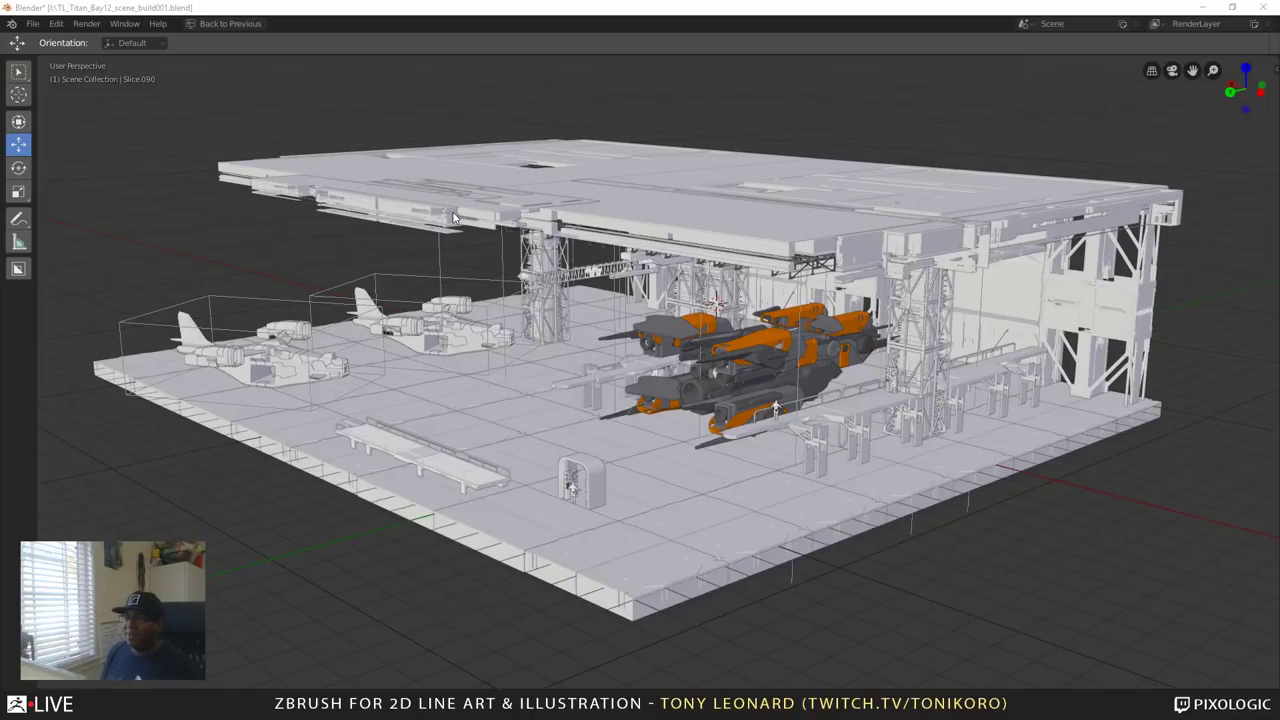
Examine the hangar bay scene from the front, sides and below the roof, including the parked ships and orange craft.
{"action": "scroll", "coordinate": [453, 217], "scroll_direction": "down", "scroll_amount": 6}
{"action": "middle_click_drag", "start_coordinate": [966, 363], "coordinate": [759, 541]}
{"action": "scroll", "coordinate": [797, 551], "scroll_direction": "up", "scroll_amount": 2}
{"action": "middle_click_drag", "start_coordinate": [917, 625], "coordinate": [796, 540], "text": "shift"}
{"action": "scroll", "coordinate": [860, 505], "scroll_direction": "up", "scroll_amount": 4}
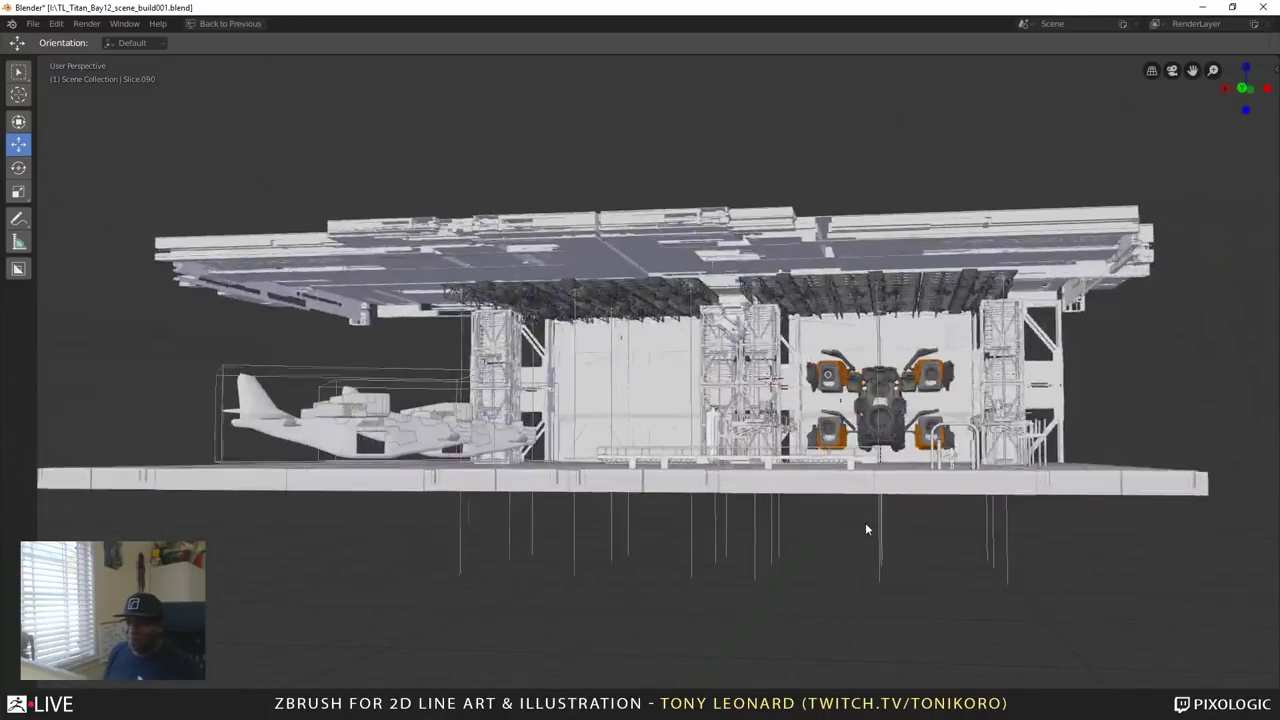
{"action": "middle_click_drag", "start_coordinate": [865, 522], "coordinate": [649, 517]}
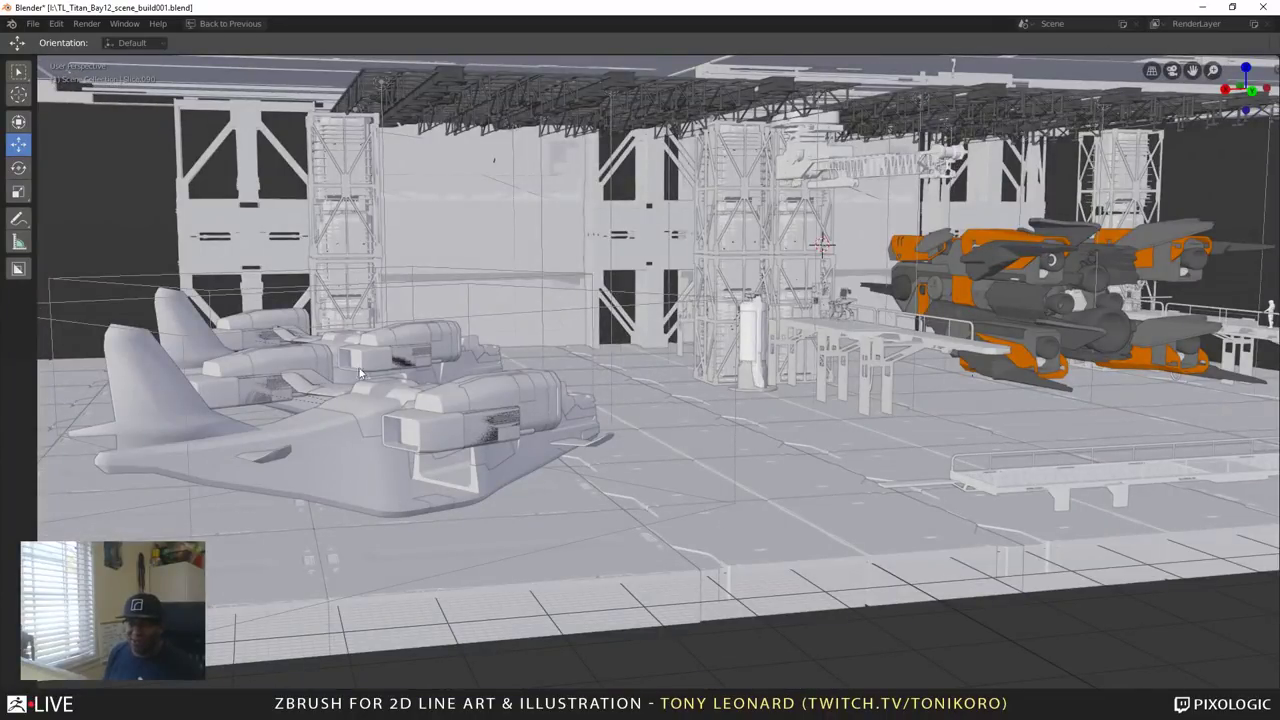
{"action": "scroll", "coordinate": [1000, 446], "scroll_direction": "down", "scroll_amount": 3}
{"action": "middle_click_drag", "start_coordinate": [1008, 443], "coordinate": [838, 500]}
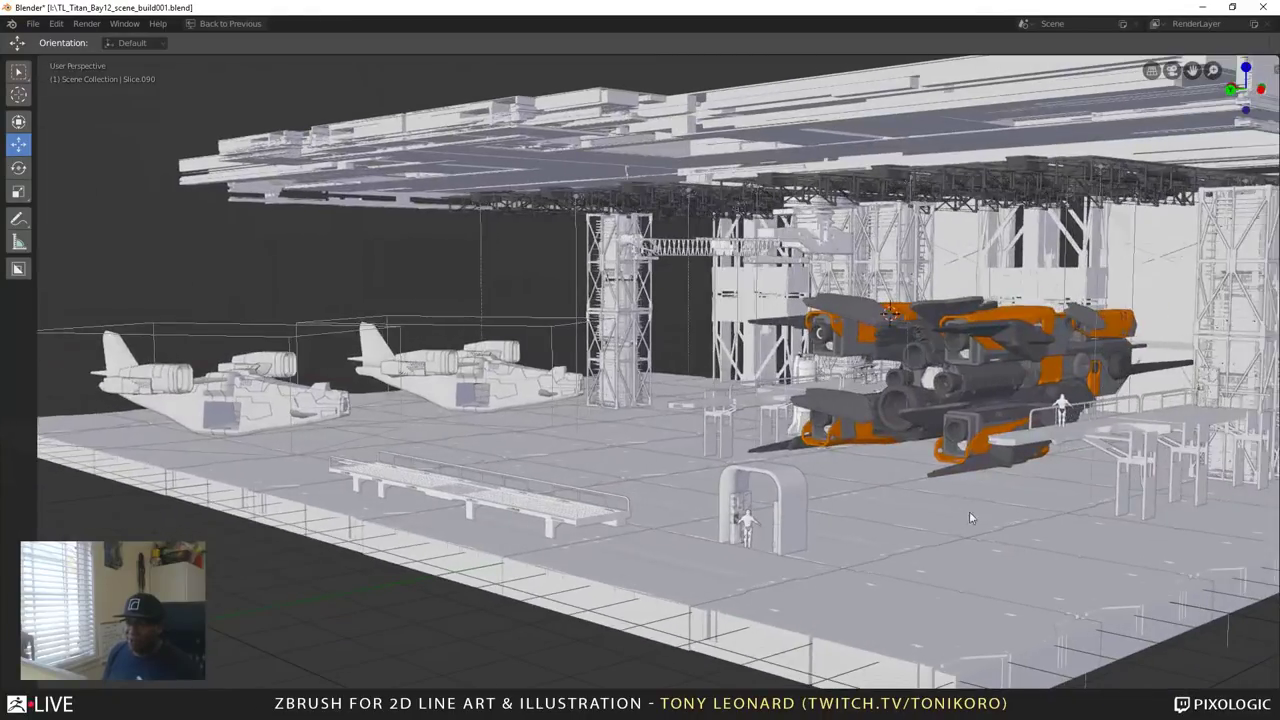
{"action": "middle_click_drag", "start_coordinate": [918, 491], "coordinate": [856, 491], "text": "shift"}
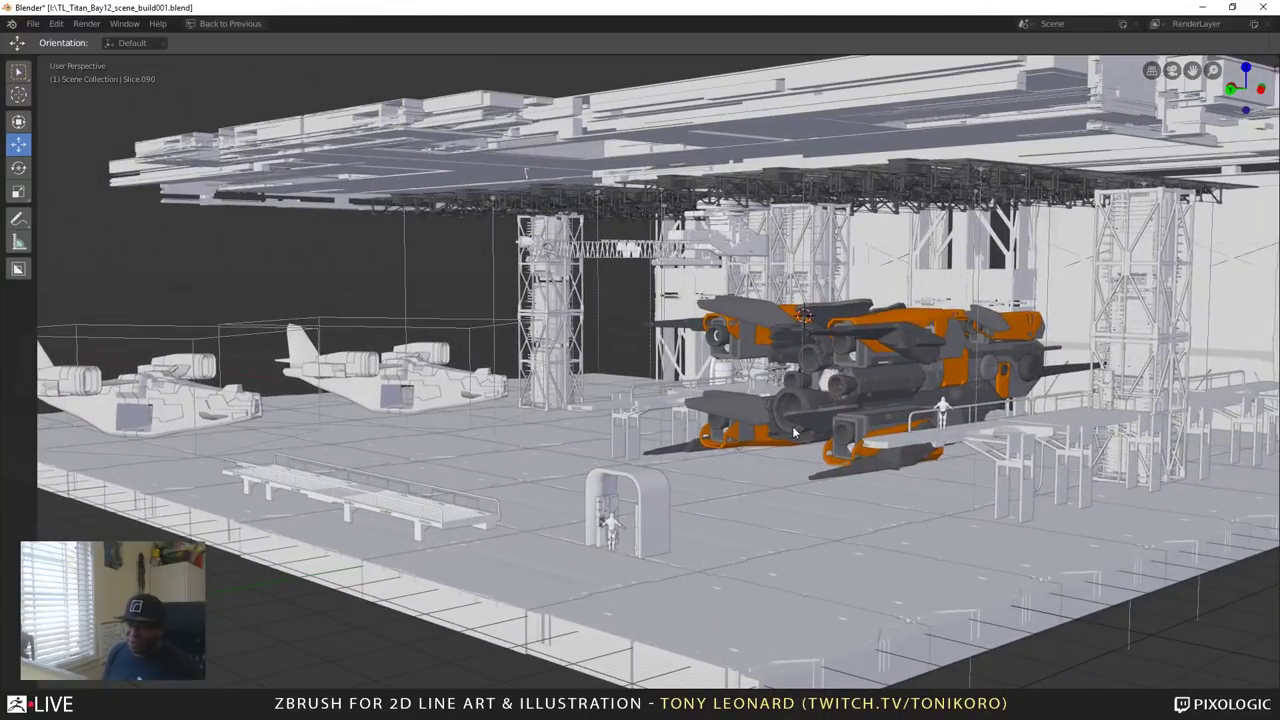
{"action": "scroll", "coordinate": [464, 385], "scroll_direction": "up", "scroll_amount": 2}
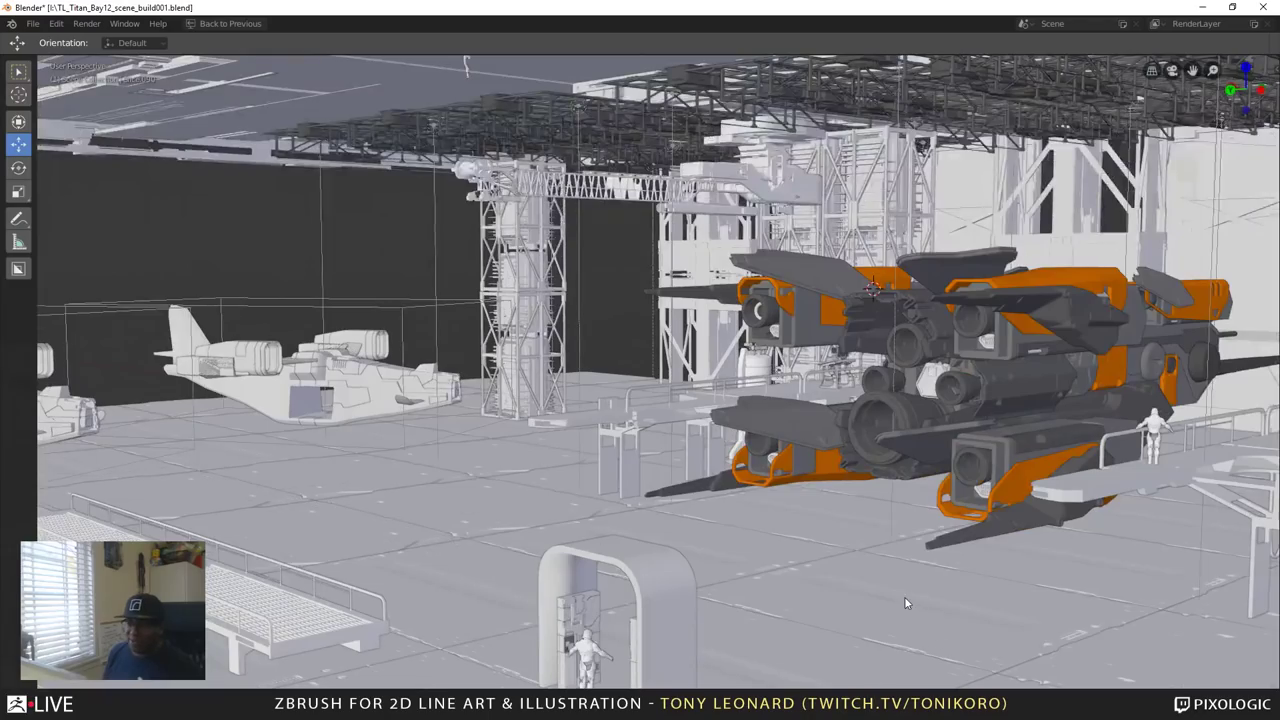
Inspect the arched doorway with the human scale figure and its size relative to the orange craft.
{"action": "middle_click_drag", "start_coordinate": [904, 602], "coordinate": [741, 542]}
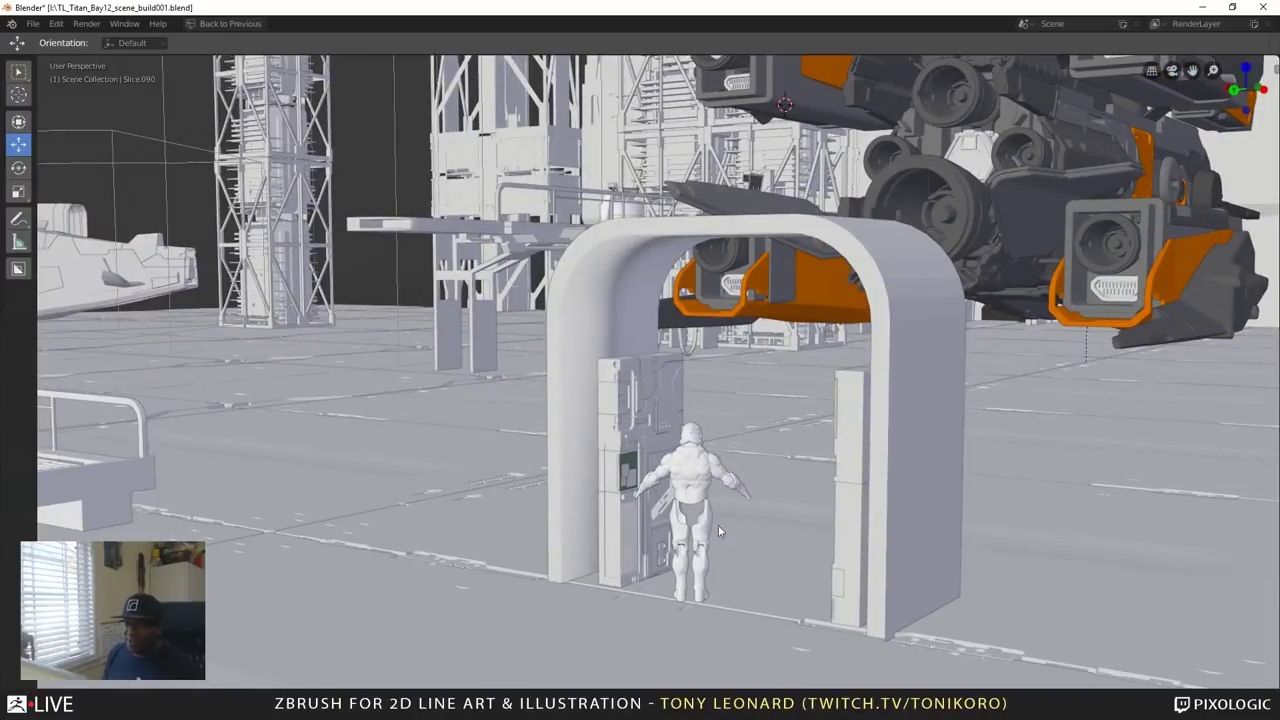
{"action": "scroll", "coordinate": [750, 452], "scroll_direction": "down", "scroll_amount": 3}
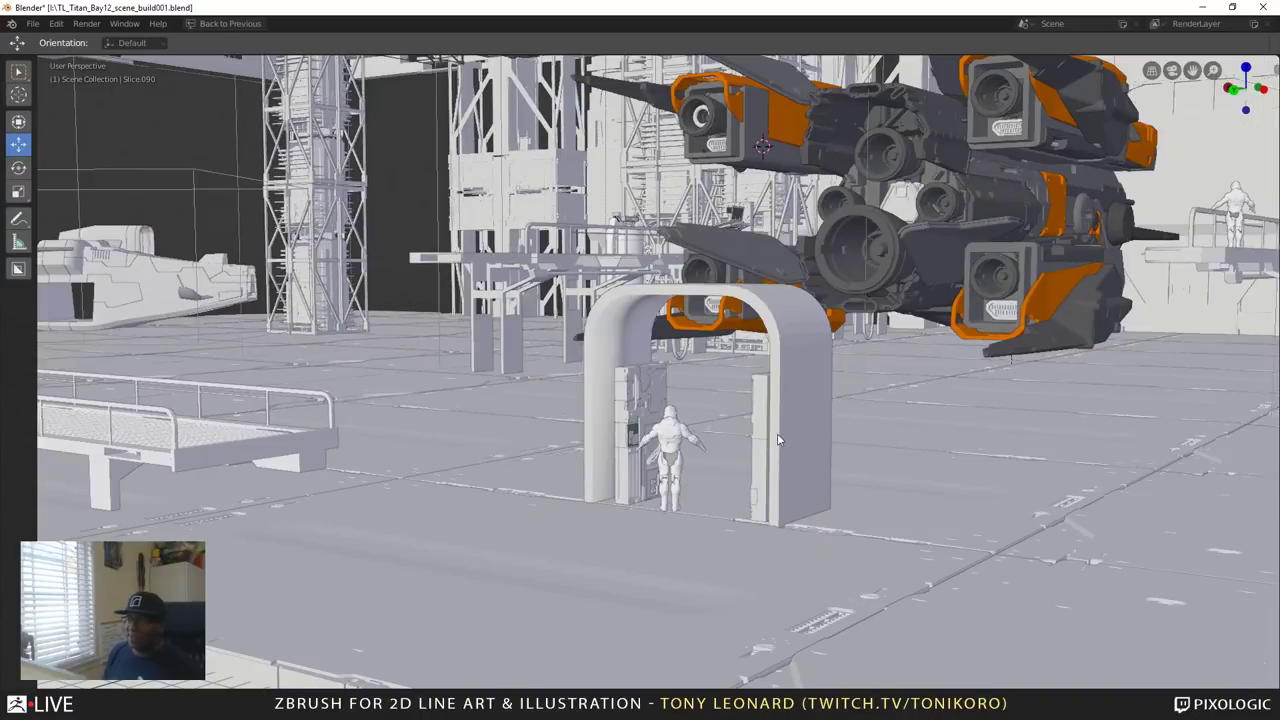
{"action": "mouse_move", "coordinate": [835, 359]}
{"action": "middle_mouse_down"}
{"action": "mouse_move", "coordinate": [824, 369]}
{"action": "mouse_move", "coordinate": [841, 369]}
{"action": "middle_mouse_up"}
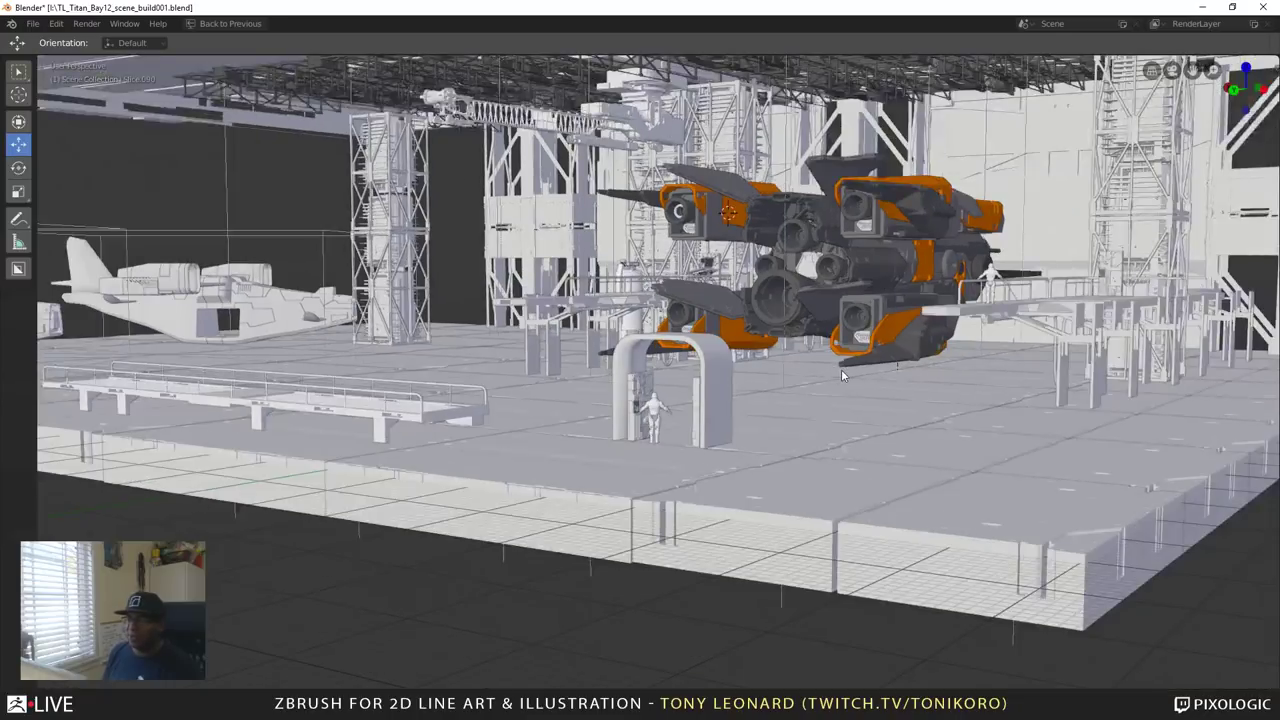
{"action": "scroll", "coordinate": [774, 369], "scroll_direction": "down", "scroll_amount": 1}
{"action": "middle_click_drag", "start_coordinate": [608, 377], "coordinate": [645, 452]}
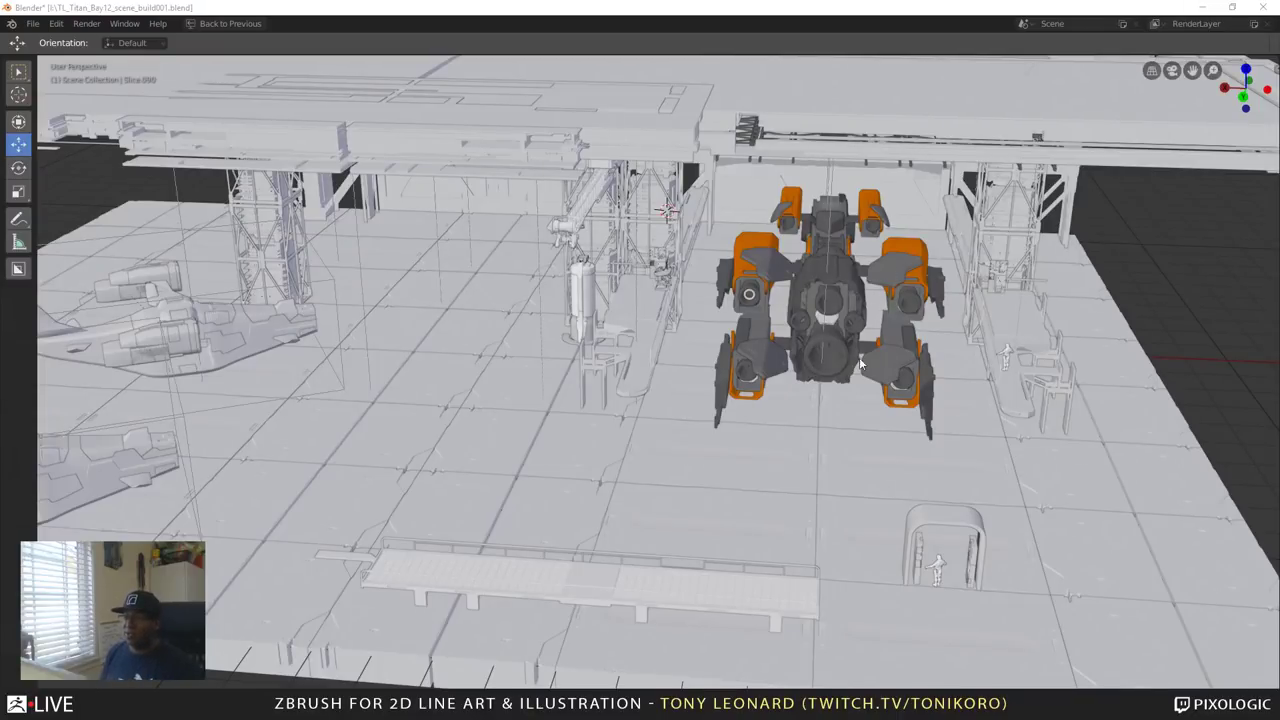
Review the whole hangar bay from above and from the side with the two parked grey ships.
{"action": "scroll", "coordinate": [666, 540], "scroll_direction": "down", "scroll_amount": 3}
{"action": "middle_click_drag", "start_coordinate": [780, 522], "coordinate": [715, 531]}
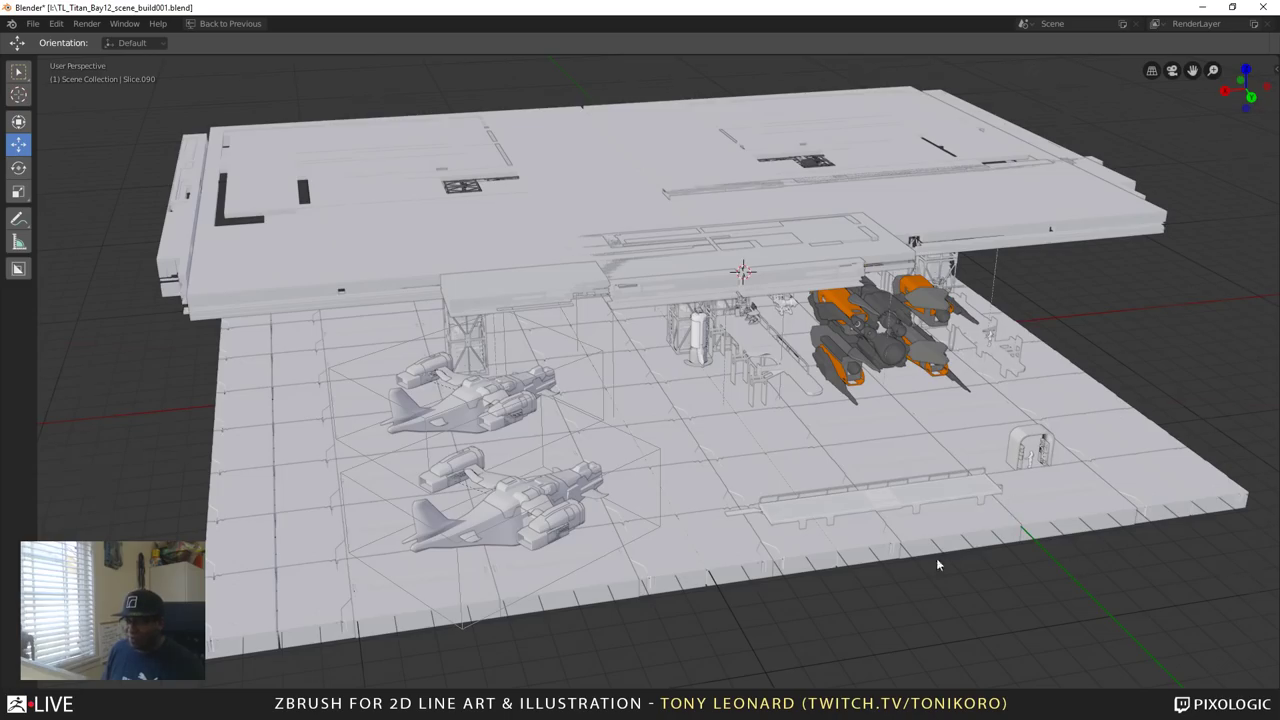
{"action": "middle_click_drag", "start_coordinate": [937, 560], "coordinate": [900, 480]}
{"action": "scroll", "coordinate": [911, 527], "scroll_direction": "up", "scroll_amount": 2}
{"action": "scroll", "coordinate": [780, 451], "scroll_direction": "up", "scroll_amount": 4}
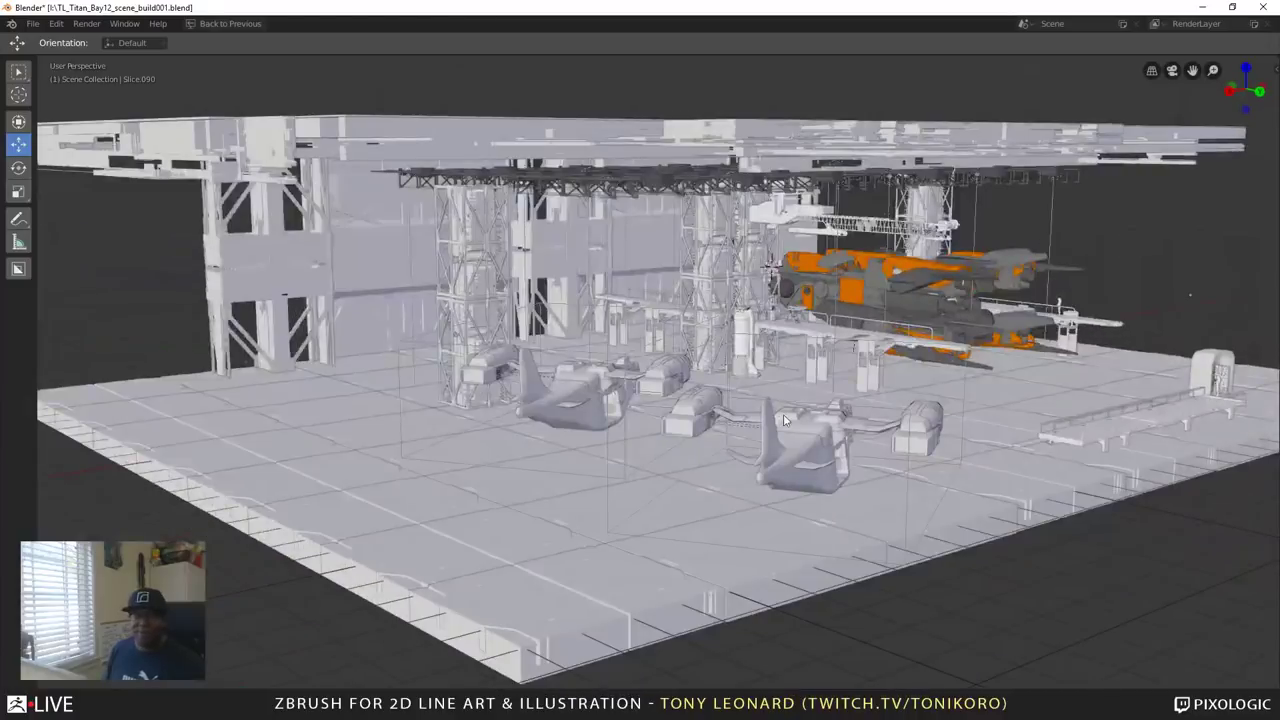
Switch to the TL_Titan_Transport_edit002.blend window in Blender and examine the transport's hull, nose and top details.
{"action": "key", "text": "alt+Tab"}
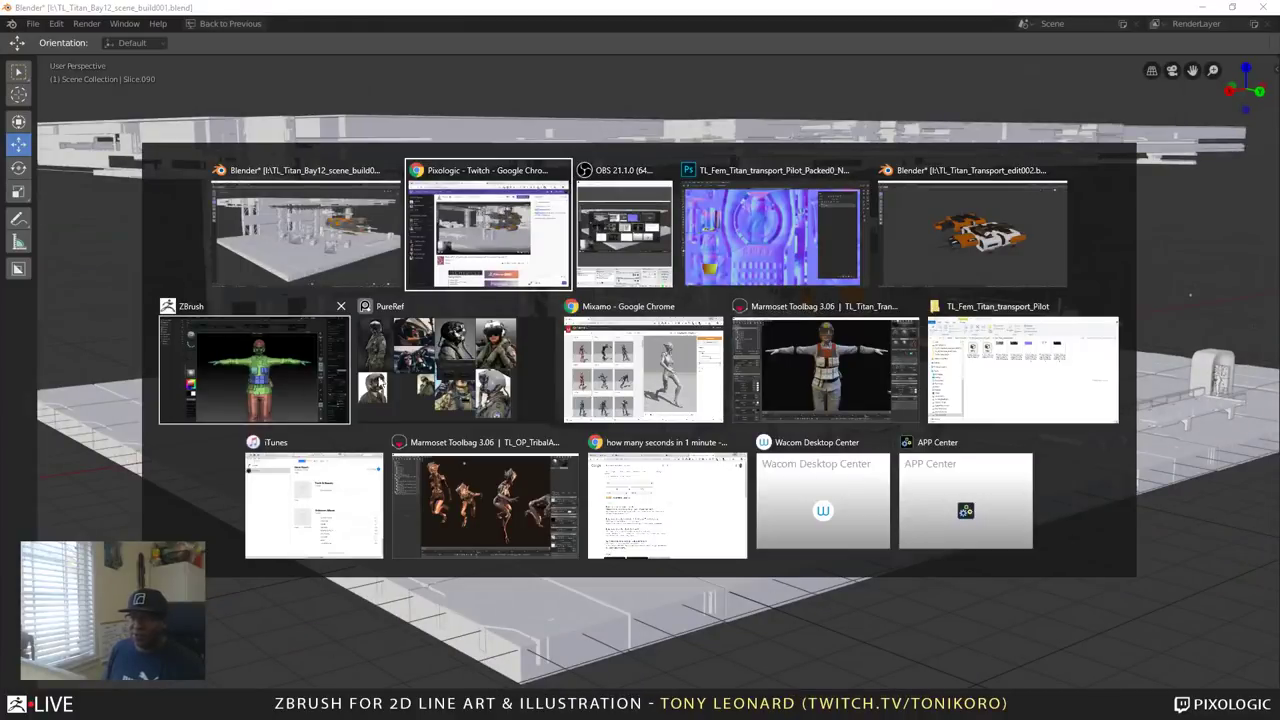
{"action": "left_click", "coordinate": [1001, 251]}
{"action": "middle_click_drag", "start_coordinate": [546, 452], "coordinate": [582, 468]}
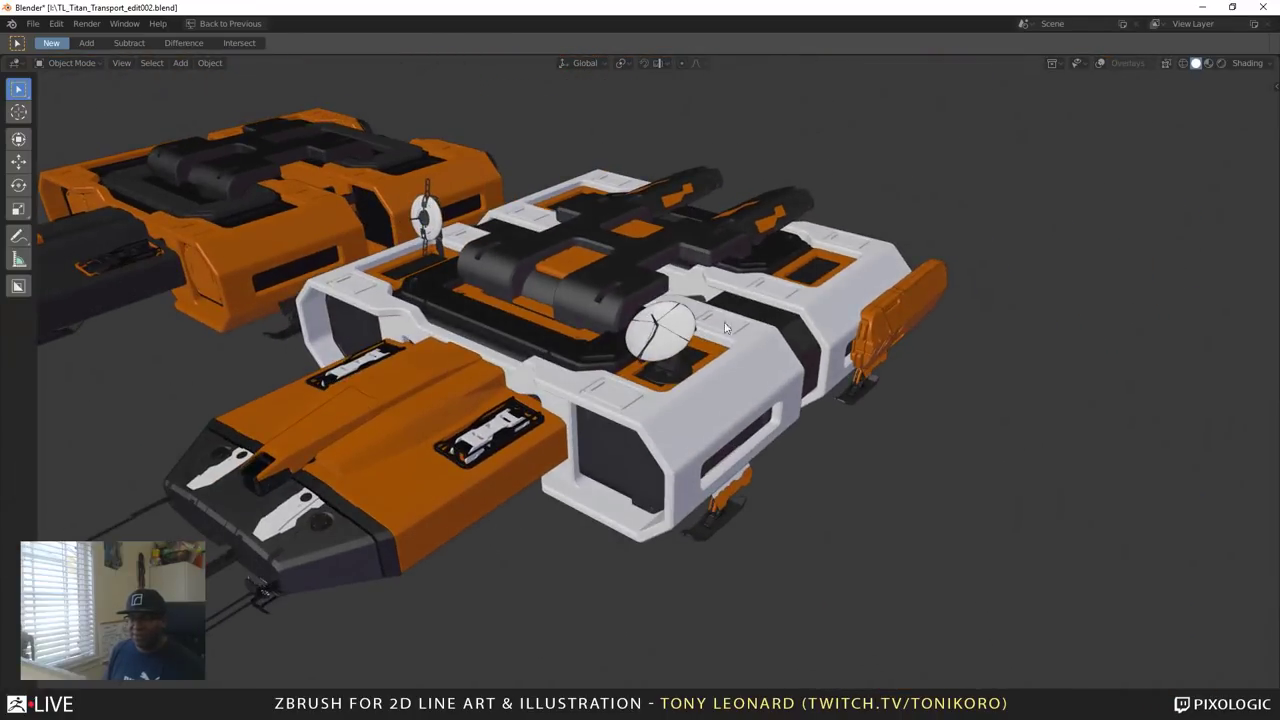
{"action": "middle_click_drag", "start_coordinate": [543, 347], "coordinate": [653, 460]}
{"action": "scroll", "coordinate": [727, 491], "scroll_direction": "up", "scroll_amount": 4}
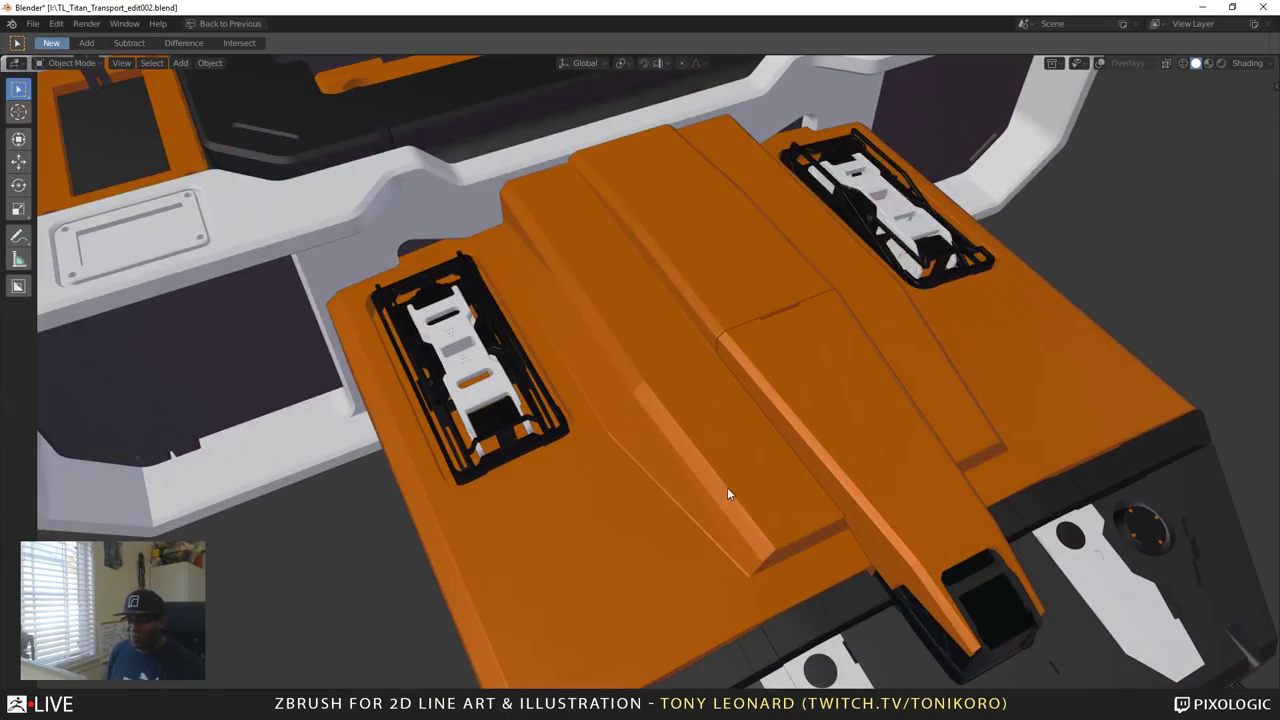
{"action": "middle_click_drag", "start_coordinate": [628, 522], "coordinate": [612, 410]}
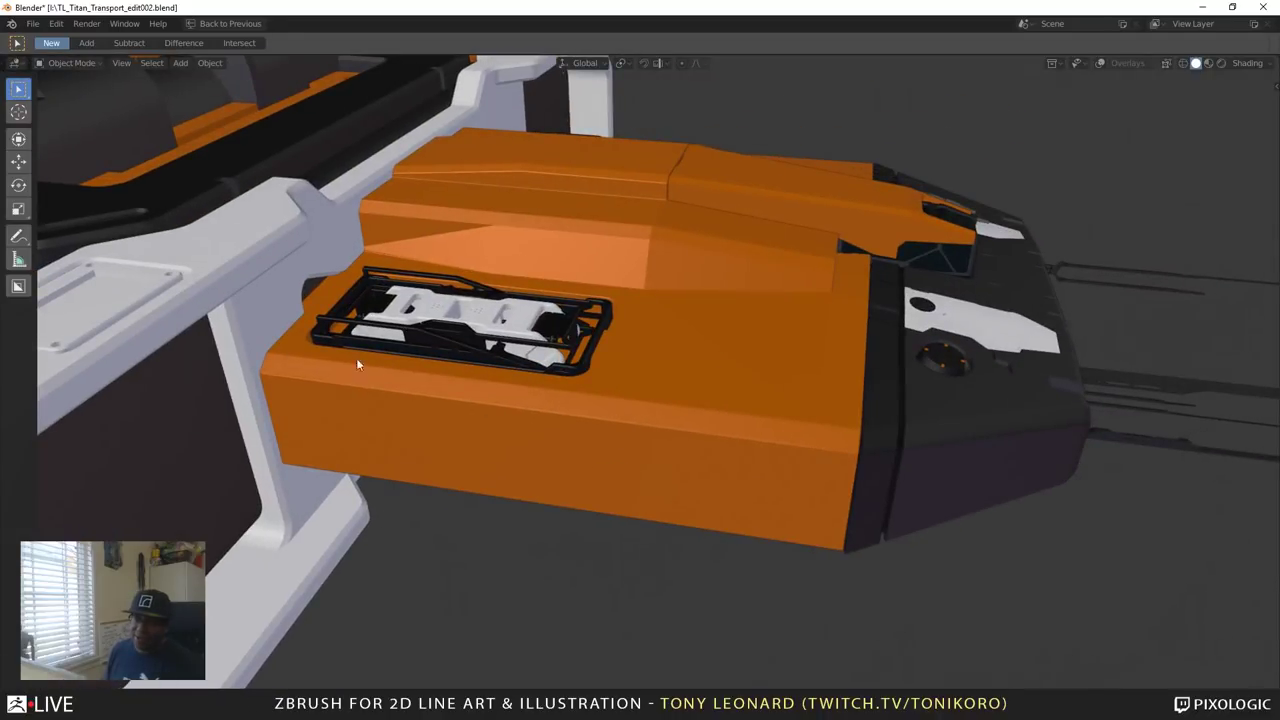
{"action": "scroll", "coordinate": [639, 396], "scroll_direction": "down", "scroll_amount": 4}
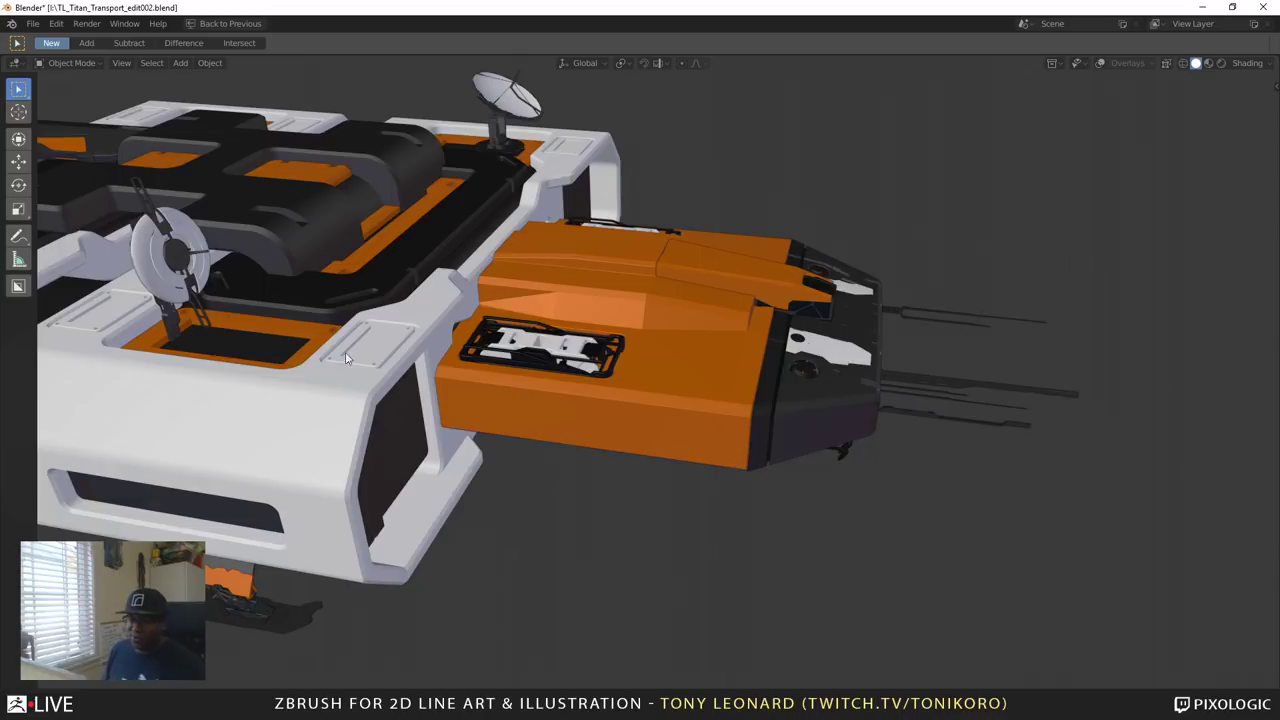
{"action": "middle_click_drag", "start_coordinate": [878, 352], "coordinate": [694, 314]}
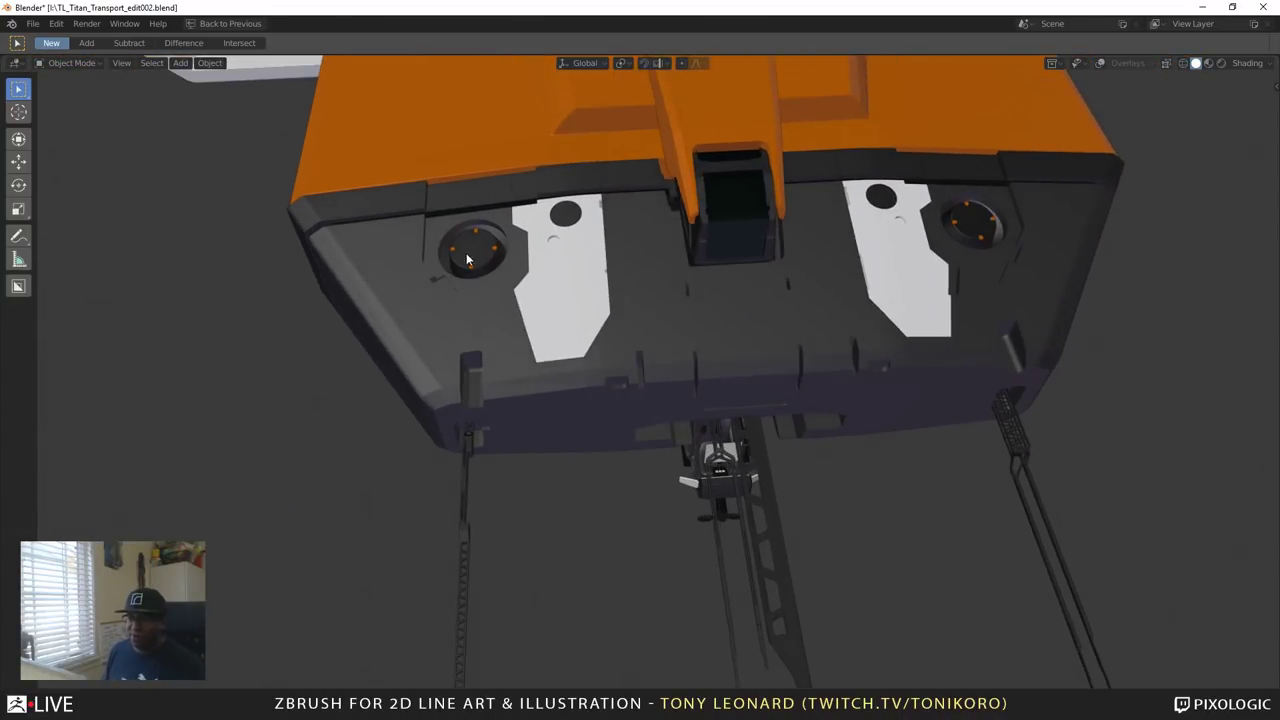
Inspect the transport's front underside, pilot seat and landing skids, and review both transports as a whole.
{"action": "middle_click_drag", "start_coordinate": [491, 256], "coordinate": [726, 443]}
{"action": "scroll", "coordinate": [716, 447], "scroll_direction": "up", "scroll_amount": 3}
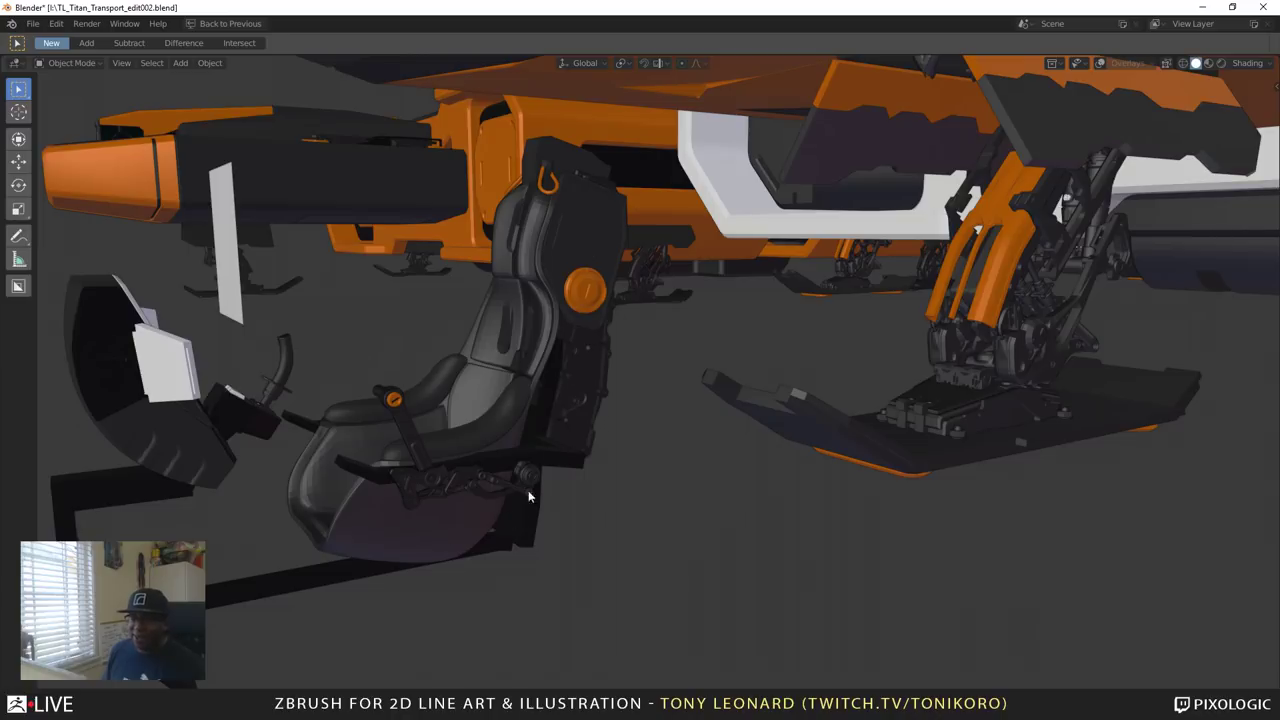
{"action": "middle_click_drag", "start_coordinate": [528, 490], "coordinate": [564, 450]}
{"action": "scroll", "coordinate": [565, 449], "scroll_direction": "down", "scroll_amount": 3}
{"action": "middle_click_drag", "start_coordinate": [686, 446], "coordinate": [748, 395]}
{"action": "scroll", "coordinate": [609, 463], "scroll_direction": "down", "scroll_amount": 7}
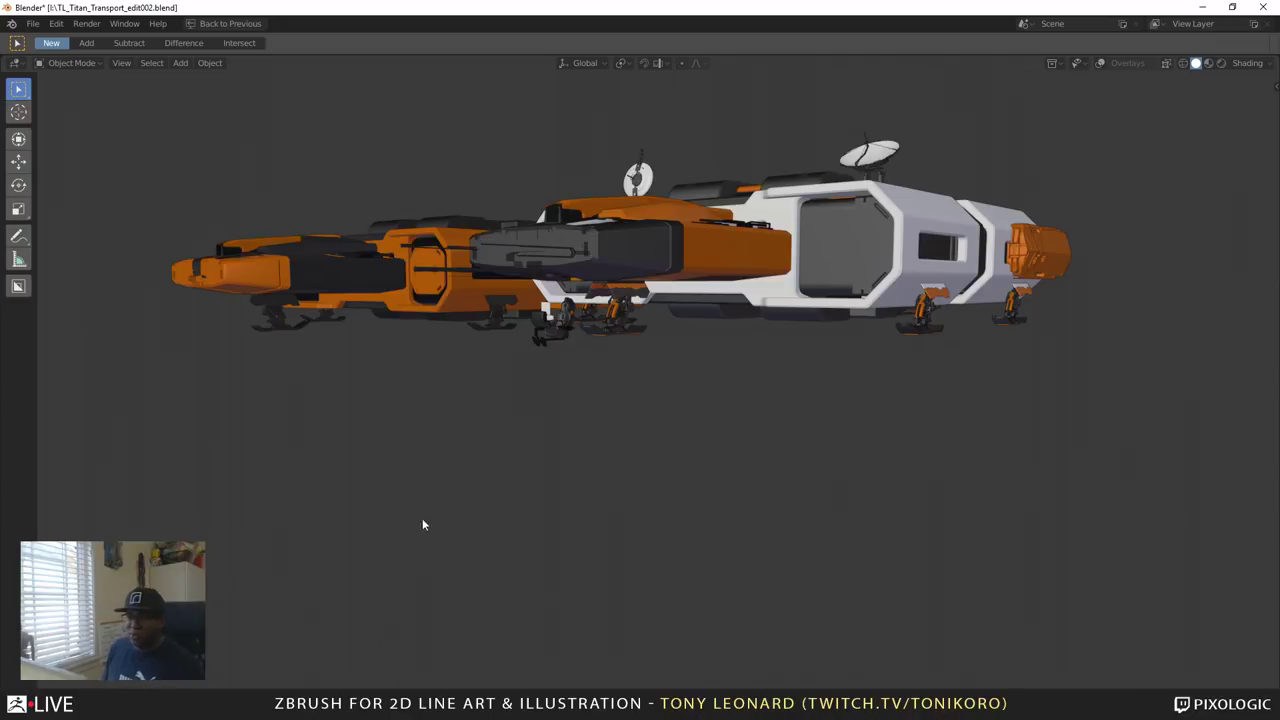
{"action": "scroll", "coordinate": [703, 268], "scroll_direction": "down", "scroll_amount": 2}
{"action": "middle_click_drag", "start_coordinate": [665, 345], "coordinate": [610, 290]}
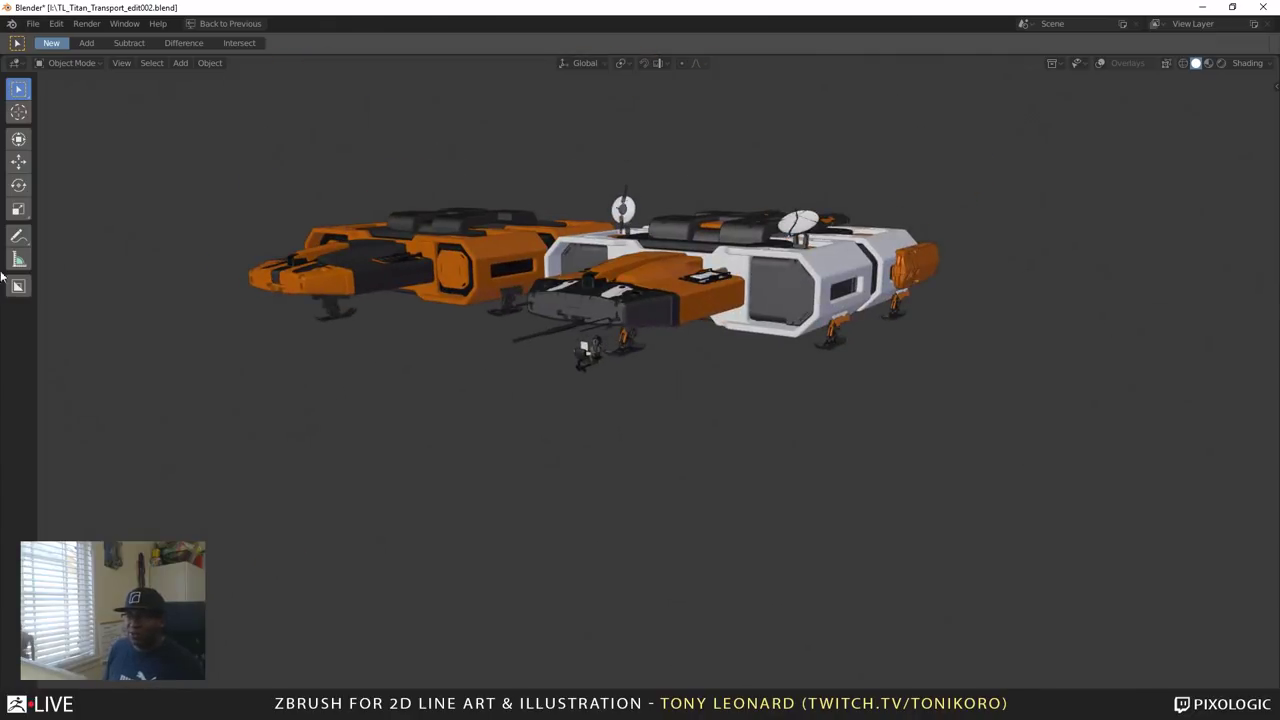
Switch to ZBrush and examine the pilot character's helmet, vest pouches and polygroups from the front and side.
{"action": "key", "text": "alt+Tab"}
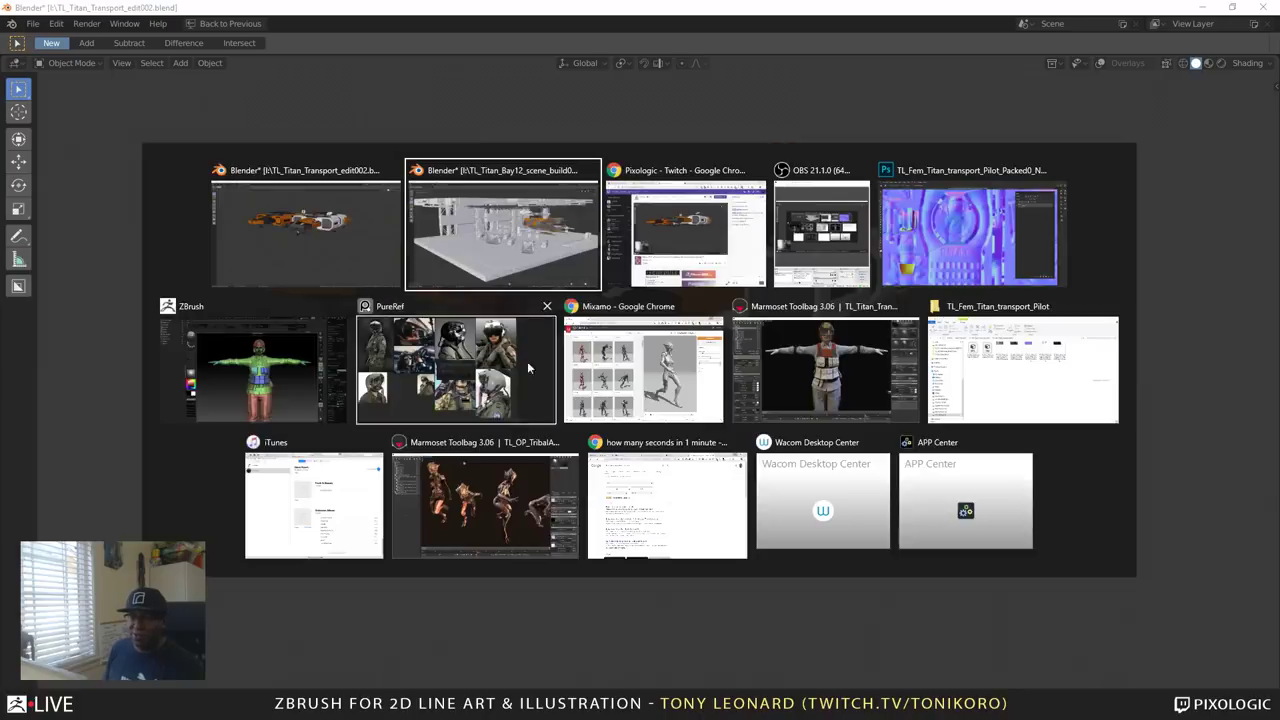
{"action": "key", "text": "alt+Tab"}
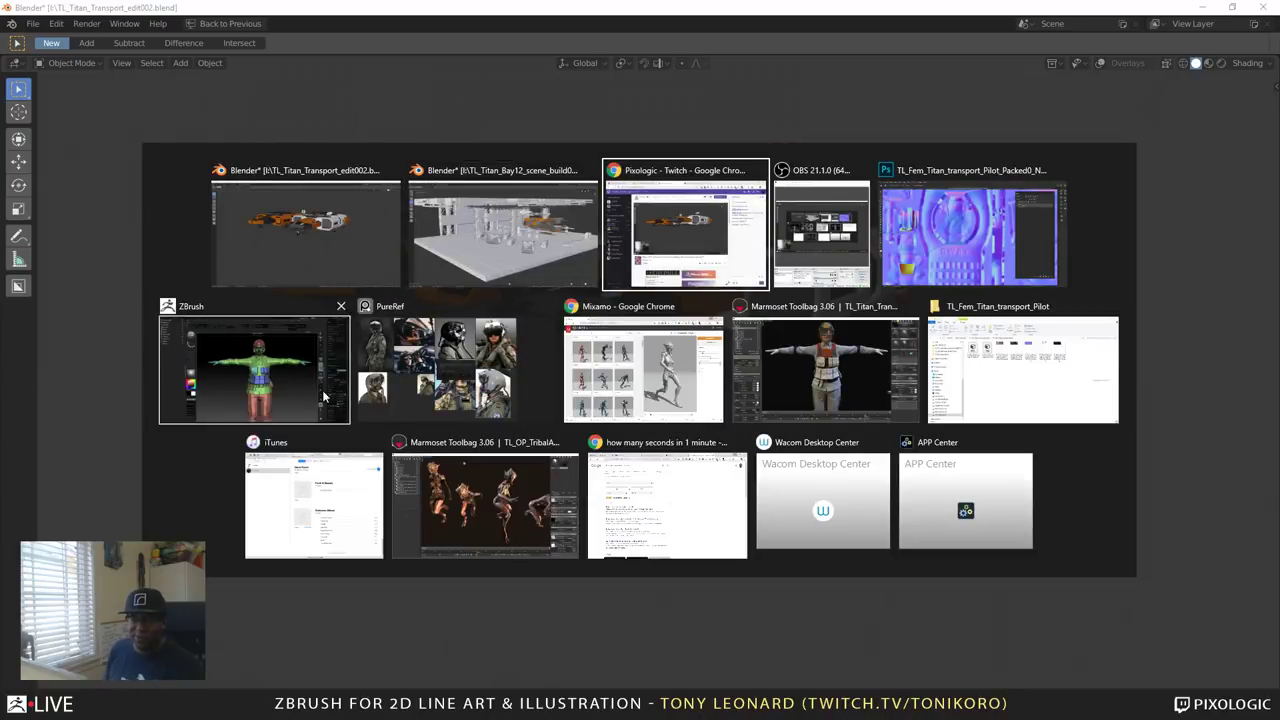
{"action": "left_click", "coordinate": [255, 370]}
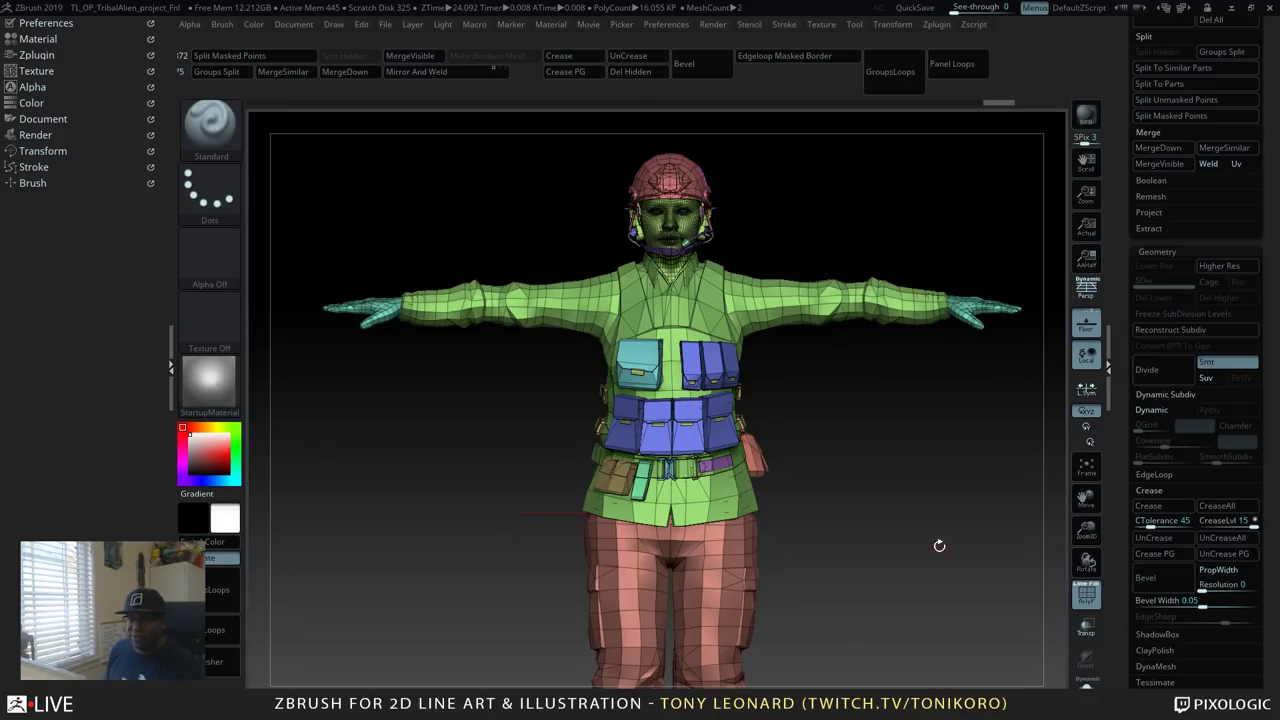
{"action": "left_click_drag", "start_coordinate": [900, 540], "coordinate": [915, 475]}
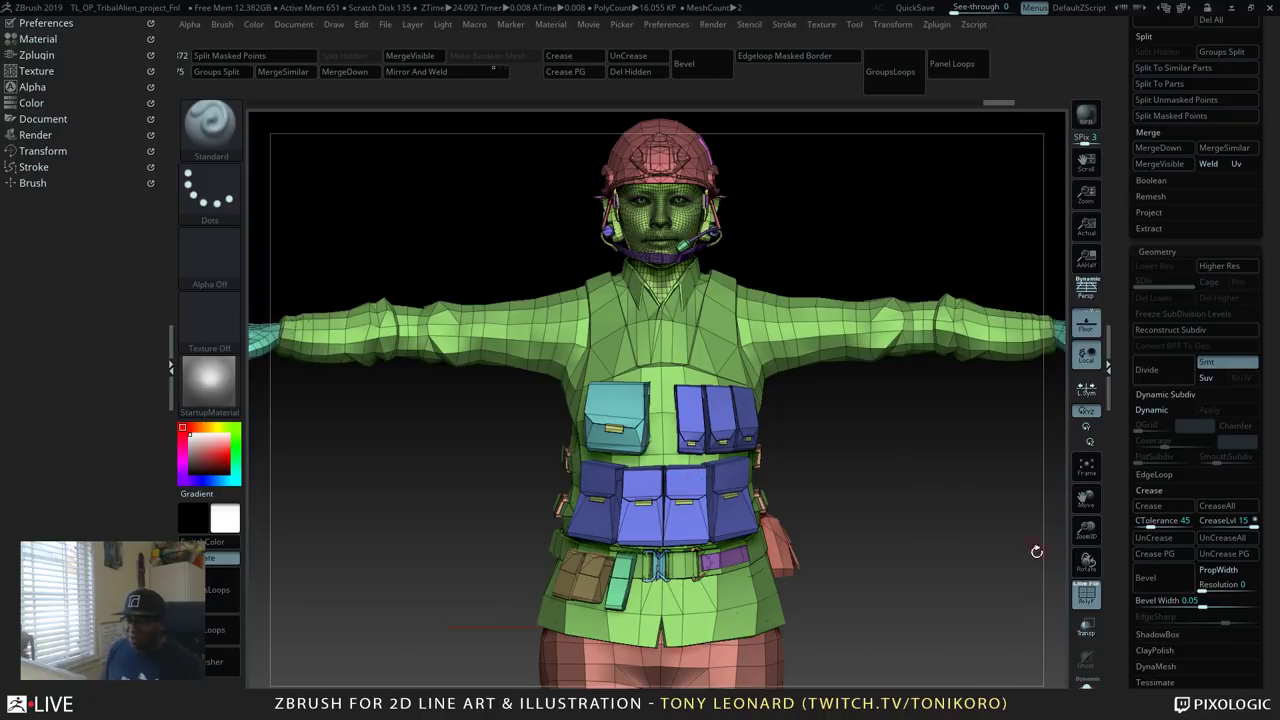
{"action": "left_click_drag", "start_coordinate": [1037, 552], "coordinate": [894, 574]}
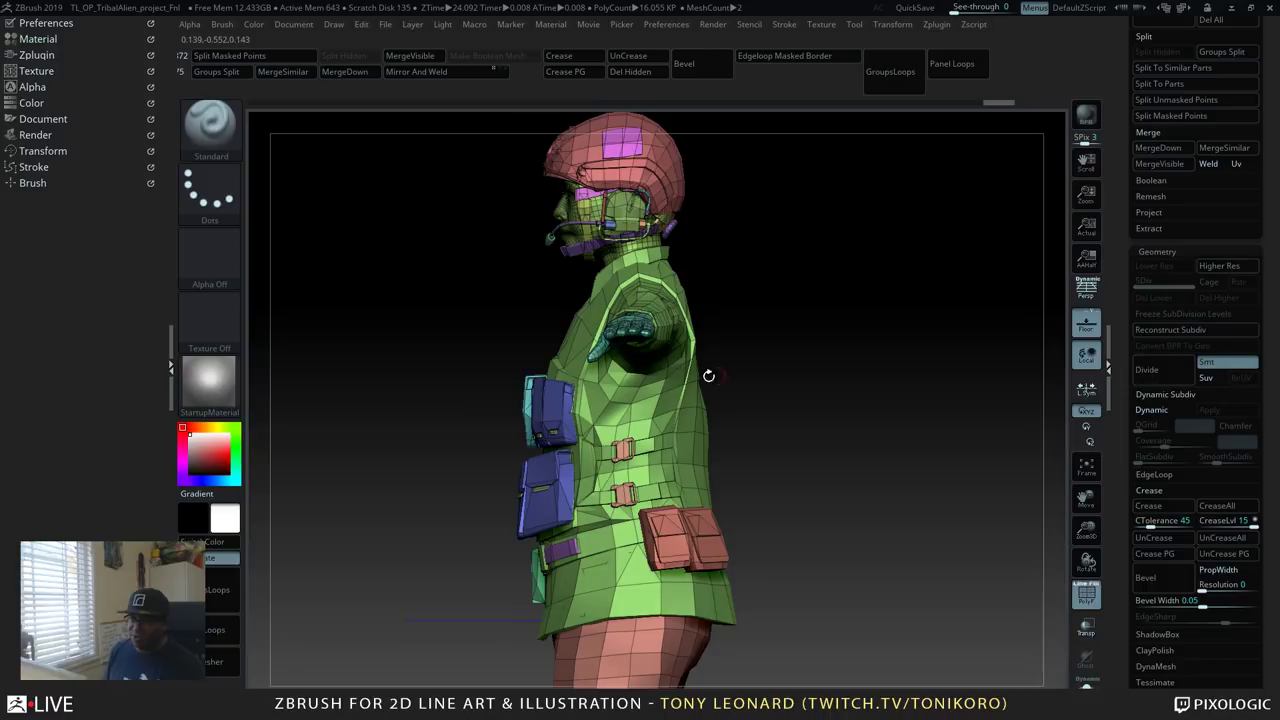
{"action": "left_click_drag", "start_coordinate": [810, 458], "coordinate": [858, 501]}
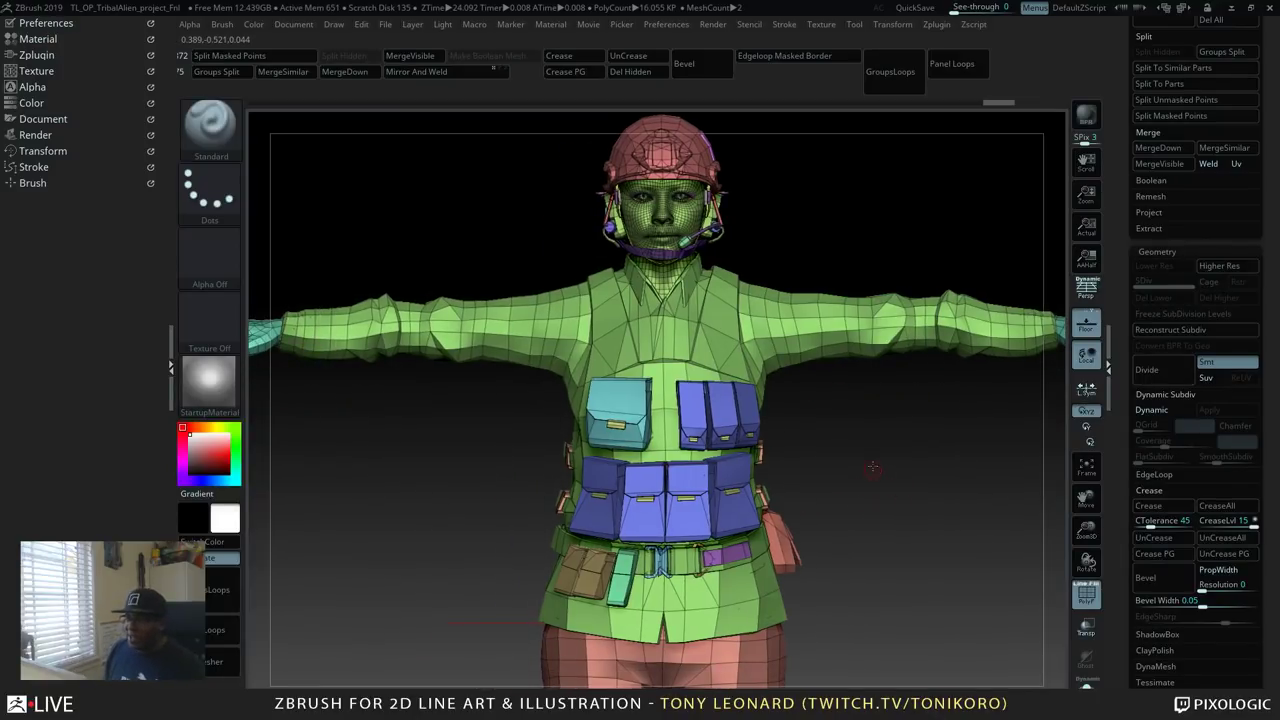
{"action": "mouse_move", "coordinate": [873, 468]}
{"action": "left_mouse_down", "text": "alt"}
{"action": "mouse_move", "coordinate": [937, 463]}
{"action": "mouse_move", "coordinate": [811, 434]}
{"action": "mouse_move", "coordinate": [873, 449]}
{"action": "left_mouse_up", "text": "alt"}
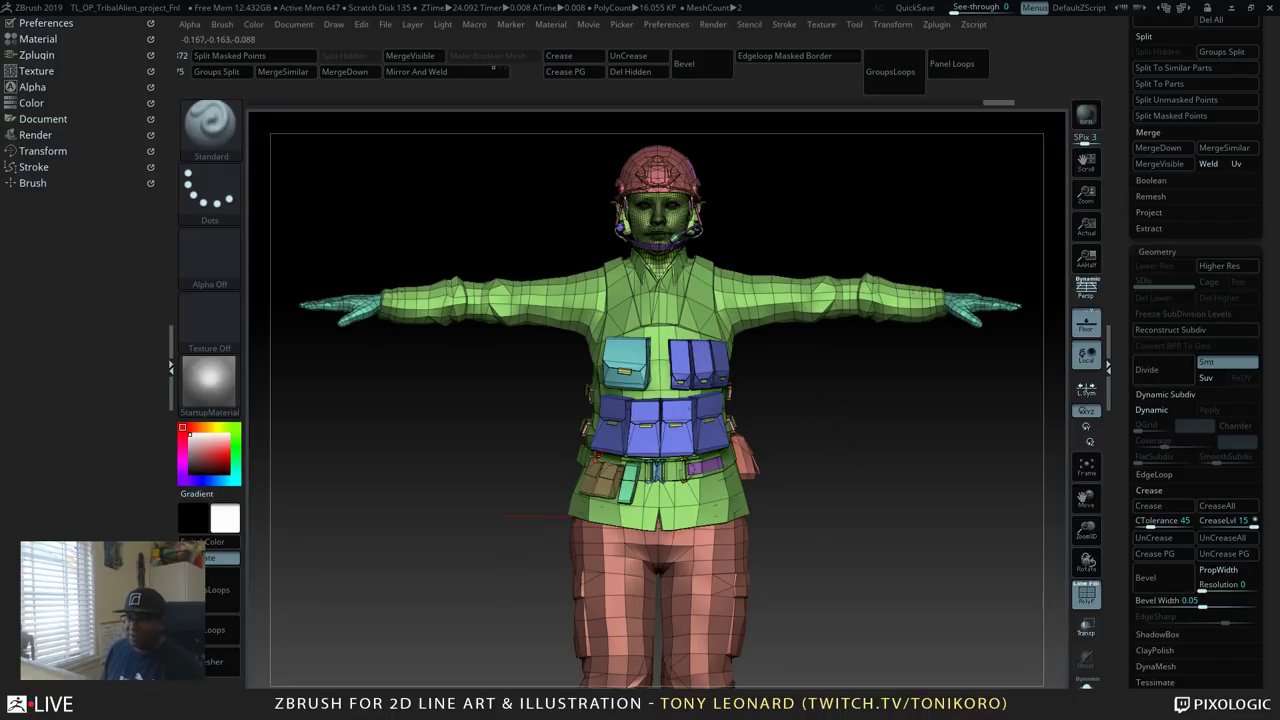
Switch to the Mixamo window in Chrome and move it closer to the middle of the screen.
{"action": "key", "text": "alt+Tab"}
{"action": "key", "text": "alt+Tab"}
{"action": "key", "text": "alt+Tab"}
{"action": "key", "text": "alt+Tab"}
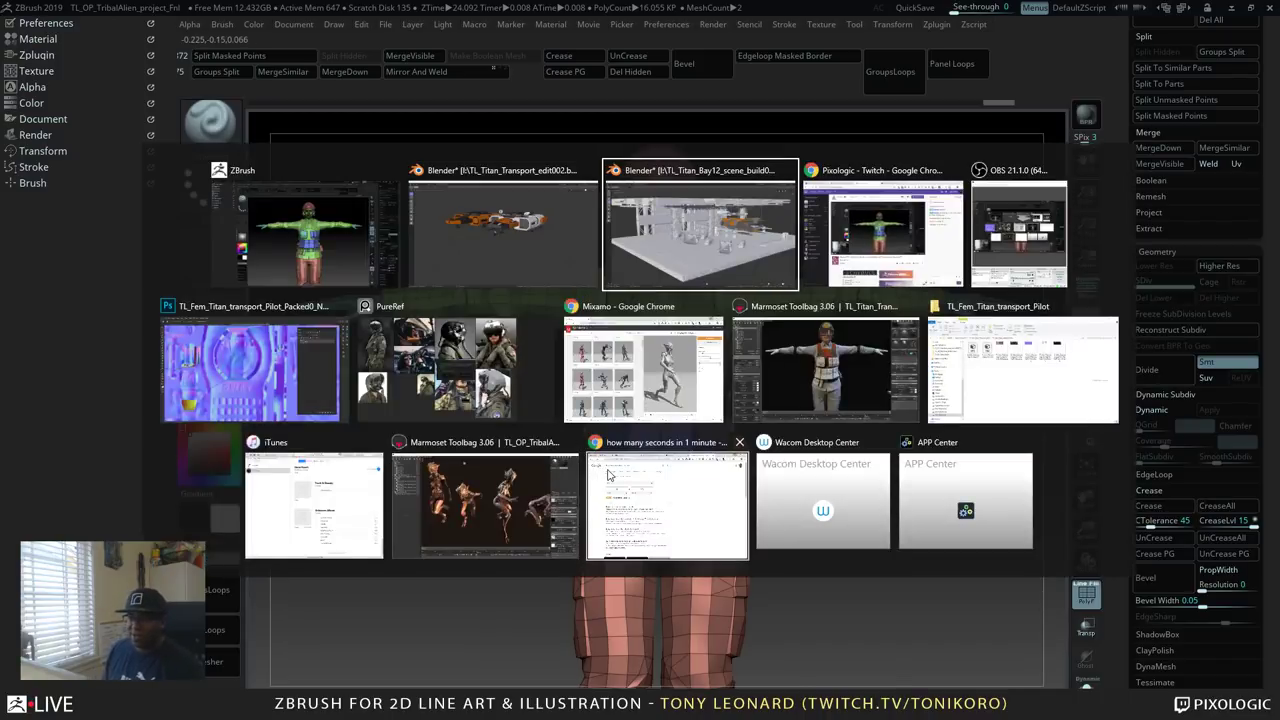
{"action": "key", "text": "alt+Tab"}
{"action": "key", "text": "alt+Tab"}
{"action": "key", "text": "alt+Tab"}
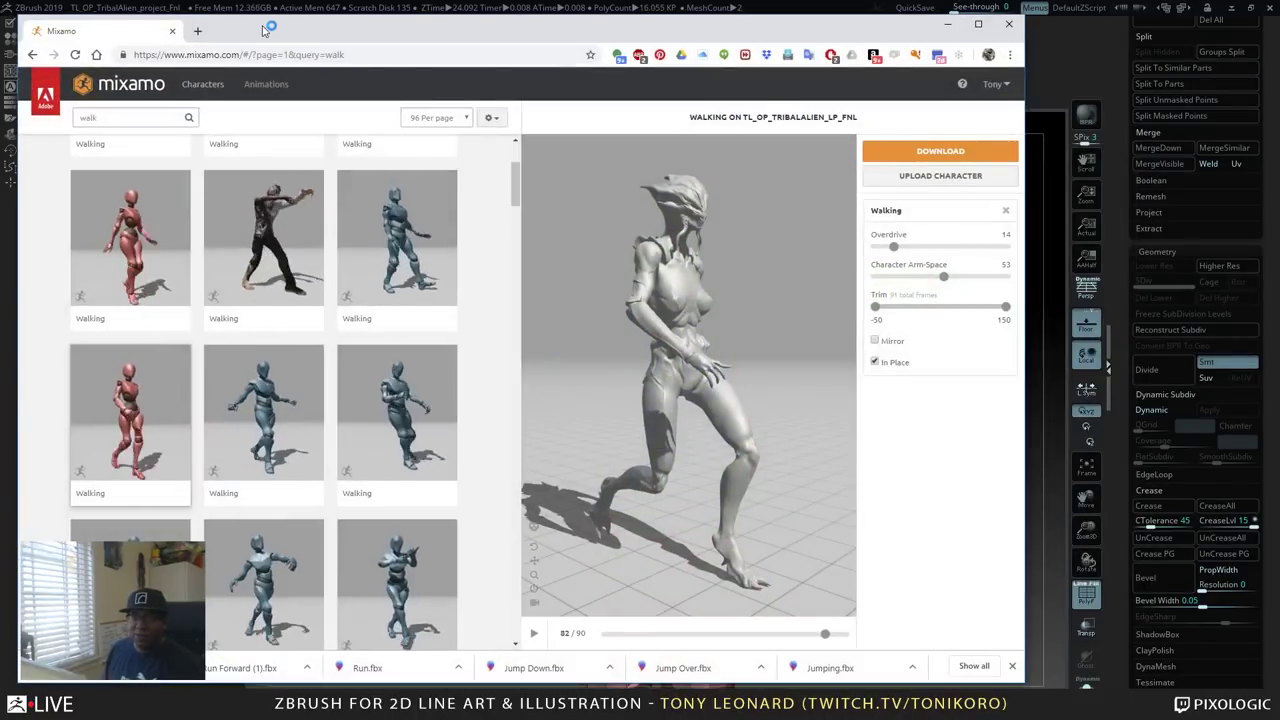
{"action": "left_click_drag", "start_coordinate": [263, 31], "coordinate": [358, 39]}
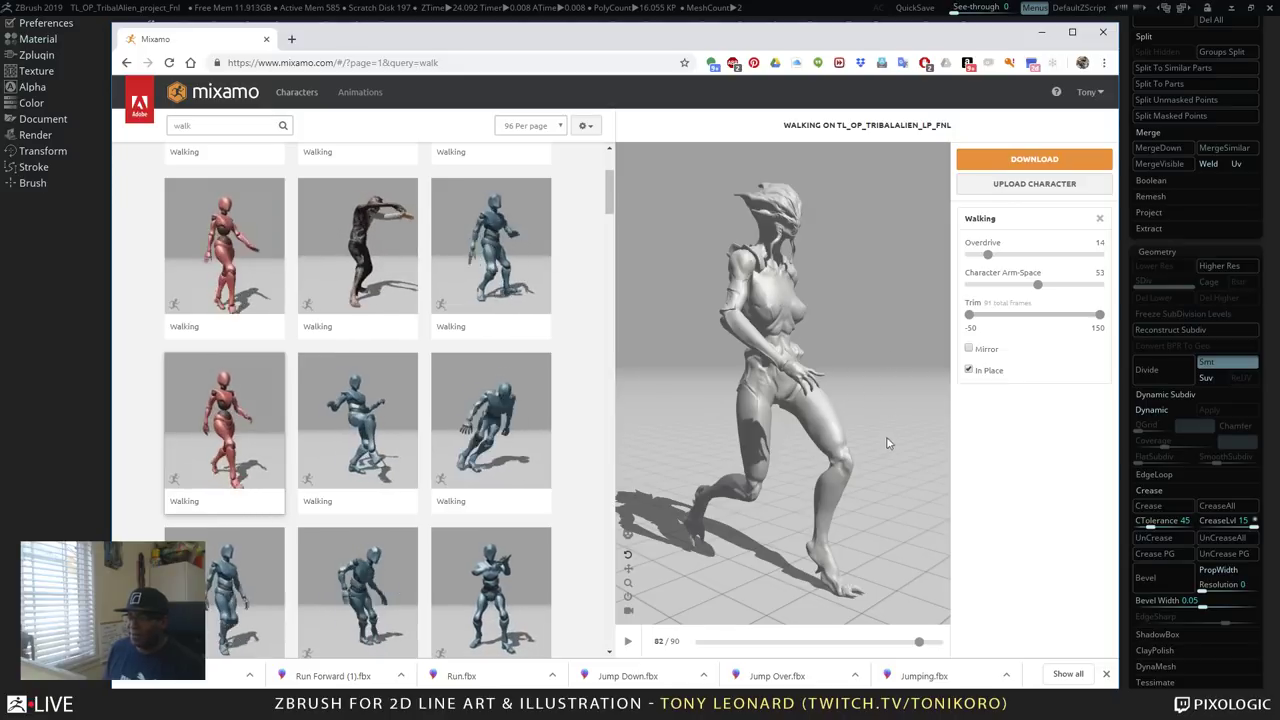
Examine the alien character's paused Walking pose from the side, above and front in the Mixamo preview.
{"action": "left_click_drag", "start_coordinate": [887, 443], "coordinate": [880, 494]}
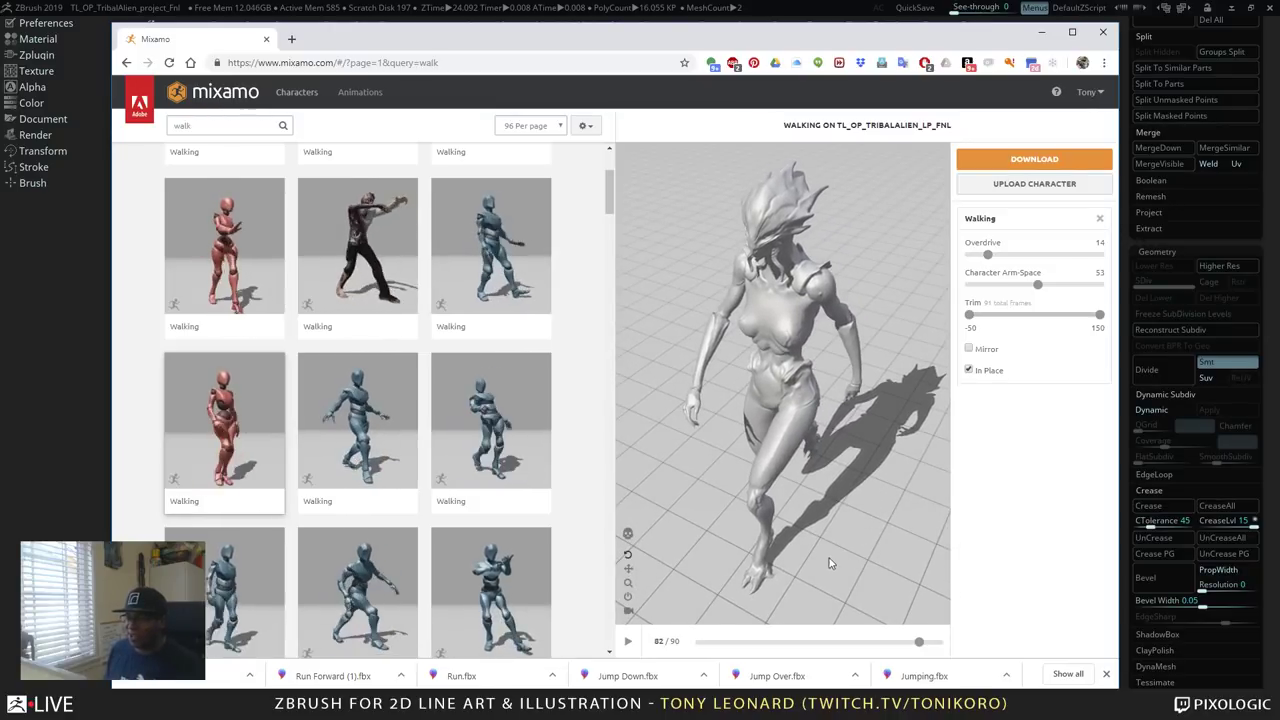
{"action": "left_click_drag", "start_coordinate": [828, 563], "coordinate": [820, 445]}
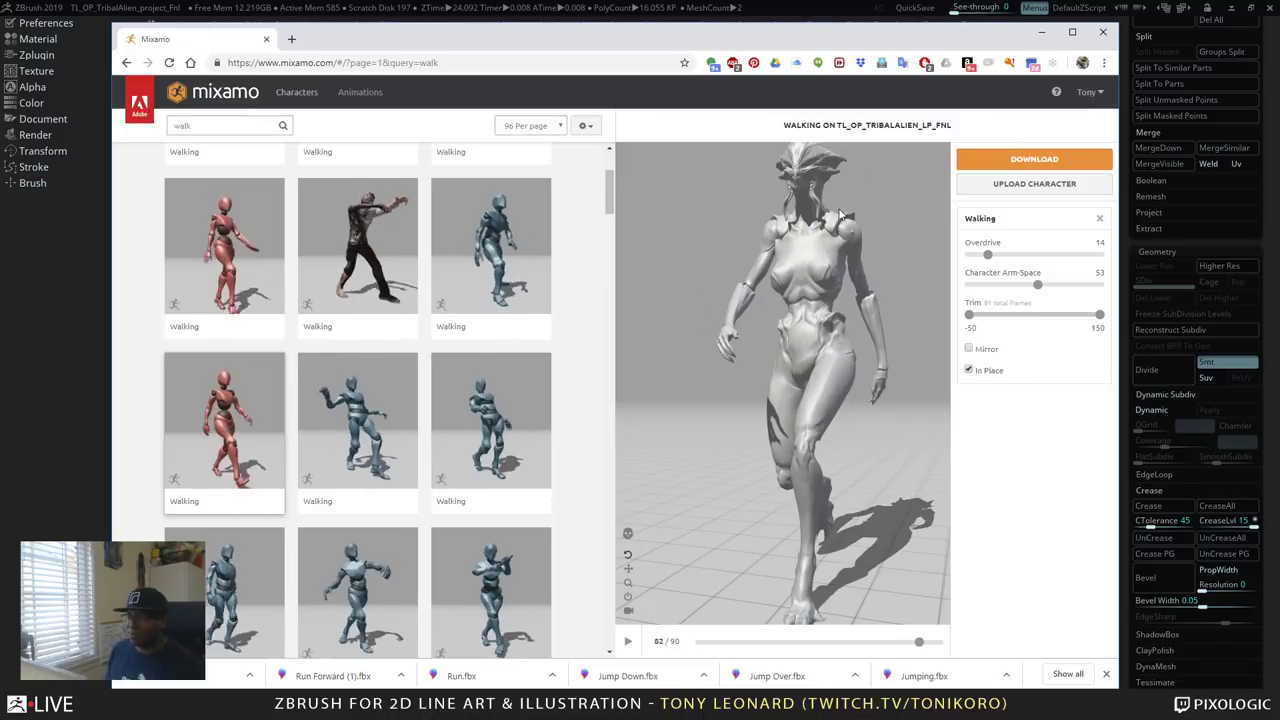
{"action": "left_click_drag", "start_coordinate": [890, 296], "coordinate": [760, 210]}
{"action": "left_click_drag", "start_coordinate": [857, 405], "coordinate": [828, 505]}
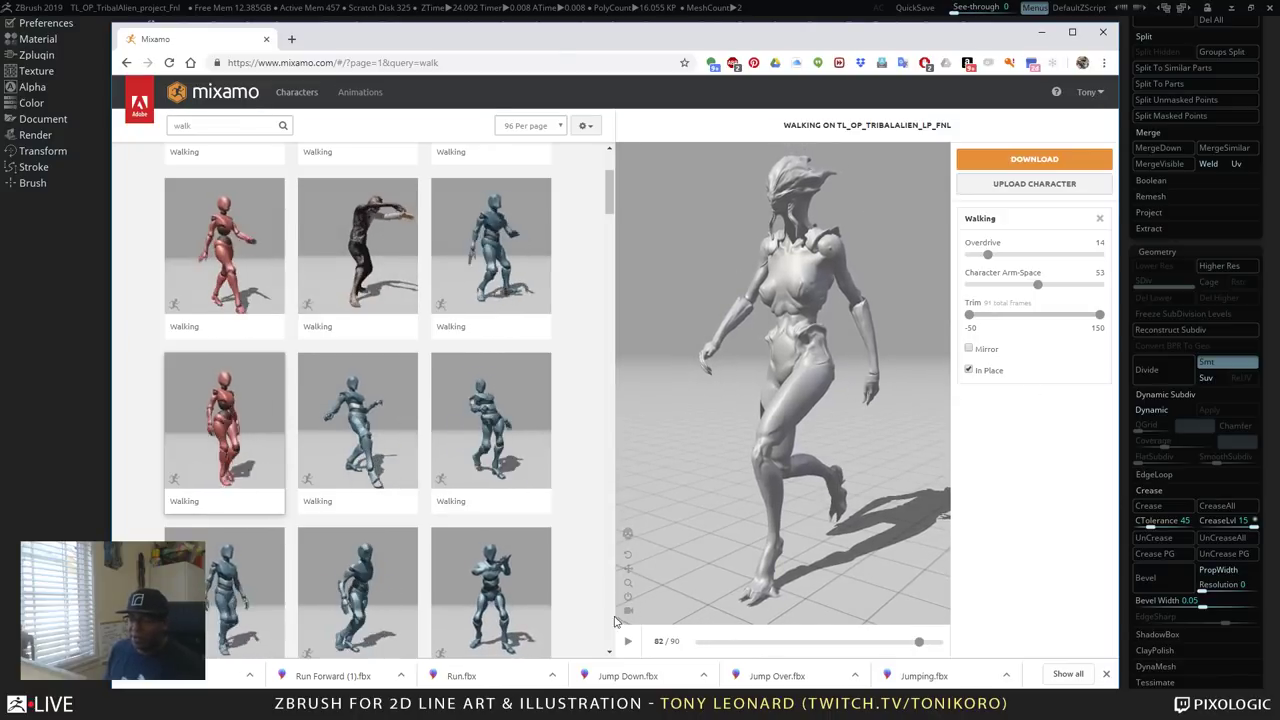
Play the Walking animation on the alien character and view it from the side.
{"action": "left_click", "coordinate": [627, 645]}
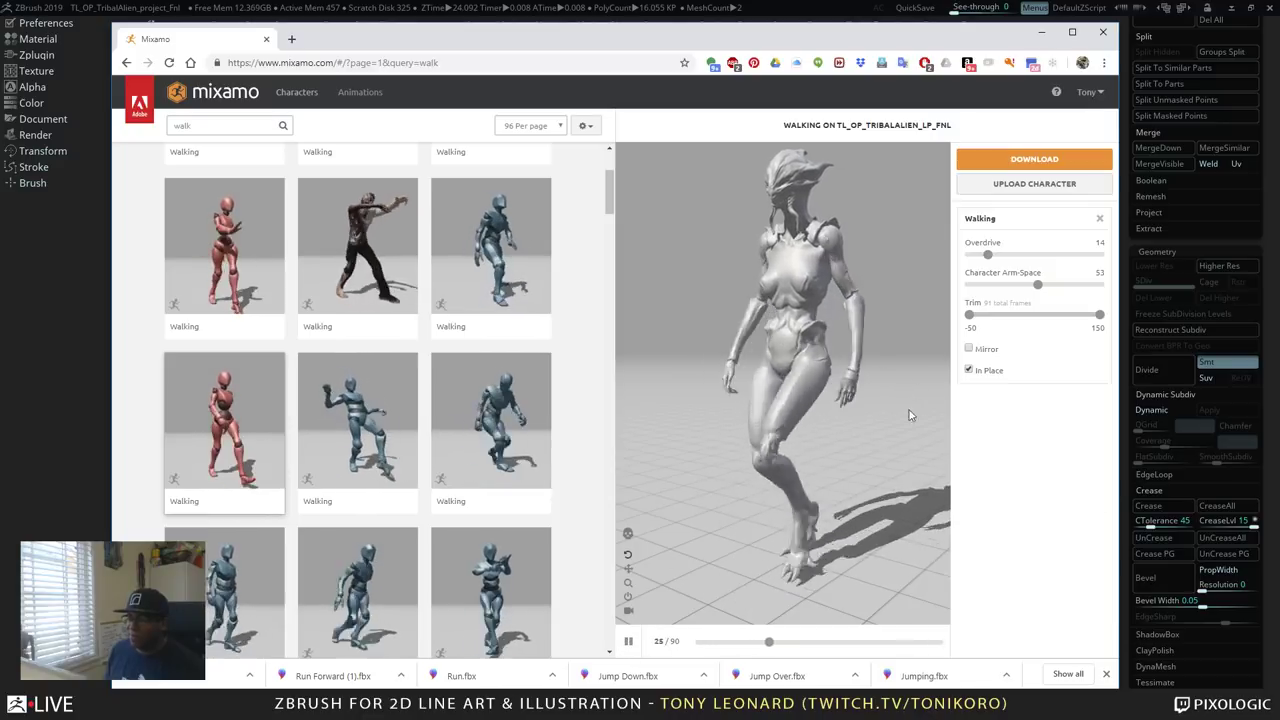
{"action": "left_click_drag", "start_coordinate": [698, 450], "coordinate": [775, 444]}
{"action": "right_click_drag", "start_coordinate": [890, 446], "coordinate": [797, 415]}
{"action": "mouse_move", "coordinate": [797, 415]}
{"action": "left_mouse_down"}
{"action": "mouse_move", "coordinate": [814, 431]}
{"action": "mouse_move", "coordinate": [848, 423]}
{"action": "mouse_move", "coordinate": [820, 412]}
{"action": "left_mouse_up"}
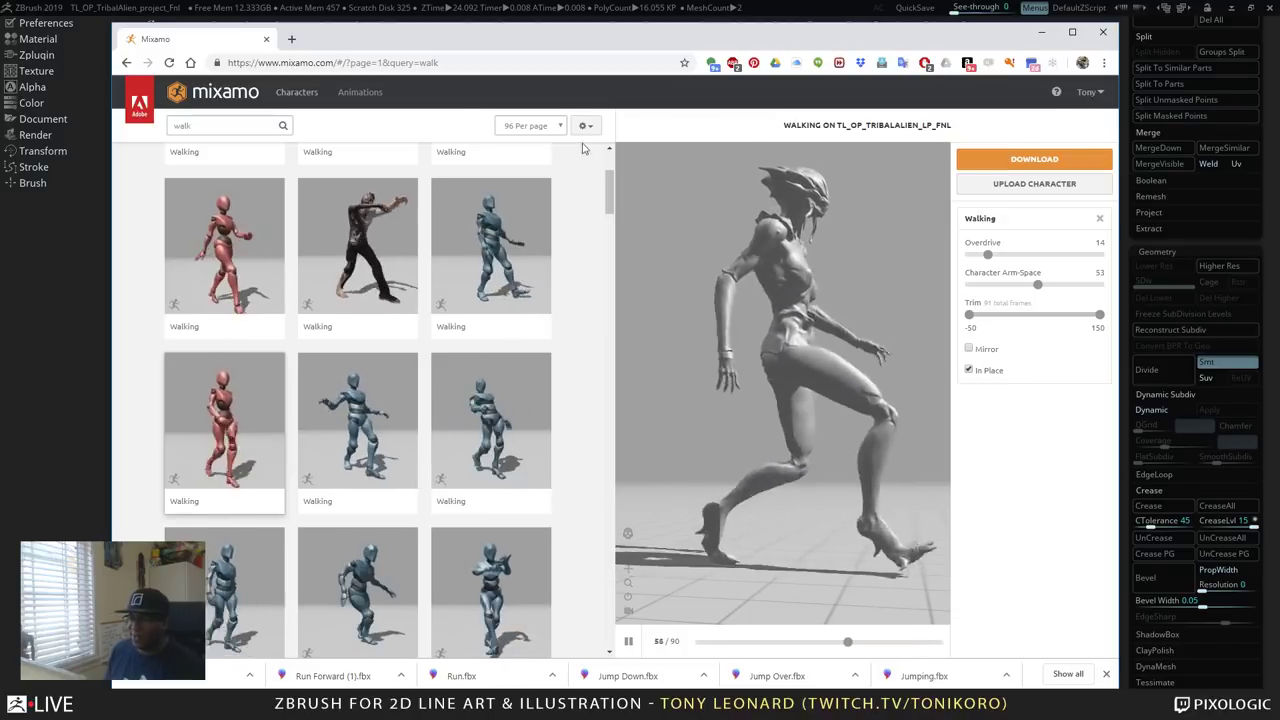
Examine the alien character's playing Walking animation from the front, above, the side and a low angle in the Mixamo preview.
{"action": "left_click_drag", "start_coordinate": [734, 415], "coordinate": [646, 437]}
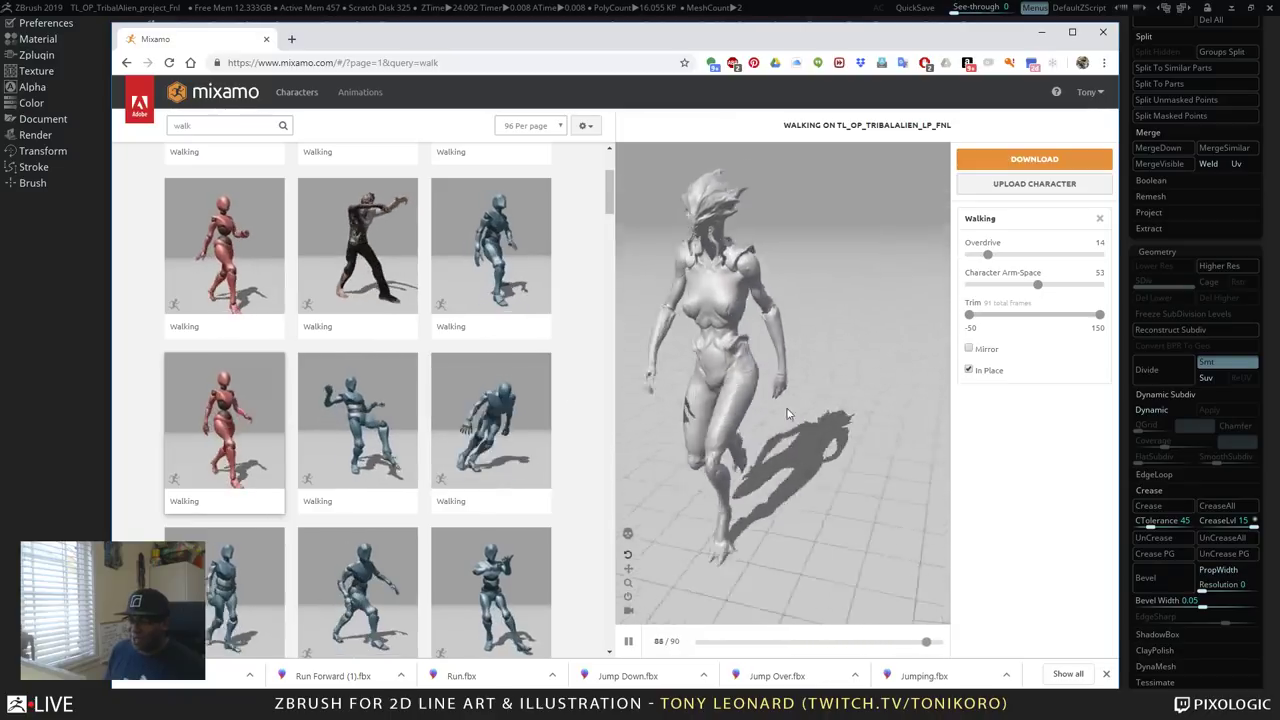
{"action": "left_click_drag", "start_coordinate": [840, 406], "coordinate": [760, 440]}
{"action": "left_click_drag", "start_coordinate": [862, 492], "coordinate": [708, 460]}
{"action": "left_click_drag", "start_coordinate": [812, 407], "coordinate": [789, 449]}
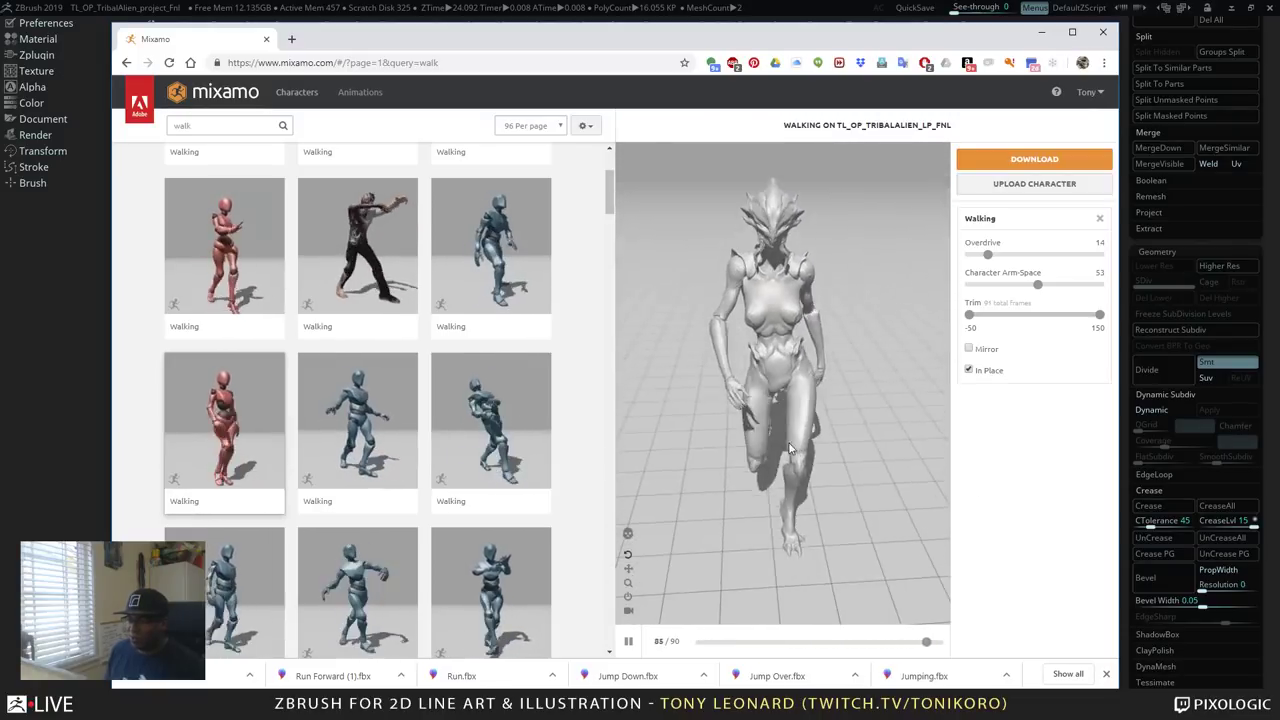
{"action": "left_click_drag", "start_coordinate": [844, 407], "coordinate": [773, 390]}
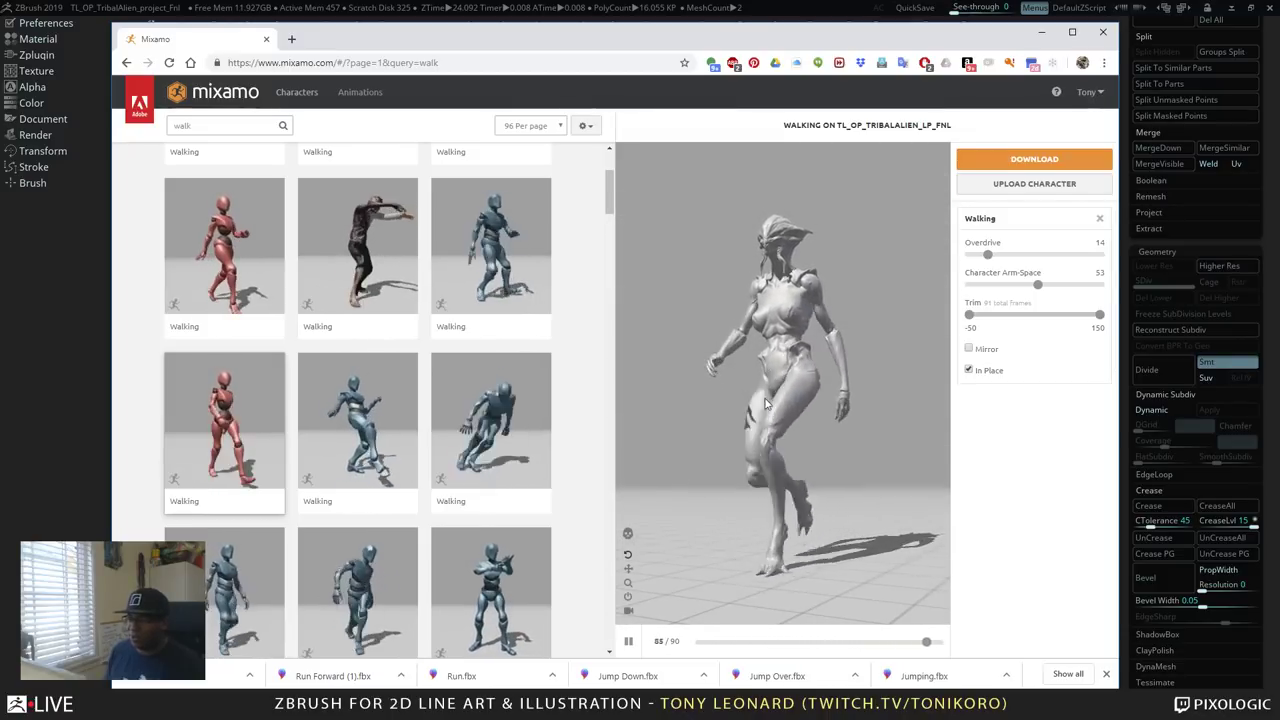
{"action": "left_click_drag", "start_coordinate": [770, 400], "coordinate": [790, 427]}
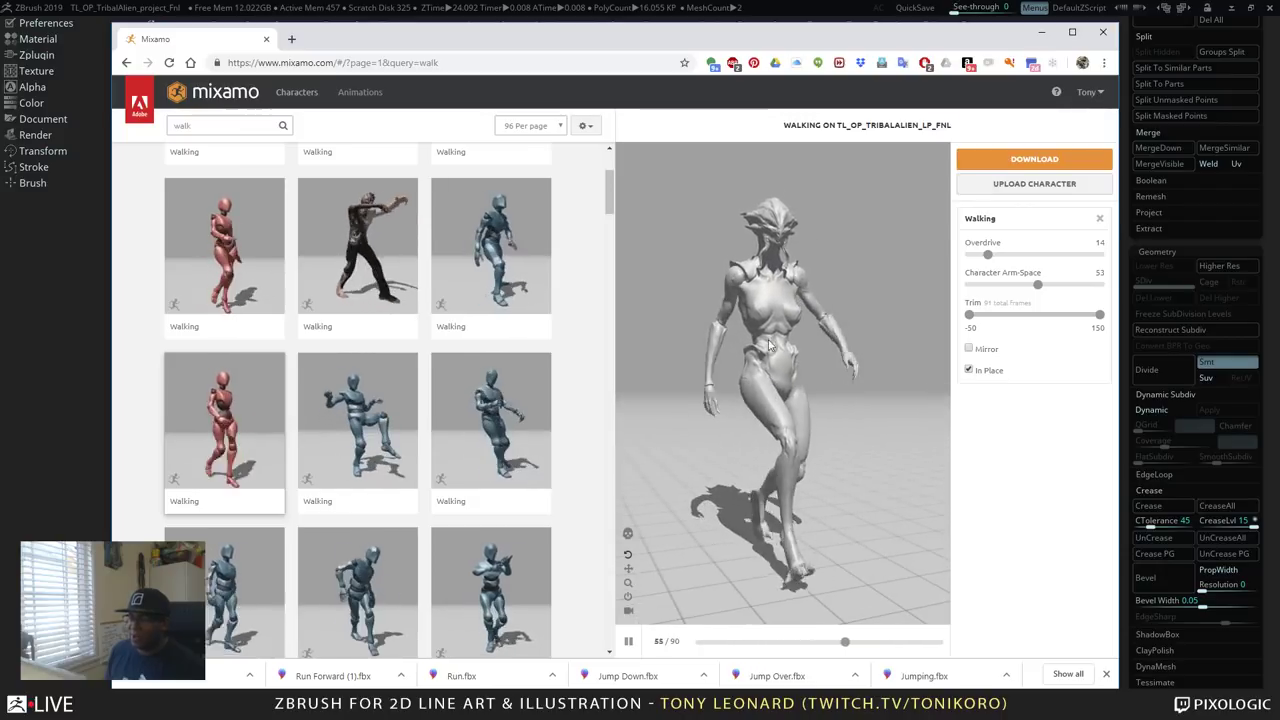
{"action": "mouse_move", "coordinate": [770, 455]}
{"action": "left_mouse_down"}
{"action": "mouse_move", "coordinate": [791, 494]}
{"action": "mouse_move", "coordinate": [766, 449]}
{"action": "left_mouse_up"}
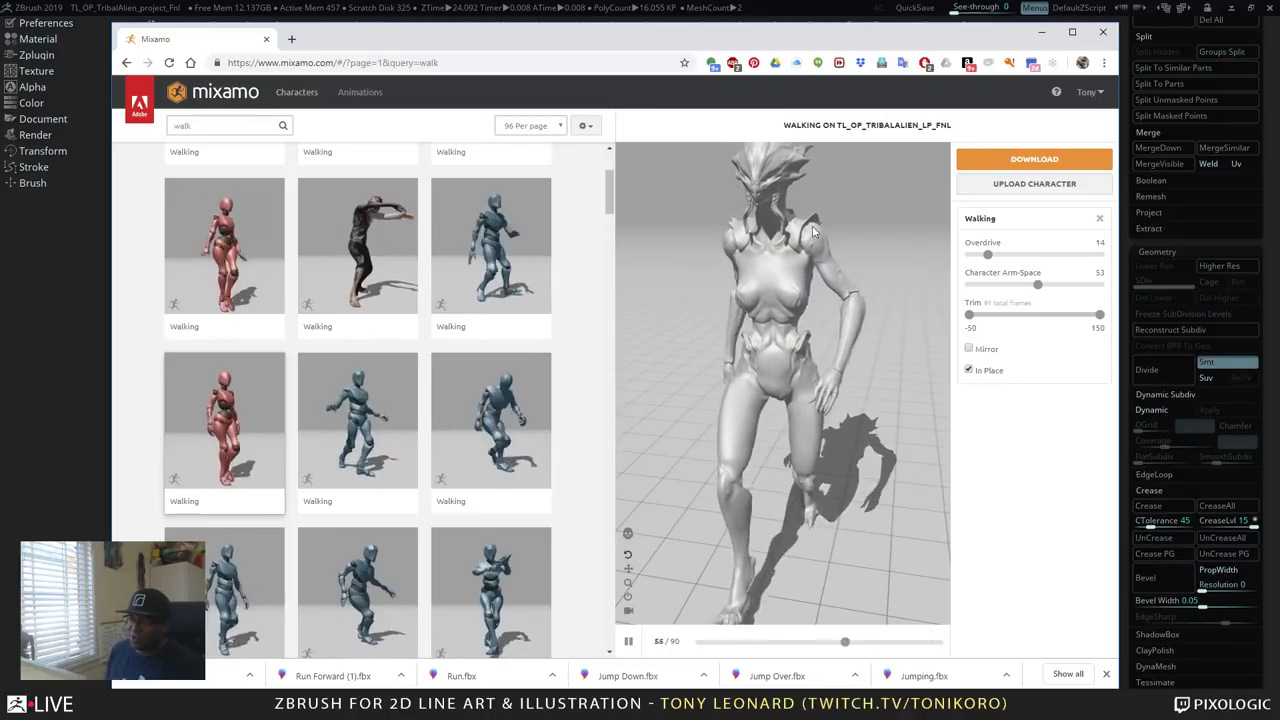
{"action": "left_click_drag", "start_coordinate": [842, 318], "coordinate": [716, 410]}
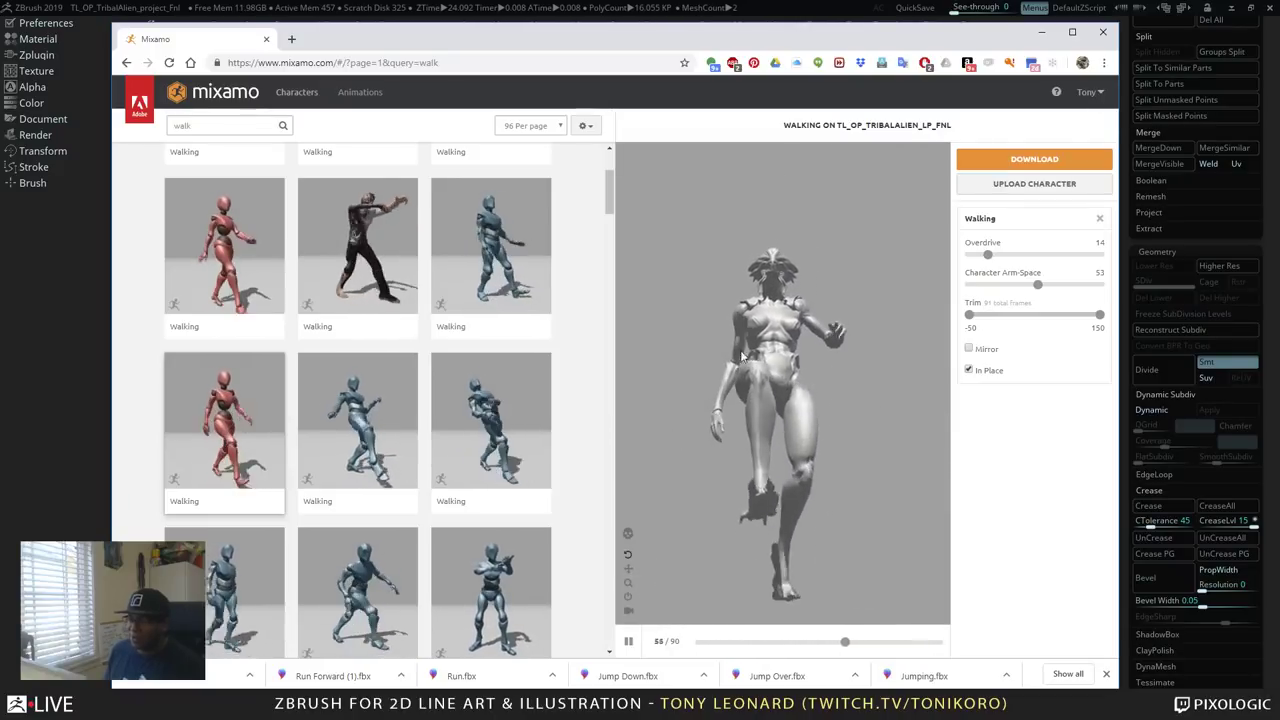
Apply the high-stepping Walking animation with the blue mannequin to the alien character and view it from the front and behind.
{"action": "left_click", "coordinate": [385, 450]}
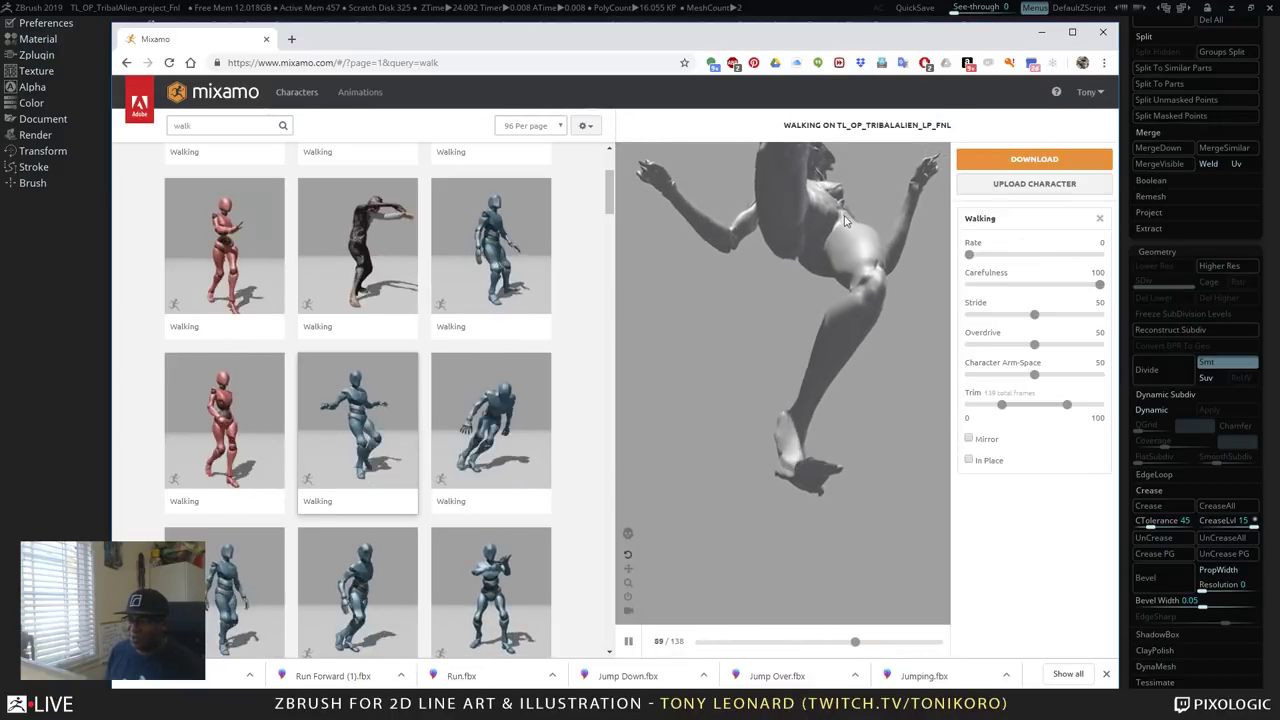
{"action": "left_click_drag", "start_coordinate": [845, 222], "coordinate": [815, 405]}
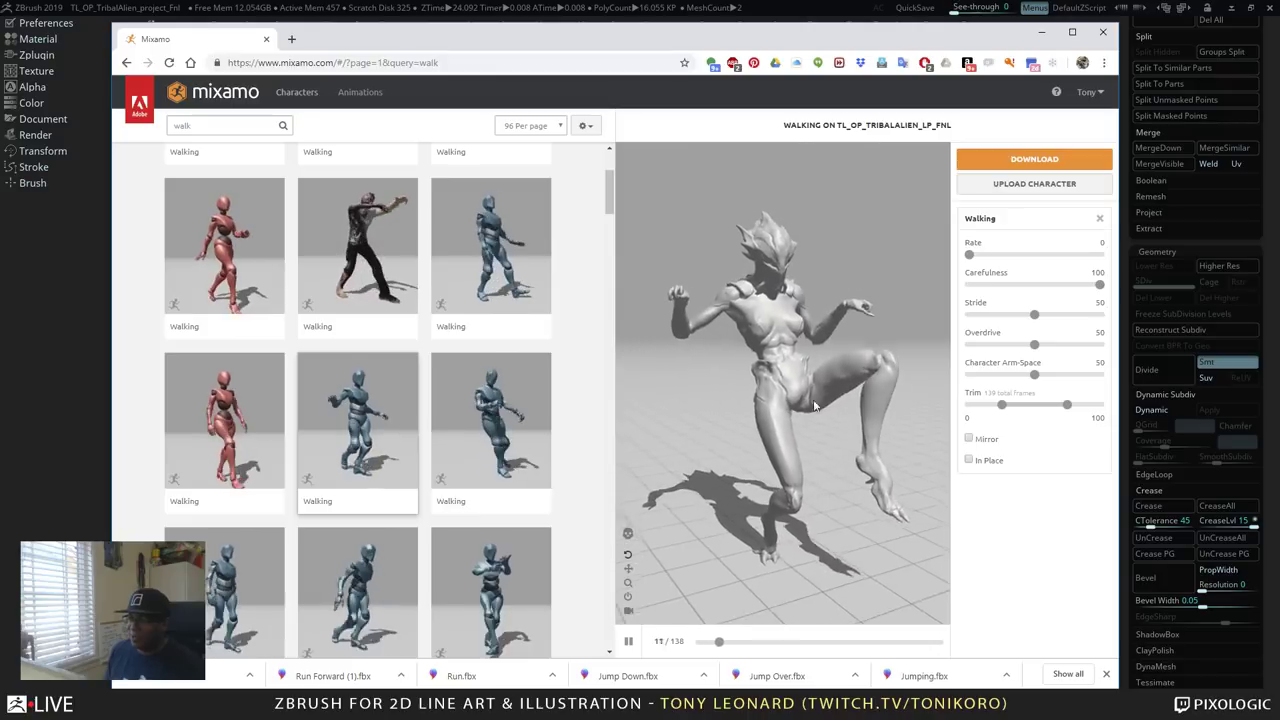
{"action": "left_click_drag", "start_coordinate": [790, 318], "coordinate": [851, 430]}
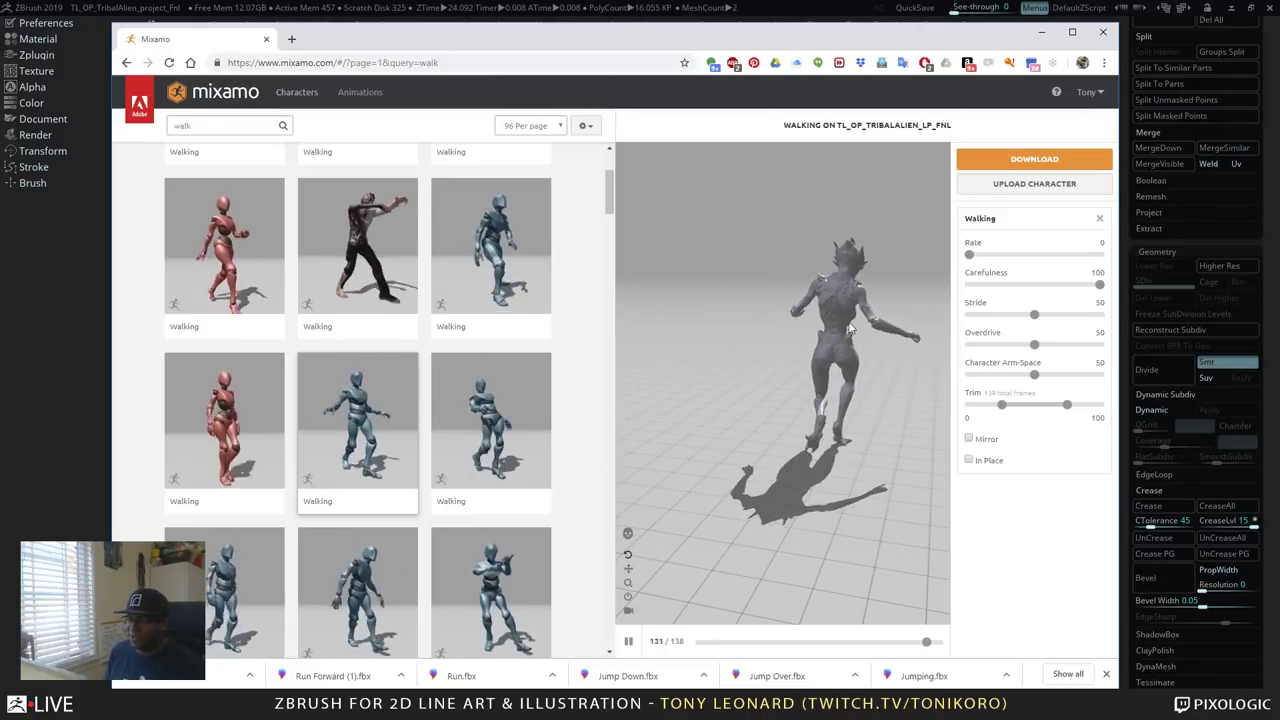
{"action": "left_click_drag", "start_coordinate": [745, 508], "coordinate": [760, 538]}
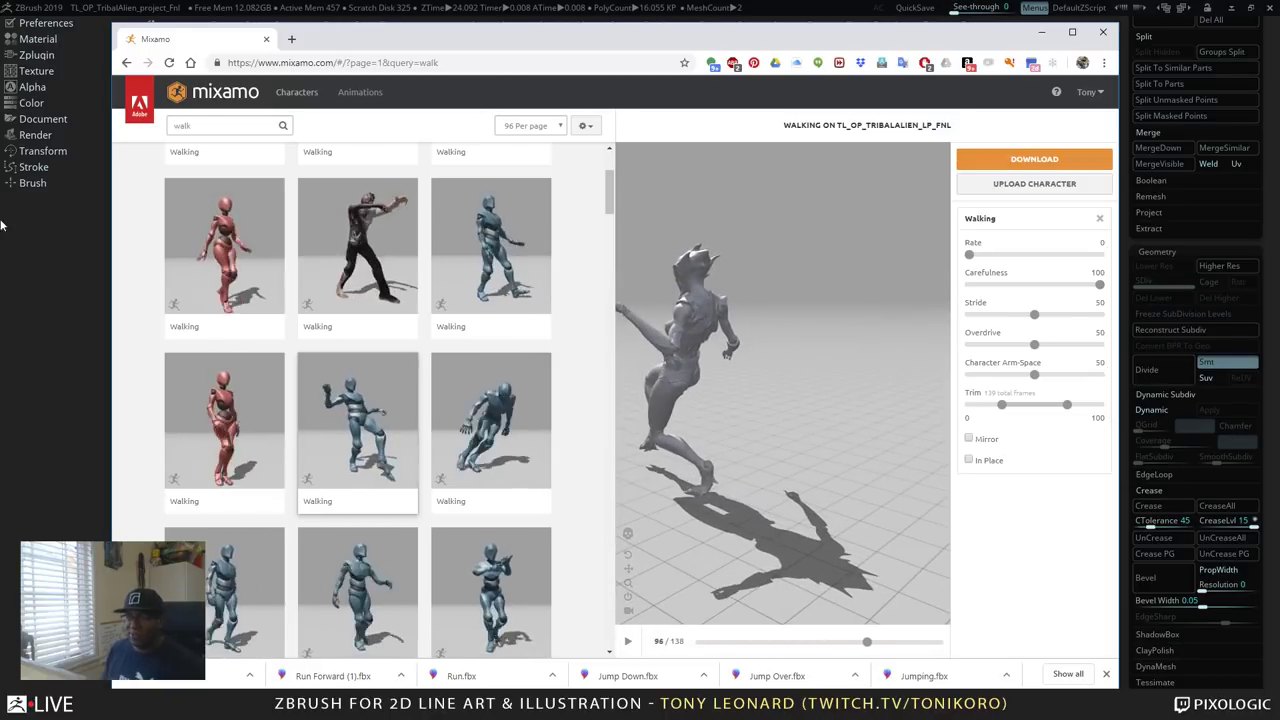
Minimize the Mixamo window and switch to the Marmoset Toolbag scene with the textured tribal aliens.
{"action": "left_click", "coordinate": [1042, 34]}
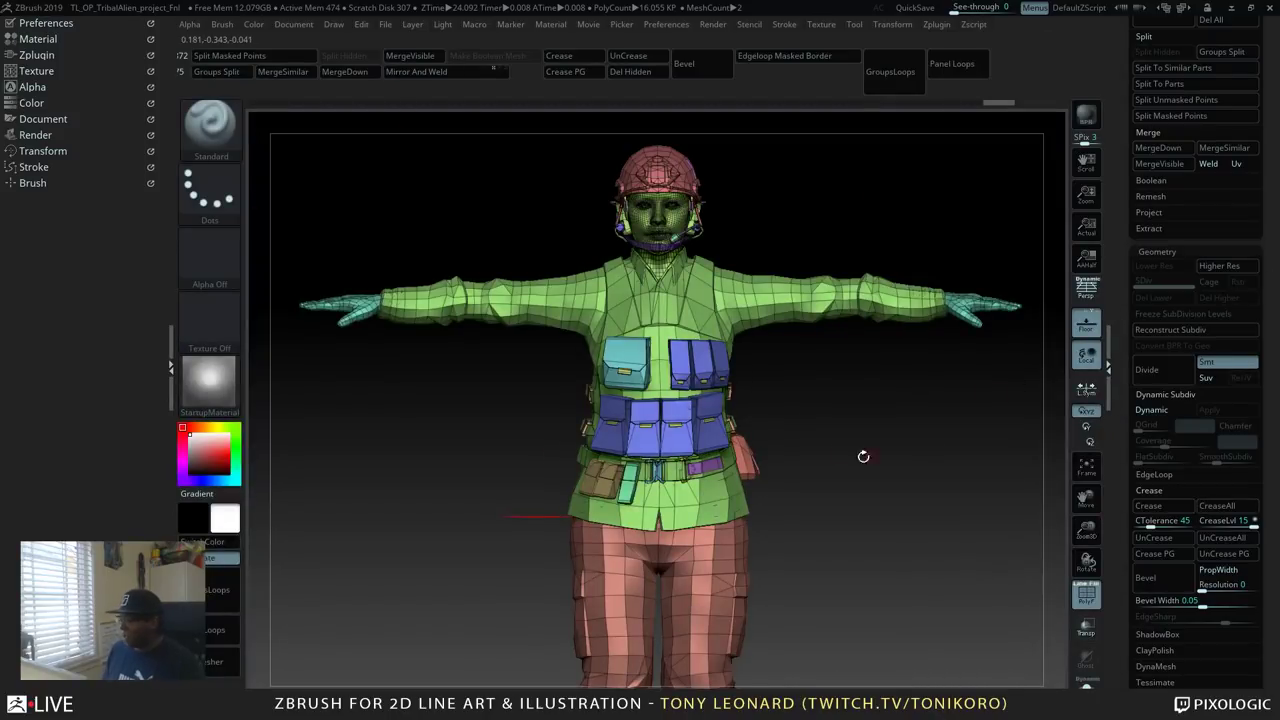
{"action": "key", "text": "alt+Tab"}
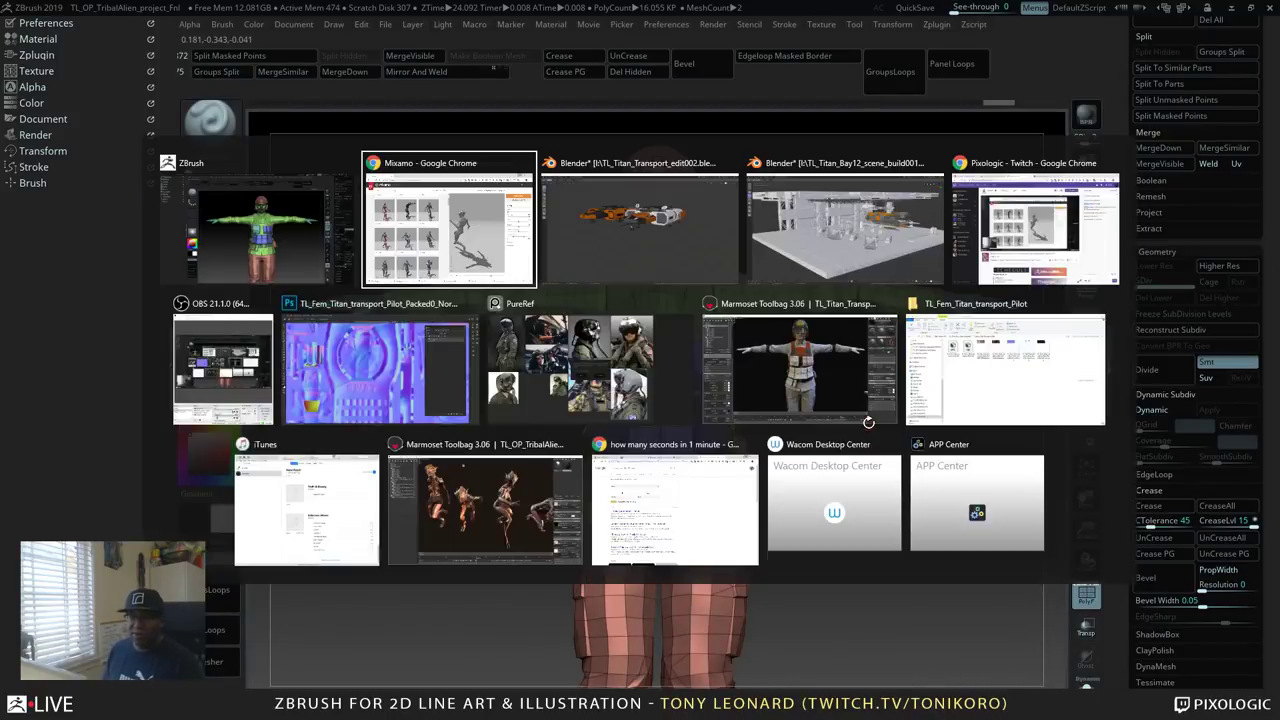
{"action": "key", "text": "alt+Tab"}
{"action": "key", "text": "alt+Tab"}
{"action": "key", "text": "alt+Tab"}
{"action": "key", "text": "alt+Tab"}
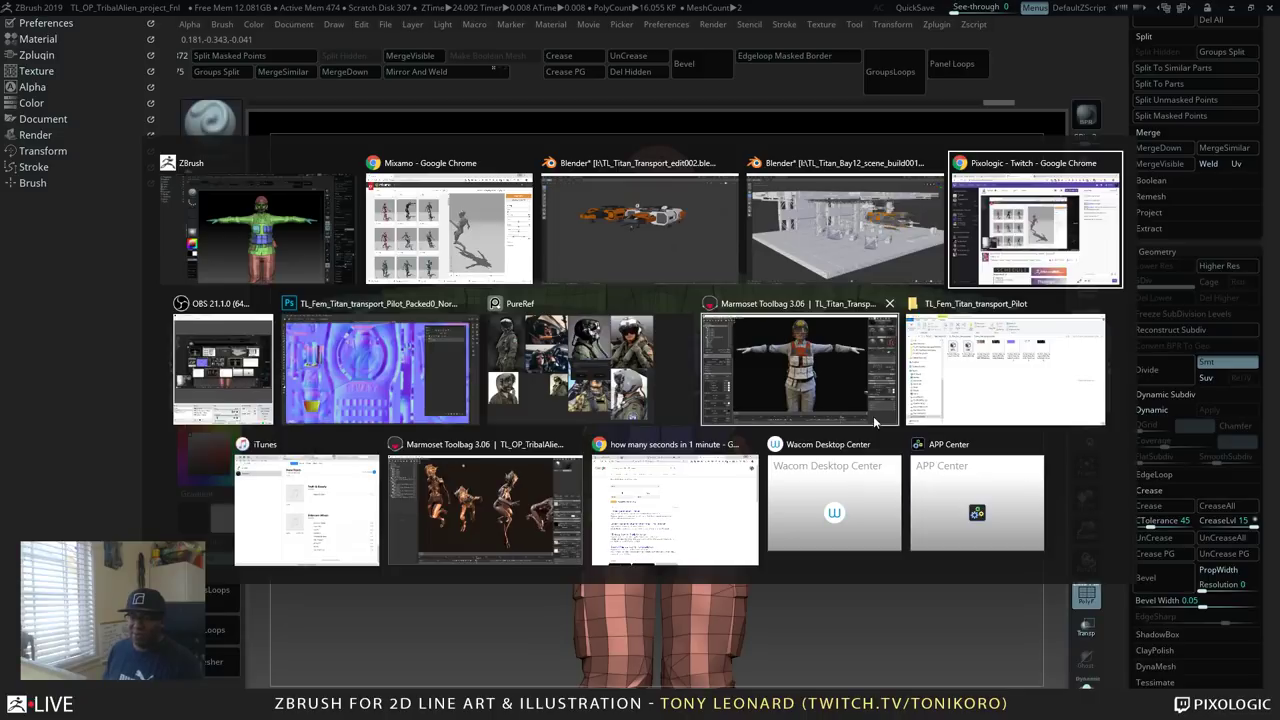
{"action": "key", "text": "alt+Tab"}
{"action": "key", "text": "alt+Tab"}
{"action": "key", "text": "alt+Tab"}
{"action": "key", "text": "alt+Tab"}
{"action": "key", "text": "alt+Tab"}
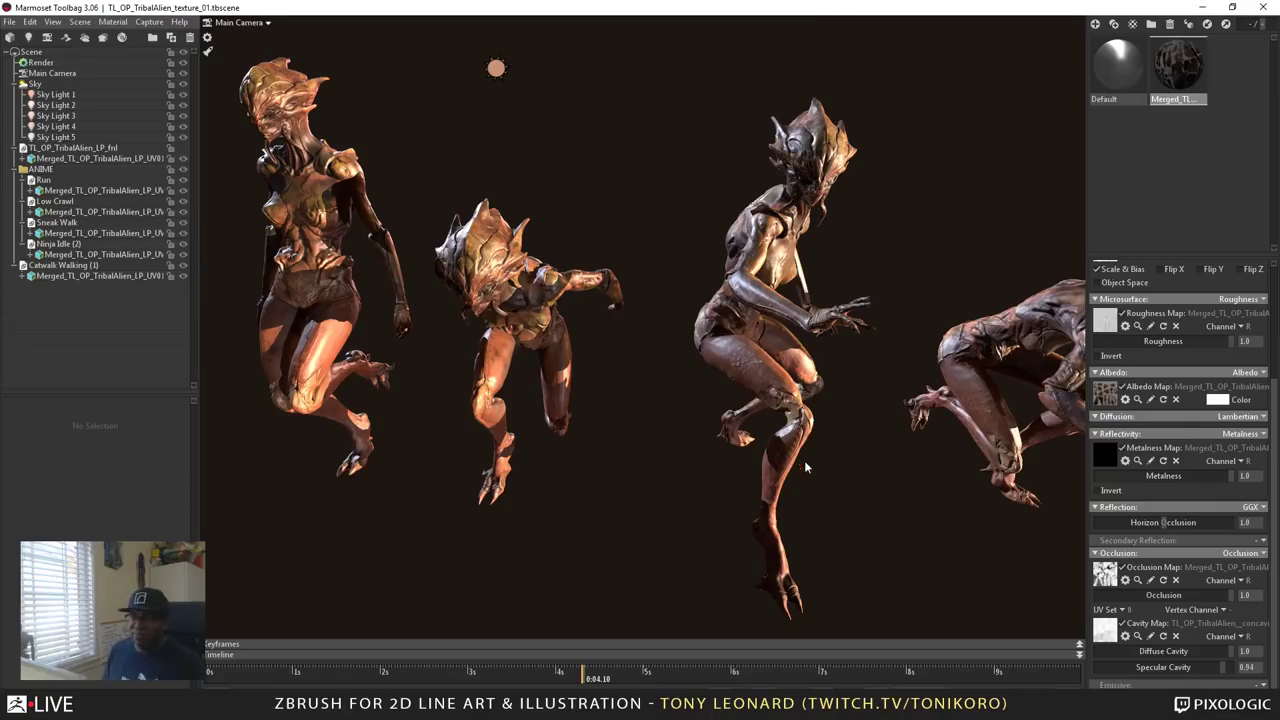
Examine the group of posed tribal aliens from the front, up close and from the side.
{"action": "left_click_drag", "start_coordinate": [805, 467], "coordinate": [859, 424]}
{"action": "middle_click_drag", "start_coordinate": [859, 424], "coordinate": [783, 378]}
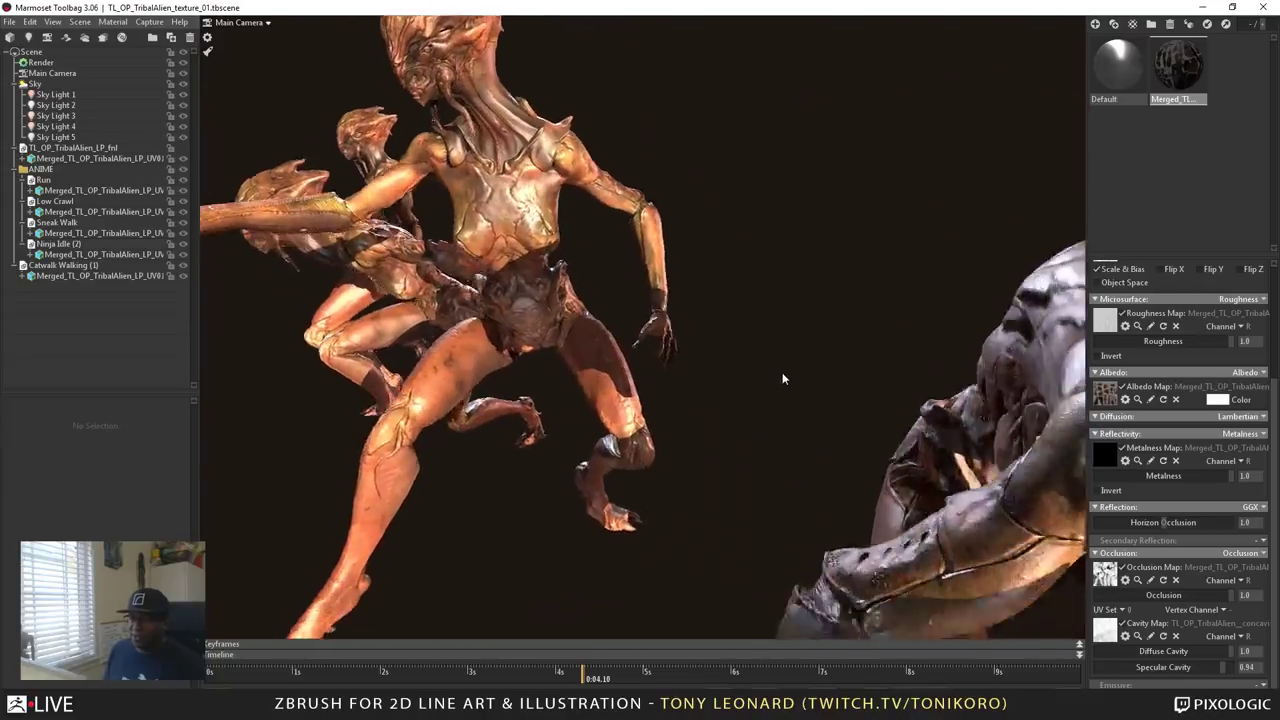
{"action": "left_click_drag", "start_coordinate": [783, 378], "coordinate": [820, 442]}
{"action": "right_click_drag", "start_coordinate": [820, 442], "coordinate": [702, 326]}
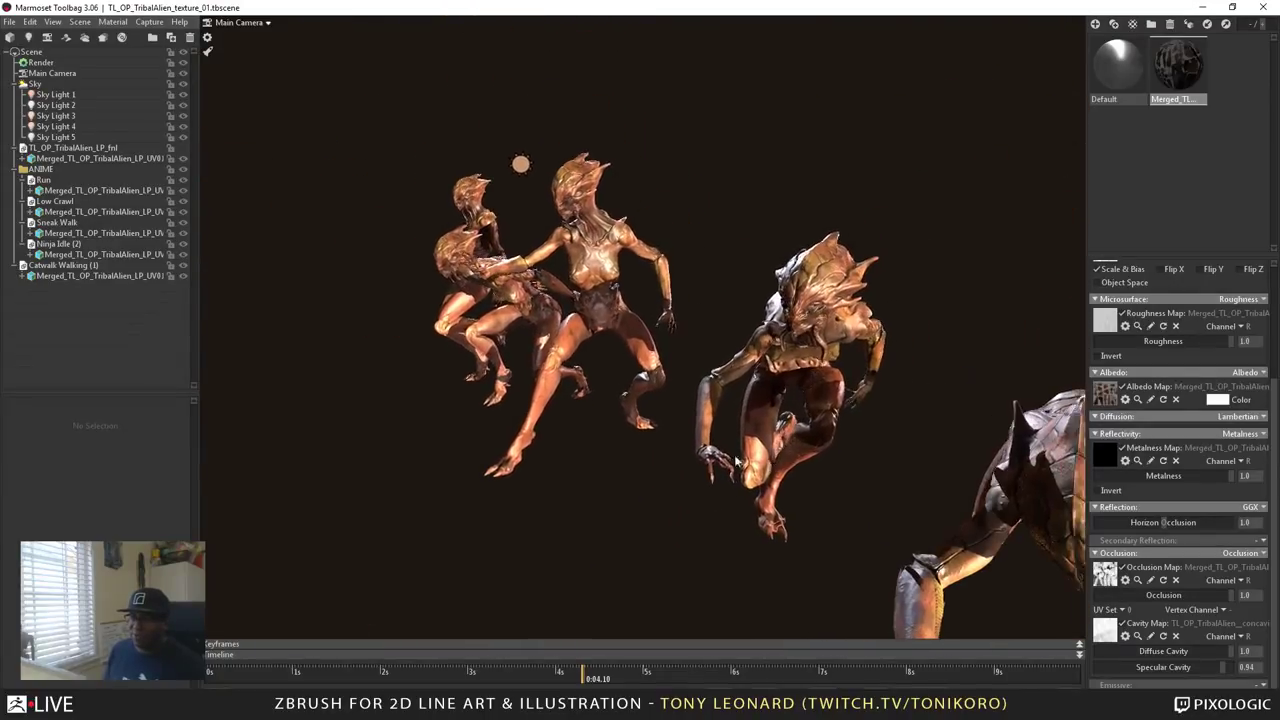
{"action": "mouse_move", "coordinate": [736, 461]}
{"action": "left_mouse_down"}
{"action": "mouse_move", "coordinate": [644, 418]}
{"action": "mouse_move", "coordinate": [726, 428]}
{"action": "mouse_move", "coordinate": [650, 435]}
{"action": "mouse_move", "coordinate": [652, 461]}
{"action": "mouse_move", "coordinate": [797, 477]}
{"action": "left_mouse_up"}
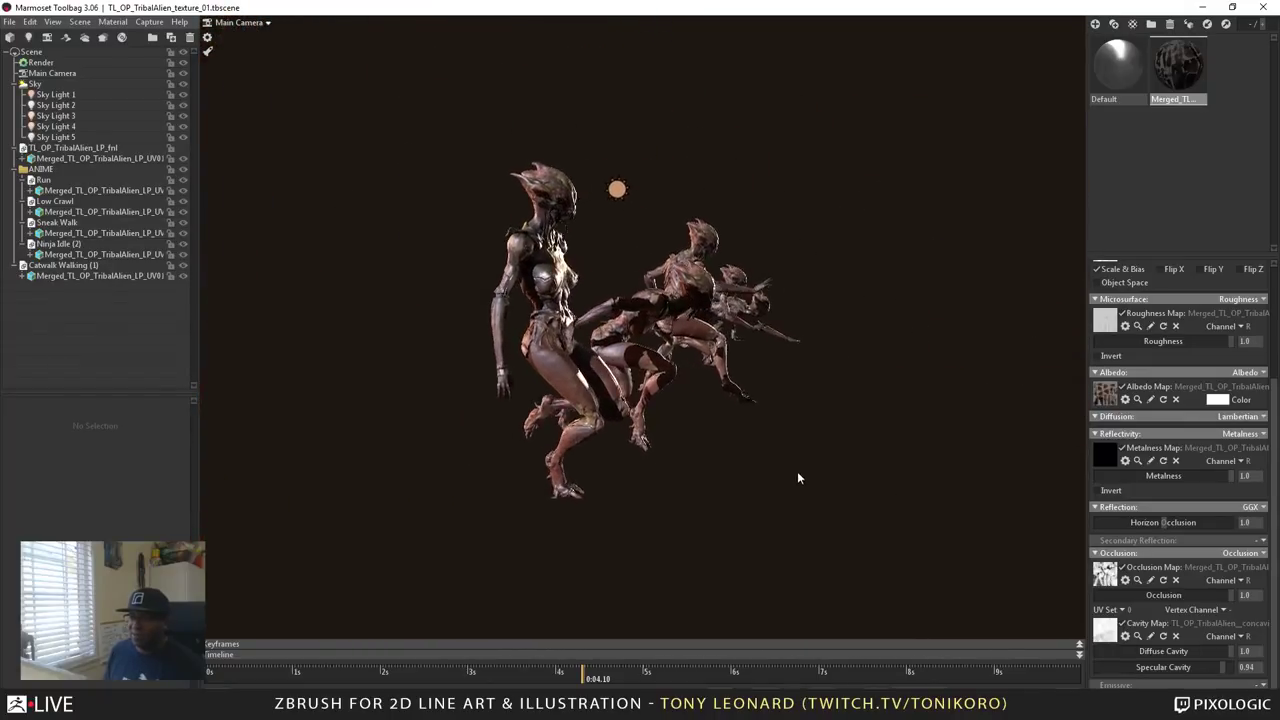
{"action": "middle_click_drag", "start_coordinate": [798, 478], "coordinate": [790, 461]}
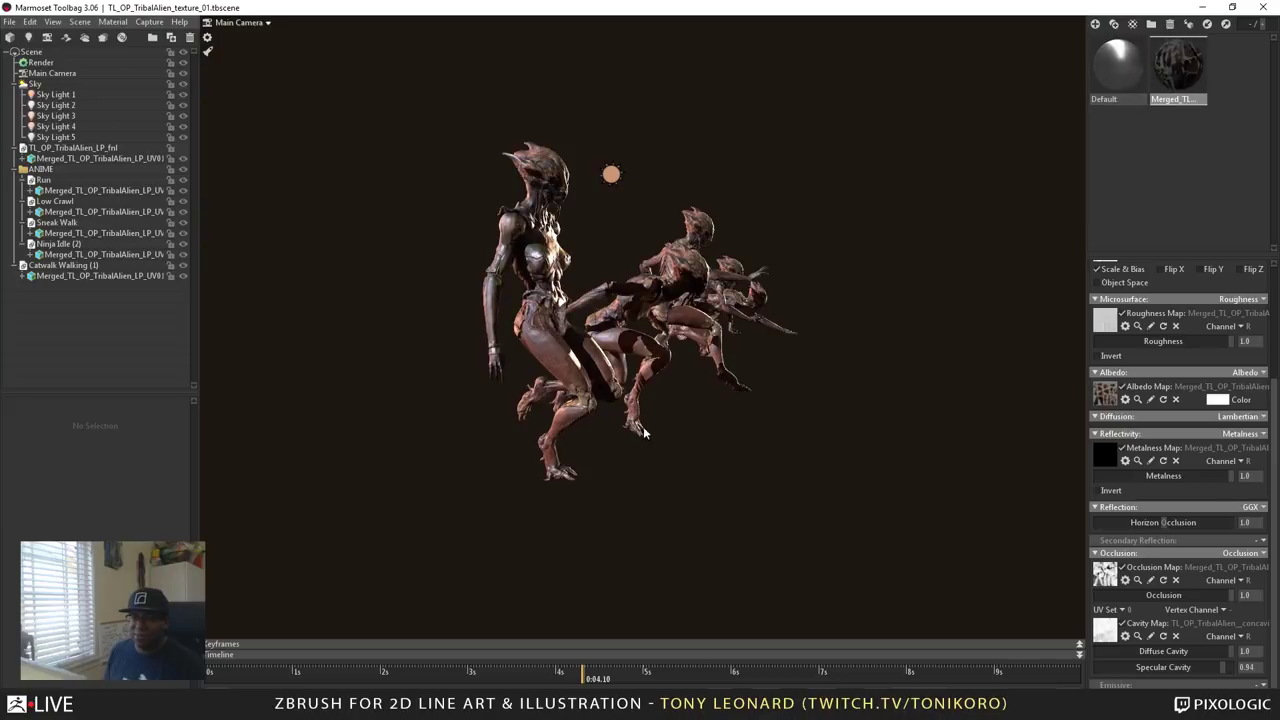
Examine the backs of the posed tribal aliens from several angles behind the lineup.
{"action": "mouse_move", "coordinate": [644, 432]}
{"action": "left_mouse_down"}
{"action": "mouse_move", "coordinate": [594, 461]}
{"action": "mouse_move", "coordinate": [737, 491]}
{"action": "mouse_move", "coordinate": [759, 477]}
{"action": "mouse_move", "coordinate": [687, 463]}
{"action": "mouse_move", "coordinate": [701, 464]}
{"action": "left_mouse_up"}
{"action": "scroll", "coordinate": [537, 312], "scroll_direction": "up", "scroll_amount": 4}
{"action": "left_click_drag", "start_coordinate": [510, 370], "coordinate": [566, 392]}
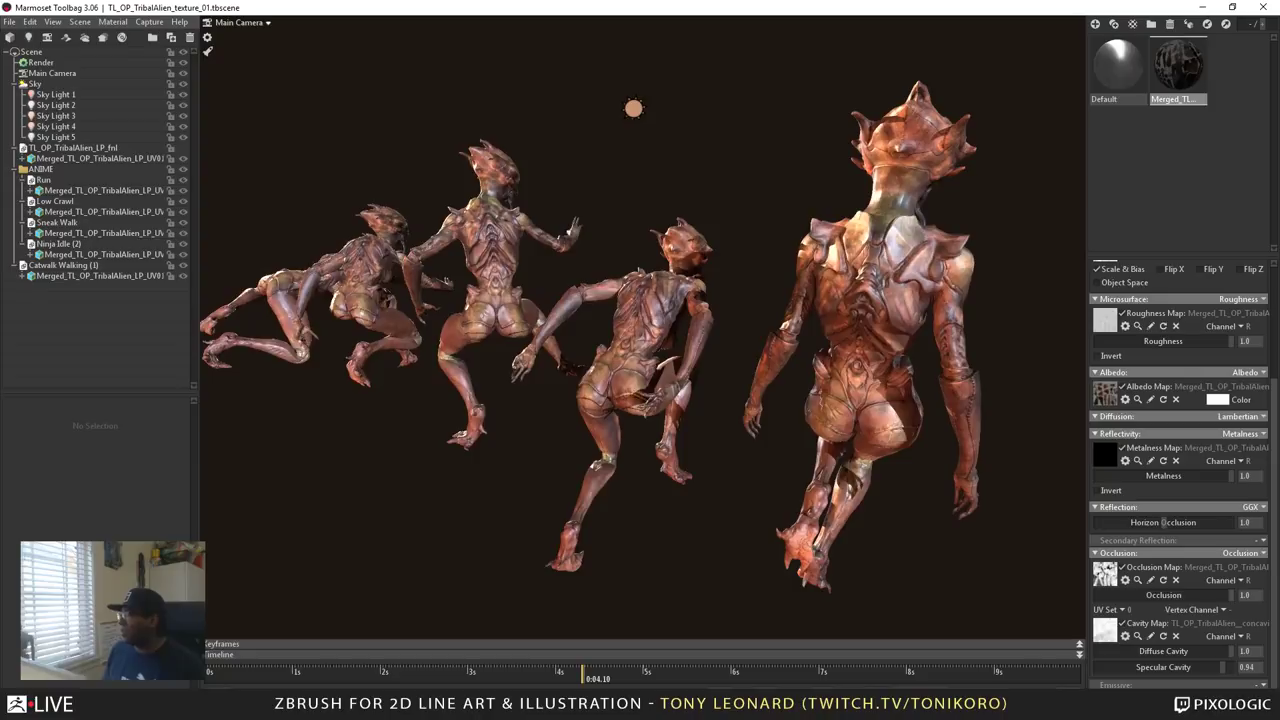
{"action": "mouse_move", "coordinate": [387, 392]}
{"action": "left_mouse_down"}
{"action": "mouse_move", "coordinate": [412, 362]}
{"action": "mouse_move", "coordinate": [591, 366]}
{"action": "mouse_move", "coordinate": [661, 414]}
{"action": "mouse_move", "coordinate": [648, 412]}
{"action": "mouse_move", "coordinate": [806, 425]}
{"action": "left_mouse_up"}
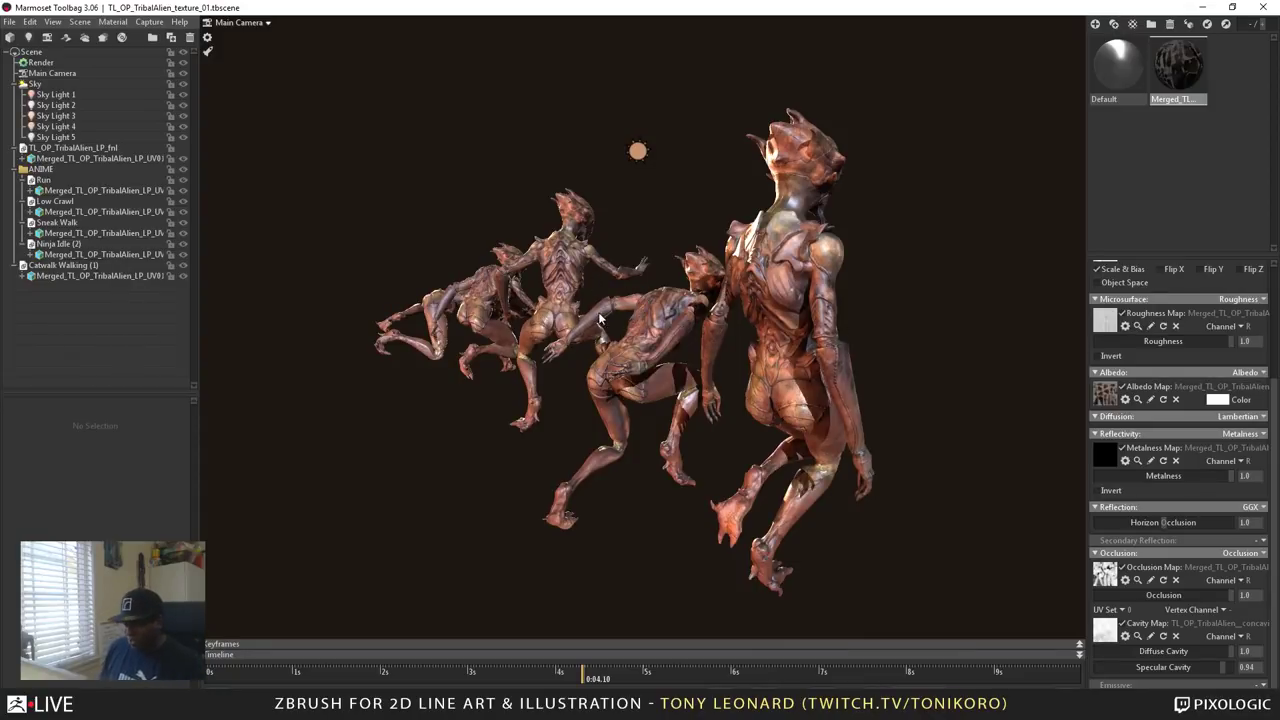
{"action": "mouse_move", "coordinate": [651, 359]}
{"action": "left_mouse_down"}
{"action": "mouse_move", "coordinate": [521, 445]}
{"action": "mouse_move", "coordinate": [491, 436]}
{"action": "mouse_move", "coordinate": [542, 453]}
{"action": "mouse_move", "coordinate": [585, 422]}
{"action": "left_mouse_up"}
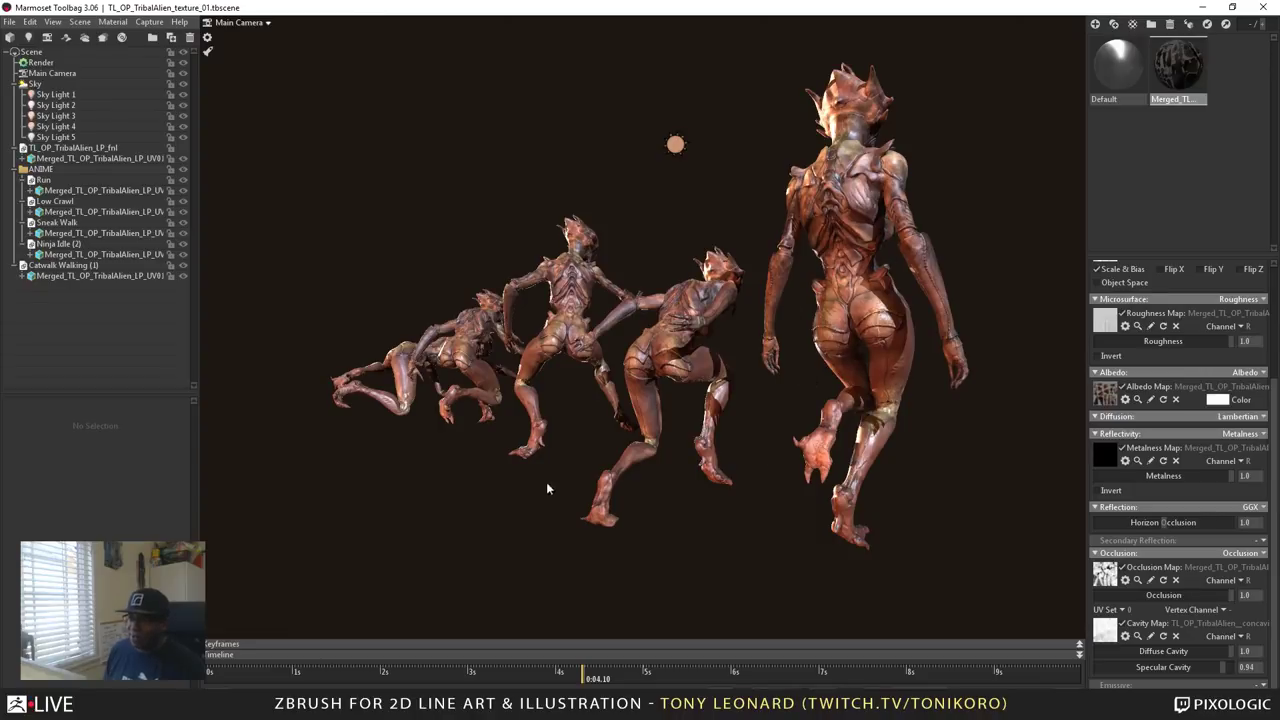
Examine the walking alien from the front and the crawling alien at the end of the lineup from the side.
{"action": "mouse_move", "coordinate": [546, 483]}
{"action": "left_mouse_down"}
{"action": "mouse_move", "coordinate": [635, 472]}
{"action": "mouse_move", "coordinate": [551, 500]}
{"action": "mouse_move", "coordinate": [476, 498]}
{"action": "mouse_move", "coordinate": [494, 494]}
{"action": "mouse_move", "coordinate": [512, 520]}
{"action": "mouse_move", "coordinate": [588, 437]}
{"action": "mouse_move", "coordinate": [546, 440]}
{"action": "mouse_move", "coordinate": [578, 474]}
{"action": "mouse_move", "coordinate": [662, 463]}
{"action": "mouse_move", "coordinate": [699, 503]}
{"action": "mouse_move", "coordinate": [777, 463]}
{"action": "mouse_move", "coordinate": [631, 282]}
{"action": "left_mouse_up"}
{"action": "scroll", "coordinate": [777, 463], "scroll_direction": "up", "scroll_amount": 3}
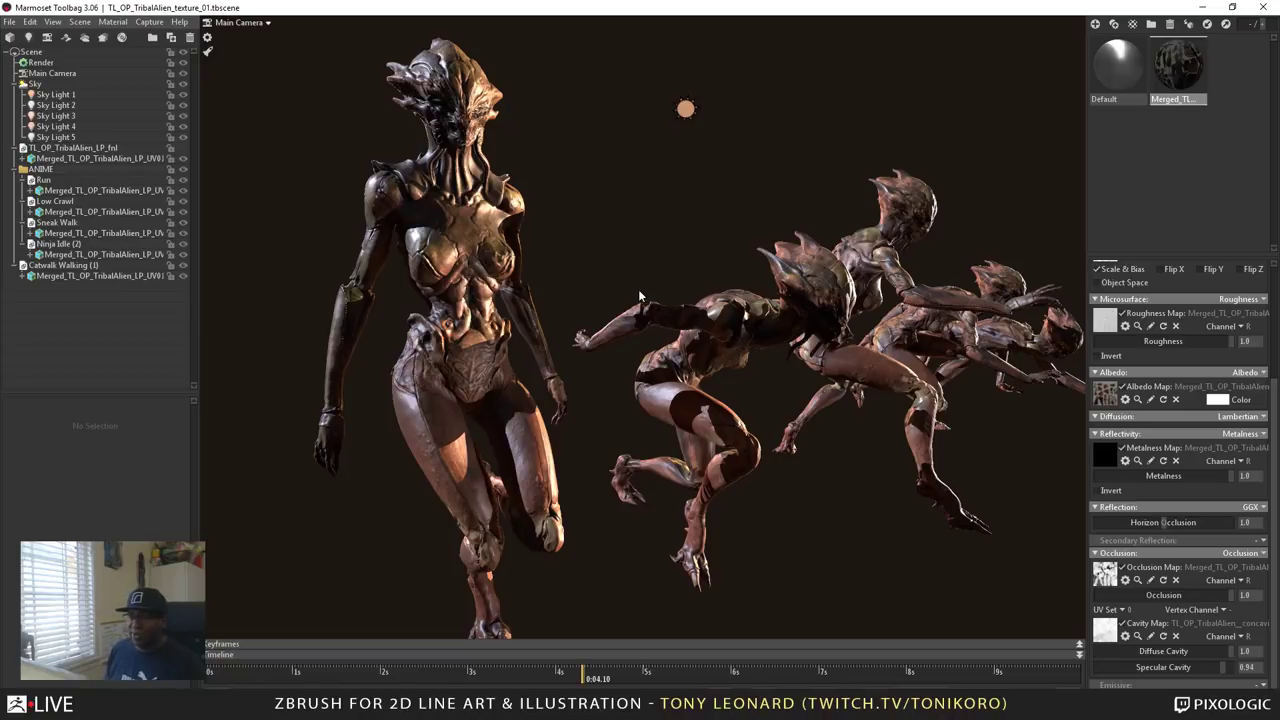
{"action": "mouse_move", "coordinate": [676, 428]}
{"action": "left_mouse_down"}
{"action": "mouse_move", "coordinate": [612, 388]}
{"action": "mouse_move", "coordinate": [570, 440]}
{"action": "mouse_move", "coordinate": [629, 443]}
{"action": "mouse_move", "coordinate": [751, 366]}
{"action": "mouse_move", "coordinate": [729, 405]}
{"action": "mouse_move", "coordinate": [771, 456]}
{"action": "mouse_move", "coordinate": [754, 414]}
{"action": "mouse_move", "coordinate": [608, 421]}
{"action": "mouse_move", "coordinate": [560, 400]}
{"action": "mouse_move", "coordinate": [601, 382]}
{"action": "mouse_move", "coordinate": [644, 432]}
{"action": "mouse_move", "coordinate": [599, 367]}
{"action": "mouse_move", "coordinate": [736, 364]}
{"action": "mouse_move", "coordinate": [740, 395]}
{"action": "mouse_move", "coordinate": [725, 402]}
{"action": "mouse_move", "coordinate": [771, 460]}
{"action": "mouse_move", "coordinate": [743, 526]}
{"action": "mouse_move", "coordinate": [643, 477]}
{"action": "mouse_move", "coordinate": [678, 509]}
{"action": "left_mouse_up"}
{"action": "right_click_drag", "start_coordinate": [678, 509], "coordinate": [814, 474]}
{"action": "left_click_drag", "start_coordinate": [814, 474], "coordinate": [828, 470]}
{"action": "left_click_drag", "start_coordinate": [856, 262], "coordinate": [770, 402]}
{"action": "right_click_drag", "start_coordinate": [769, 399], "coordinate": [754, 438]}
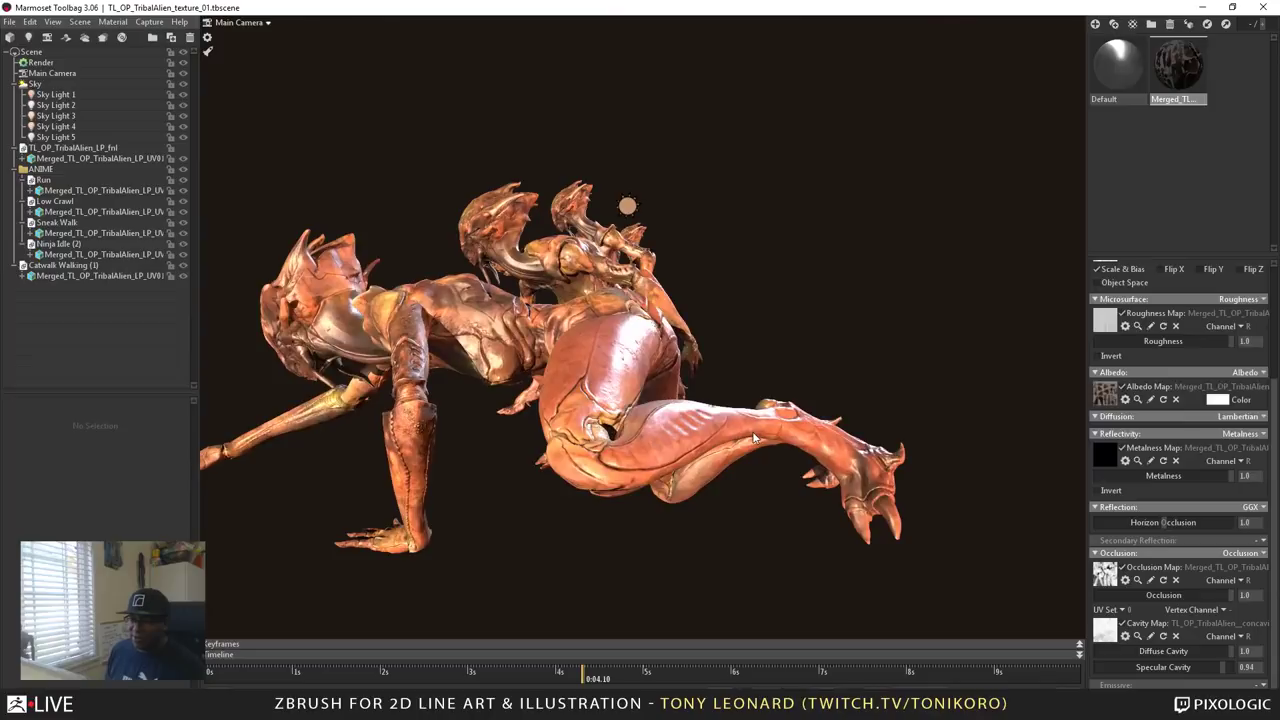
Inspect the crawling alien's head and shoulders up close, finishing on a front view of the whole lineup.
{"action": "left_click_drag", "start_coordinate": [776, 350], "coordinate": [634, 288], "text": "shift"}
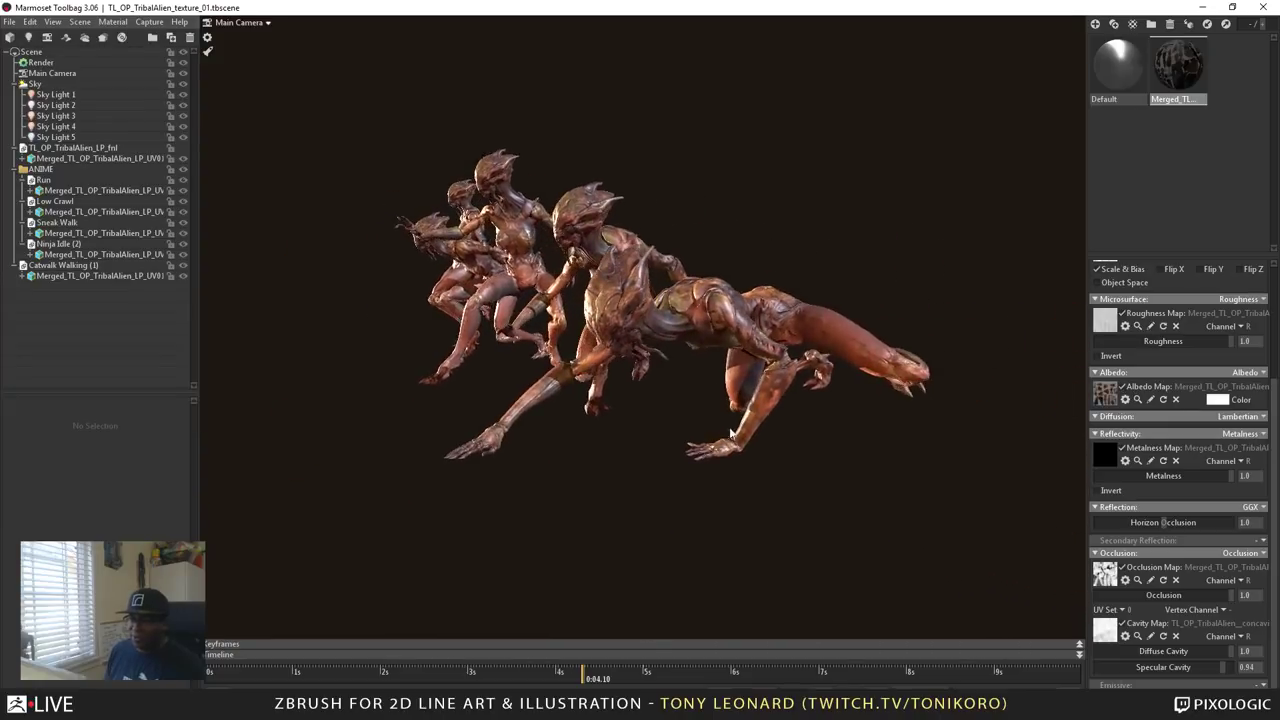
{"action": "right_click_drag", "start_coordinate": [634, 288], "coordinate": [658, 342]}
{"action": "left_click_drag", "start_coordinate": [658, 342], "coordinate": [784, 339]}
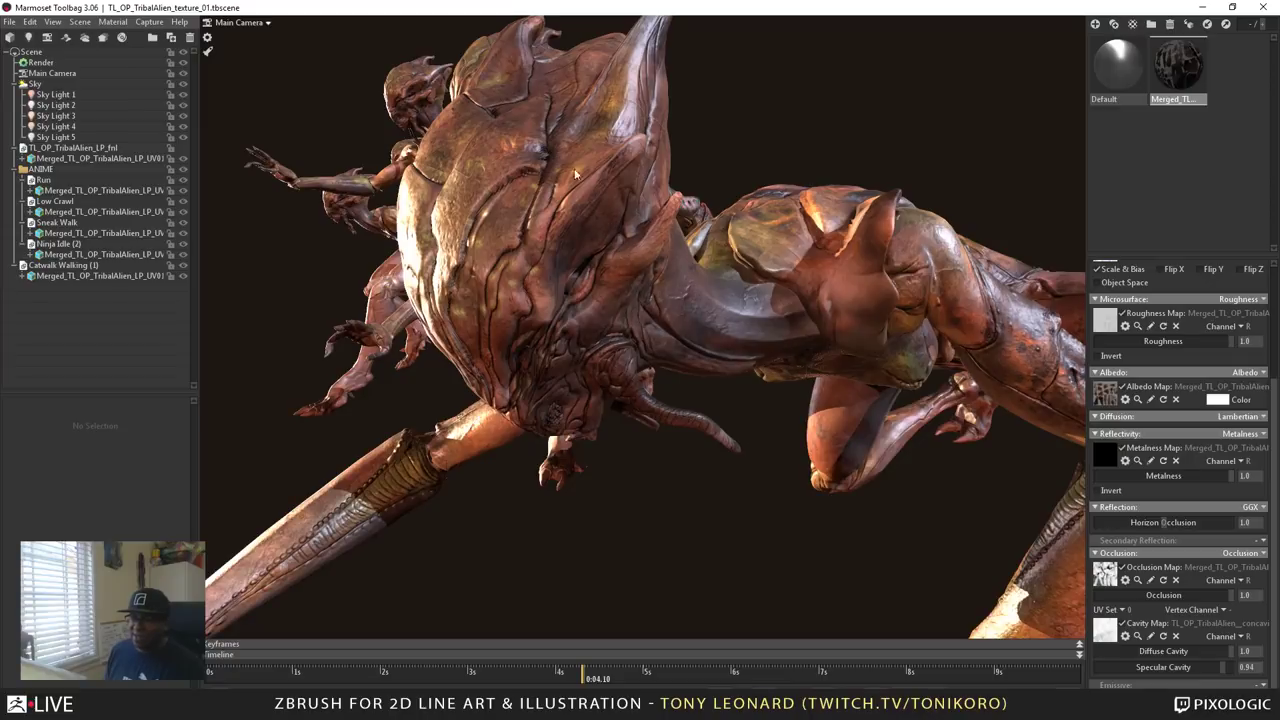
{"action": "right_click_drag", "start_coordinate": [864, 518], "coordinate": [811, 448]}
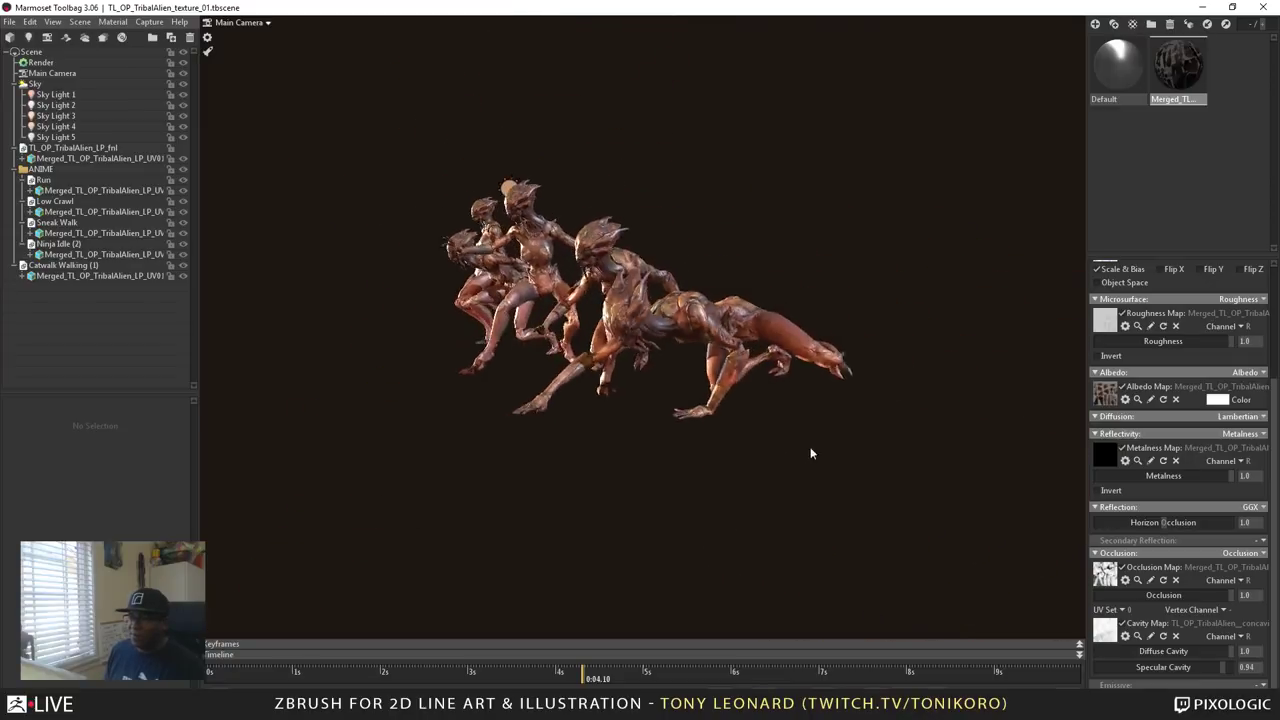
{"action": "left_click_drag", "start_coordinate": [811, 448], "coordinate": [740, 471]}
{"action": "middle_click_drag", "start_coordinate": [741, 478], "coordinate": [760, 506]}
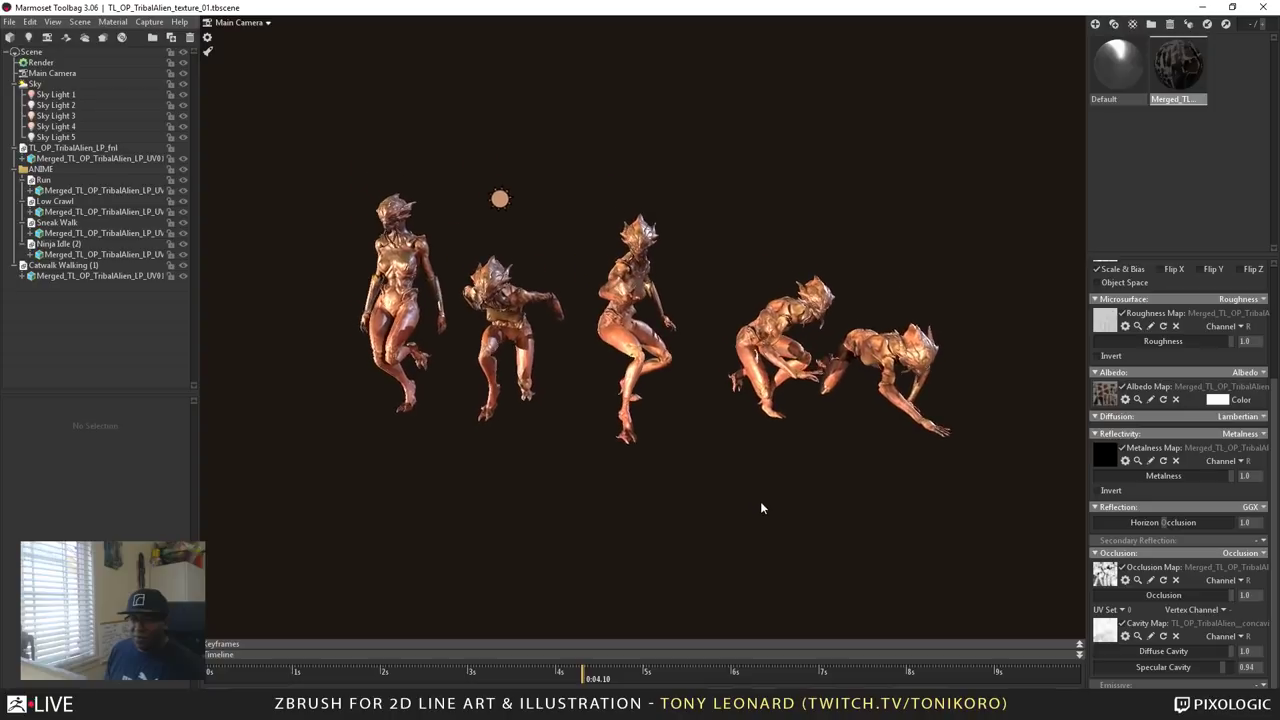
Inspect the face and upper body of the alien in the middle of the lineup up close.
{"action": "right_click_drag", "start_coordinate": [470, 292], "coordinate": [622, 384]}
{"action": "middle_click_drag", "start_coordinate": [622, 384], "coordinate": [639, 366]}
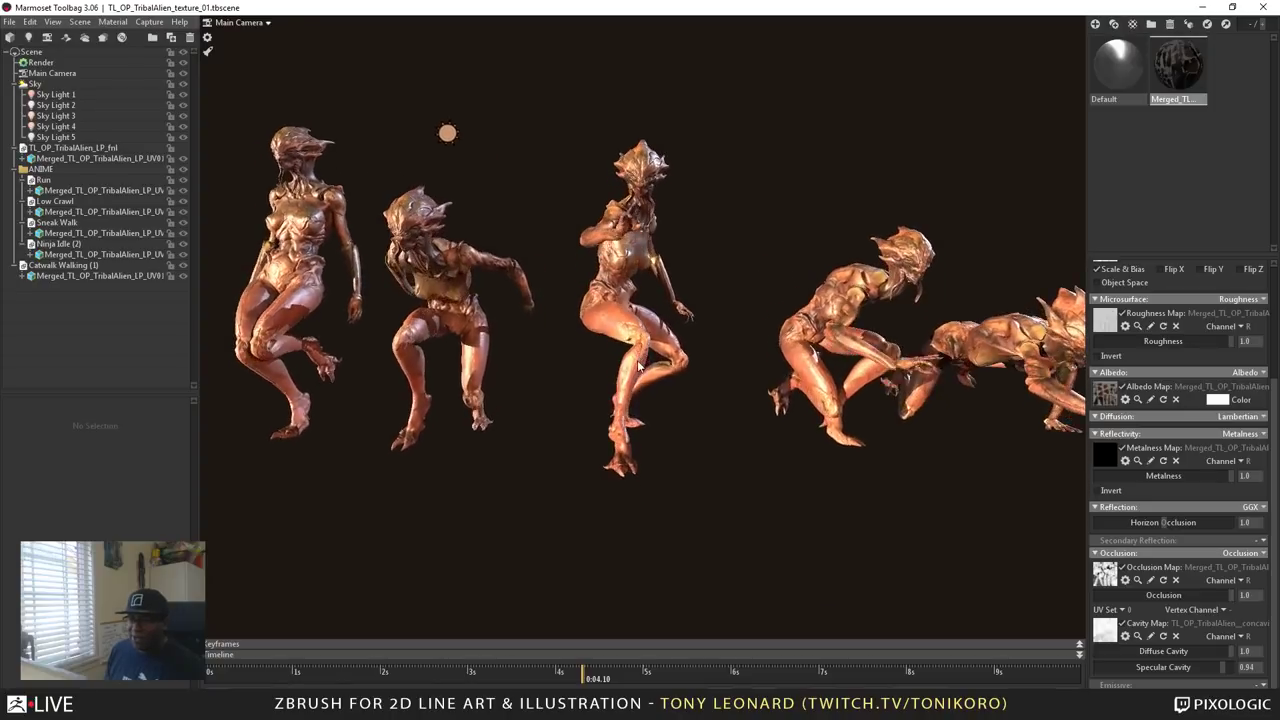
{"action": "left_click_drag", "start_coordinate": [638, 366], "coordinate": [782, 280]}
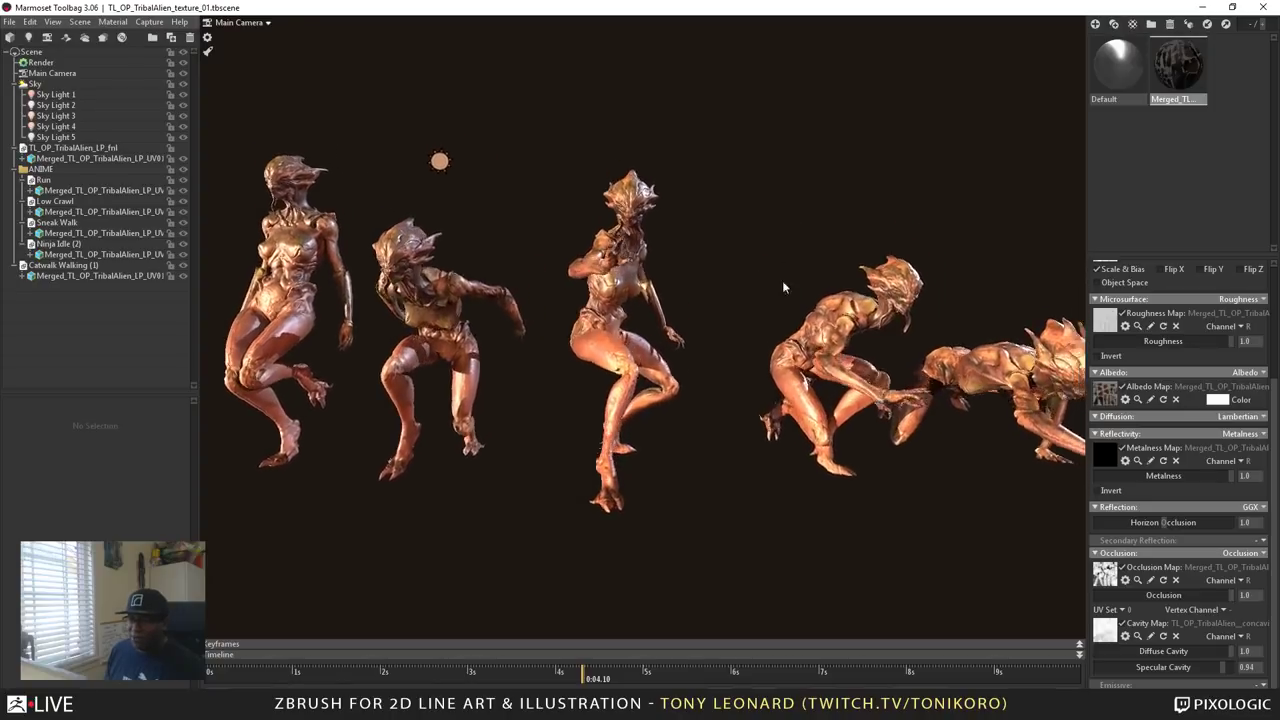
{"action": "middle_click_drag", "start_coordinate": [636, 180], "coordinate": [640, 290]}
{"action": "right_click_drag", "start_coordinate": [640, 290], "coordinate": [679, 381]}
{"action": "middle_click_drag", "start_coordinate": [731, 484], "coordinate": [732, 448]}
{"action": "left_click_drag", "start_coordinate": [731, 448], "coordinate": [697, 302]}
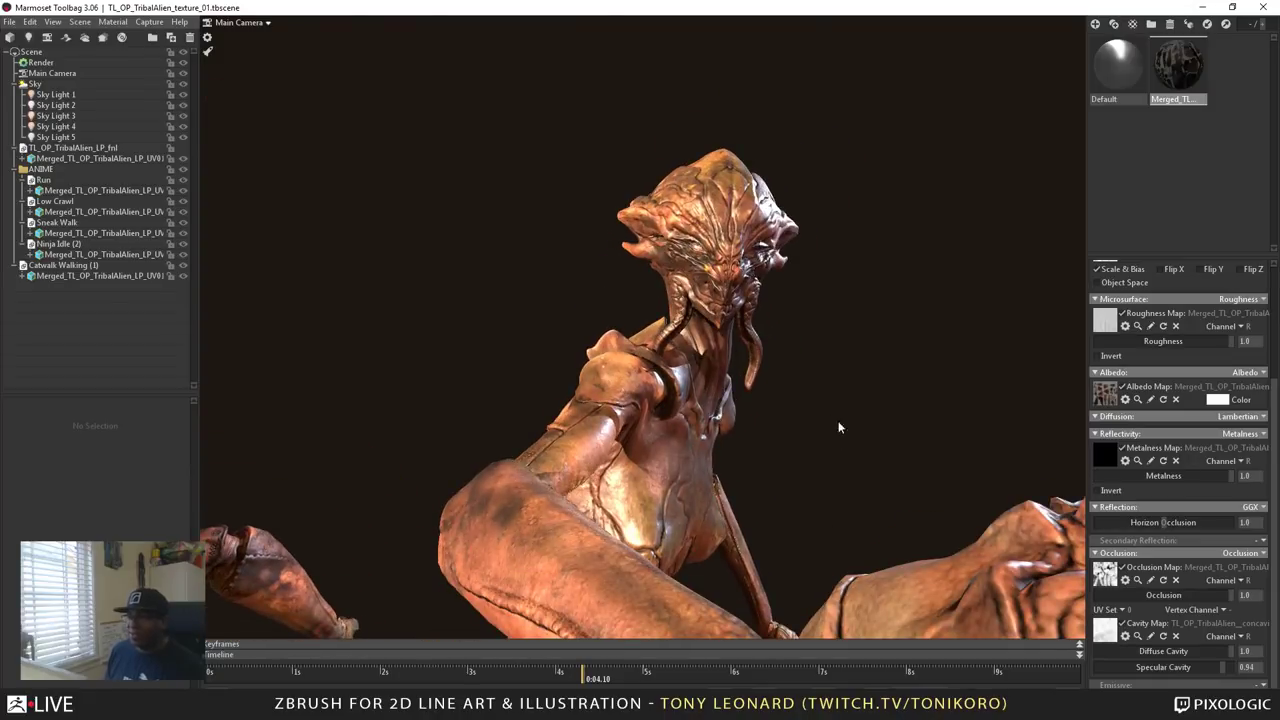
View the running, idle, sneaking and crawling aliens together from the front.
{"action": "left_click_drag", "start_coordinate": [633, 404], "coordinate": [723, 428]}
{"action": "right_click_drag", "start_coordinate": [722, 425], "coordinate": [830, 560]}
{"action": "left_click_drag", "start_coordinate": [760, 540], "coordinate": [563, 525]}
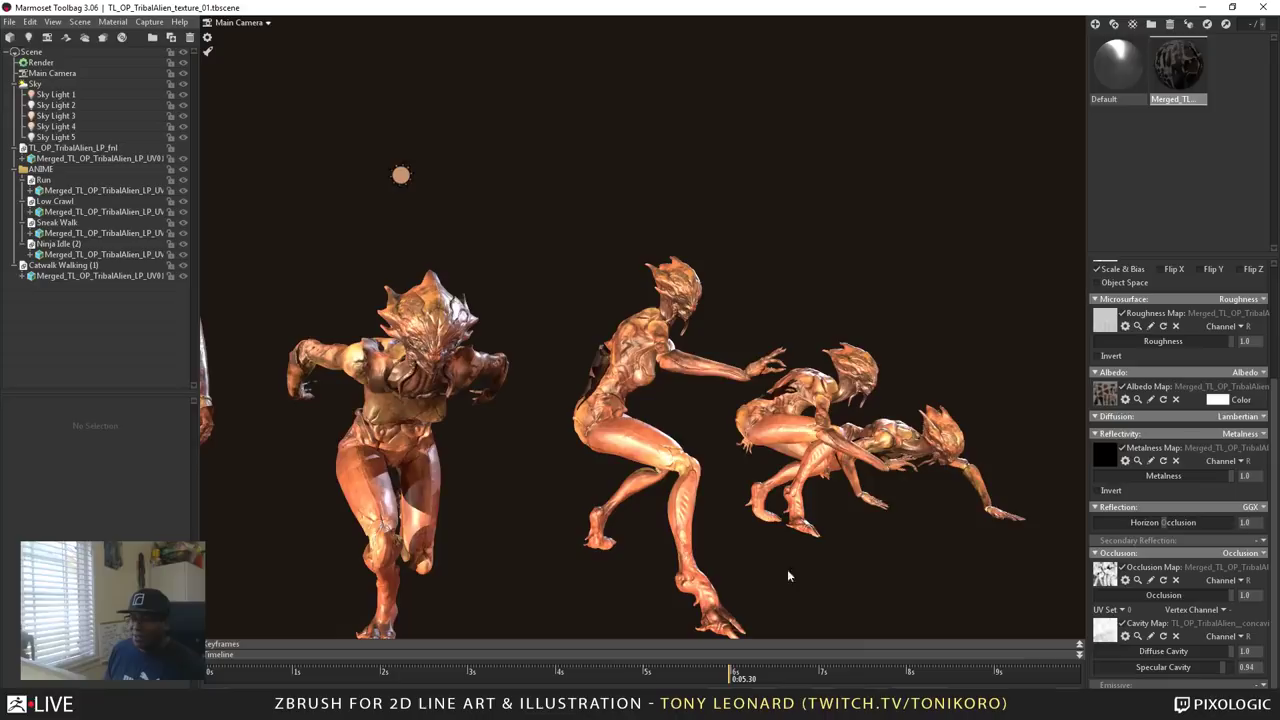
{"action": "middle_click_drag", "start_coordinate": [839, 578], "coordinate": [800, 450]}
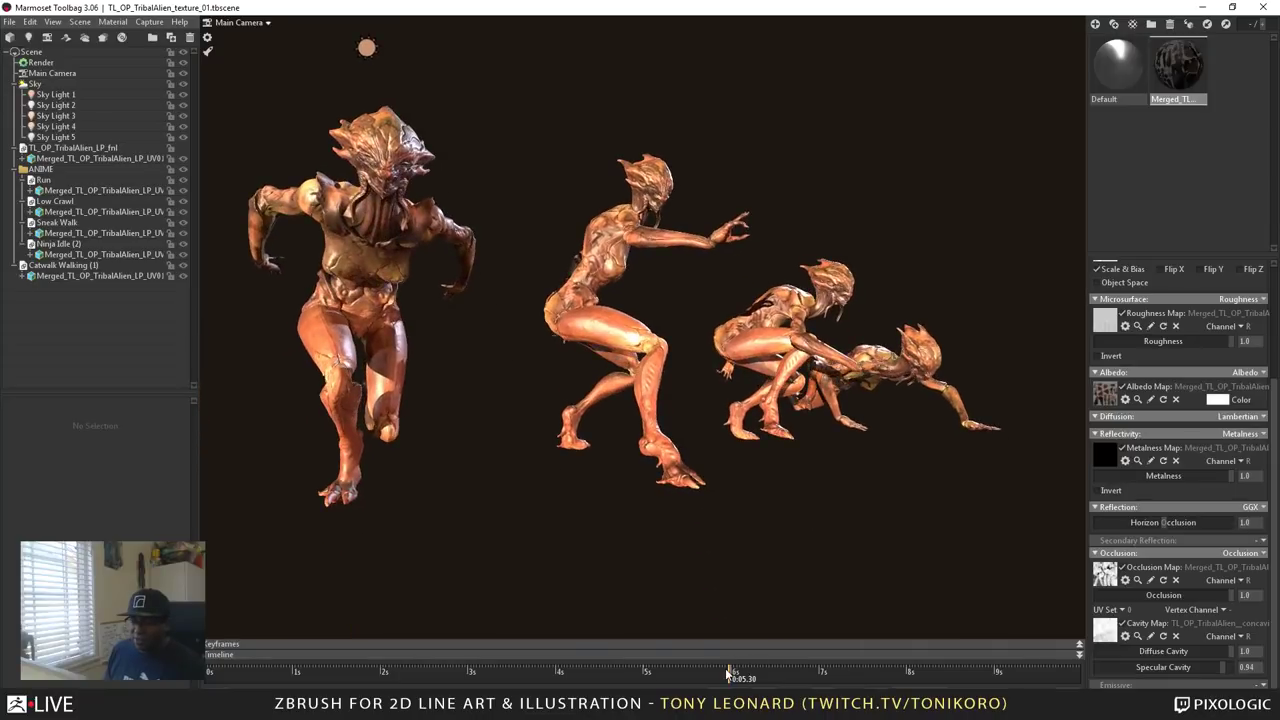
Rewind the timeline to the start and play the alien animations, viewing the whole group from an angle.
{"action": "left_click_drag", "start_coordinate": [728, 673], "coordinate": [208, 677]}
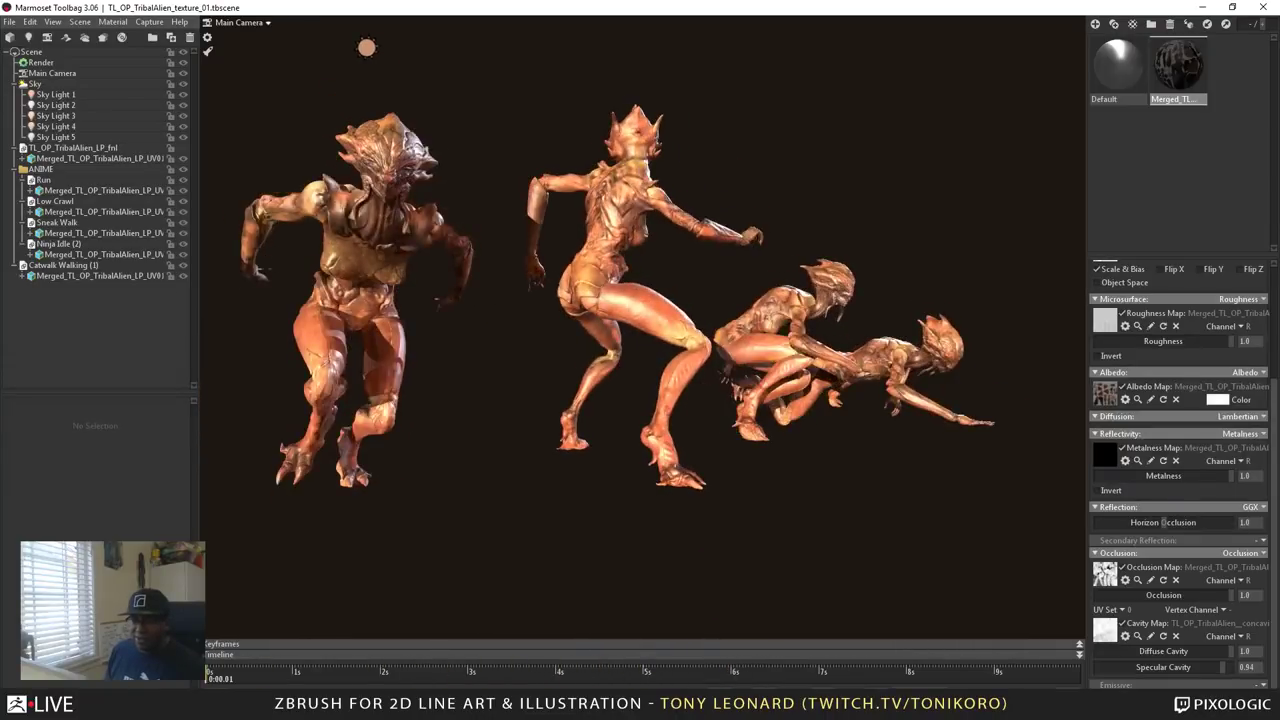
{"action": "left_click", "coordinate": [496, 687]}
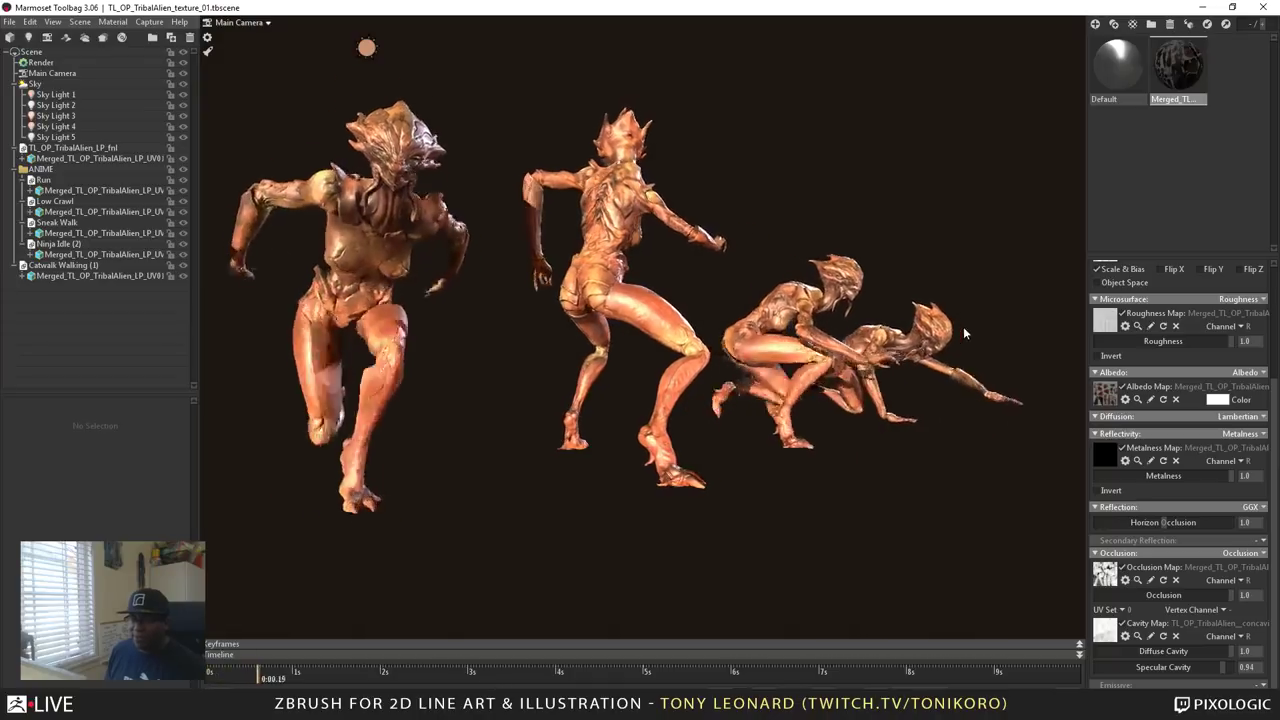
{"action": "left_click_drag", "start_coordinate": [821, 454], "coordinate": [846, 489]}
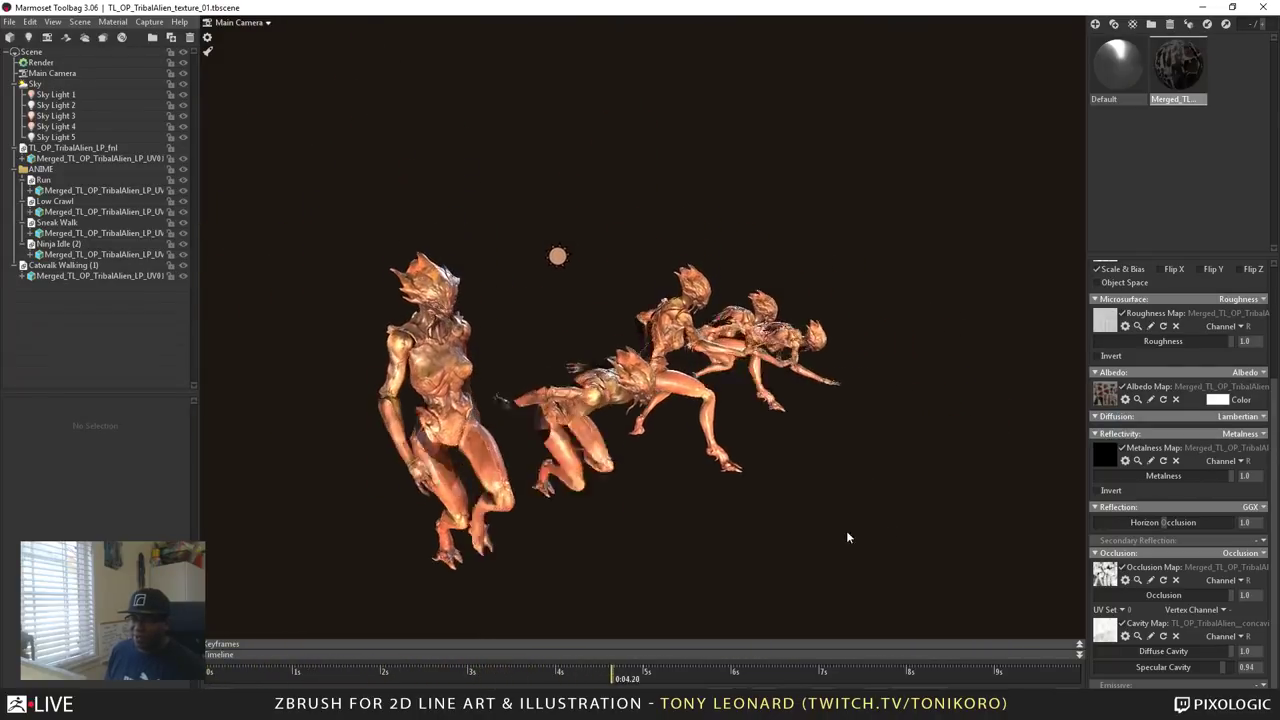
Inspect the animated alien group from the front, from behind and back at a front angle with the walking alien nearest.
{"action": "right_click_drag", "start_coordinate": [905, 405], "coordinate": [888, 424], "text": "alt"}
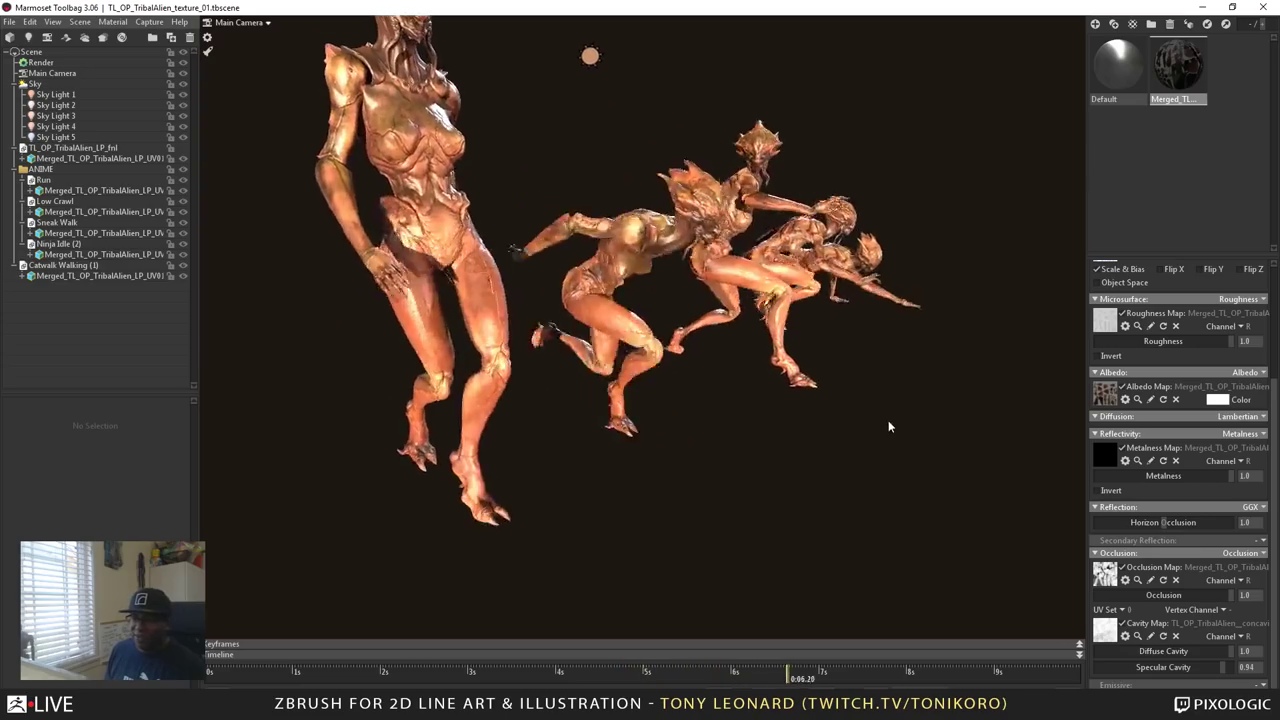
{"action": "middle_click_drag", "start_coordinate": [888, 424], "coordinate": [897, 439], "text": "alt"}
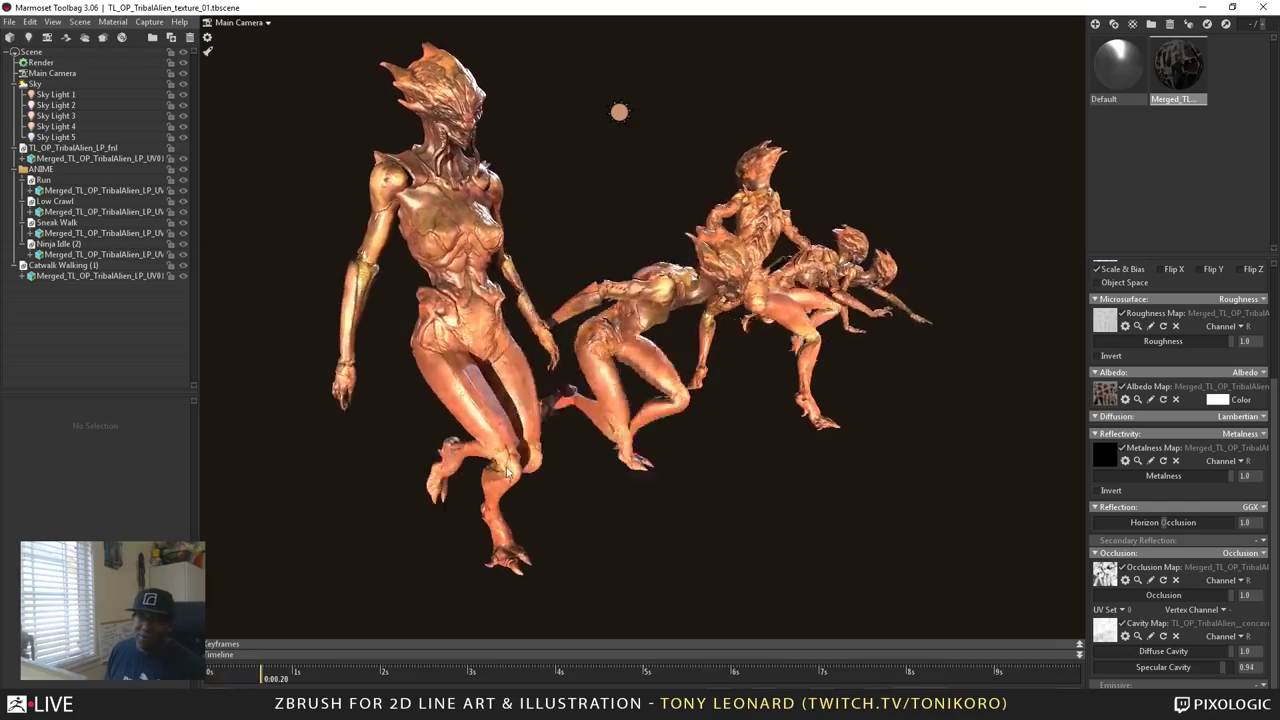
{"action": "left_click_drag", "start_coordinate": [621, 427], "coordinate": [760, 415]}
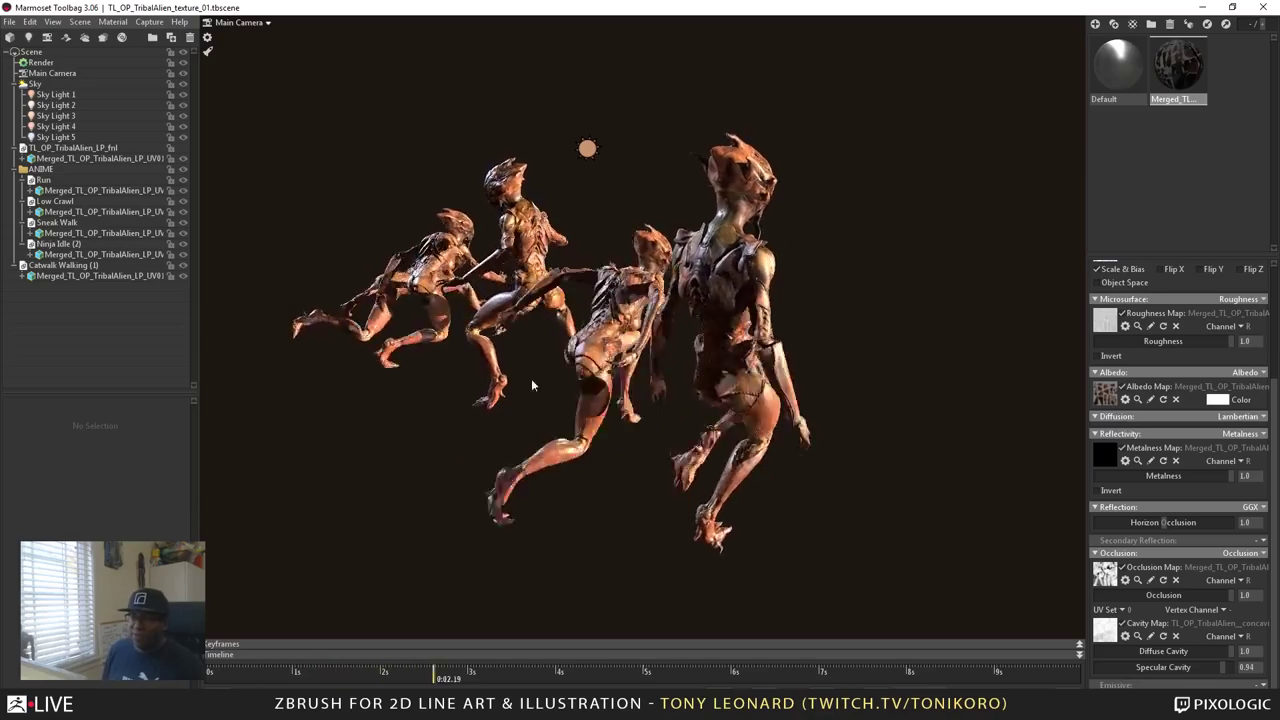
{"action": "left_click_drag", "start_coordinate": [337, 350], "coordinate": [395, 255]}
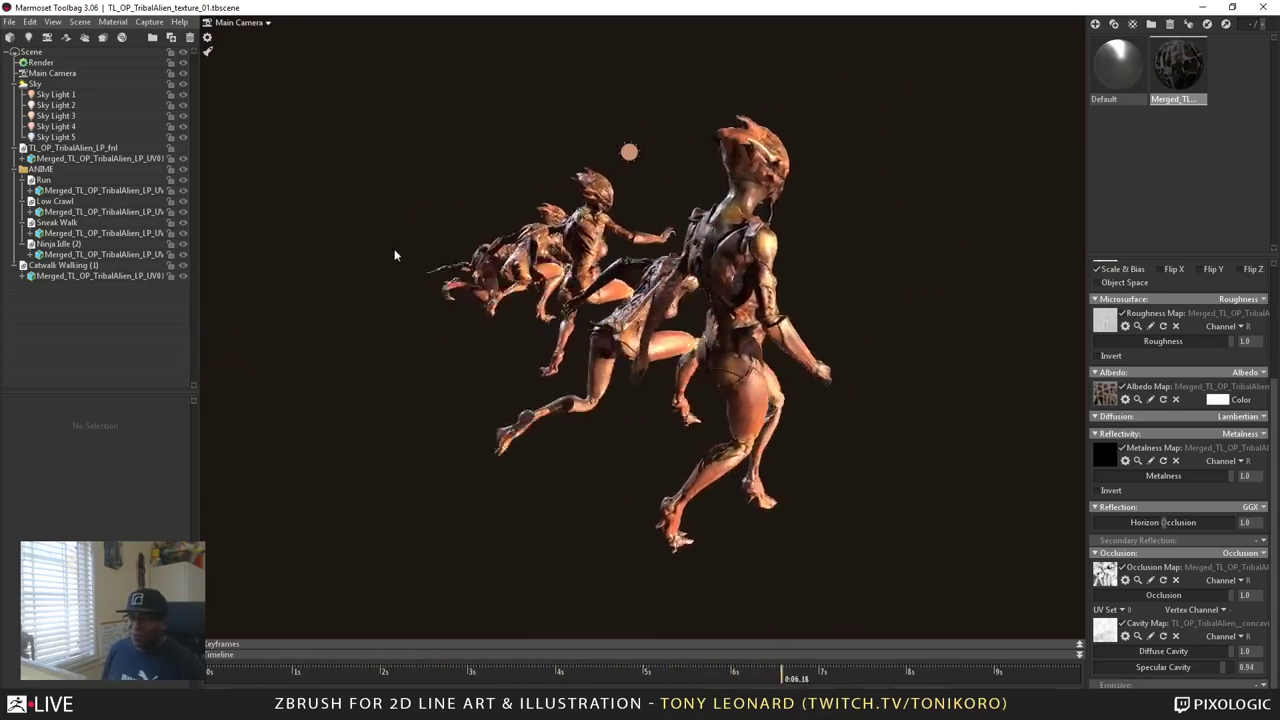
{"action": "left_click_drag", "start_coordinate": [634, 437], "coordinate": [682, 407]}
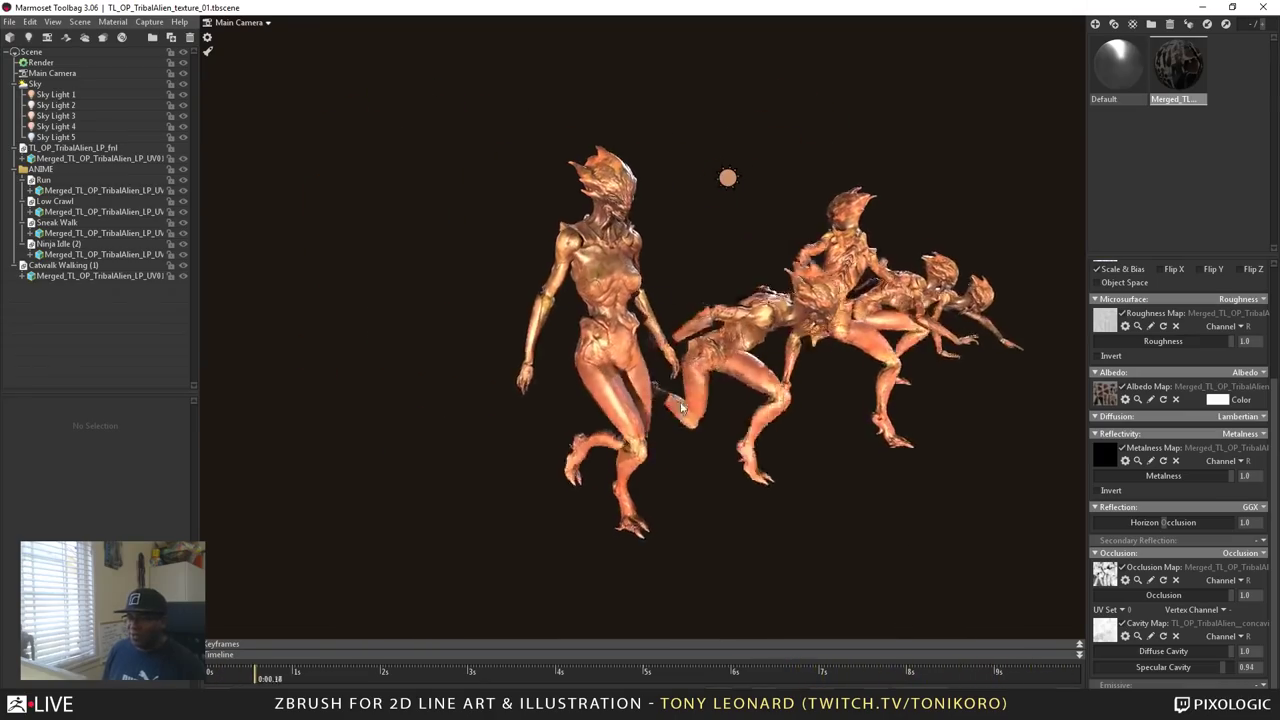
Inspect the walking alien closer up, finishing on a view from the crawling alien's side of the group.
{"action": "right_click_drag", "start_coordinate": [681, 407], "coordinate": [710, 429]}
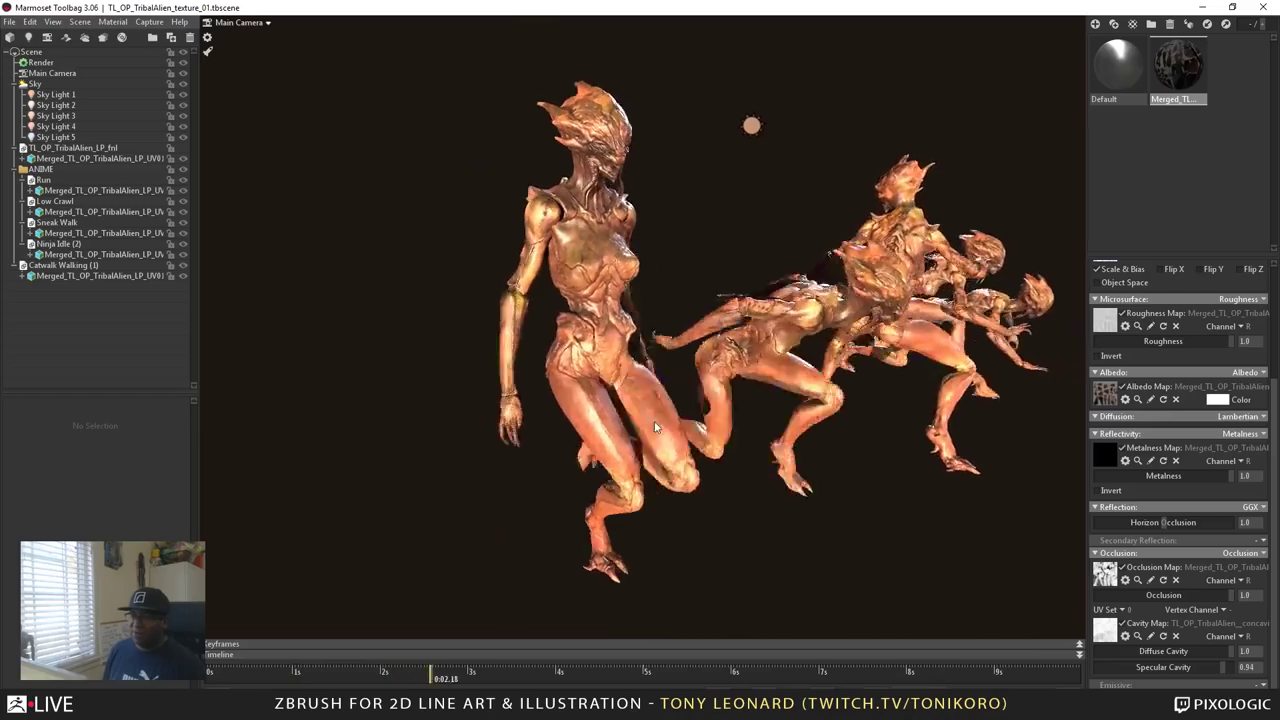
{"action": "left_click_drag", "start_coordinate": [655, 428], "coordinate": [650, 370]}
{"action": "middle_click_drag", "start_coordinate": [655, 62], "coordinate": [643, 97]}
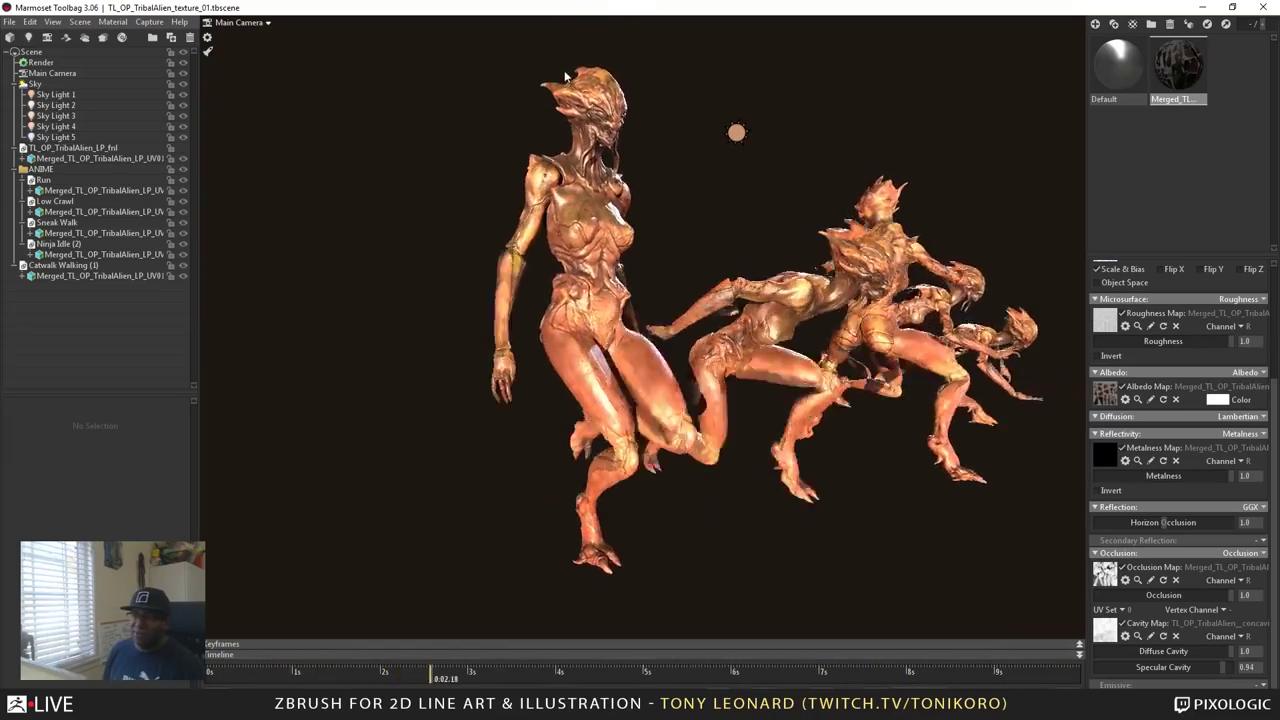
{"action": "left_click_drag", "start_coordinate": [910, 299], "coordinate": [684, 374]}
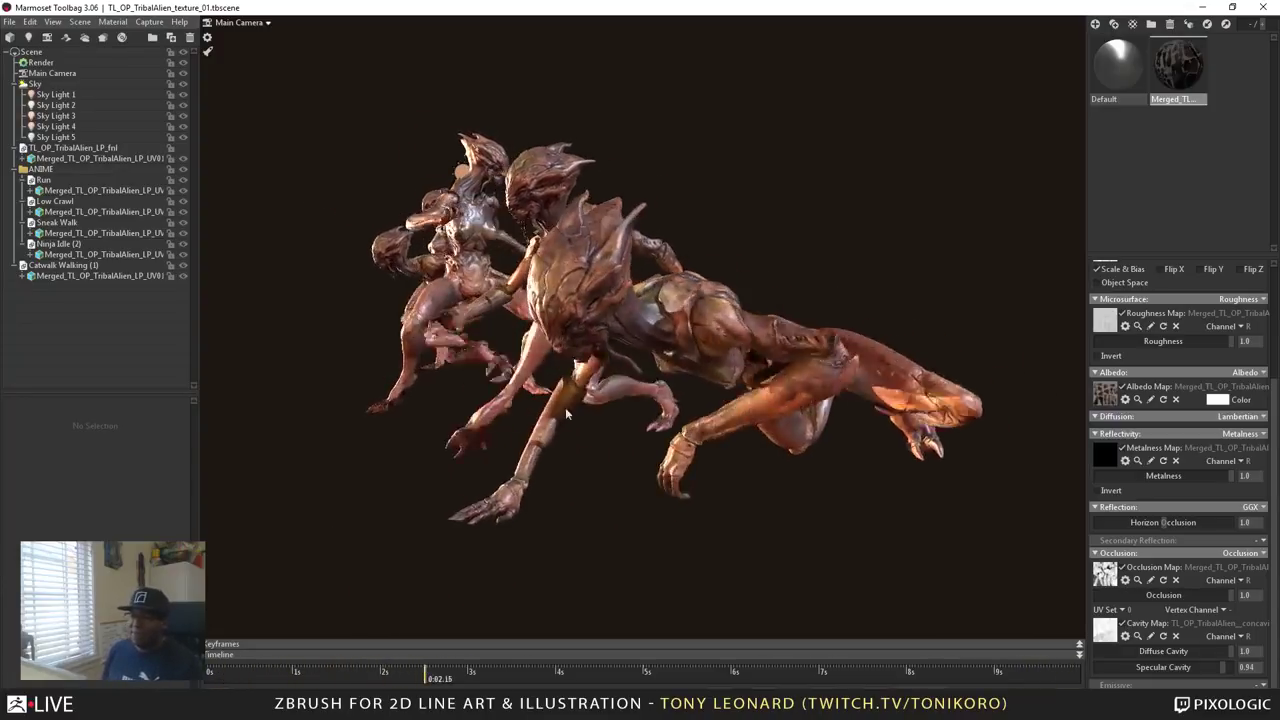
Switch to Mixamo in the browser and search the animation library for "run".
{"action": "key", "text": "alt+Tab"}
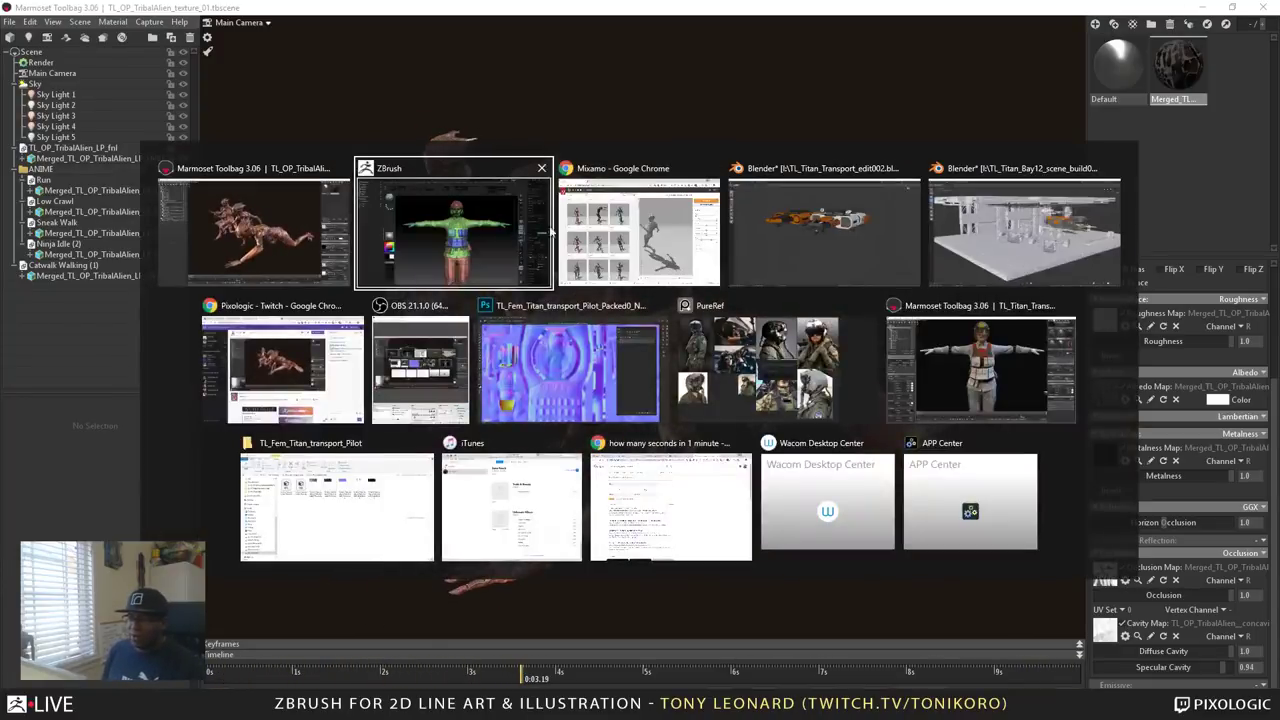
{"action": "key", "text": "alt+Tab"}
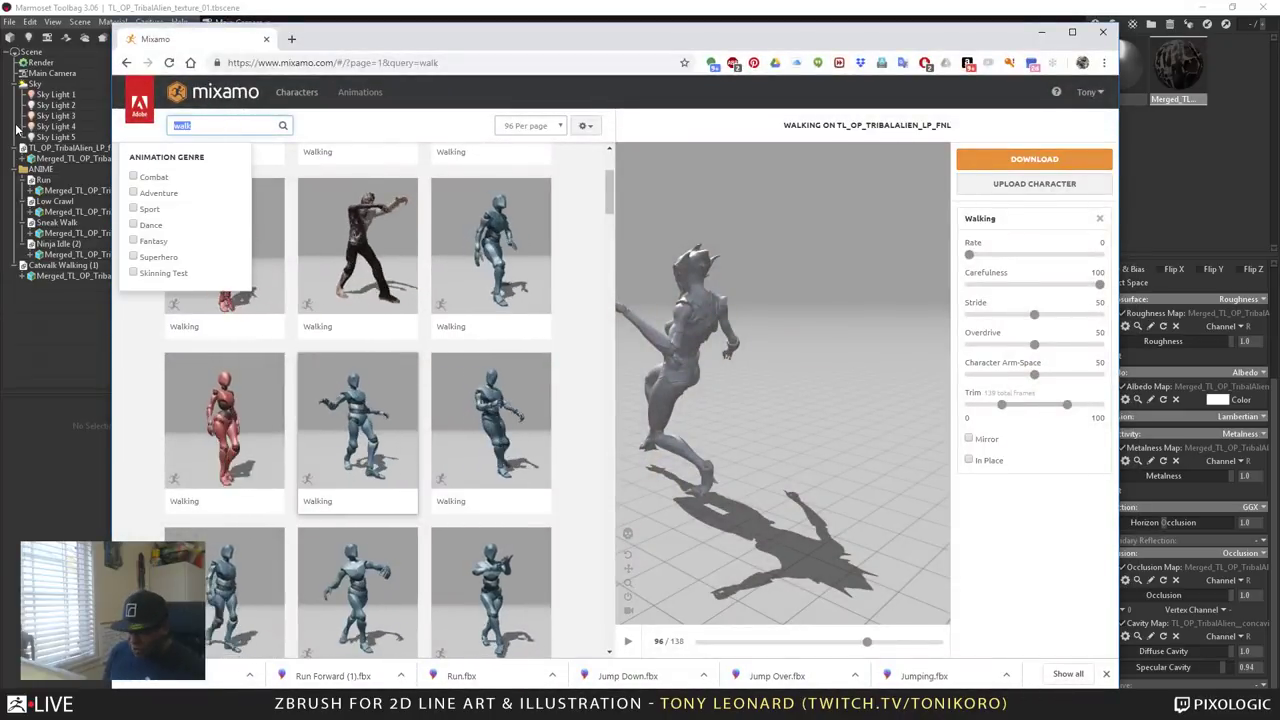
{"action": "key", "text": "Return"}
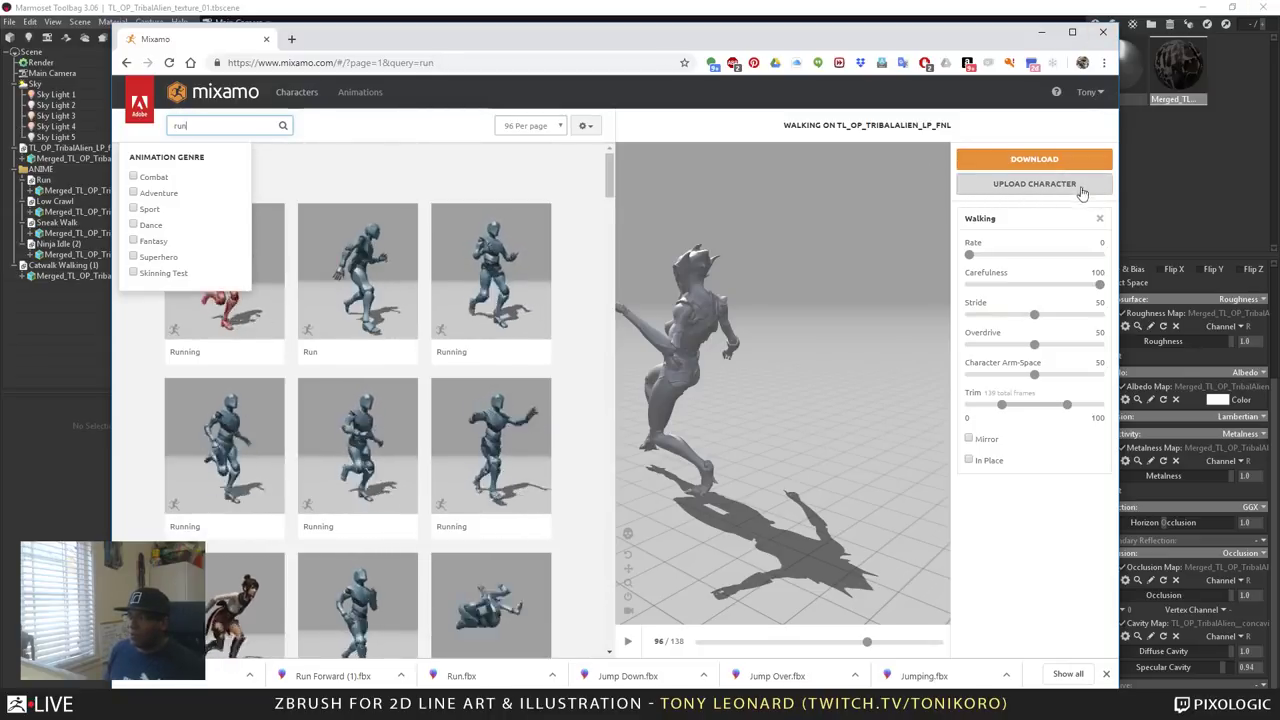
Inspect the walking alien's legs and feet up close in the Mixamo preview, finishing on a raised view of the whole figure.
{"action": "mouse_move", "coordinate": [844, 349]}
{"action": "left_mouse_down"}
{"action": "mouse_move", "coordinate": [813, 315]}
{"action": "mouse_move", "coordinate": [812, 328]}
{"action": "mouse_move", "coordinate": [926, 318]}
{"action": "mouse_move", "coordinate": [854, 350]}
{"action": "left_mouse_up"}
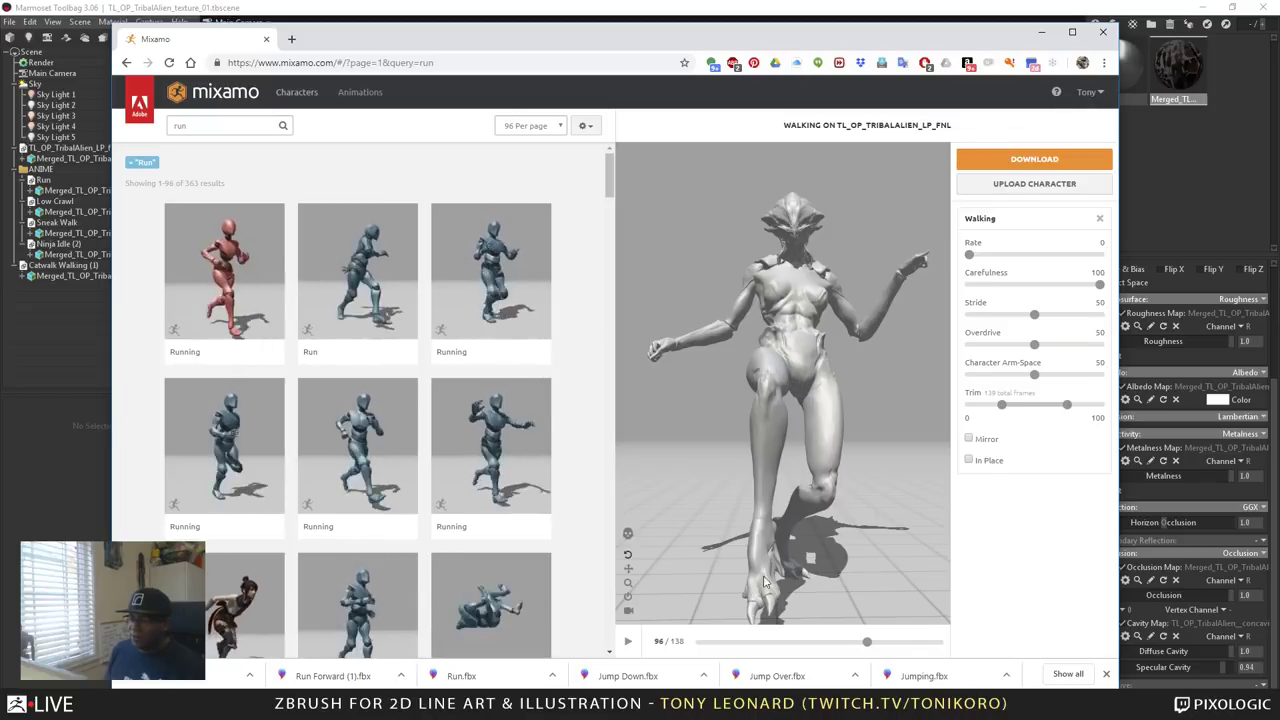
{"action": "left_click_drag", "start_coordinate": [813, 541], "coordinate": [738, 469]}
{"action": "scroll", "coordinate": [762, 463], "scroll_direction": "up", "scroll_amount": 8}
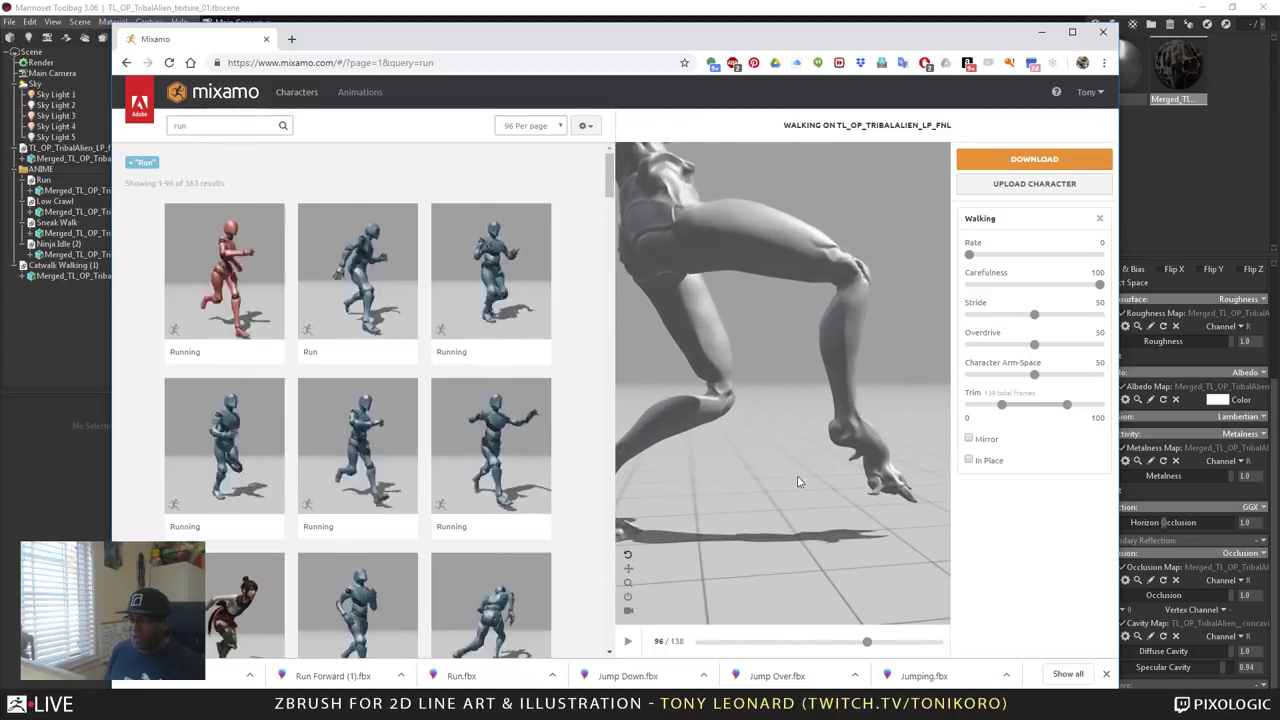
{"action": "middle_click_drag", "start_coordinate": [798, 410], "coordinate": [762, 427]}
{"action": "left_click_drag", "start_coordinate": [762, 427], "coordinate": [801, 477]}
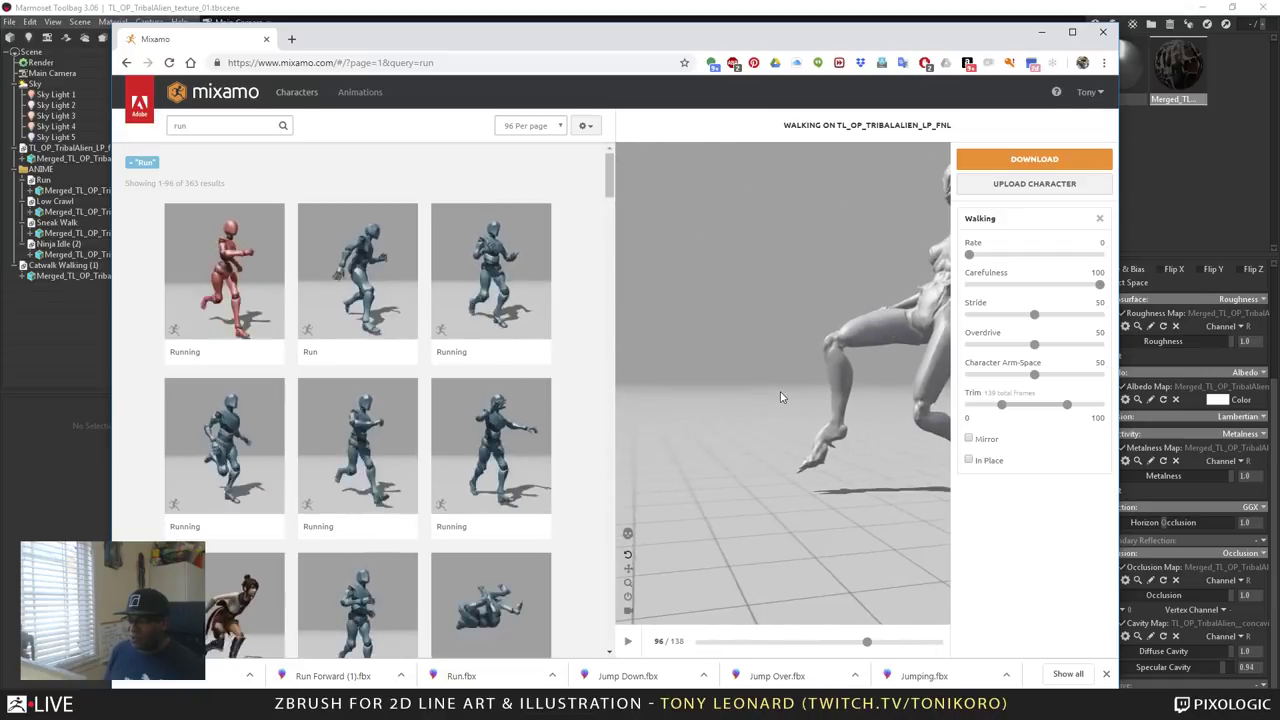
{"action": "right_click_drag", "start_coordinate": [877, 350], "coordinate": [769, 373]}
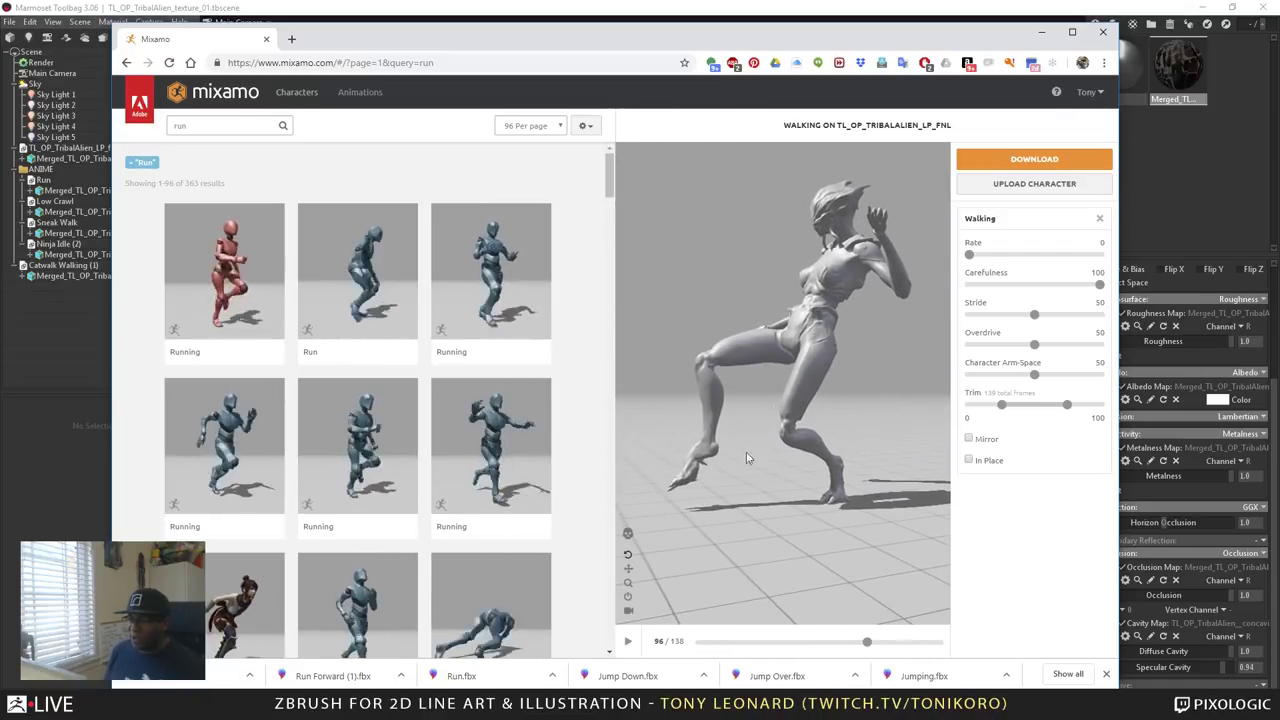
{"action": "left_click_drag", "start_coordinate": [746, 457], "coordinate": [777, 514]}
{"action": "left_click_drag", "start_coordinate": [726, 314], "coordinate": [788, 384]}
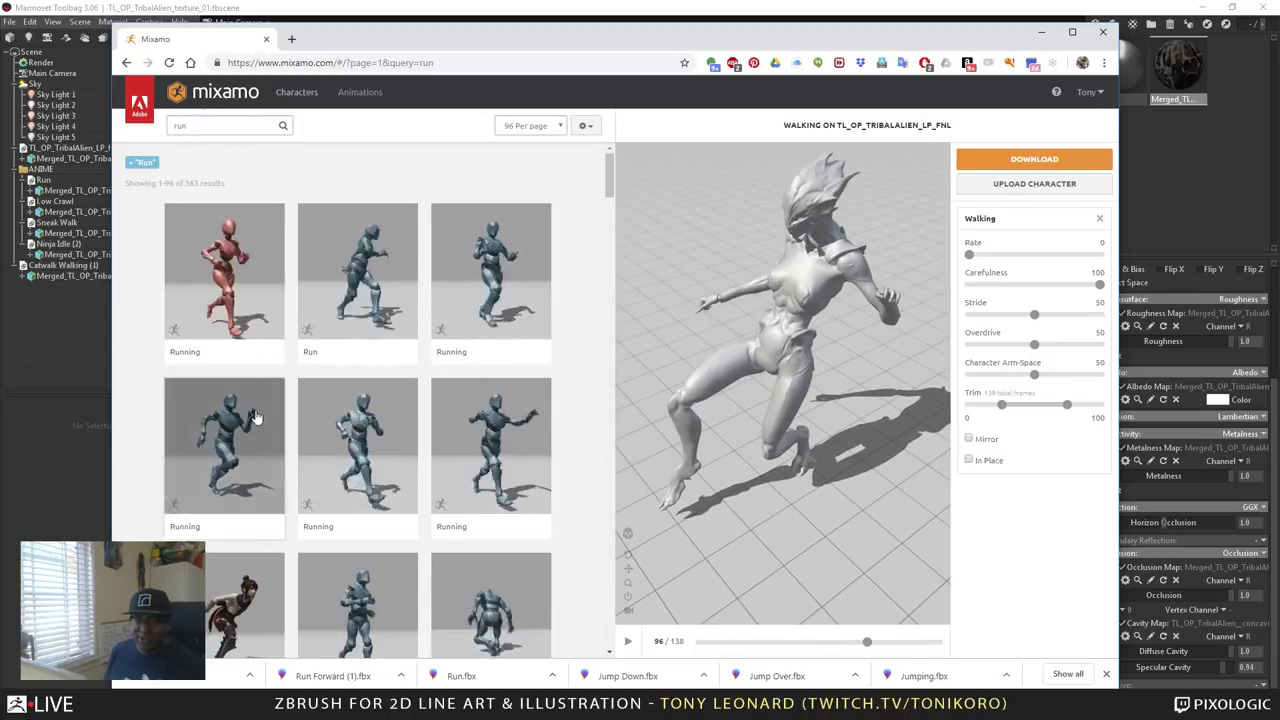
Apply the first Running animation to the alien, make it run In Place, and frame the character in the preview.
{"action": "left_click", "coordinate": [228, 321]}
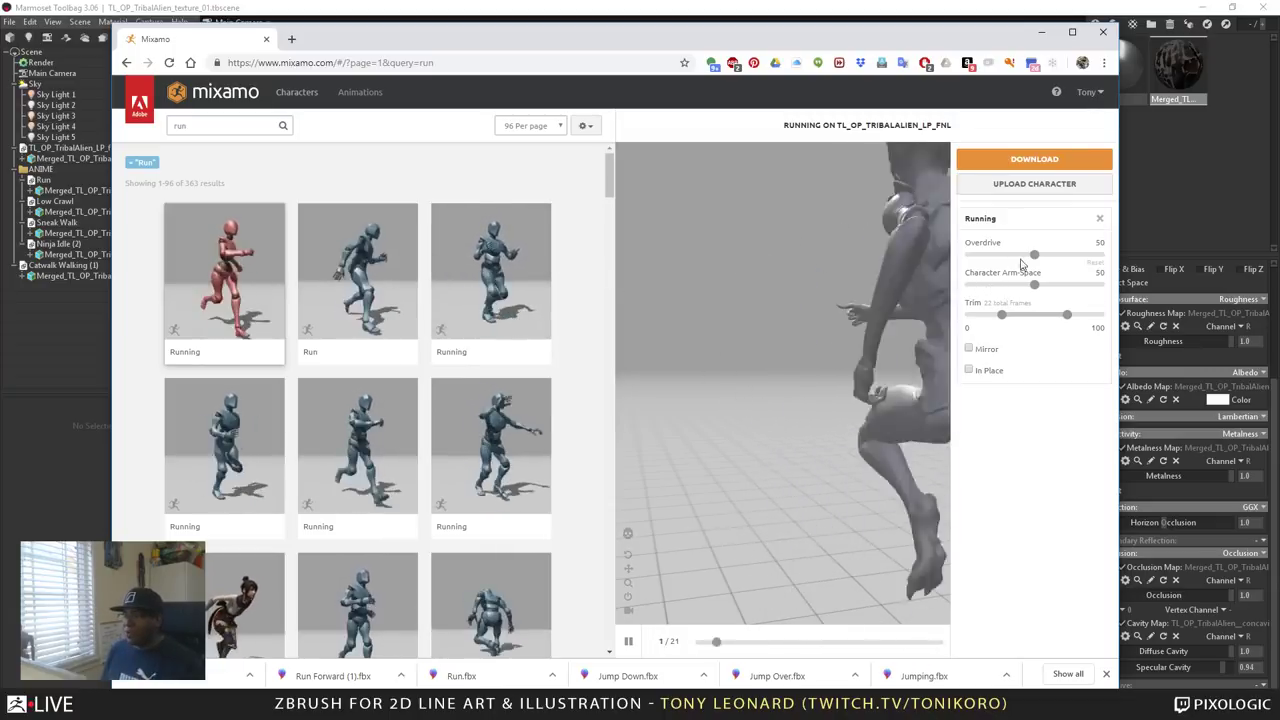
{"action": "left_click", "coordinate": [968, 370]}
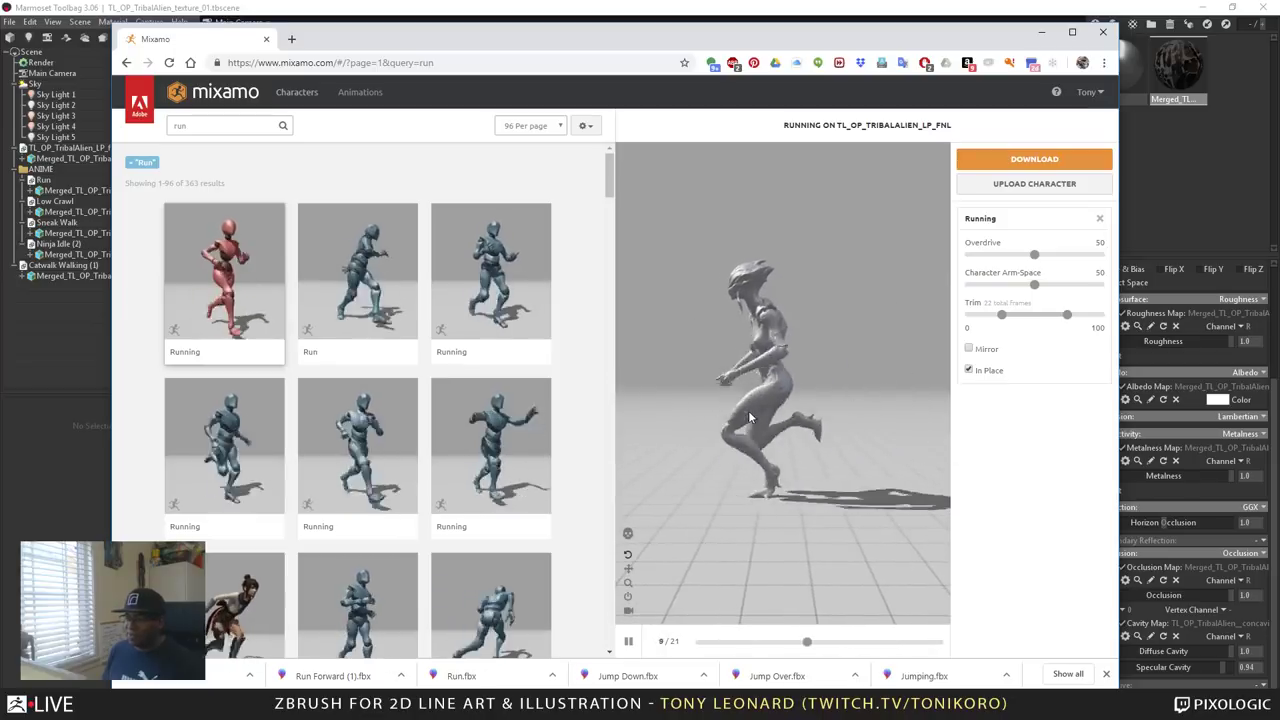
{"action": "right_click_drag", "start_coordinate": [799, 544], "coordinate": [985, 654]}
{"action": "left_click_drag", "start_coordinate": [730, 240], "coordinate": [818, 354]}
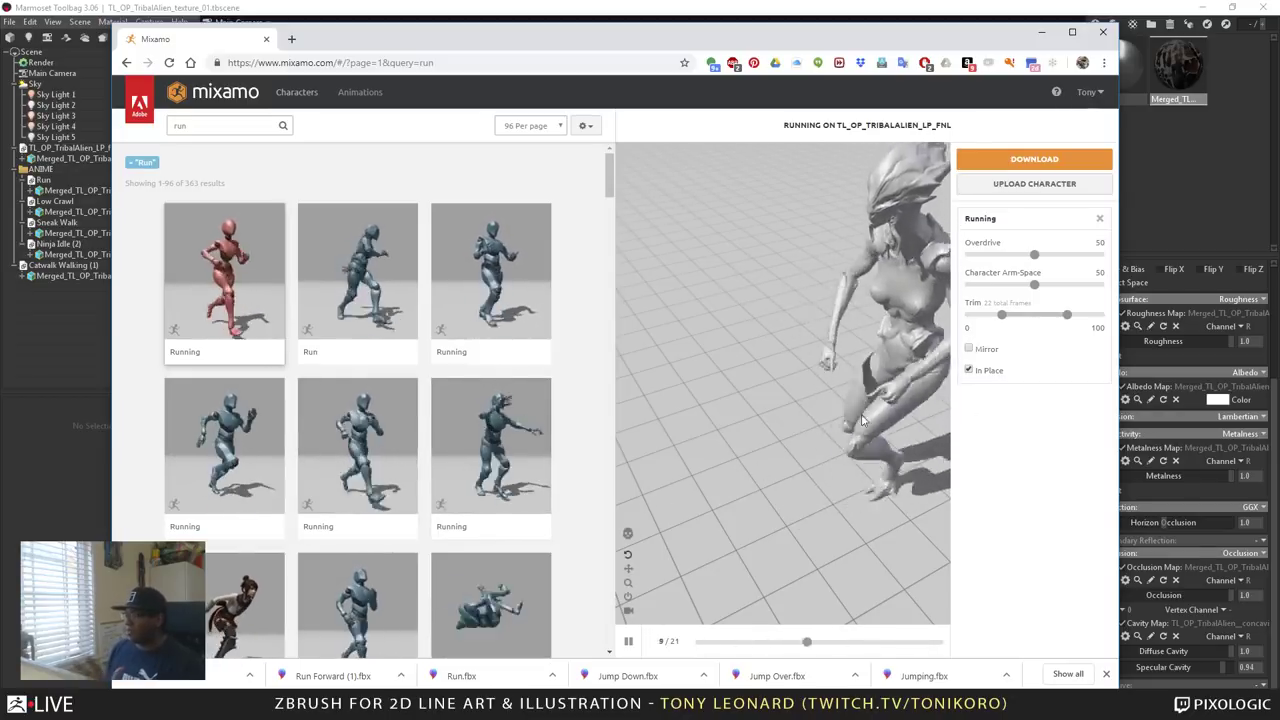
Set the Running animation's Overdrive to 18, Character Arm-Space to 75 and Trim to -50 and 150, checking the character from the side.
{"action": "left_click_drag", "start_coordinate": [764, 355], "coordinate": [951, 328]}
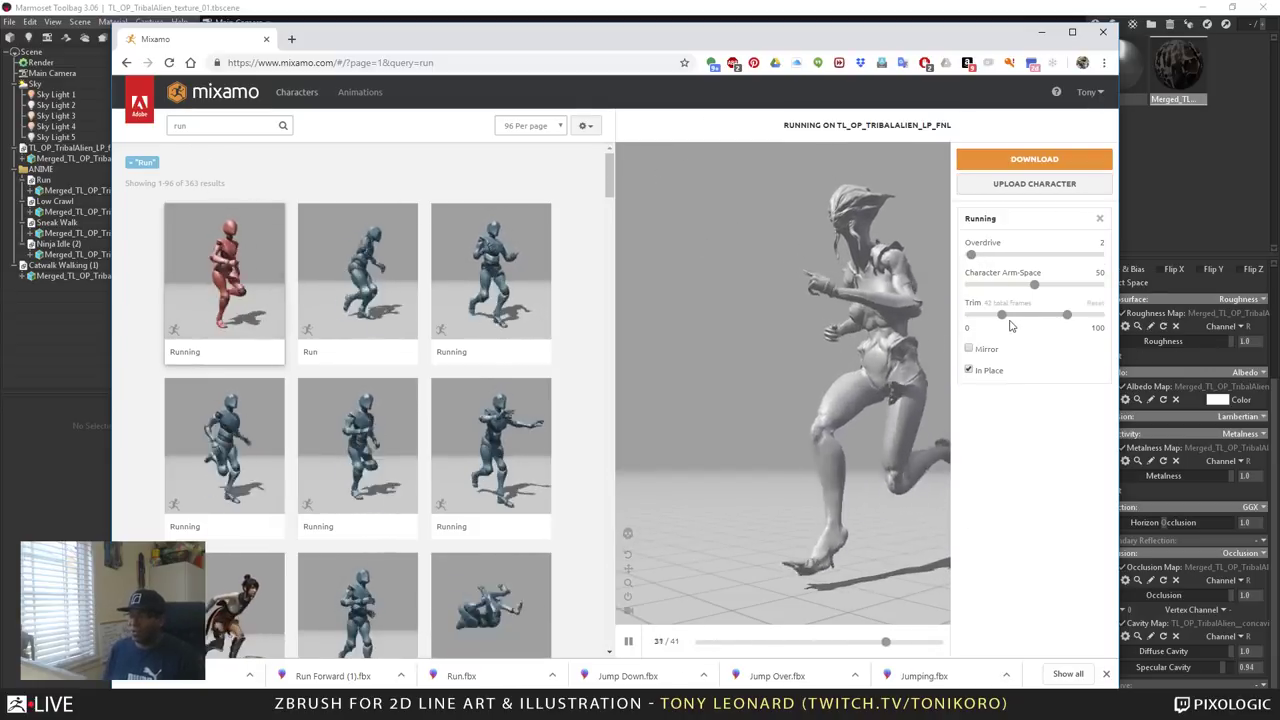
{"action": "left_click_drag", "start_coordinate": [951, 331], "coordinate": [949, 331]}
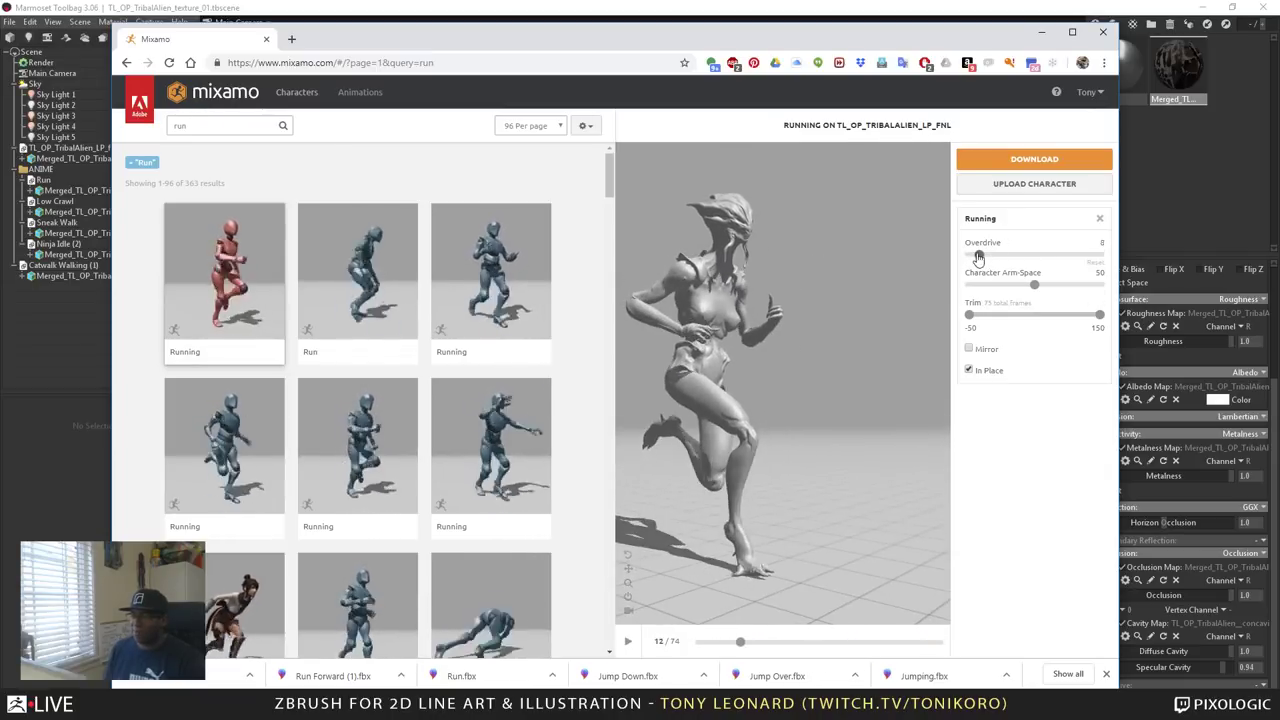
{"action": "left_click_drag", "start_coordinate": [989, 258], "coordinate": [993, 256]}
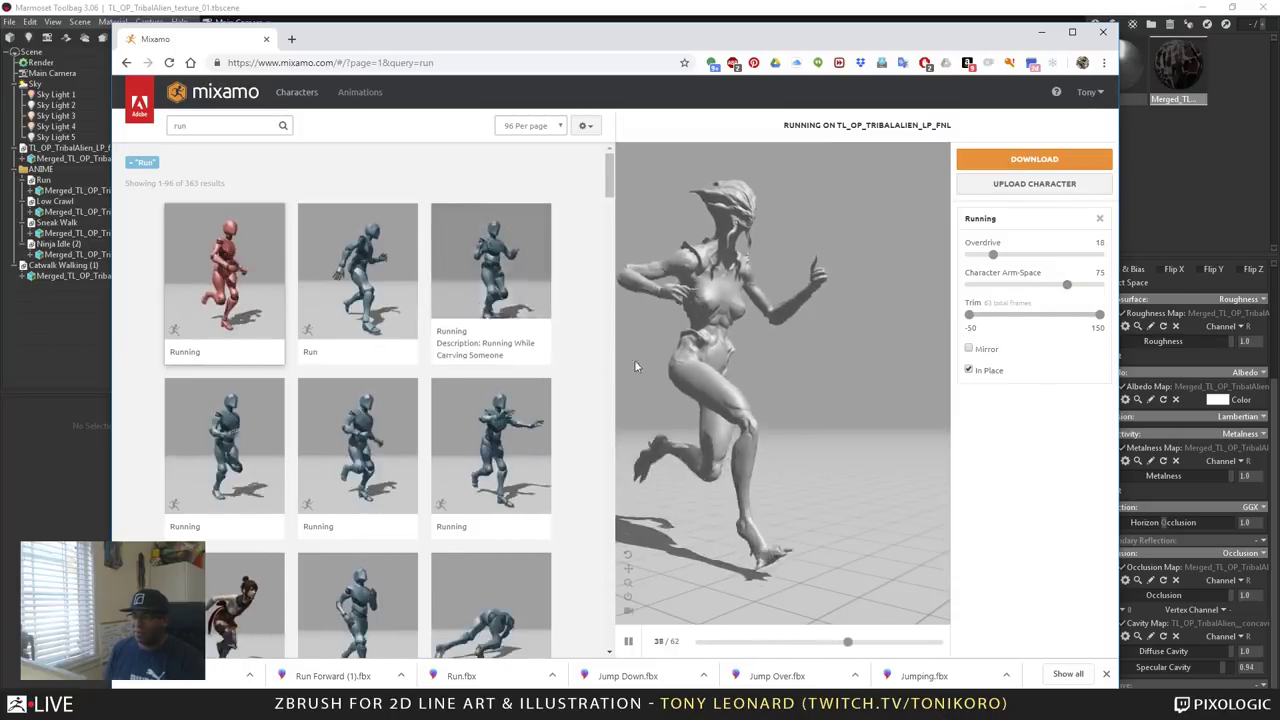
{"action": "left_click_drag", "start_coordinate": [866, 362], "coordinate": [815, 482]}
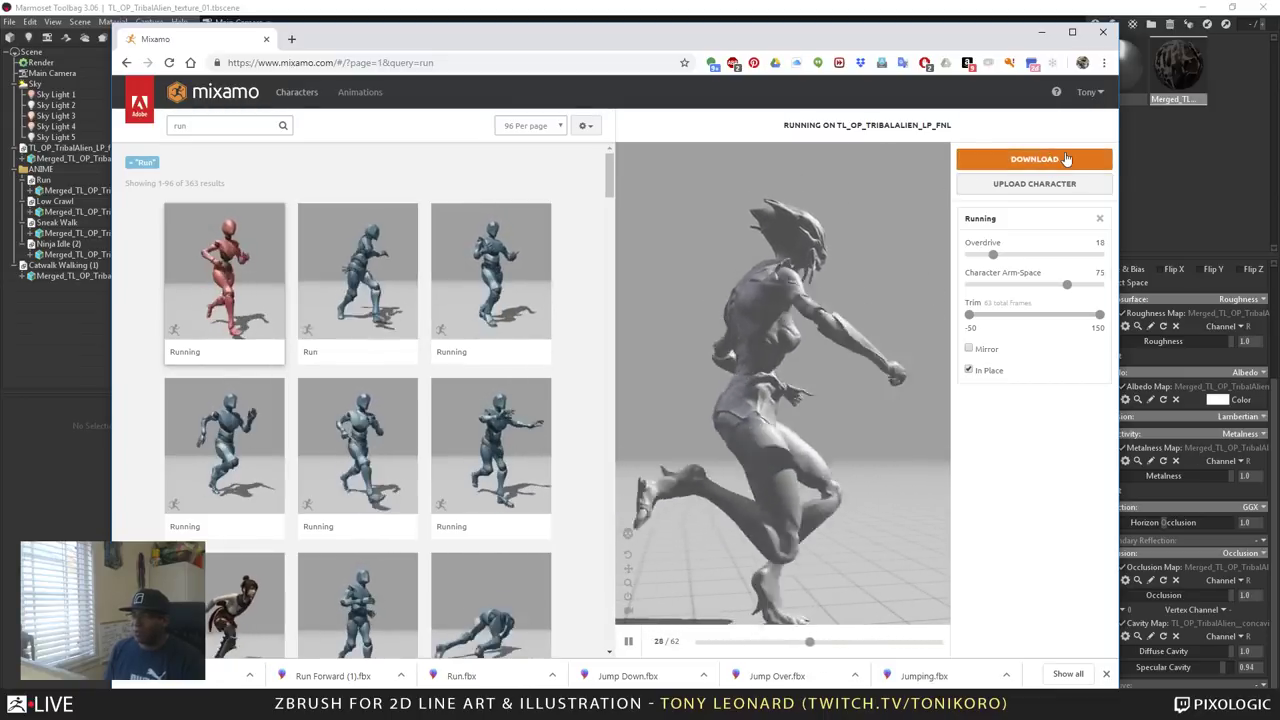
Download the running alien as FBX(.fbx) With Skin, at 24 frames per second and with keyframe reduction set to none.
{"action": "left_click", "coordinate": [1066, 159]}
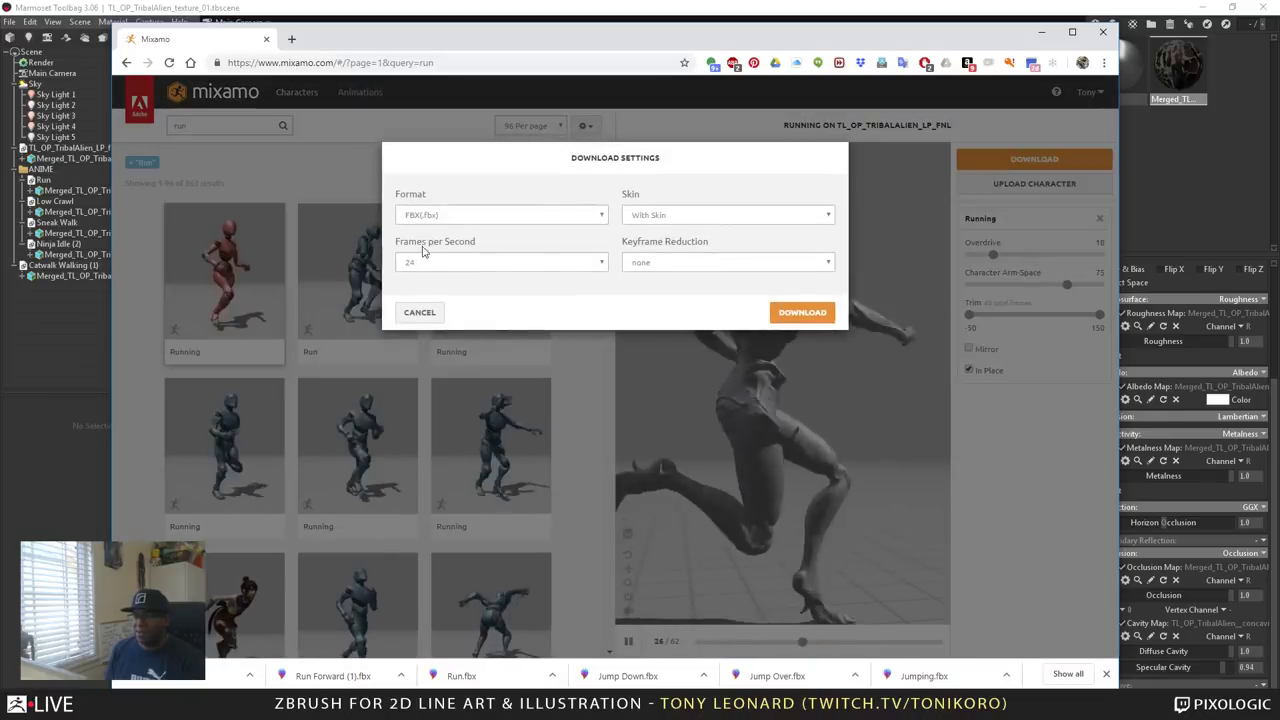
{"action": "left_click", "coordinate": [470, 215]}
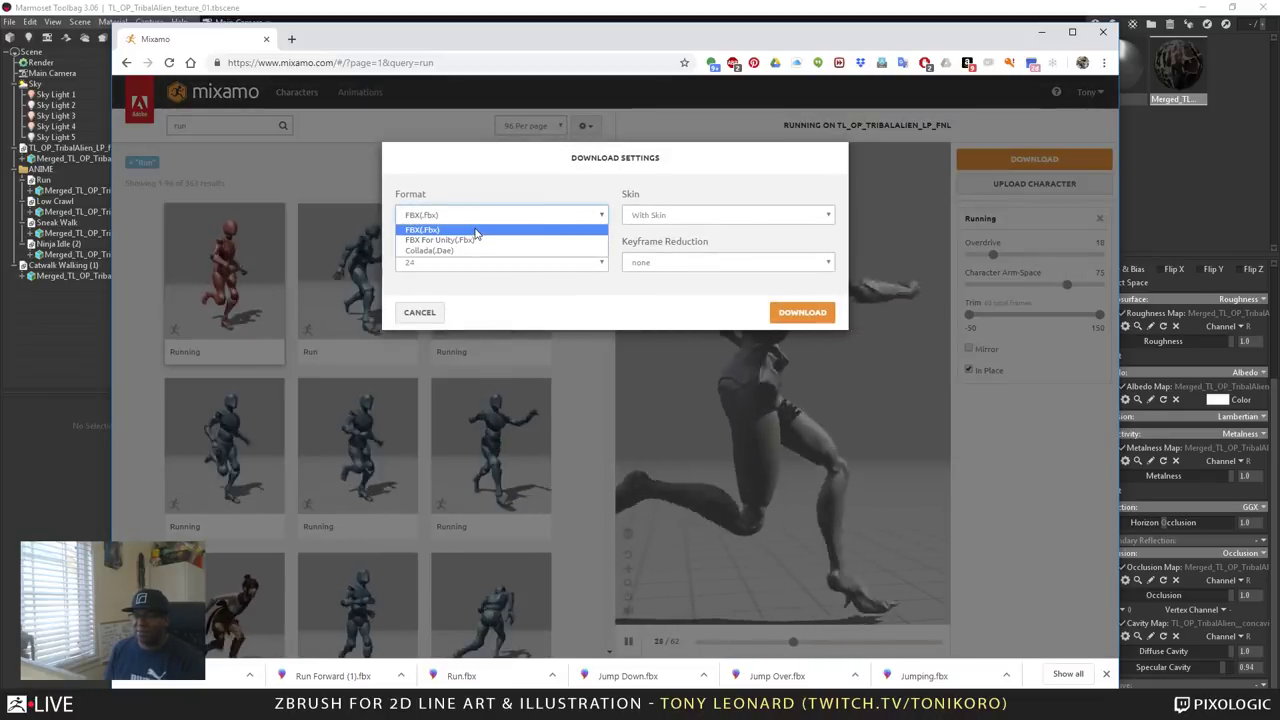
{"action": "left_click", "coordinate": [476, 232]}
{"action": "left_click", "coordinate": [436, 263]}
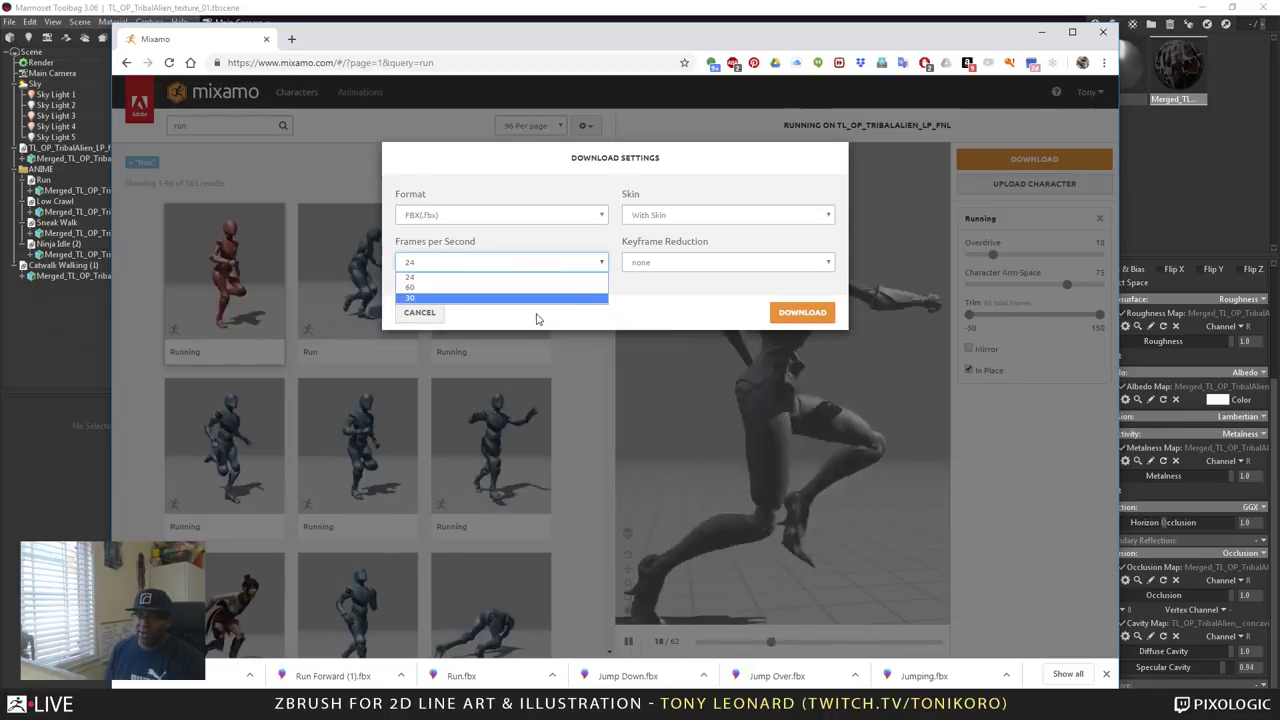
{"action": "left_click", "coordinate": [470, 278]}
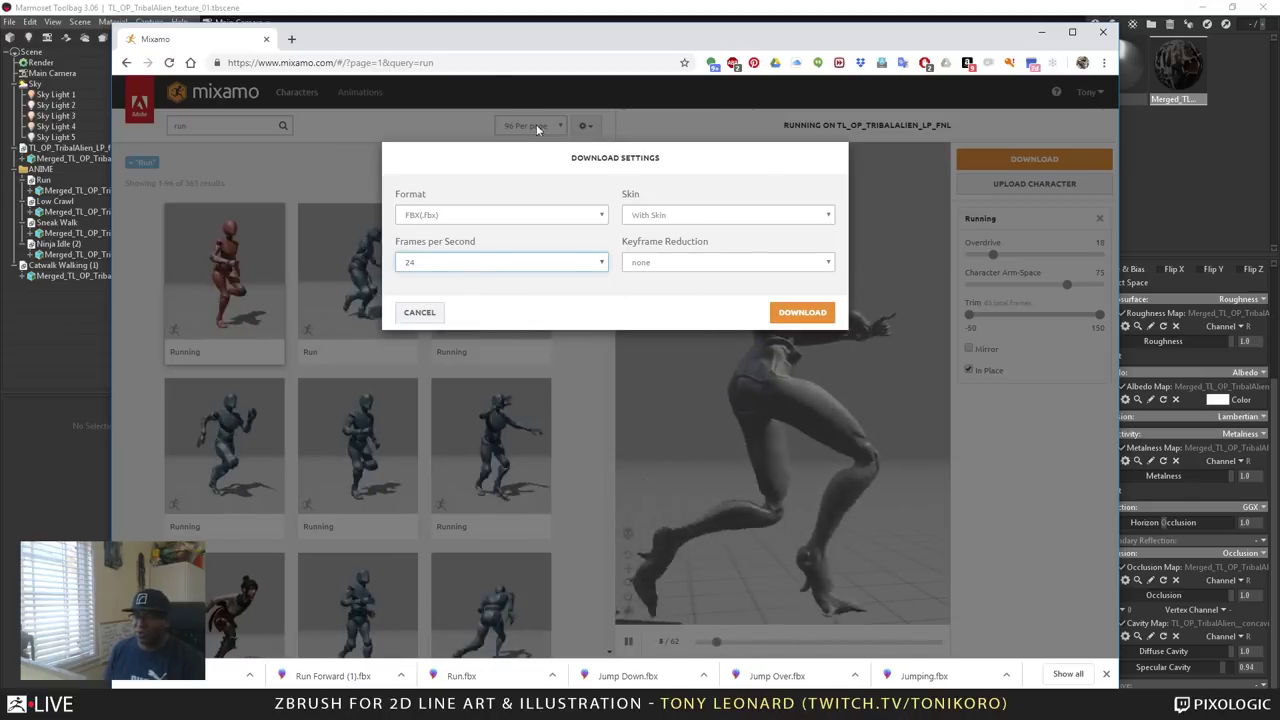
{"action": "left_click", "coordinate": [689, 263]}
{"action": "left_click", "coordinate": [694, 280]}
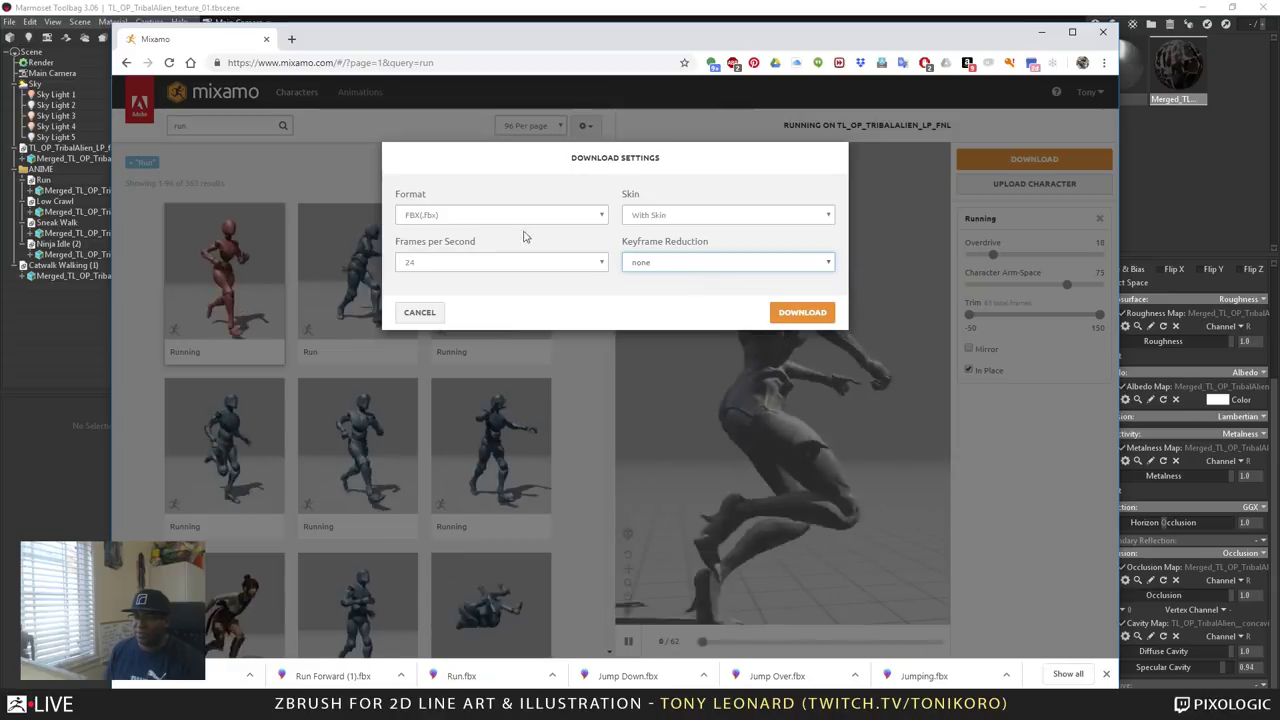
{"action": "left_click", "coordinate": [802, 314]}
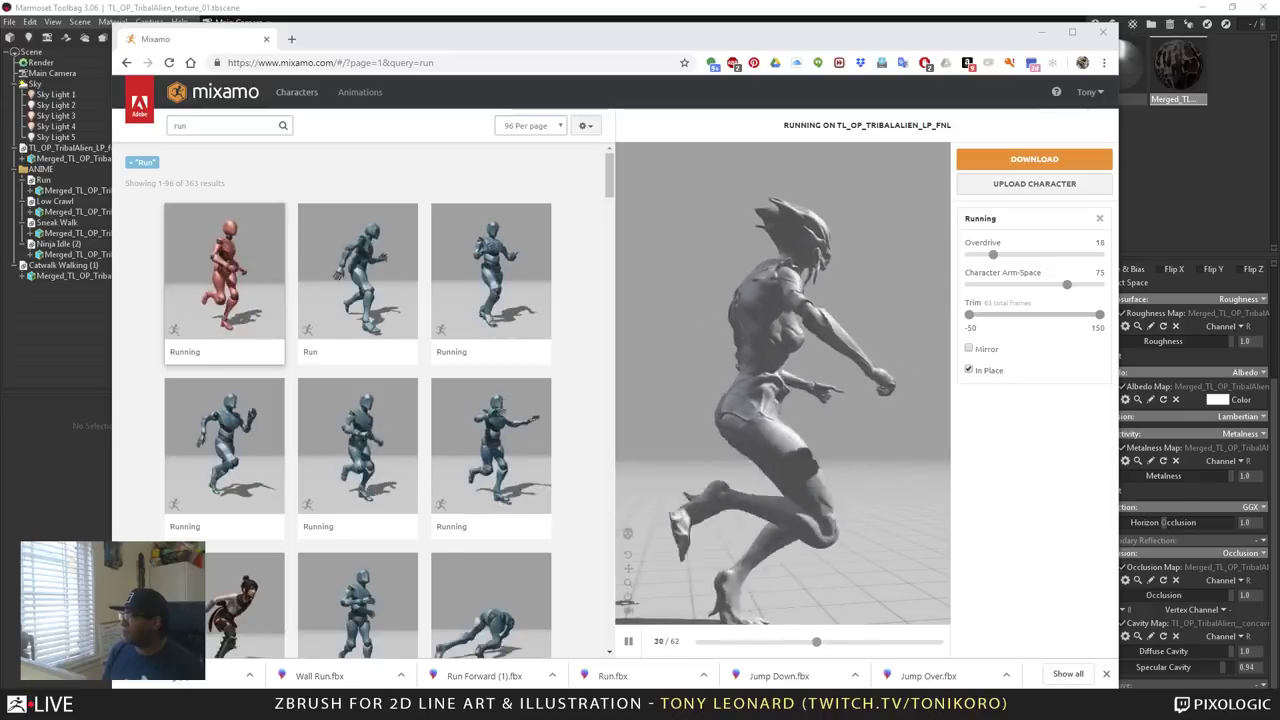
Bring up the web search results for "what is an fbx file", move them away, and view the running alien preview from the front.
{"action": "left_click_drag", "start_coordinate": [1279, 470], "coordinate": [969, 206]}
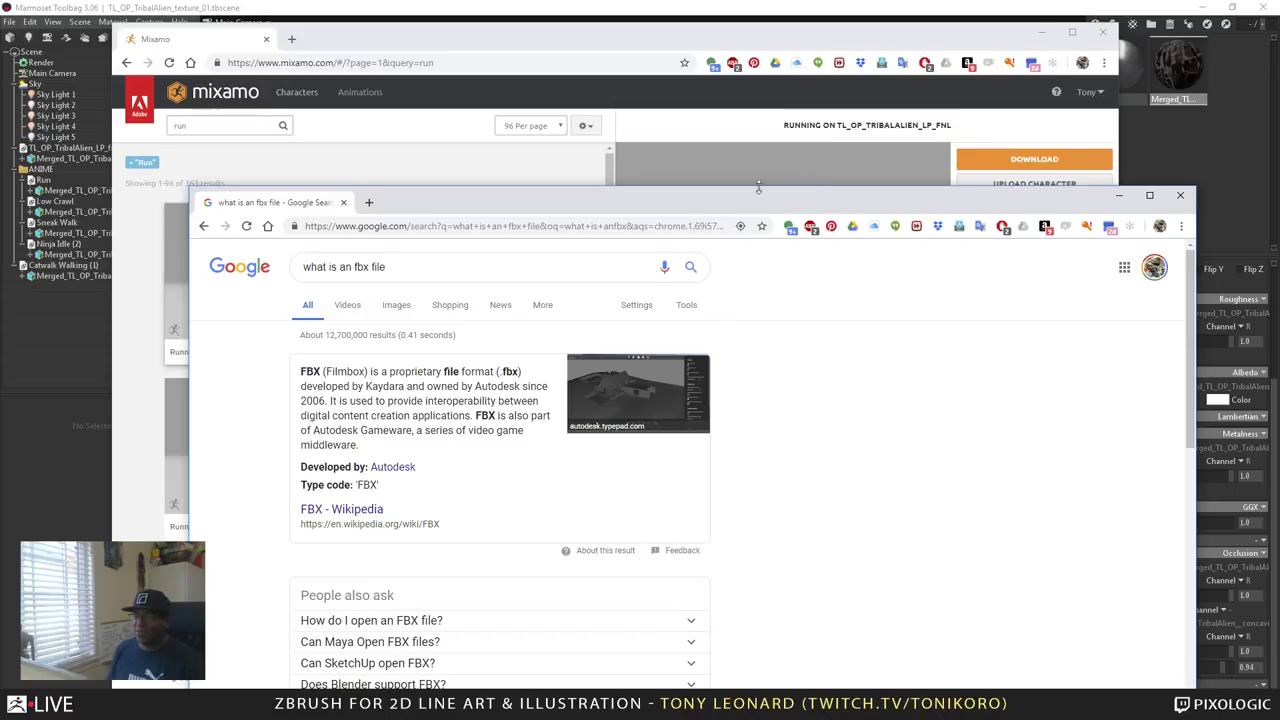
{"action": "left_click_drag", "start_coordinate": [622, 202], "coordinate": [1279, 240]}
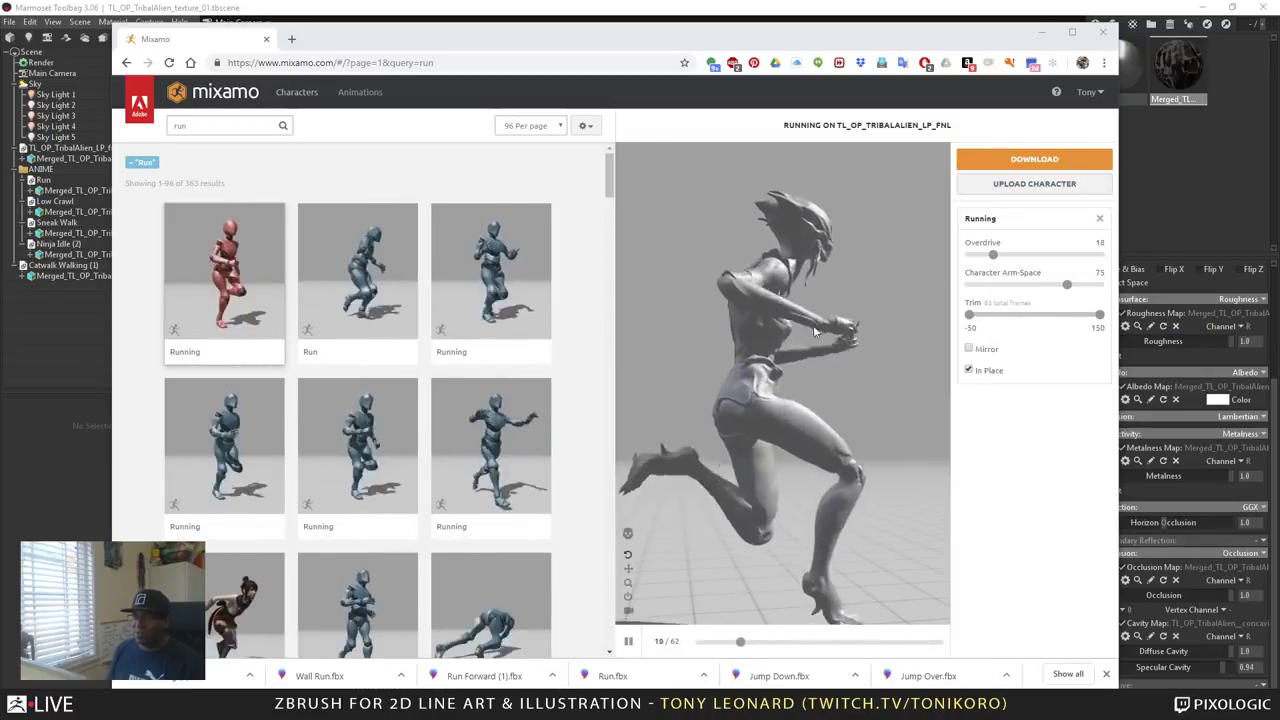
{"action": "left_click_drag", "start_coordinate": [784, 477], "coordinate": [677, 178]}
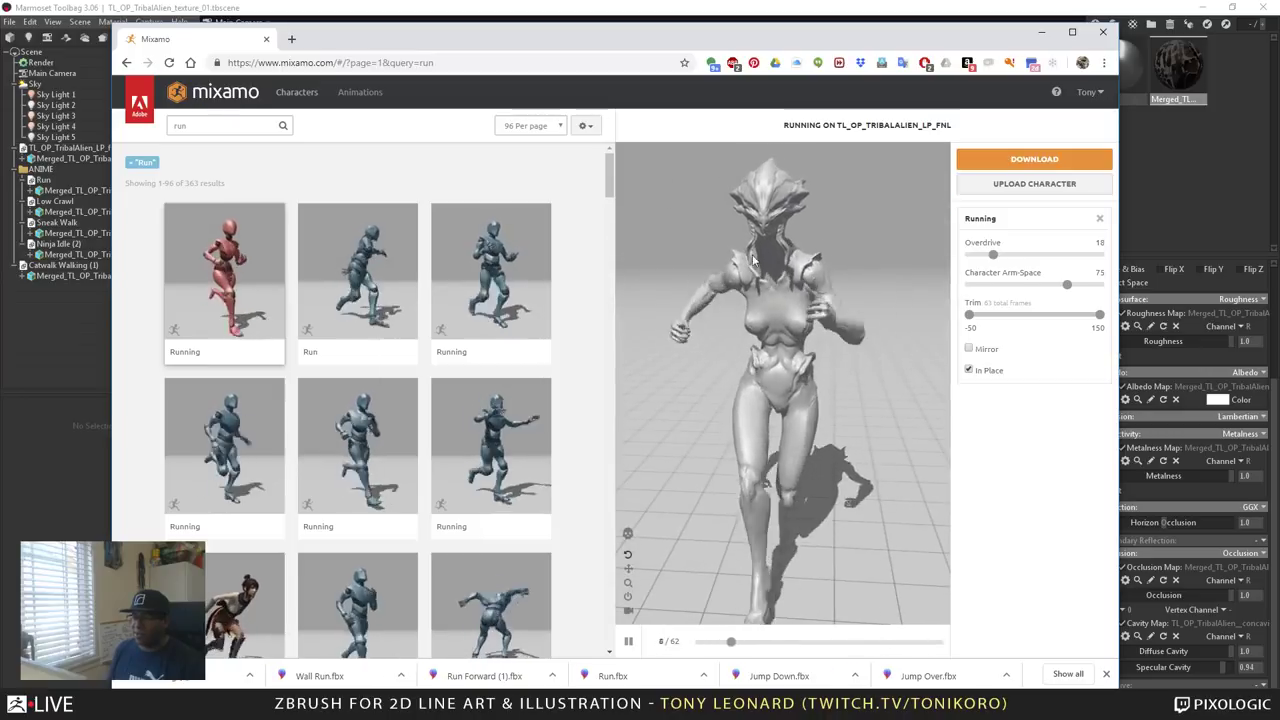
{"action": "left_click_drag", "start_coordinate": [780, 400], "coordinate": [688, 260]}
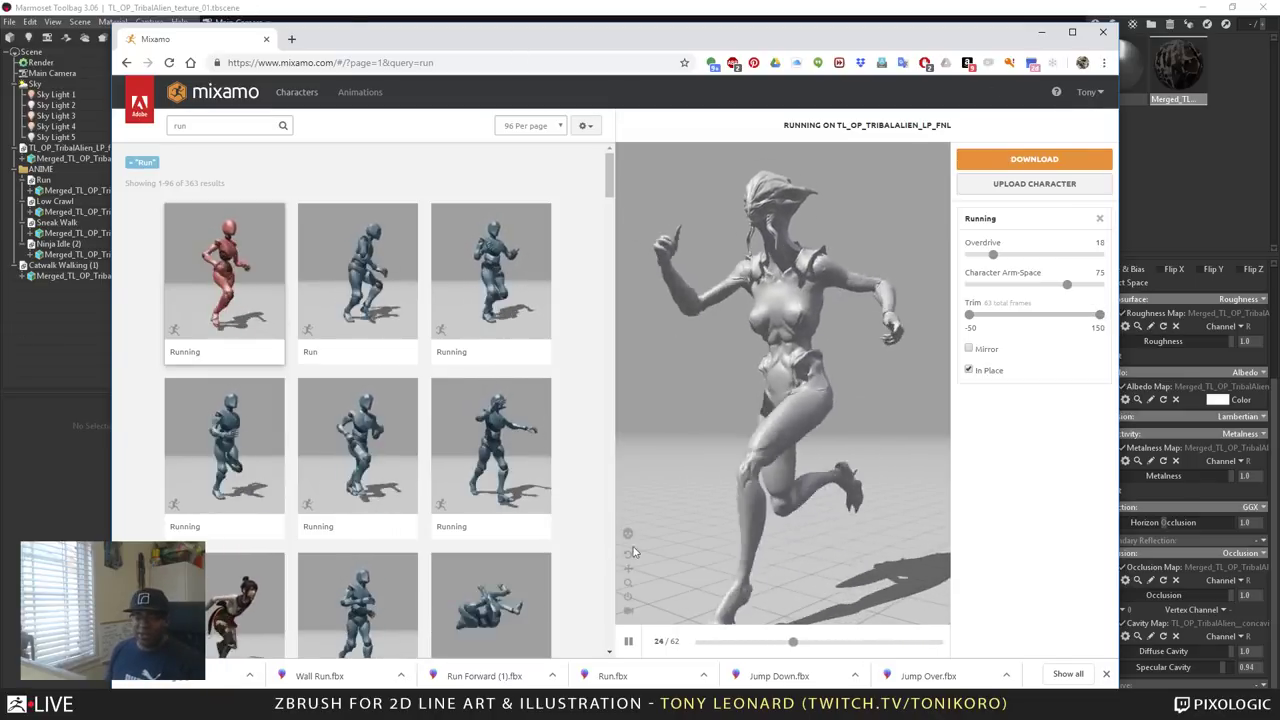
Return to the alien scene in Marmoset Toolbag and view all five animated aliens together from the front.
{"action": "left_click", "coordinate": [1041, 32]}
{"action": "left_click_drag", "start_coordinate": [435, 483], "coordinate": [714, 531]}
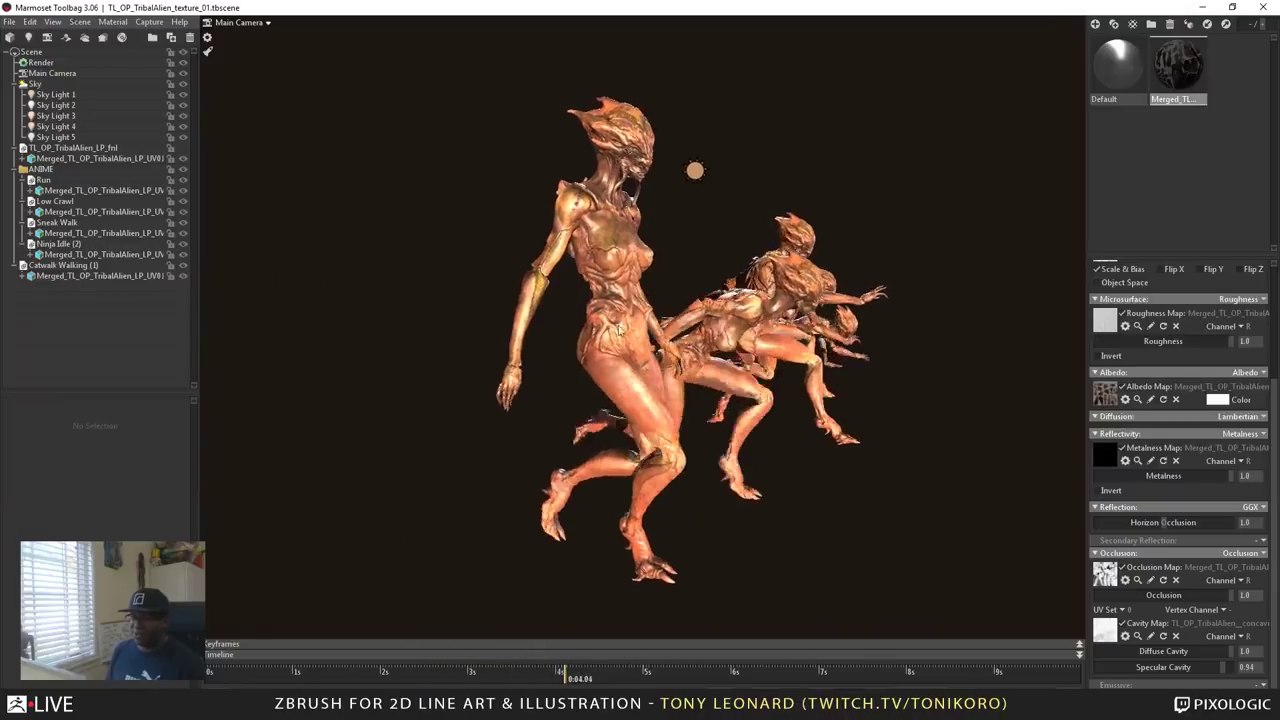
{"action": "left_click_drag", "start_coordinate": [643, 377], "coordinate": [879, 494]}
{"action": "scroll", "coordinate": [879, 494], "scroll_direction": "down", "scroll_amount": 3}
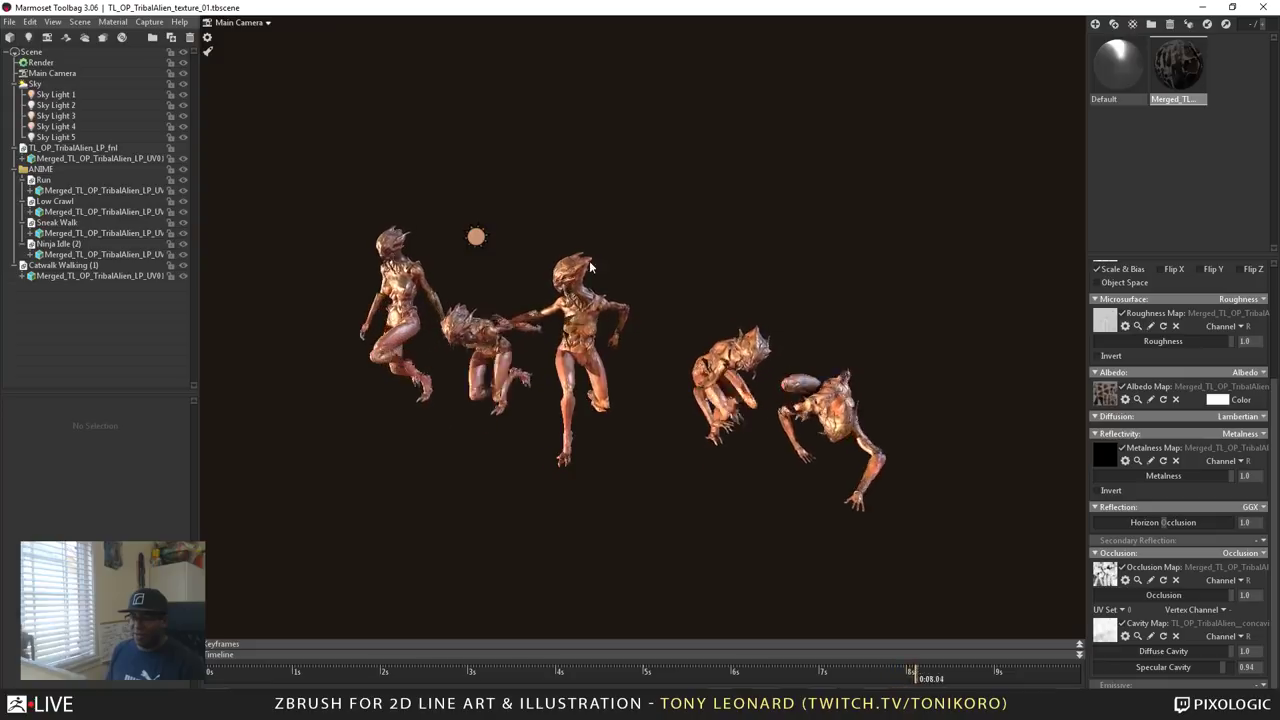
Import Running (4).fbx from the Downloads folder into the alien scene and look at it among the other animated aliens.
{"action": "left_click_drag", "start_coordinate": [586, 367], "coordinate": [766, 474]}
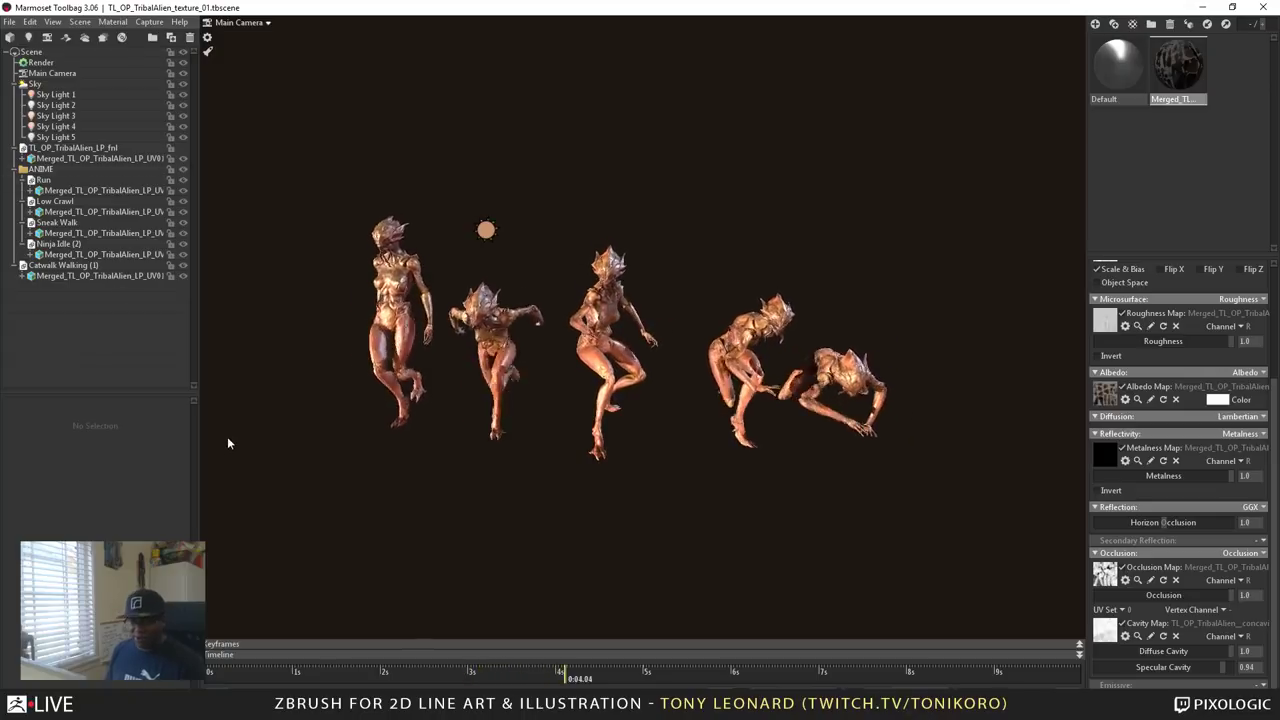
{"action": "key", "text": "ctrl+o"}
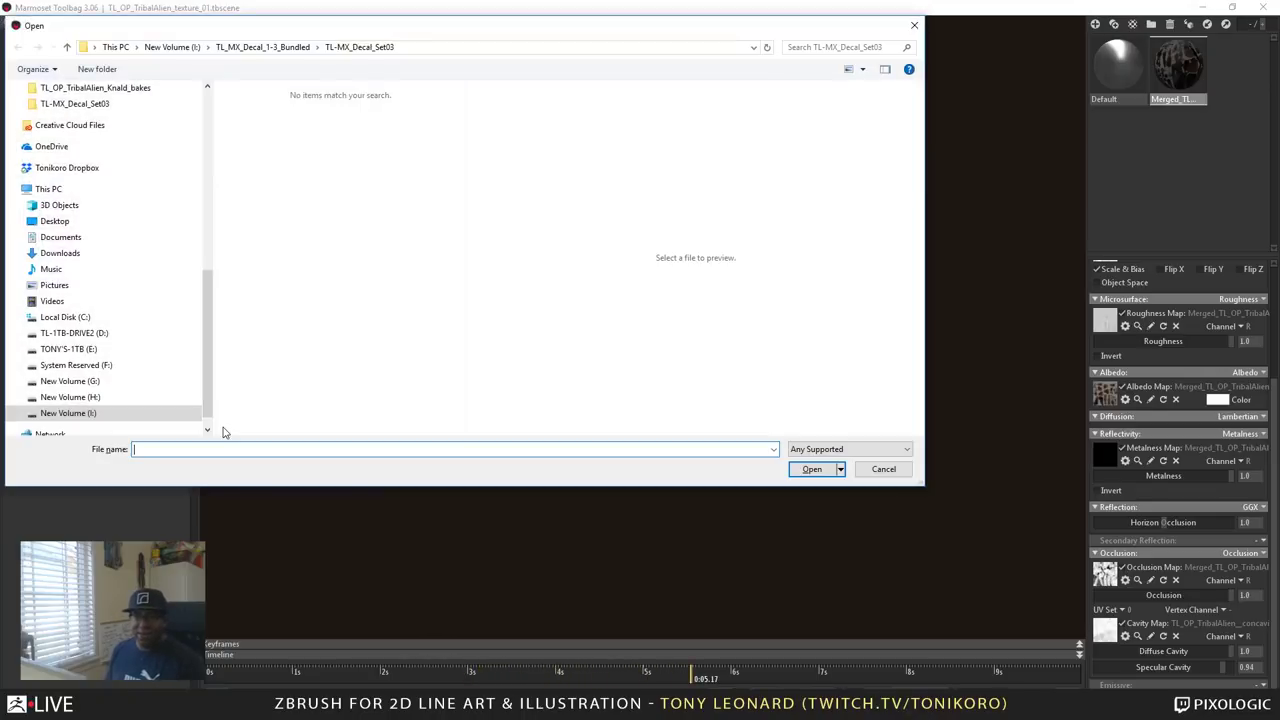
{"action": "scroll", "coordinate": [106, 157], "scroll_direction": "up", "scroll_amount": 10}
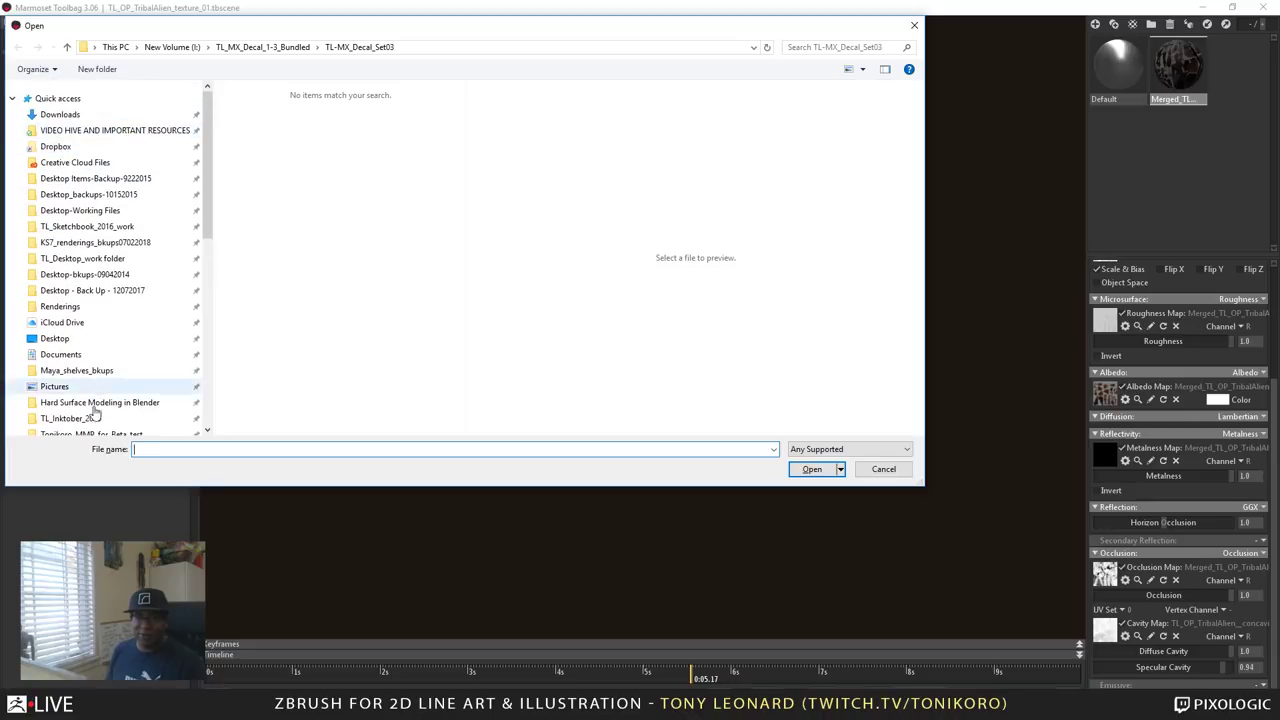
{"action": "scroll", "coordinate": [145, 160], "scroll_direction": "down", "scroll_amount": 2}
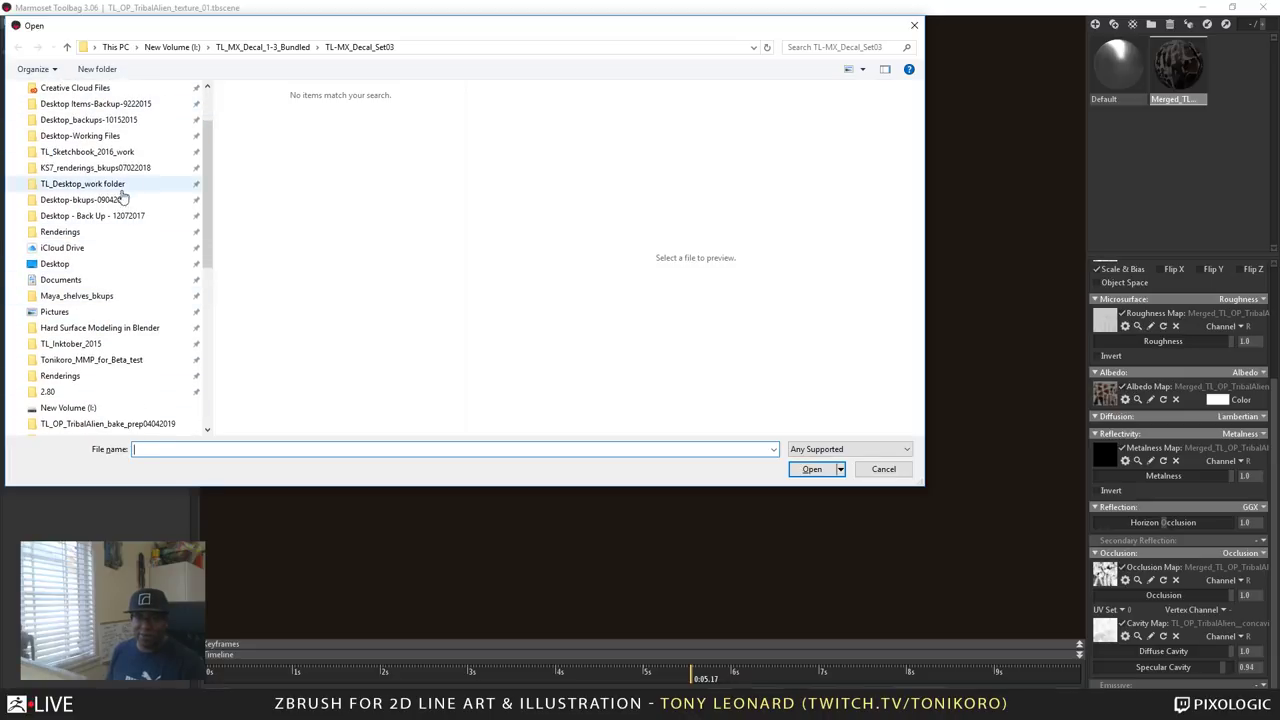
{"action": "scroll", "coordinate": [120, 277], "scroll_direction": "up", "scroll_amount": 1}
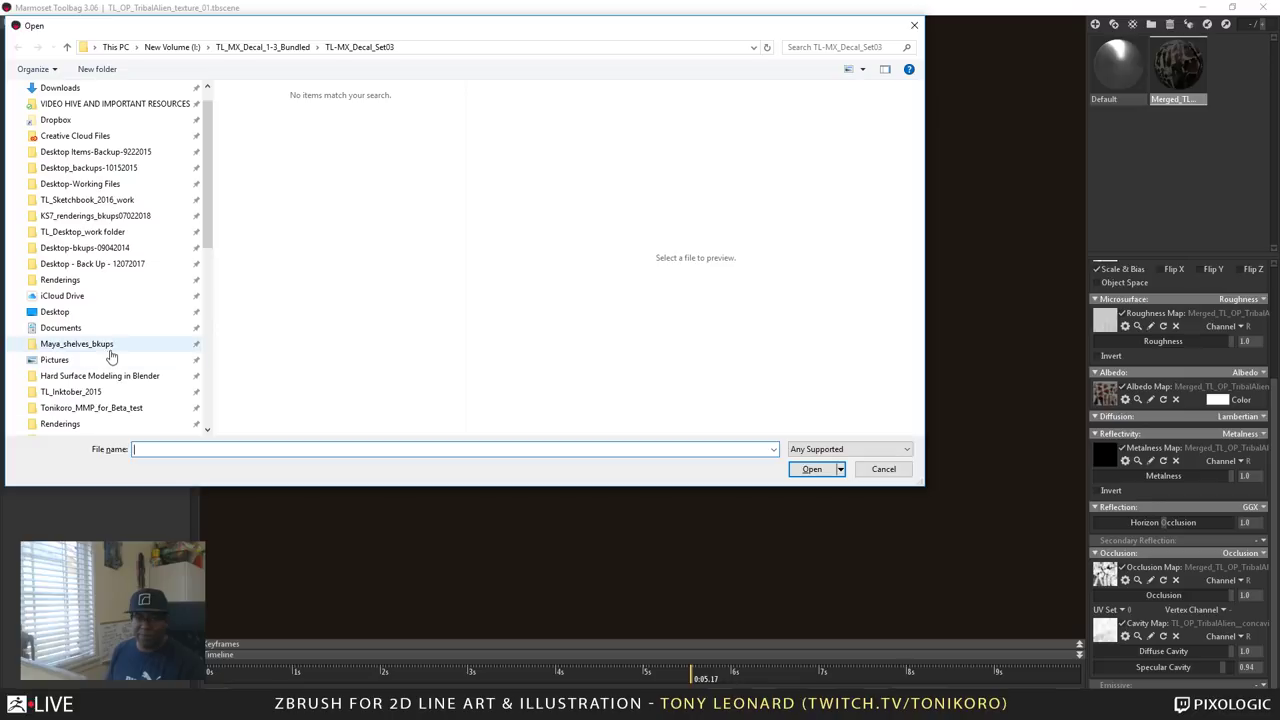
{"action": "scroll", "coordinate": [117, 346], "scroll_direction": "up", "scroll_amount": 1}
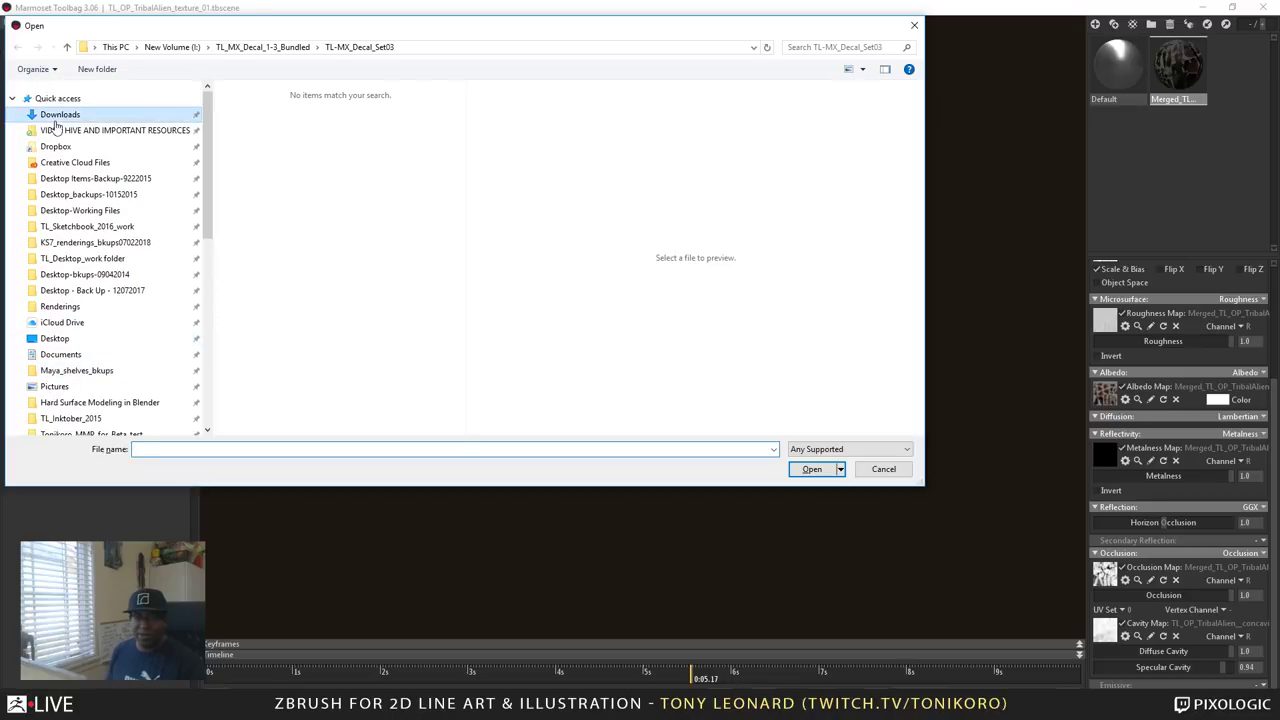
{"action": "left_click", "coordinate": [58, 114]}
{"action": "scroll", "coordinate": [270, 311], "scroll_direction": "down", "scroll_amount": 3}
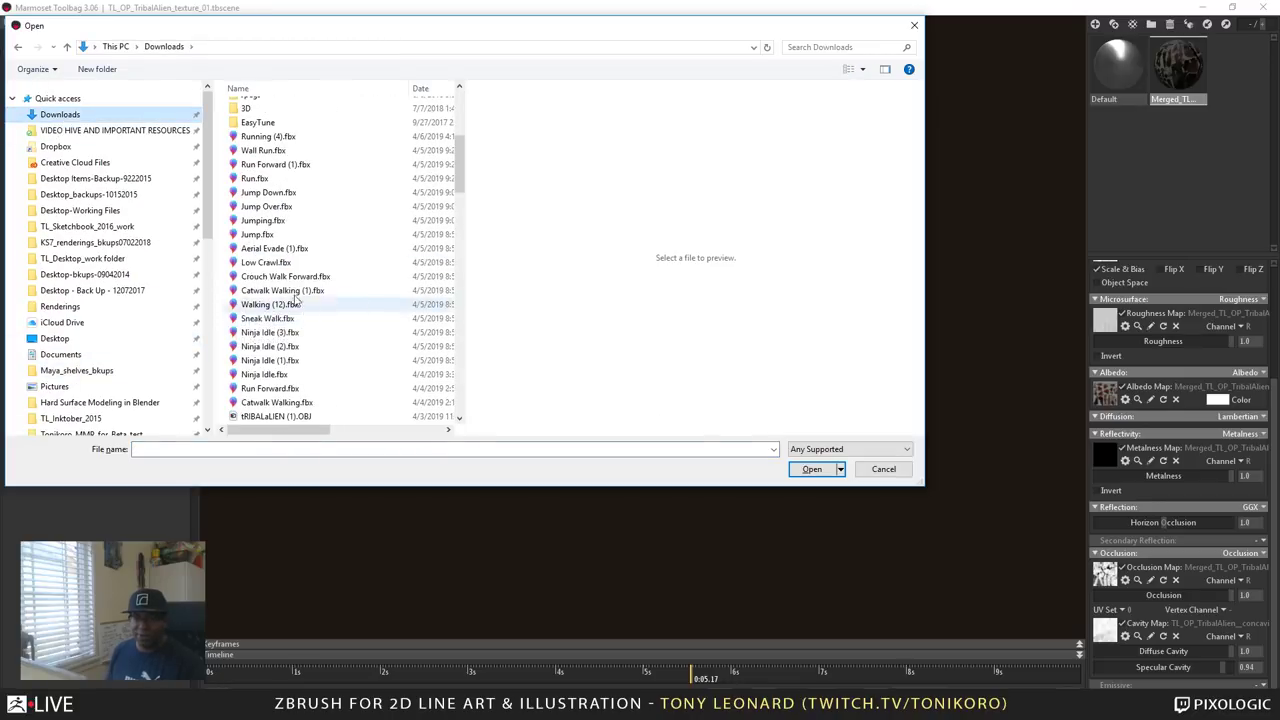
{"action": "left_click", "coordinate": [322, 137]}
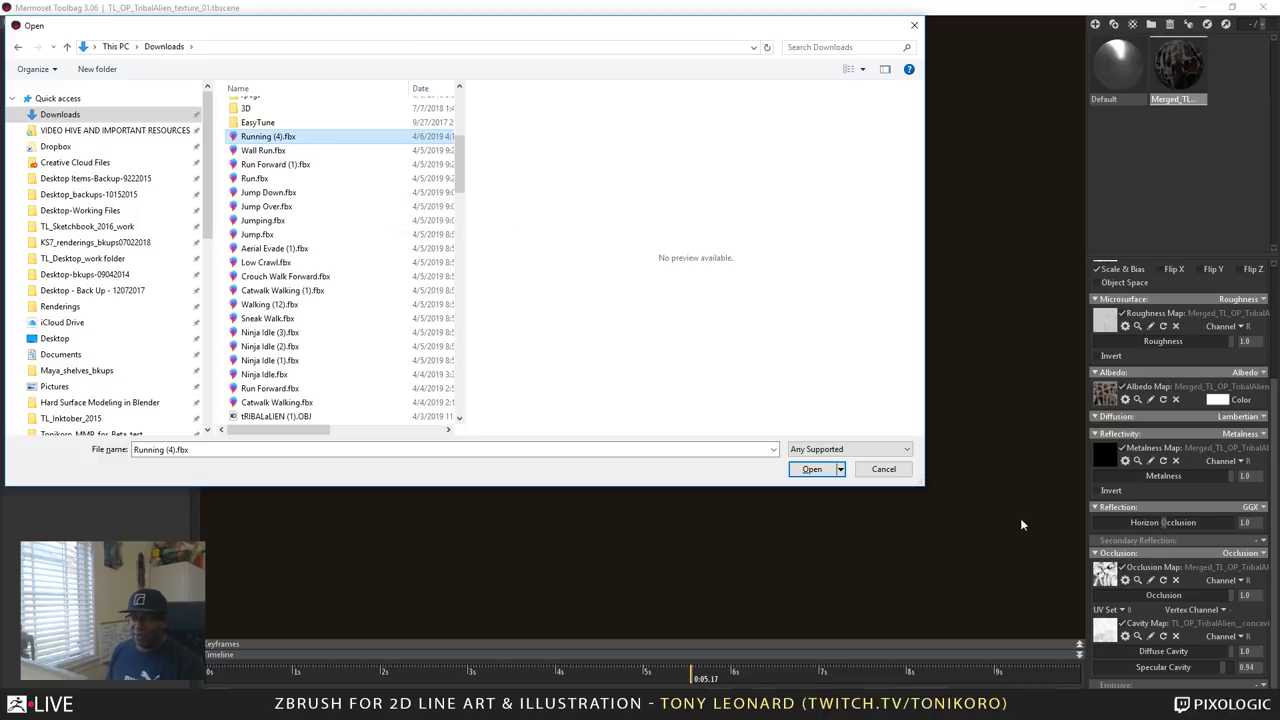
{"action": "left_click", "coordinate": [811, 469]}
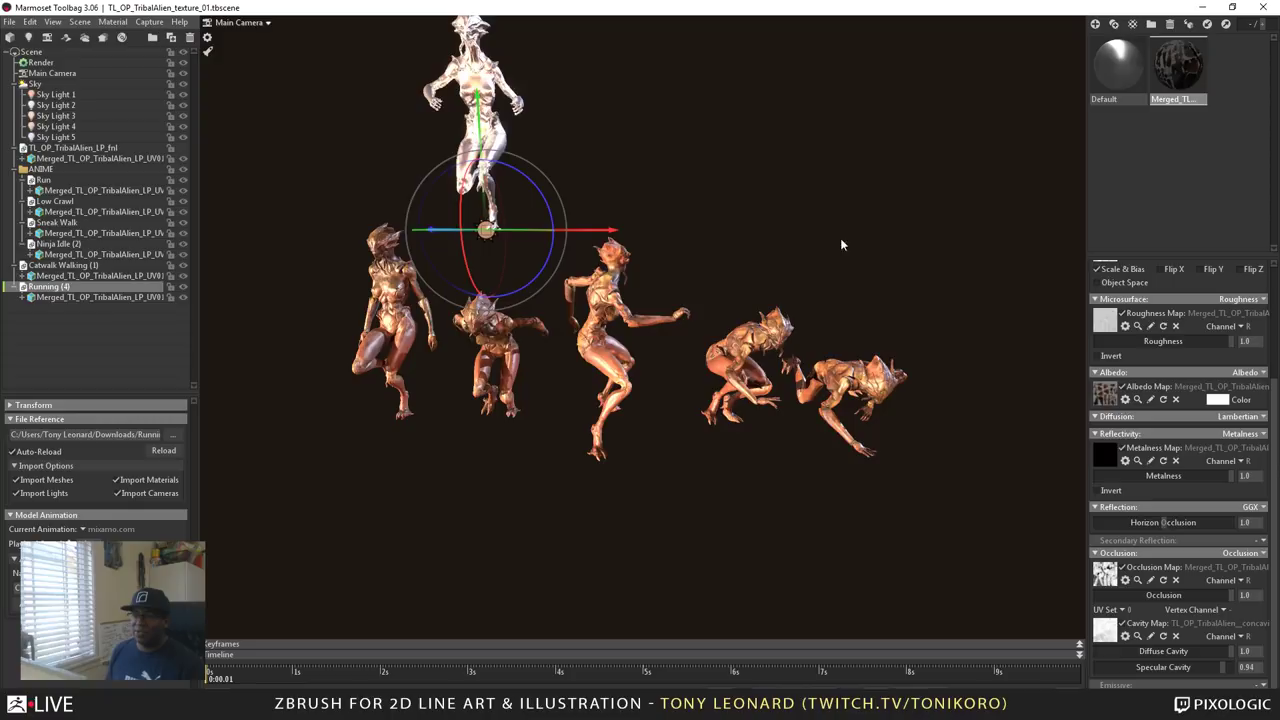
{"action": "left_click_drag", "start_coordinate": [841, 244], "coordinate": [577, 138]}
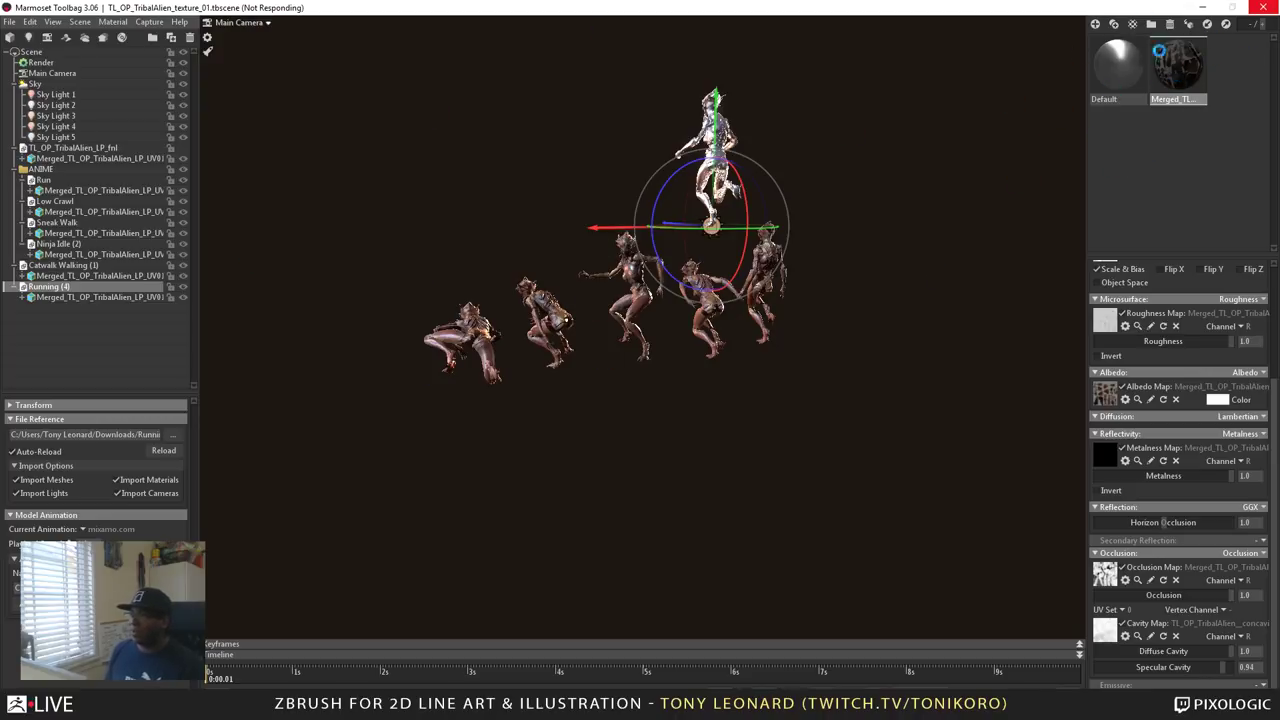
Minimise Marmoset Toolbag and examine the polygrouped pilot model in ZBrush from several angles, ending on a side view.
{"action": "left_click", "coordinate": [1203, 8]}
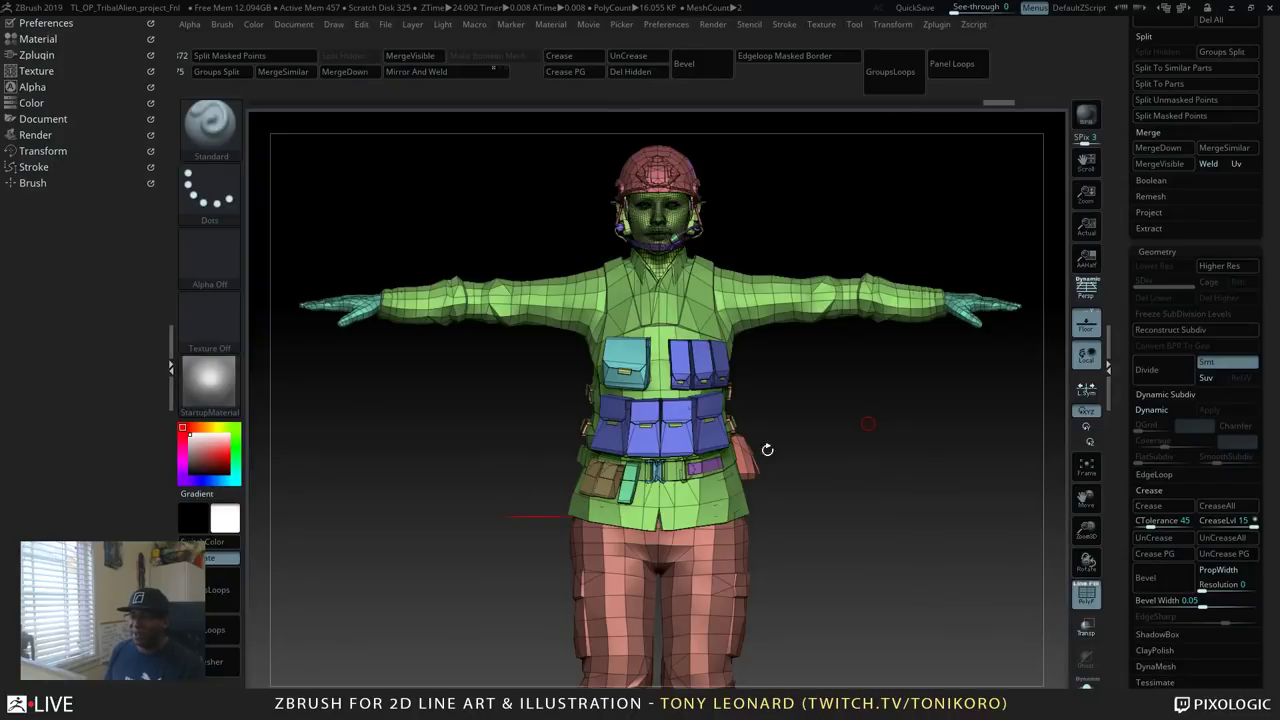
{"action": "left_click_drag", "start_coordinate": [903, 486], "coordinate": [330, 410]}
{"action": "left_click_drag", "start_coordinate": [886, 373], "coordinate": [680, 500]}
{"action": "left_click_drag", "start_coordinate": [644, 368], "coordinate": [82, 609], "text": "alt"}
{"action": "left_click_drag", "start_coordinate": [791, 480], "coordinate": [769, 520], "text": "shift"}
{"action": "left_click_drag", "start_coordinate": [580, 451], "coordinate": [1021, 356], "text": "alt"}
Launch Adobe Fuse CC (Beta) and bring its window to the front.
{"action": "key", "text": "super"}
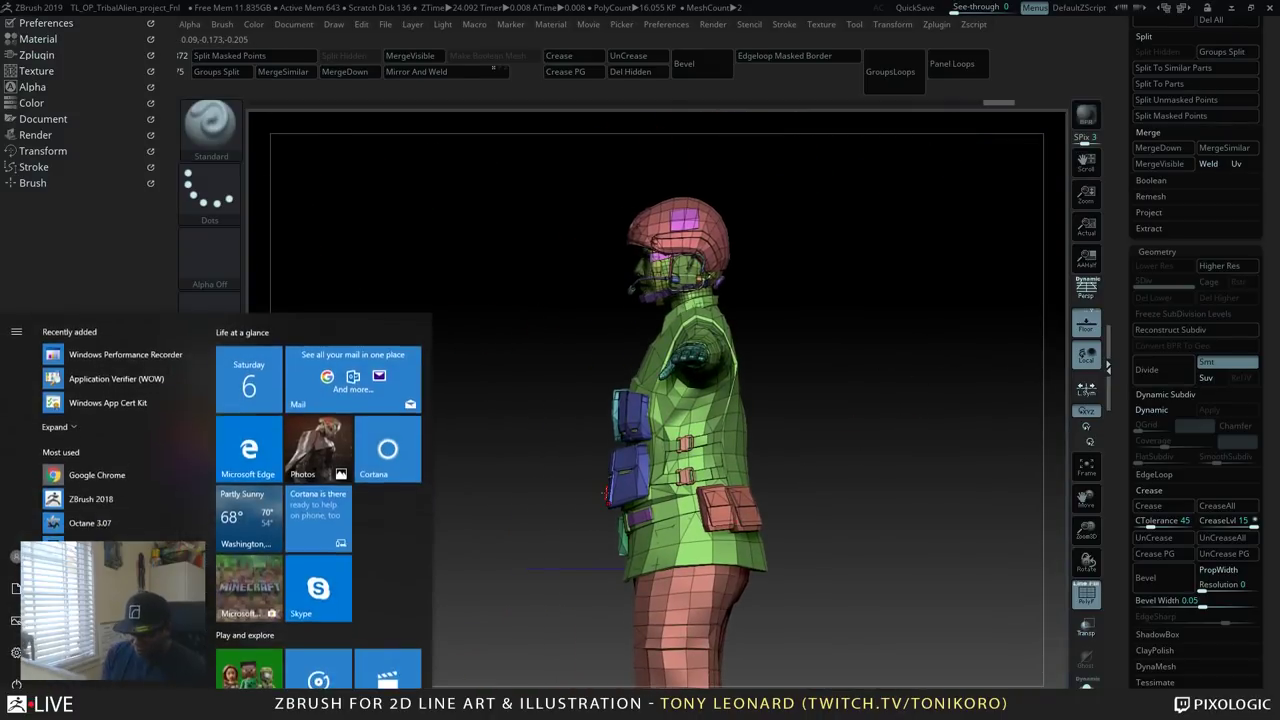
{"action": "type", "text": "fuse"}
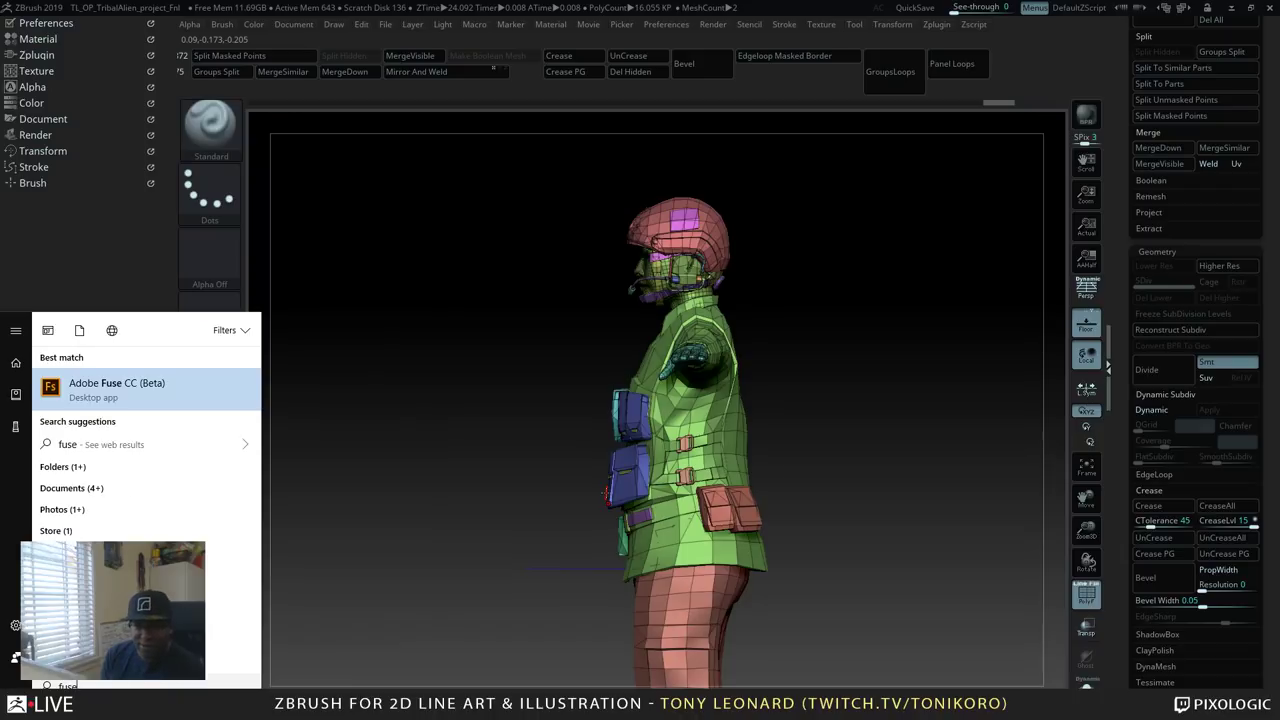
{"action": "key", "text": "Return"}
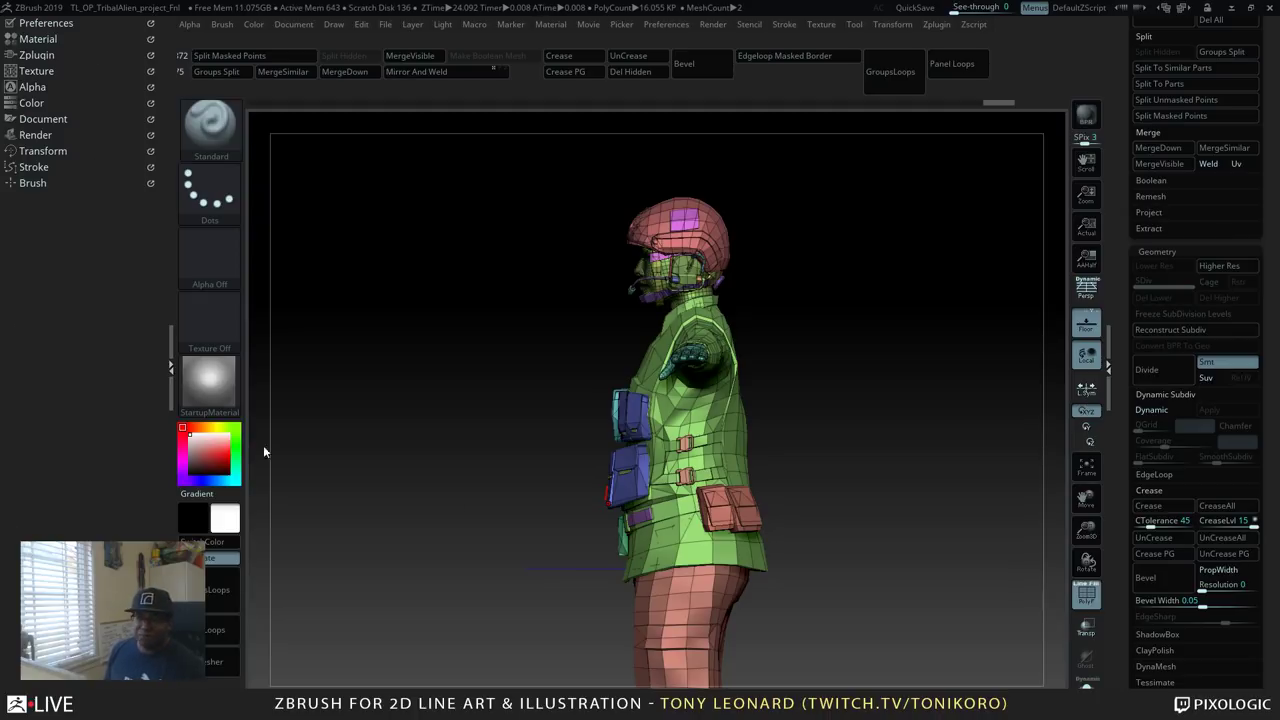
{"action": "key", "text": "alt+Tab"}
{"action": "key", "text": "alt+Tab"}
{"action": "key", "text": "alt+Tab"}
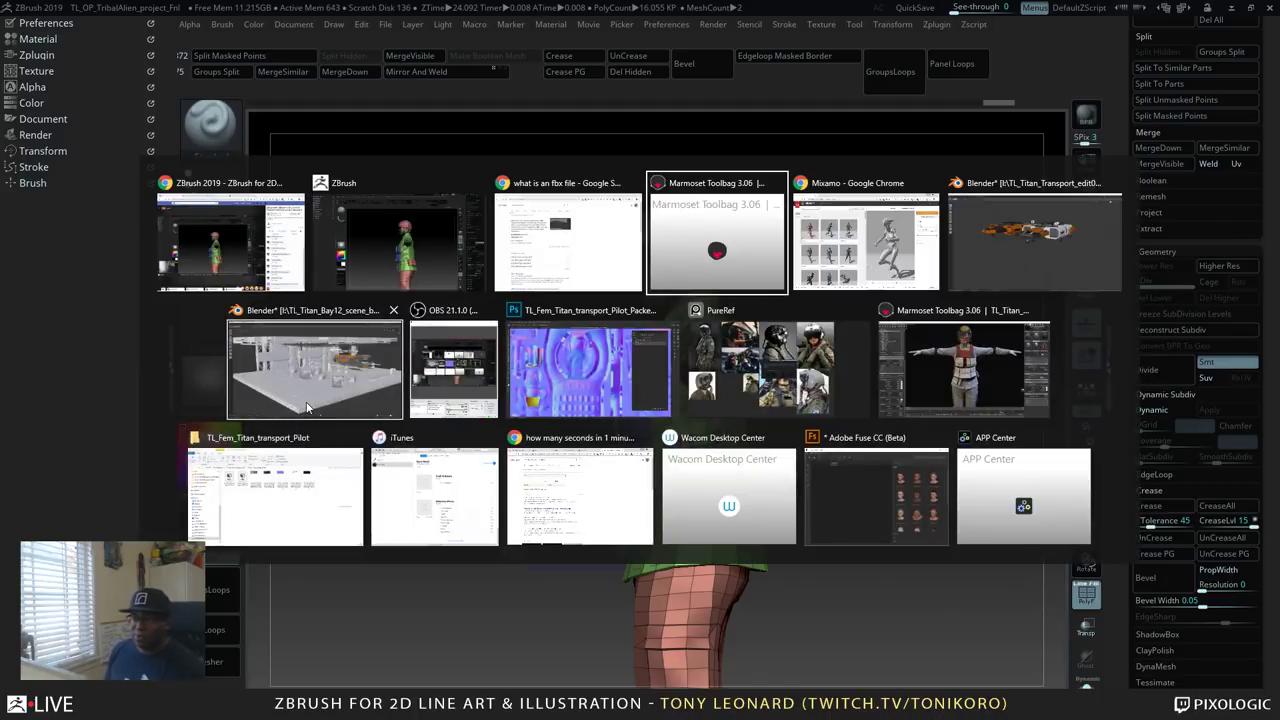
{"action": "key", "text": "alt+Tab"}
{"action": "key", "text": "alt+Tab"}
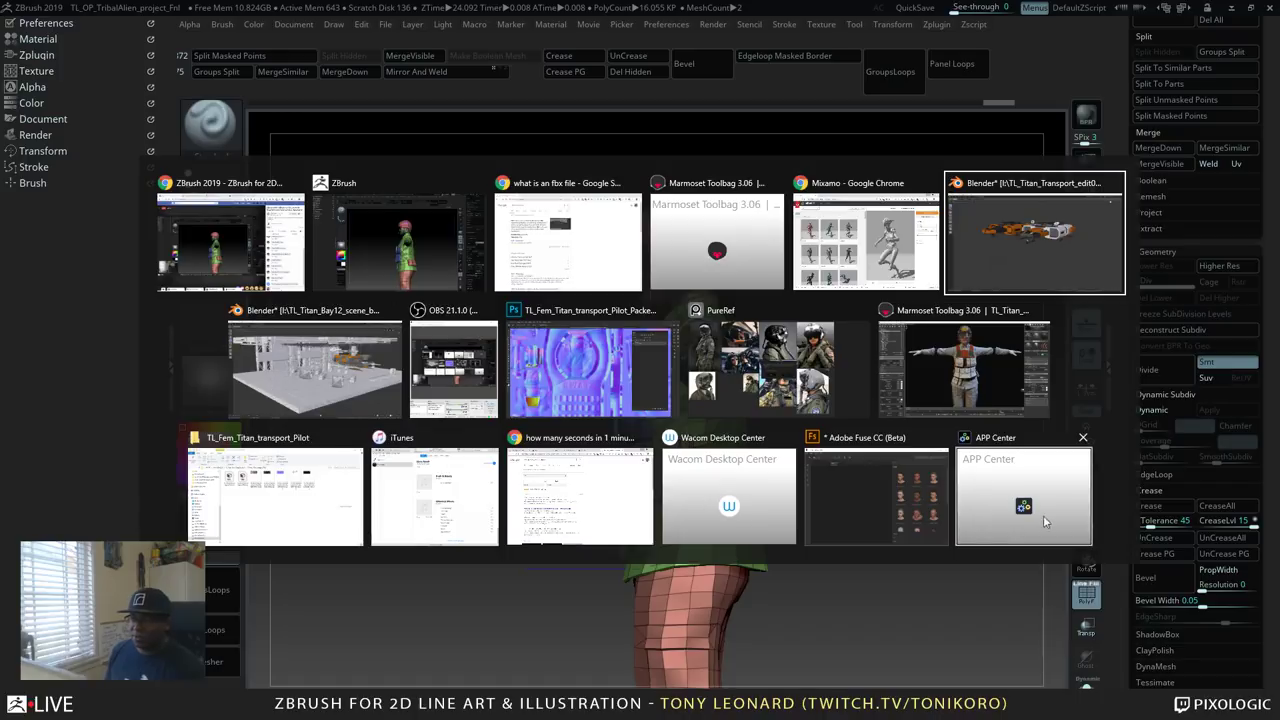
{"action": "left_click", "coordinate": [878, 495]}
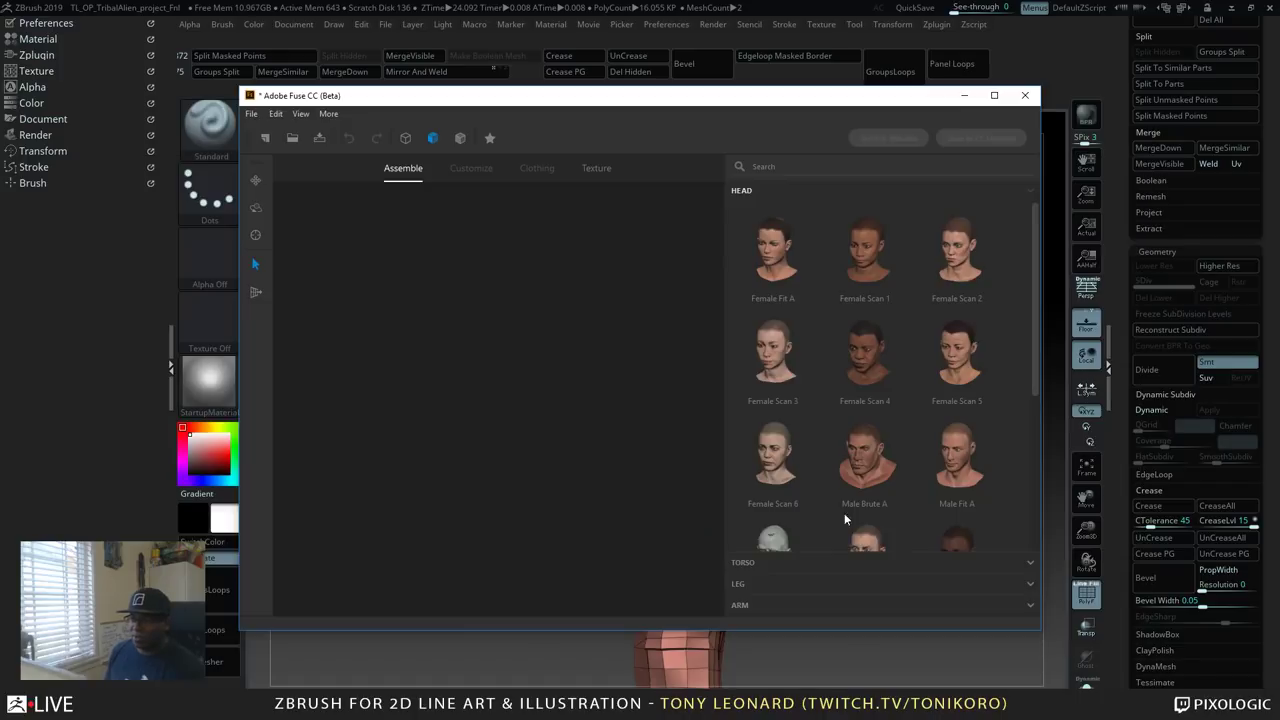
Open the recent file TL_Titan_Fem_JumpPilot_01.fuse and enlarge the Fuse window to nearly fill the screen.
{"action": "left_click", "coordinate": [249, 115]}
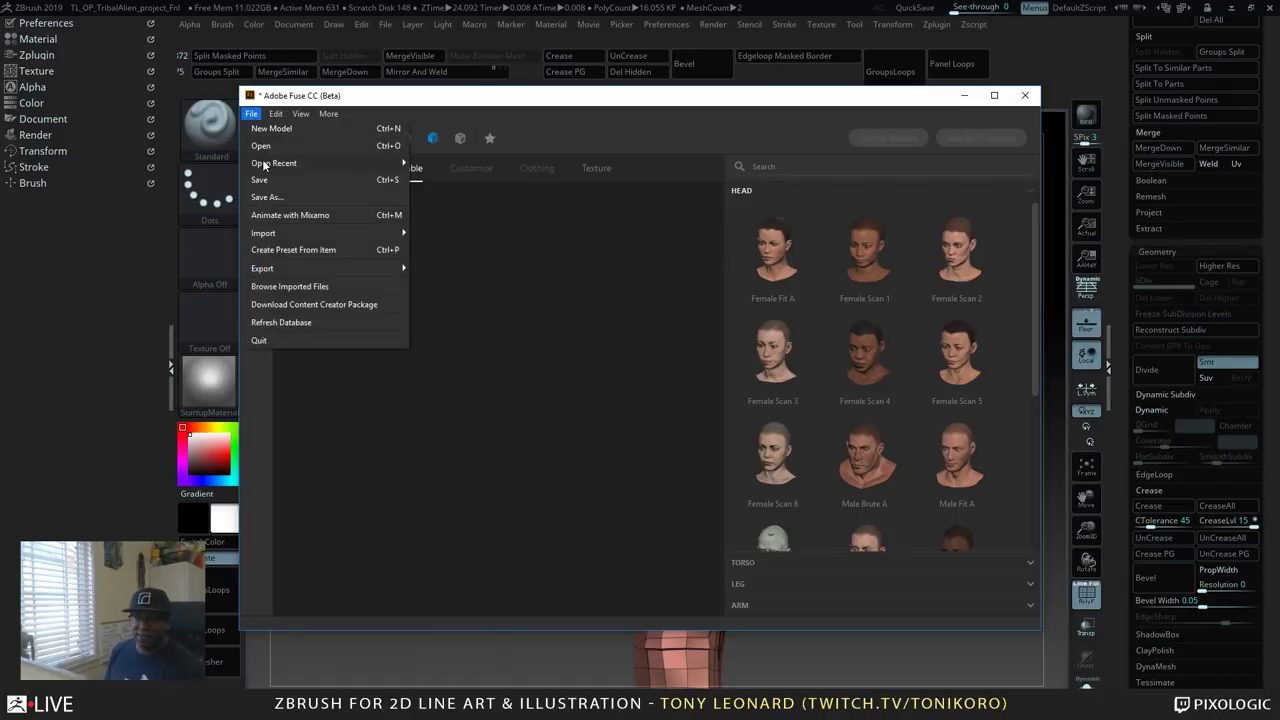
{"action": "mouse_move", "coordinate": [266, 164]}
{"action": "left_click", "coordinate": [519, 166]}
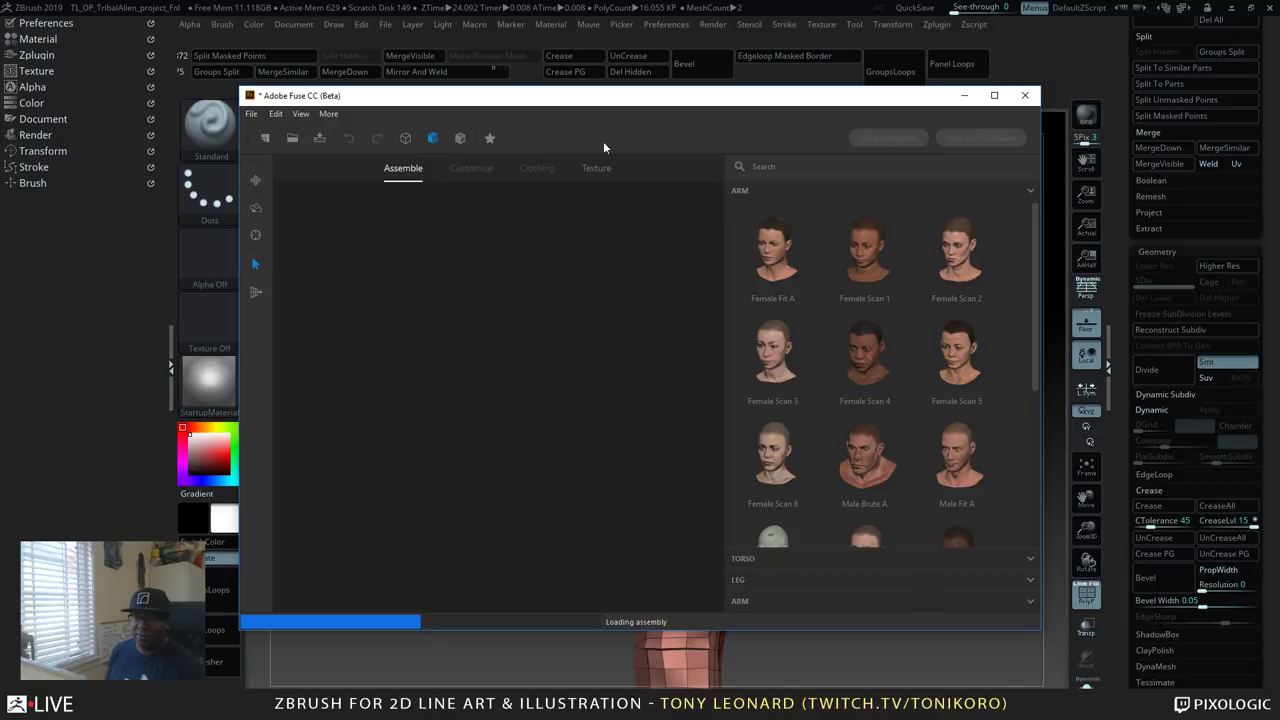
{"action": "left_click_drag", "start_coordinate": [527, 102], "coordinate": [343, 34]}
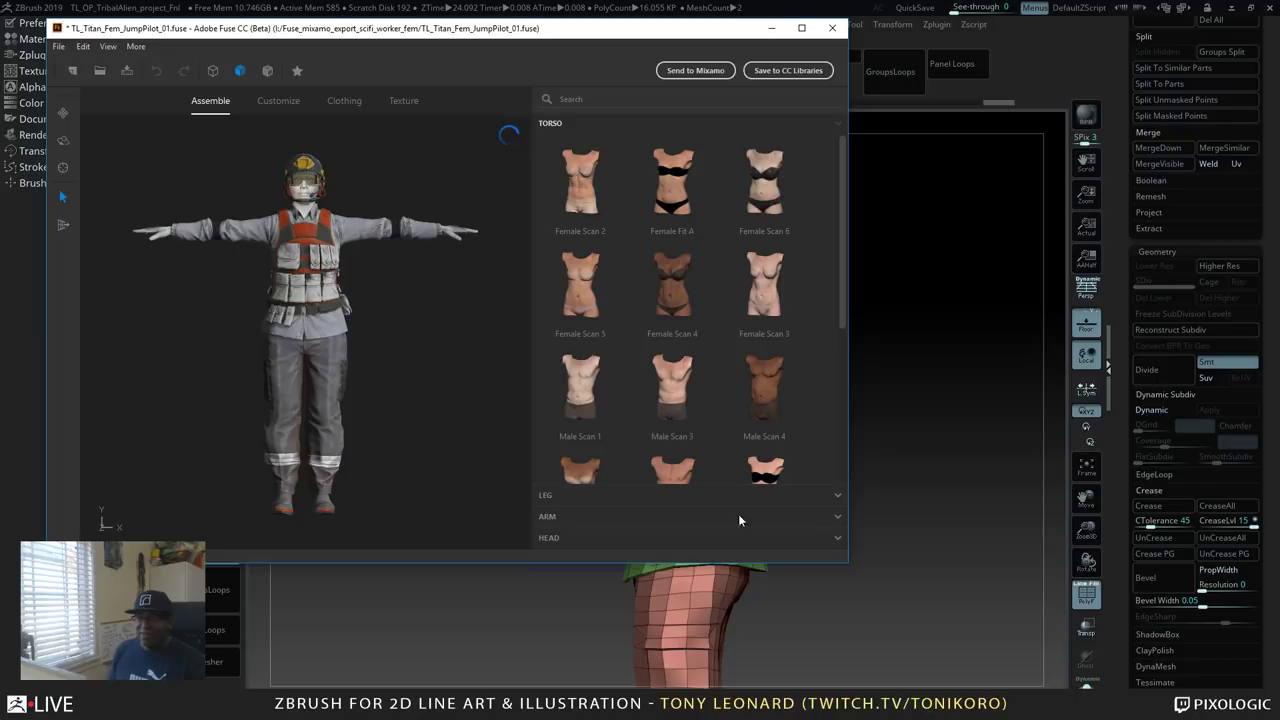
{"action": "left_click_drag", "start_coordinate": [845, 562], "coordinate": [1250, 690]}
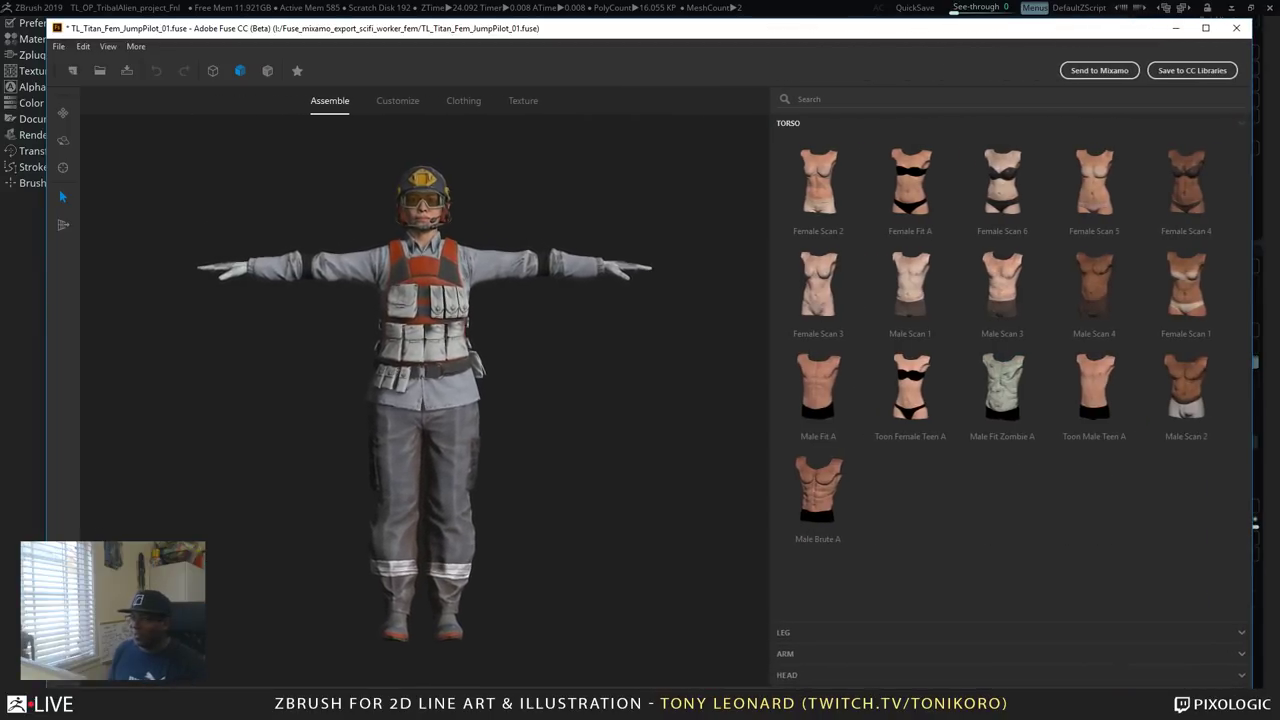
Examine the assembled pilot in full and close up, including the helmet, the vest pouches and the back of the vest.
{"action": "left_click_drag", "start_coordinate": [594, 545], "coordinate": [550, 380]}
{"action": "scroll", "coordinate": [550, 375], "scroll_direction": "down", "scroll_amount": 3}
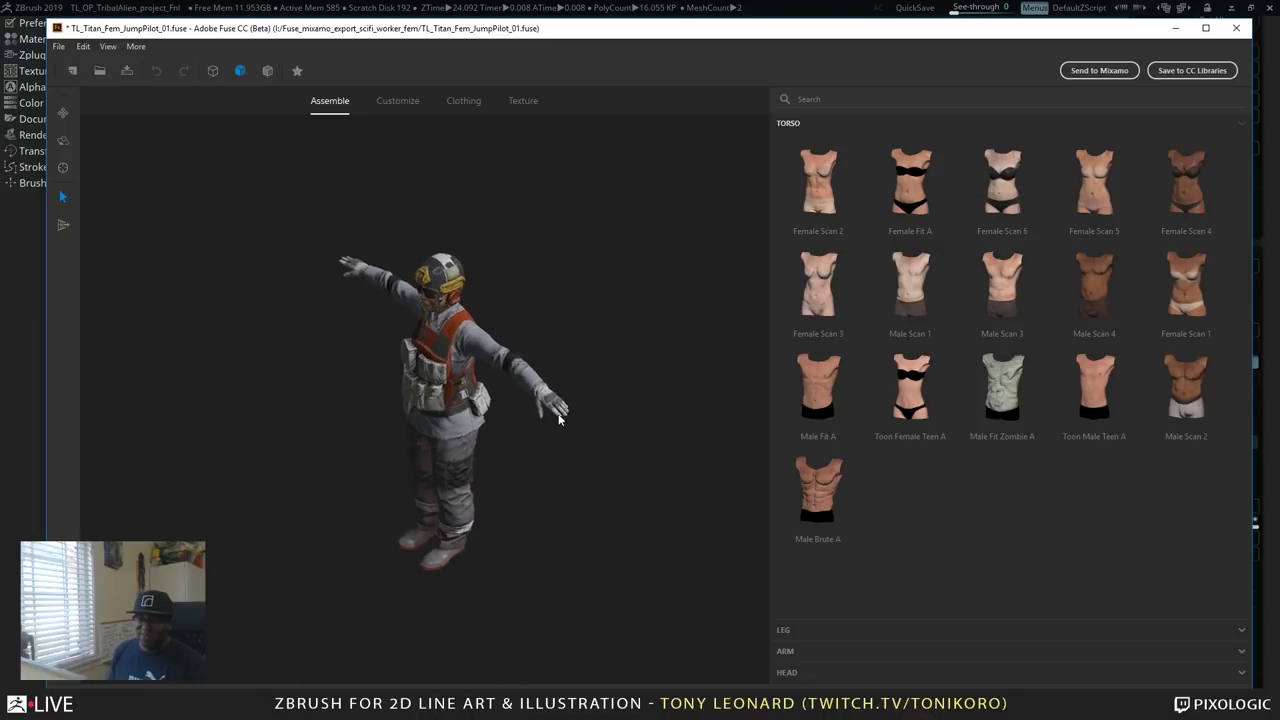
{"action": "scroll", "coordinate": [484, 324], "scroll_direction": "up", "scroll_amount": 5}
{"action": "left_click_drag", "start_coordinate": [484, 324], "coordinate": [408, 369]}
{"action": "right_click_drag", "start_coordinate": [409, 369], "coordinate": [268, 258]}
{"action": "left_click_drag", "start_coordinate": [433, 452], "coordinate": [354, 449]}
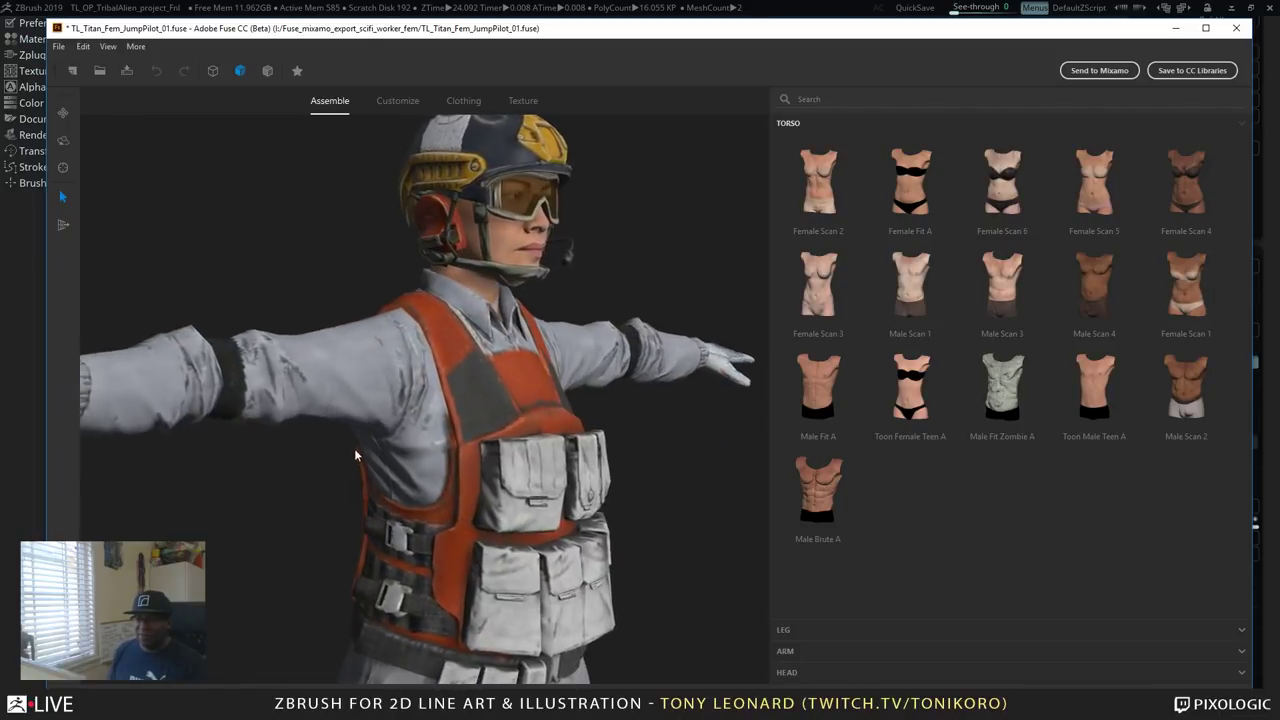
{"action": "left_click_drag", "start_coordinate": [472, 468], "coordinate": [433, 308]}
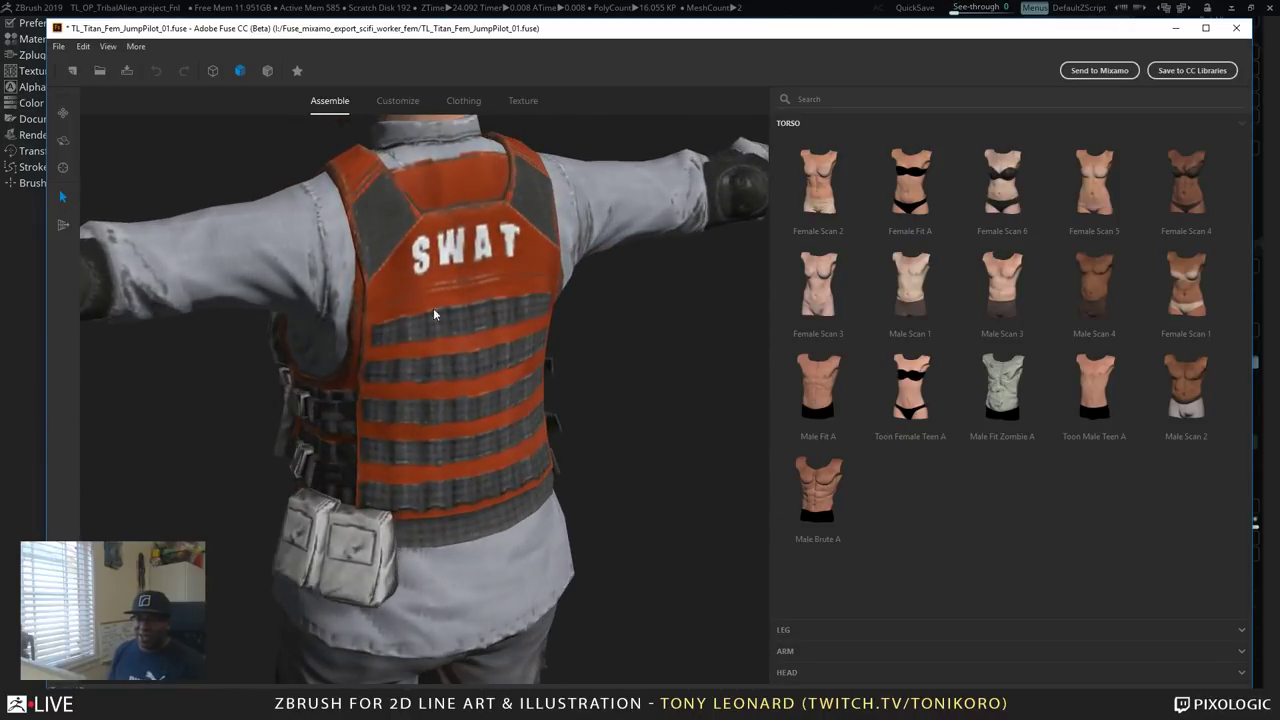
{"action": "scroll", "coordinate": [588, 363], "scroll_direction": "down", "scroll_amount": 6}
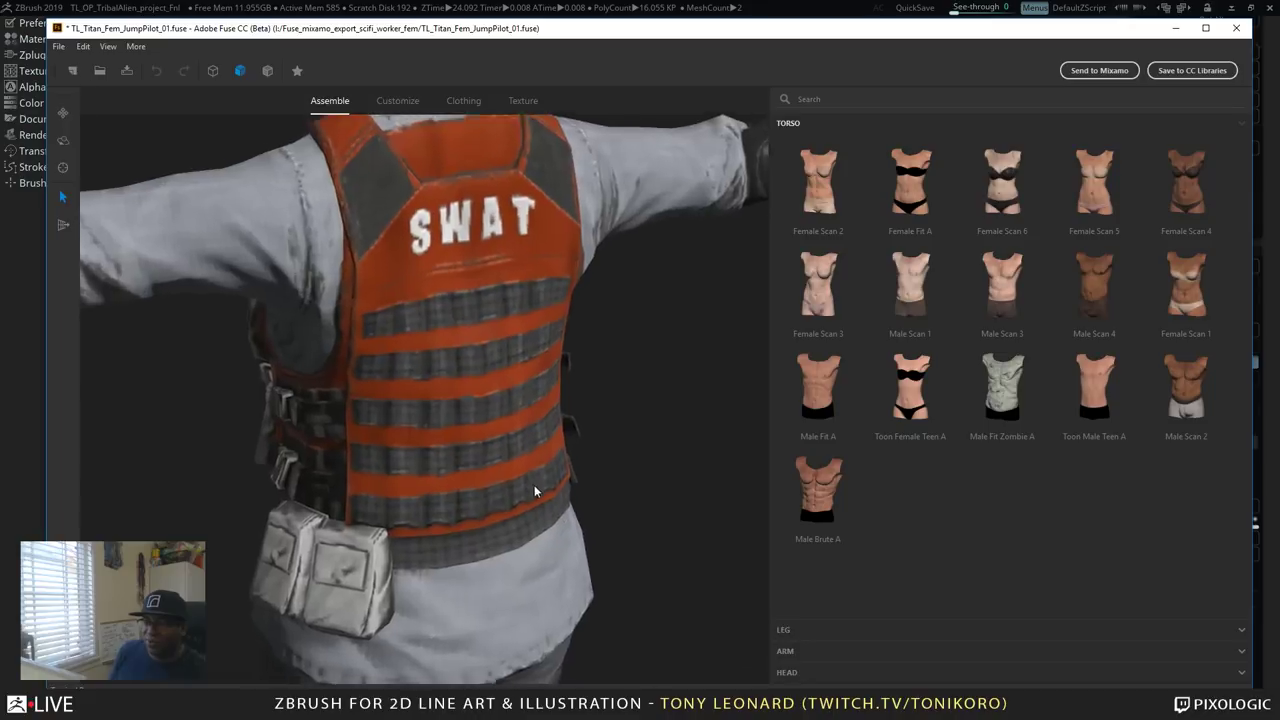
{"action": "mouse_move", "coordinate": [557, 510]}
{"action": "left_mouse_down"}
{"action": "mouse_move", "coordinate": [589, 451]}
{"action": "mouse_move", "coordinate": [583, 569]}
{"action": "mouse_move", "coordinate": [588, 548]}
{"action": "mouse_move", "coordinate": [580, 540]}
{"action": "mouse_move", "coordinate": [563, 586]}
{"action": "mouse_move", "coordinate": [603, 566]}
{"action": "mouse_move", "coordinate": [635, 518]}
{"action": "mouse_move", "coordinate": [723, 486]}
{"action": "mouse_move", "coordinate": [648, 461]}
{"action": "mouse_move", "coordinate": [444, 488]}
{"action": "mouse_move", "coordinate": [566, 503]}
{"action": "mouse_move", "coordinate": [519, 513]}
{"action": "mouse_move", "coordinate": [549, 519]}
{"action": "left_mouse_up"}
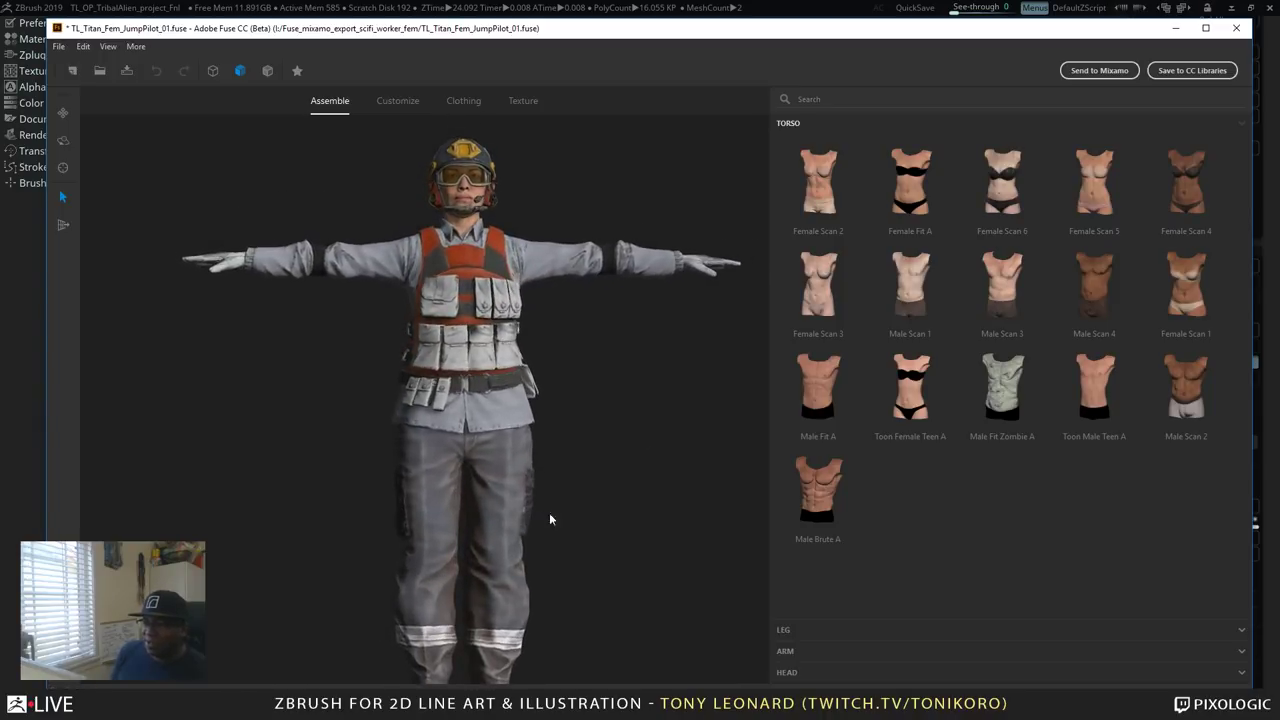
{"action": "scroll", "coordinate": [674, 399], "scroll_direction": "down", "scroll_amount": 3}
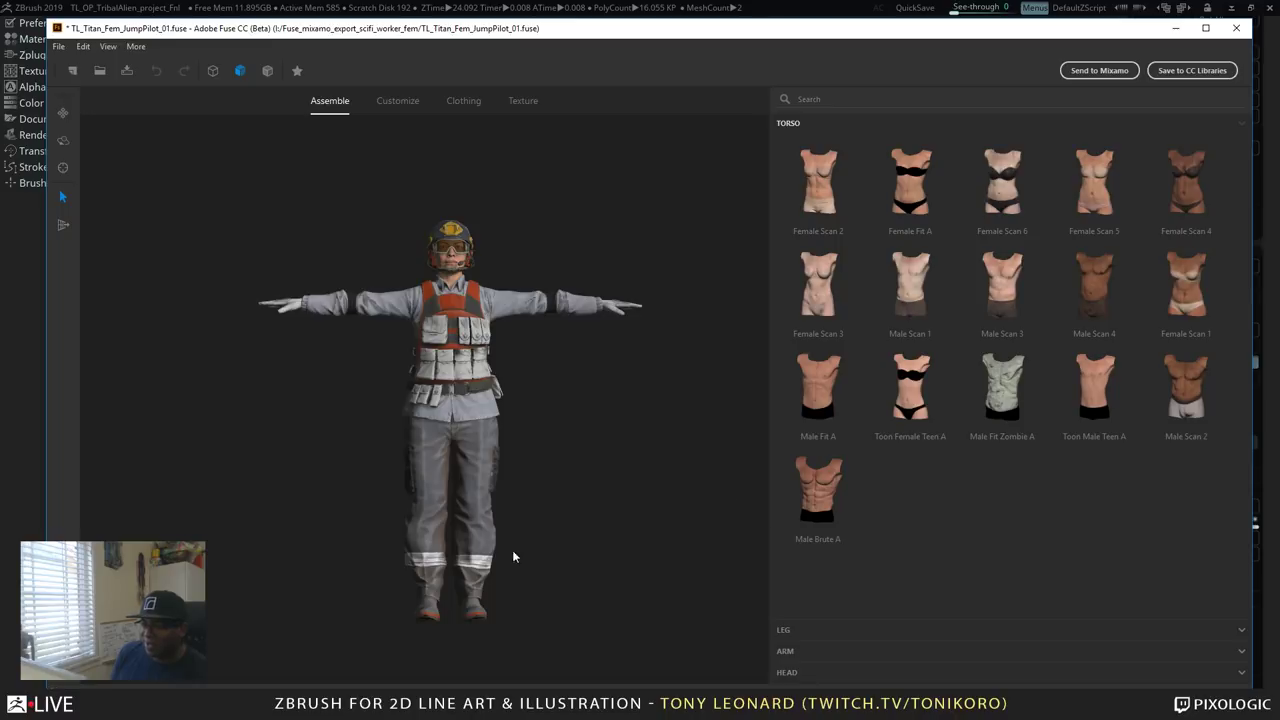
{"action": "left_click_drag", "start_coordinate": [639, 409], "coordinate": [603, 607]}
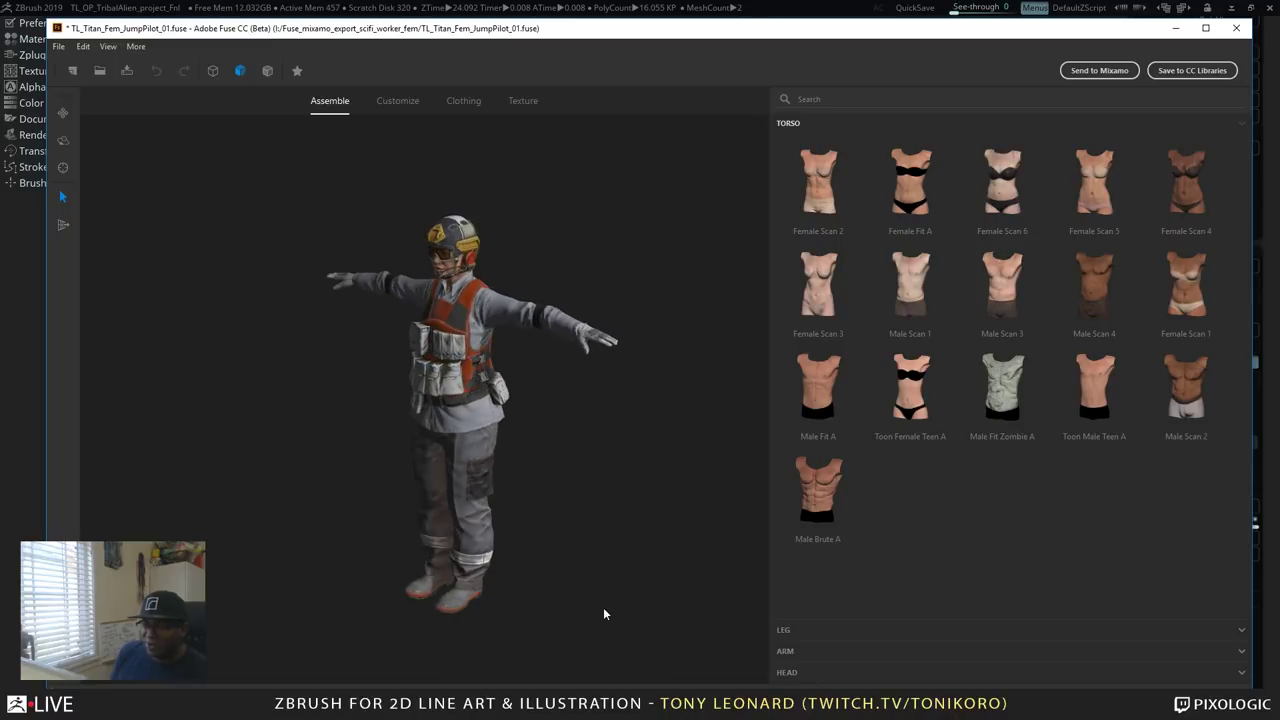
Try the Fire Fighter Jacket as the pilot's top, inspect it from several sides, and undo the clothing change.
{"action": "left_click", "coordinate": [785, 630]}
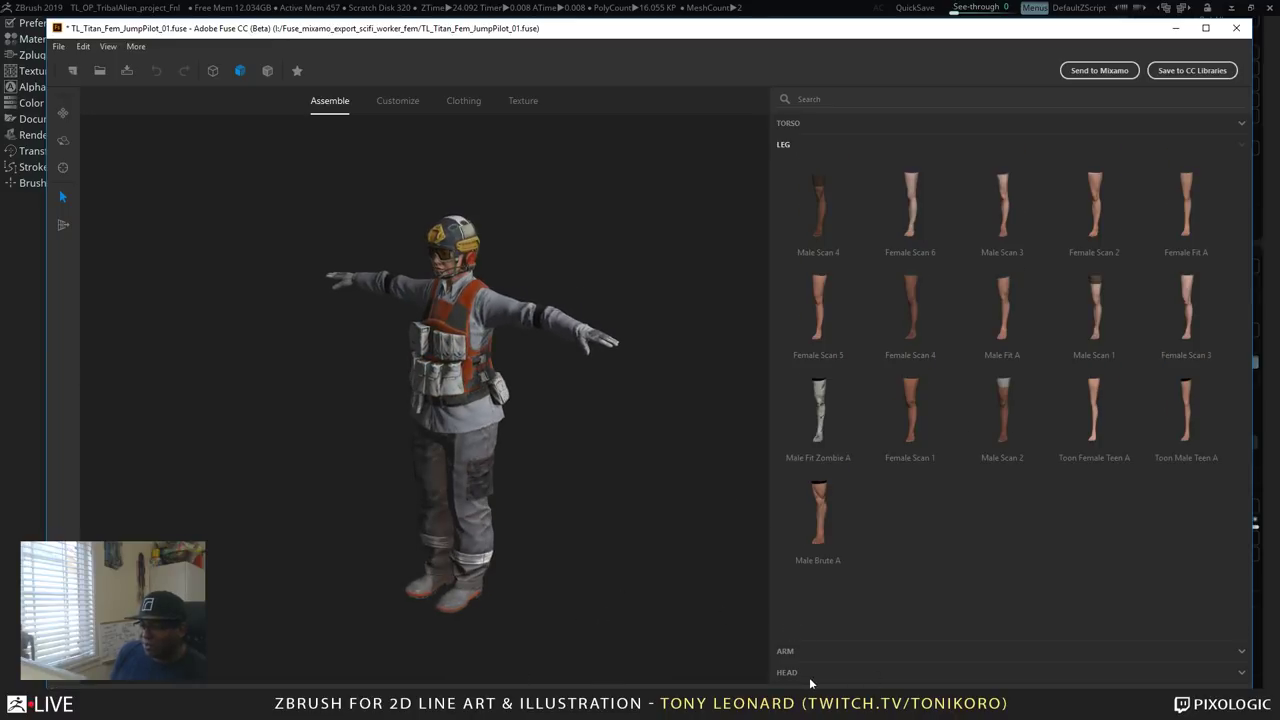
{"action": "left_click", "coordinate": [474, 102]}
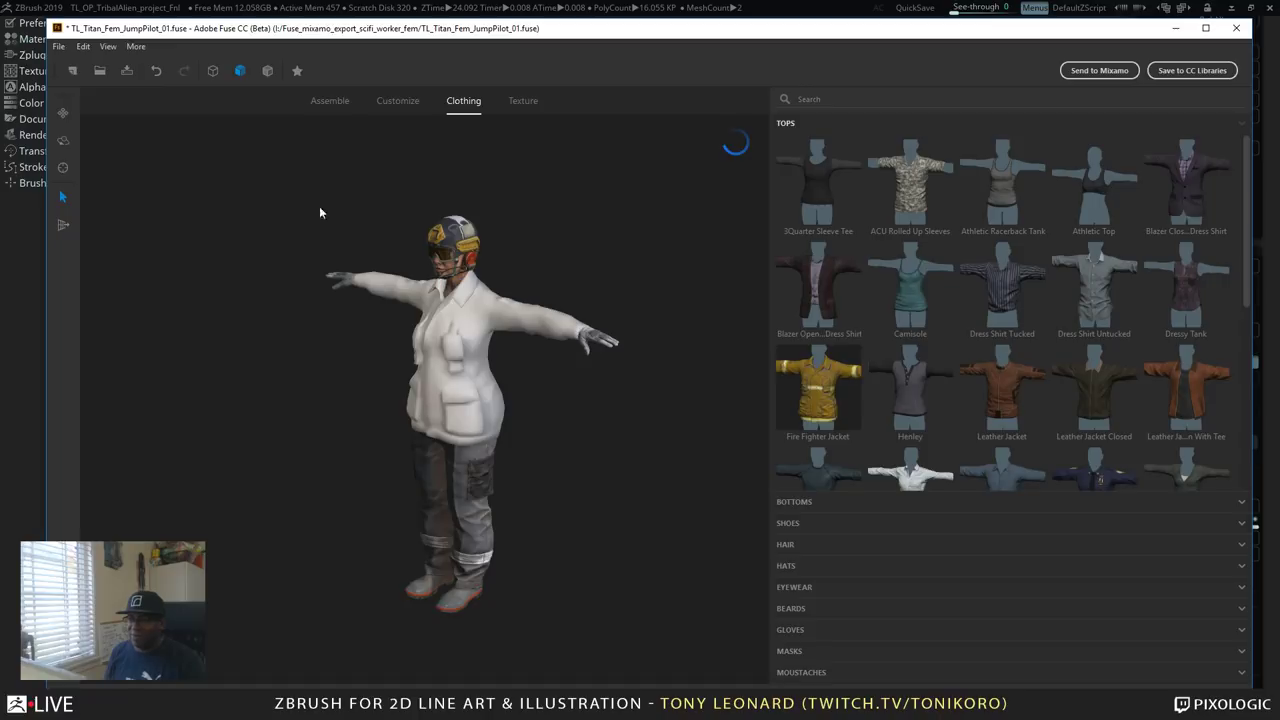
{"action": "left_click_drag", "start_coordinate": [598, 484], "coordinate": [605, 560]}
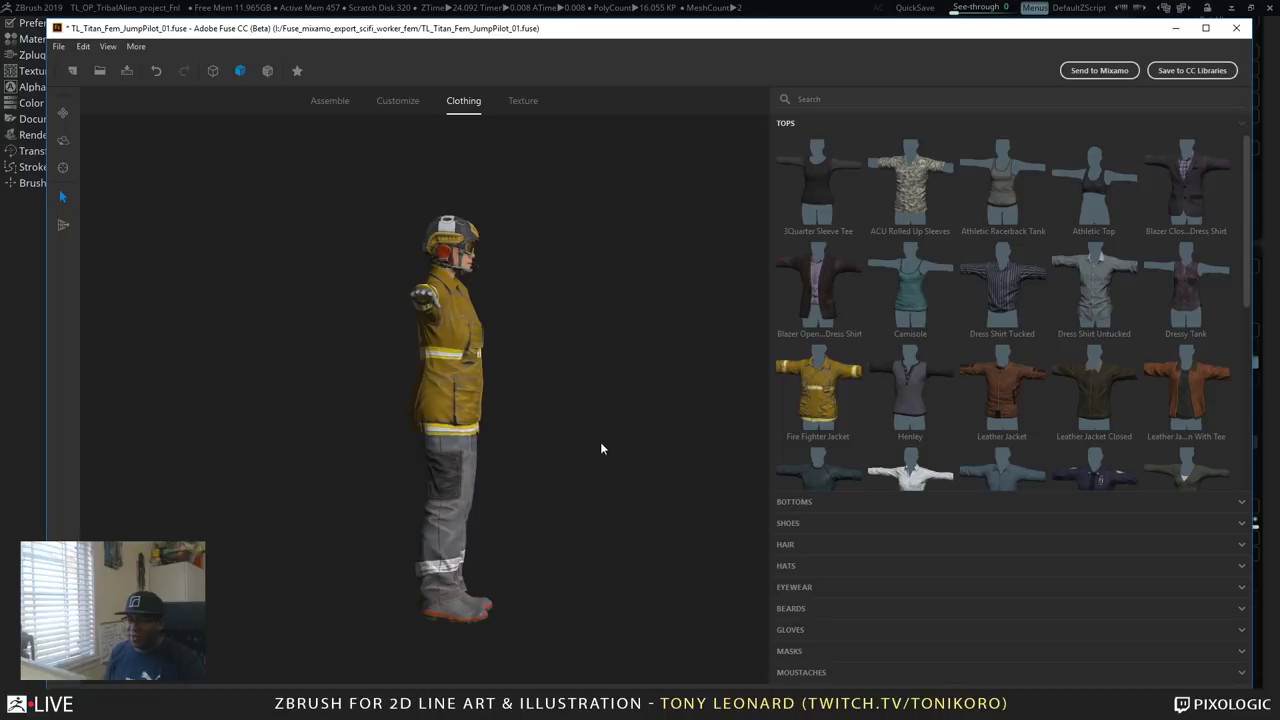
{"action": "left_click_drag", "start_coordinate": [600, 449], "coordinate": [597, 493]}
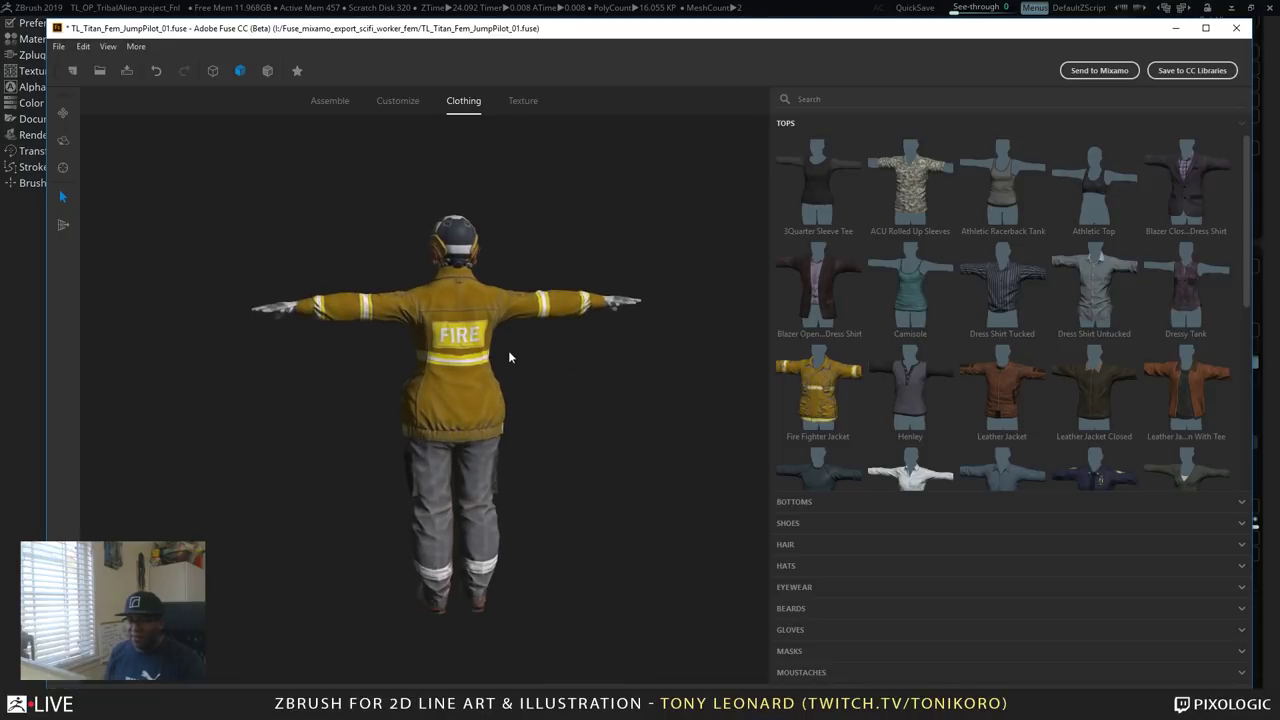
{"action": "right_click_drag", "start_coordinate": [508, 350], "coordinate": [330, 277]}
{"action": "middle_click_drag", "start_coordinate": [330, 277], "coordinate": [236, 494]}
{"action": "left_click_drag", "start_coordinate": [236, 487], "coordinate": [450, 513]}
{"action": "left_click_drag", "start_coordinate": [536, 413], "coordinate": [535, 371]}
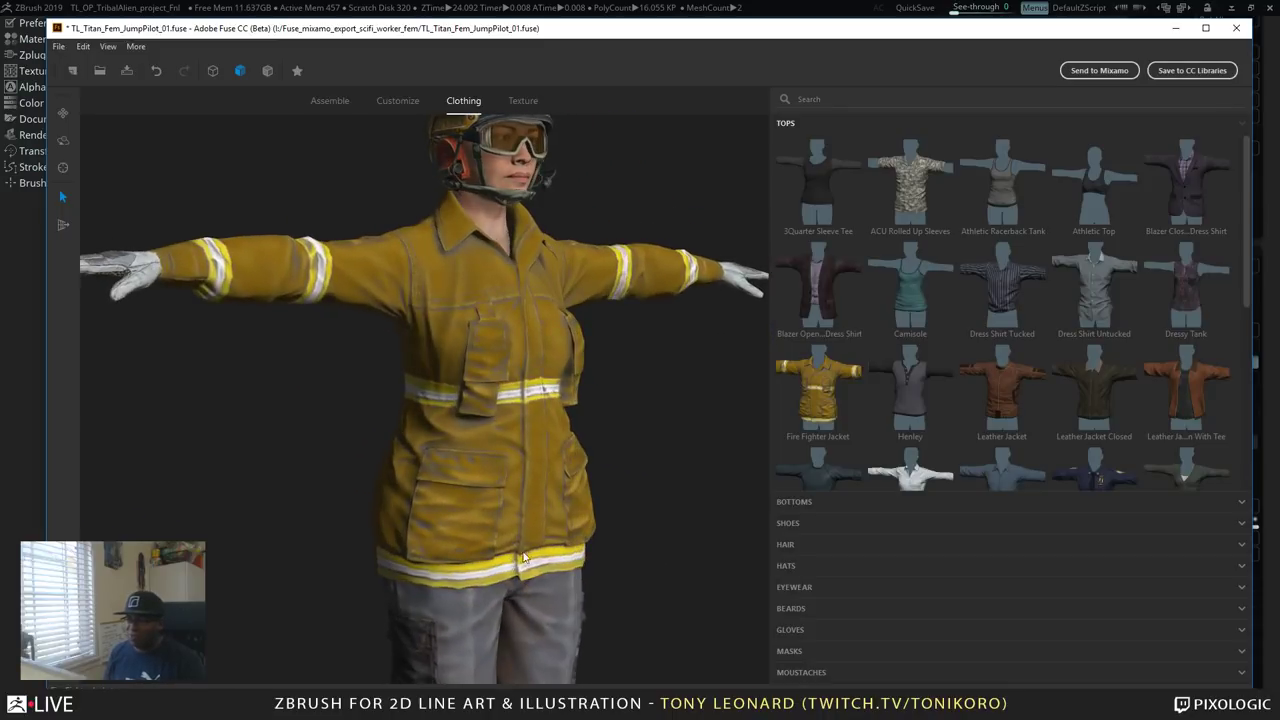
{"action": "key", "text": "ctrl+z"}
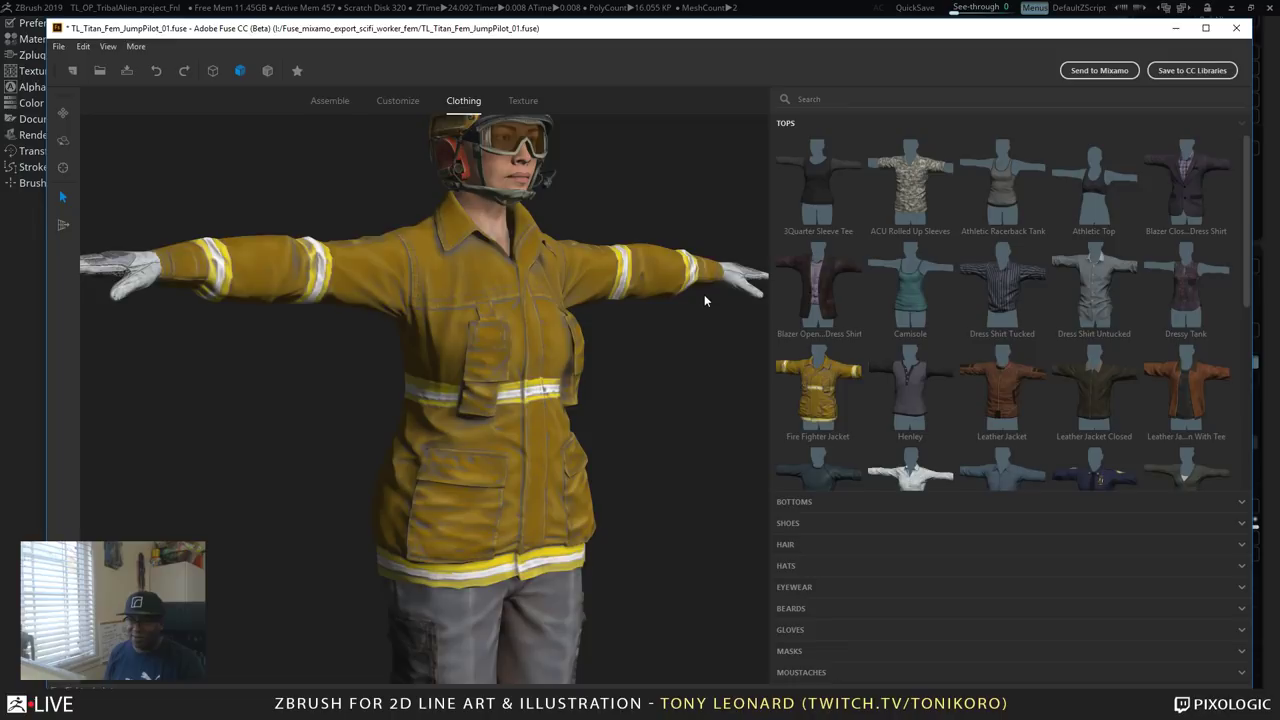
{"action": "key", "text": "ctrl+z"}
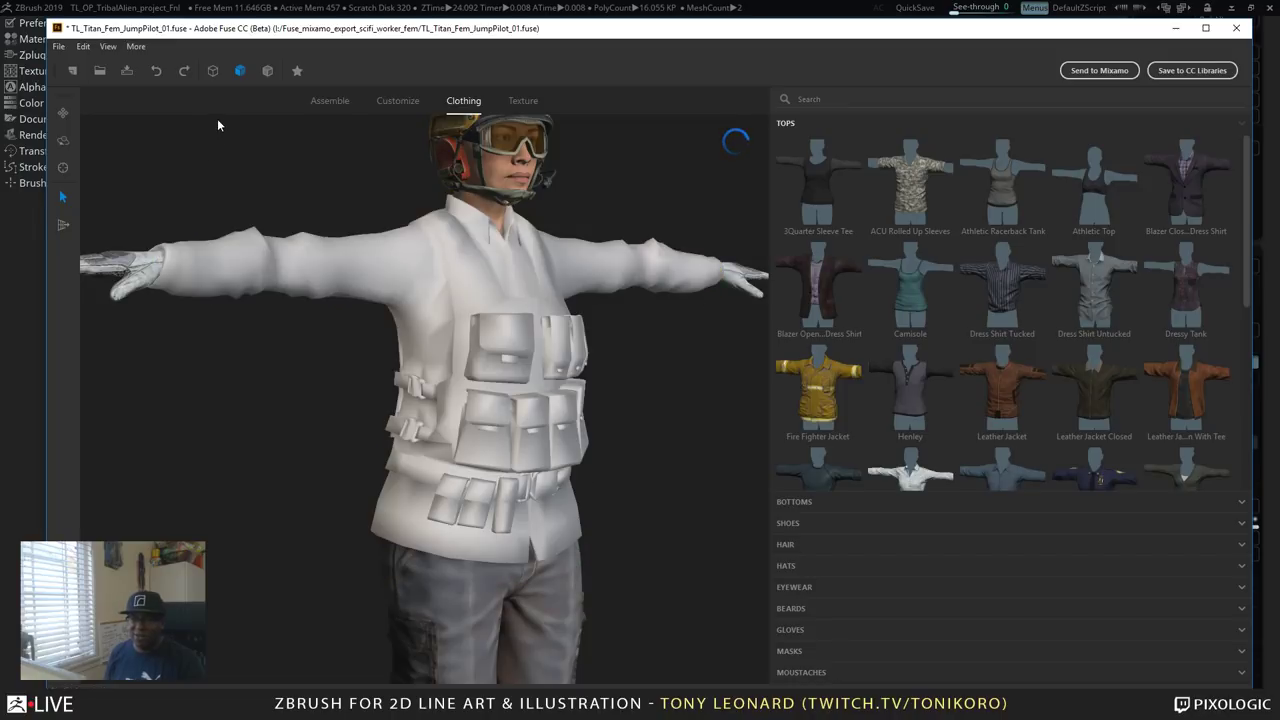
Switch to the pilot's packed normal map in Photoshop and examine the raised SWAT lettering on the vest.
{"action": "middle_click_drag", "start_coordinate": [533, 439], "coordinate": [702, 513]}
{"action": "key", "text": "alt+Tab"}
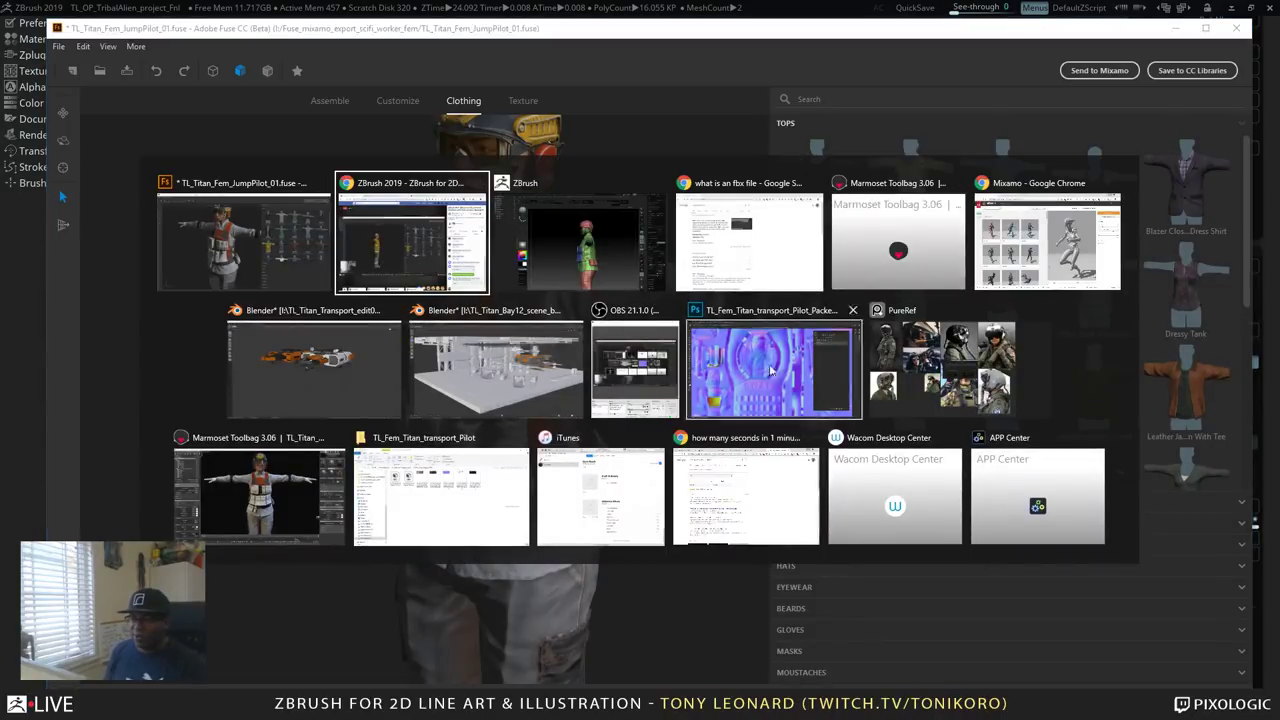
{"action": "left_click", "coordinate": [742, 391]}
{"action": "scroll", "coordinate": [286, 445], "scroll_direction": "down", "scroll_amount": 8, "text": "alt"}
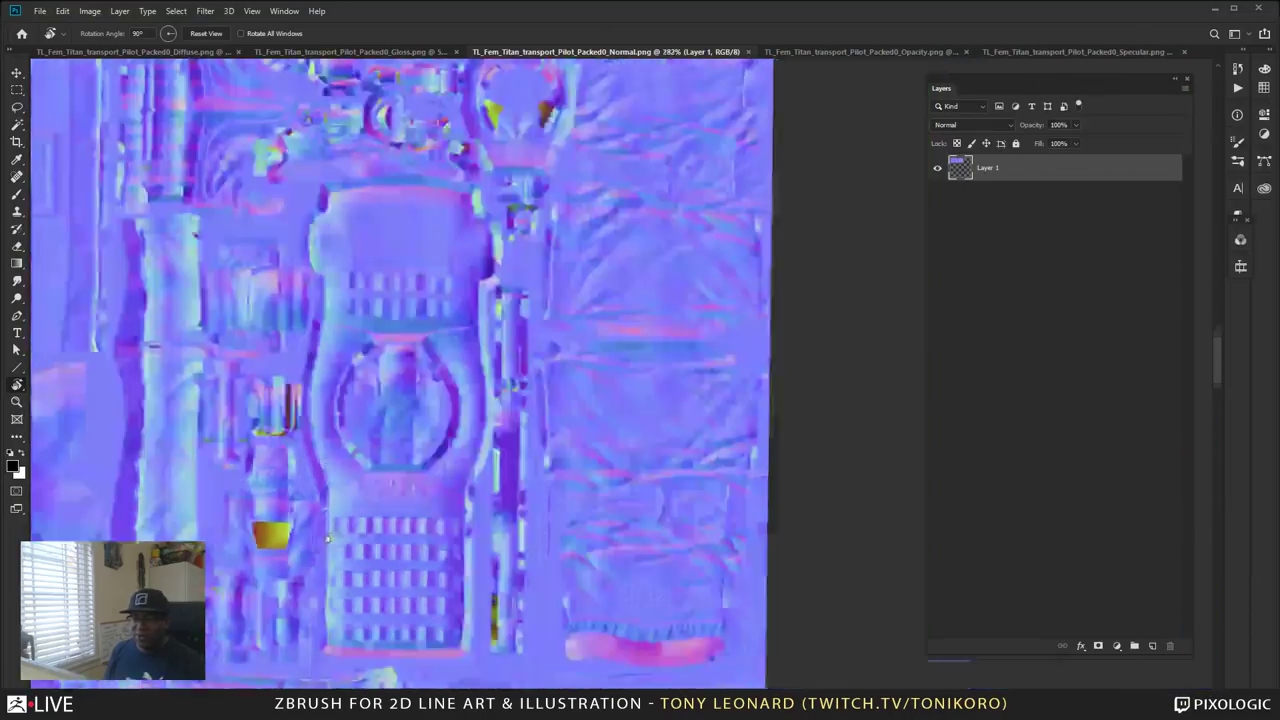
{"action": "scroll", "coordinate": [343, 573], "scroll_direction": "up", "scroll_amount": 6, "text": "alt"}
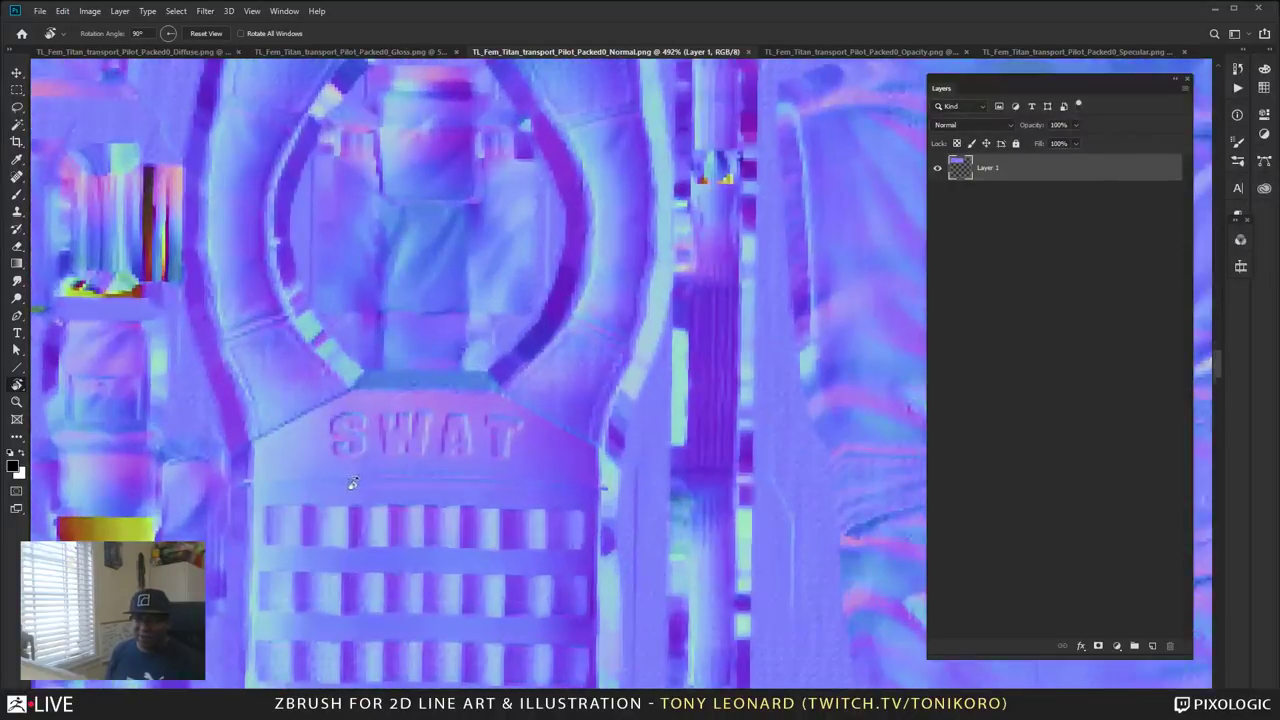
{"action": "left_click_drag", "start_coordinate": [352, 484], "coordinate": [697, 474]}
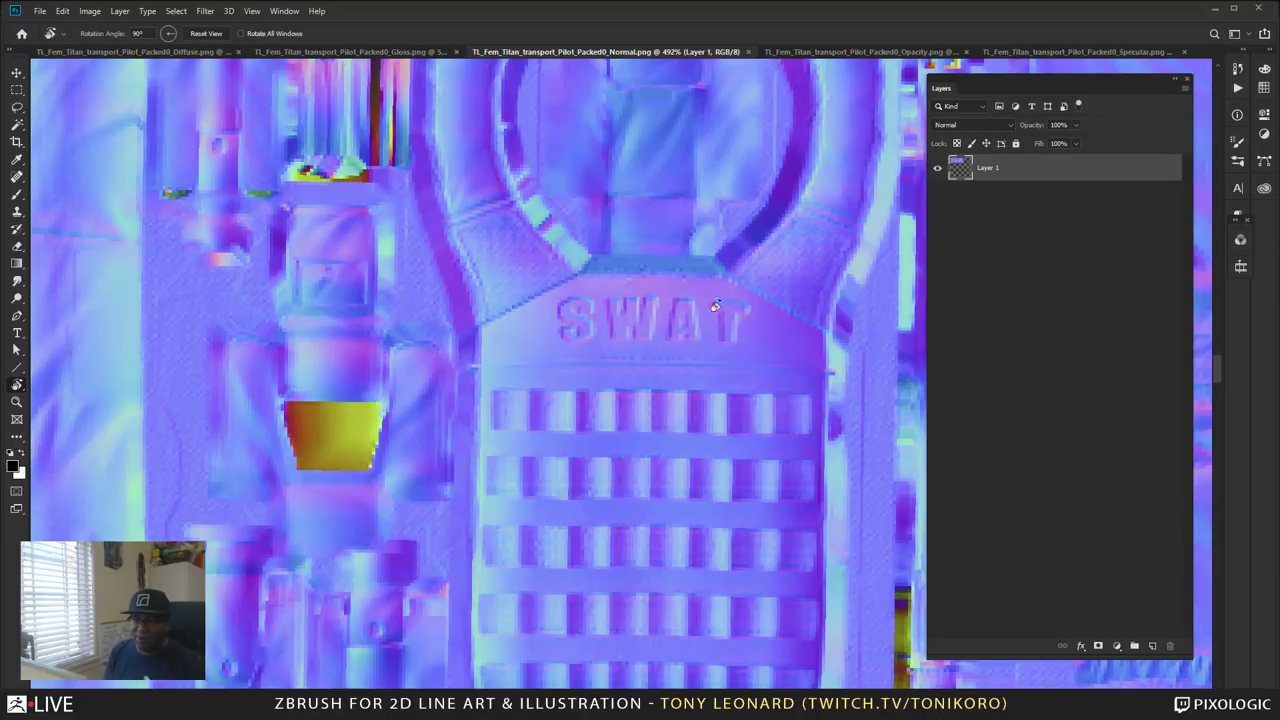
Launch Quixel SUITE 2.0 and move its floating Layer 1 panel clear of the vest area of the normal map.
{"action": "key", "text": "b"}
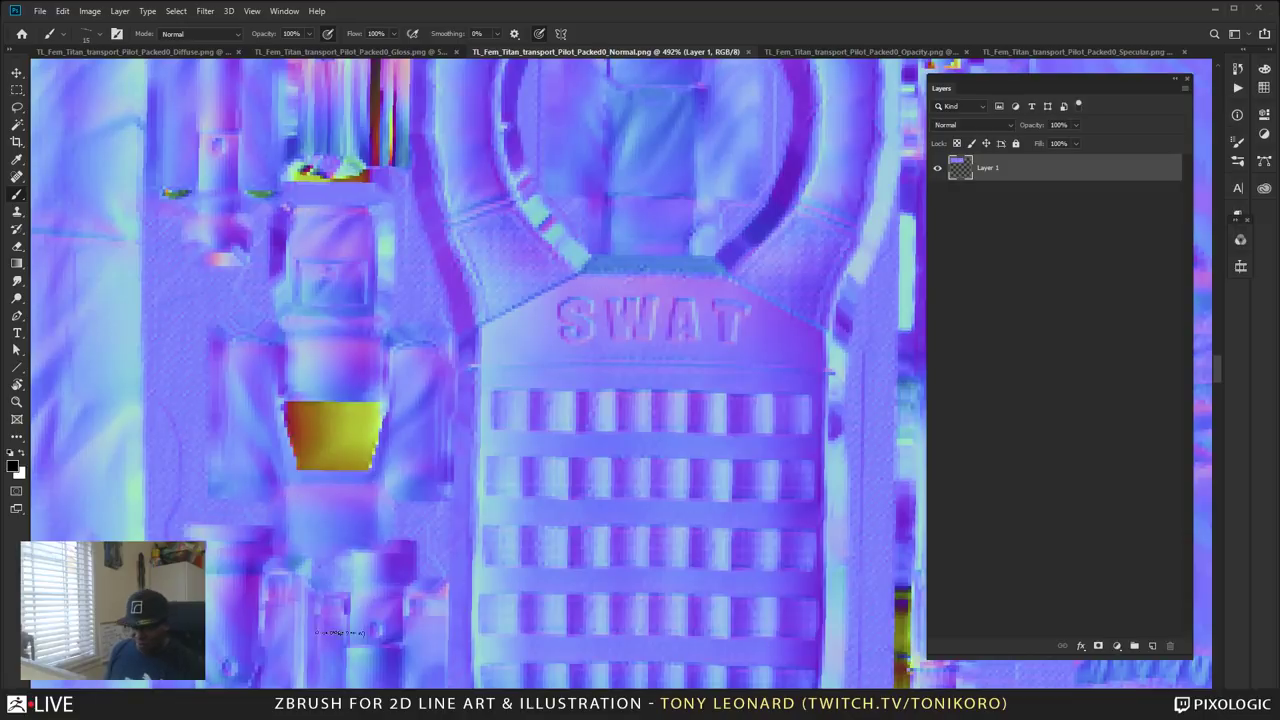
{"action": "key", "text": "super"}
{"action": "type", "text": "quix"}
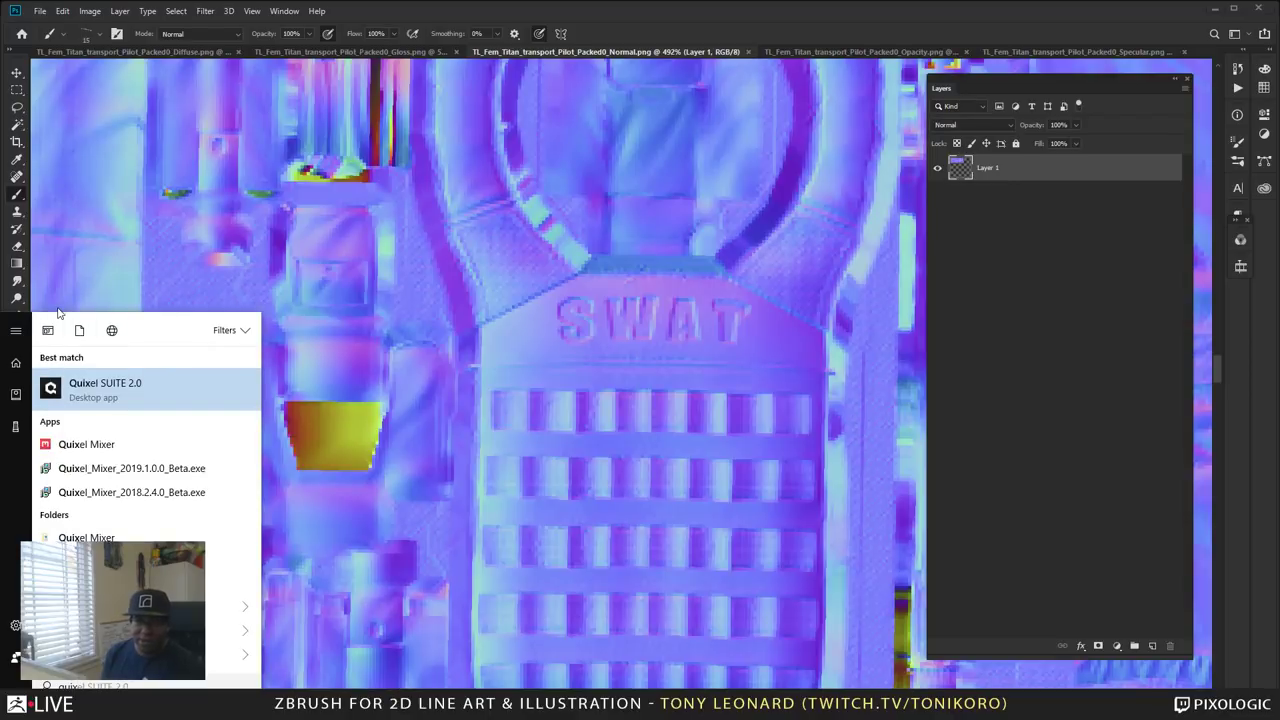
{"action": "left_click", "coordinate": [105, 389]}
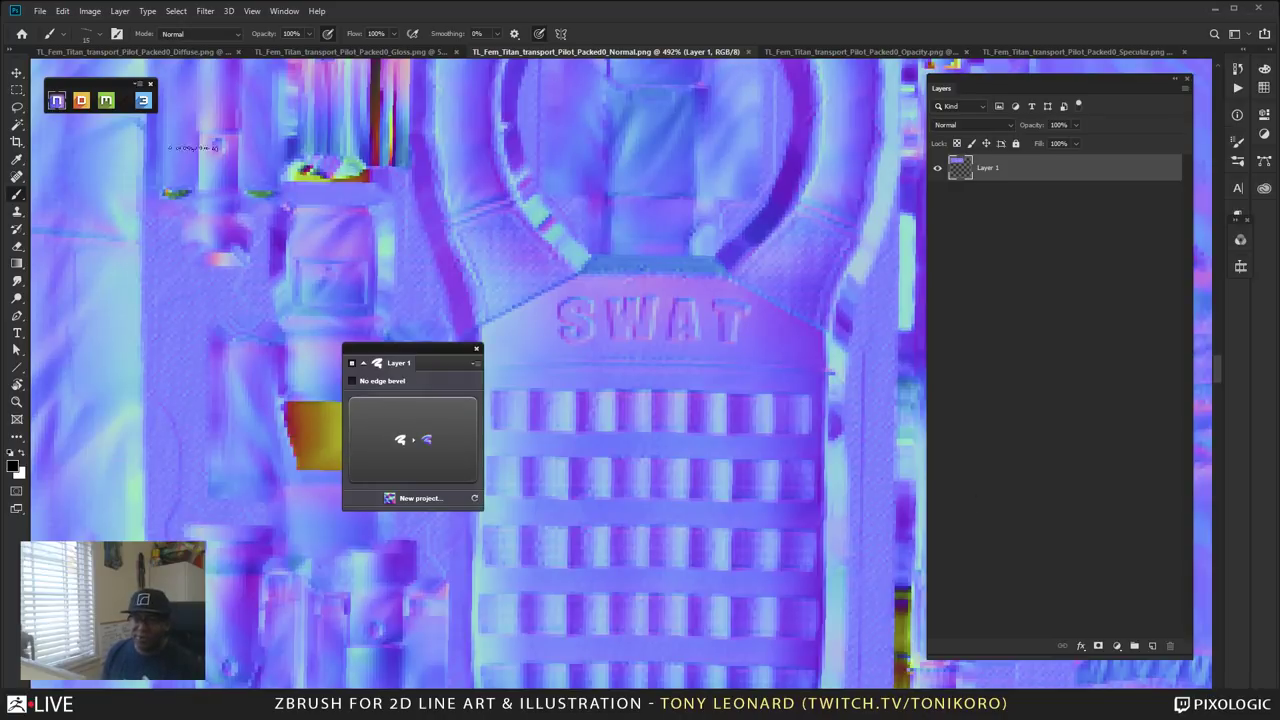
{"action": "left_click_drag", "start_coordinate": [415, 350], "coordinate": [112, 535]}
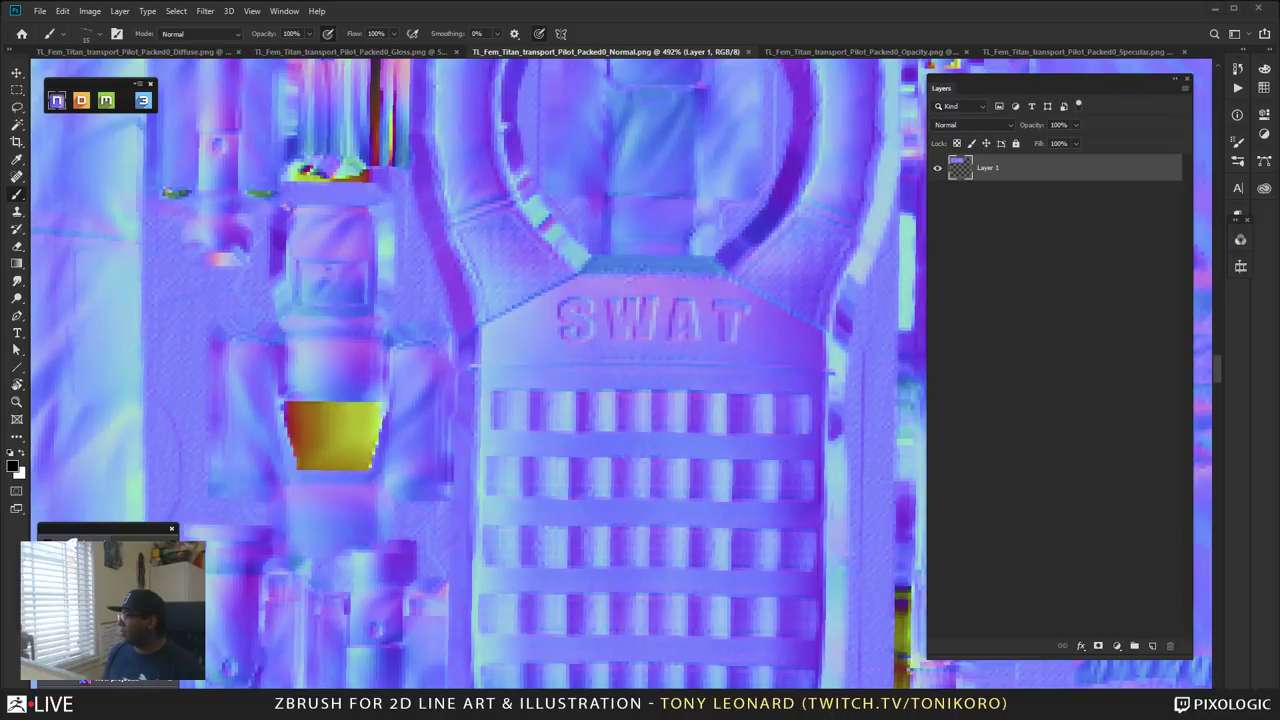
Bring up the Quixel Mixer web page, look through its painting, Megascans integration and material design sections, and return to Photoshop.
{"action": "left_click_drag", "start_coordinate": [1013, 200], "coordinate": [1025, 28]}
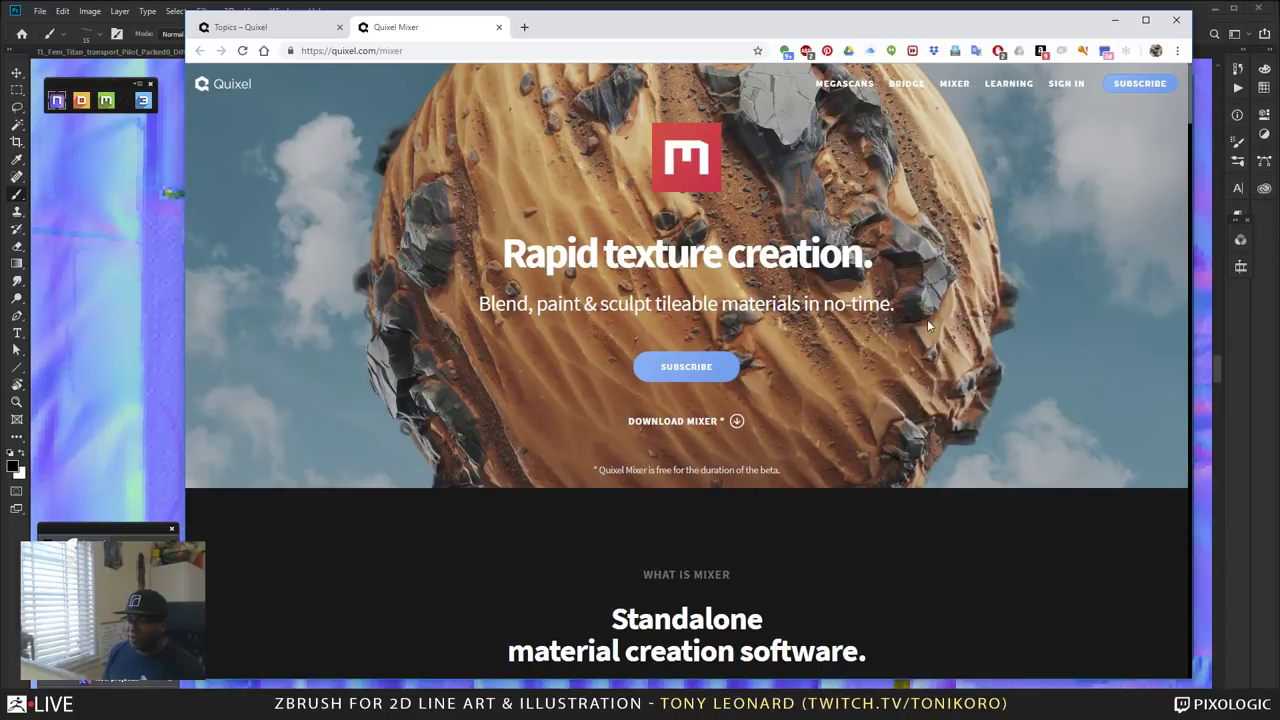
{"action": "scroll", "coordinate": [930, 505], "scroll_direction": "down", "scroll_amount": 9}
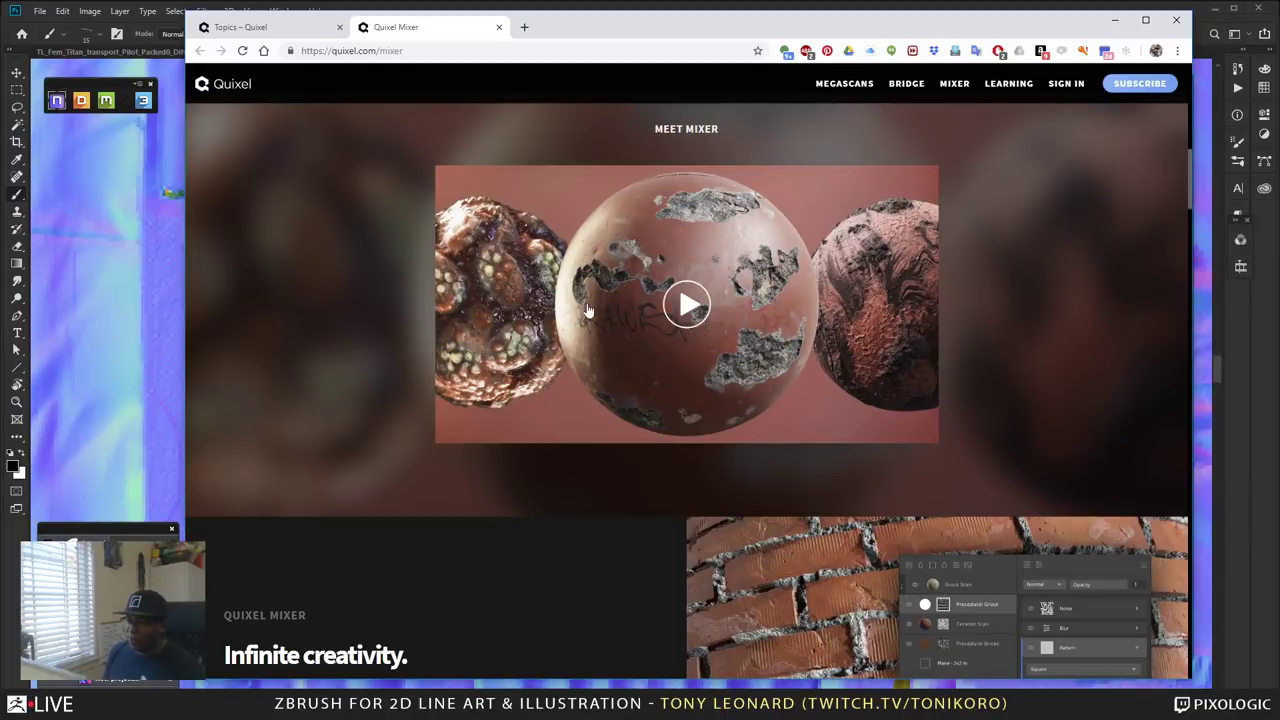
{"action": "scroll", "coordinate": [774, 434], "scroll_direction": "down", "scroll_amount": 3}
{"action": "scroll", "coordinate": [776, 435], "scroll_direction": "down", "scroll_amount": 6}
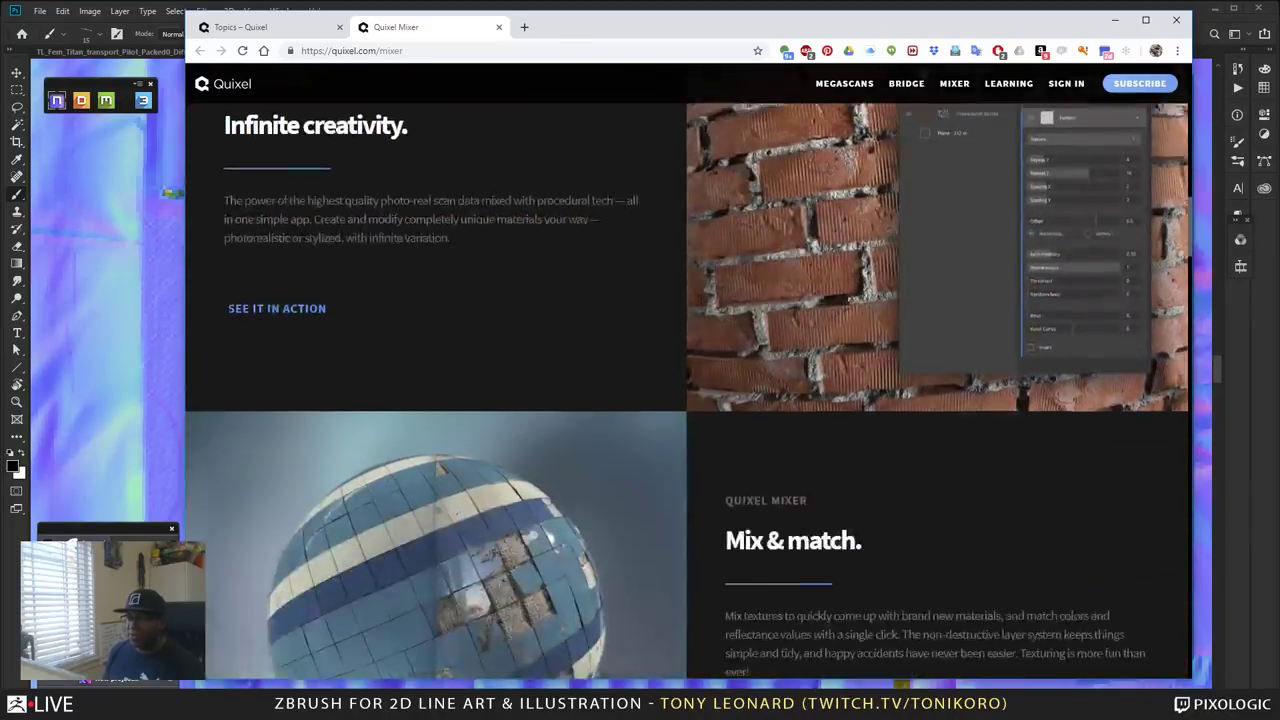
{"action": "scroll", "coordinate": [574, 364], "scroll_direction": "down", "scroll_amount": 5}
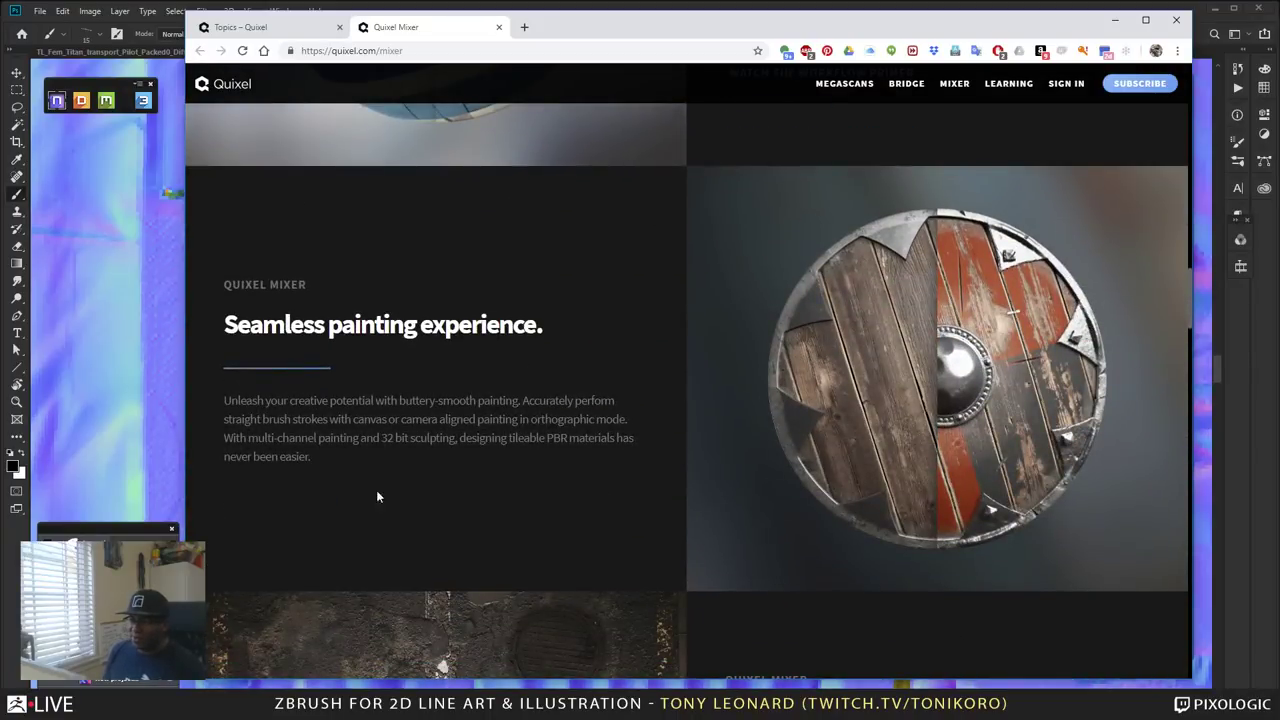
{"action": "scroll", "coordinate": [676, 622], "scroll_direction": "down", "scroll_amount": 5}
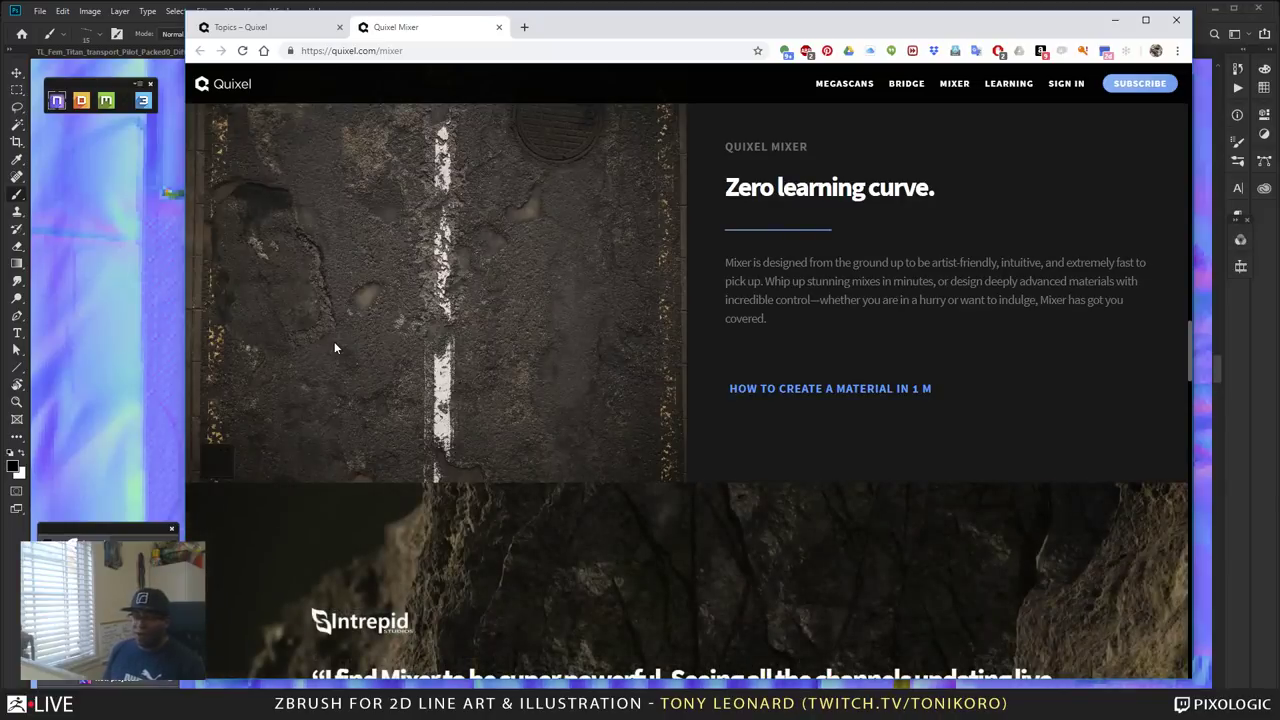
{"action": "scroll", "coordinate": [526, 366], "scroll_direction": "down", "scroll_amount": 10}
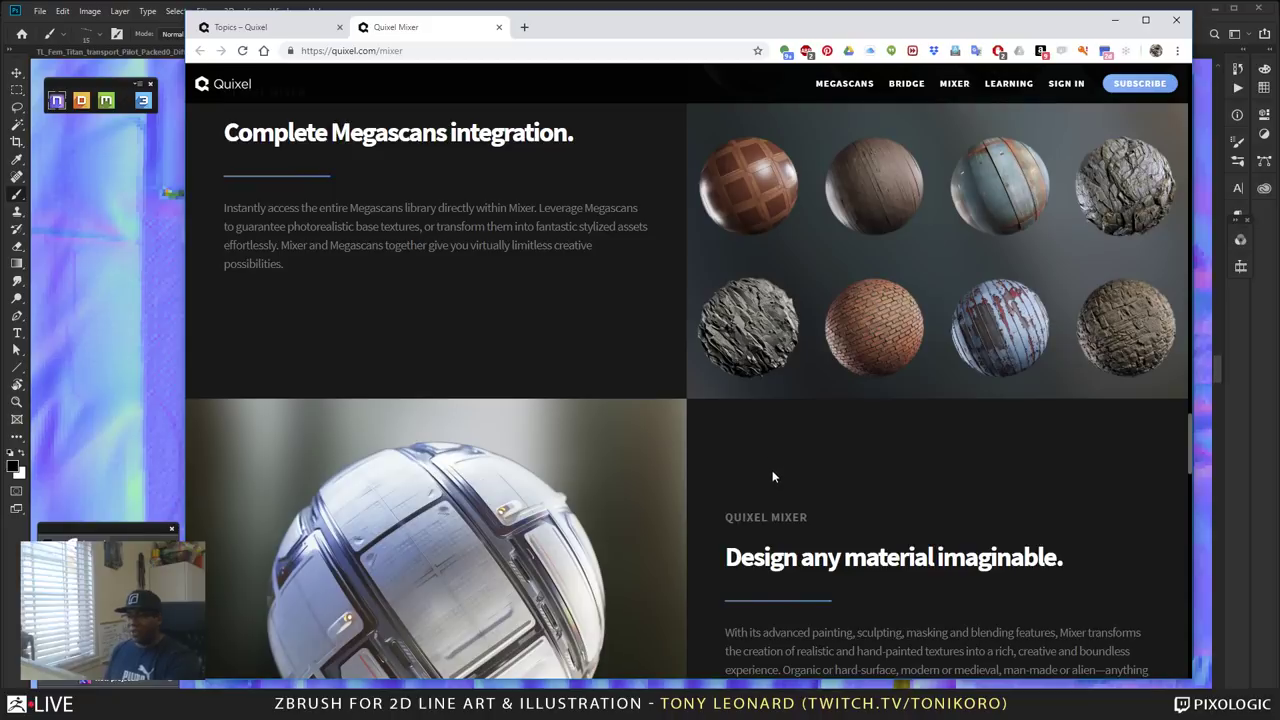
{"action": "left_click", "coordinate": [64, 360]}
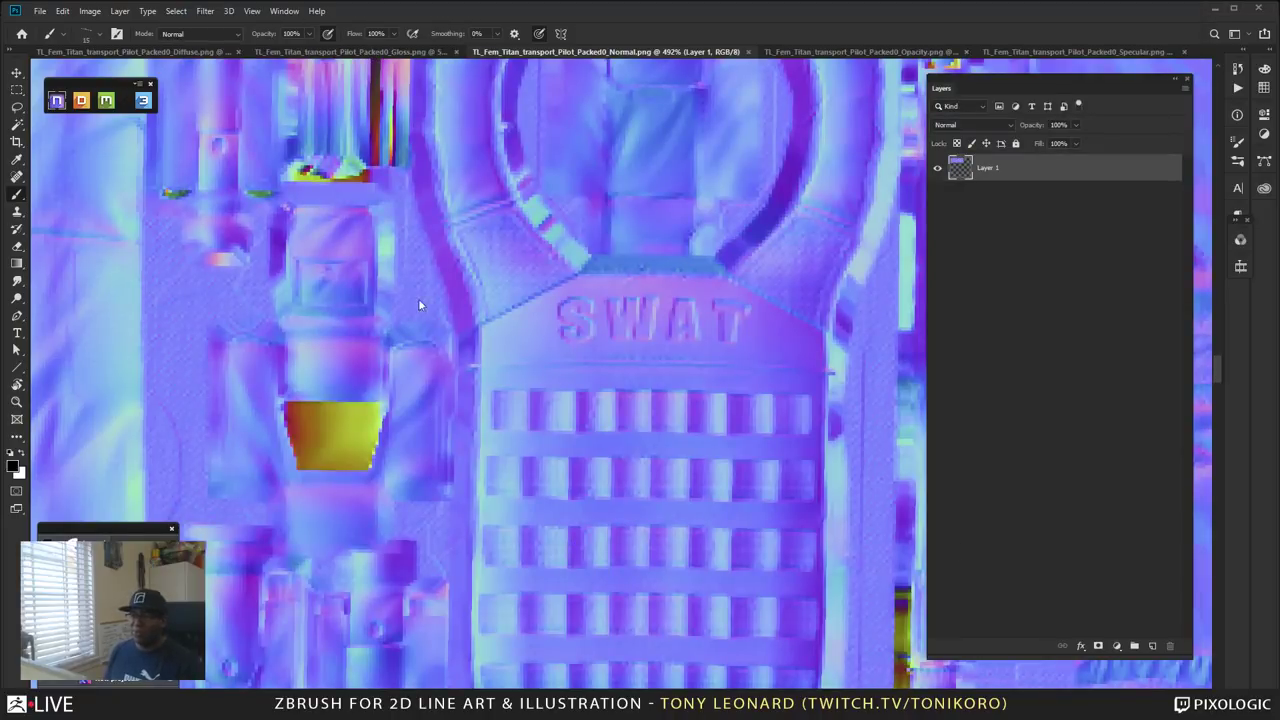
{"action": "key", "text": "alt+Tab"}
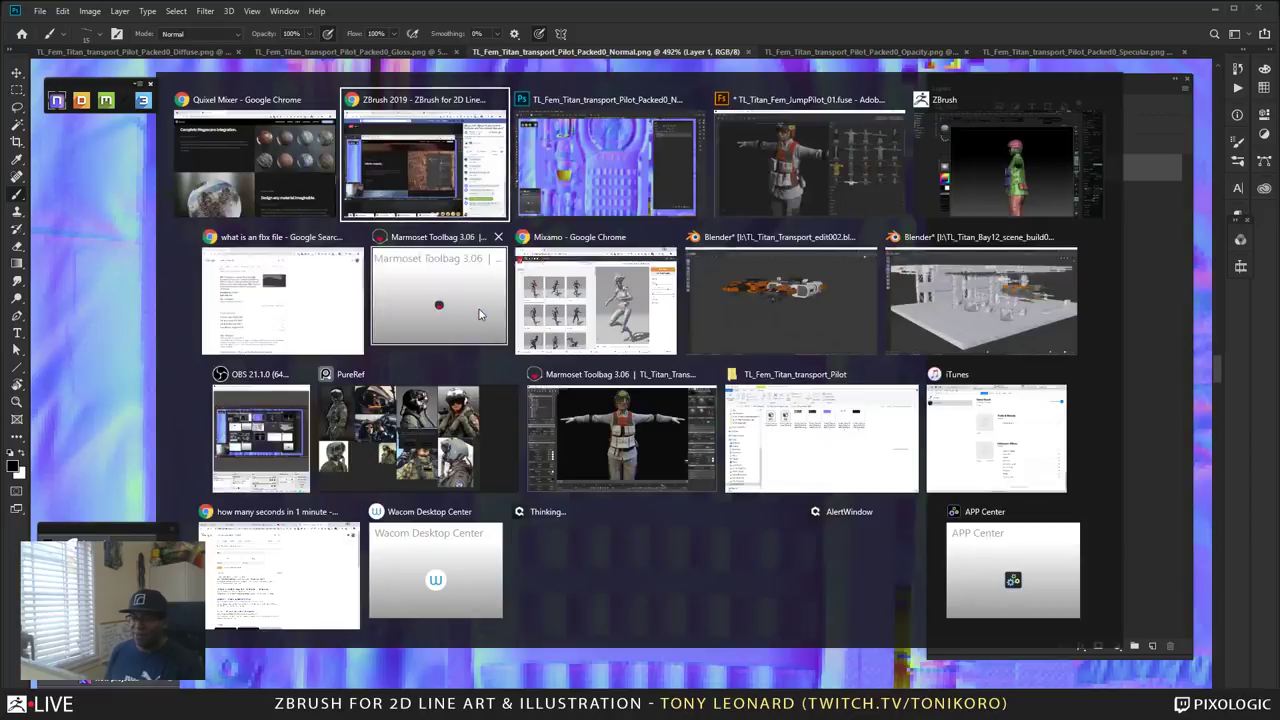
{"action": "left_click", "coordinate": [449, 180]}
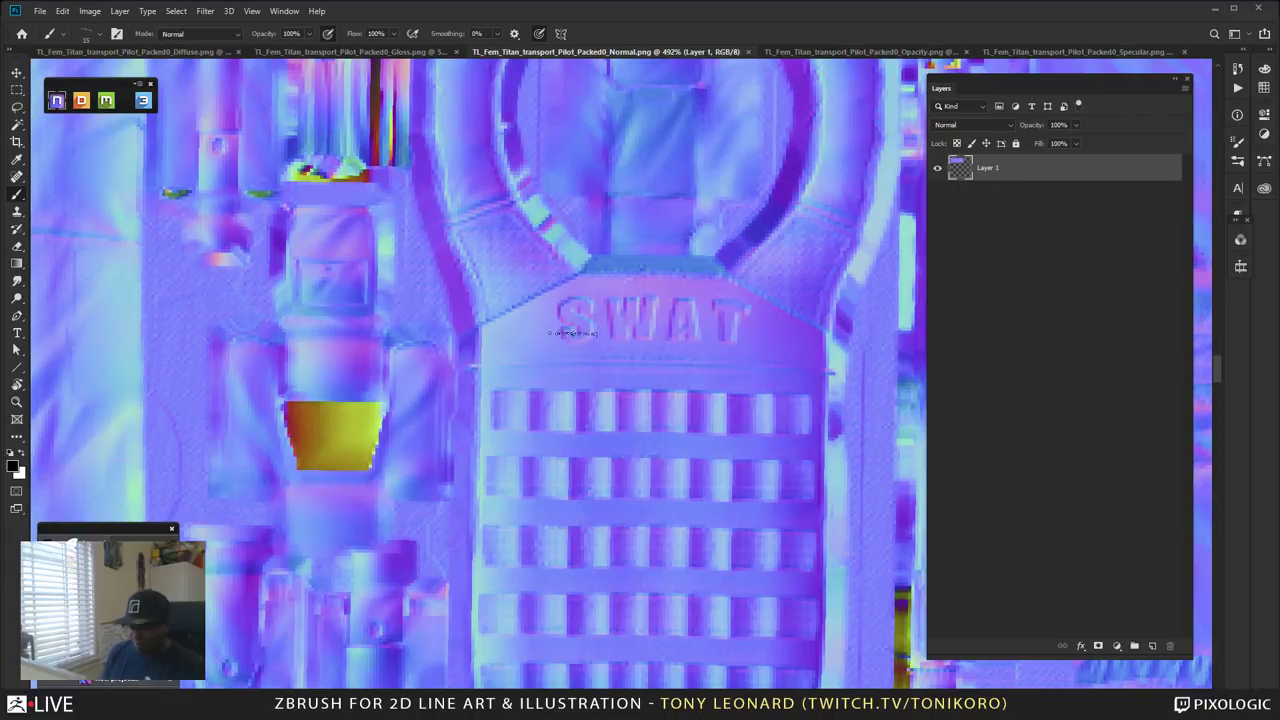
Outline the vest panel around the SWAT lettering with a straight-edged Lasso selection and straighten its lower edge.
{"action": "key", "text": "l"}
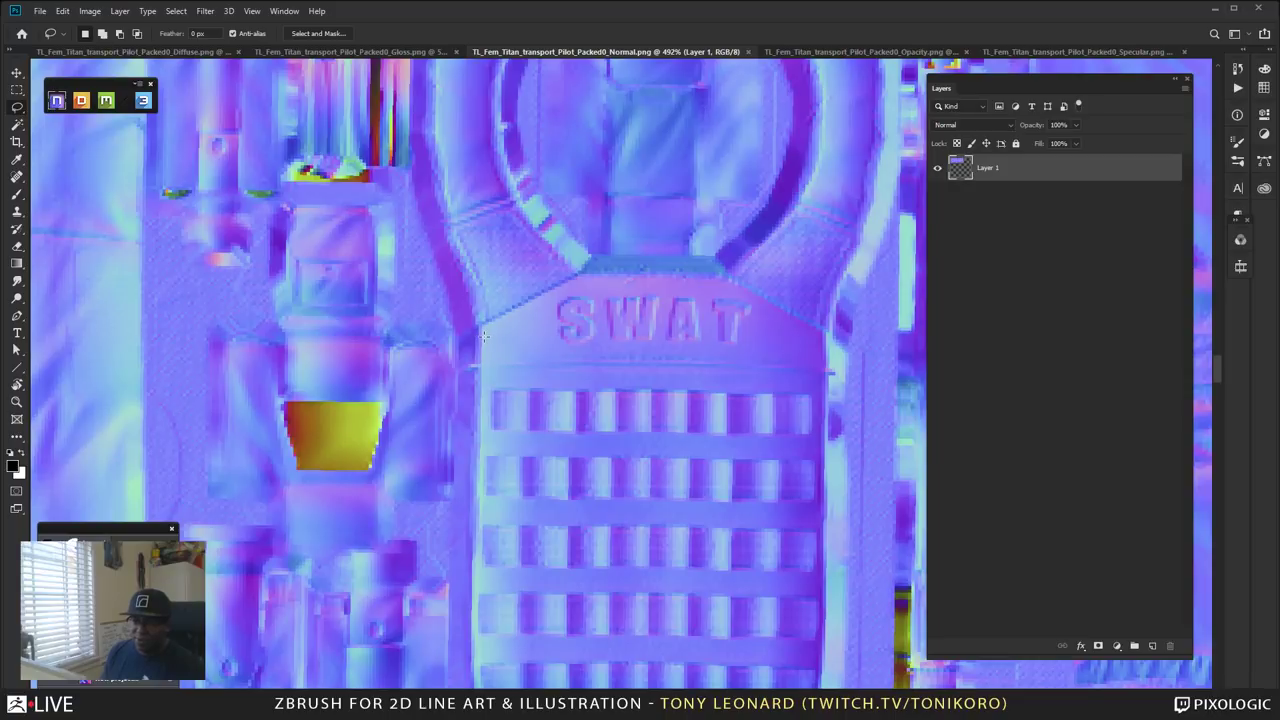
{"action": "left_click", "coordinate": [484, 328], "text": "alt"}
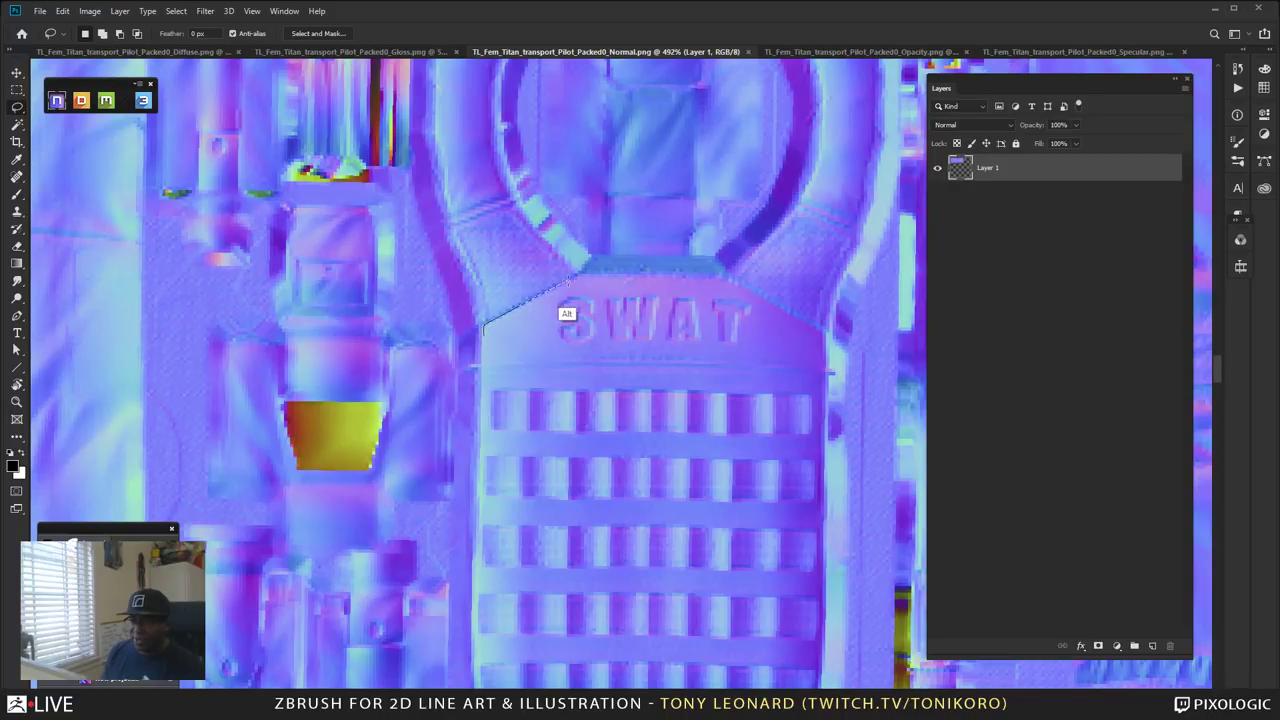
{"action": "left_click", "coordinate": [580, 272], "text": "alt"}
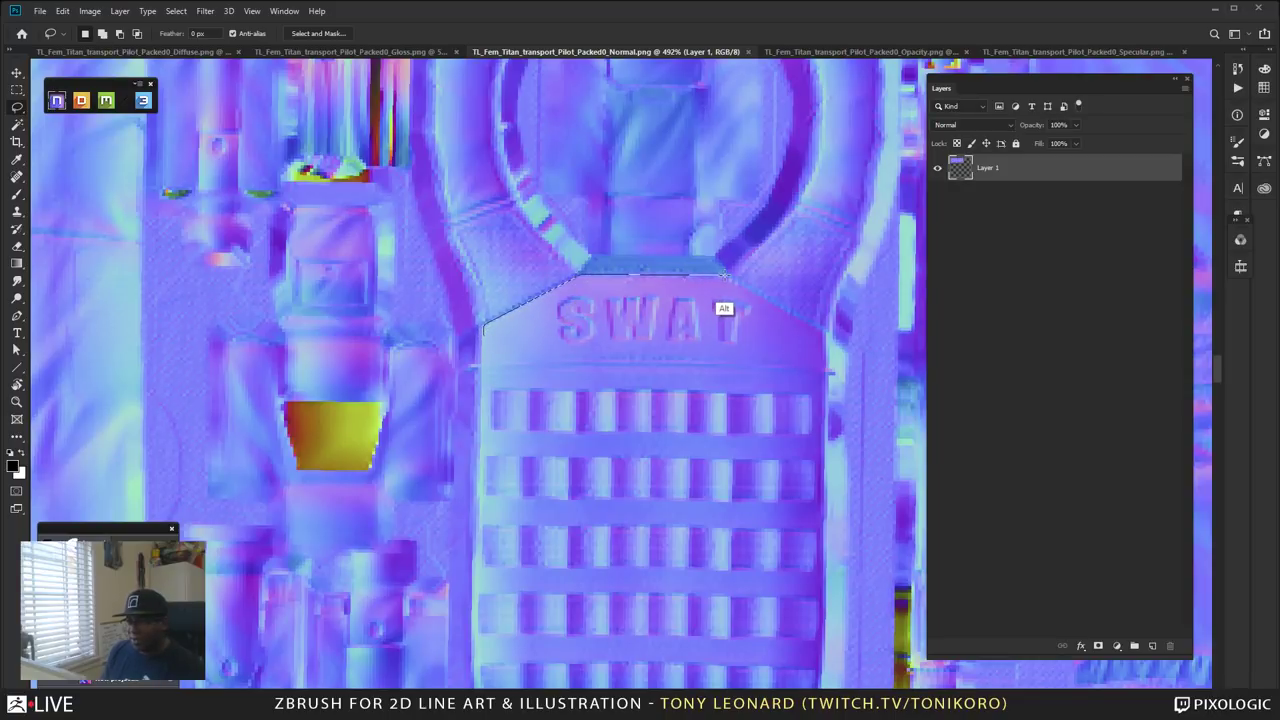
{"action": "left_click", "coordinate": [720, 271], "text": "alt"}
{"action": "left_click", "coordinate": [824, 332], "text": "alt"}
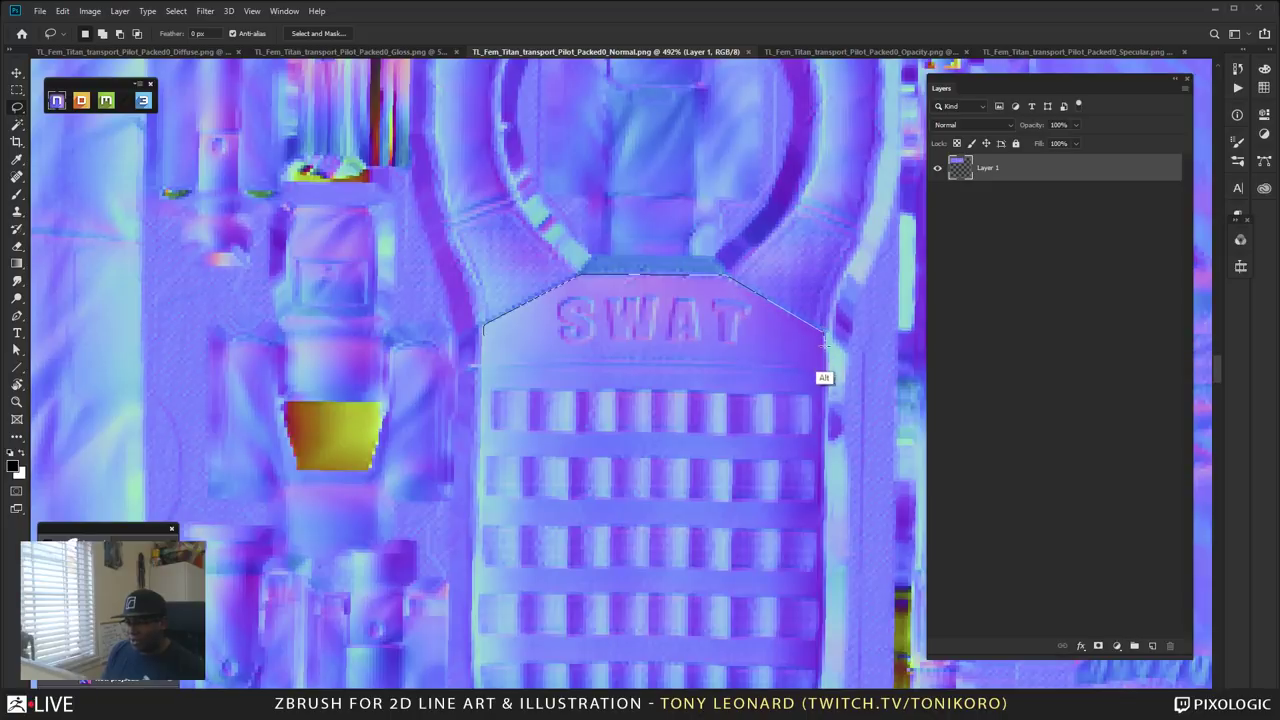
{"action": "left_click", "coordinate": [825, 364], "text": "alt"}
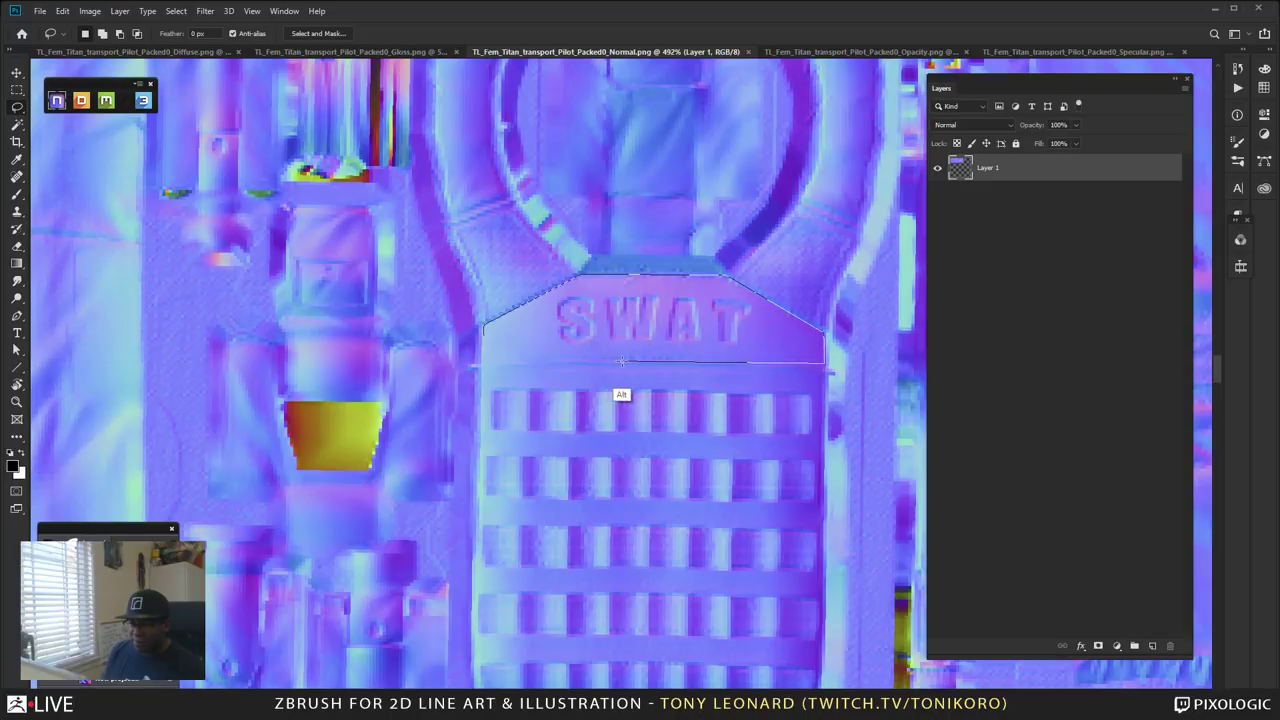
{"action": "left_click", "coordinate": [482, 361], "text": "alt"}
{"action": "left_click", "coordinate": [484, 326], "text": "alt"}
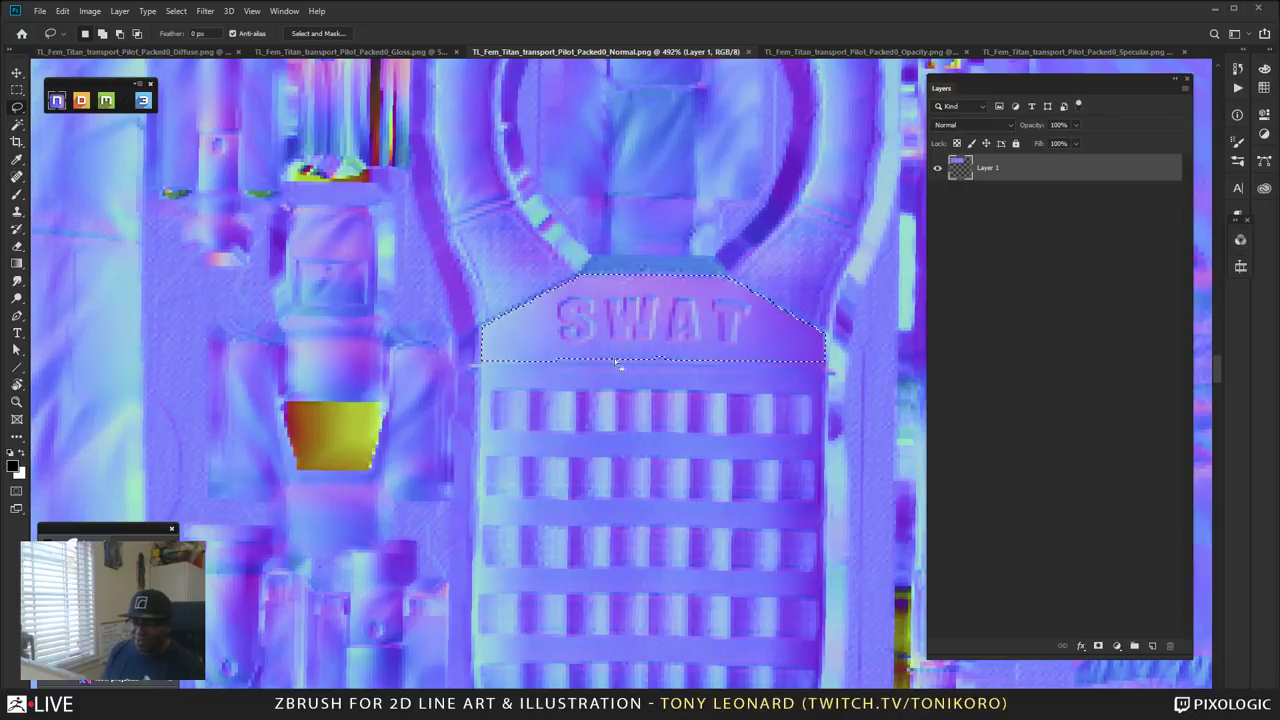
{"action": "left_click_drag", "start_coordinate": [527, 351], "coordinate": [827, 368], "text": "alt"}
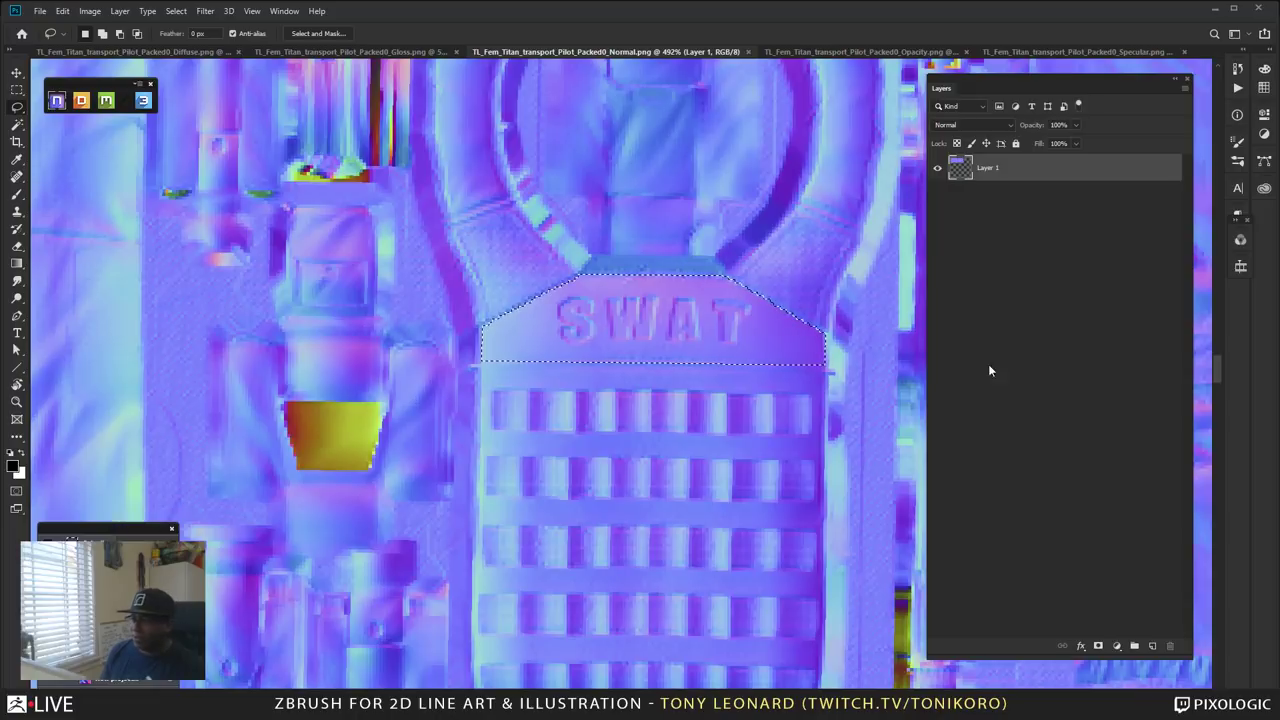
Fill the selected SWAT panel shape with white on a new layer and convert it to a beveled normal with nDo.
{"action": "left_click", "coordinate": [1152, 645]}
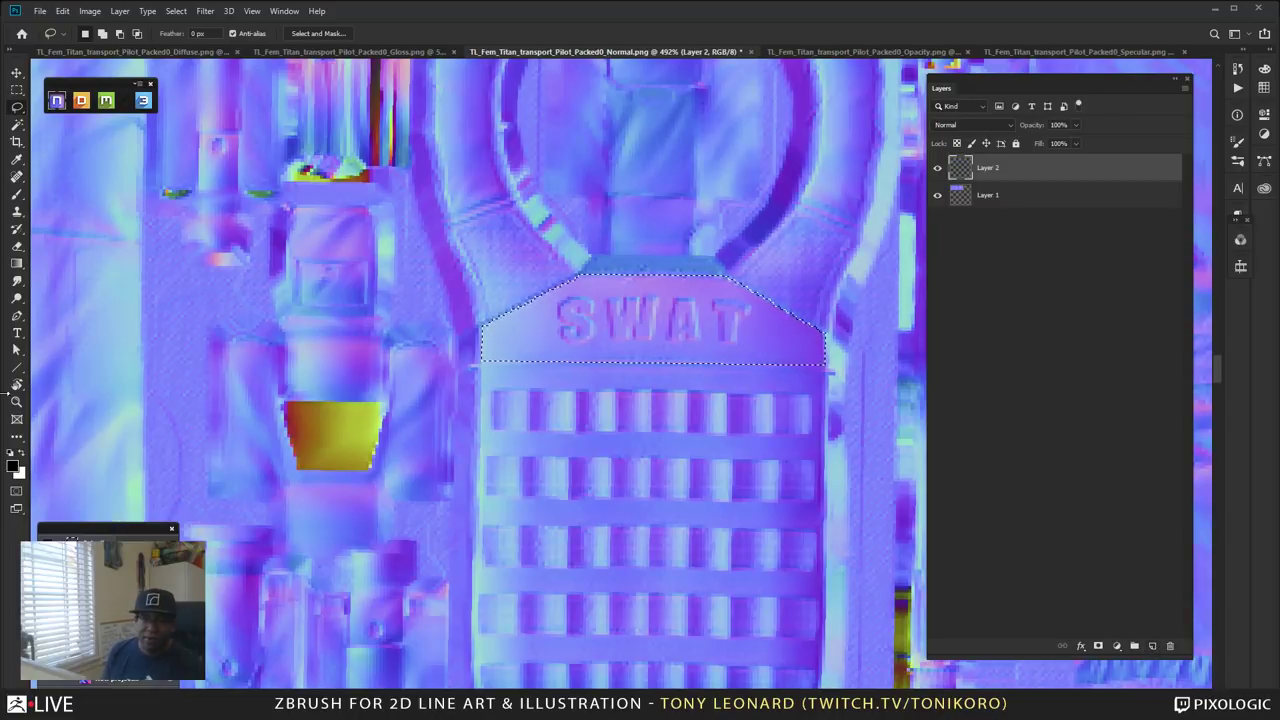
{"action": "key", "text": "ctrl+d"}
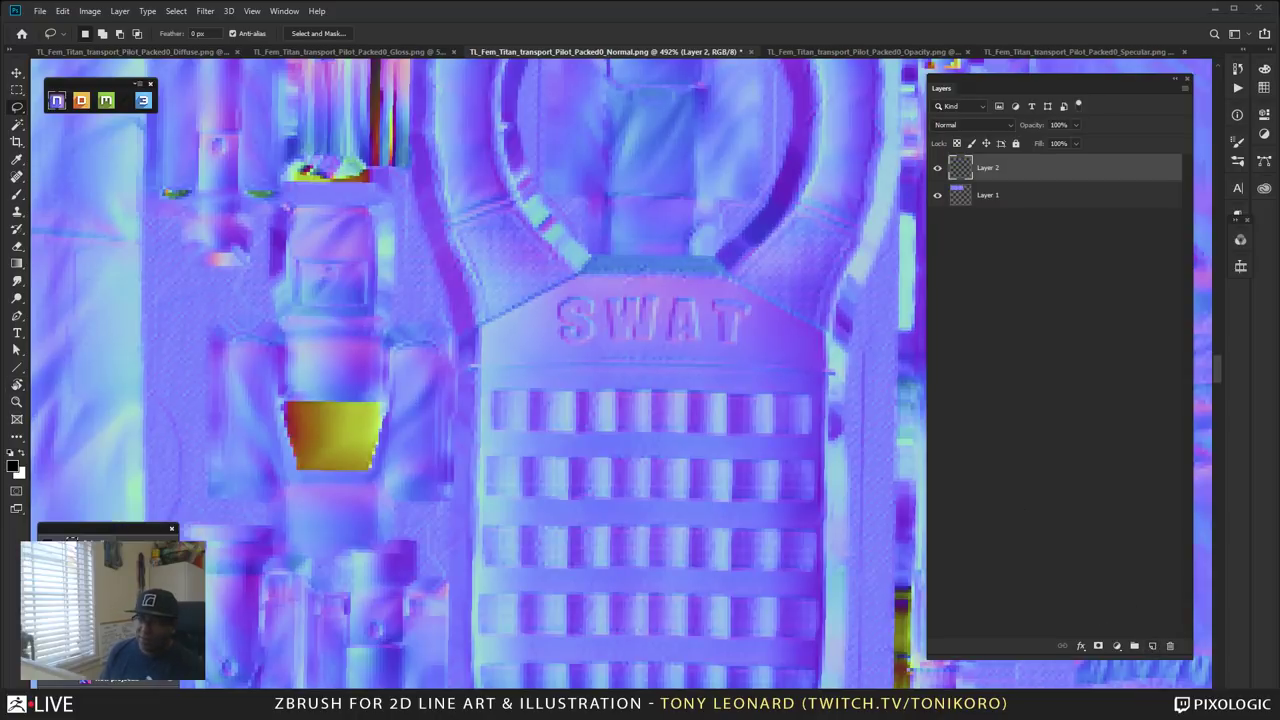
{"action": "key", "text": "ctrl+shift+d"}
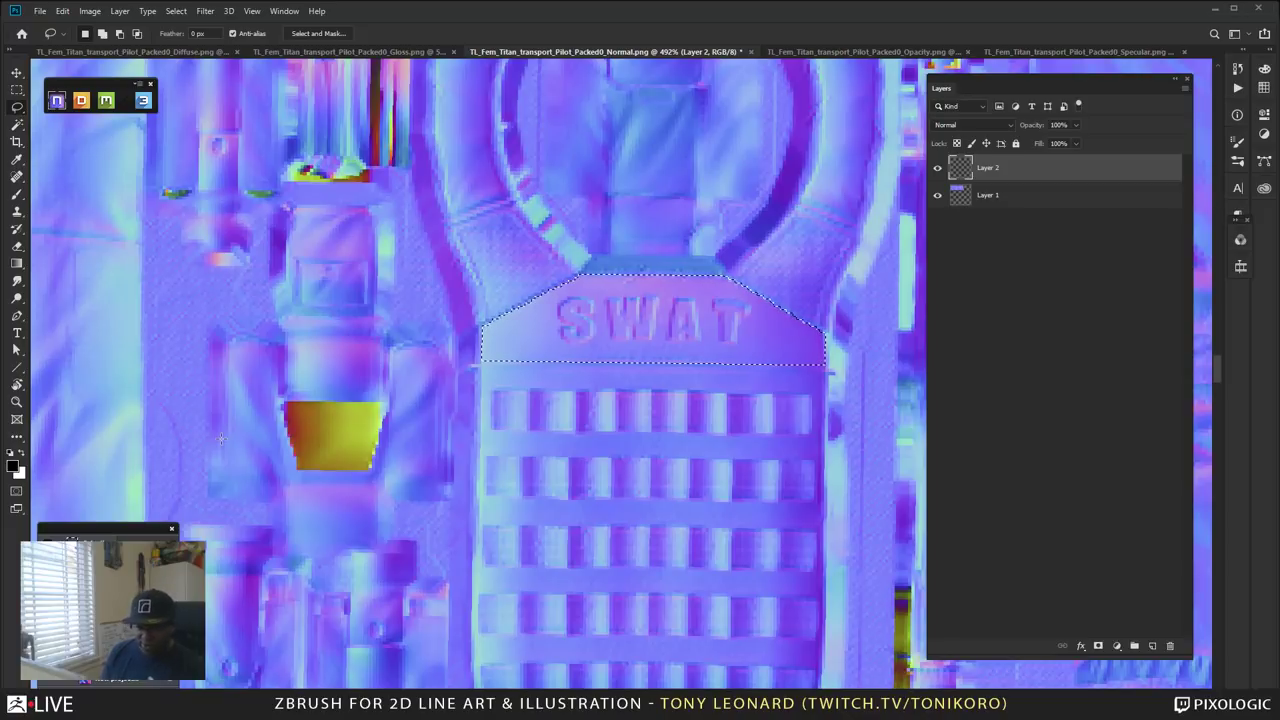
{"action": "left_click", "coordinate": [21, 453]}
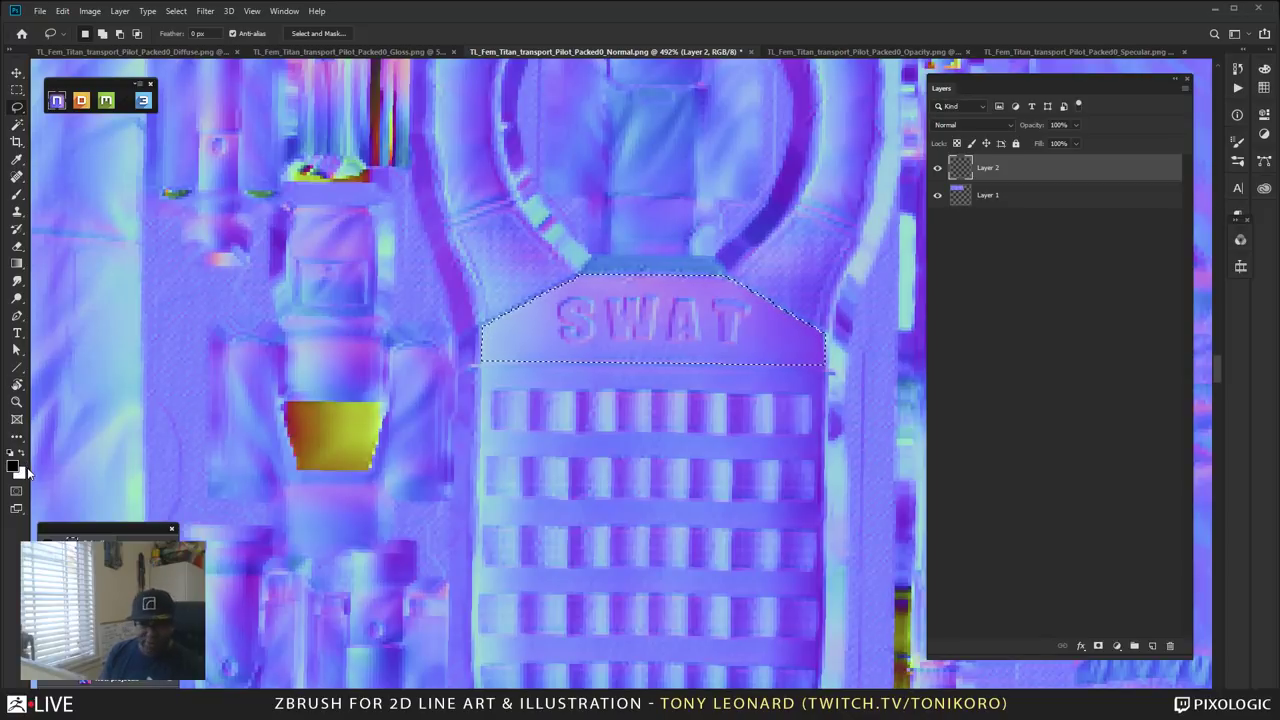
{"action": "left_click", "coordinate": [11, 455]}
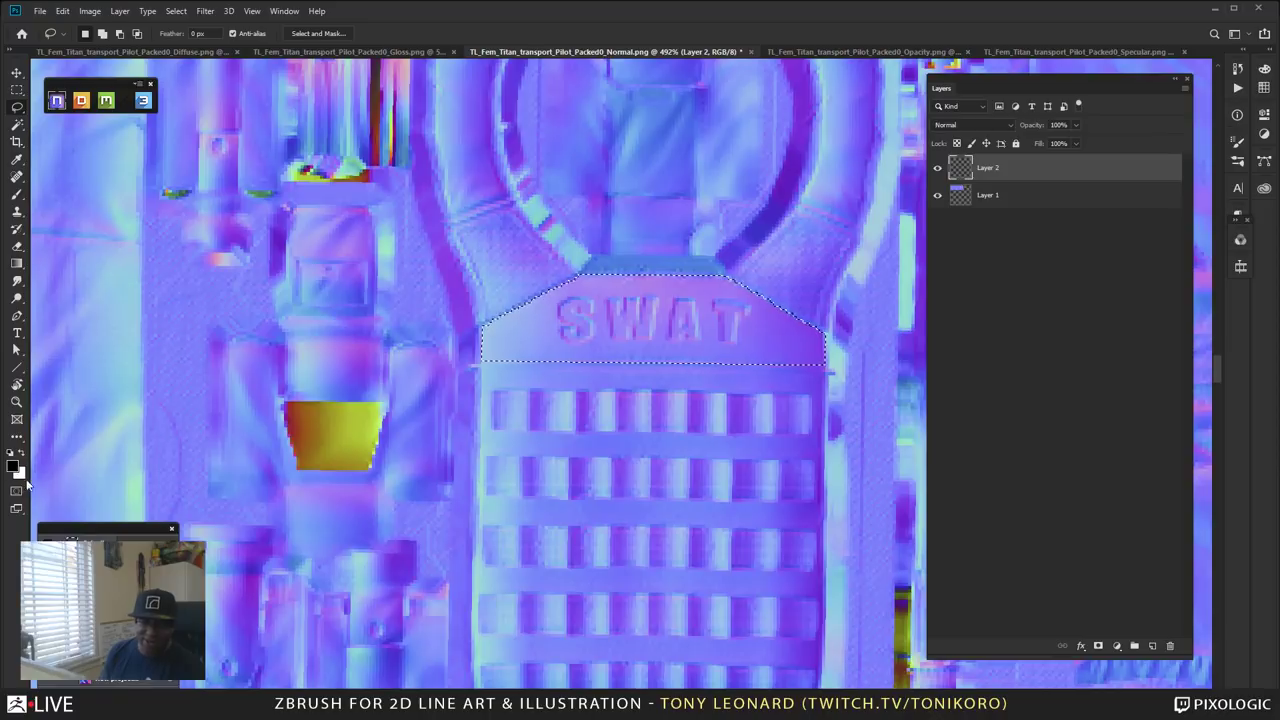
{"action": "key", "text": "x"}
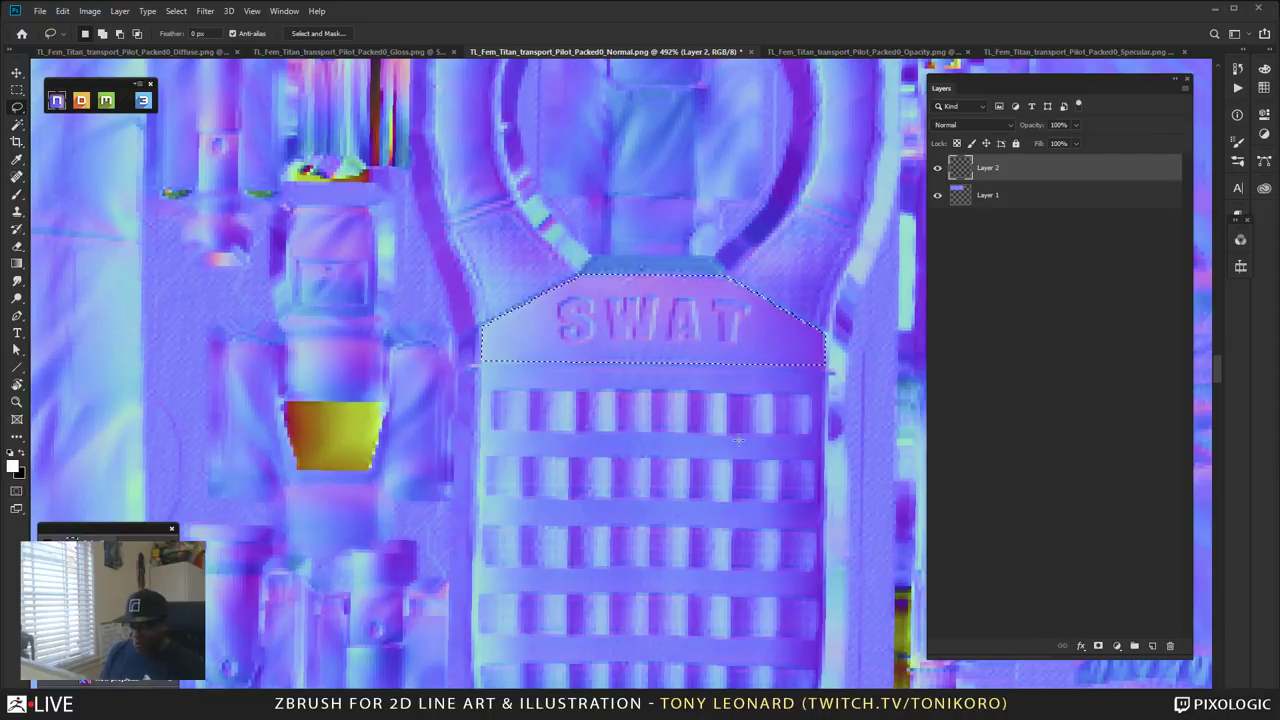
{"action": "key", "text": "alt+BackSpace"}
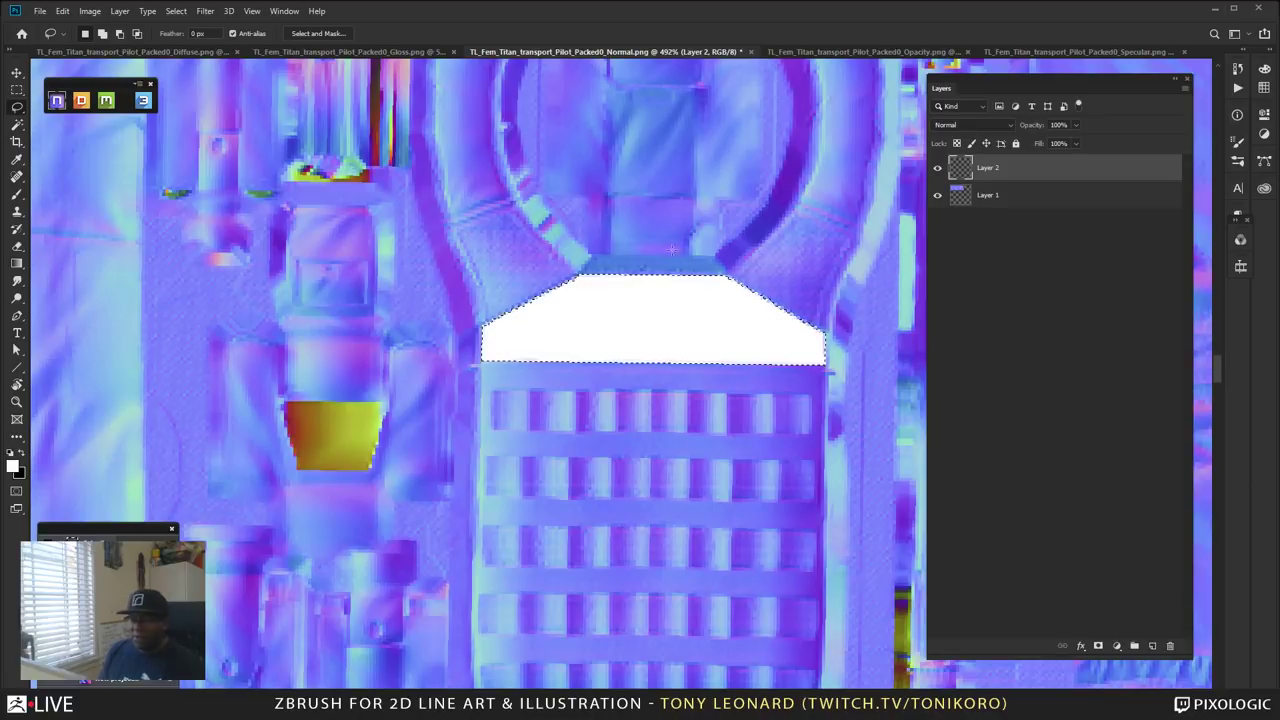
{"action": "key", "text": "ctrl+d"}
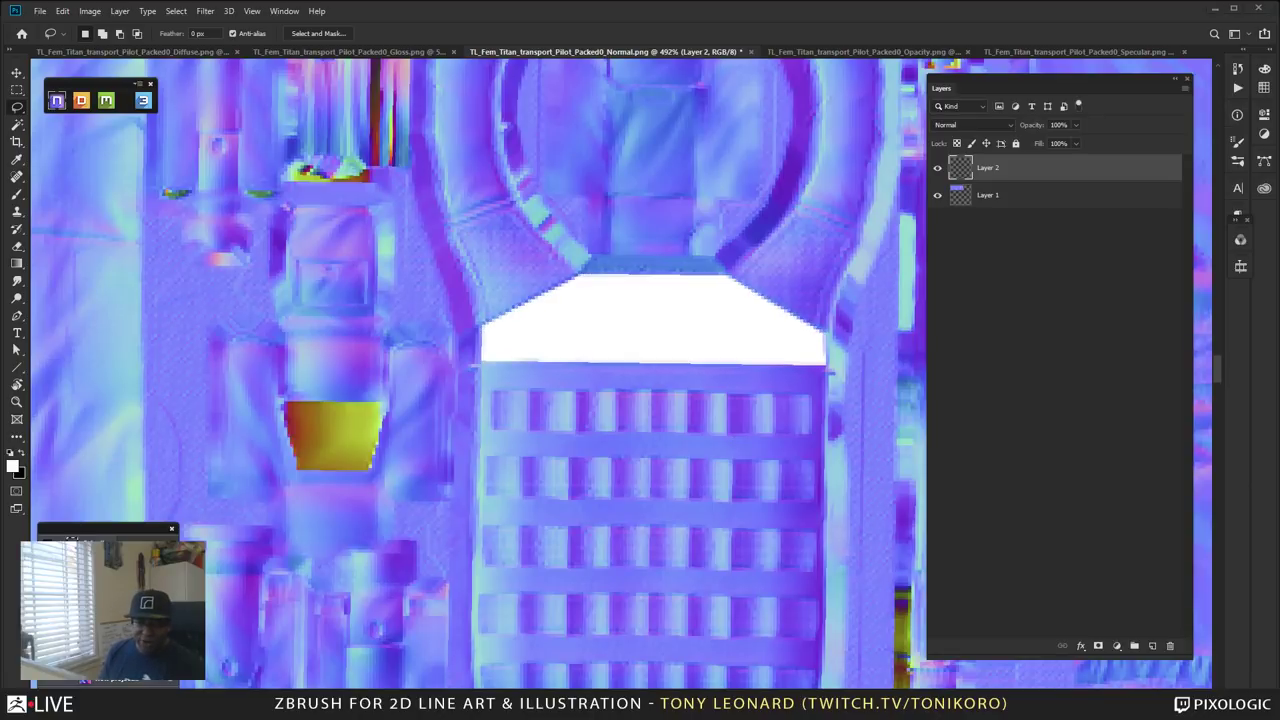
{"action": "key", "text": "ctrl+shift+d"}
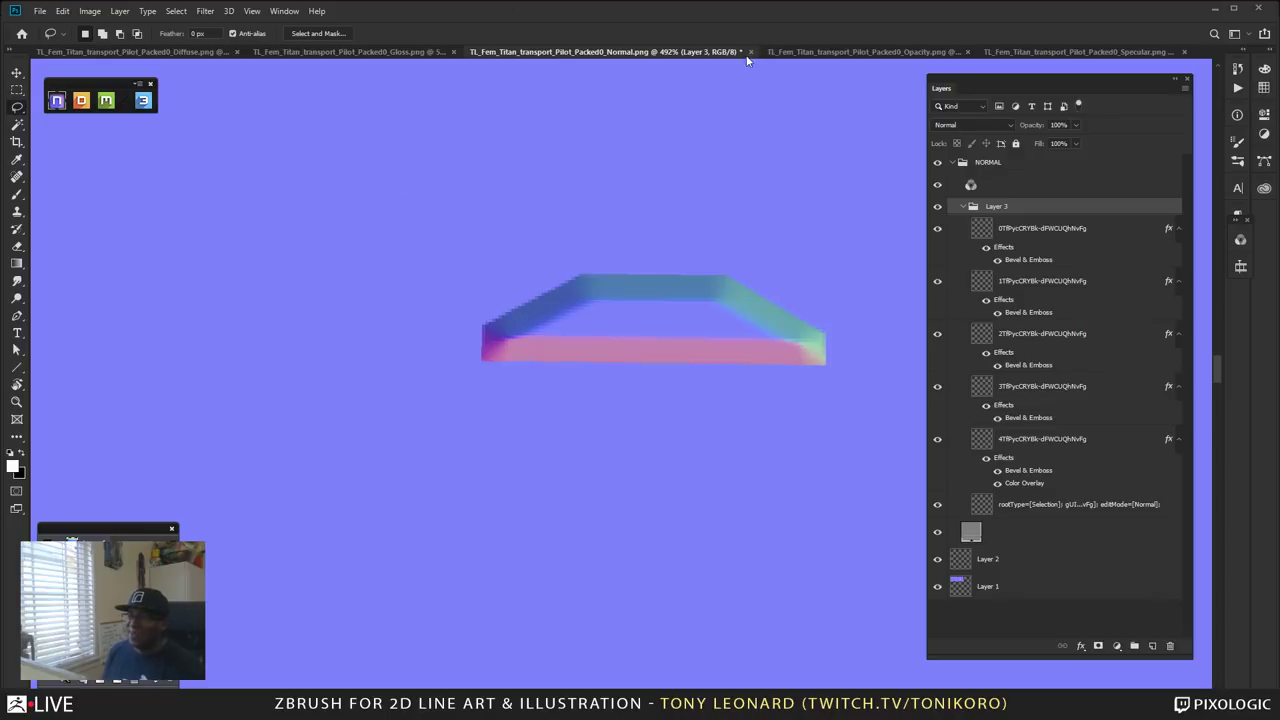
Close TL_Fem_Titan_transport_Pilot_Packed0_Normal.png without saving its changes and zoom out on the Gloss map.
{"action": "key", "text": "ctrl+w"}
{"action": "key", "text": "n"}
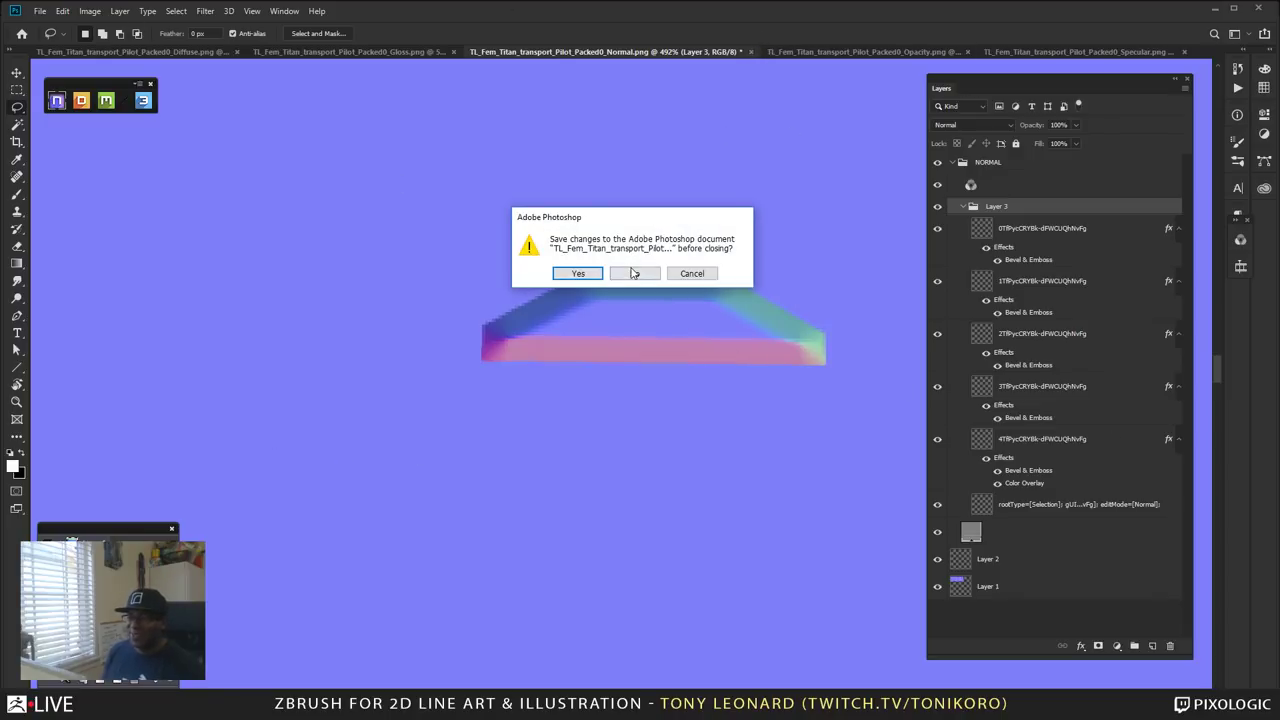
{"action": "scroll", "coordinate": [595, 533], "scroll_direction": "down", "scroll_amount": 10, "text": "alt"}
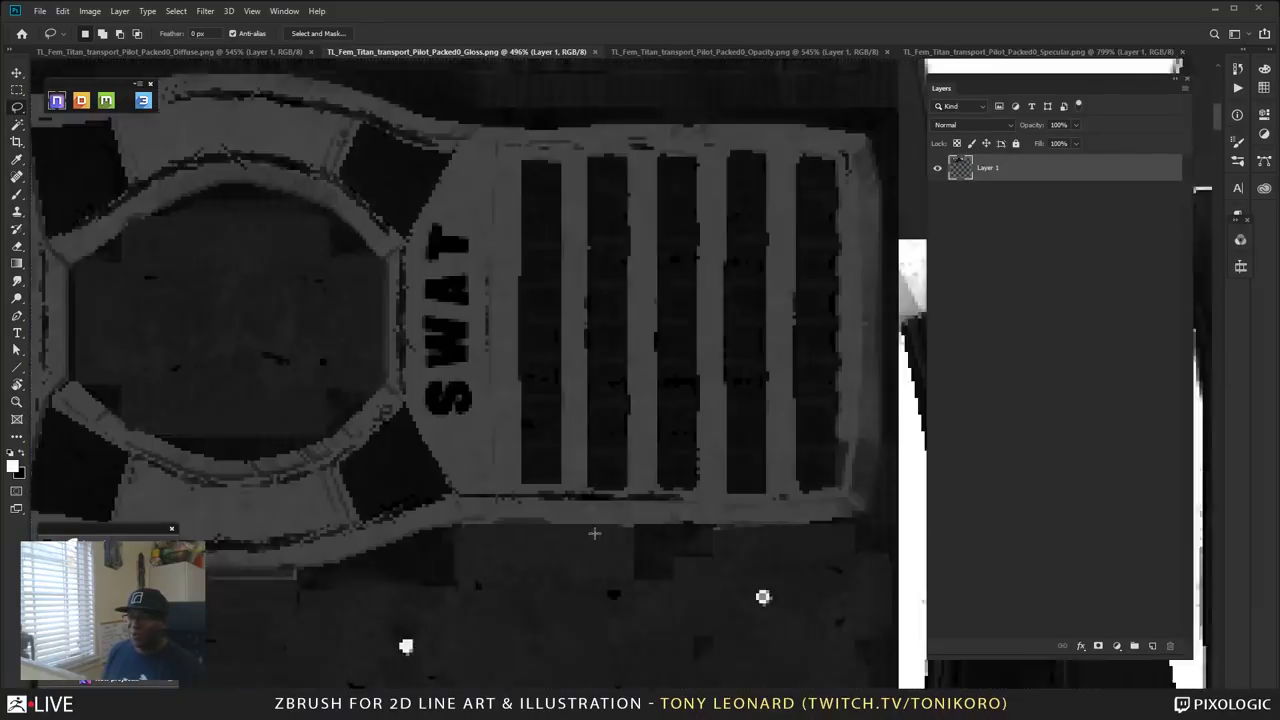
Open TL_Fem_Titan_transport_Pilot_Packed0_Normal.png from the TL_Fem_Titan_transport_Pilot folder.
{"action": "scroll", "coordinate": [632, 526], "scroll_direction": "up", "scroll_amount": 6, "text": "alt"}
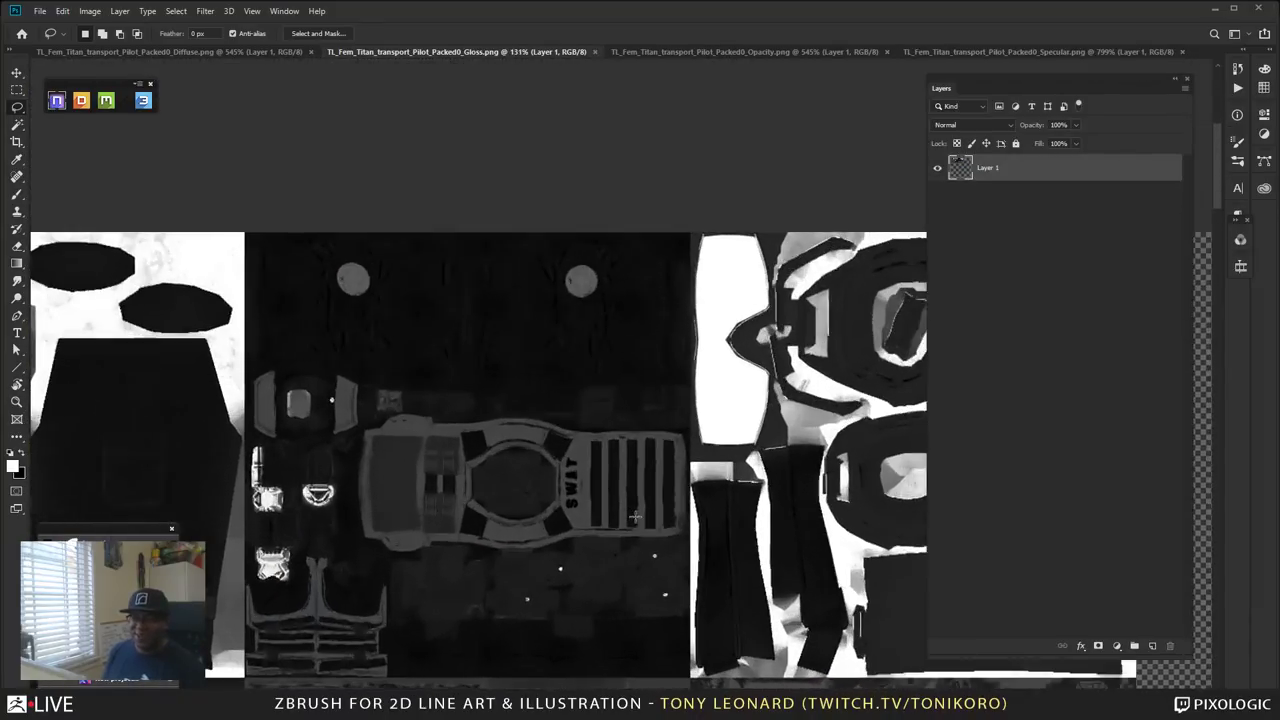
{"action": "right_click", "coordinate": [614, 527]}
{"action": "left_click", "coordinate": [512, 494]}
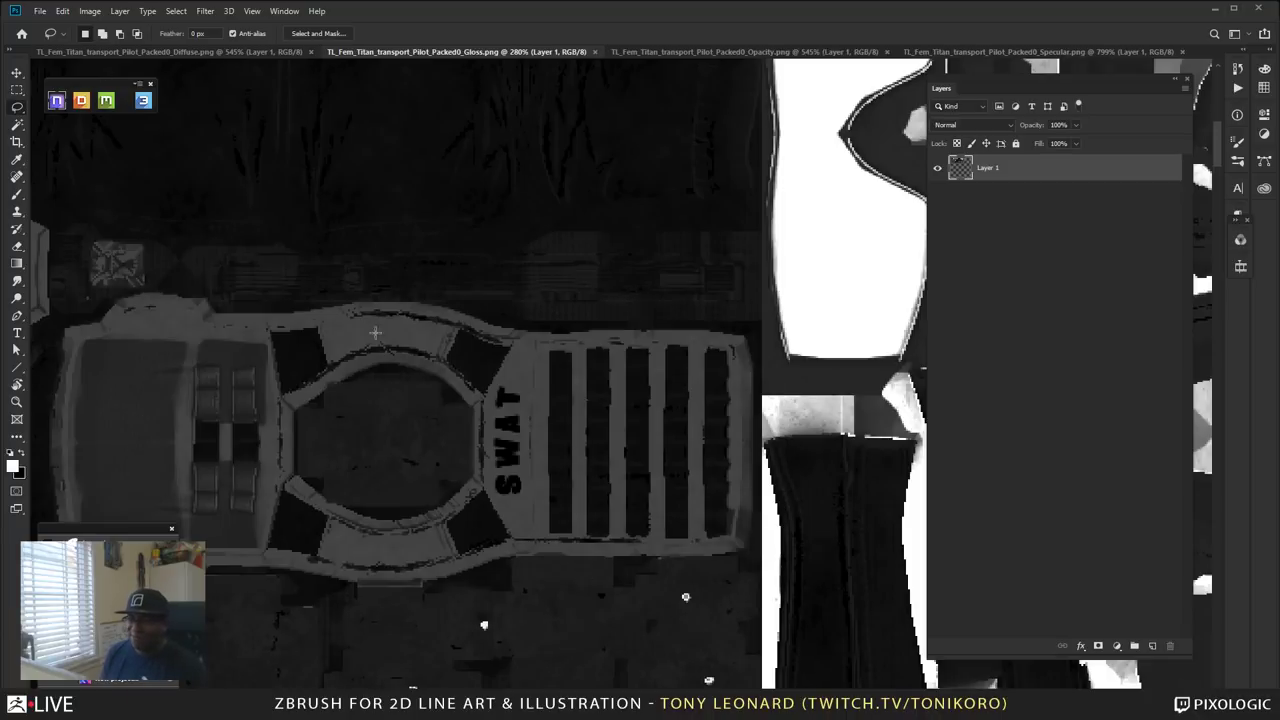
{"action": "left_click", "coordinate": [39, 11]}
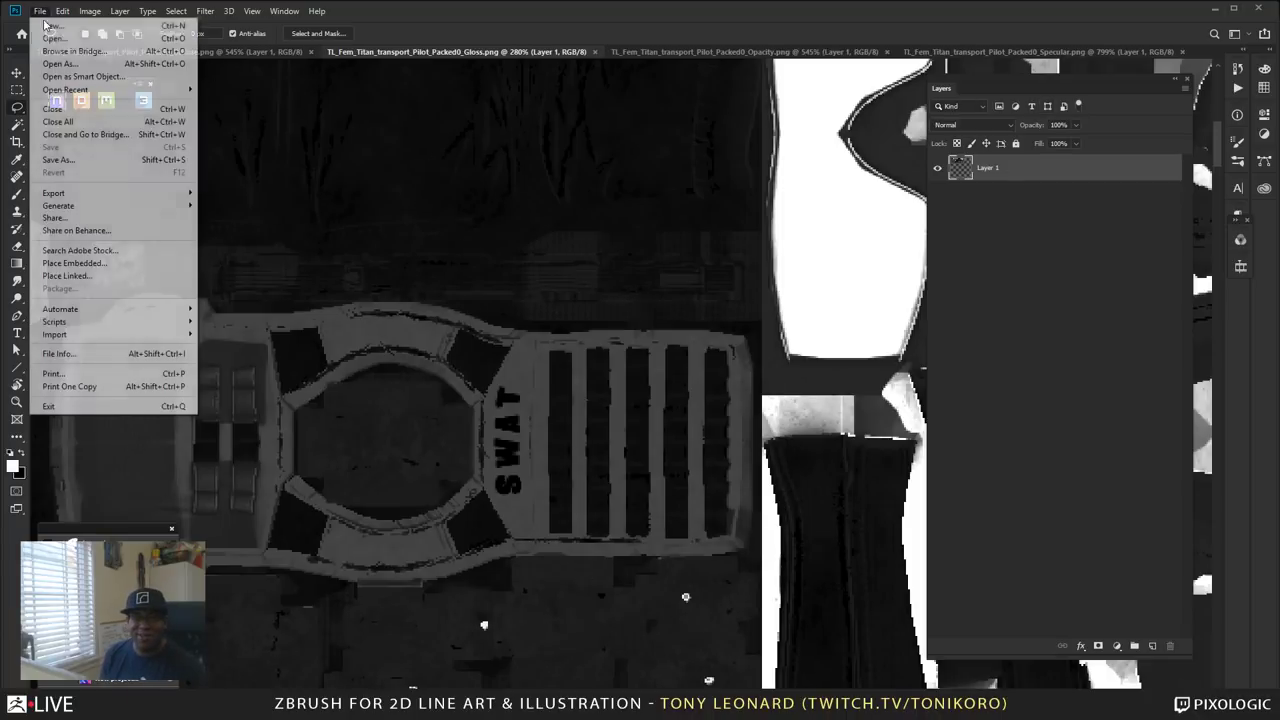
{"action": "left_click", "coordinate": [77, 41]}
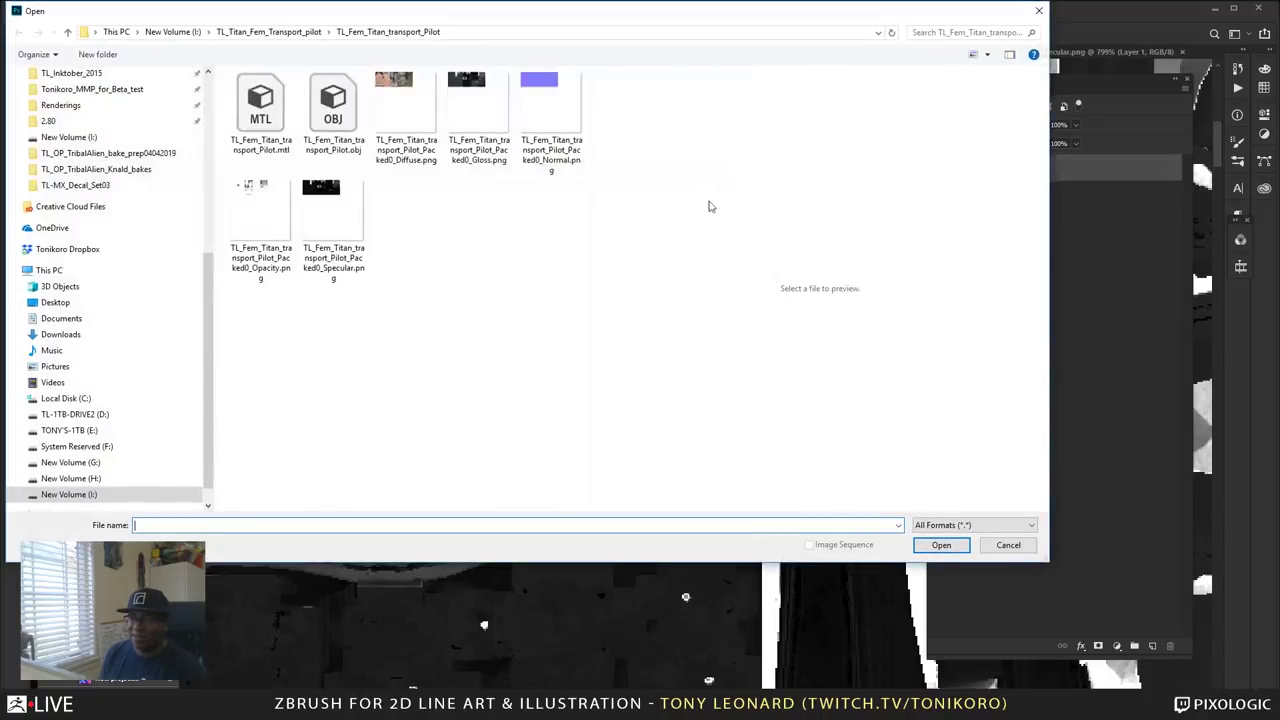
{"action": "left_click", "coordinate": [550, 115]}
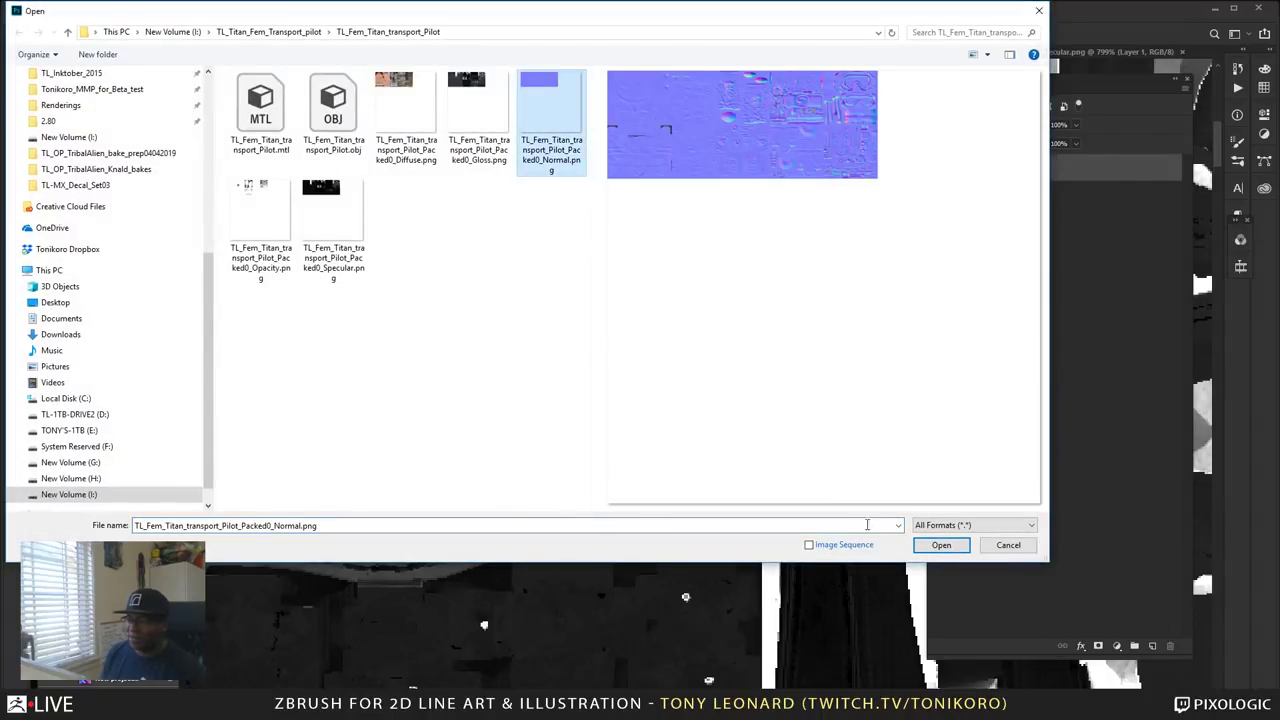
{"action": "left_click", "coordinate": [950, 550]}
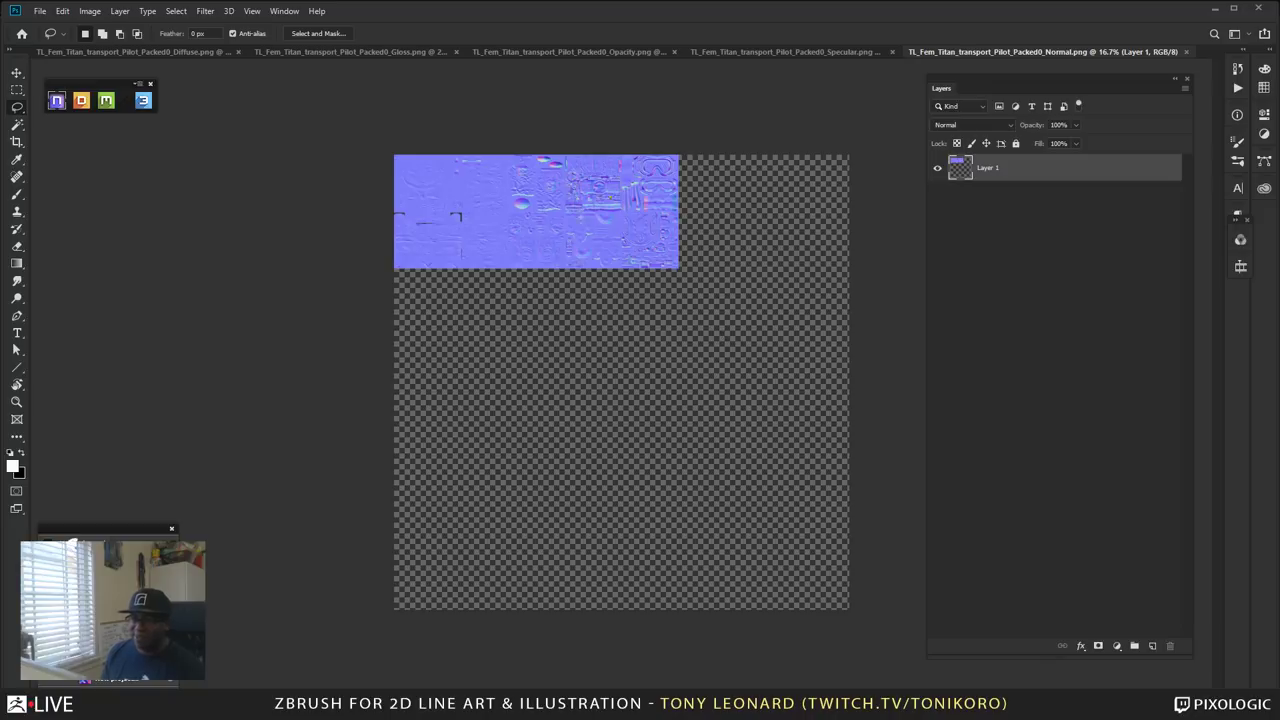
Examine the clothing, glove and vest details of the normal map up close.
{"action": "key", "text": "z"}
{"action": "left_click", "coordinate": [562, 206]}
{"action": "left_click", "coordinate": [568, 212]}
{"action": "left_click", "coordinate": [566, 204]}
{"action": "left_click", "coordinate": [560, 215]}
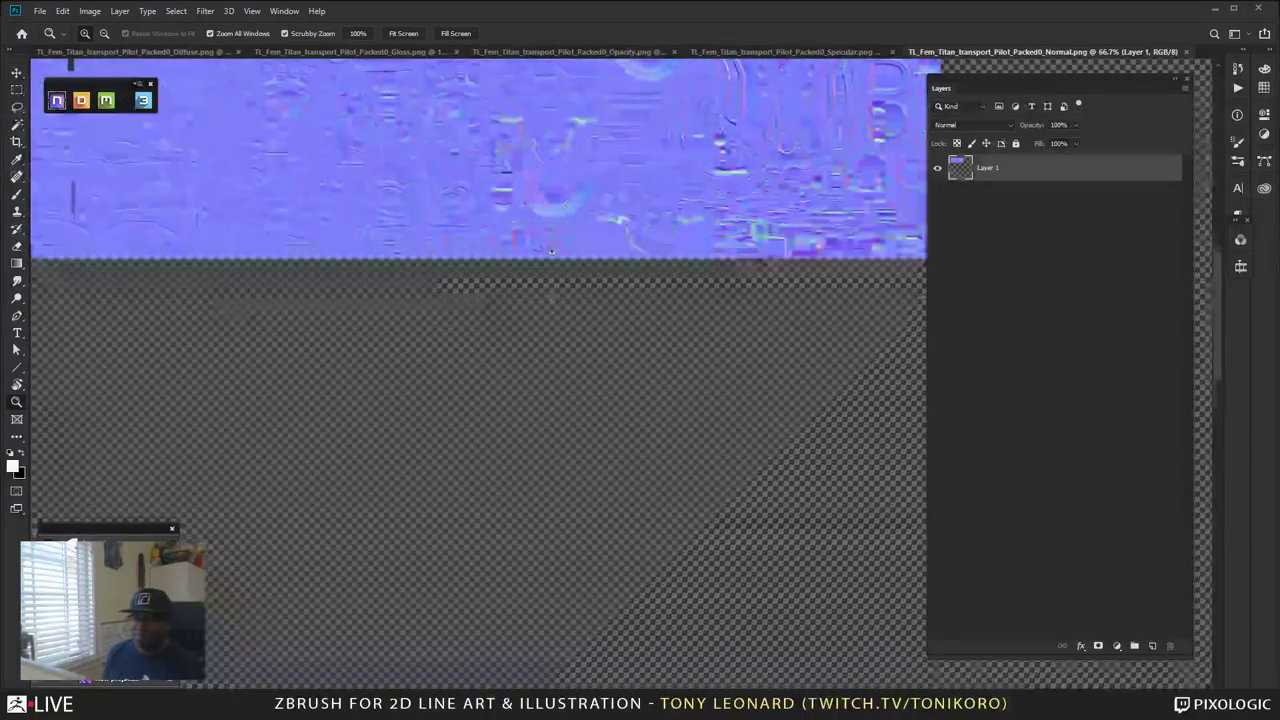
{"action": "left_click_drag", "start_coordinate": [551, 251], "coordinate": [681, 613]}
{"action": "left_click", "coordinate": [566, 333]}
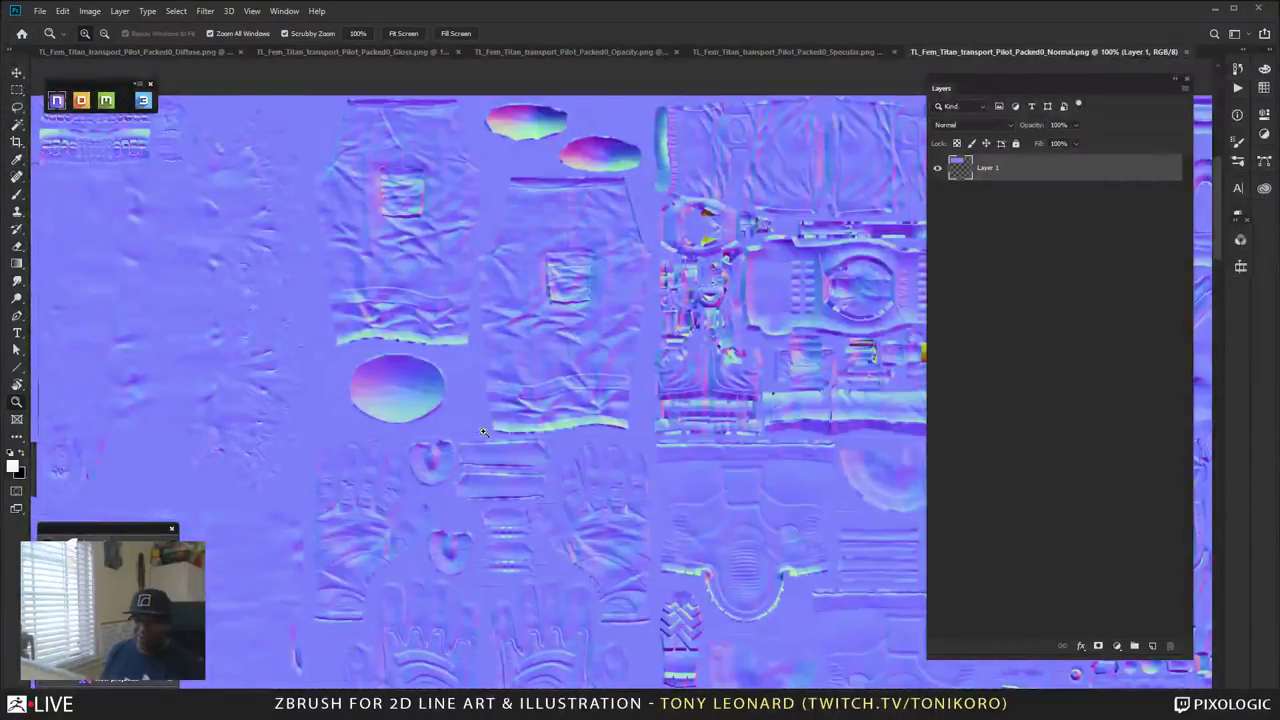
{"action": "left_click", "coordinate": [548, 435]}
{"action": "left_click_drag", "start_coordinate": [836, 500], "coordinate": [534, 497]}
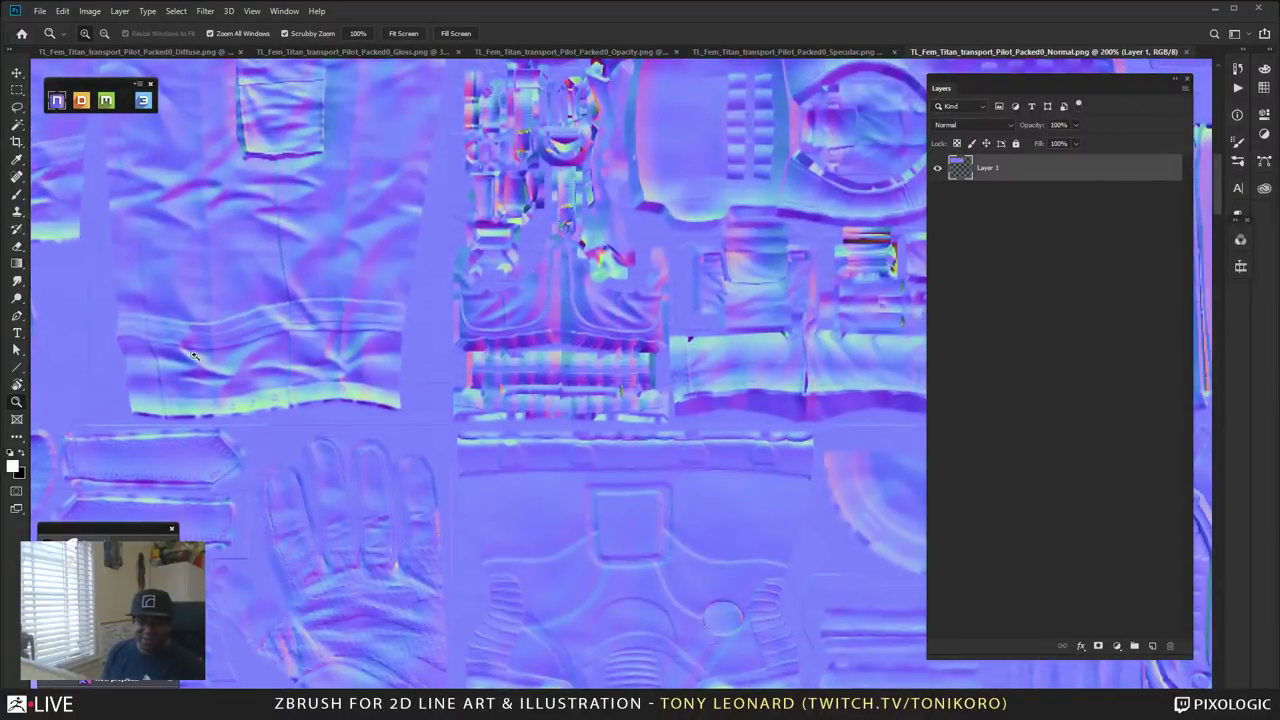
Review the Map Converter's output types, close it and bring up the new project settings for mesh and baked normal.
{"action": "left_click", "coordinate": [73, 543]}
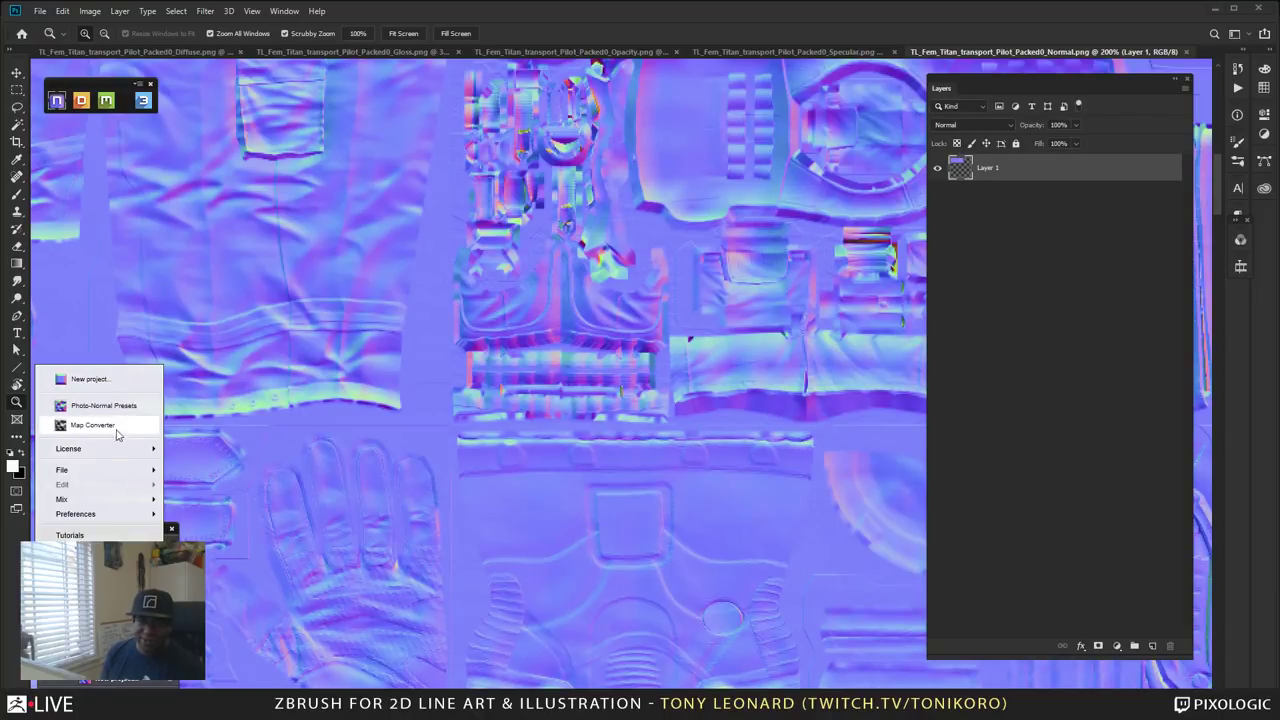
{"action": "left_click", "coordinate": [65, 427]}
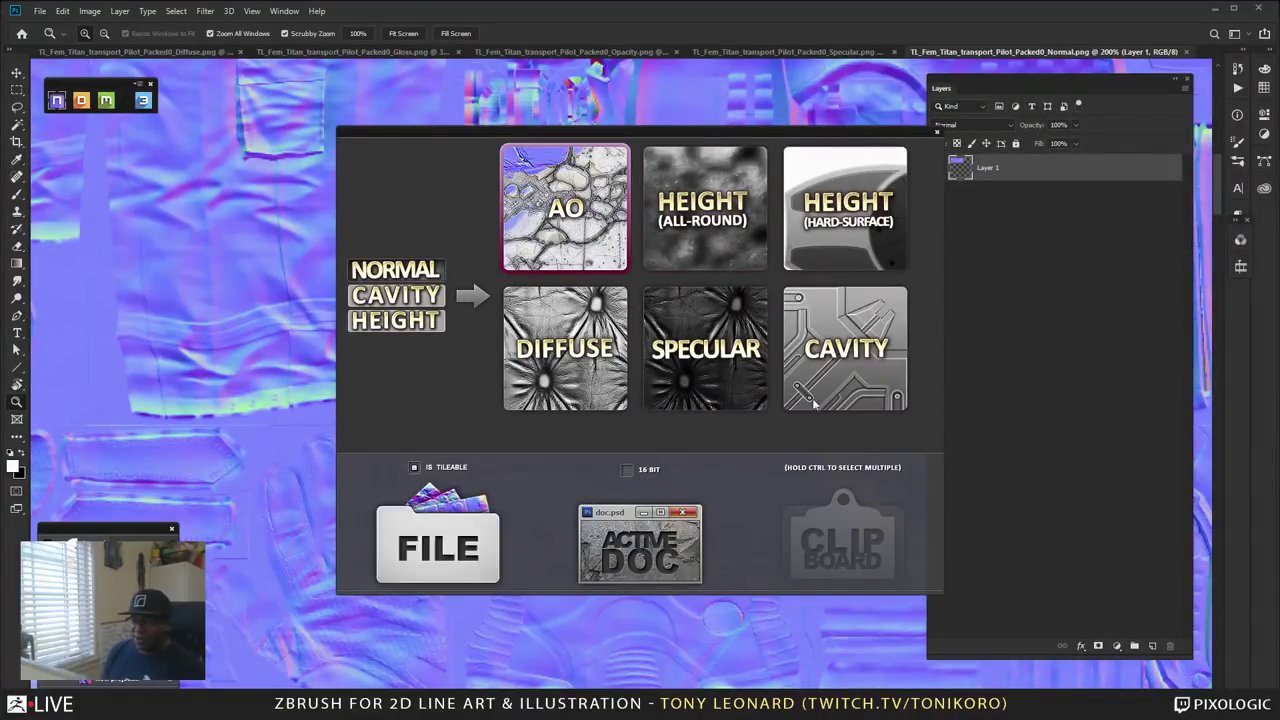
{"action": "left_click", "coordinate": [937, 132]}
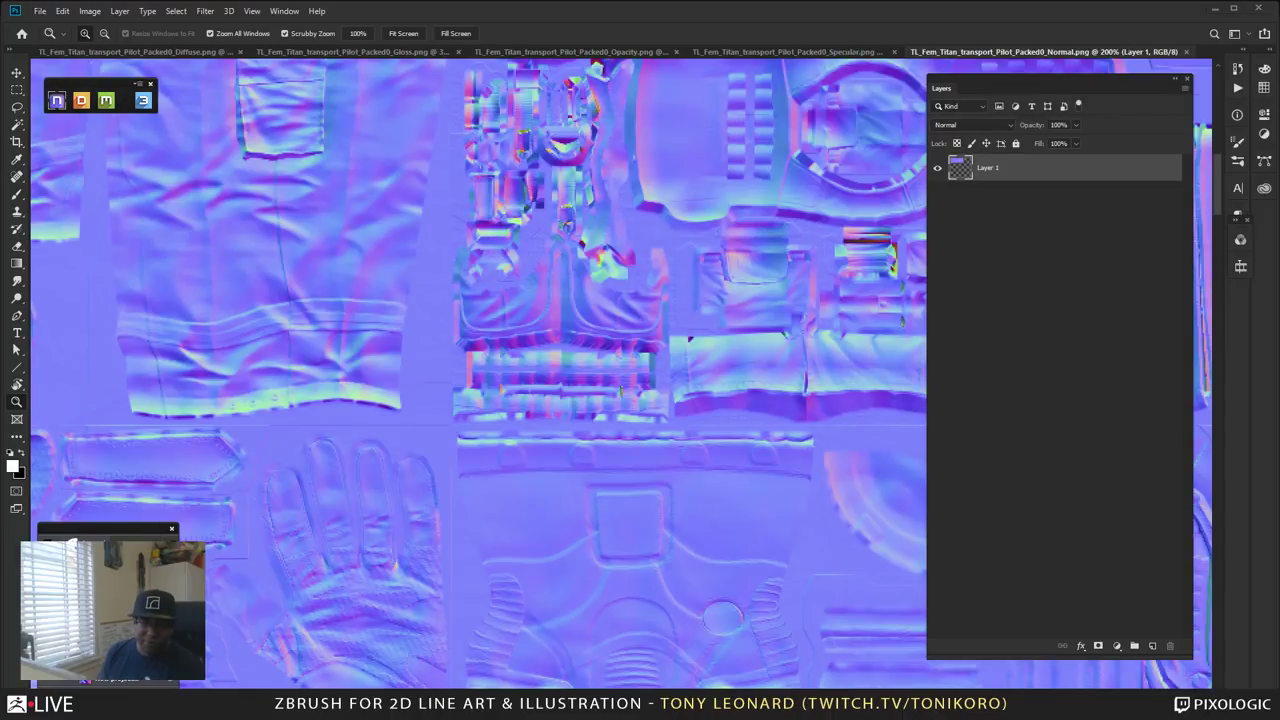
{"action": "left_click", "coordinate": [48, 540]}
{"action": "left_click", "coordinate": [114, 378]}
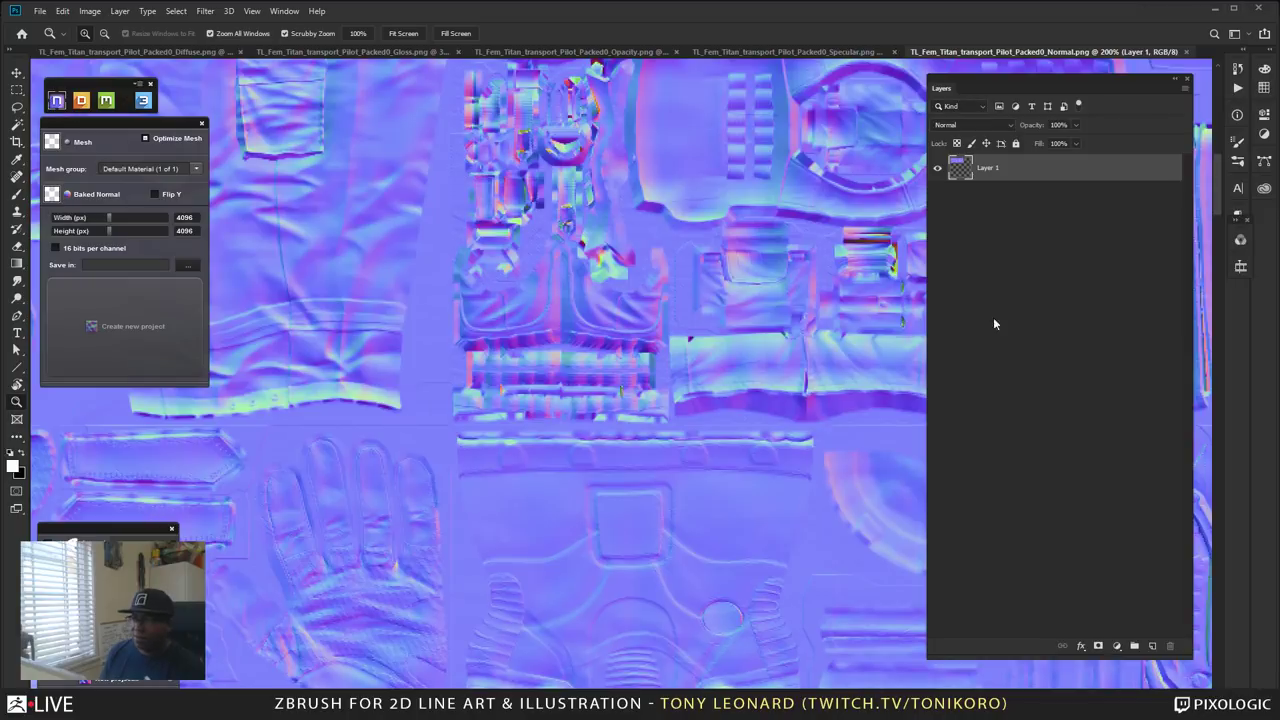
Add an empty layer above the normal map and outline the SWAT vest panel with a straight-edged Lasso selection.
{"action": "left_click", "coordinate": [1152, 645]}
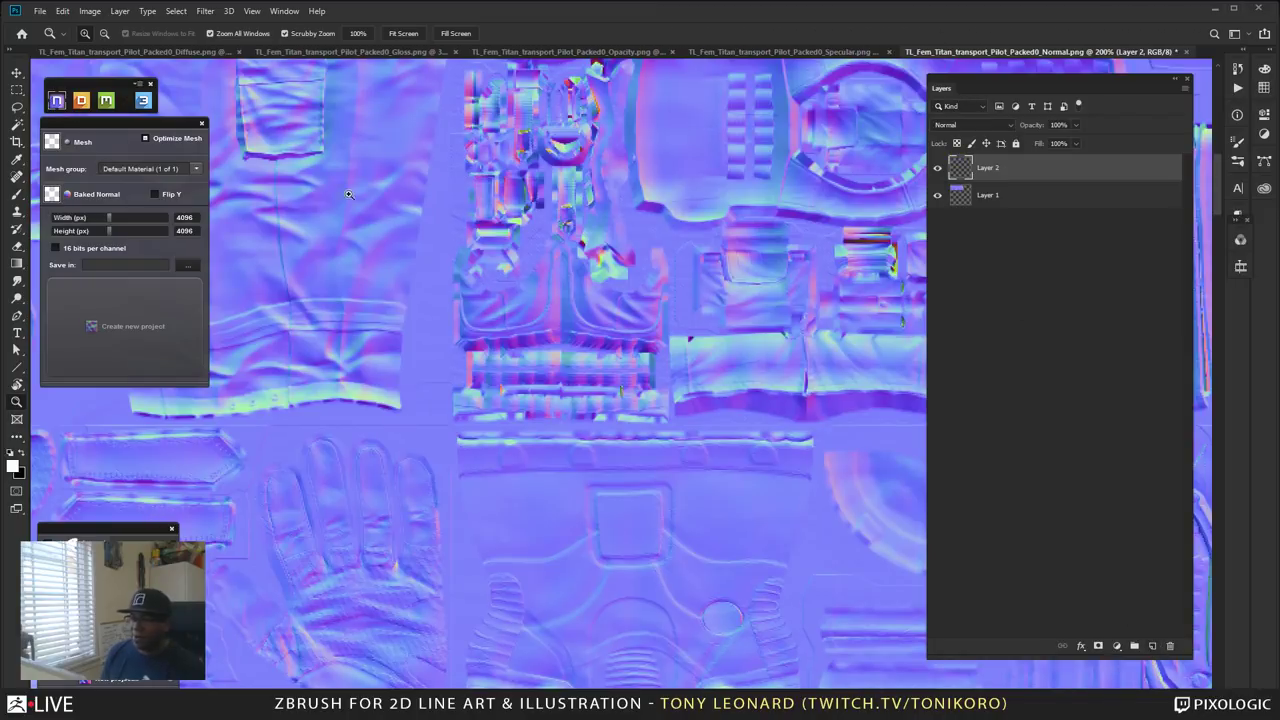
{"action": "left_click_drag", "start_coordinate": [585, 243], "coordinate": [526, 542]}
{"action": "left_click_drag", "start_coordinate": [668, 458], "coordinate": [274, 403]}
{"action": "mouse_move", "coordinate": [600, 399]}
{"action": "left_mouse_down"}
{"action": "mouse_move", "coordinate": [594, 485]}
{"action": "mouse_move", "coordinate": [572, 484]}
{"action": "mouse_move", "coordinate": [616, 400]}
{"action": "left_mouse_up"}
{"action": "left_click_drag", "start_coordinate": [534, 358], "coordinate": [550, 431]}
{"action": "scroll", "coordinate": [626, 392], "scroll_direction": "up", "scroll_amount": 1, "text": "alt"}
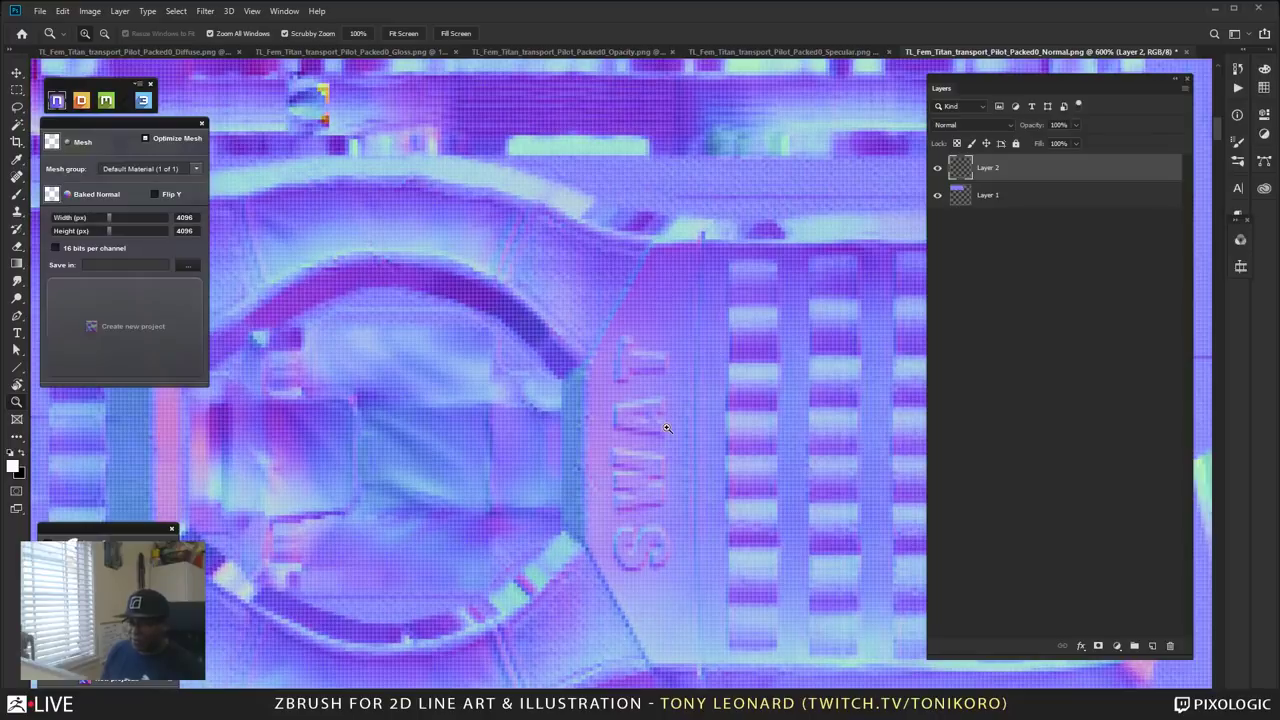
{"action": "key", "text": "l"}
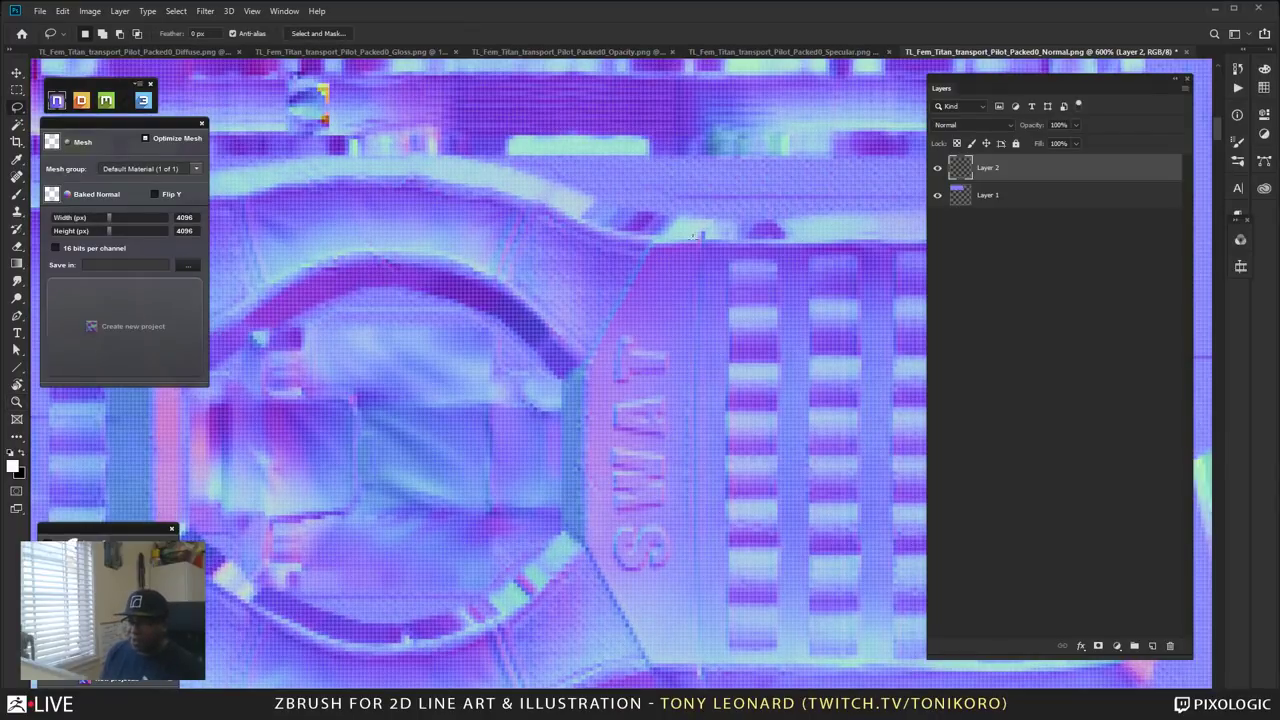
{"action": "left_click", "coordinate": [694, 242], "text": "alt"}
{"action": "left_click", "coordinate": [650, 244], "text": "alt"}
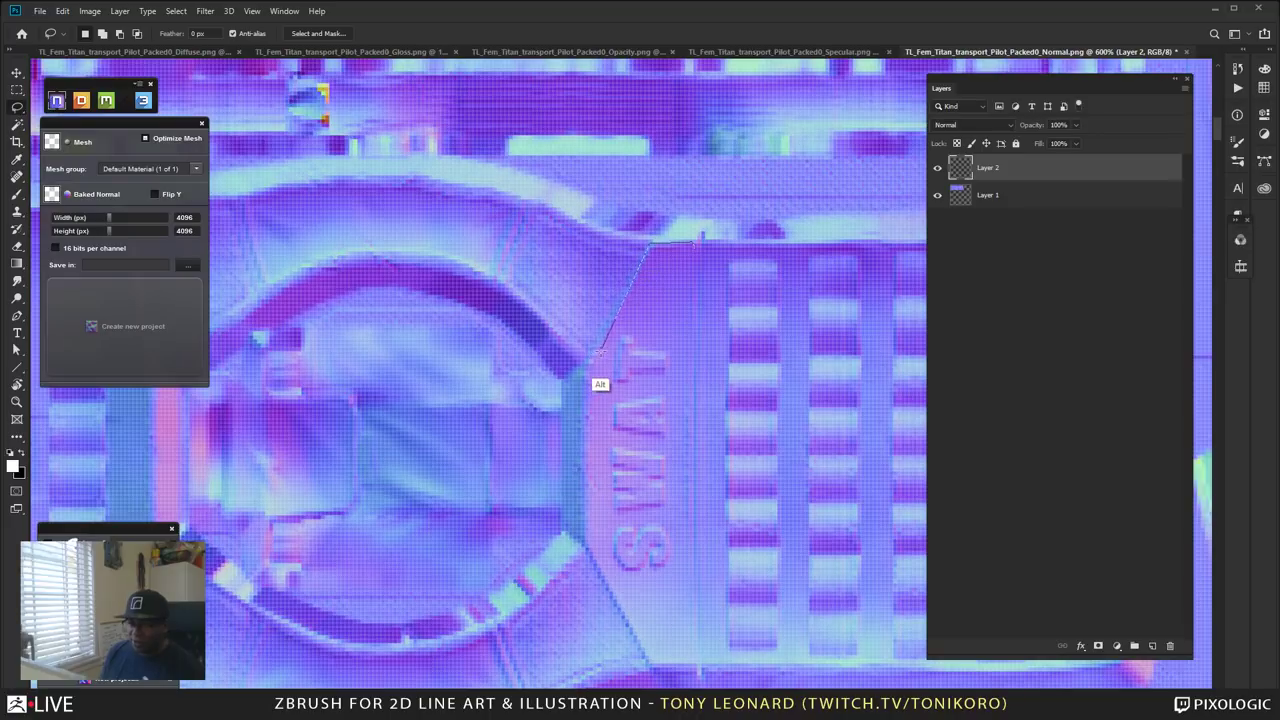
{"action": "left_click", "coordinate": [590, 366], "text": "alt"}
{"action": "left_click", "coordinate": [587, 541], "text": "alt"}
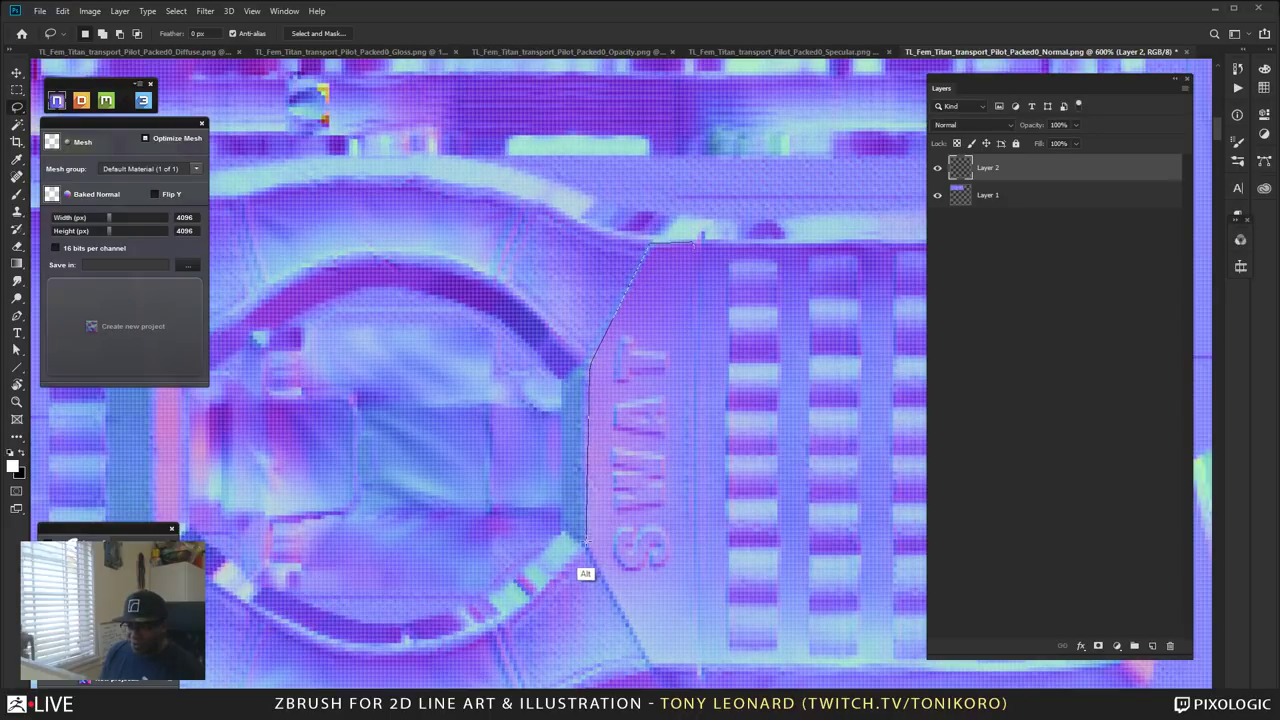
{"action": "left_click", "coordinate": [646, 660], "text": "alt"}
{"action": "left_click", "coordinate": [697, 664], "text": "alt"}
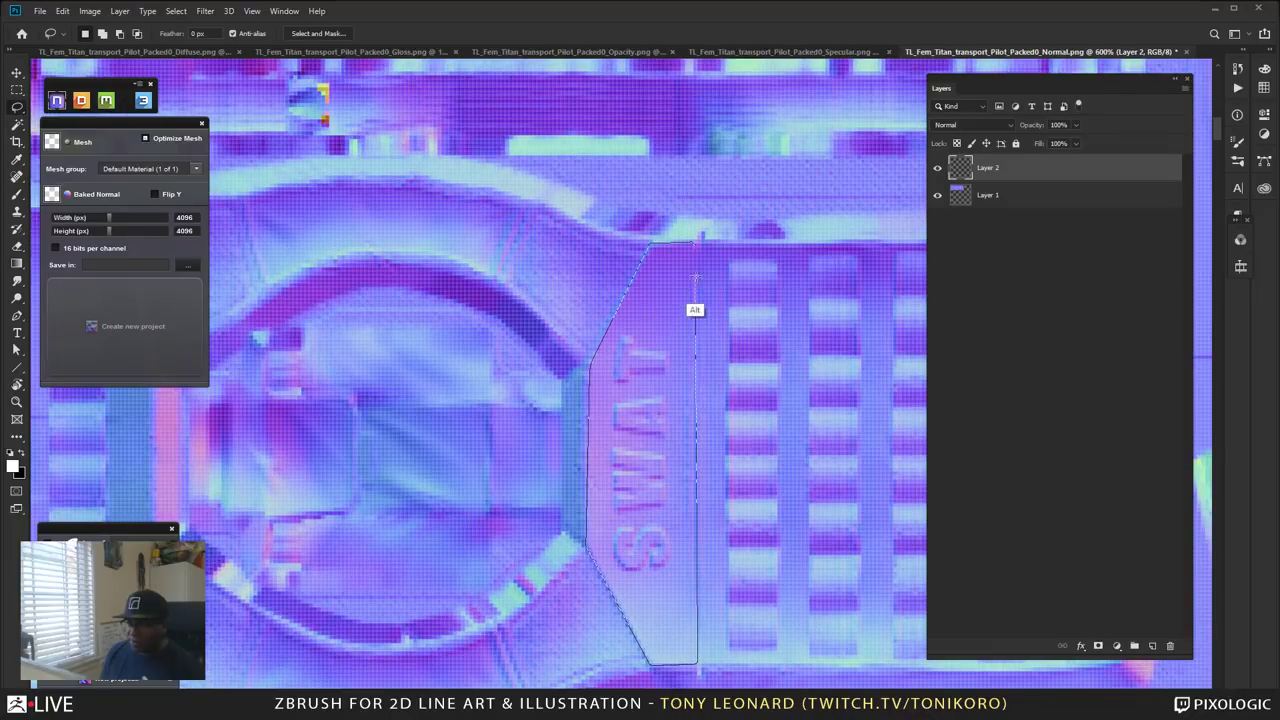
{"action": "double_click", "coordinate": [697, 241], "text": "alt"}
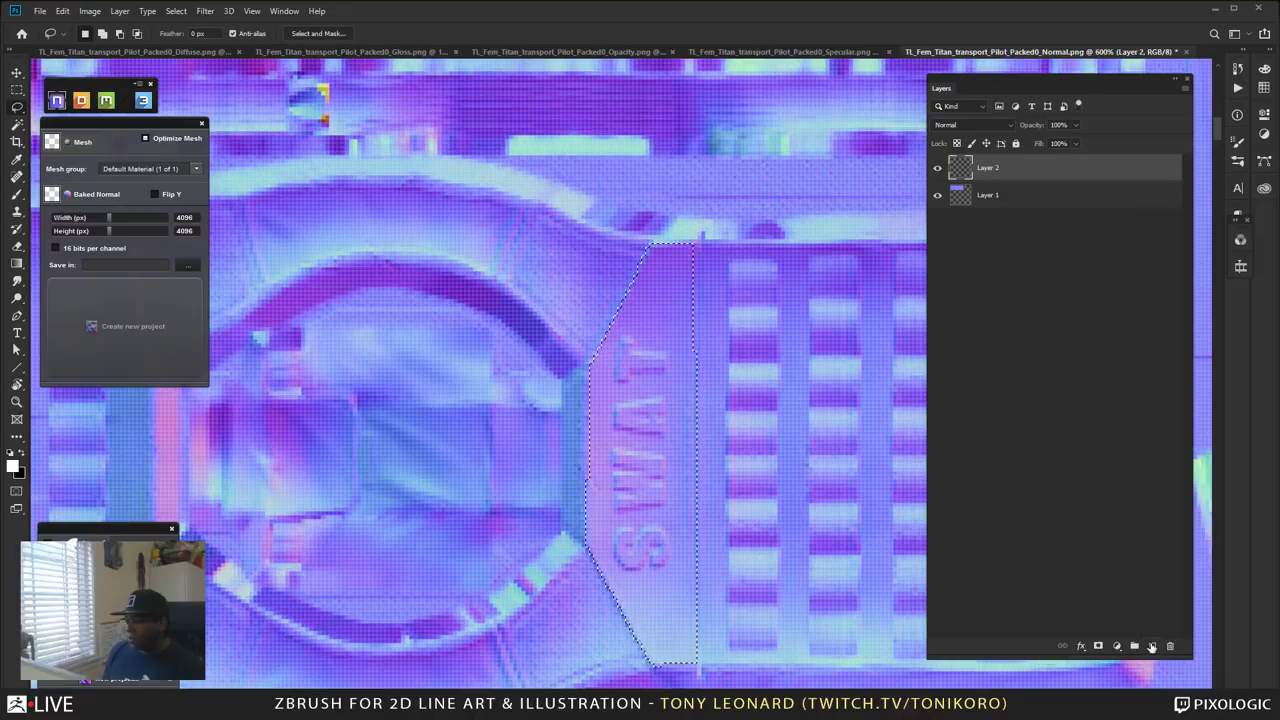
Add another empty layer, fill the panel selection with white on Layer 2 and convert that shape to a beveled normal with nDo.
{"action": "key", "text": "ctrl+shift+alt+n"}
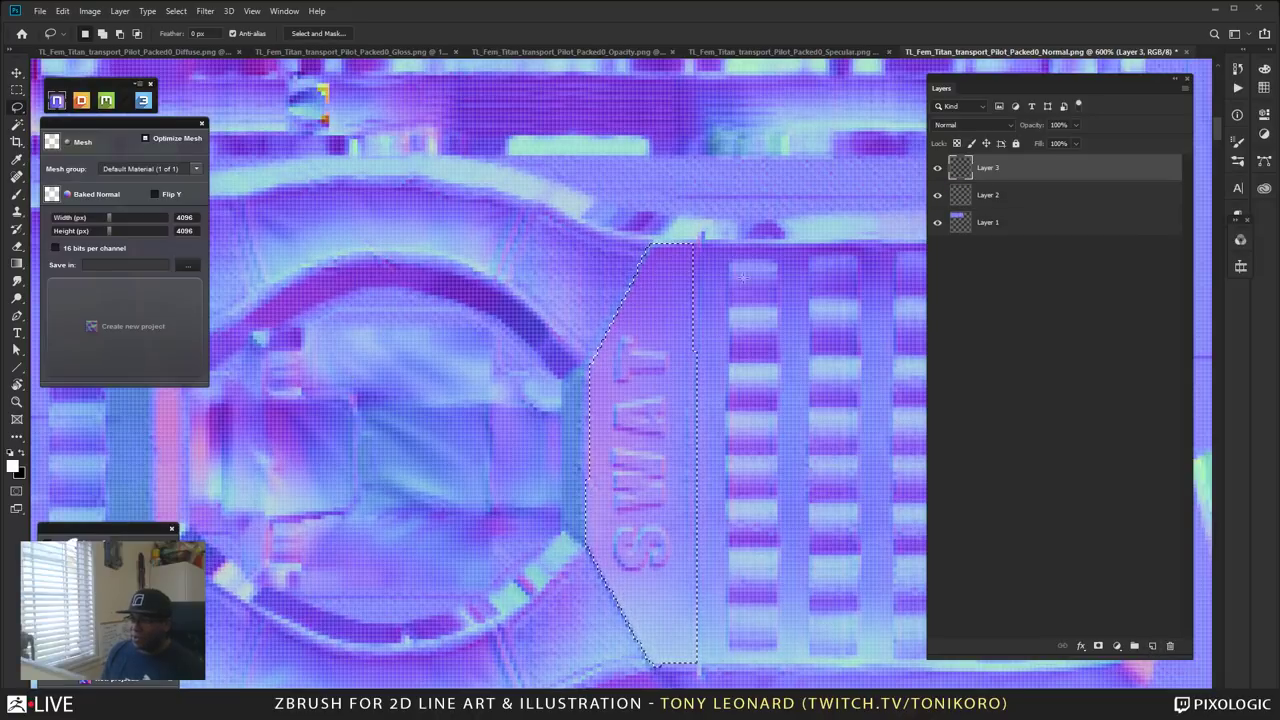
{"action": "left_click", "coordinate": [1049, 197]}
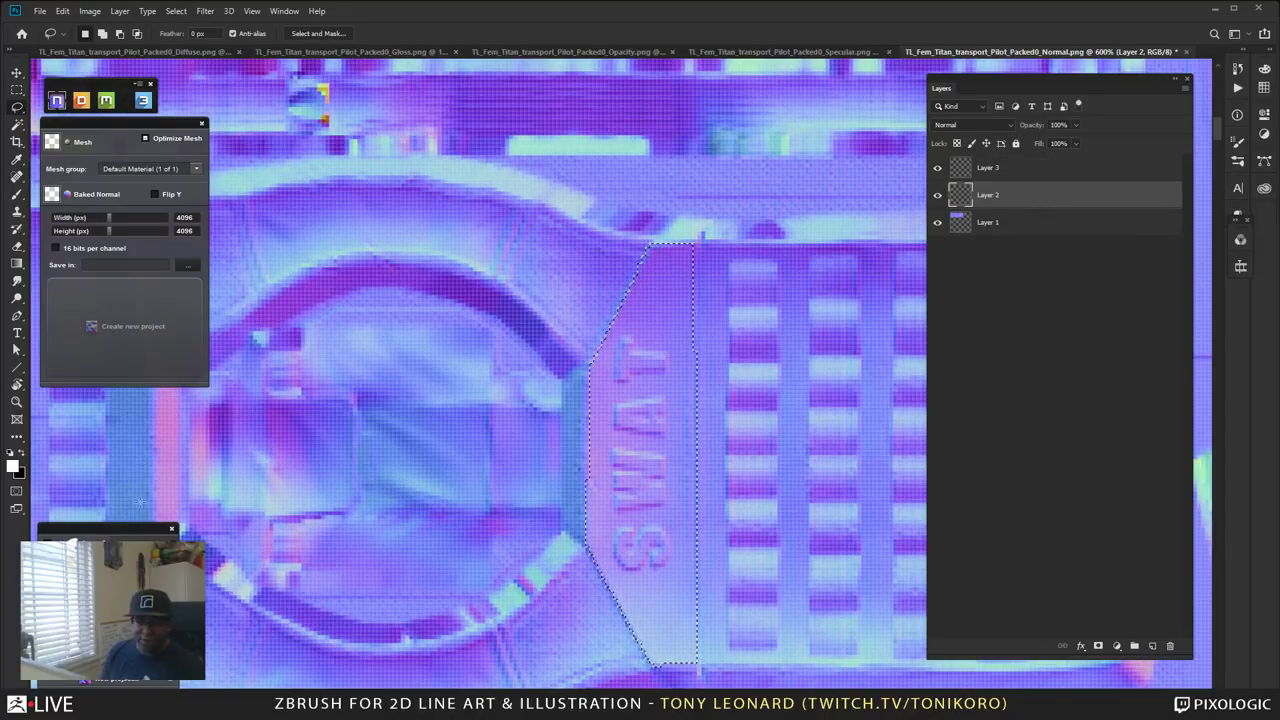
{"action": "key", "text": "alt+BackSpace"}
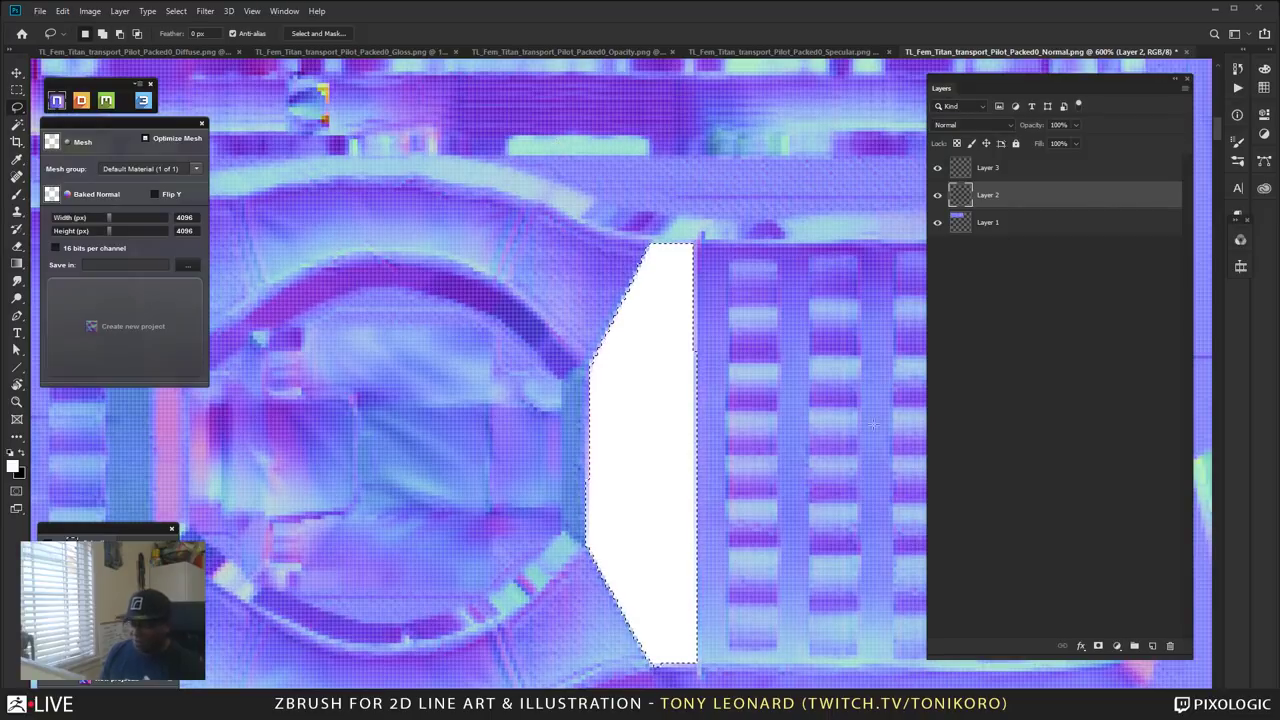
{"action": "key", "text": "ctrl+d"}
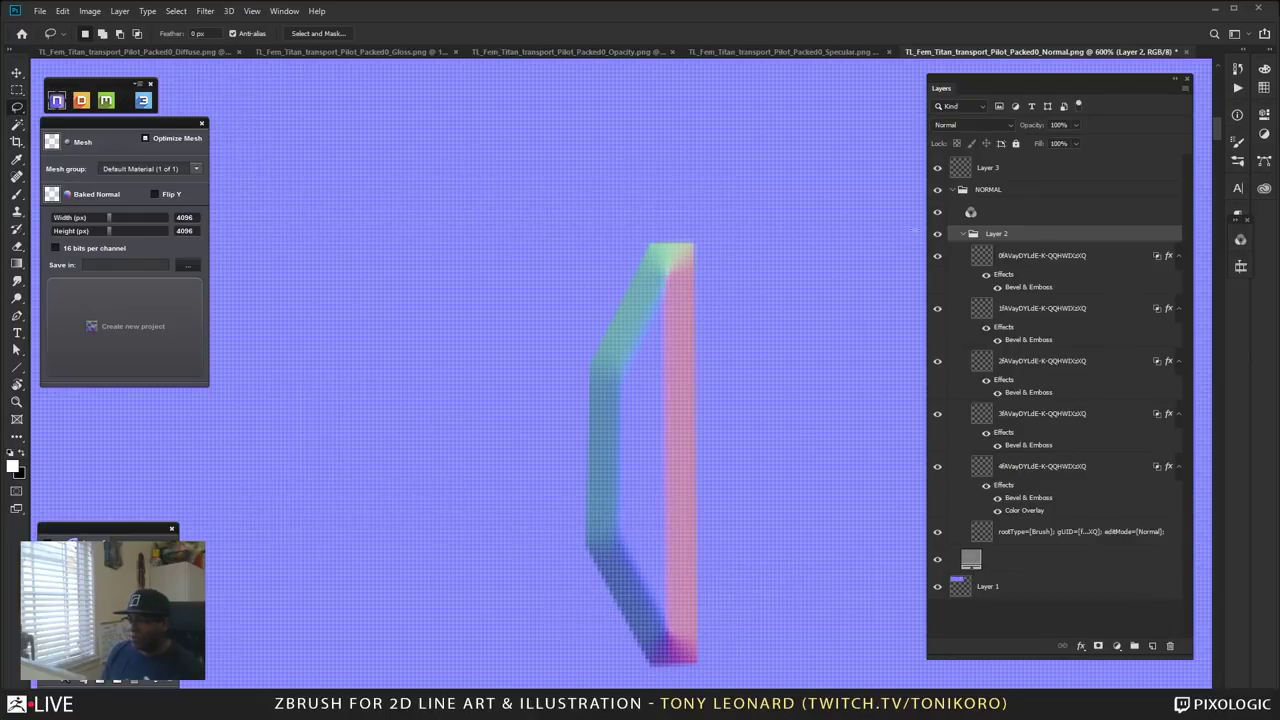
Collapse the NORMAL group and gradually reduce the strength of the panel's bevel until it is faint.
{"action": "left_click", "coordinate": [952, 190]}
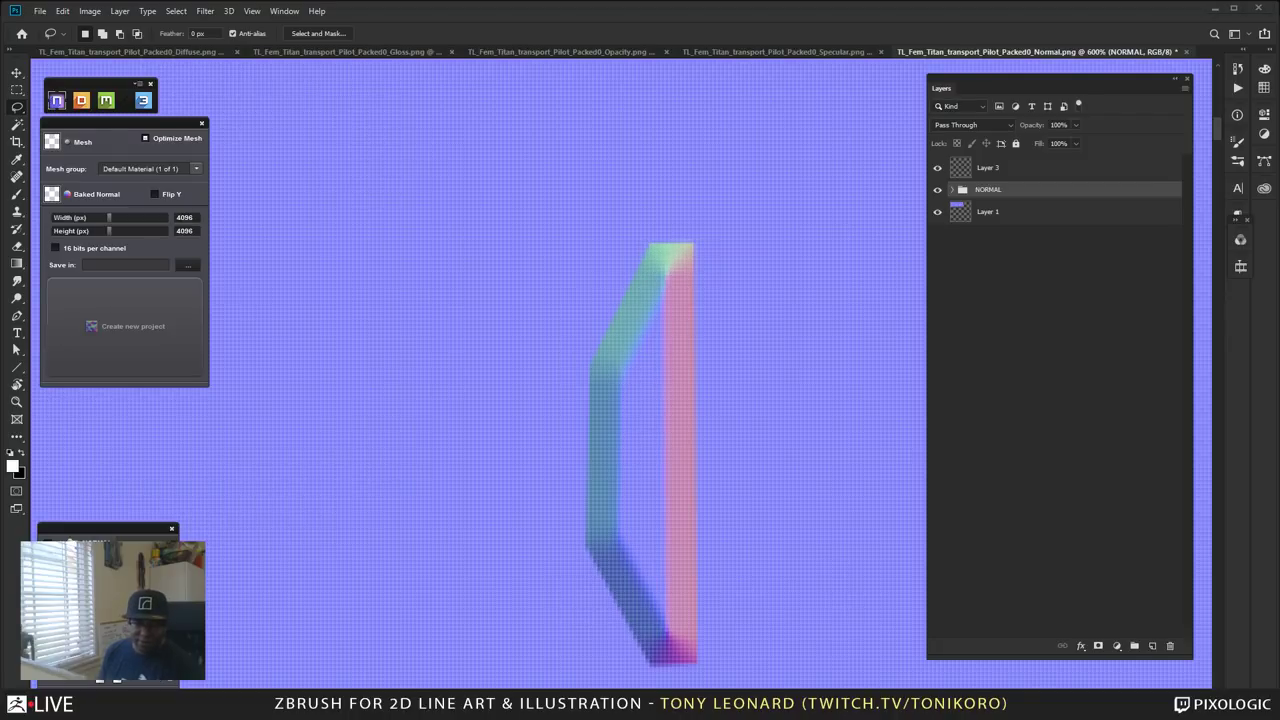
{"action": "key", "text": "ctrl+z"}
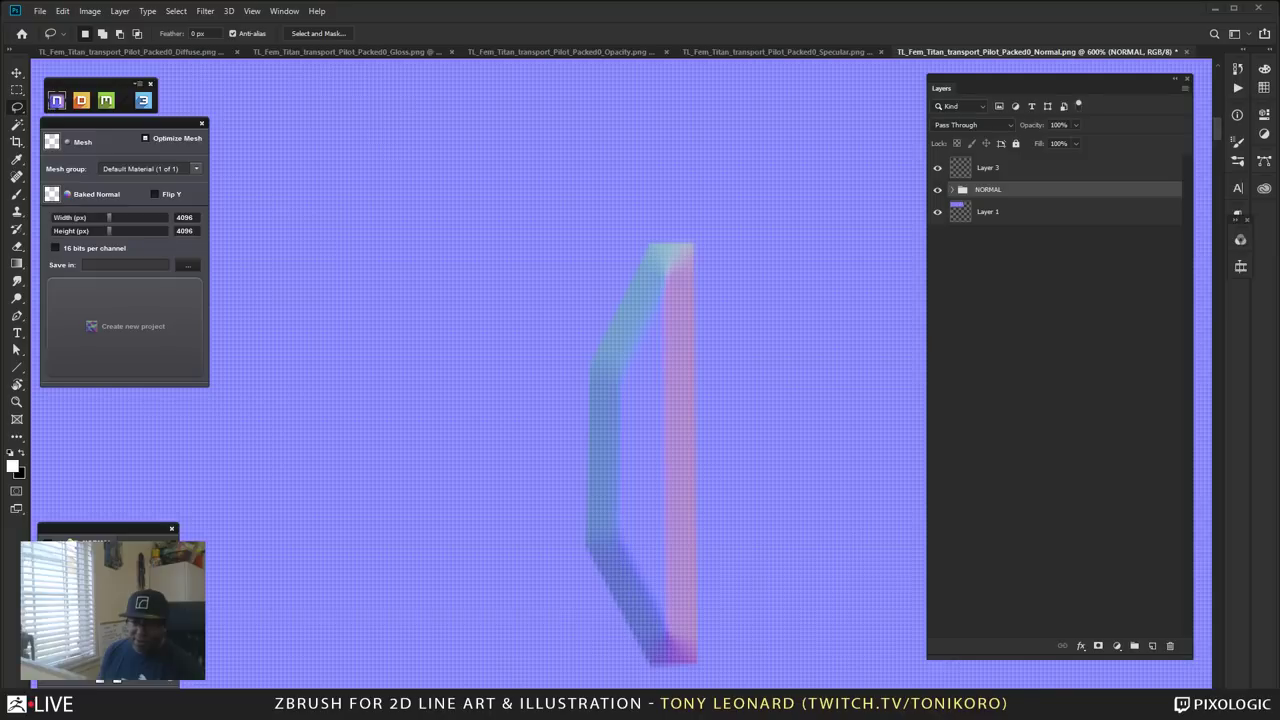
{"action": "key", "text": "ctrl+z"}
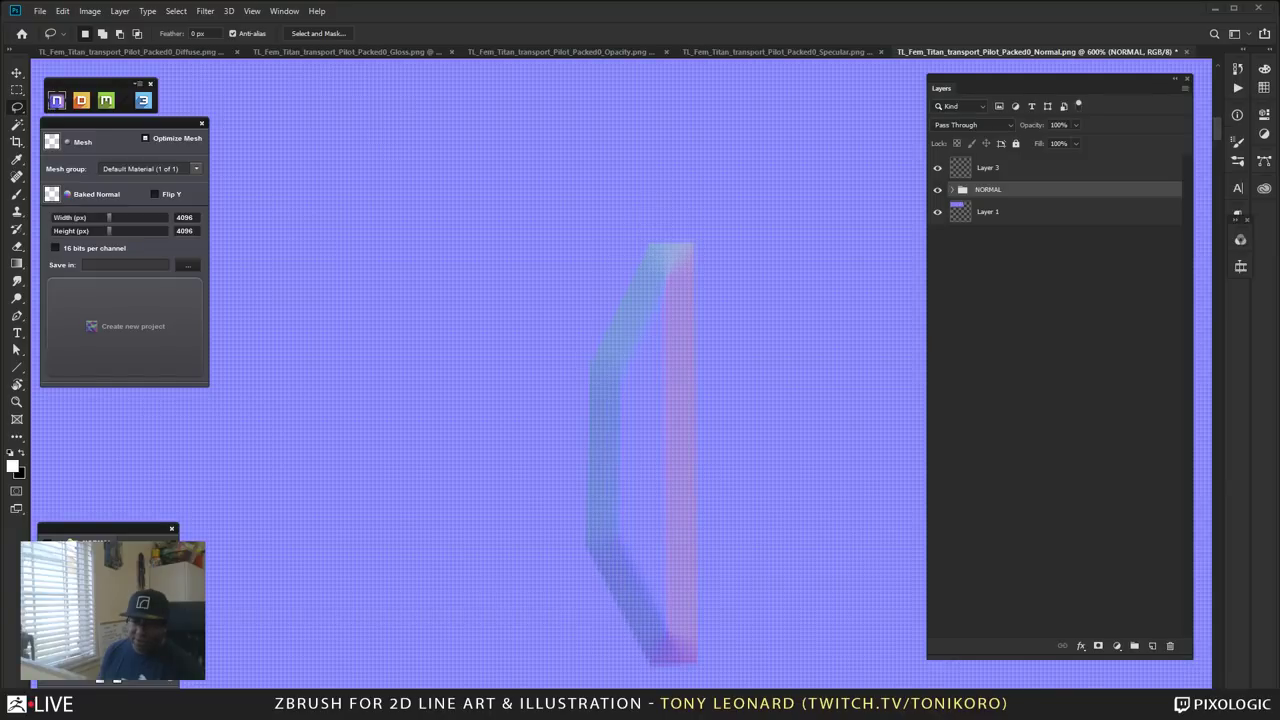
{"action": "key", "text": "ctrl+z"}
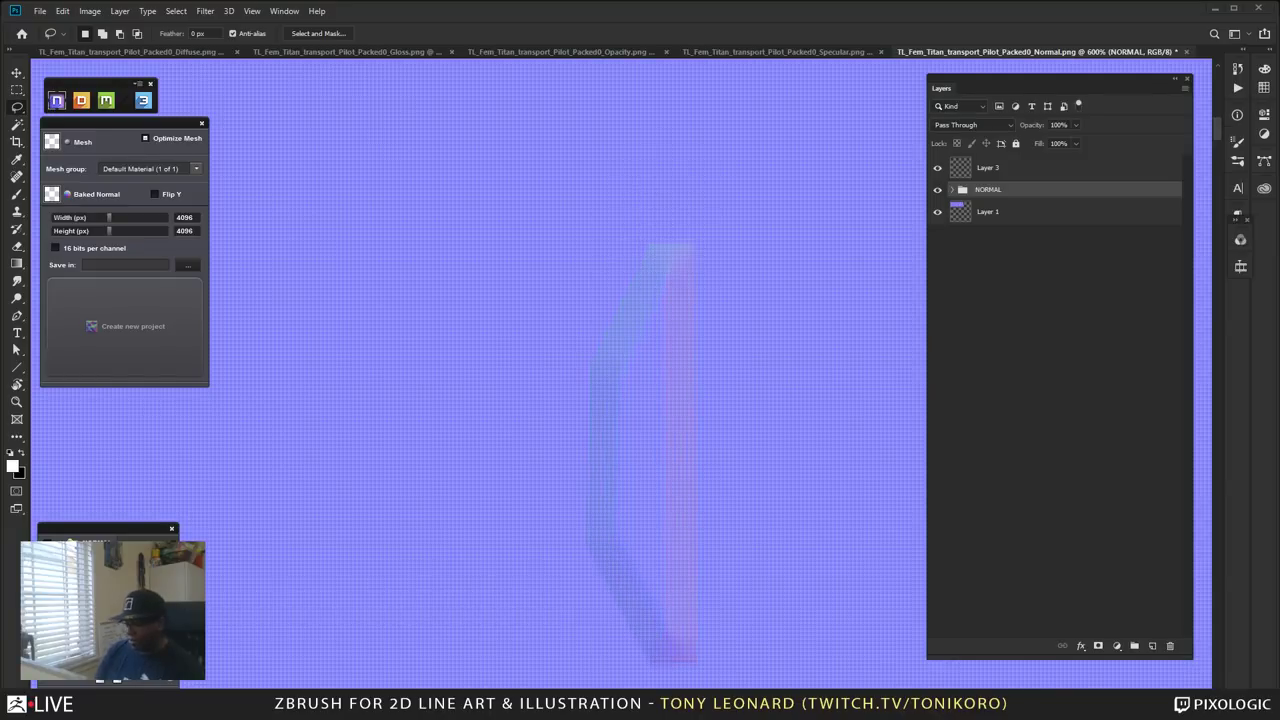
Add a layer mask to the NORMAL group and invert it to black to hide the group's effect.
{"action": "scroll", "coordinate": [808, 537], "scroll_direction": "down", "scroll_amount": 5, "text": "alt"}
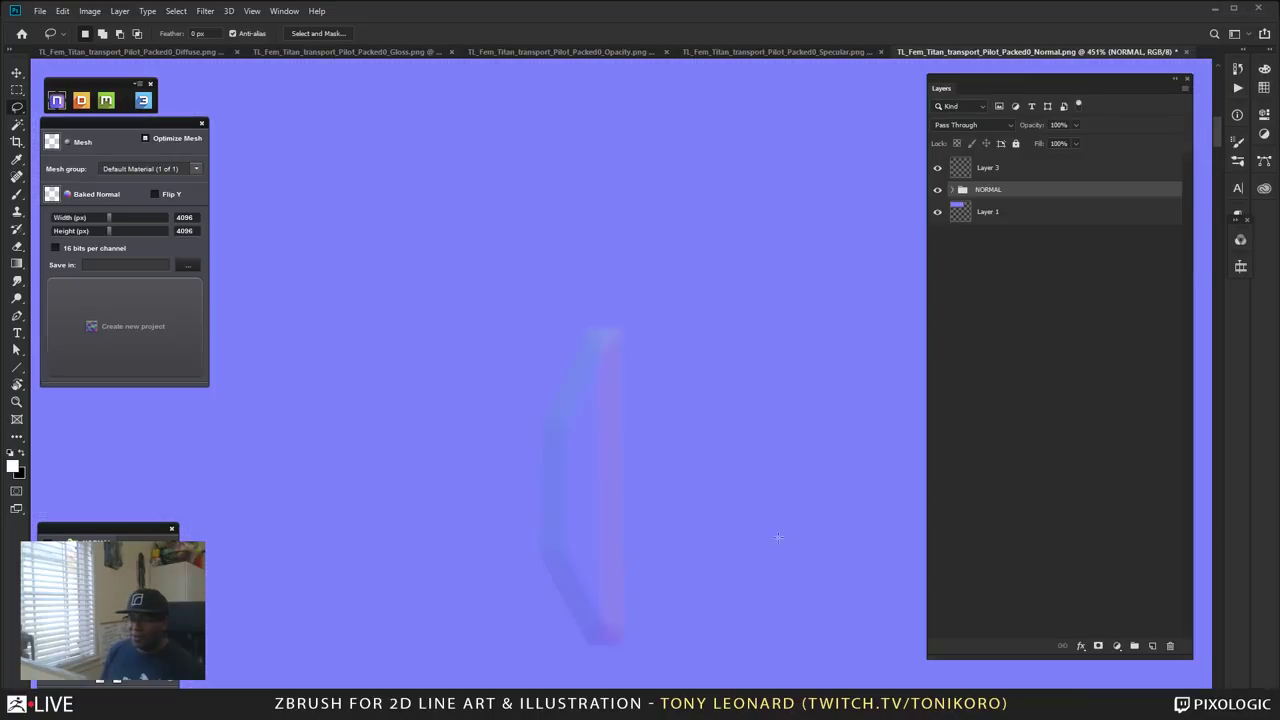
{"action": "scroll", "coordinate": [808, 537], "scroll_direction": "down", "scroll_amount": 4, "text": "alt"}
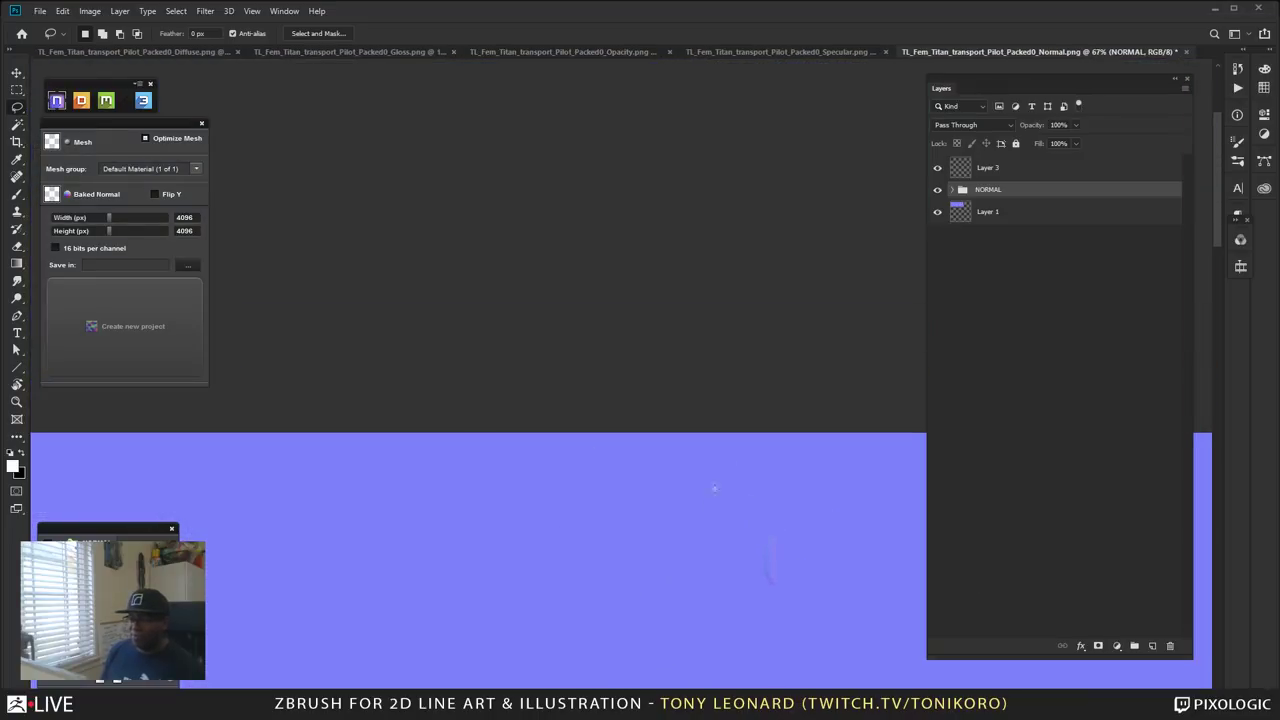
{"action": "scroll", "coordinate": [817, 599], "scroll_direction": "up", "scroll_amount": 5, "text": "alt"}
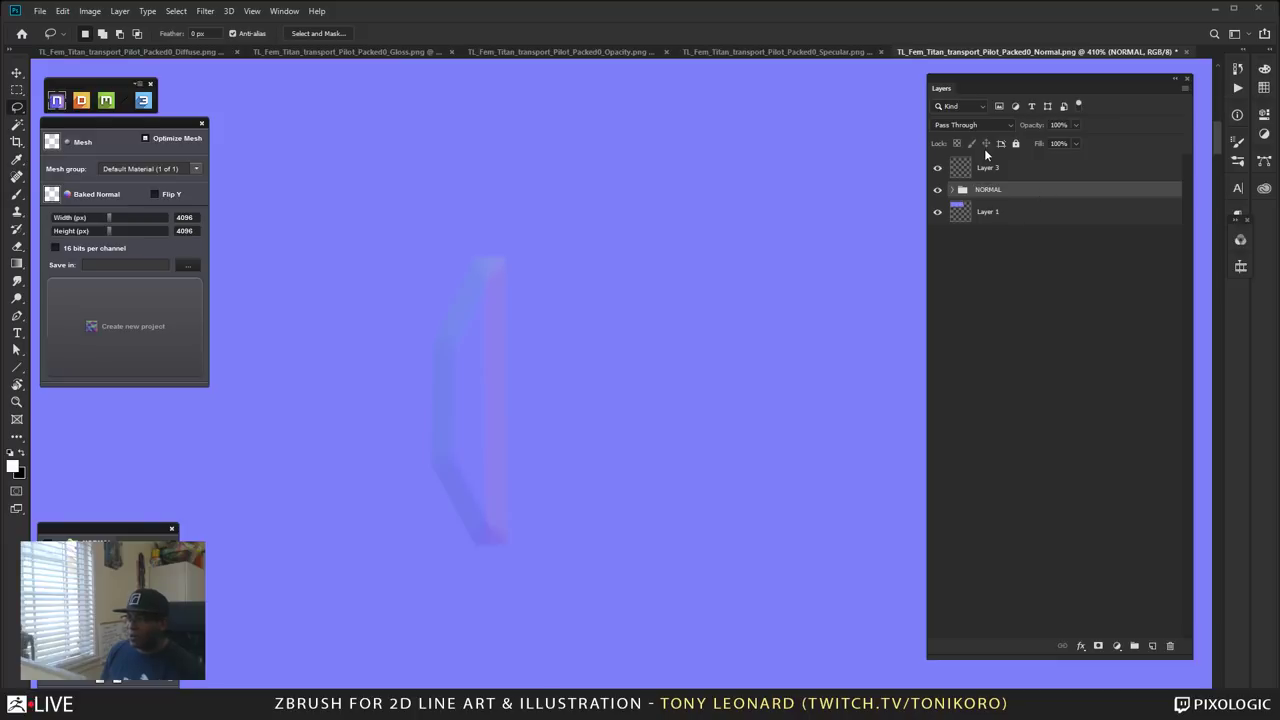
{"action": "left_click", "coordinate": [1098, 647]}
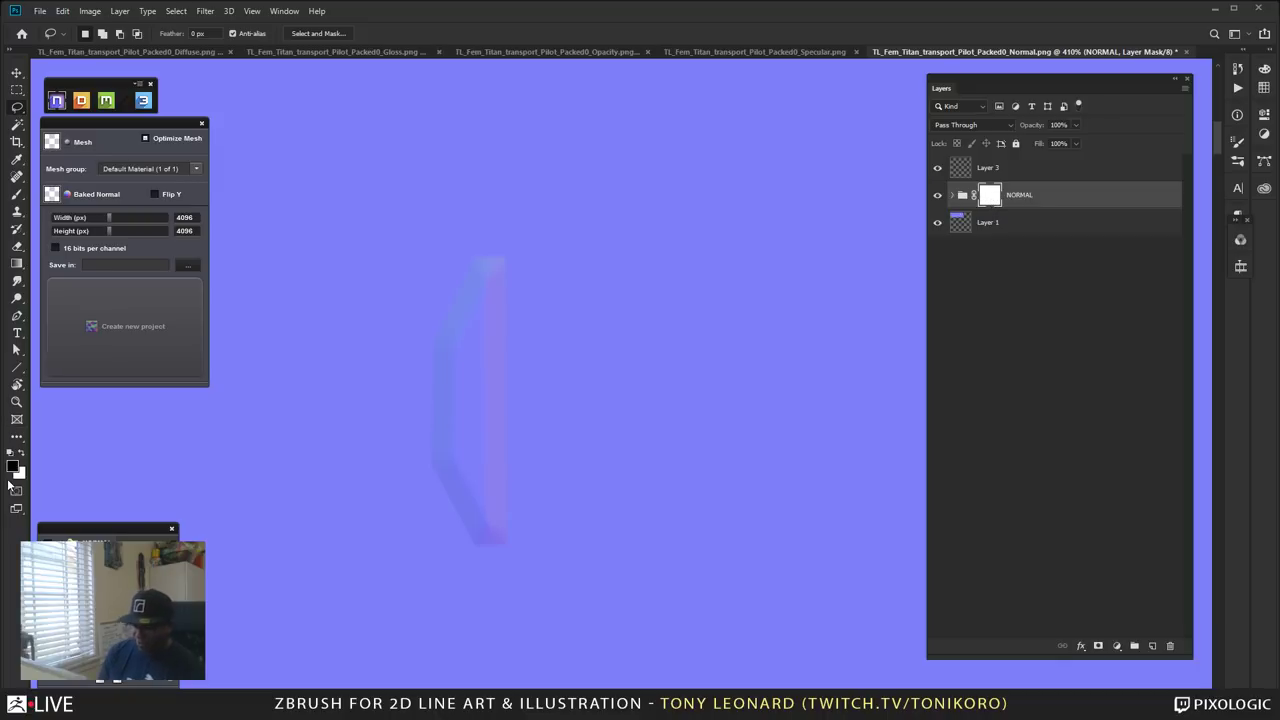
{"action": "key", "text": "ctrl+i"}
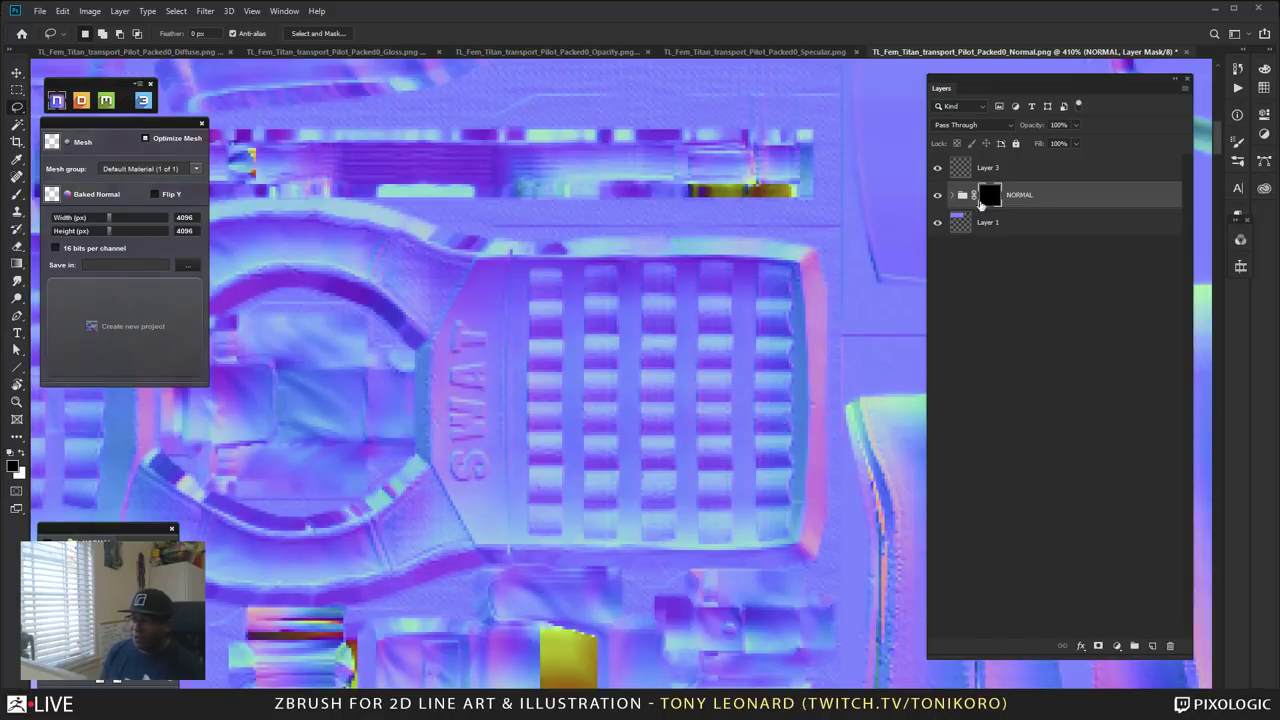
Outline the panel around the SWAT lettering with a straight-edged Lasso selection and adjust its edge beside the grid of pads.
{"action": "left_click", "coordinate": [478, 257], "text": "alt"}
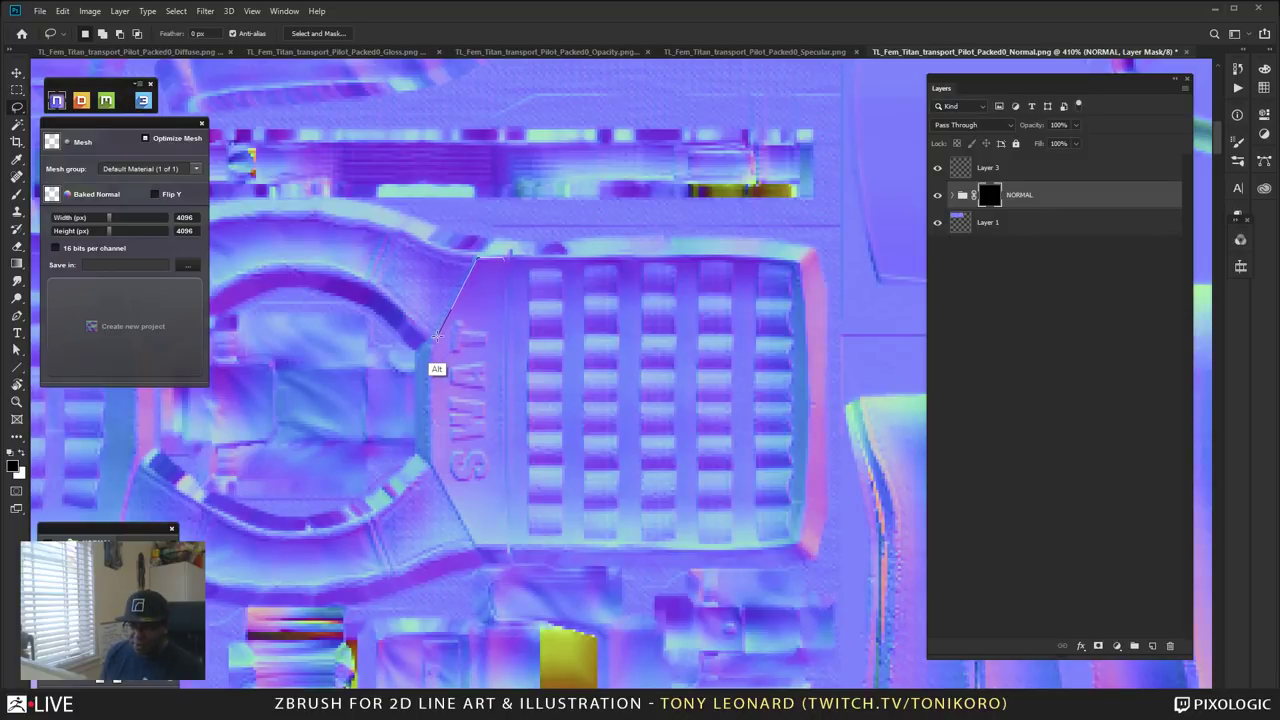
{"action": "left_click", "coordinate": [432, 342], "text": "alt"}
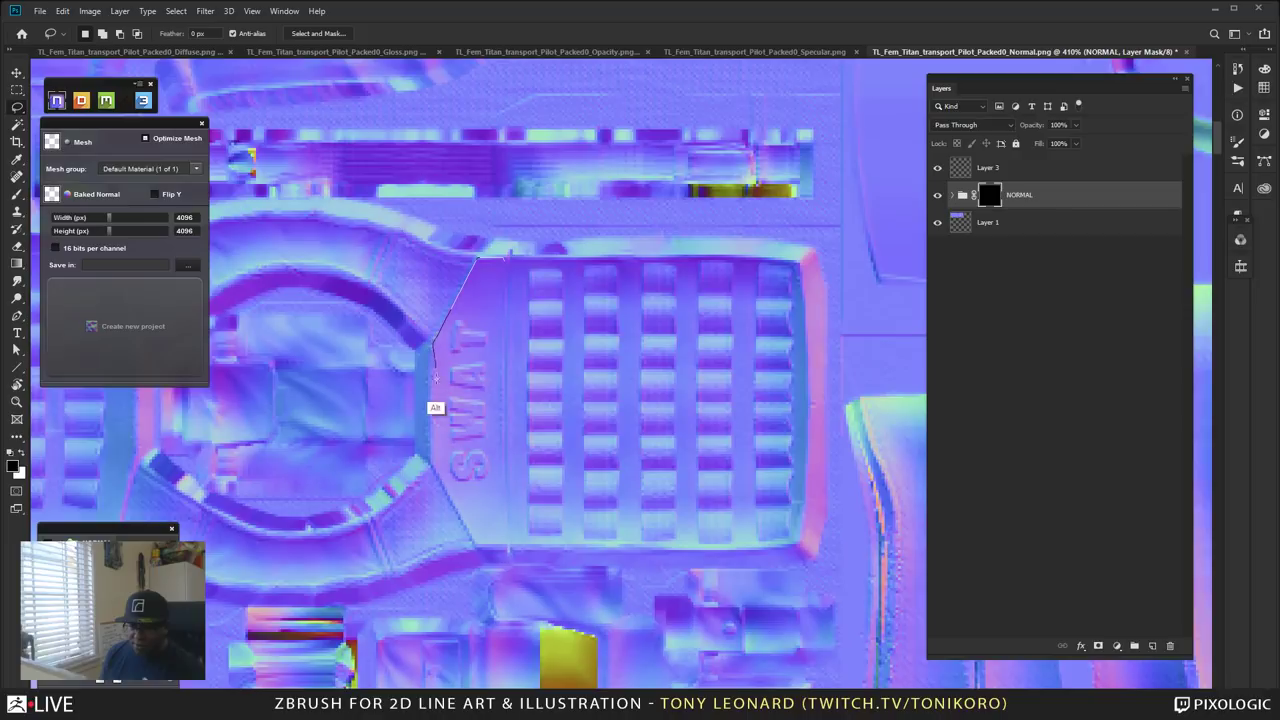
{"action": "left_click", "coordinate": [432, 463], "text": "alt"}
{"action": "left_click", "coordinate": [472, 540], "text": "alt"}
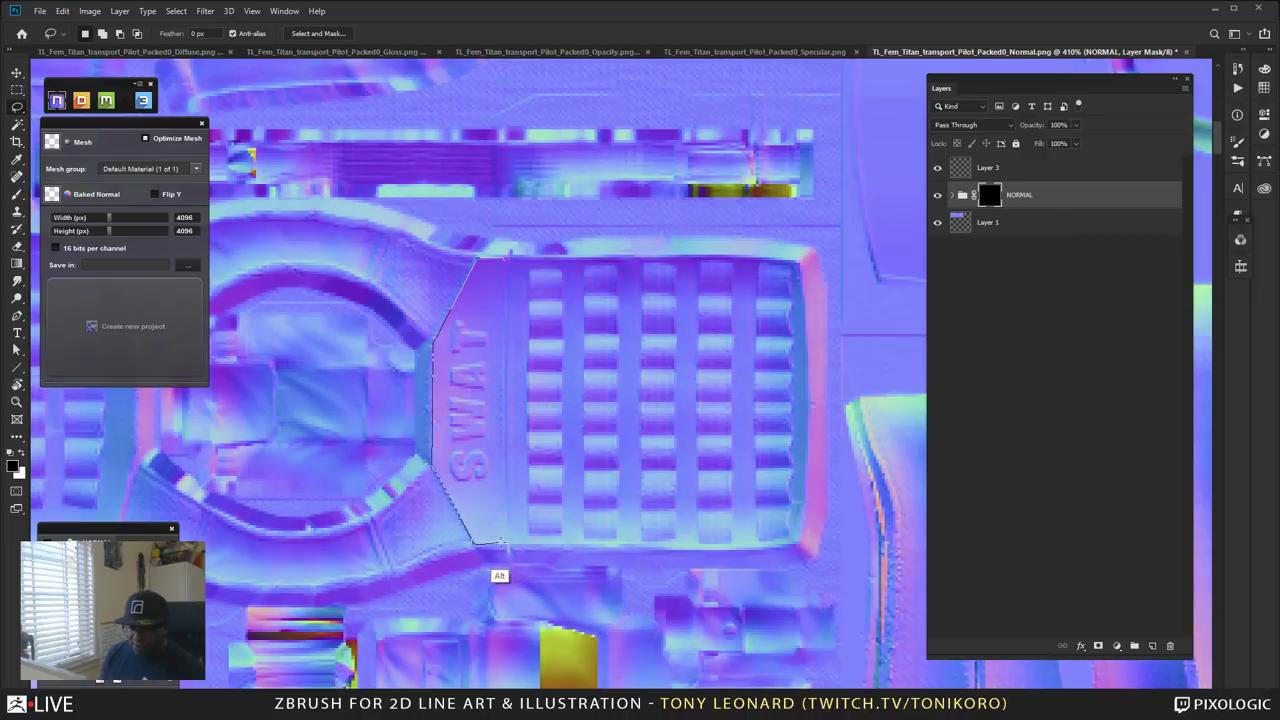
{"action": "left_click", "coordinate": [507, 545], "text": "alt"}
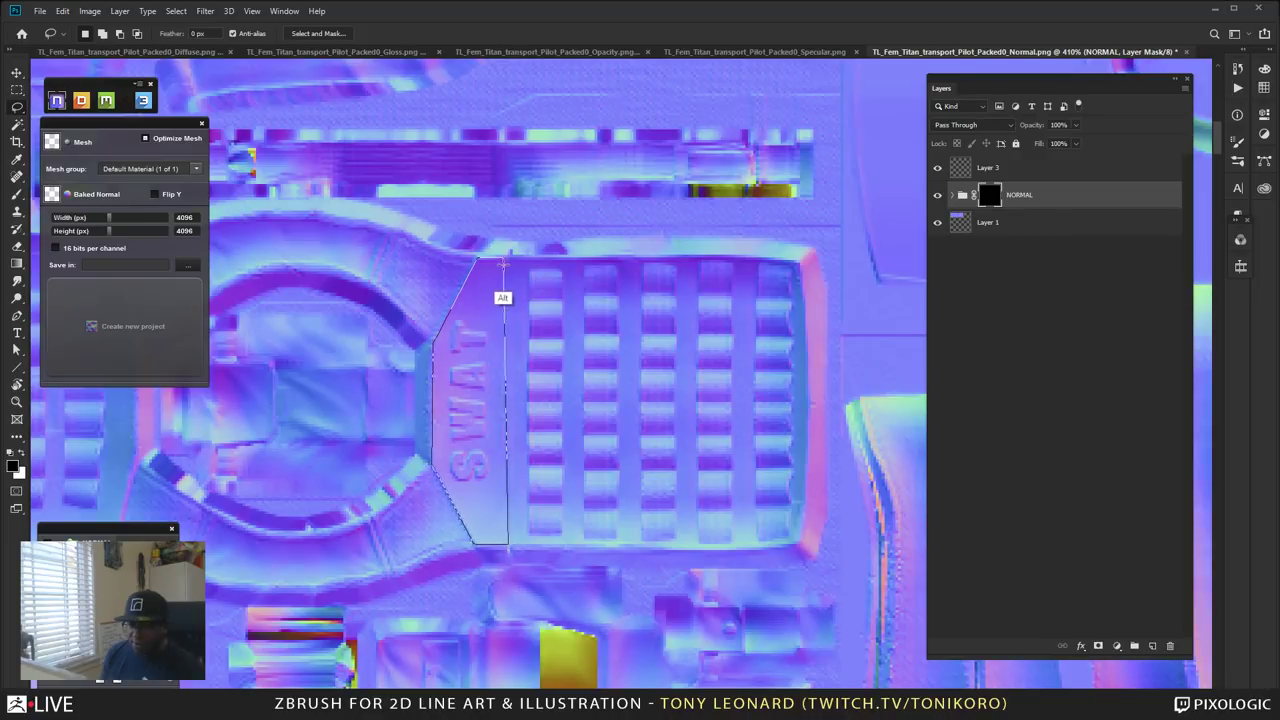
{"action": "double_click", "coordinate": [505, 257], "text": "alt"}
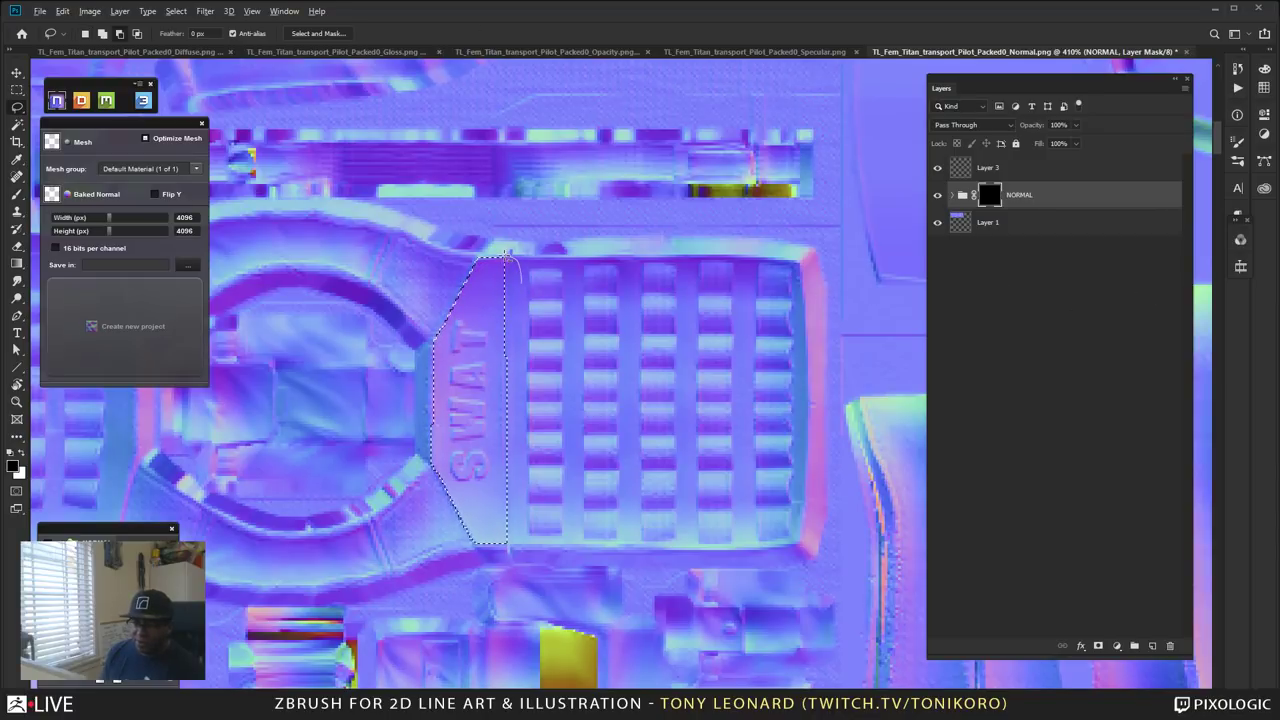
{"action": "mouse_move", "coordinate": [505, 258]}
{"action": "left_mouse_down", "text": "alt"}
{"action": "mouse_move", "coordinate": [500, 582]}
{"action": "mouse_move", "coordinate": [594, 464]}
{"action": "left_mouse_up", "text": "alt"}
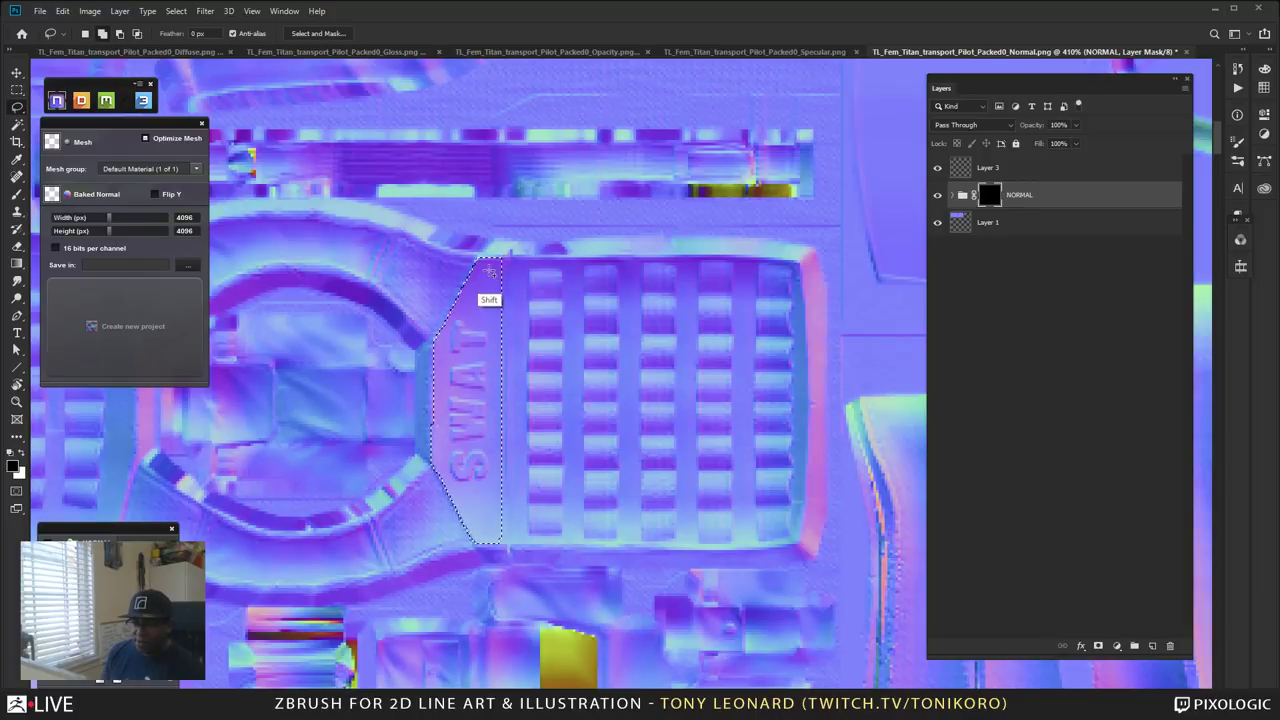
{"action": "mouse_move", "coordinate": [505, 262]}
{"action": "left_mouse_down", "text": "alt"}
{"action": "mouse_move", "coordinate": [507, 548]}
{"action": "mouse_move", "coordinate": [490, 543]}
{"action": "left_mouse_up", "text": "alt"}
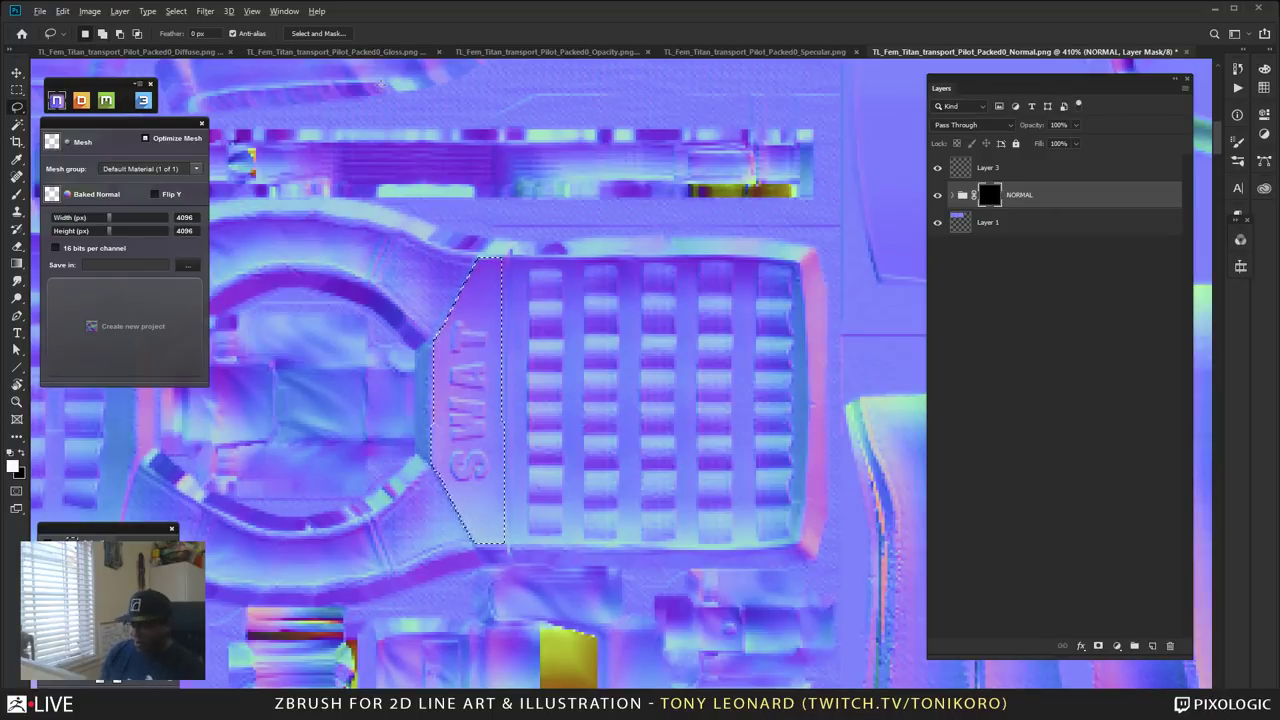
Fill the selected panel area with white on the NORMAL group's mask to cover the SWAT lettering, and undo the trial bevel change.
{"action": "key", "text": "ctrl+f"}
{"action": "key", "text": "ctrl+d"}
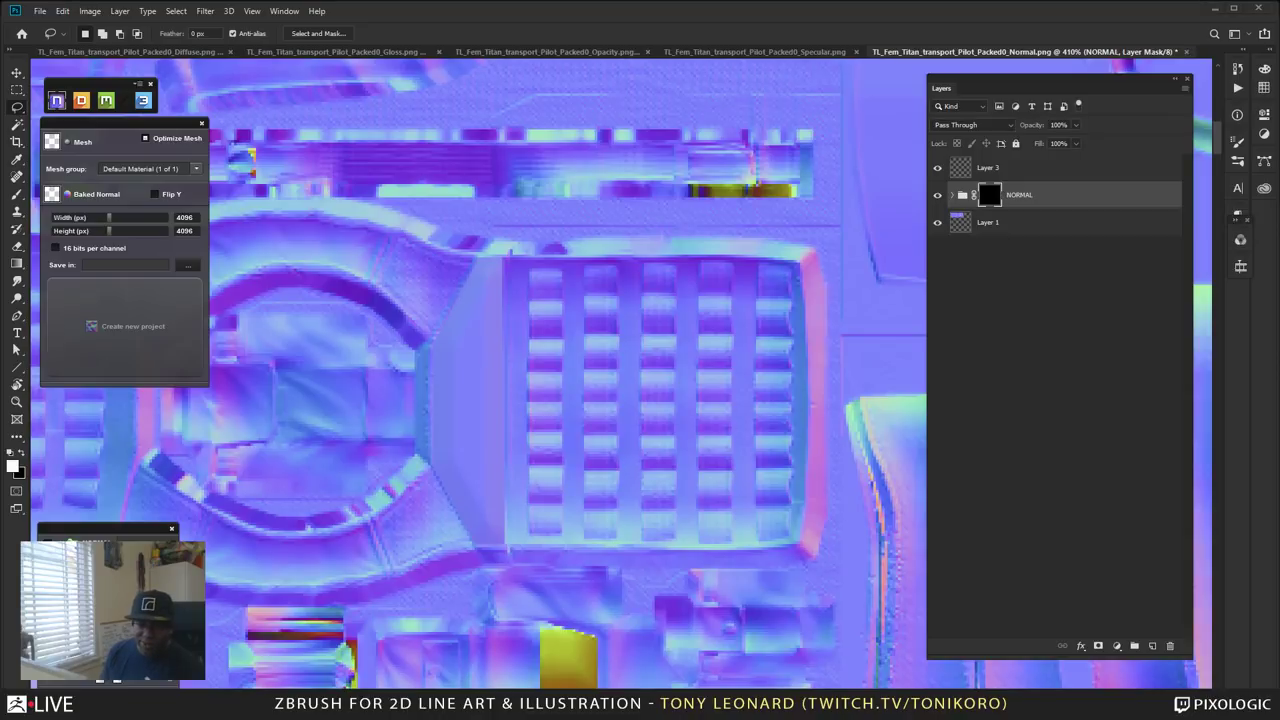
{"action": "key", "text": "ctrl+z"}
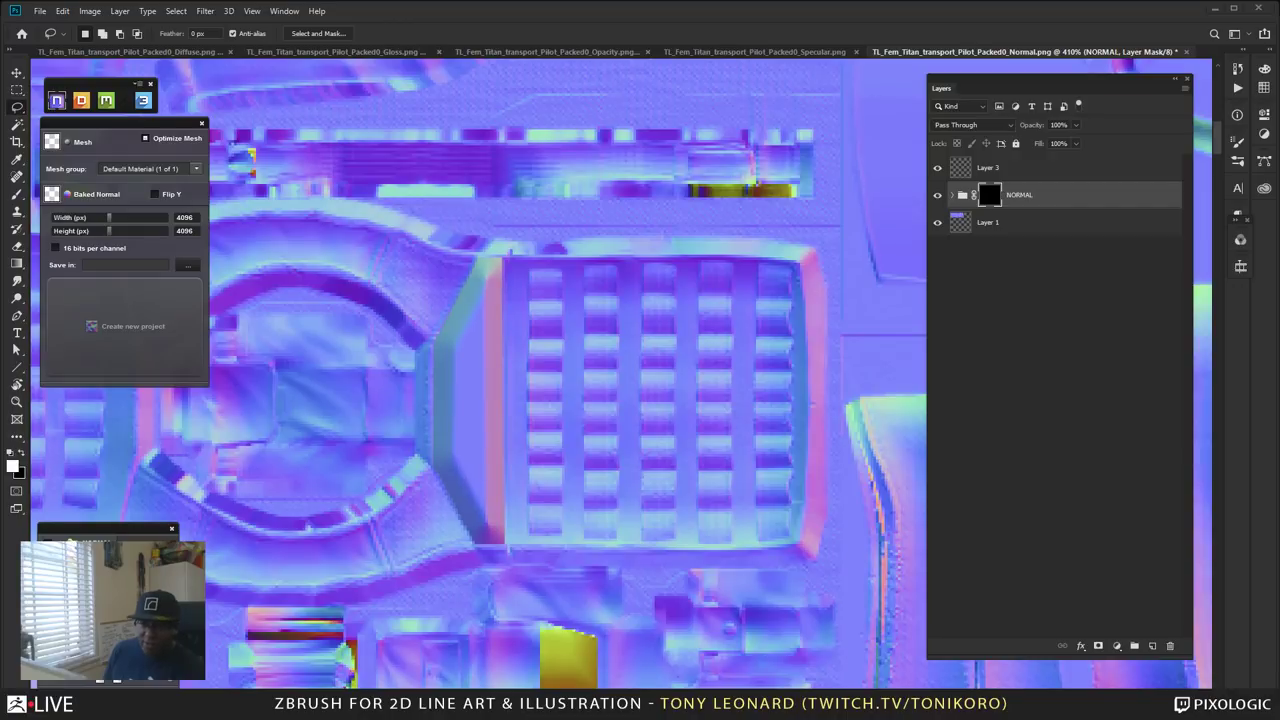
{"action": "key", "text": "ctrl+z"}
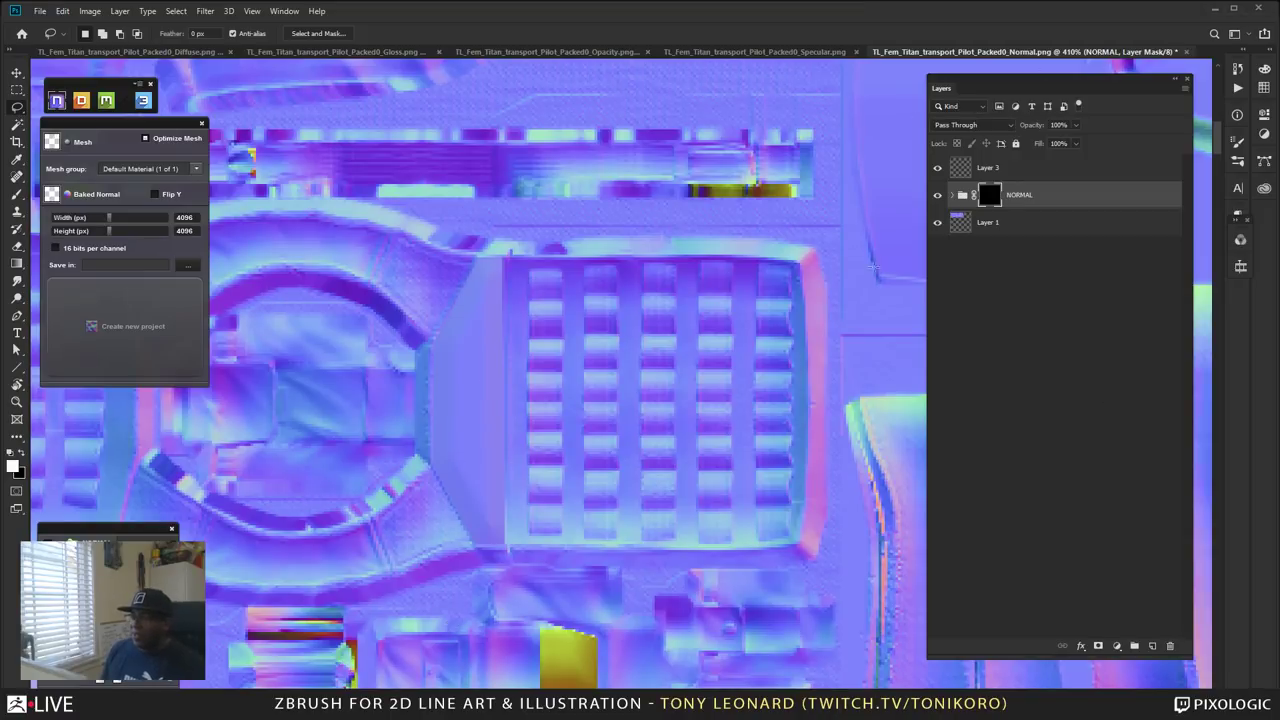
Select Layer 3 and set up a Hard Round Pressure Size brush at 3 px.
{"action": "left_click", "coordinate": [1022, 168]}
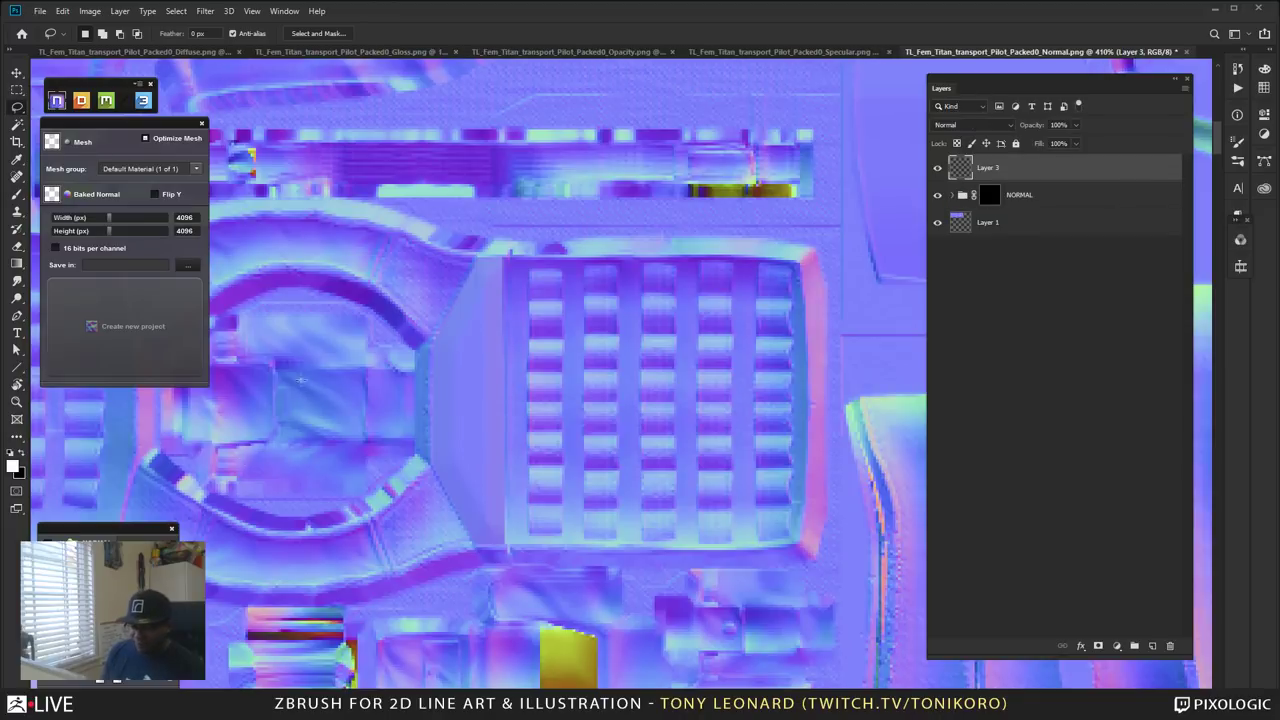
{"action": "key", "text": "b"}
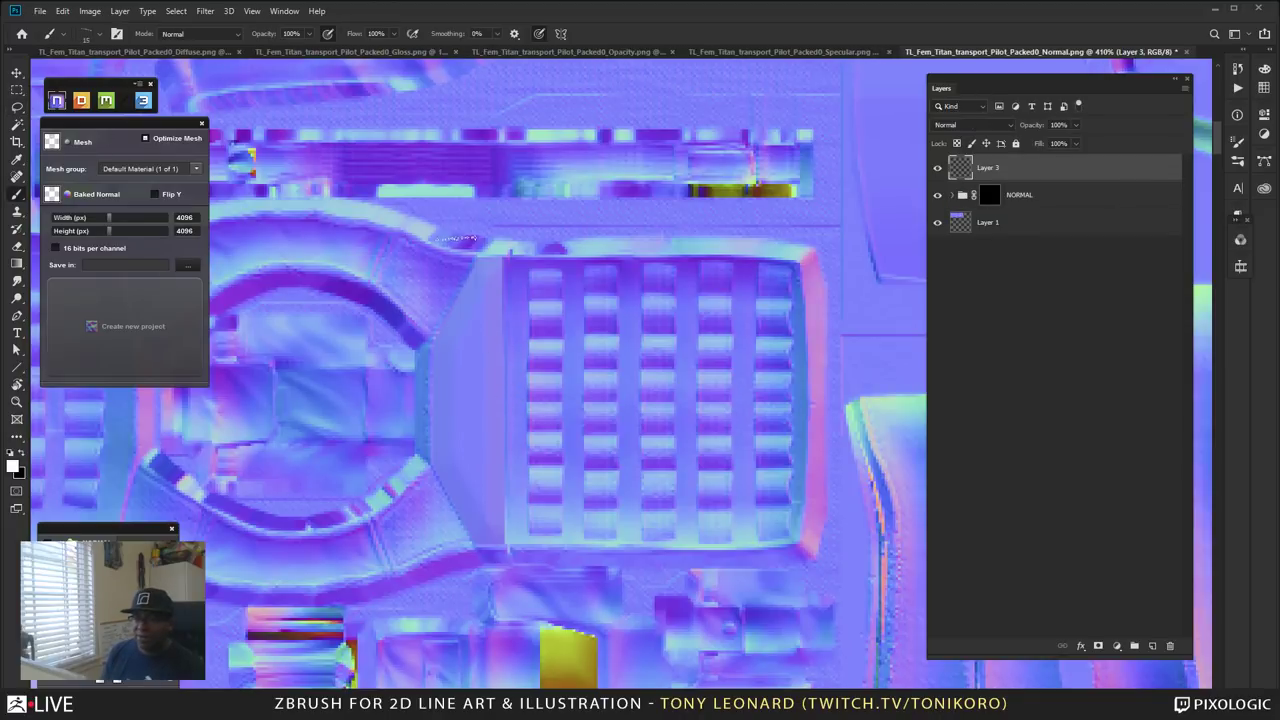
{"action": "left_click", "coordinate": [86, 36]}
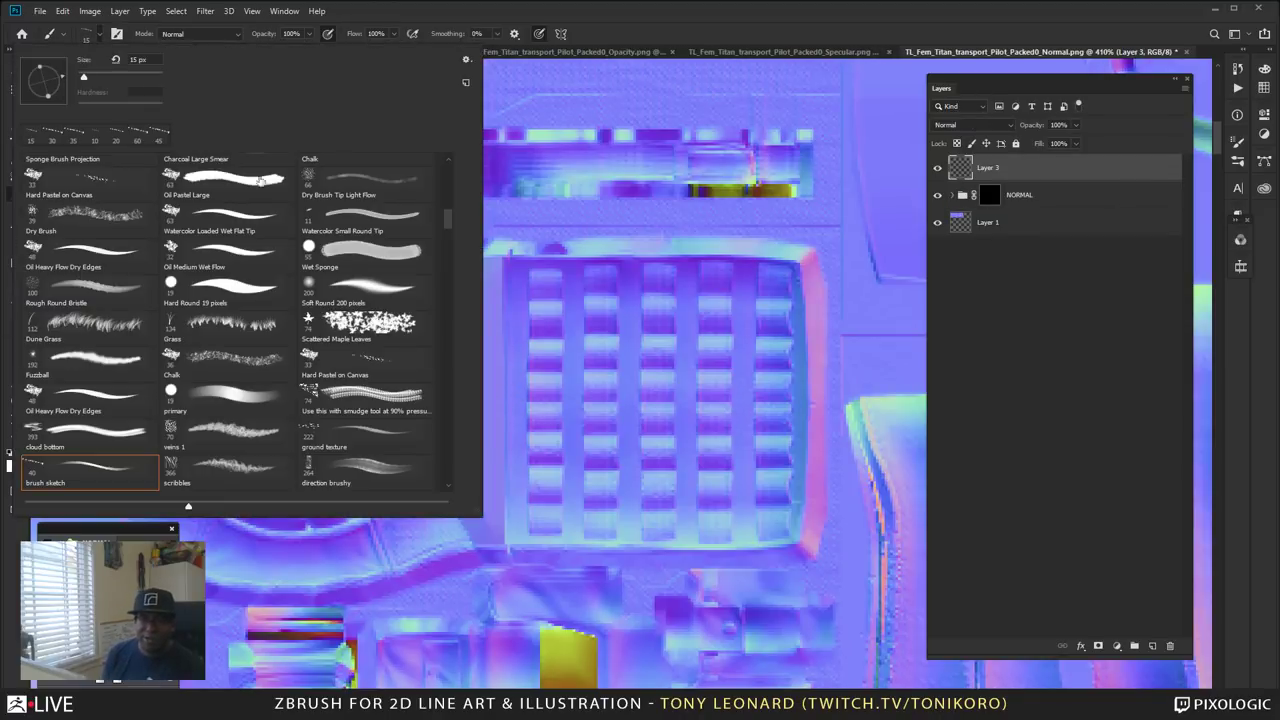
{"action": "left_click_drag", "start_coordinate": [445, 226], "coordinate": [446, 163]}
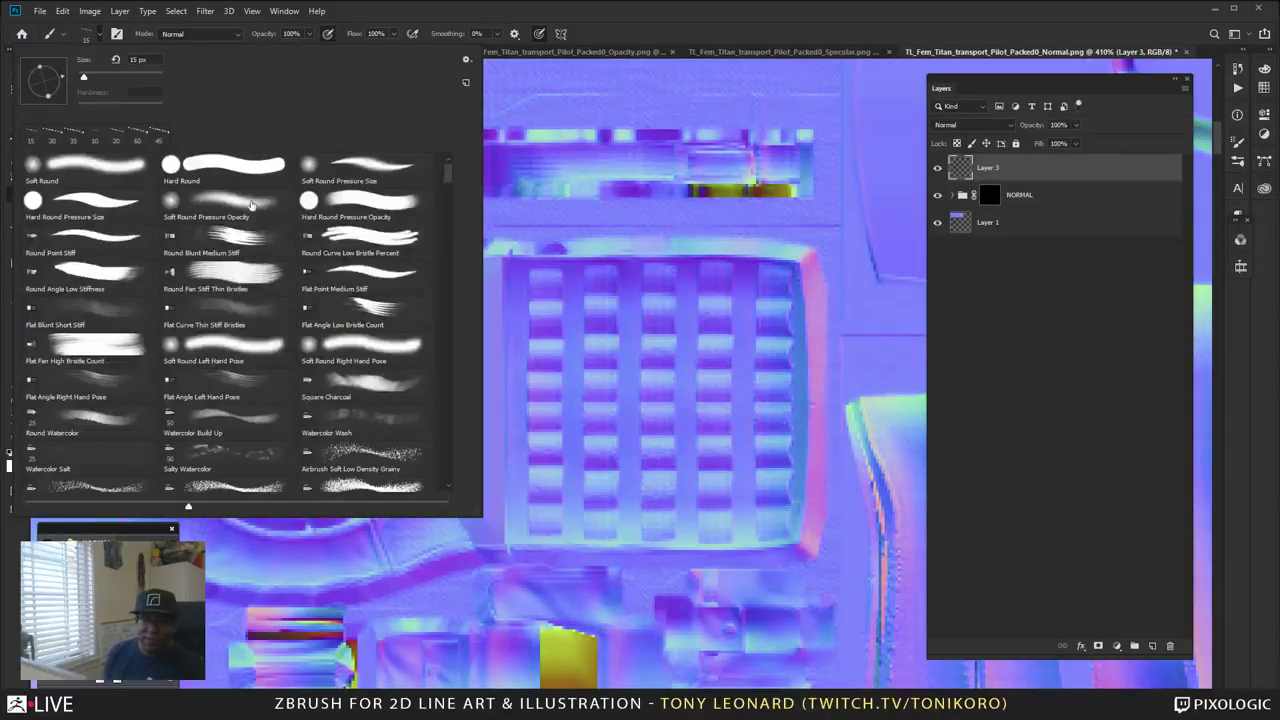
{"action": "left_click", "coordinate": [257, 169]}
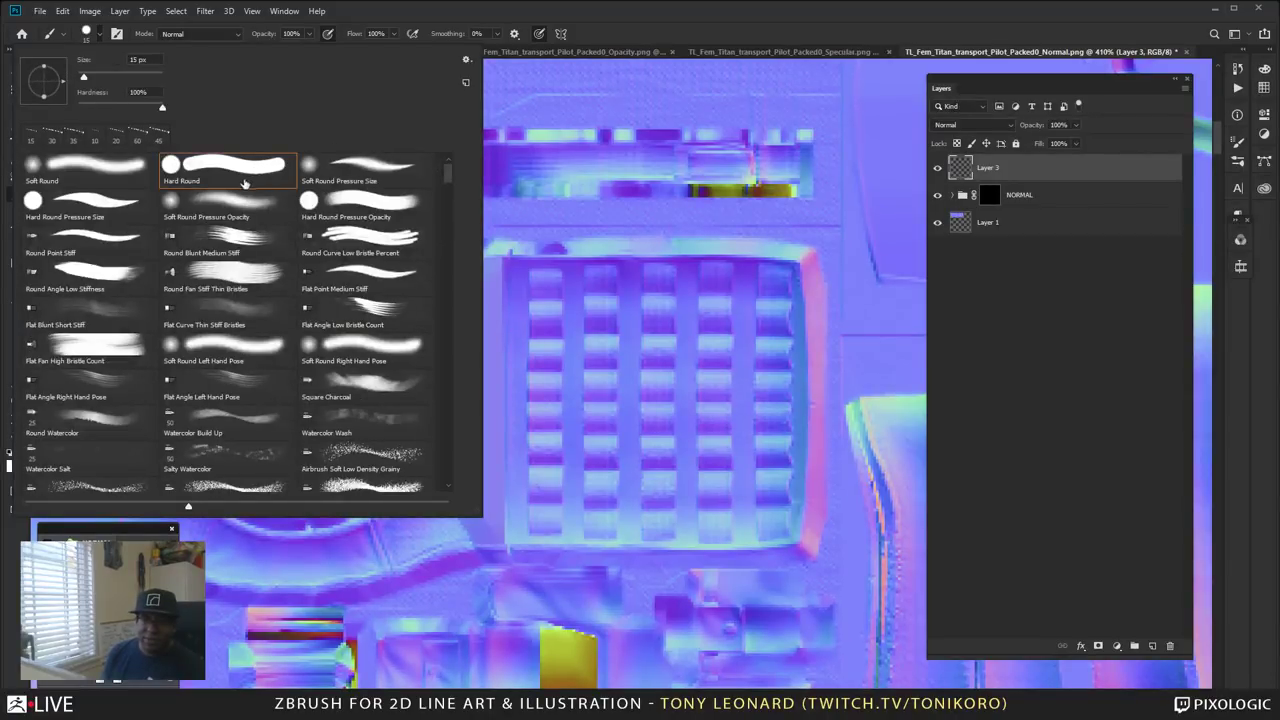
{"action": "left_click", "coordinate": [98, 217]}
{"action": "left_click_drag", "start_coordinate": [84, 77], "coordinate": [80, 79]}
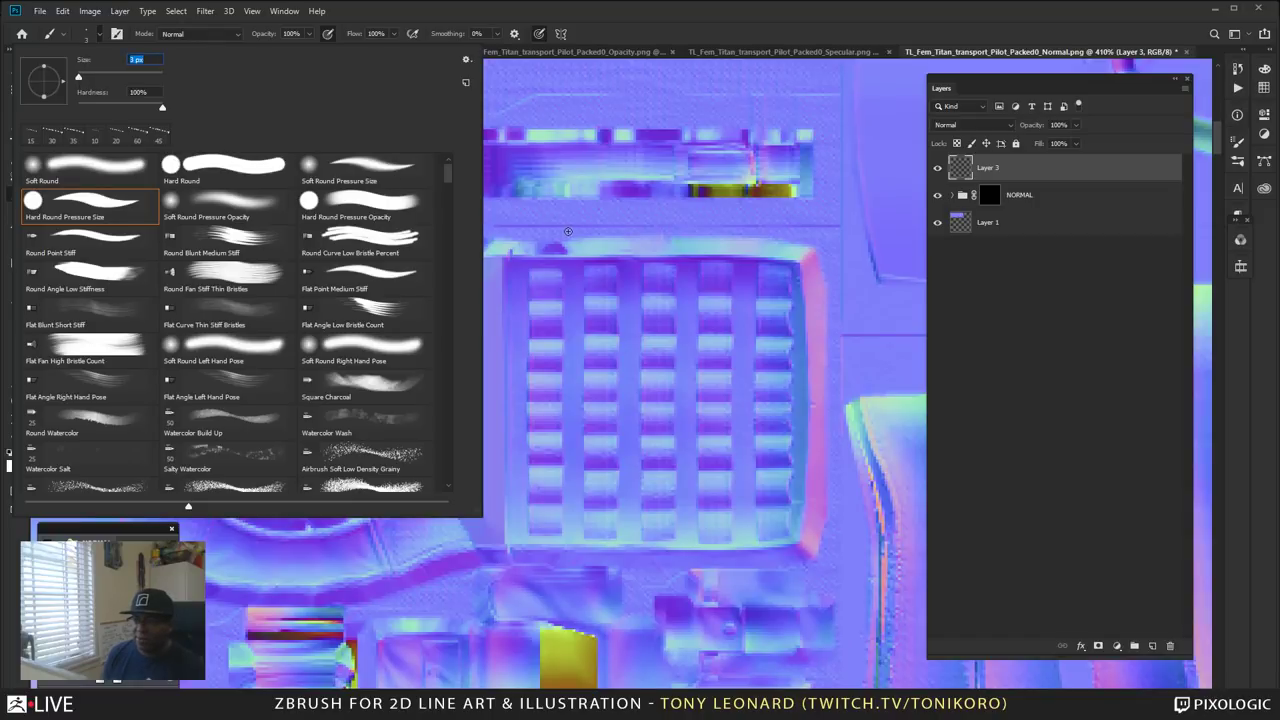
{"action": "key", "text": "Return"}
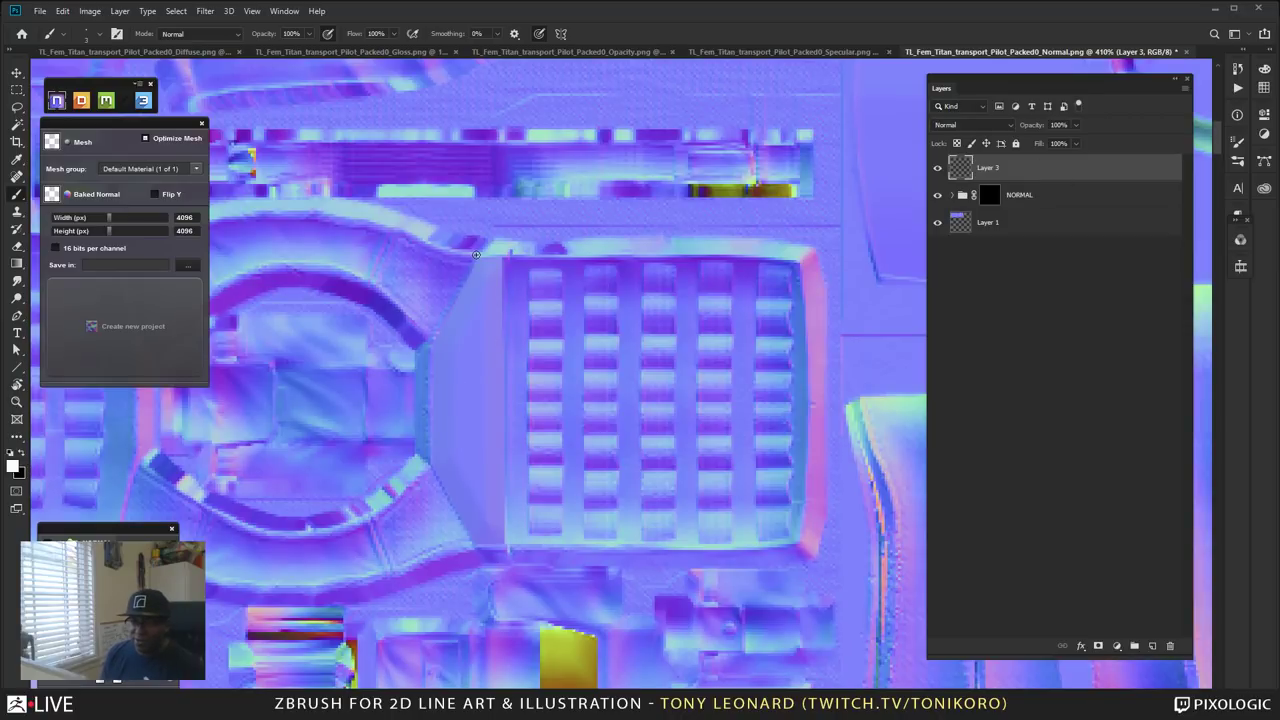
Paint a white line along the panel's upper slanted edge, stepping inward and straight down to about the panel's middle.
{"action": "left_click", "coordinate": [432, 334], "text": "shift"}
{"action": "left_click", "coordinate": [433, 334], "text": "shift"}
{"action": "left_click", "coordinate": [472, 253], "text": "shift"}
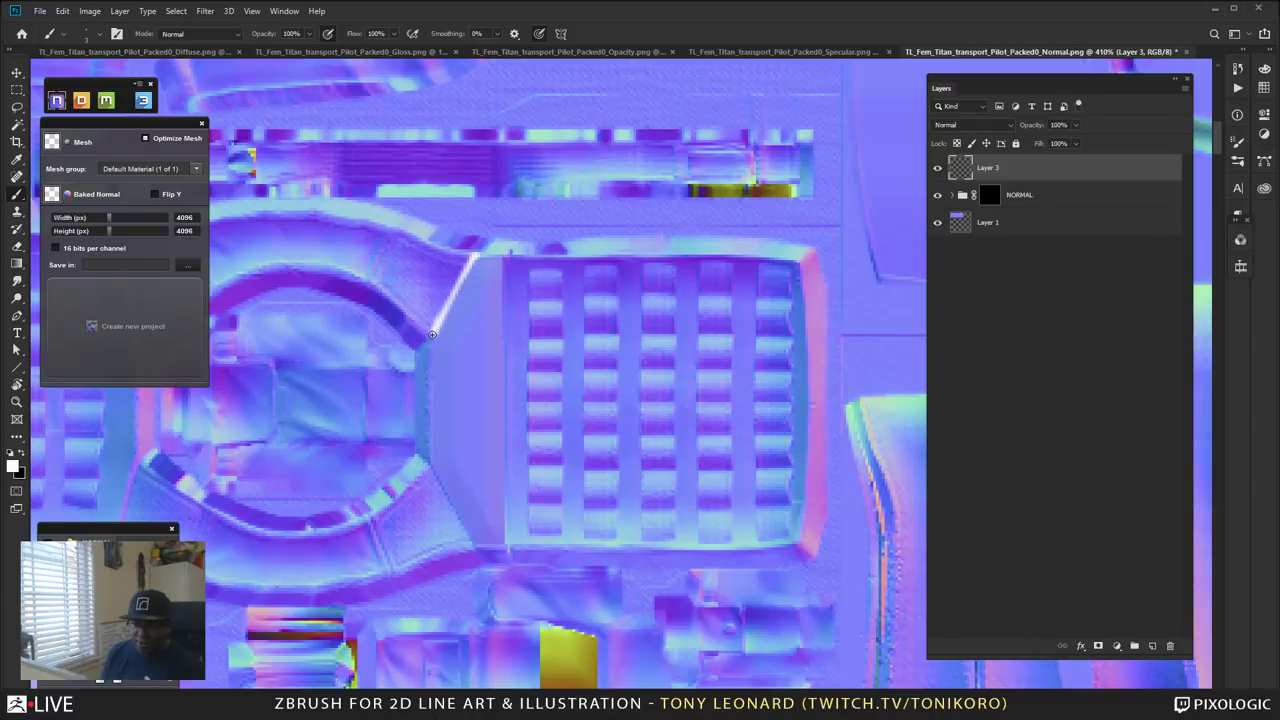
{"action": "left_click_drag", "start_coordinate": [441, 346], "coordinate": [455, 350]}
{"action": "left_click", "coordinate": [453, 423], "text": "shift"}
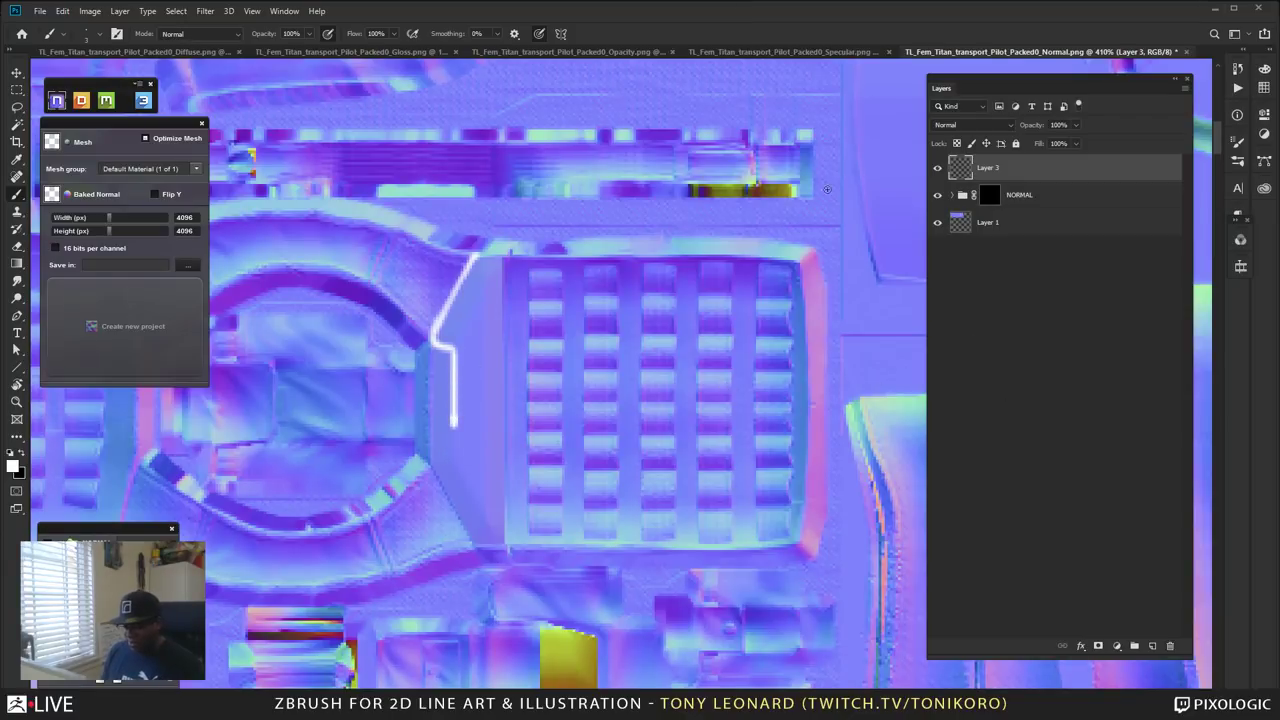
Select the white line with a rectangular marquee and place a duplicate of it lower on the panel.
{"action": "key", "text": "m"}
{"action": "left_click_drag", "start_coordinate": [402, 232], "coordinate": [753, 440]}
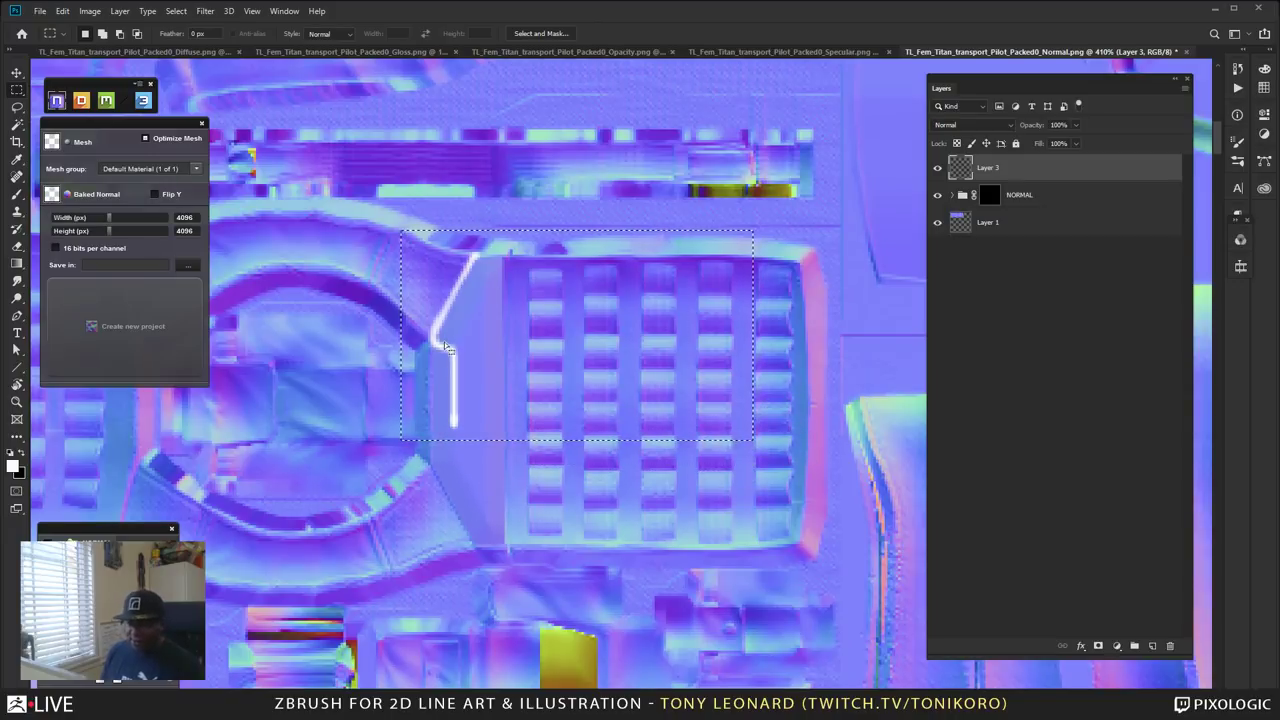
{"action": "key", "text": "v"}
{"action": "key", "text": "alt+v"}
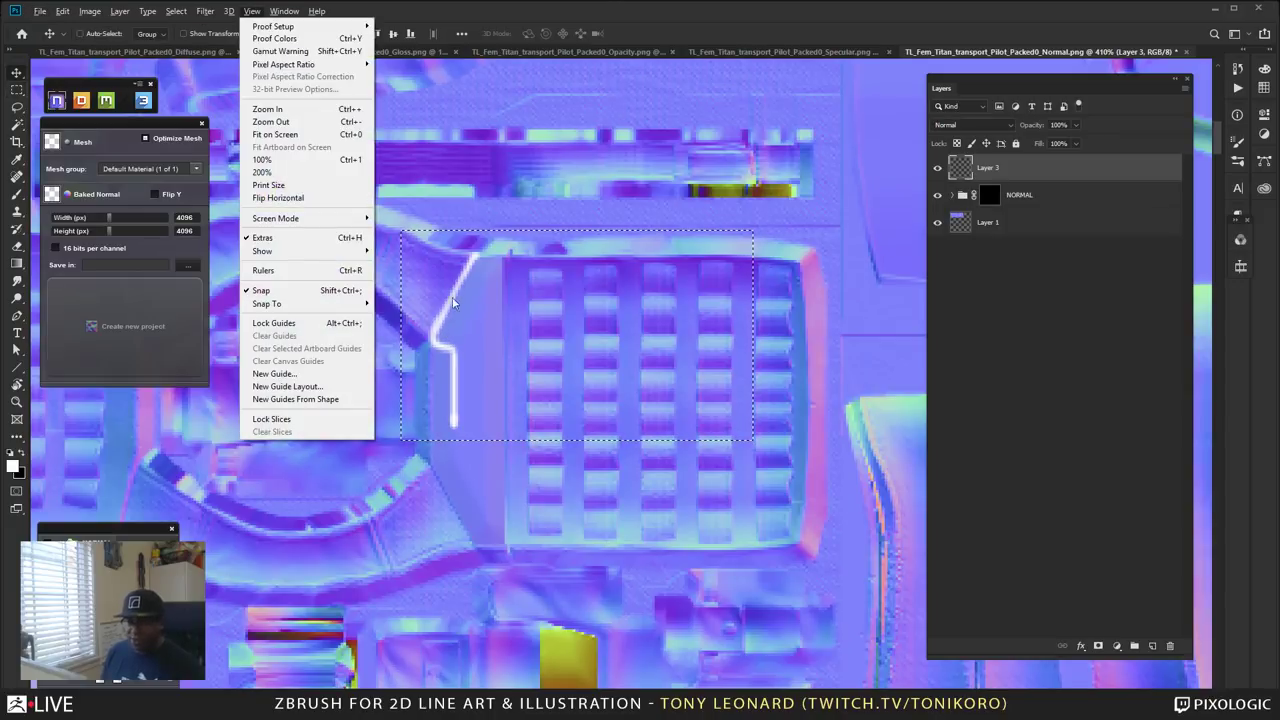
{"action": "key", "text": "Escape"}
{"action": "left_click_drag", "start_coordinate": [430, 322], "coordinate": [484, 438], "text": "alt"}
Flip the duplicated line vertically and align it with the original to form a symmetrical outline along the panel's edge.
{"action": "key", "text": "ctrl+t"}
{"action": "right_click", "coordinate": [490, 436]}
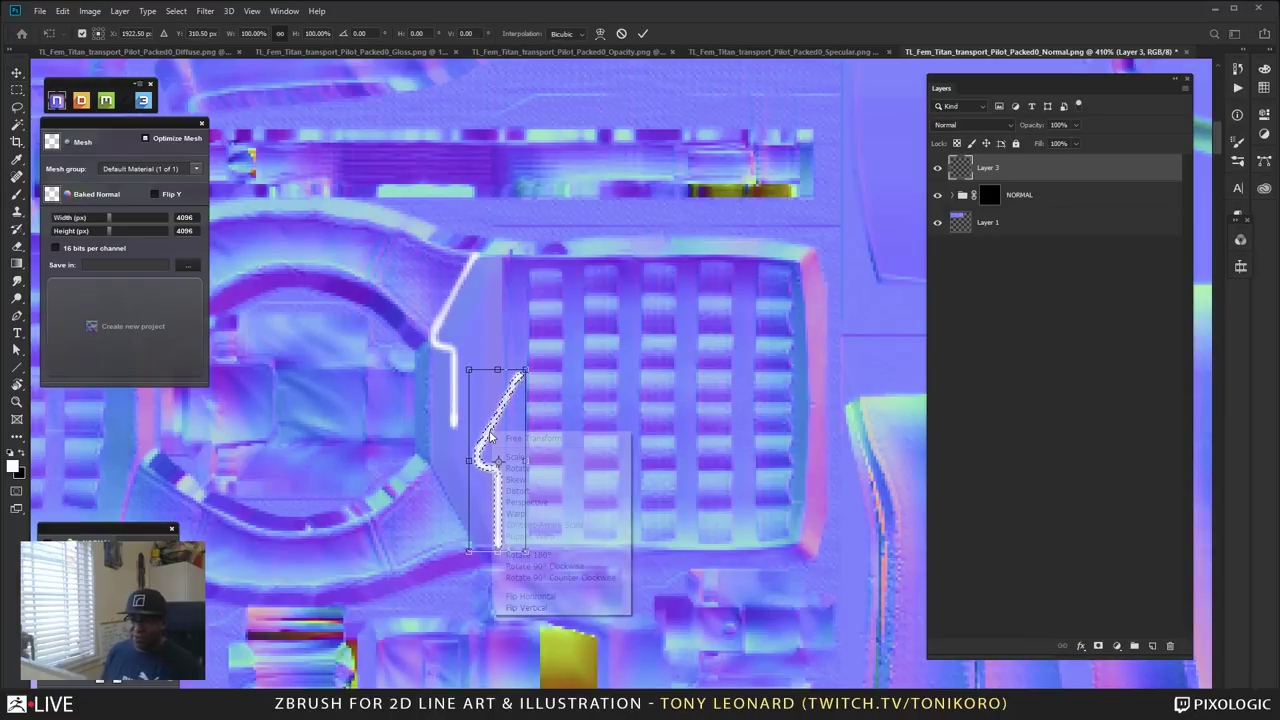
{"action": "left_click", "coordinate": [549, 610]}
{"action": "left_click_drag", "start_coordinate": [505, 400], "coordinate": [452, 407]}
{"action": "key", "text": "Return"}
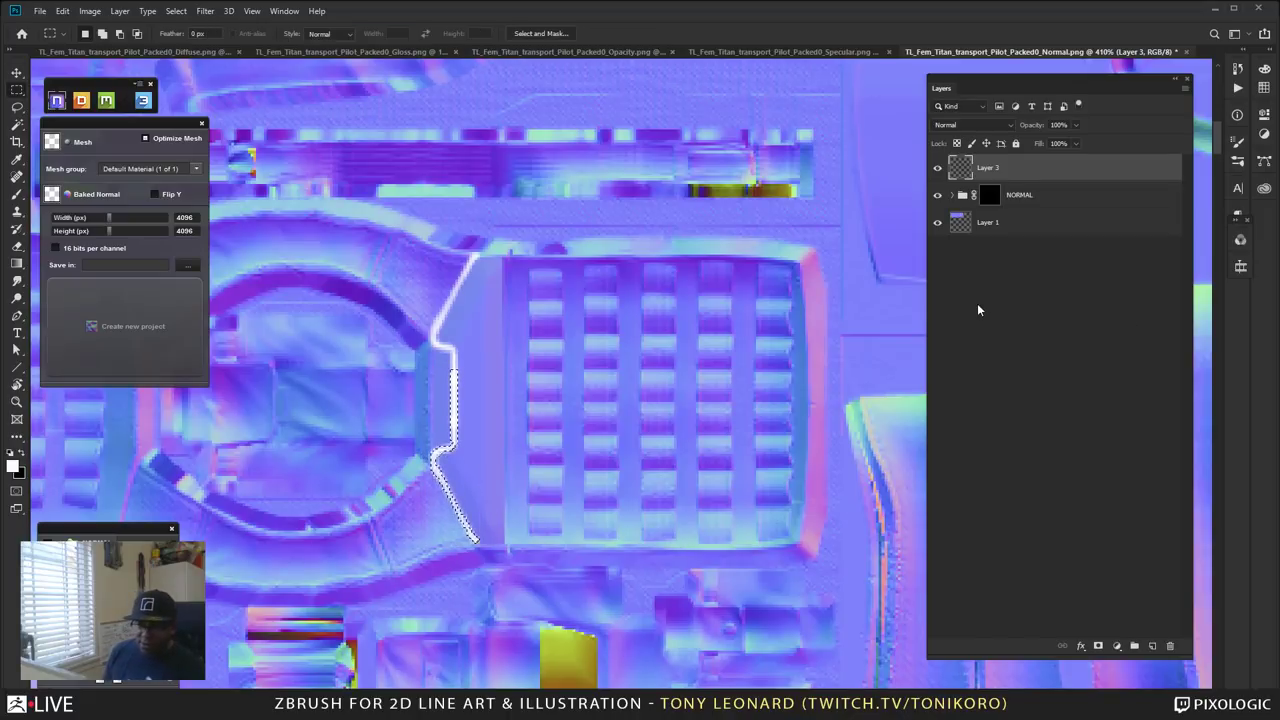
{"action": "key", "text": "ctrl+d"}
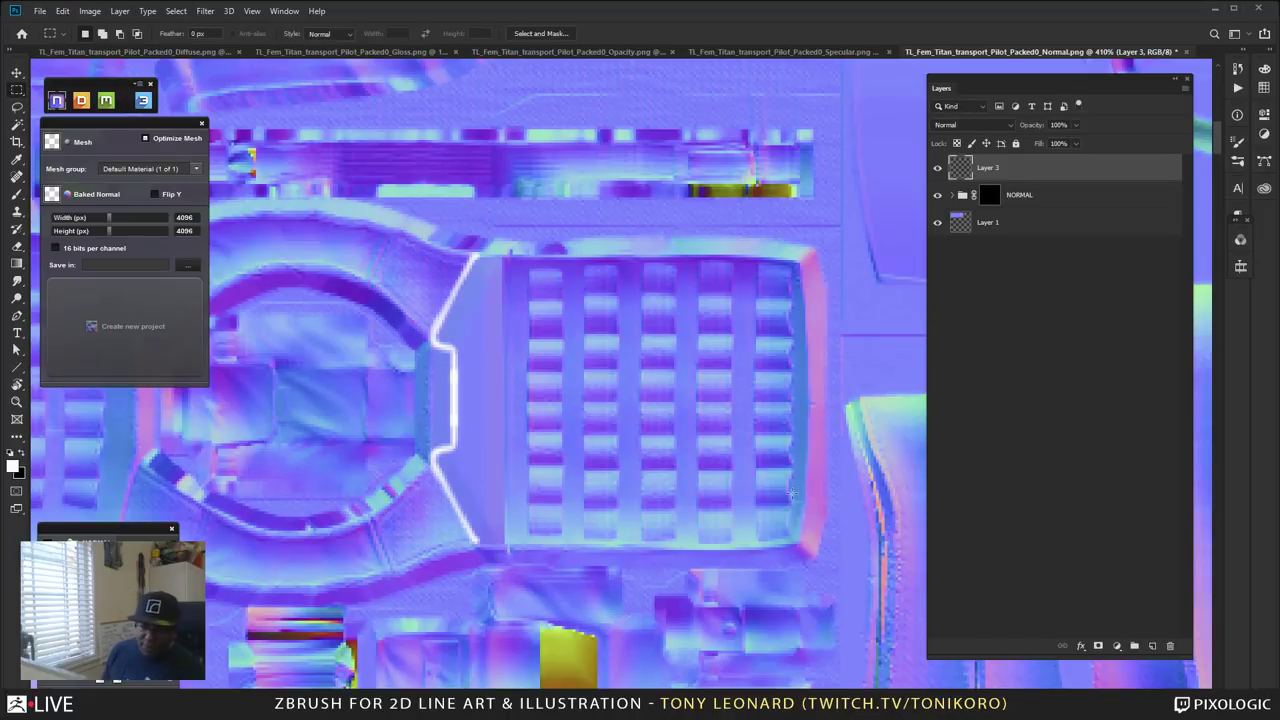
{"action": "key", "text": "v"}
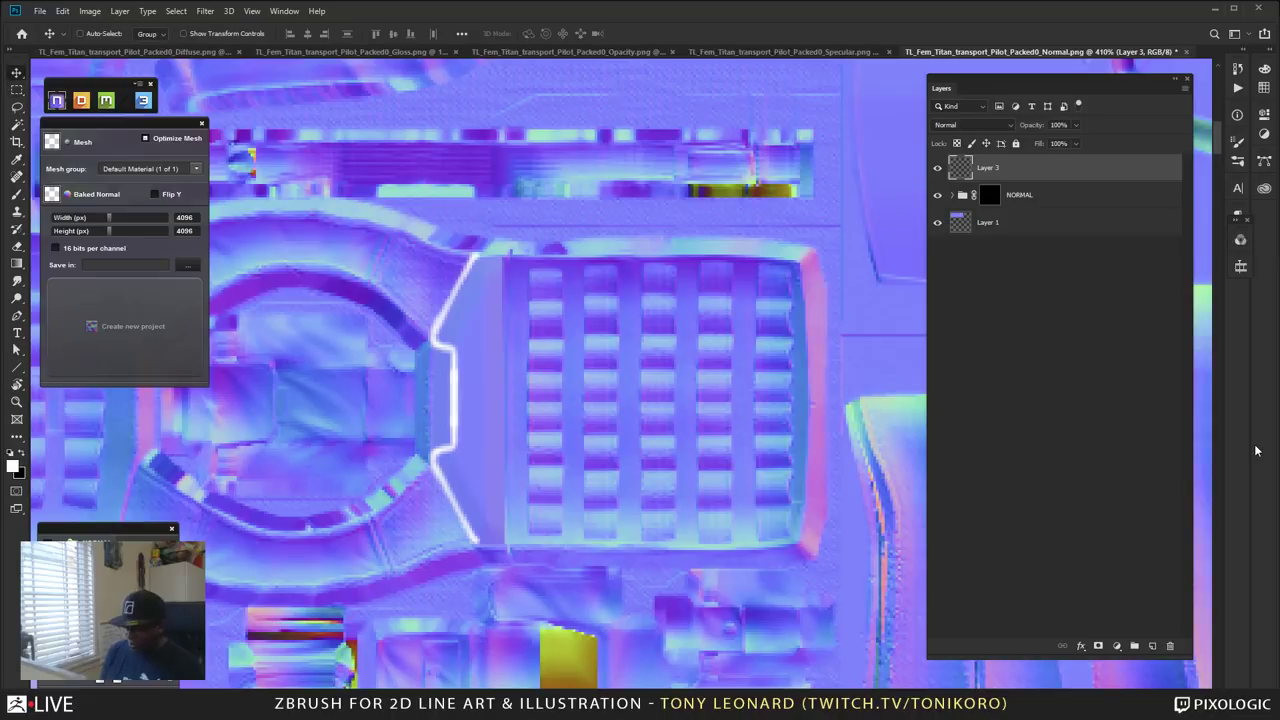
{"action": "key", "text": "Down"}
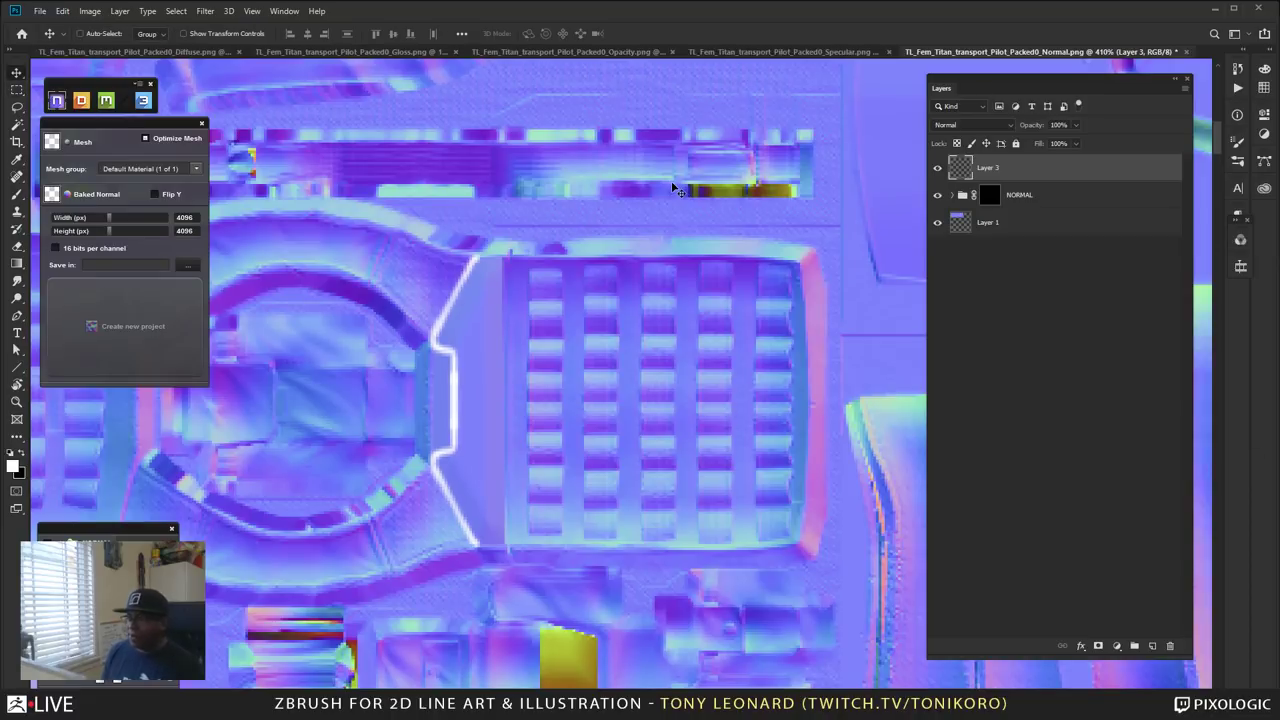
{"action": "key", "text": "Up"}
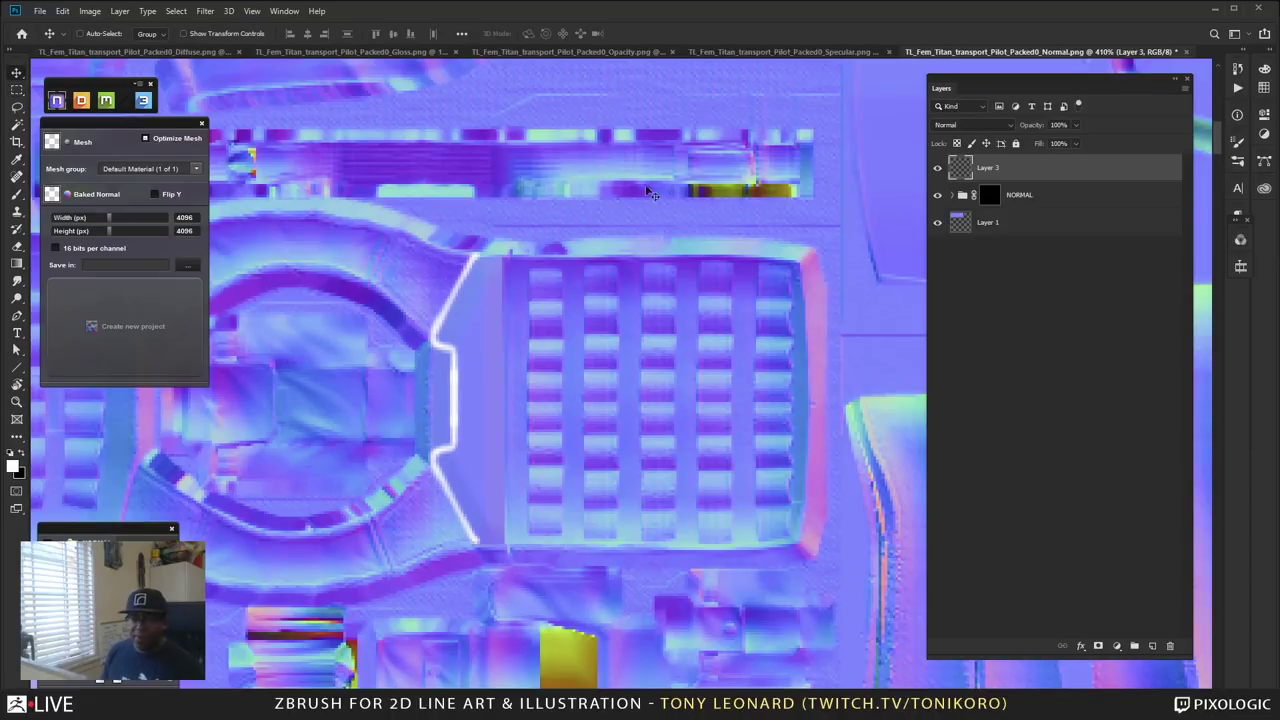
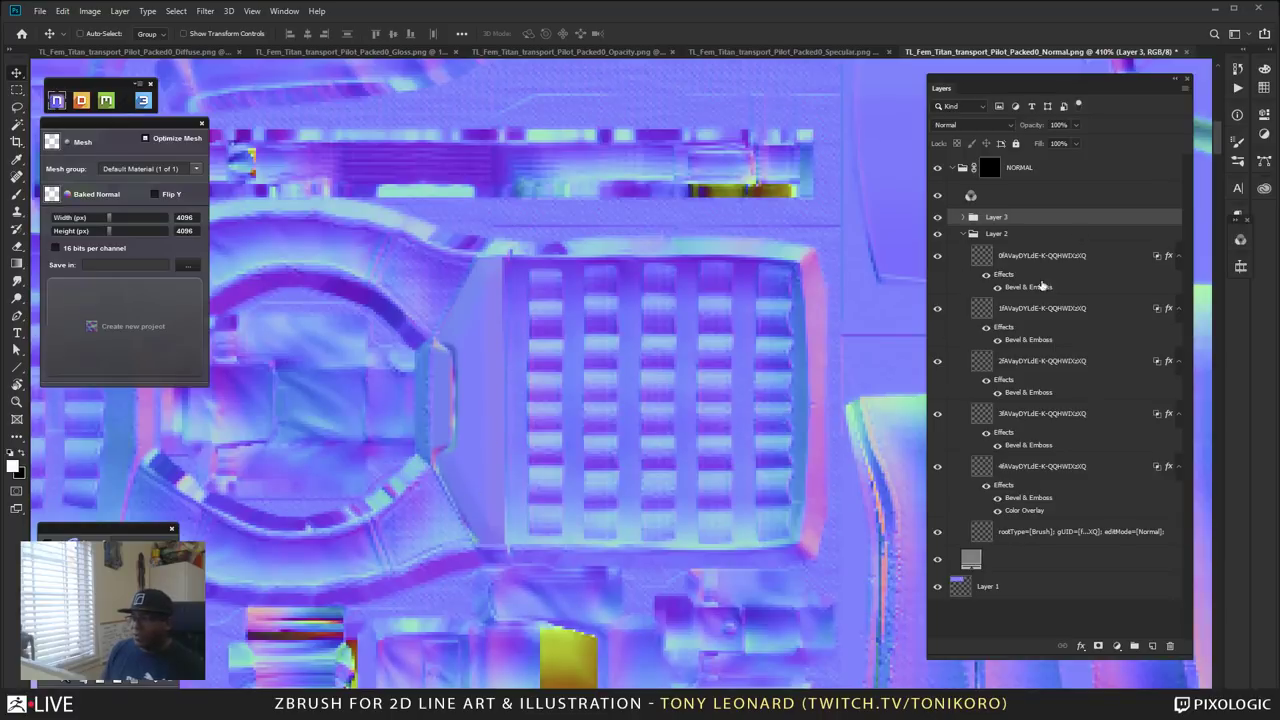
Collapse the layer groups, put away the Quixel SUITE panels and flatten the normal map into a single Background layer.
{"action": "left_click", "coordinate": [964, 233]}
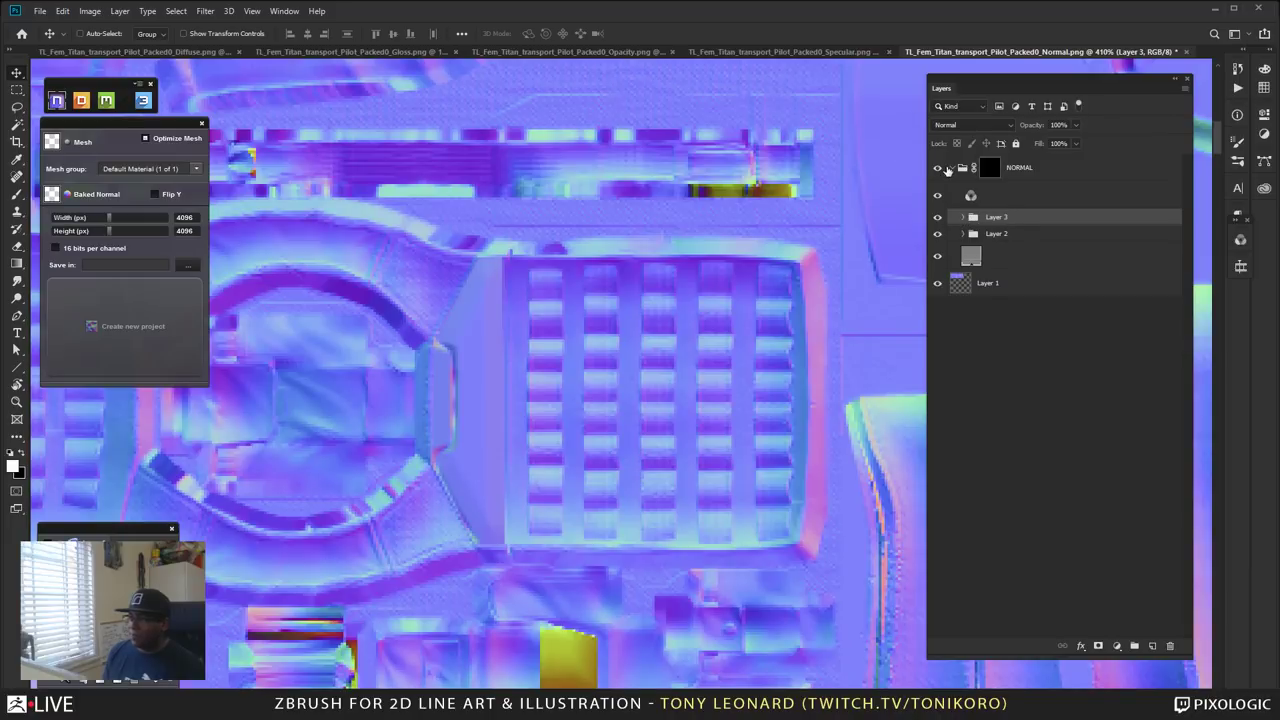
{"action": "left_click", "coordinate": [951, 168]}
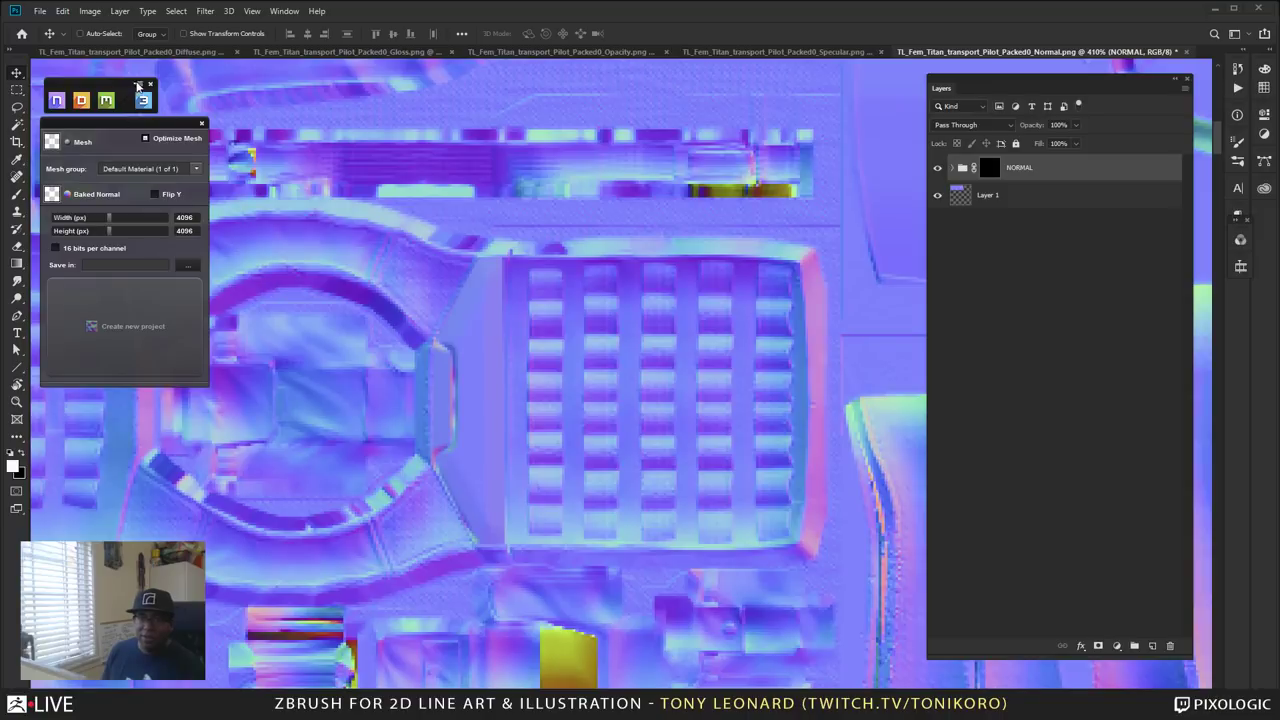
{"action": "left_click", "coordinate": [150, 83]}
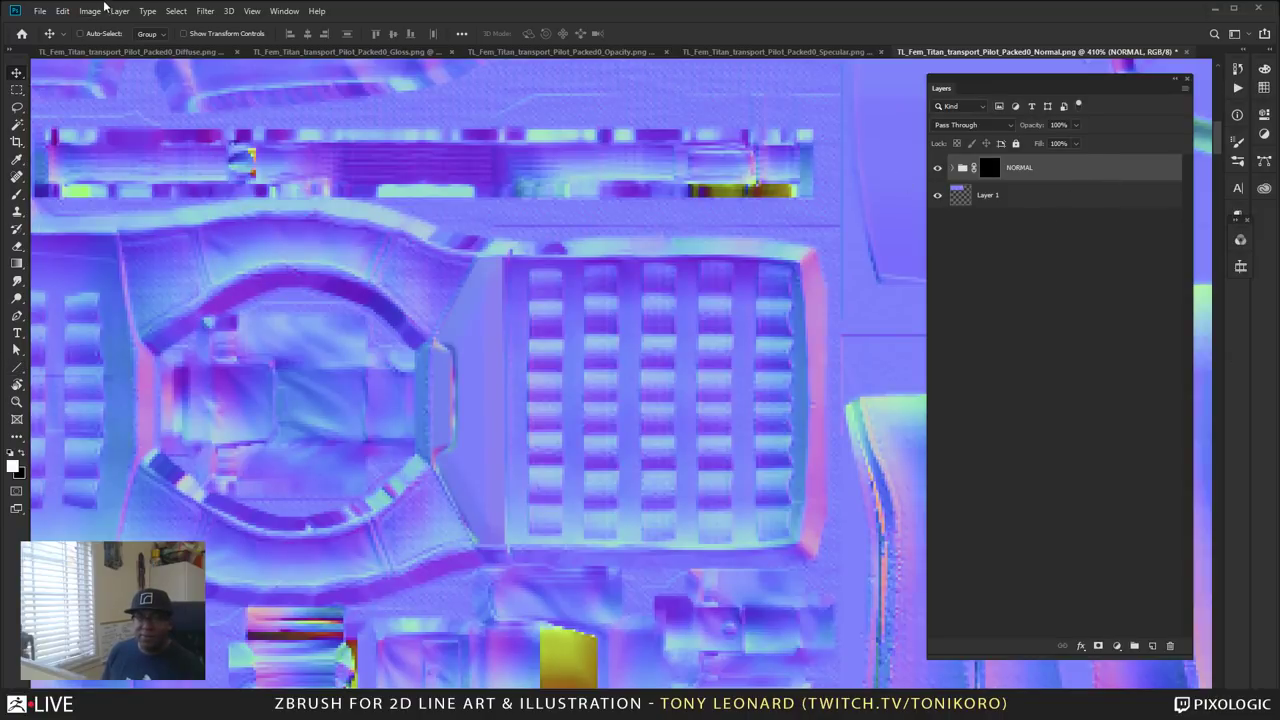
{"action": "left_click", "coordinate": [90, 11]}
{"action": "mouse_move", "coordinate": [59, 10]}
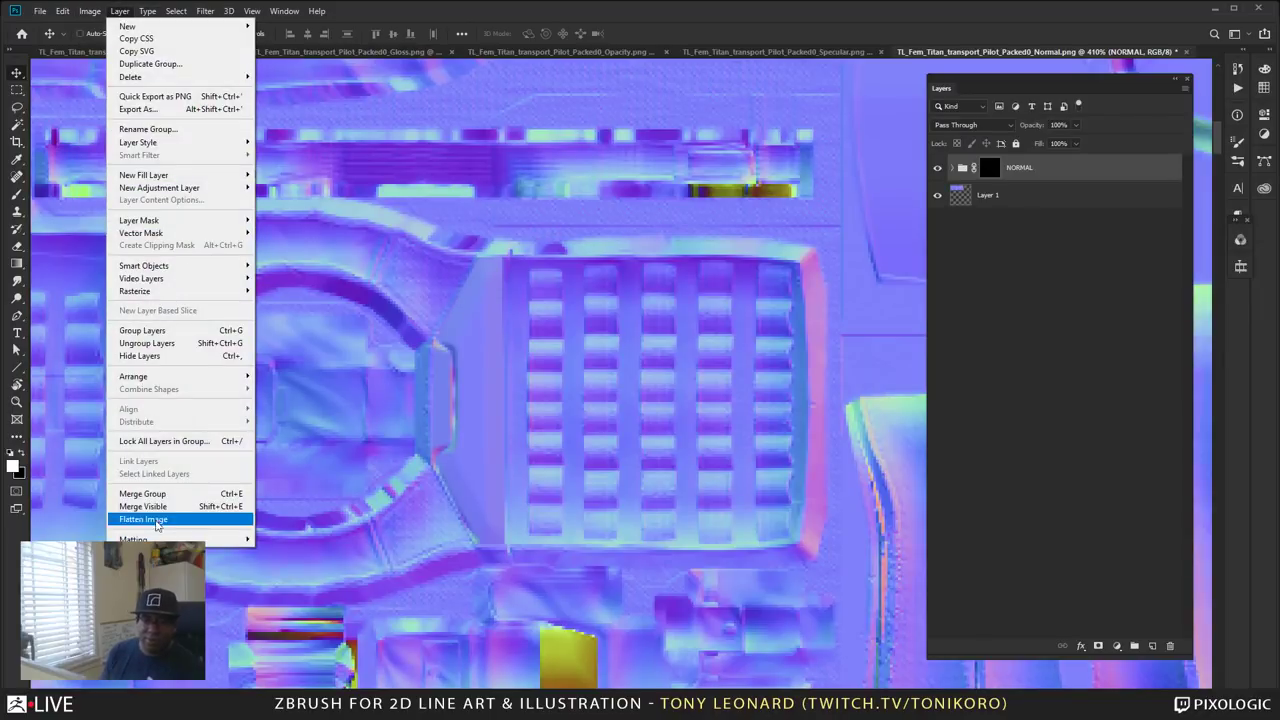
{"action": "left_click", "coordinate": [165, 519]}
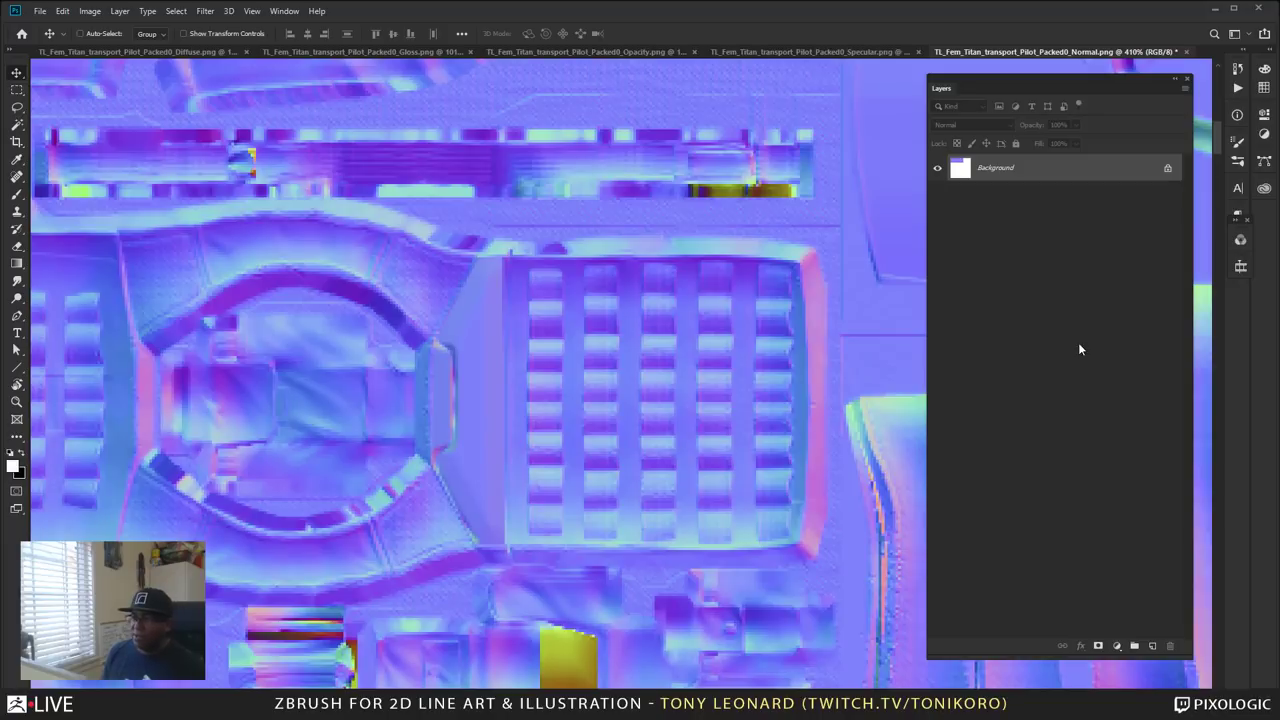
Zoom out on the flattened normal map to examine the texture as a whole.
{"action": "key", "text": "z"}
{"action": "scroll", "coordinate": [817, 537], "scroll_direction": "down", "scroll_amount": 10, "text": "alt"}
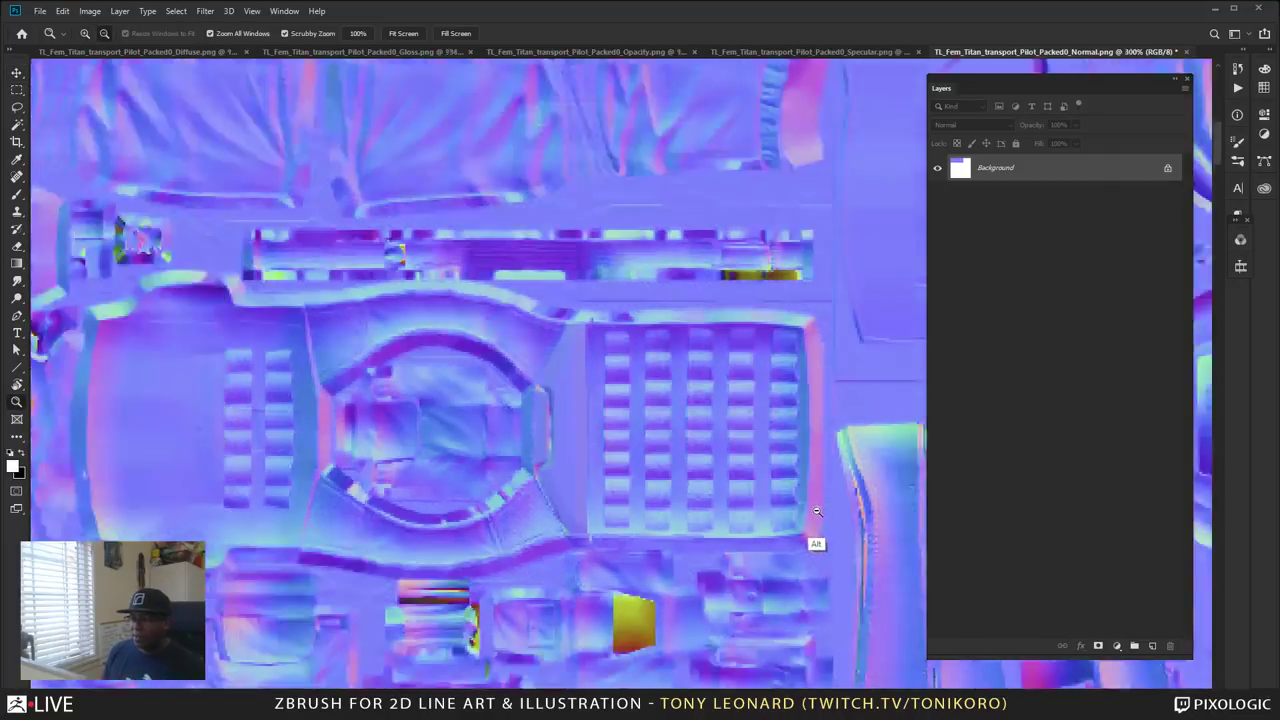
{"action": "left_click", "coordinate": [819, 545], "text": "alt"}
{"action": "left_click", "coordinate": [820, 547], "text": "alt"}
{"action": "left_click", "coordinate": [822, 564], "text": "alt"}
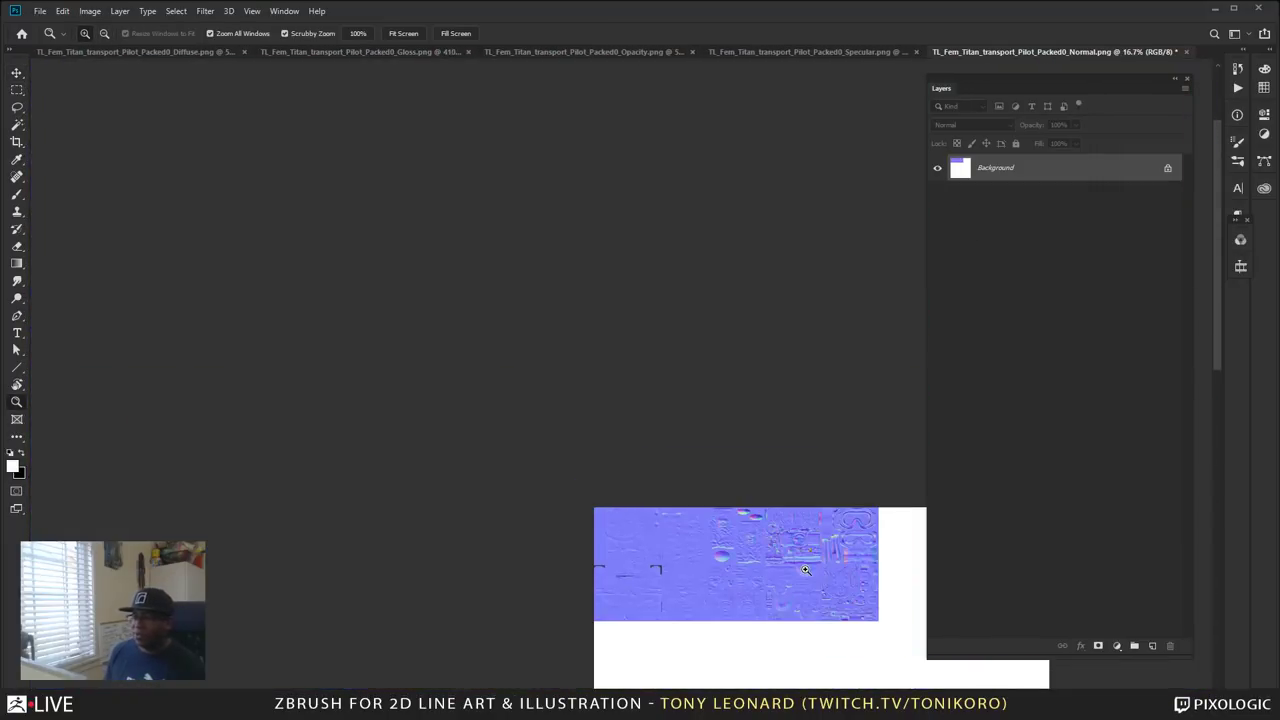
Undo the flattening of the normal map and the addition of the NORMAL layer group.
{"action": "left_click_drag", "start_coordinate": [734, 454], "coordinate": [517, 268]}
{"action": "key", "text": "ctrl+z"}
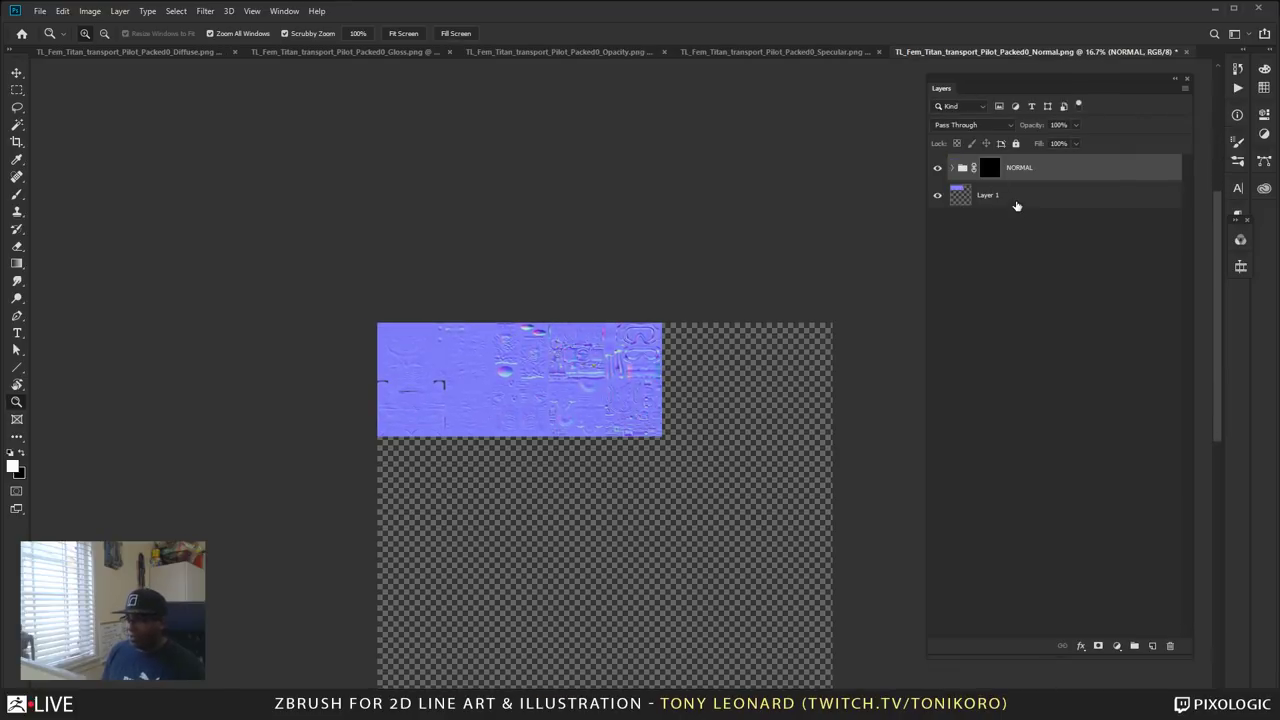
{"action": "key", "text": "ctrl+z"}
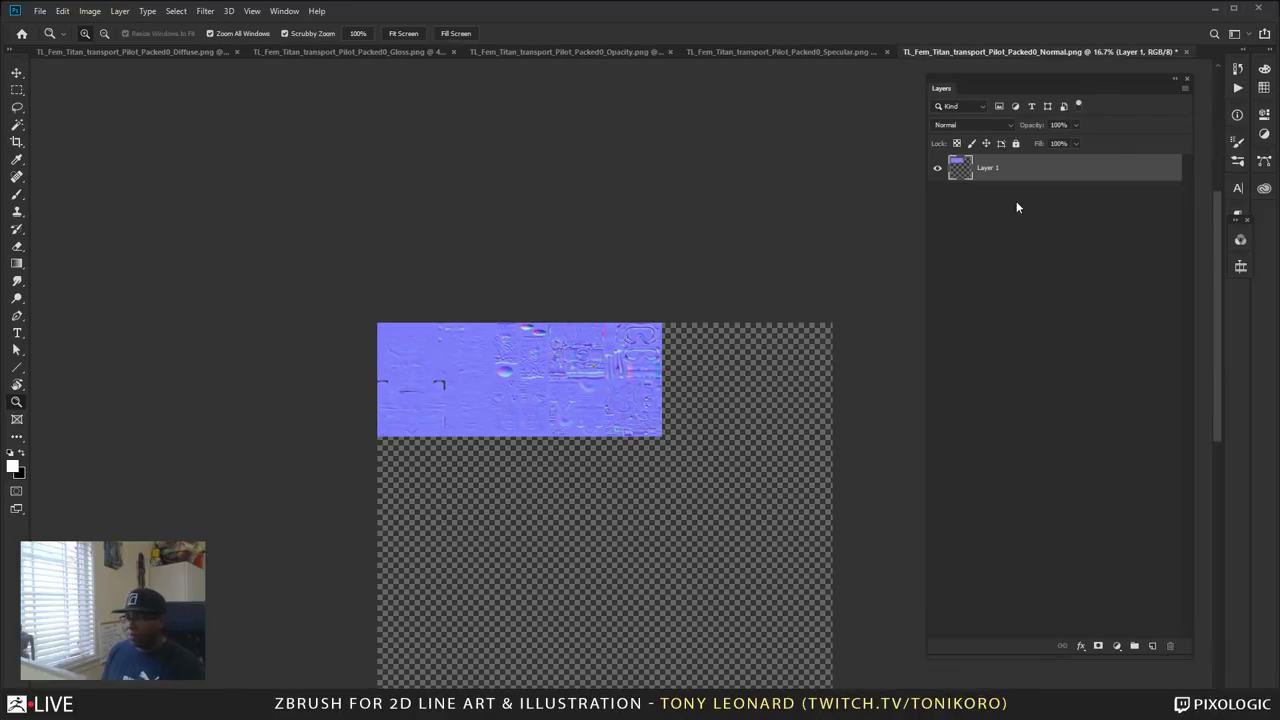
Examine the vest and equipment details on the normal map up close and save the texture.
{"action": "left_click", "coordinate": [516, 372]}
{"action": "left_click", "coordinate": [516, 373]}
{"action": "left_click", "coordinate": [516, 373]}
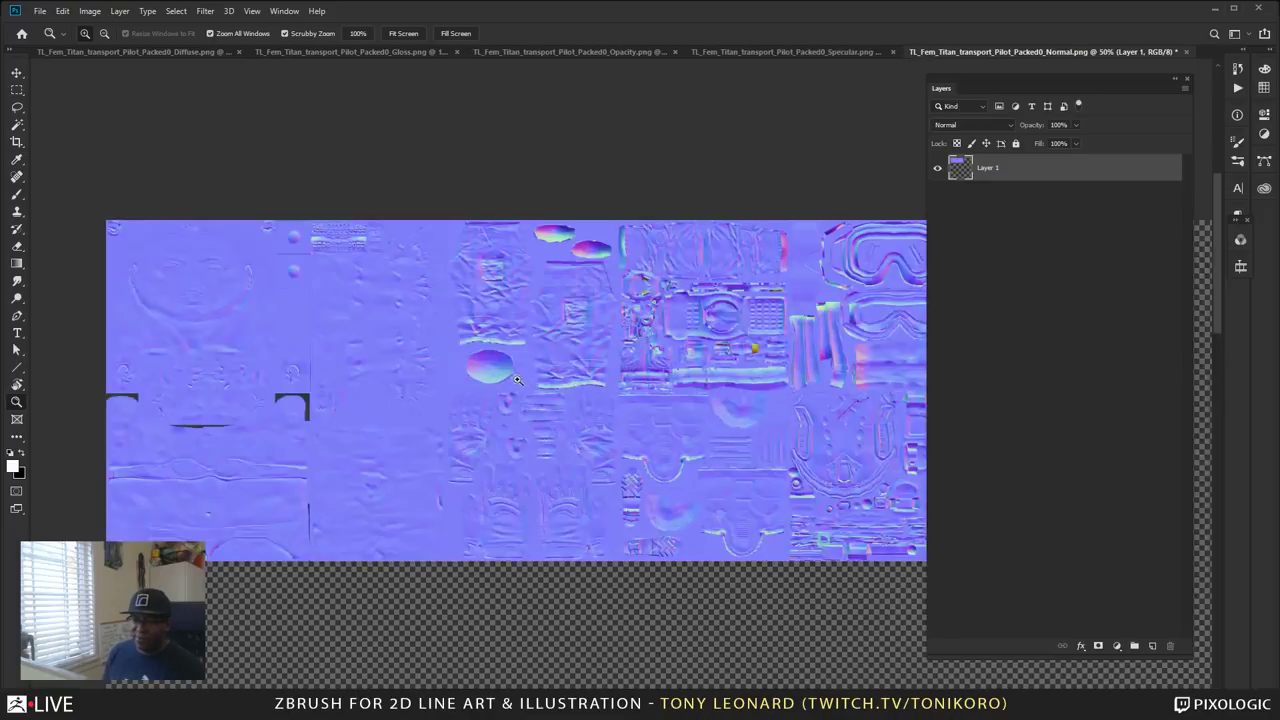
{"action": "left_click", "coordinate": [519, 374]}
{"action": "left_click", "coordinate": [521, 373]}
{"action": "left_click", "coordinate": [523, 373]}
{"action": "left_click_drag", "start_coordinate": [674, 237], "coordinate": [79, 334]}
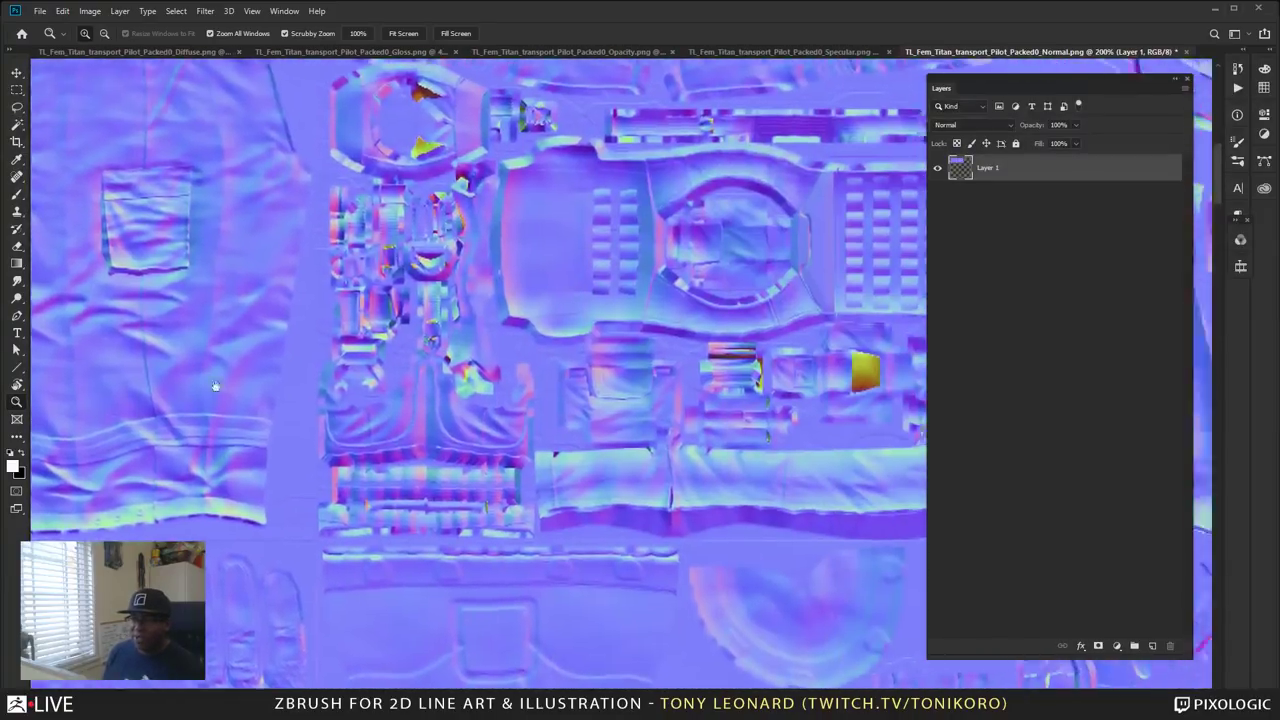
{"action": "left_click_drag", "start_coordinate": [913, 379], "coordinate": [771, 399]}
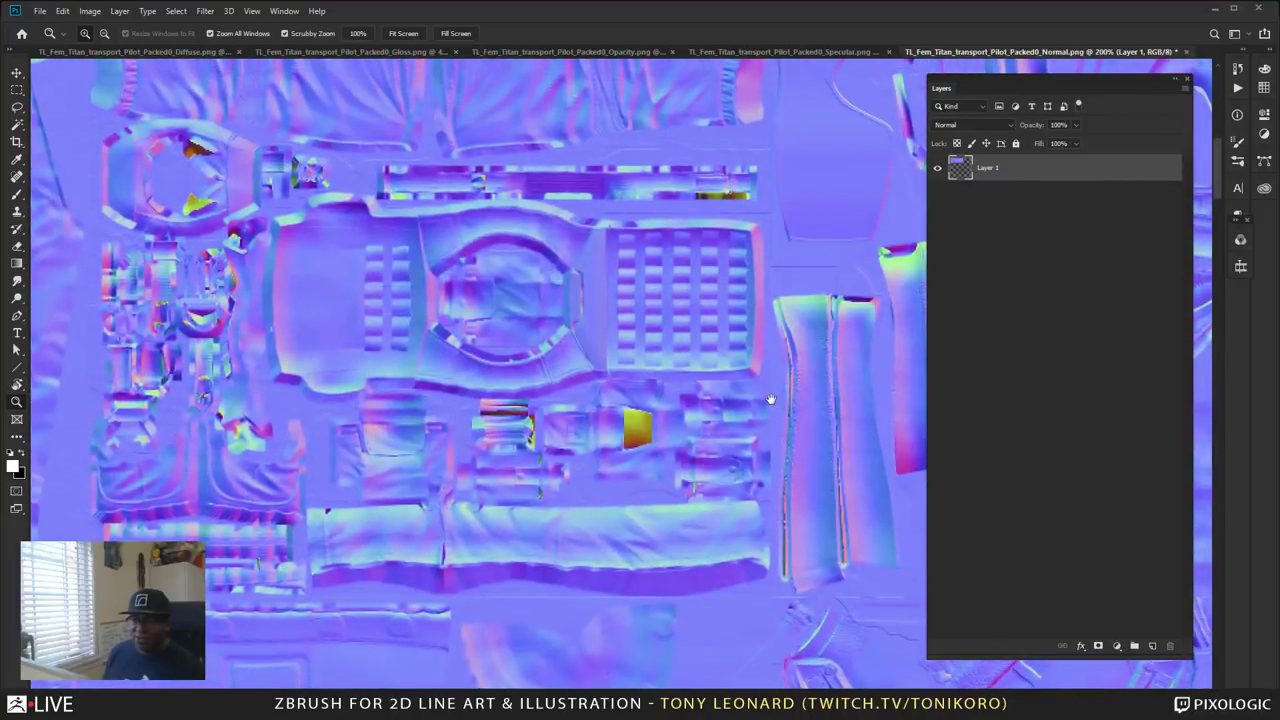
{"action": "left_click", "coordinate": [596, 292]}
{"action": "left_click", "coordinate": [595, 302]}
{"action": "left_click", "coordinate": [595, 309]}
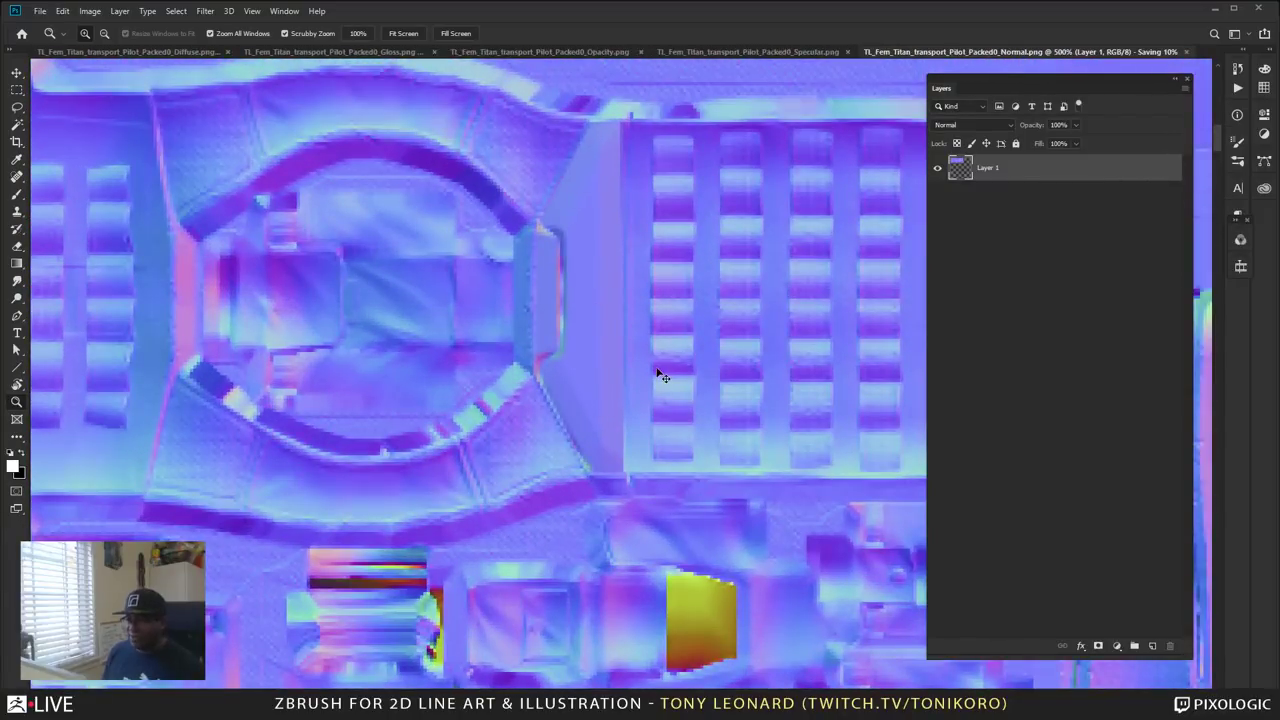
Switch to the pilot layout scene in Marmoset Toolbag and inspect the back of the T-posed pilot's SWAT vest.
{"action": "key", "text": "alt+Tab"}
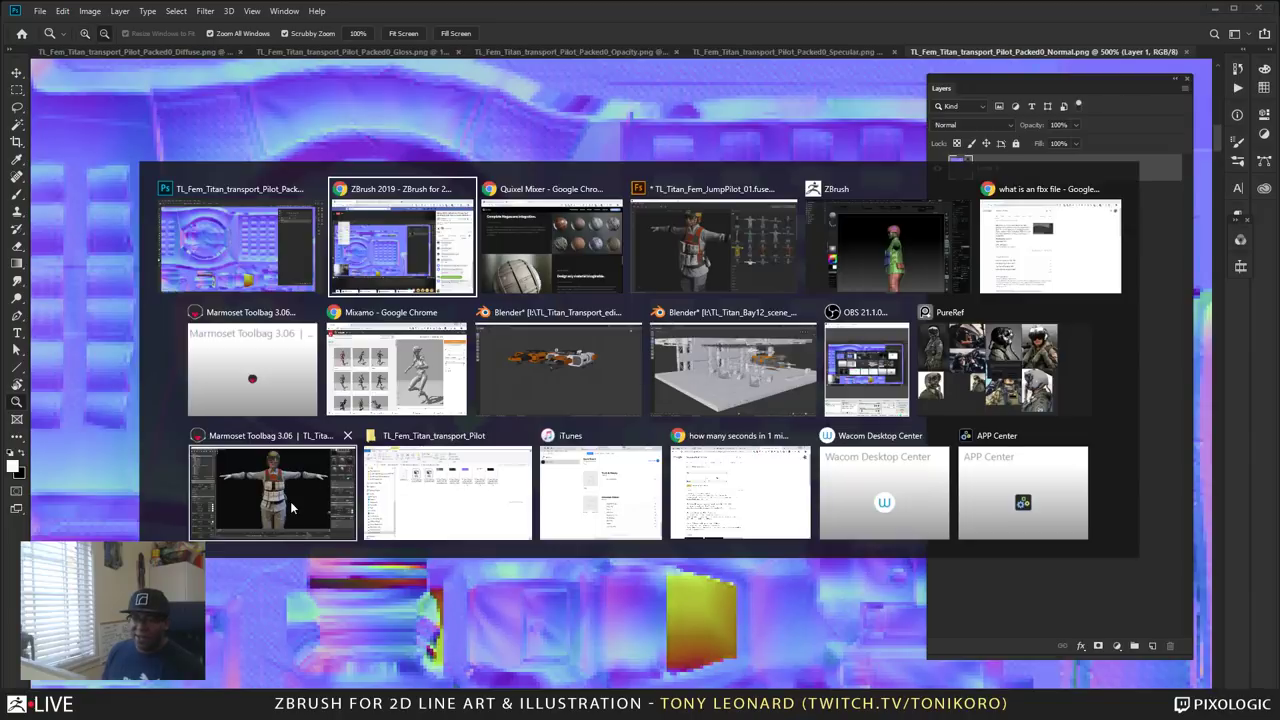
{"action": "left_click", "coordinate": [290, 501]}
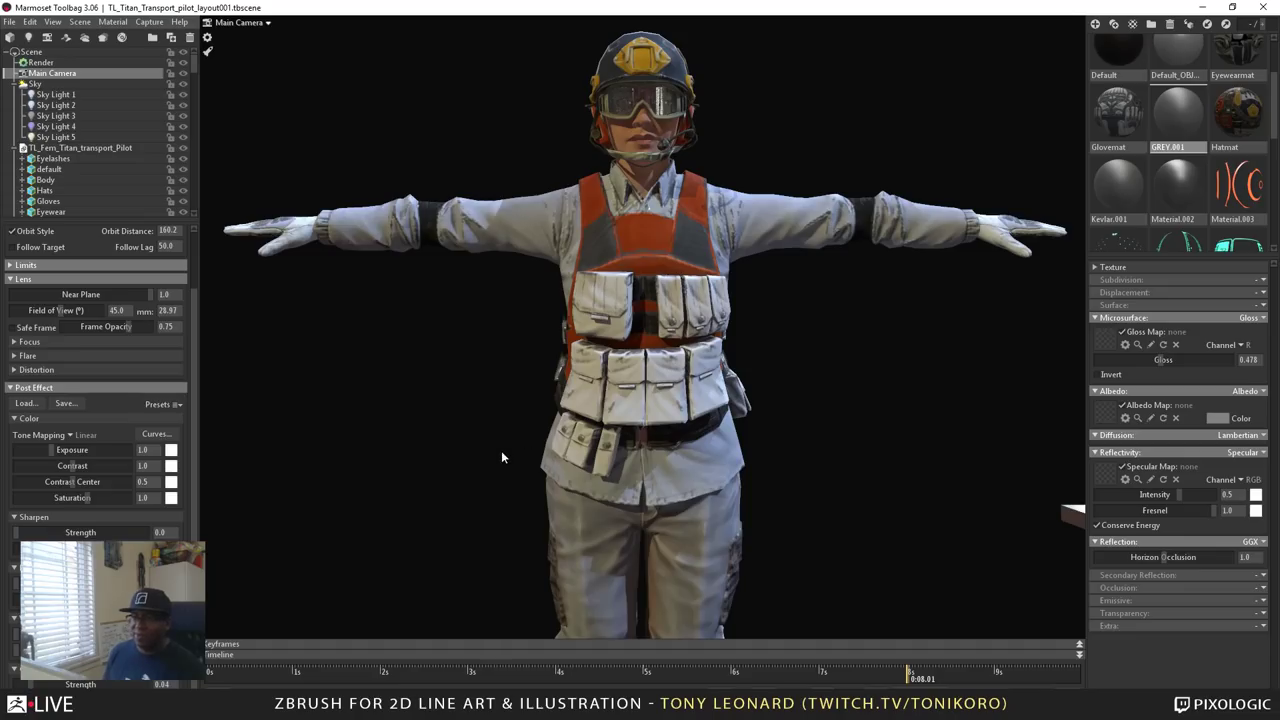
{"action": "left_click_drag", "start_coordinate": [504, 450], "coordinate": [779, 508]}
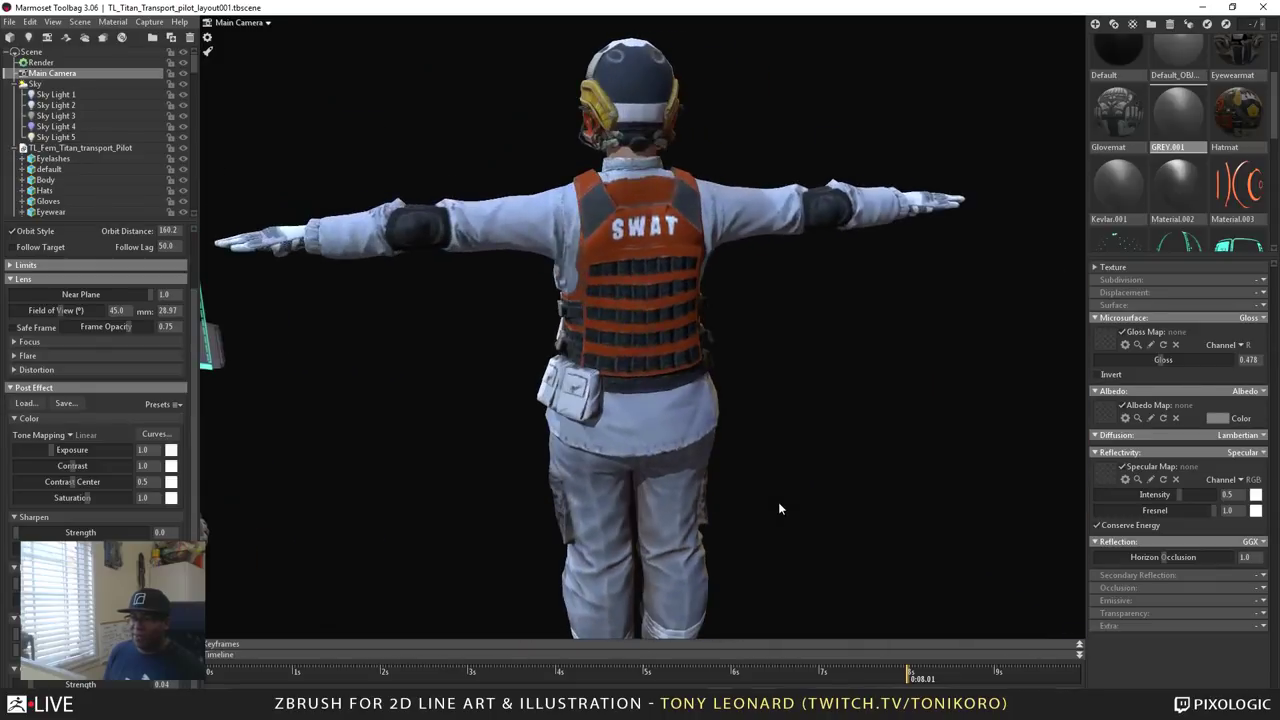
{"action": "scroll", "coordinate": [778, 502], "scroll_direction": "up", "scroll_amount": 5}
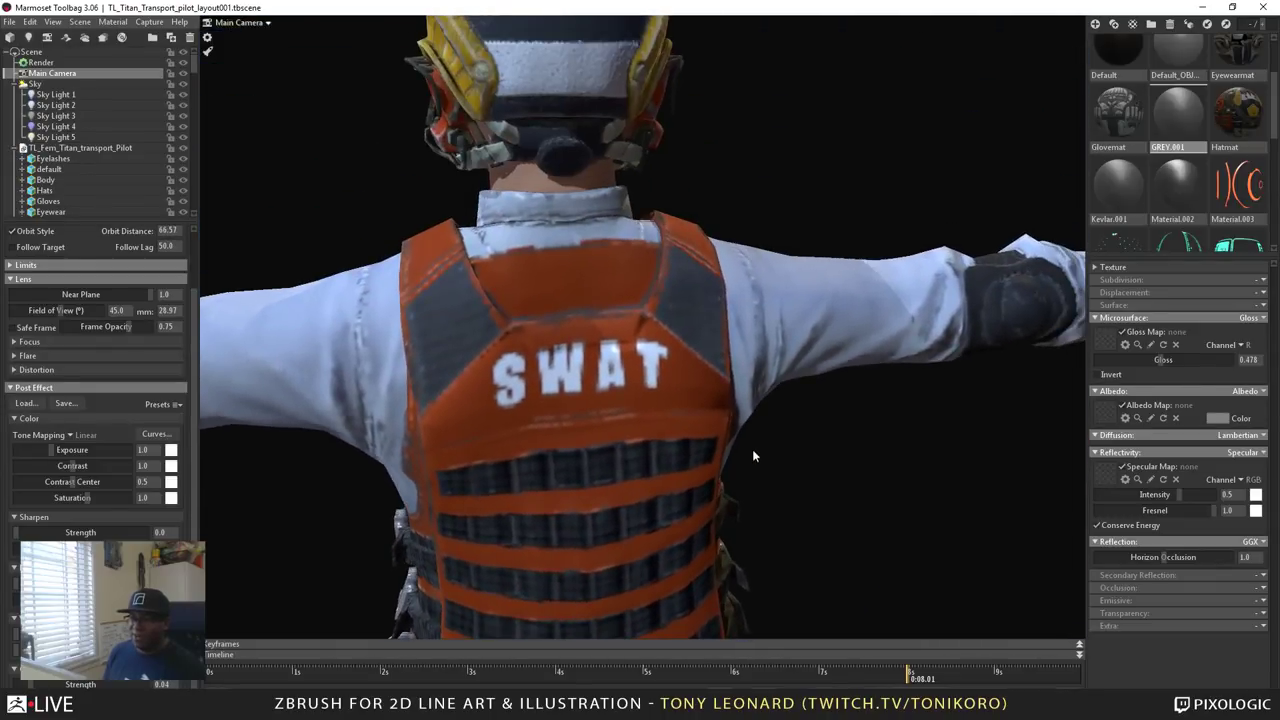
{"action": "left_click_drag", "start_coordinate": [623, 334], "coordinate": [596, 314]}
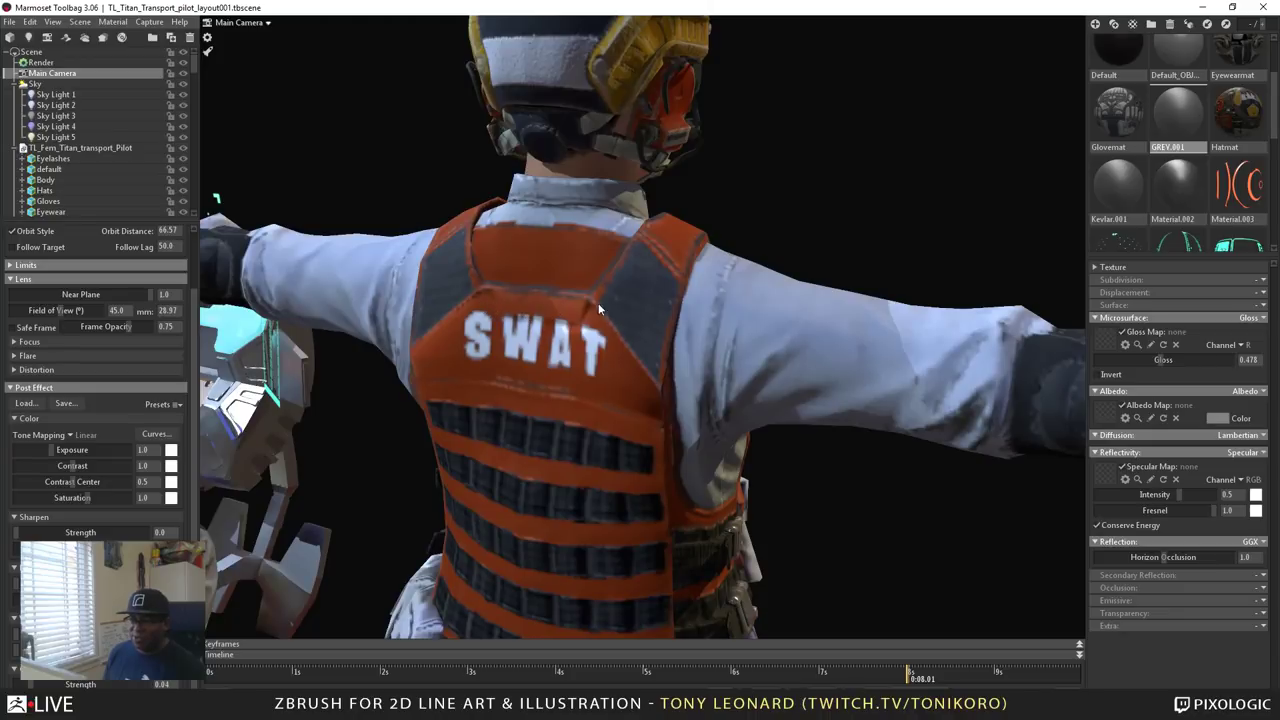
{"action": "left_click_drag", "start_coordinate": [519, 413], "coordinate": [632, 425]}
{"action": "scroll", "coordinate": [662, 497], "scroll_direction": "down", "scroll_amount": 3}
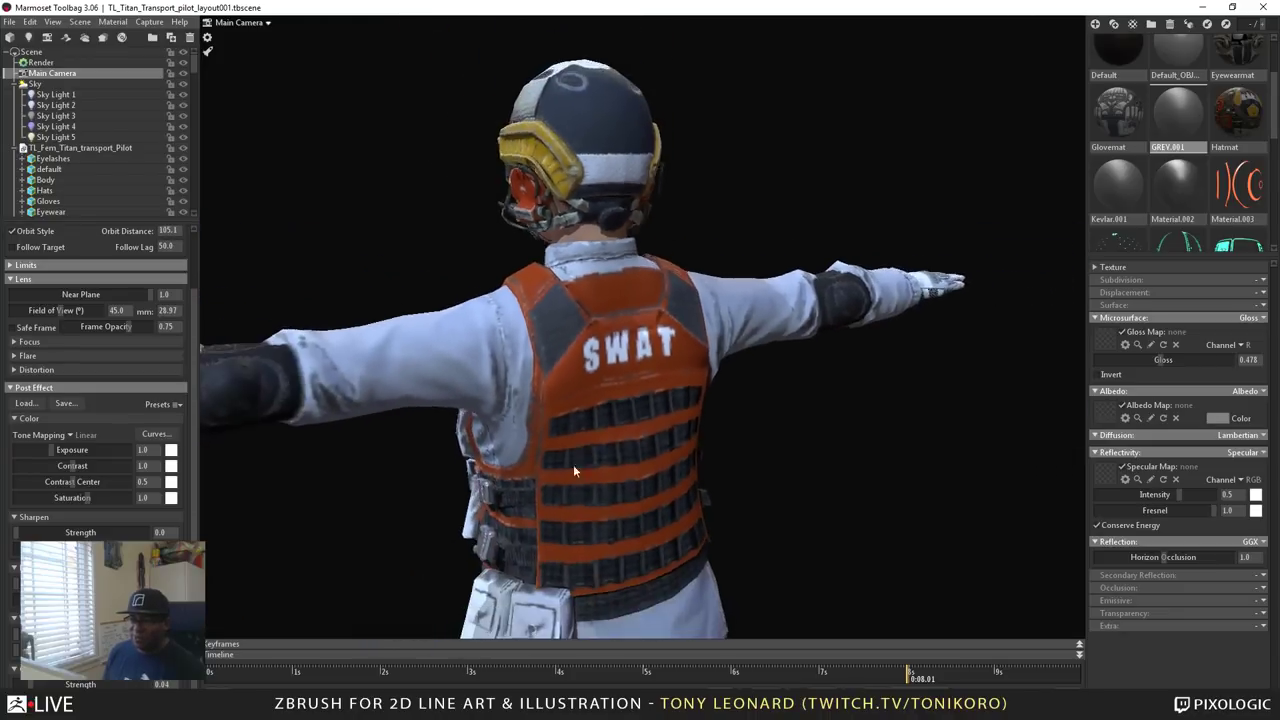
{"action": "left_click_drag", "start_coordinate": [680, 480], "coordinate": [721, 461]}
{"action": "left_click_drag", "start_coordinate": [742, 372], "coordinate": [761, 410]}
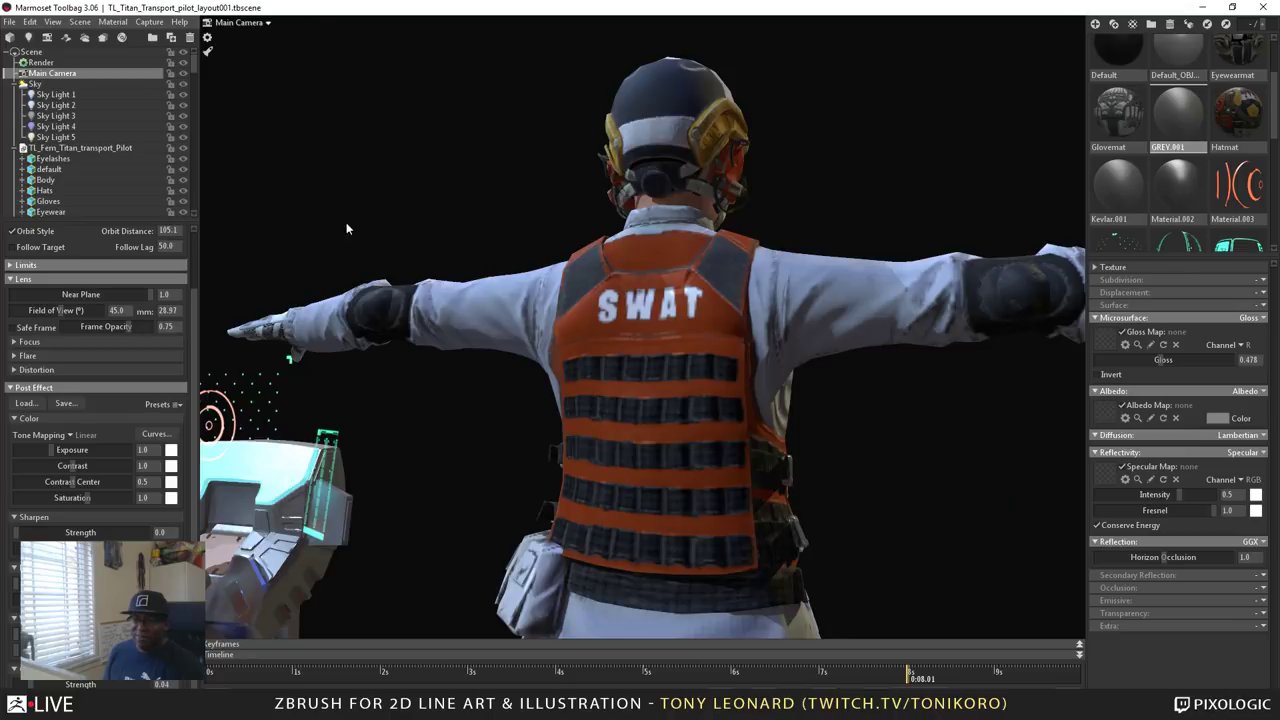
View the T-posed, seated and walking pilots together with the cockpit seat from behind and from the front.
{"action": "left_click_drag", "start_coordinate": [346, 228], "coordinate": [400, 230]}
{"action": "scroll", "coordinate": [577, 380], "scroll_direction": "down", "scroll_amount": 5}
{"action": "left_click_drag", "start_coordinate": [534, 417], "coordinate": [835, 416]}
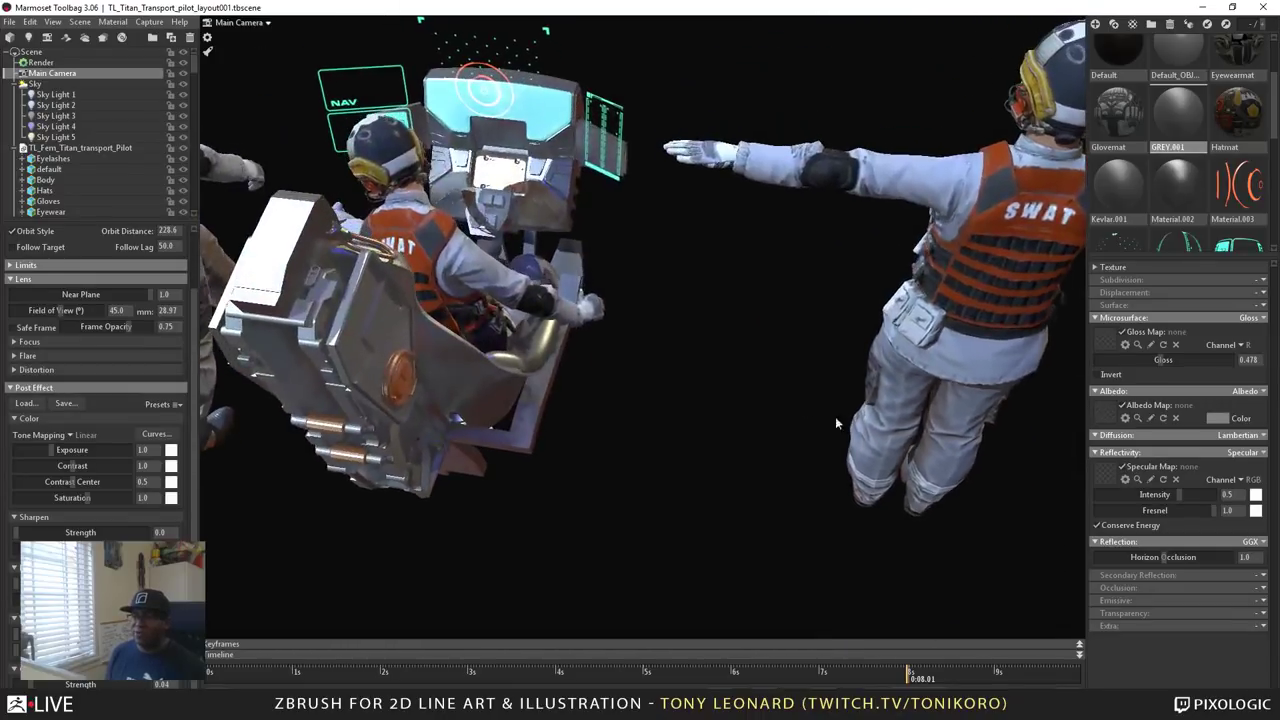
{"action": "left_click_drag", "start_coordinate": [450, 355], "coordinate": [643, 355]}
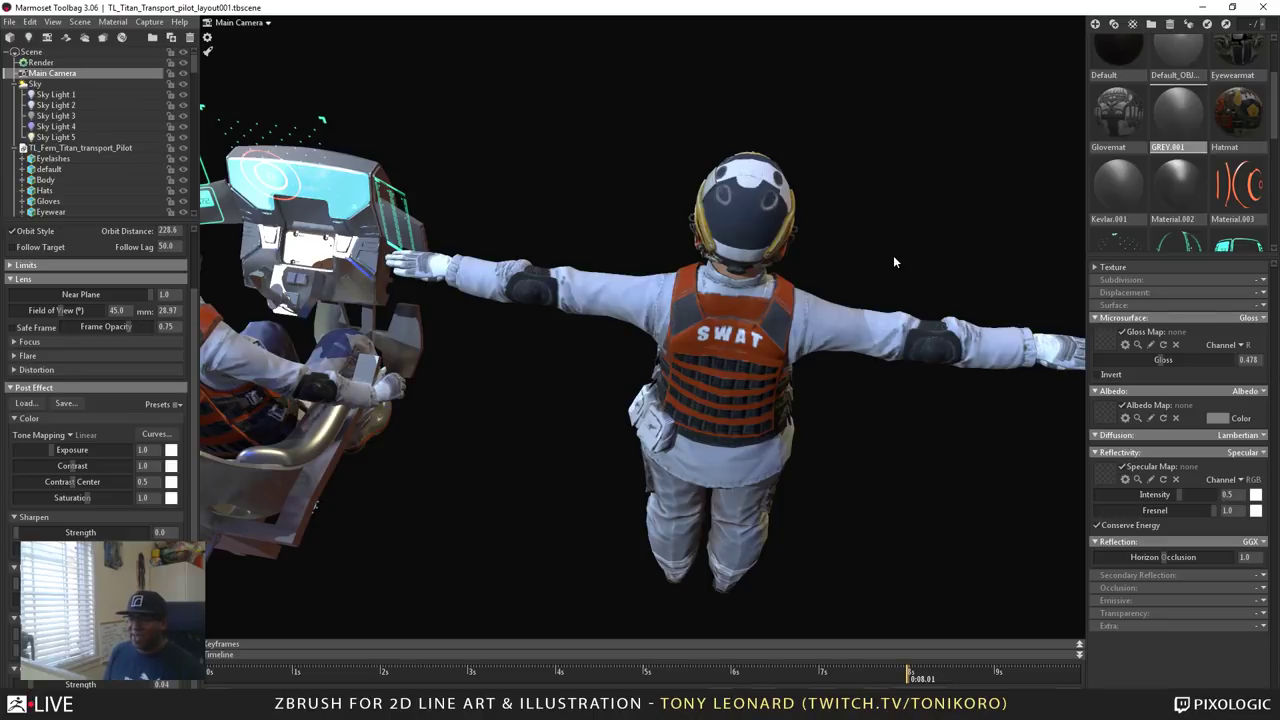
{"action": "left_click_drag", "start_coordinate": [818, 450], "coordinate": [798, 396]}
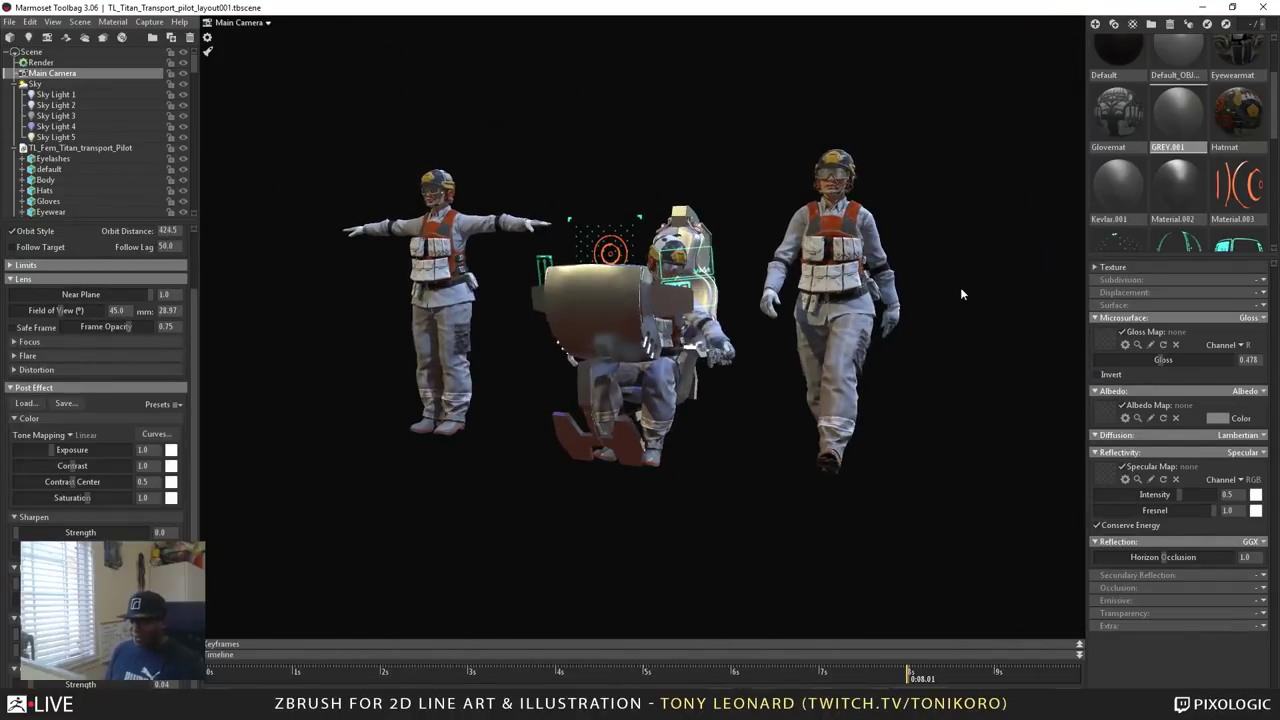
{"action": "left_click_drag", "start_coordinate": [550, 422], "coordinate": [592, 484]}
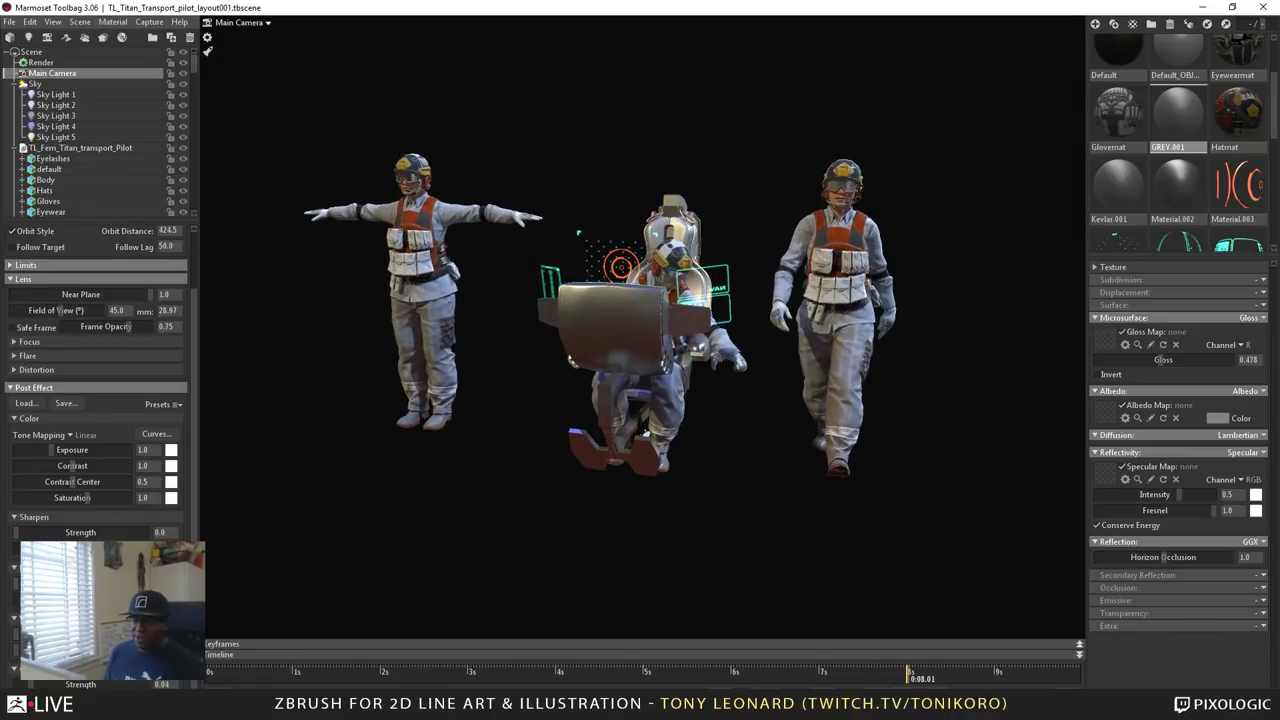
{"action": "left_click_drag", "start_coordinate": [695, 397], "coordinate": [760, 463]}
Examine the seated pilot, the cockpit console and the holographic HUD panels from several angles.
{"action": "scroll", "coordinate": [742, 383], "scroll_direction": "up", "scroll_amount": 5}
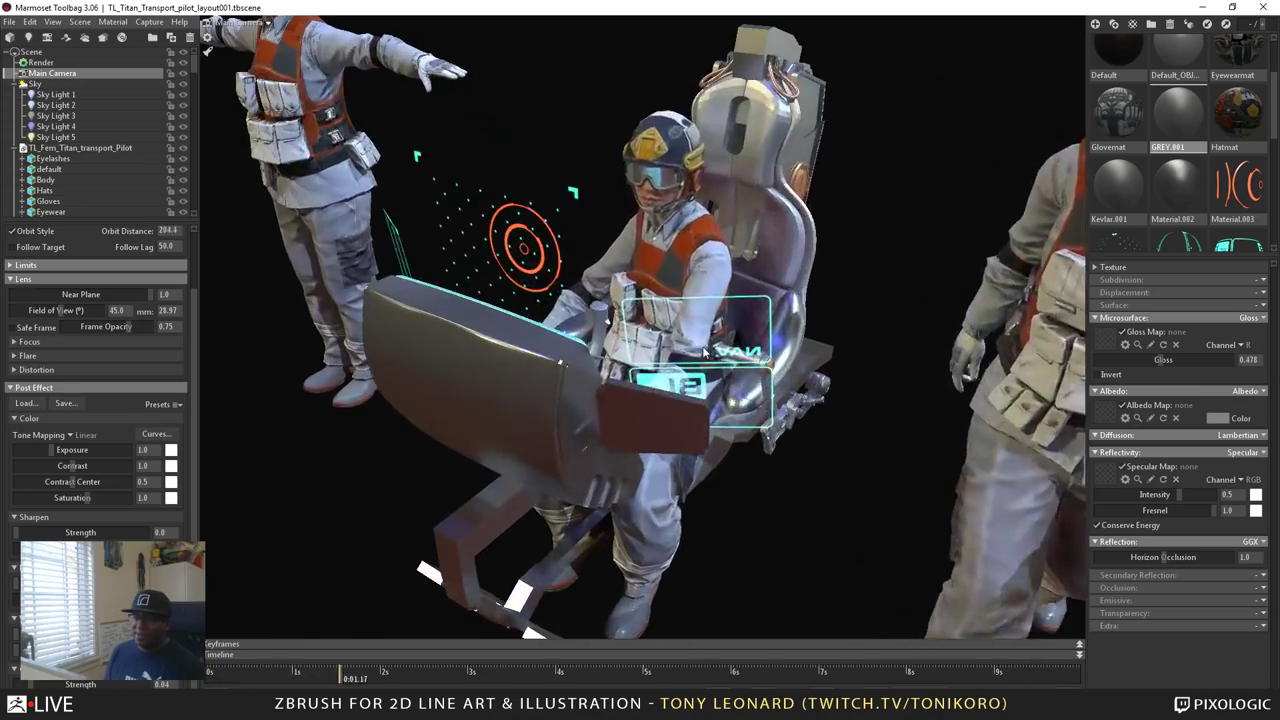
{"action": "scroll", "coordinate": [742, 383], "scroll_direction": "down", "scroll_amount": 2}
{"action": "left_click_drag", "start_coordinate": [880, 390], "coordinate": [738, 376]}
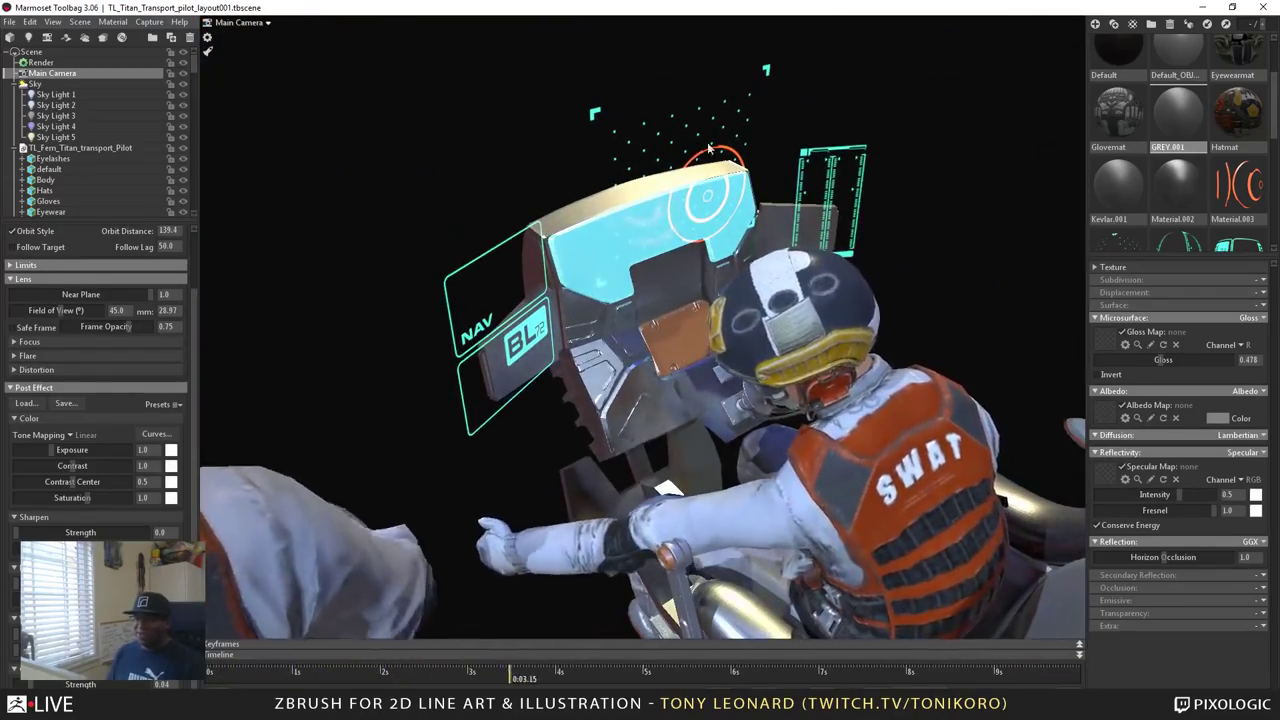
{"action": "left_click", "coordinate": [810, 170]}
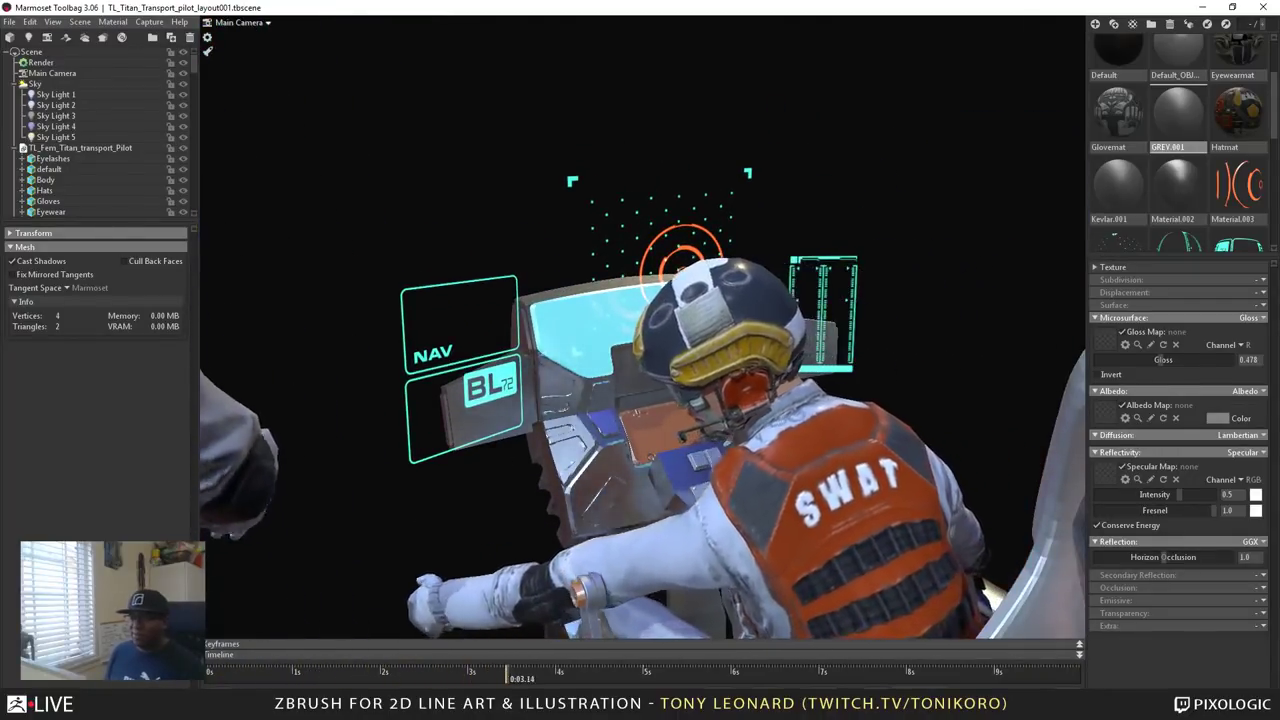
{"action": "key", "text": "alt+Tab"}
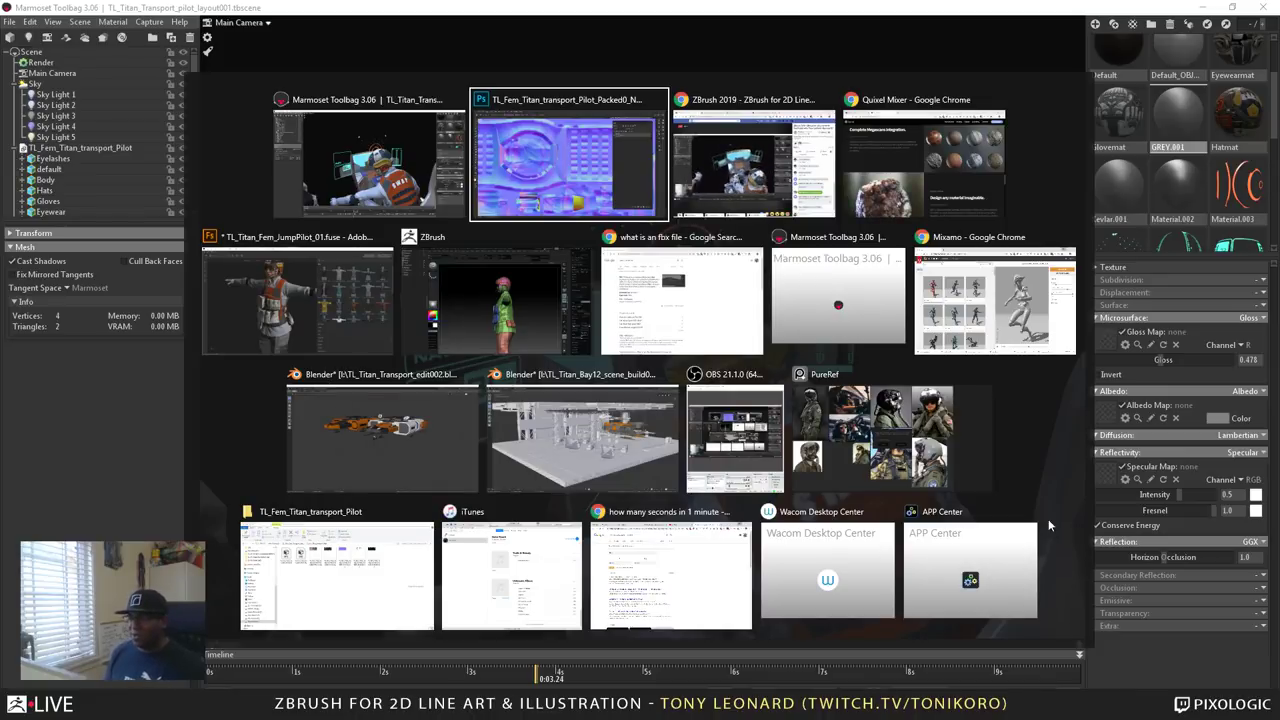
{"action": "key", "text": "Escape"}
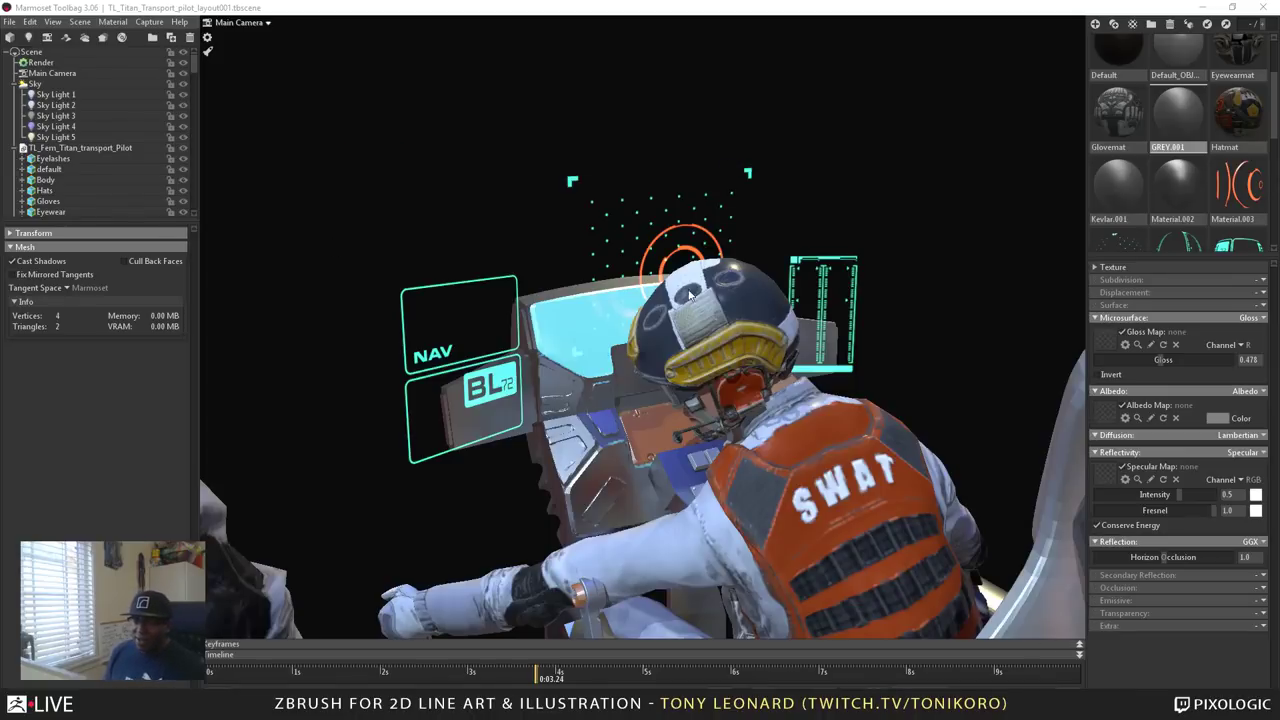
{"action": "left_click", "coordinate": [529, 183]}
{"action": "left_click_drag", "start_coordinate": [529, 183], "coordinate": [603, 453]}
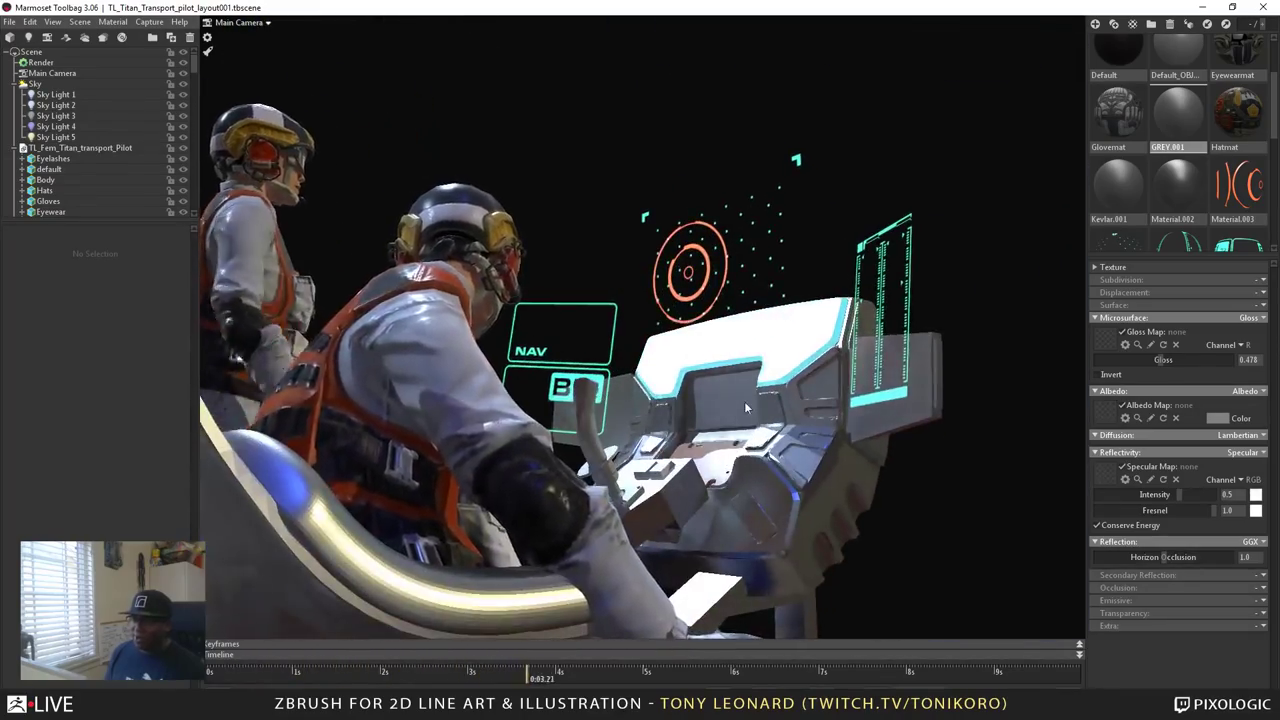
Select the orange circular HUD target and bring up its material's emissive and transparency settings.
{"action": "left_click", "coordinate": [686, 232]}
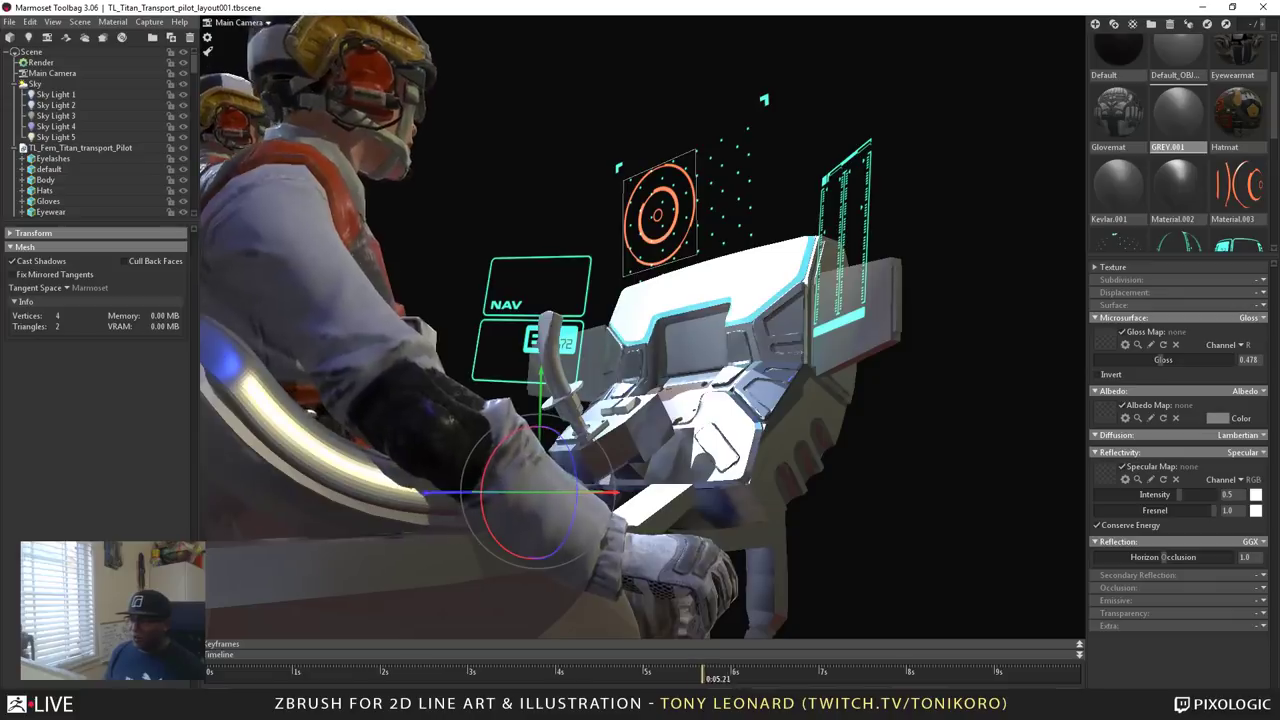
{"action": "left_click", "coordinate": [655, 237]}
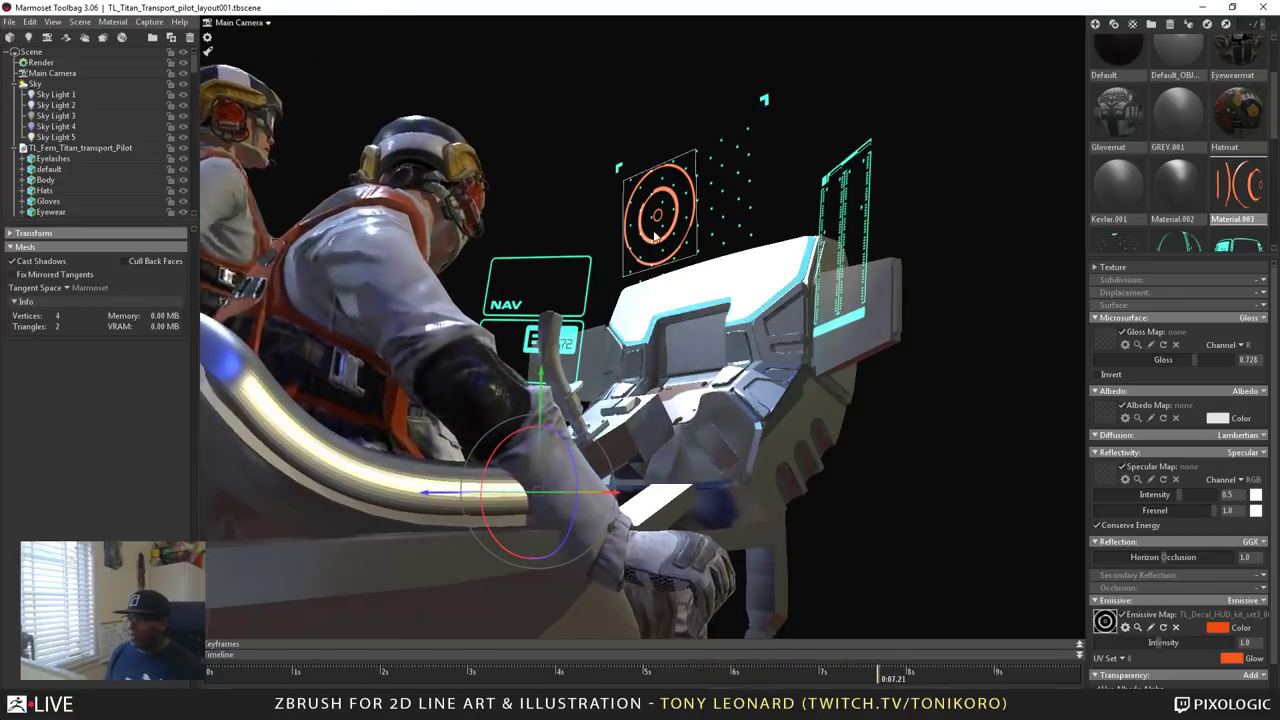
{"action": "scroll", "coordinate": [1172, 523], "scroll_direction": "down", "scroll_amount": 1}
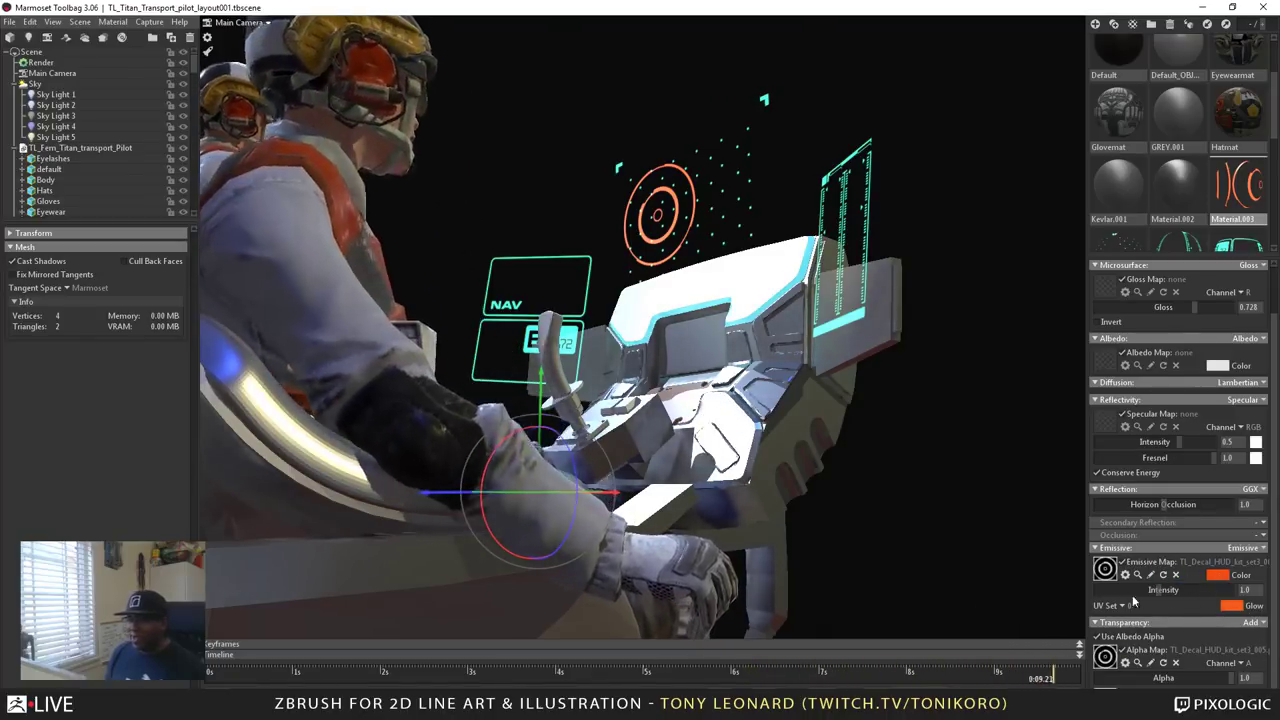
Add a bloom glow to the Main Camera's post effects and check it on the HUD and the pilots.
{"action": "left_click", "coordinate": [52, 73]}
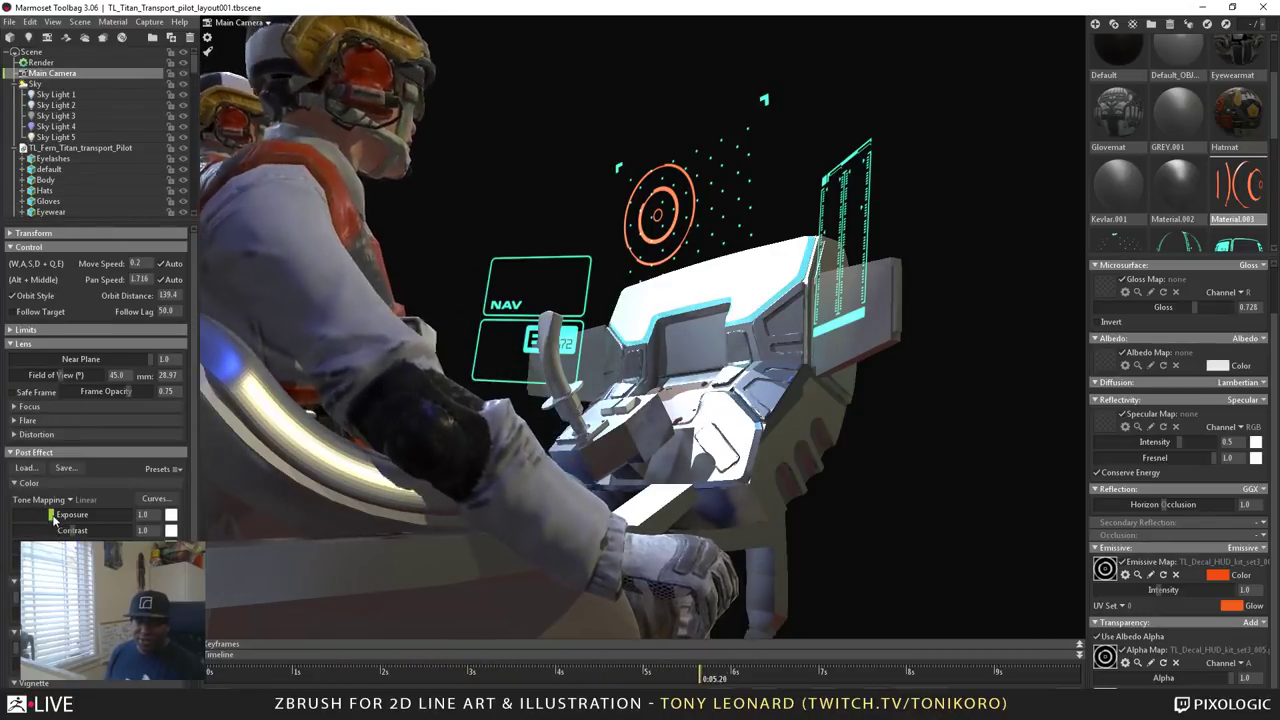
{"action": "scroll", "coordinate": [55, 519], "scroll_direction": "down", "scroll_amount": 2}
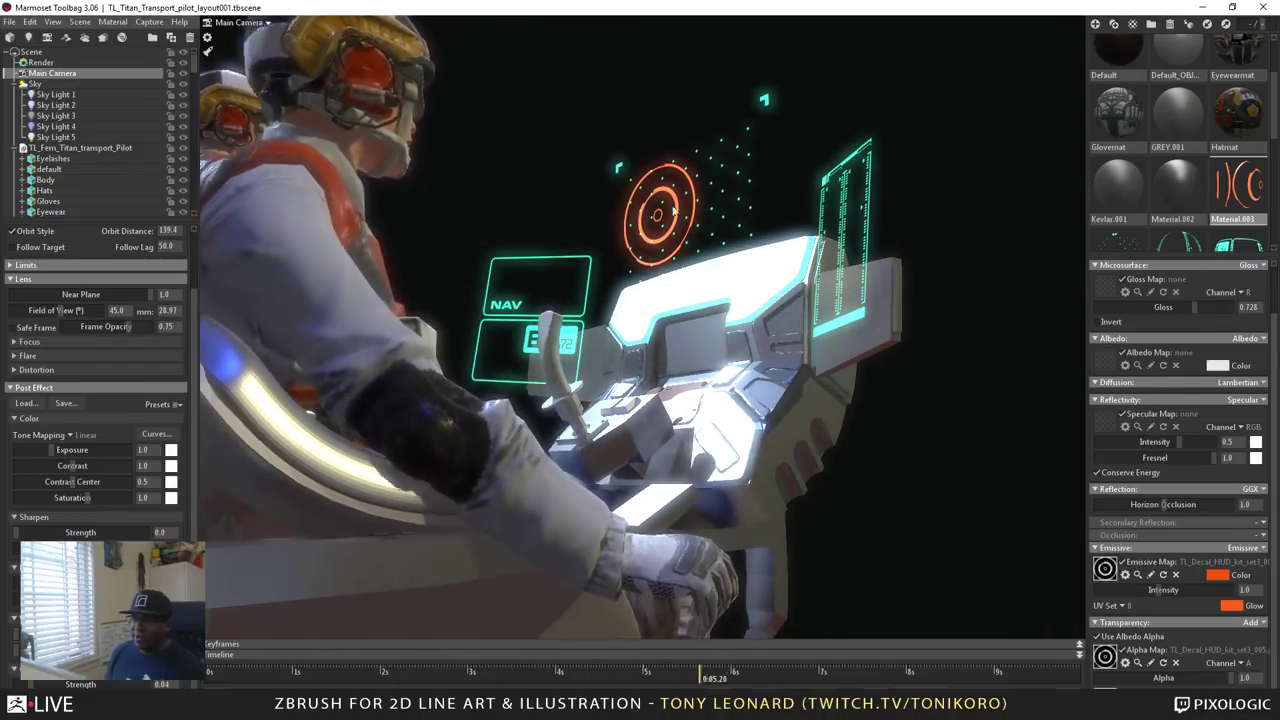
{"action": "left_click_drag", "start_coordinate": [675, 211], "coordinate": [545, 226]}
{"action": "right_click_drag", "start_coordinate": [545, 226], "coordinate": [610, 258]}
{"action": "left_click_drag", "start_coordinate": [610, 258], "coordinate": [410, 264]}
{"action": "scroll", "coordinate": [410, 264], "scroll_direction": "down", "scroll_amount": 5}
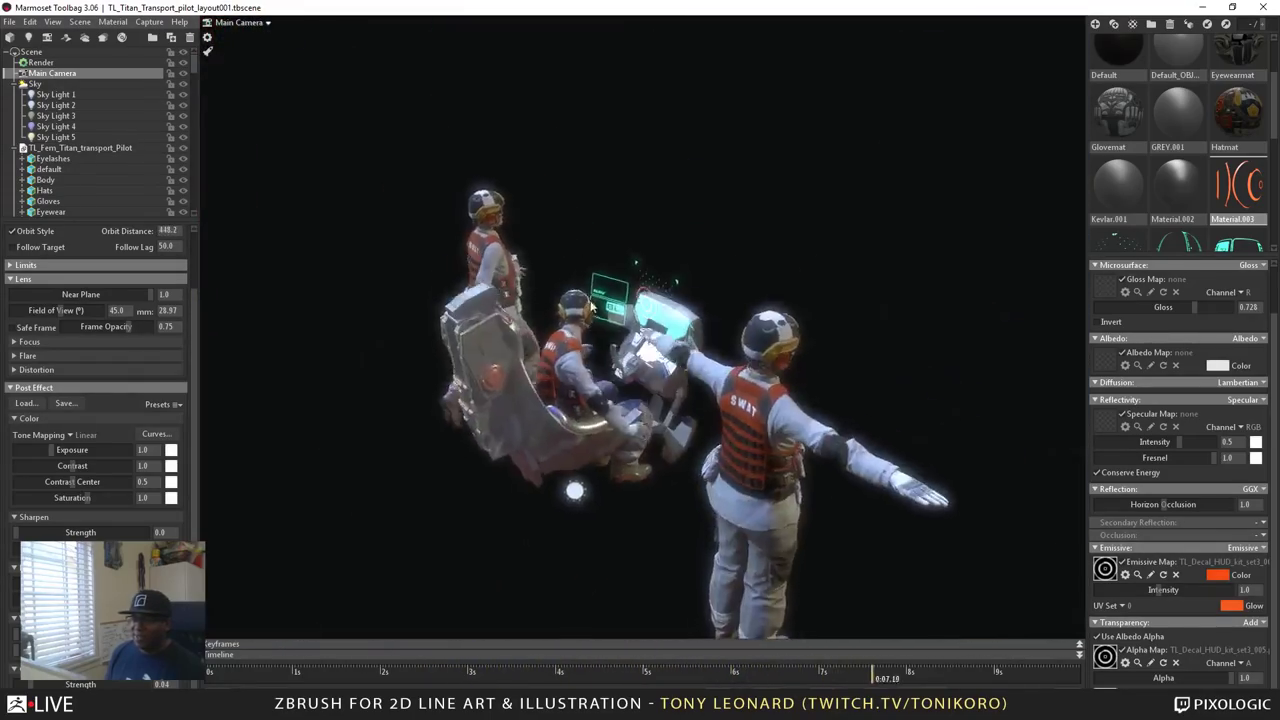
{"action": "left_click_drag", "start_coordinate": [591, 307], "coordinate": [615, 332]}
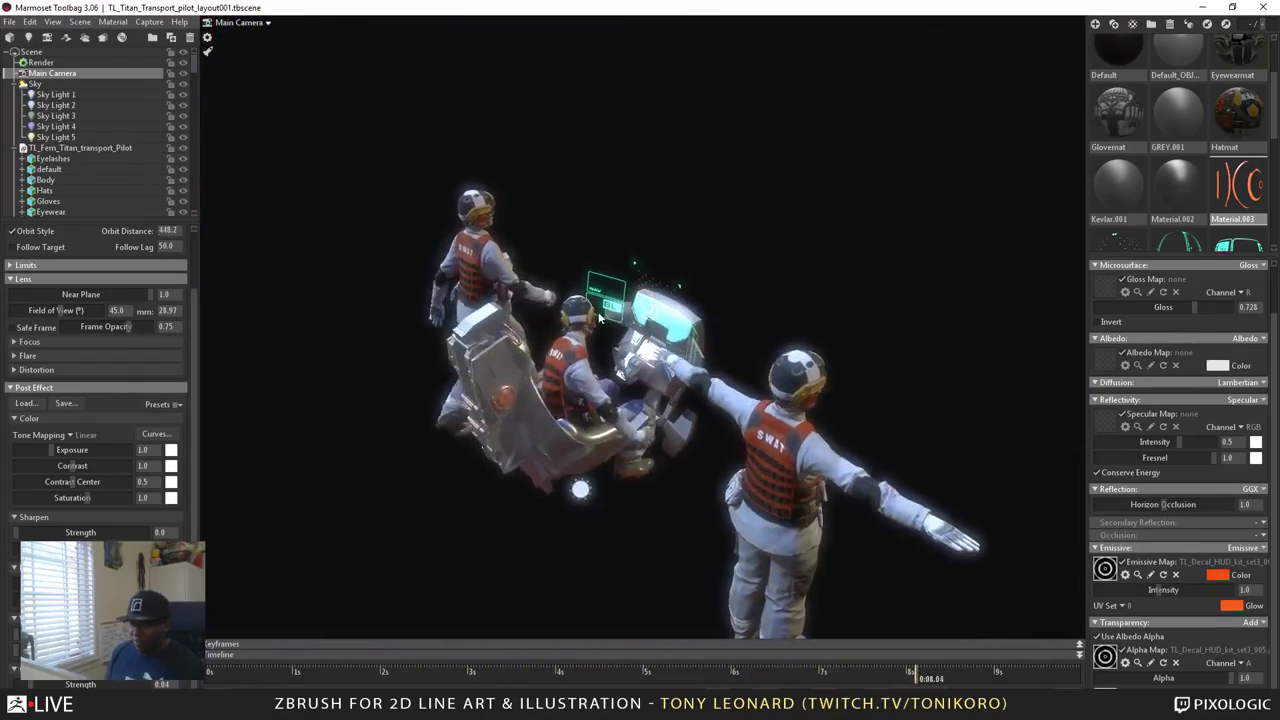
Clear the object selection and view the glowing pilots and cockpit seat from the walking pilot's side.
{"action": "left_click", "coordinate": [589, 437]}
{"action": "left_click", "coordinate": [347, 483]}
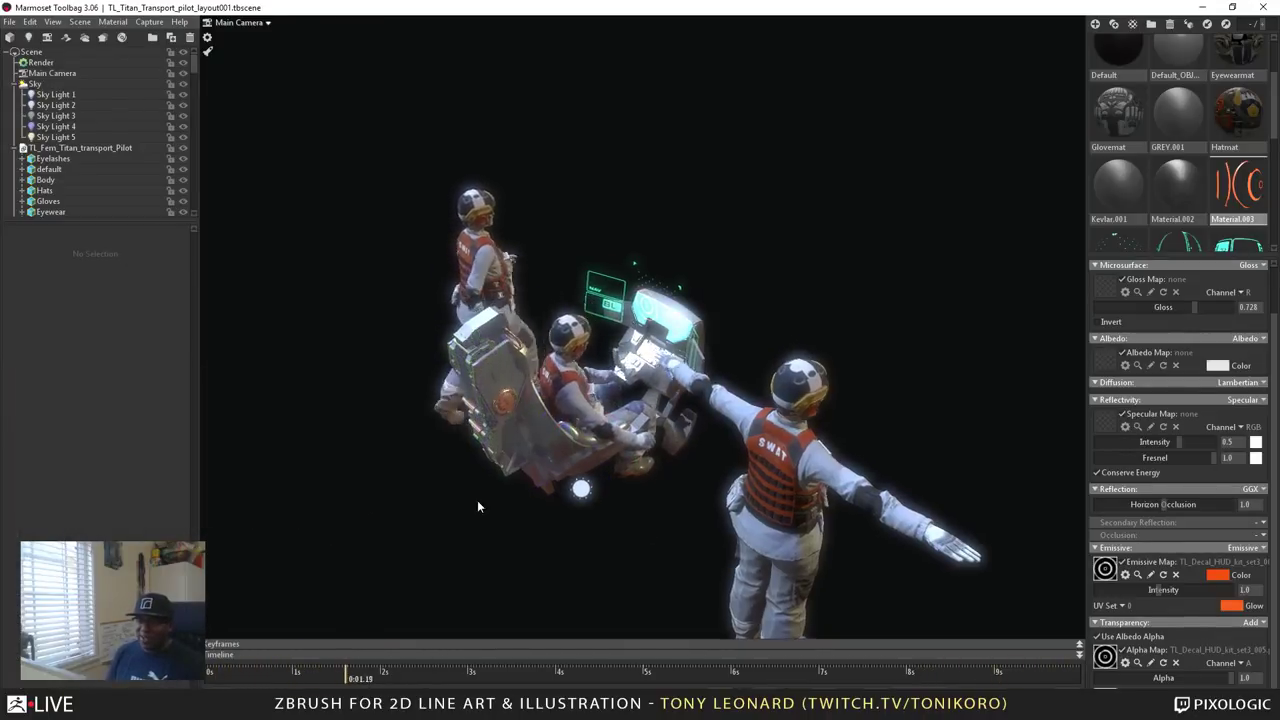
{"action": "left_click_drag", "start_coordinate": [477, 506], "coordinate": [560, 506]}
{"action": "left_click_drag", "start_coordinate": [520, 548], "coordinate": [581, 551]}
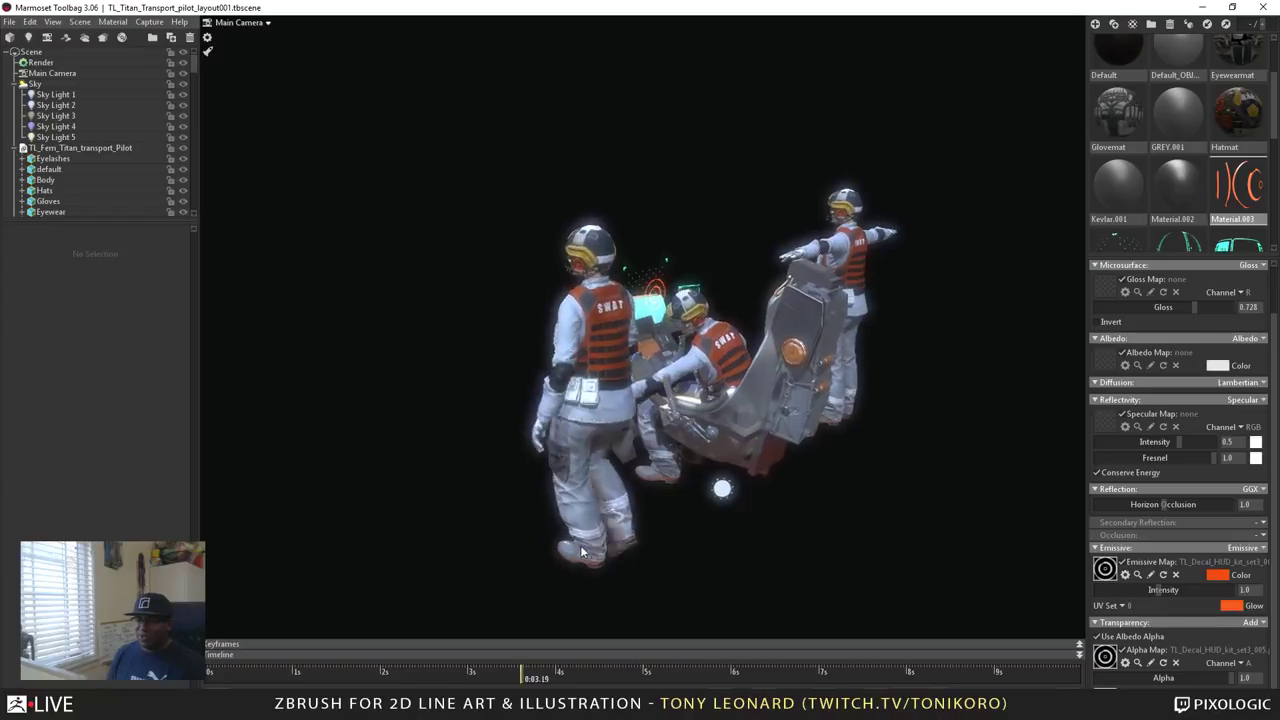
Switch to the TL_Titan_Transport_edit002 scene in Blender and inspect the transport ship's orange front section.
{"action": "key", "text": "super+Tab"}
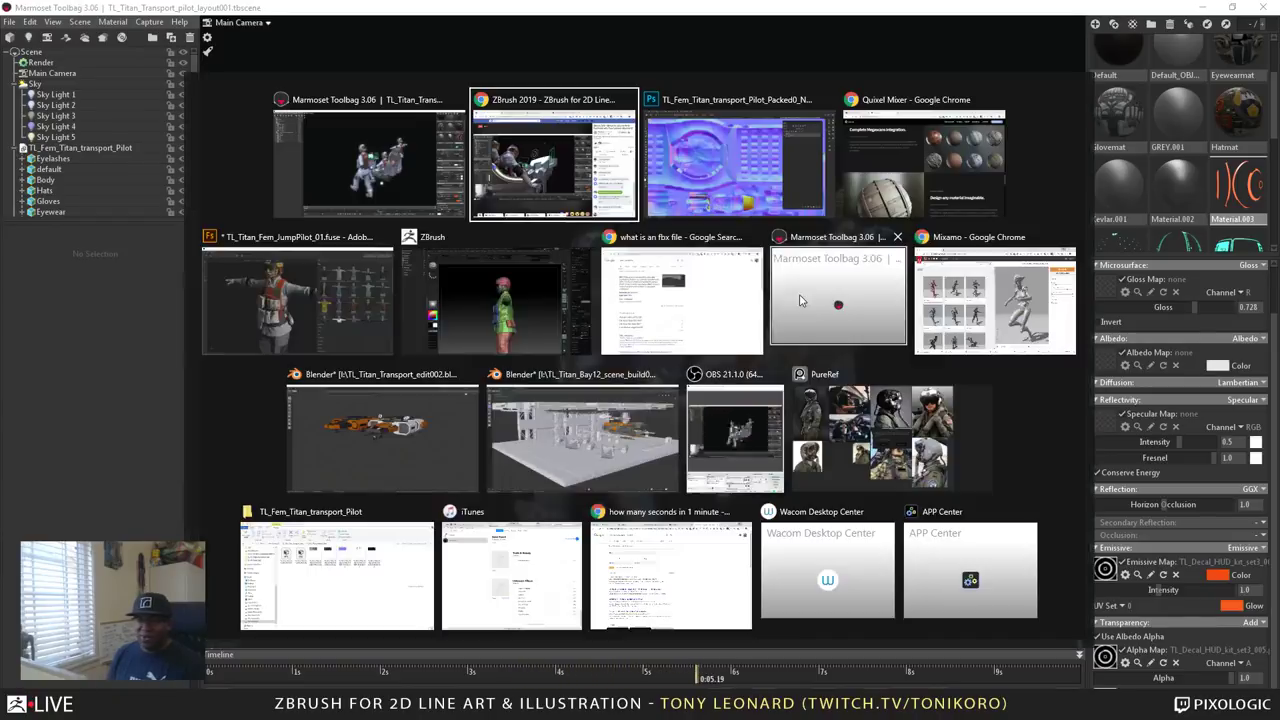
{"action": "left_click", "coordinate": [394, 462]}
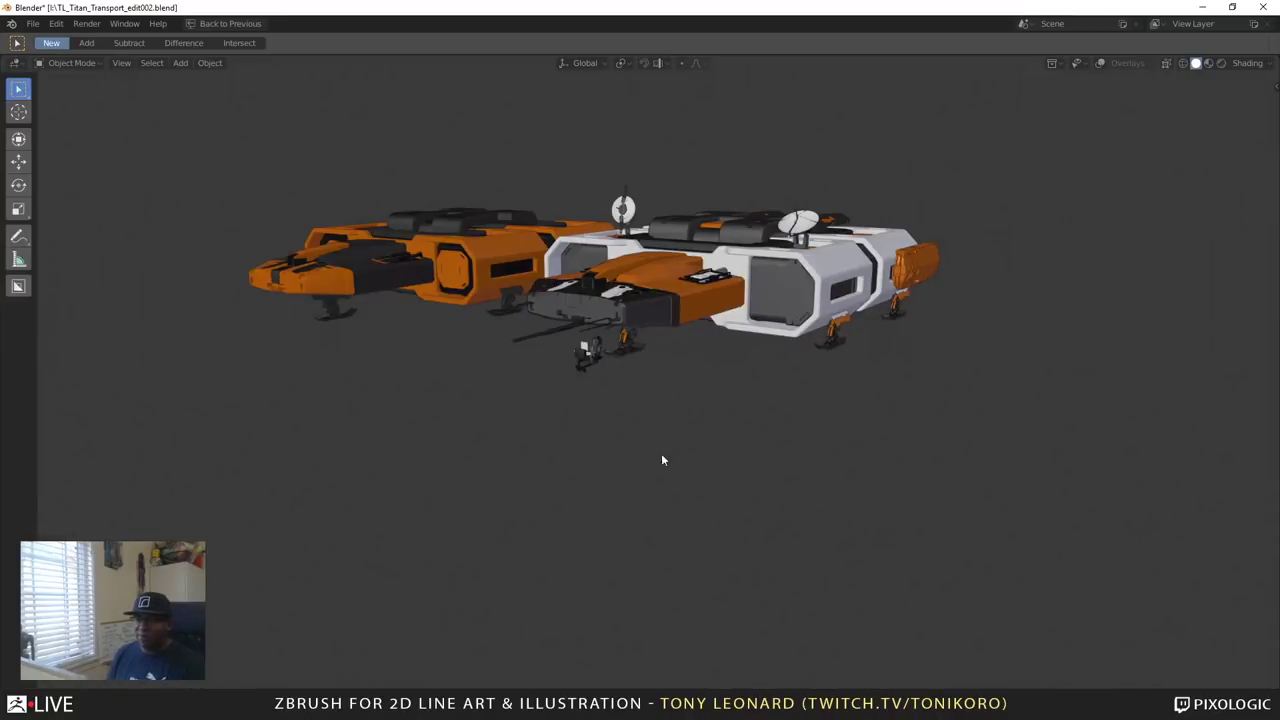
{"action": "middle_click_drag", "start_coordinate": [801, 332], "coordinate": [810, 482]}
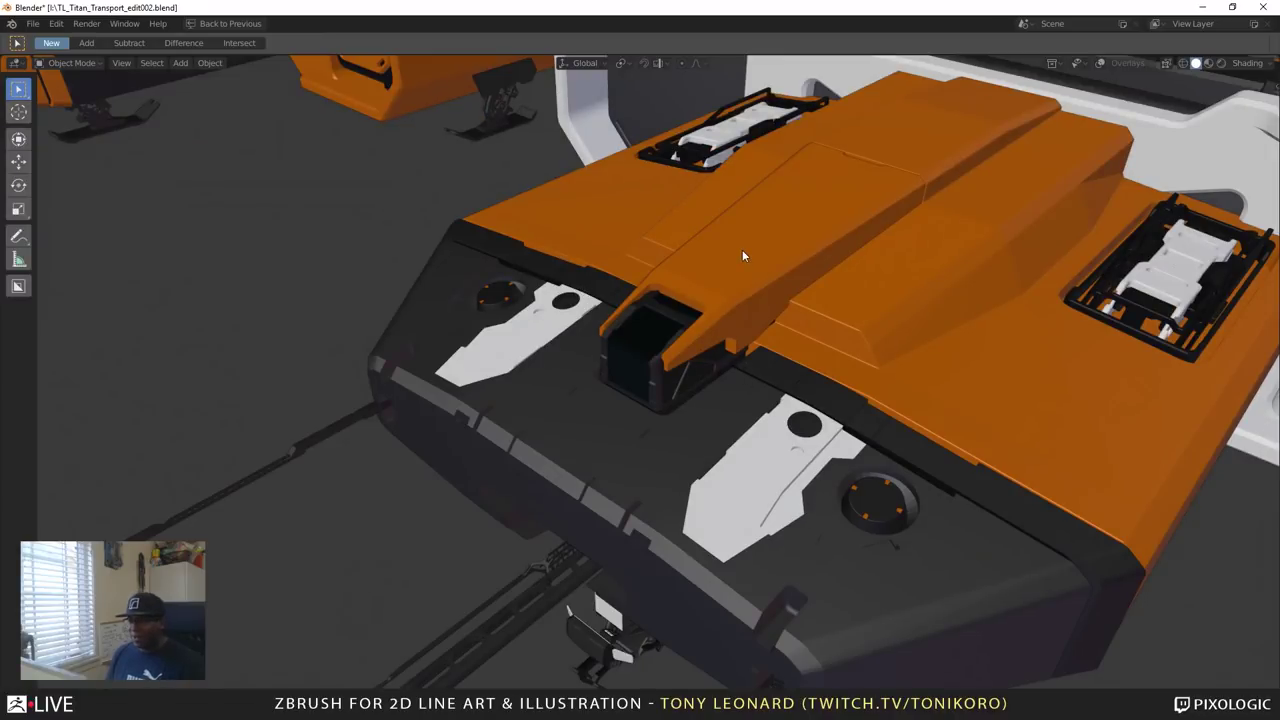
Turn the viewport overlays on and lift the orange hood piece above the cockpit box straight up along Z.
{"action": "key", "text": "z"}
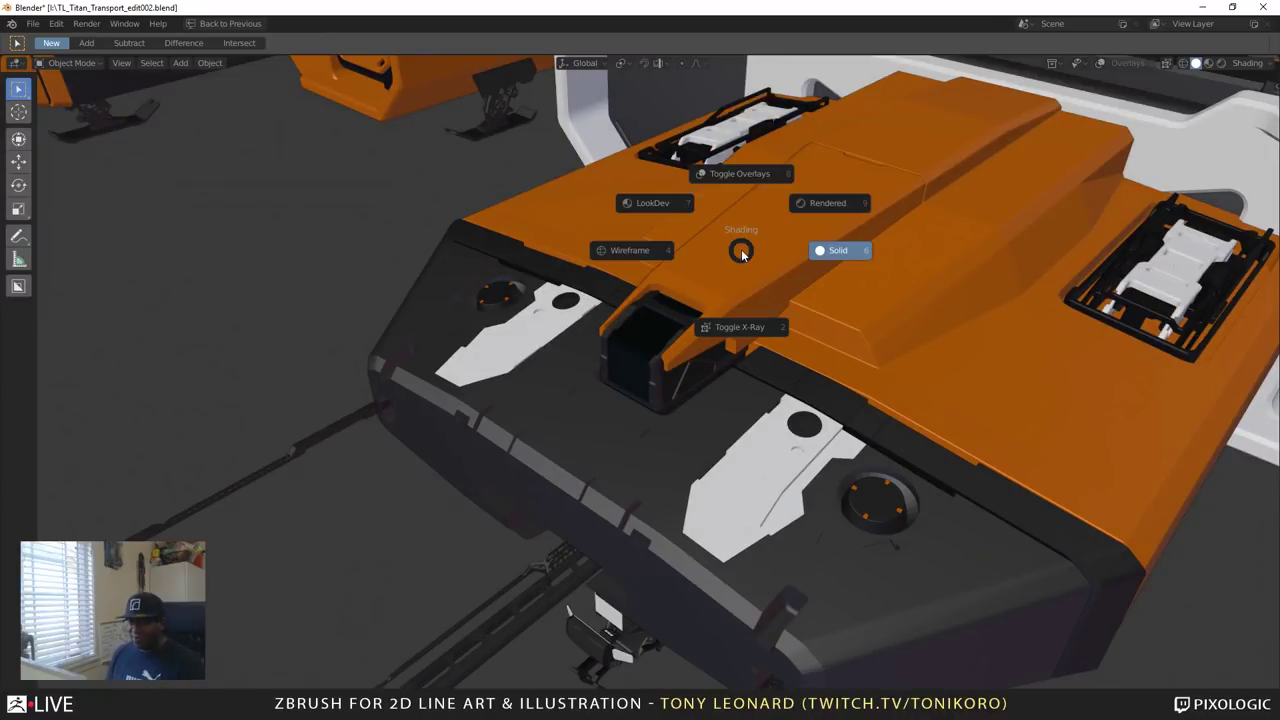
{"action": "left_click", "coordinate": [760, 174]}
{"action": "key", "text": "z"}
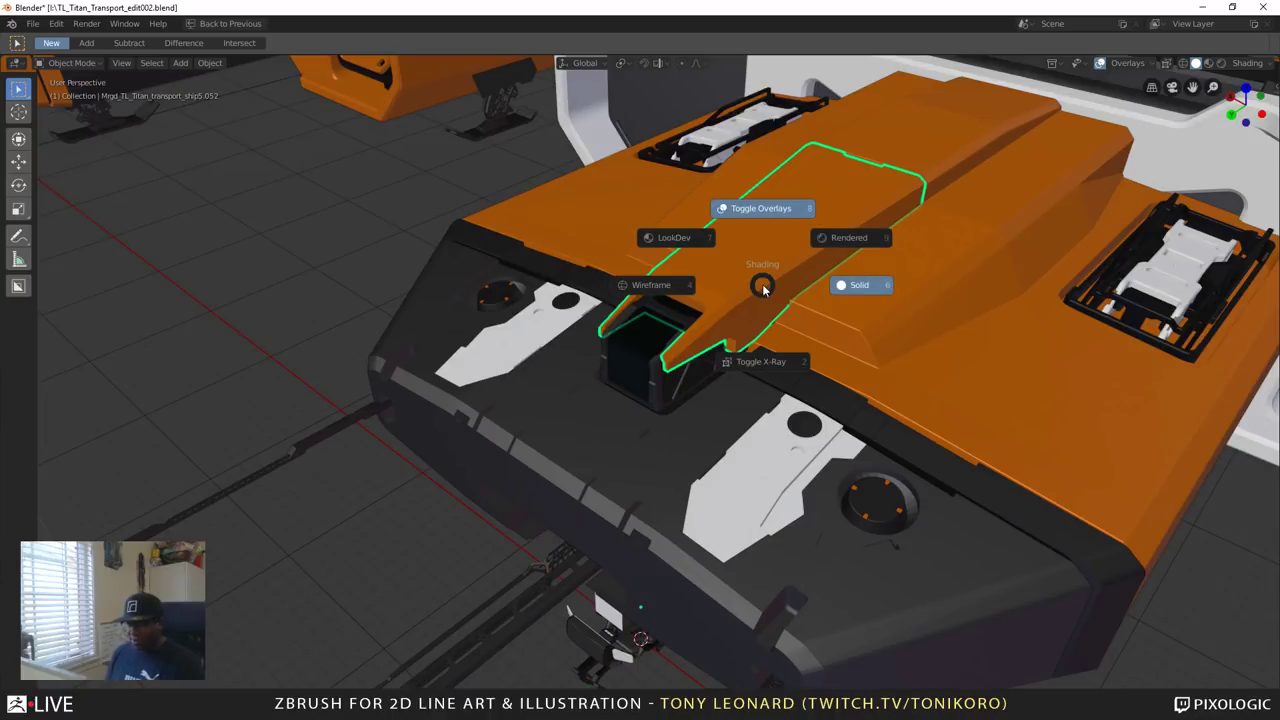
{"action": "key", "text": "g"}
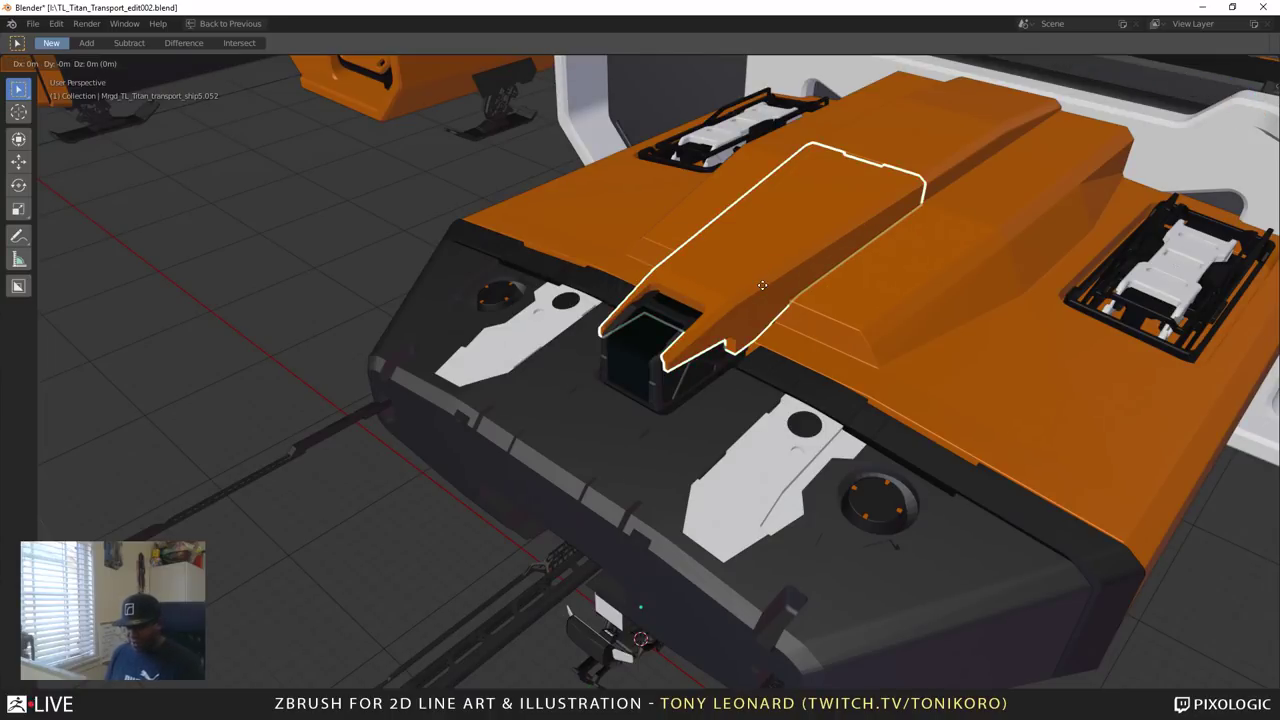
{"action": "key", "text": "z"}
{"action": "left_click", "coordinate": [766, 191]}
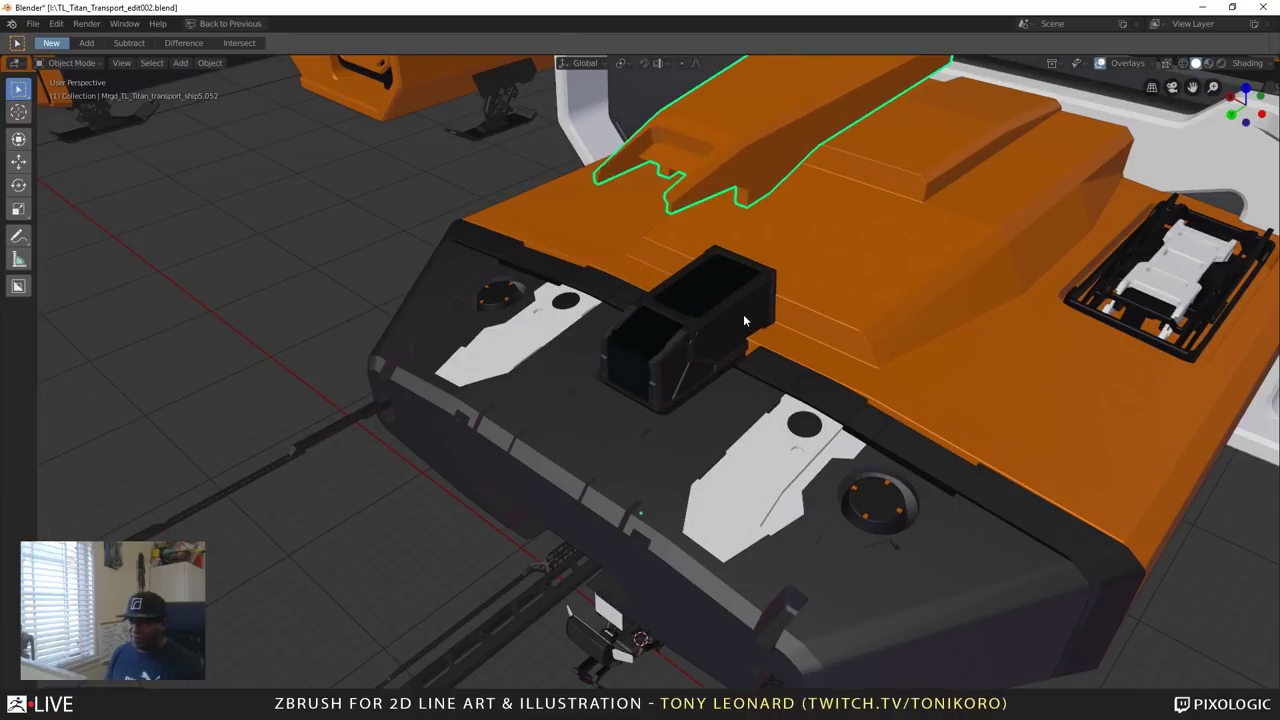
Raise the dark cockpit glass block along global Z until it is clear of its black support frame.
{"action": "left_click", "coordinate": [744, 320]}
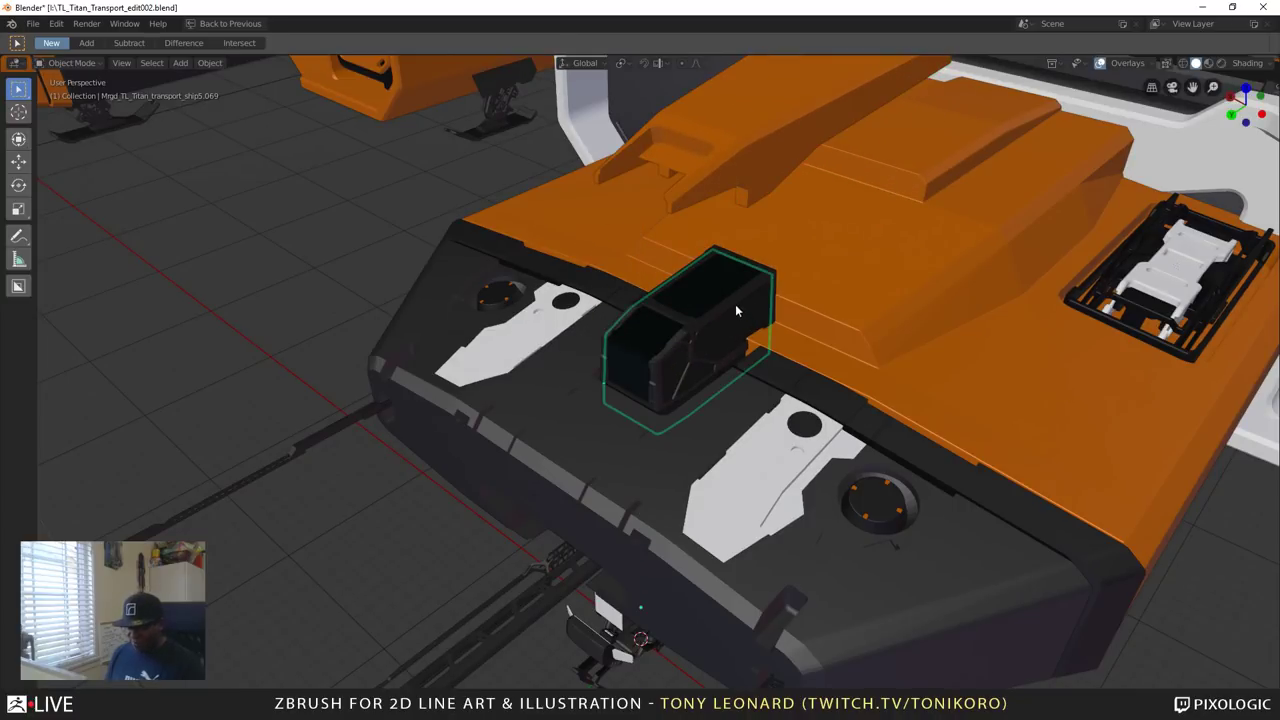
{"action": "key", "text": "g"}
{"action": "key", "text": "z"}
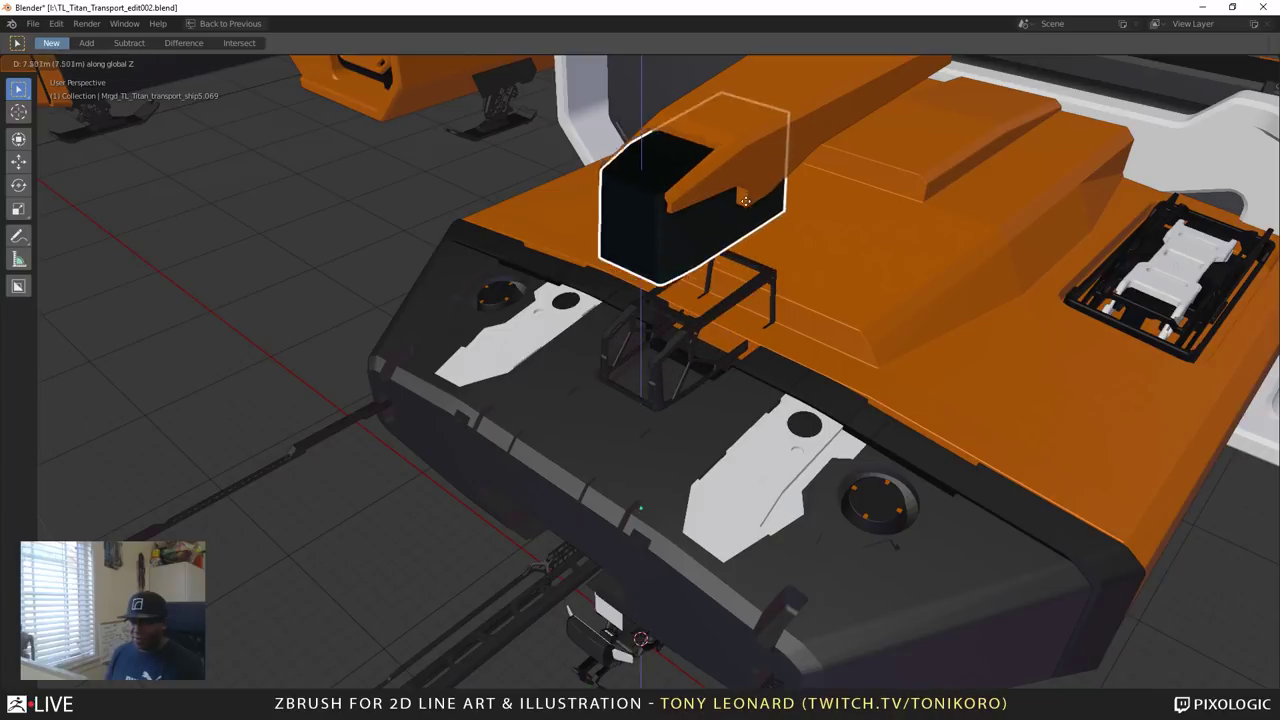
{"action": "left_click", "coordinate": [737, 140]}
Examine the exposed cockpit frame and its scale against the Titan transport's front section and the whole ship.
{"action": "middle_click_drag", "start_coordinate": [737, 140], "coordinate": [742, 475]}
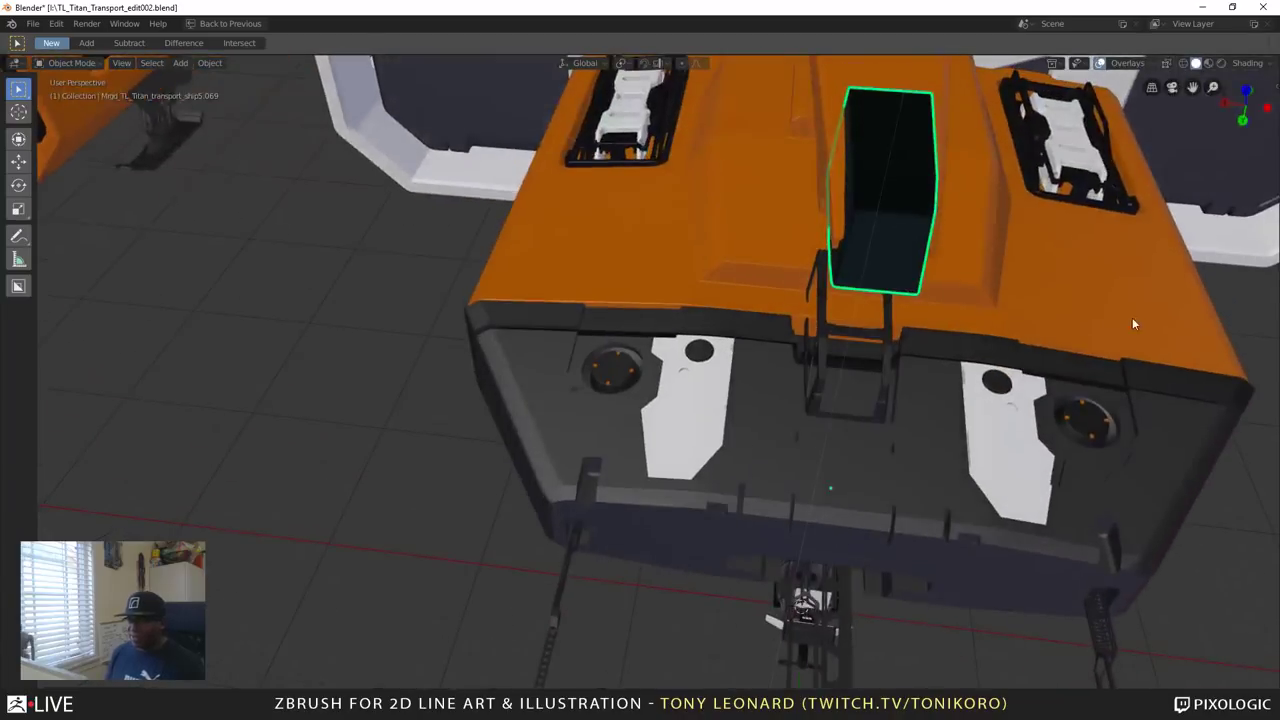
{"action": "scroll", "coordinate": [1110, 330], "scroll_direction": "up", "scroll_amount": 5}
{"action": "middle_click_drag", "start_coordinate": [1140, 381], "coordinate": [642, 454], "text": "shift"}
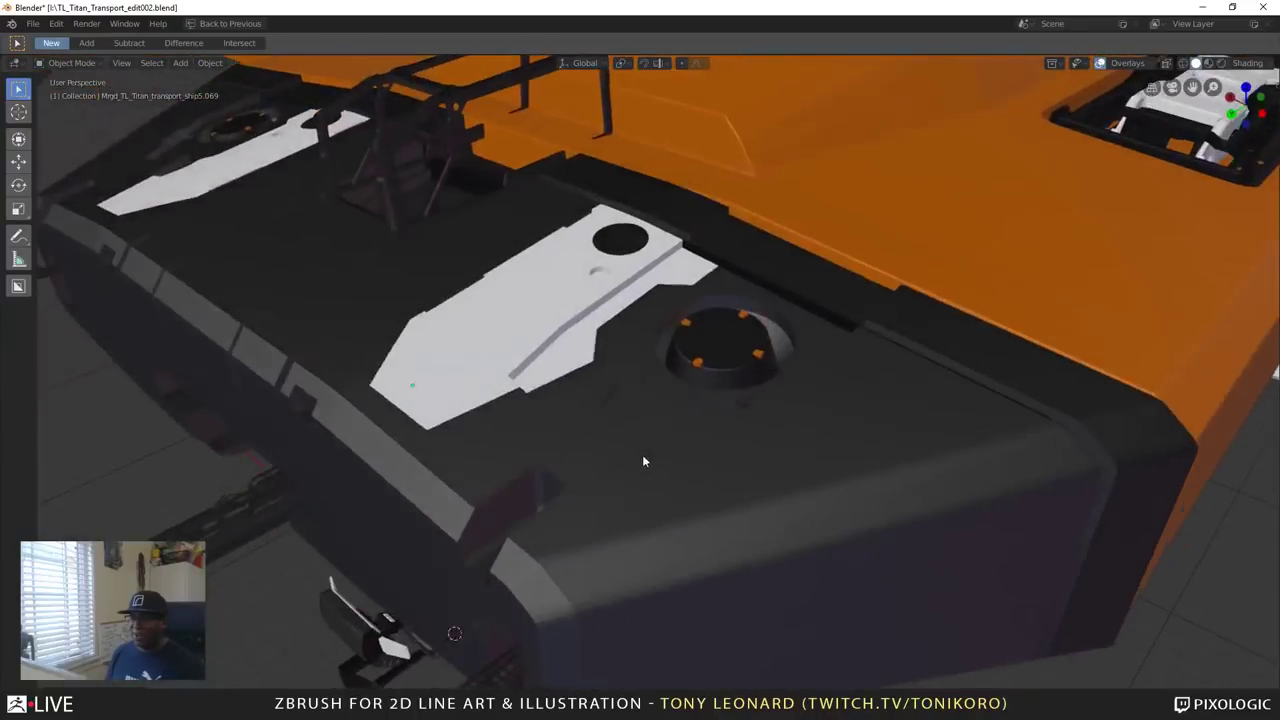
{"action": "scroll", "coordinate": [643, 461], "scroll_direction": "down", "scroll_amount": 6}
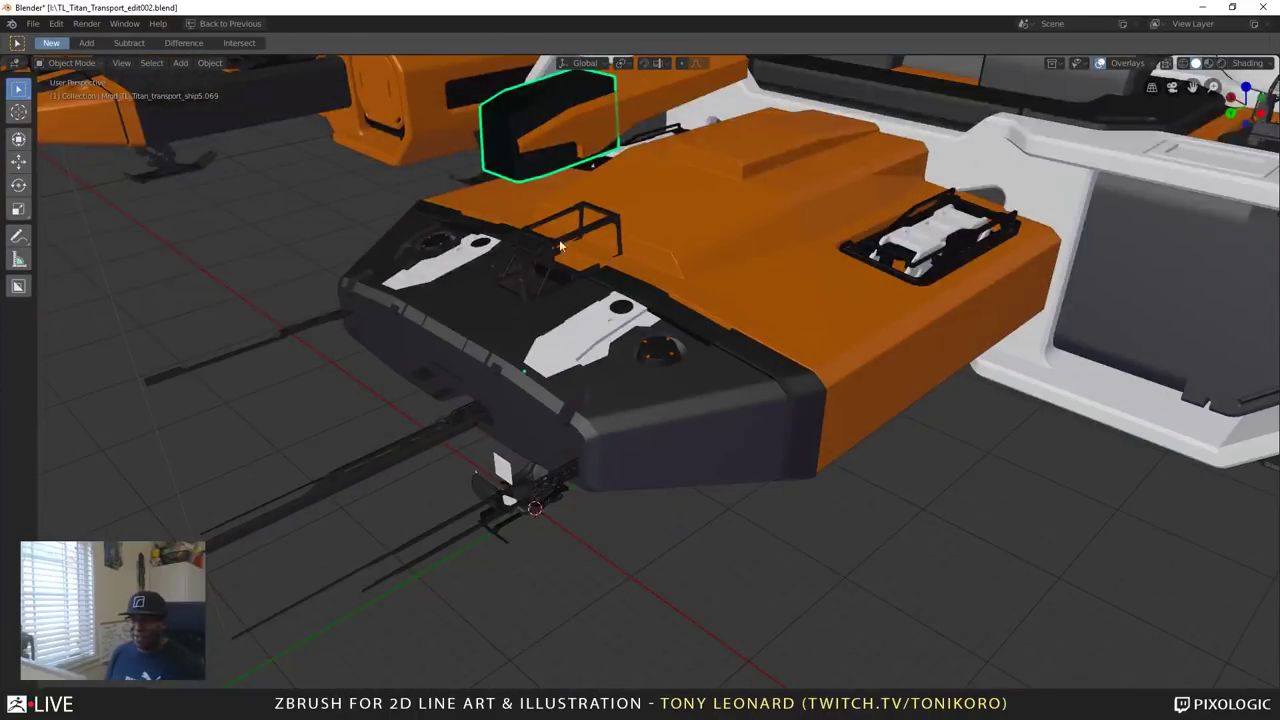
{"action": "middle_click_drag", "start_coordinate": [559, 239], "coordinate": [713, 288]}
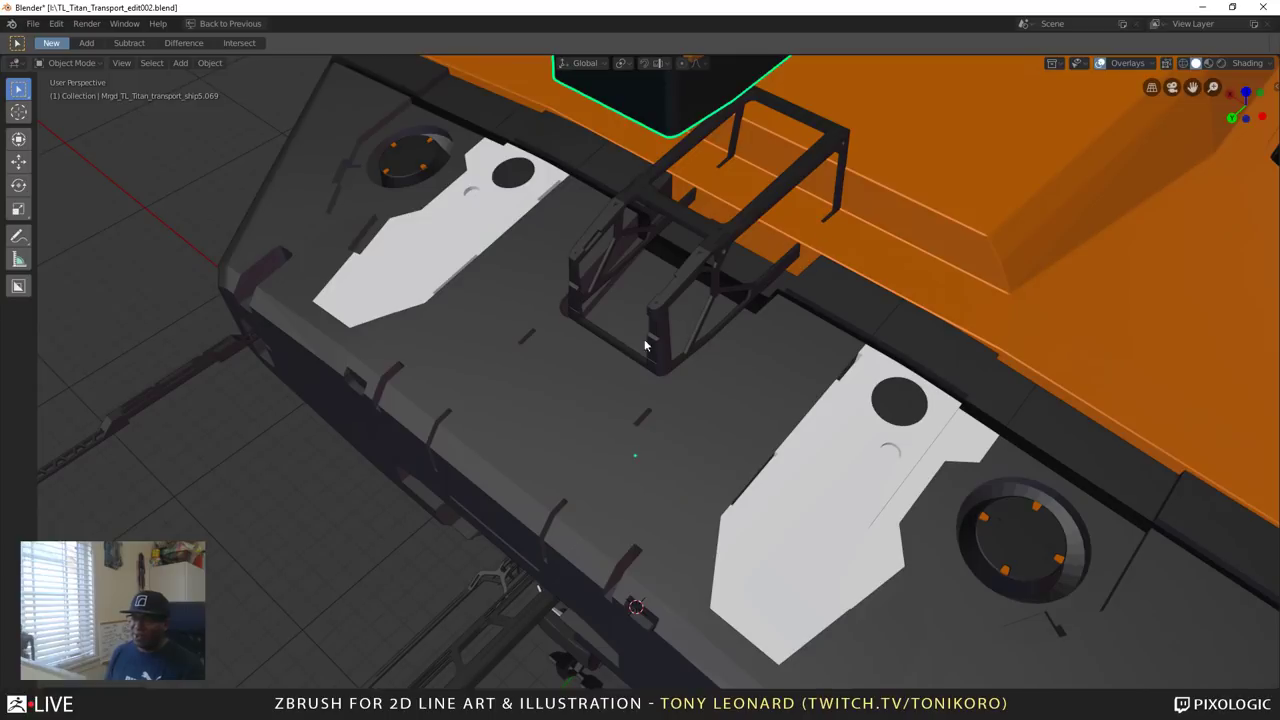
{"action": "scroll", "coordinate": [646, 360], "scroll_direction": "down", "scroll_amount": 7}
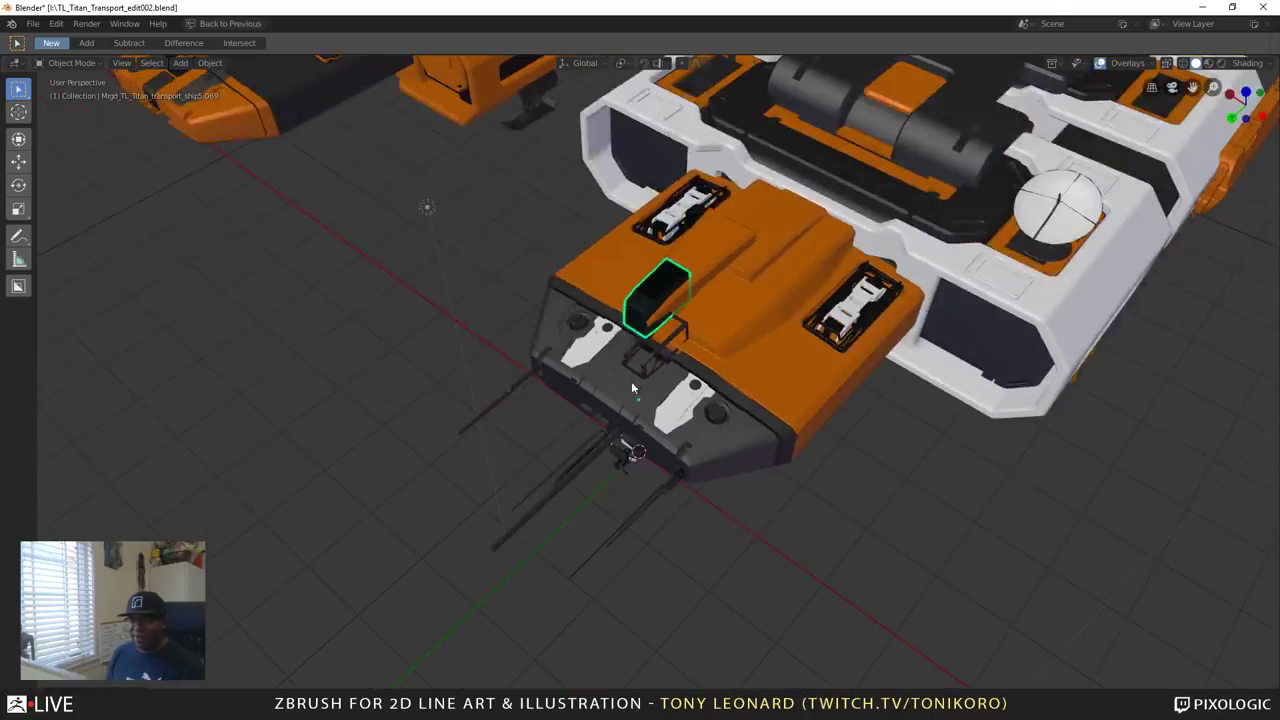
{"action": "middle_click_drag", "start_coordinate": [631, 381], "coordinate": [770, 385]}
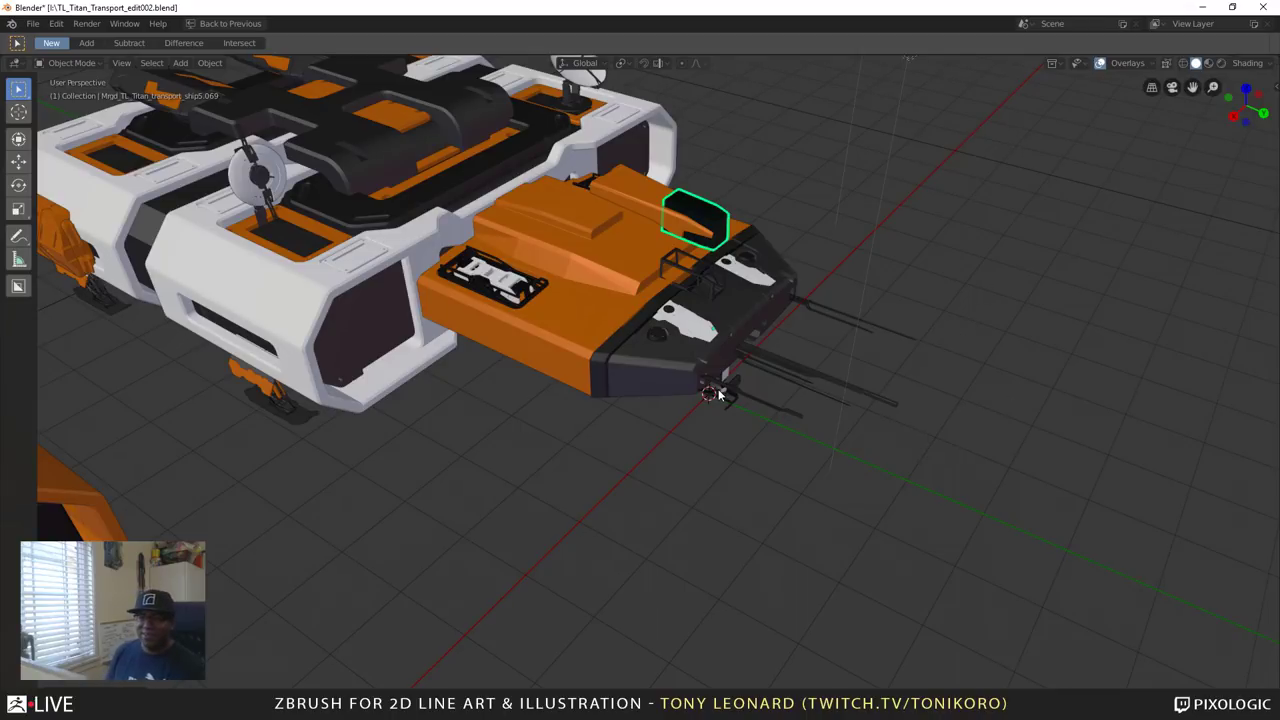
Switch to ZBrush, turn the female pilot model to face the front and bring up its Subtool list.
{"action": "key", "text": "alt+Tab"}
{"action": "left_click", "coordinate": [705, 292]}
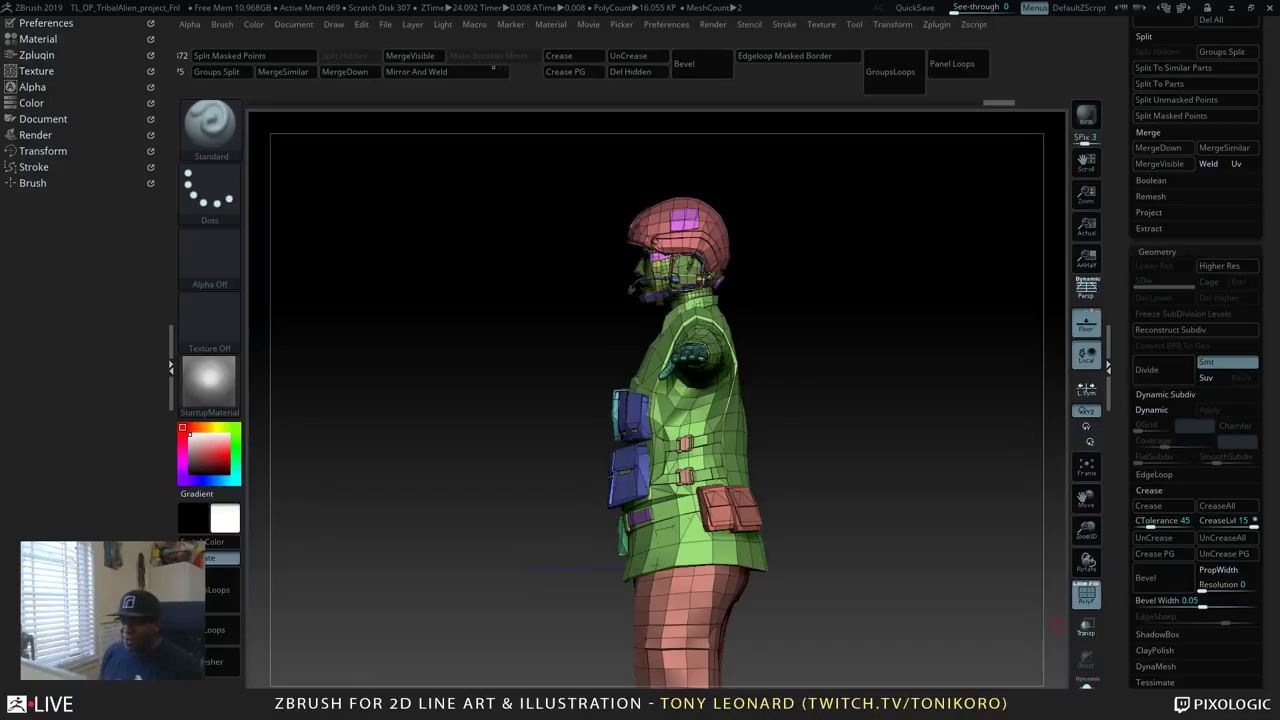
{"action": "left_click_drag", "start_coordinate": [795, 395], "coordinate": [937, 654]}
{"action": "left_click_drag", "start_coordinate": [852, 523], "coordinate": [986, 513], "text": "alt"}
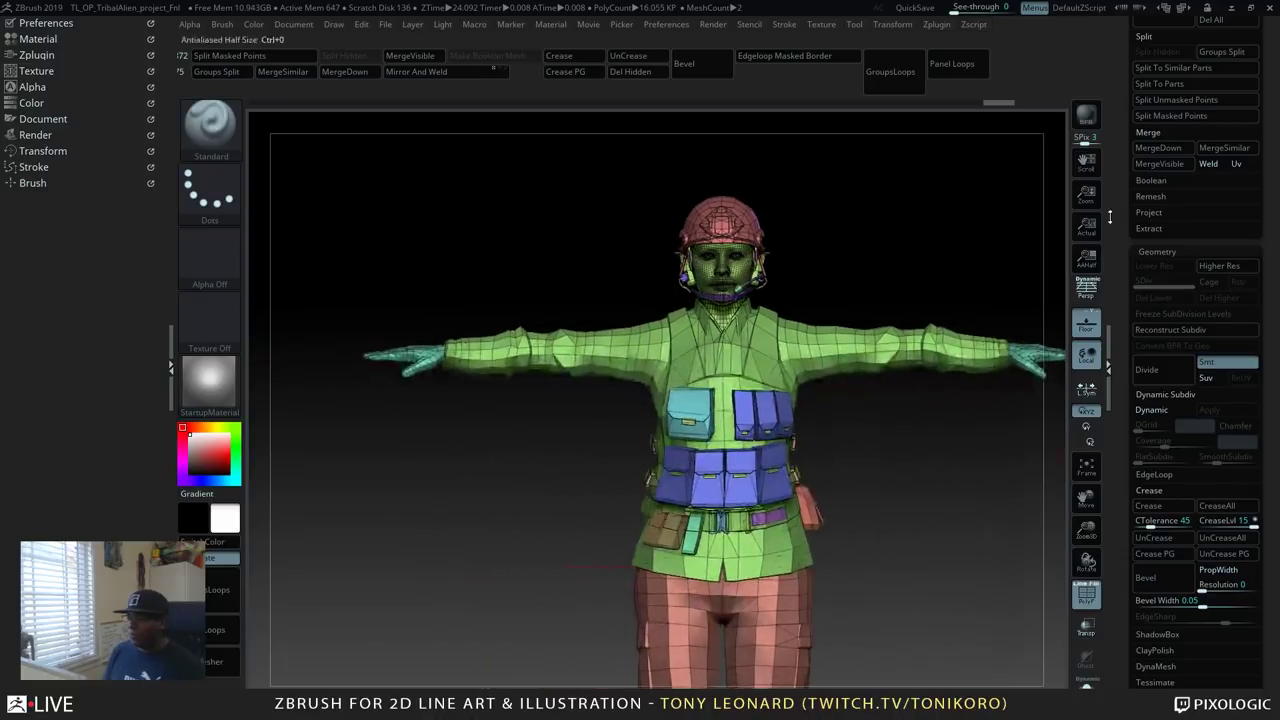
{"action": "left_click_drag", "start_coordinate": [1124, 295], "coordinate": [1138, 404]}
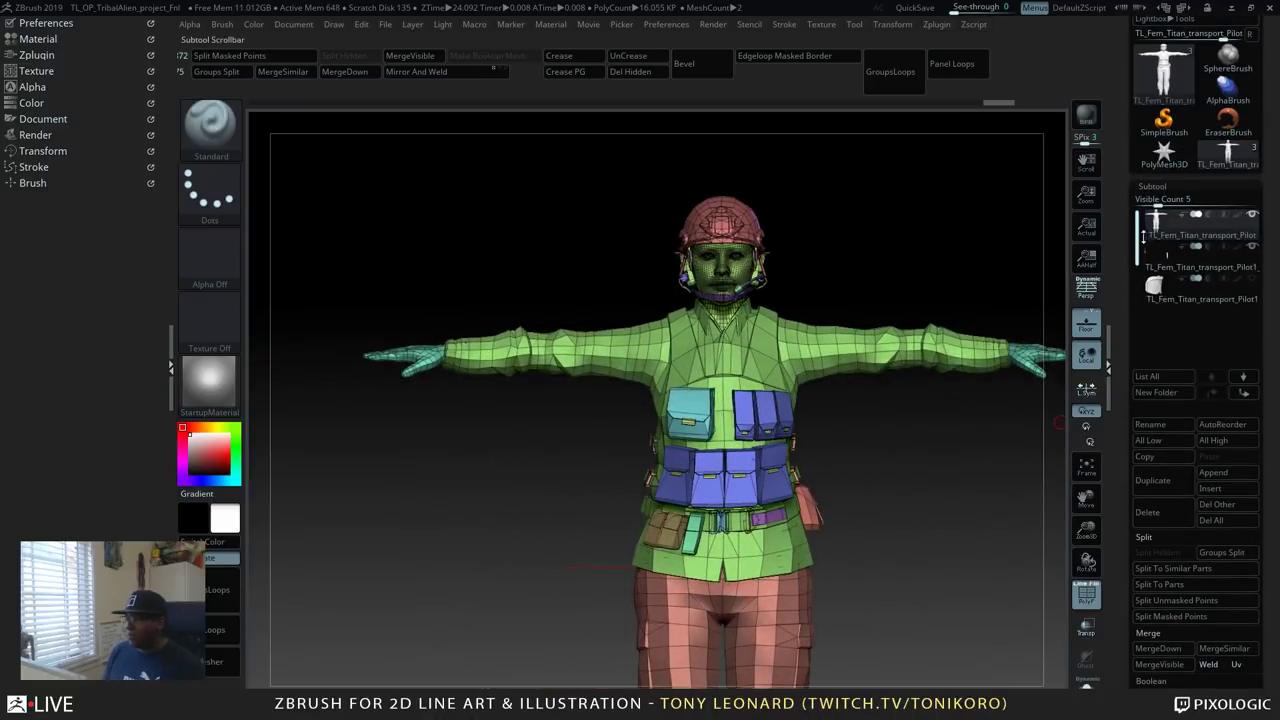
{"action": "mouse_move", "coordinate": [1137, 240]}
{"action": "left_mouse_down"}
{"action": "mouse_move", "coordinate": [1137, 290]}
{"action": "mouse_move", "coordinate": [1137, 238]}
{"action": "left_mouse_up"}
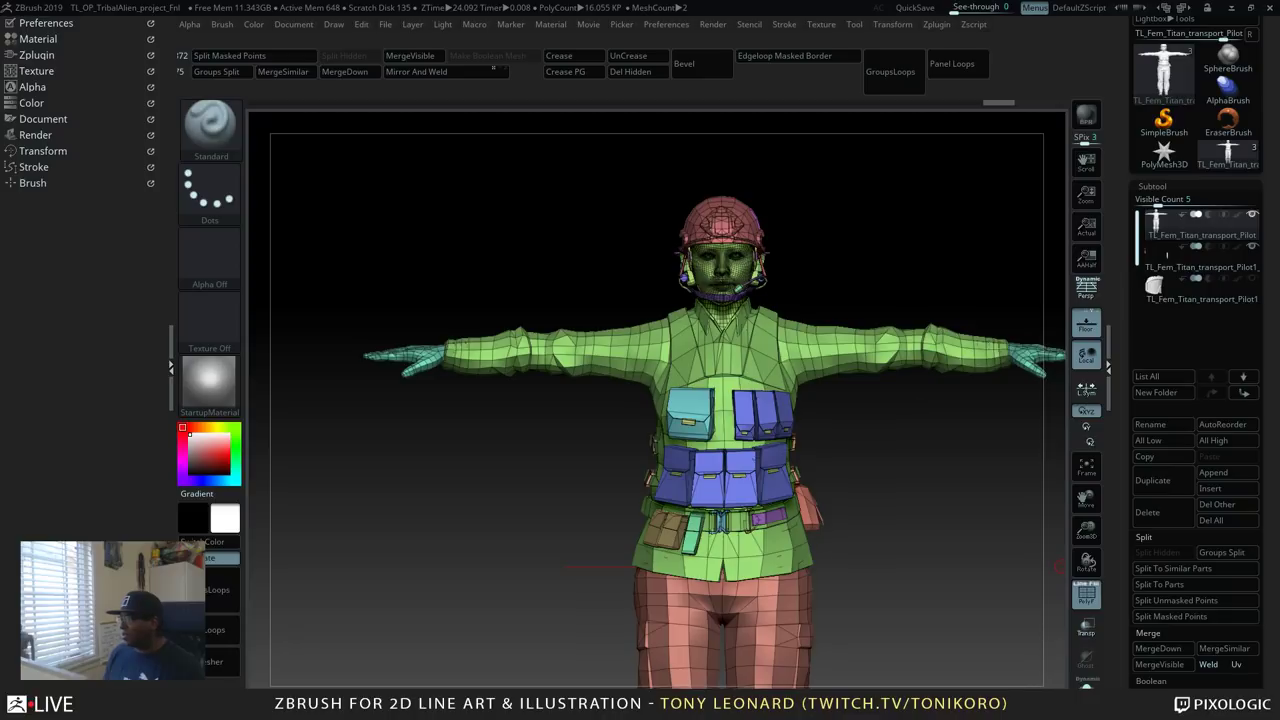
Review the pilot helmet reference photos and compare them with the pilot model's helmet, vest and pouches from several angles.
{"action": "right_click_drag", "start_coordinate": [1279, 216], "coordinate": [674, 225]}
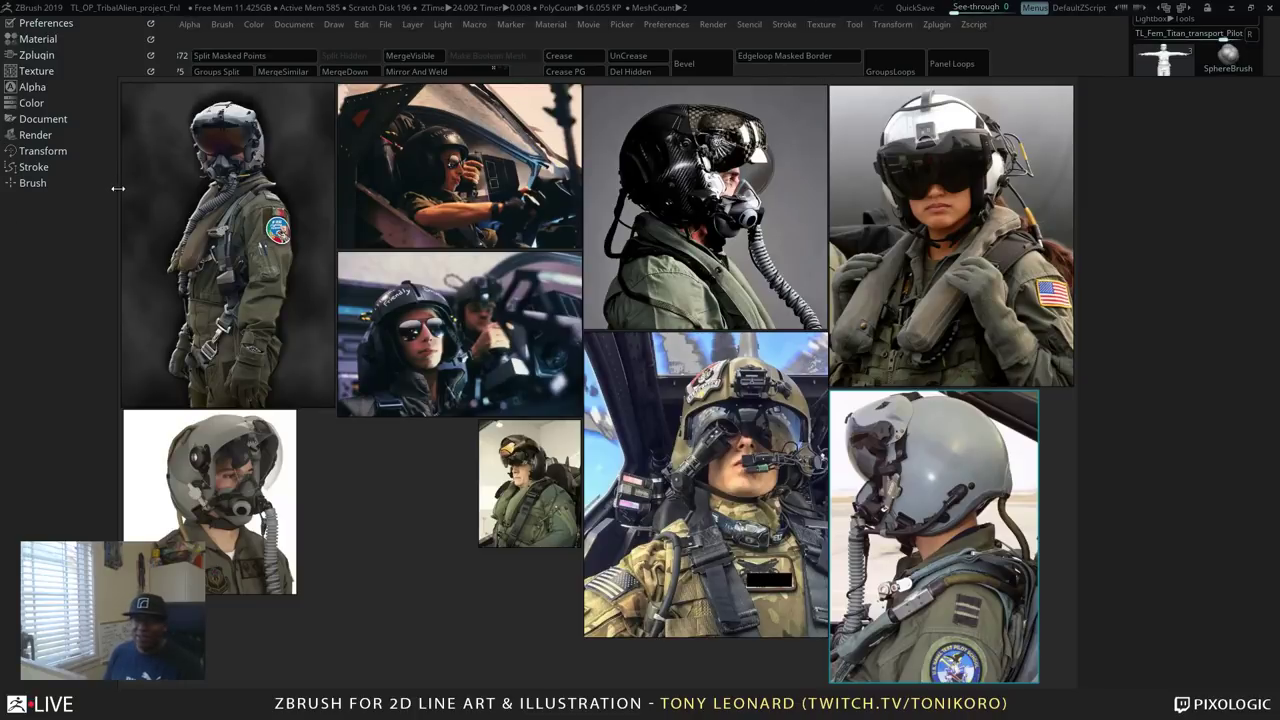
{"action": "right_click_drag", "start_coordinate": [118, 189], "coordinate": [1279, 189]}
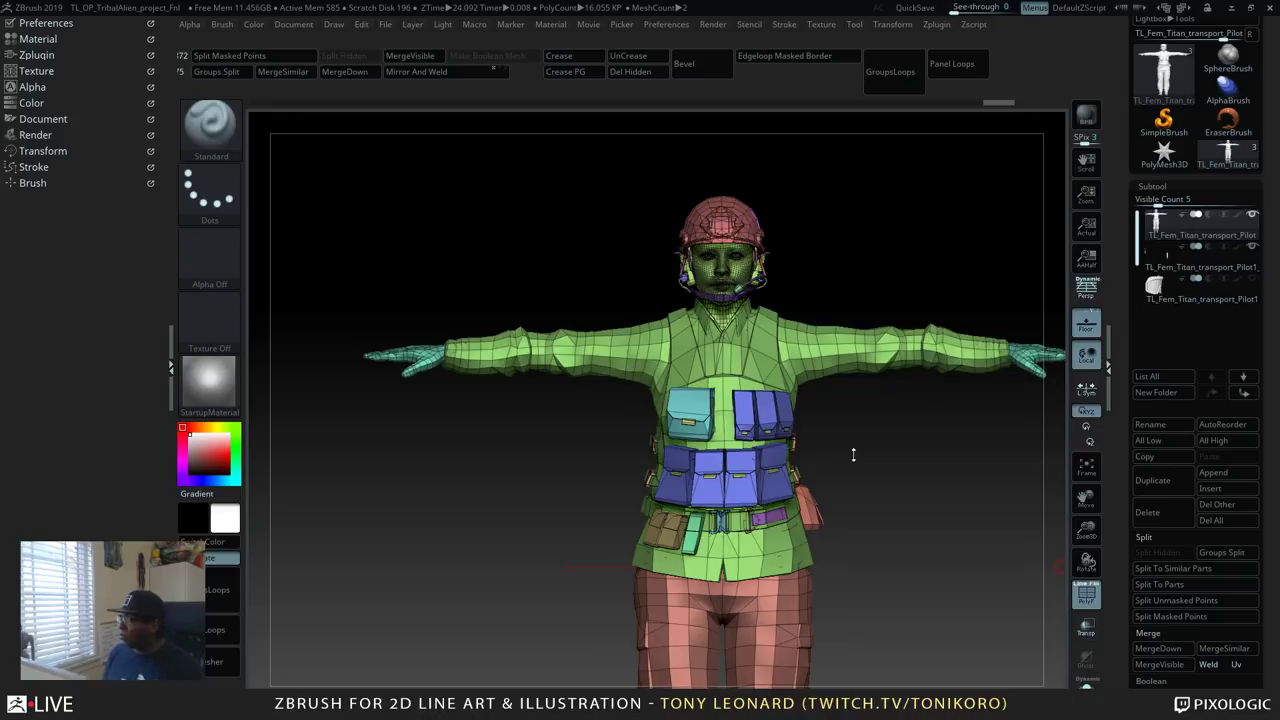
{"action": "left_click_drag", "start_coordinate": [827, 452], "coordinate": [436, 314]}
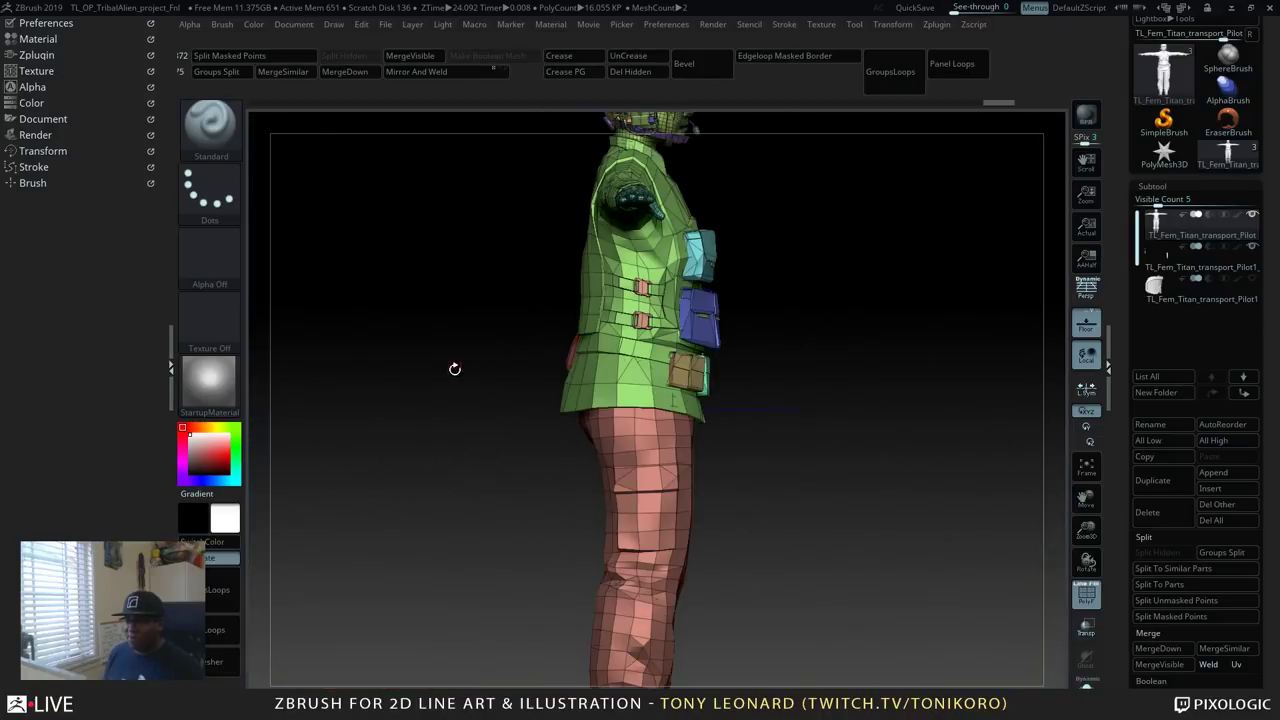
{"action": "left_click_drag", "start_coordinate": [455, 369], "coordinate": [942, 558]}
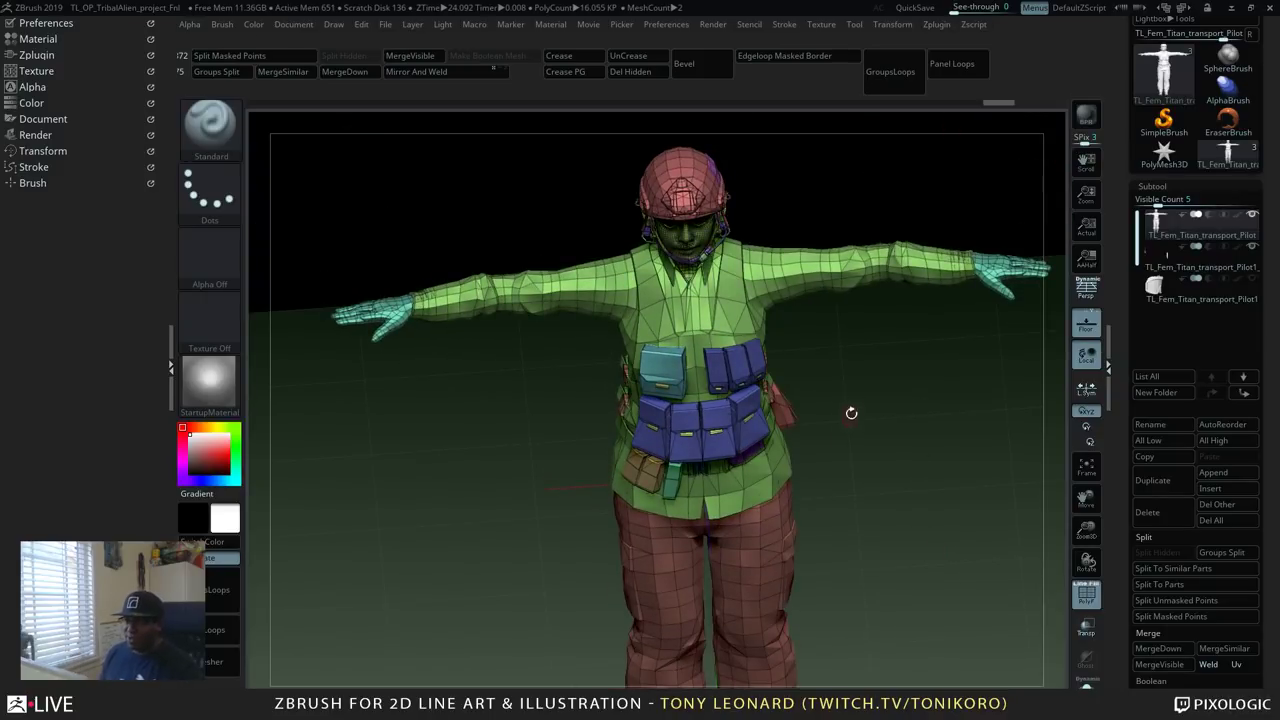
{"action": "left_click_drag", "start_coordinate": [966, 488], "coordinate": [891, 489]}
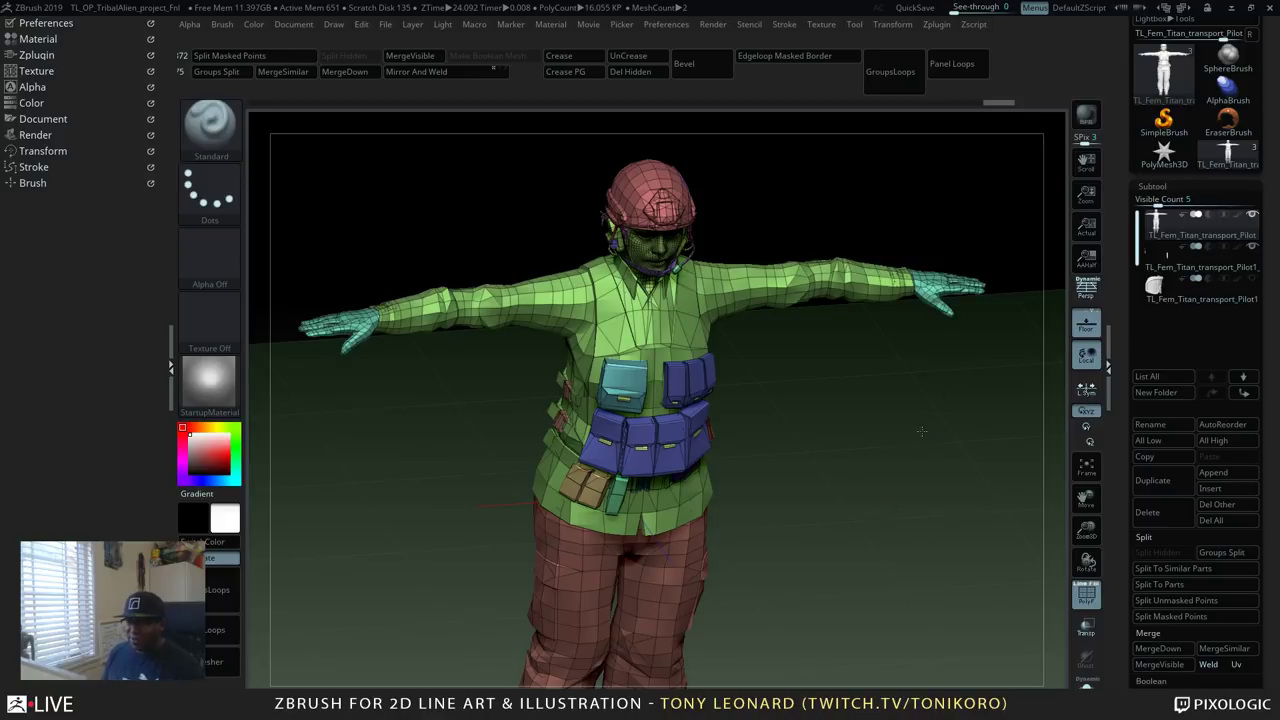
{"action": "left_click_drag", "start_coordinate": [921, 431], "coordinate": [920, 396]}
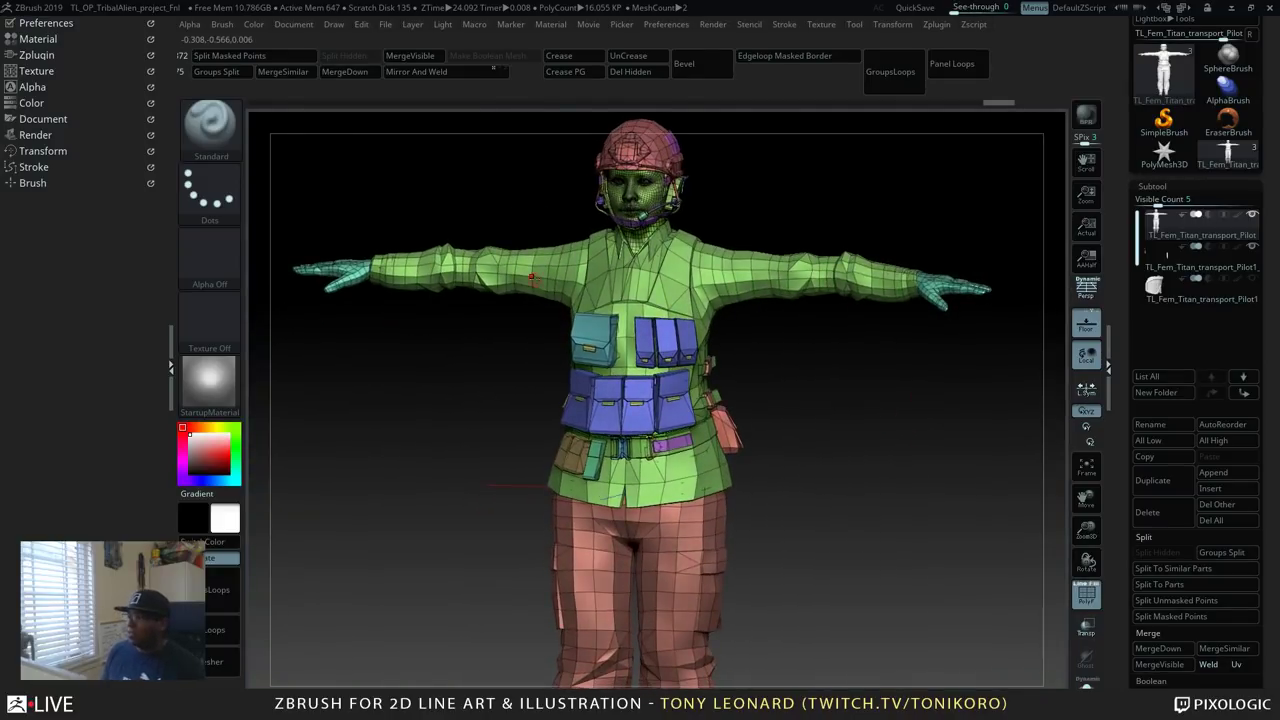
{"action": "scroll", "coordinate": [1130, 607], "scroll_direction": "down", "scroll_amount": 5}
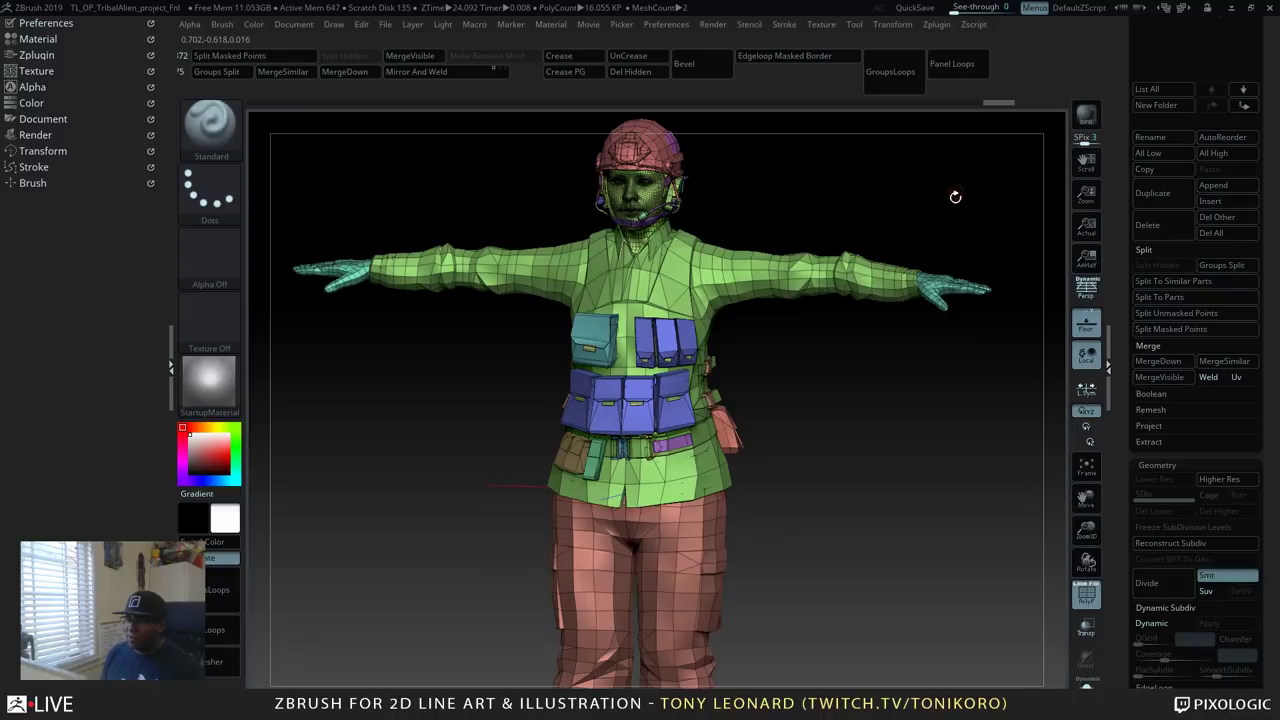
View the pilot's head from the side and choose the IMM Primitives brush for inserting a sphere.
{"action": "left_click_drag", "start_coordinate": [954, 197], "coordinate": [372, 408]}
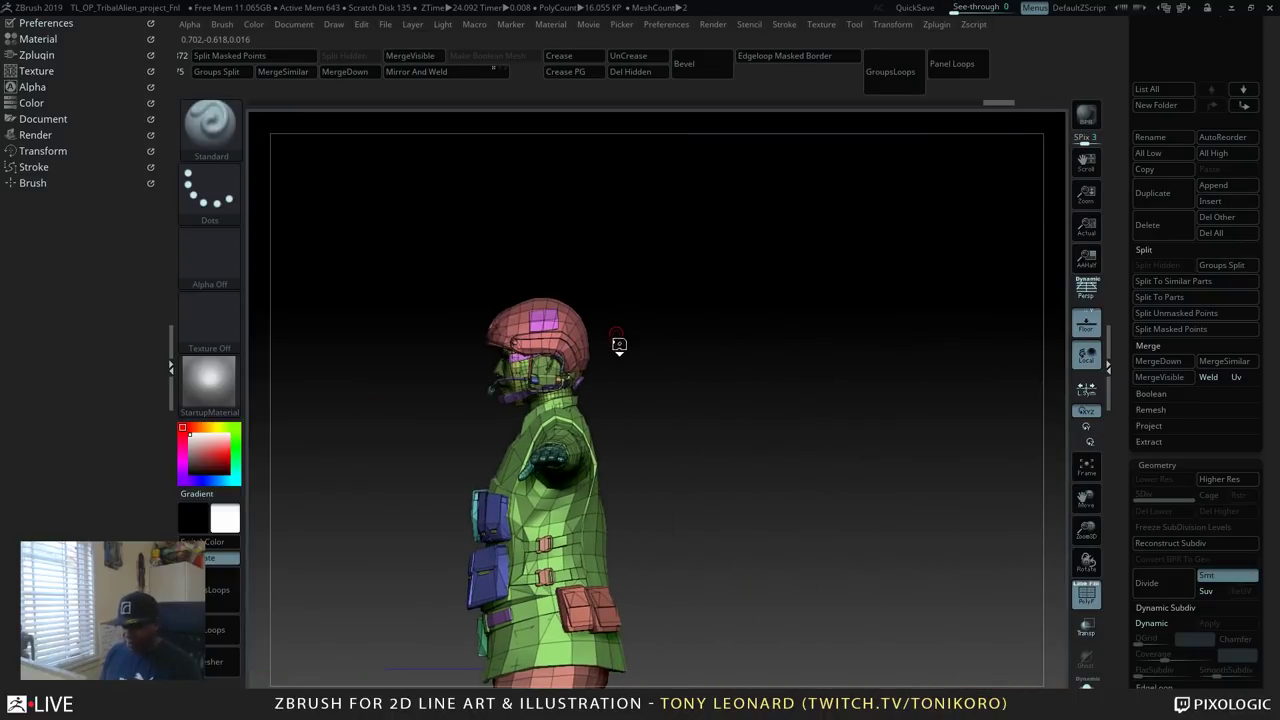
{"action": "key", "text": "b"}
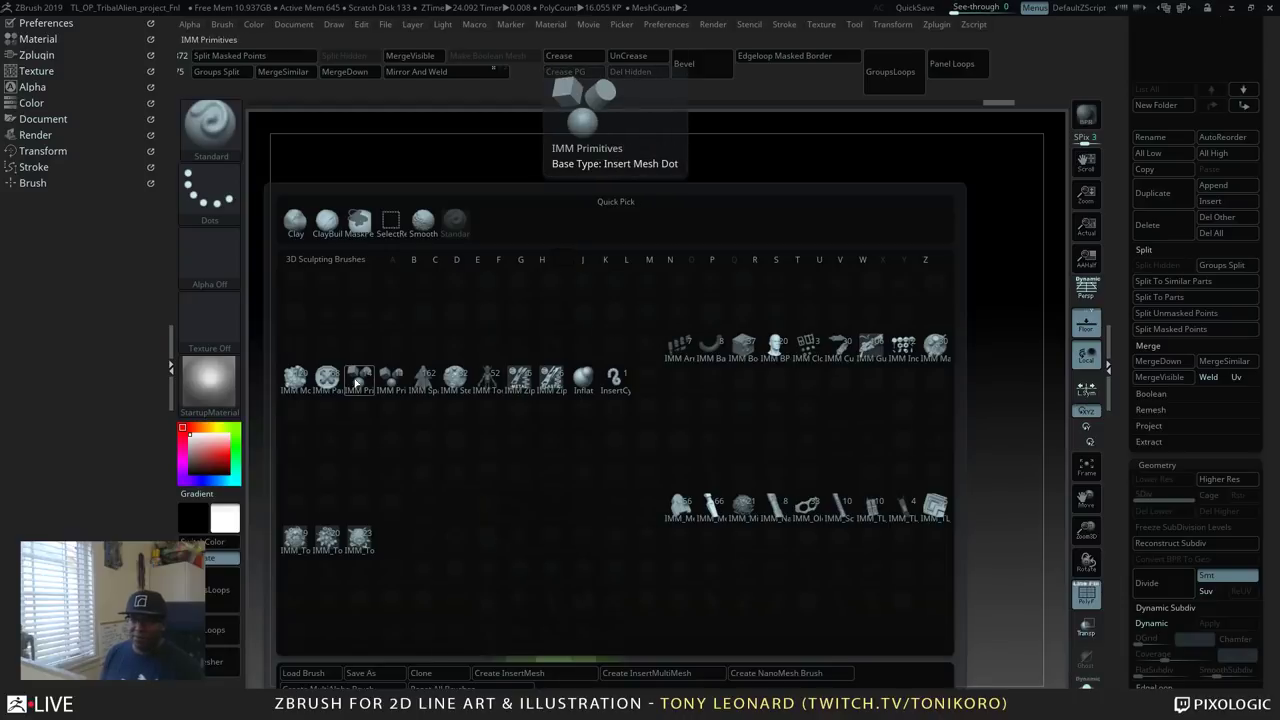
{"action": "left_click", "coordinate": [580, 351]}
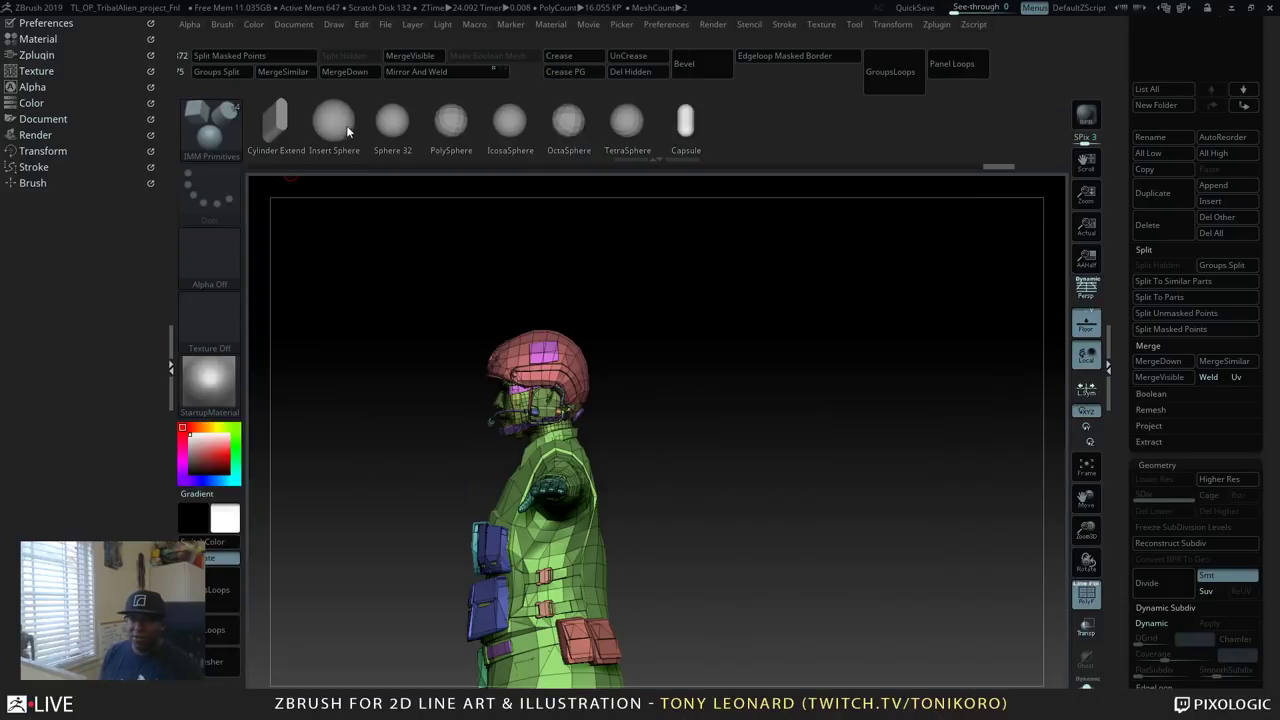
Try inserting a Sphere 32 mesh on the back of the pilot's helmet, and undo it.
{"action": "left_click", "coordinate": [386, 120]}
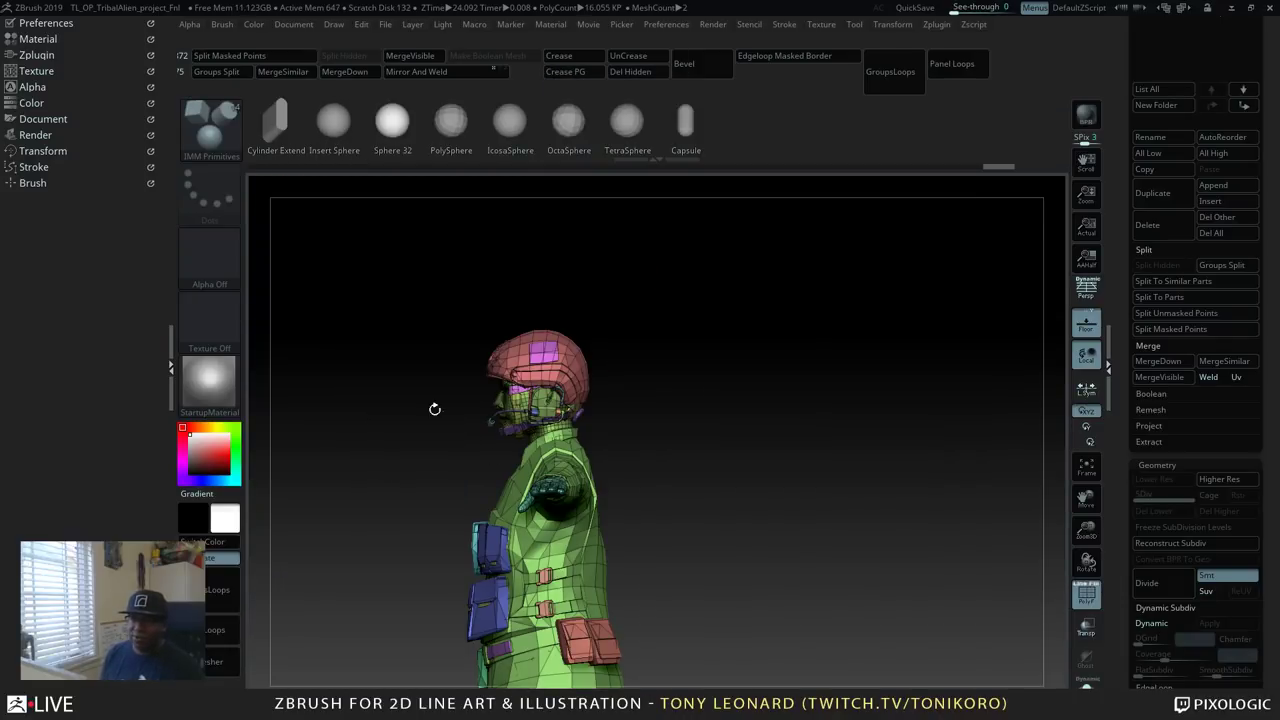
{"action": "left_click_drag", "start_coordinate": [877, 424], "coordinate": [610, 437]}
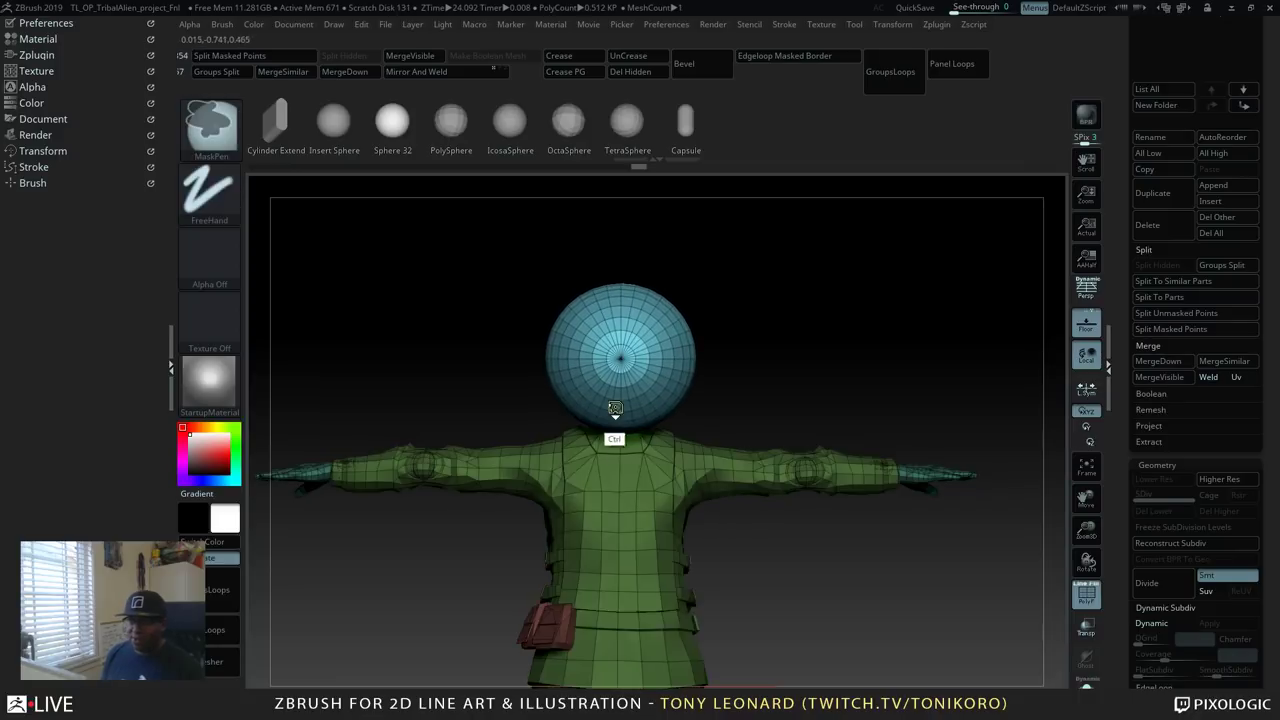
{"action": "key", "text": "ctrl+z"}
Insert a PolySphere on the back of the helmet, larger than the helmet, and check it from the side.
{"action": "left_click", "coordinate": [451, 120]}
{"action": "left_click", "coordinate": [619, 364]}
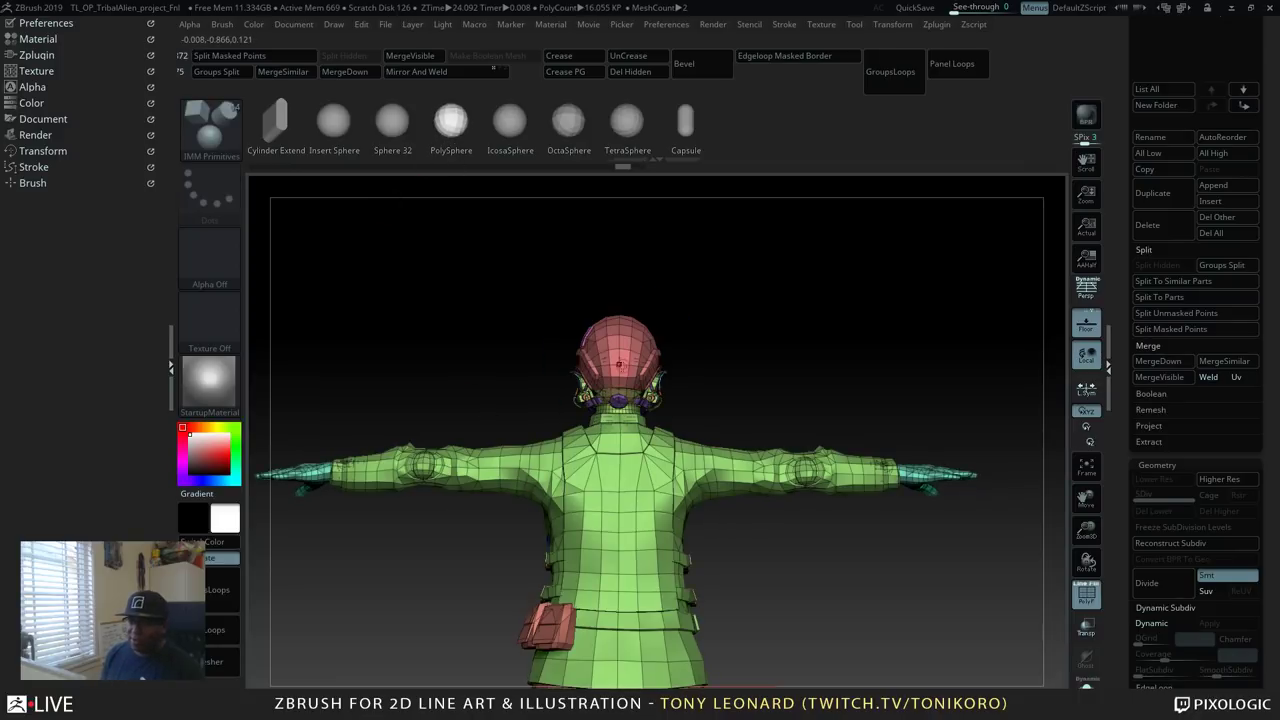
{"action": "key", "text": "ctrl+z"}
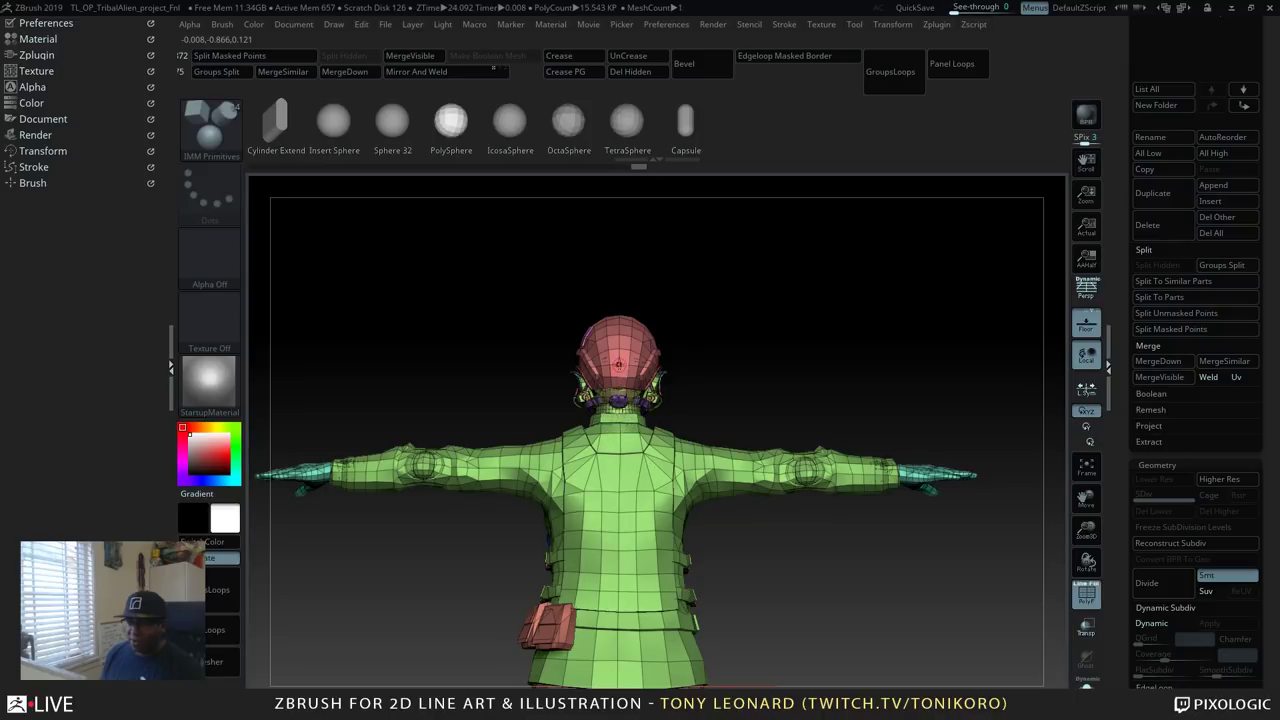
{"action": "left_click_drag", "start_coordinate": [619, 363], "coordinate": [621, 426]}
{"action": "left_click_drag", "start_coordinate": [797, 397], "coordinate": [860, 426]}
{"action": "left_click_drag", "start_coordinate": [823, 467], "coordinate": [869, 421], "text": "alt"}
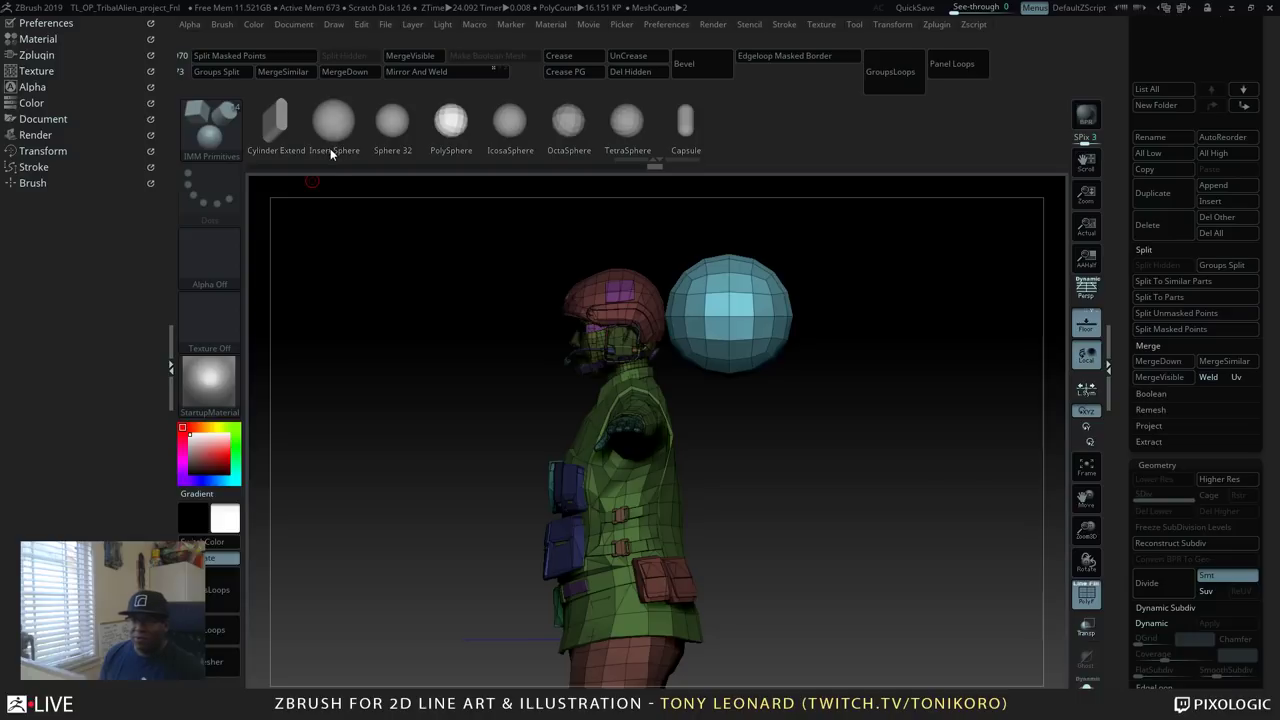
Split the PolySphere from the pilot's body into its own subtool and subdivide it twice to SDiv 3.
{"action": "left_click", "coordinate": [297, 60]}
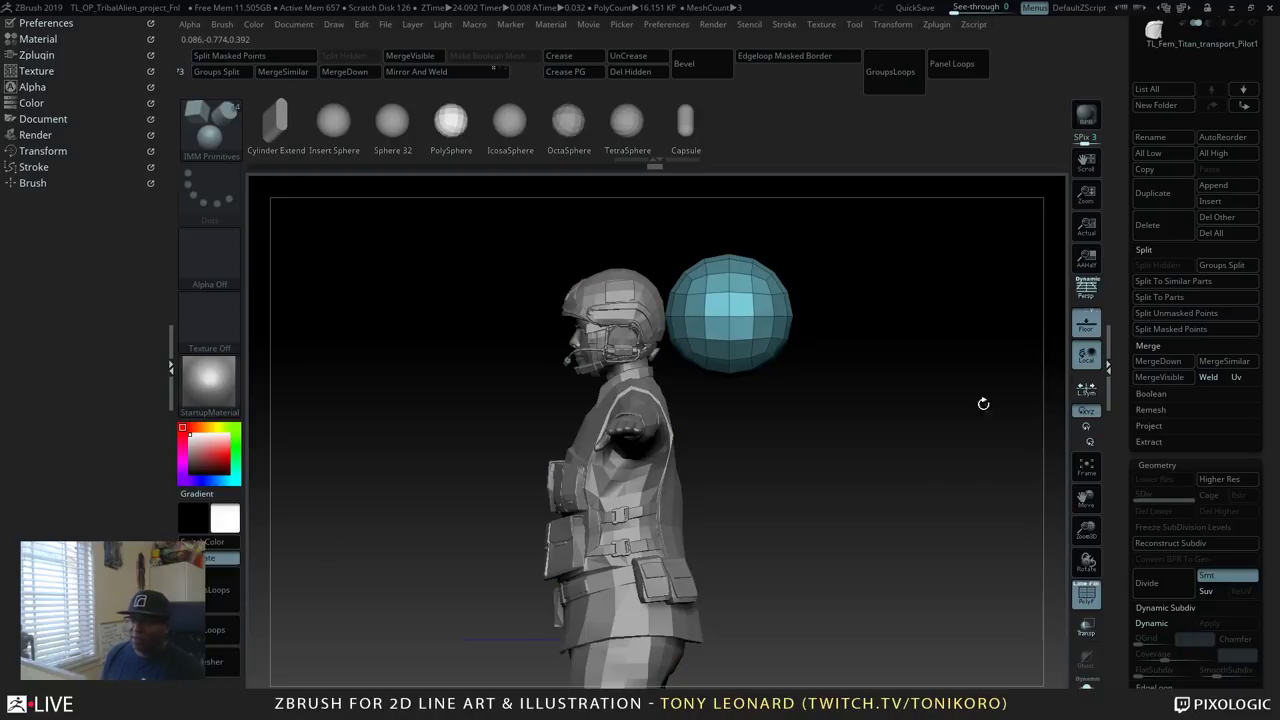
{"action": "left_click_drag", "start_coordinate": [966, 374], "coordinate": [893, 418]}
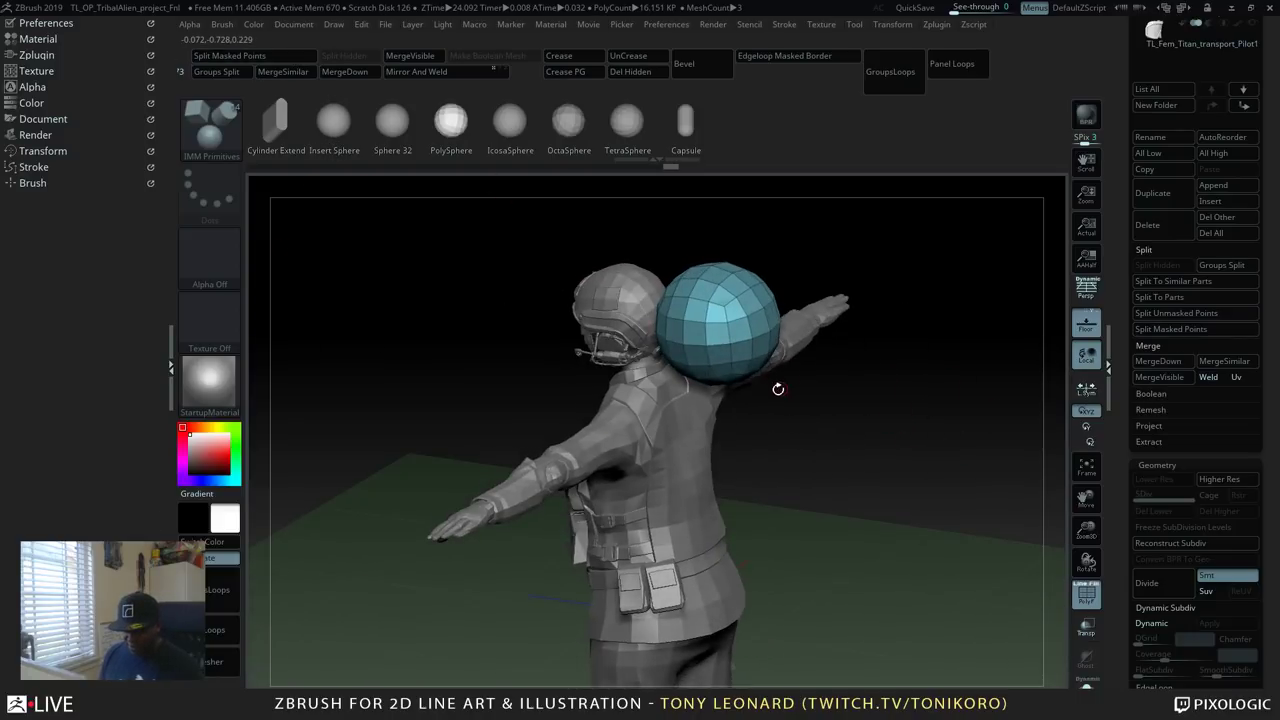
{"action": "key", "text": "ctrl+d"}
{"action": "key", "text": "ctrl+d"}
{"action": "left_click_drag", "start_coordinate": [894, 463], "coordinate": [920, 425], "text": "shift"}
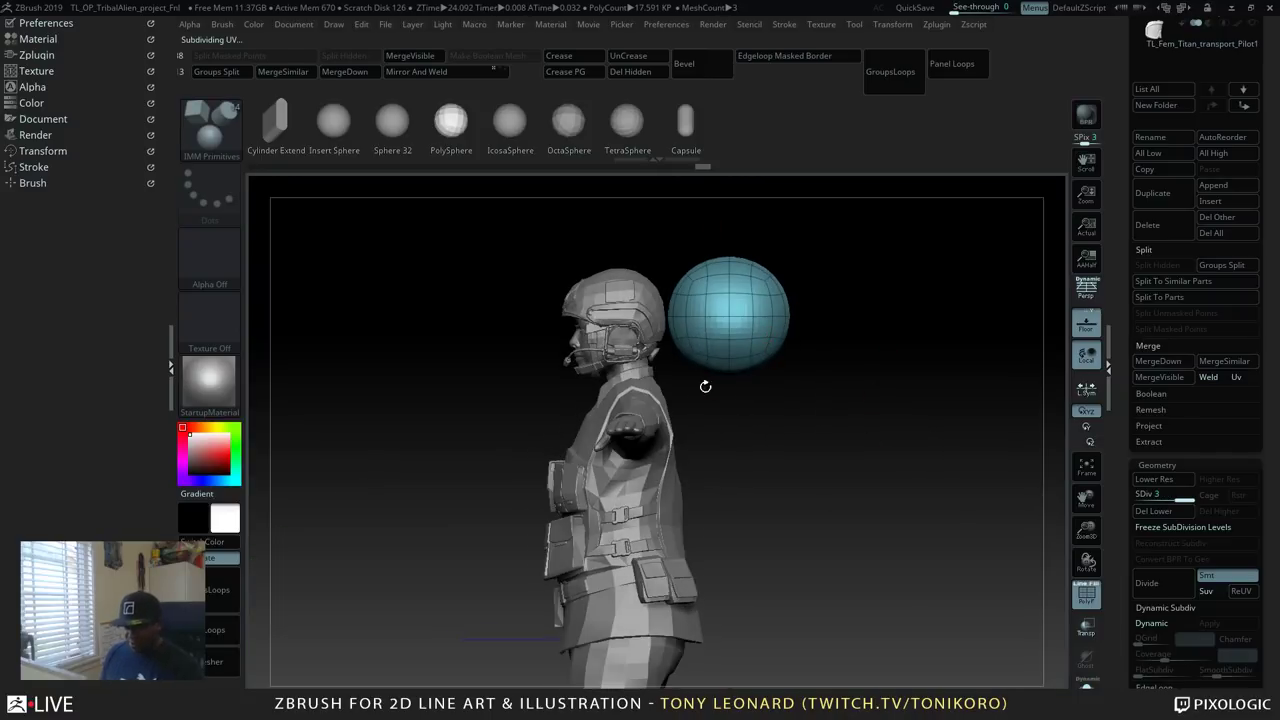
Move the sphere forward until it encloses the pilot's head and helmet, and turn on transparency.
{"action": "key", "text": "w"}
{"action": "left_click_drag", "start_coordinate": [738, 317], "coordinate": [622, 322]}
{"action": "left_click", "coordinate": [1087, 632]}
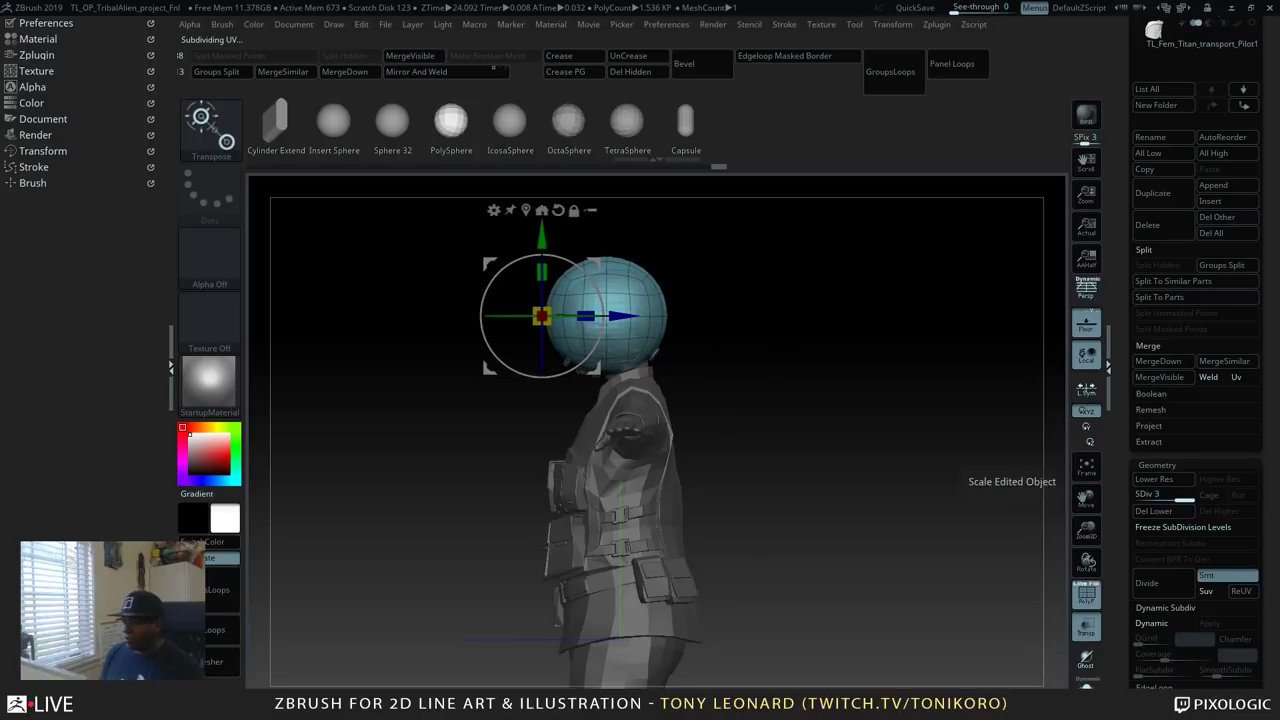
Reposition the sphere slightly from the front with the gizmo so it fits around the pilot's head.
{"action": "left_click_drag", "start_coordinate": [837, 528], "coordinate": [940, 531]}
{"action": "left_click_drag", "start_coordinate": [811, 326], "coordinate": [737, 370], "text": "alt"}
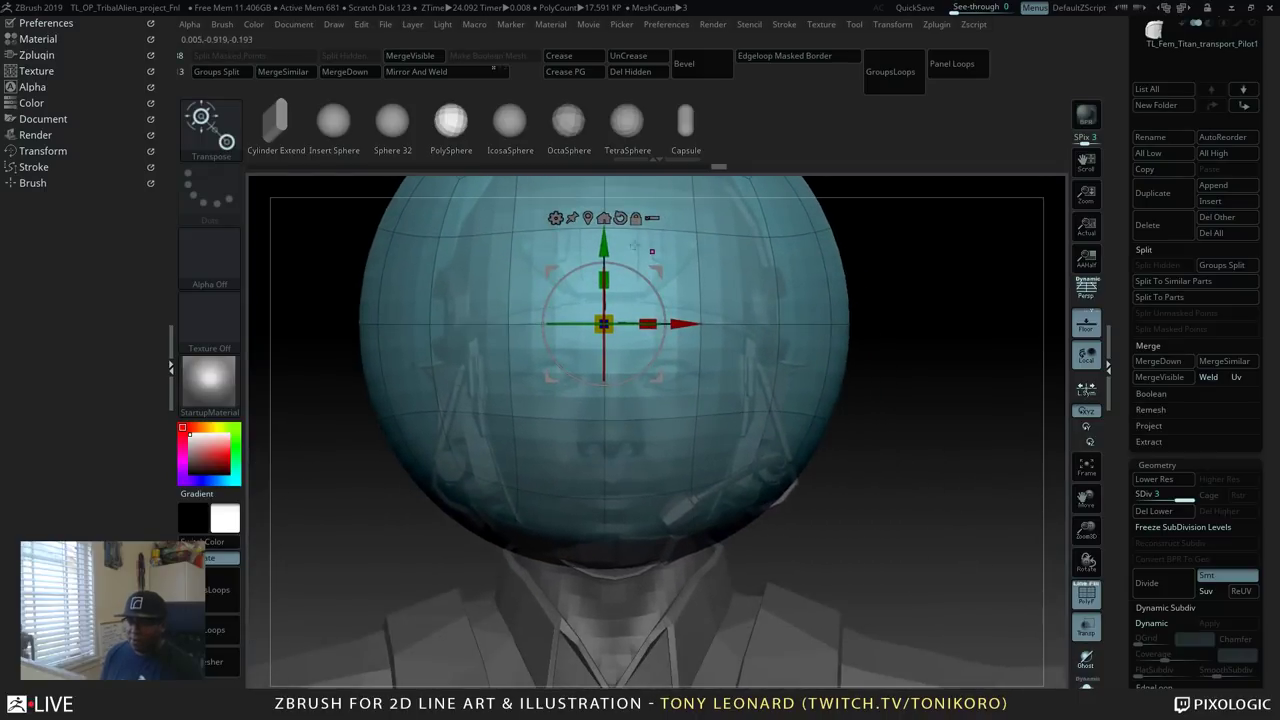
{"action": "mouse_move", "coordinate": [603, 245]}
{"action": "left_mouse_down"}
{"action": "mouse_move", "coordinate": [603, 273]}
{"action": "mouse_move", "coordinate": [606, 220]}
{"action": "mouse_move", "coordinate": [616, 224]}
{"action": "left_mouse_up"}
{"action": "mouse_move", "coordinate": [608, 305]}
{"action": "left_mouse_down"}
{"action": "mouse_move", "coordinate": [636, 300]}
{"action": "mouse_move", "coordinate": [600, 304]}
{"action": "left_mouse_up"}
{"action": "left_click_drag", "start_coordinate": [885, 429], "coordinate": [856, 473]}
{"action": "left_click_drag", "start_coordinate": [535, 500], "coordinate": [449, 643], "text": "alt"}
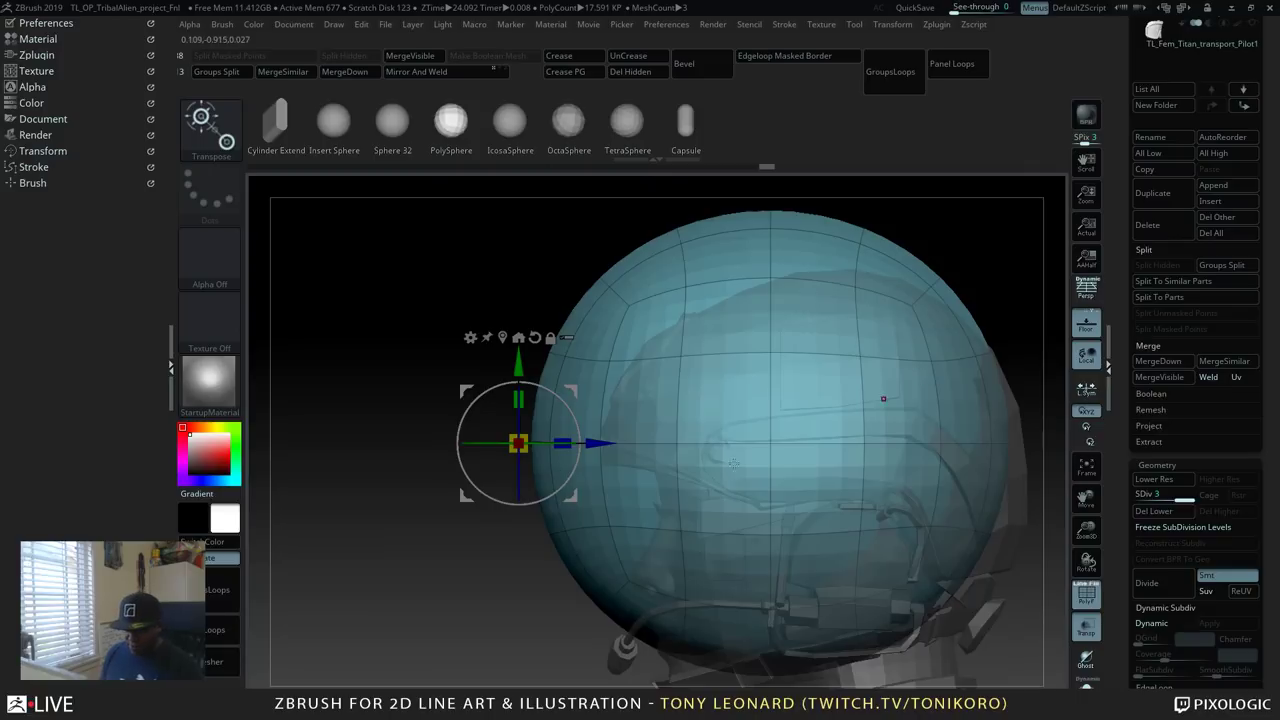
Switch to the Move brush with a draw size of about 27 for shaping the sphere.
{"action": "key", "text": "q"}
{"action": "key", "text": "b"}
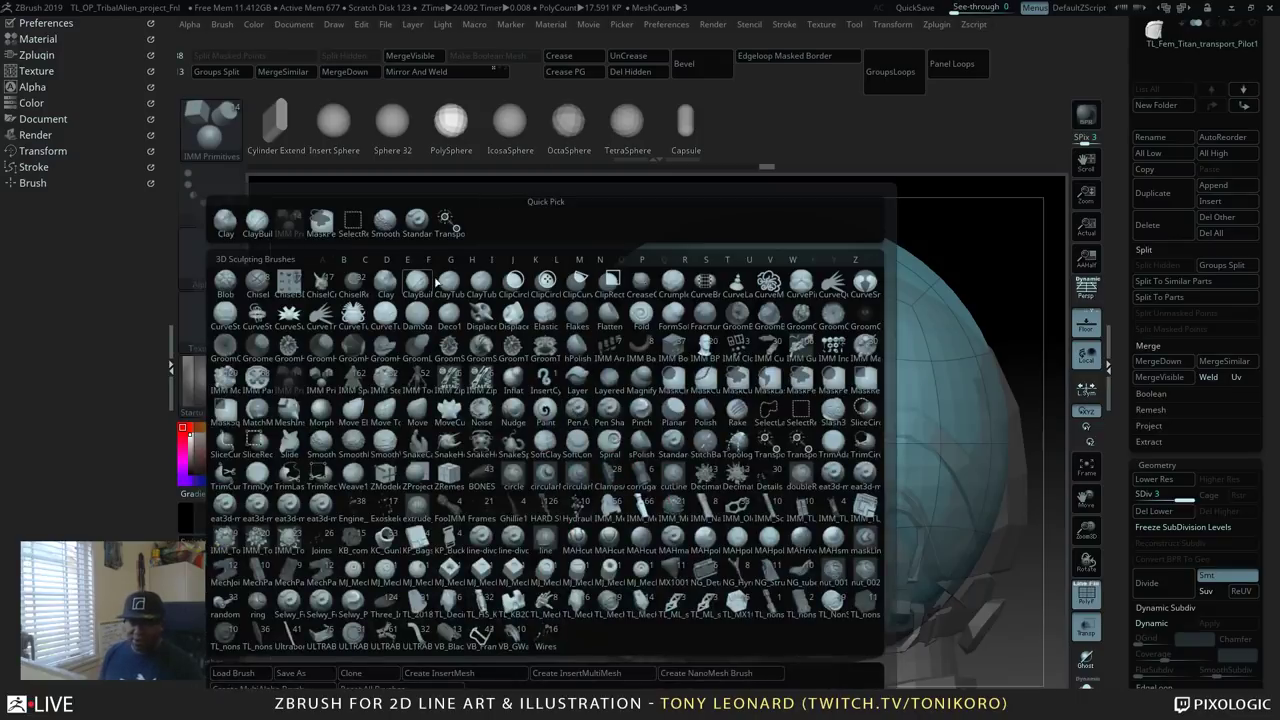
{"action": "key", "text": "m"}
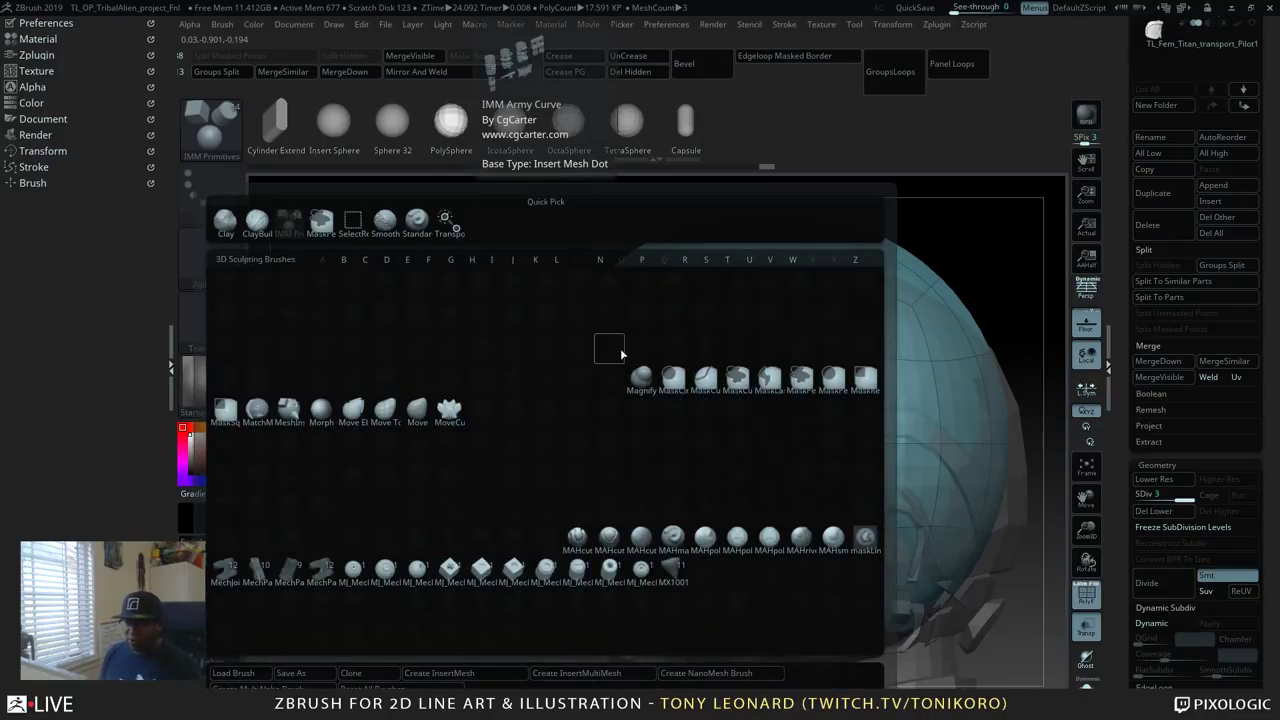
{"action": "left_click", "coordinate": [418, 412]}
{"action": "left_click_drag", "start_coordinate": [915, 192], "coordinate": [1034, 506]}
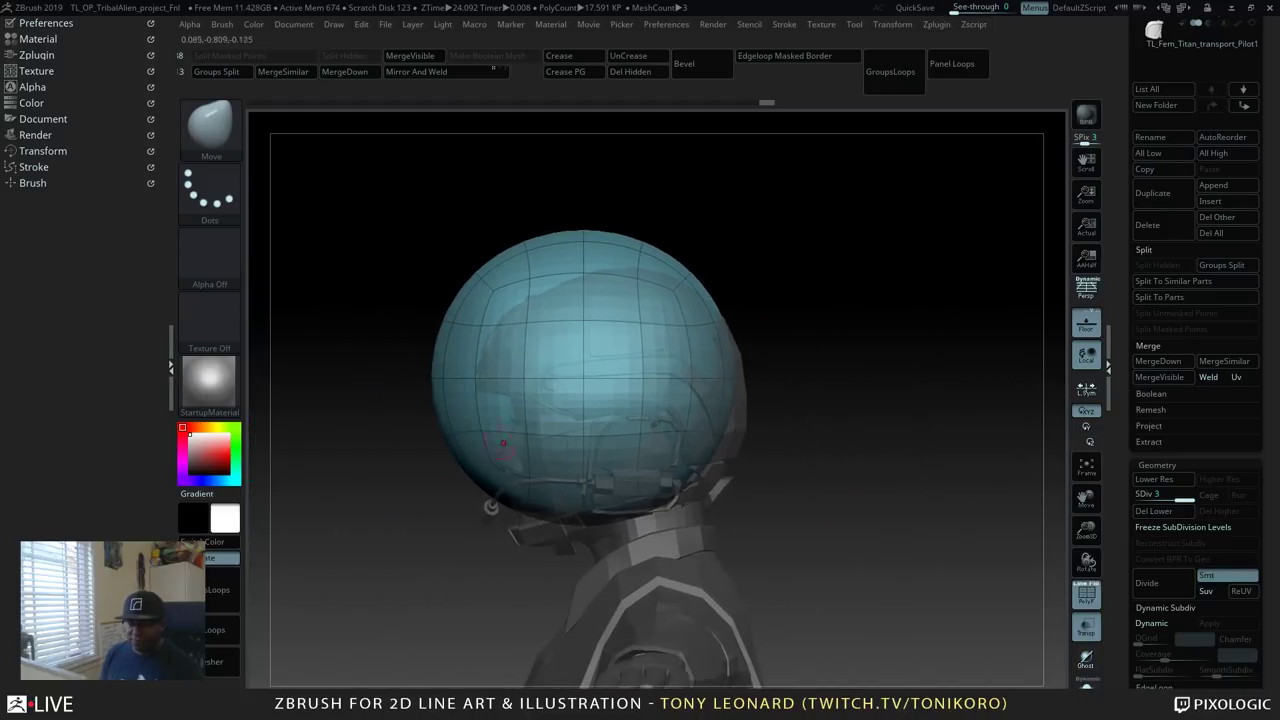
{"action": "key", "text": "s"}
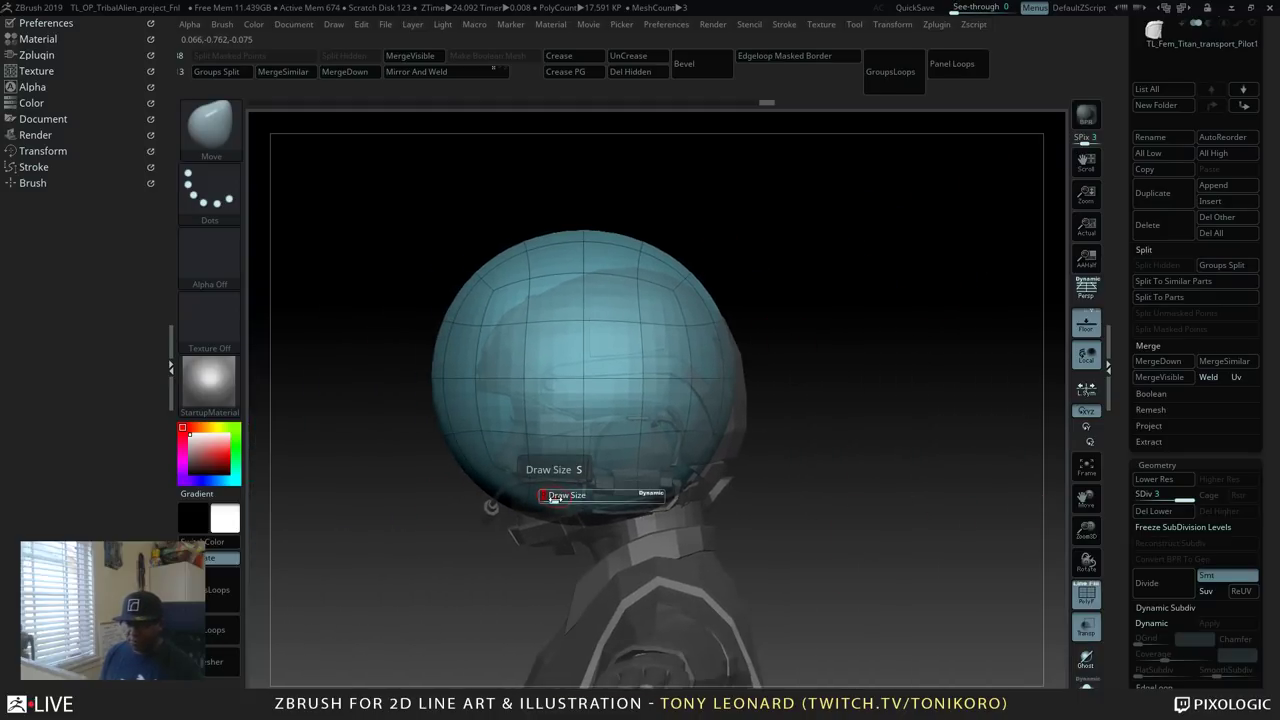
{"action": "left_click_drag", "start_coordinate": [553, 497], "coordinate": [590, 503]}
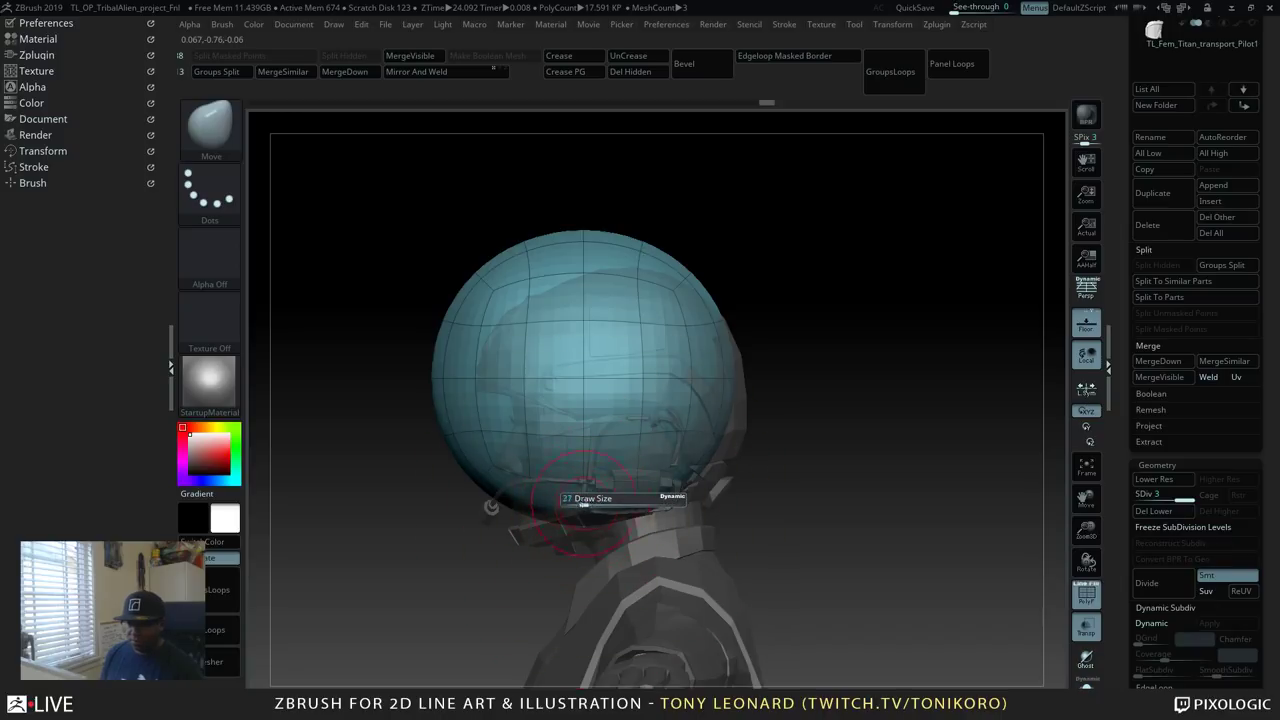
{"action": "mouse_move", "coordinate": [870, 511]}
{"action": "left_mouse_down"}
{"action": "mouse_move", "coordinate": [840, 505]}
{"action": "mouse_move", "coordinate": [872, 495]}
{"action": "left_mouse_up"}
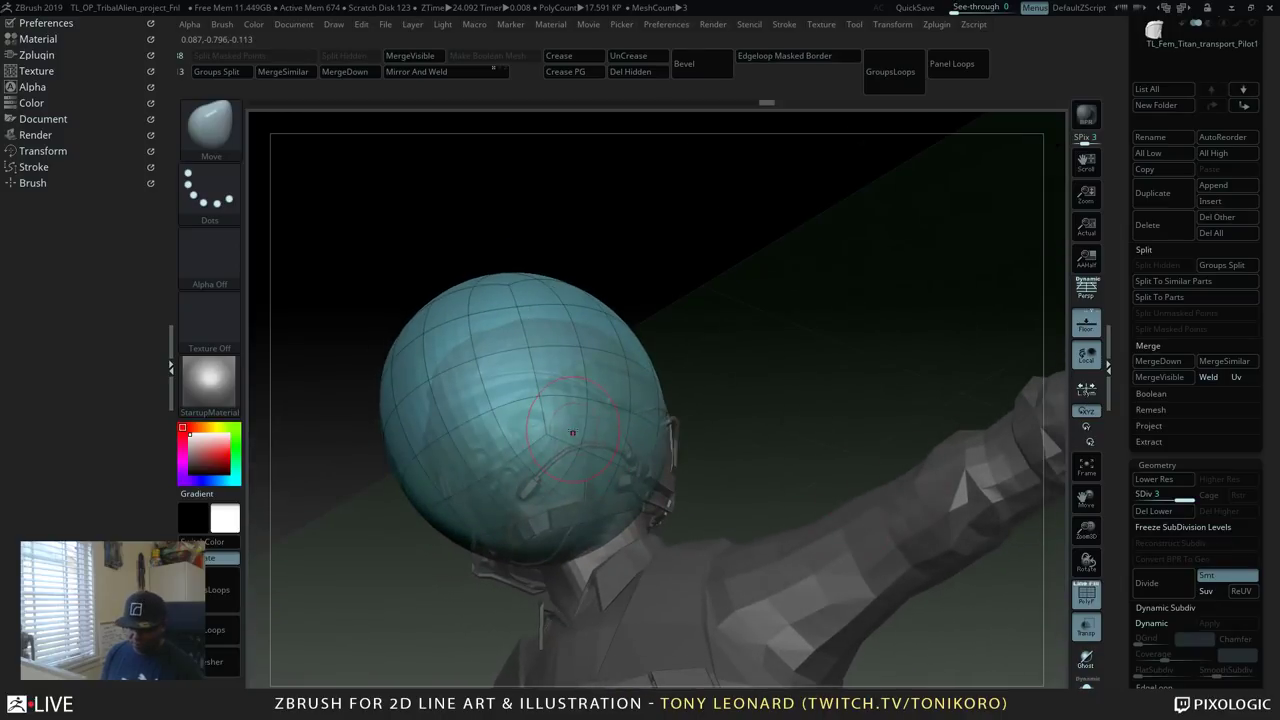
{"action": "left_click_drag", "start_coordinate": [837, 315], "coordinate": [491, 507]}
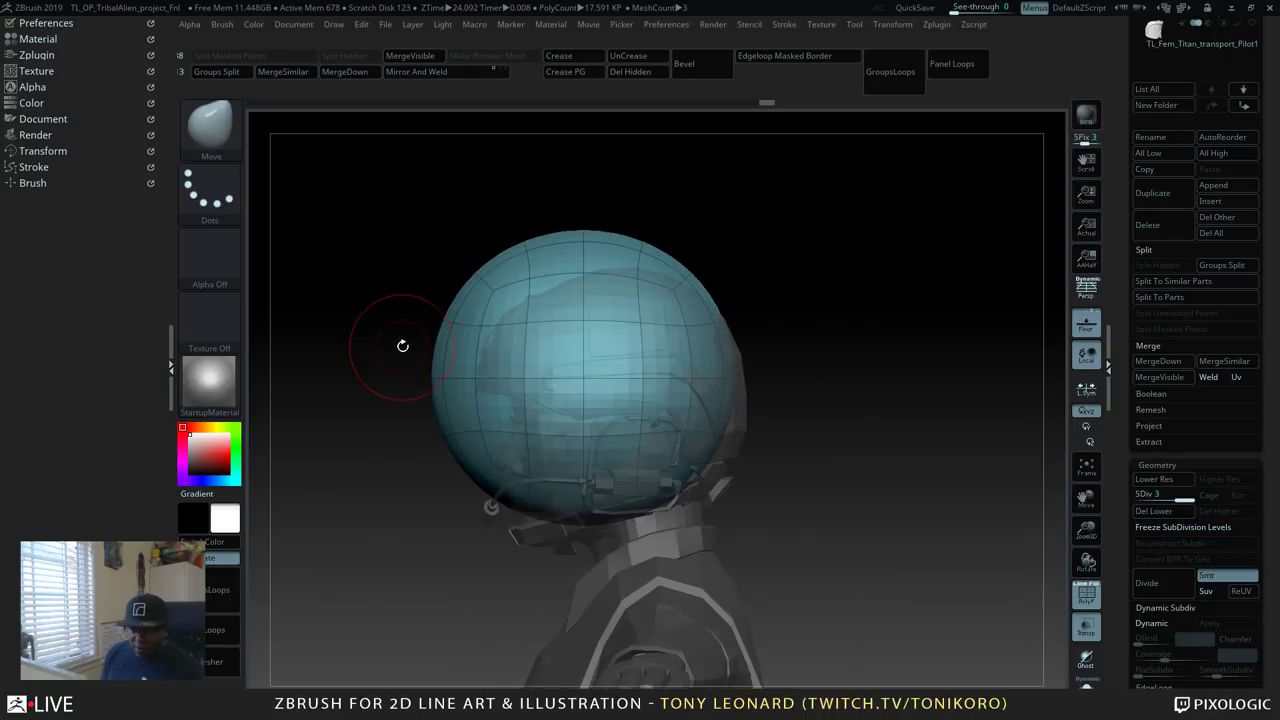
Clip away the sphere's lower front with the ClipCurve brush in side view, leaving an open-faced helmet shape with a brow.
{"action": "key", "text": "ctrl+shift"}
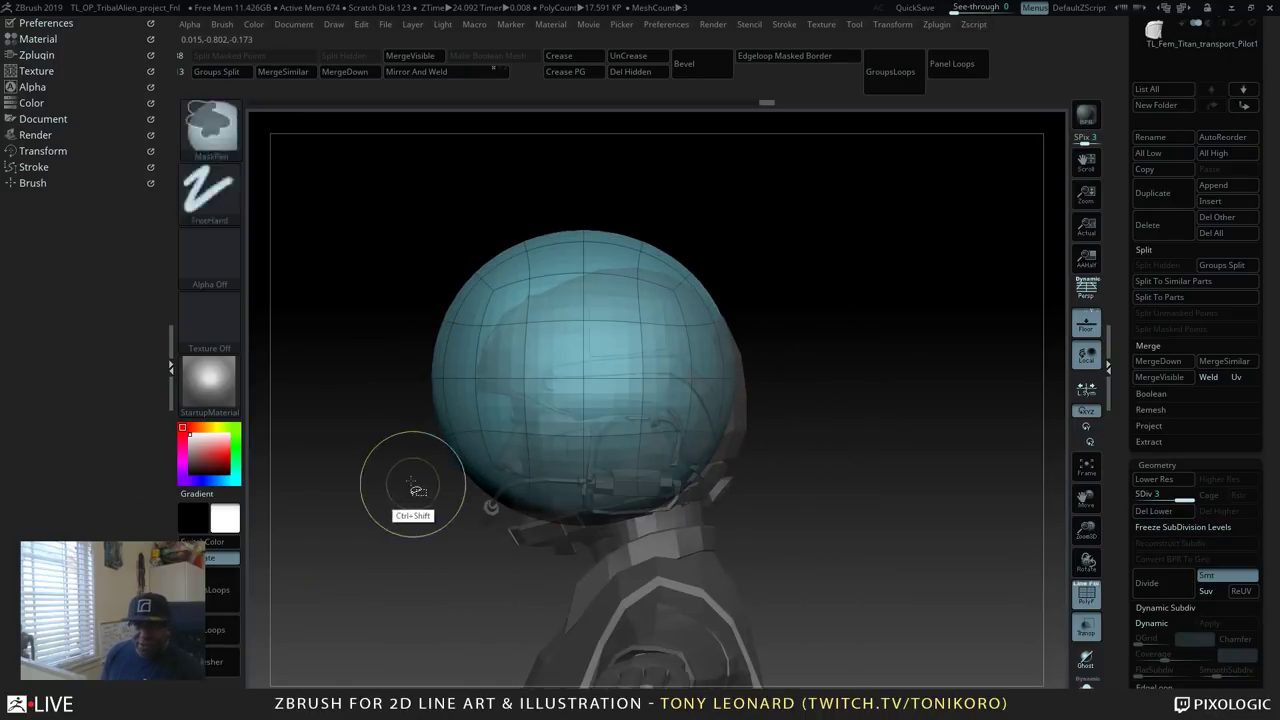
{"action": "left_click", "coordinate": [211, 180]}
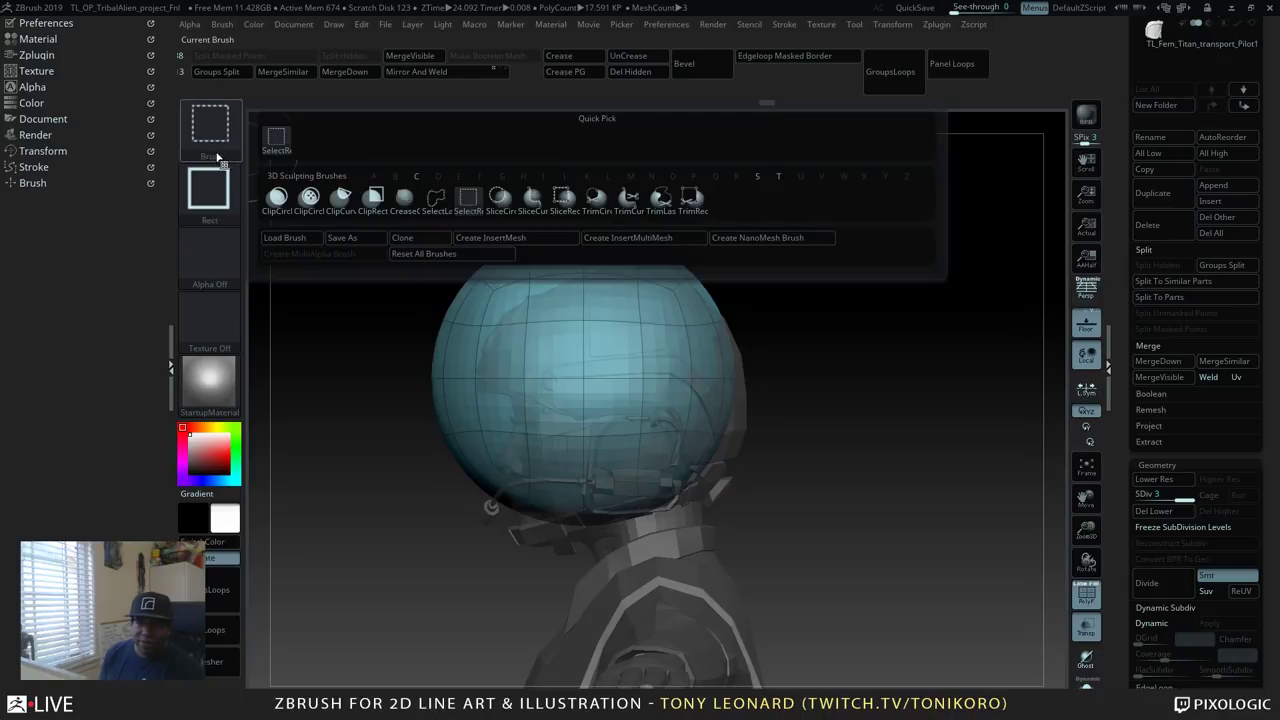
{"action": "key", "text": "ctrl+shift"}
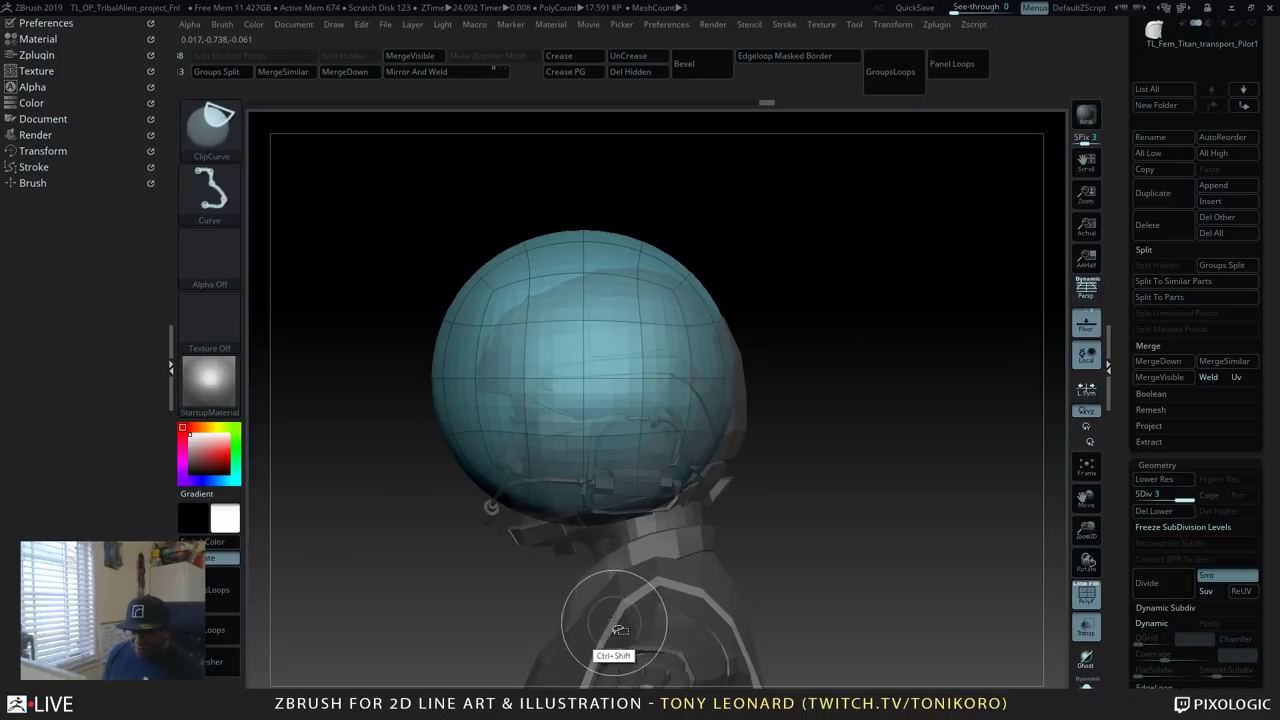
{"action": "mouse_move", "coordinate": [625, 630]}
{"action": "left_mouse_down", "text": "ctrl+shift"}
{"action": "mouse_move", "coordinate": [549, 389]}
{"action": "mouse_move", "coordinate": [327, 358]}
{"action": "left_mouse_up", "text": "ctrl+shift"}
{"action": "key", "text": "alt"}
{"action": "key", "text": "alt"}
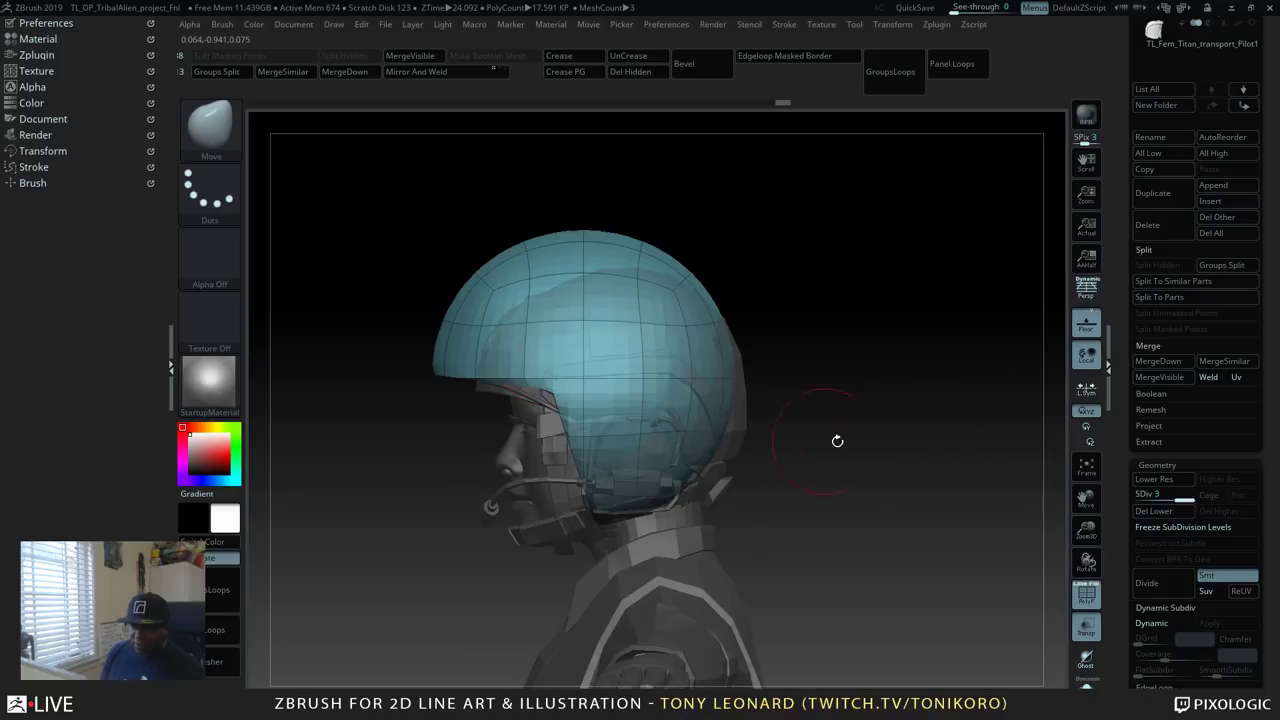
Enlarge the Move brush and pull the helmet's lower sides down and outward around the ears and the back.
{"action": "left_click_drag", "start_coordinate": [837, 441], "coordinate": [503, 275]}
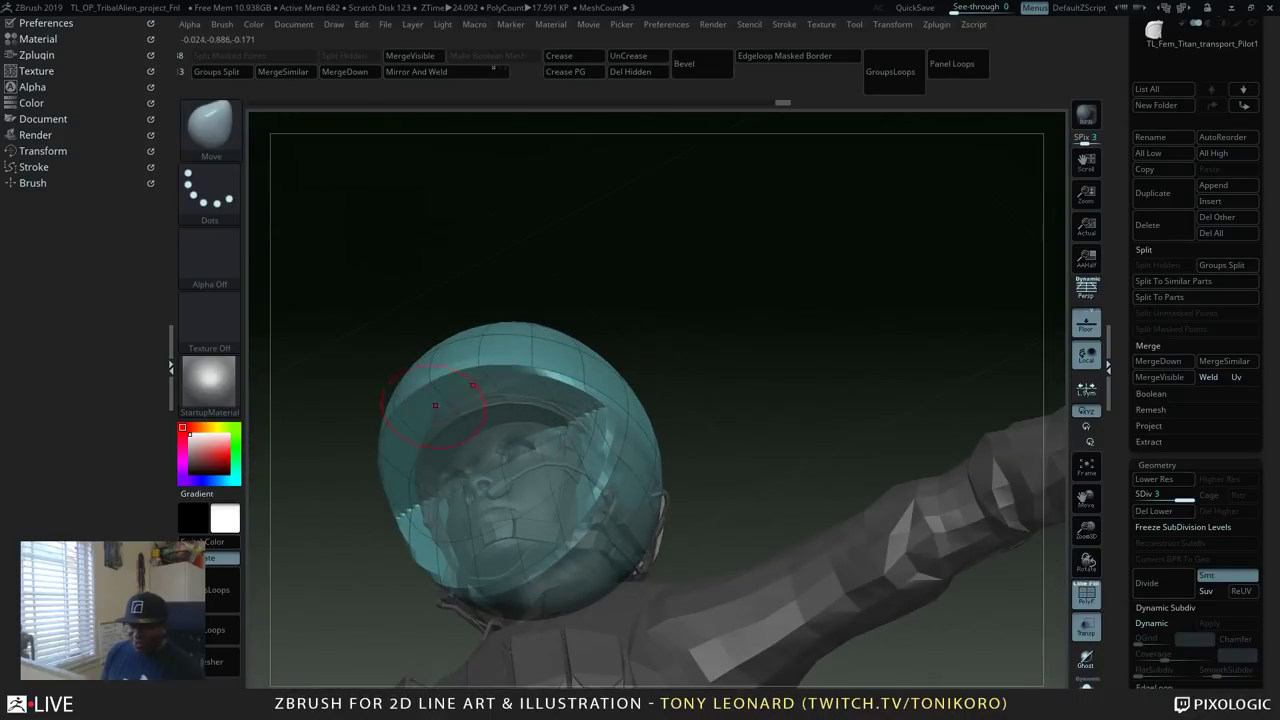
{"action": "mouse_move", "coordinate": [814, 361]}
{"action": "left_mouse_down"}
{"action": "mouse_move", "coordinate": [851, 466]}
{"action": "mouse_move", "coordinate": [808, 440]}
{"action": "mouse_move", "coordinate": [863, 434]}
{"action": "mouse_move", "coordinate": [841, 451]}
{"action": "mouse_move", "coordinate": [801, 361]}
{"action": "left_mouse_up"}
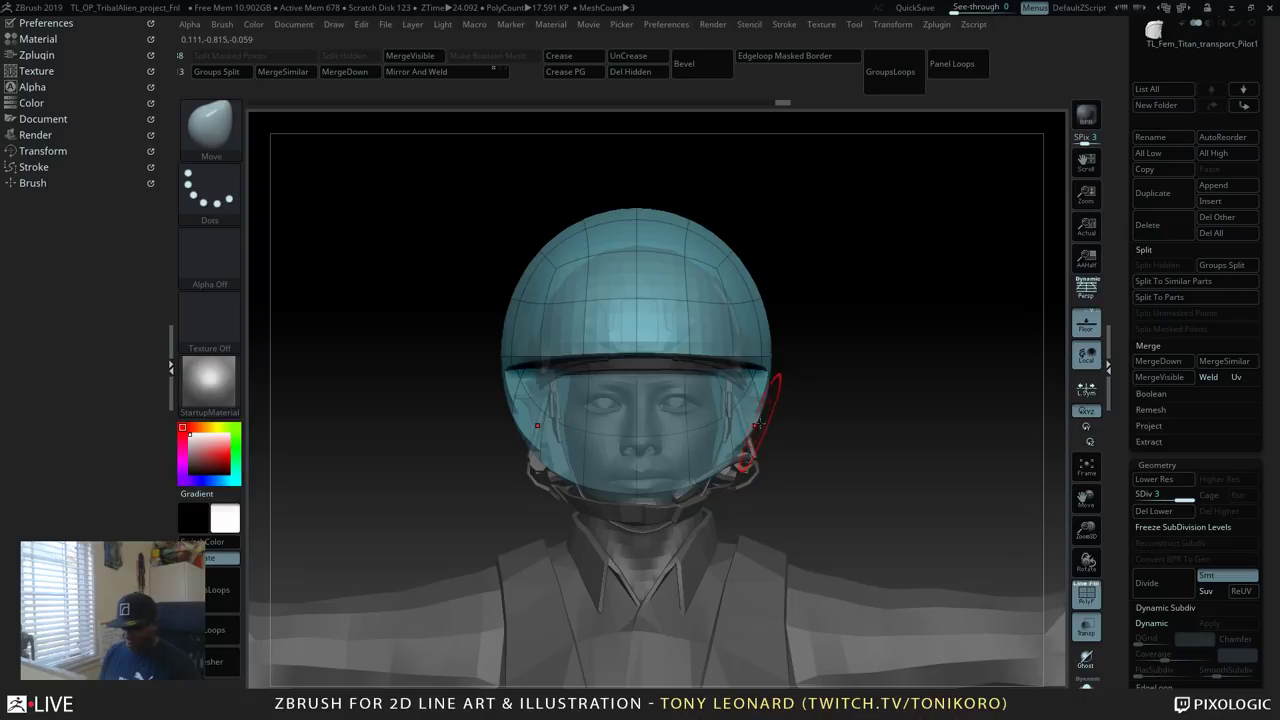
{"action": "key", "text": "s"}
{"action": "mouse_move", "coordinate": [756, 426]}
{"action": "left_mouse_down"}
{"action": "mouse_move", "coordinate": [776, 428]}
{"action": "mouse_move", "coordinate": [744, 449]}
{"action": "mouse_move", "coordinate": [760, 470]}
{"action": "left_mouse_up"}
{"action": "left_click_drag", "start_coordinate": [775, 473], "coordinate": [767, 485]}
{"action": "mouse_move", "coordinate": [851, 451]}
{"action": "left_mouse_down"}
{"action": "mouse_move", "coordinate": [770, 440]}
{"action": "mouse_move", "coordinate": [820, 432]}
{"action": "mouse_move", "coordinate": [838, 448]}
{"action": "mouse_move", "coordinate": [832, 484]}
{"action": "mouse_move", "coordinate": [779, 492]}
{"action": "mouse_move", "coordinate": [786, 470]}
{"action": "left_mouse_up"}
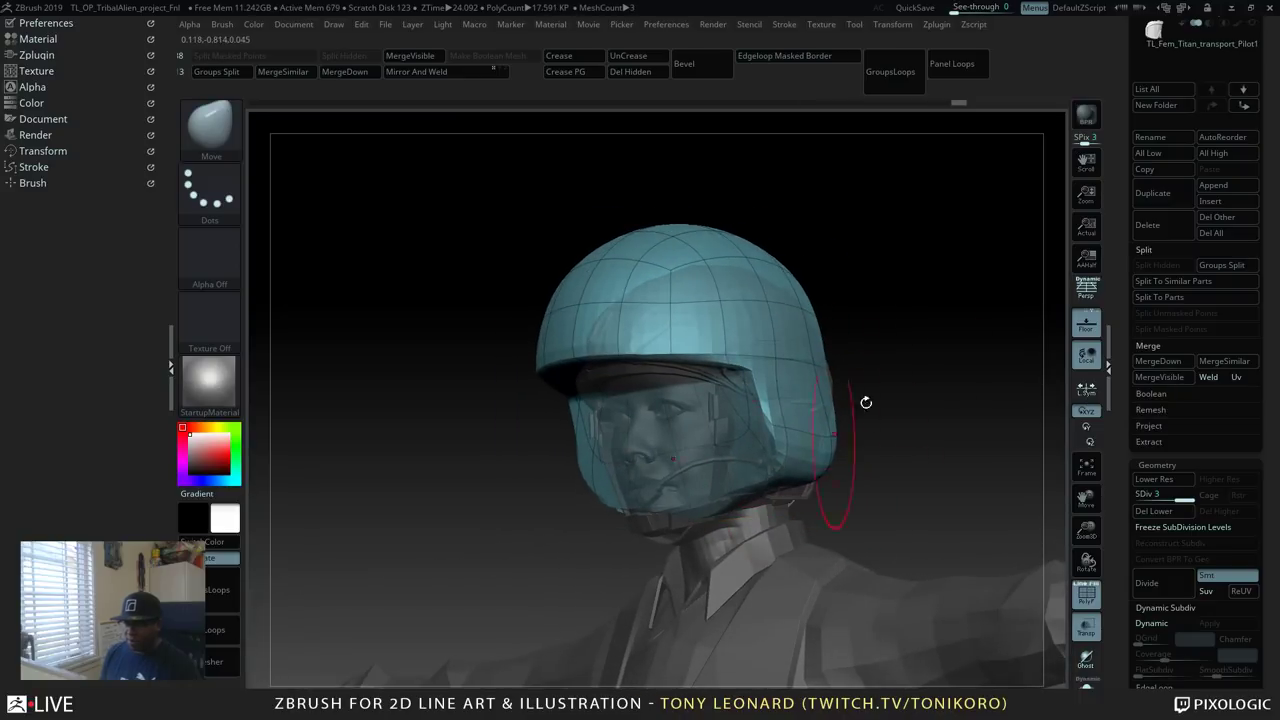
{"action": "mouse_move", "coordinate": [866, 403]}
{"action": "left_mouse_down"}
{"action": "mouse_move", "coordinate": [724, 470]}
{"action": "mouse_move", "coordinate": [620, 465]}
{"action": "left_mouse_up"}
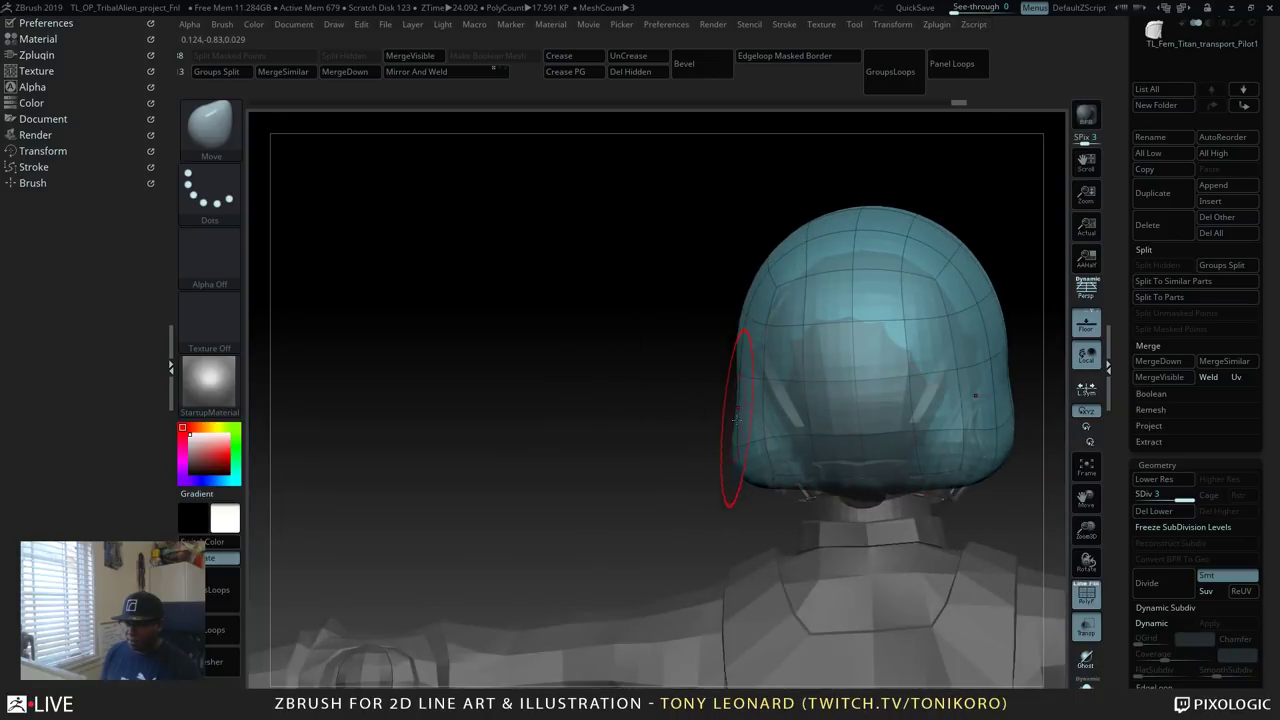
{"action": "left_click_drag", "start_coordinate": [736, 418], "coordinate": [812, 478]}
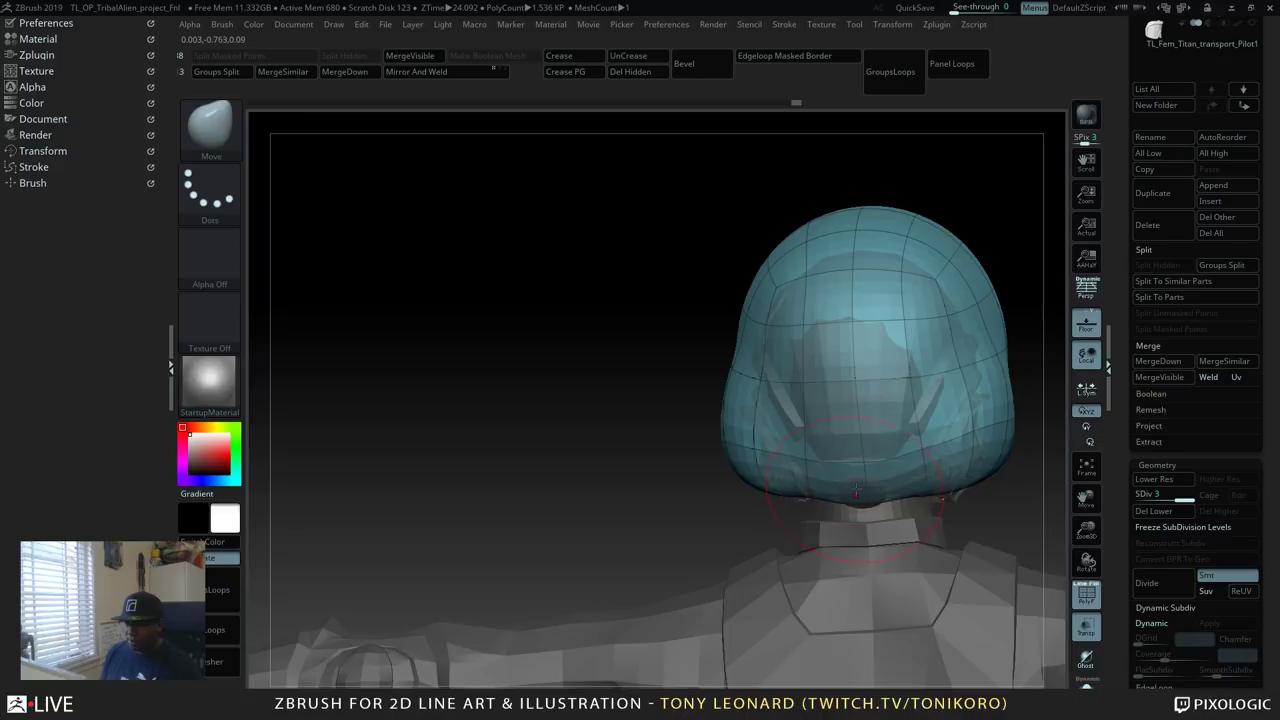
Pull the back of the helmet outward with a larger Move brush to give the shell a rounded rear bulge.
{"action": "left_click_drag", "start_coordinate": [629, 433], "coordinate": [700, 440]}
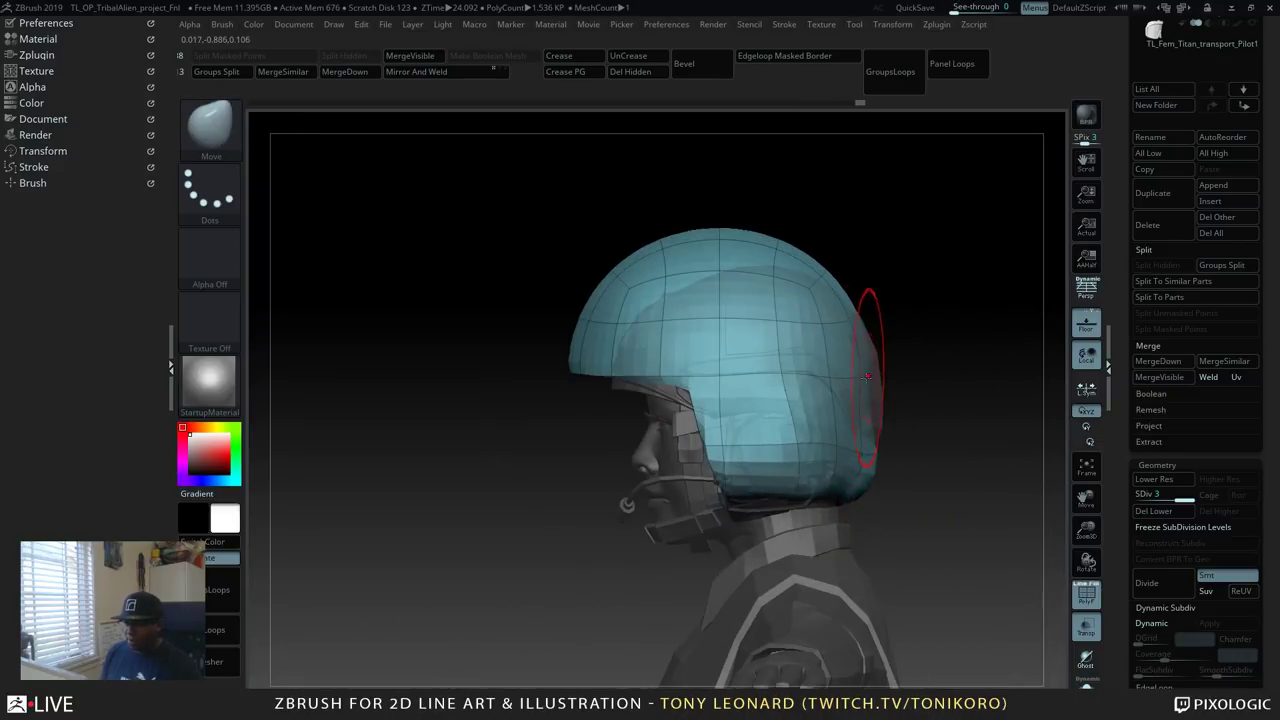
{"action": "left_click_drag", "start_coordinate": [885, 300], "coordinate": [907, 265]}
{"action": "key", "text": "s"}
{"action": "left_click_drag", "start_coordinate": [878, 341], "coordinate": [893, 341]}
{"action": "left_click_drag", "start_coordinate": [984, 458], "coordinate": [920, 398]}
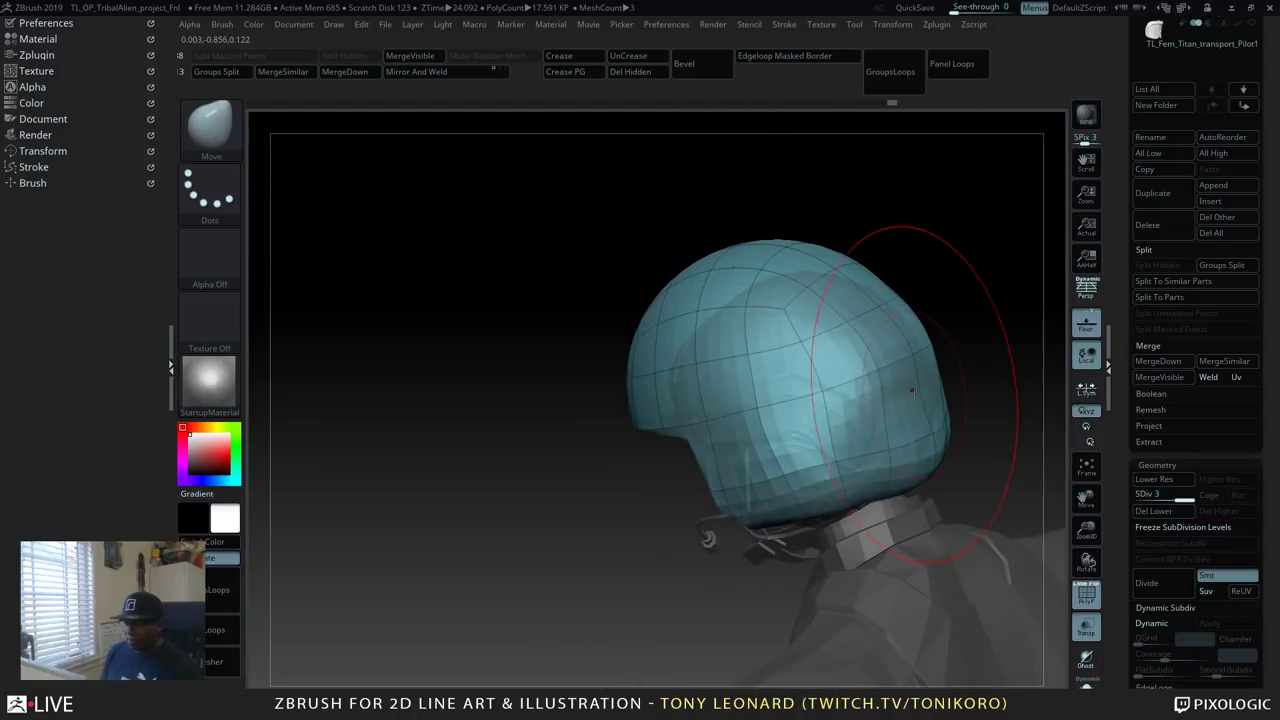
Raise the helmet's lower rear rim and draw the side edges down over the ears.
{"action": "left_click_drag", "start_coordinate": [918, 467], "coordinate": [909, 440]}
{"action": "left_click_drag", "start_coordinate": [790, 492], "coordinate": [786, 517]}
{"action": "left_click_drag", "start_coordinate": [590, 552], "coordinate": [646, 496]}
{"action": "mouse_move", "coordinate": [805, 470]}
{"action": "left_mouse_down"}
{"action": "mouse_move", "coordinate": [800, 534]}
{"action": "mouse_move", "coordinate": [744, 545]}
{"action": "mouse_move", "coordinate": [749, 557]}
{"action": "left_mouse_up"}
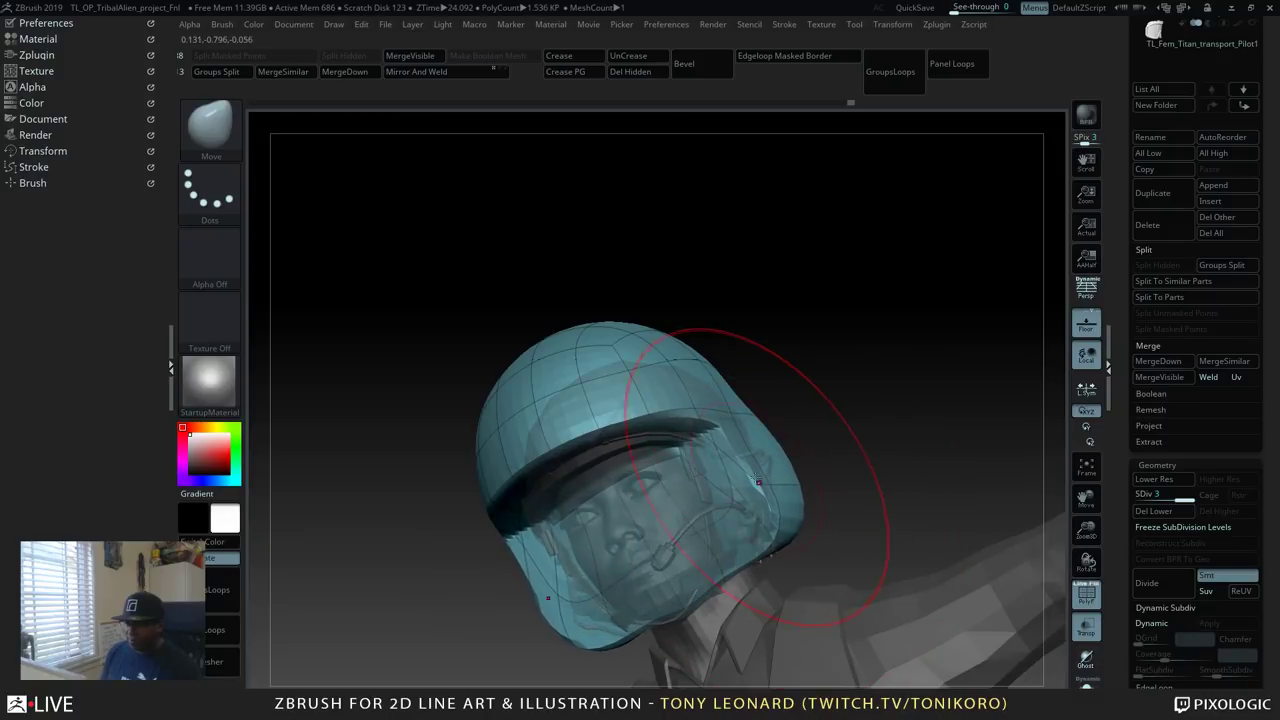
Reduce the brush size, subdivide the helmet to SDiv 4 and adjust the lower edge of its side.
{"action": "key", "text": "s"}
{"action": "key", "text": "s"}
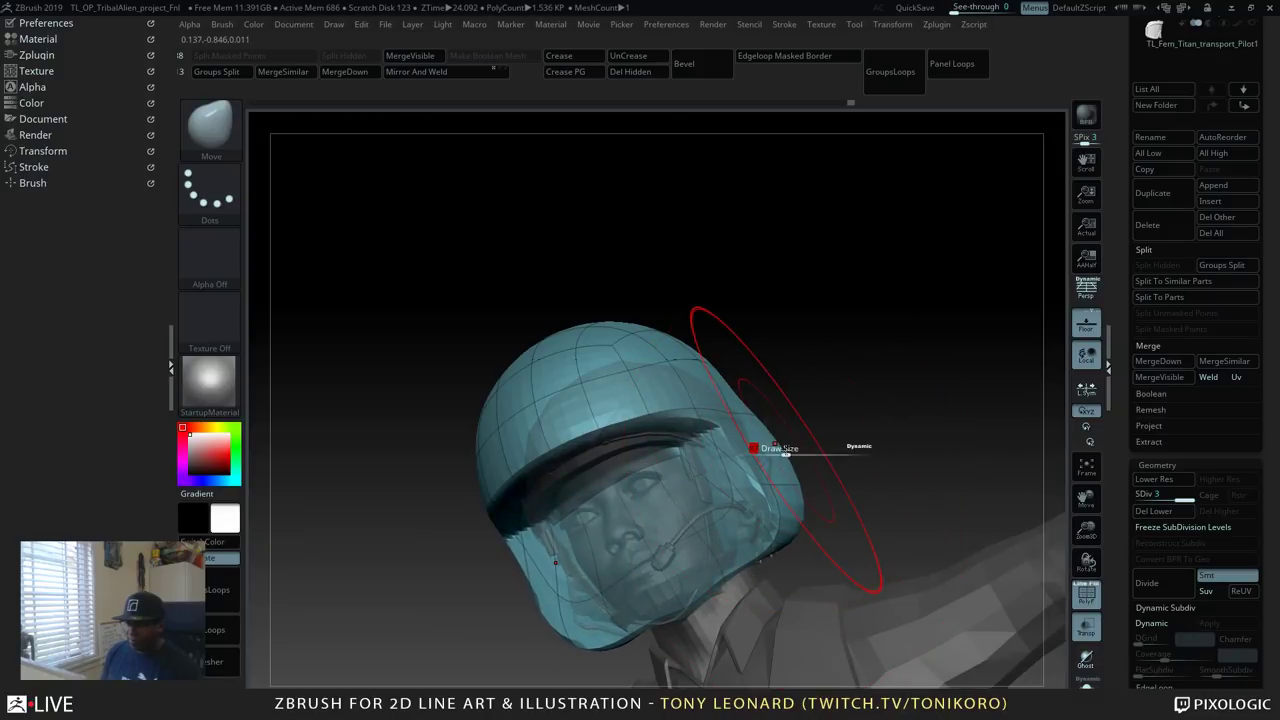
{"action": "mouse_move", "coordinate": [786, 454]}
{"action": "left_mouse_down"}
{"action": "mouse_move", "coordinate": [774, 465]}
{"action": "mouse_move", "coordinate": [784, 462]}
{"action": "left_mouse_up"}
{"action": "key", "text": "ctrl+d"}
{"action": "left_click_drag", "start_coordinate": [776, 534], "coordinate": [785, 522]}
Push the helmet's forehead and brow forward in side view to form a fuller front brim.
{"action": "mouse_move", "coordinate": [845, 363]}
{"action": "left_mouse_down"}
{"action": "mouse_move", "coordinate": [832, 466]}
{"action": "mouse_move", "coordinate": [949, 306]}
{"action": "left_mouse_up"}
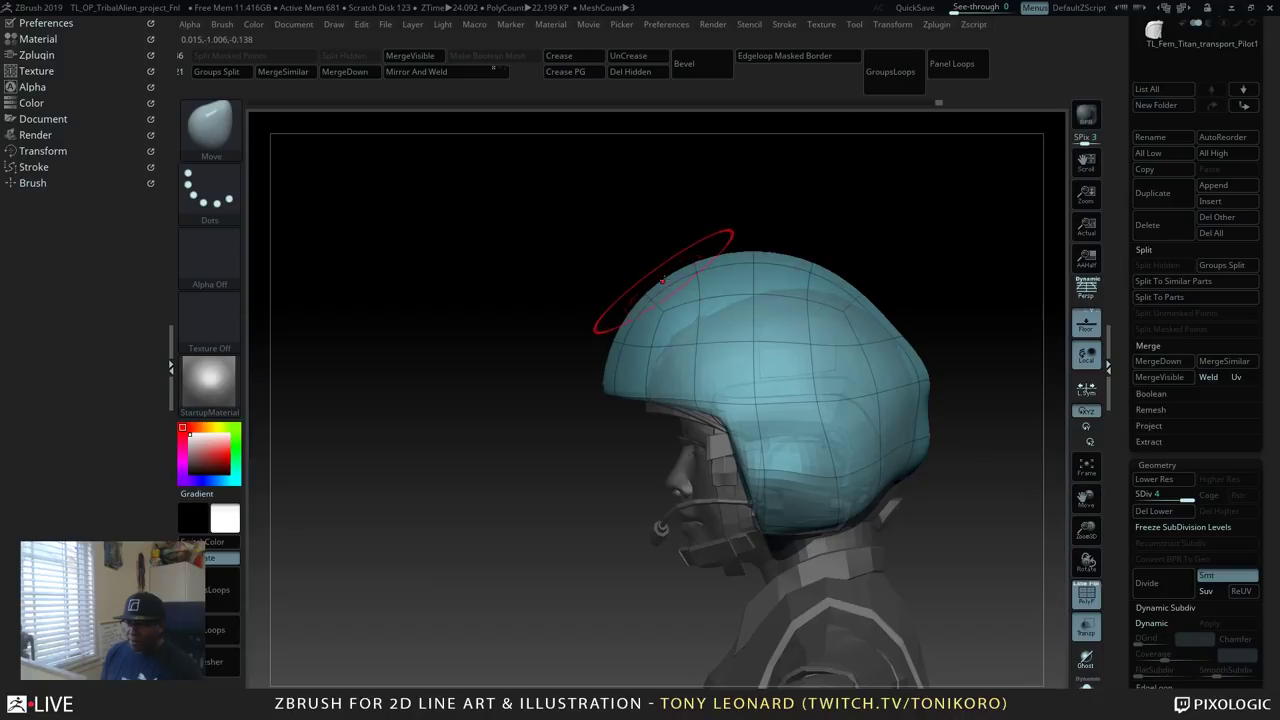
{"action": "mouse_move", "coordinate": [617, 327]}
{"action": "left_mouse_down"}
{"action": "mouse_move", "coordinate": [603, 353]}
{"action": "mouse_move", "coordinate": [607, 410]}
{"action": "left_mouse_up"}
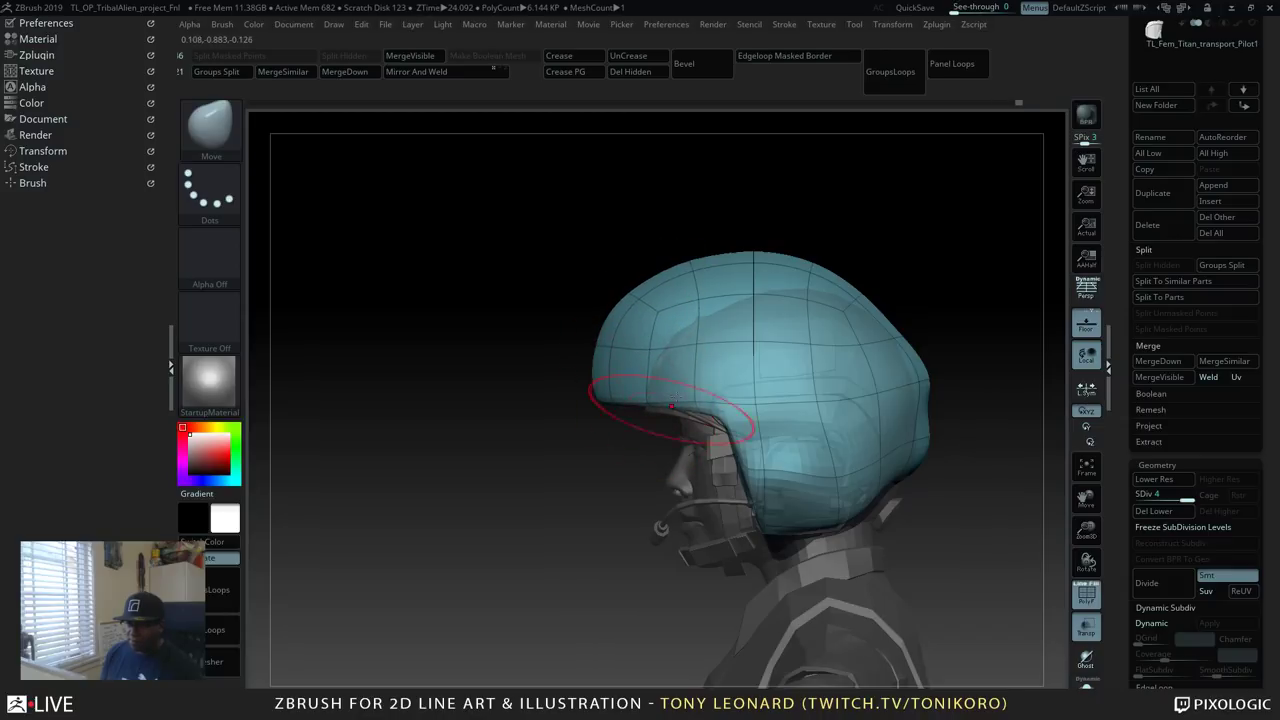
{"action": "left_click_drag", "start_coordinate": [420, 430], "coordinate": [557, 508]}
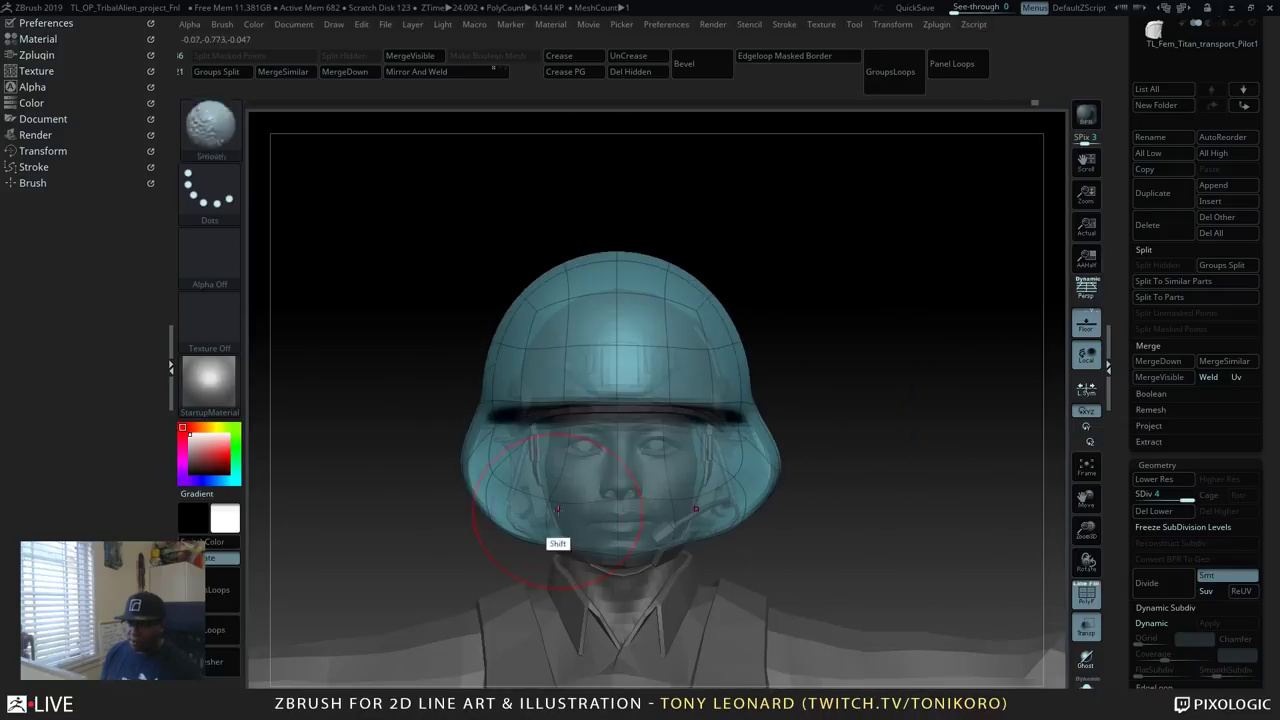
Turn off the polygon wireframe and transparency, and nudge the tip of the helmet's brim forward from the side.
{"action": "key", "text": "shift+f"}
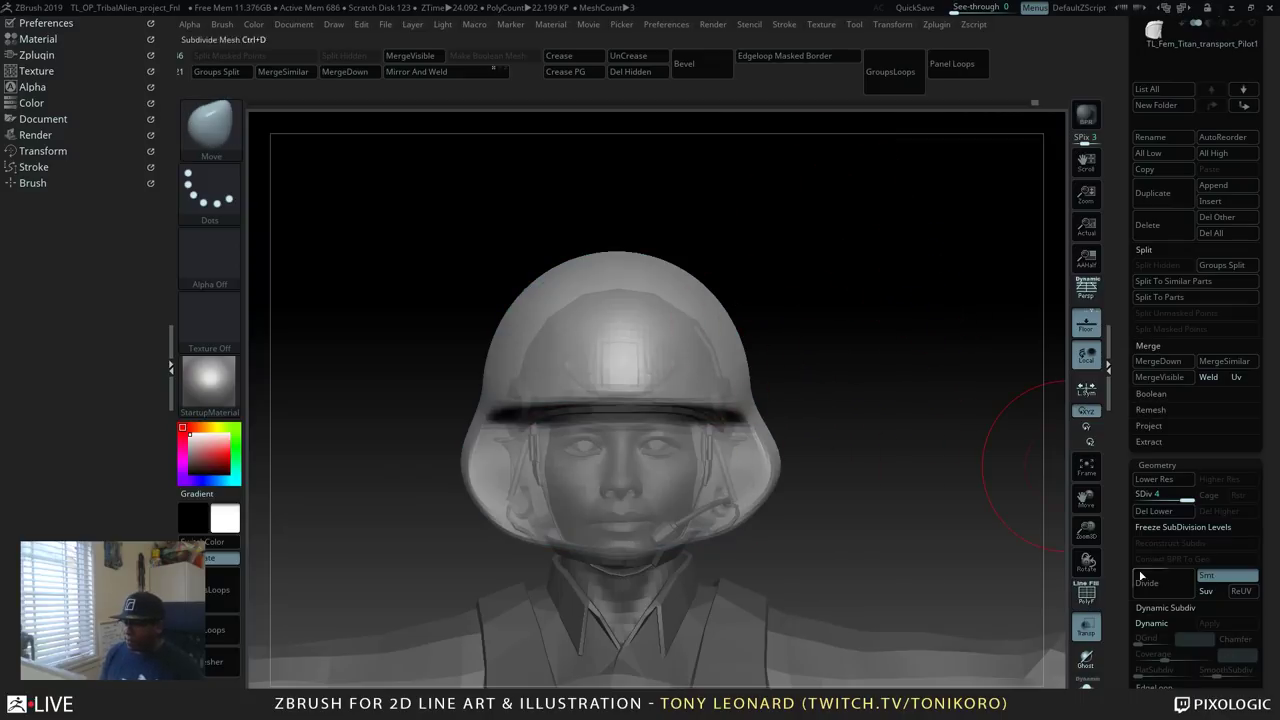
{"action": "left_click", "coordinate": [1087, 627]}
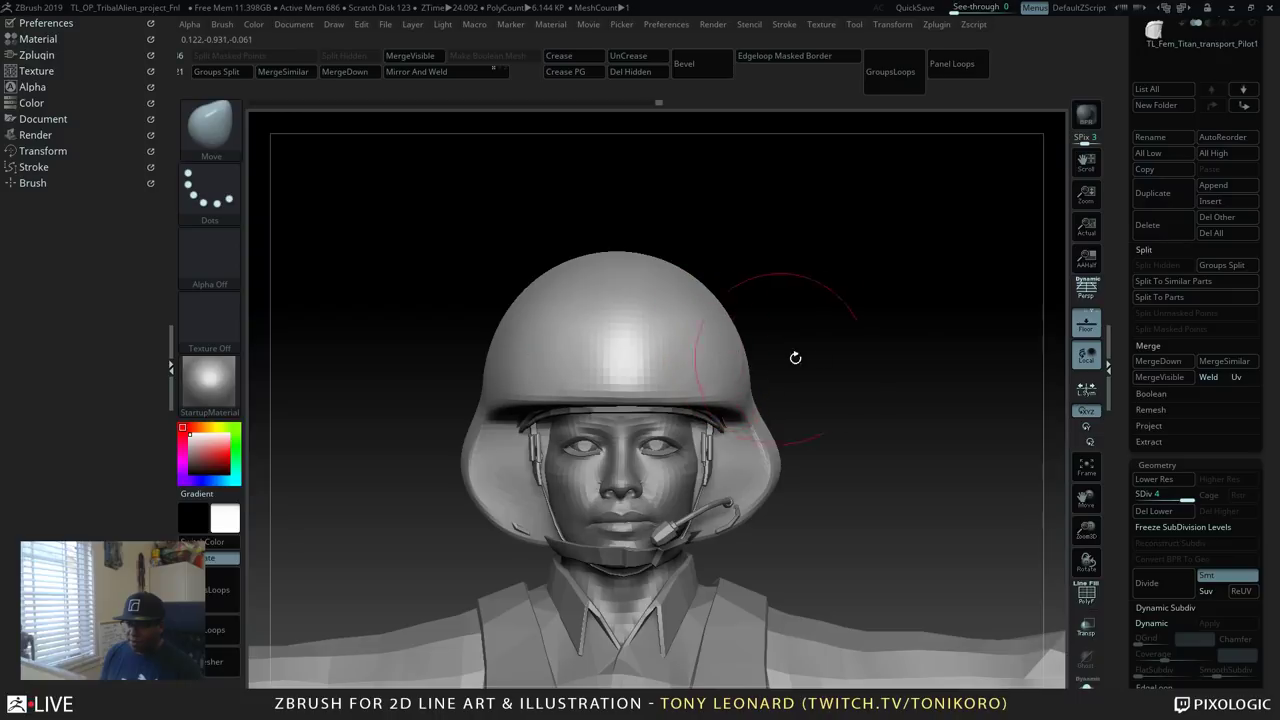
{"action": "left_click_drag", "start_coordinate": [792, 352], "coordinate": [863, 371]}
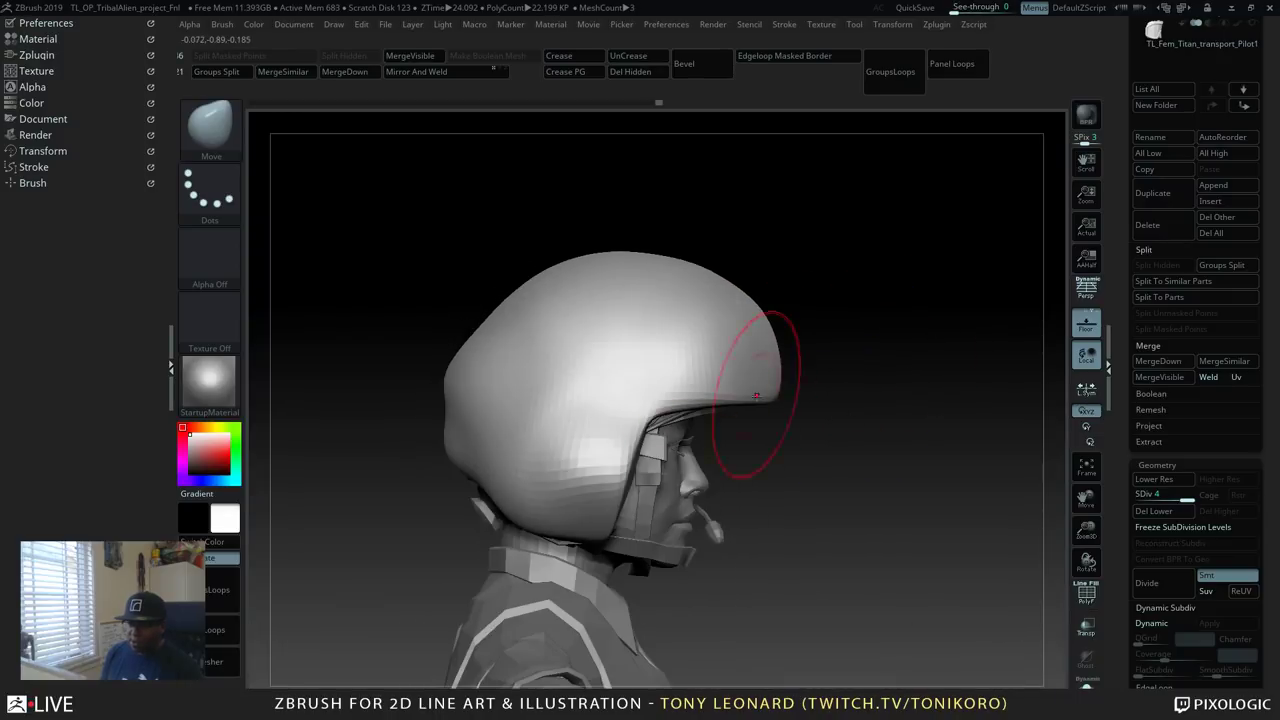
{"action": "left_click_drag", "start_coordinate": [773, 405], "coordinate": [780, 404]}
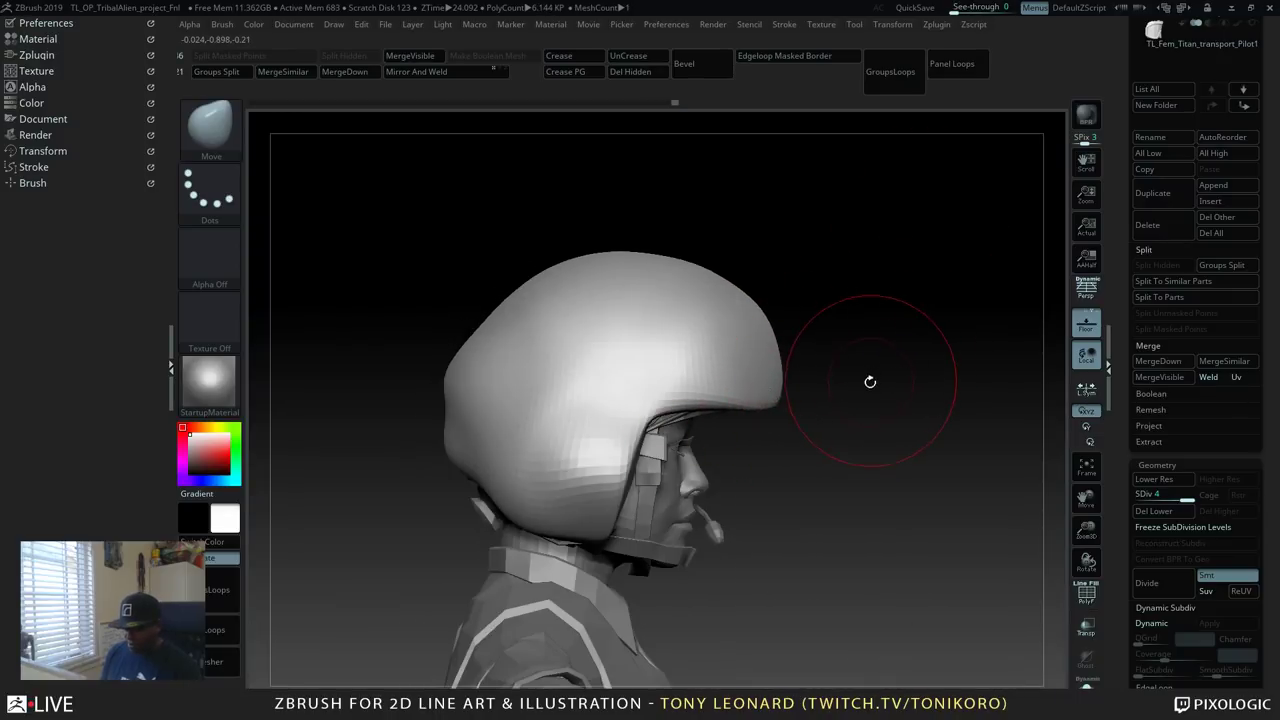
Try masking the front of the helmet with the MaskCurvePen brush, and undo it.
{"action": "left_click", "coordinate": [209, 128], "text": "ctrl"}
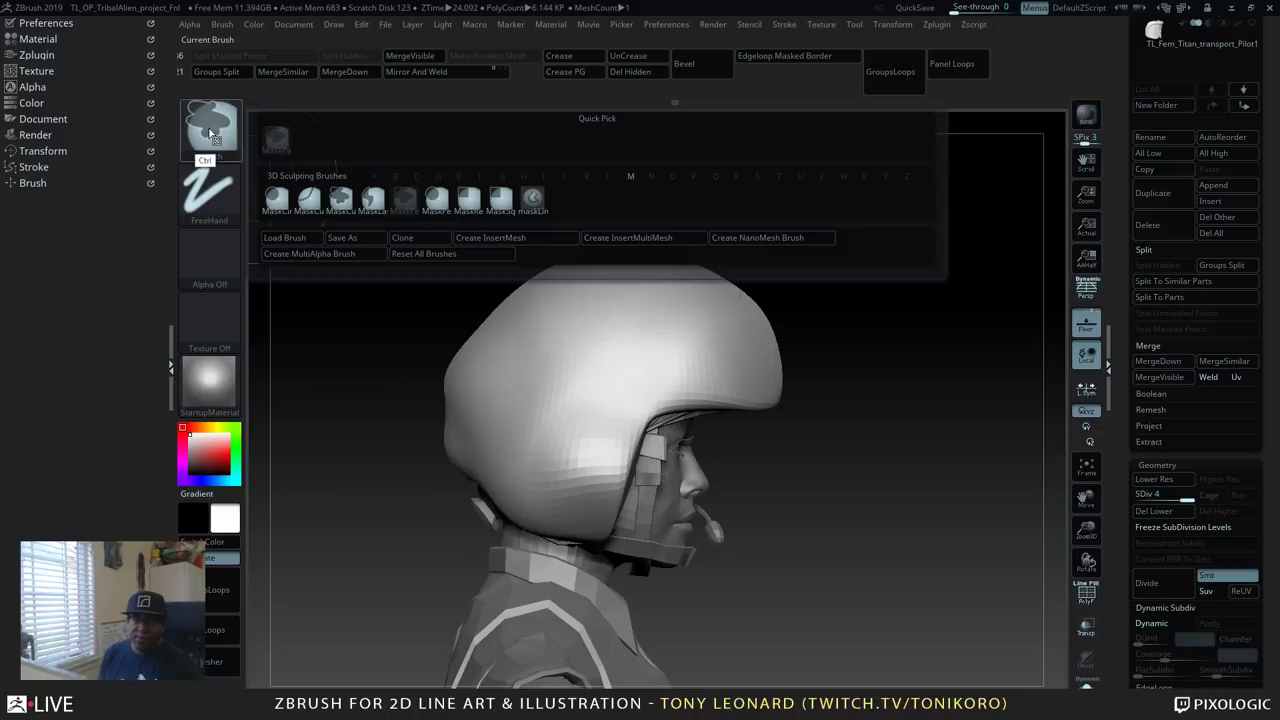
{"action": "left_click", "coordinate": [230, 141]}
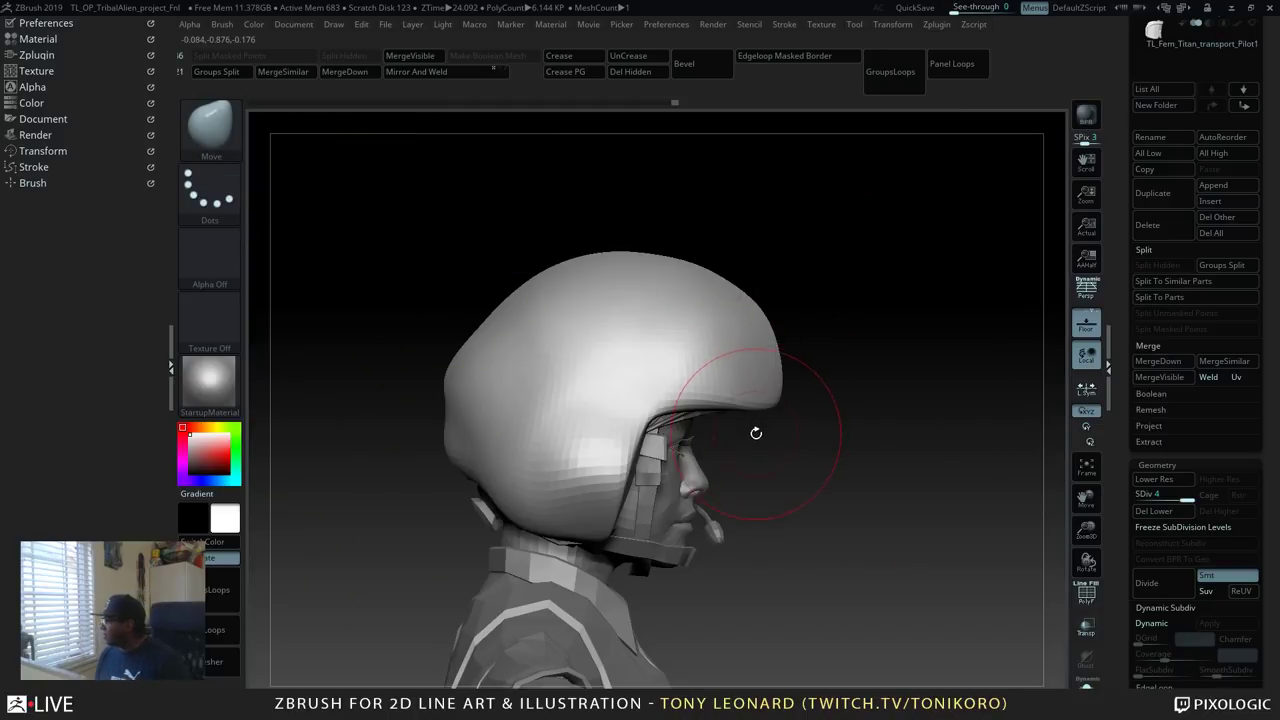
{"action": "left_click_drag", "start_coordinate": [885, 245], "coordinate": [732, 242], "text": "ctrl"}
{"action": "left_click_drag", "start_coordinate": [572, 206], "coordinate": [571, 206], "text": "ctrl"}
{"action": "key", "text": "ctrl+z"}
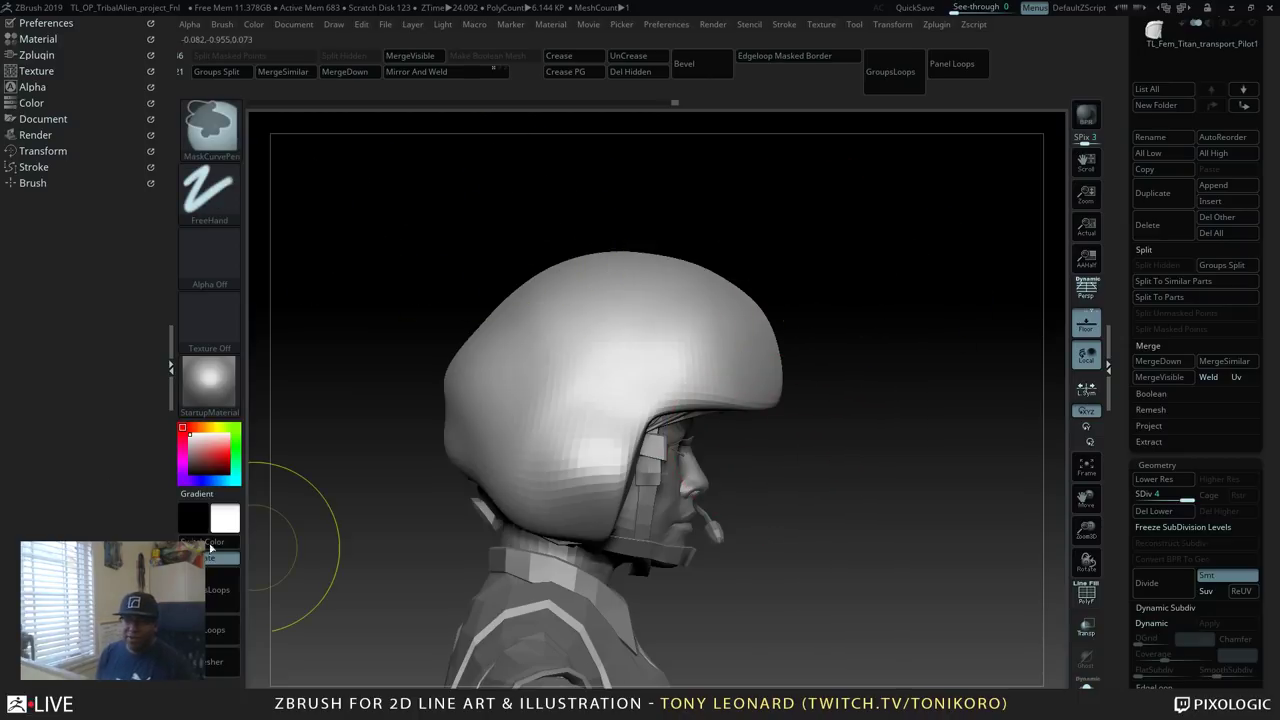
Mask the front and brow of the helmet with the MaskLasso brush, and invert the mask to protect the rear.
{"action": "left_click", "coordinate": [222, 135], "text": "ctrl"}
{"action": "left_click", "coordinate": [224, 138], "text": "ctrl"}
{"action": "left_click", "coordinate": [226, 138], "text": "ctrl"}
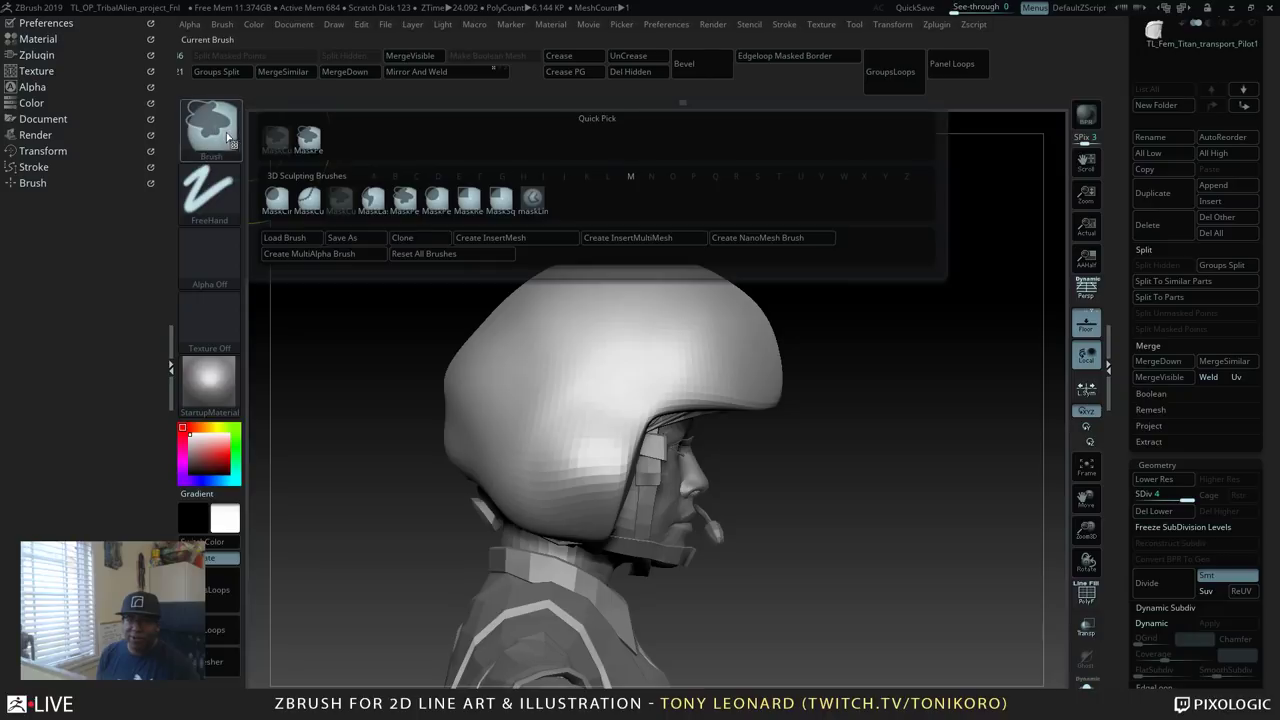
{"action": "left_click", "coordinate": [373, 199]}
{"action": "mouse_move", "coordinate": [931, 277]}
{"action": "left_mouse_down", "text": "ctrl"}
{"action": "mouse_move", "coordinate": [517, 263]}
{"action": "mouse_move", "coordinate": [730, 450]}
{"action": "mouse_move", "coordinate": [852, 463]}
{"action": "left_mouse_up", "text": "ctrl"}
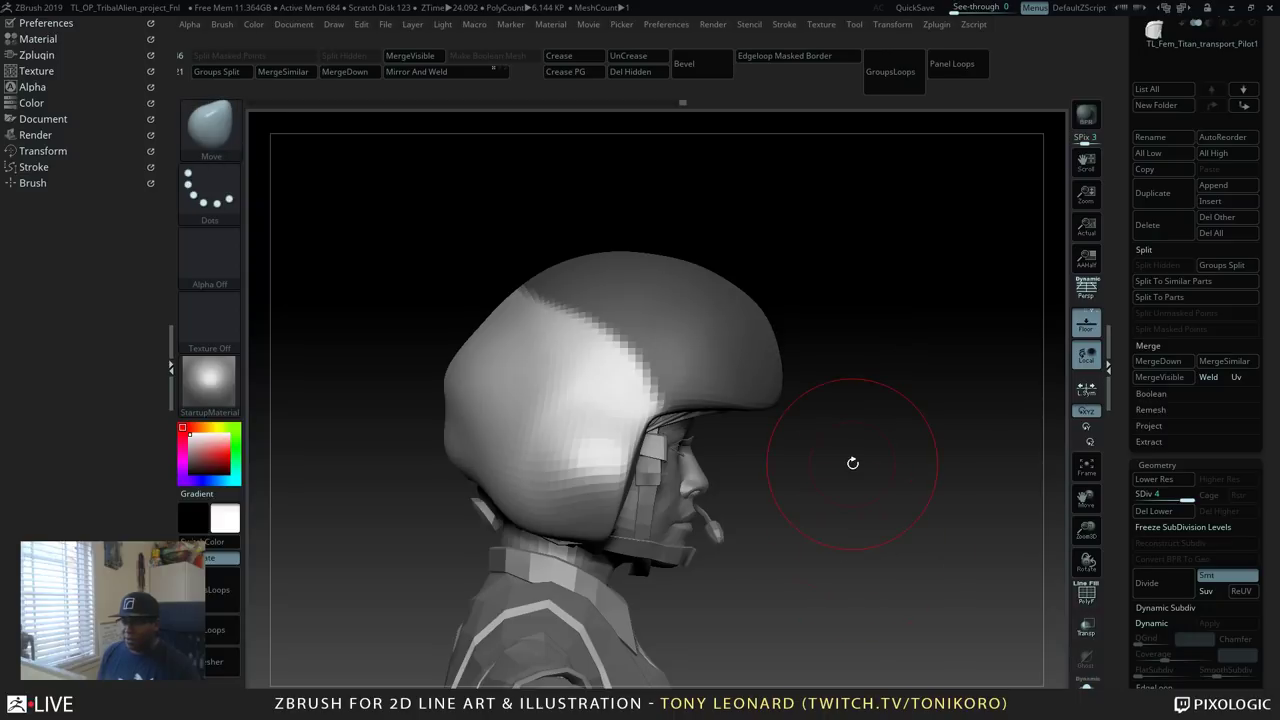
{"action": "left_click", "coordinate": [897, 515], "text": "ctrl"}
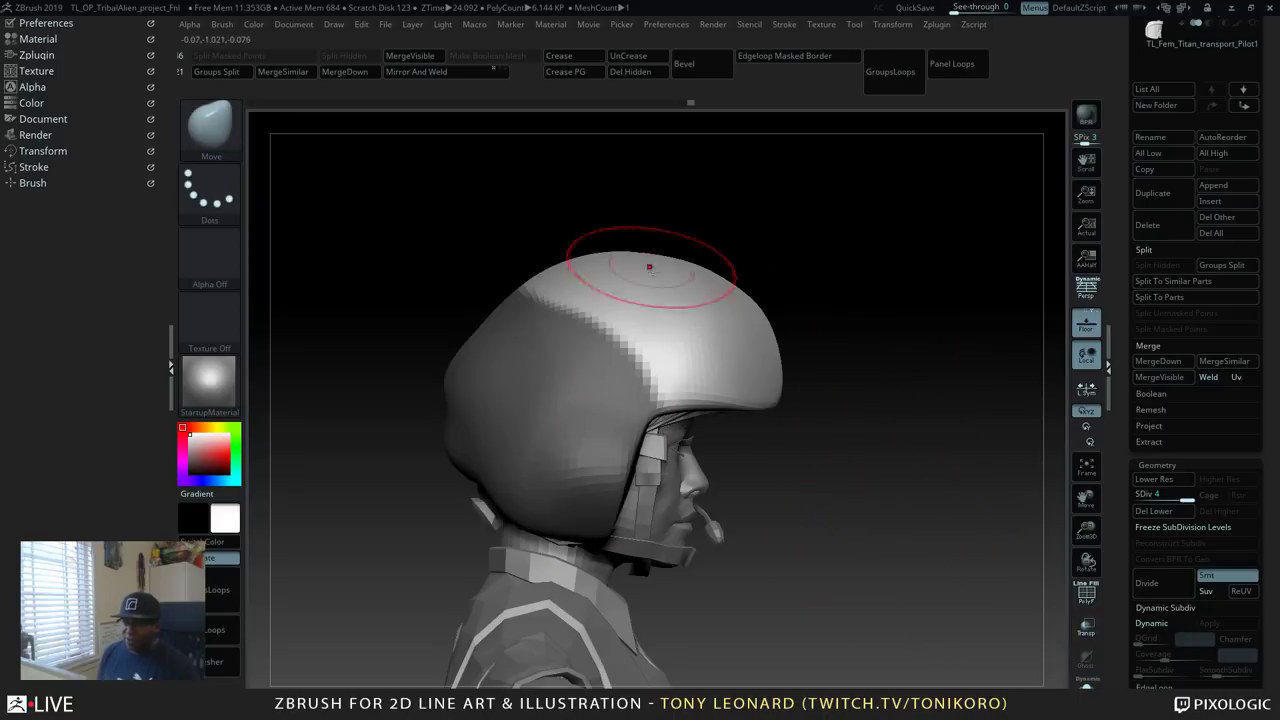
Clear the current mask, mask the helmet's upper dome and brim with MaskLasso, and invert it to protect the lower rear and sides.
{"action": "left_click_drag", "start_coordinate": [963, 386], "coordinate": [935, 368], "text": "ctrl"}
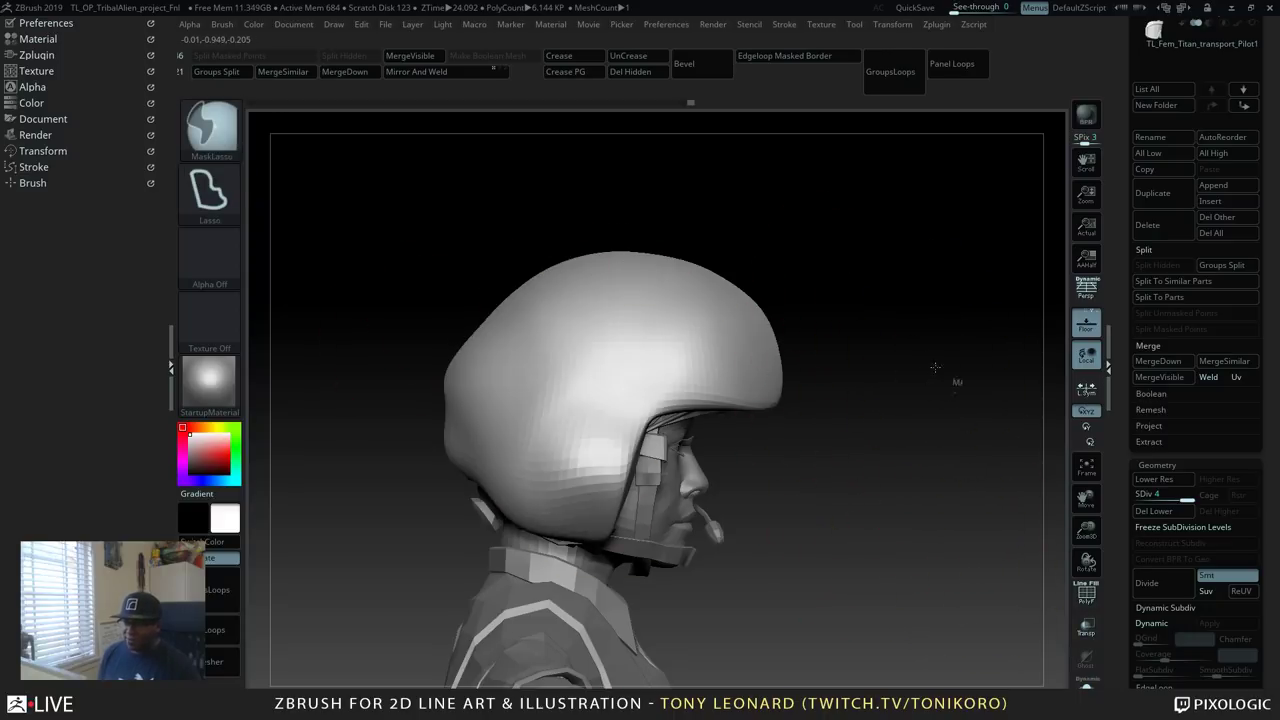
{"action": "mouse_move", "coordinate": [582, 187]}
{"action": "left_mouse_down", "text": "ctrl"}
{"action": "mouse_move", "coordinate": [471, 277]}
{"action": "mouse_move", "coordinate": [568, 375]}
{"action": "mouse_move", "coordinate": [645, 425]}
{"action": "mouse_move", "coordinate": [900, 450]}
{"action": "mouse_move", "coordinate": [915, 440]}
{"action": "left_mouse_up", "text": "ctrl"}
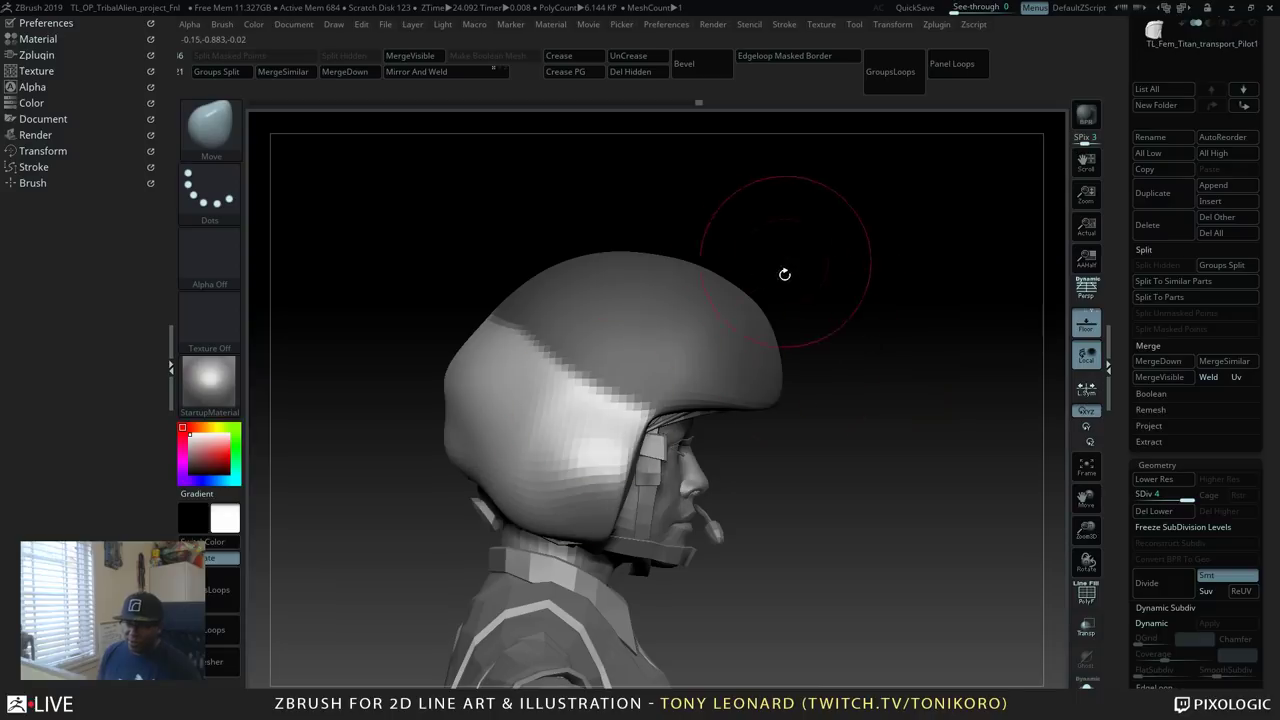
{"action": "key", "text": "ctrl"}
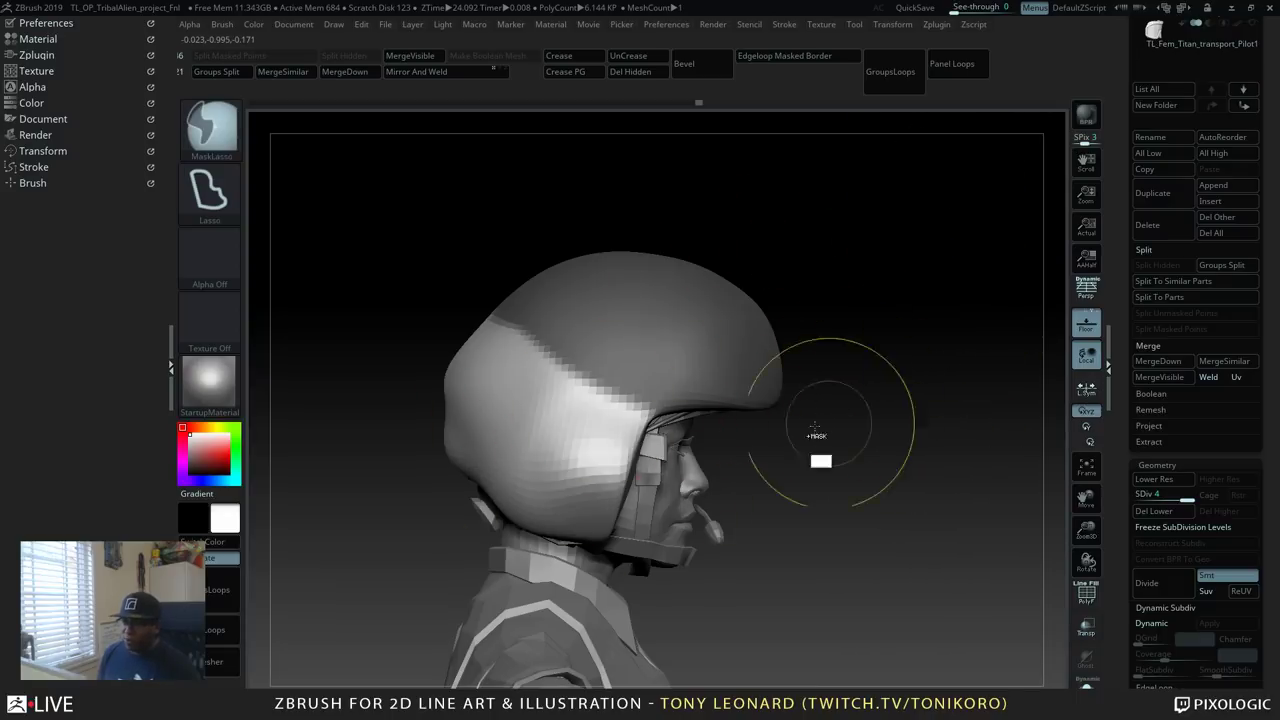
{"action": "left_click", "coordinate": [962, 490], "text": "ctrl"}
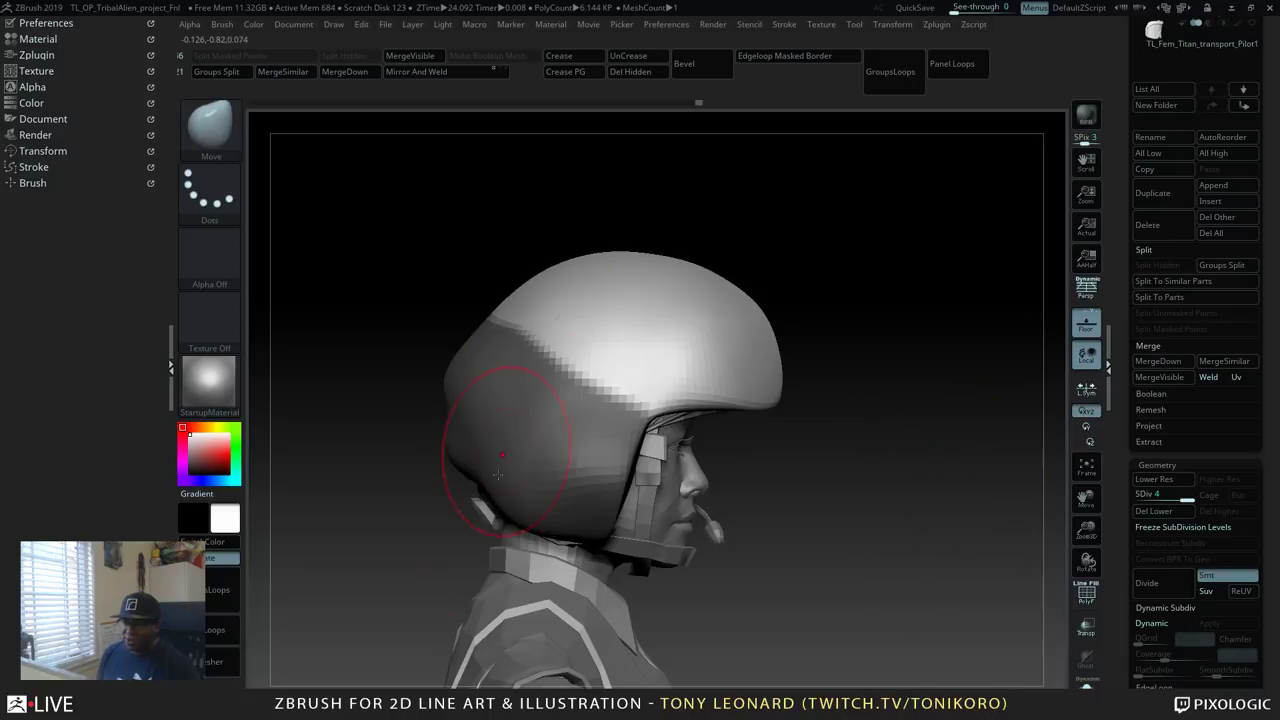
Smooth the unmasked upper shell, and pull its crown and rear edge outward with the Move brush.
{"action": "left_click_drag", "start_coordinate": [951, 334], "coordinate": [615, 345]}
{"action": "key", "text": "shift"}
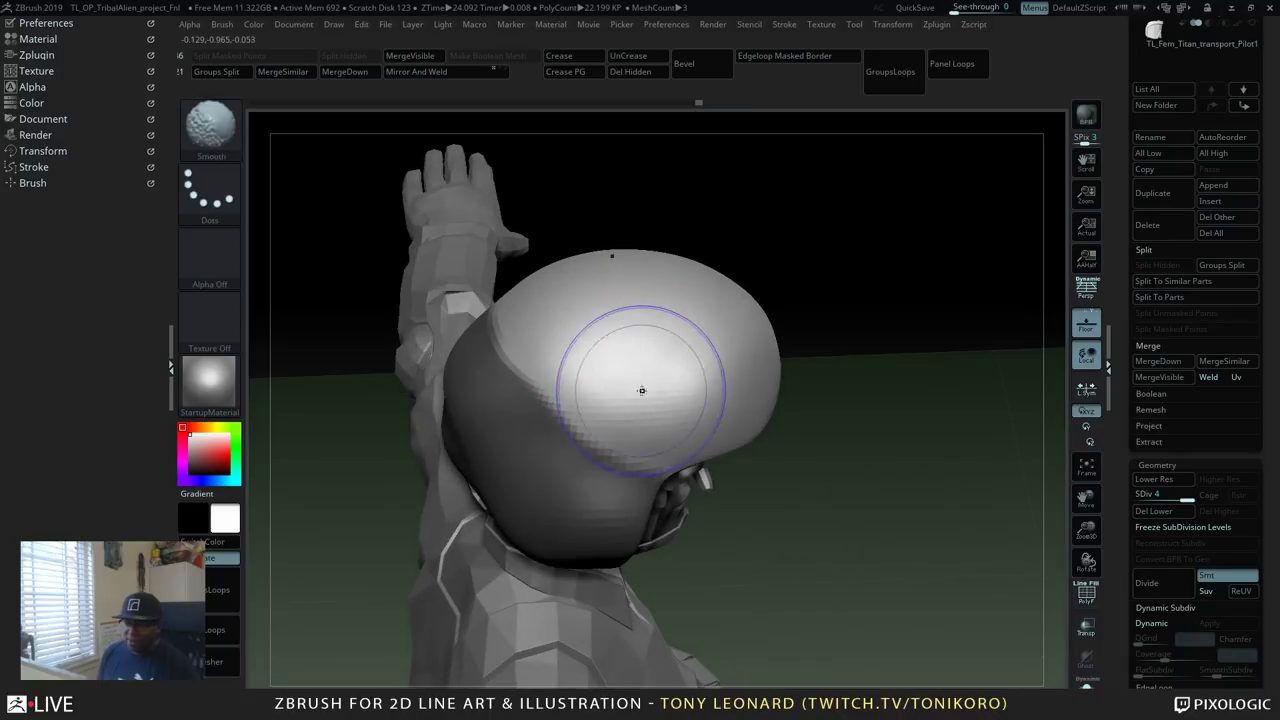
{"action": "key", "text": "shift"}
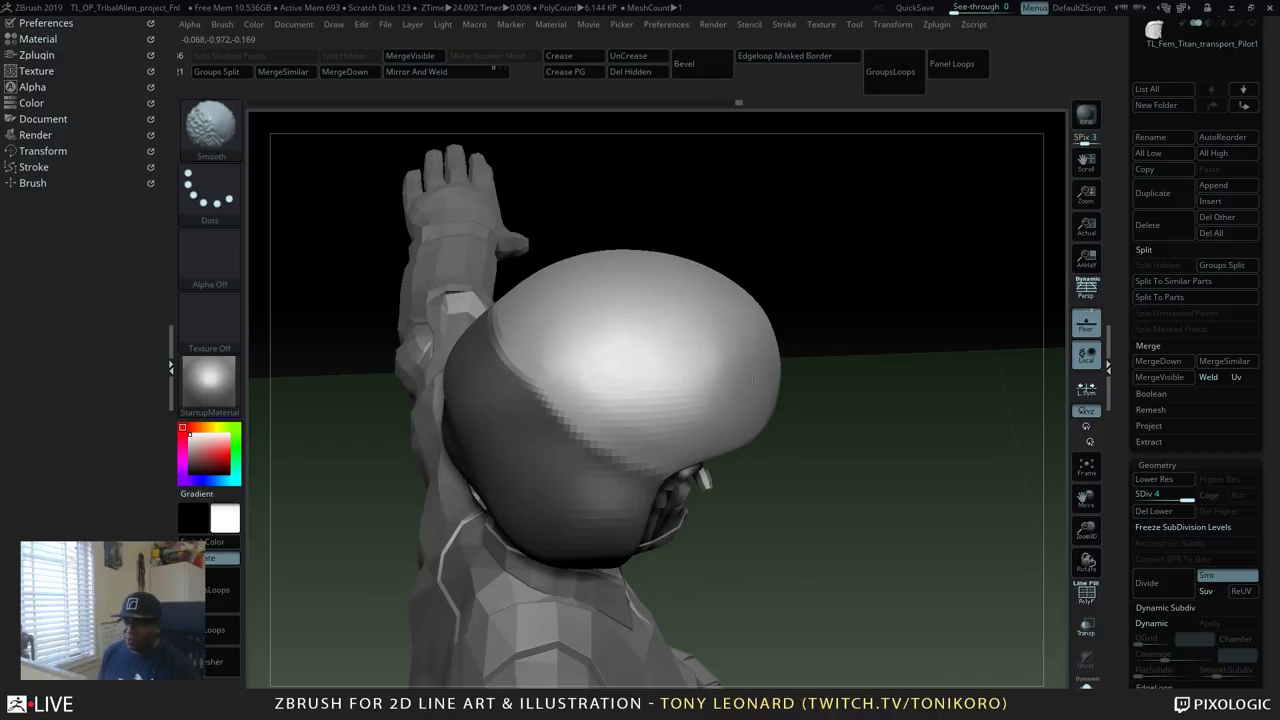
{"action": "mouse_move", "coordinate": [880, 380]}
{"action": "left_mouse_down"}
{"action": "mouse_move", "coordinate": [946, 426]}
{"action": "mouse_move", "coordinate": [919, 483]}
{"action": "left_mouse_up"}
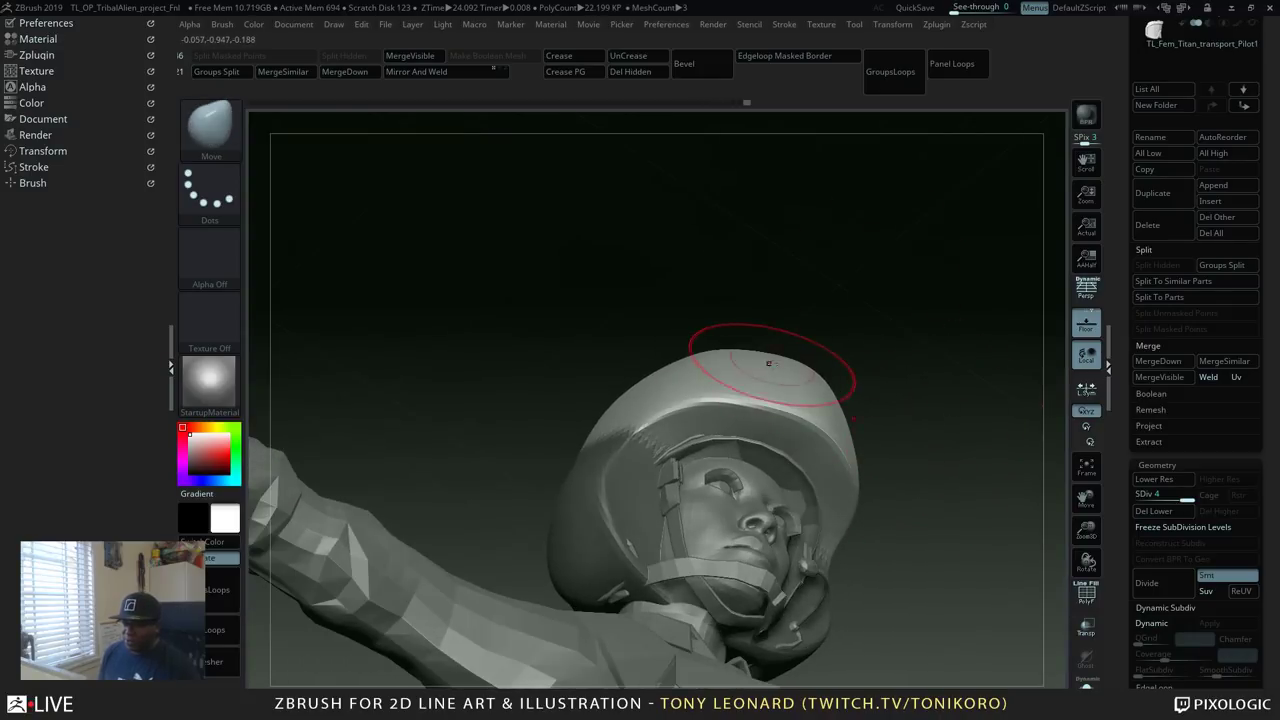
{"action": "left_click_drag", "start_coordinate": [750, 365], "coordinate": [766, 354]}
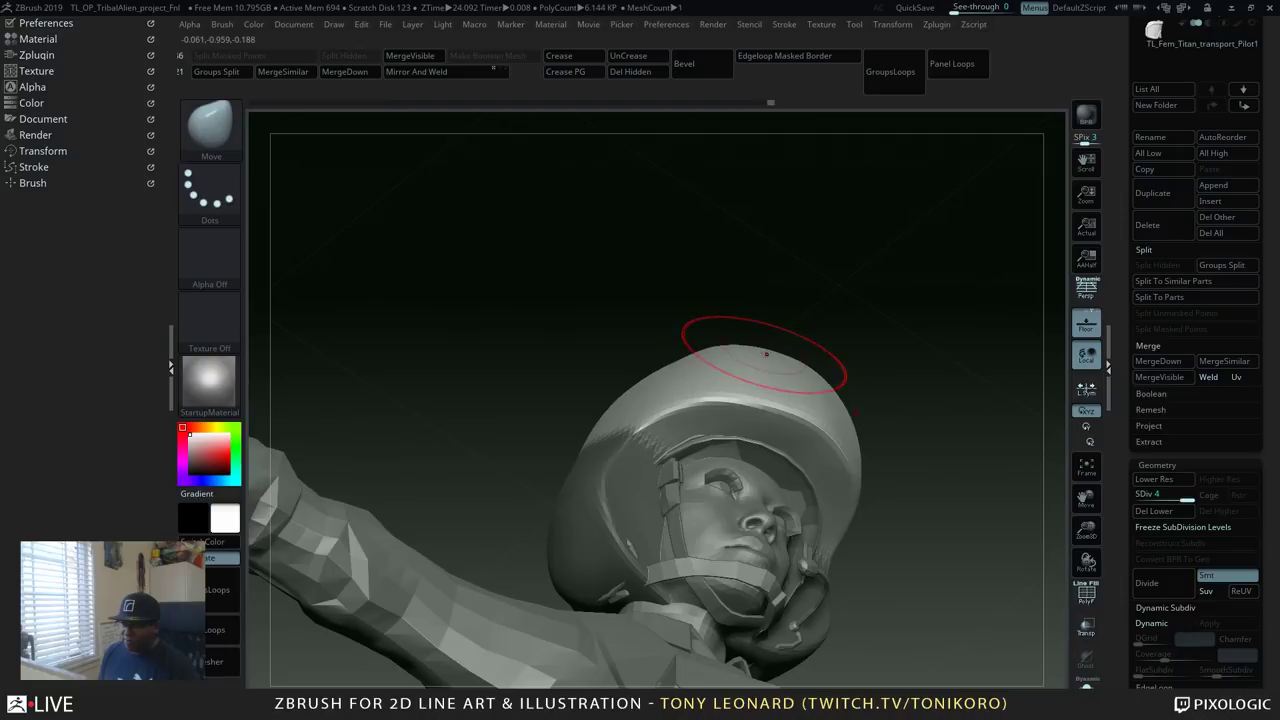
{"action": "mouse_move", "coordinate": [880, 420]}
{"action": "left_mouse_down"}
{"action": "mouse_move", "coordinate": [897, 480]}
{"action": "mouse_move", "coordinate": [943, 483]}
{"action": "mouse_move", "coordinate": [937, 436]}
{"action": "mouse_move", "coordinate": [912, 495]}
{"action": "mouse_move", "coordinate": [946, 509]}
{"action": "left_mouse_up"}
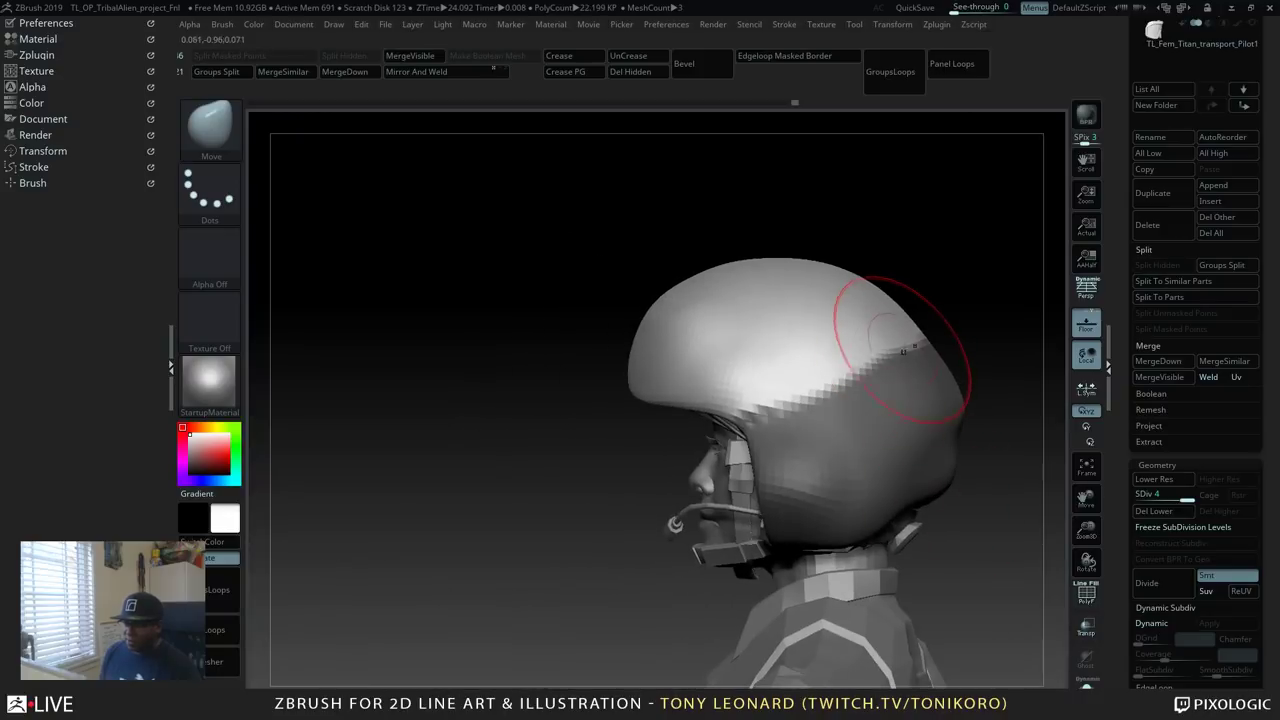
{"action": "mouse_move", "coordinate": [902, 333]}
{"action": "left_mouse_down"}
{"action": "mouse_move", "coordinate": [870, 320]}
{"action": "mouse_move", "coordinate": [852, 283]}
{"action": "left_mouse_up"}
Shape the helmet's front brim and the sides of the upper shell with the Move brush, so the dome overhangs the lower part.
{"action": "mouse_move", "coordinate": [946, 511]}
{"action": "left_mouse_down"}
{"action": "mouse_move", "coordinate": [1014, 543]}
{"action": "mouse_move", "coordinate": [1031, 477]}
{"action": "mouse_move", "coordinate": [729, 420]}
{"action": "left_mouse_up"}
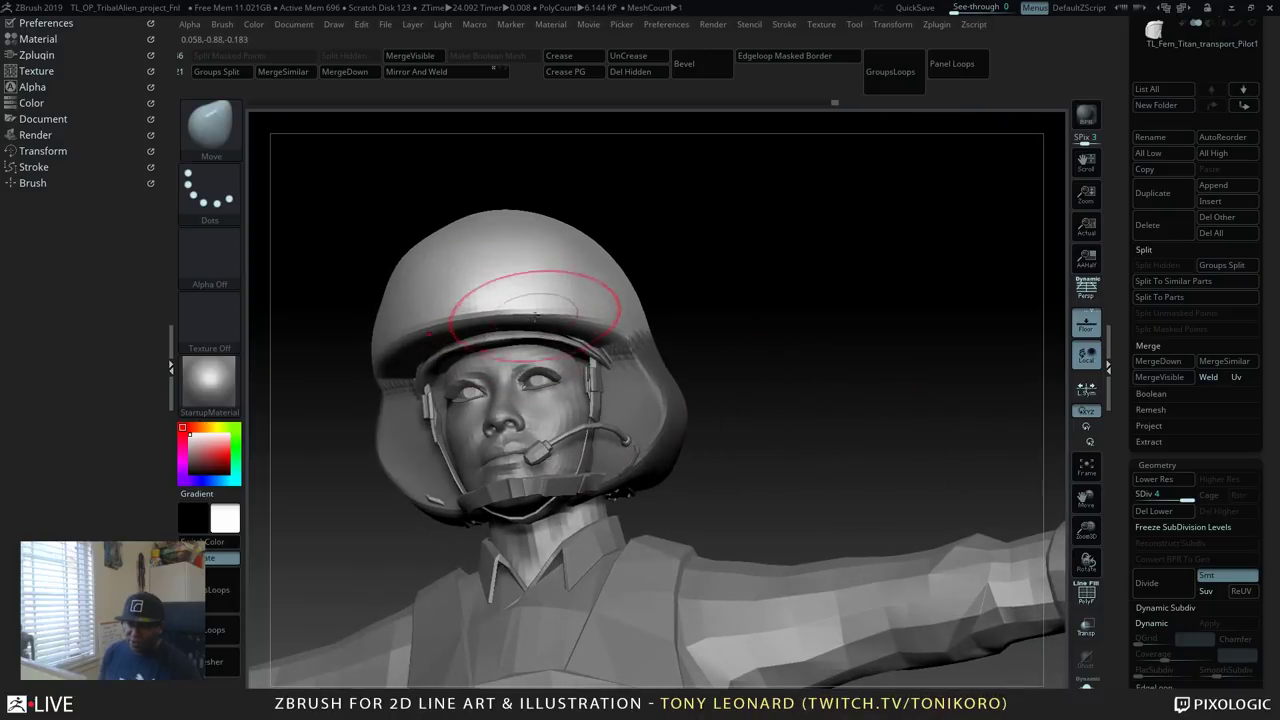
{"action": "left_click_drag", "start_coordinate": [737, 337], "coordinate": [845, 378]}
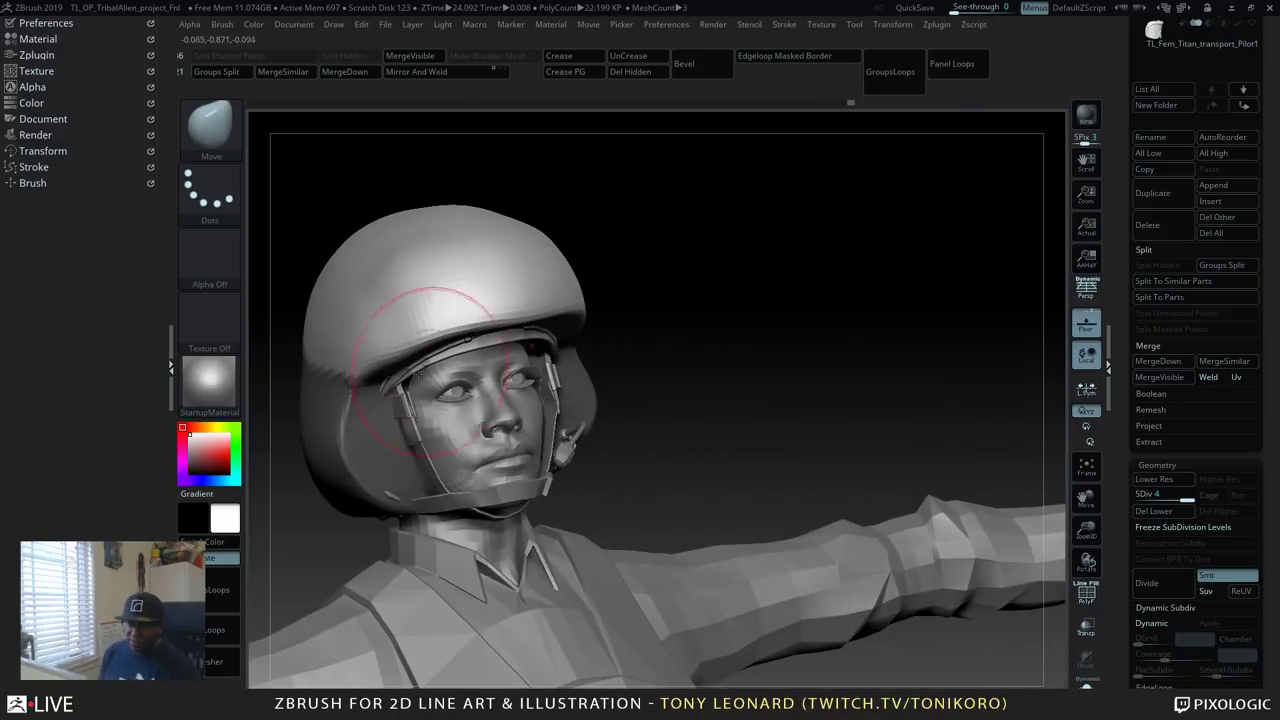
{"action": "mouse_move", "coordinate": [380, 386]}
{"action": "left_mouse_down"}
{"action": "mouse_move", "coordinate": [500, 336]}
{"action": "mouse_move", "coordinate": [445, 362]}
{"action": "left_mouse_up"}
{"action": "left_click_drag", "start_coordinate": [698, 372], "coordinate": [630, 331]}
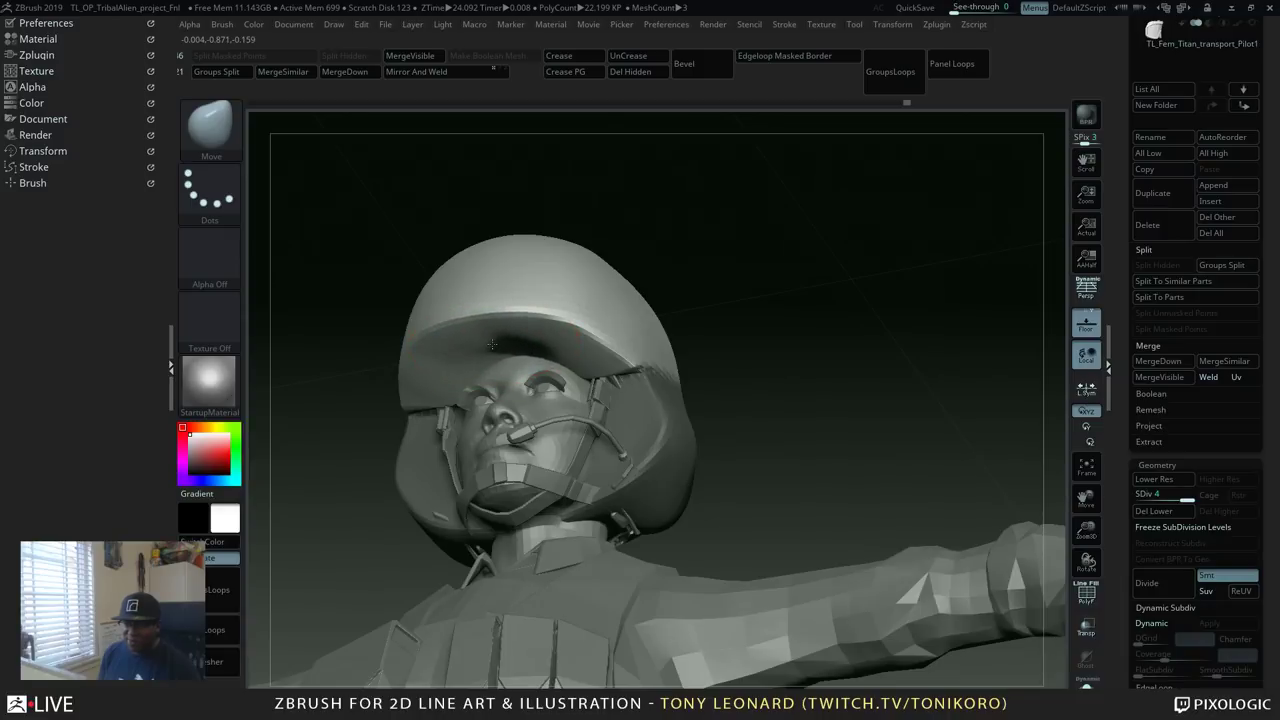
{"action": "left_click_drag", "start_coordinate": [840, 349], "coordinate": [830, 456]}
{"action": "mouse_move", "coordinate": [609, 340]}
{"action": "left_mouse_down"}
{"action": "mouse_move", "coordinate": [478, 288]}
{"action": "mouse_move", "coordinate": [500, 293]}
{"action": "mouse_move", "coordinate": [397, 274]}
{"action": "mouse_move", "coordinate": [362, 309]}
{"action": "mouse_move", "coordinate": [321, 255]}
{"action": "left_mouse_up"}
{"action": "mouse_move", "coordinate": [486, 289]}
{"action": "left_mouse_down"}
{"action": "mouse_move", "coordinate": [811, 434]}
{"action": "mouse_move", "coordinate": [832, 528]}
{"action": "mouse_move", "coordinate": [537, 420]}
{"action": "left_mouse_up"}
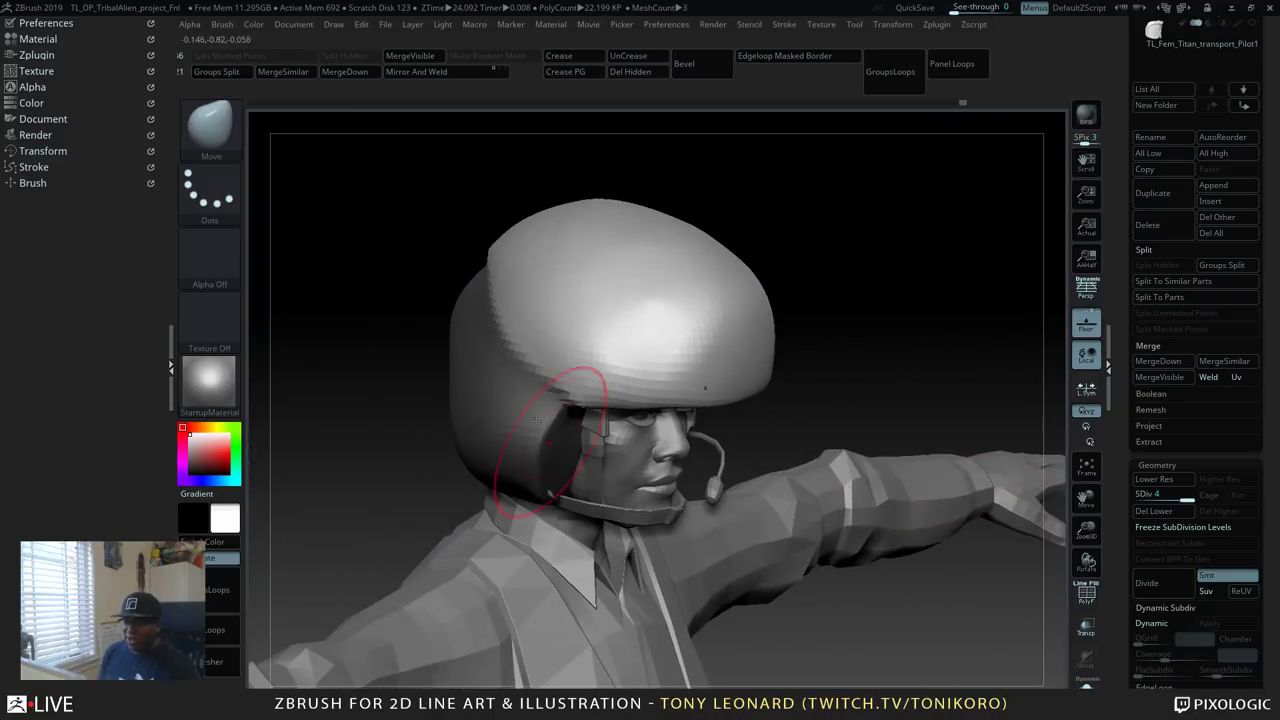
{"action": "left_click_drag", "start_coordinate": [856, 258], "coordinate": [889, 298]}
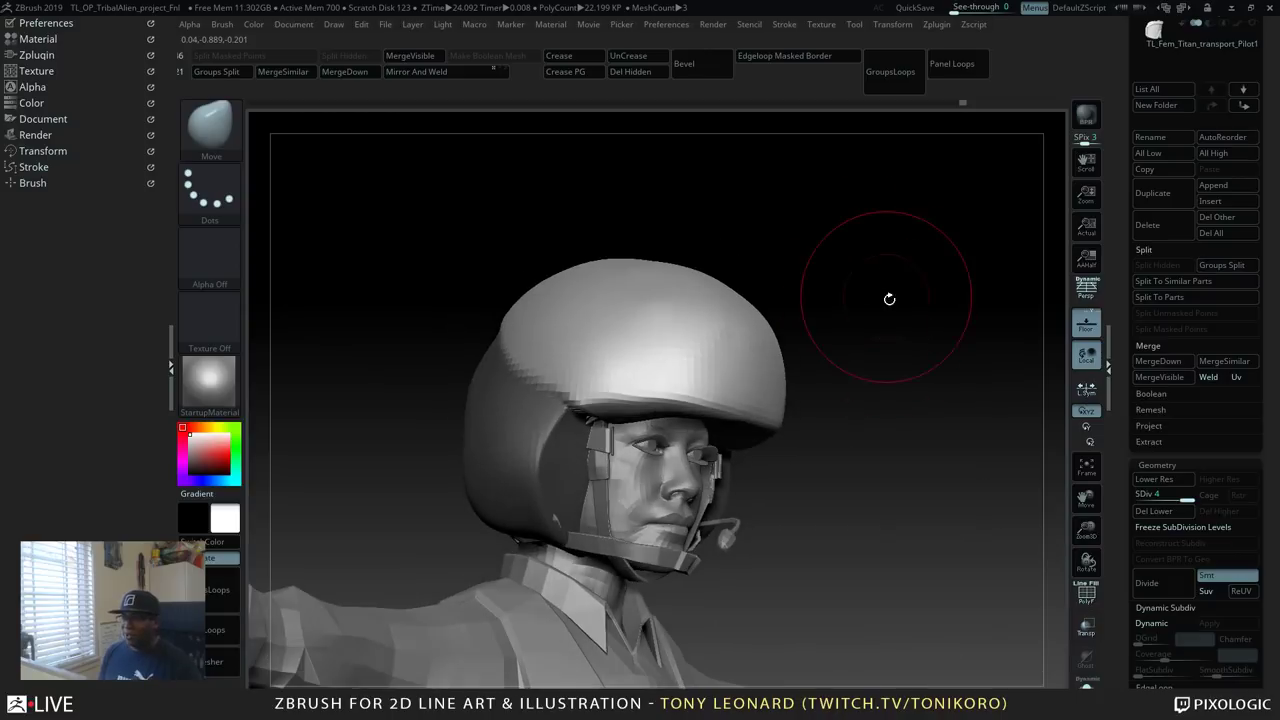
{"action": "mouse_move", "coordinate": [951, 420]}
{"action": "left_mouse_down"}
{"action": "mouse_move", "coordinate": [989, 466]}
{"action": "mouse_move", "coordinate": [943, 423]}
{"action": "left_mouse_up"}
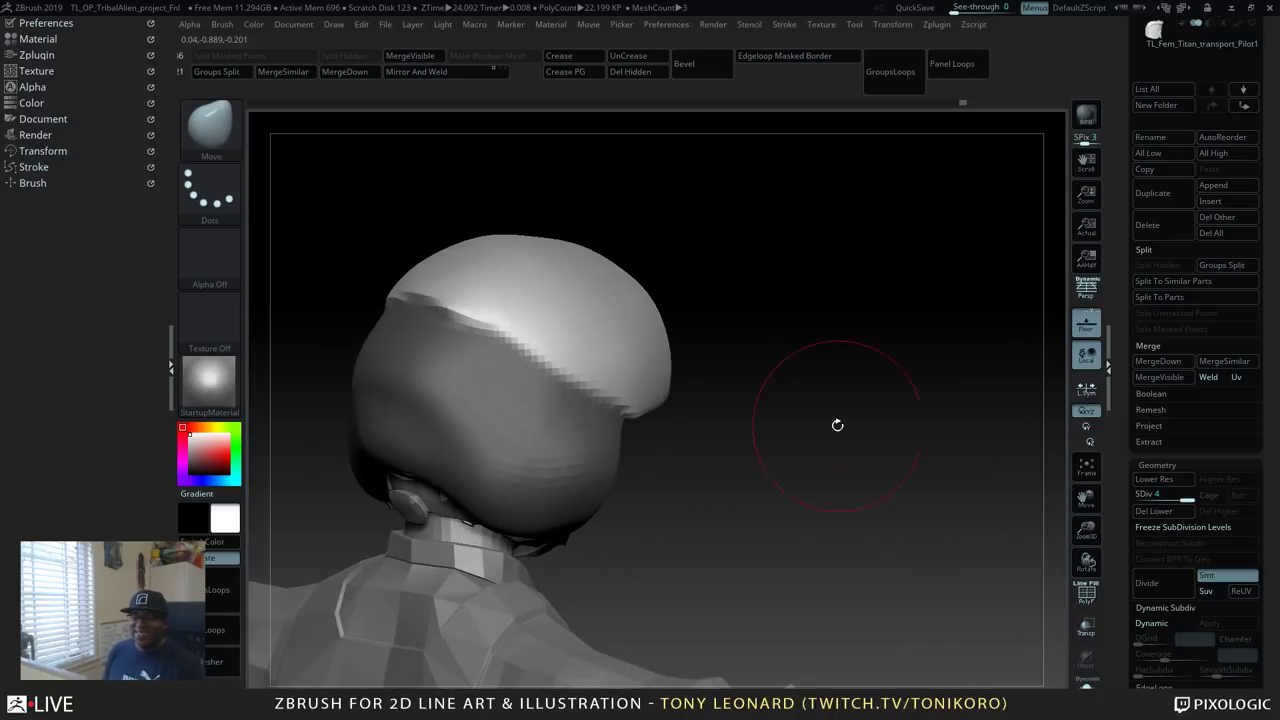
Clear the mask, smooth the step between the upper and lower shell, and divide the helmet mesh to subdivision level 5.
{"action": "mouse_move", "coordinate": [865, 380]}
{"action": "left_mouse_down", "text": "ctrl"}
{"action": "mouse_move", "coordinate": [883, 590]}
{"action": "mouse_move", "coordinate": [883, 389]}
{"action": "mouse_move", "coordinate": [906, 349]}
{"action": "mouse_move", "coordinate": [834, 320]}
{"action": "mouse_move", "coordinate": [690, 350]}
{"action": "mouse_move", "coordinate": [614, 349]}
{"action": "mouse_move", "coordinate": [626, 334]}
{"action": "mouse_move", "coordinate": [592, 364]}
{"action": "left_mouse_up", "text": "ctrl"}
{"action": "left_click_drag", "start_coordinate": [633, 327], "coordinate": [616, 323], "text": "shift"}
{"action": "mouse_move", "coordinate": [800, 375]}
{"action": "left_mouse_down"}
{"action": "mouse_move", "coordinate": [980, 414]}
{"action": "mouse_move", "coordinate": [860, 305]}
{"action": "mouse_move", "coordinate": [869, 357]}
{"action": "left_mouse_up"}
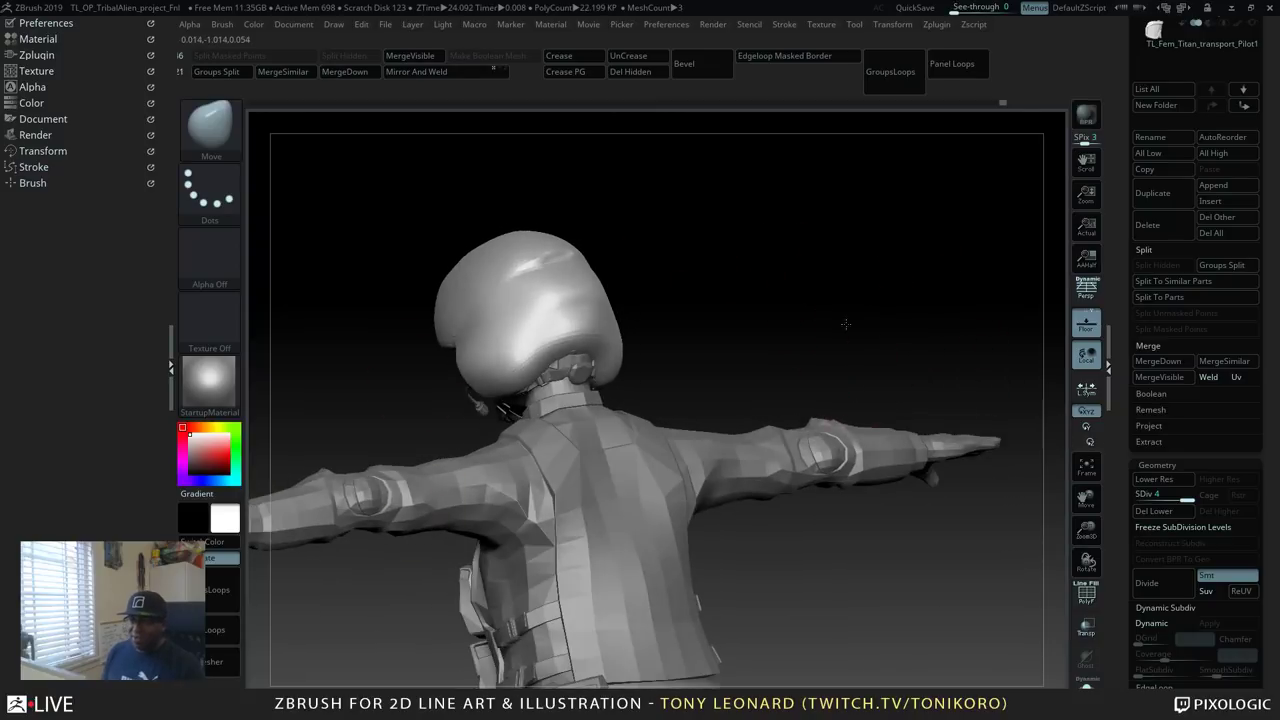
{"action": "left_click_drag", "start_coordinate": [849, 400], "coordinate": [663, 286]}
{"action": "key", "text": "ctrl"}
{"action": "key", "text": "d"}
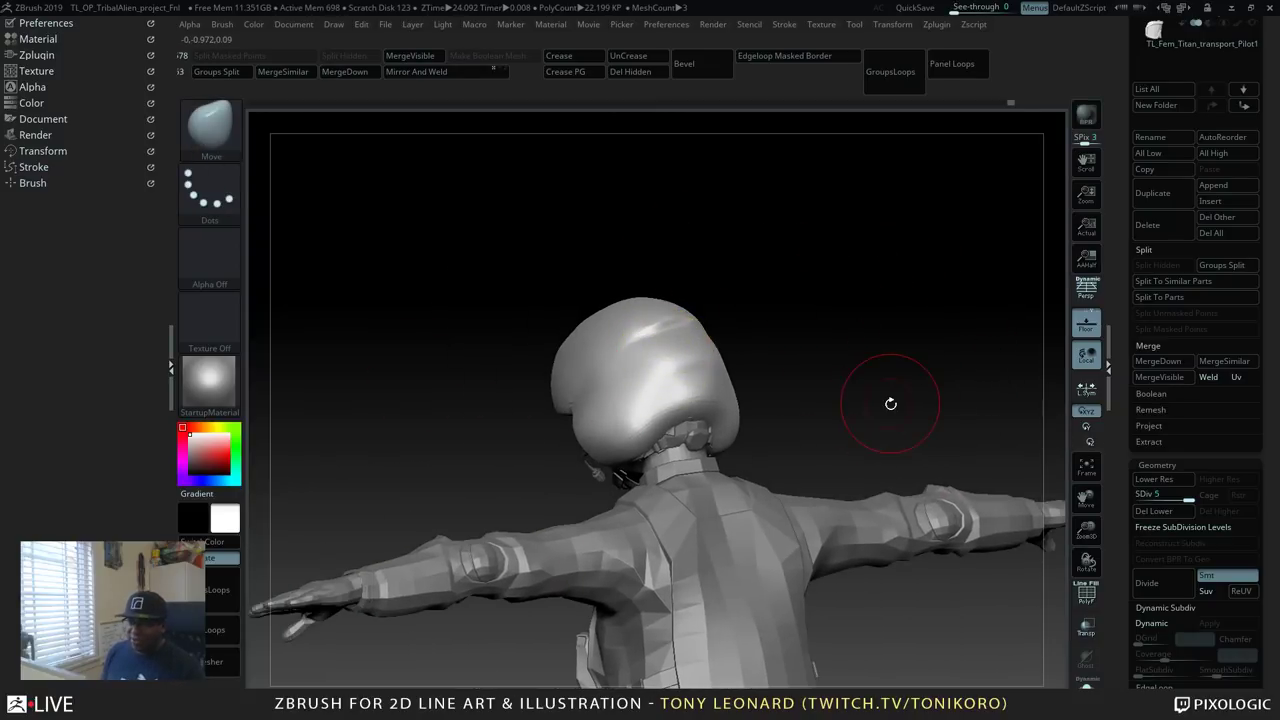
Switch to the TrimDynamic brush and reduce the draw size.
{"action": "key", "text": "b"}
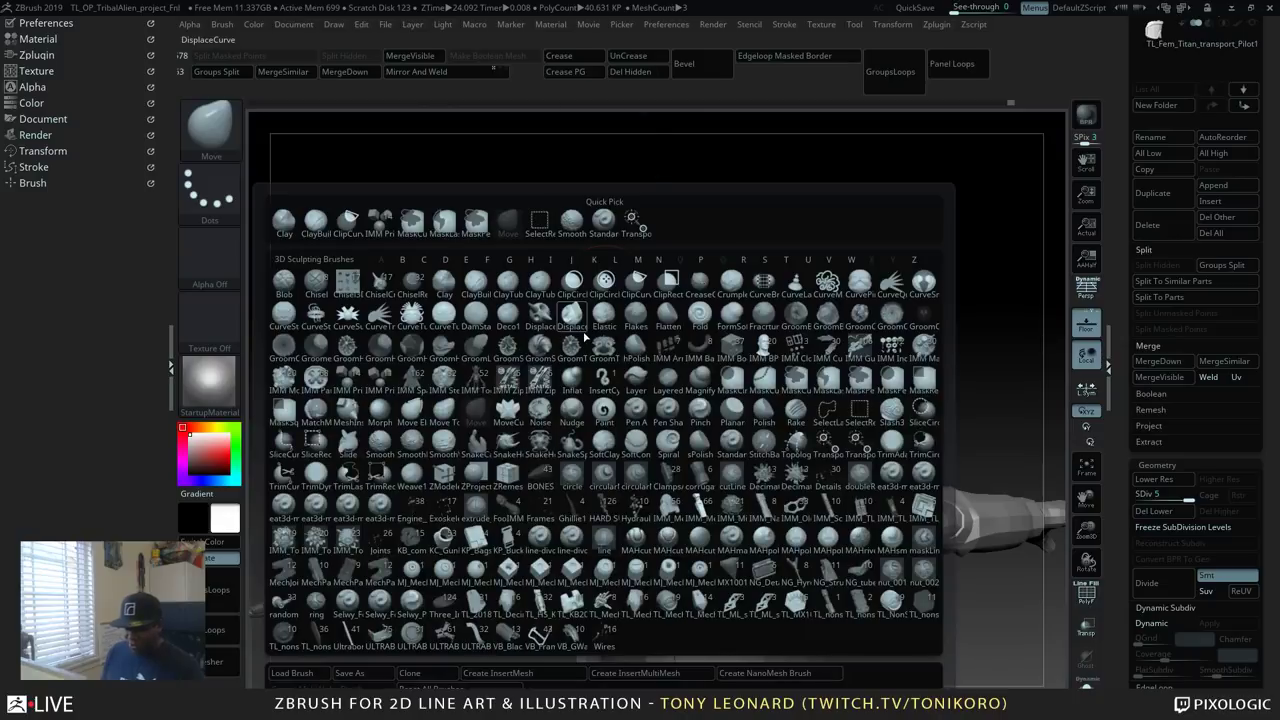
{"action": "key", "text": "t"}
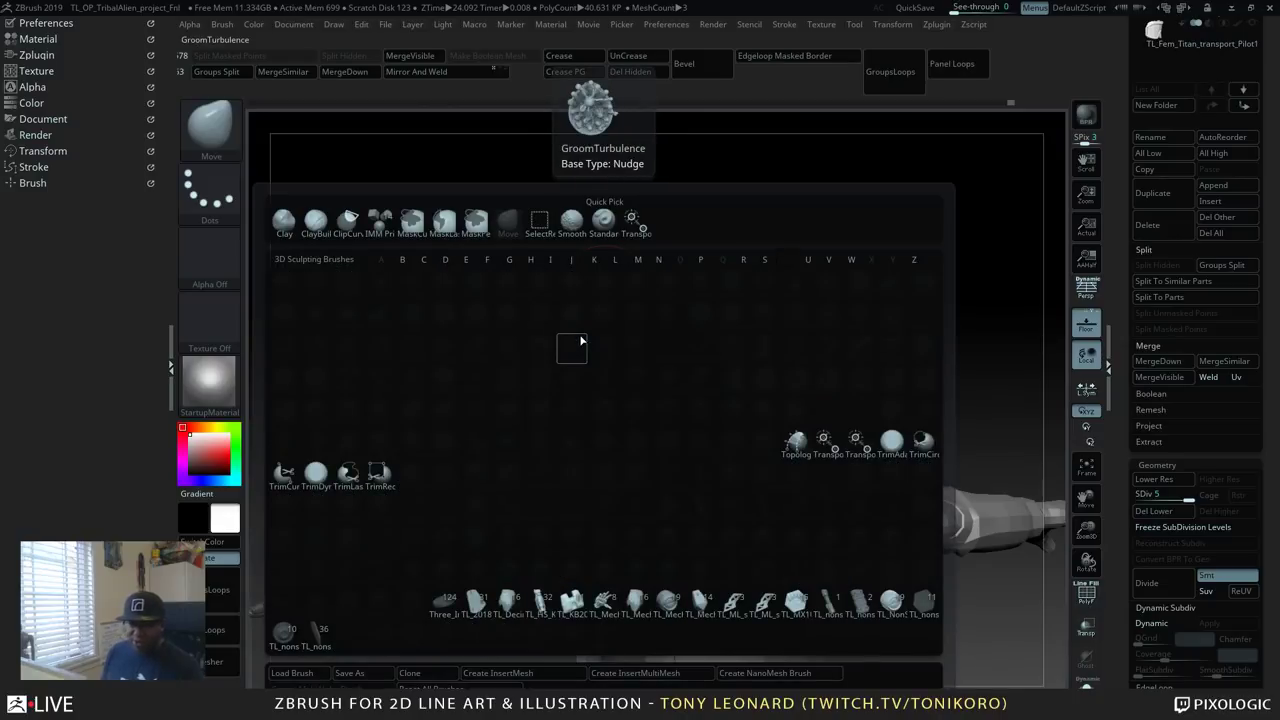
{"action": "left_click", "coordinate": [317, 477]}
{"action": "key", "text": "s"}
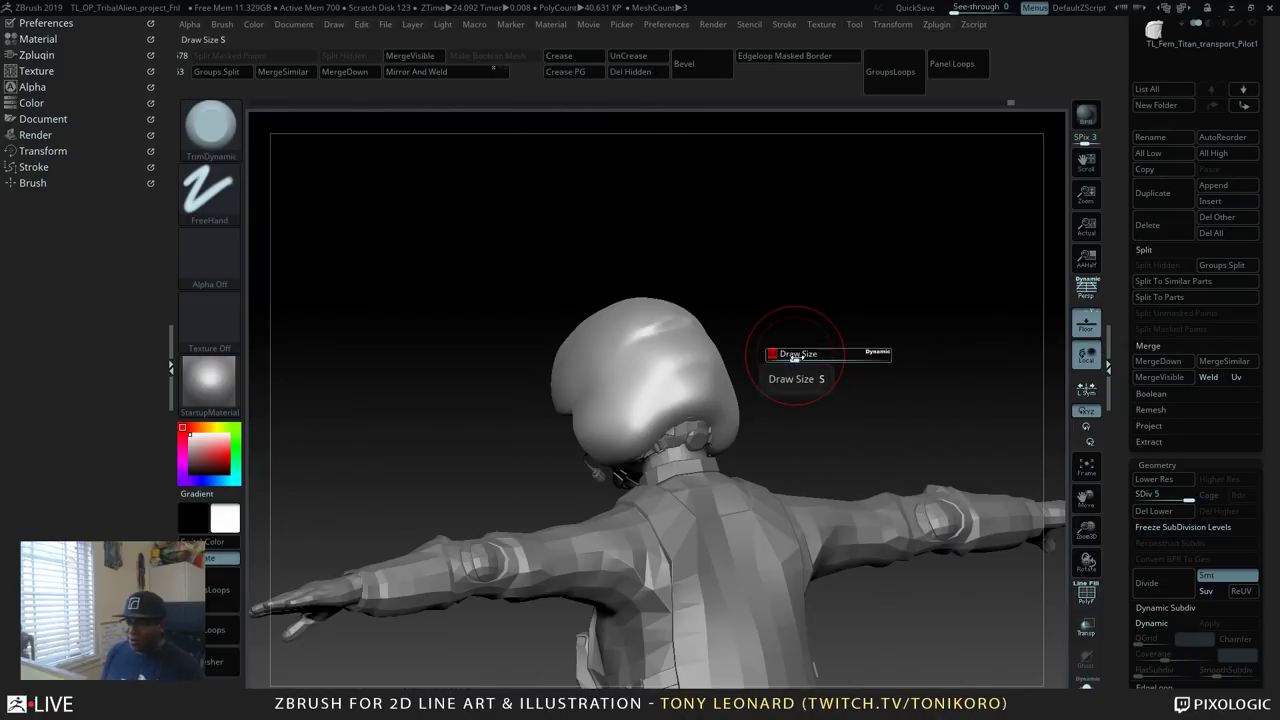
{"action": "left_click_drag", "start_coordinate": [795, 355], "coordinate": [788, 357]}
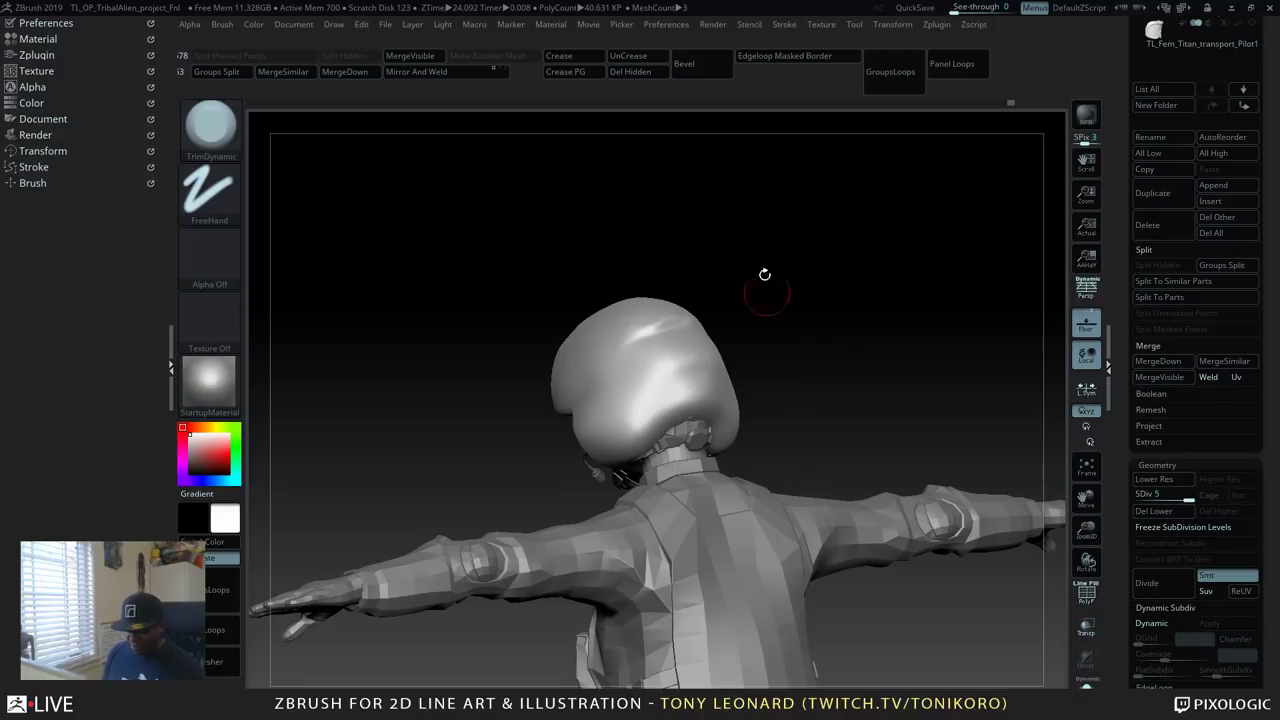
Carve a stepped seam between the upper and lower shell with the DamStandard brush, from the face opening around to the back.
{"action": "key", "text": "b"}
{"action": "key", "text": "d"}
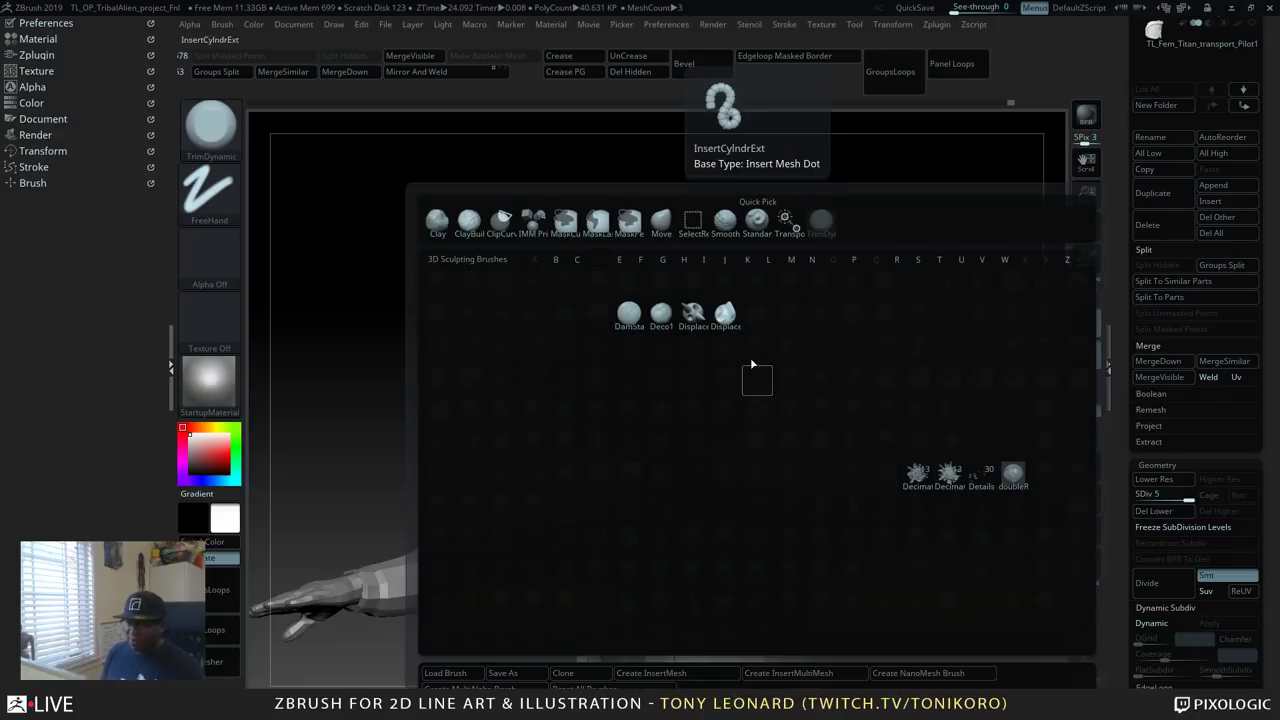
{"action": "left_click", "coordinate": [632, 316]}
{"action": "left_click_drag", "start_coordinate": [884, 372], "coordinate": [904, 467]}
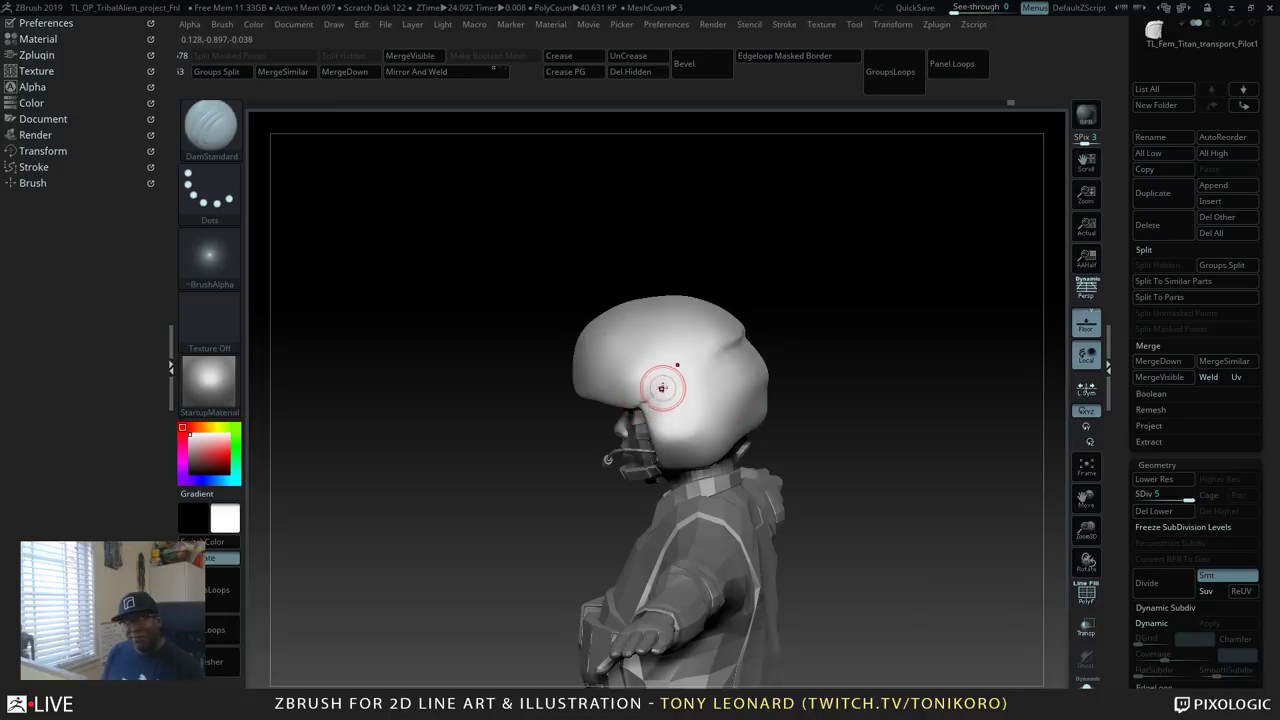
{"action": "left_click_drag", "start_coordinate": [636, 406], "coordinate": [641, 401]}
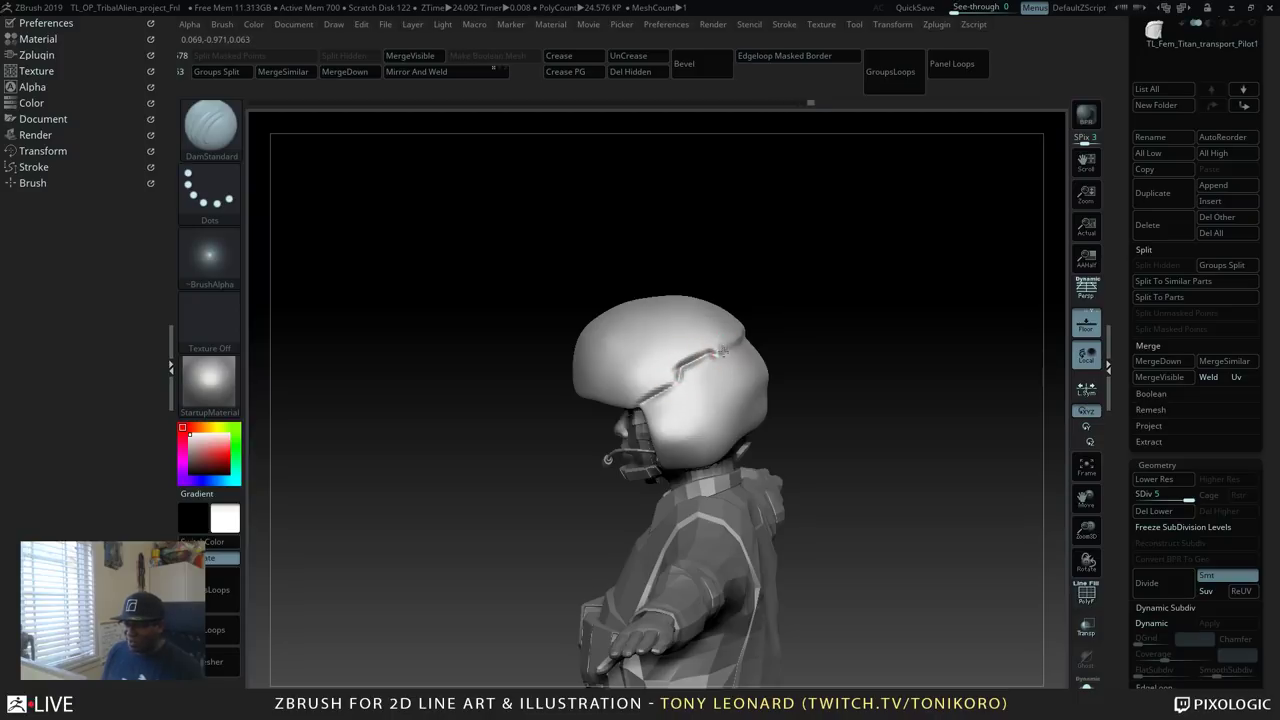
{"action": "right_click_drag", "start_coordinate": [747, 334], "coordinate": [718, 331]}
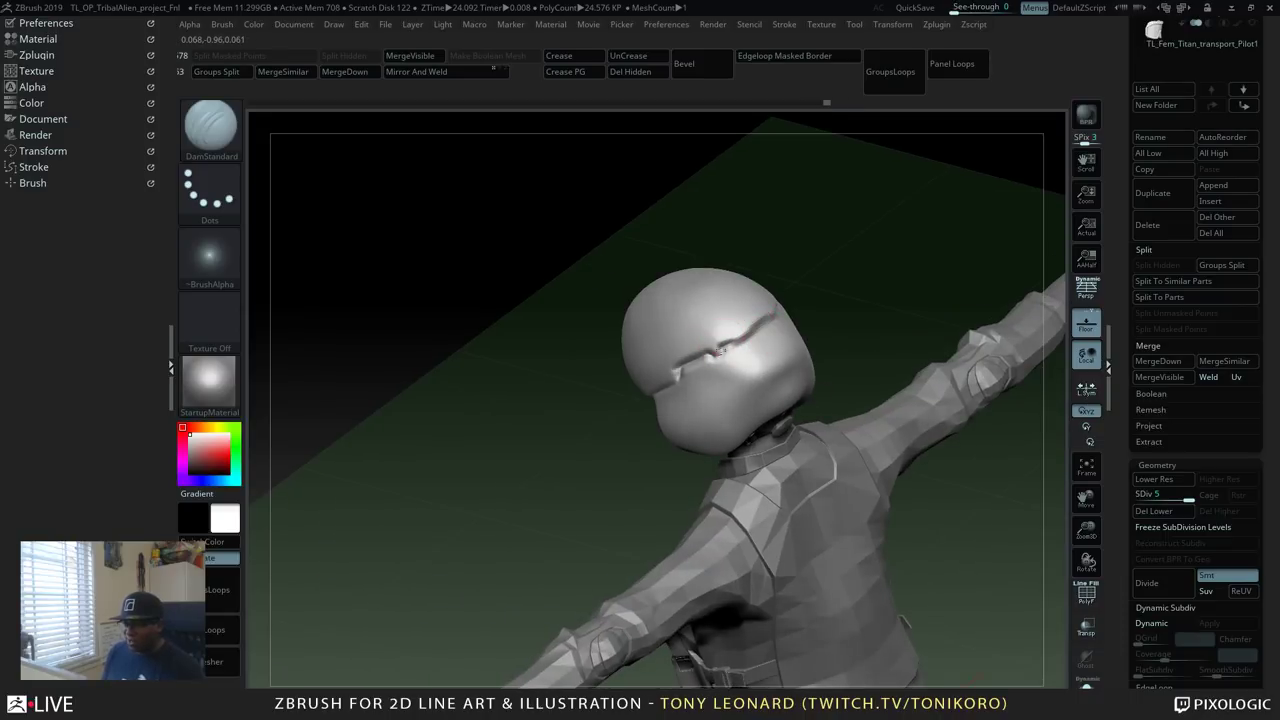
{"action": "right_click_drag", "start_coordinate": [779, 305], "coordinate": [819, 374]}
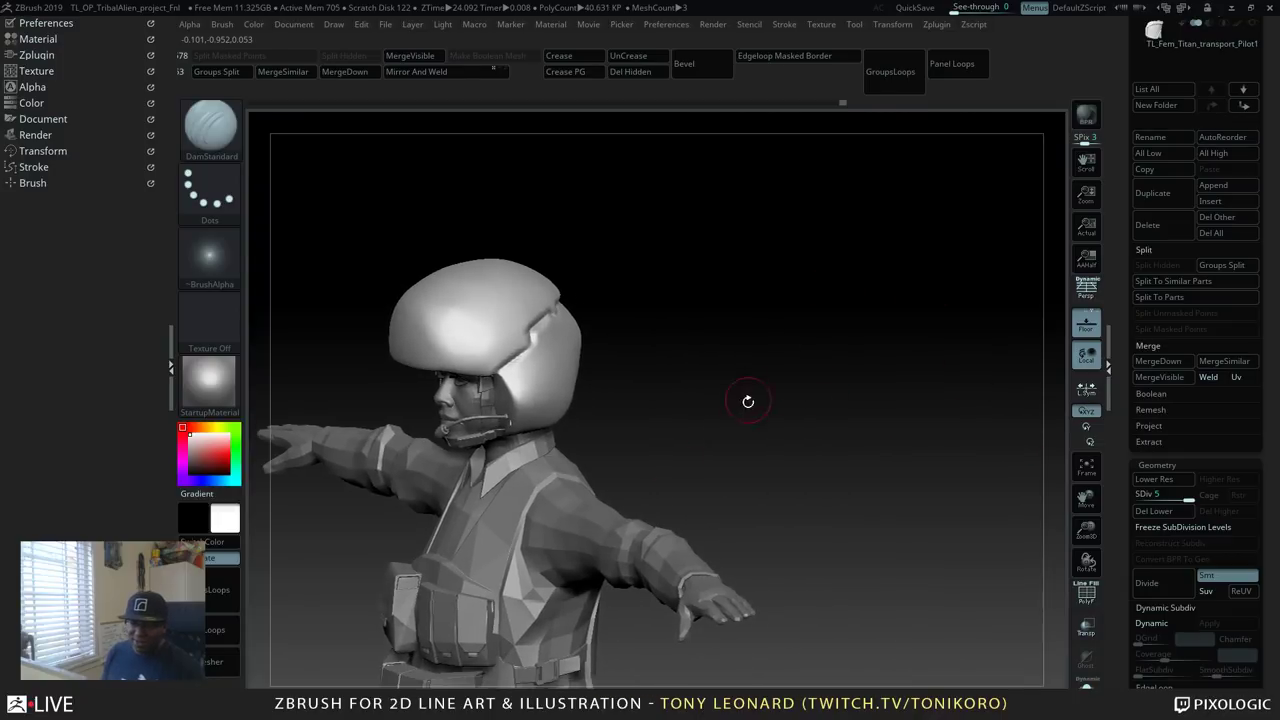
Adjust the draw size and outline a lower side panel on the helmet, from the cheek's front edge around the back.
{"action": "right_click_drag", "start_coordinate": [748, 401], "coordinate": [611, 333]}
{"action": "key", "text": "s"}
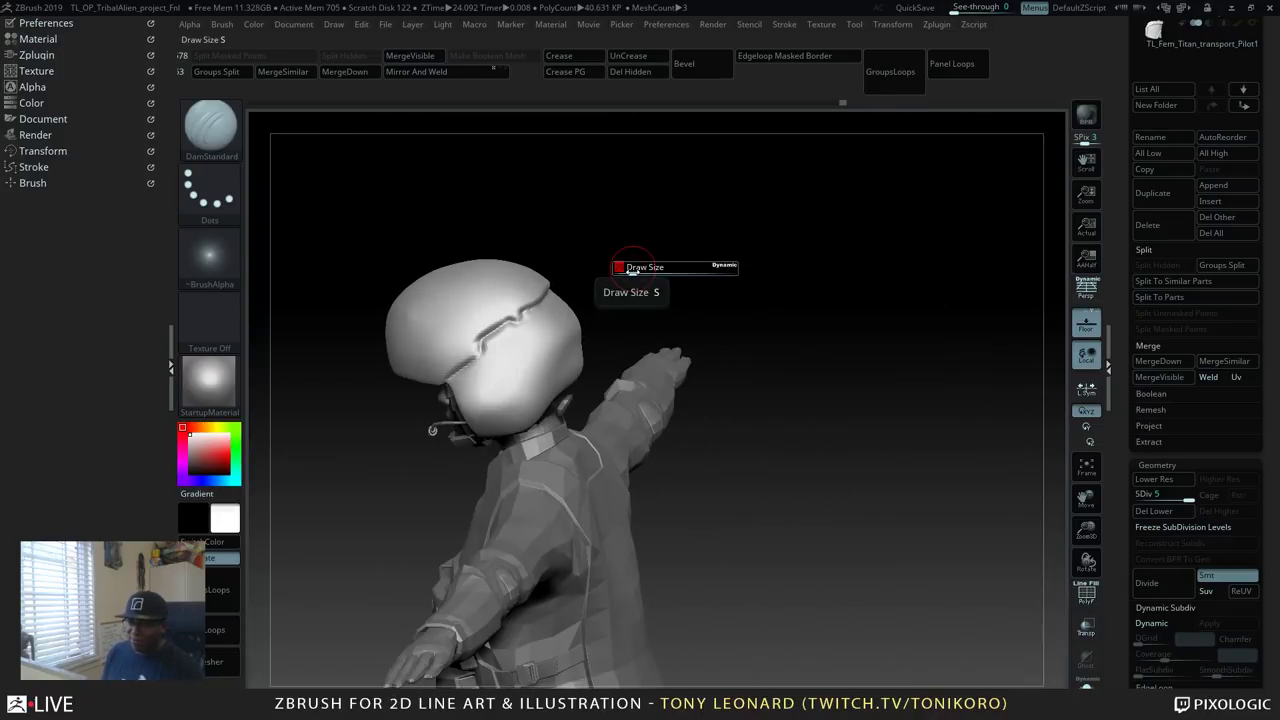
{"action": "key", "text": "s"}
{"action": "key", "text": "s"}
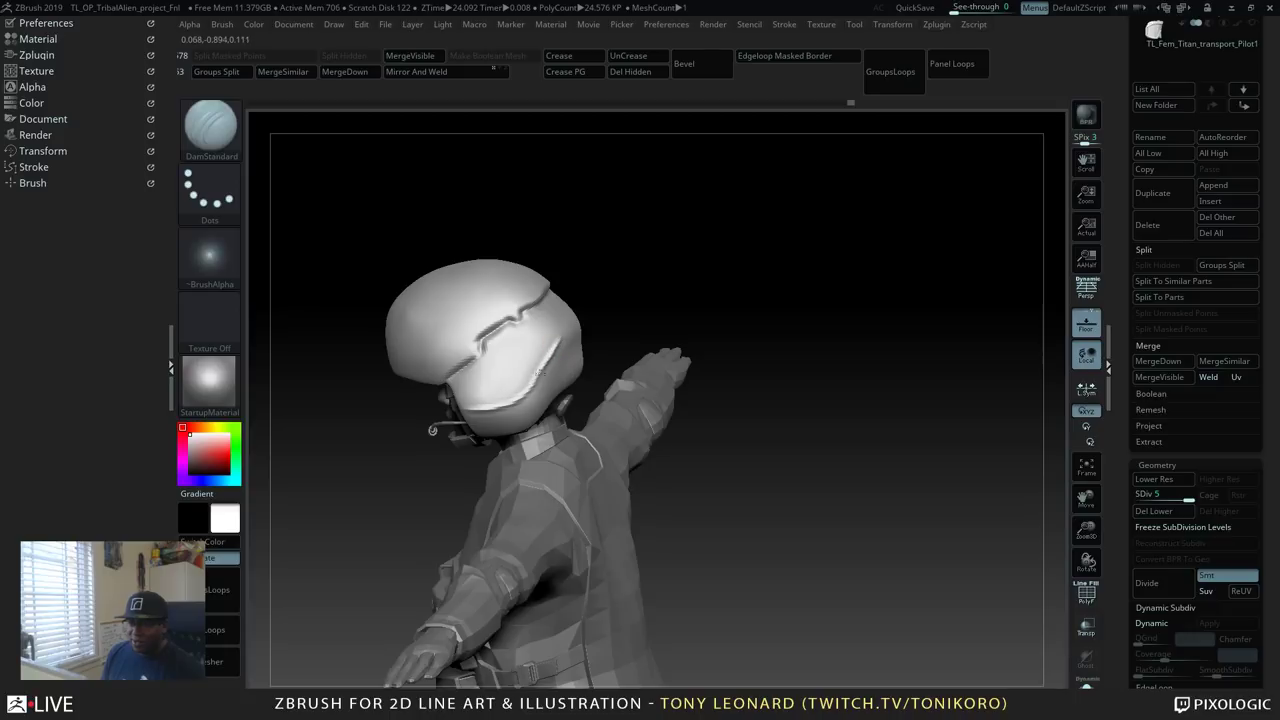
{"action": "mouse_move", "coordinate": [817, 324]}
{"action": "left_mouse_down"}
{"action": "mouse_move", "coordinate": [720, 420]}
{"action": "mouse_move", "coordinate": [877, 444]}
{"action": "mouse_move", "coordinate": [709, 359]}
{"action": "left_mouse_up"}
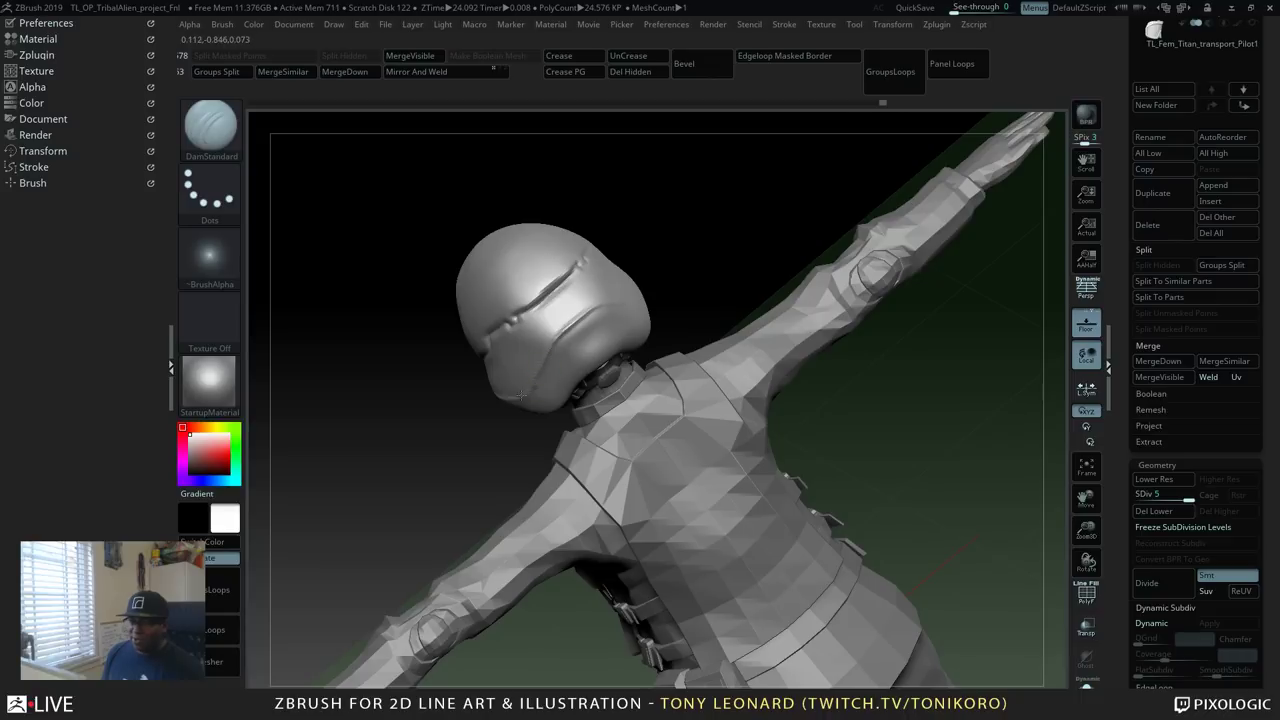
{"action": "left_click_drag", "start_coordinate": [697, 227], "coordinate": [710, 213]}
{"action": "left_click_drag", "start_coordinate": [737, 230], "coordinate": [800, 232]}
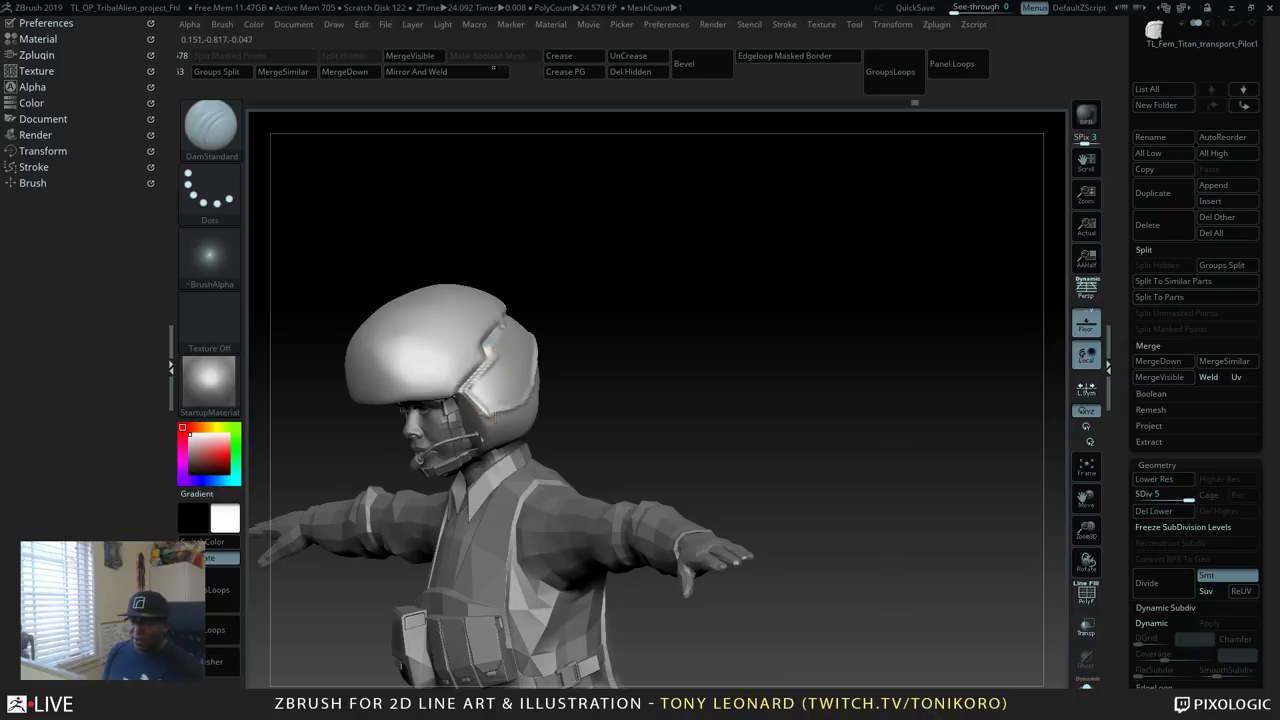
Build a raised ridge alongside the stepped seam at the helmet's side and rear with the inverted DamStandard brush.
{"action": "mouse_move", "coordinate": [770, 336]}
{"action": "left_mouse_down"}
{"action": "mouse_move", "coordinate": [665, 400]}
{"action": "mouse_move", "coordinate": [705, 420]}
{"action": "left_mouse_up"}
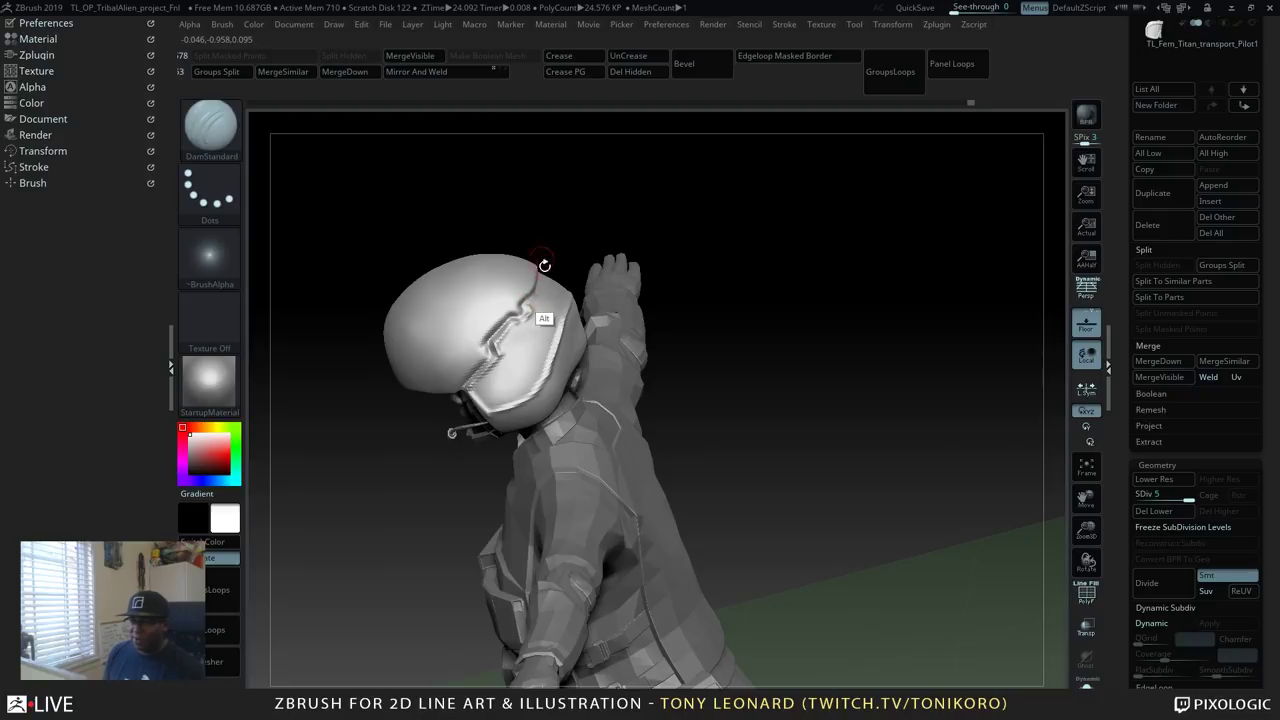
{"action": "left_click_drag", "start_coordinate": [543, 263], "coordinate": [681, 408]}
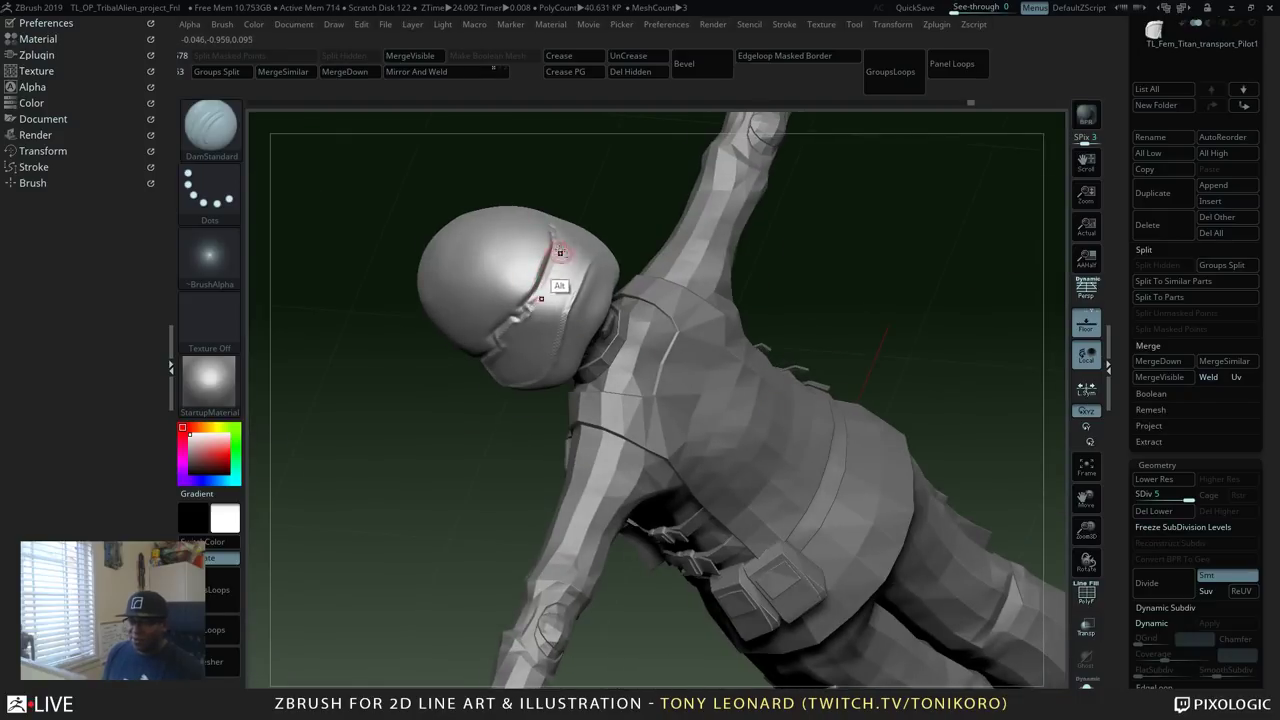
{"action": "left_click_drag", "start_coordinate": [560, 251], "coordinate": [533, 302], "text": "alt"}
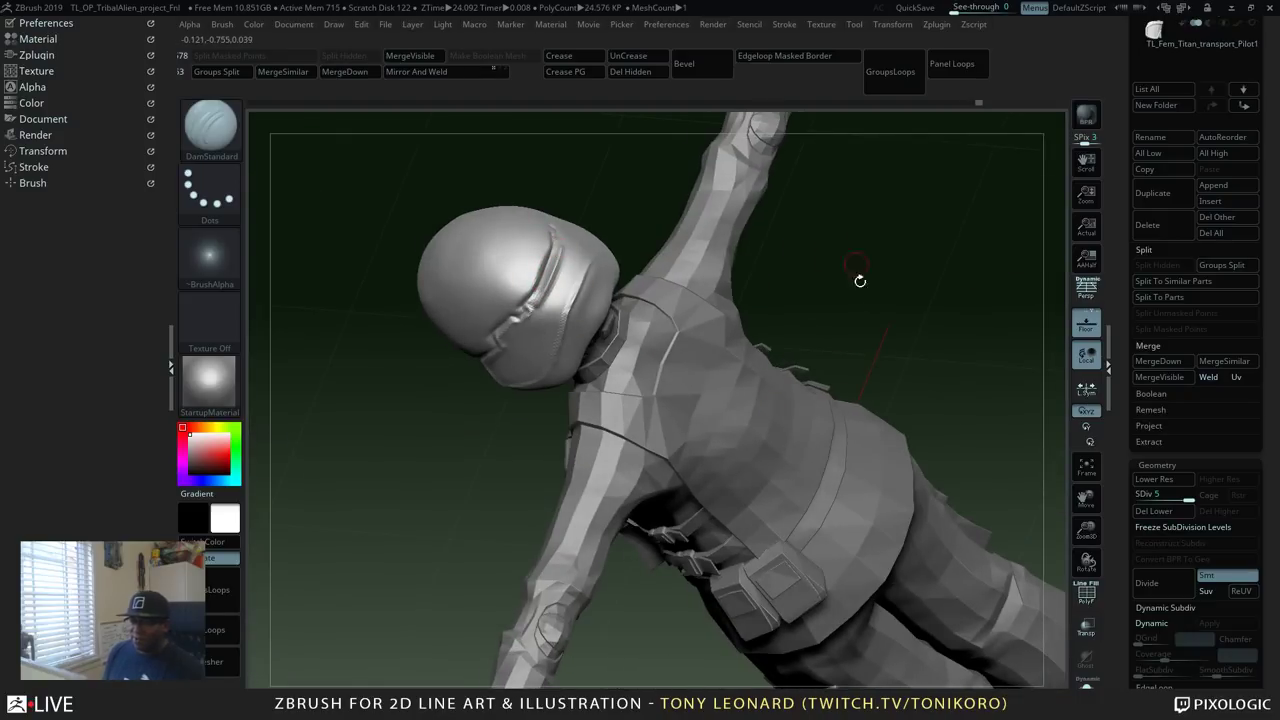
{"action": "left_click_drag", "start_coordinate": [860, 281], "coordinate": [886, 286]}
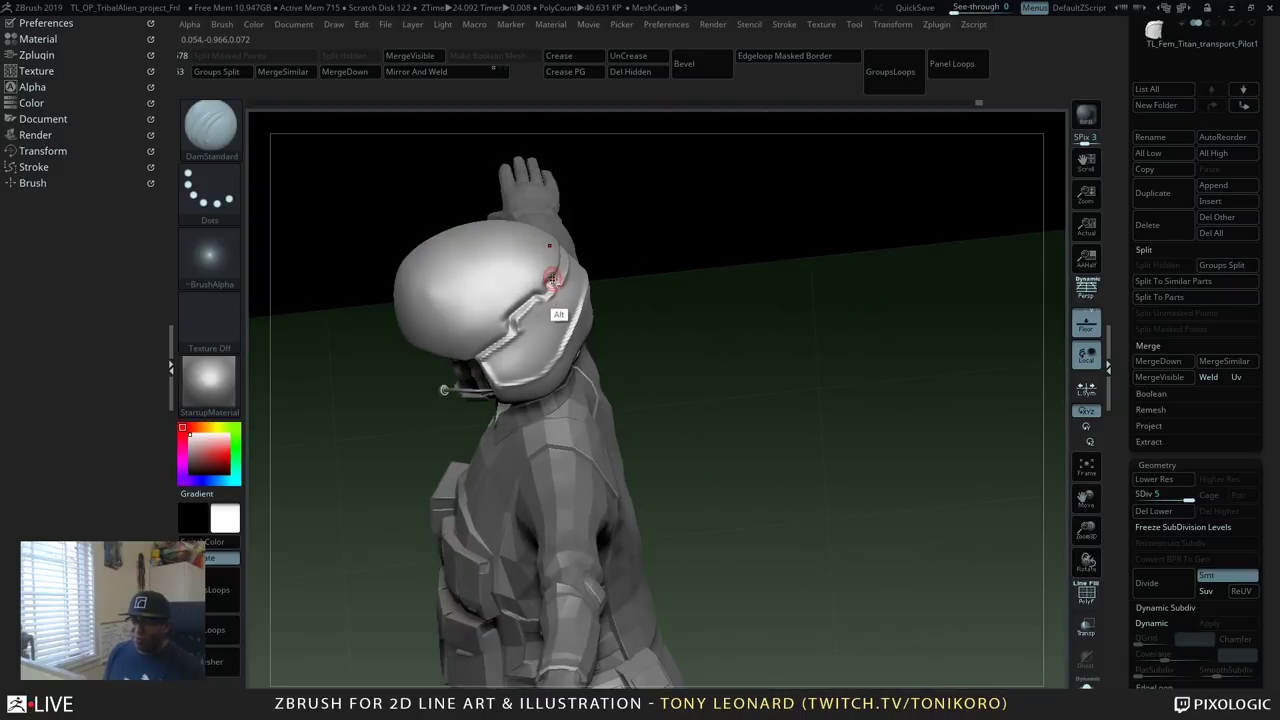
Carve panel seam lines along the sides and across the back of the helmet with the DamStandard brush.
{"action": "right_click_drag", "start_coordinate": [571, 321], "coordinate": [582, 226]}
{"action": "right_click_drag", "start_coordinate": [597, 325], "coordinate": [494, 382]}
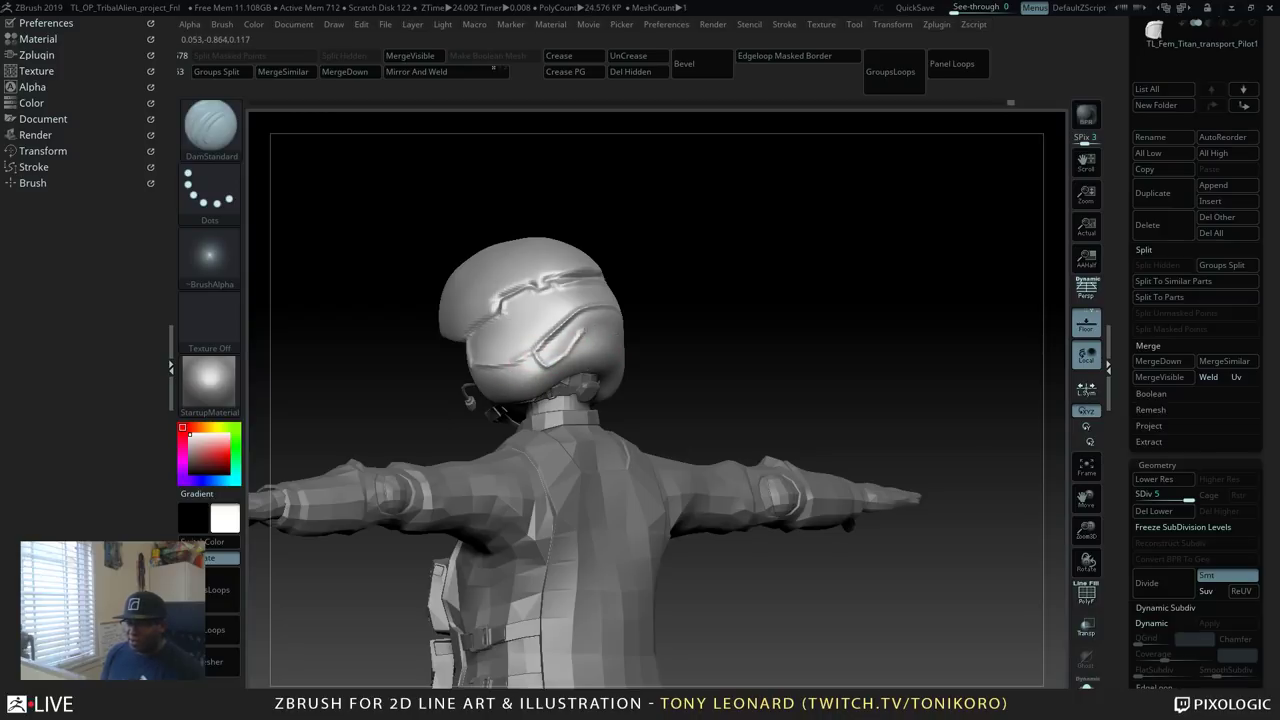
{"action": "left_click_drag", "start_coordinate": [798, 337], "coordinate": [645, 333]}
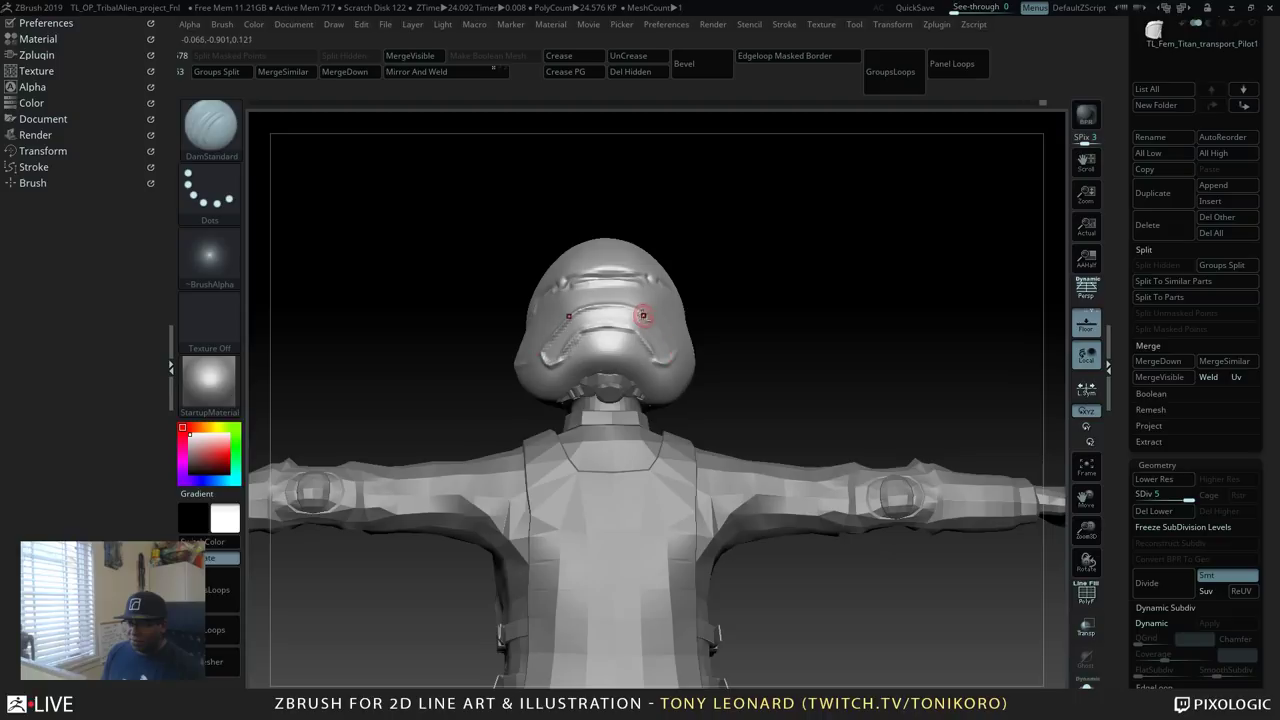
{"action": "left_click_drag", "start_coordinate": [808, 321], "coordinate": [671, 369]}
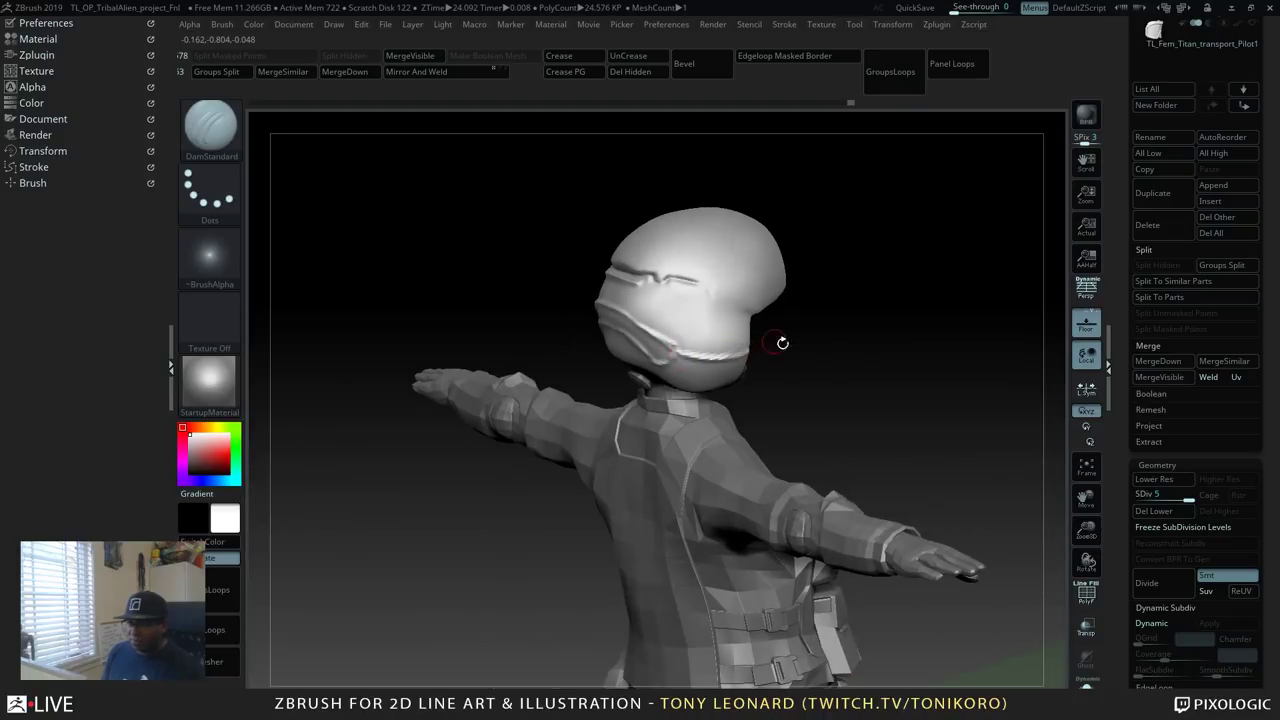
{"action": "left_click_drag", "start_coordinate": [782, 343], "coordinate": [825, 427]}
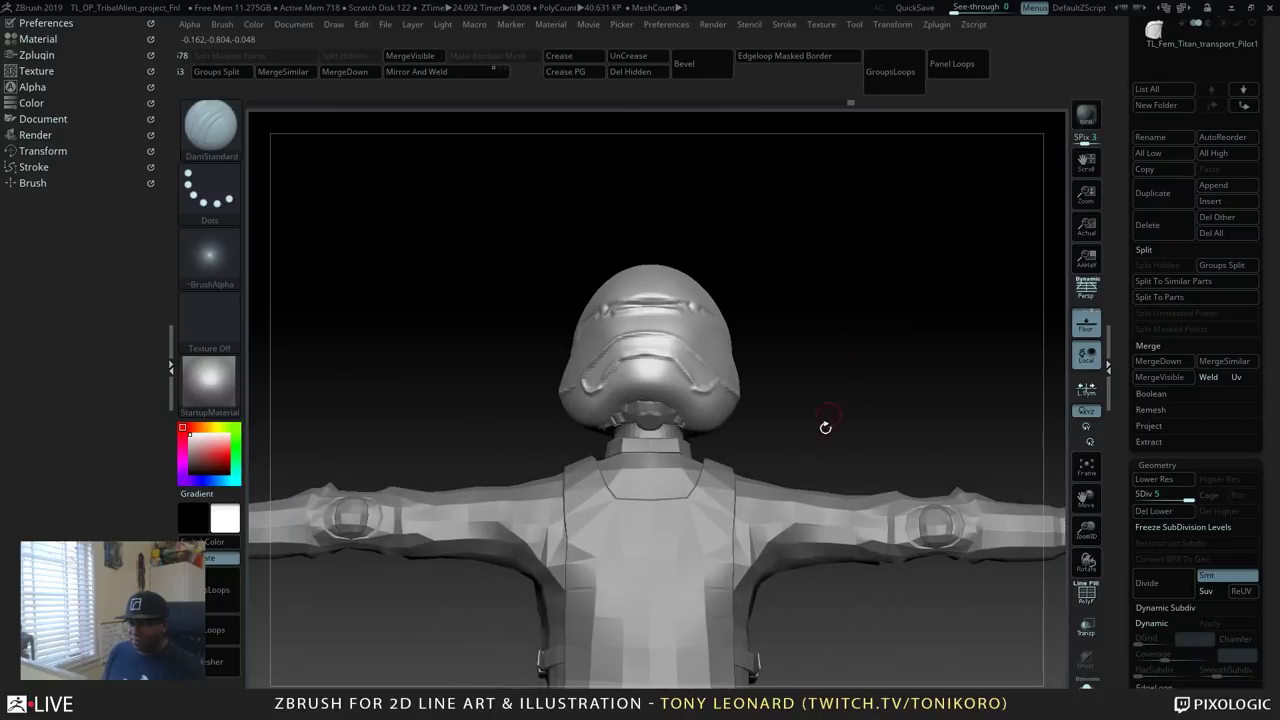
Refine the helmet's side panel seams and sculpt an additional ridge around the lower back panel.
{"action": "left_click_drag", "start_coordinate": [884, 262], "coordinate": [915, 395]}
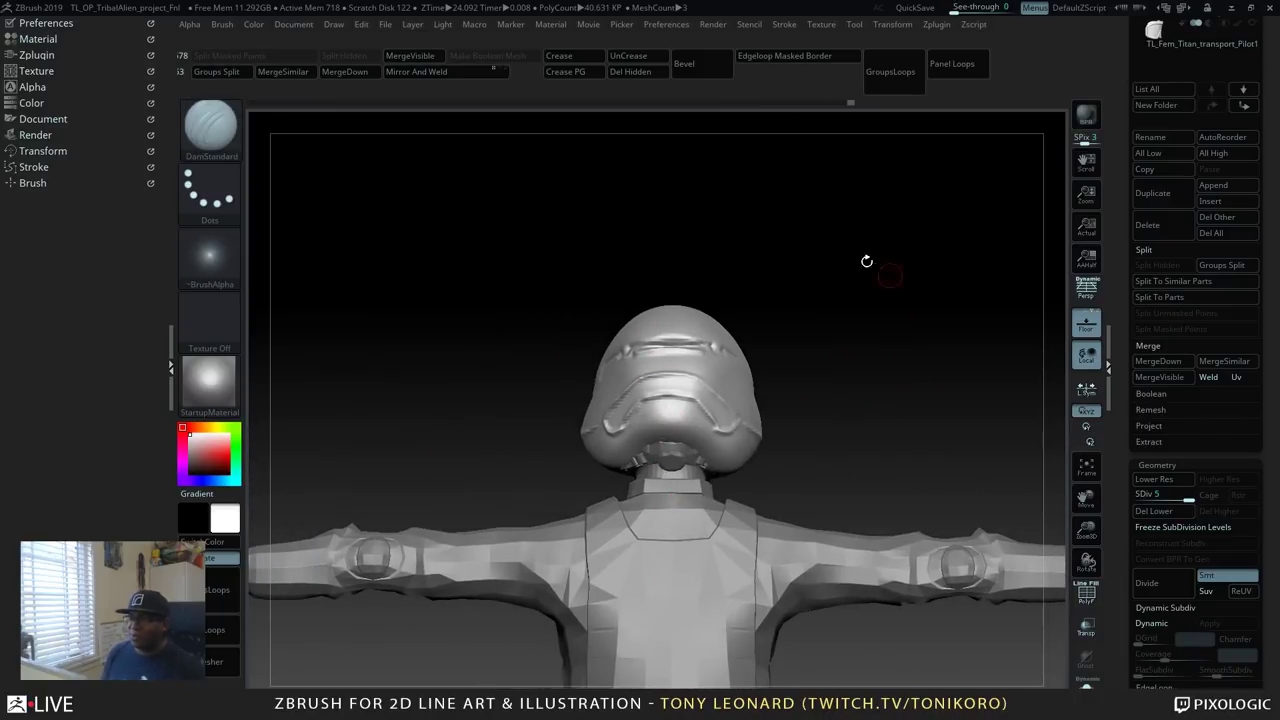
{"action": "left_click_drag", "start_coordinate": [935, 345], "coordinate": [791, 514]}
{"action": "left_click_drag", "start_coordinate": [583, 317], "coordinate": [993, 394]}
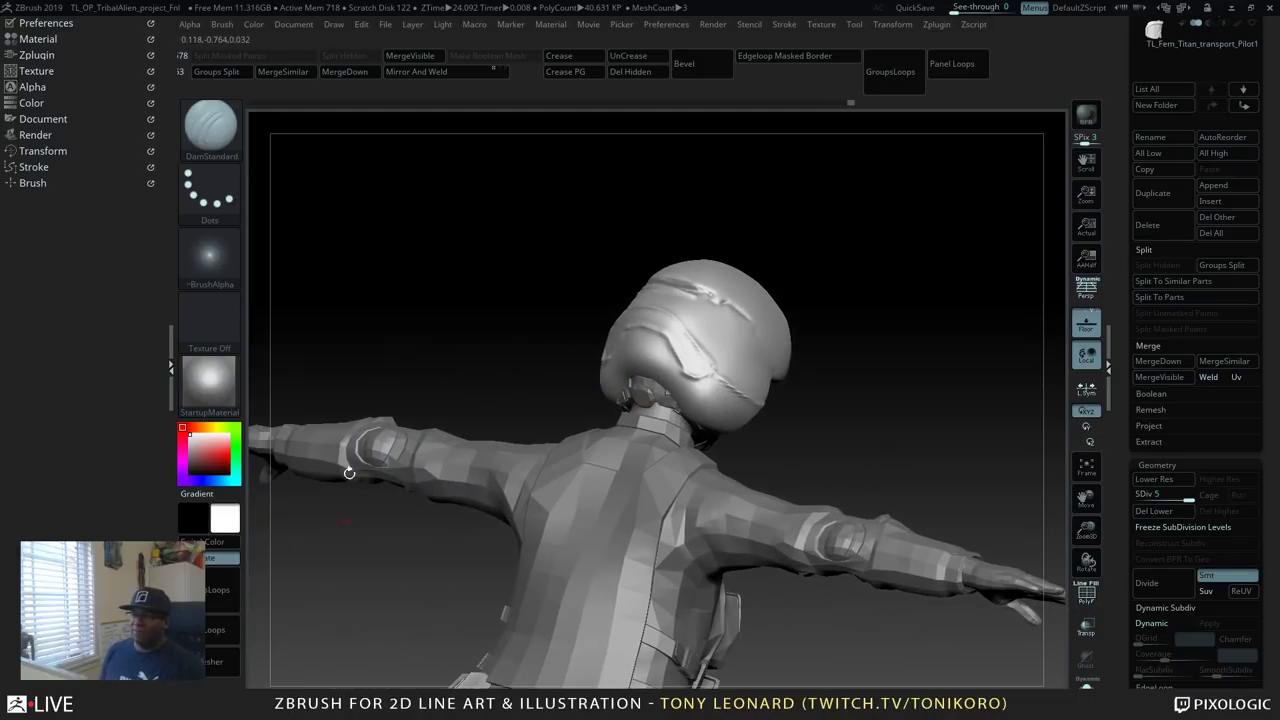
{"action": "left_click_drag", "start_coordinate": [850, 453], "coordinate": [890, 482]}
{"action": "left_click_drag", "start_coordinate": [771, 340], "coordinate": [860, 416]}
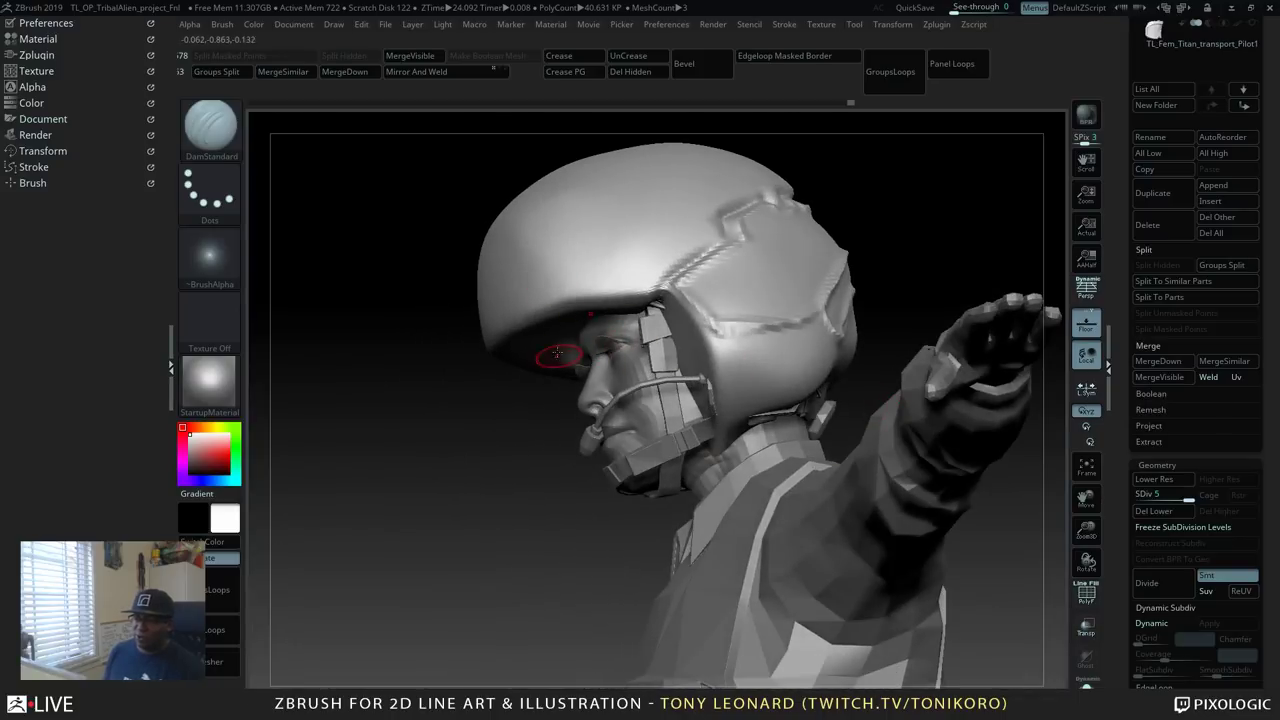
{"action": "left_click_drag", "start_coordinate": [745, 358], "coordinate": [655, 527]}
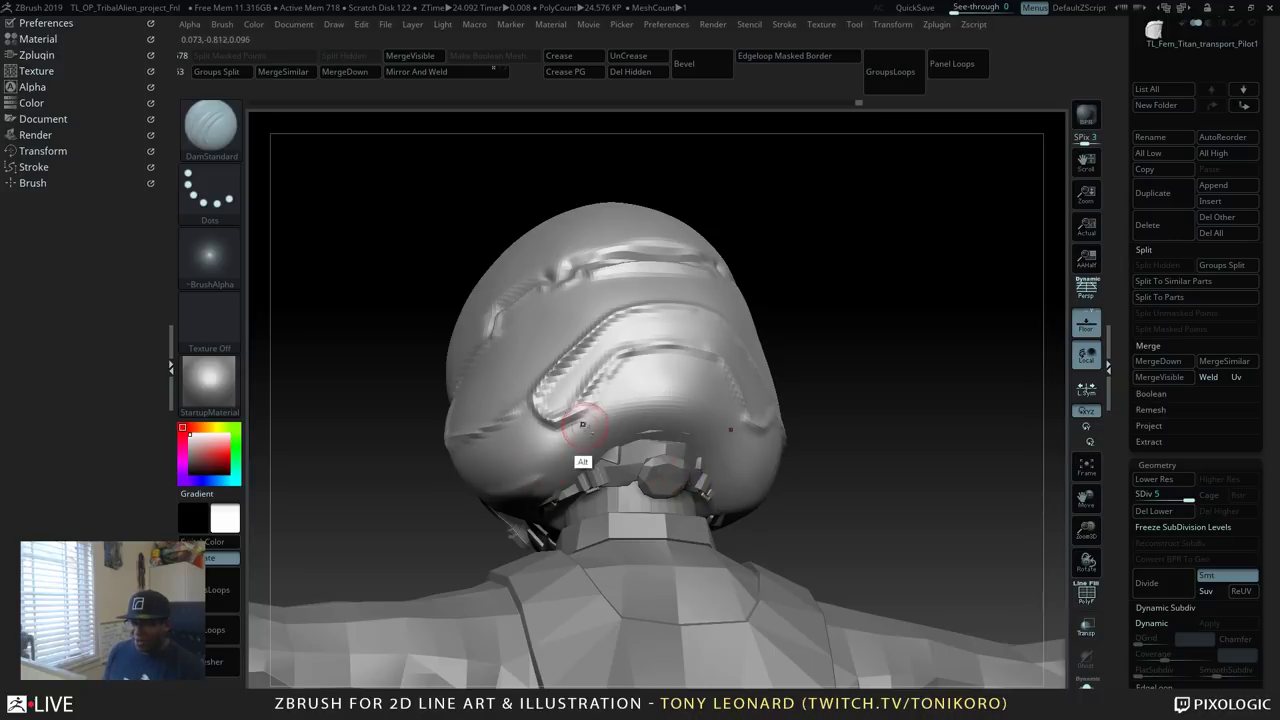
{"action": "left_click_drag", "start_coordinate": [600, 414], "coordinate": [737, 432]}
{"action": "left_click_drag", "start_coordinate": [951, 443], "coordinate": [494, 396]}
Mask the helmet shell with lasso masks, leaving only the front of the cheek guards unmasked.
{"action": "key", "text": "ctrl"}
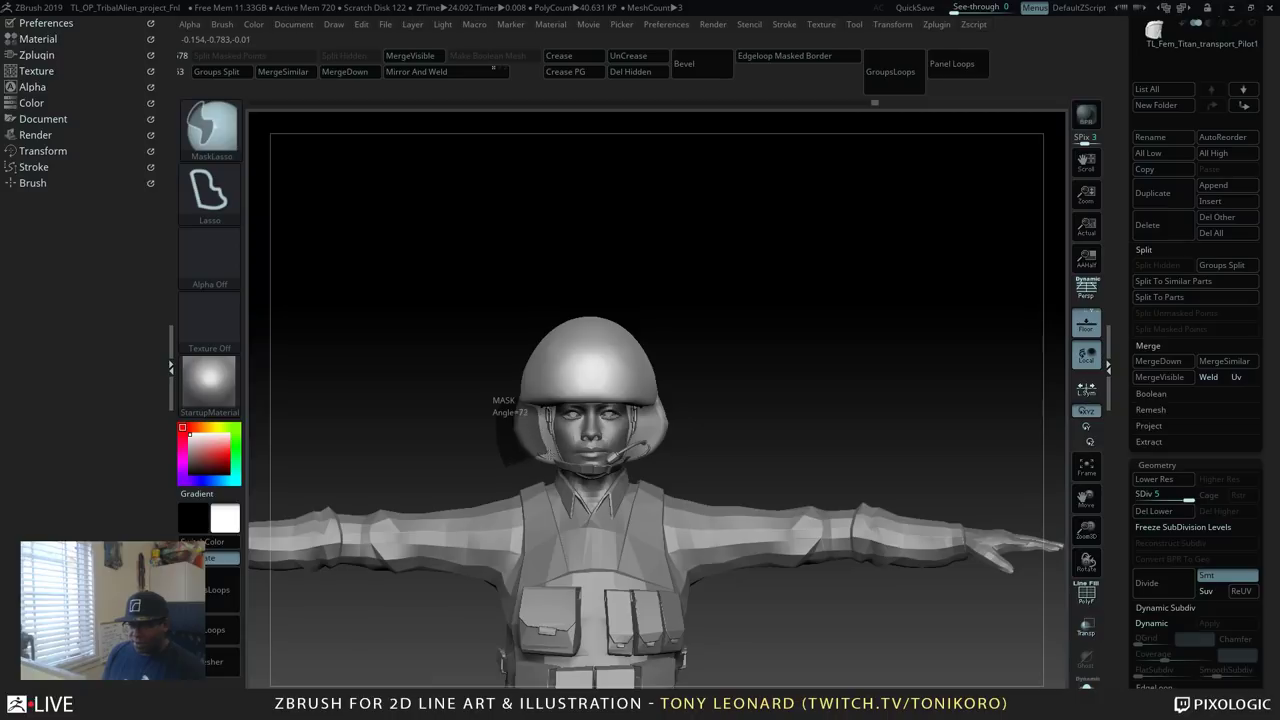
{"action": "left_click_drag", "start_coordinate": [491, 450], "coordinate": [497, 468], "text": "ctrl"}
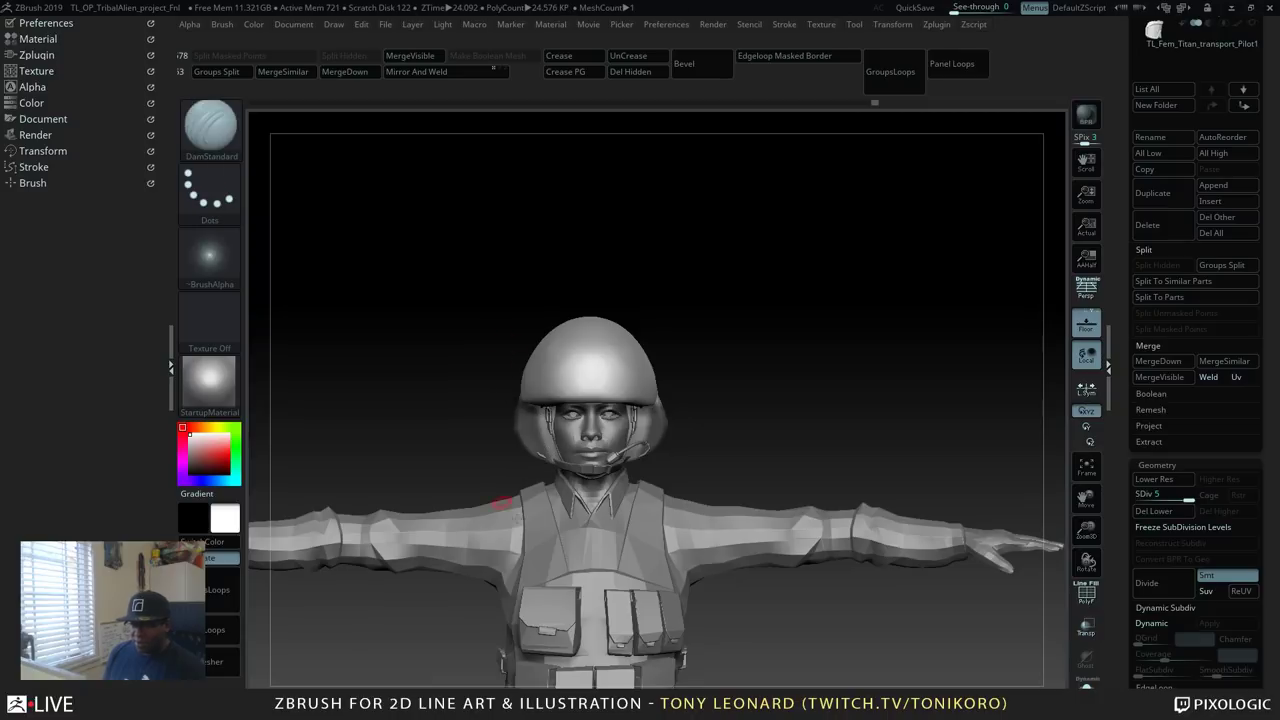
{"action": "left_click", "coordinate": [781, 411], "text": "ctrl"}
{"action": "left_click_drag", "start_coordinate": [807, 376], "coordinate": [884, 419]}
{"action": "key", "text": "ctrl"}
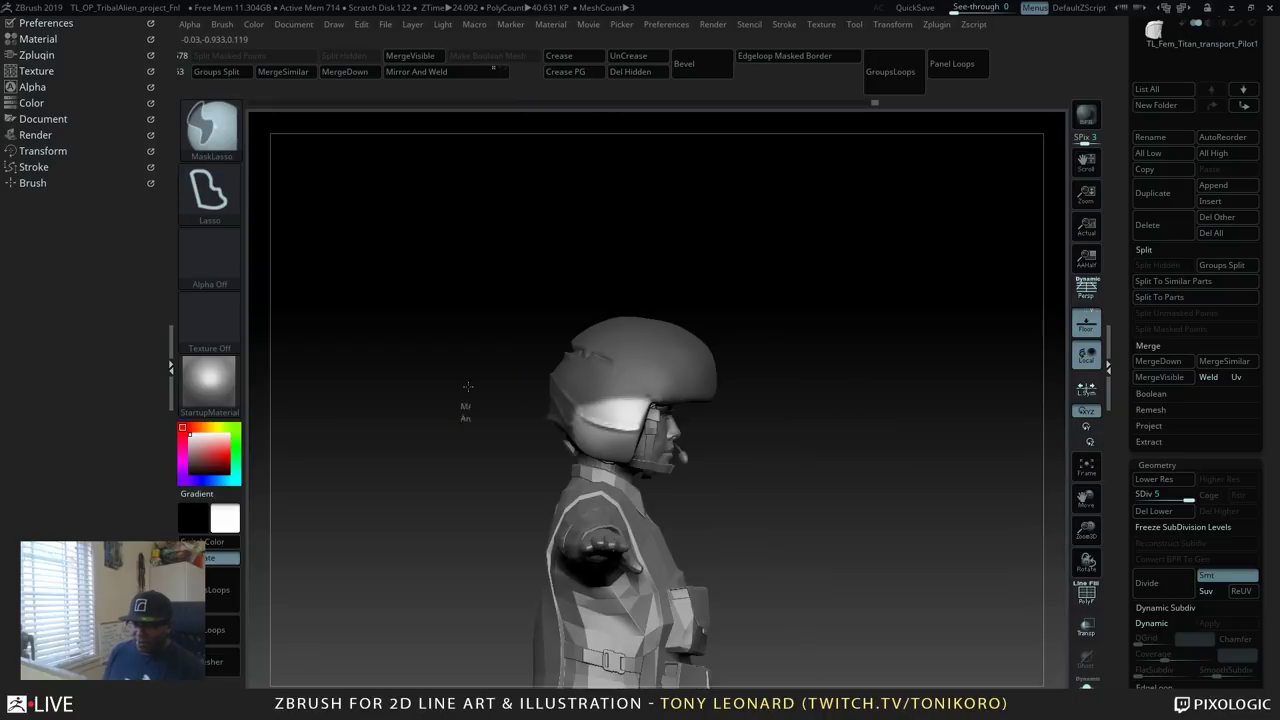
{"action": "mouse_move", "coordinate": [622, 252]}
{"action": "left_mouse_down", "text": "ctrl"}
{"action": "mouse_move", "coordinate": [590, 440]}
{"action": "mouse_move", "coordinate": [476, 466]}
{"action": "left_mouse_up", "text": "ctrl"}
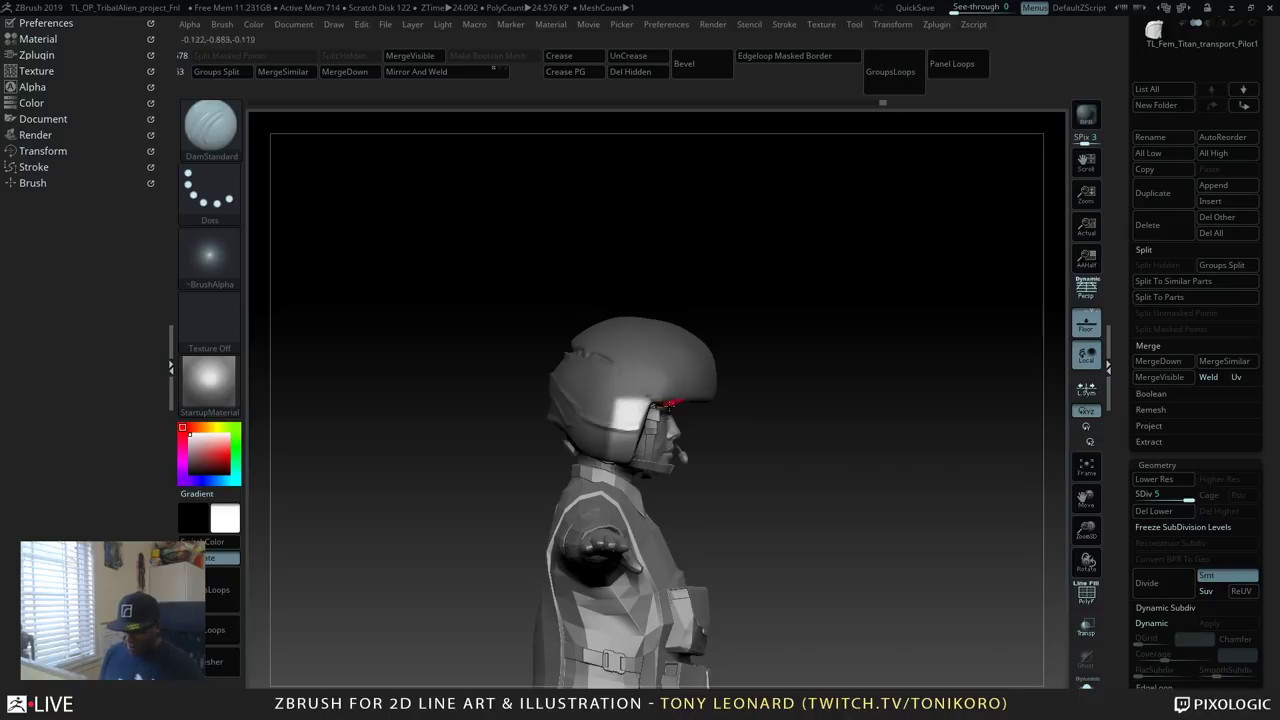
Pull the helmet's cheek guards forward alongside the chin with a resized Move brush, and clear the mask.
{"action": "key", "text": "b"}
{"action": "left_click", "coordinate": [524, 410]}
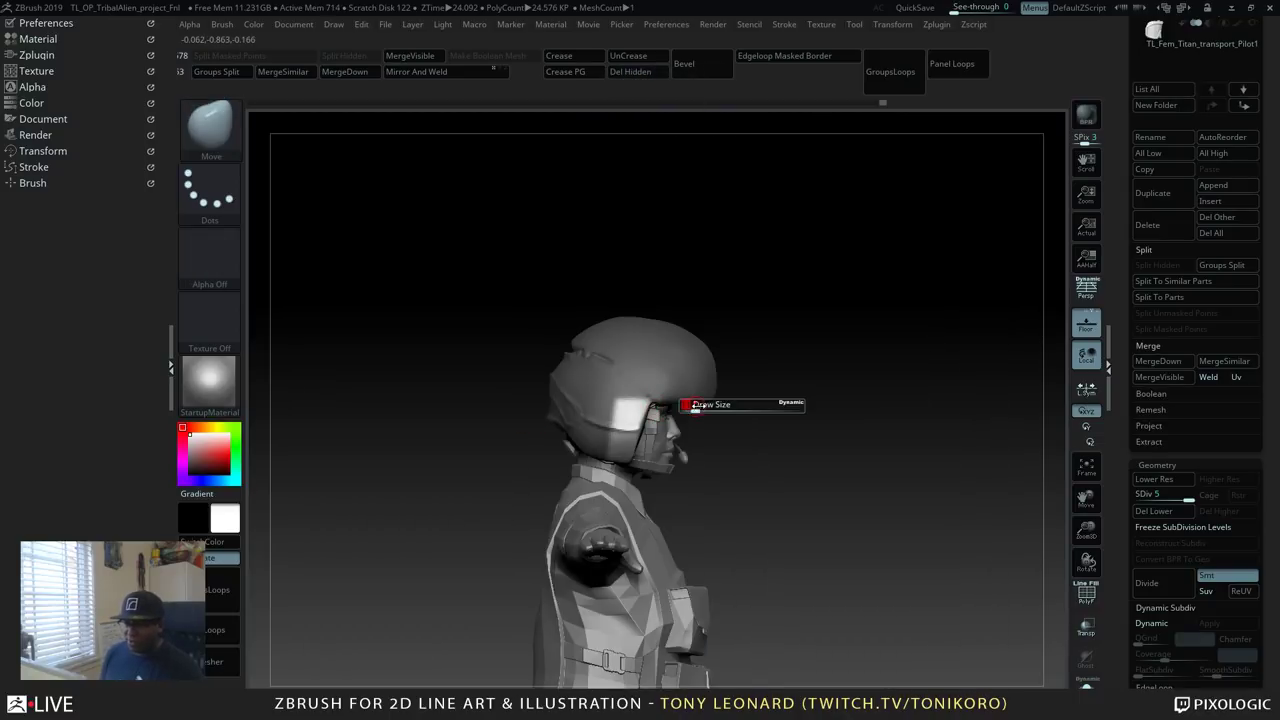
{"action": "key", "text": "s"}
{"action": "left_click_drag", "start_coordinate": [696, 408], "coordinate": [713, 418]}
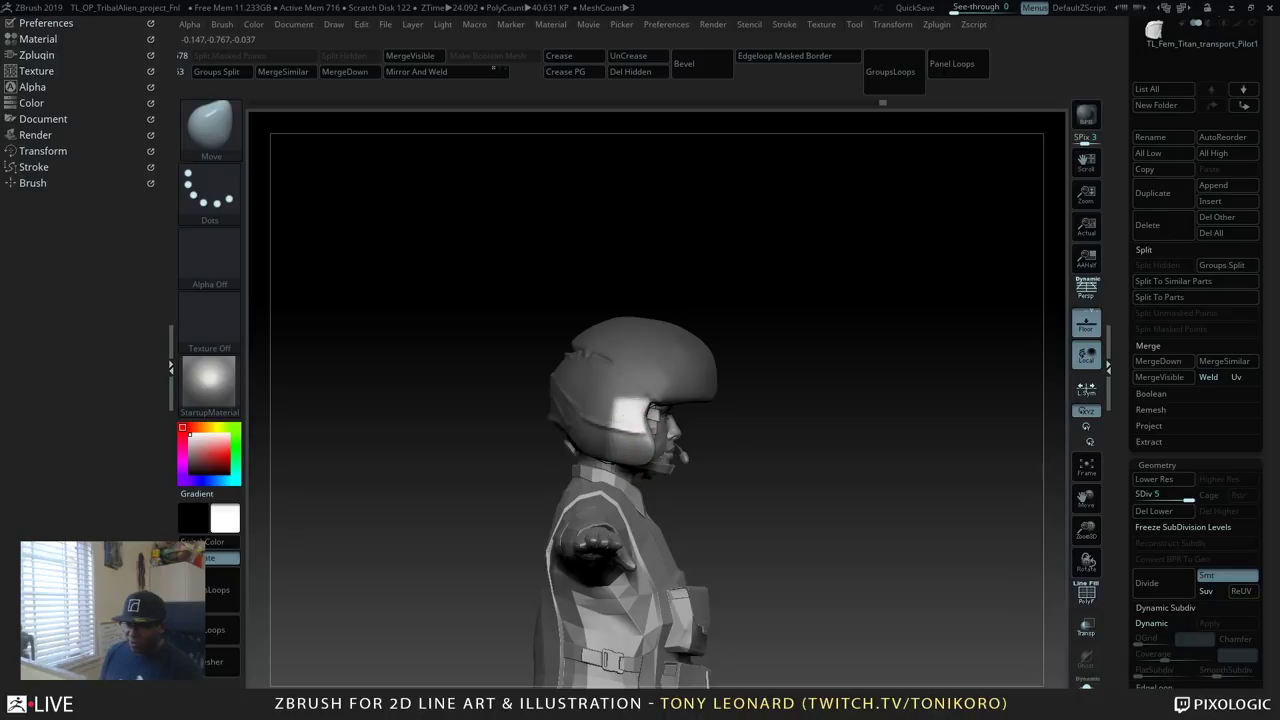
{"action": "mouse_move", "coordinate": [642, 450]}
{"action": "left_mouse_down"}
{"action": "mouse_move", "coordinate": [626, 448]}
{"action": "mouse_move", "coordinate": [666, 460]}
{"action": "left_mouse_up"}
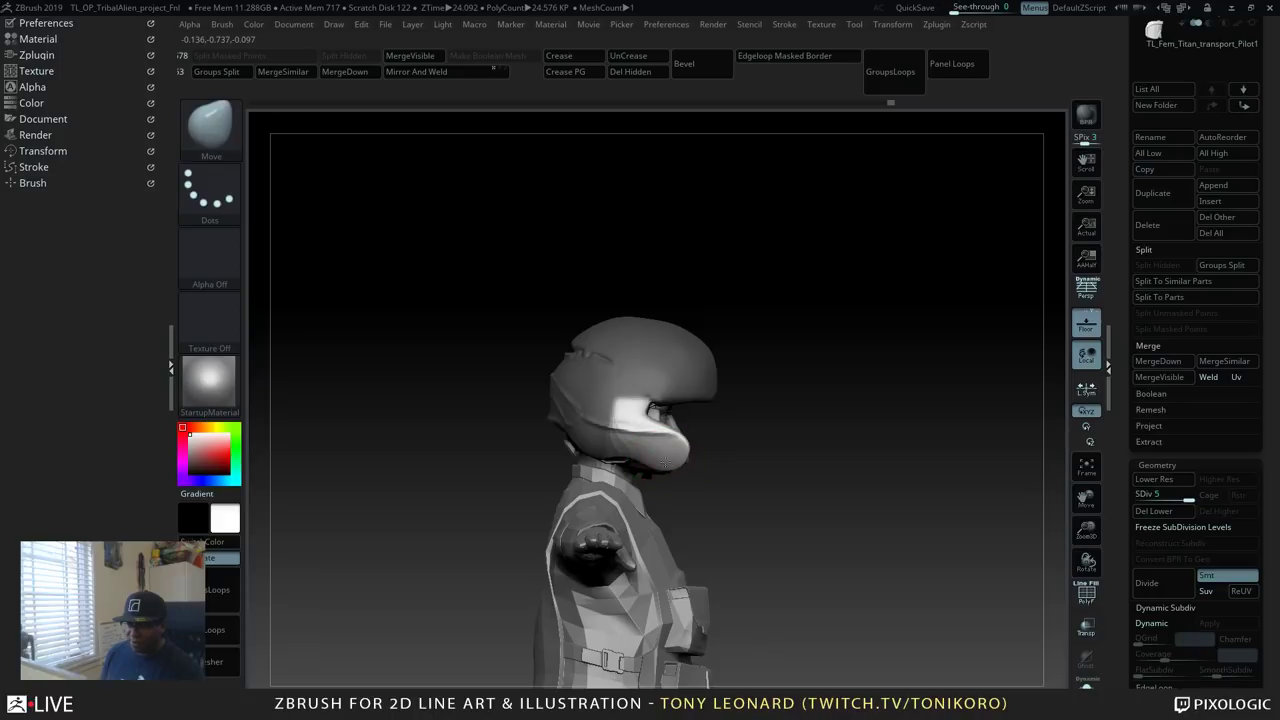
{"action": "left_click_drag", "start_coordinate": [843, 482], "coordinate": [771, 490]}
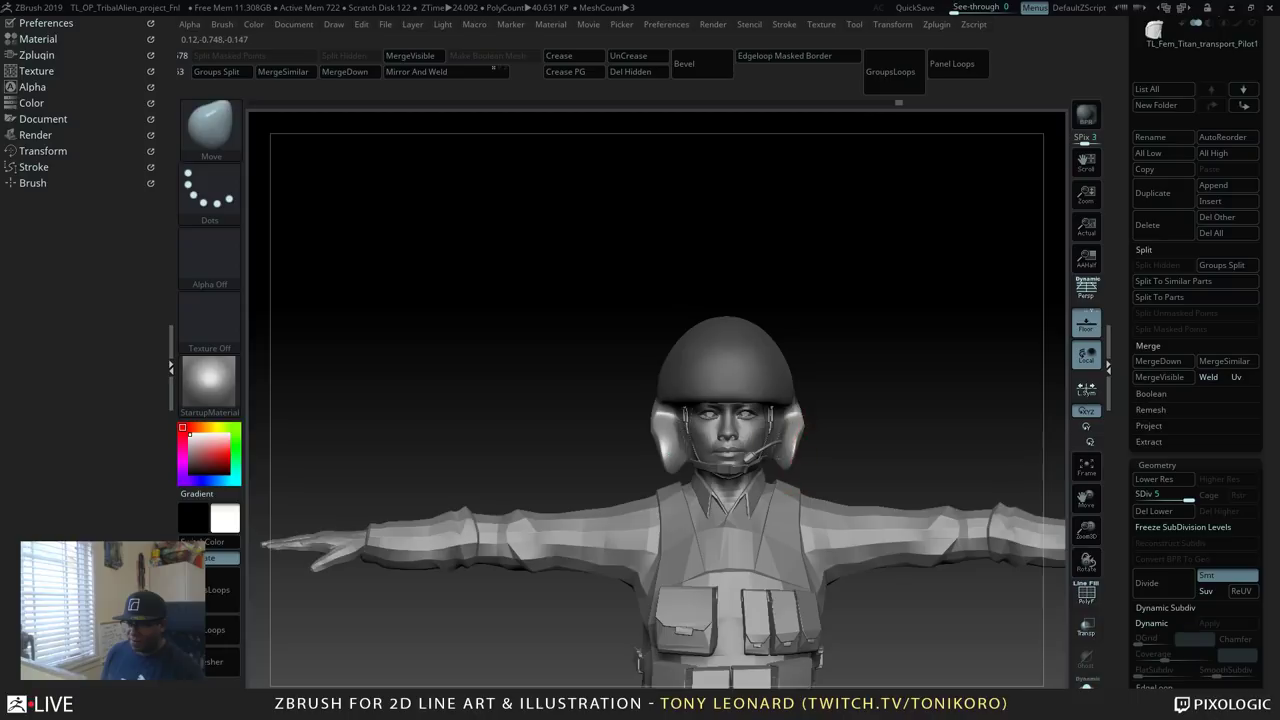
{"action": "mouse_move", "coordinate": [826, 431]}
{"action": "left_mouse_down"}
{"action": "mouse_move", "coordinate": [812, 445]}
{"action": "mouse_move", "coordinate": [824, 438]}
{"action": "left_mouse_up"}
{"action": "left_click_drag", "start_coordinate": [990, 319], "coordinate": [948, 366]}
{"action": "left_click_drag", "start_coordinate": [938, 413], "coordinate": [906, 430]}
{"action": "left_click_drag", "start_coordinate": [786, 323], "coordinate": [817, 312], "text": "ctrl"}
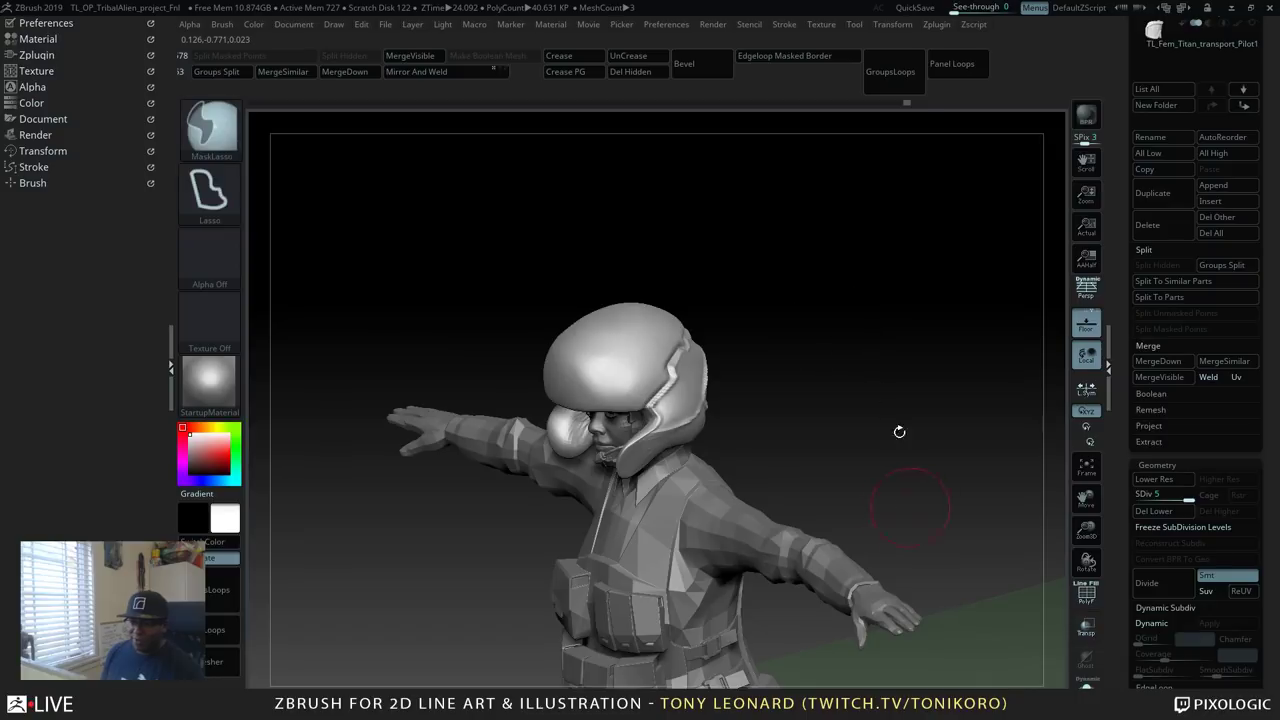
Select the ClayBuildup brush and open its Modifiers and Auto Masking settings.
{"action": "left_click_drag", "start_coordinate": [929, 444], "coordinate": [961, 440], "text": "alt"}
{"action": "key", "text": "b"}
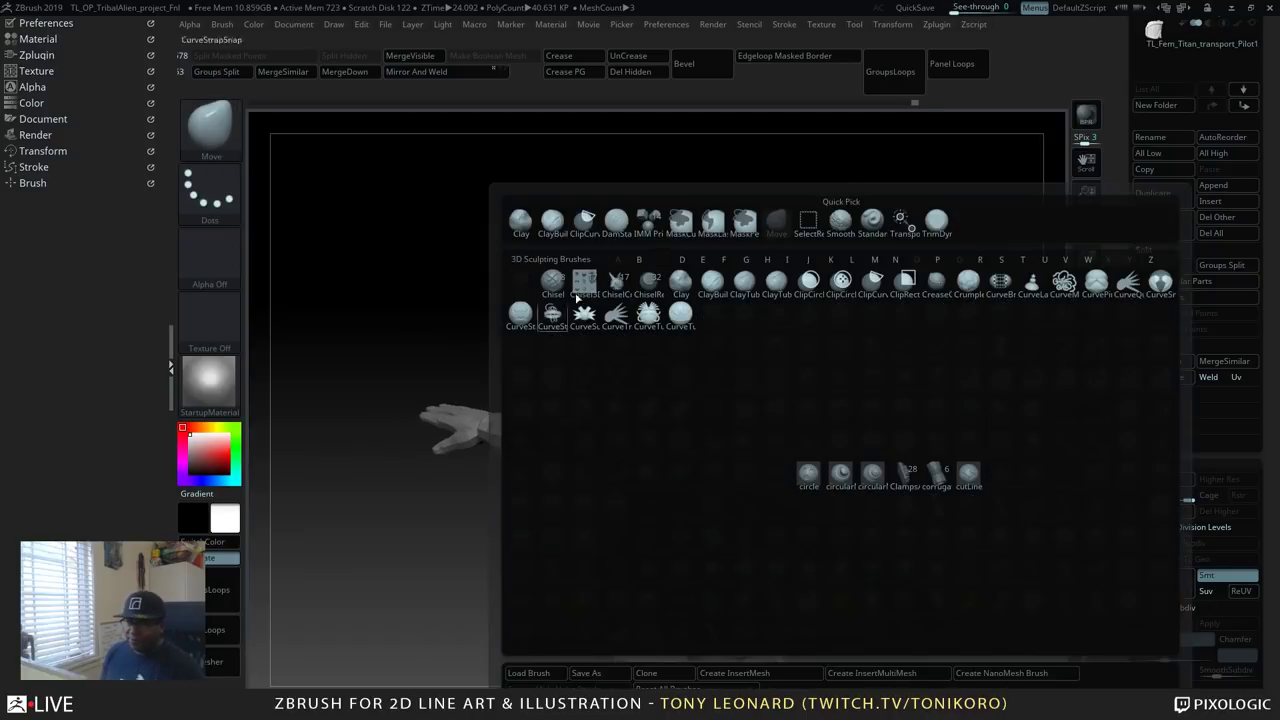
{"action": "left_click", "coordinate": [712, 283]}
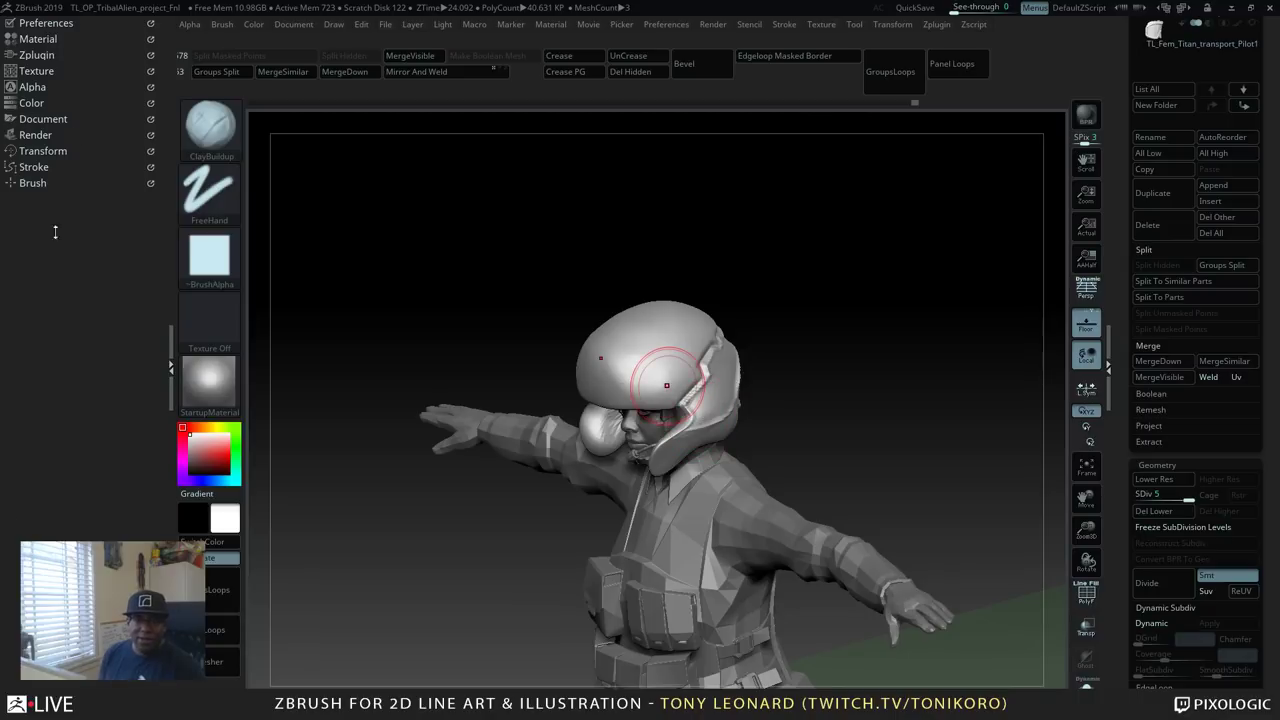
{"action": "left_click", "coordinate": [40, 183]}
{"action": "mouse_move", "coordinate": [125, 501]}
{"action": "left_mouse_down"}
{"action": "mouse_move", "coordinate": [125, 27]}
{"action": "mouse_move", "coordinate": [124, 564]}
{"action": "left_mouse_up"}
{"action": "left_click", "coordinate": [52, 262], "text": "shift"}
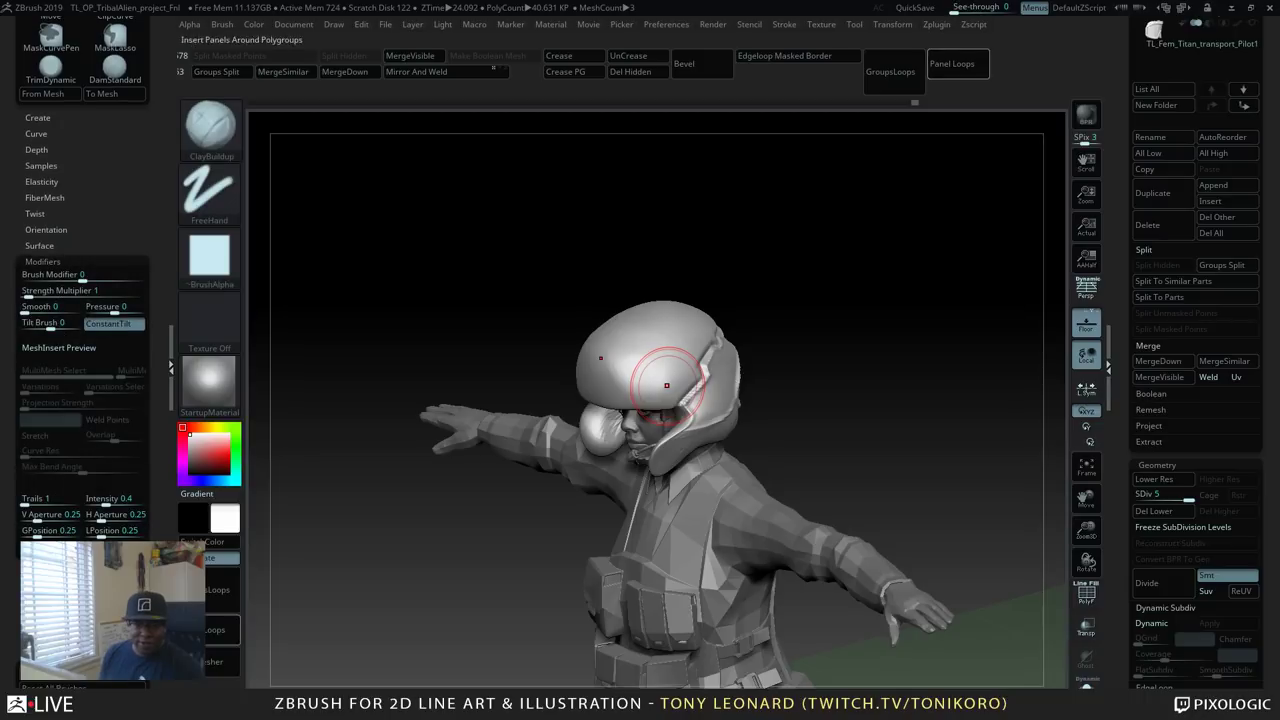
{"action": "scroll", "coordinate": [60, 520], "scroll_direction": "down", "scroll_amount": 2}
{"action": "key", "text": "shift"}
{"action": "left_click", "coordinate": [55, 531]}
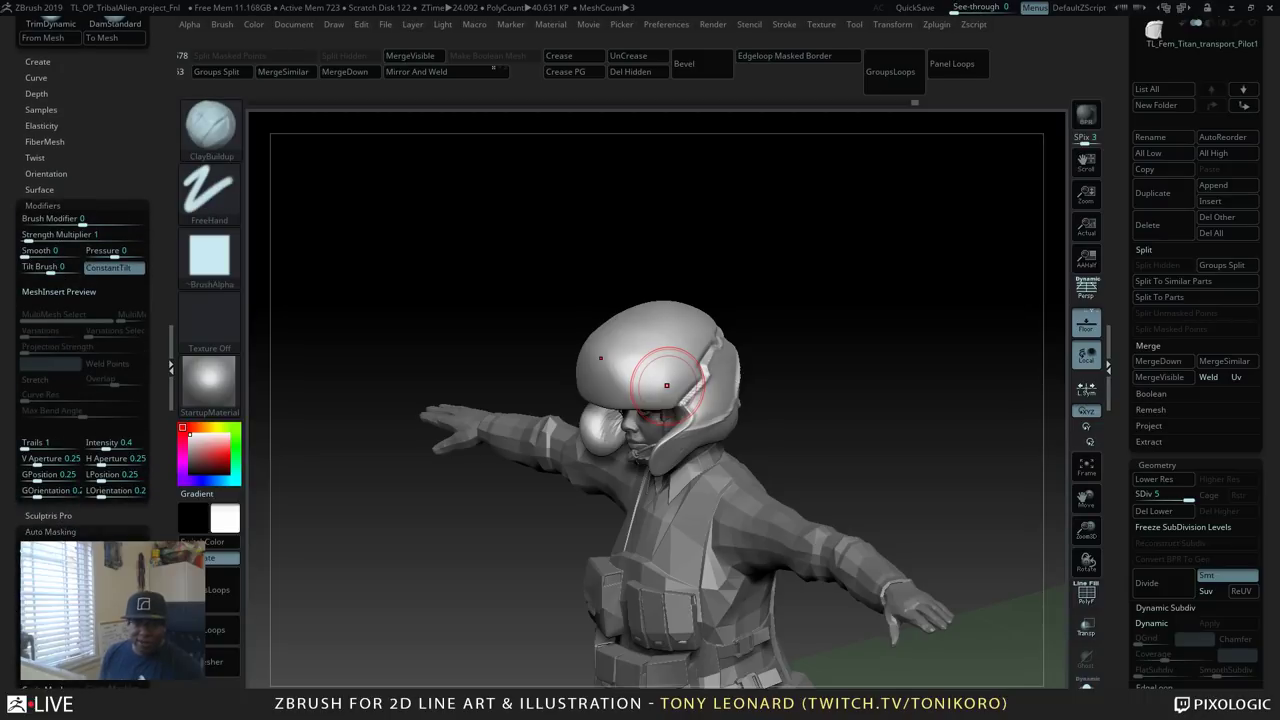
{"action": "left_click_drag", "start_coordinate": [160, 520], "coordinate": [160, 276]}
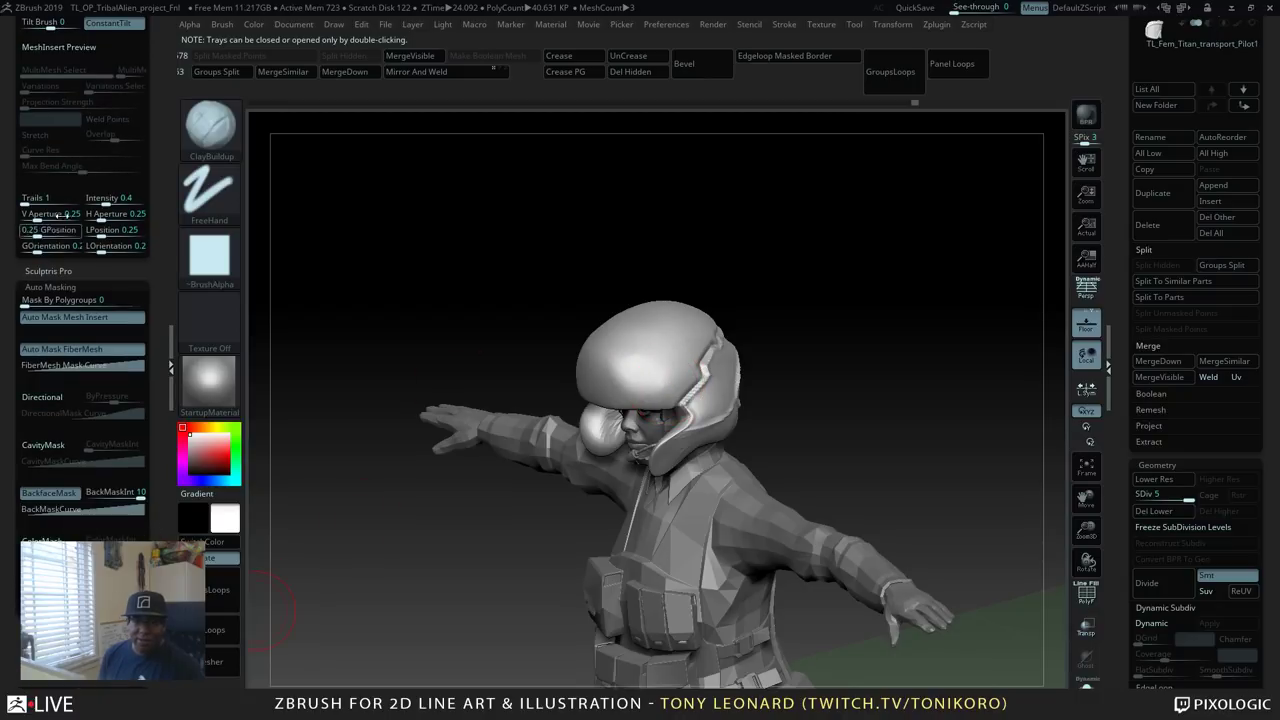
Set the ClayBuildup brush's Smooth modifier to 2.
{"action": "scroll", "coordinate": [159, 335], "scroll_direction": "up", "scroll_amount": 2}
{"action": "scroll", "coordinate": [159, 335], "scroll_direction": "up", "scroll_amount": 1}
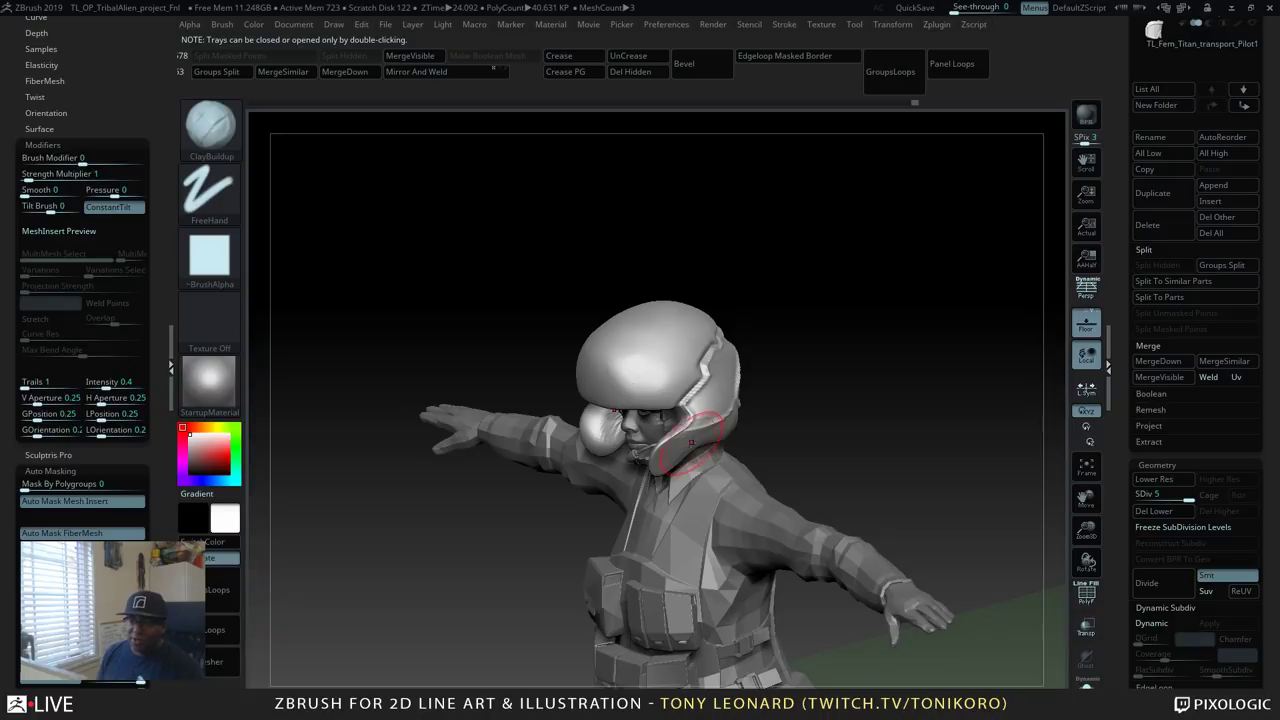
{"action": "left_click", "coordinate": [25, 194]}
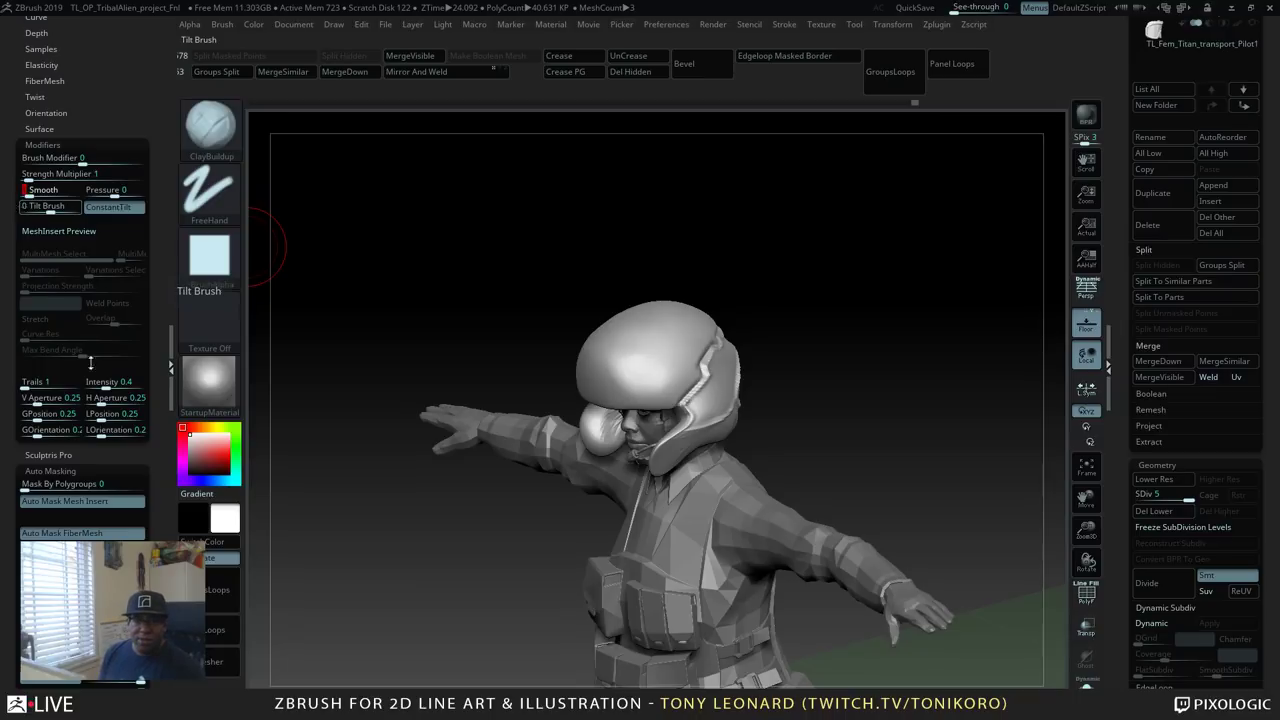
{"action": "mouse_move", "coordinate": [865, 314]}
{"action": "left_mouse_down"}
{"action": "mouse_move", "coordinate": [892, 338]}
{"action": "mouse_move", "coordinate": [901, 362]}
{"action": "mouse_move", "coordinate": [890, 372]}
{"action": "left_mouse_up"}
{"action": "key", "text": "space"}
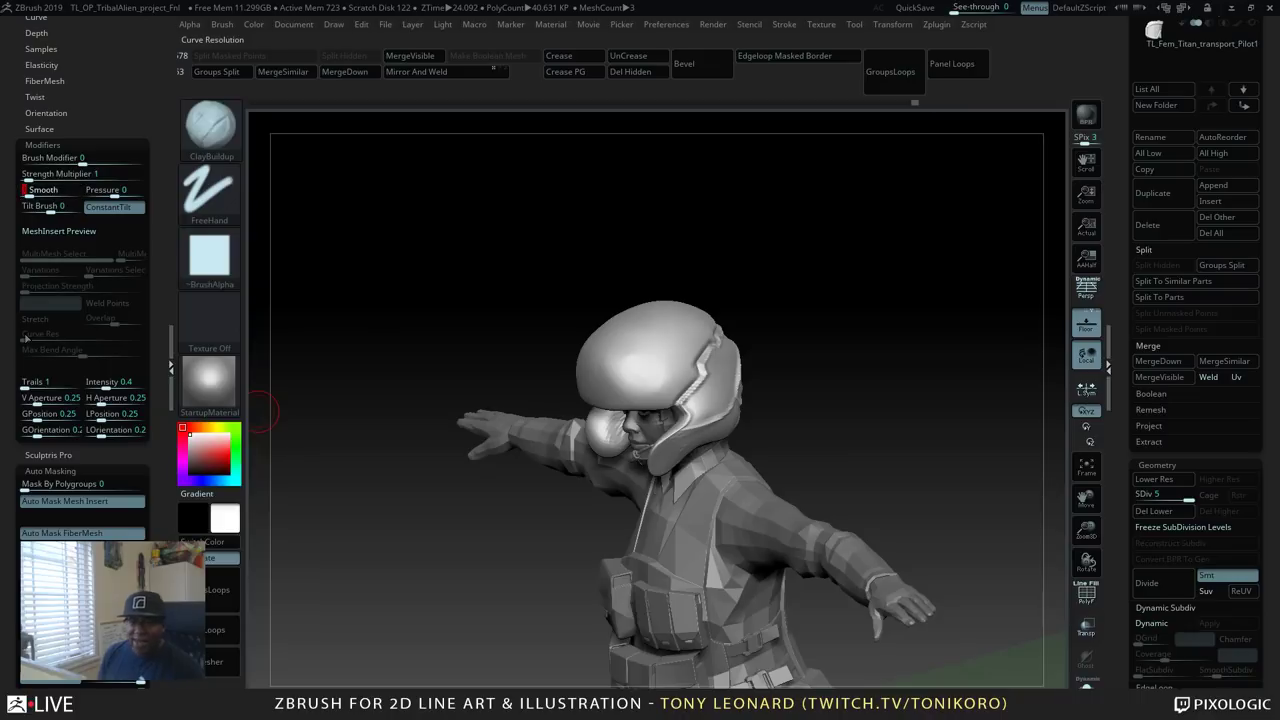
{"action": "left_click", "coordinate": [42, 190]}
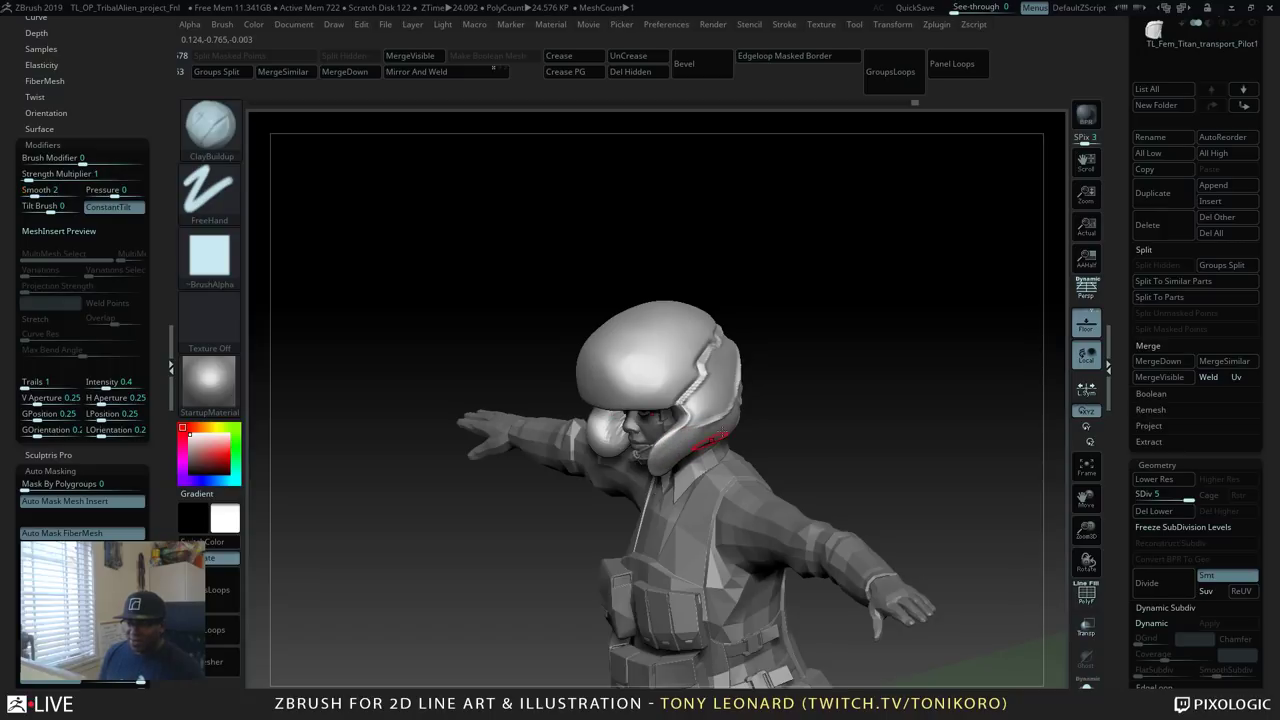
Build up clay over the helmet's cheek guard, lower side and back with the ClayBuildup brush.
{"action": "mouse_move", "coordinate": [942, 378]}
{"action": "left_mouse_down"}
{"action": "mouse_move", "coordinate": [900, 346]}
{"action": "mouse_move", "coordinate": [969, 391]}
{"action": "mouse_move", "coordinate": [955, 395]}
{"action": "left_mouse_up"}
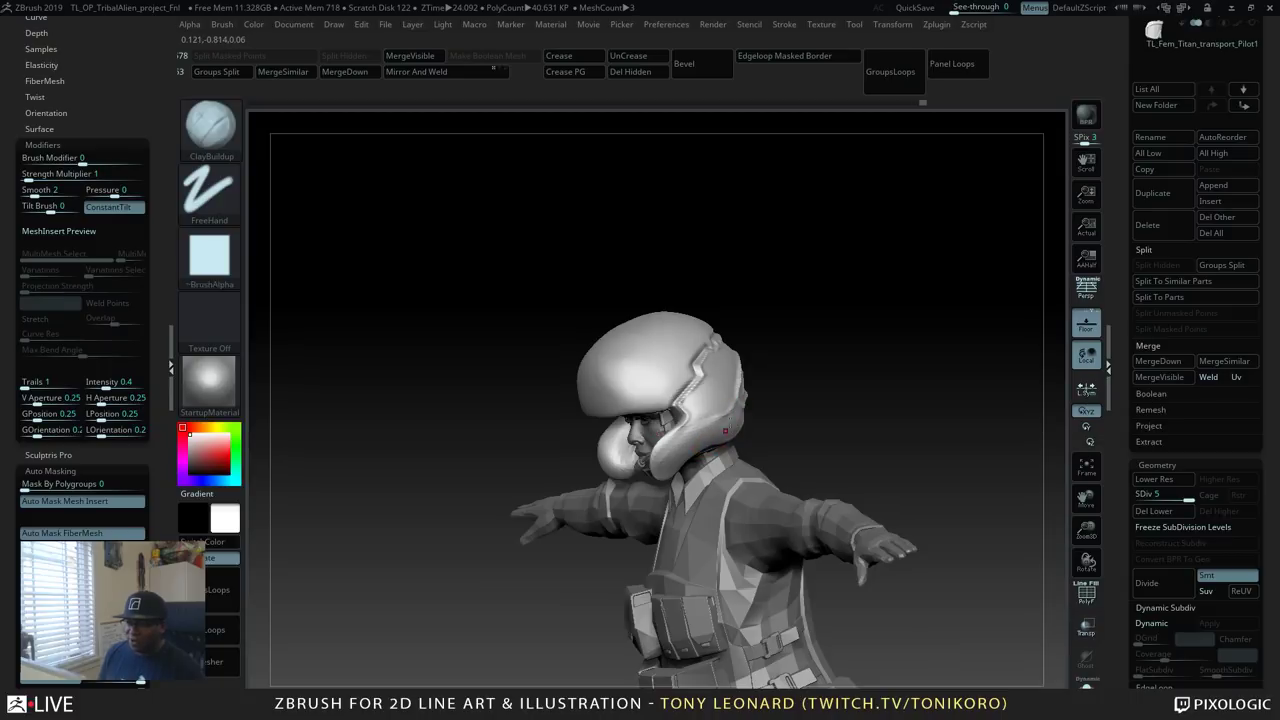
{"action": "left_click_drag", "start_coordinate": [271, 443], "coordinate": [726, 421]}
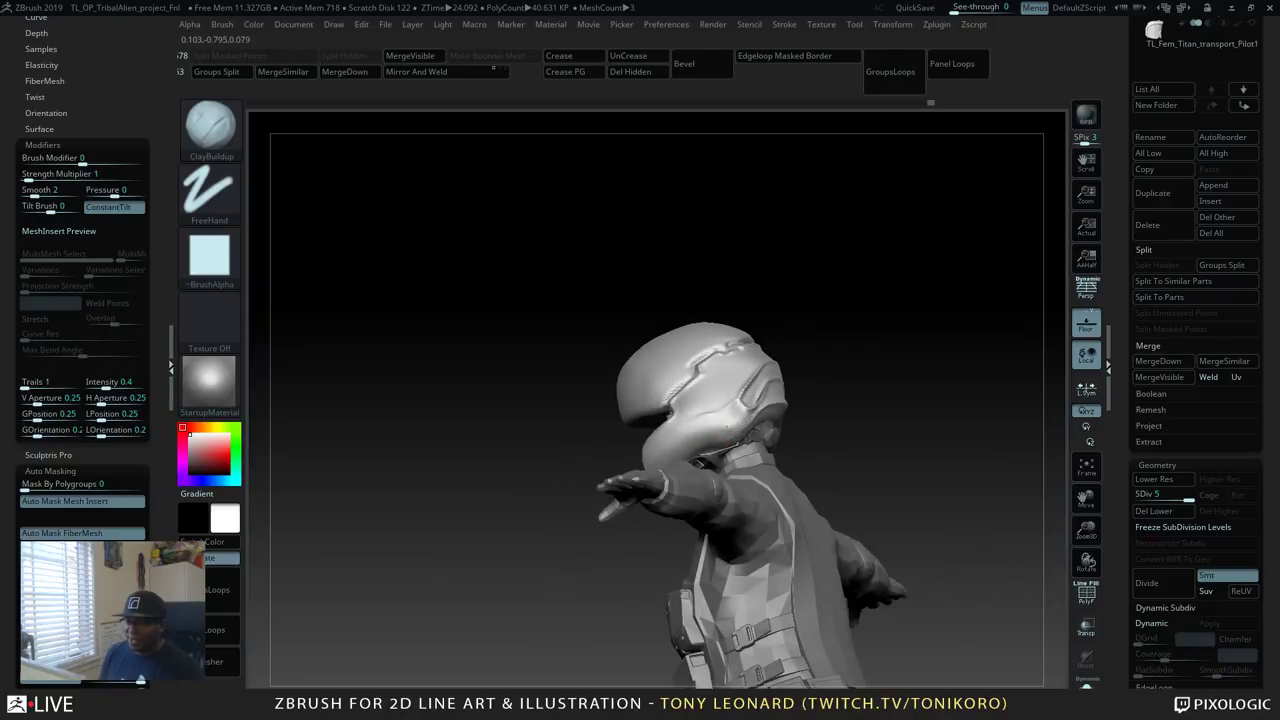
{"action": "left_click_drag", "start_coordinate": [968, 356], "coordinate": [820, 376]}
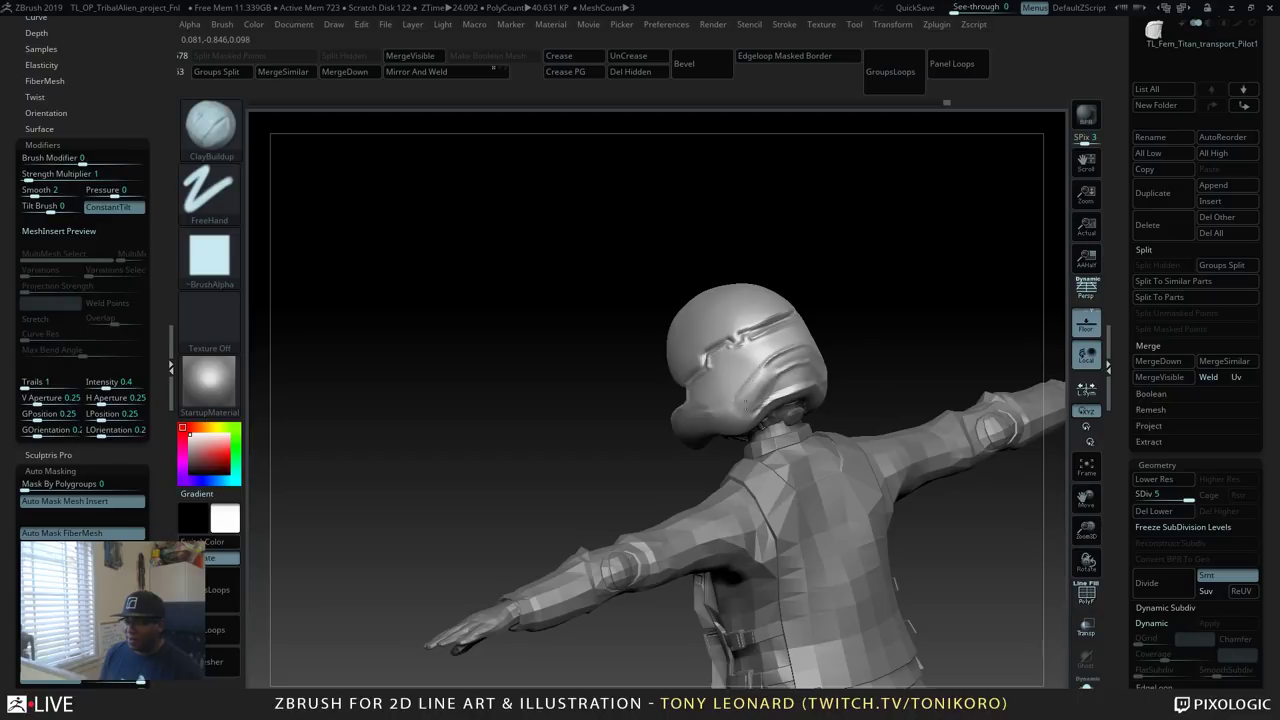
{"action": "left_click_drag", "start_coordinate": [978, 280], "coordinate": [860, 325]}
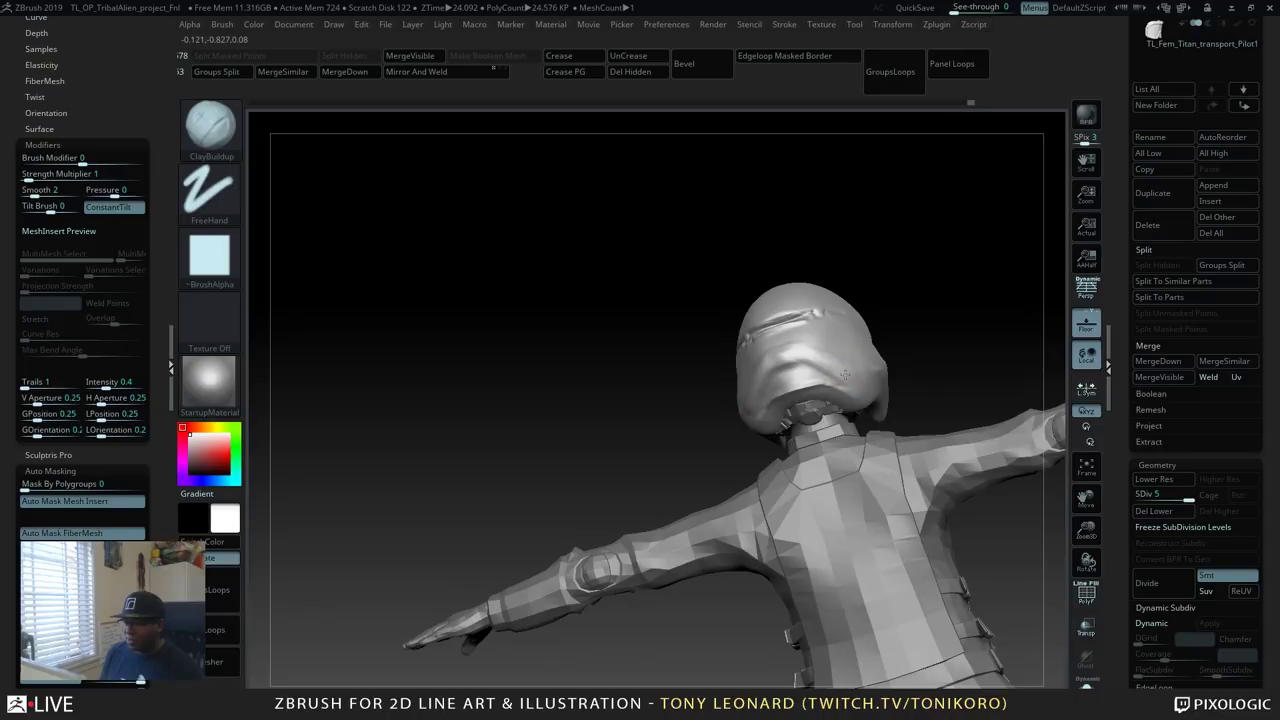
Smooth the built-up clay across the helmet's lower back and sides.
{"action": "key", "text": "shift"}
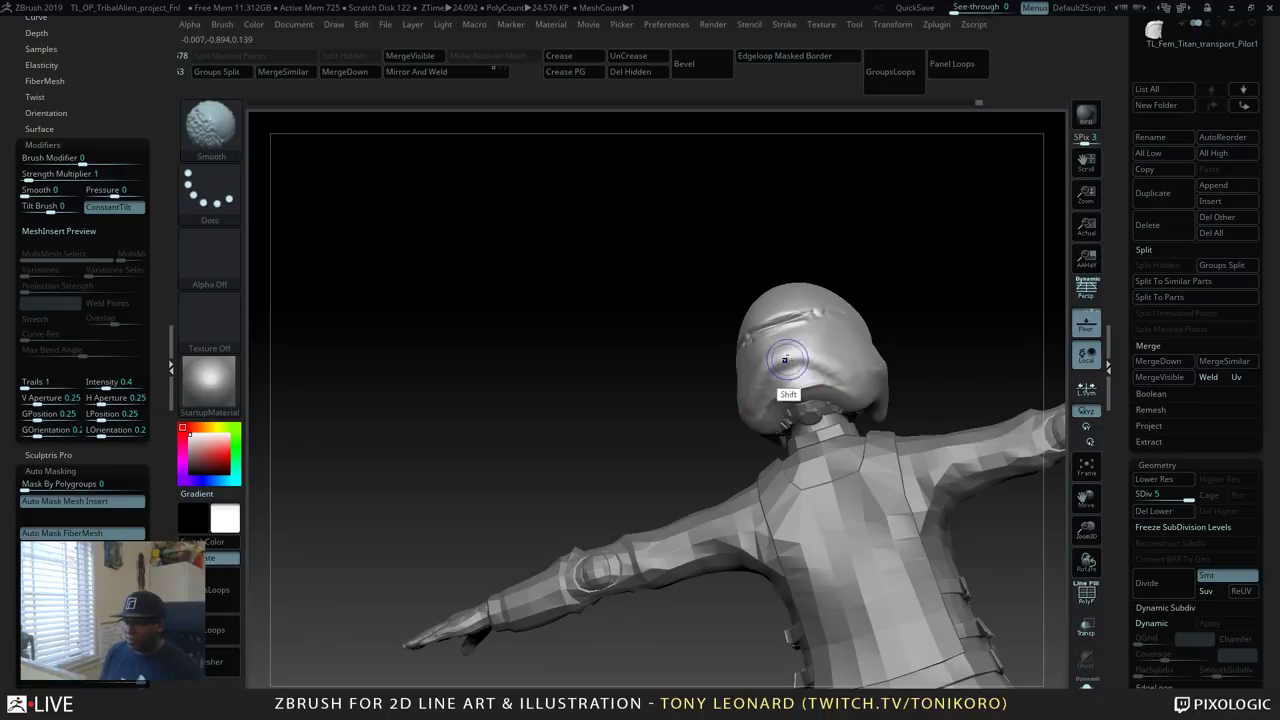
{"action": "left_click_drag", "start_coordinate": [820, 351], "coordinate": [854, 369], "text": "shift"}
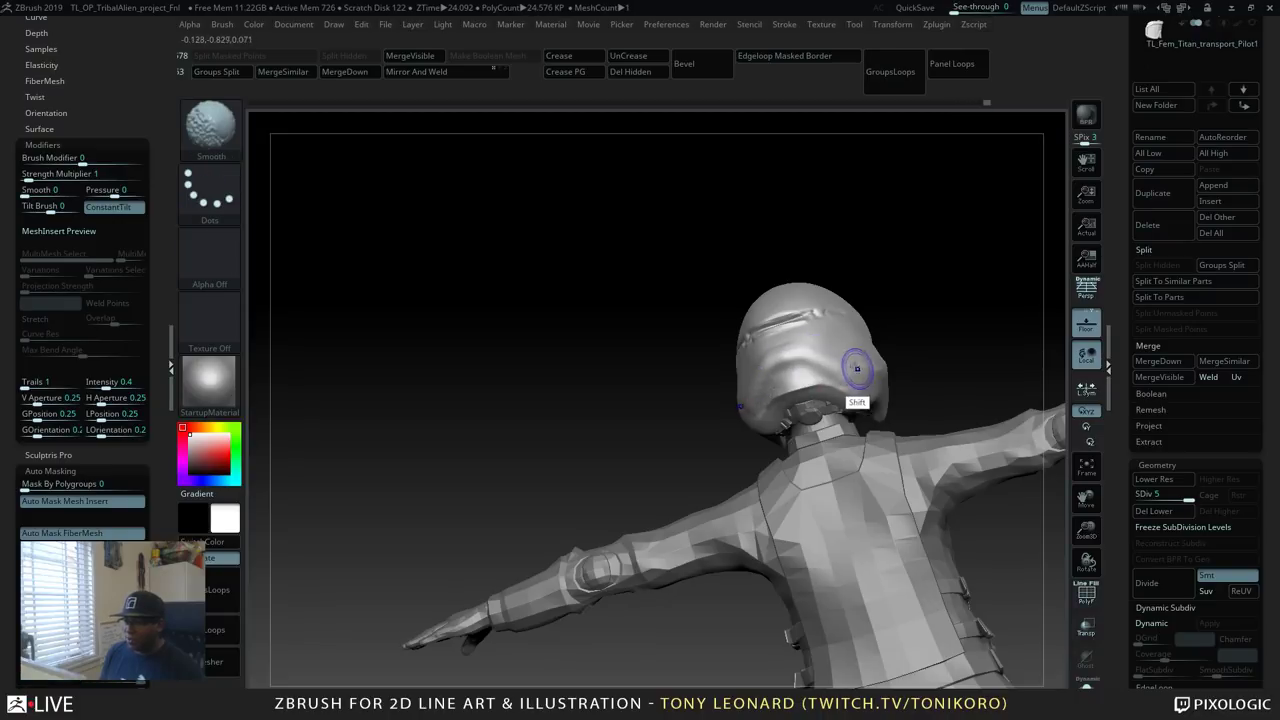
{"action": "mouse_move", "coordinate": [680, 262]}
{"action": "left_mouse_down"}
{"action": "mouse_move", "coordinate": [797, 342]}
{"action": "mouse_move", "coordinate": [923, 246]}
{"action": "mouse_move", "coordinate": [980, 323]}
{"action": "mouse_move", "coordinate": [961, 353]}
{"action": "left_mouse_up"}
{"action": "key", "text": "shift"}
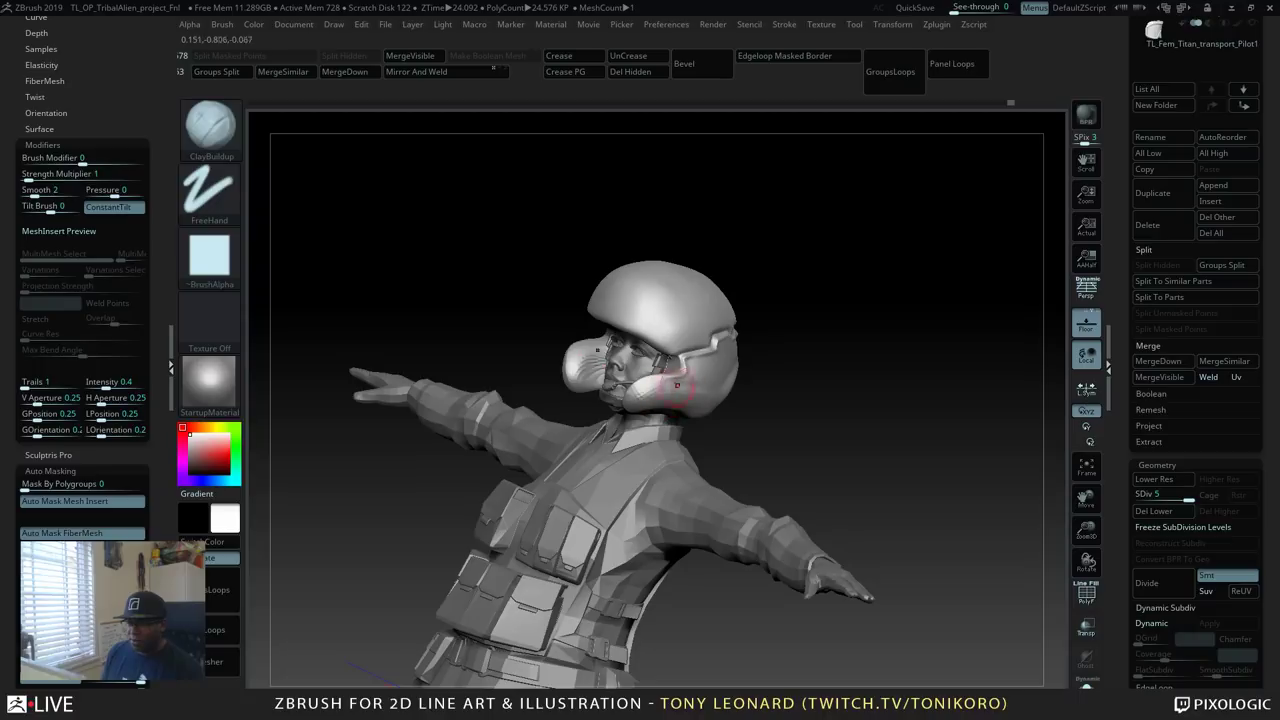
Isolate the helmet in Solo mode and expose the inner faces of its cheek guards.
{"action": "left_click_drag", "start_coordinate": [763, 385], "coordinate": [912, 362]}
{"action": "right_click_drag", "start_coordinate": [912, 362], "coordinate": [908, 374]}
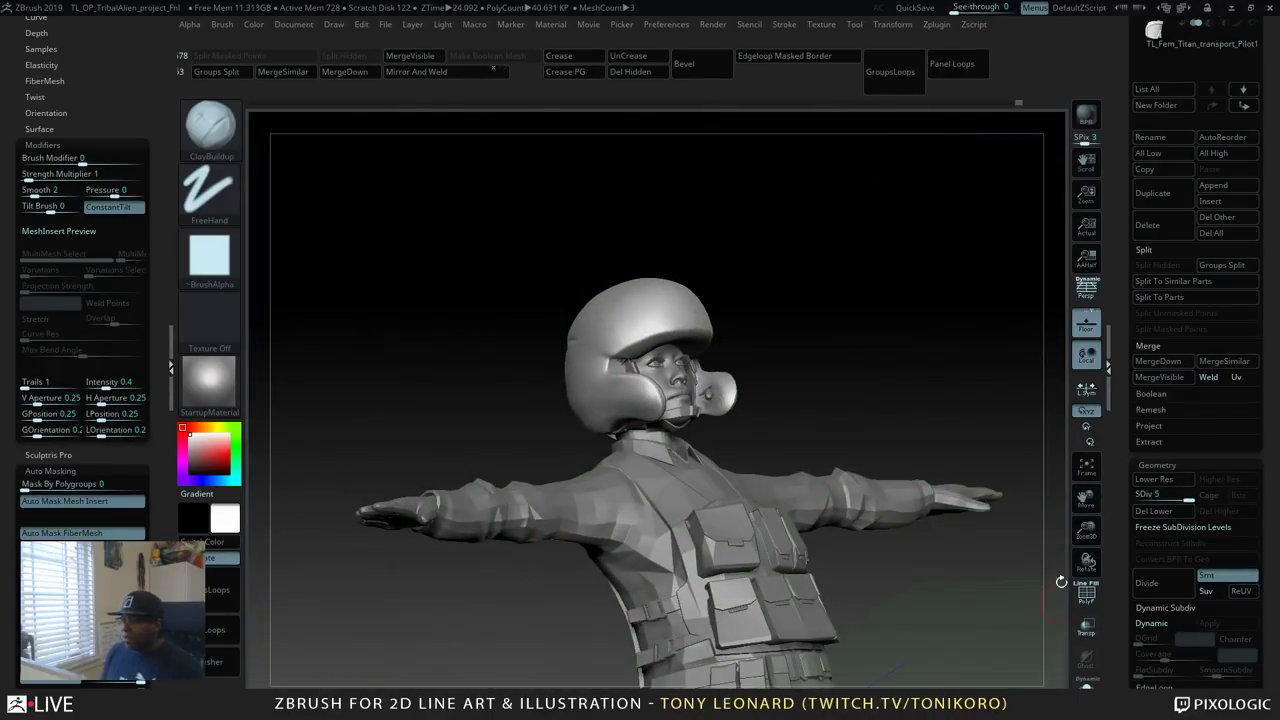
{"action": "left_click", "coordinate": [1086, 681]}
{"action": "left_click_drag", "start_coordinate": [767, 481], "coordinate": [977, 575]}
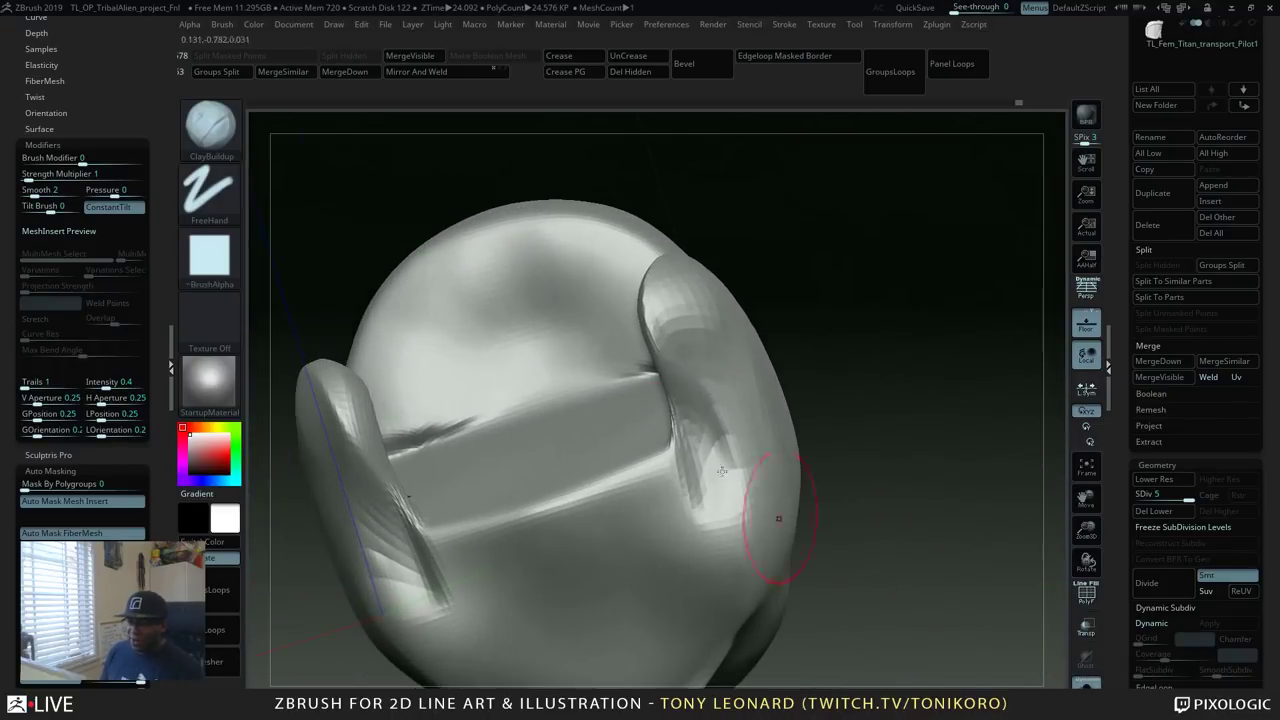
Divide the helmet mesh twice more and delete its lower subdivision levels.
{"action": "key", "text": "ctrl+d"}
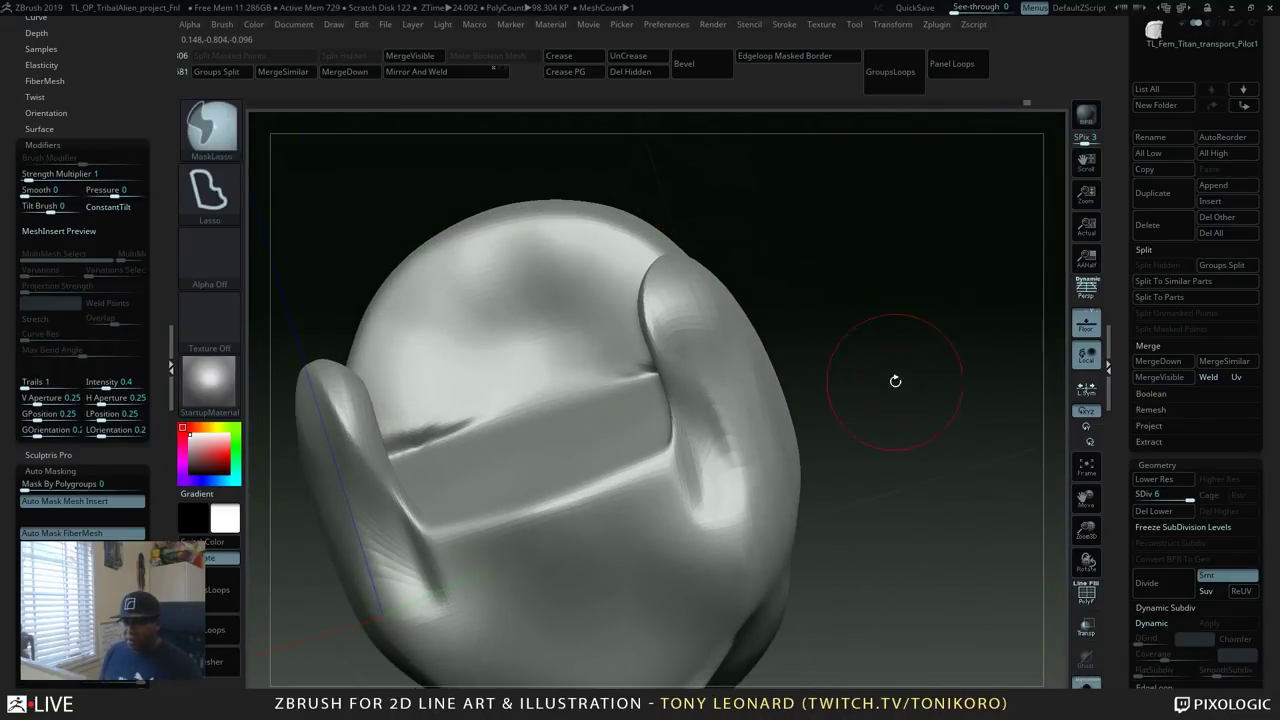
{"action": "key", "text": "ctrl+d"}
{"action": "mouse_move", "coordinate": [983, 423]}
{"action": "right_mouse_down"}
{"action": "mouse_move", "coordinate": [969, 600]}
{"action": "mouse_move", "coordinate": [962, 584]}
{"action": "mouse_move", "coordinate": [743, 613]}
{"action": "mouse_move", "coordinate": [944, 525]}
{"action": "right_mouse_up"}
{"action": "left_click", "coordinate": [1175, 527]}
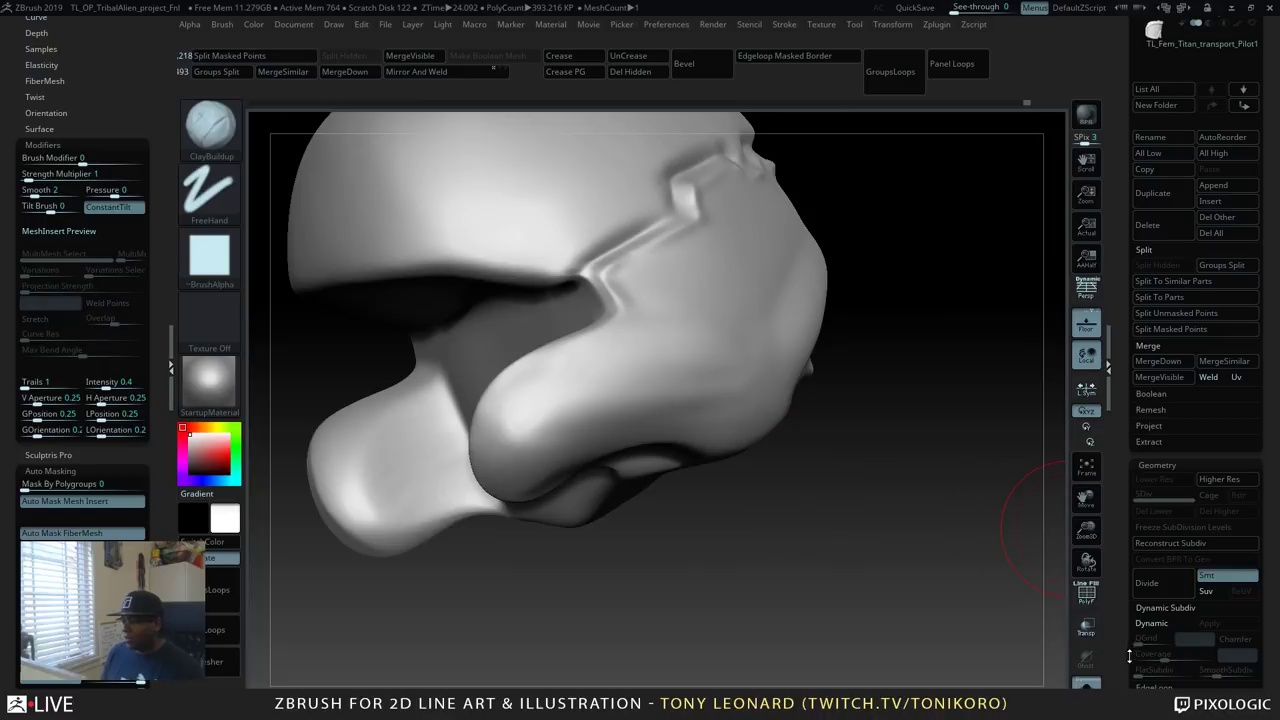
DynaMesh the helmet at resolution 224 with Blur 0 and the Polish and Project options enabled.
{"action": "left_click_drag", "start_coordinate": [1129, 656], "coordinate": [1128, 563]}
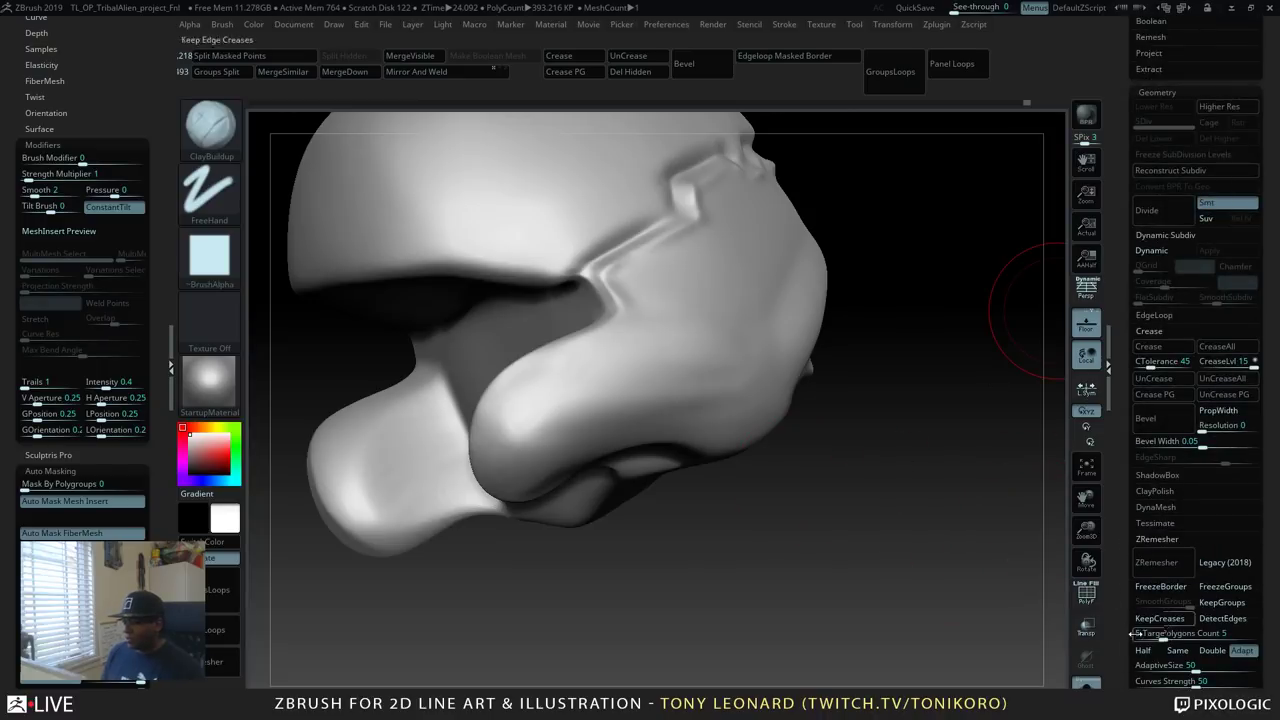
{"action": "left_click_drag", "start_coordinate": [1130, 625], "coordinate": [1130, 577]}
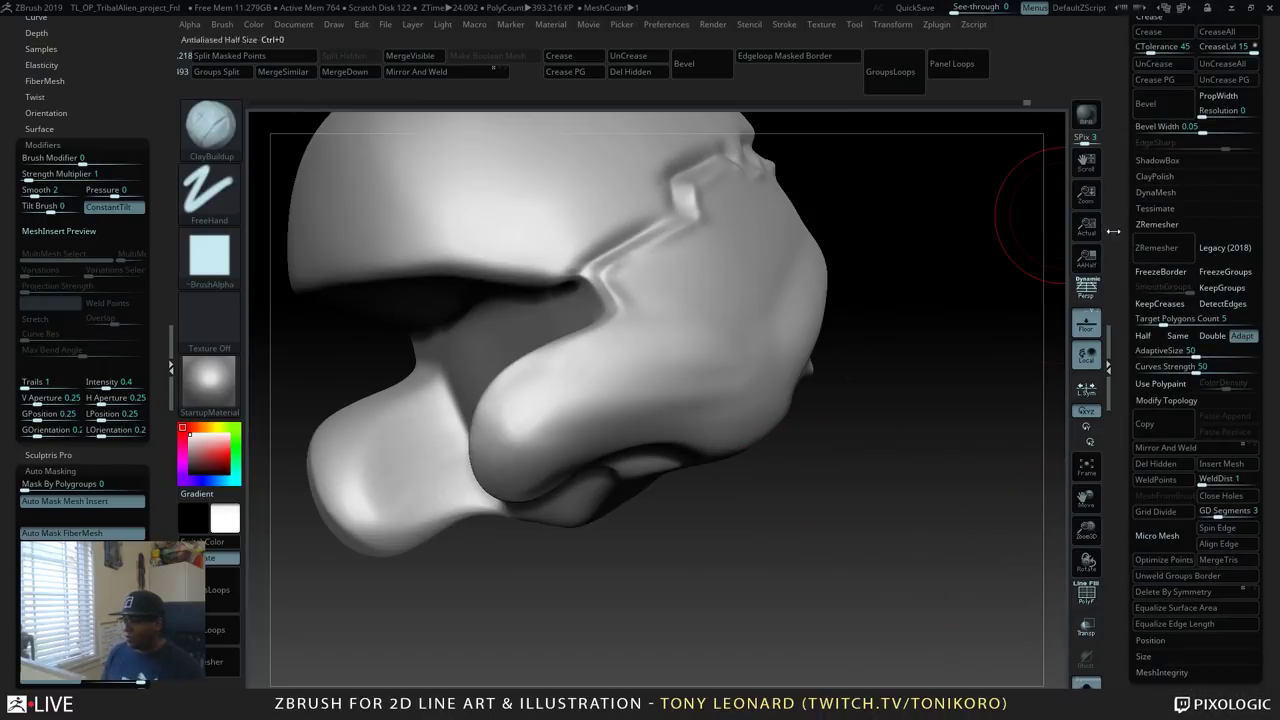
{"action": "left_click", "coordinate": [1160, 224]}
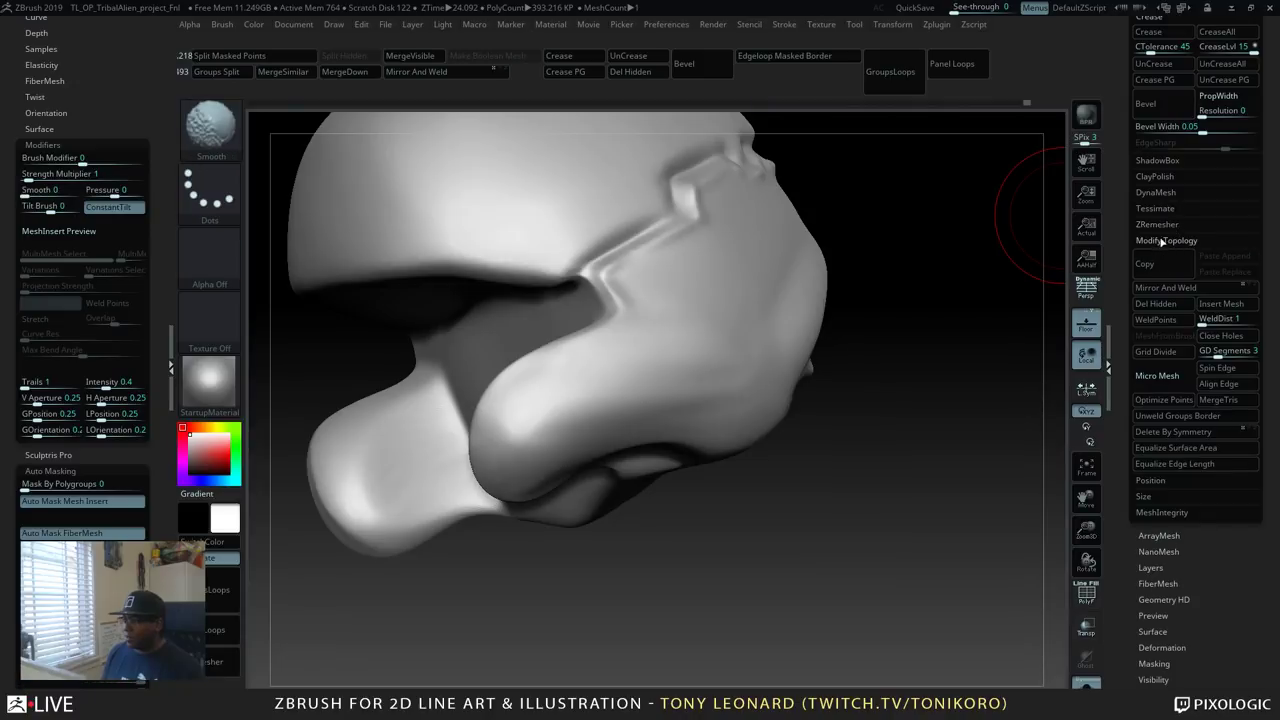
{"action": "left_click", "coordinate": [1157, 193]}
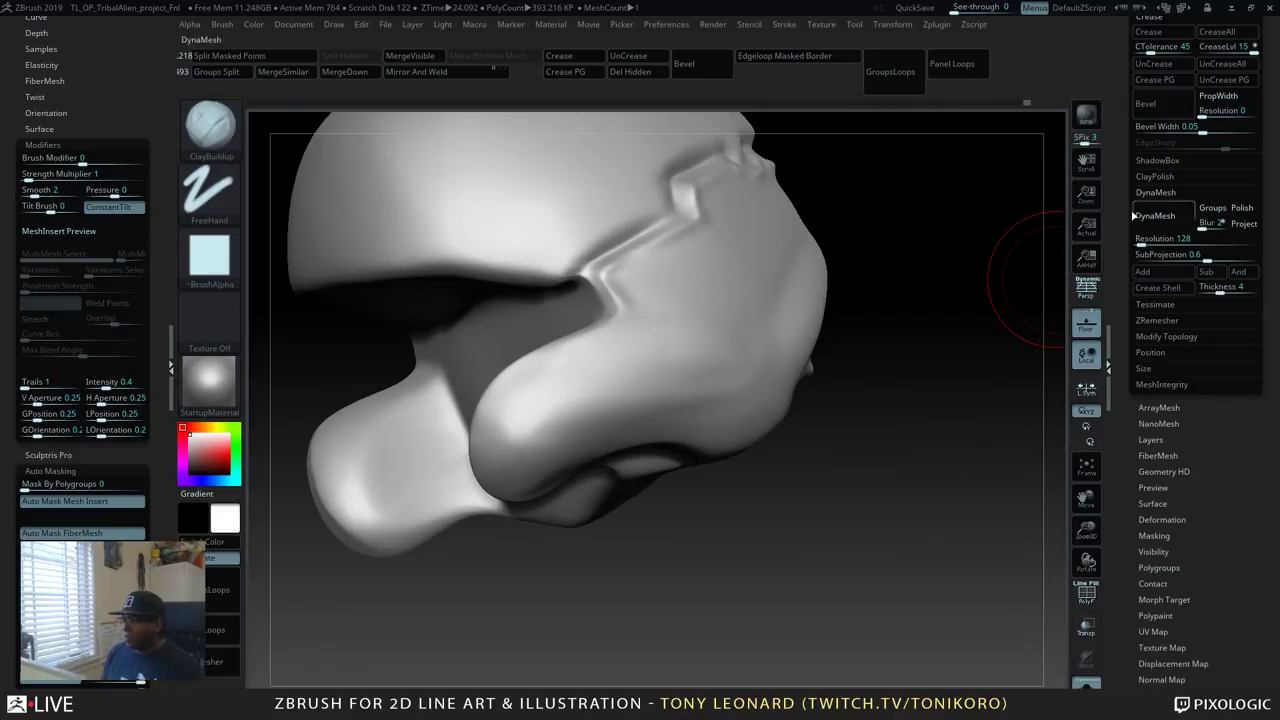
{"action": "left_click", "coordinate": [1160, 238]}
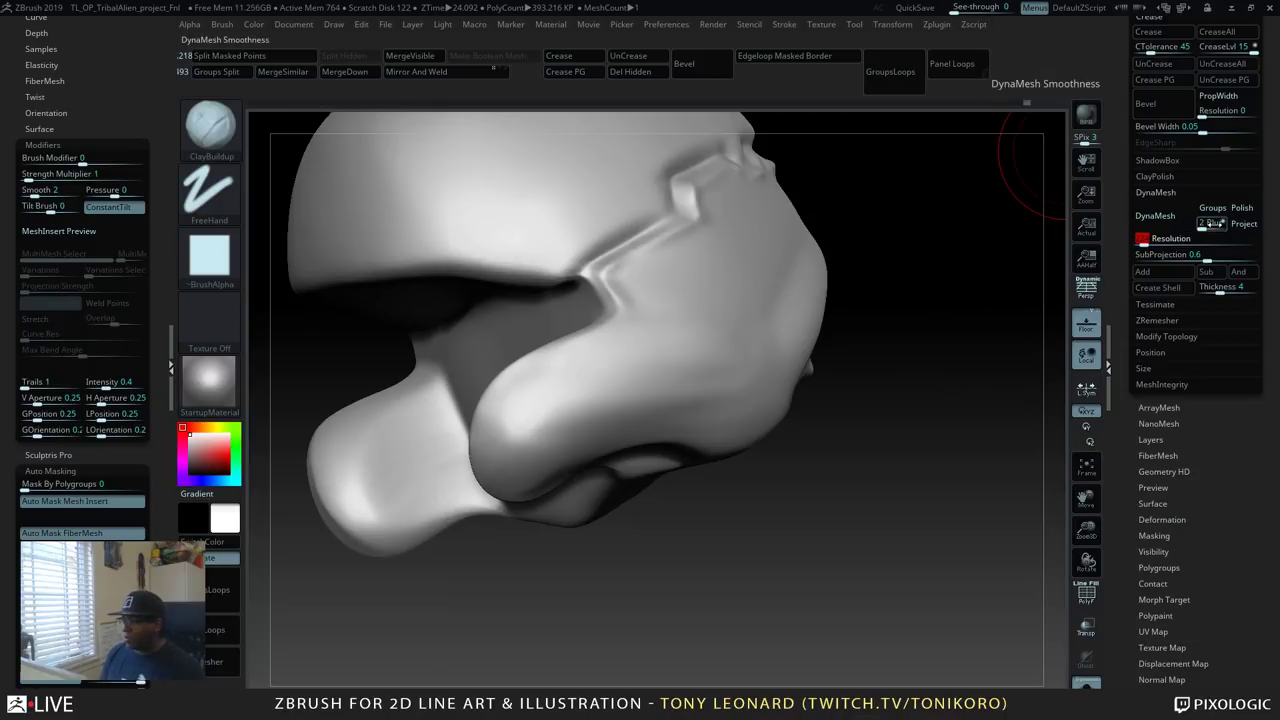
{"action": "left_click", "coordinate": [1214, 222]}
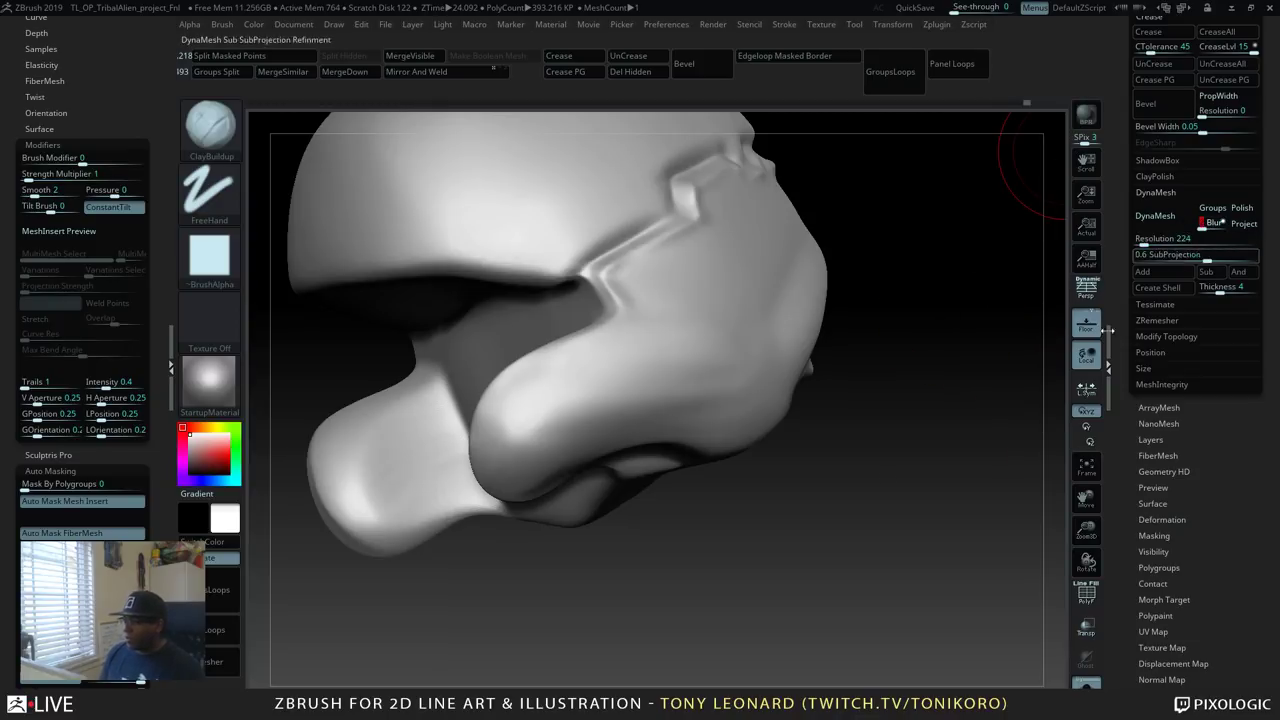
{"action": "left_click", "coordinate": [1243, 208]}
{"action": "left_click", "coordinate": [1245, 224]}
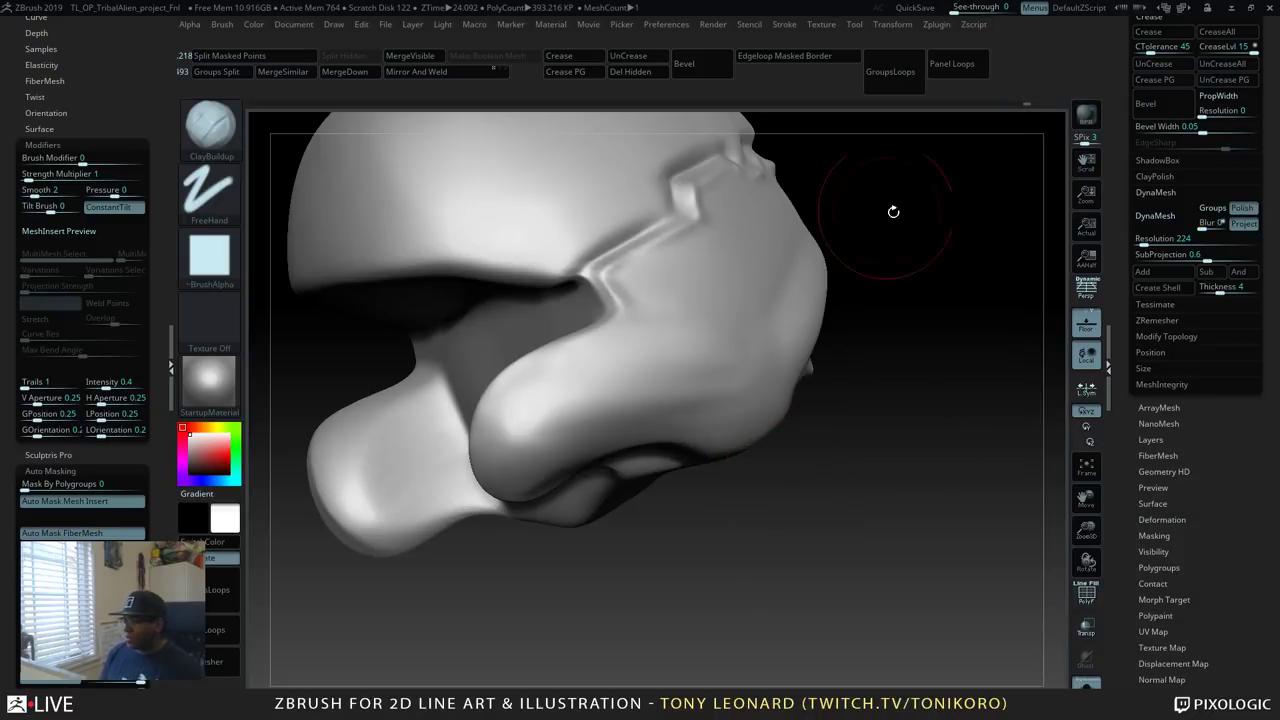
{"action": "left_click", "coordinate": [1157, 216]}
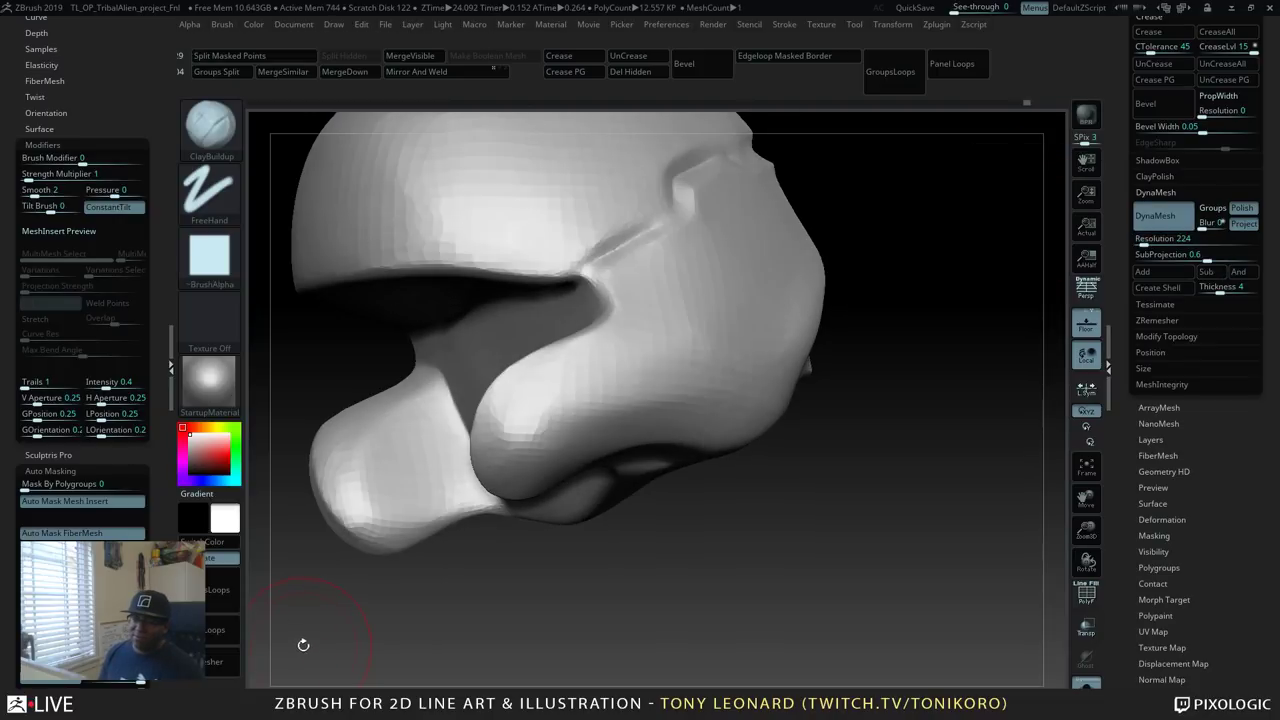
Smooth the helmet's surface and re-DynaMesh it with the same settings.
{"action": "mouse_move", "coordinate": [926, 518]}
{"action": "left_mouse_down"}
{"action": "mouse_move", "coordinate": [906, 563]}
{"action": "mouse_move", "coordinate": [818, 564]}
{"action": "mouse_move", "coordinate": [916, 547]}
{"action": "mouse_move", "coordinate": [940, 597]}
{"action": "mouse_move", "coordinate": [869, 517]}
{"action": "mouse_move", "coordinate": [949, 580]}
{"action": "mouse_move", "coordinate": [938, 522]}
{"action": "mouse_move", "coordinate": [894, 531]}
{"action": "mouse_move", "coordinate": [916, 582]}
{"action": "mouse_move", "coordinate": [865, 533]}
{"action": "mouse_move", "coordinate": [947, 494]}
{"action": "mouse_move", "coordinate": [906, 580]}
{"action": "mouse_move", "coordinate": [898, 505]}
{"action": "mouse_move", "coordinate": [951, 594]}
{"action": "mouse_move", "coordinate": [936, 530]}
{"action": "mouse_move", "coordinate": [923, 527]}
{"action": "left_mouse_up"}
{"action": "key", "text": "shift"}
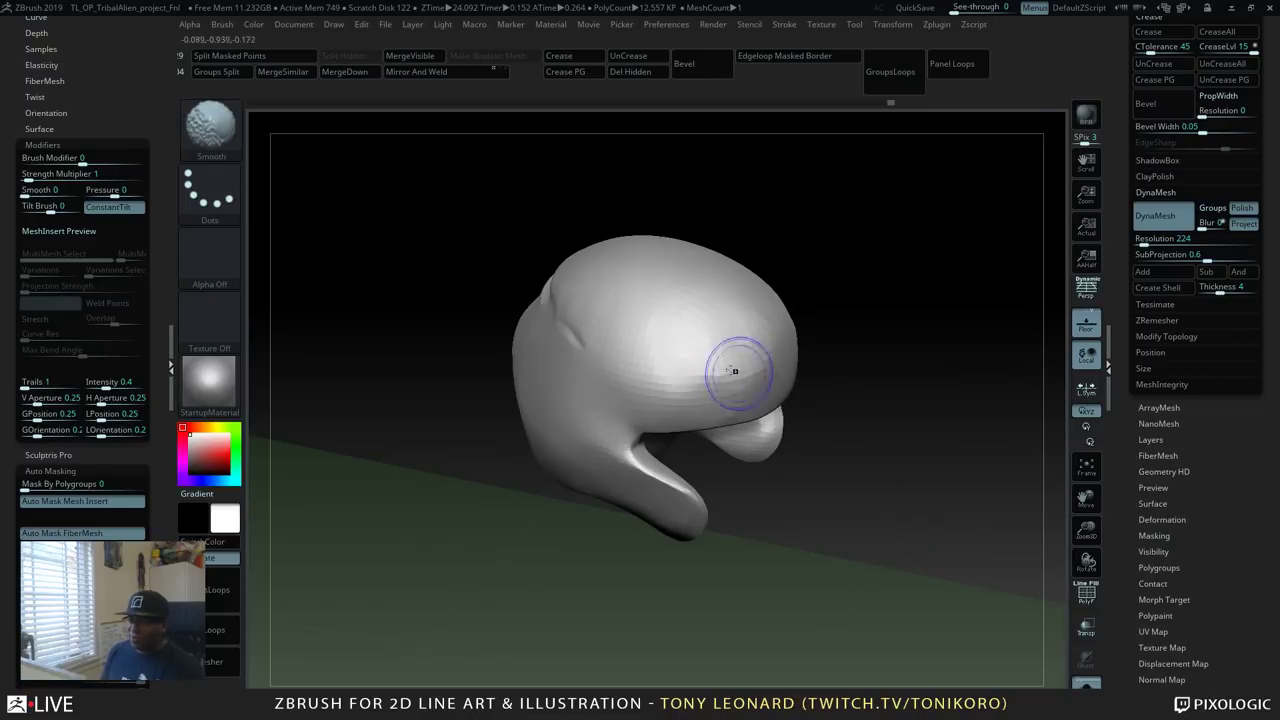
{"action": "mouse_move", "coordinate": [803, 419]}
{"action": "left_mouse_down"}
{"action": "mouse_move", "coordinate": [980, 557]}
{"action": "mouse_move", "coordinate": [923, 471]}
{"action": "mouse_move", "coordinate": [943, 509]}
{"action": "mouse_move", "coordinate": [920, 544]}
{"action": "mouse_move", "coordinate": [788, 550]}
{"action": "left_mouse_up"}
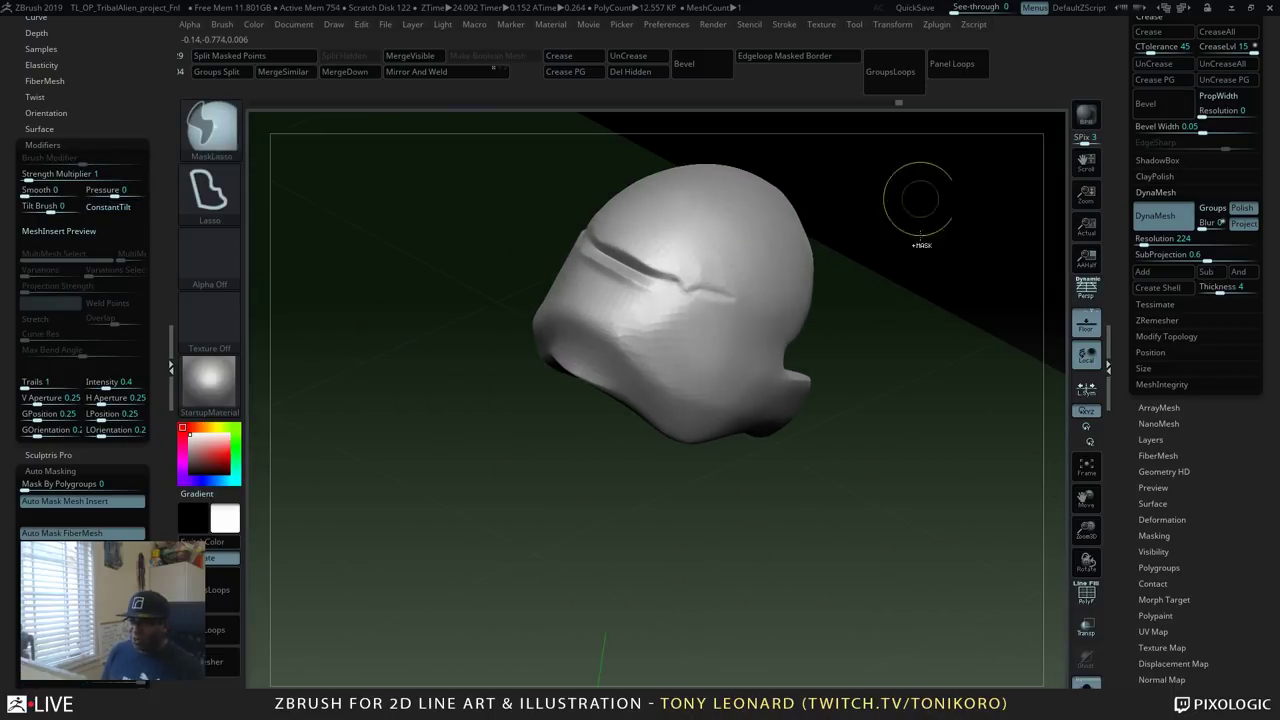
{"action": "left_click_drag", "start_coordinate": [933, 170], "coordinate": [953, 633], "text": "ctrl"}
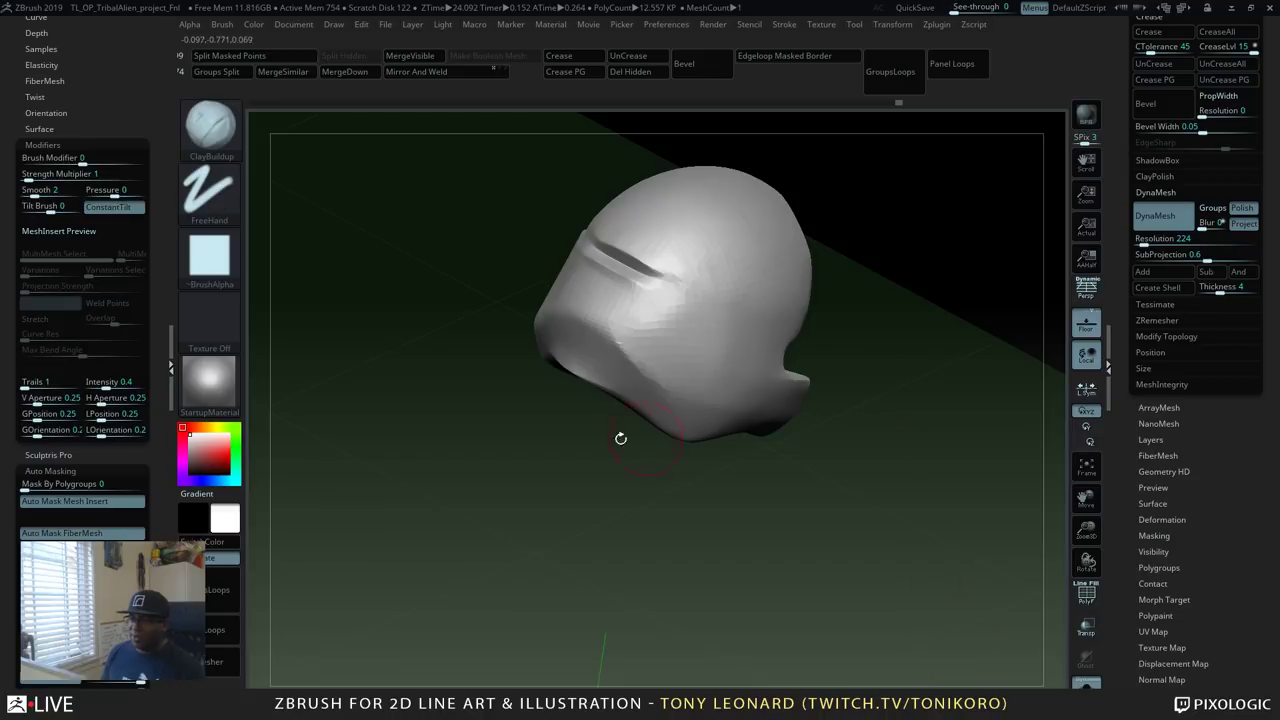
{"action": "left_click_drag", "start_coordinate": [860, 480], "coordinate": [752, 470]}
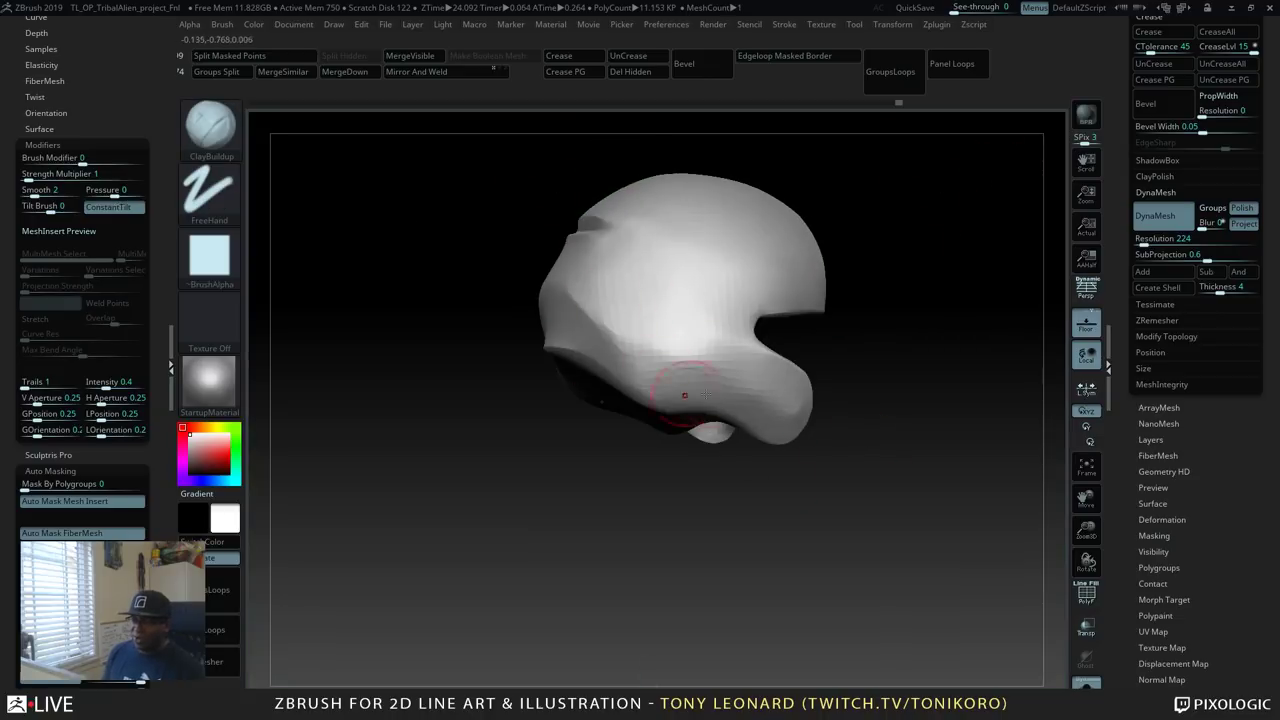
Inspect the remeshed helmet's topology from several sides with the PolyFrame wireframe displayed.
{"action": "left_click_drag", "start_coordinate": [850, 521], "coordinate": [838, 551]}
{"action": "key", "text": "shift+f"}
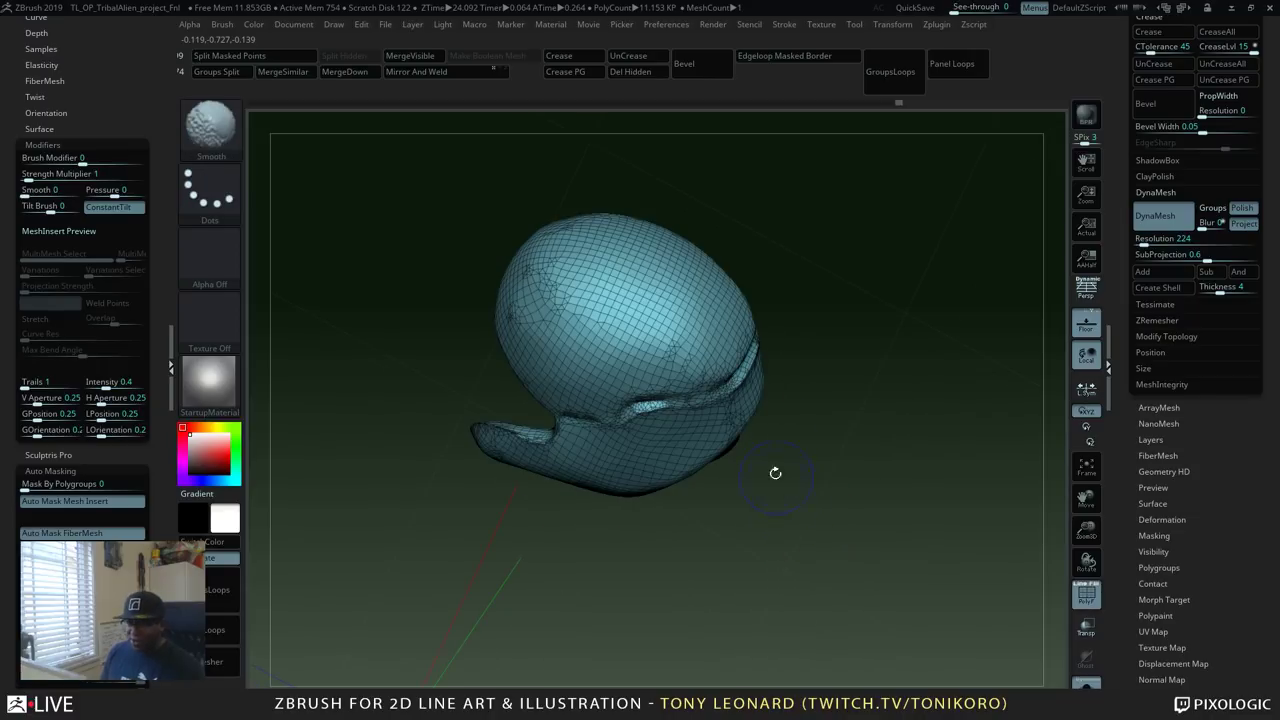
{"action": "left_click_drag", "start_coordinate": [820, 454], "coordinate": [599, 637], "text": "alt"}
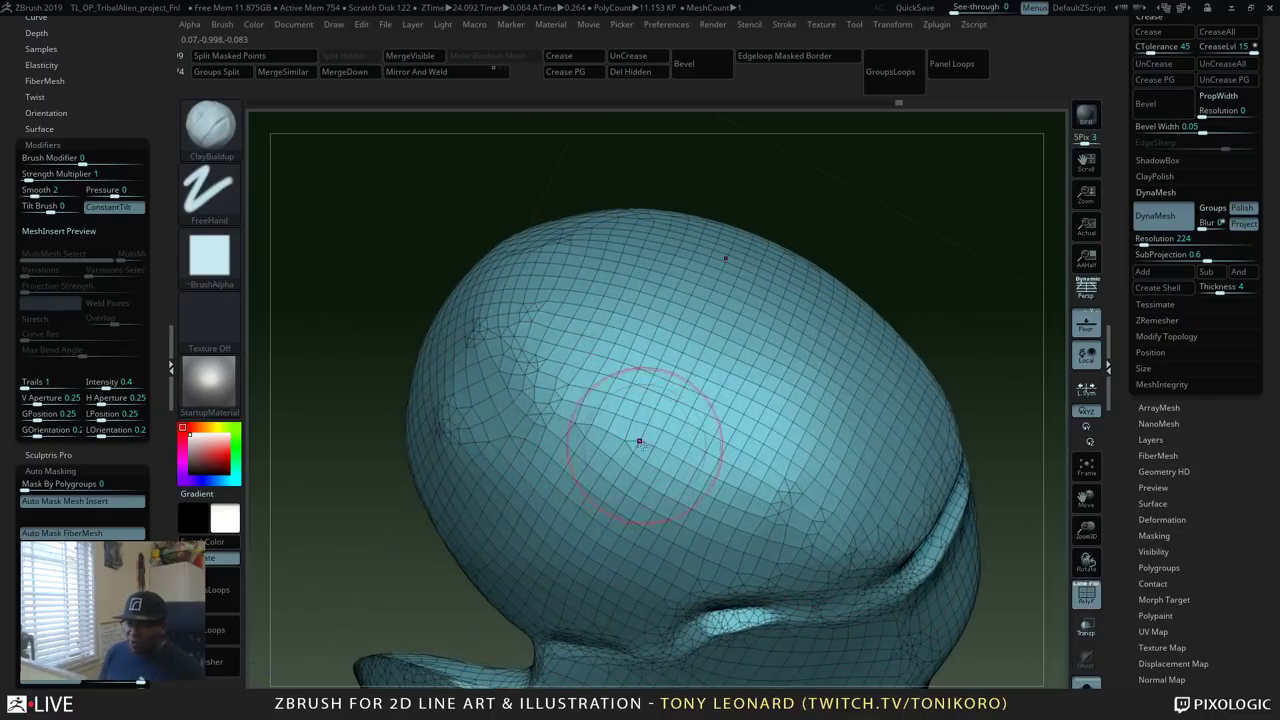
{"action": "left_click_drag", "start_coordinate": [978, 320], "coordinate": [937, 471]}
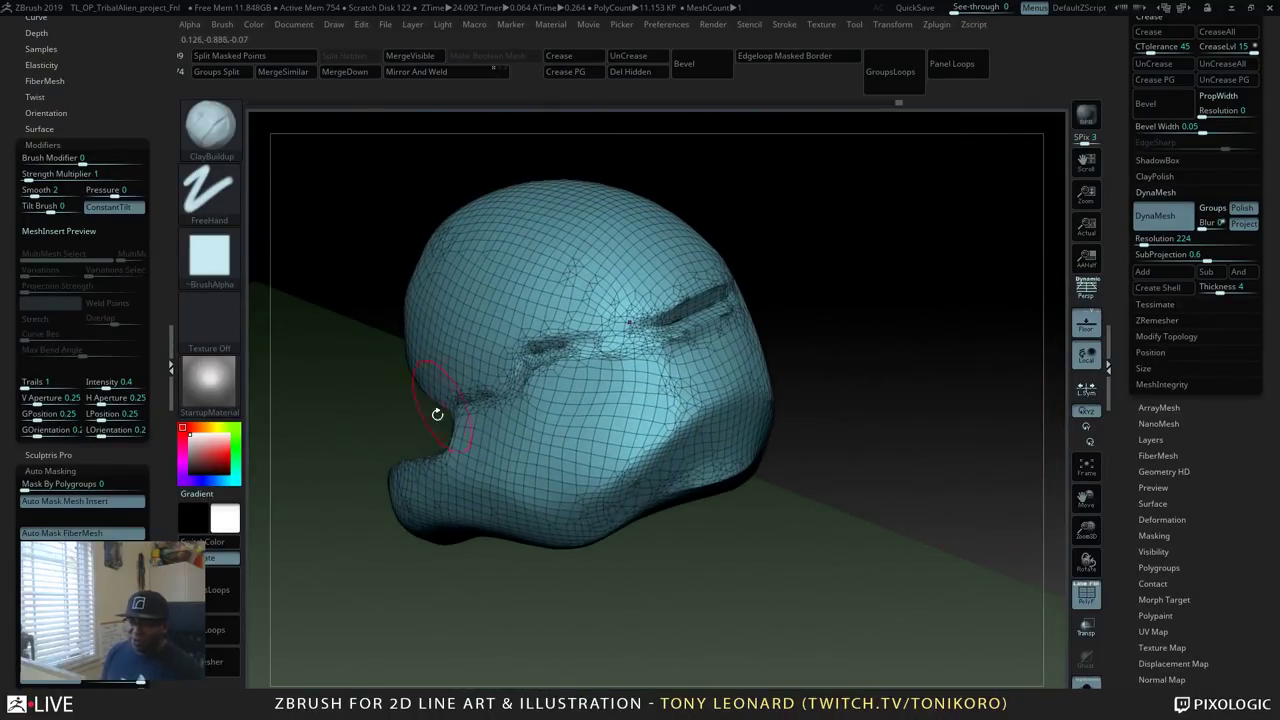
{"action": "left_click_drag", "start_coordinate": [437, 413], "coordinate": [940, 583]}
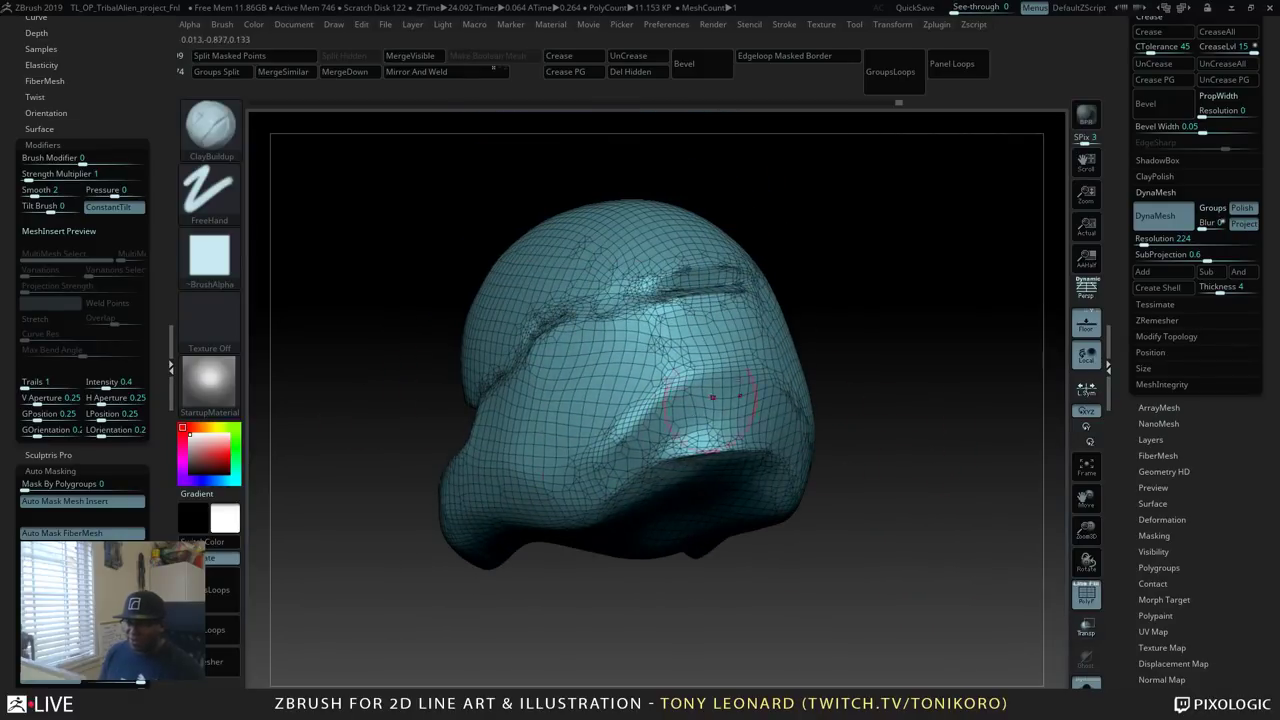
{"action": "key", "text": "shift+f"}
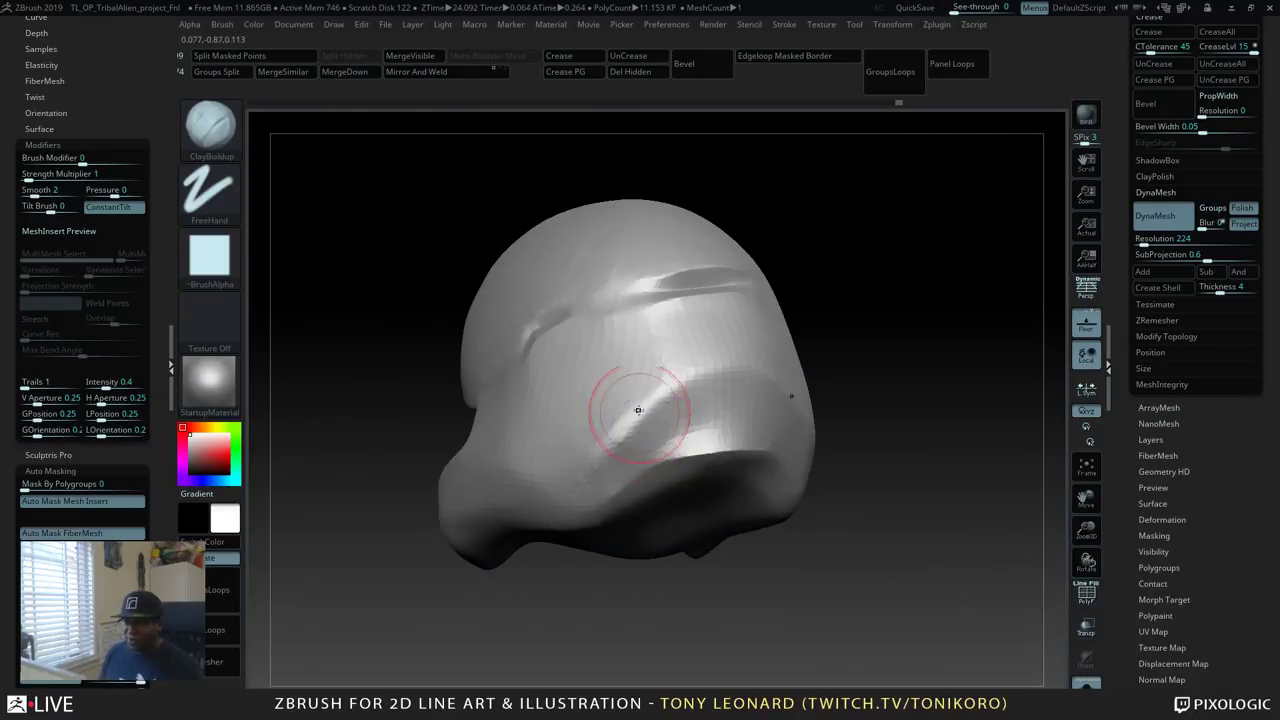
Polish the recessed area above the helmet's lower back rim with the hPolish brush.
{"action": "key", "text": "b"}
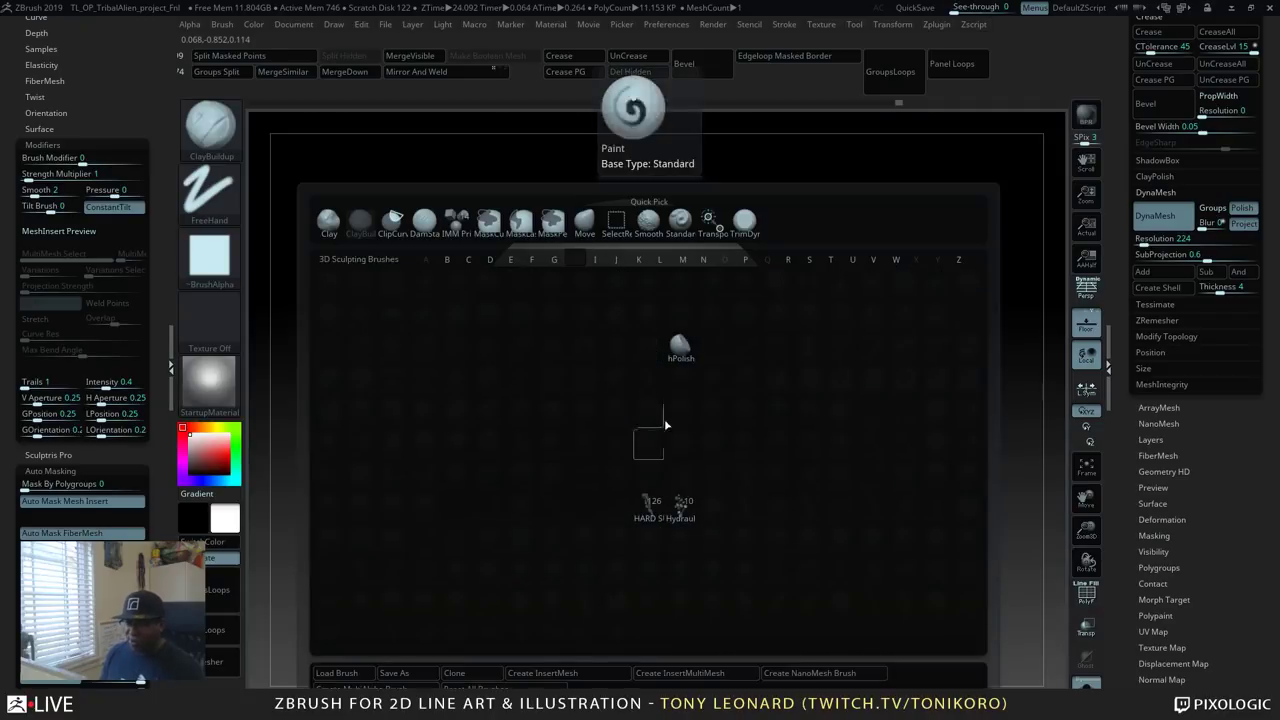
{"action": "key", "text": "h"}
{"action": "key", "text": "p"}
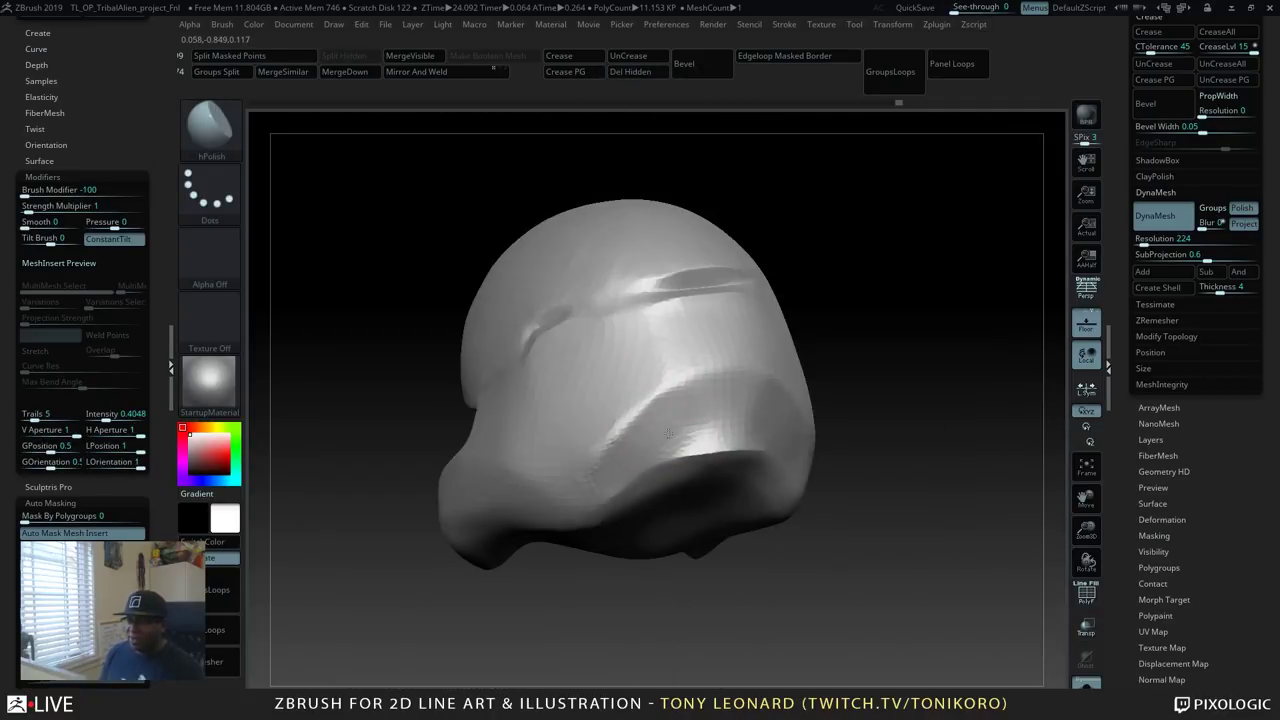
{"action": "left_click_drag", "start_coordinate": [669, 433], "coordinate": [690, 449]}
{"action": "mouse_move", "coordinate": [711, 394]}
{"action": "left_mouse_down"}
{"action": "mouse_move", "coordinate": [672, 386]}
{"action": "mouse_move", "coordinate": [755, 424]}
{"action": "left_mouse_up"}
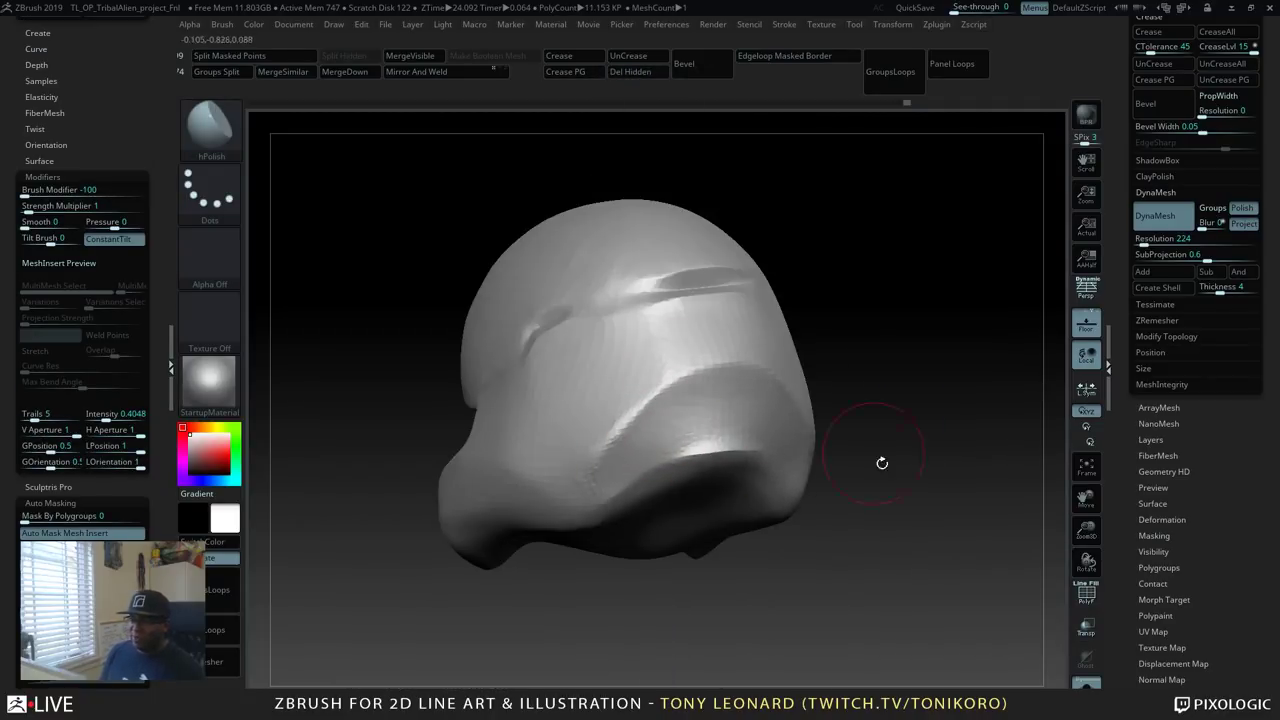
Polish the helmet's cheek guards from several angles with the hPolish brush.
{"action": "mouse_move", "coordinate": [882, 463]}
{"action": "left_mouse_down"}
{"action": "mouse_move", "coordinate": [917, 580]}
{"action": "mouse_move", "coordinate": [956, 516]}
{"action": "mouse_move", "coordinate": [968, 556]}
{"action": "left_mouse_up"}
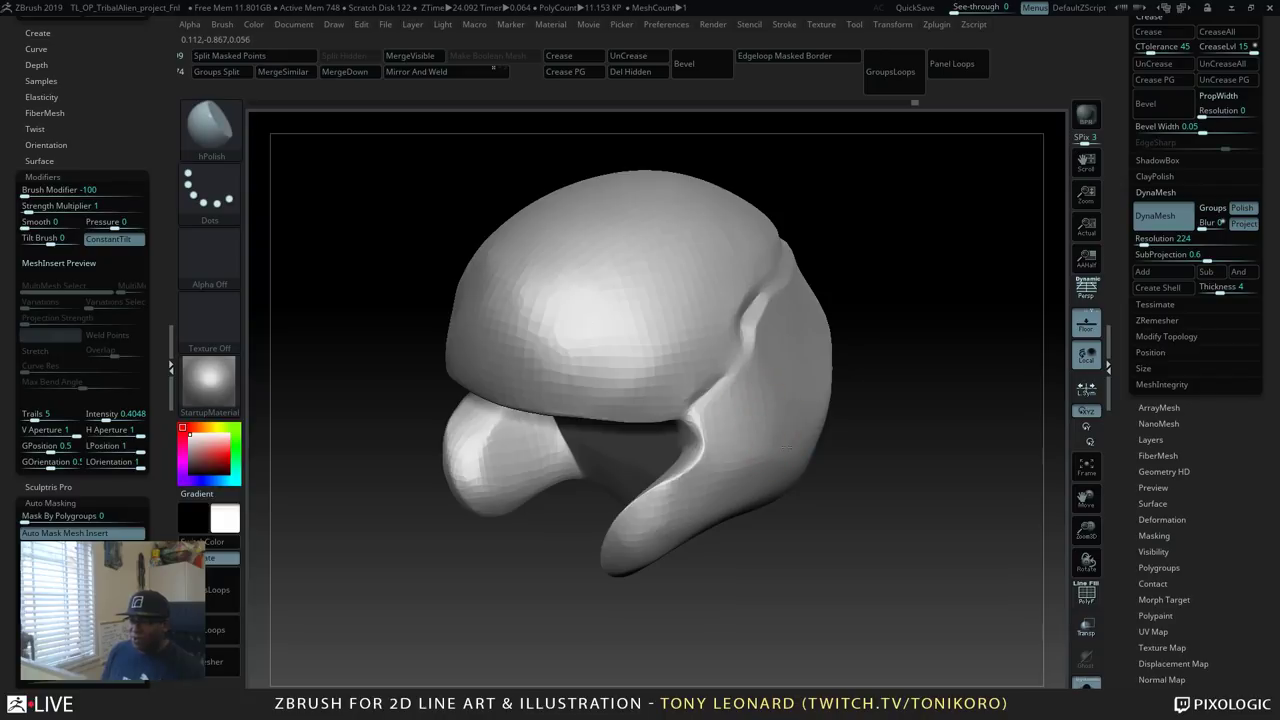
{"action": "left_click_drag", "start_coordinate": [968, 411], "coordinate": [944, 451]}
{"action": "left_click_drag", "start_coordinate": [977, 523], "coordinate": [966, 531]}
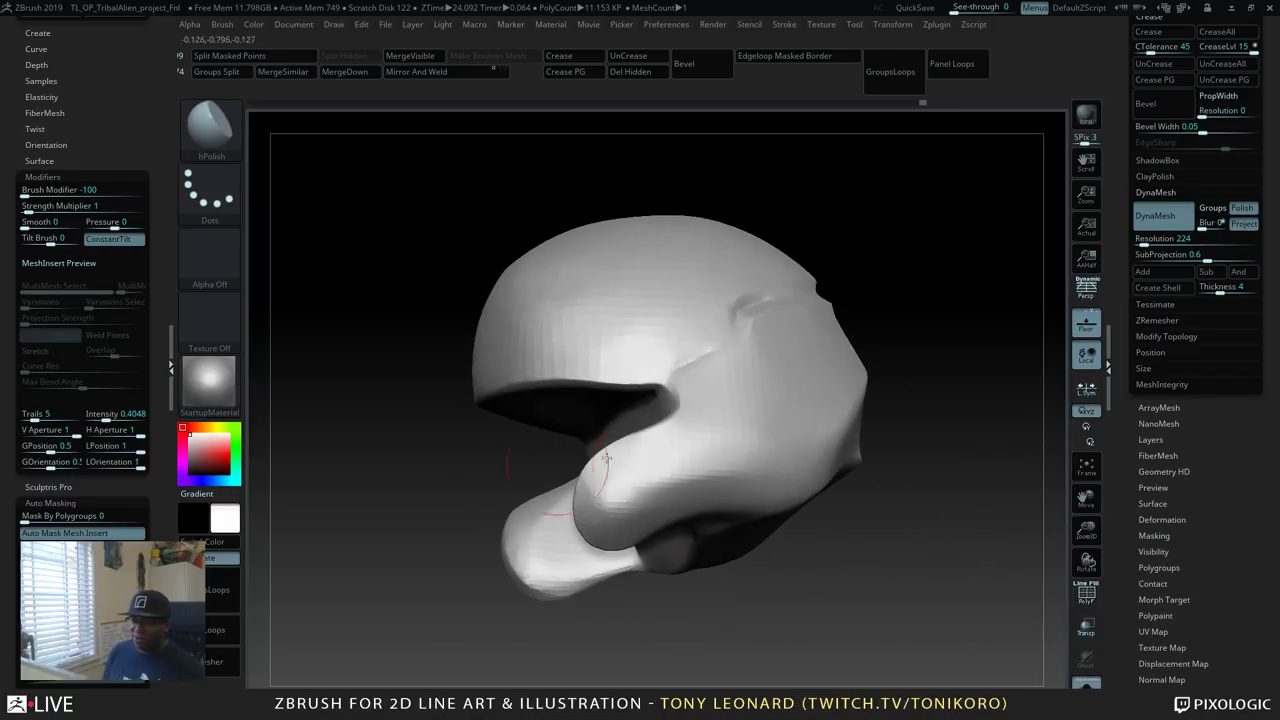
{"action": "mouse_move", "coordinate": [880, 640]}
{"action": "left_mouse_down"}
{"action": "mouse_move", "coordinate": [932, 569]}
{"action": "mouse_move", "coordinate": [905, 585]}
{"action": "left_mouse_up"}
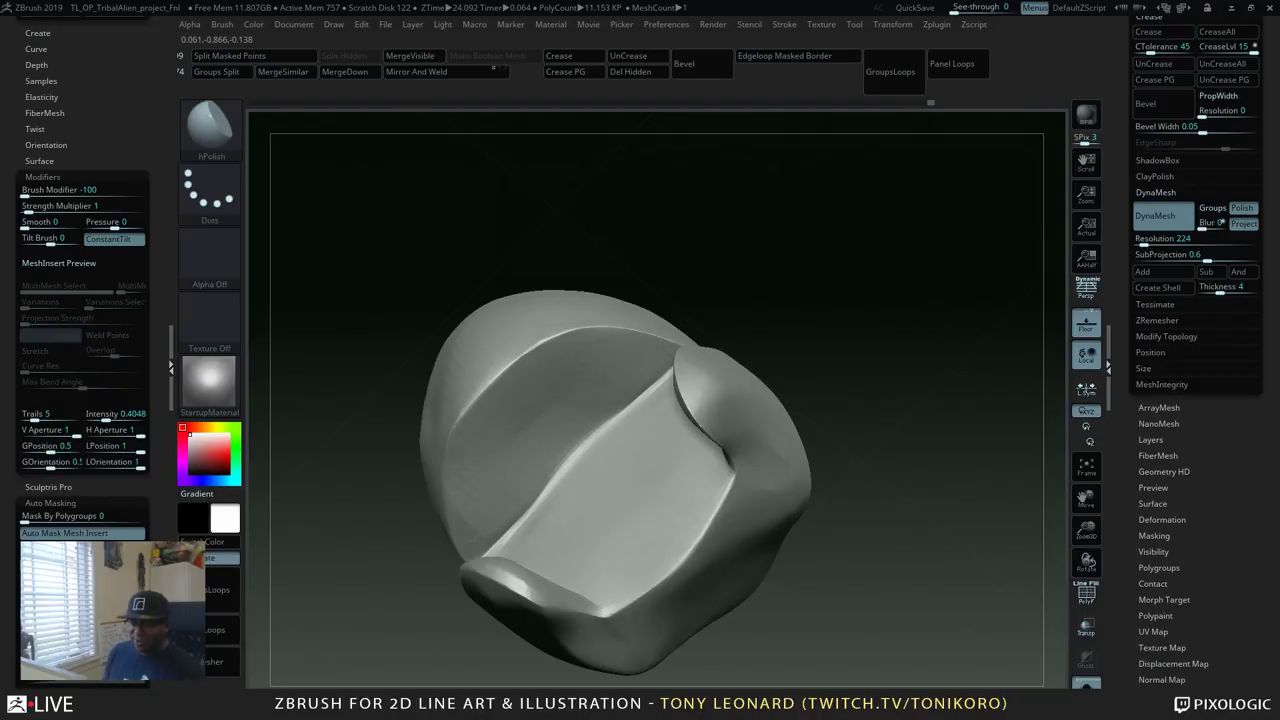
{"action": "mouse_move", "coordinate": [926, 432]}
{"action": "left_mouse_down"}
{"action": "mouse_move", "coordinate": [1000, 554]}
{"action": "mouse_move", "coordinate": [957, 577]}
{"action": "left_mouse_up"}
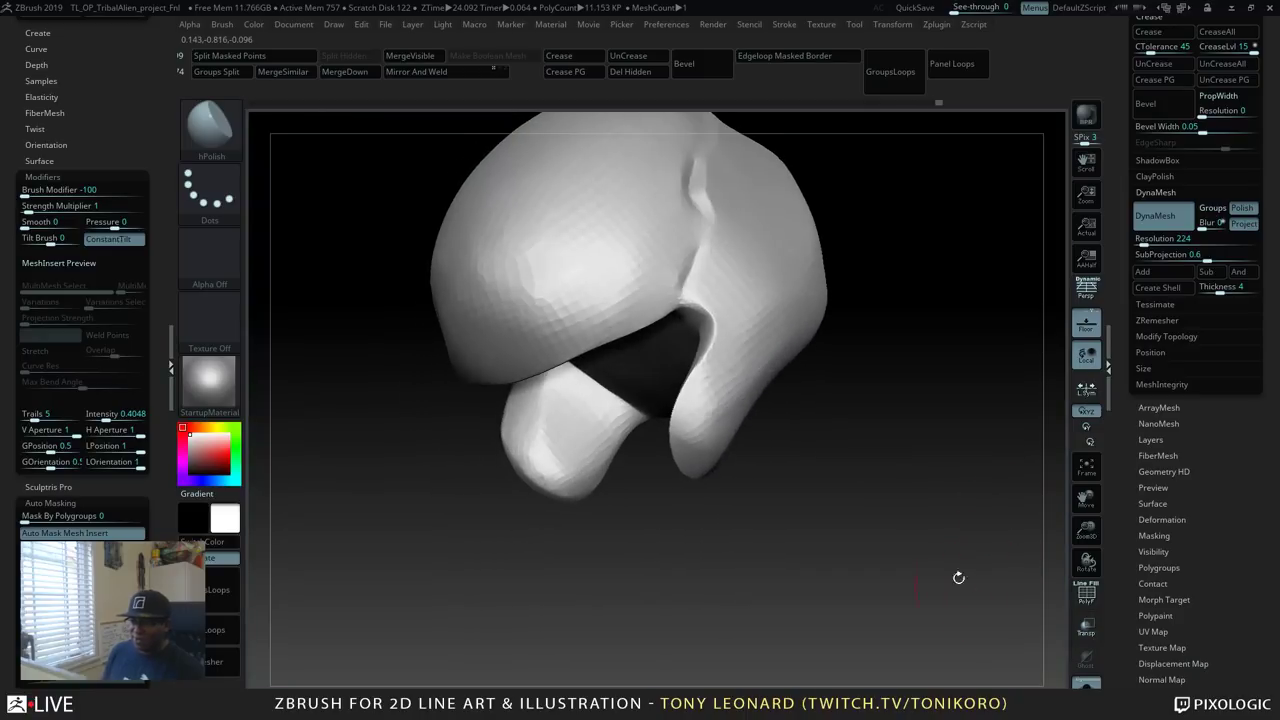
{"action": "left_click_drag", "start_coordinate": [790, 530], "coordinate": [848, 581]}
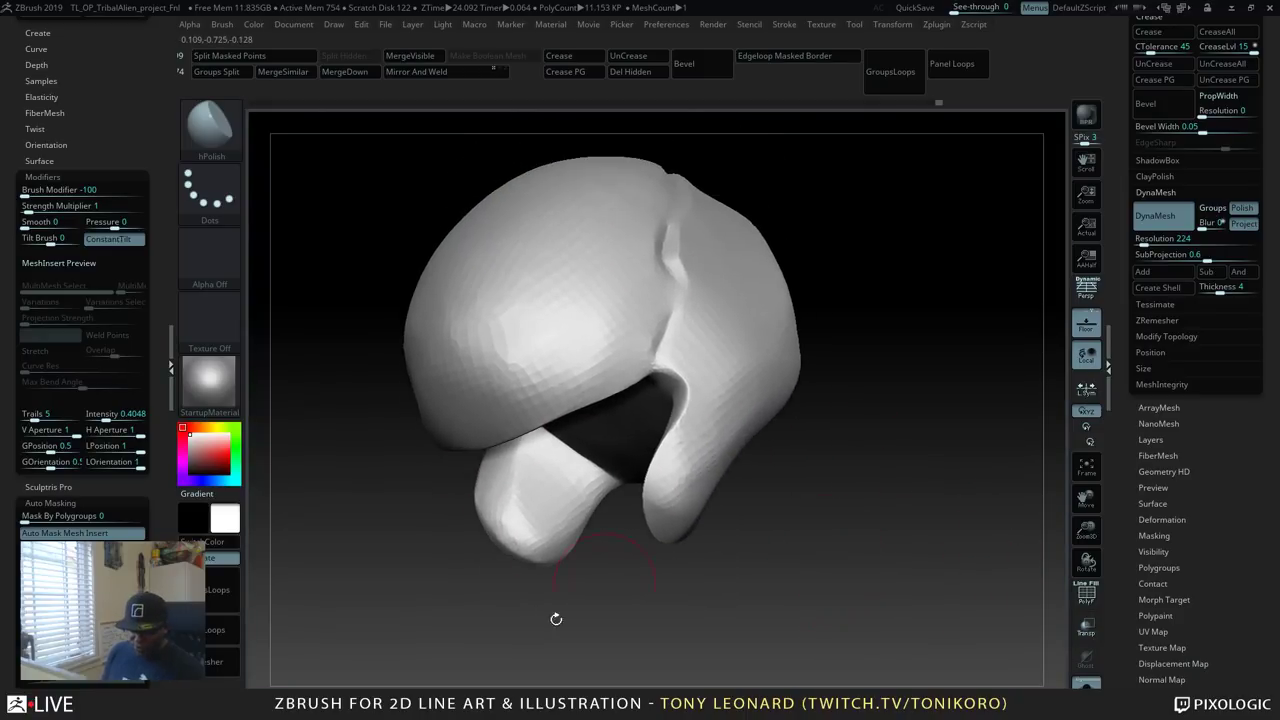
Try re-DynaMeshing the polished helmet and undo the remesh.
{"action": "left_click_drag", "start_coordinate": [979, 269], "coordinate": [869, 626], "text": "ctrl"}
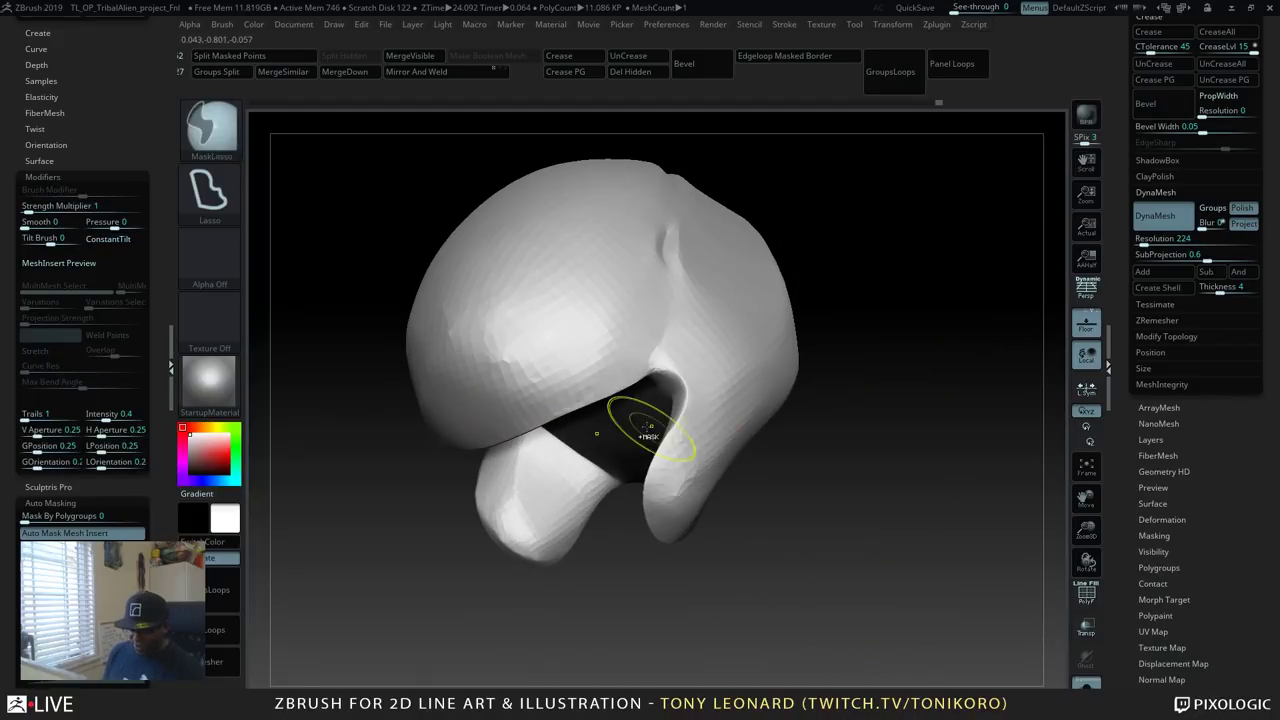
{"action": "key", "text": "ctrl+z"}
{"action": "left_click_drag", "start_coordinate": [919, 507], "coordinate": [800, 606]}
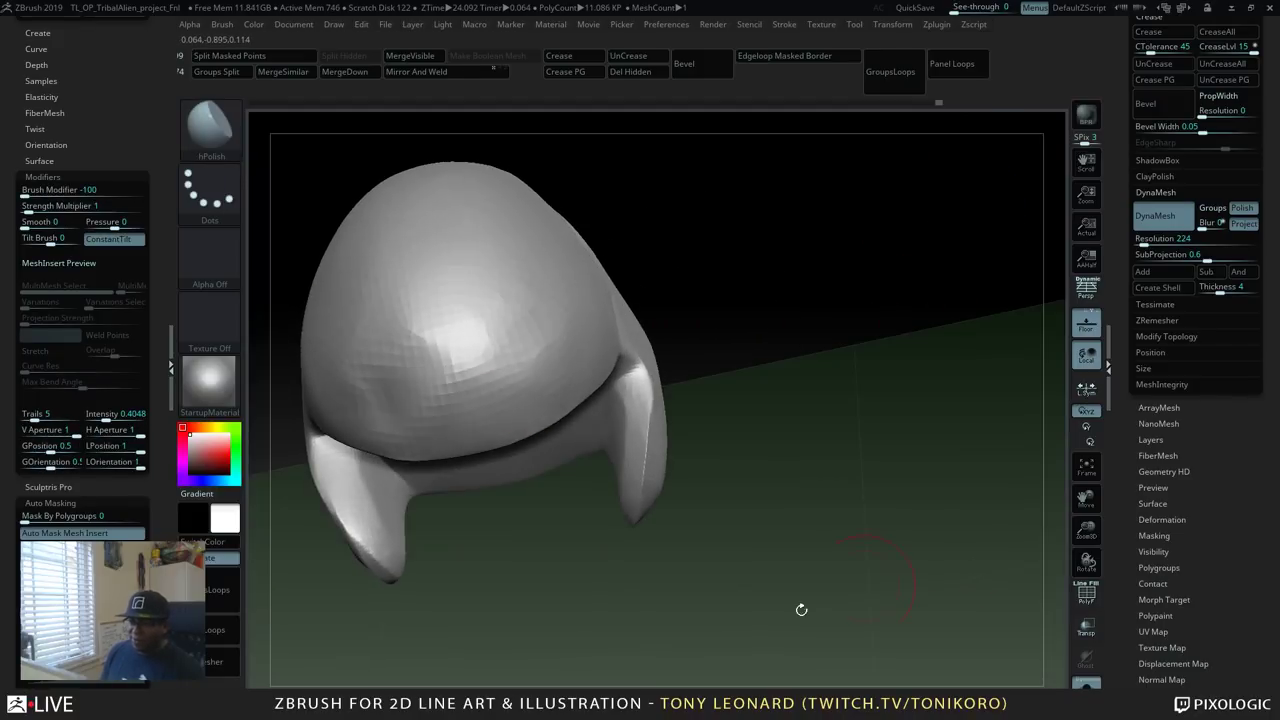
Flatten the front edges of both cheek guards using the TrimDynamic brush at a smaller draw size.
{"action": "key", "text": "b"}
{"action": "key", "text": "h"}
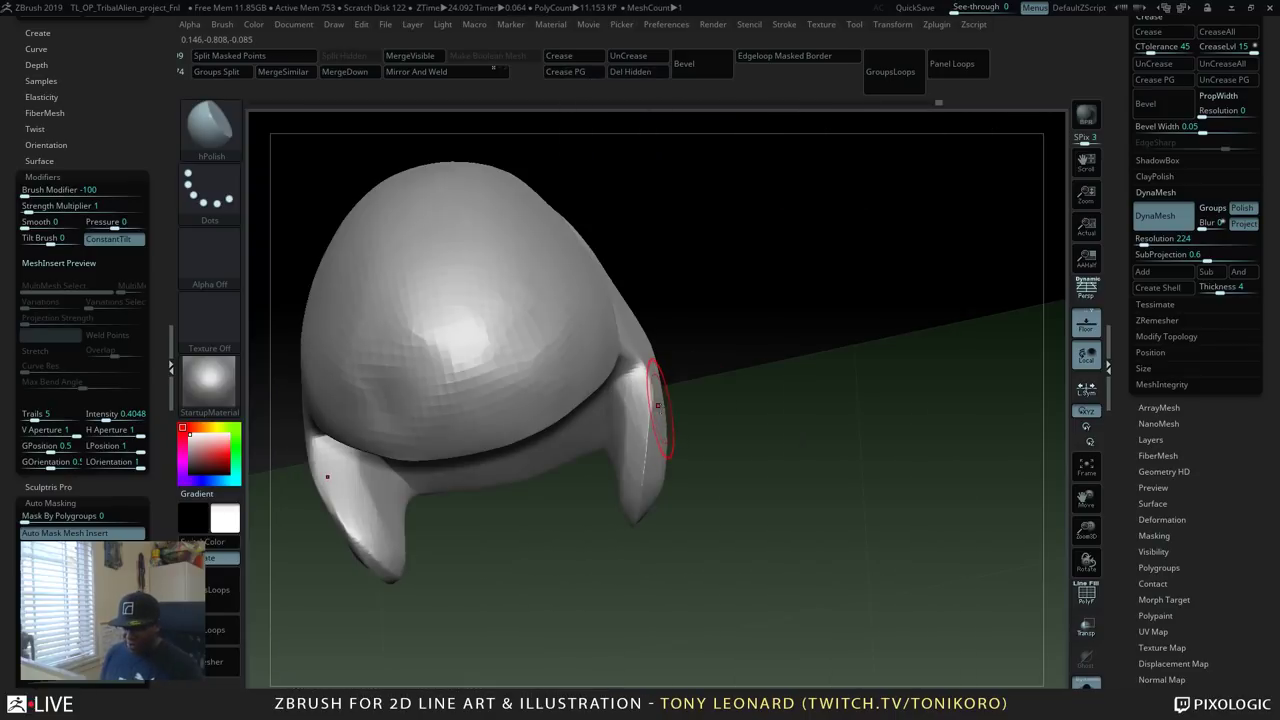
{"action": "key", "text": "b"}
{"action": "key", "text": "t"}
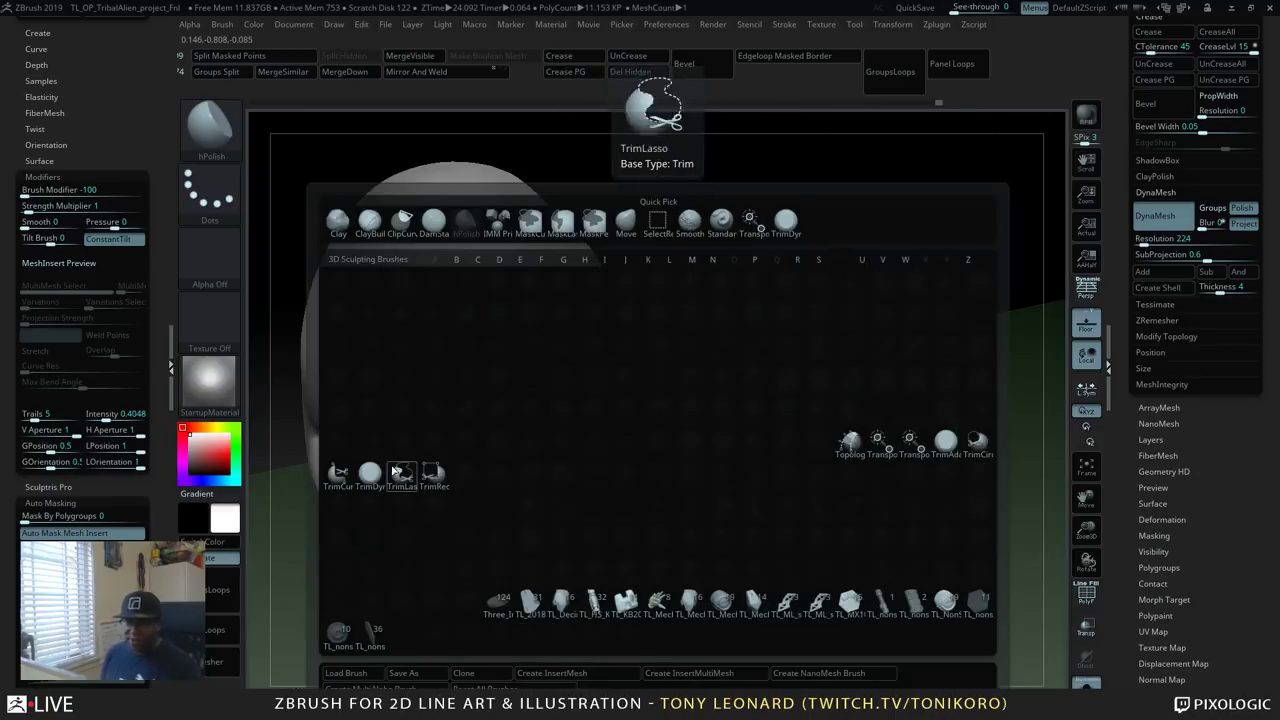
{"action": "key", "text": "d"}
{"action": "left_click_drag", "start_coordinate": [829, 443], "coordinate": [840, 530]}
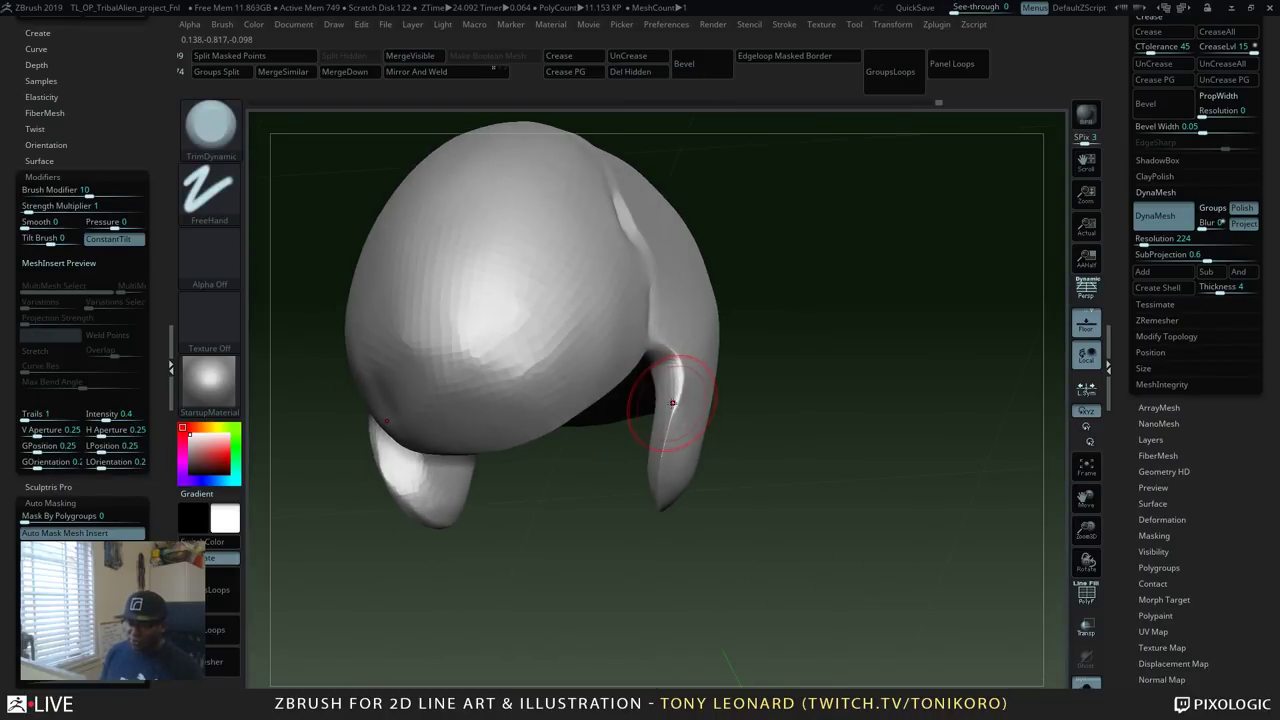
{"action": "key", "text": "s"}
{"action": "left_click", "coordinate": [672, 408]}
{"action": "key", "text": "s"}
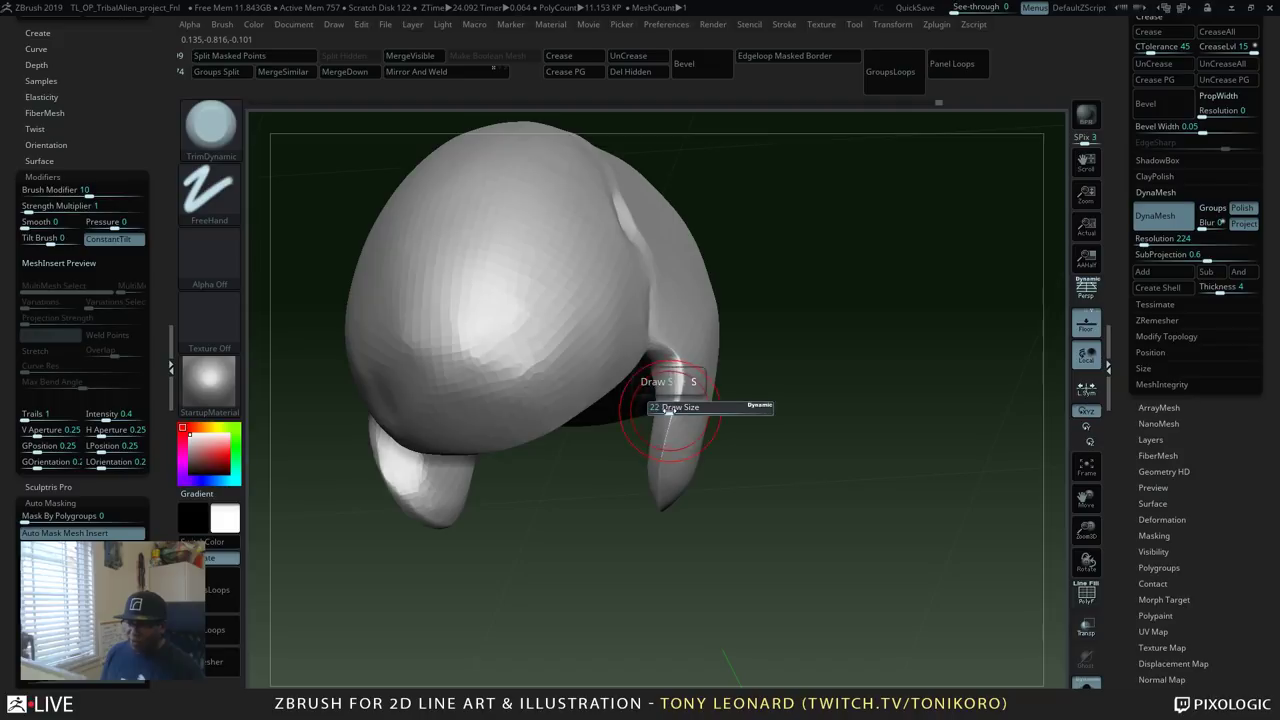
{"action": "mouse_move", "coordinate": [667, 409]}
{"action": "left_mouse_down"}
{"action": "mouse_move", "coordinate": [678, 392]}
{"action": "mouse_move", "coordinate": [677, 459]}
{"action": "left_mouse_up"}
{"action": "left_click_drag", "start_coordinate": [778, 555], "coordinate": [790, 469]}
{"action": "left_click_drag", "start_coordinate": [658, 467], "coordinate": [667, 520]}
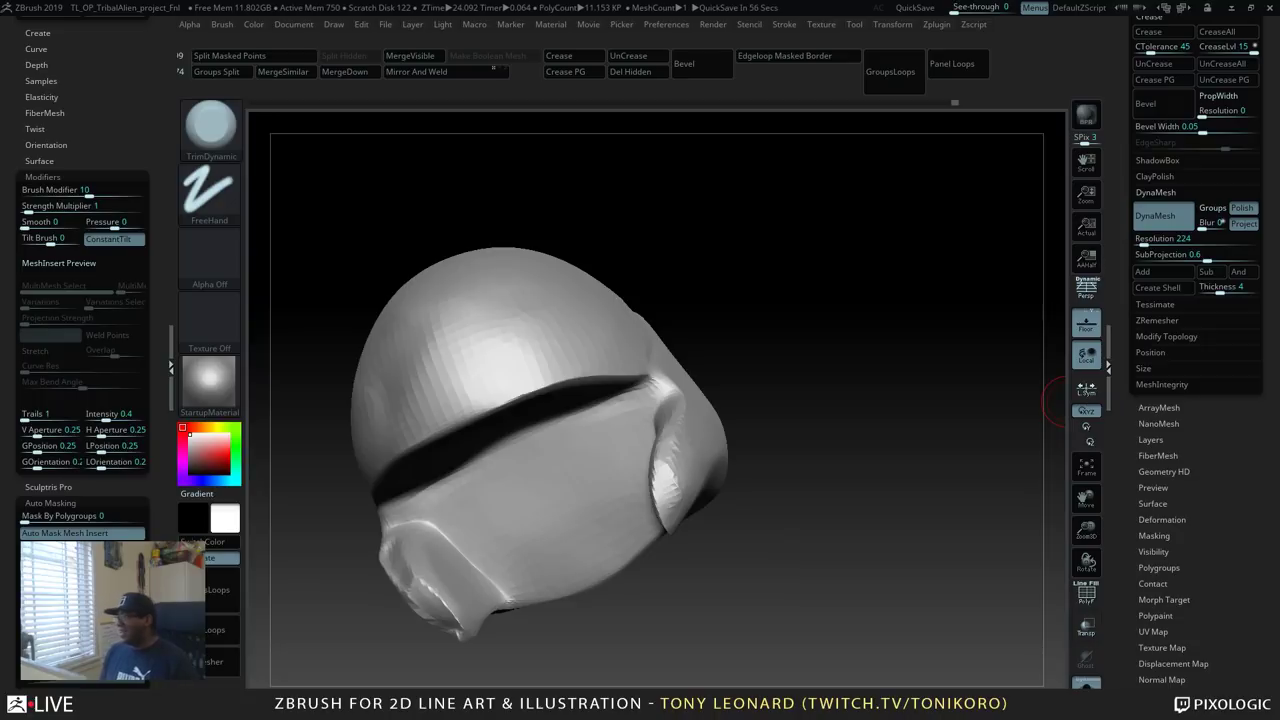
{"action": "left_click_drag", "start_coordinate": [881, 529], "coordinate": [895, 567]}
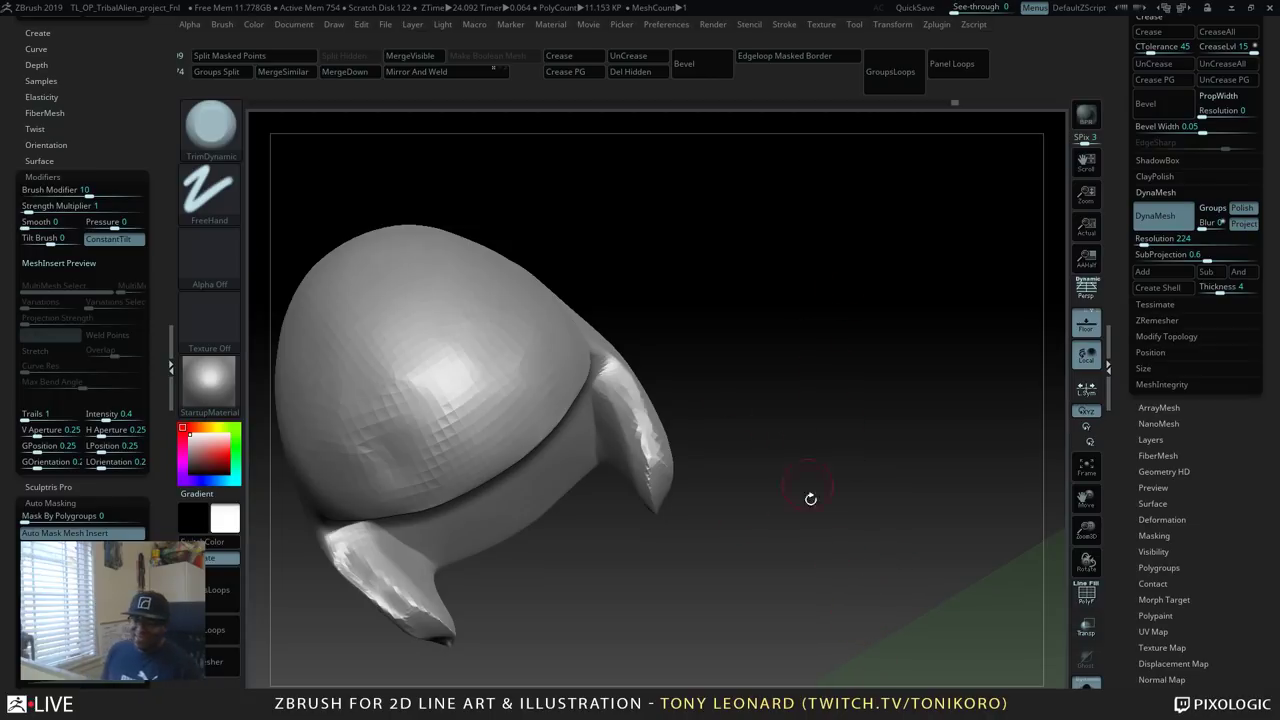
Flatten the cheek guards' front edges, tips and inner lower corners with the TrimDynamic brush.
{"action": "left_click_drag", "start_coordinate": [839, 498], "coordinate": [897, 577]}
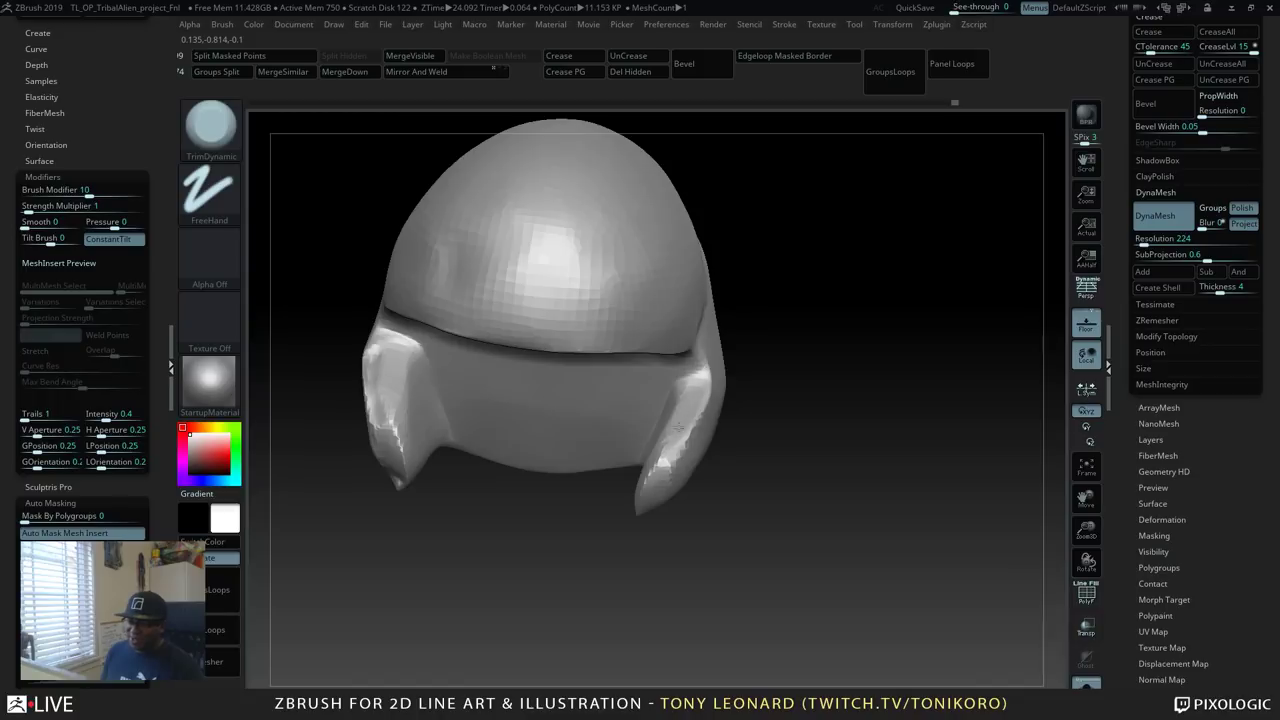
{"action": "left_click_drag", "start_coordinate": [668, 449], "coordinate": [655, 482]}
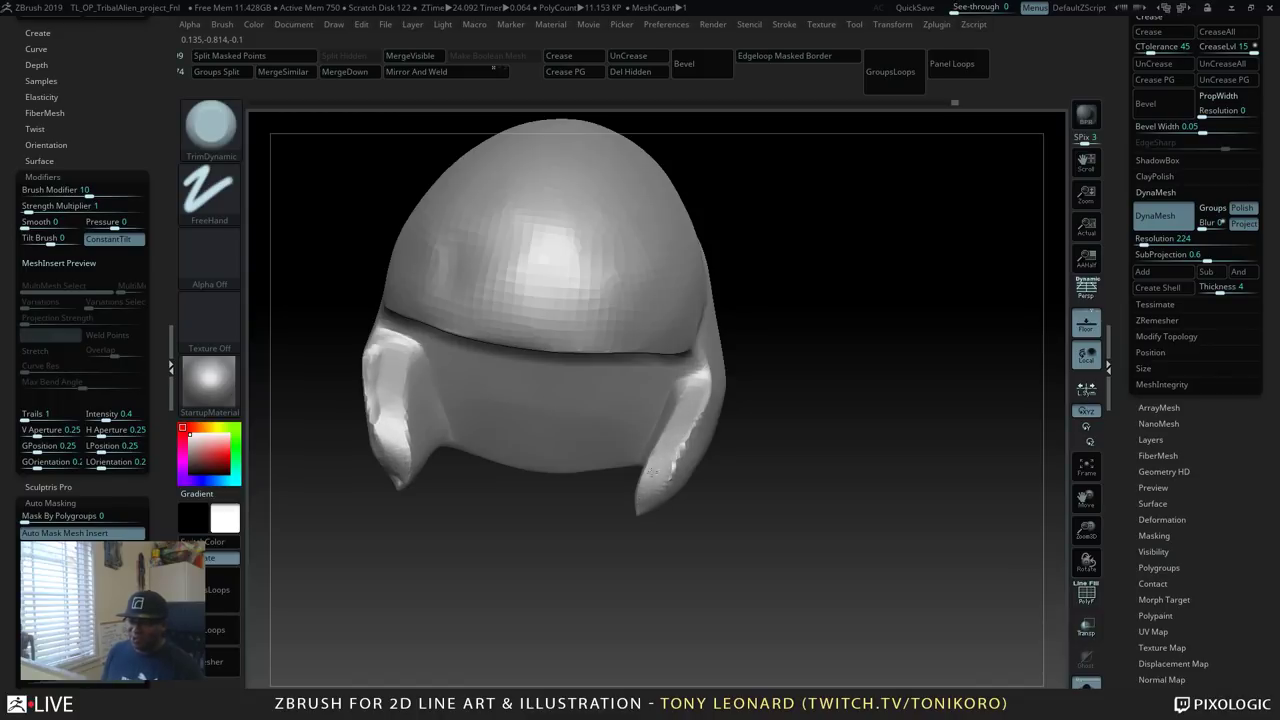
{"action": "left_click_drag", "start_coordinate": [762, 549], "coordinate": [856, 587]}
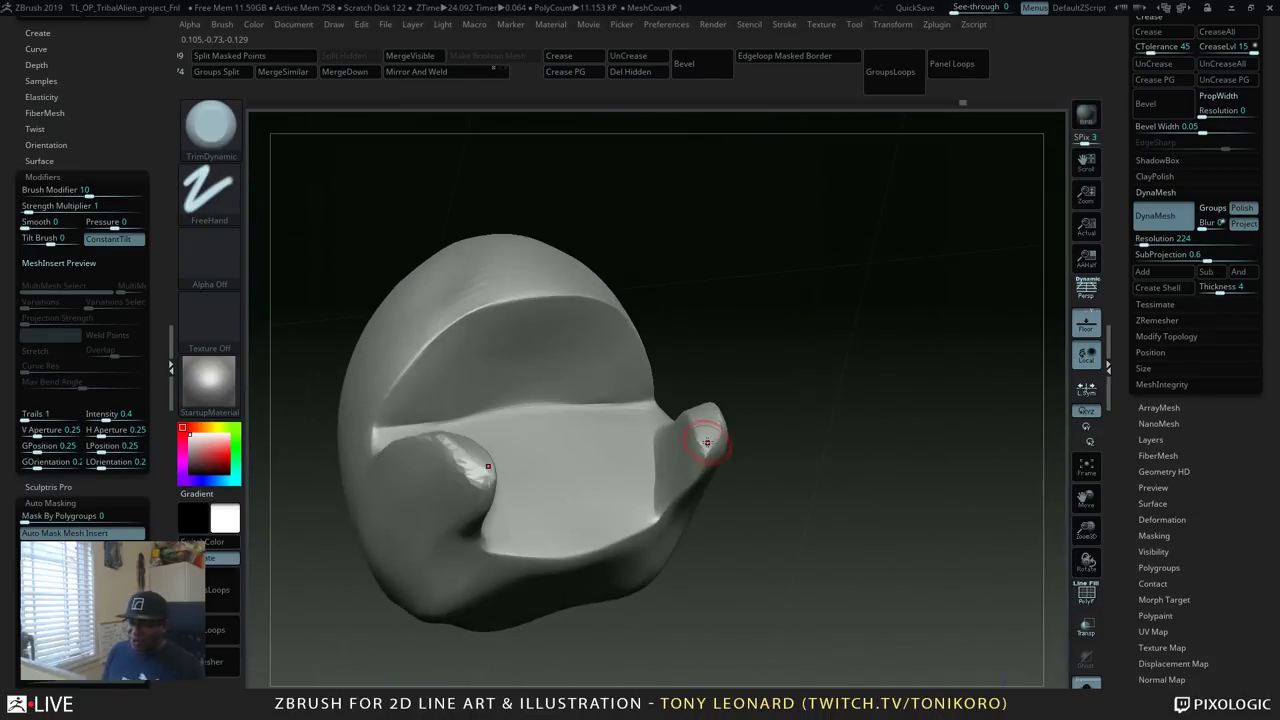
{"action": "mouse_move", "coordinate": [706, 441]}
{"action": "left_mouse_down"}
{"action": "mouse_move", "coordinate": [700, 430]}
{"action": "mouse_move", "coordinate": [707, 455]}
{"action": "mouse_move", "coordinate": [712, 440]}
{"action": "mouse_move", "coordinate": [656, 518]}
{"action": "mouse_move", "coordinate": [687, 484]}
{"action": "left_mouse_up"}
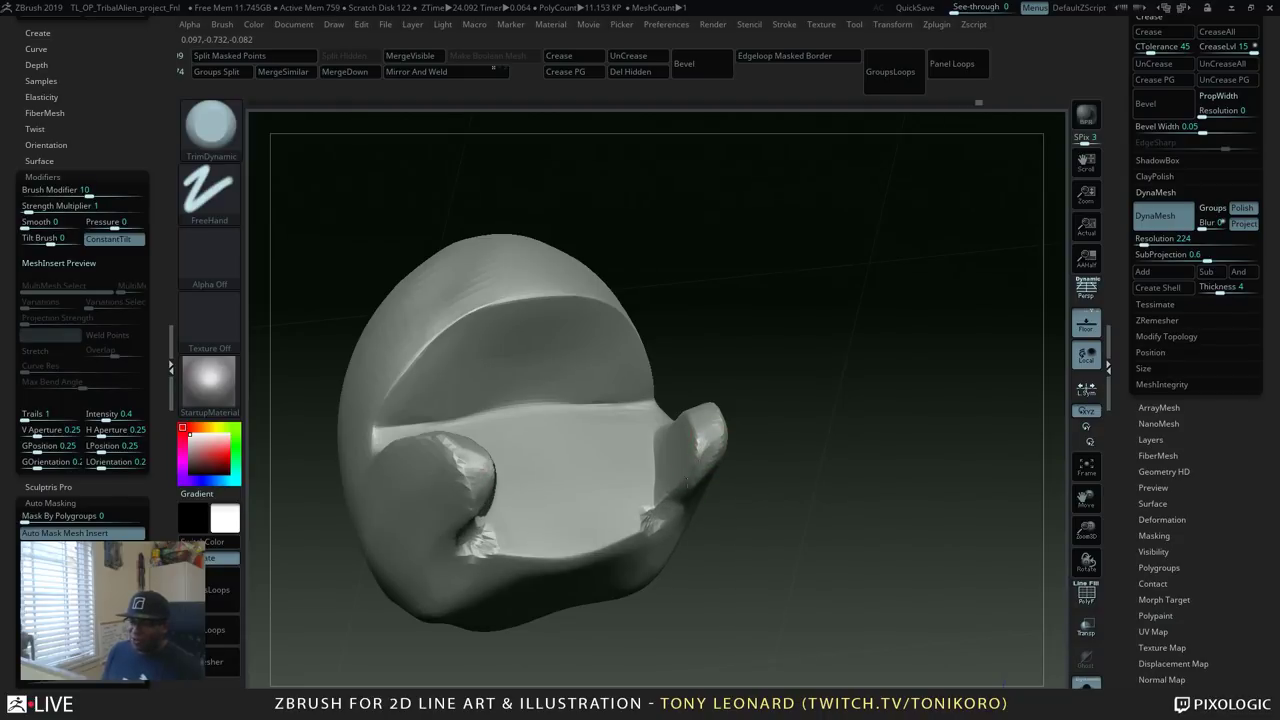
{"action": "left_click_drag", "start_coordinate": [712, 440], "coordinate": [710, 436]}
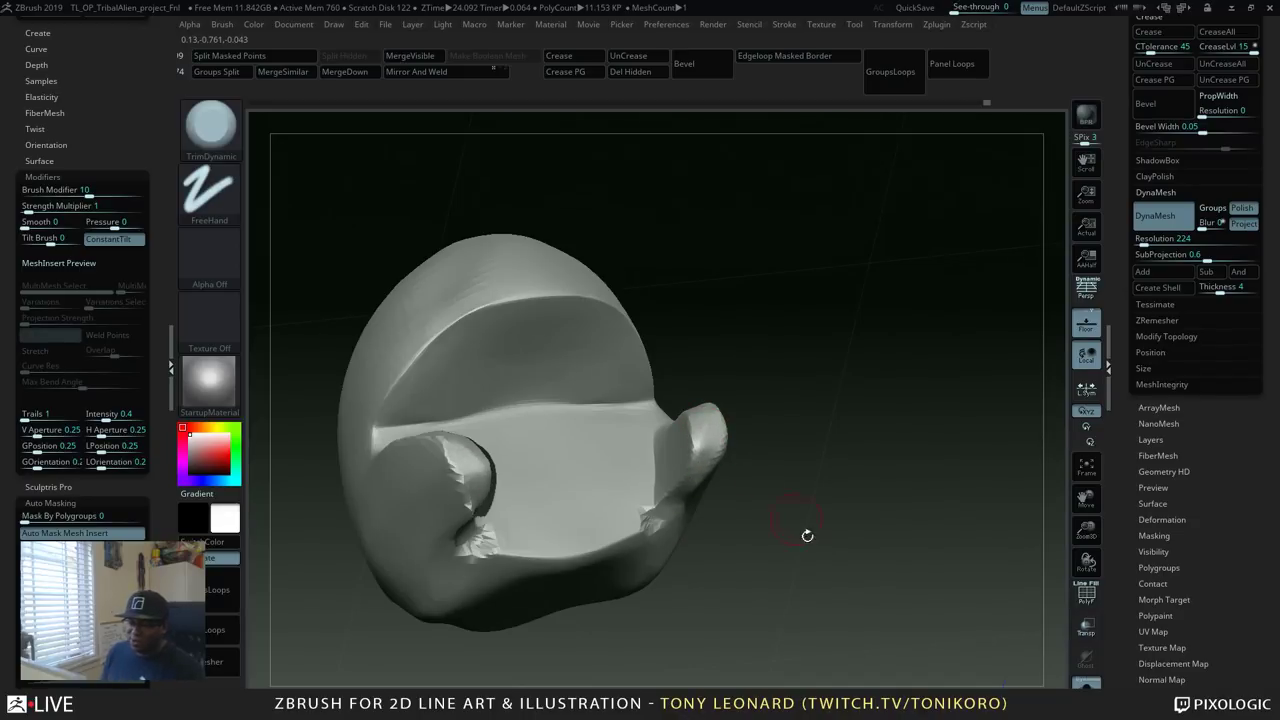
Smooth the rough trimmed edges and inner lower corners of the cheek guards with the Smooth brush.
{"action": "mouse_move", "coordinate": [807, 536]}
{"action": "left_mouse_down"}
{"action": "mouse_move", "coordinate": [737, 557]}
{"action": "mouse_move", "coordinate": [686, 500]}
{"action": "mouse_move", "coordinate": [669, 514]}
{"action": "left_mouse_up"}
{"action": "key", "text": "shift"}
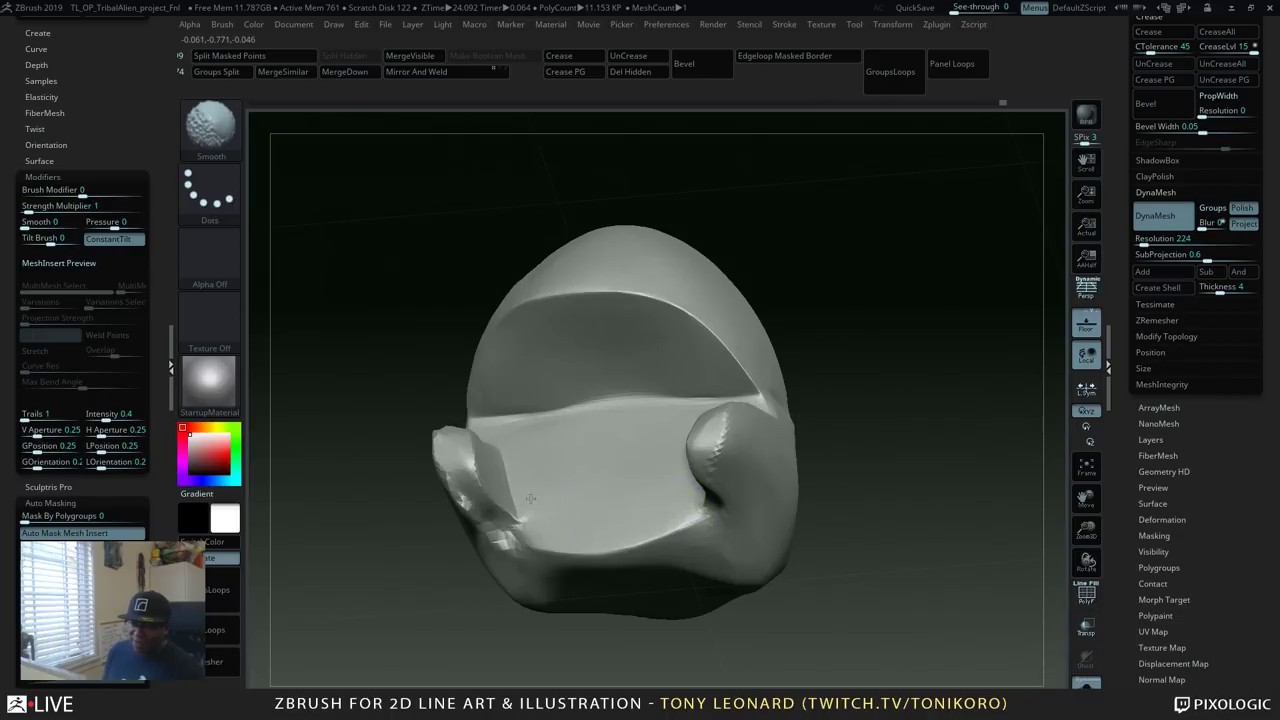
{"action": "left_click_drag", "start_coordinate": [534, 520], "coordinate": [511, 470], "text": "shift"}
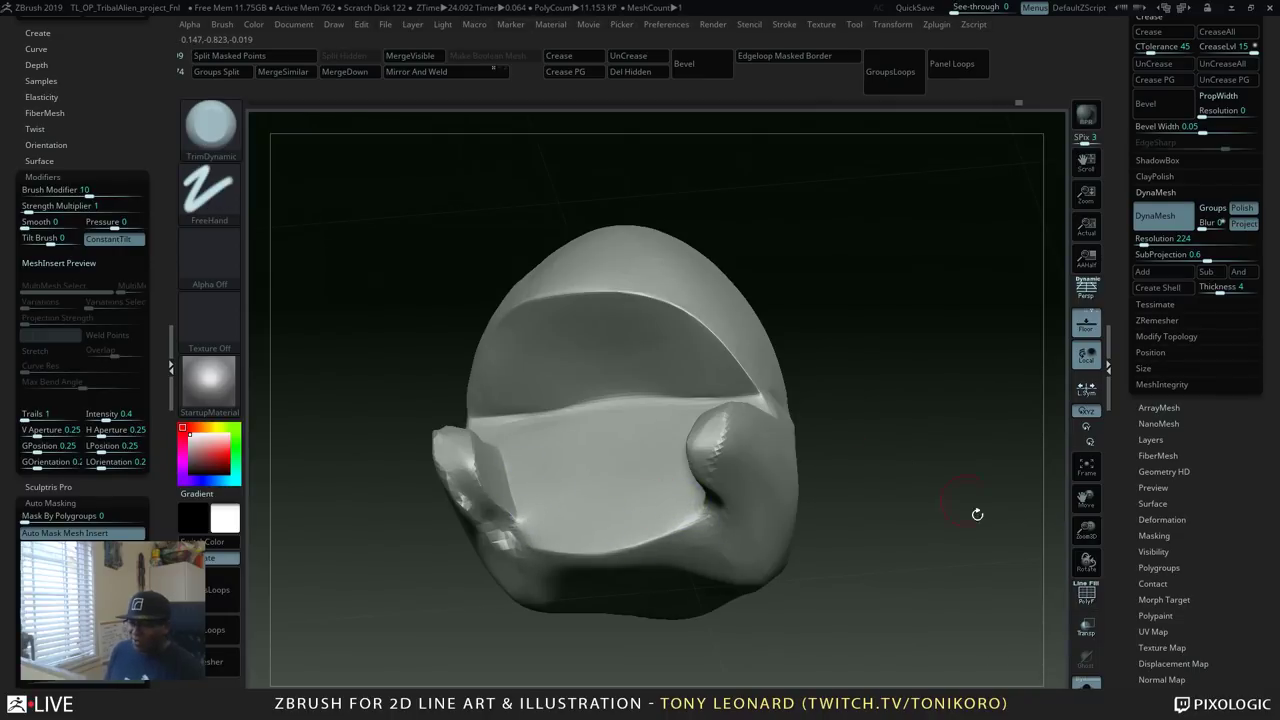
{"action": "mouse_move", "coordinate": [977, 514]}
{"action": "left_mouse_down"}
{"action": "mouse_move", "coordinate": [985, 573]}
{"action": "mouse_move", "coordinate": [757, 623]}
{"action": "left_mouse_up"}
{"action": "key", "text": "shift"}
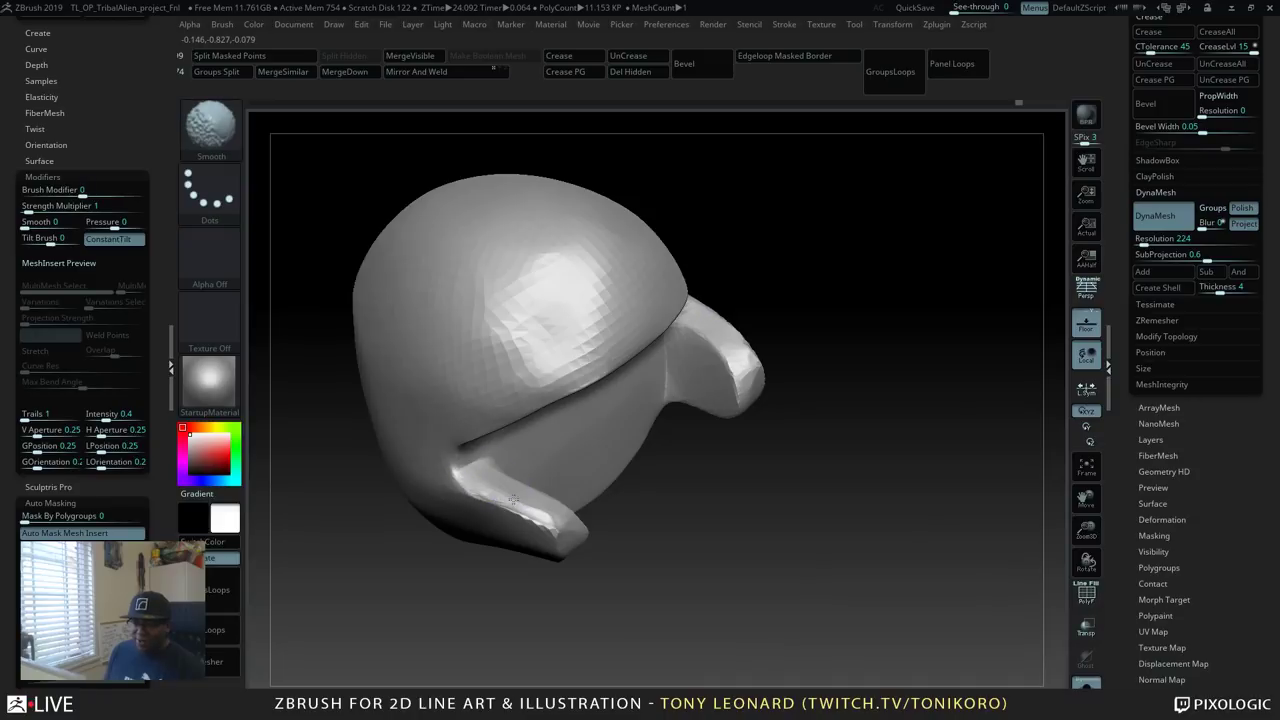
{"action": "mouse_move", "coordinate": [571, 531]}
{"action": "left_mouse_down", "text": "shift"}
{"action": "mouse_move", "coordinate": [508, 500]}
{"action": "mouse_move", "coordinate": [569, 528]}
{"action": "left_mouse_up", "text": "shift"}
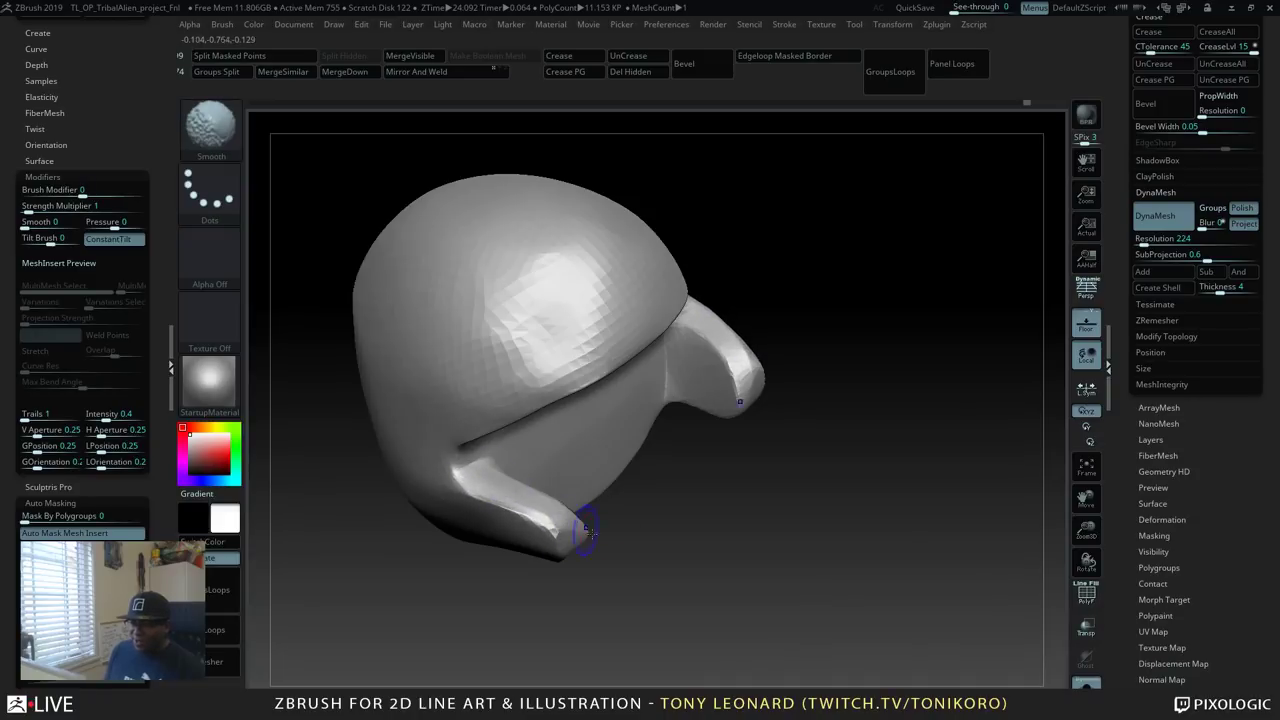
Trim the cheek guards' tips flatter with the TrimDynamic brush and undo the last stroke.
{"action": "mouse_move", "coordinate": [766, 502]}
{"action": "left_mouse_down"}
{"action": "mouse_move", "coordinate": [771, 471]}
{"action": "mouse_move", "coordinate": [797, 513]}
{"action": "left_mouse_up"}
{"action": "left_click_drag", "start_coordinate": [746, 548], "coordinate": [792, 472], "text": "alt"}
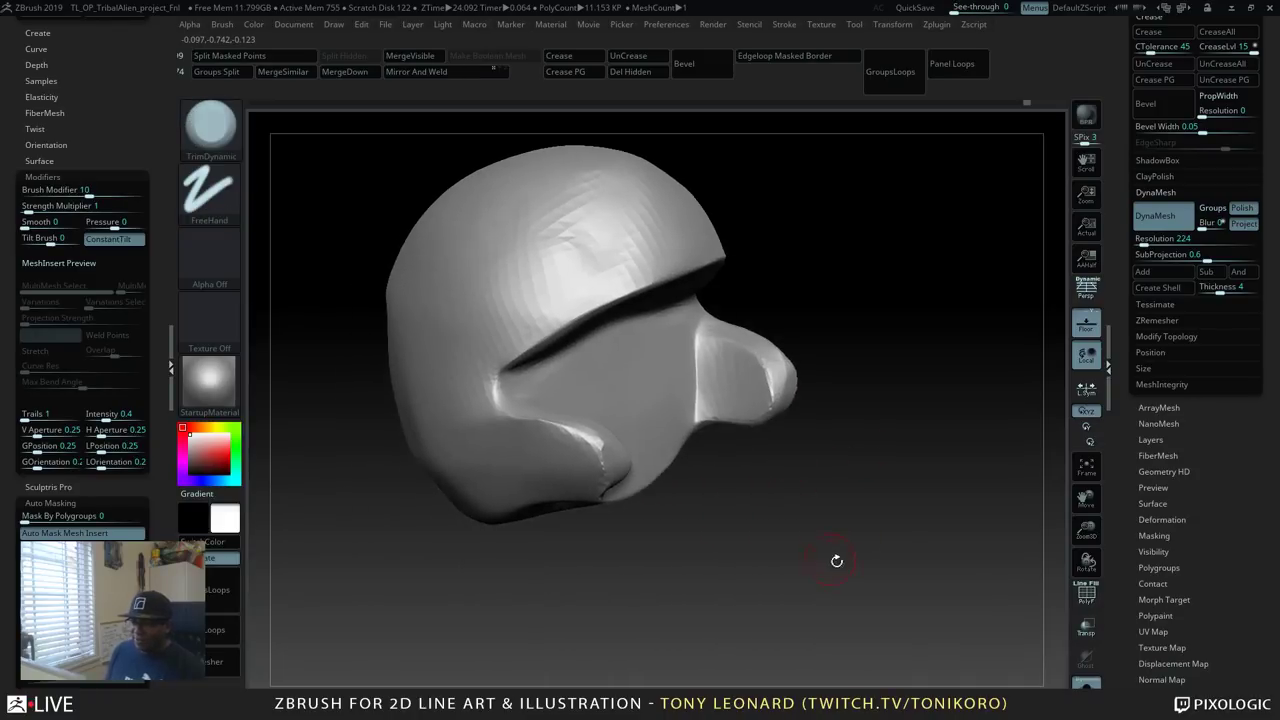
{"action": "left_click_drag", "start_coordinate": [837, 561], "coordinate": [623, 563]}
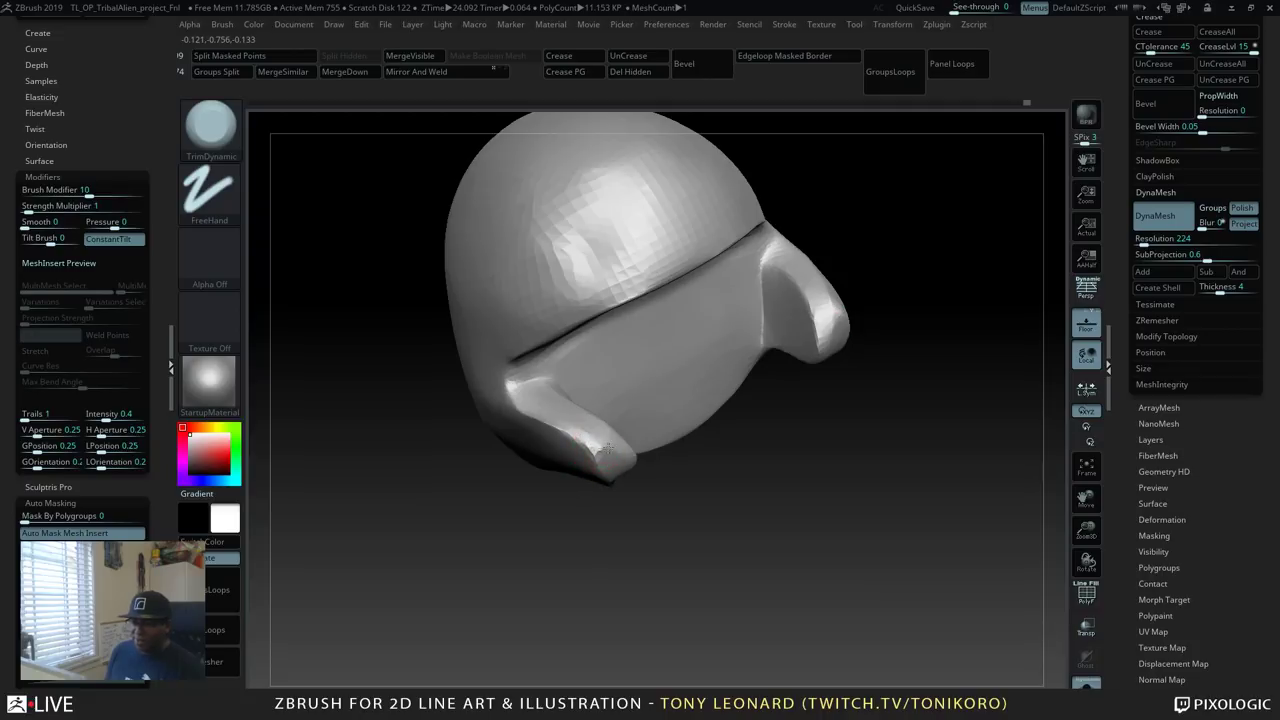
{"action": "mouse_move", "coordinate": [613, 442]}
{"action": "left_mouse_down"}
{"action": "mouse_move", "coordinate": [598, 456]}
{"action": "mouse_move", "coordinate": [621, 450]}
{"action": "left_mouse_up"}
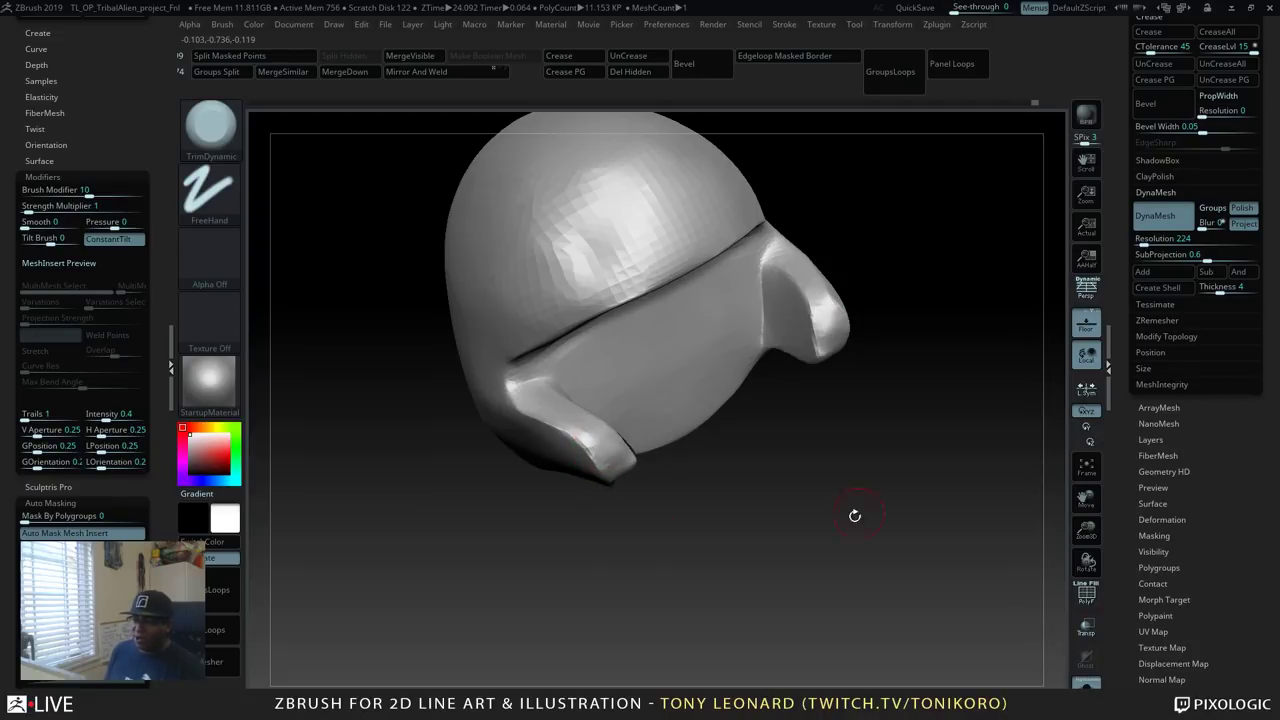
{"action": "left_click_drag", "start_coordinate": [855, 515], "coordinate": [800, 540]}
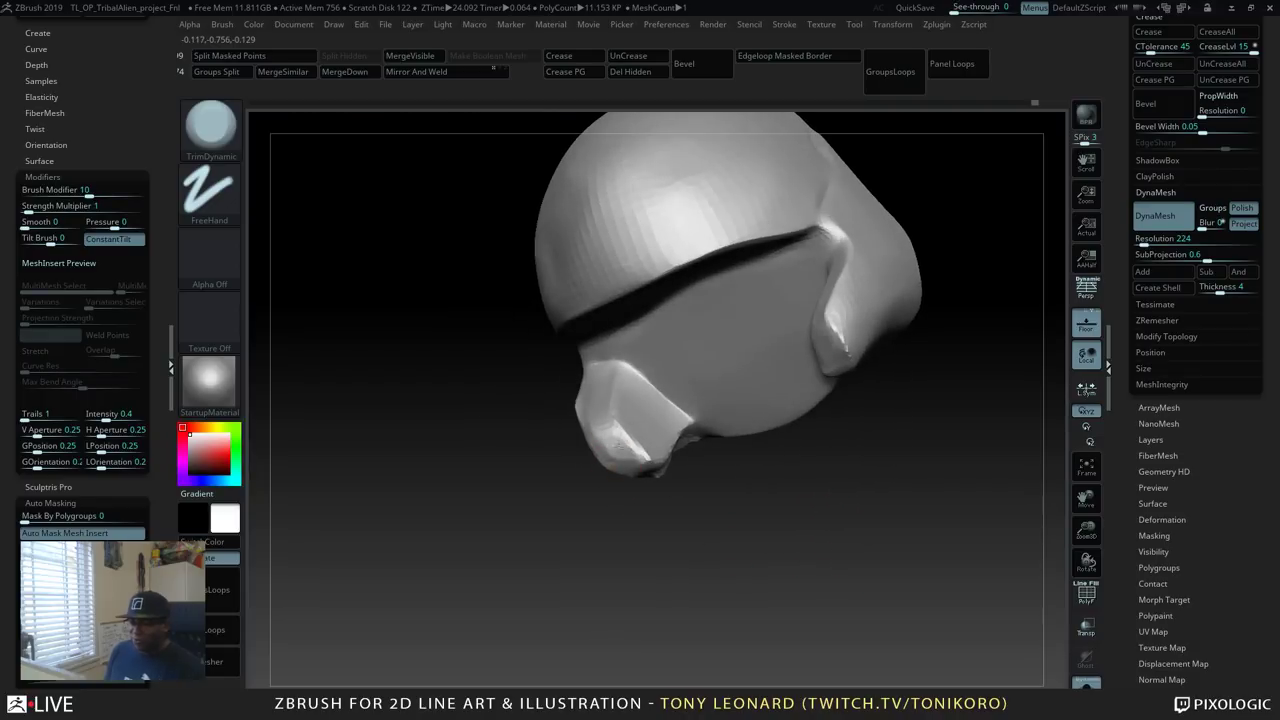
{"action": "mouse_move", "coordinate": [598, 444]}
{"action": "left_mouse_down"}
{"action": "mouse_move", "coordinate": [618, 440]}
{"action": "mouse_move", "coordinate": [660, 500]}
{"action": "mouse_move", "coordinate": [727, 511]}
{"action": "mouse_move", "coordinate": [658, 508]}
{"action": "left_mouse_up"}
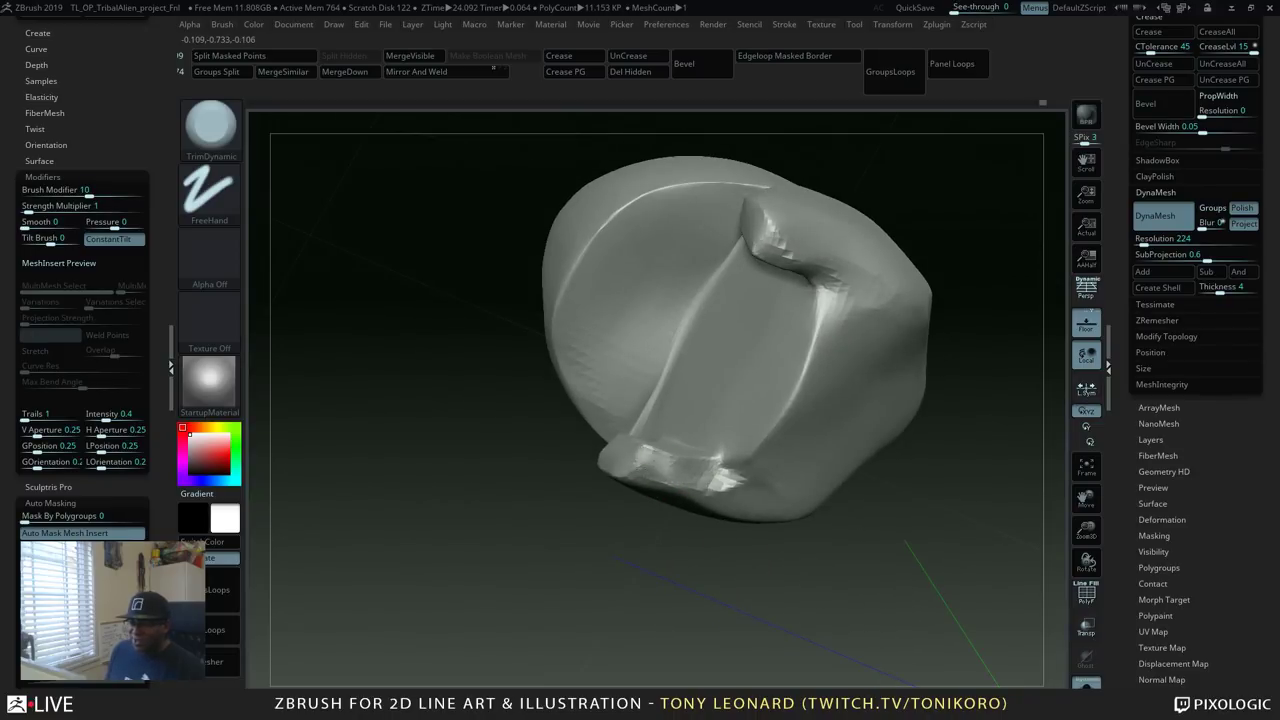
{"action": "key", "text": "ctrl+z"}
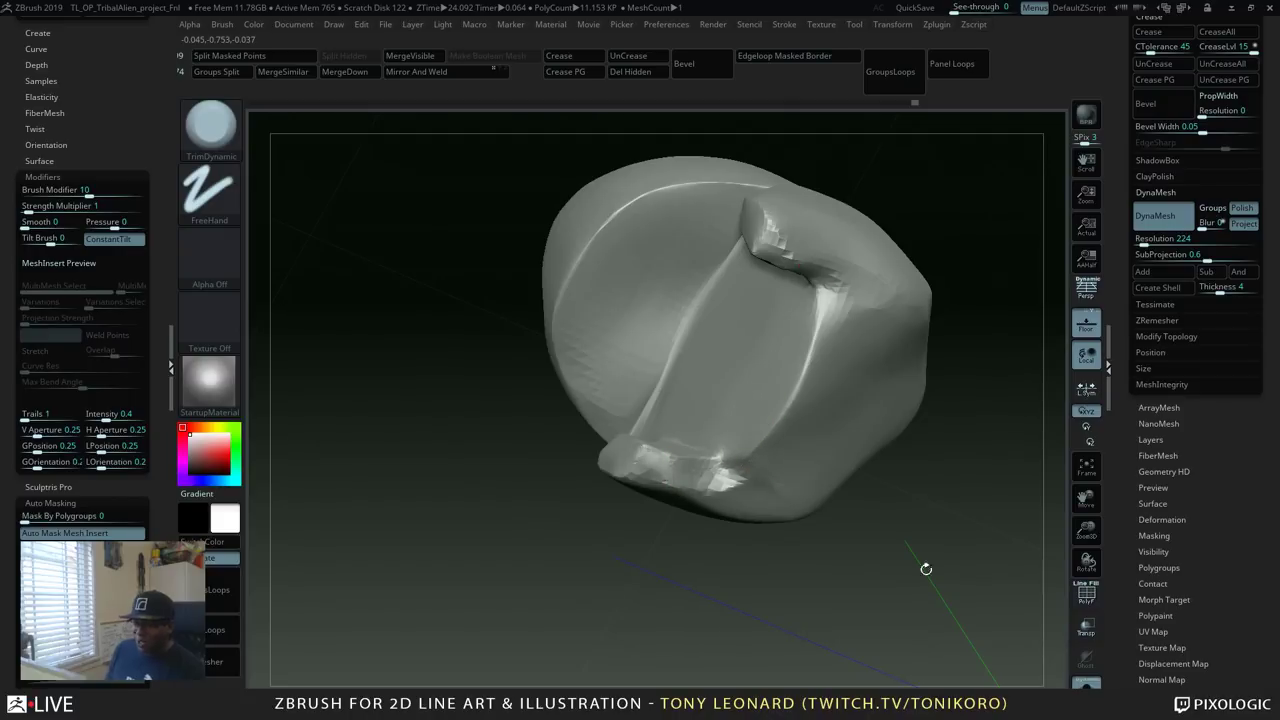
Stretch the cheek guards forward and downward using the Move brush at a larger draw size.
{"action": "mouse_move", "coordinate": [763, 483]}
{"action": "right_mouse_down"}
{"action": "mouse_move", "coordinate": [1014, 589]}
{"action": "mouse_move", "coordinate": [902, 597]}
{"action": "right_mouse_up"}
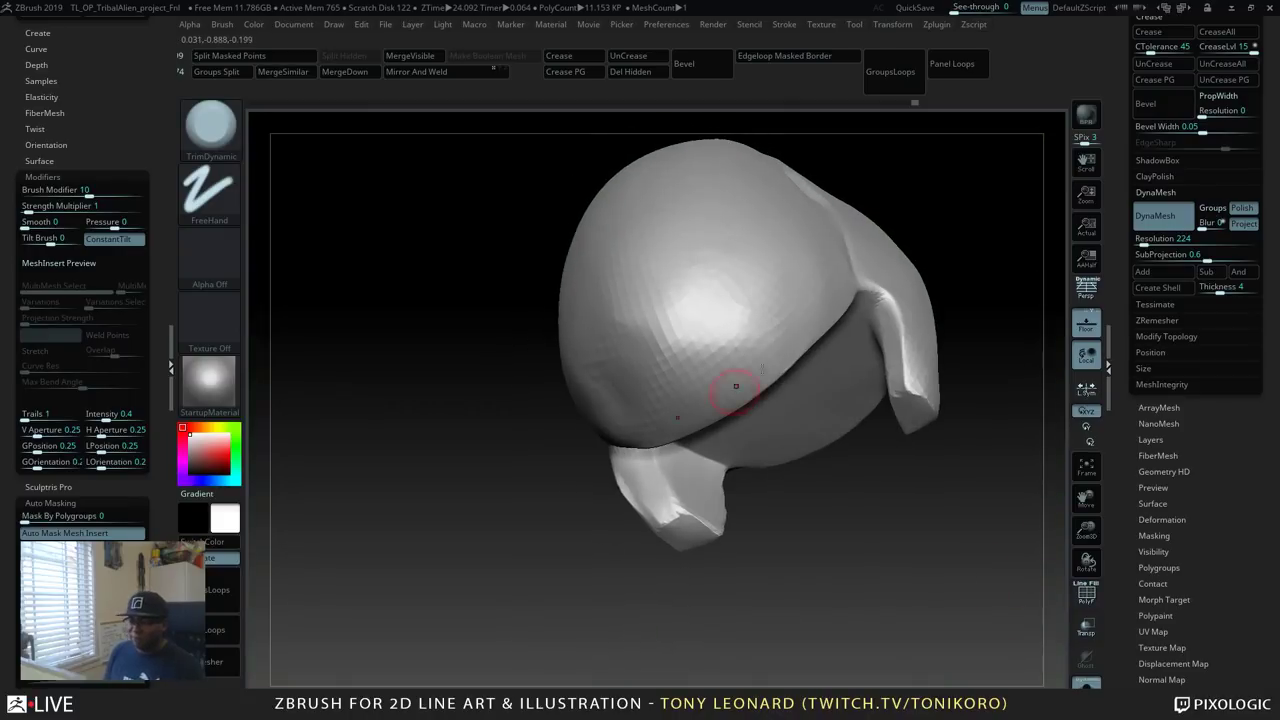
{"action": "mouse_move", "coordinate": [940, 591]}
{"action": "left_mouse_down"}
{"action": "mouse_move", "coordinate": [986, 557]}
{"action": "mouse_move", "coordinate": [854, 543]}
{"action": "mouse_move", "coordinate": [845, 590]}
{"action": "mouse_move", "coordinate": [817, 600]}
{"action": "left_mouse_up"}
{"action": "mouse_move", "coordinate": [811, 457]}
{"action": "left_mouse_down"}
{"action": "mouse_move", "coordinate": [883, 514]}
{"action": "mouse_move", "coordinate": [990, 520]}
{"action": "left_mouse_up"}
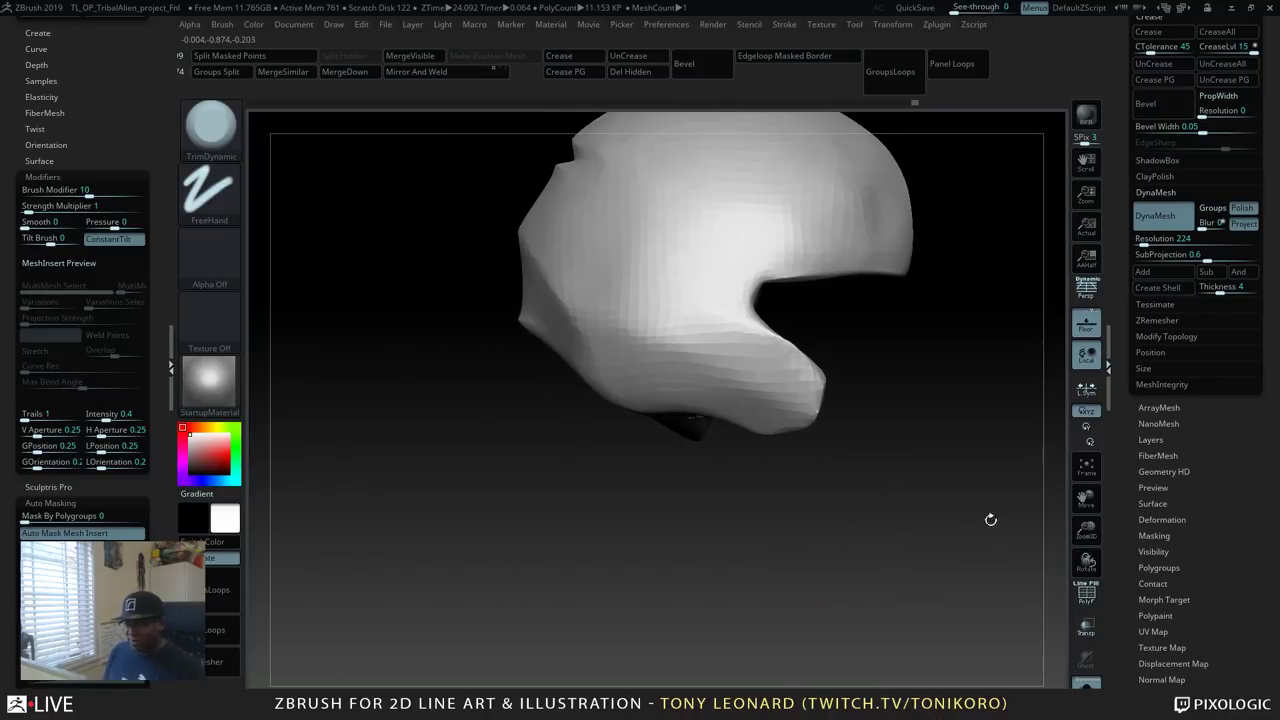
{"action": "key", "text": "b"}
{"action": "left_click", "coordinate": [632, 215]}
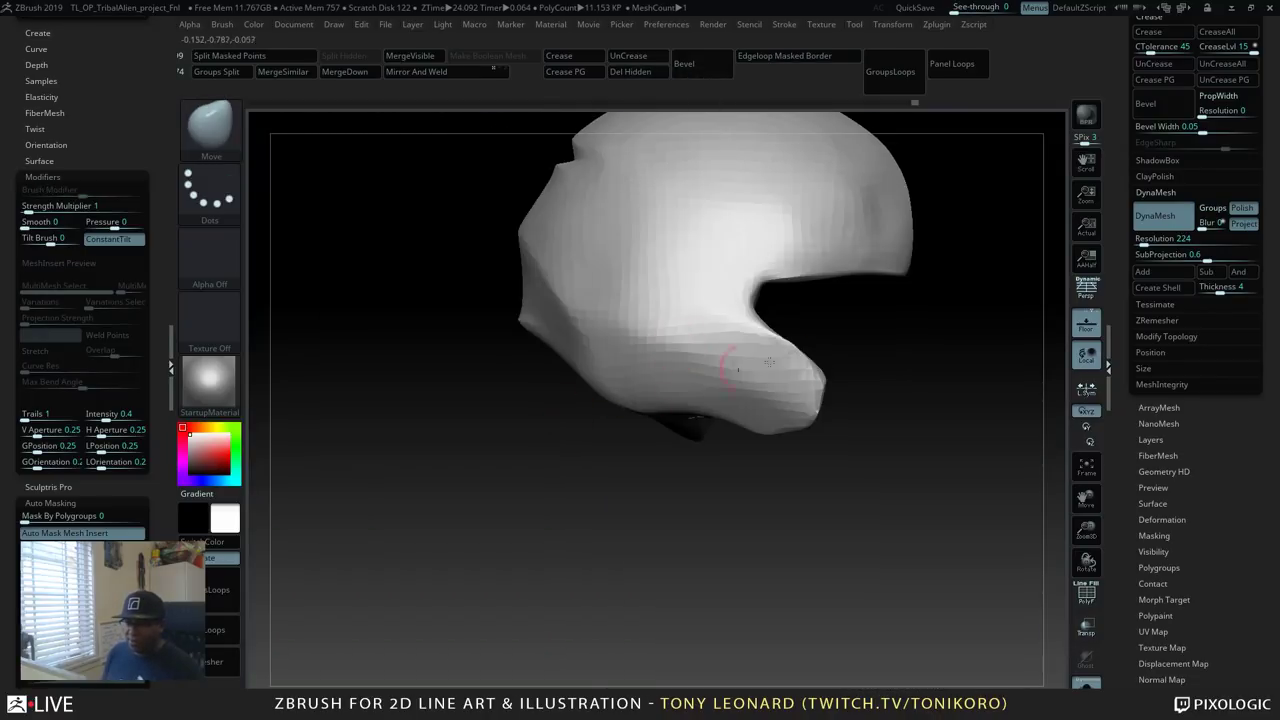
{"action": "key", "text": "s"}
{"action": "mouse_move", "coordinate": [857, 346]}
{"action": "left_mouse_down"}
{"action": "mouse_move", "coordinate": [885, 351]}
{"action": "mouse_move", "coordinate": [874, 353]}
{"action": "left_mouse_up"}
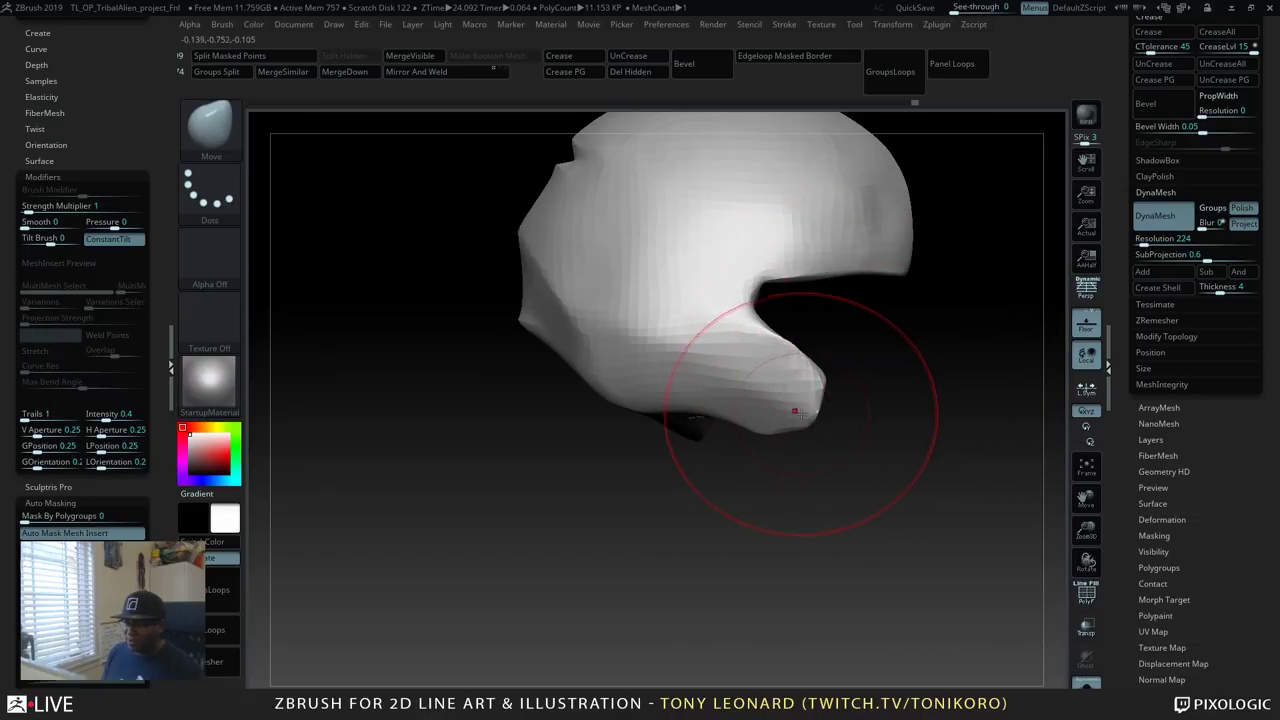
{"action": "left_click_drag", "start_coordinate": [800, 402], "coordinate": [866, 451]}
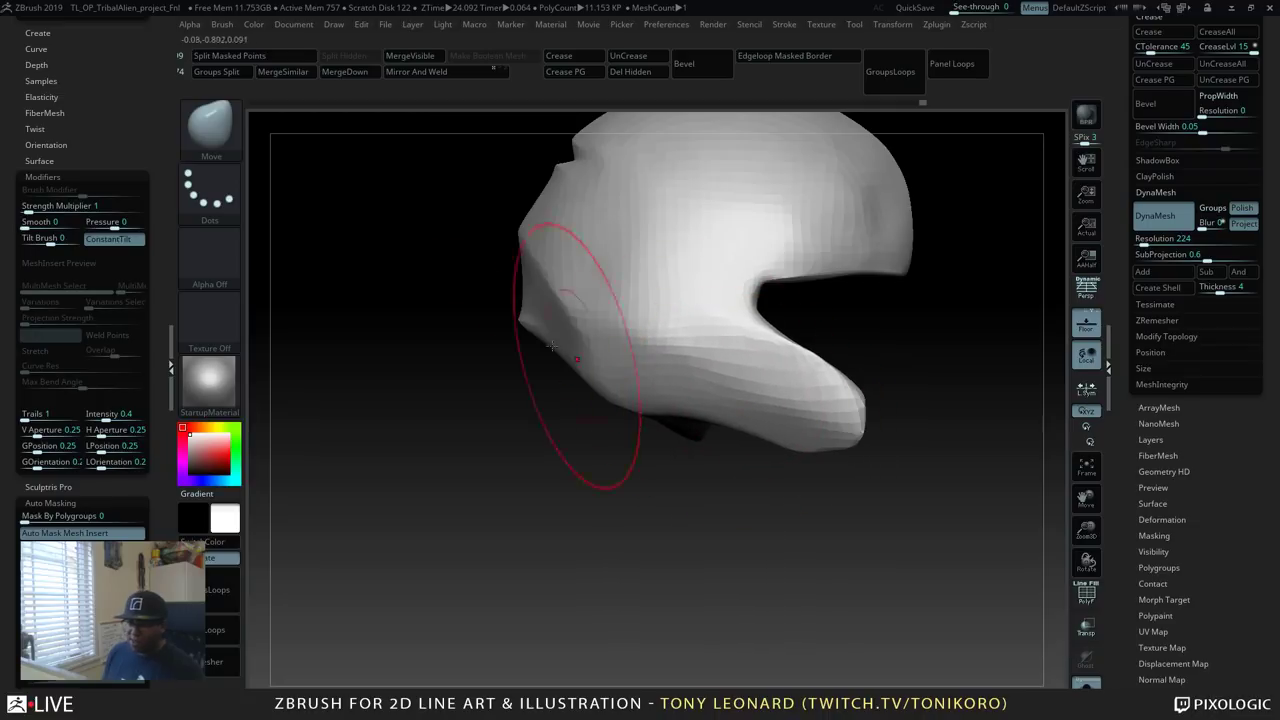
Raise the helmet's lower back rim, show the full character, and pull the back of the helmet outward with the Move brush.
{"action": "left_click_drag", "start_coordinate": [542, 314], "coordinate": [540, 301]}
{"action": "left_click_drag", "start_coordinate": [525, 251], "coordinate": [532, 246]}
{"action": "left_click", "coordinate": [1085, 682]}
{"action": "mouse_move", "coordinate": [808, 560]}
{"action": "left_mouse_down"}
{"action": "mouse_move", "coordinate": [984, 531]}
{"action": "mouse_move", "coordinate": [900, 500]}
{"action": "mouse_move", "coordinate": [810, 400]}
{"action": "mouse_move", "coordinate": [771, 321]}
{"action": "left_mouse_up"}
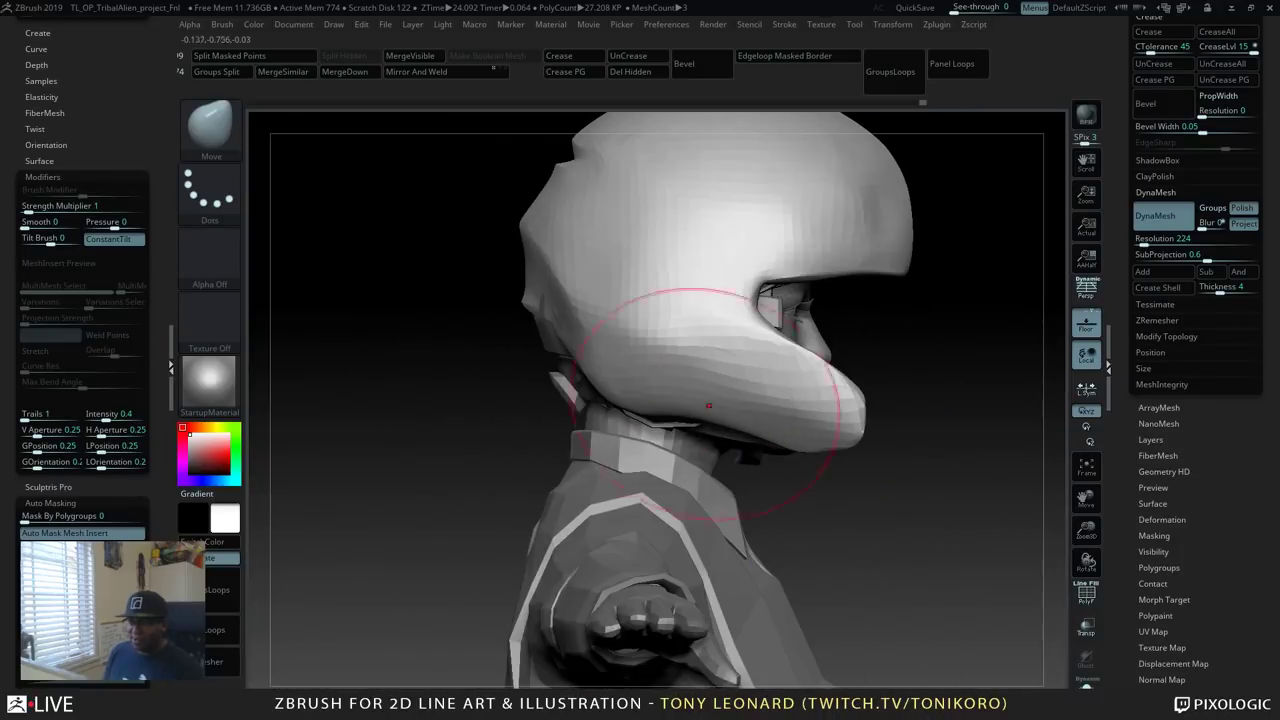
{"action": "left_click_drag", "start_coordinate": [556, 278], "coordinate": [543, 278]}
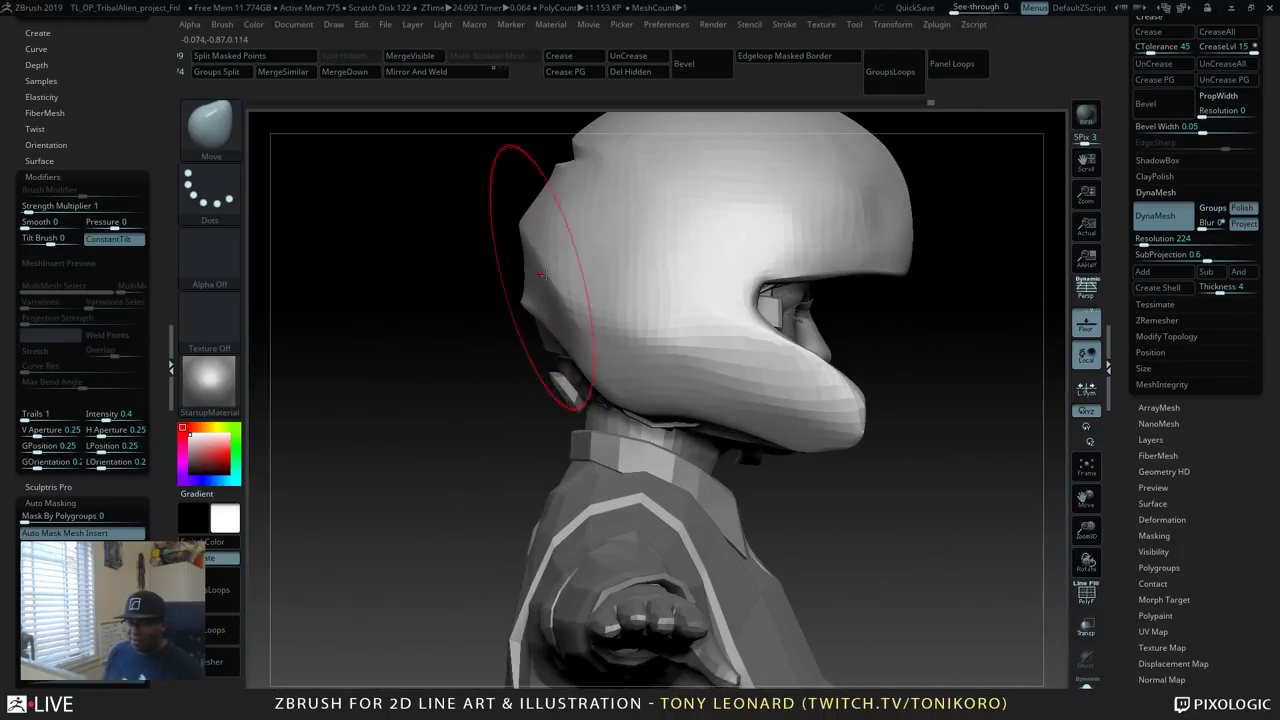
{"action": "left_click_drag", "start_coordinate": [514, 217], "coordinate": [500, 197]}
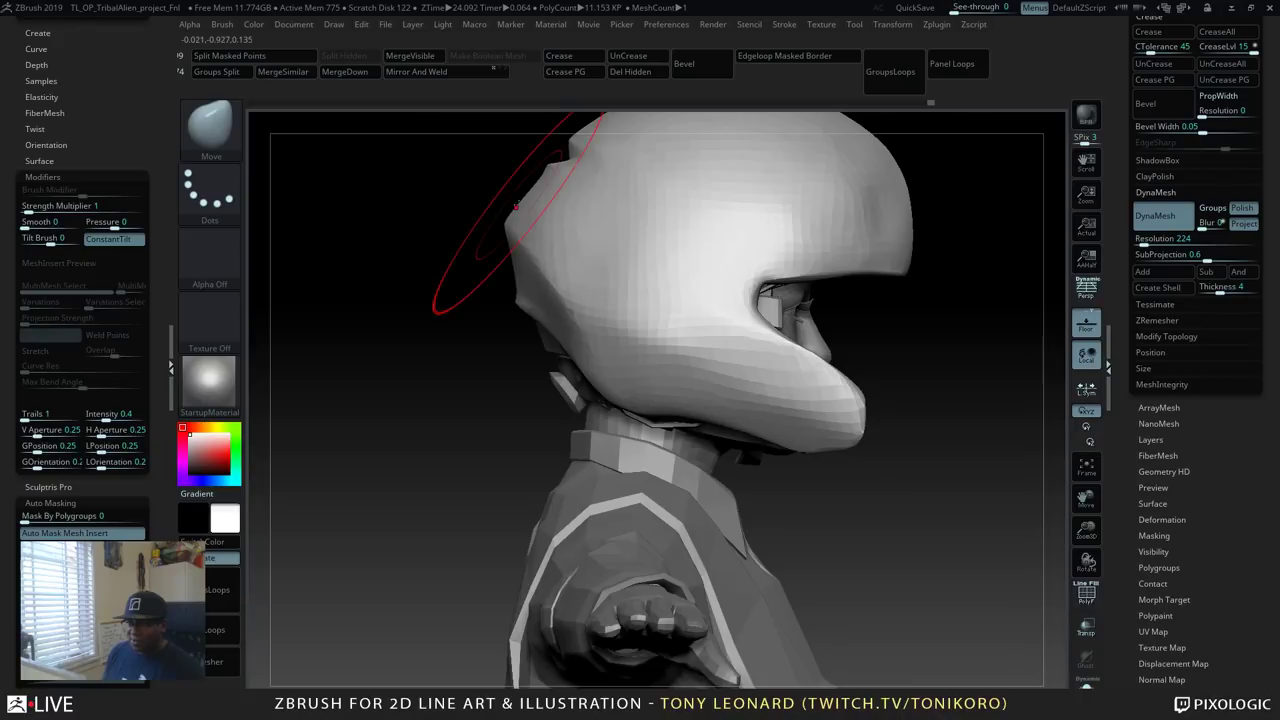
Pull the ridge below the helmet's upper back seam upward with the Move brush to sharpen the rear profile.
{"action": "mouse_move", "coordinate": [856, 452]}
{"action": "left_mouse_down"}
{"action": "mouse_move", "coordinate": [991, 446]}
{"action": "mouse_move", "coordinate": [954, 394]}
{"action": "mouse_move", "coordinate": [846, 377]}
{"action": "mouse_move", "coordinate": [955, 460]}
{"action": "mouse_move", "coordinate": [860, 366]}
{"action": "left_mouse_up"}
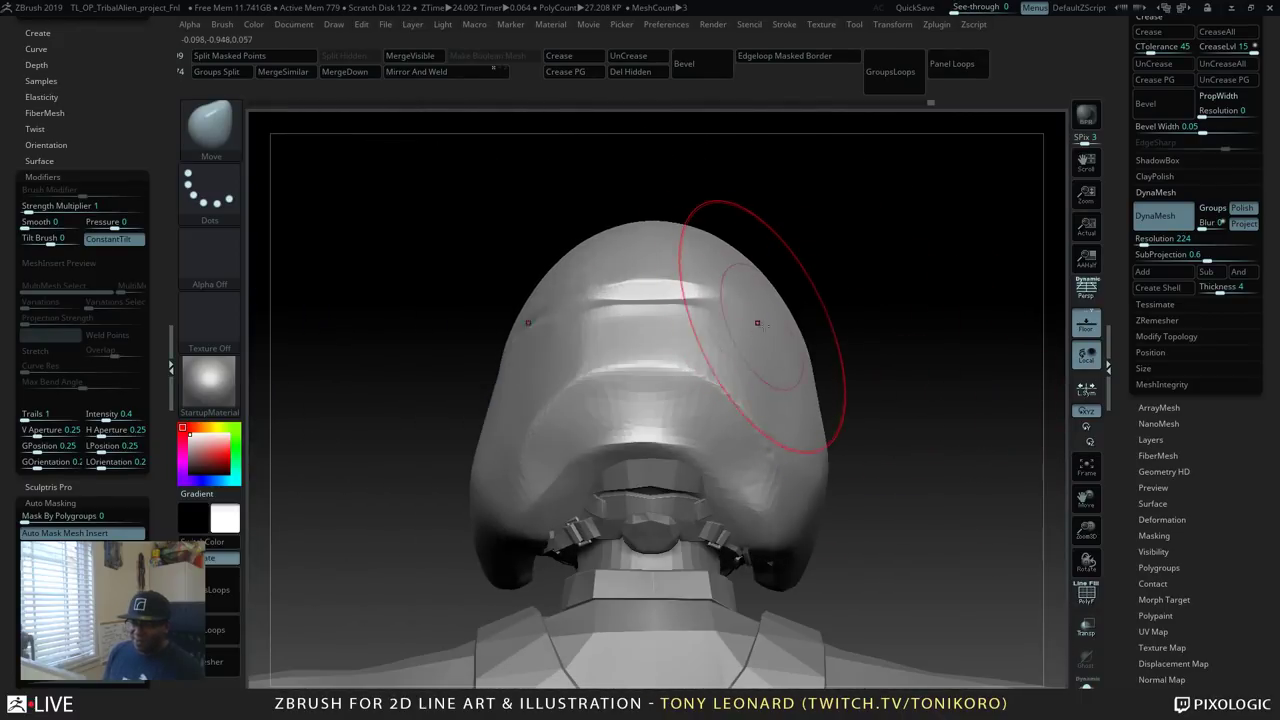
{"action": "left_click_drag", "start_coordinate": [761, 333], "coordinate": [699, 355]}
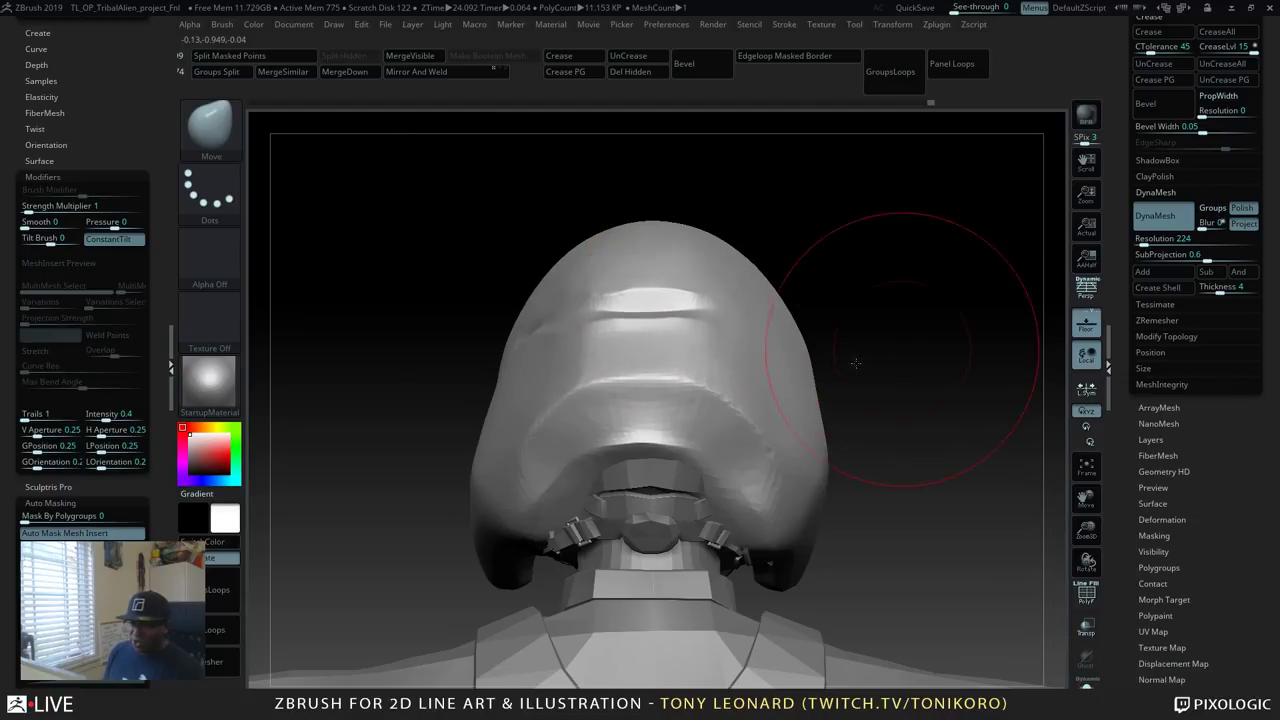
{"action": "left_click_drag", "start_coordinate": [900, 354], "coordinate": [826, 354], "text": "shift"}
{"action": "left_click_drag", "start_coordinate": [774, 240], "coordinate": [783, 252]}
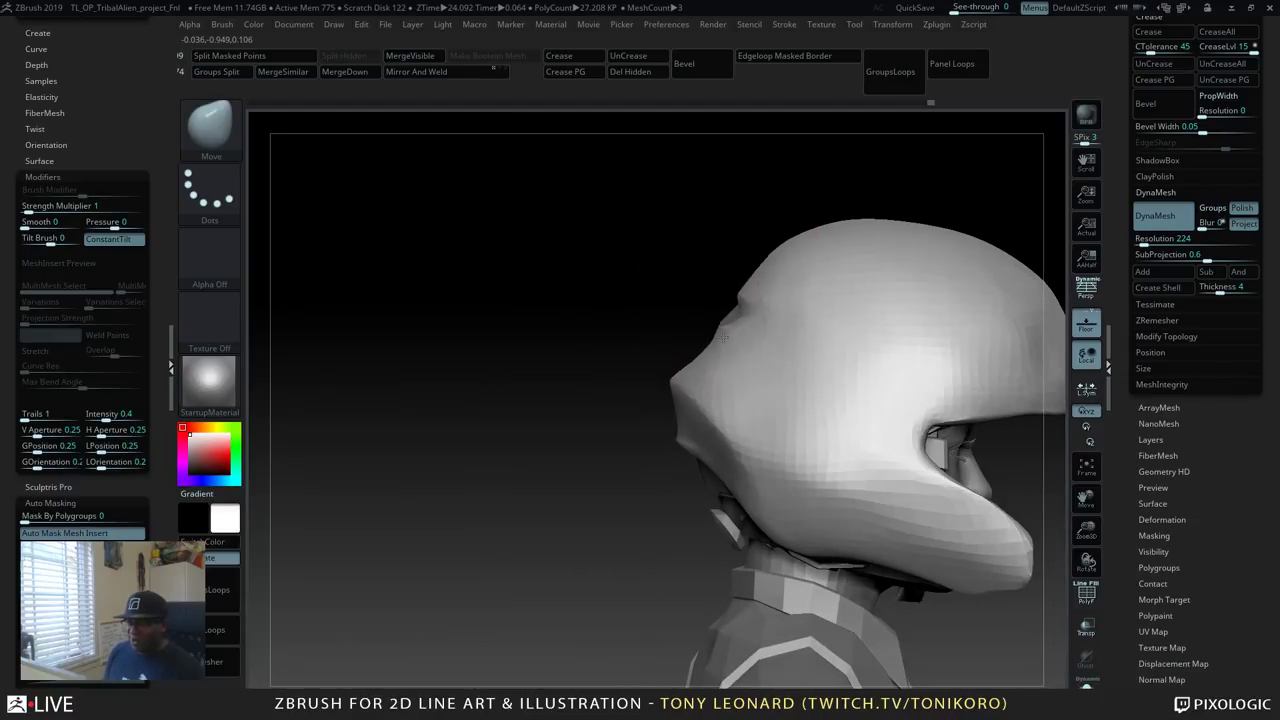
{"action": "left_click_drag", "start_coordinate": [520, 340], "coordinate": [722, 345]}
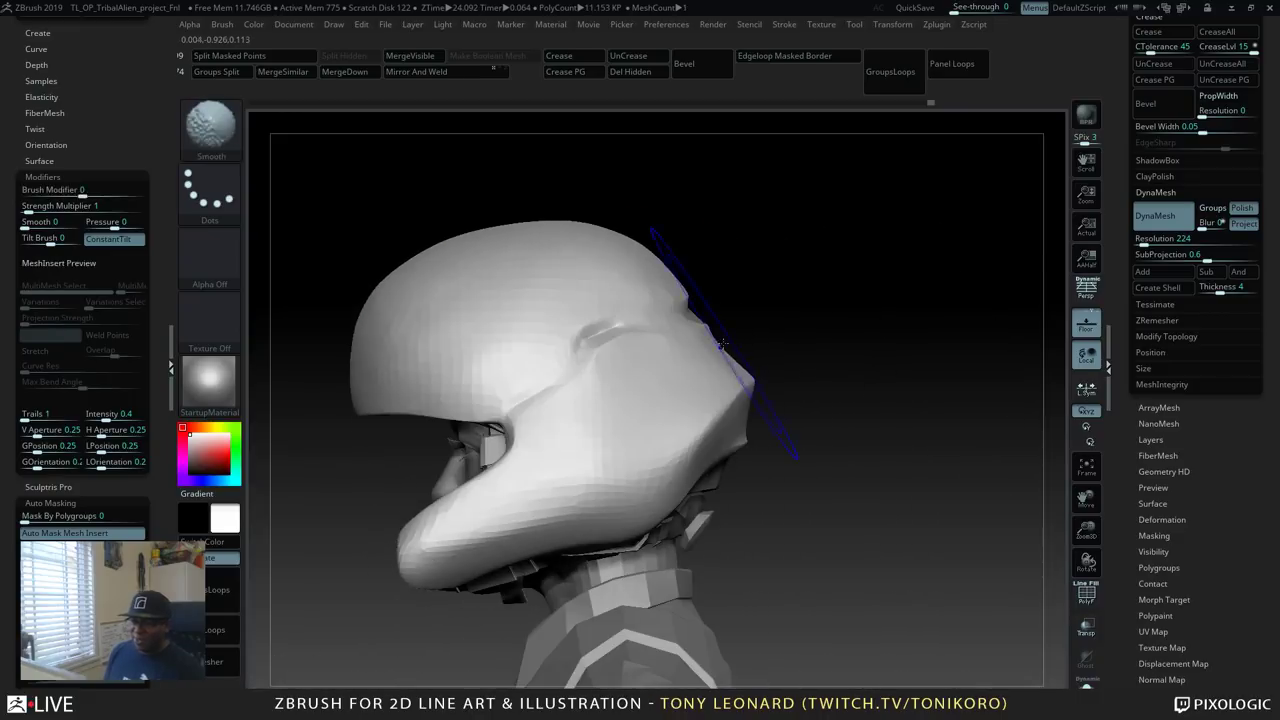
{"action": "left_click_drag", "start_coordinate": [832, 304], "coordinate": [830, 382]}
{"action": "left_click_drag", "start_coordinate": [731, 299], "coordinate": [707, 277]}
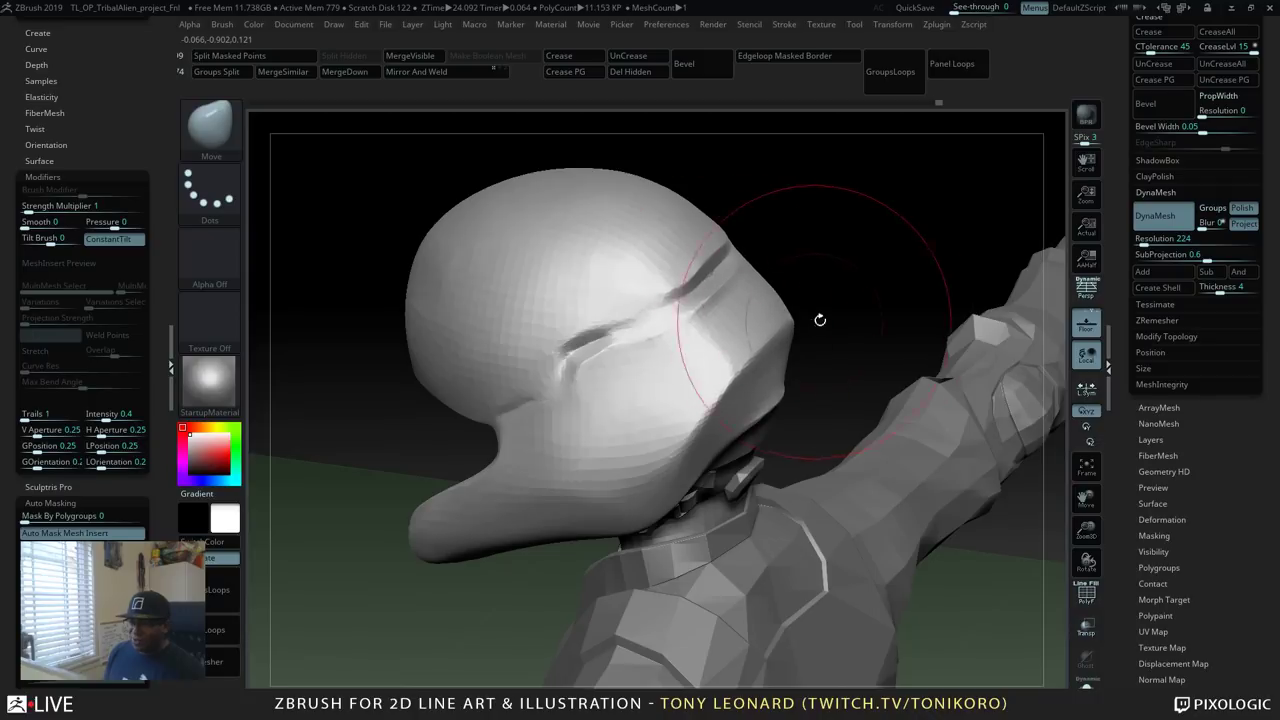
{"action": "mouse_move", "coordinate": [843, 326]}
{"action": "left_mouse_down"}
{"action": "mouse_move", "coordinate": [849, 286]}
{"action": "mouse_move", "coordinate": [874, 343]}
{"action": "left_mouse_up"}
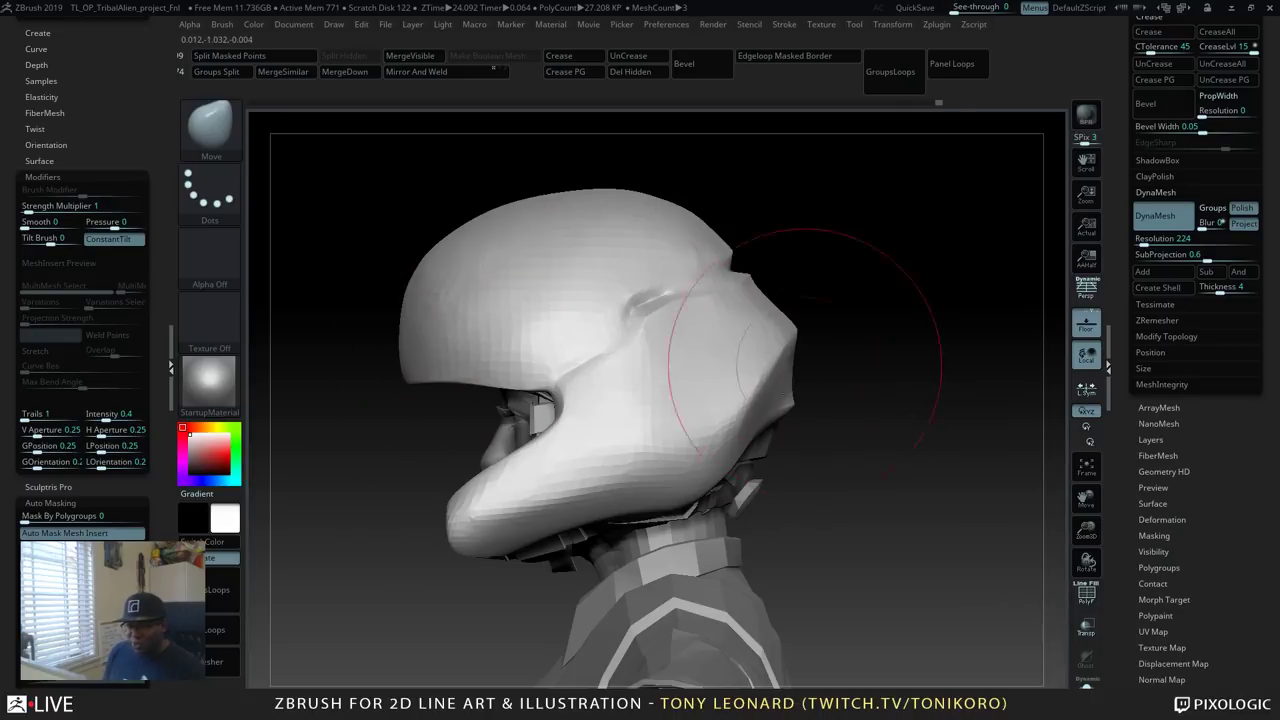
Reduce the Move brush's draw size and examine the helmet's fit on the character from the side, front and back.
{"action": "key", "text": "s"}
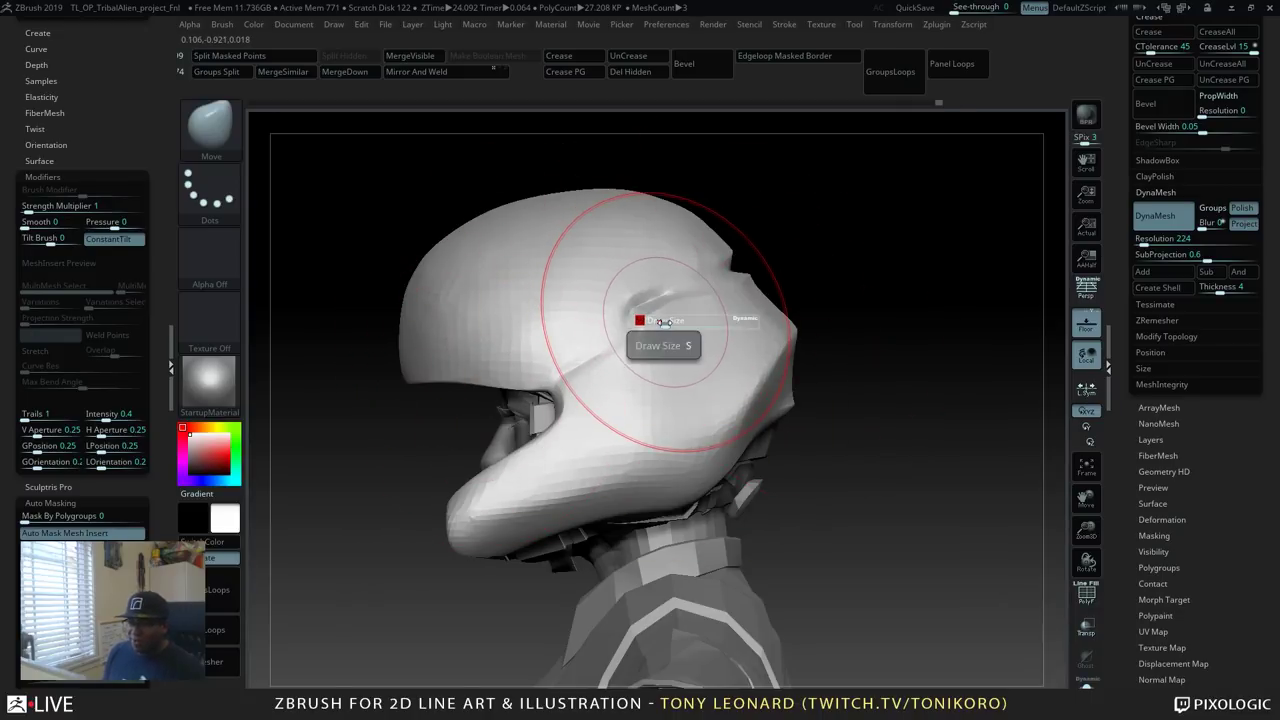
{"action": "left_click_drag", "start_coordinate": [668, 323], "coordinate": [655, 324]}
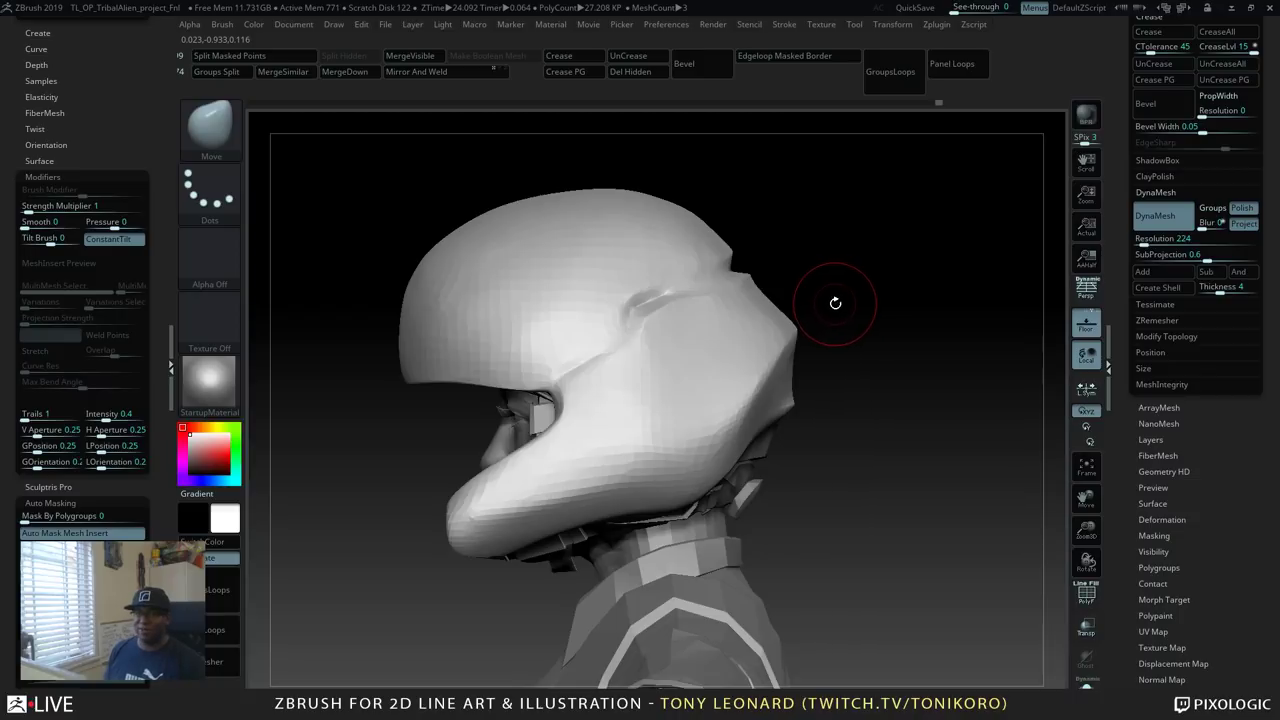
{"action": "left_click_drag", "start_coordinate": [918, 530], "coordinate": [996, 555], "text": "alt"}
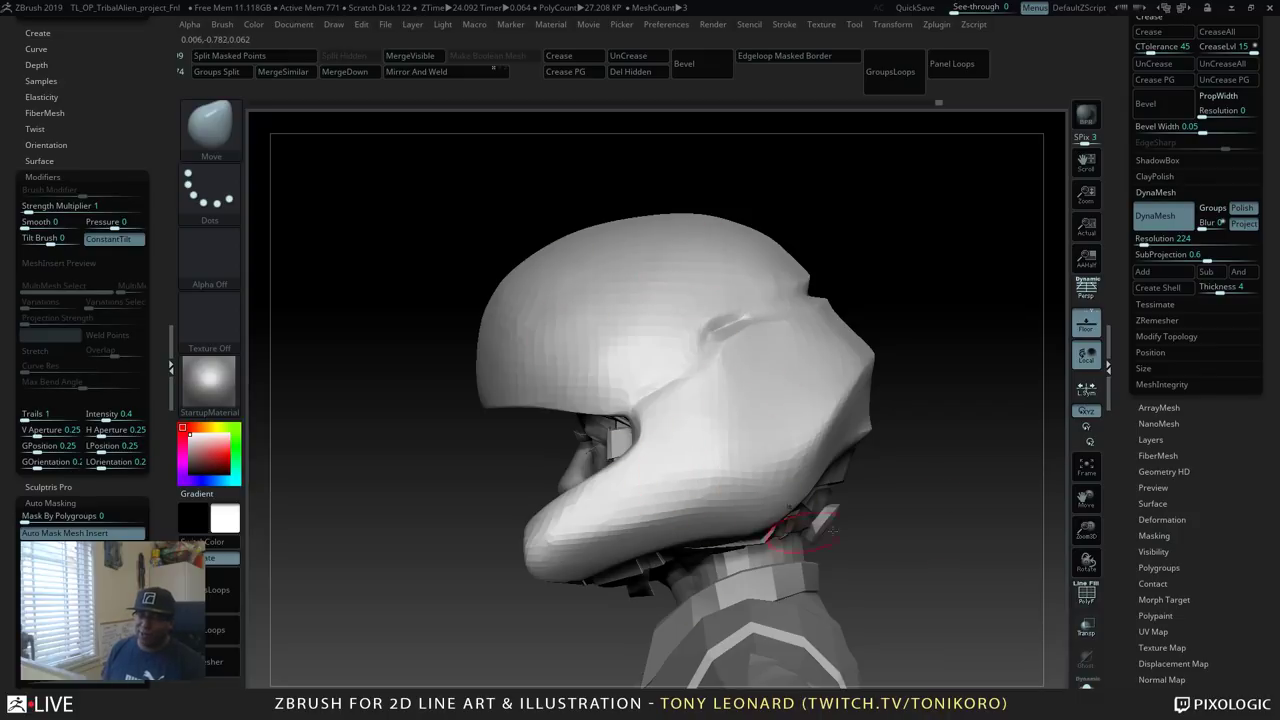
{"action": "left_click_drag", "start_coordinate": [984, 550], "coordinate": [761, 535]}
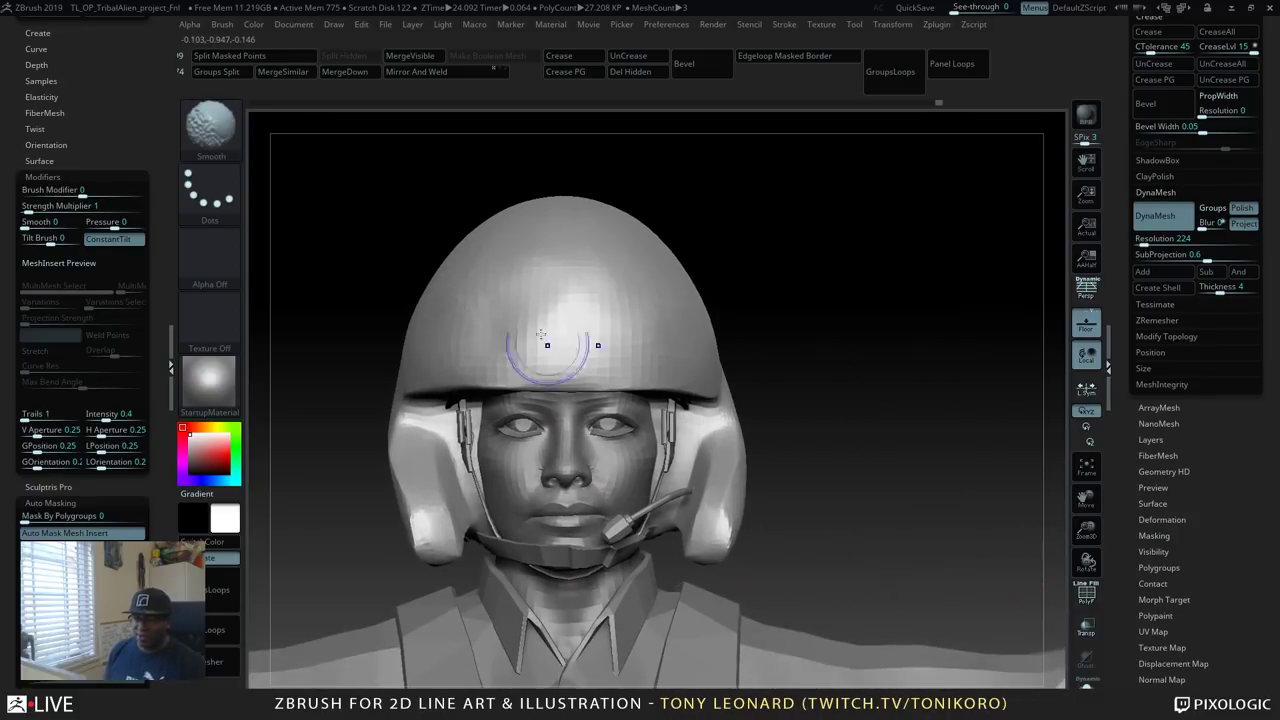
{"action": "mouse_move", "coordinate": [886, 416]}
{"action": "left_mouse_down"}
{"action": "mouse_move", "coordinate": [786, 423]}
{"action": "mouse_move", "coordinate": [712, 360]}
{"action": "left_mouse_up"}
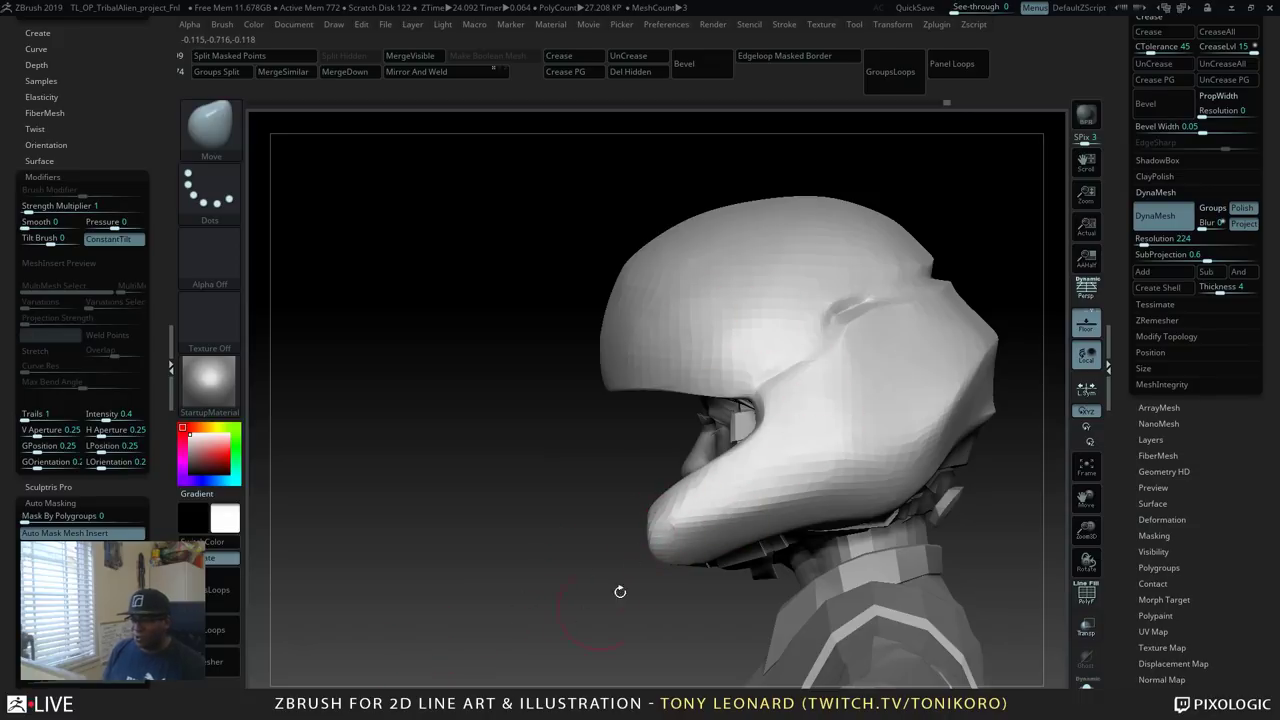
{"action": "left_click_drag", "start_coordinate": [551, 571], "coordinate": [457, 623]}
{"action": "left_click_drag", "start_coordinate": [551, 594], "coordinate": [605, 565]}
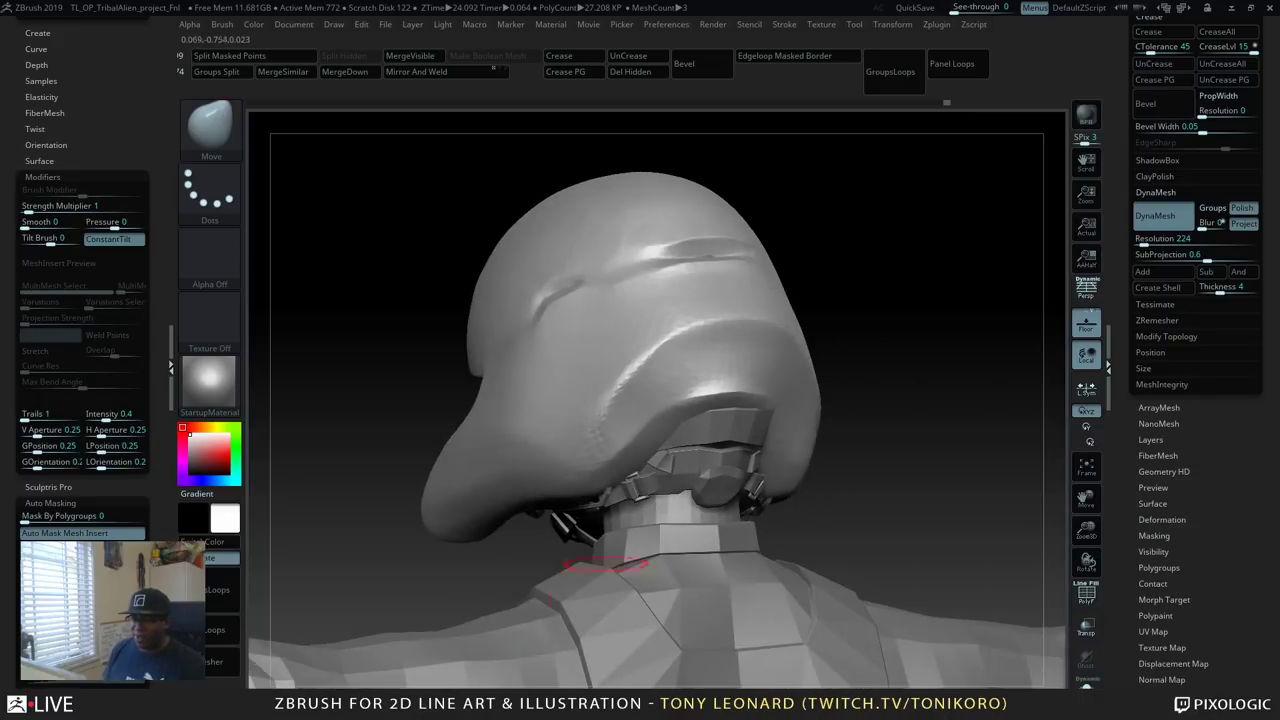
Smooth the inner rear surfaces of the helmet on both sides of the neck opening with the Smooth brush.
{"action": "left_click_drag", "start_coordinate": [877, 504], "coordinate": [928, 513]}
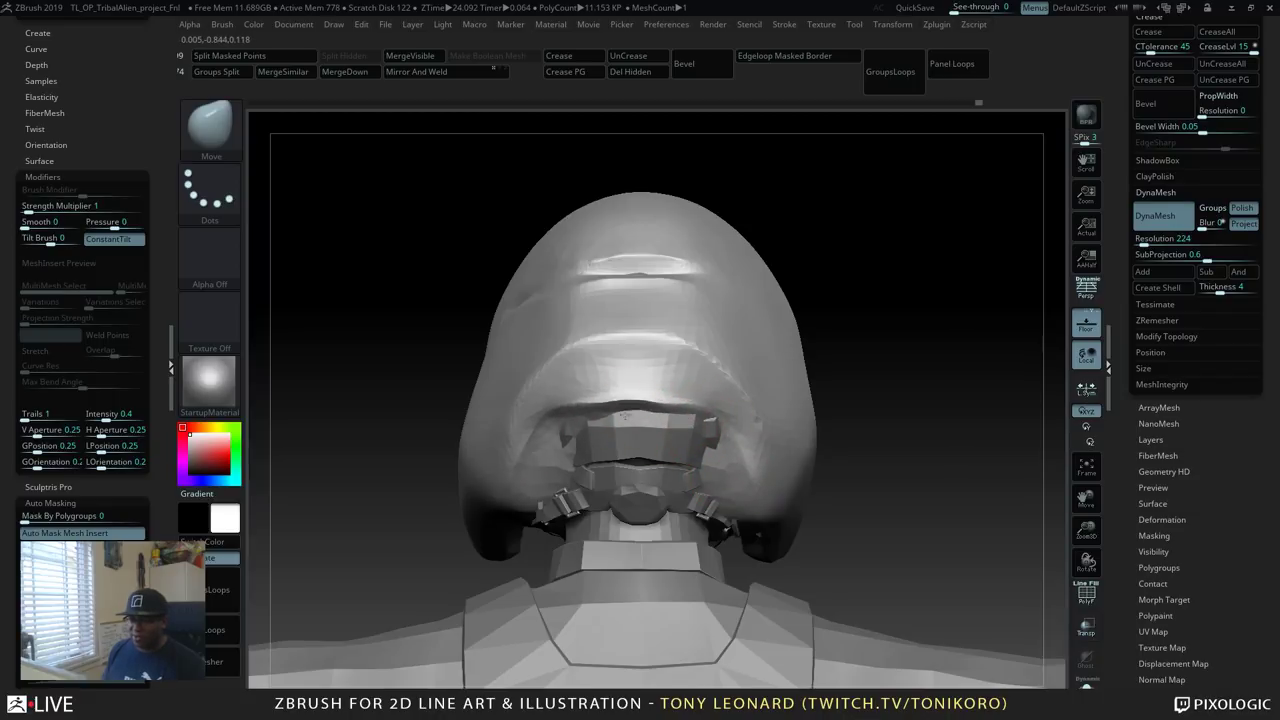
{"action": "key", "text": "shift"}
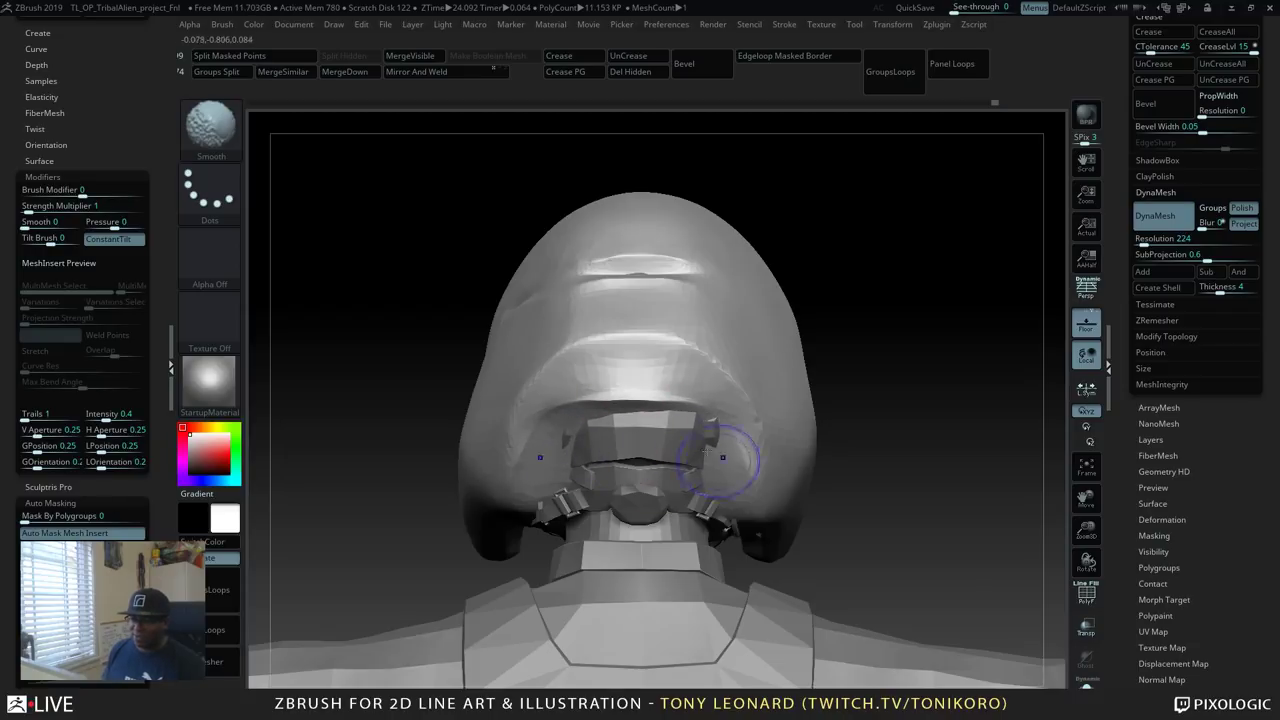
{"action": "left_click_drag", "start_coordinate": [716, 440], "coordinate": [754, 489], "text": "shift"}
Flip the helmet across its width with the Mirror deformation while viewing the character from the front.
{"action": "mouse_move", "coordinate": [860, 493]}
{"action": "left_mouse_down"}
{"action": "mouse_move", "coordinate": [957, 474]}
{"action": "mouse_move", "coordinate": [905, 534]}
{"action": "mouse_move", "coordinate": [904, 466]}
{"action": "left_mouse_up"}
{"action": "left_click_drag", "start_coordinate": [847, 387], "coordinate": [800, 506]}
{"action": "left_click_drag", "start_coordinate": [384, 391], "coordinate": [376, 400], "text": "alt"}
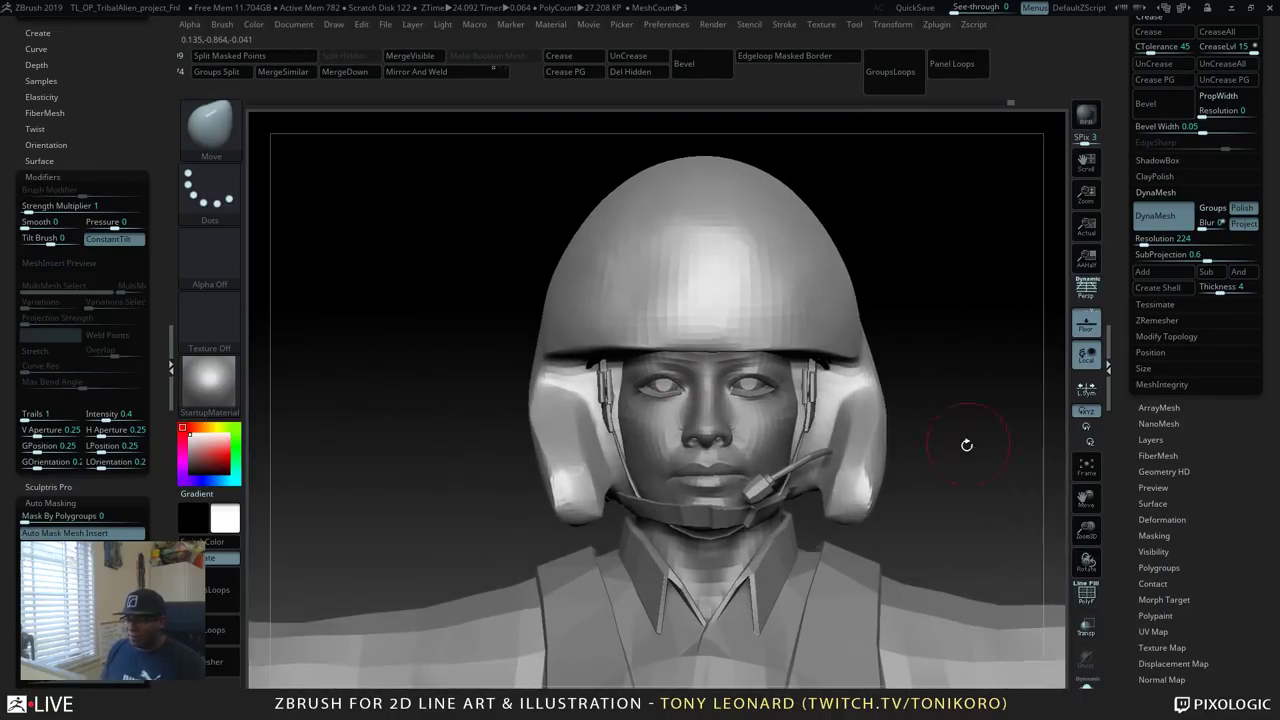
{"action": "left_click_drag", "start_coordinate": [1008, 492], "coordinate": [920, 476], "text": "alt"}
{"action": "scroll", "coordinate": [1130, 580], "scroll_direction": "down", "scroll_amount": 5}
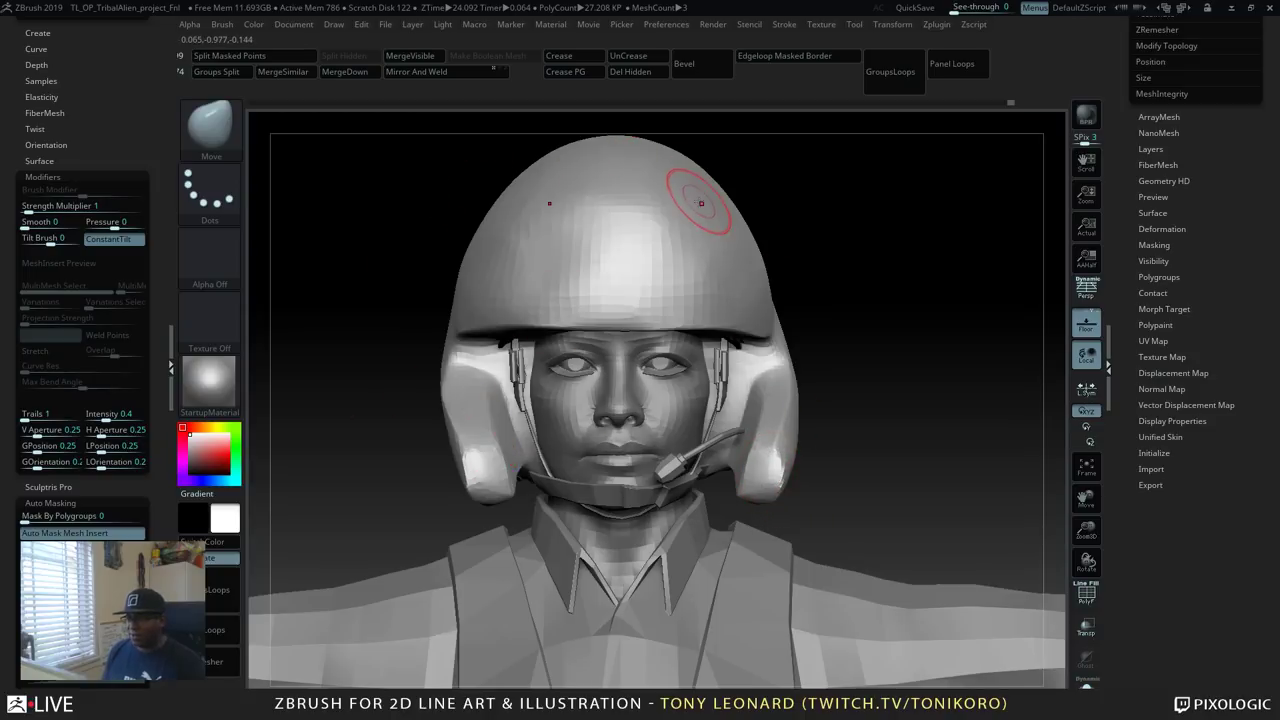
{"action": "left_click", "coordinate": [1190, 230]}
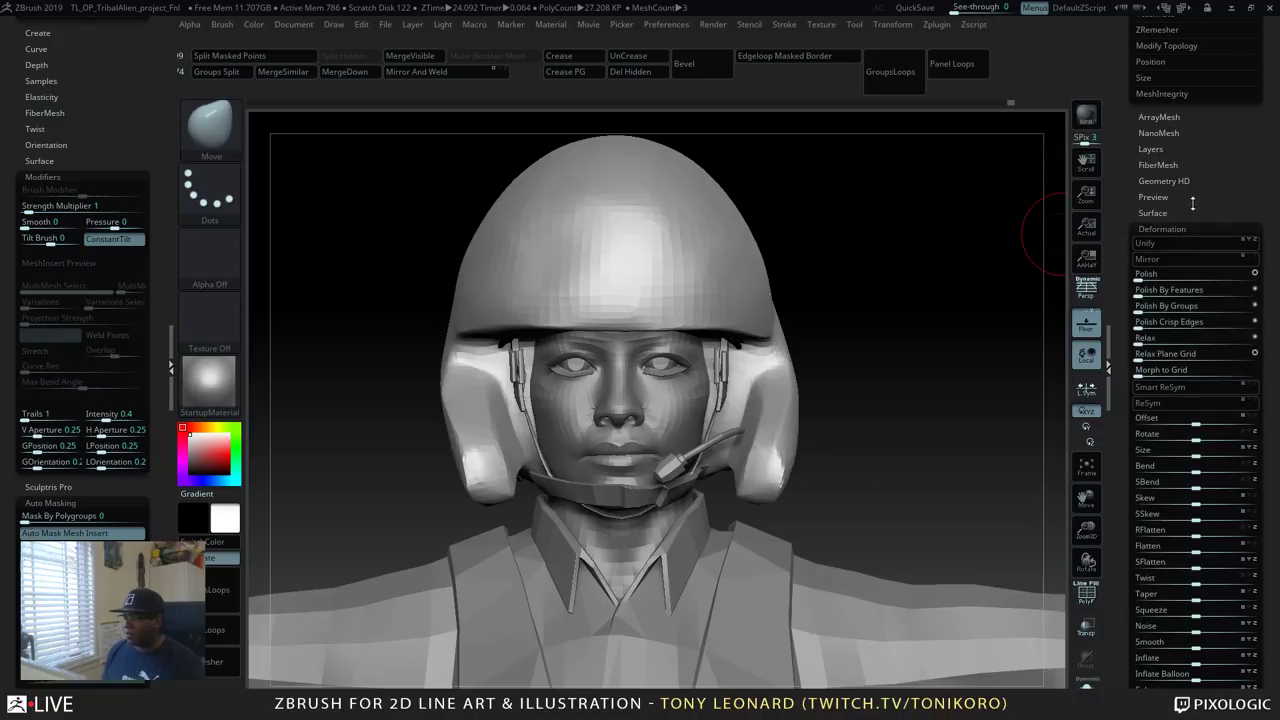
{"action": "left_click", "coordinate": [1200, 259]}
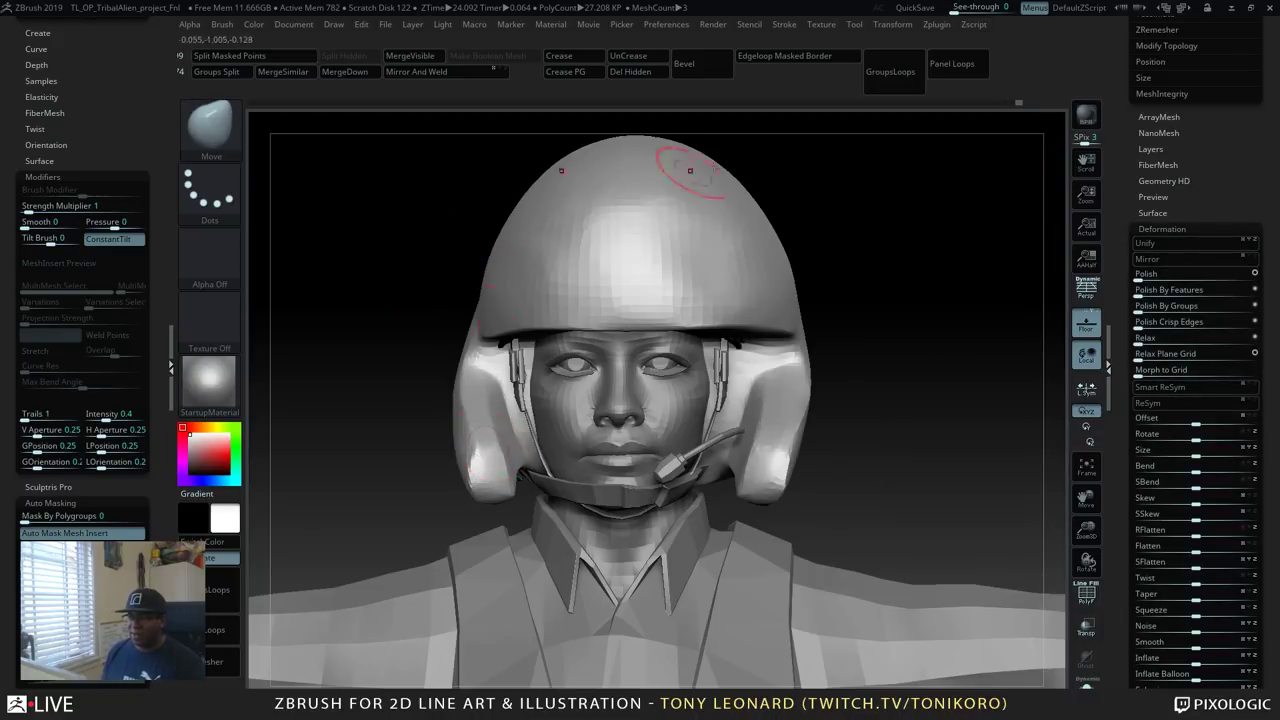
{"action": "left_click", "coordinate": [1152, 229]}
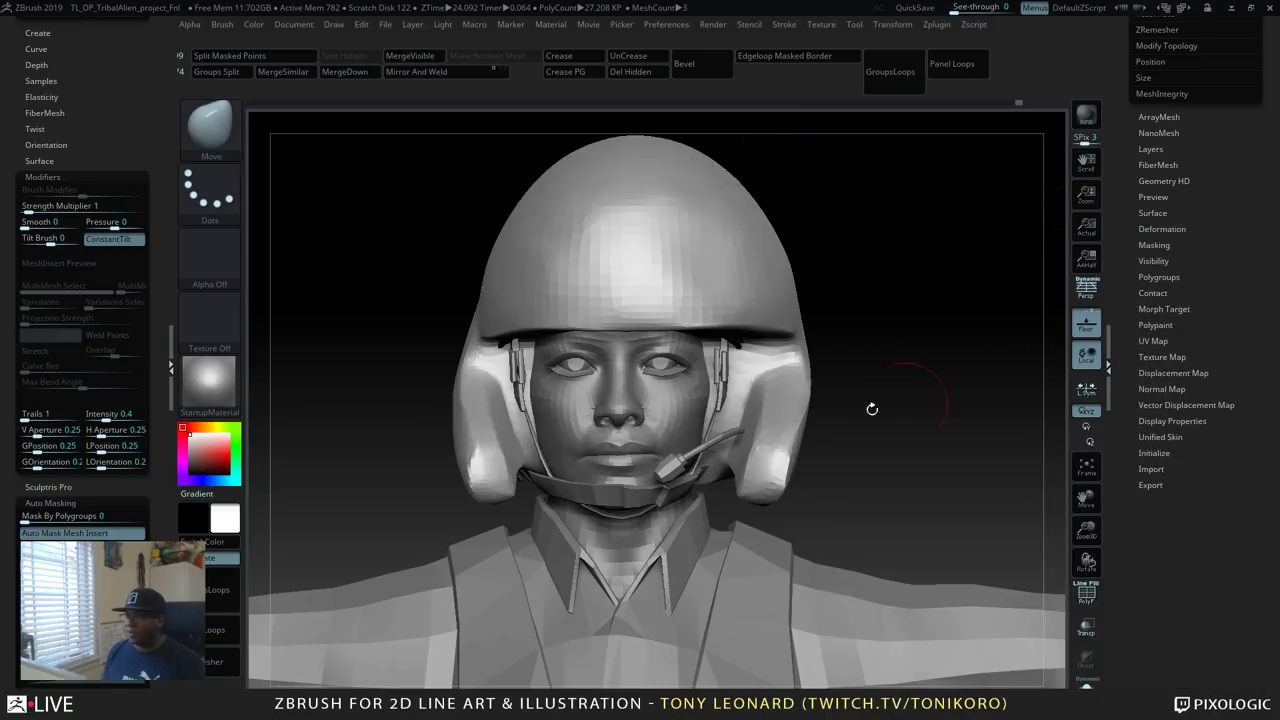
Make both halves of the helmet symmetrical with the Mirror And Weld topology operation.
{"action": "left_click_drag", "start_coordinate": [1122, 65], "coordinate": [1119, 161]}
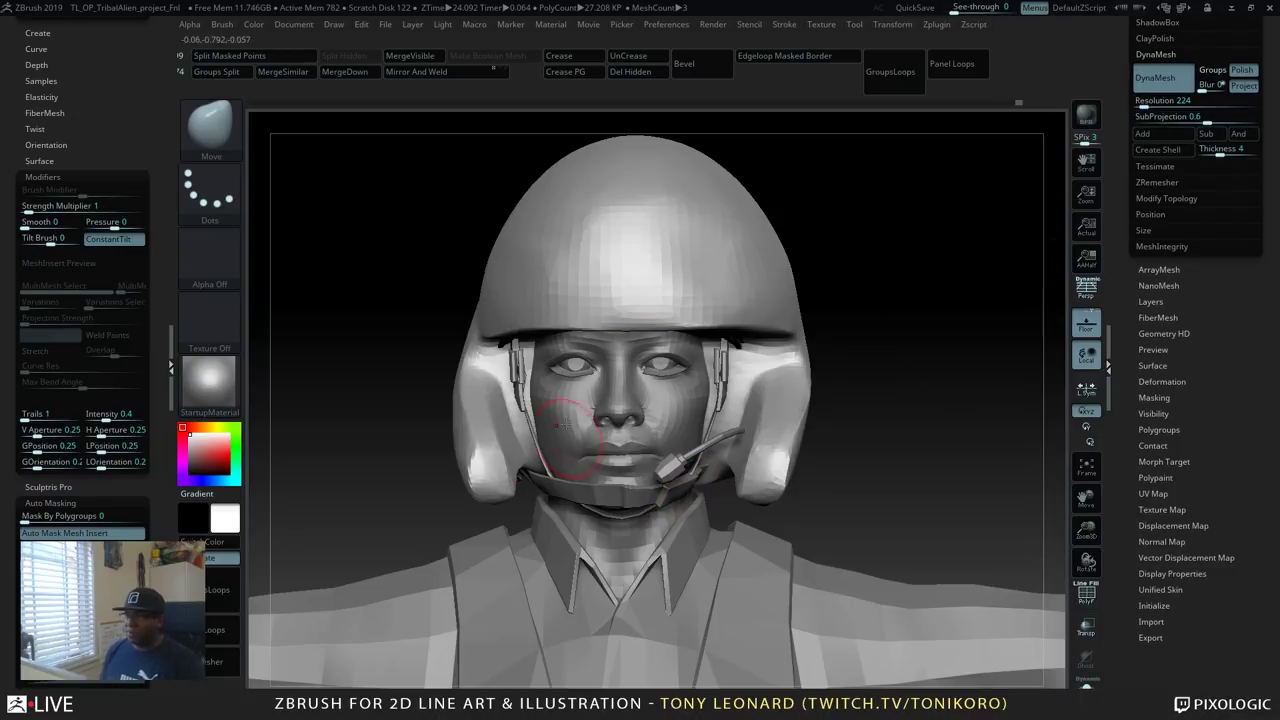
{"action": "key", "text": "shift"}
{"action": "left_click", "coordinate": [1166, 198]}
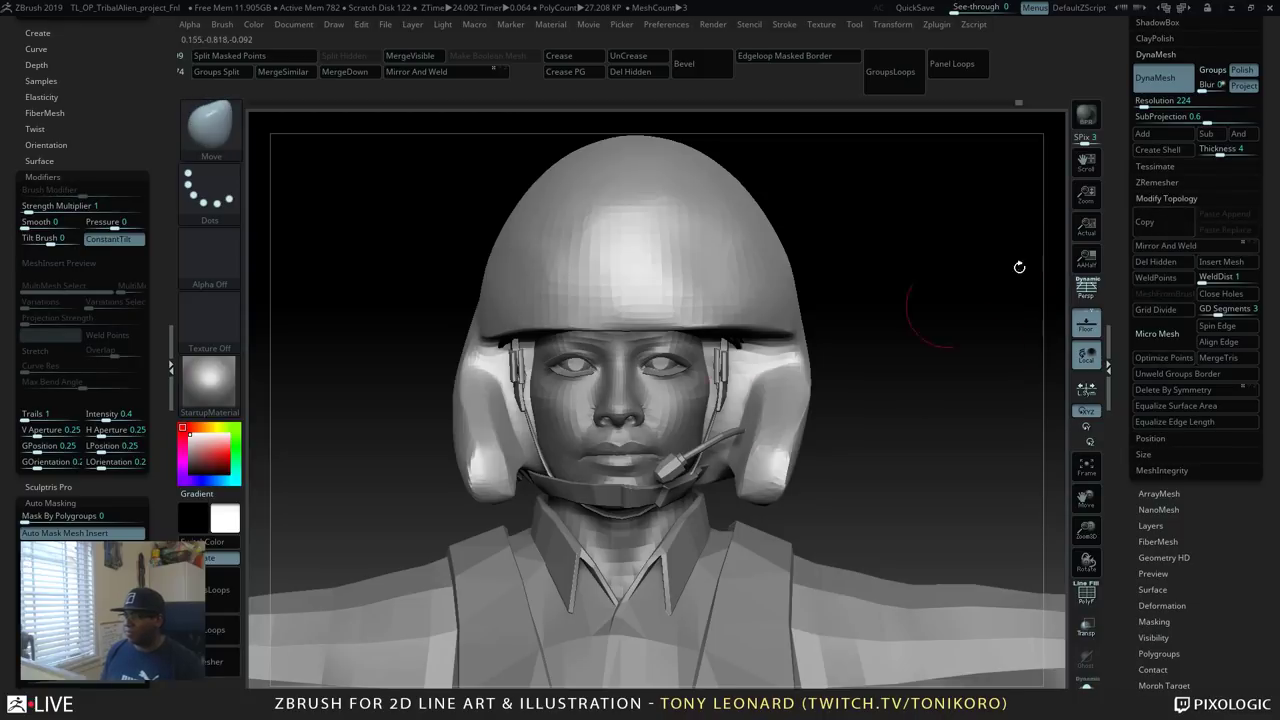
{"action": "left_click", "coordinate": [1190, 247]}
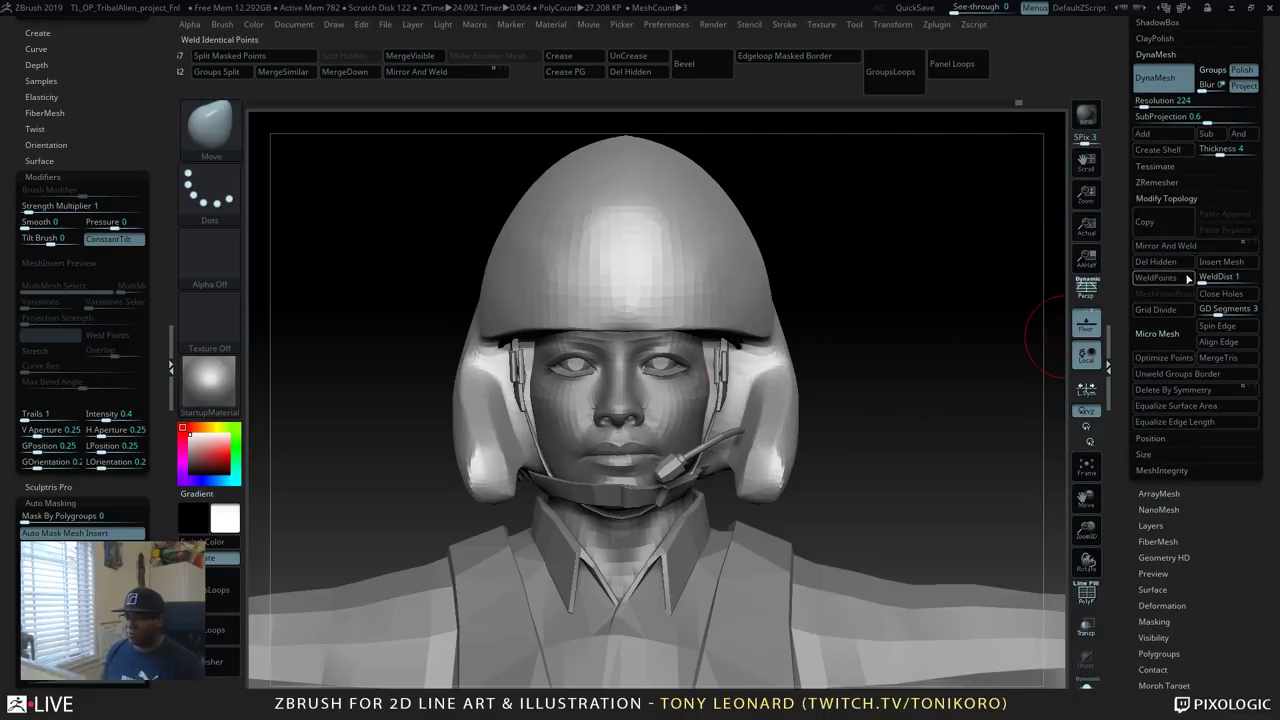
Examine the helmet's size and shape on the full character from the front, from above and at an angle.
{"action": "mouse_move", "coordinate": [900, 445]}
{"action": "left_mouse_down"}
{"action": "mouse_move", "coordinate": [943, 437]}
{"action": "mouse_move", "coordinate": [958, 404]}
{"action": "mouse_move", "coordinate": [846, 306]}
{"action": "mouse_move", "coordinate": [891, 517]}
{"action": "mouse_move", "coordinate": [966, 555]}
{"action": "mouse_move", "coordinate": [977, 520]}
{"action": "left_mouse_up"}
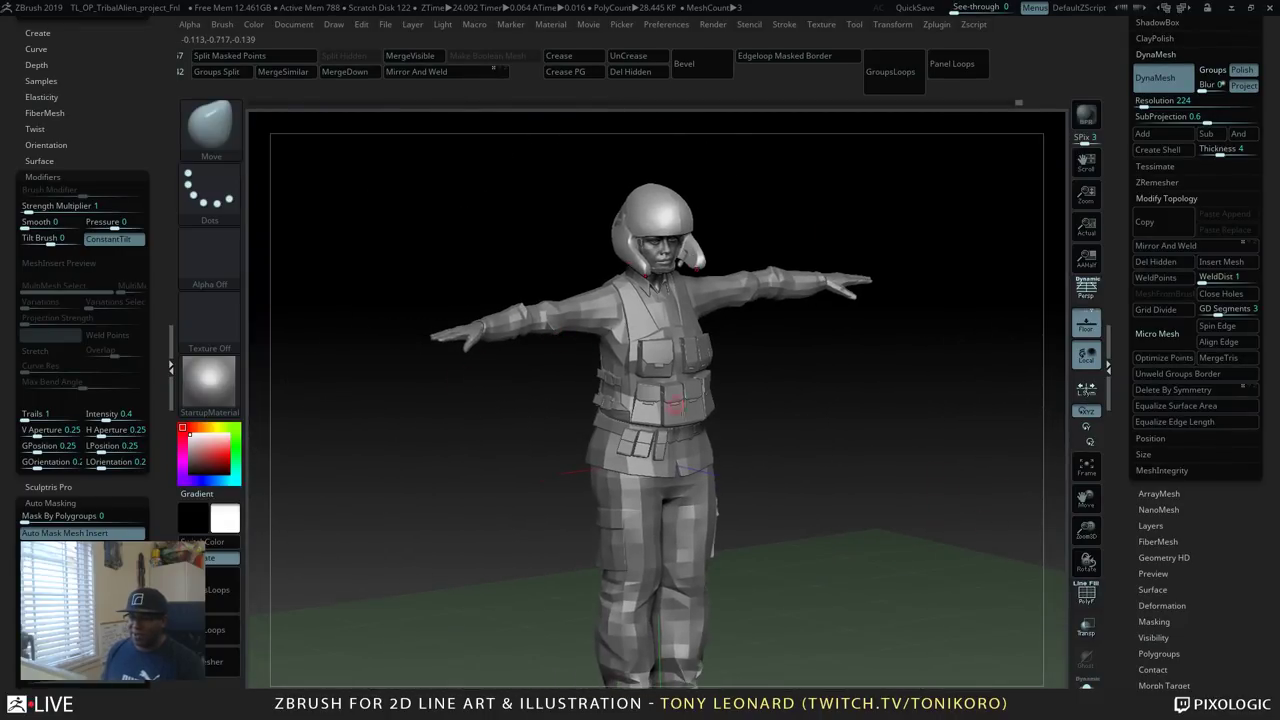
{"action": "left_click_drag", "start_coordinate": [912, 479], "coordinate": [527, 486]}
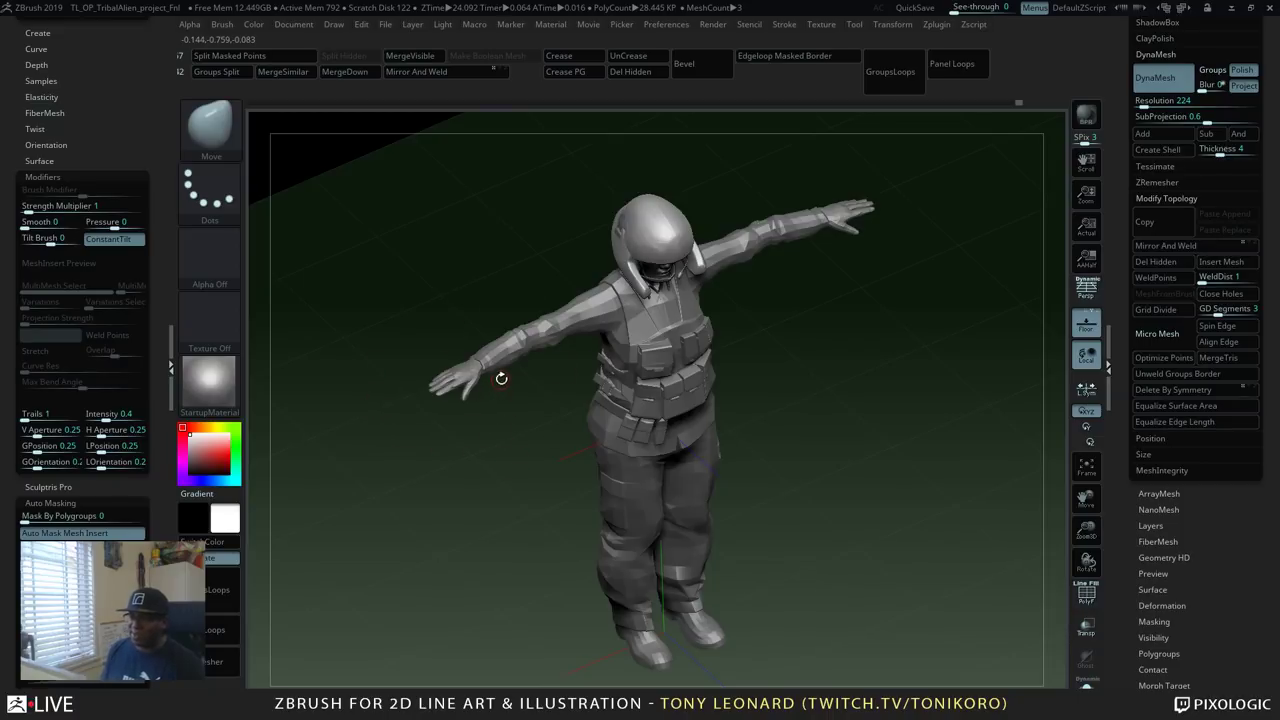
{"action": "left_click_drag", "start_coordinate": [794, 298], "coordinate": [825, 365]}
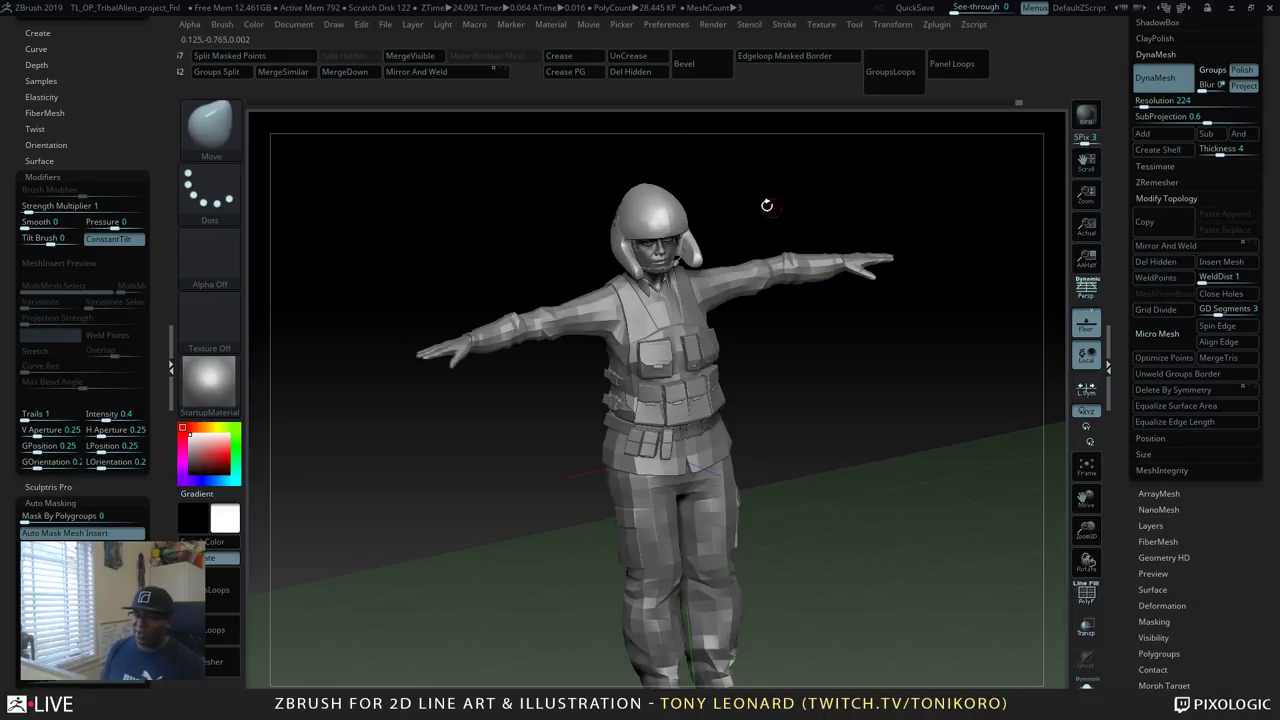
{"action": "scroll", "coordinate": [1160, 560], "scroll_direction": "down", "scroll_amount": 3}
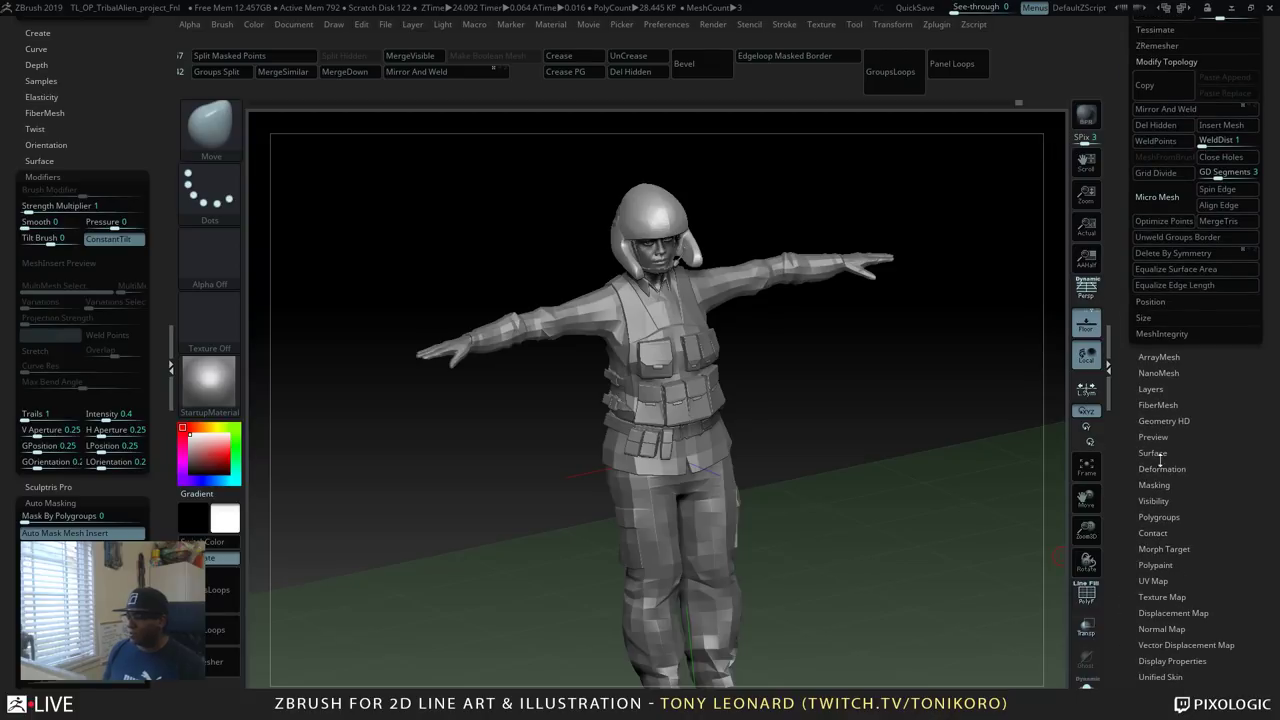
{"action": "left_click", "coordinate": [1163, 469]}
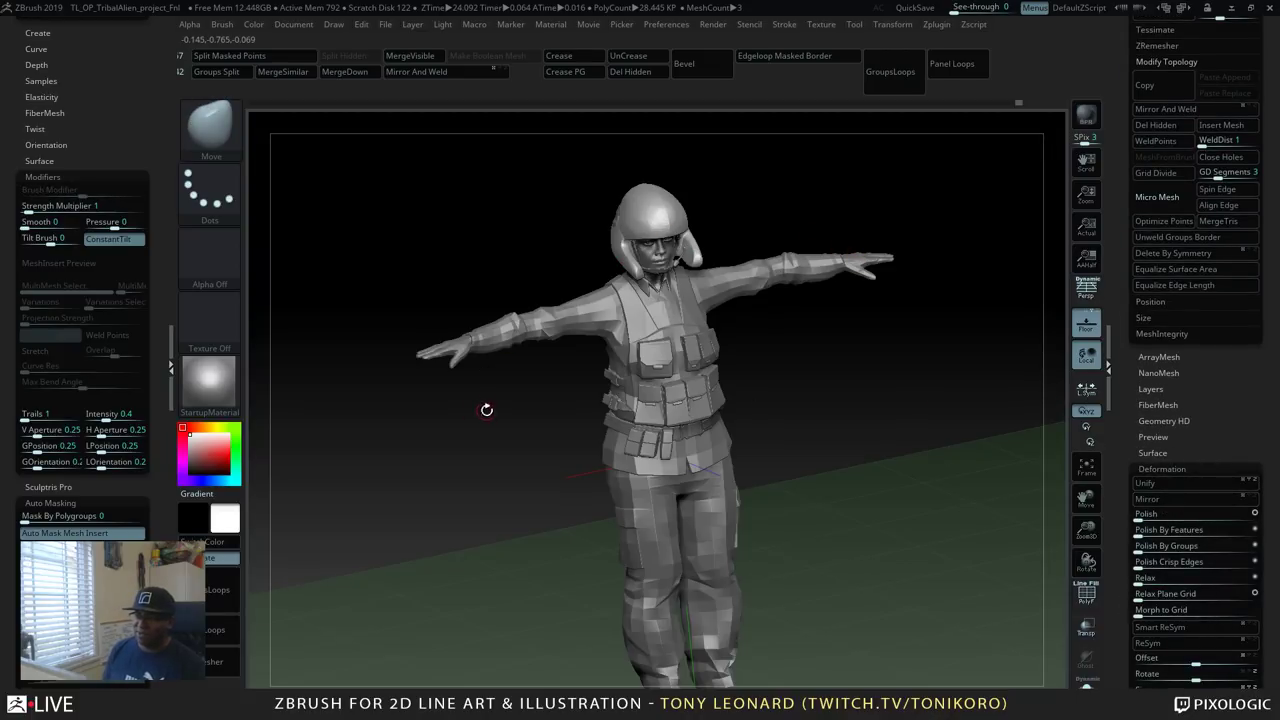
{"action": "scroll", "coordinate": [1130, 152], "scroll_direction": "up", "scroll_amount": 1}
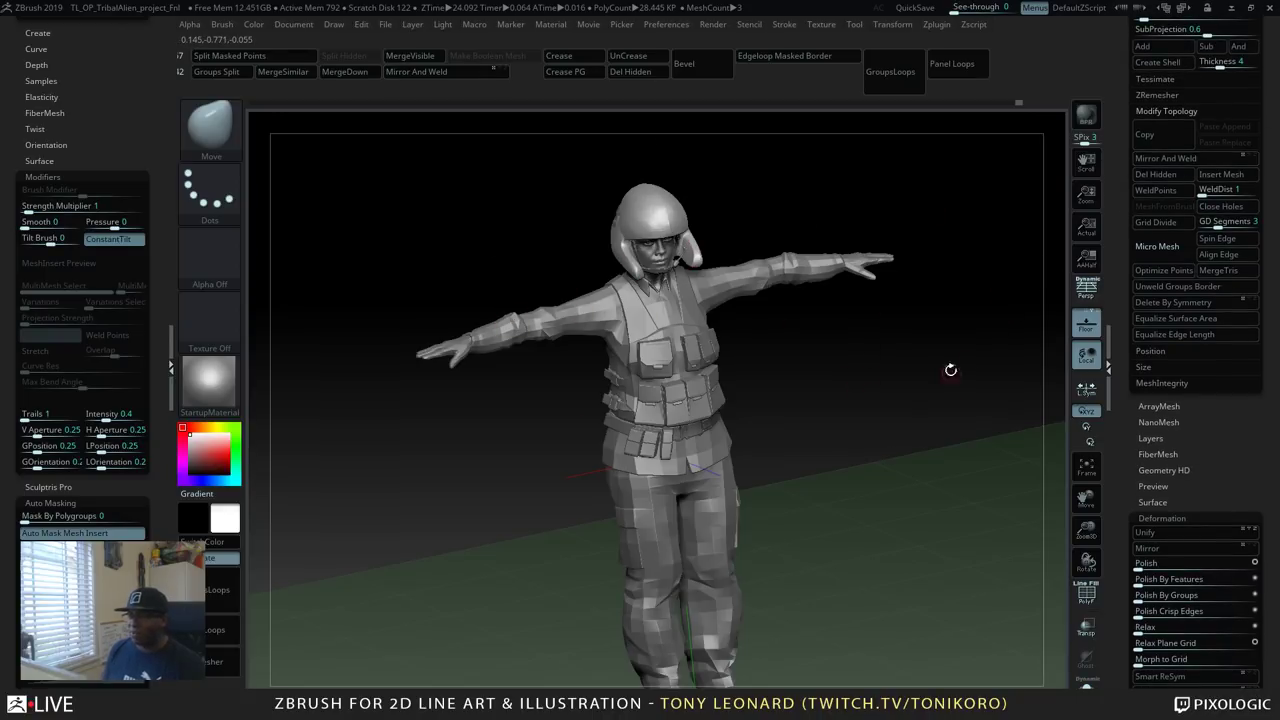
{"action": "left_click_drag", "start_coordinate": [886, 414], "coordinate": [868, 603]}
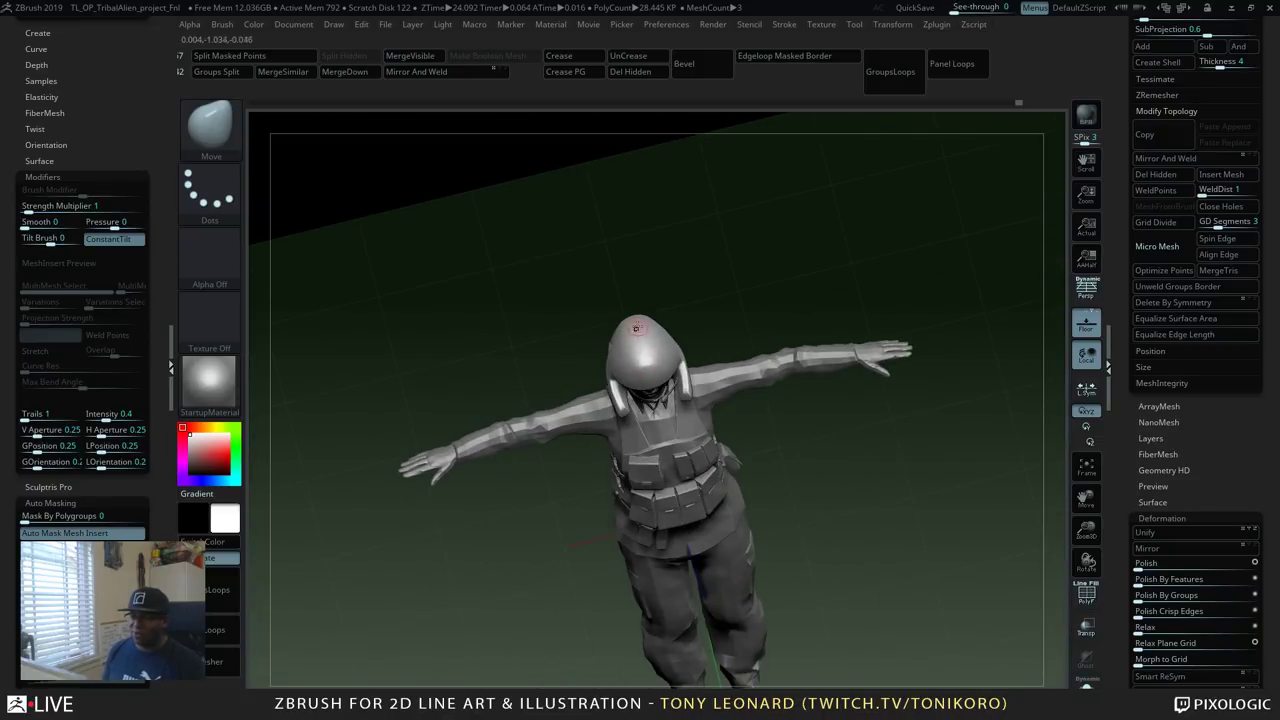
{"action": "left_click_drag", "start_coordinate": [852, 470], "coordinate": [858, 545]}
Enlarge the Move brush's draw size and push the helmet's upper rear side outward over the geometry poking through it.
{"action": "mouse_move", "coordinate": [512, 241]}
{"action": "left_mouse_down", "text": "shift"}
{"action": "mouse_move", "coordinate": [578, 308]}
{"action": "mouse_move", "coordinate": [558, 339]}
{"action": "mouse_move", "coordinate": [586, 365]}
{"action": "mouse_move", "coordinate": [543, 286]}
{"action": "mouse_move", "coordinate": [580, 354]}
{"action": "left_mouse_up", "text": "shift"}
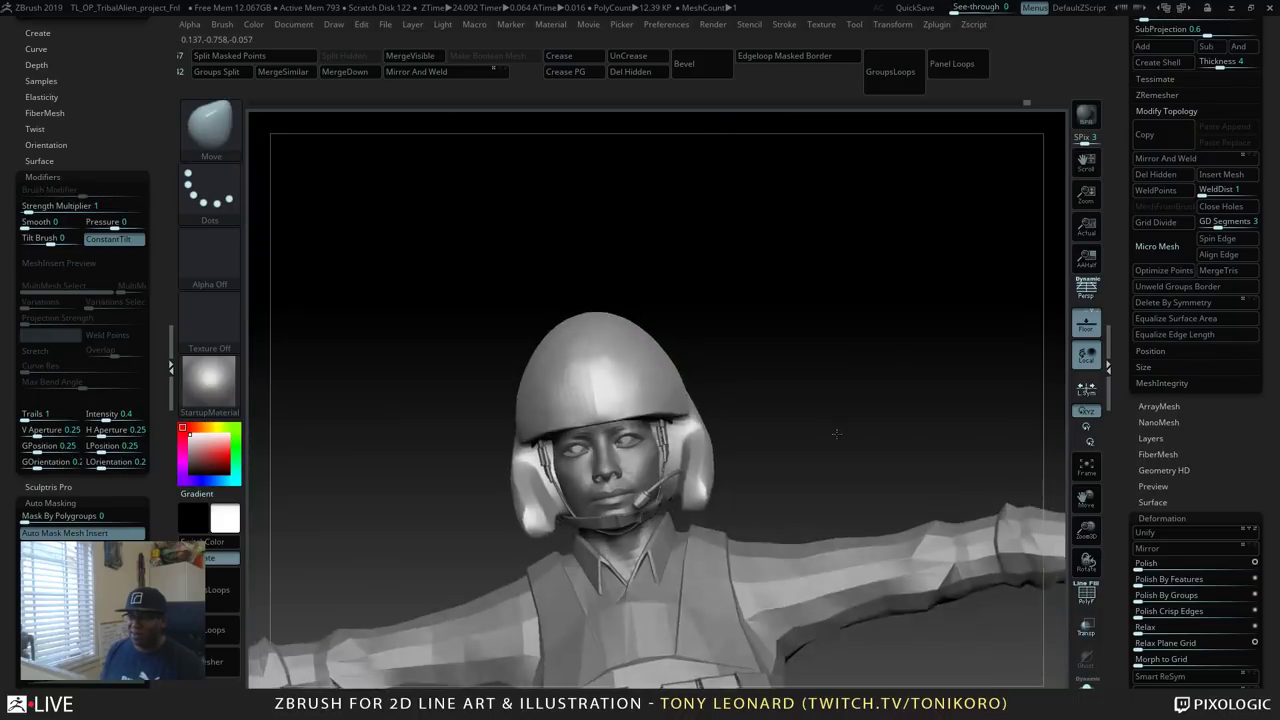
{"action": "left_click_drag", "start_coordinate": [836, 433], "coordinate": [922, 432]}
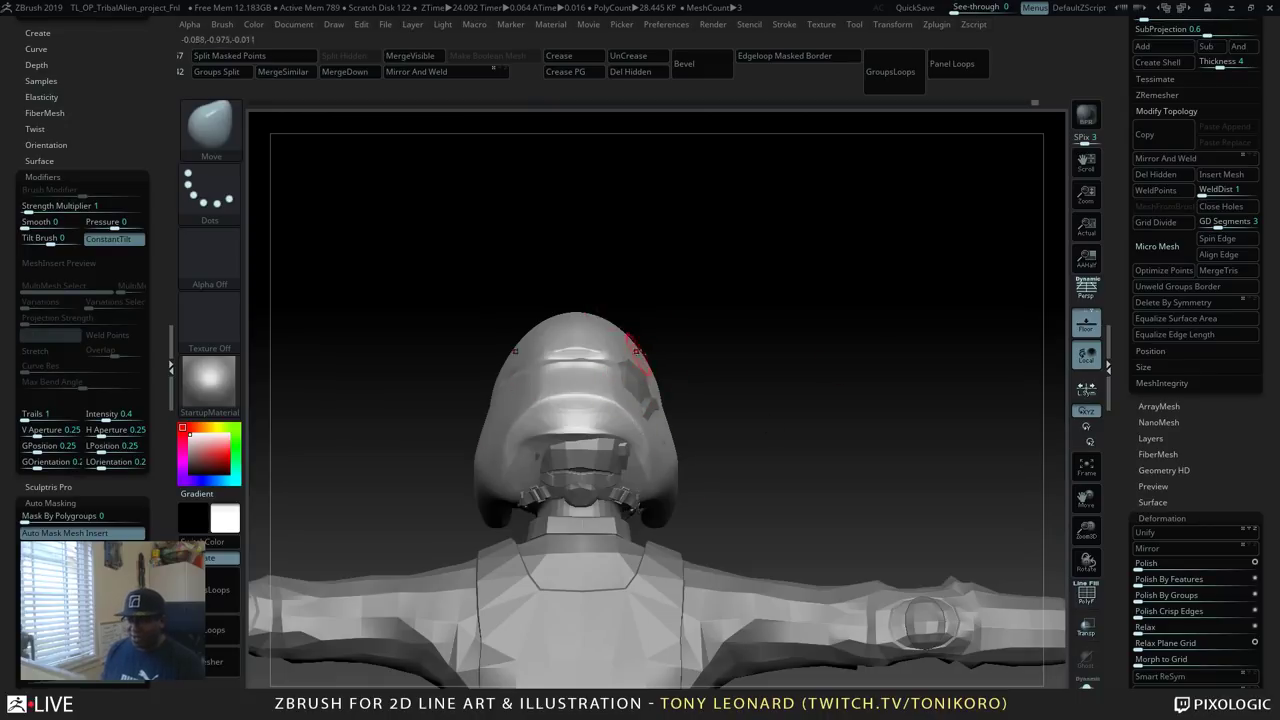
{"action": "left_click_drag", "start_coordinate": [866, 344], "coordinate": [866, 374]}
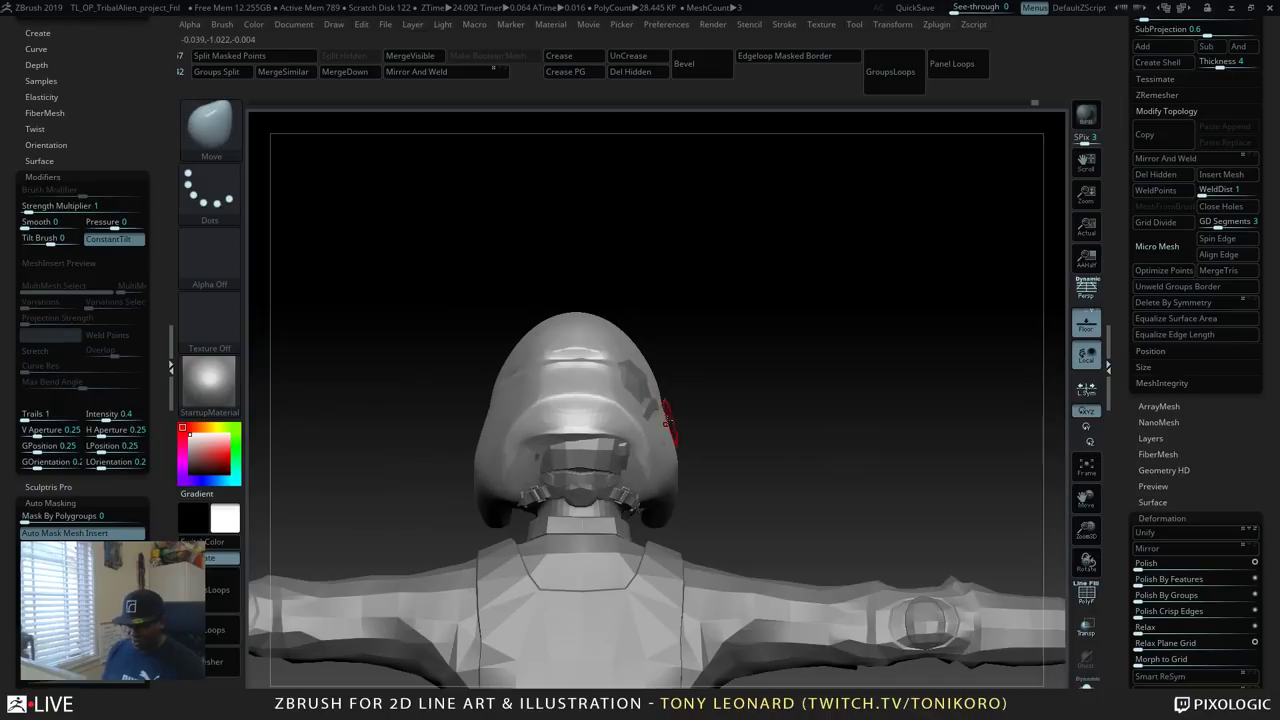
{"action": "key", "text": "b"}
{"action": "key", "text": "m"}
{"action": "key", "text": "v"}
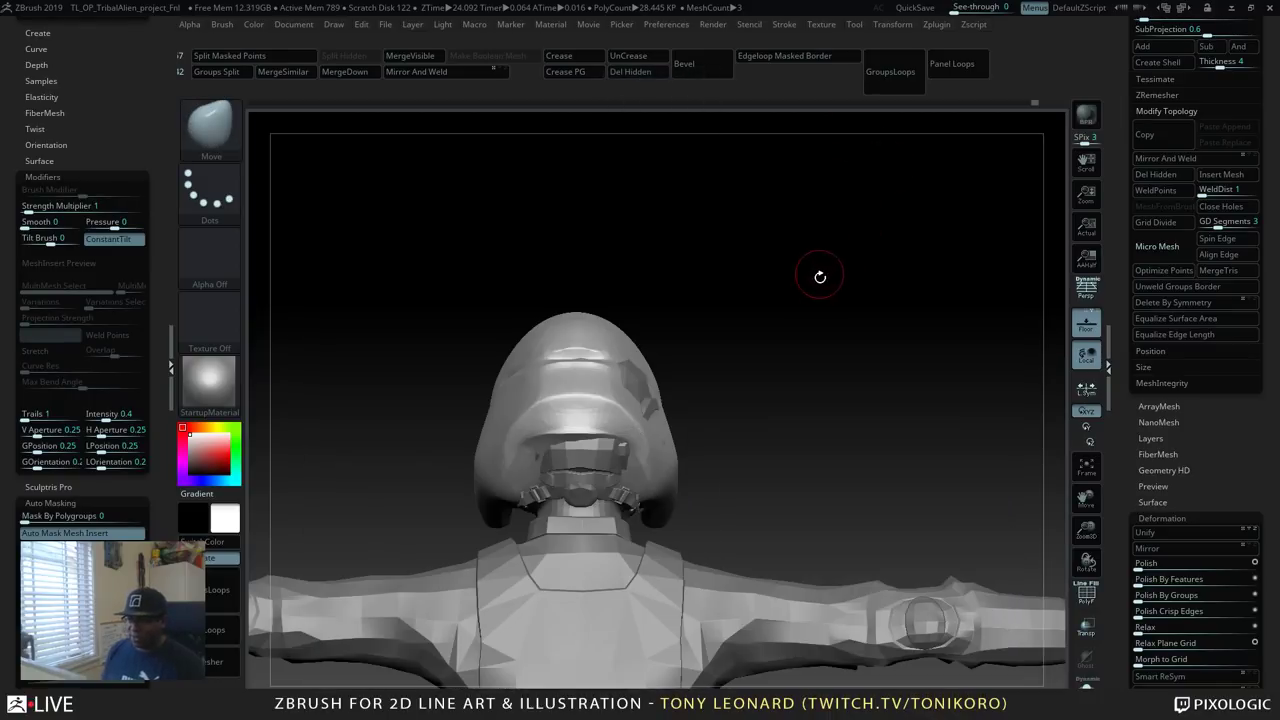
{"action": "key", "text": "s"}
{"action": "left_click_drag", "start_coordinate": [818, 298], "coordinate": [850, 300]}
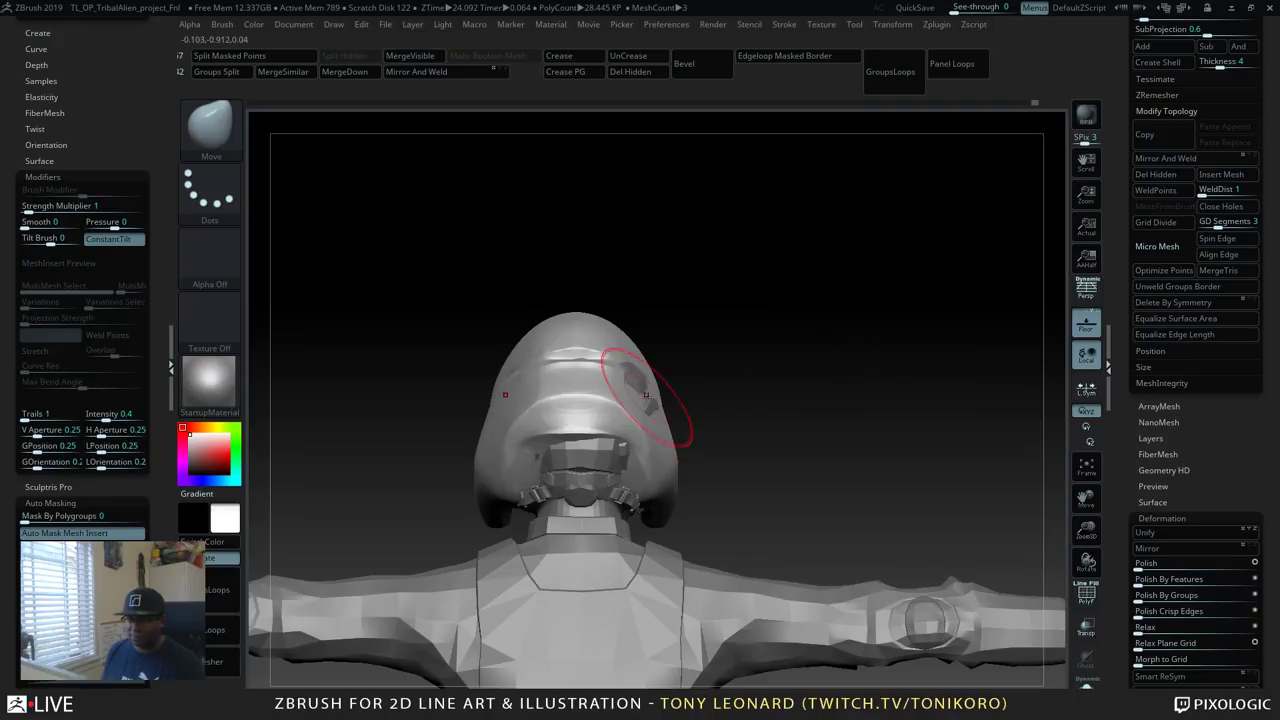
{"action": "key", "text": "ctrl+z"}
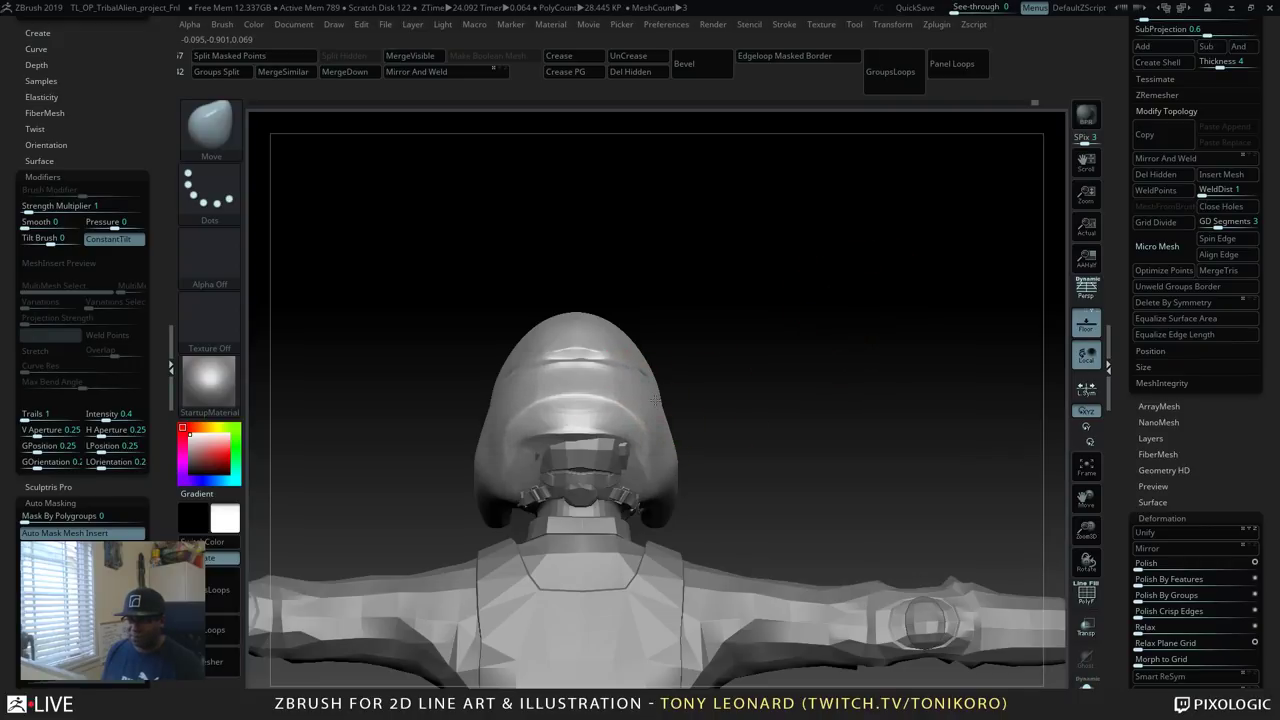
Pull the pointed back of the helmet slightly outward in profile with the Move brush.
{"action": "mouse_move", "coordinate": [766, 357]}
{"action": "left_mouse_down"}
{"action": "mouse_move", "coordinate": [830, 360]}
{"action": "mouse_move", "coordinate": [700, 372]}
{"action": "left_mouse_up"}
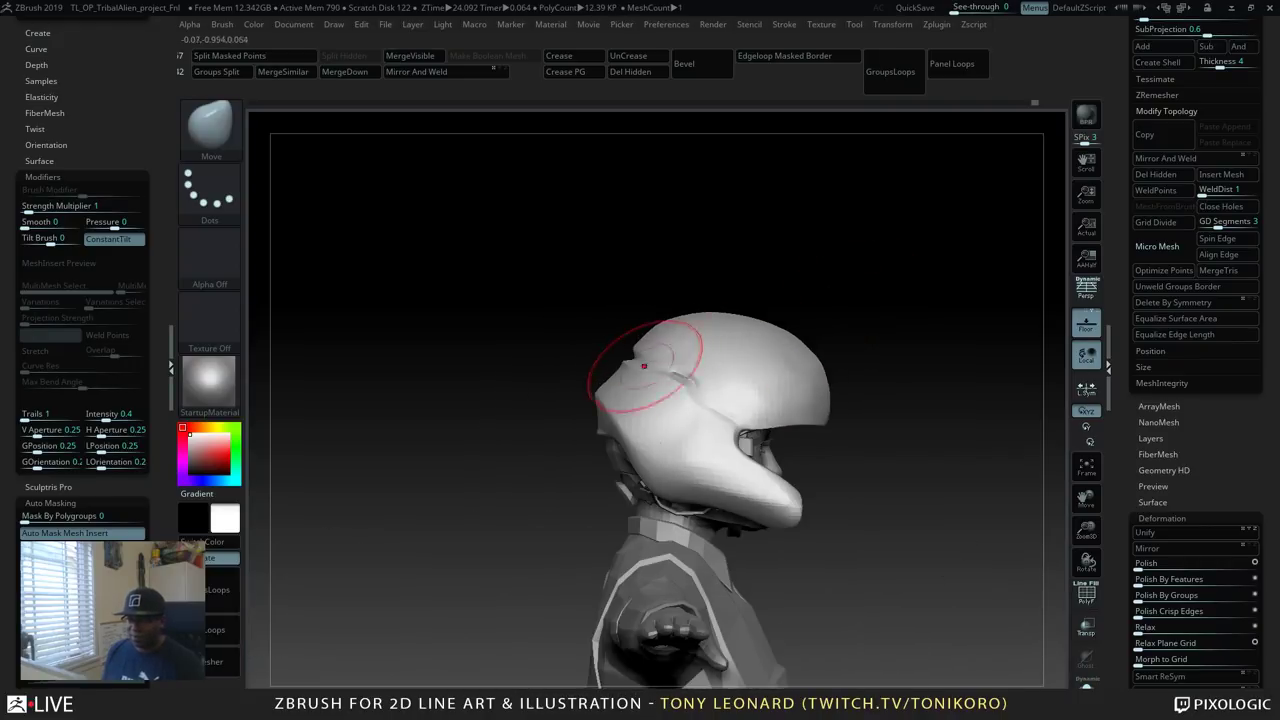
{"action": "left_click_drag", "start_coordinate": [601, 398], "coordinate": [595, 410]}
{"action": "left_click_drag", "start_coordinate": [520, 443], "coordinate": [607, 419]}
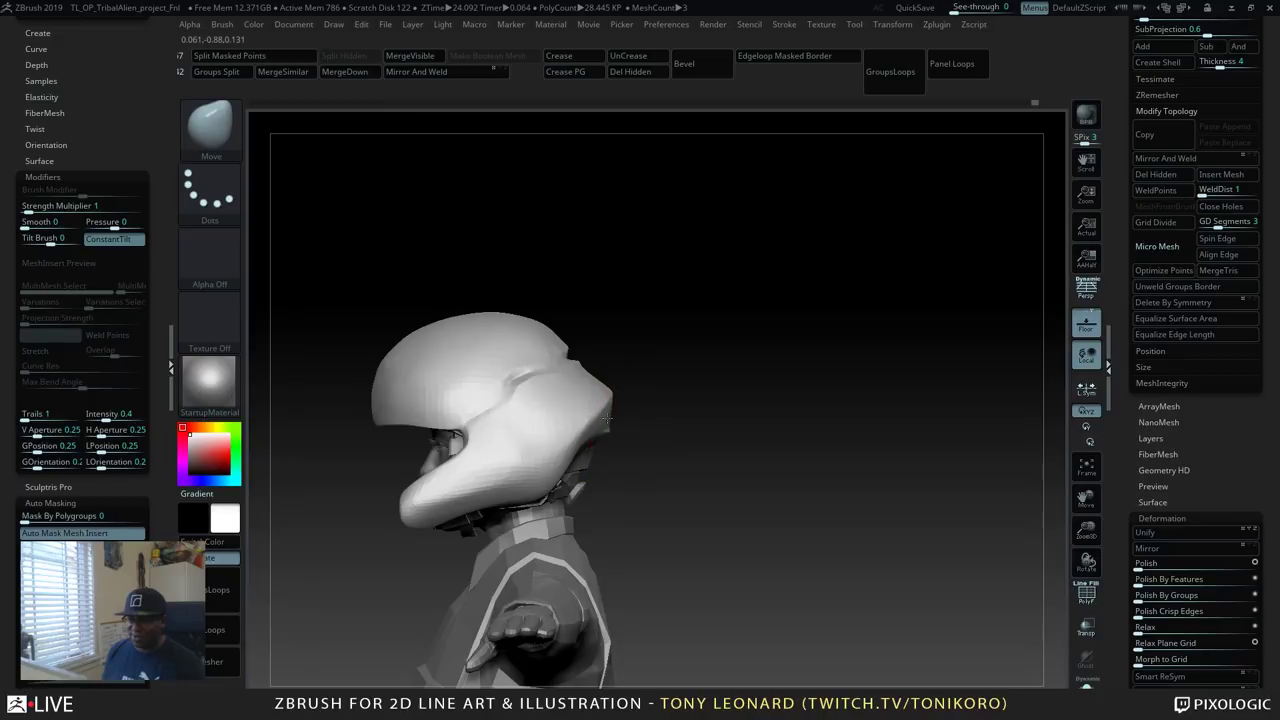
{"action": "key", "text": "ctrl+z"}
{"action": "left_click_drag", "start_coordinate": [684, 492], "coordinate": [642, 435]}
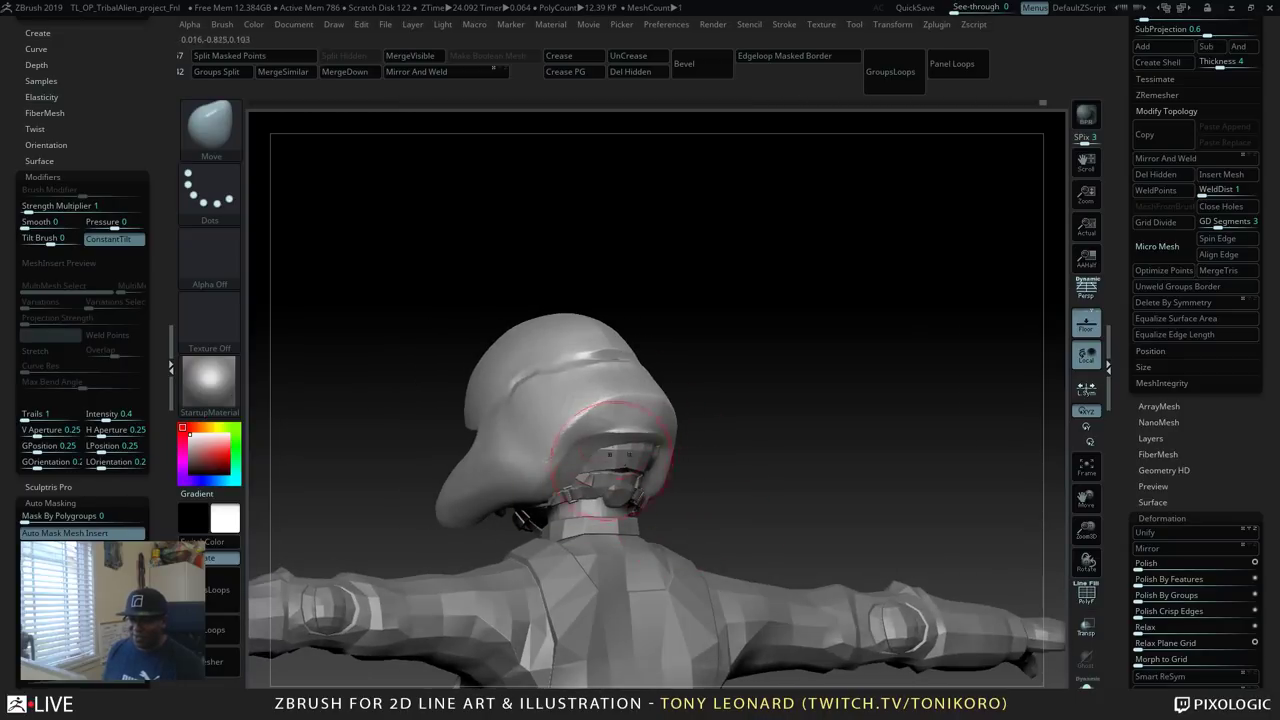
Widen the helmet's lower rear sides symmetrically with the Move brush from the back view.
{"action": "mouse_move", "coordinate": [743, 446]}
{"action": "left_mouse_down"}
{"action": "mouse_move", "coordinate": [794, 466]}
{"action": "mouse_move", "coordinate": [806, 443]}
{"action": "left_mouse_up"}
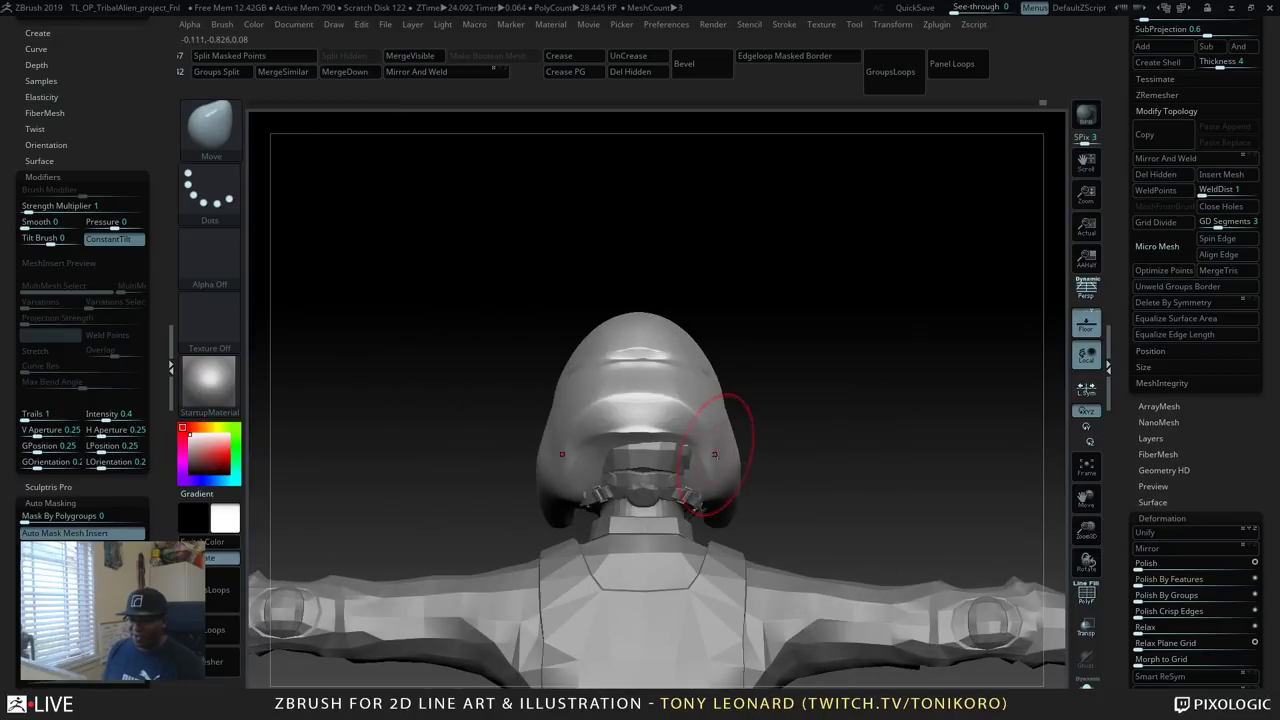
{"action": "left_click_drag", "start_coordinate": [730, 453], "coordinate": [738, 455]}
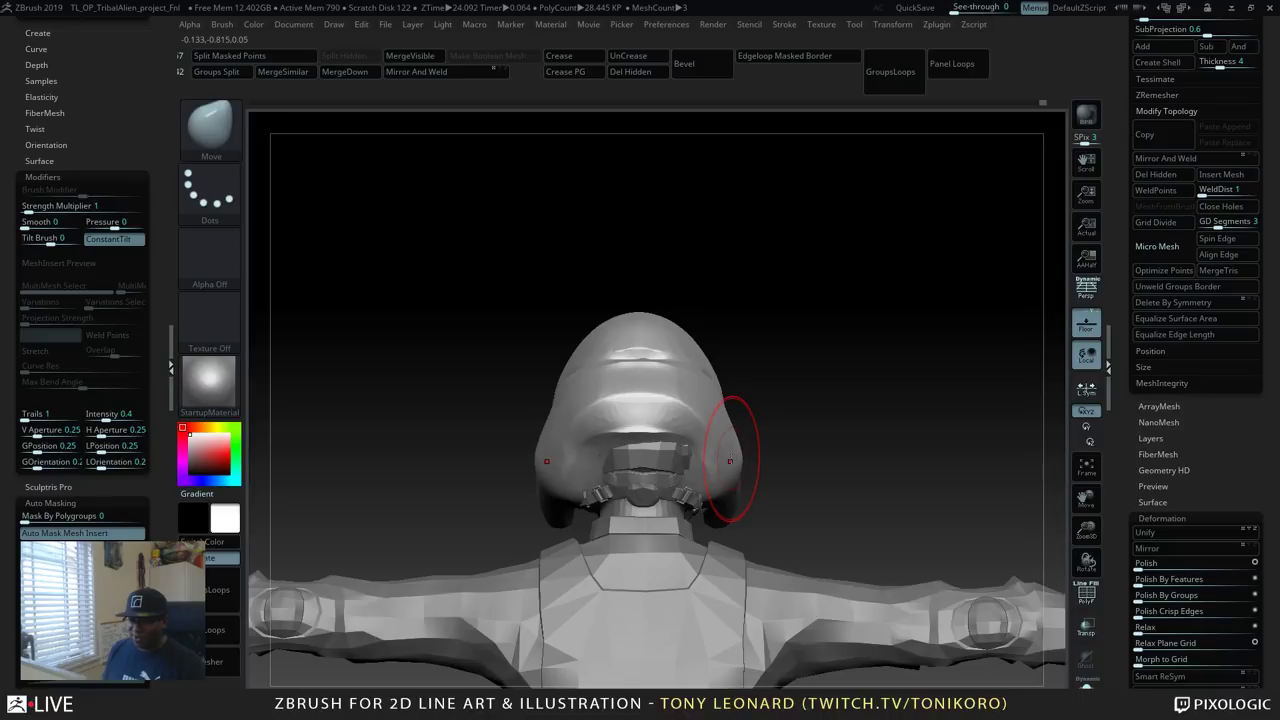
{"action": "key", "text": "ctrl+z"}
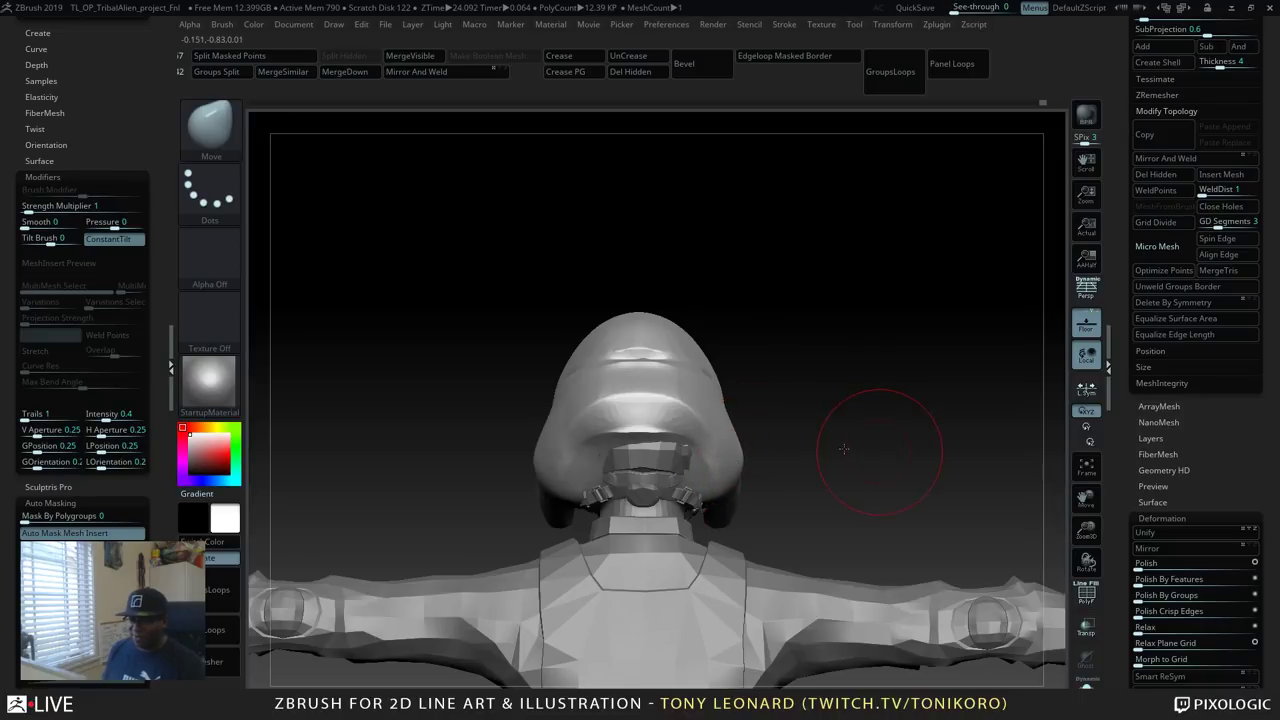
{"action": "left_click_drag", "start_coordinate": [844, 448], "coordinate": [751, 494]}
{"action": "key", "text": "ctrl+shift+z"}
Push the front ends of both cheek guards inward toward the chin with the Move brush.
{"action": "left_click_drag", "start_coordinate": [1005, 340], "coordinate": [814, 343]}
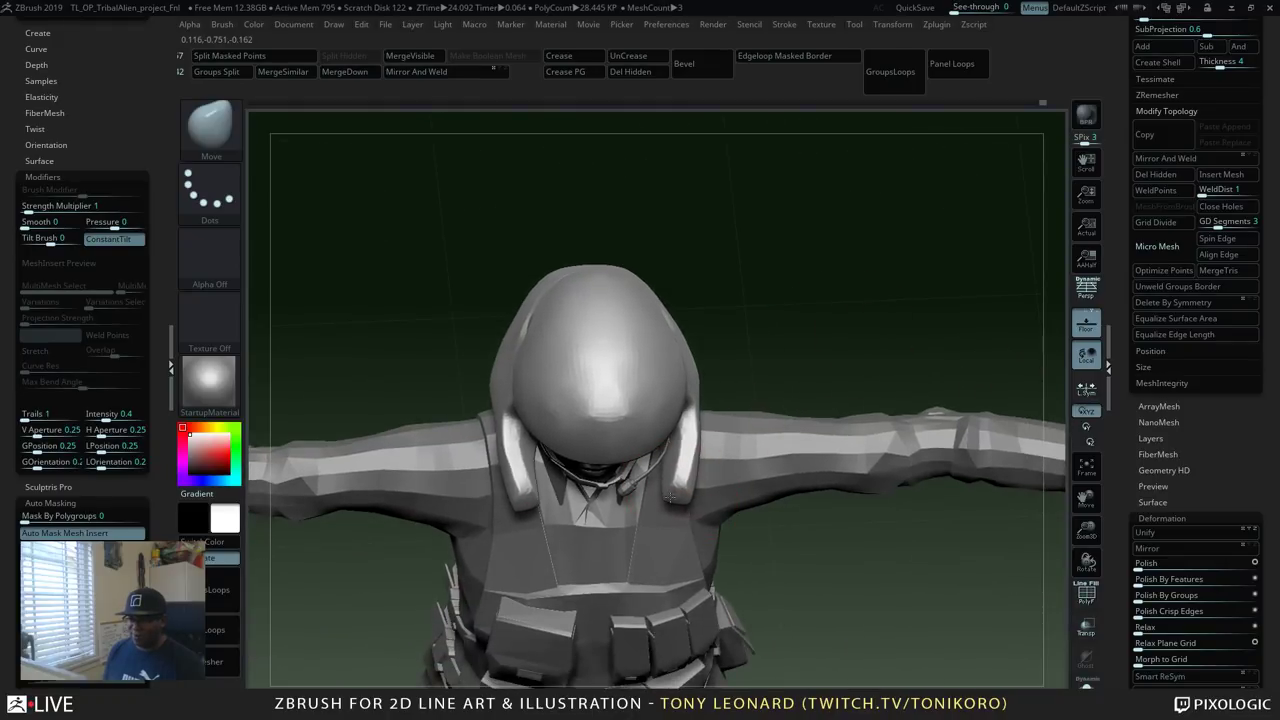
{"action": "key", "text": "ctrl+z"}
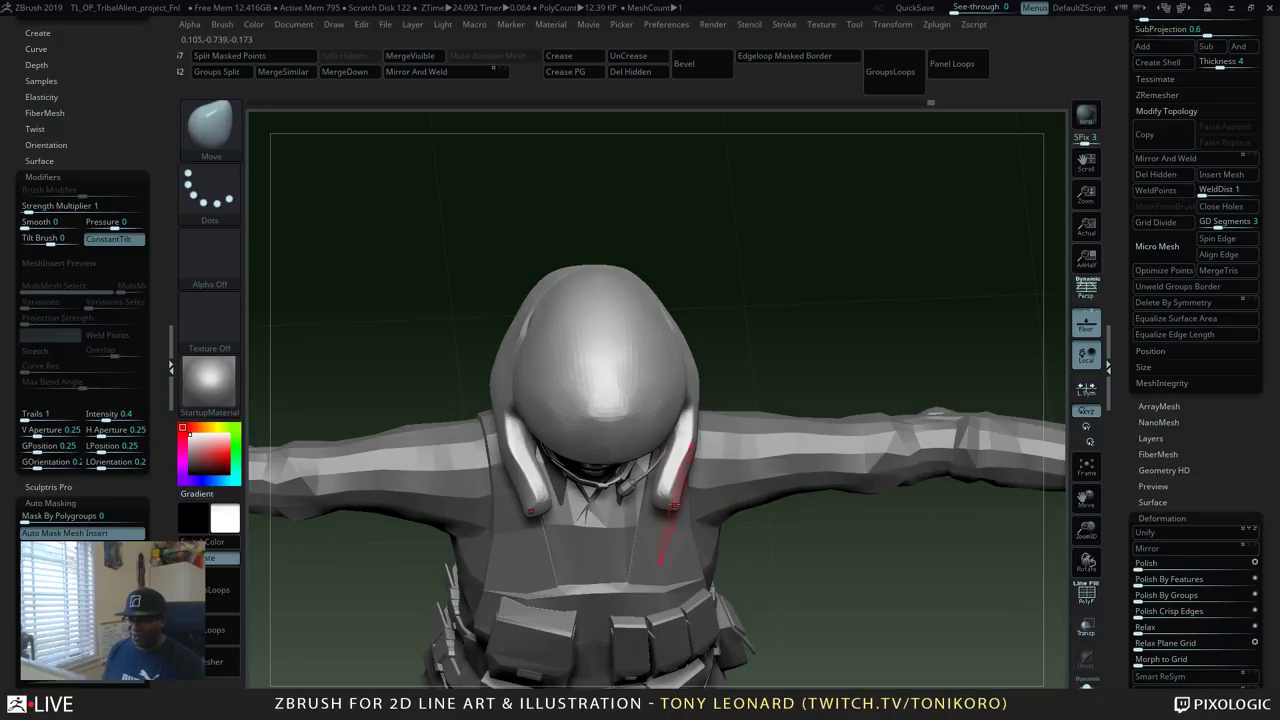
{"action": "left_click_drag", "start_coordinate": [803, 289], "coordinate": [831, 373]}
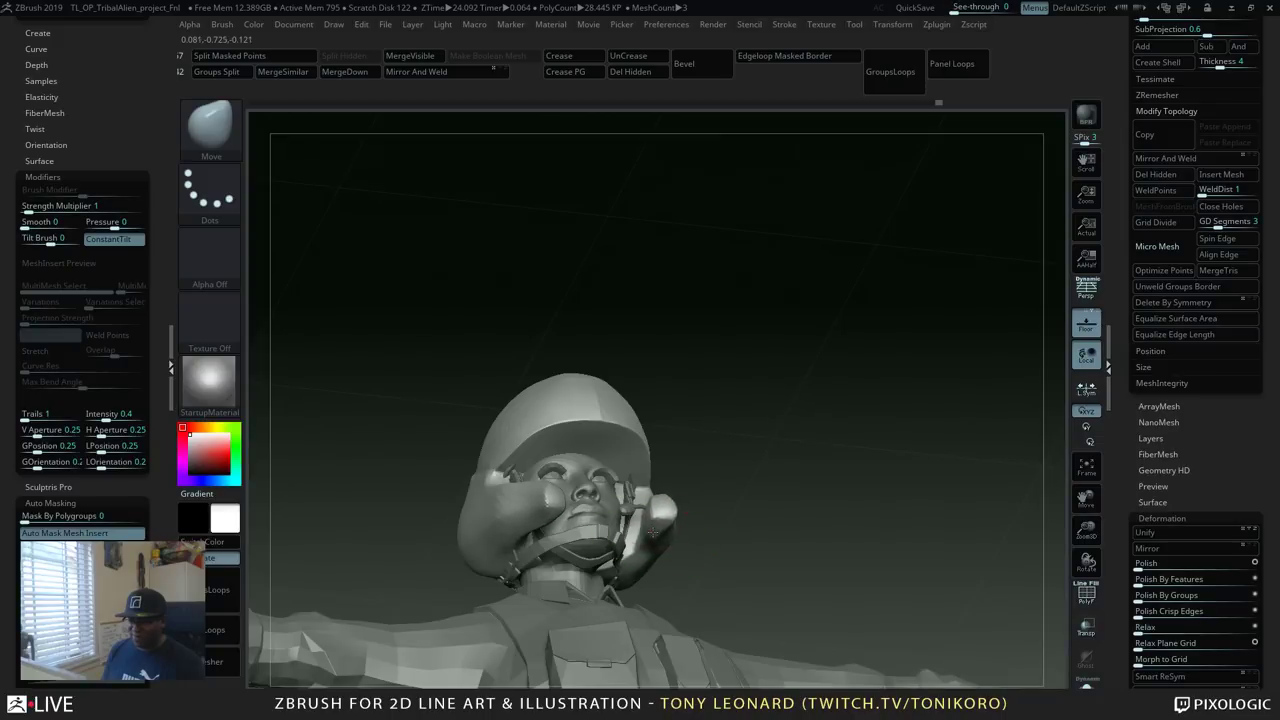
{"action": "left_click_drag", "start_coordinate": [774, 431], "coordinate": [580, 337]}
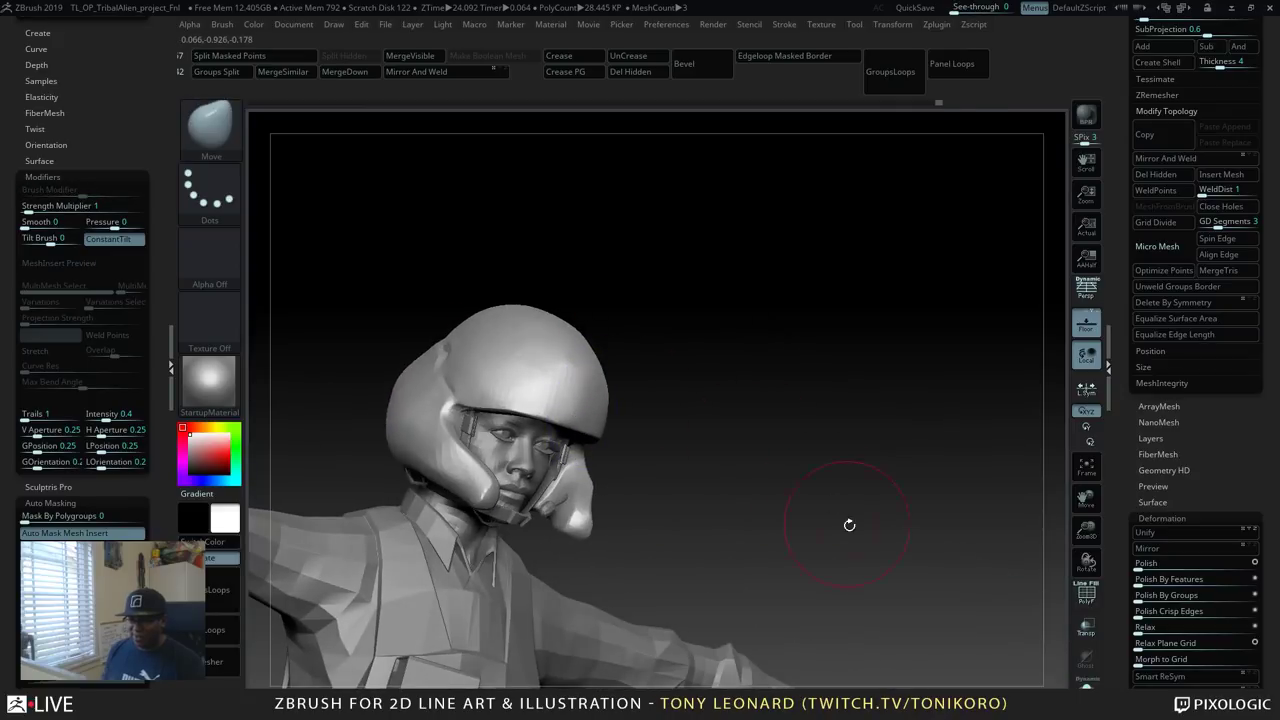
Smooth the front of the helmet's dome symmetrically from the front view.
{"action": "left_click_drag", "start_coordinate": [849, 523], "coordinate": [931, 571]}
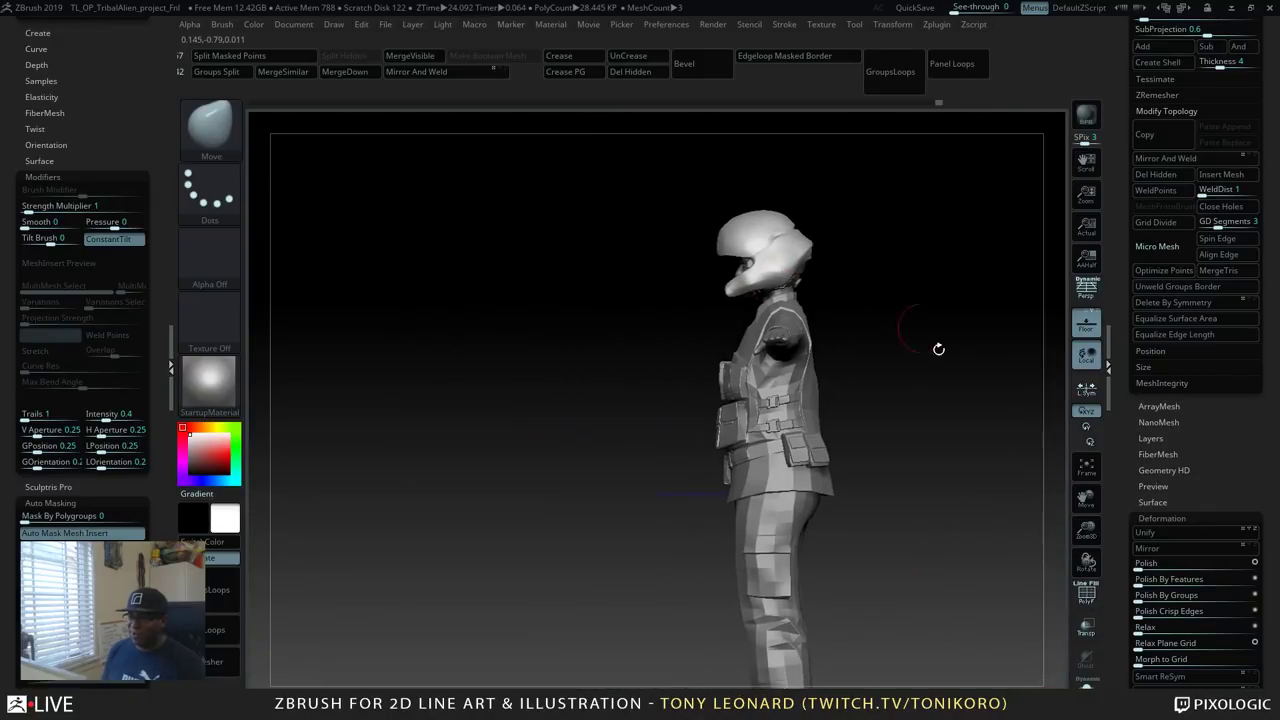
{"action": "left_click_drag", "start_coordinate": [937, 349], "coordinate": [990, 430]}
{"action": "left_click_drag", "start_coordinate": [869, 189], "coordinate": [875, 503], "text": "alt"}
{"action": "key", "text": "shift"}
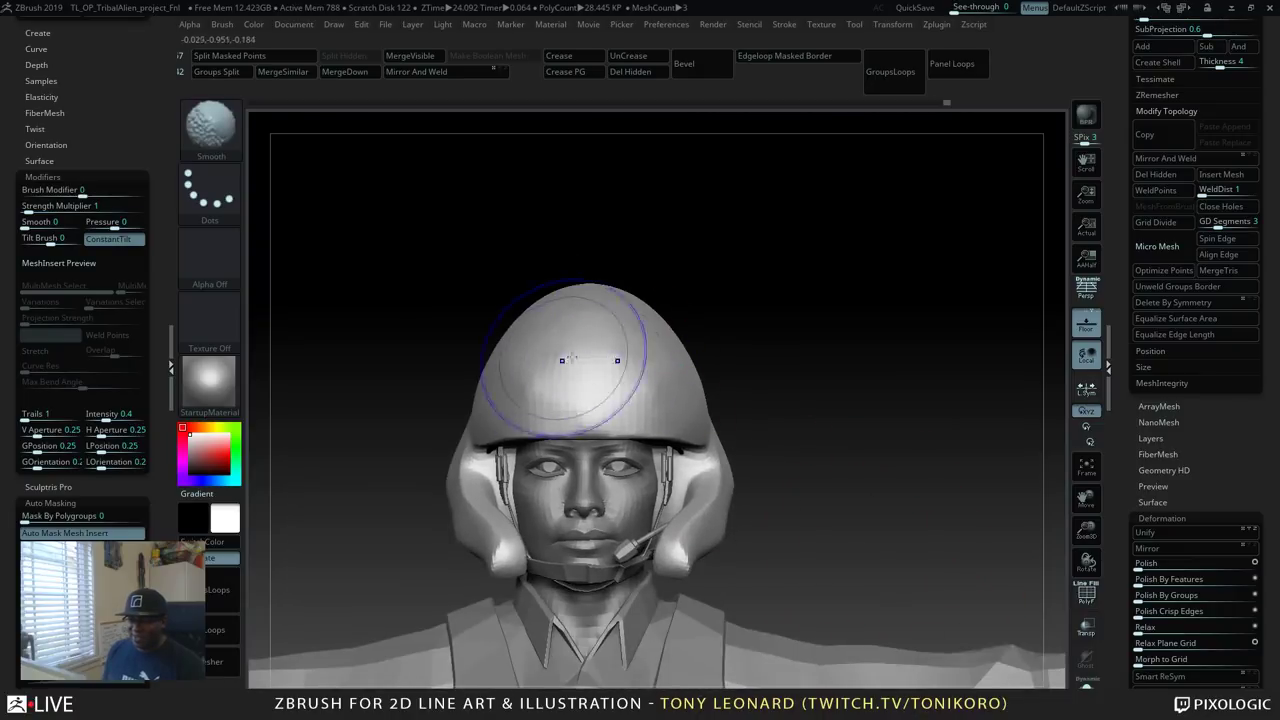
{"action": "mouse_move", "coordinate": [920, 398]}
{"action": "left_mouse_down"}
{"action": "mouse_move", "coordinate": [897, 400]}
{"action": "mouse_move", "coordinate": [926, 386]}
{"action": "mouse_move", "coordinate": [909, 449]}
{"action": "mouse_move", "coordinate": [932, 421]}
{"action": "mouse_move", "coordinate": [880, 430]}
{"action": "left_mouse_up"}
Undo the last stroke and subdivide the helmet mesh for a denser, smoother surface.
{"action": "key", "text": "b"}
{"action": "key", "text": "ctrl+z"}
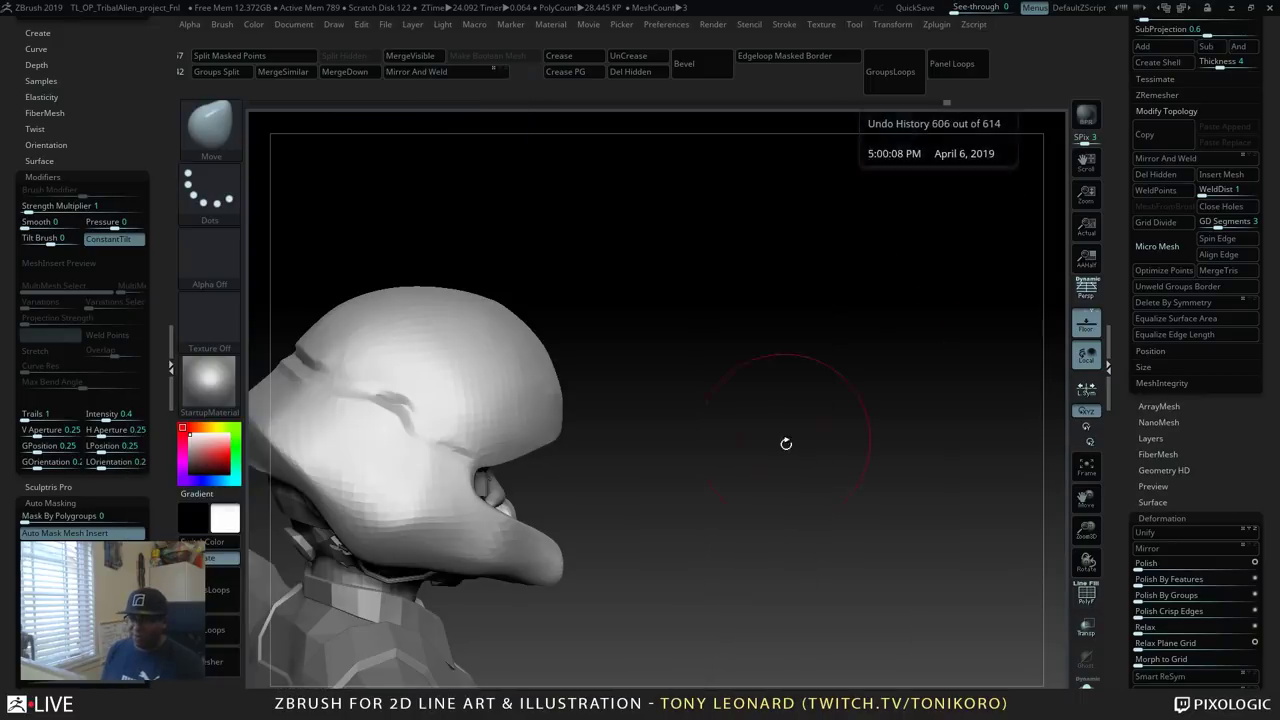
{"action": "left_click_drag", "start_coordinate": [637, 457], "coordinate": [634, 422], "text": "ctrl"}
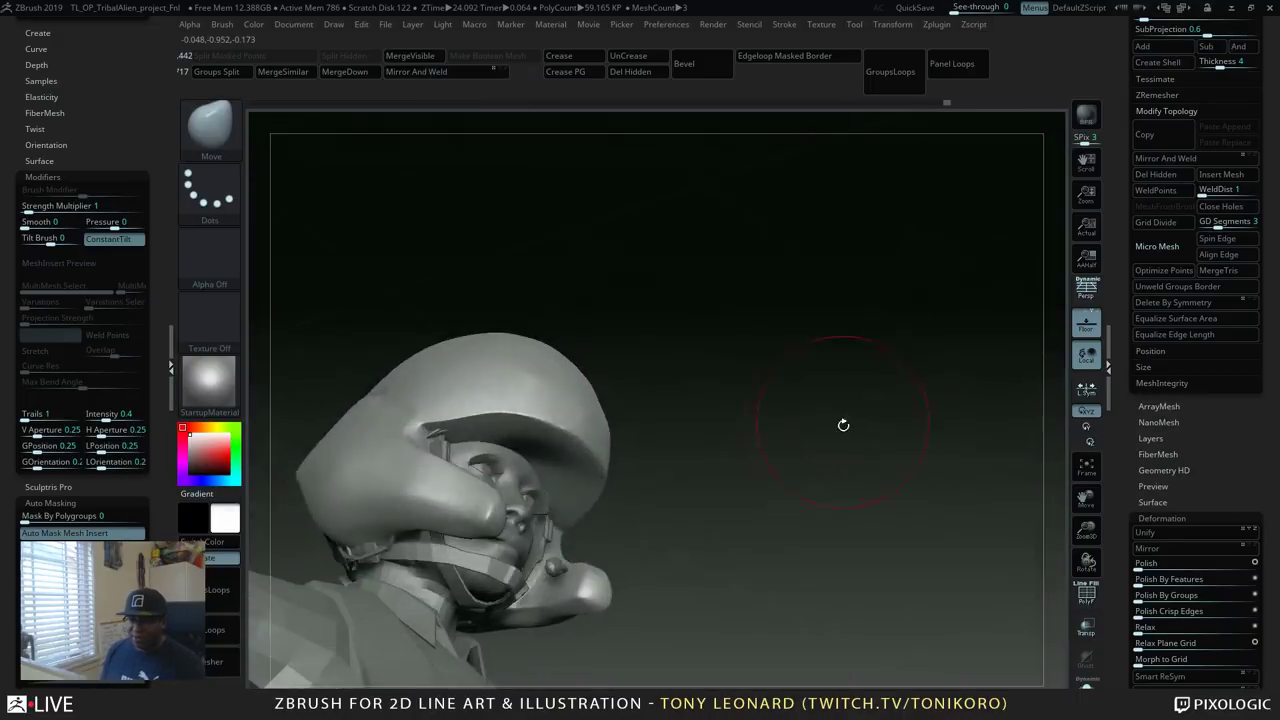
{"action": "mouse_move", "coordinate": [843, 425]}
{"action": "left_mouse_down"}
{"action": "mouse_move", "coordinate": [817, 500]}
{"action": "mouse_move", "coordinate": [871, 426]}
{"action": "left_mouse_up"}
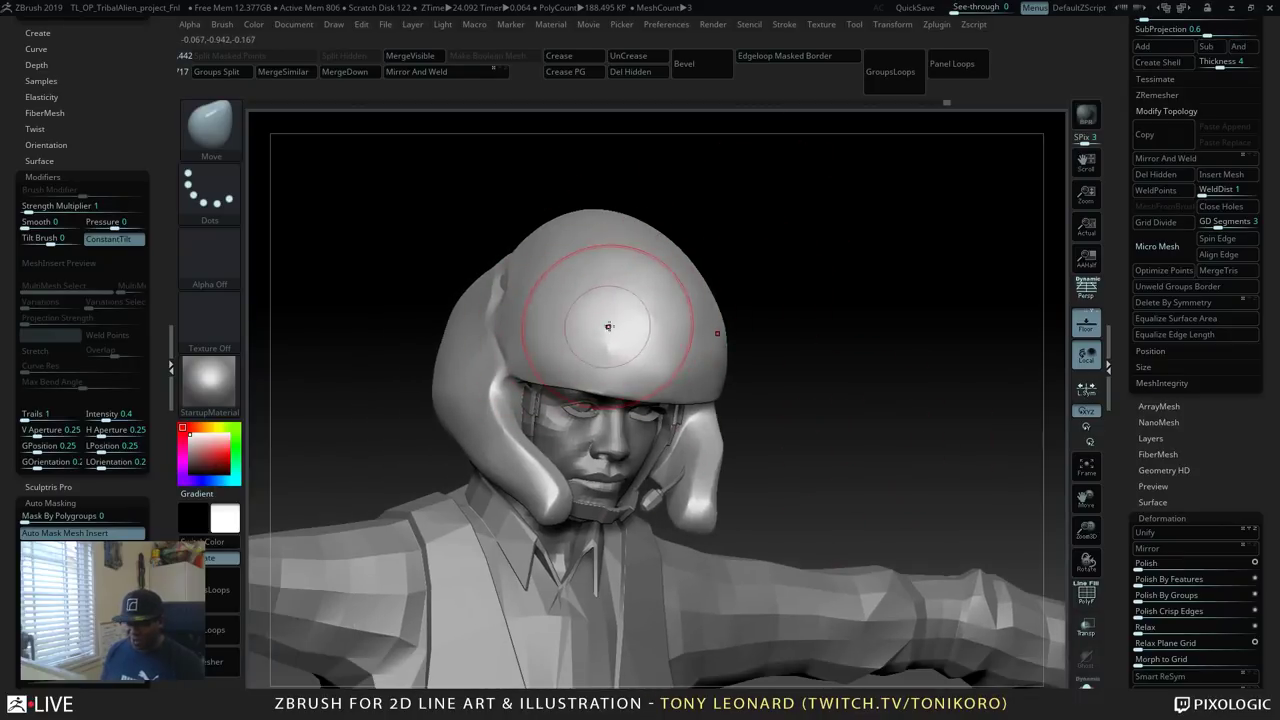
Slightly reduce the brush draw size and smooth the dome's front above the brow.
{"action": "key", "text": "s"}
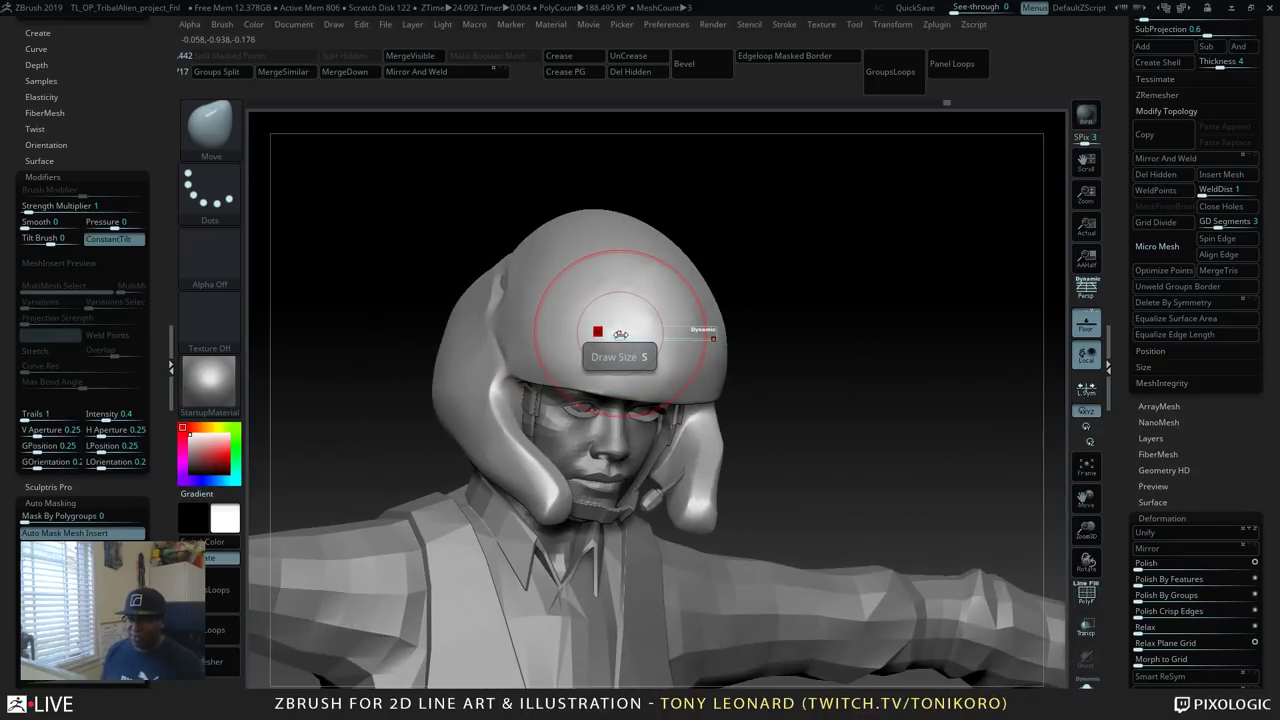
{"action": "left_click_drag", "start_coordinate": [620, 335], "coordinate": [610, 337]}
{"action": "left_click", "coordinate": [607, 350], "text": "shift"}
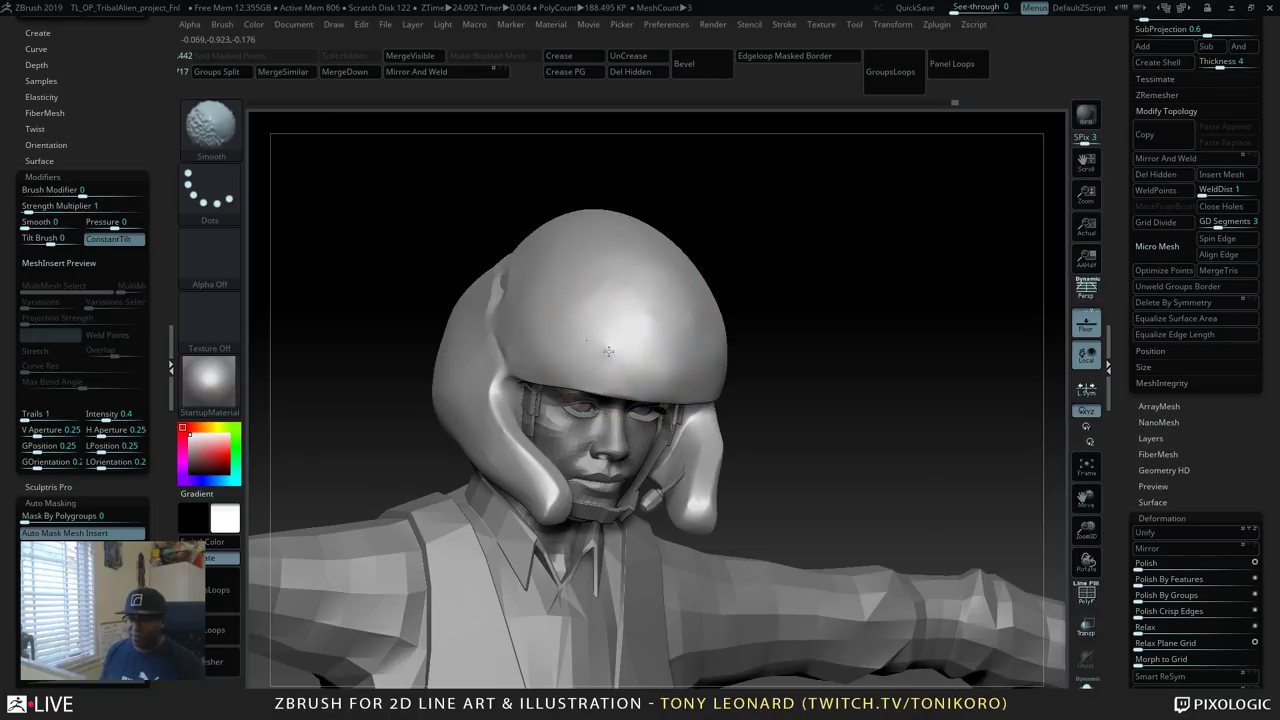
Recarve the seam between the dome and side guards with a smaller DamStandard brush, from the brow corner to the helmet's rear.
{"action": "key", "text": "b"}
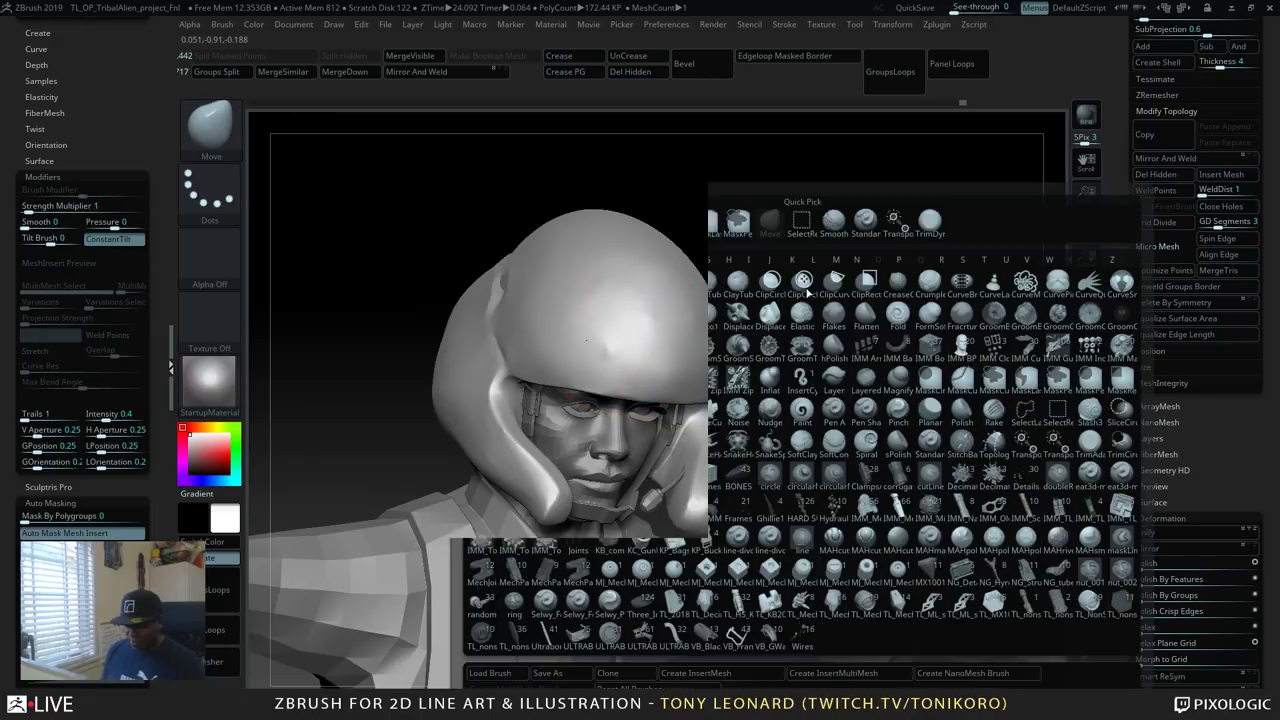
{"action": "key", "text": "d"}
{"action": "left_click", "coordinate": [684, 318]}
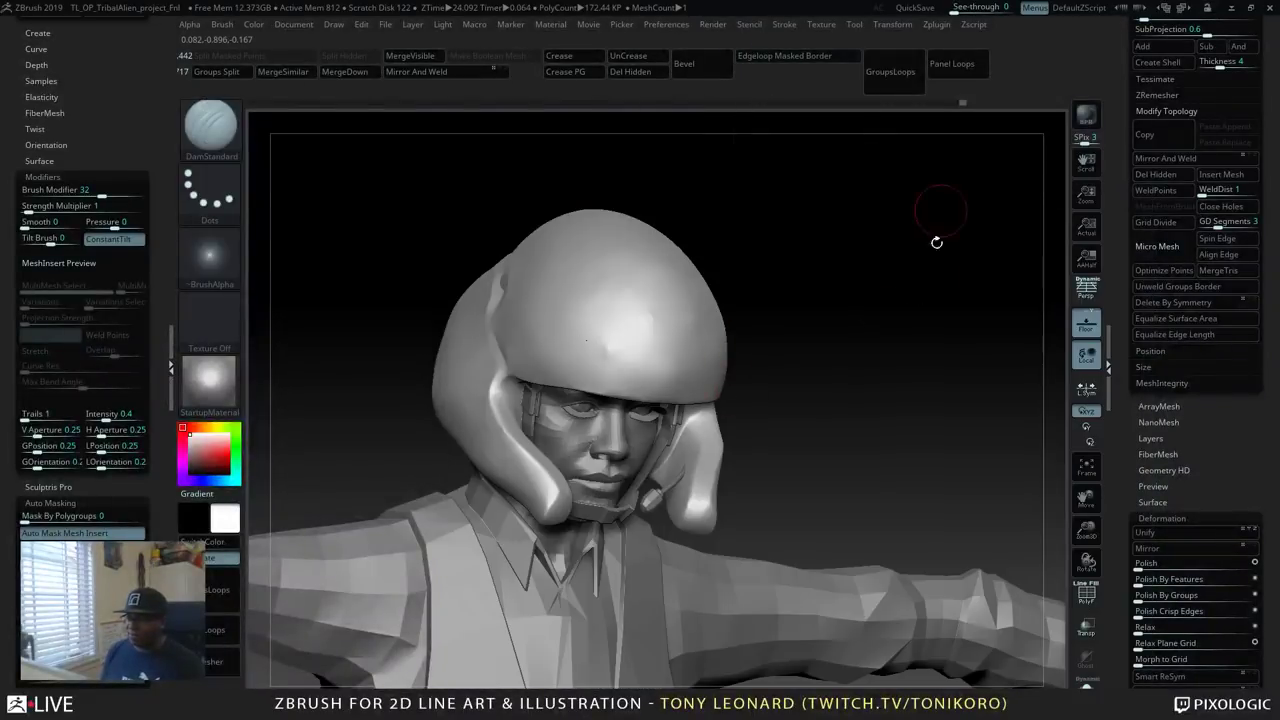
{"action": "left_click_drag", "start_coordinate": [936, 242], "coordinate": [594, 469]}
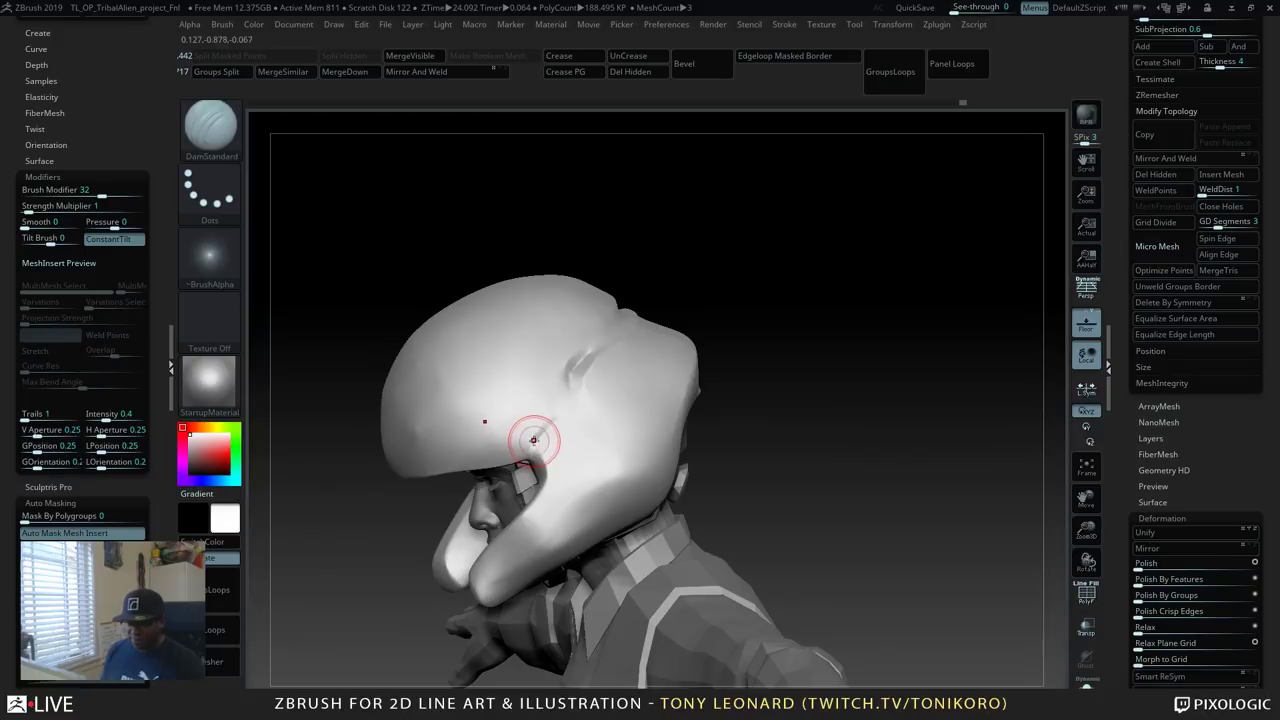
{"action": "key", "text": "s"}
{"action": "left_click_drag", "start_coordinate": [533, 441], "coordinate": [526, 443]}
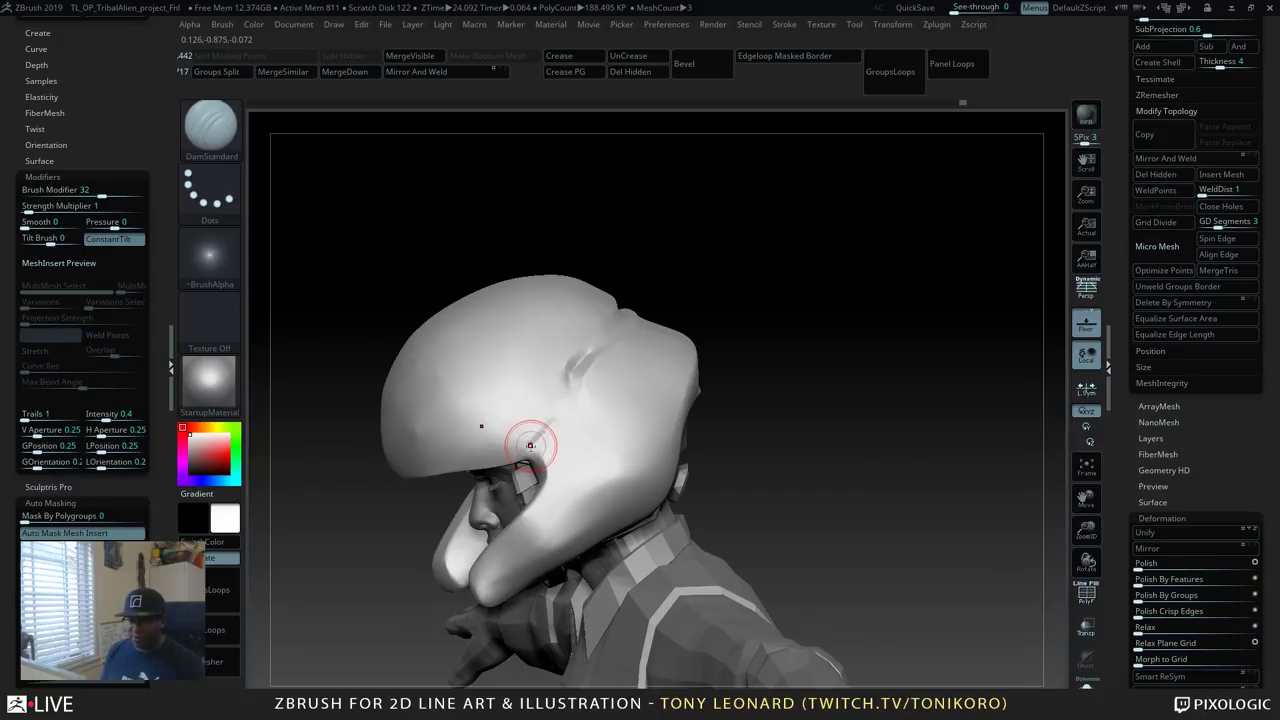
{"action": "key", "text": "s"}
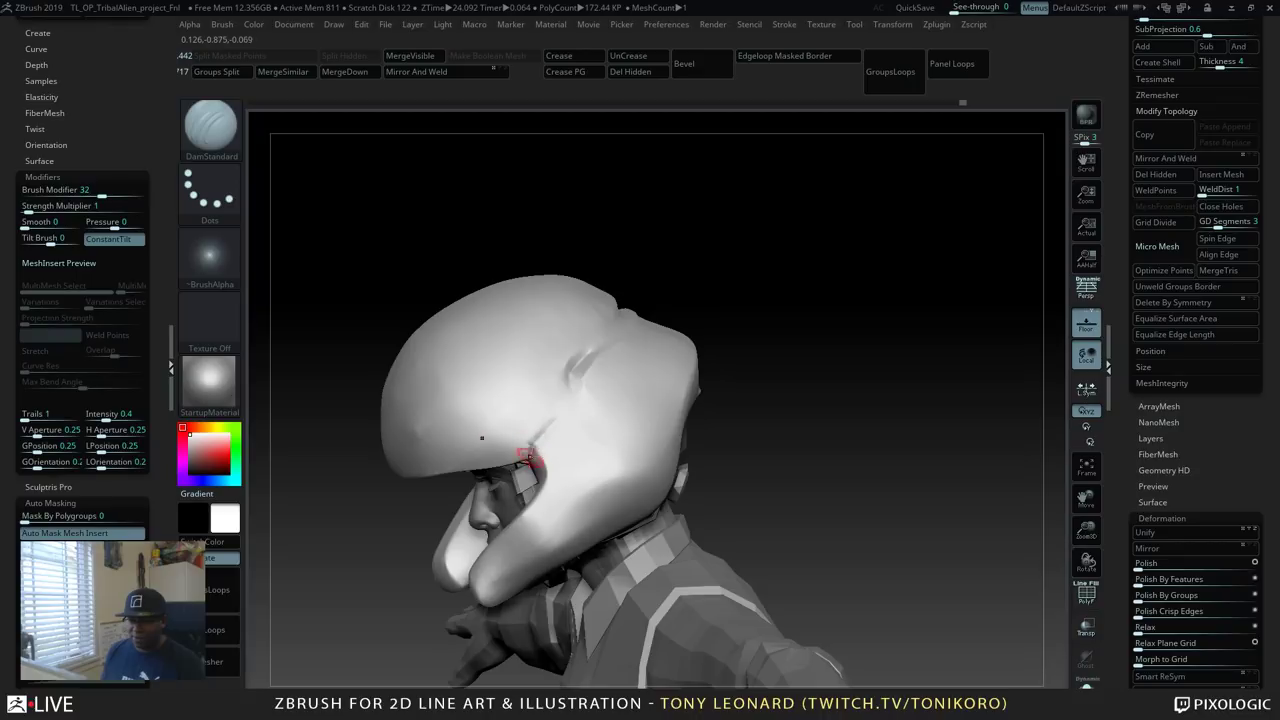
{"action": "left_click_drag", "start_coordinate": [559, 413], "coordinate": [566, 408]}
{"action": "left_click_drag", "start_coordinate": [843, 343], "coordinate": [729, 409]}
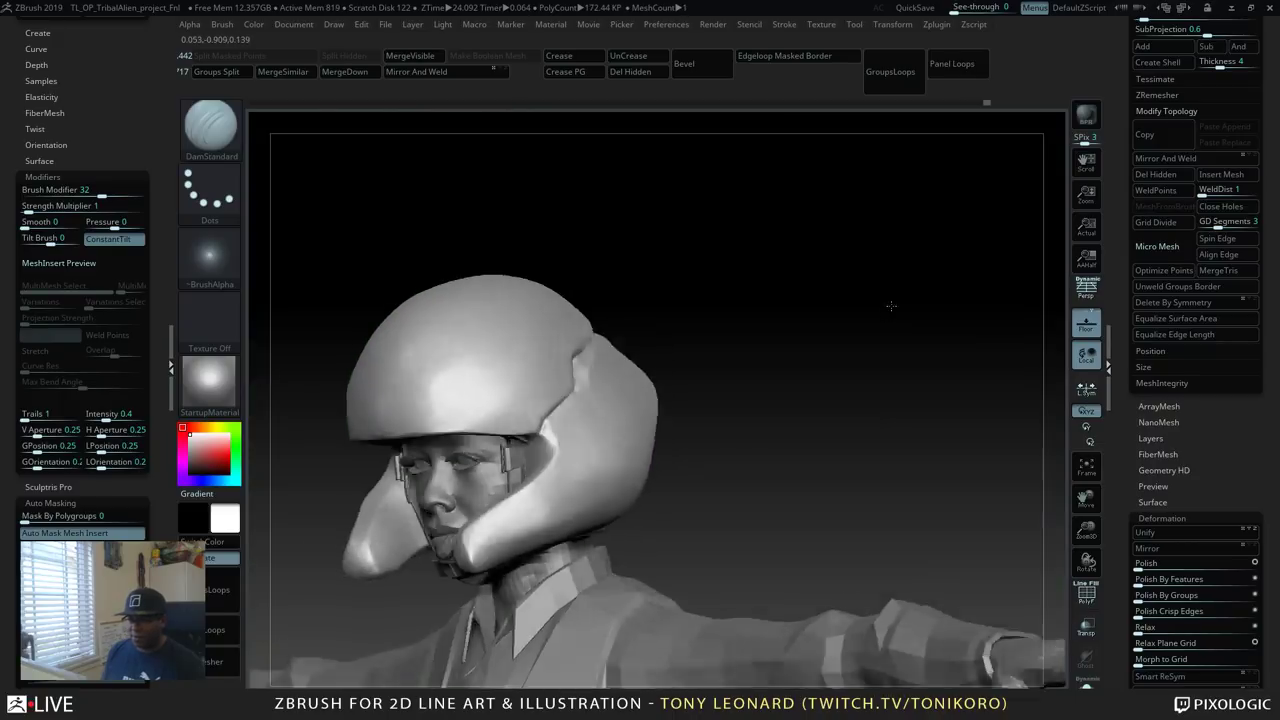
{"action": "left_click_drag", "start_coordinate": [891, 305], "coordinate": [903, 464]}
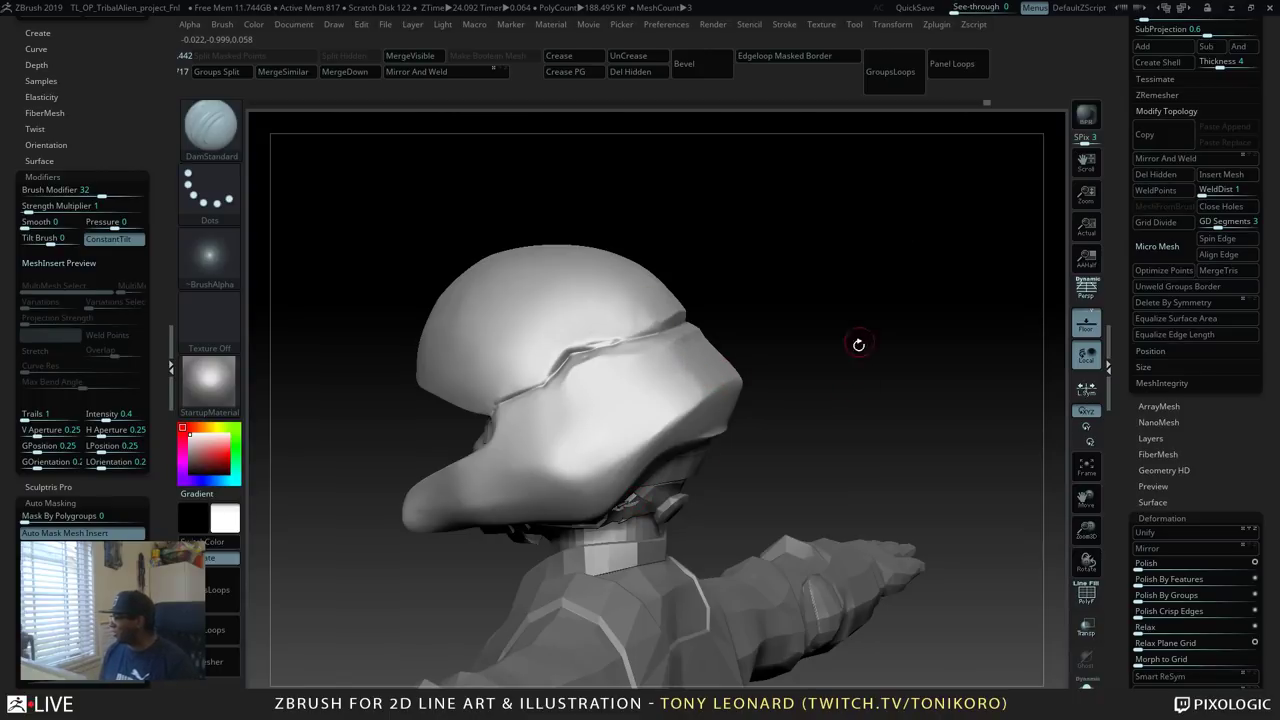
Smooth both sides of the dome's forehead area back to a clean surface from the front view.
{"action": "left_click_drag", "start_coordinate": [844, 374], "coordinate": [837, 371], "text": "alt"}
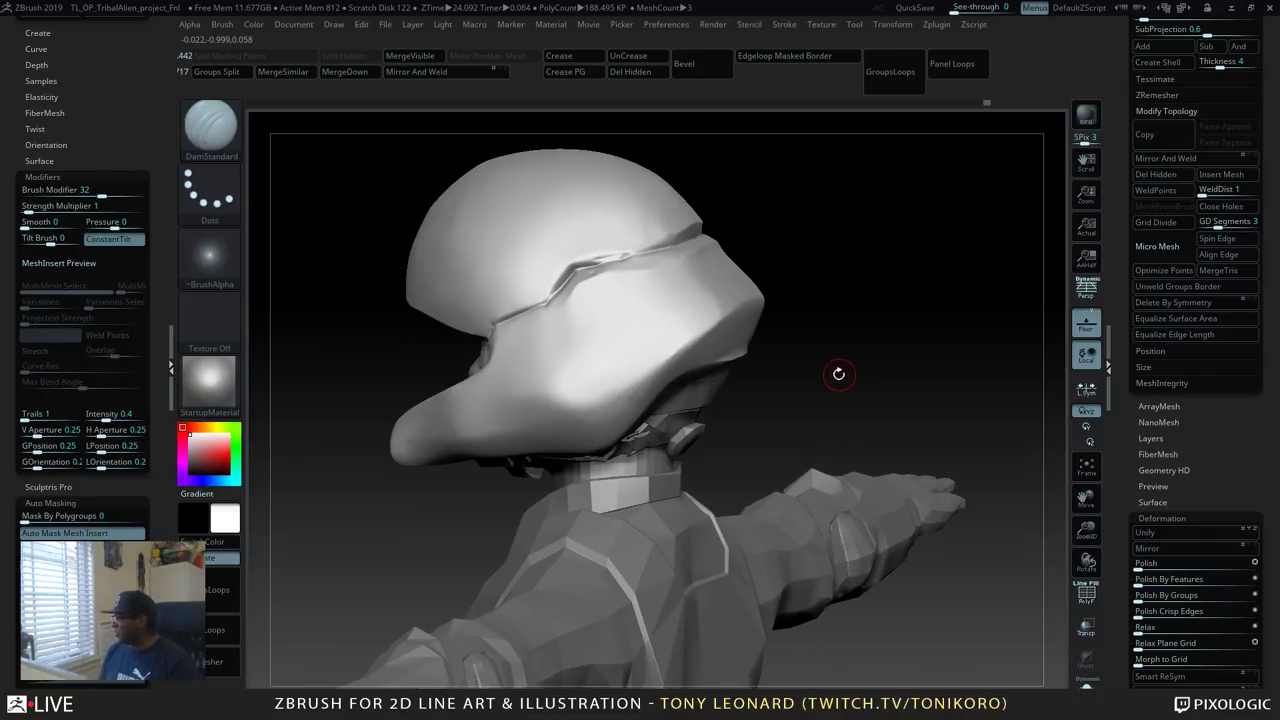
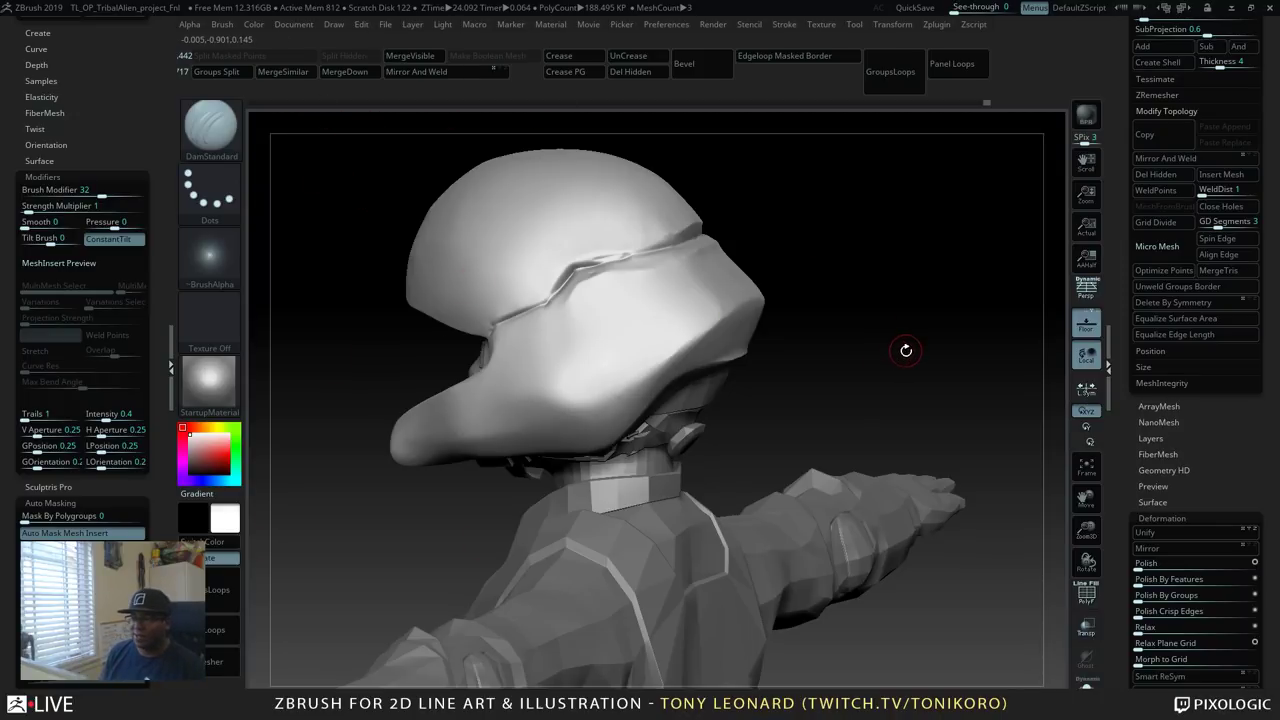
{"action": "left_click_drag", "start_coordinate": [906, 351], "coordinate": [899, 305]}
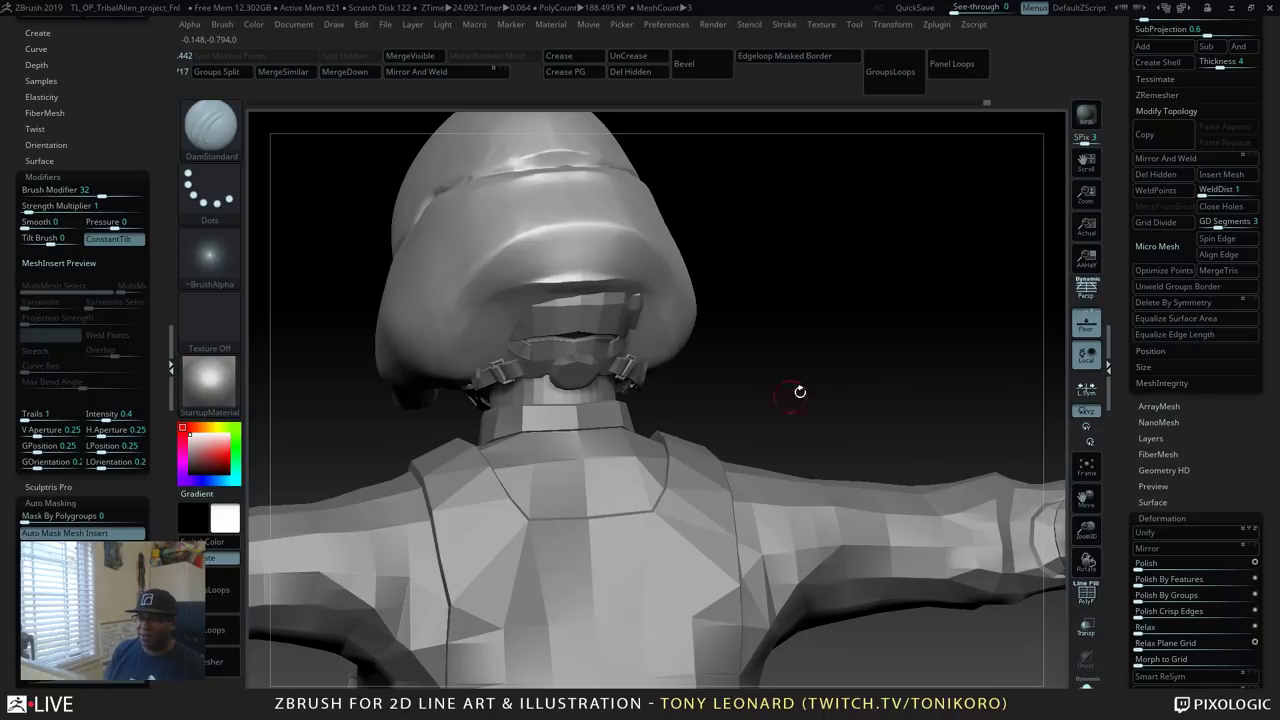
{"action": "left_click_drag", "start_coordinate": [800, 392], "coordinate": [942, 335]}
{"action": "left_click_drag", "start_coordinate": [1033, 433], "coordinate": [812, 512]}
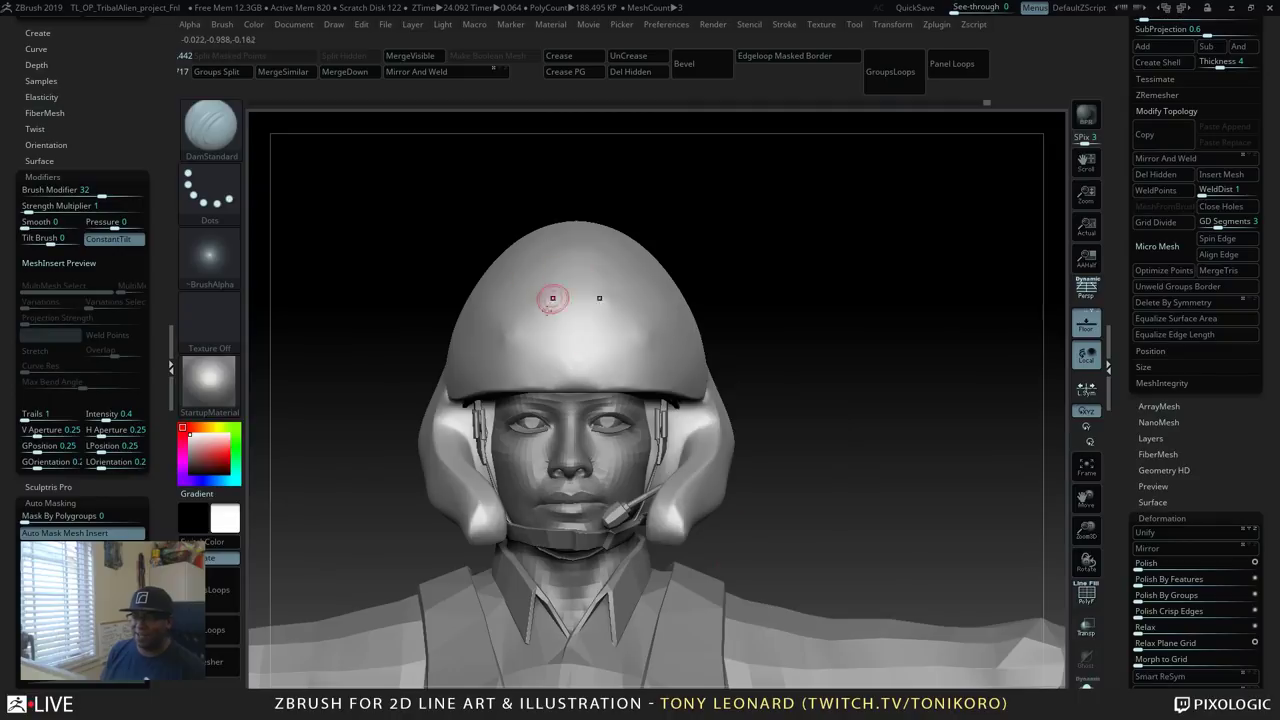
{"action": "key", "text": "shift"}
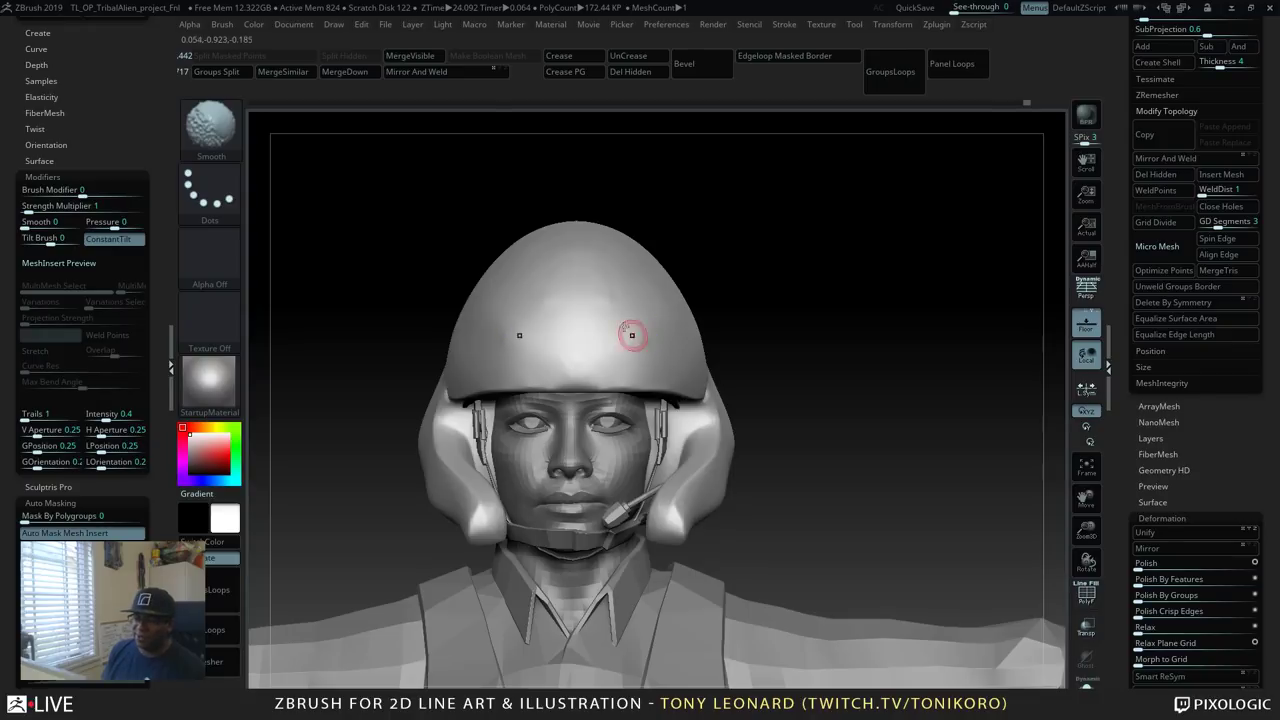
{"action": "key", "text": "shift"}
Carve a symmetrical curved panel seam from each side of the front brim up onto the dome with DamStandard.
{"action": "left_click_drag", "start_coordinate": [948, 433], "coordinate": [627, 321]}
{"action": "left_click", "coordinate": [628, 380], "text": "alt"}
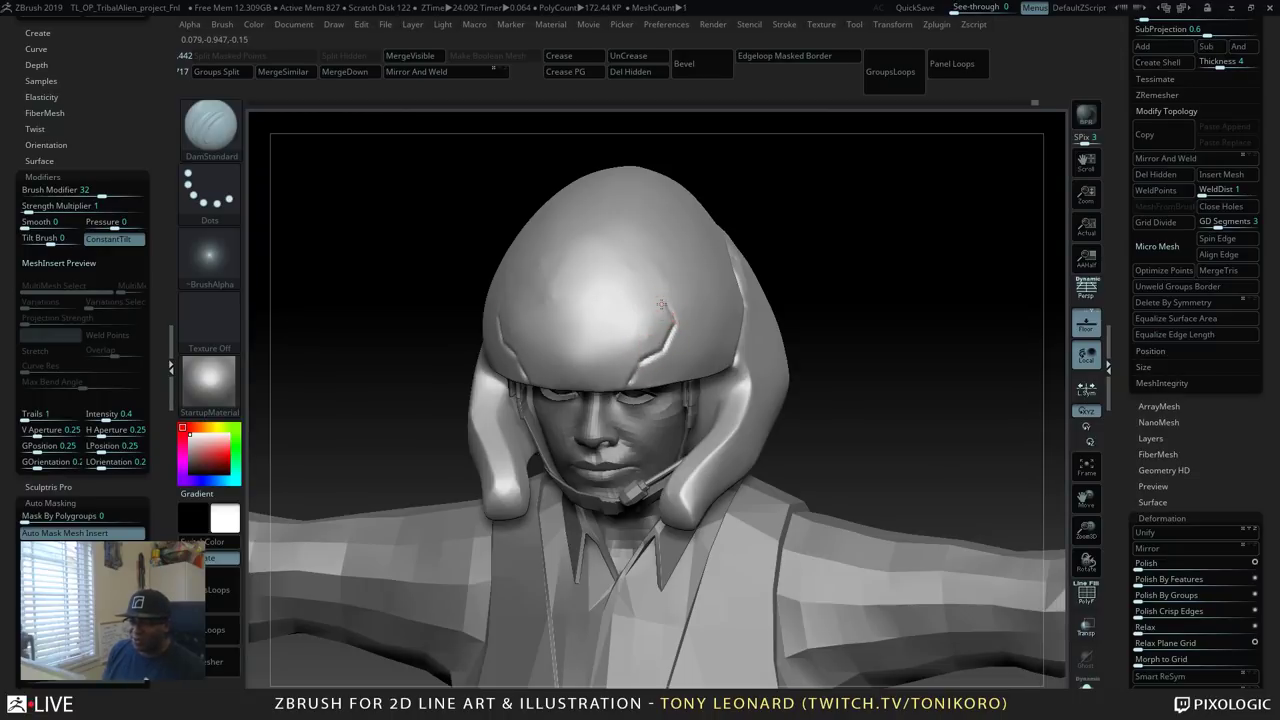
{"action": "mouse_move", "coordinate": [664, 298]}
{"action": "left_mouse_down"}
{"action": "mouse_move", "coordinate": [676, 322]}
{"action": "mouse_move", "coordinate": [659, 354]}
{"action": "left_mouse_up"}
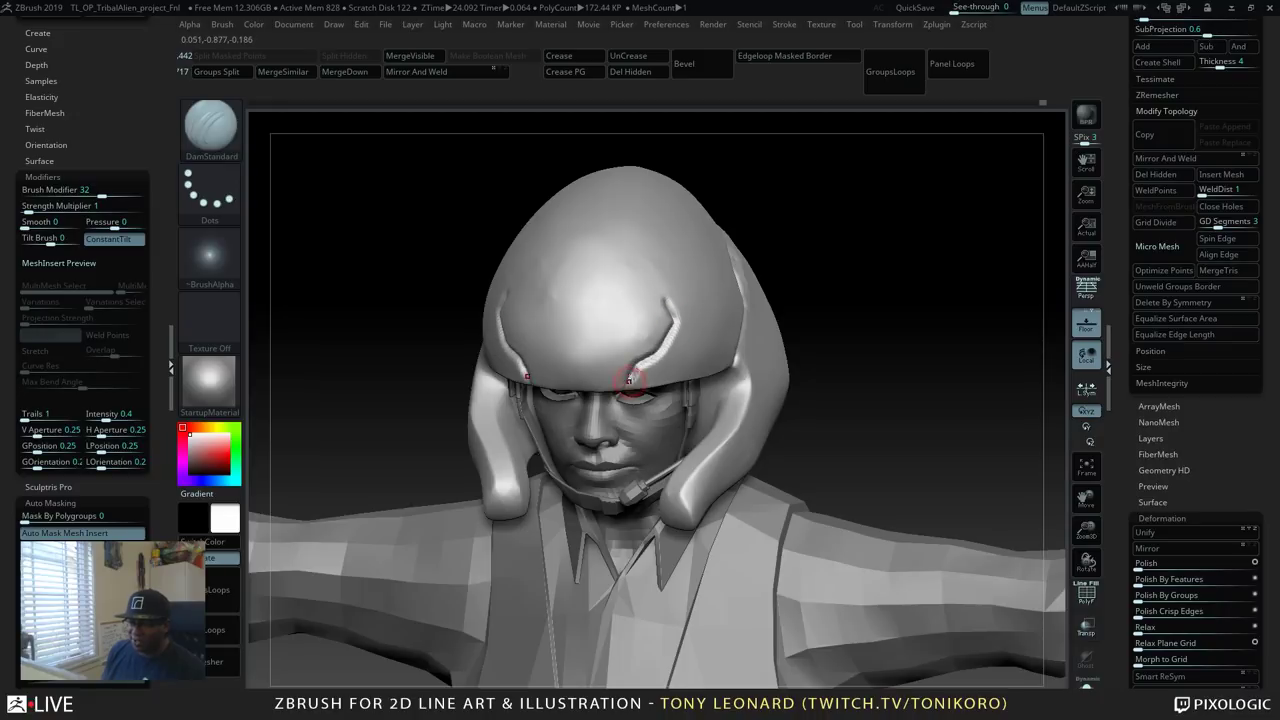
Extend the dome's panel seams back over the crown to meet the rear seam.
{"action": "mouse_move", "coordinate": [923, 434]}
{"action": "left_mouse_down"}
{"action": "mouse_move", "coordinate": [951, 390]}
{"action": "mouse_move", "coordinate": [946, 349]}
{"action": "mouse_move", "coordinate": [486, 240]}
{"action": "mouse_move", "coordinate": [460, 257]}
{"action": "mouse_move", "coordinate": [505, 350]}
{"action": "left_mouse_up"}
{"action": "mouse_move", "coordinate": [797, 233]}
{"action": "left_mouse_down"}
{"action": "mouse_move", "coordinate": [769, 220]}
{"action": "mouse_move", "coordinate": [697, 311]}
{"action": "left_mouse_up"}
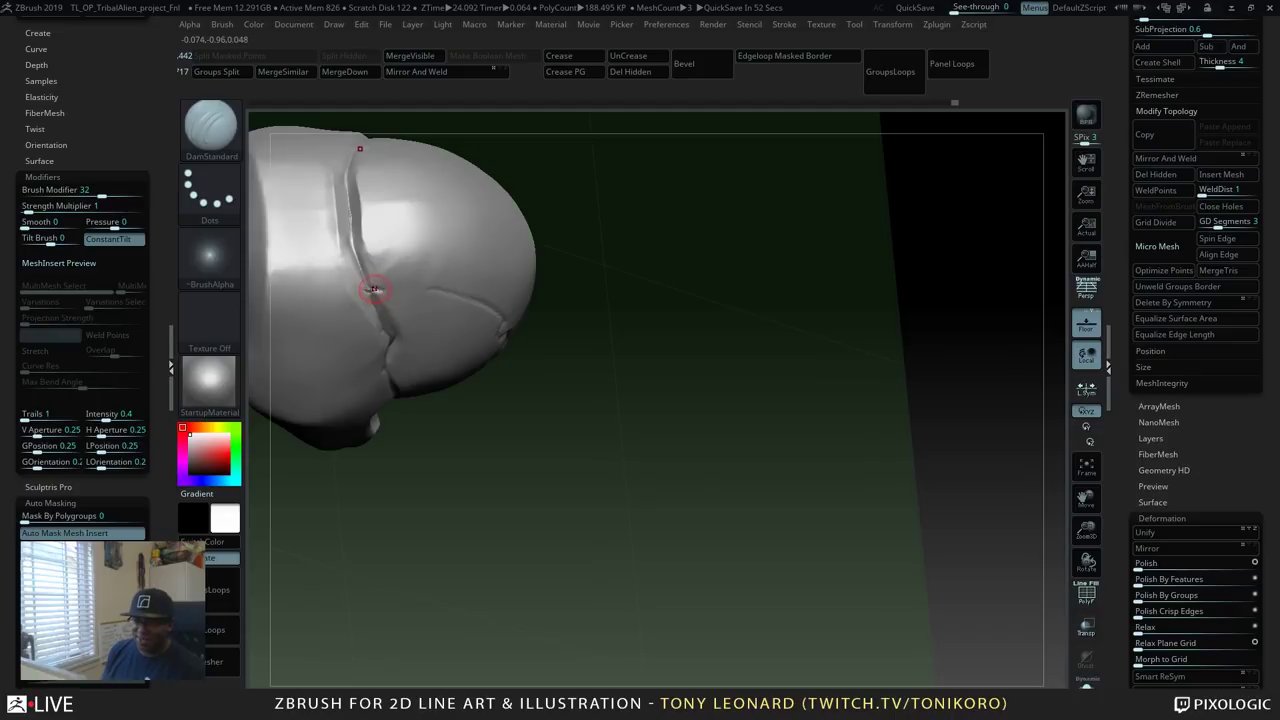
{"action": "left_click_drag", "start_coordinate": [385, 293], "coordinate": [433, 287]}
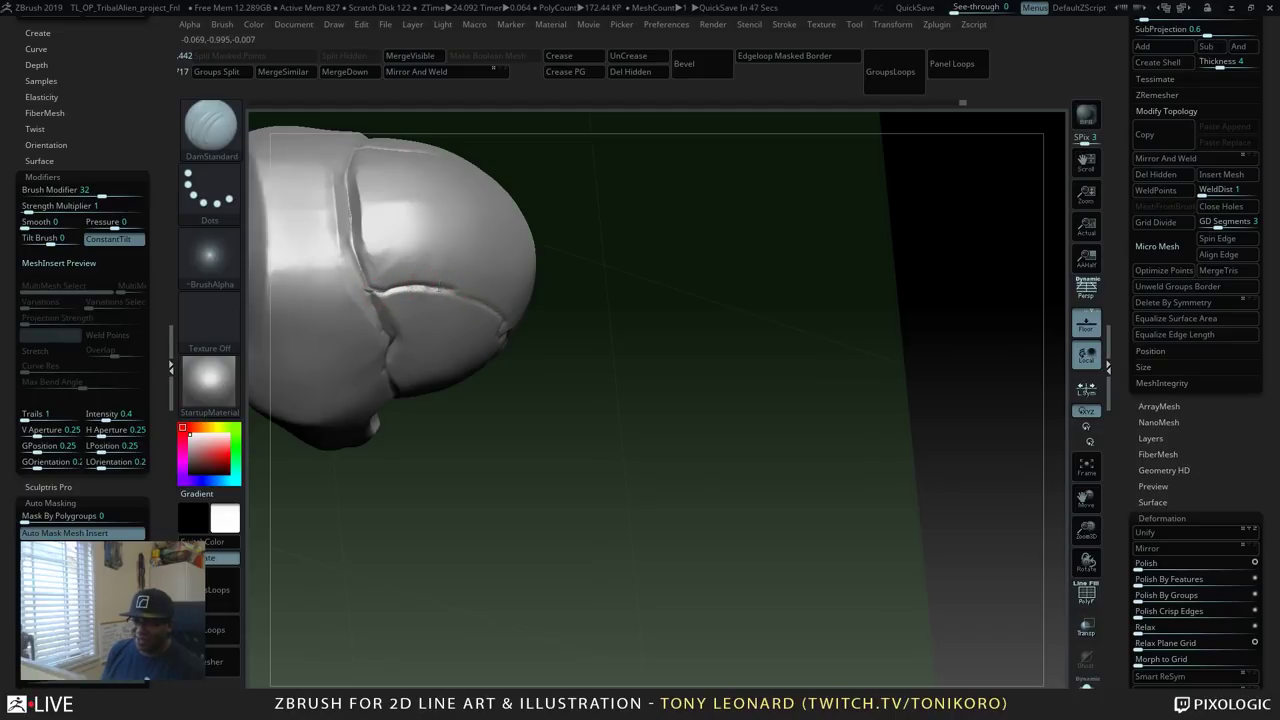
{"action": "left_click_drag", "start_coordinate": [610, 334], "coordinate": [846, 351]}
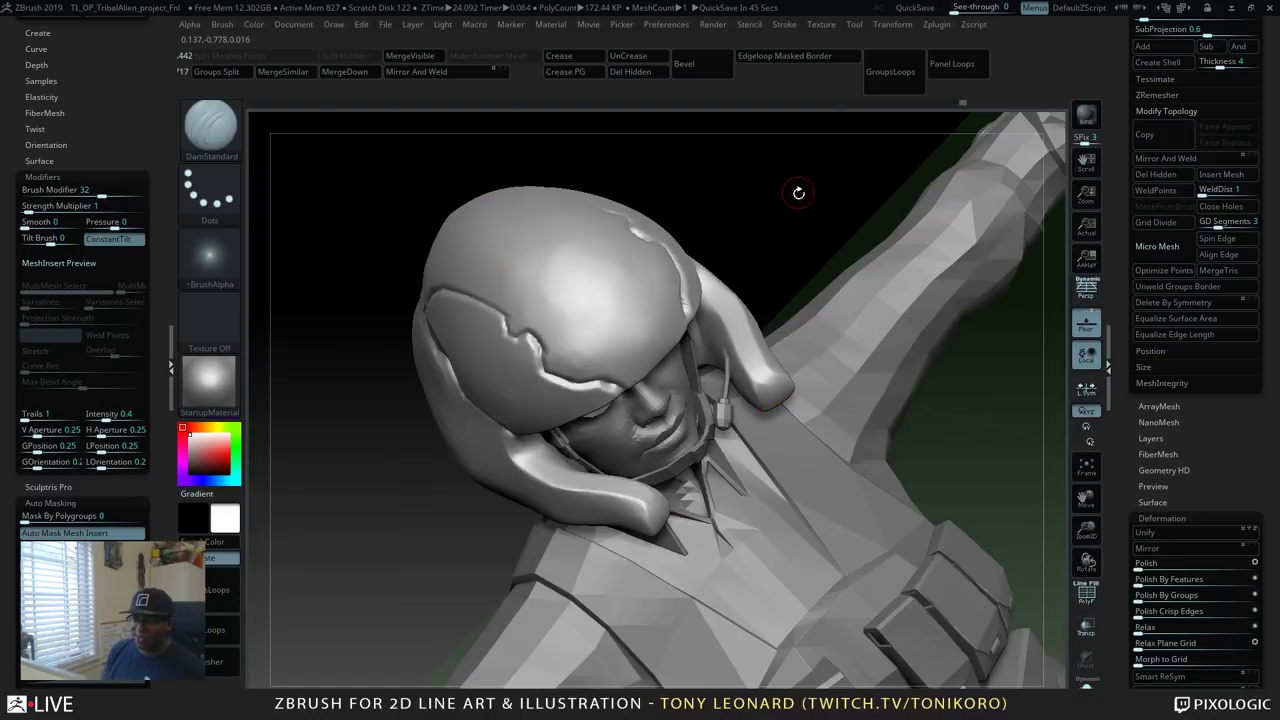
Turn on perspective for a low-angle view of the character and set the focal length to 50 mm.
{"action": "left_click_drag", "start_coordinate": [797, 194], "coordinate": [946, 340]}
{"action": "left_click_drag", "start_coordinate": [902, 300], "coordinate": [936, 484], "text": "alt"}
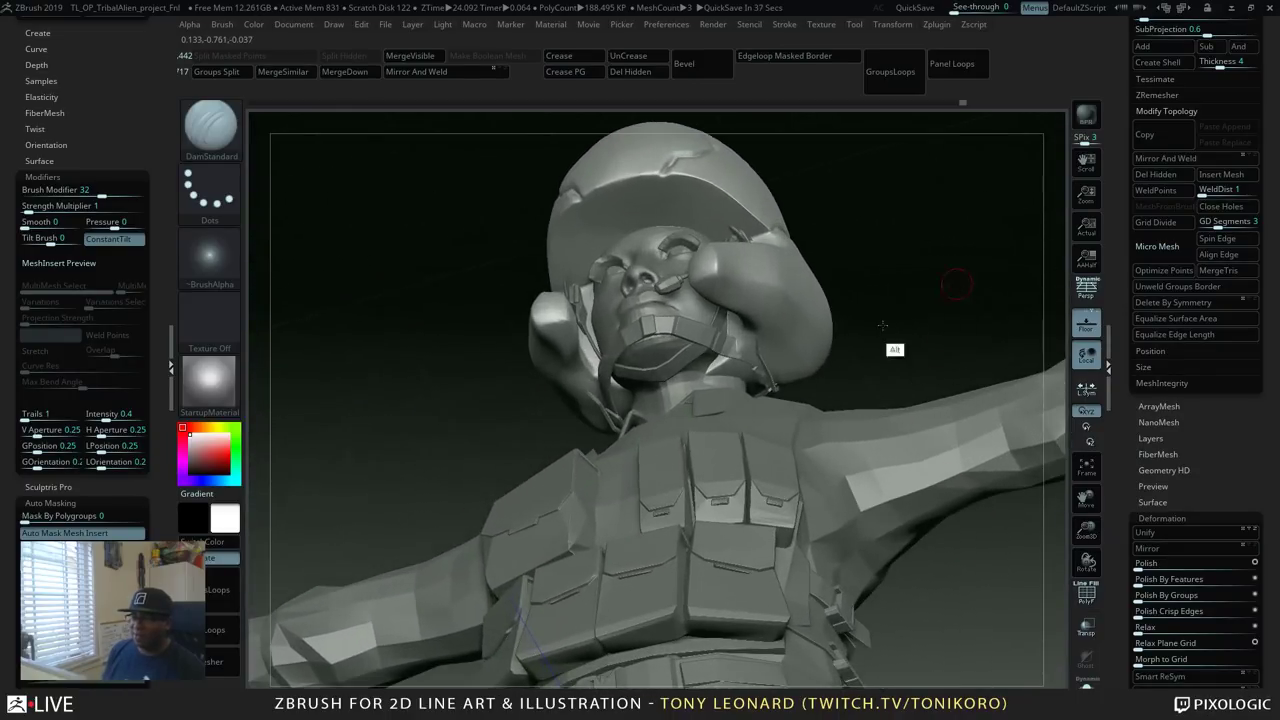
{"action": "left_click_drag", "start_coordinate": [896, 350], "coordinate": [974, 328]}
{"action": "left_click", "coordinate": [1095, 295]}
{"action": "left_click_drag", "start_coordinate": [799, 297], "coordinate": [880, 319]}
{"action": "left_click", "coordinate": [343, 25]}
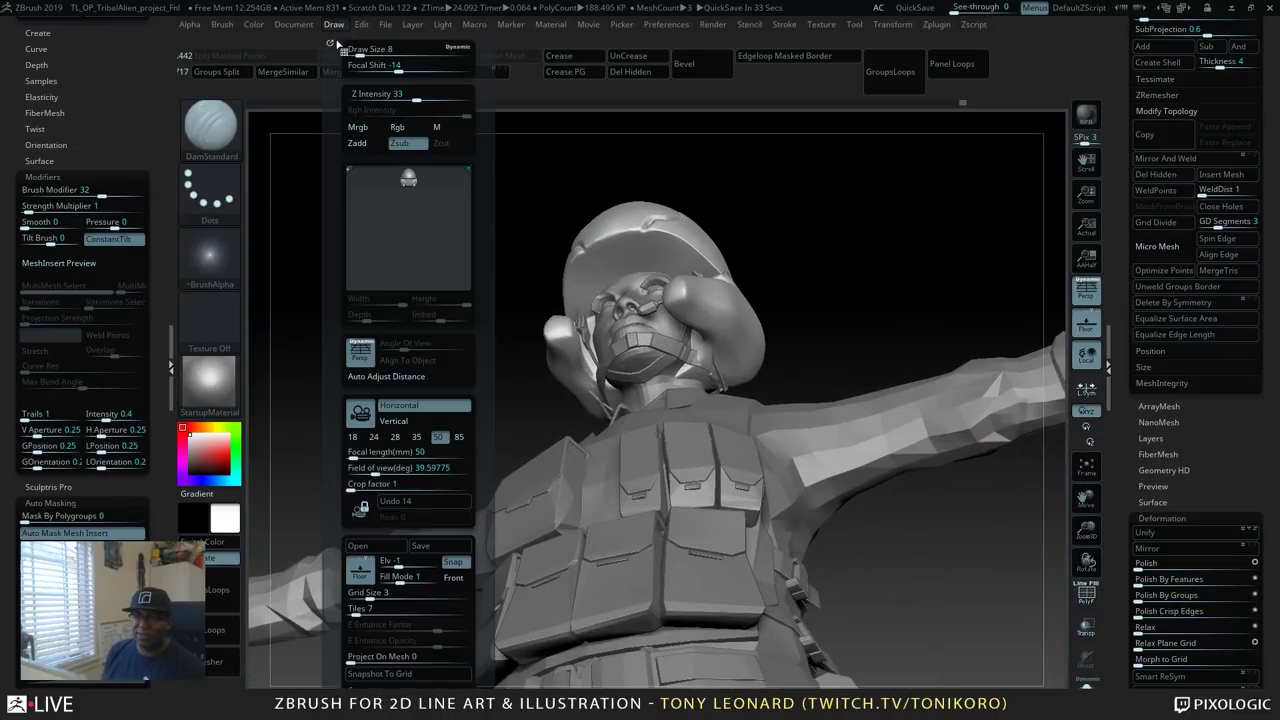
{"action": "left_click", "coordinate": [439, 437]}
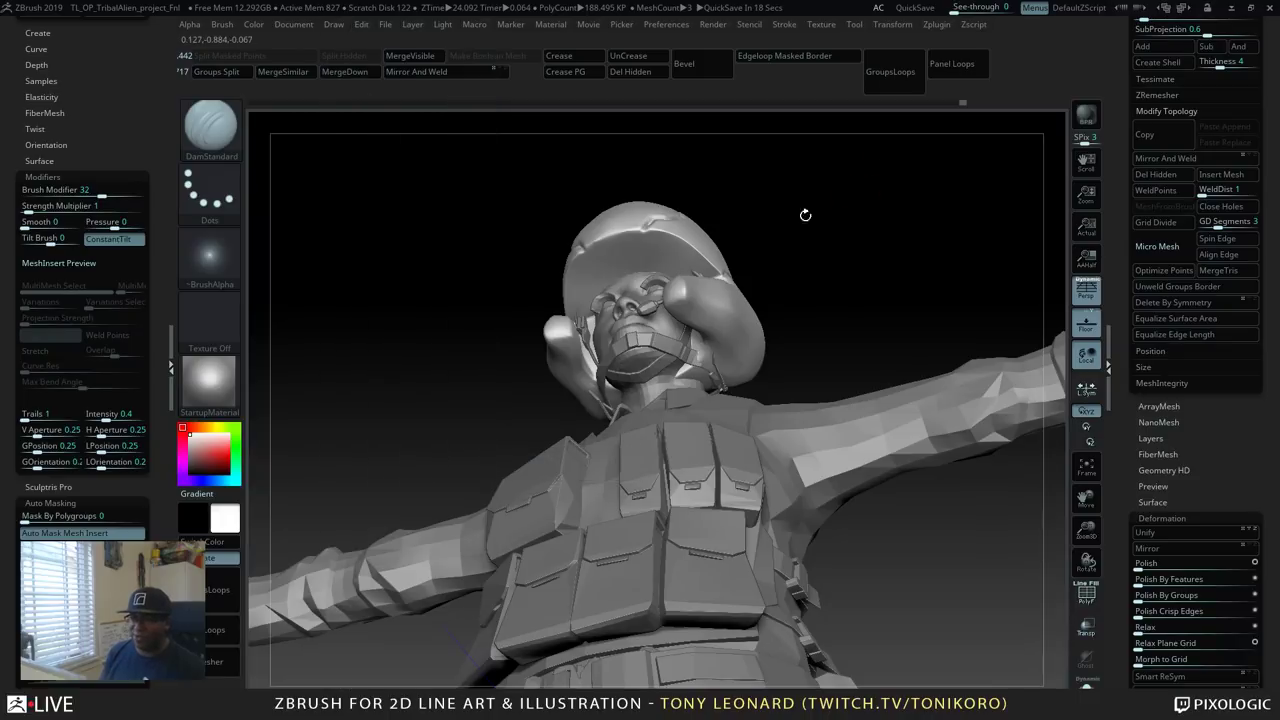
Carve a stepped symmetrical seam across each side guard, from its lower rear edge up to the dome seam.
{"action": "mouse_move", "coordinate": [806, 214]}
{"action": "left_mouse_down"}
{"action": "mouse_move", "coordinate": [876, 305]}
{"action": "mouse_move", "coordinate": [800, 263]}
{"action": "mouse_move", "coordinate": [740, 326]}
{"action": "mouse_move", "coordinate": [883, 326]}
{"action": "mouse_move", "coordinate": [891, 302]}
{"action": "mouse_move", "coordinate": [862, 292]}
{"action": "mouse_move", "coordinate": [885, 264]}
{"action": "mouse_move", "coordinate": [831, 226]}
{"action": "mouse_move", "coordinate": [837, 203]}
{"action": "mouse_move", "coordinate": [849, 306]}
{"action": "mouse_move", "coordinate": [837, 298]}
{"action": "left_mouse_up"}
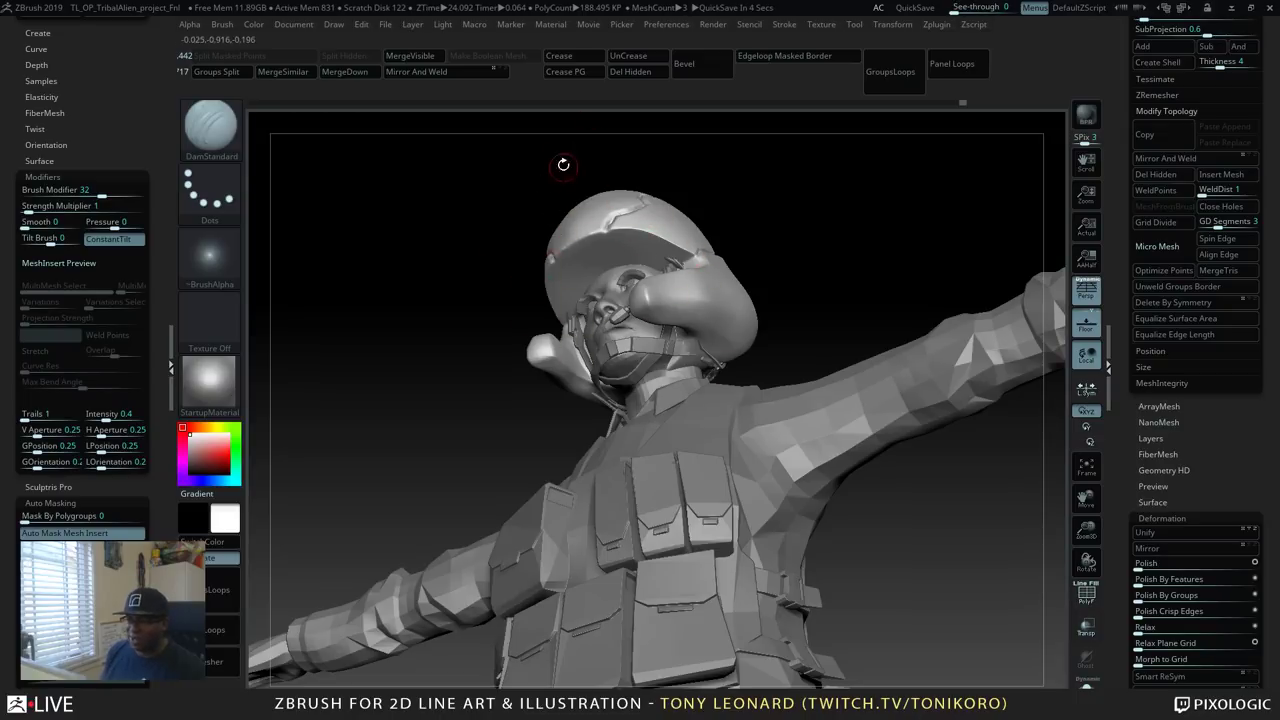
{"action": "mouse_move", "coordinate": [435, 316]}
{"action": "left_mouse_down"}
{"action": "mouse_move", "coordinate": [453, 351]}
{"action": "mouse_move", "coordinate": [470, 318]}
{"action": "mouse_move", "coordinate": [841, 300]}
{"action": "mouse_move", "coordinate": [846, 277]}
{"action": "mouse_move", "coordinate": [889, 357]}
{"action": "mouse_move", "coordinate": [880, 345]}
{"action": "left_mouse_up"}
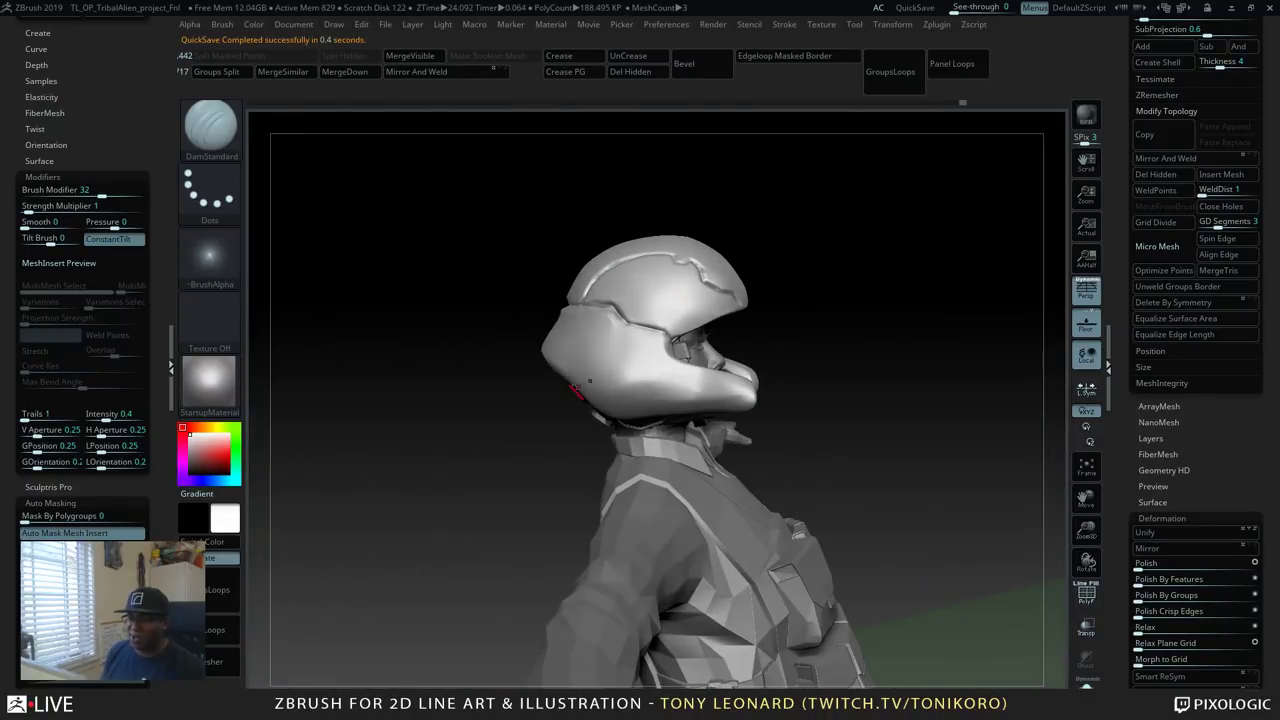
{"action": "left_click_drag", "start_coordinate": [900, 440], "coordinate": [930, 388]}
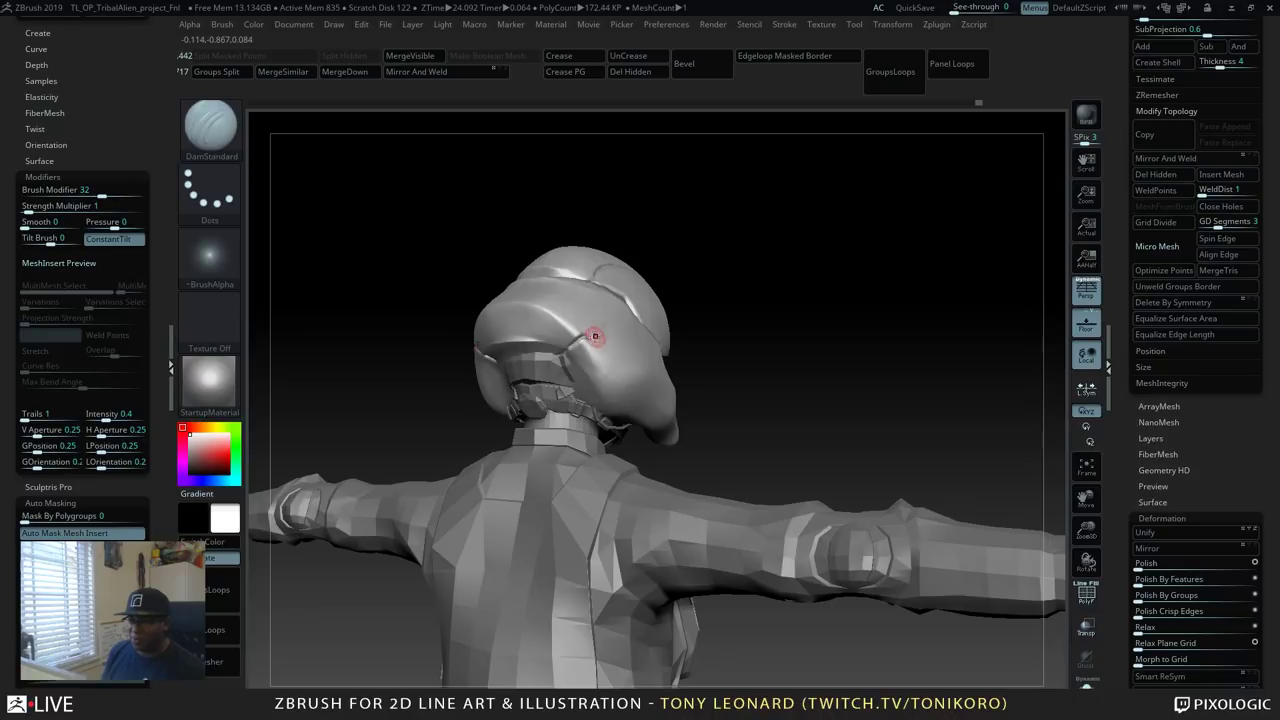
{"action": "left_click_drag", "start_coordinate": [783, 303], "coordinate": [606, 296]}
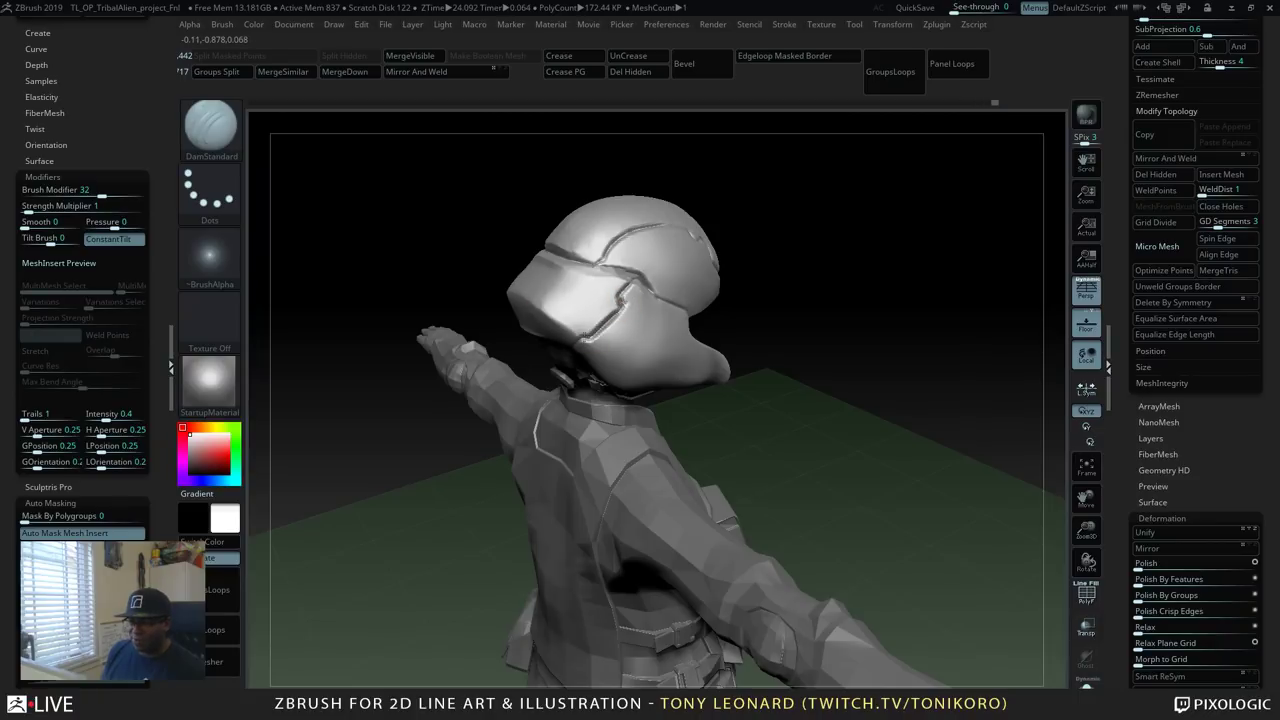
{"action": "left_click_drag", "start_coordinate": [864, 397], "coordinate": [905, 396]}
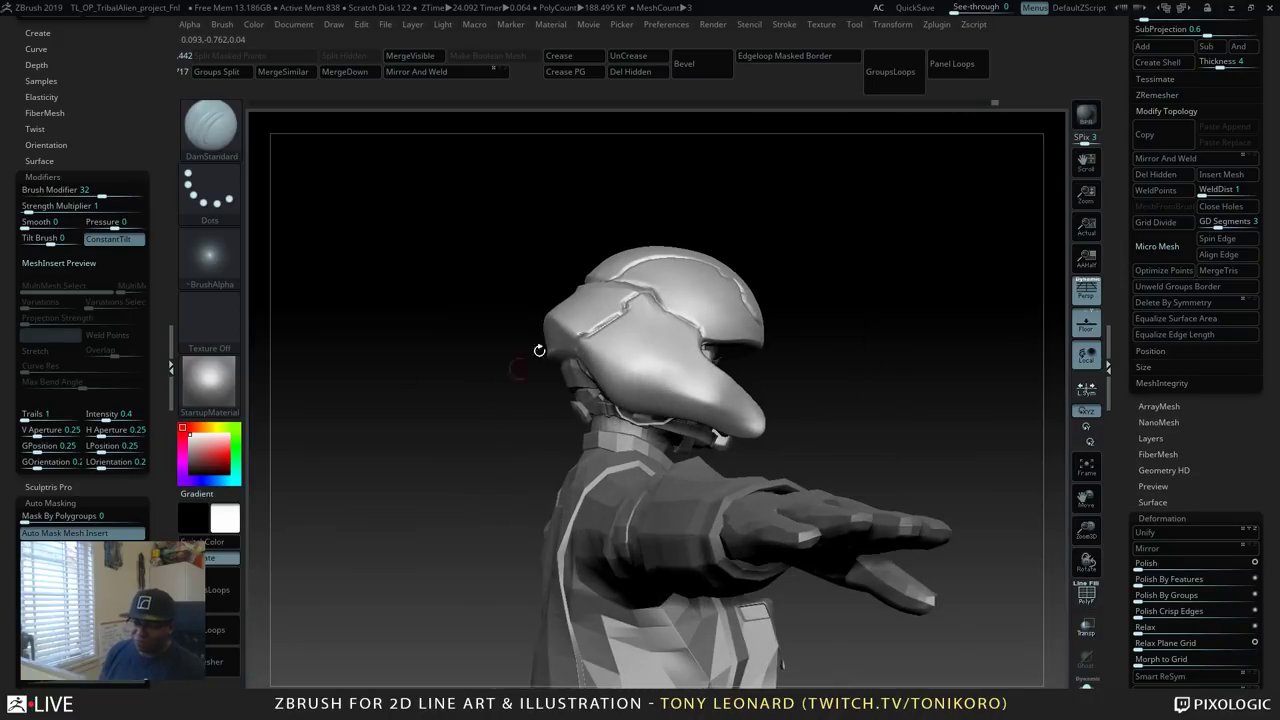
Carve a symmetrical seam forward from the lower end of the stepped side seam along each side guard's lower edge.
{"action": "left_click_drag", "start_coordinate": [539, 350], "coordinate": [620, 612]}
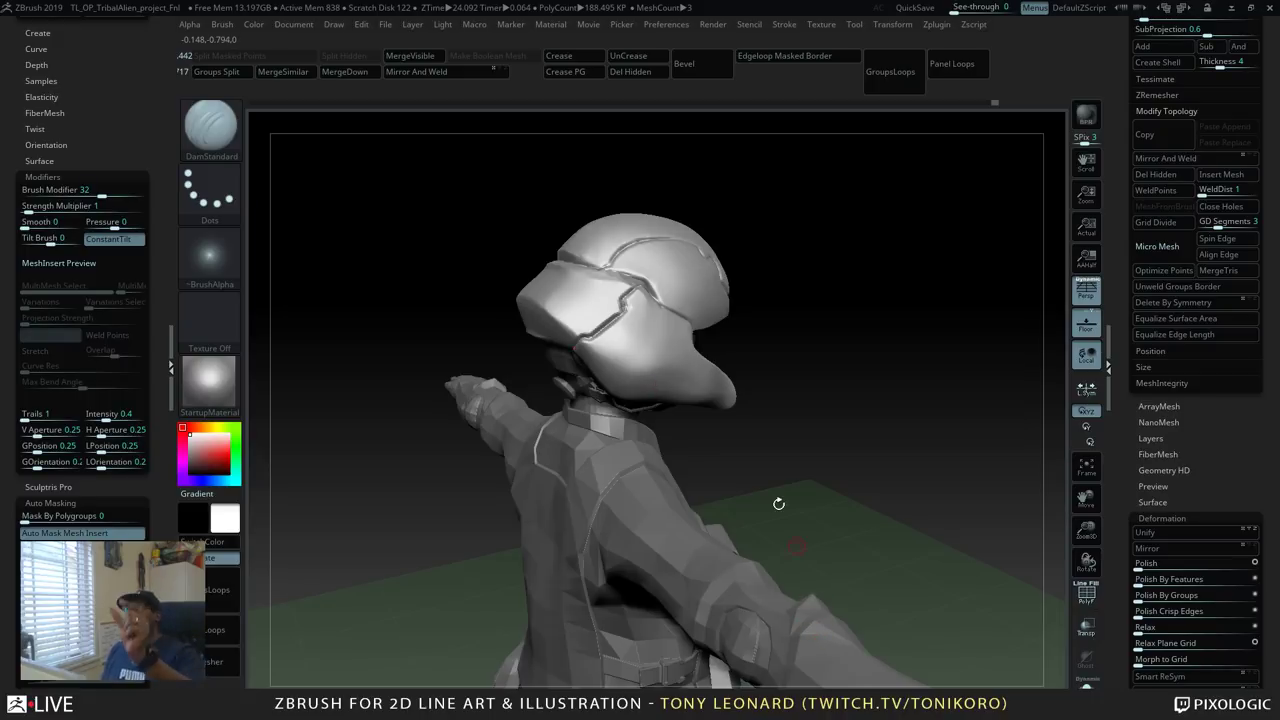
{"action": "left_click_drag", "start_coordinate": [865, 486], "coordinate": [872, 460]}
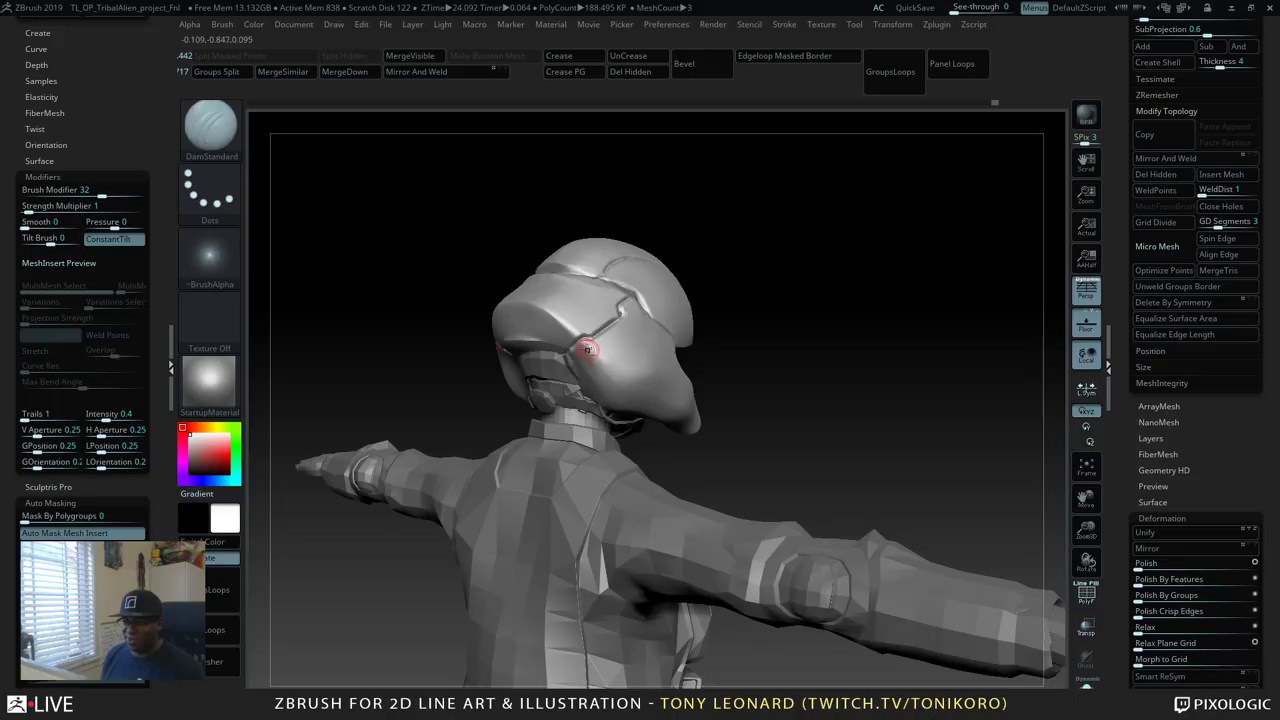
{"action": "left_click_drag", "start_coordinate": [621, 382], "coordinate": [624, 383]}
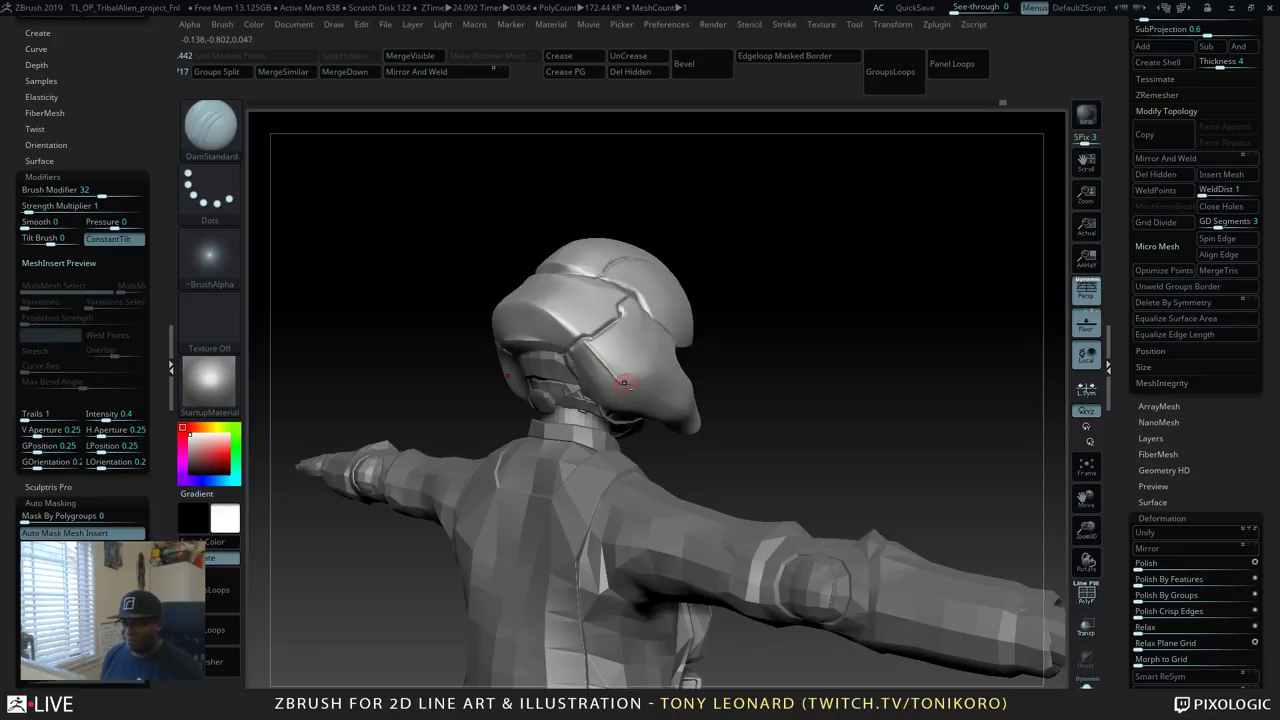
{"action": "mouse_move", "coordinate": [852, 409]}
{"action": "left_mouse_down"}
{"action": "mouse_move", "coordinate": [823, 420]}
{"action": "mouse_move", "coordinate": [843, 398]}
{"action": "left_mouse_up"}
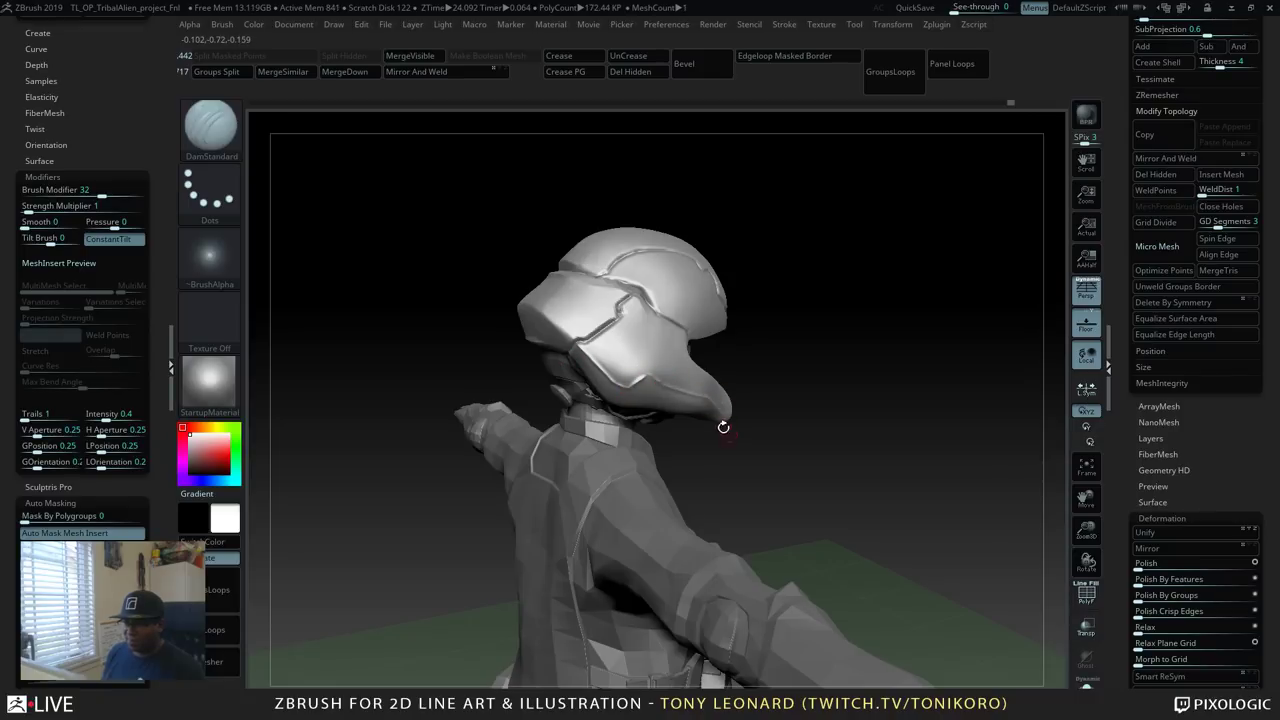
{"action": "left_click_drag", "start_coordinate": [872, 417], "coordinate": [814, 397]}
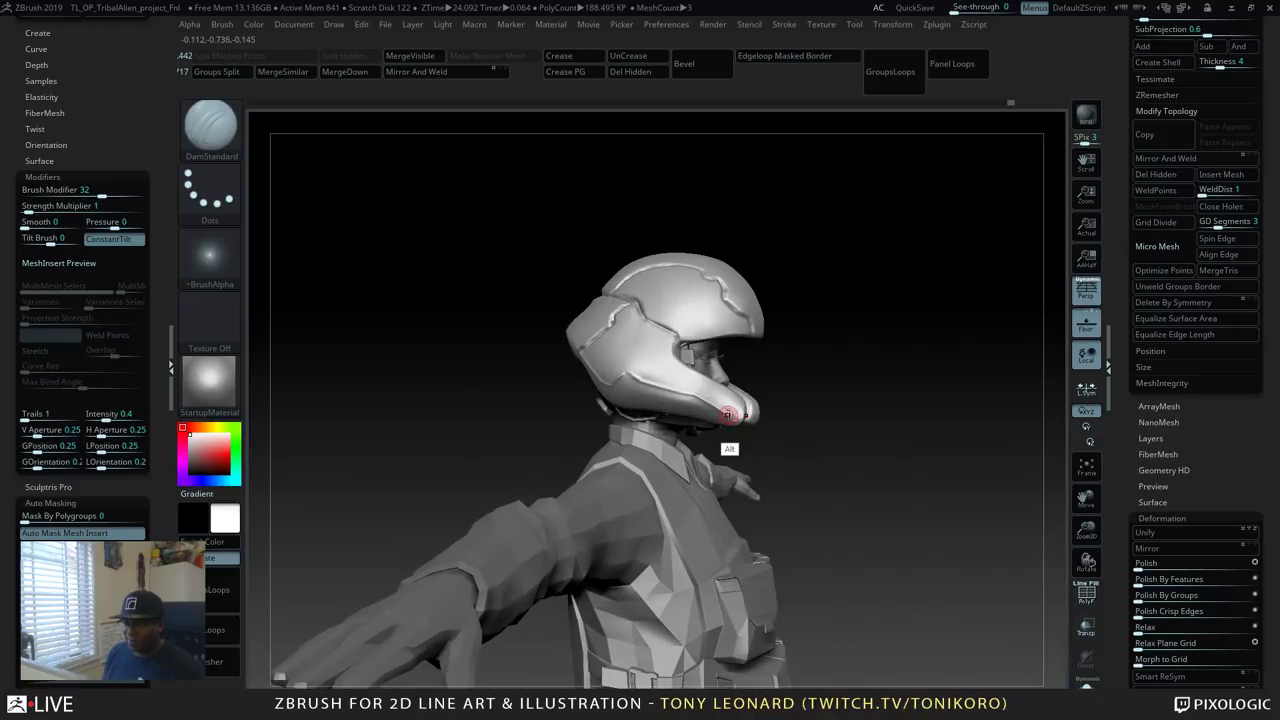
Carve a short symmetrical seam across the front tip of each cheek guard.
{"action": "left_click_drag", "start_coordinate": [943, 379], "coordinate": [842, 404]}
{"action": "mouse_move", "coordinate": [886, 360]}
{"action": "left_mouse_down"}
{"action": "mouse_move", "coordinate": [906, 437]}
{"action": "mouse_move", "coordinate": [874, 480]}
{"action": "mouse_move", "coordinate": [940, 680]}
{"action": "left_mouse_up"}
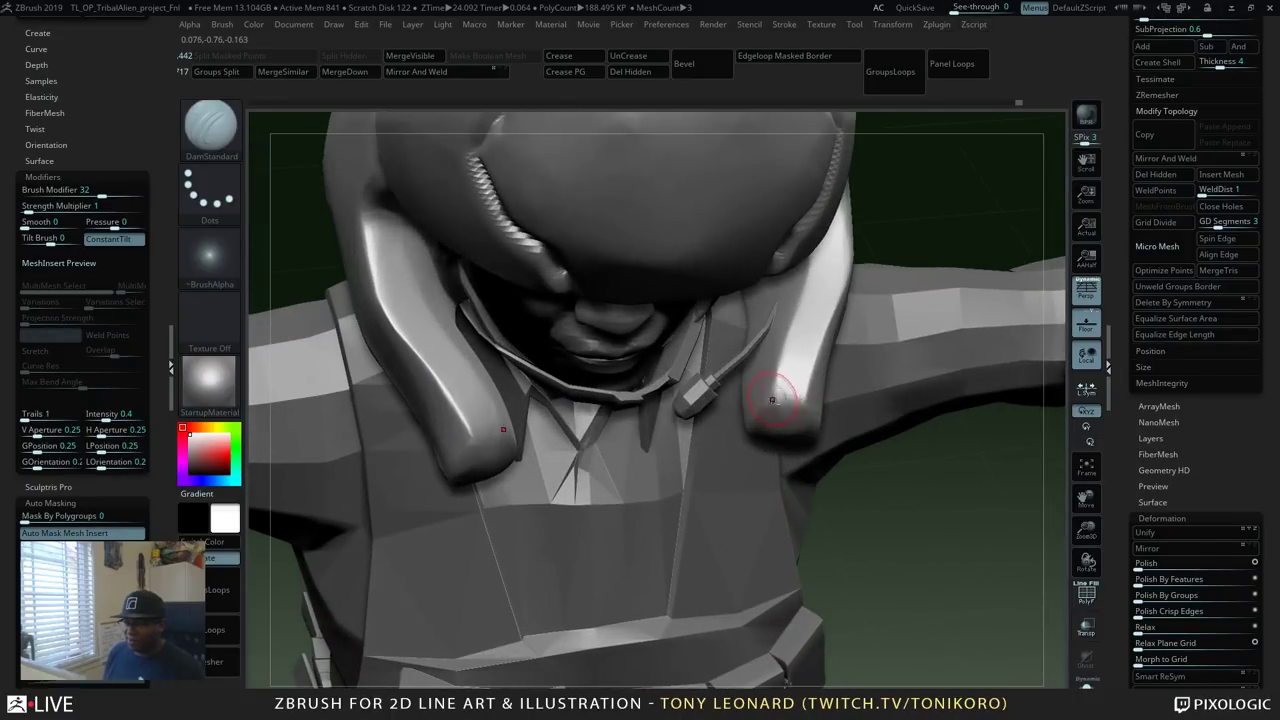
{"action": "mouse_move", "coordinate": [772, 400]}
{"action": "left_mouse_down"}
{"action": "mouse_move", "coordinate": [800, 394]}
{"action": "mouse_move", "coordinate": [800, 405]}
{"action": "mouse_move", "coordinate": [798, 386]}
{"action": "left_mouse_up"}
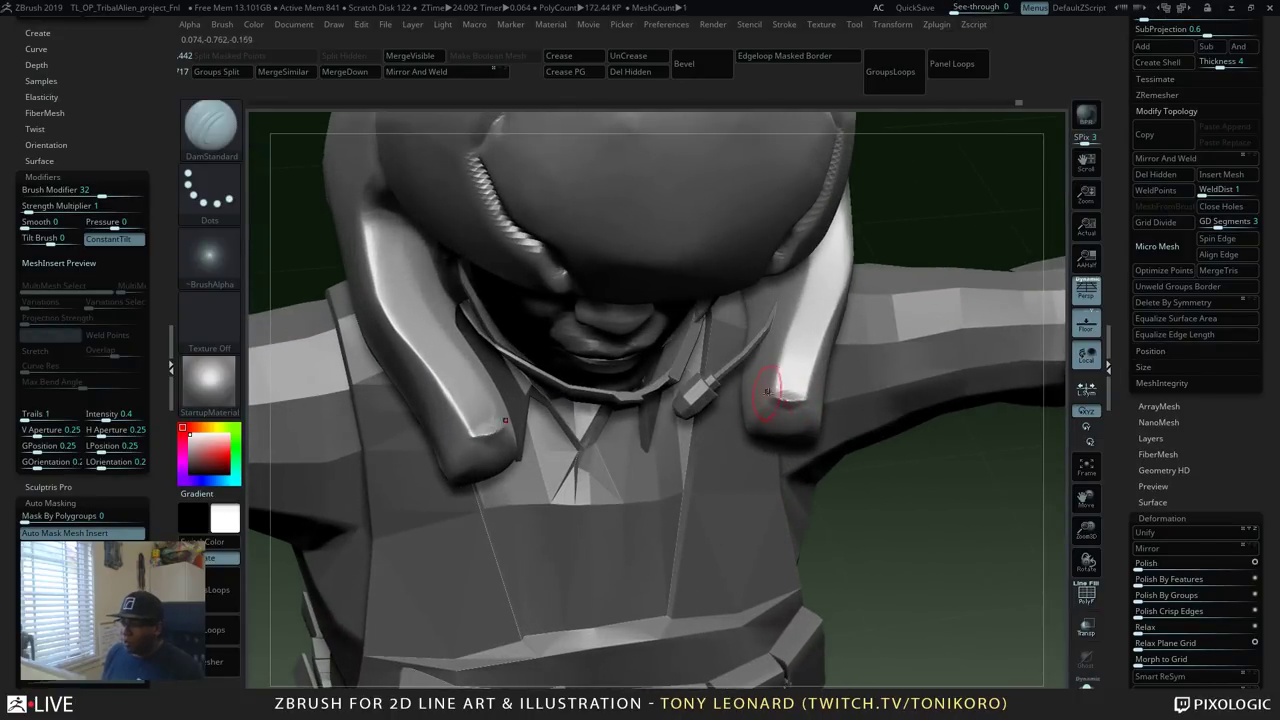
{"action": "mouse_move", "coordinate": [850, 478]}
{"action": "left_mouse_down"}
{"action": "mouse_move", "coordinate": [971, 457]}
{"action": "mouse_move", "coordinate": [966, 446]}
{"action": "left_mouse_up"}
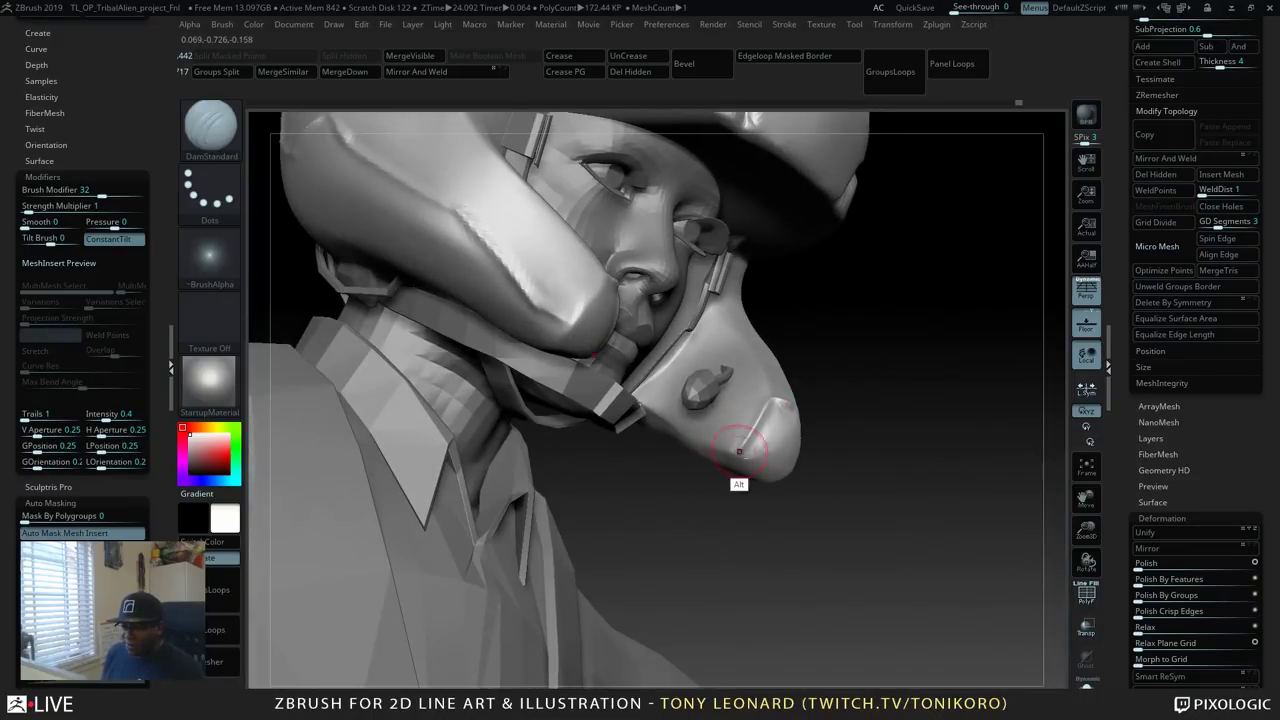
Carve a crease along the underside of each cheek guard and around the inner side of its tip.
{"action": "right_click_drag", "start_coordinate": [788, 560], "coordinate": [610, 492]}
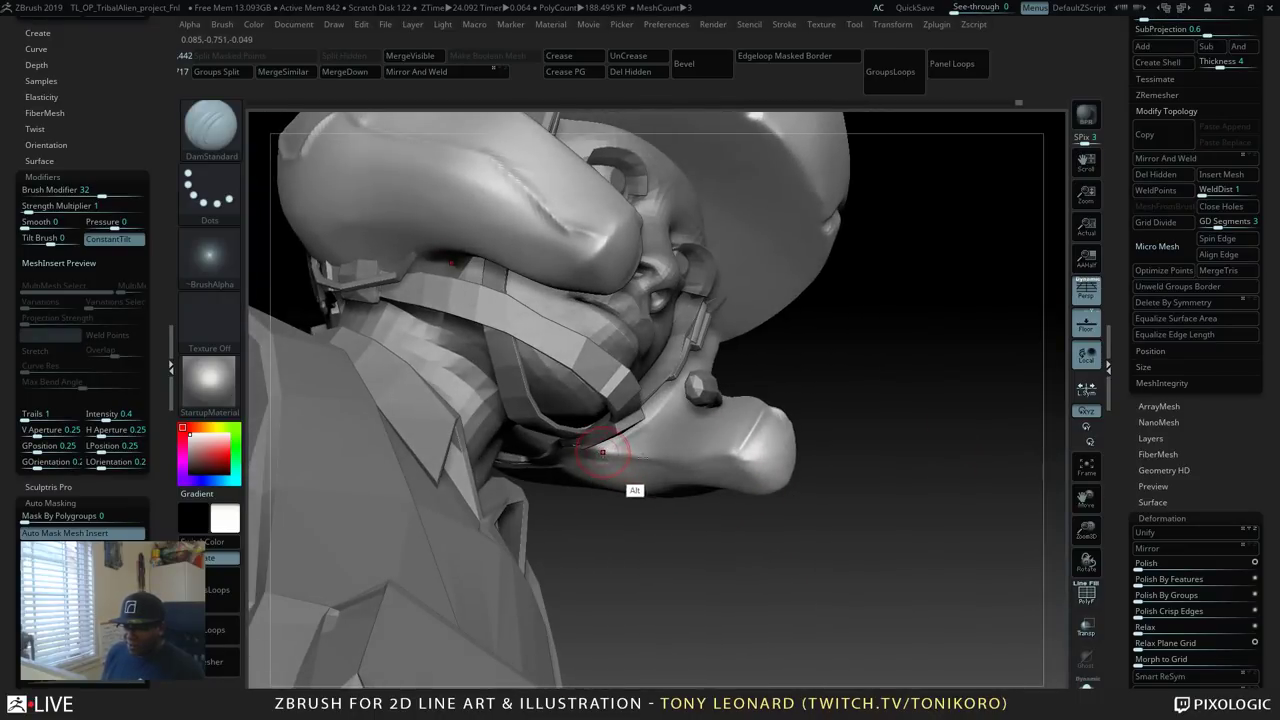
{"action": "left_click_drag", "start_coordinate": [612, 450], "coordinate": [735, 453]}
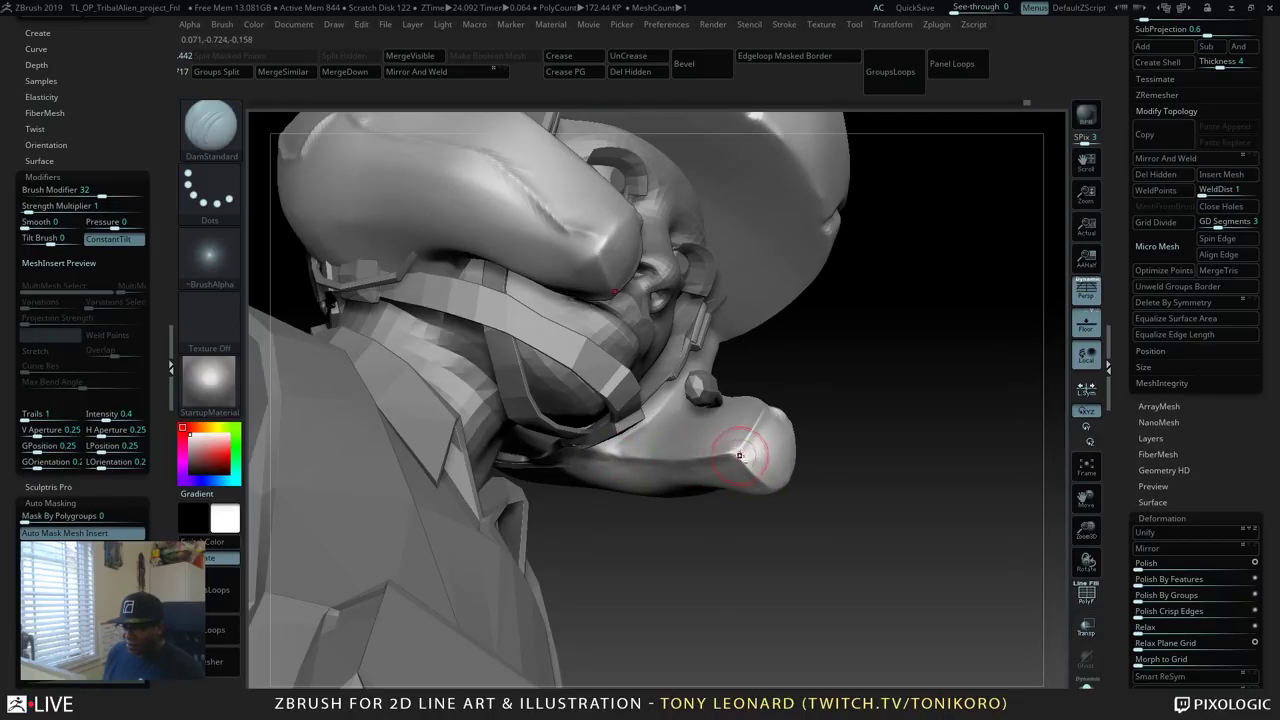
{"action": "right_click_drag", "start_coordinate": [814, 489], "coordinate": [828, 440]}
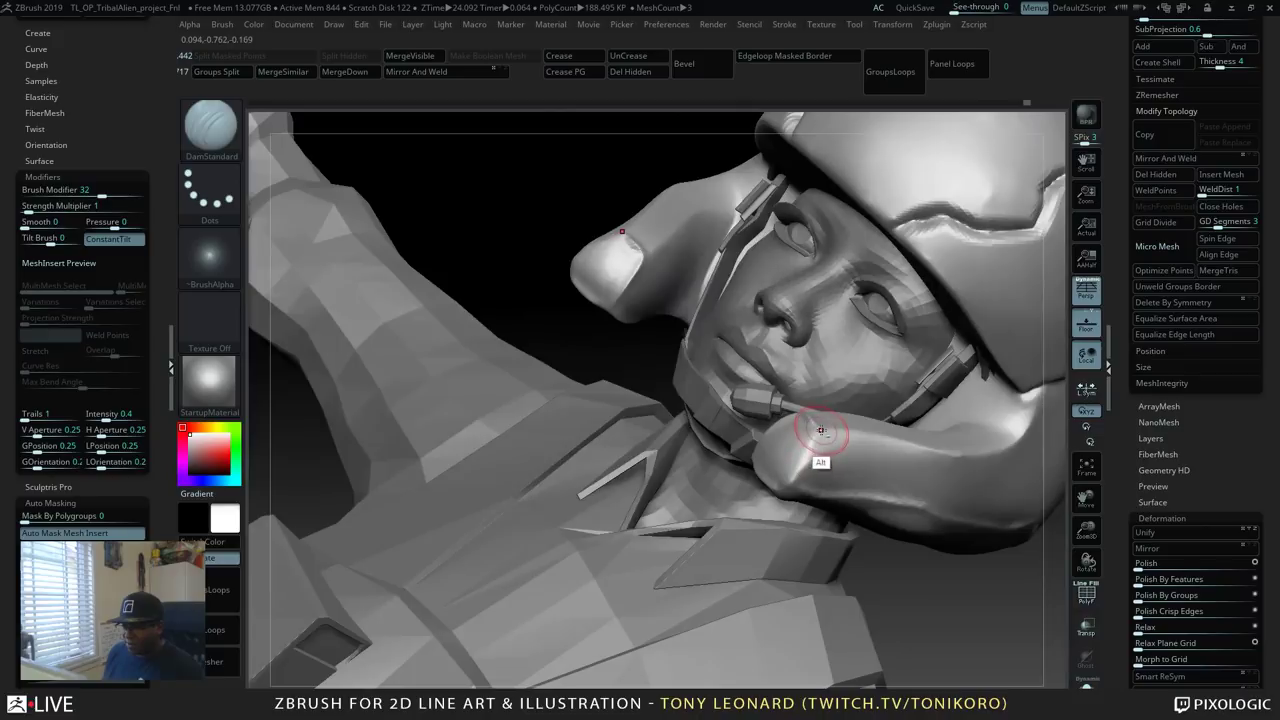
{"action": "left_click_drag", "start_coordinate": [794, 470], "coordinate": [775, 491]}
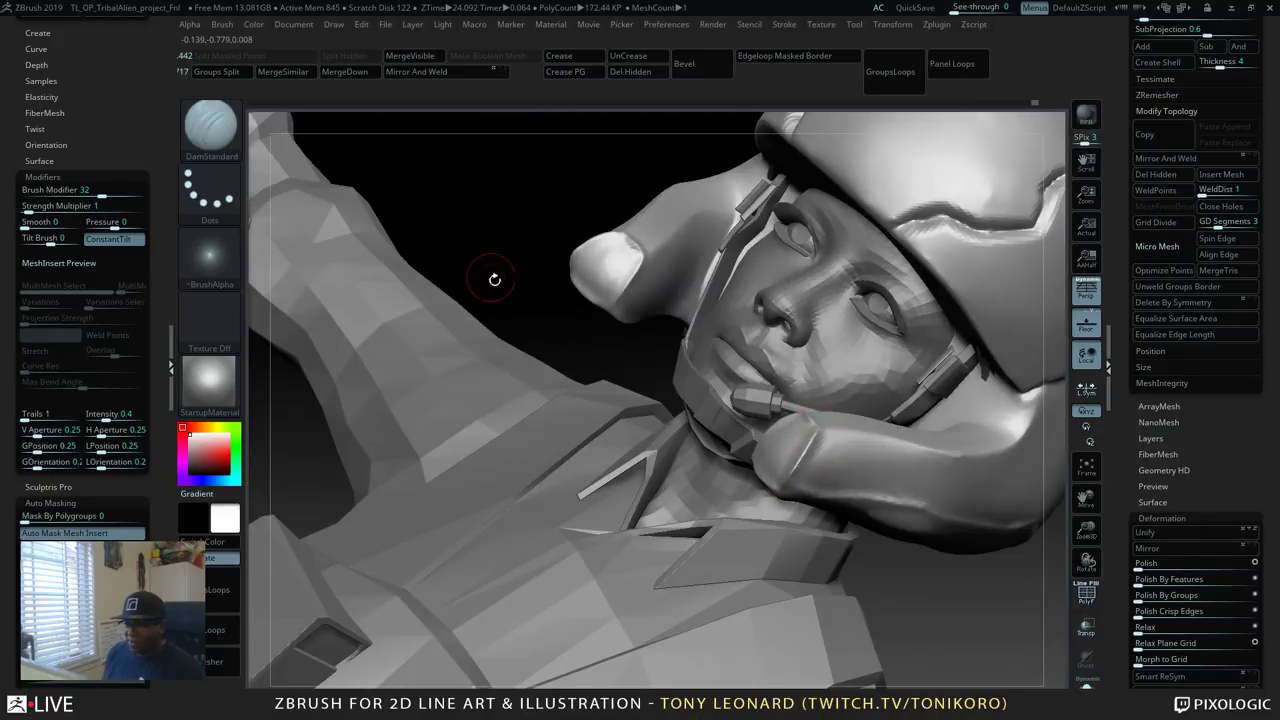
Carve a symmetrical seam down the rear inner edge of each side guard, starting at the stepped side seam.
{"action": "right_click_drag", "start_coordinate": [494, 279], "coordinate": [807, 527]}
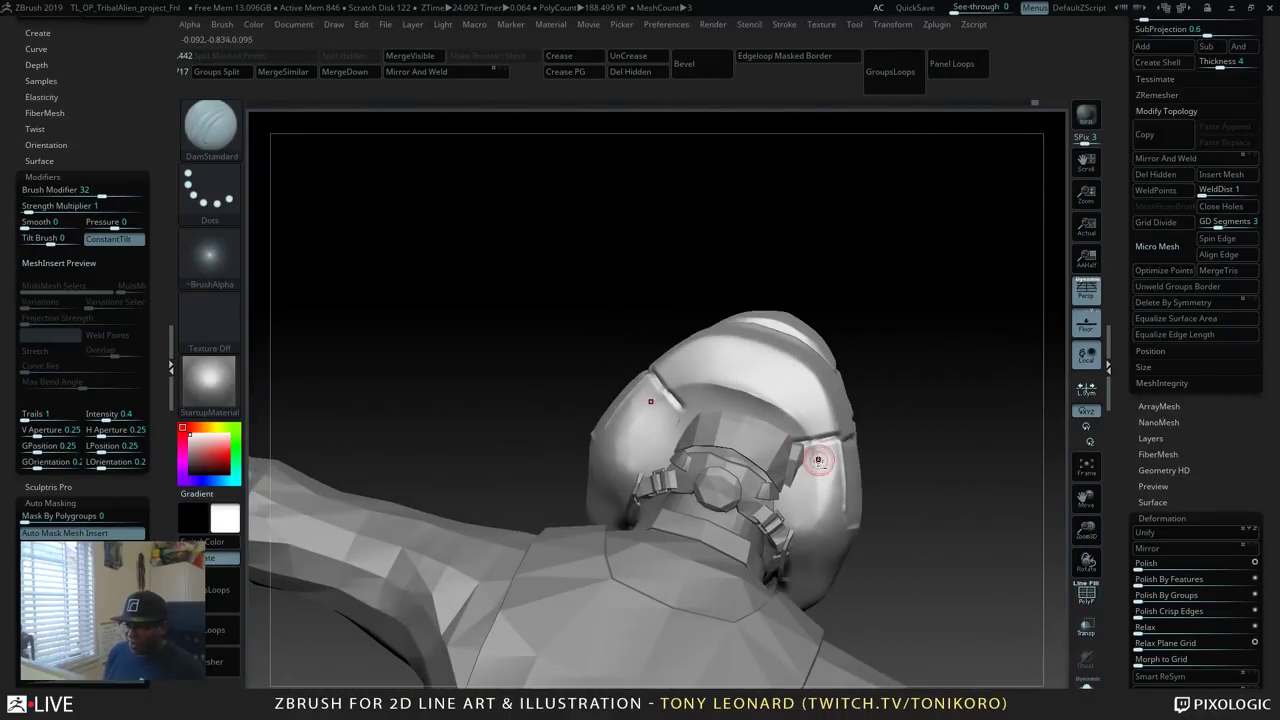
{"action": "left_click_drag", "start_coordinate": [808, 443], "coordinate": [819, 530]}
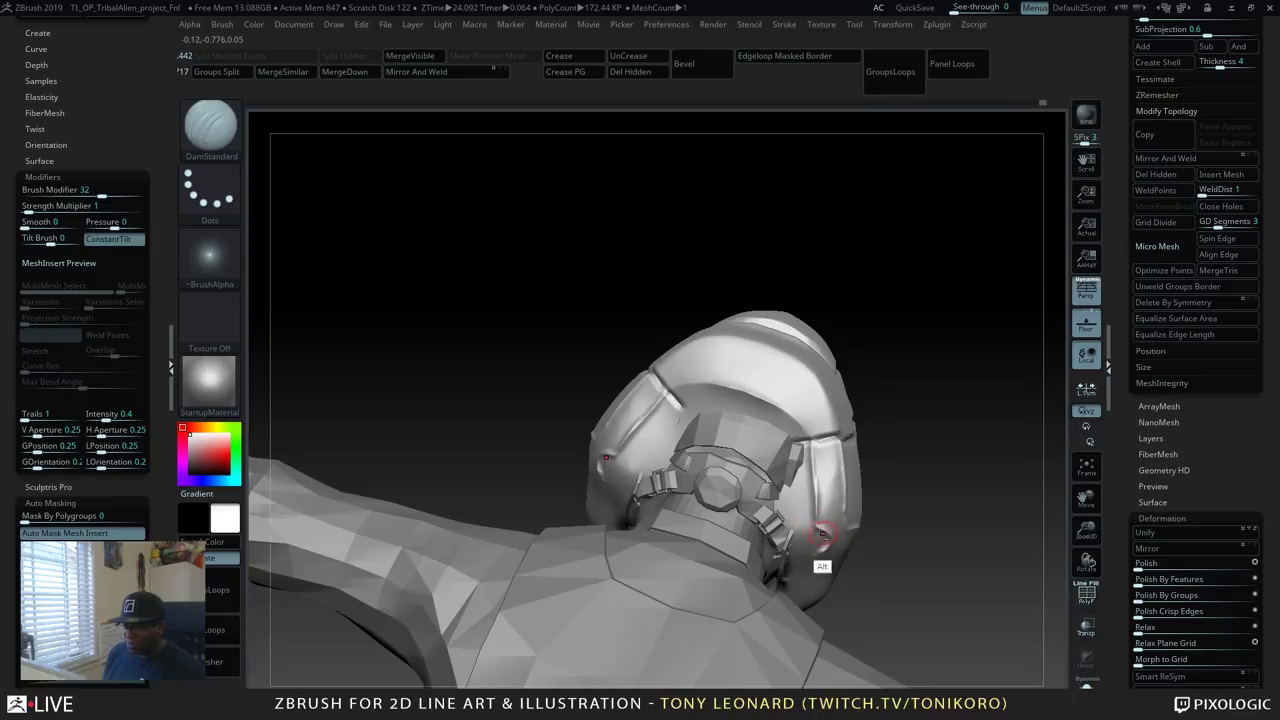
{"action": "right_click_drag", "start_coordinate": [820, 532], "coordinate": [980, 487]}
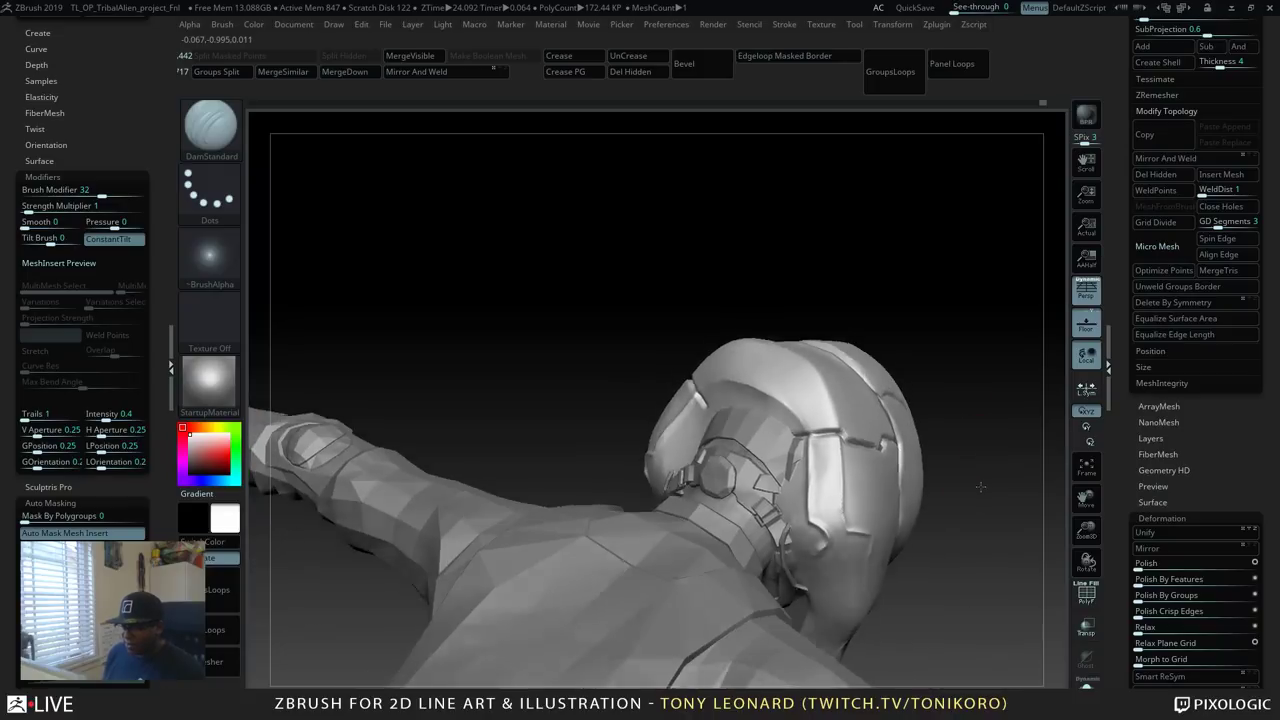
Isolate the helmet and extend the rear inner-edge line down the underside of each cheek guard to its tip.
{"action": "left_click", "coordinate": [1086, 683]}
{"action": "mouse_move", "coordinate": [950, 540]}
{"action": "right_mouse_down"}
{"action": "mouse_move", "coordinate": [903, 411]}
{"action": "mouse_move", "coordinate": [981, 556]}
{"action": "right_mouse_up"}
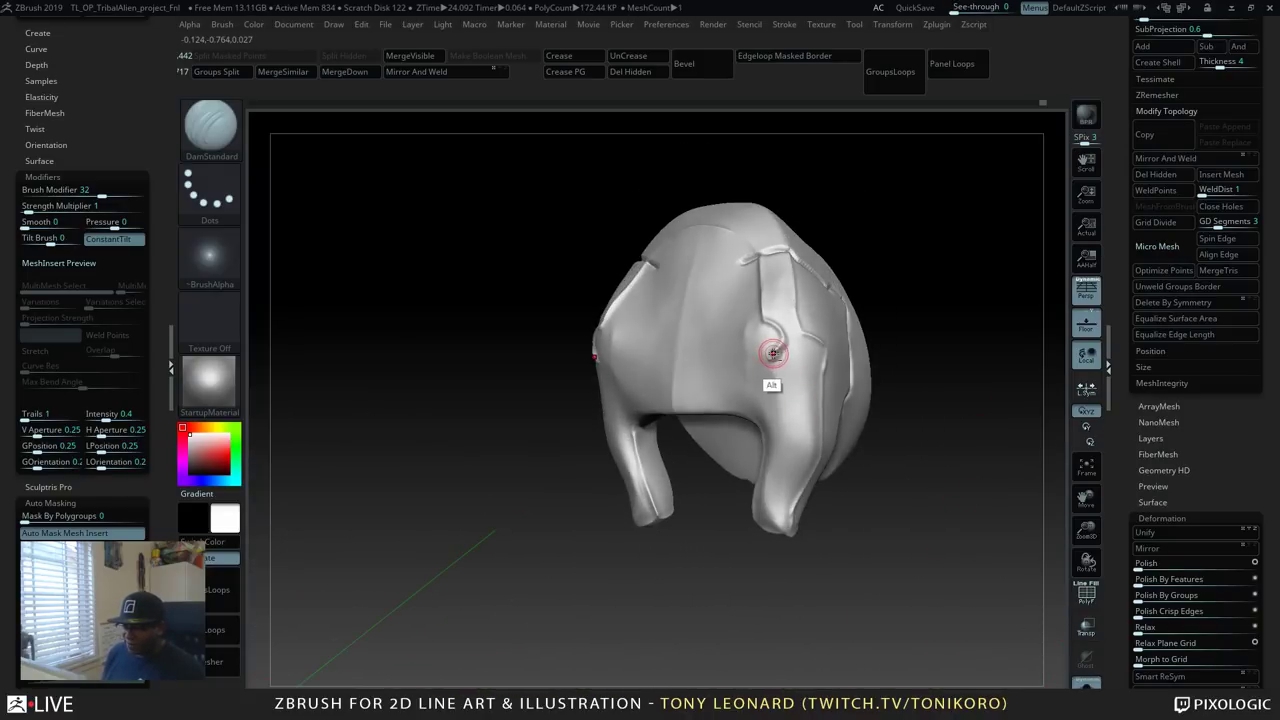
{"action": "mouse_move", "coordinate": [773, 352]}
{"action": "left_mouse_down", "text": "alt"}
{"action": "mouse_move", "coordinate": [780, 459]}
{"action": "mouse_move", "coordinate": [763, 501]}
{"action": "mouse_move", "coordinate": [782, 534]}
{"action": "mouse_move", "coordinate": [788, 516]}
{"action": "left_mouse_up", "text": "alt"}
{"action": "left_click_drag", "start_coordinate": [909, 563], "coordinate": [955, 604]}
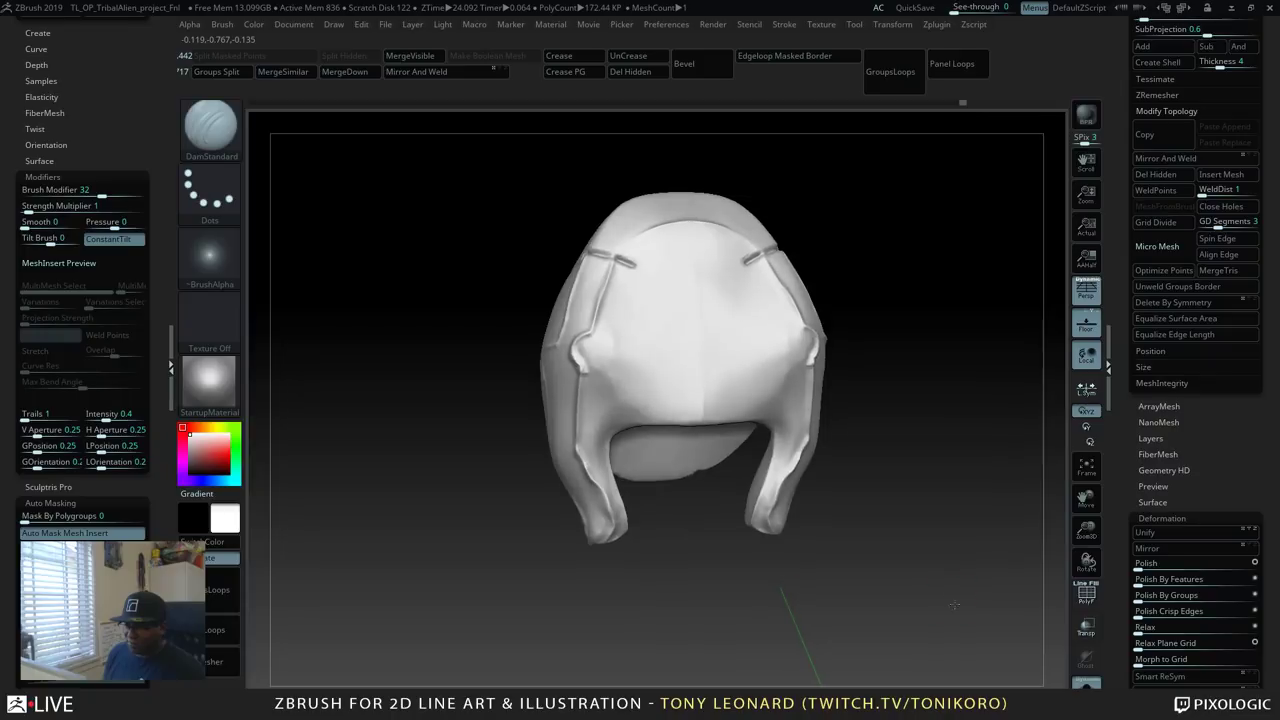
Build up the underside of both cheek guards below the rear notch with an adjusted-size Clay brush.
{"action": "key", "text": "b"}
{"action": "key", "text": "s"}
{"action": "key", "text": "c"}
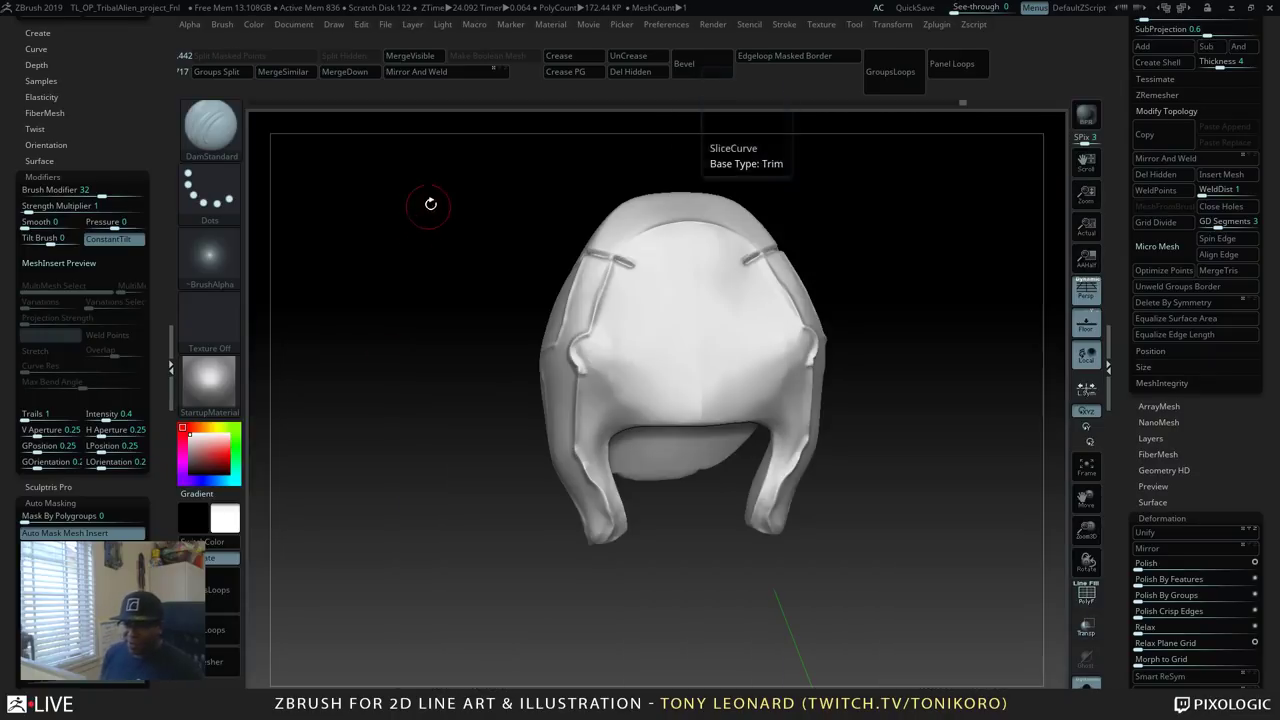
{"action": "key", "text": "b"}
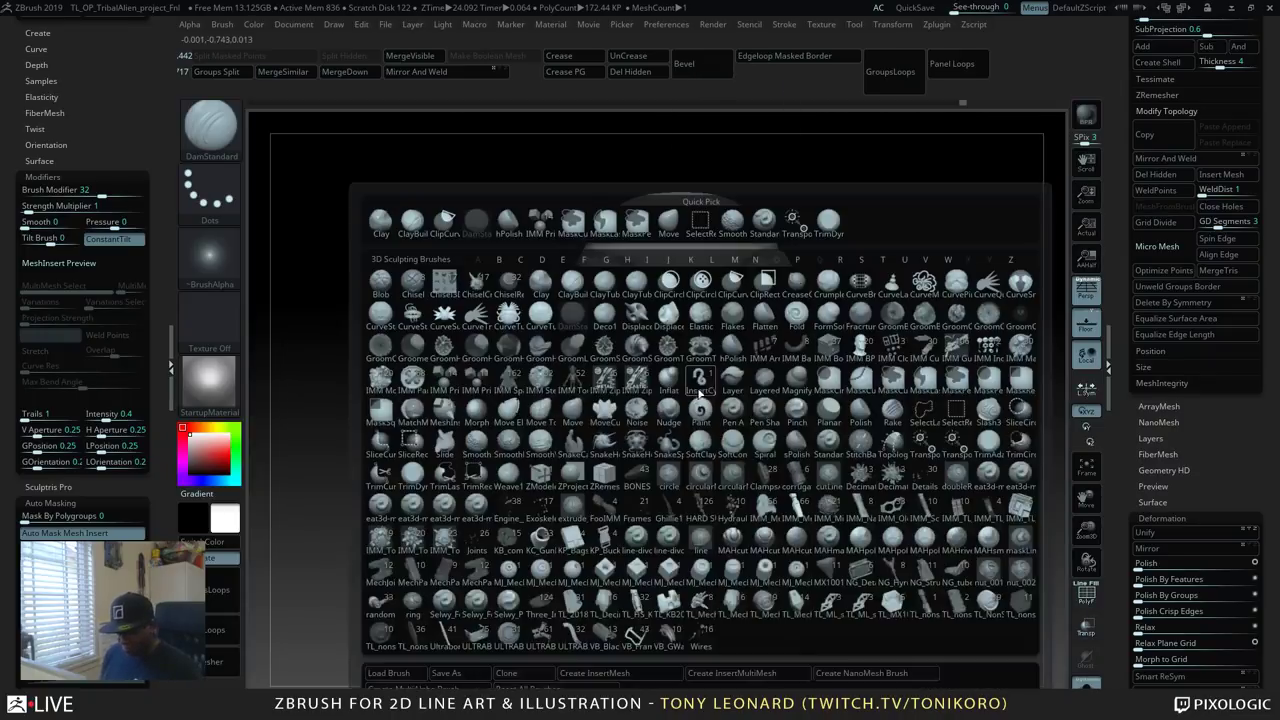
{"action": "left_click", "coordinate": [389, 222]}
{"action": "key", "text": "s"}
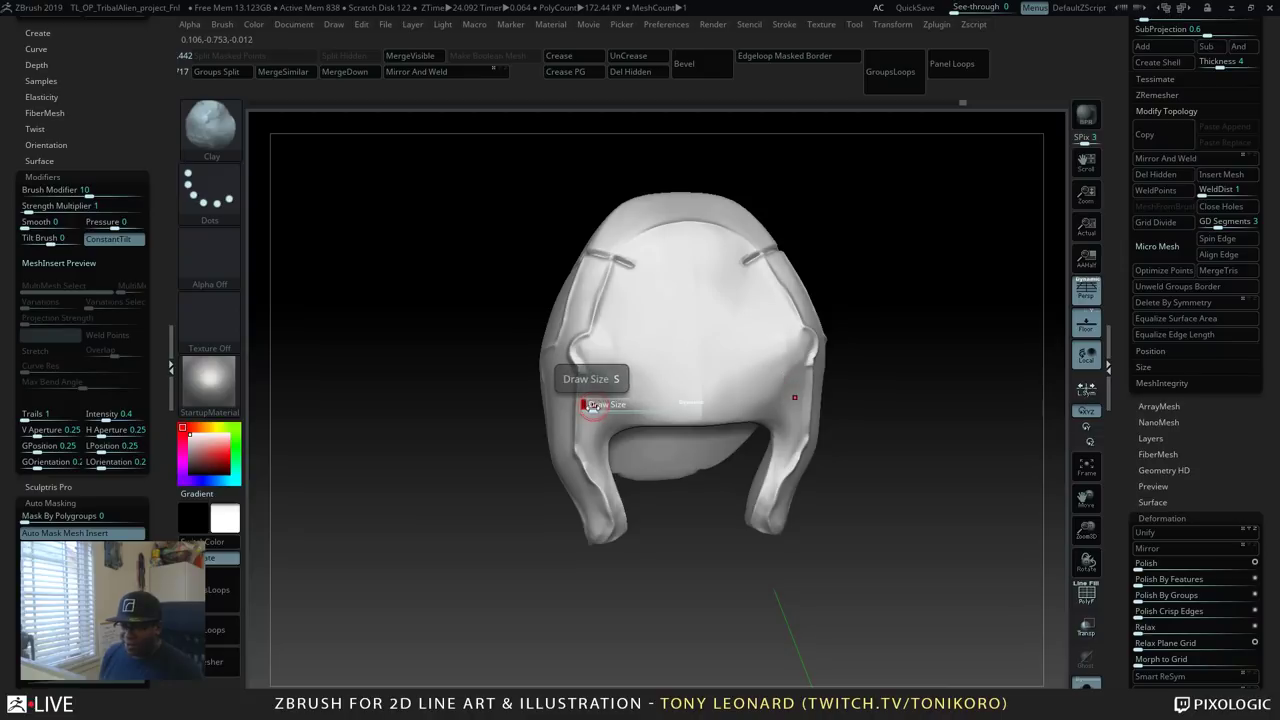
{"action": "key", "text": "s"}
{"action": "key", "text": "s"}
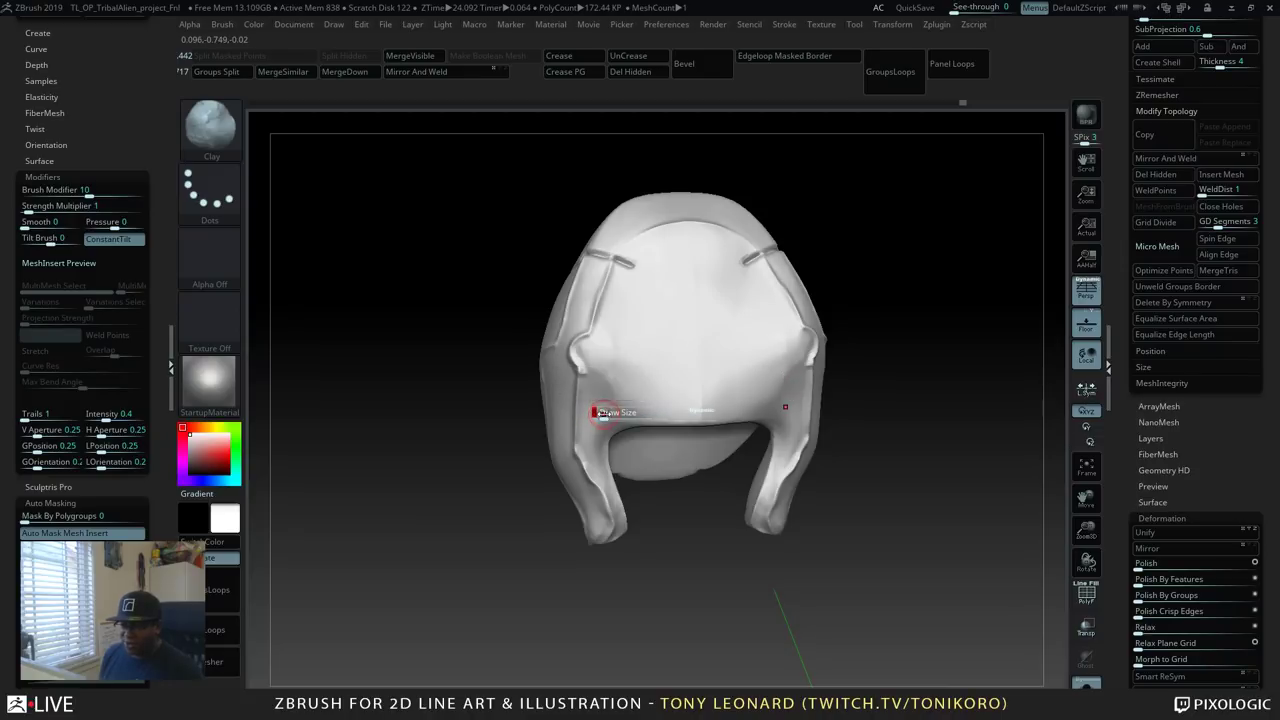
{"action": "mouse_move", "coordinate": [603, 414]}
{"action": "left_mouse_down"}
{"action": "mouse_move", "coordinate": [590, 418]}
{"action": "mouse_move", "coordinate": [585, 391]}
{"action": "mouse_move", "coordinate": [598, 438]}
{"action": "mouse_move", "coordinate": [612, 408]}
{"action": "mouse_move", "coordinate": [600, 486]}
{"action": "left_mouse_up"}
{"action": "mouse_move", "coordinate": [701, 558]}
{"action": "left_mouse_down"}
{"action": "mouse_move", "coordinate": [670, 580]}
{"action": "mouse_move", "coordinate": [669, 548]}
{"action": "left_mouse_up"}
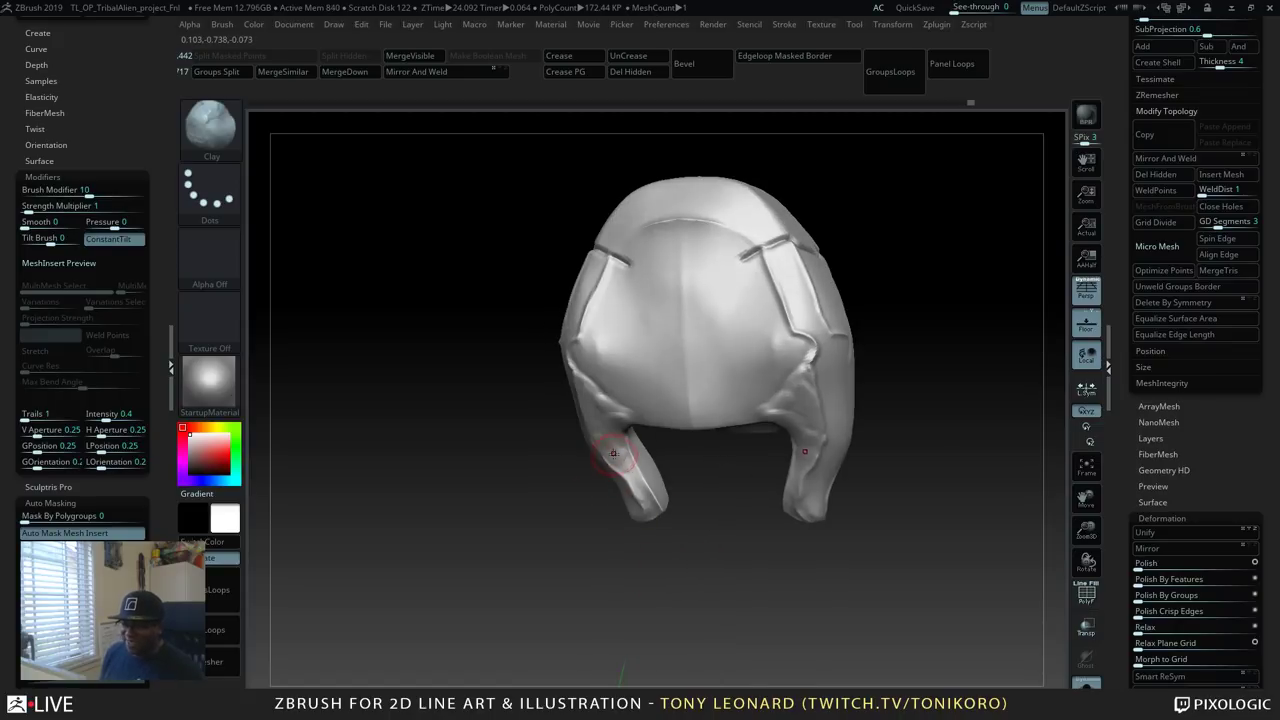
{"action": "left_click_drag", "start_coordinate": [614, 453], "coordinate": [648, 508]}
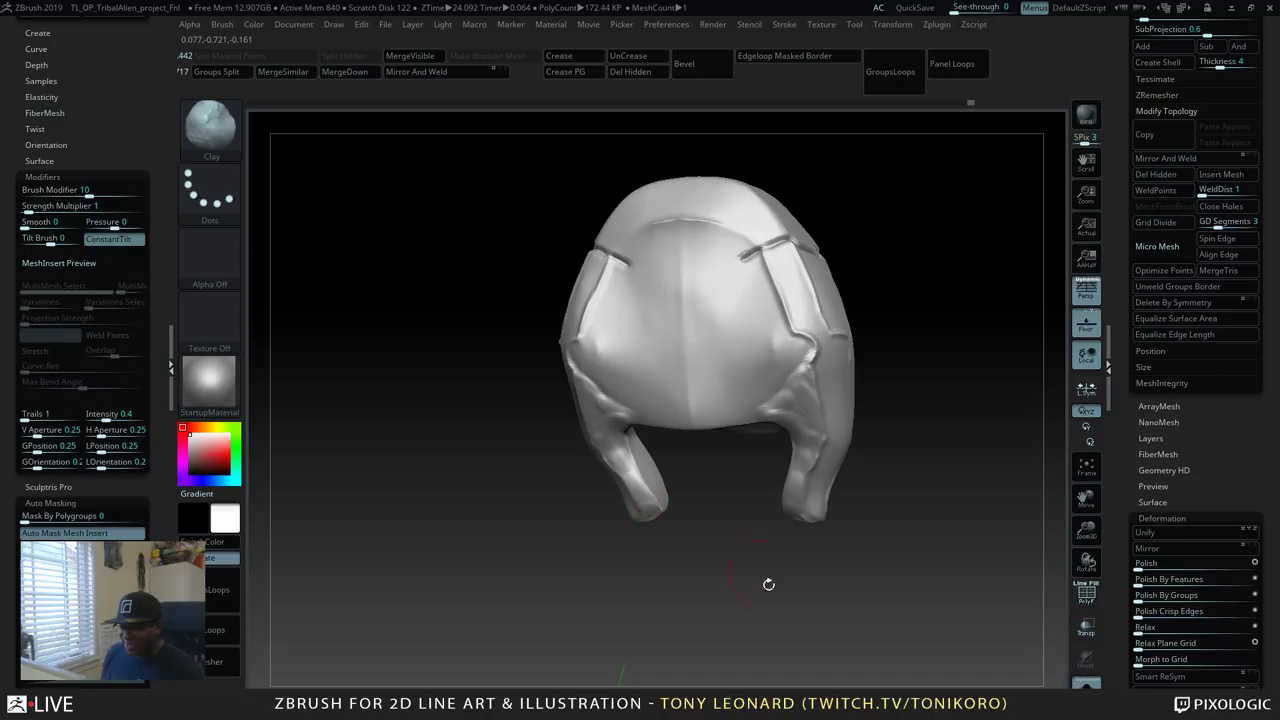
{"action": "left_click_drag", "start_coordinate": [768, 584], "coordinate": [771, 617]}
Flatten the built-up undersides of both cheek guards down to their tips with the hPolish brush.
{"action": "key", "text": "b"}
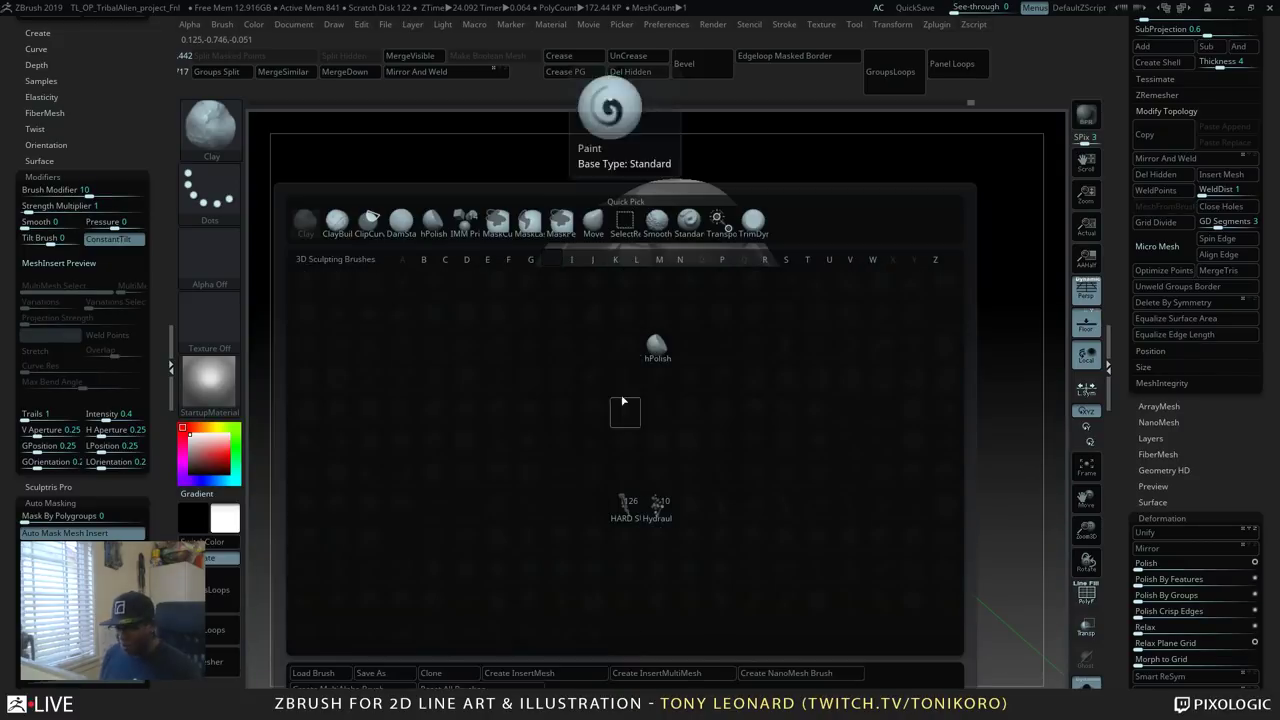
{"action": "key", "text": "p"}
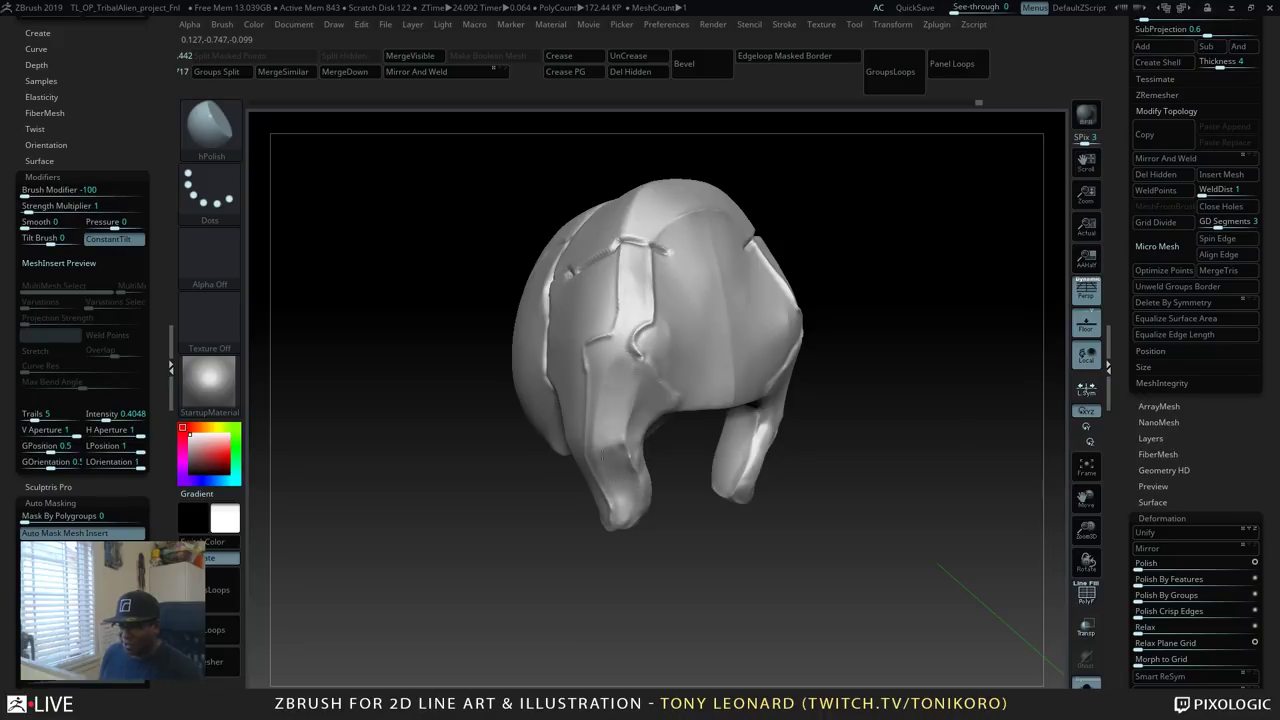
{"action": "left_click_drag", "start_coordinate": [720, 545], "coordinate": [620, 525]}
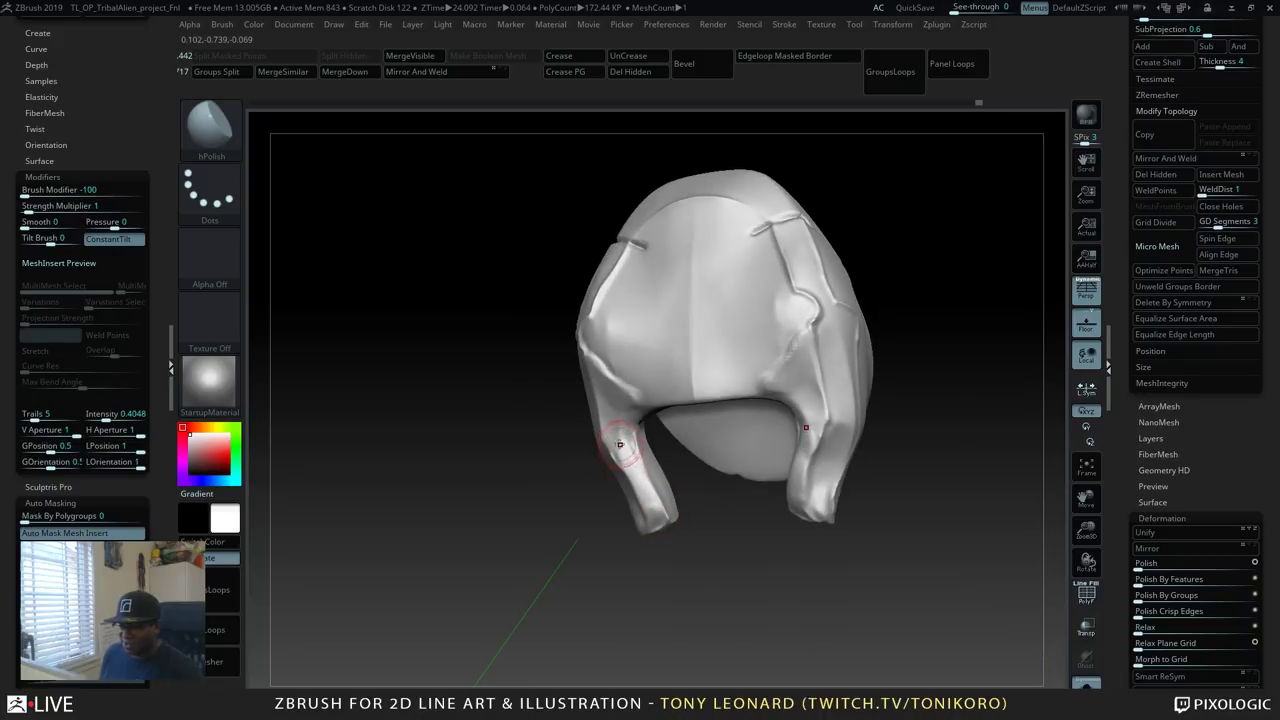
{"action": "left_click_drag", "start_coordinate": [620, 446], "coordinate": [642, 496]}
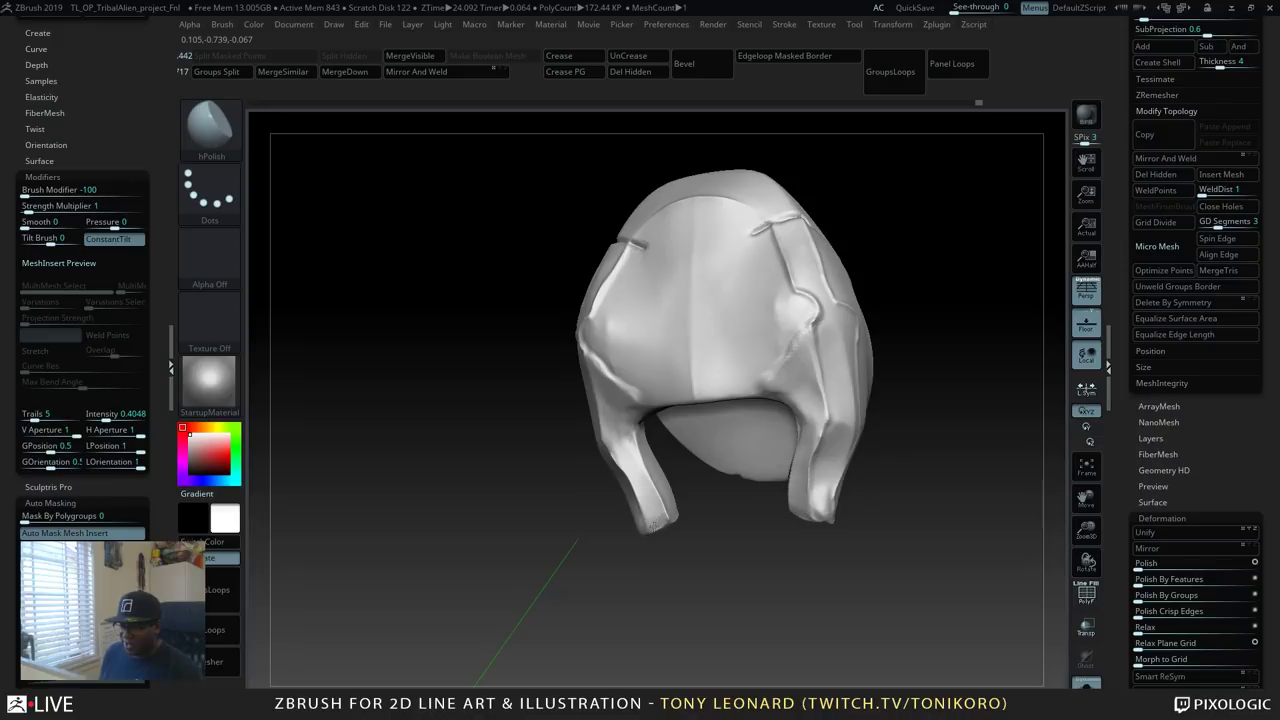
{"action": "right_click_drag", "start_coordinate": [655, 528], "coordinate": [851, 486]}
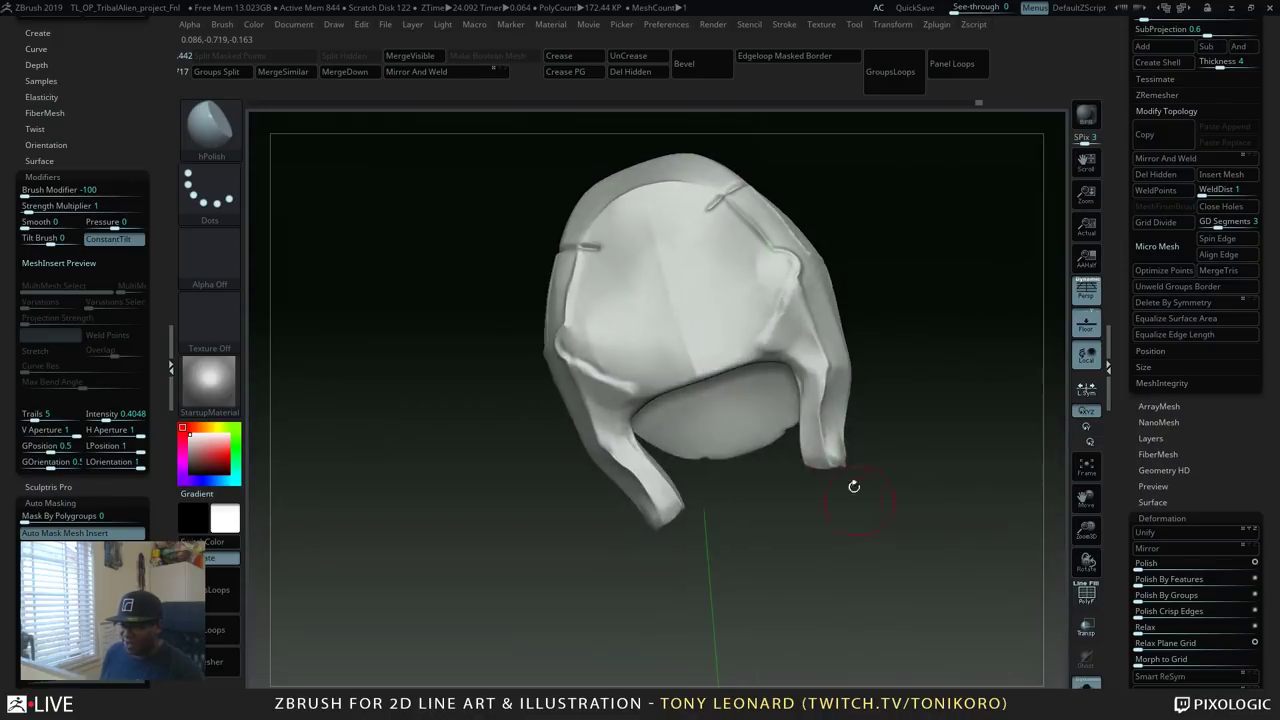
Polish the narrow rear panels and lower rear surfaces of the side guards with hPolish.
{"action": "right_click_drag", "start_coordinate": [795, 311], "coordinate": [745, 330]}
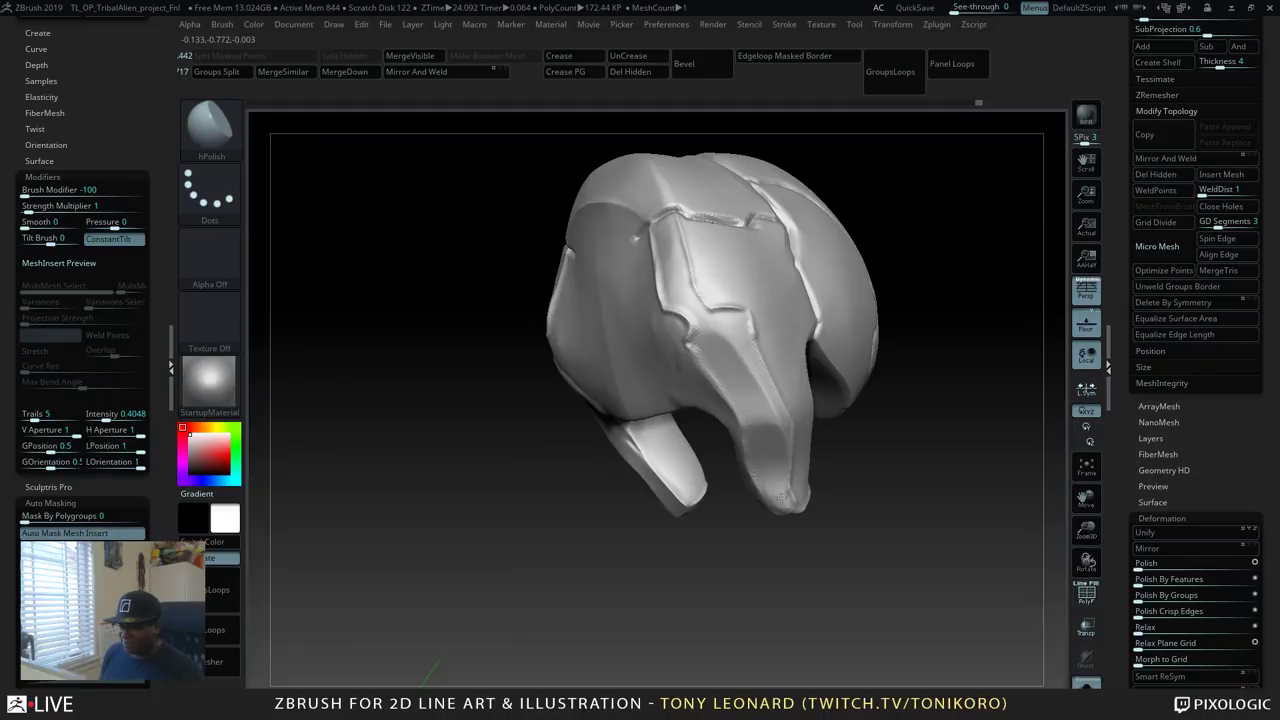
{"action": "mouse_move", "coordinate": [877, 457]}
{"action": "right_mouse_down"}
{"action": "mouse_move", "coordinate": [760, 340]}
{"action": "mouse_move", "coordinate": [668, 218]}
{"action": "right_mouse_up"}
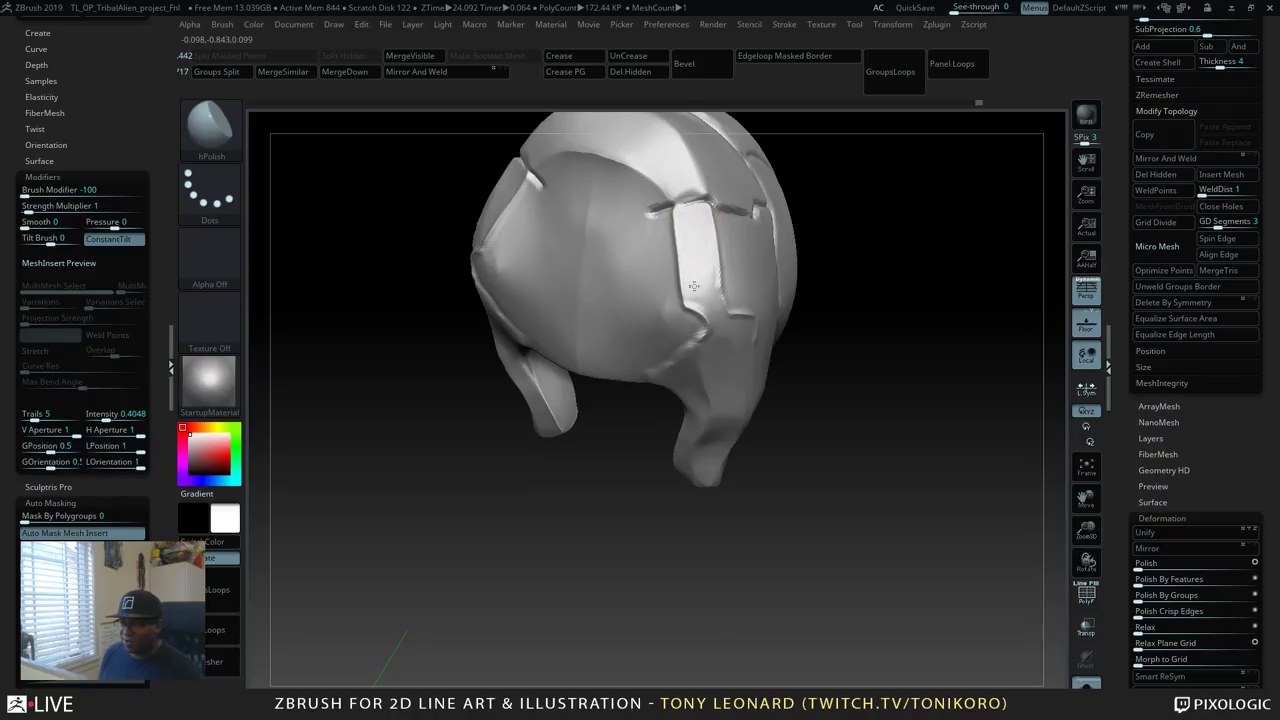
{"action": "left_click_drag", "start_coordinate": [795, 247], "coordinate": [846, 389]}
{"action": "key", "text": "b"}
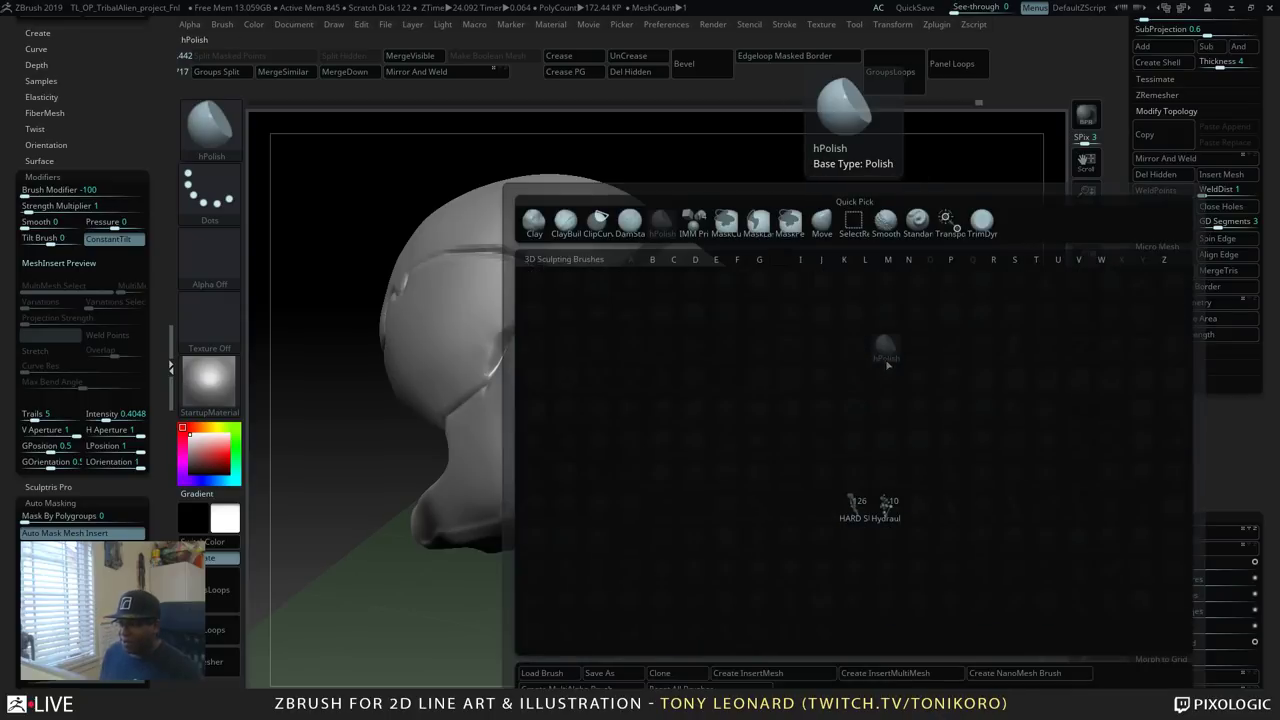
{"action": "key", "text": "Escape"}
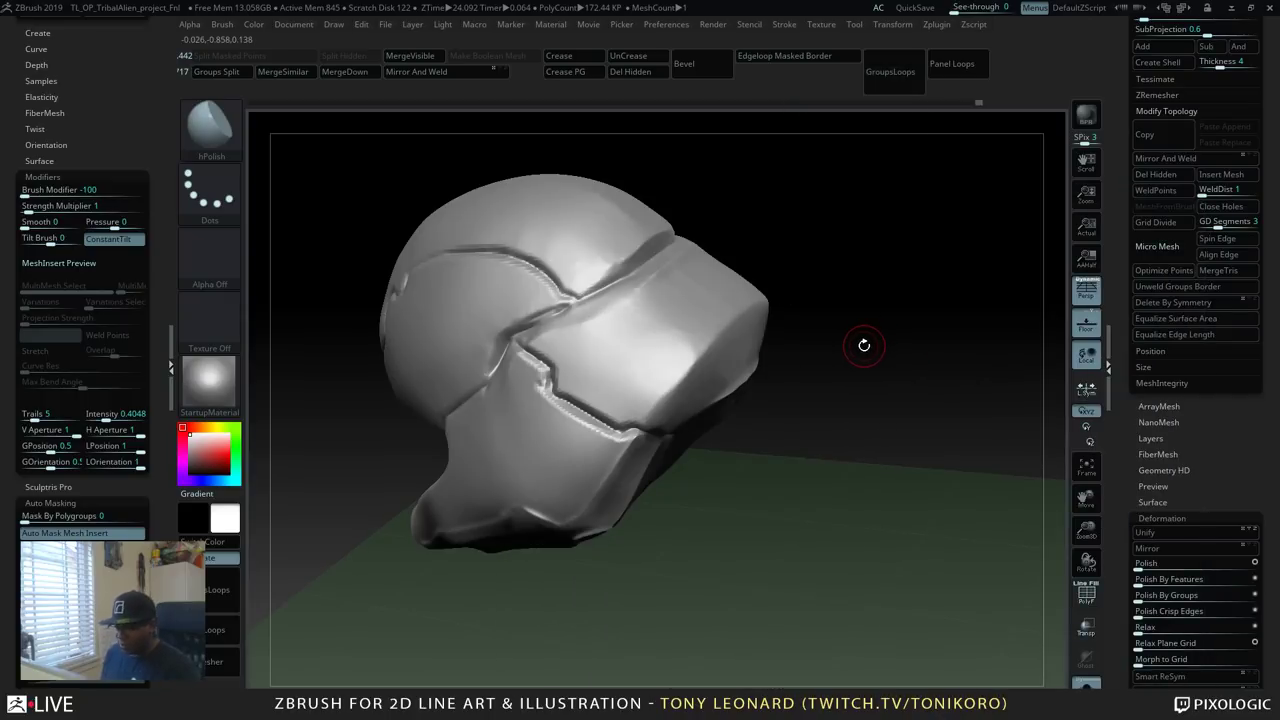
{"action": "left_click_drag", "start_coordinate": [883, 411], "coordinate": [846, 370]}
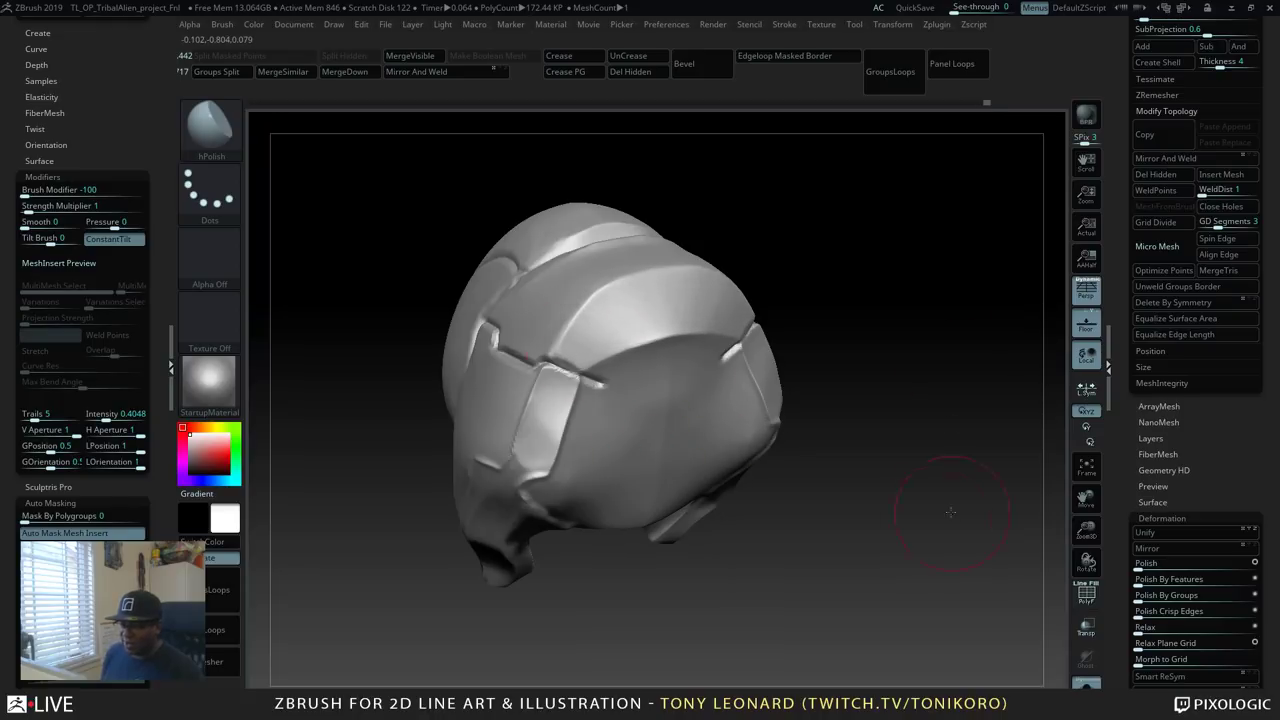
{"action": "left_click_drag", "start_coordinate": [949, 514], "coordinate": [668, 654]}
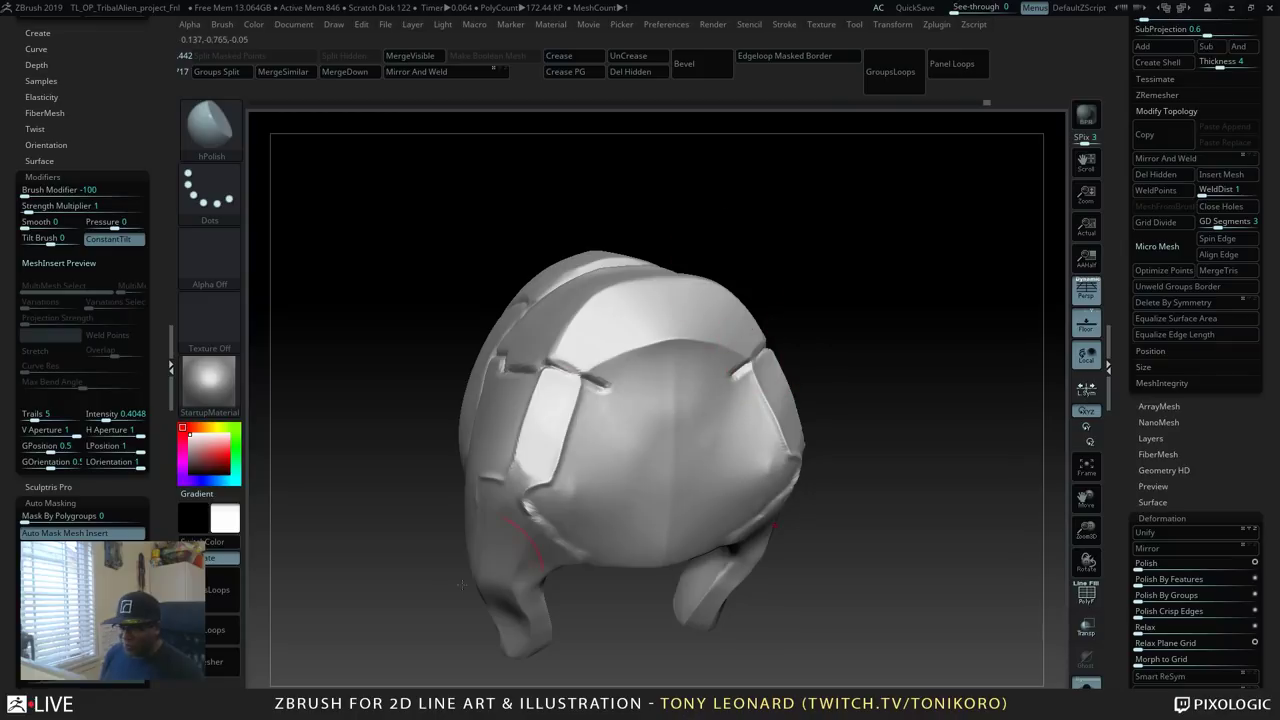
{"action": "left_click_drag", "start_coordinate": [940, 418], "coordinate": [934, 353], "text": "alt"}
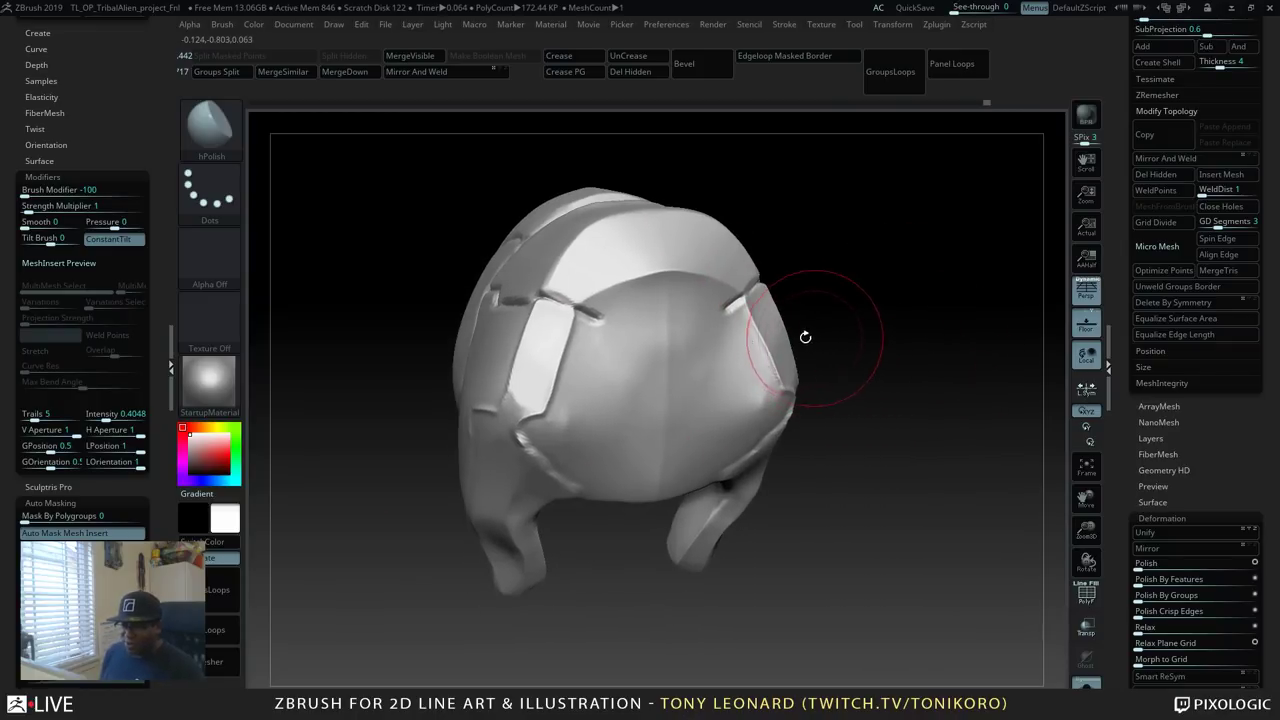
Carve a curved seam with a small tab-shaped notch along the rear center panel's upper edge, using a smaller DamStandard brush.
{"action": "key", "text": "s"}
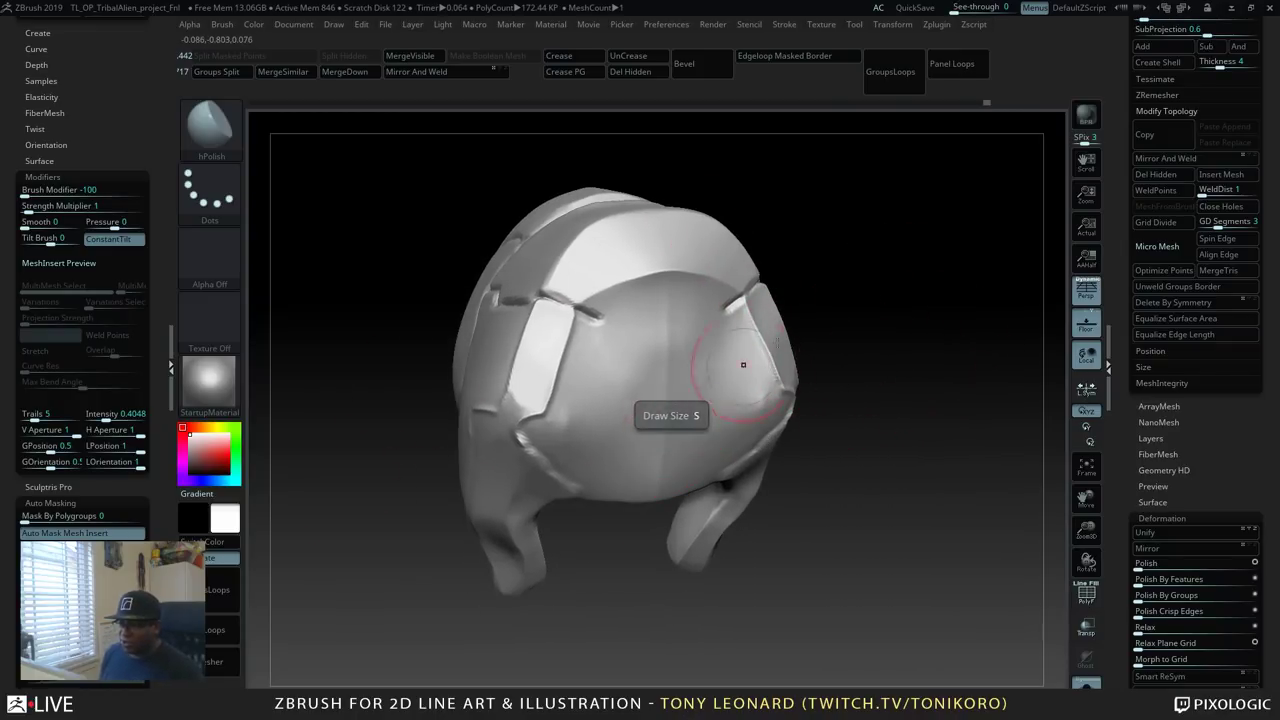
{"action": "key", "text": "bracketleft"}
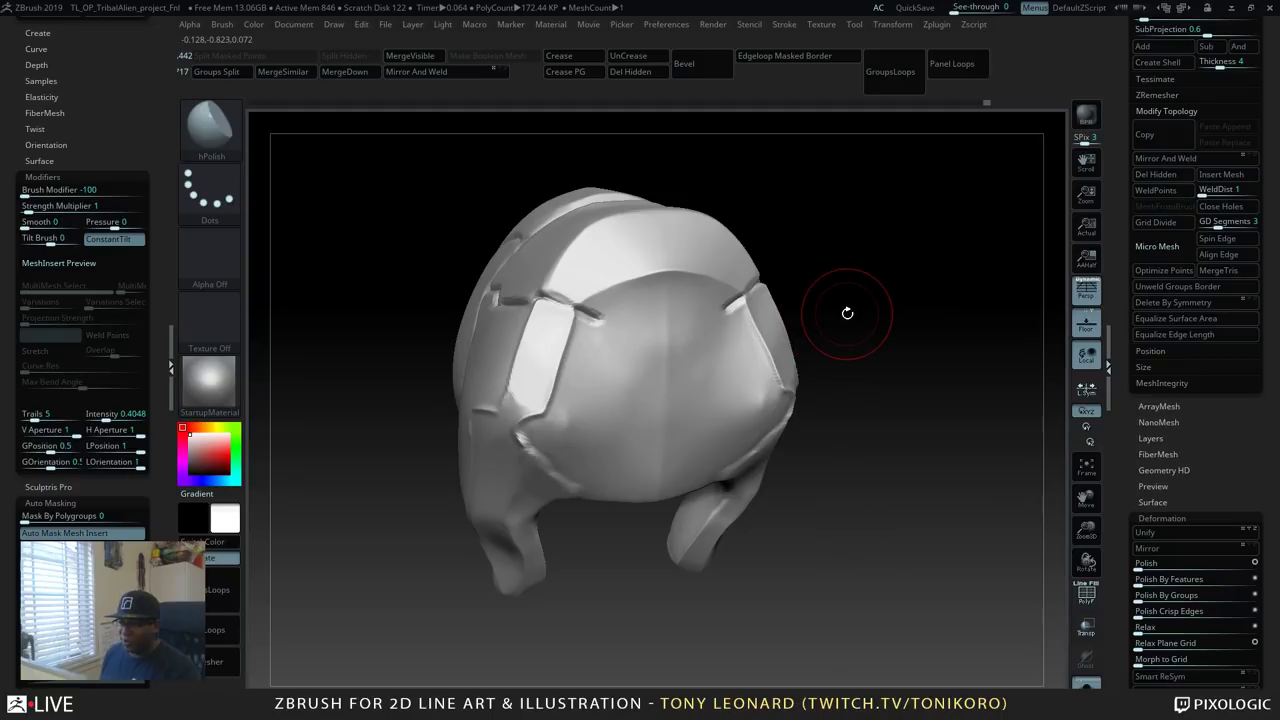
{"action": "key", "text": "bracketleft"}
{"action": "key", "text": "bracketright"}
{"action": "key", "text": "bracketleft"}
{"action": "key", "text": "bracketleft"}
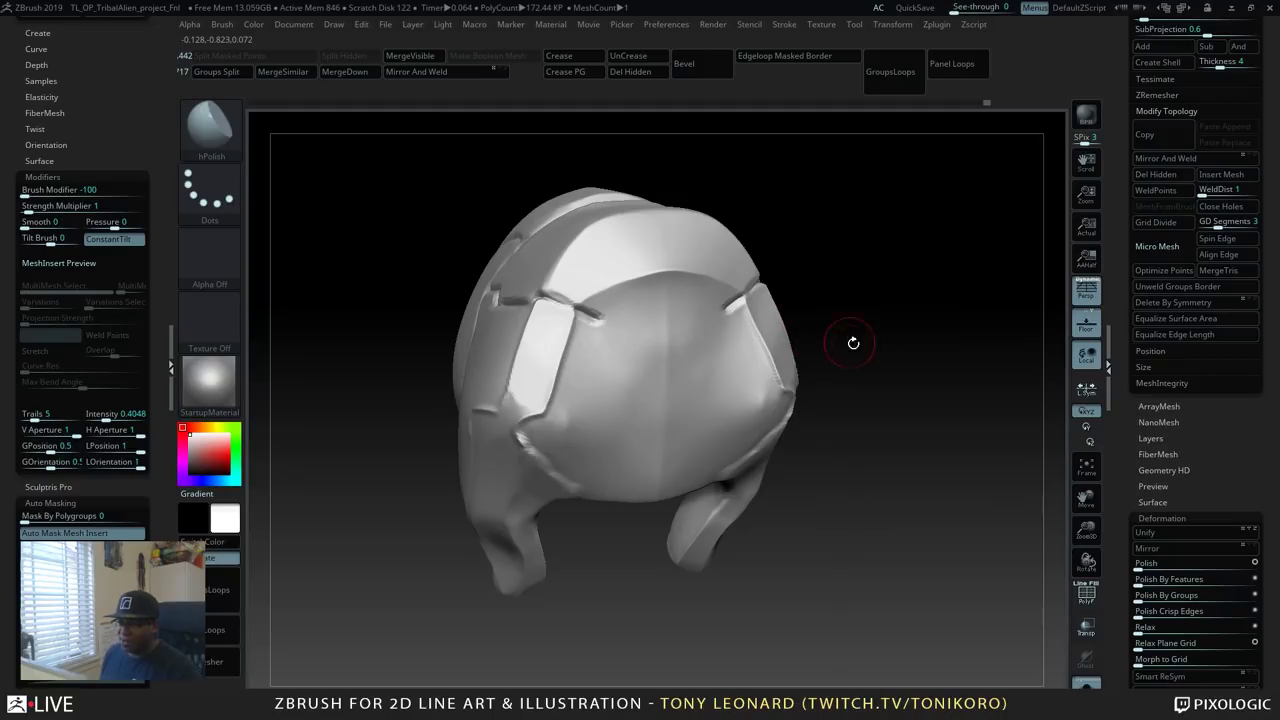
{"action": "mouse_move", "coordinate": [851, 340]}
{"action": "left_mouse_down"}
{"action": "mouse_move", "coordinate": [889, 366]}
{"action": "mouse_move", "coordinate": [903, 400]}
{"action": "mouse_move", "coordinate": [914, 391]}
{"action": "mouse_move", "coordinate": [870, 385]}
{"action": "left_mouse_up"}
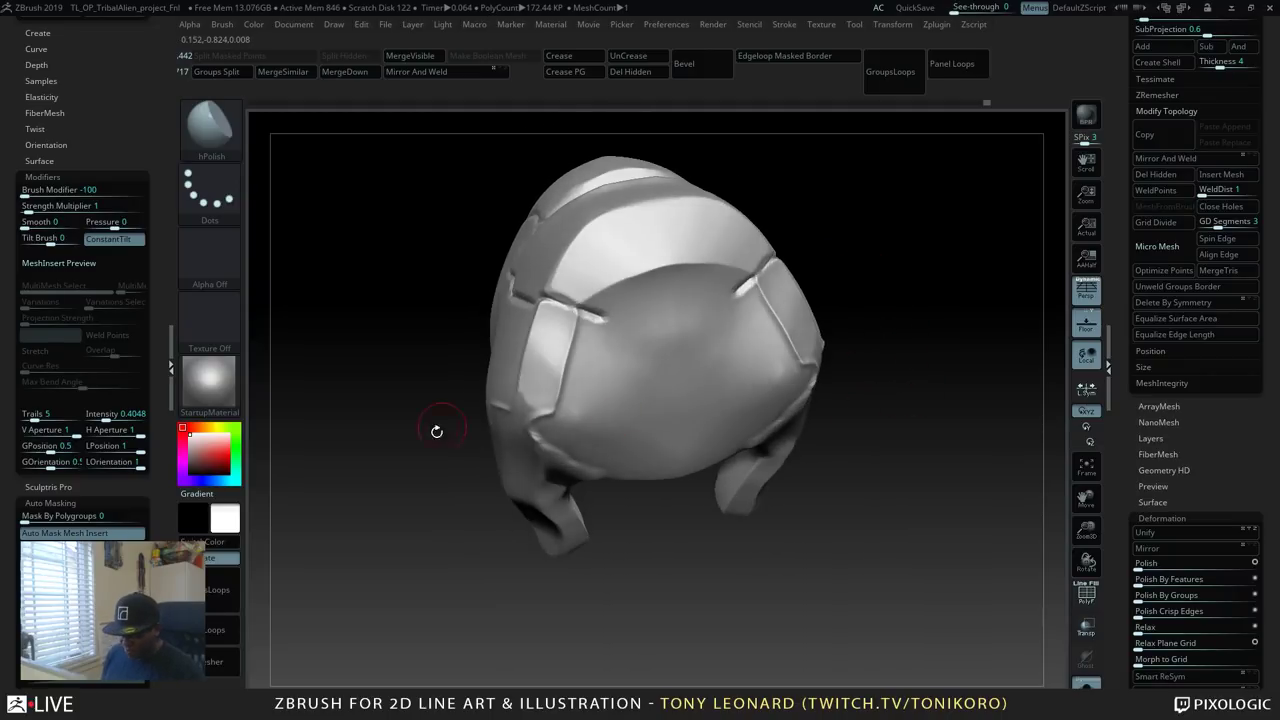
{"action": "key", "text": "b"}
{"action": "key", "text": "b"}
{"action": "key", "text": "d"}
{"action": "key", "text": "s"}
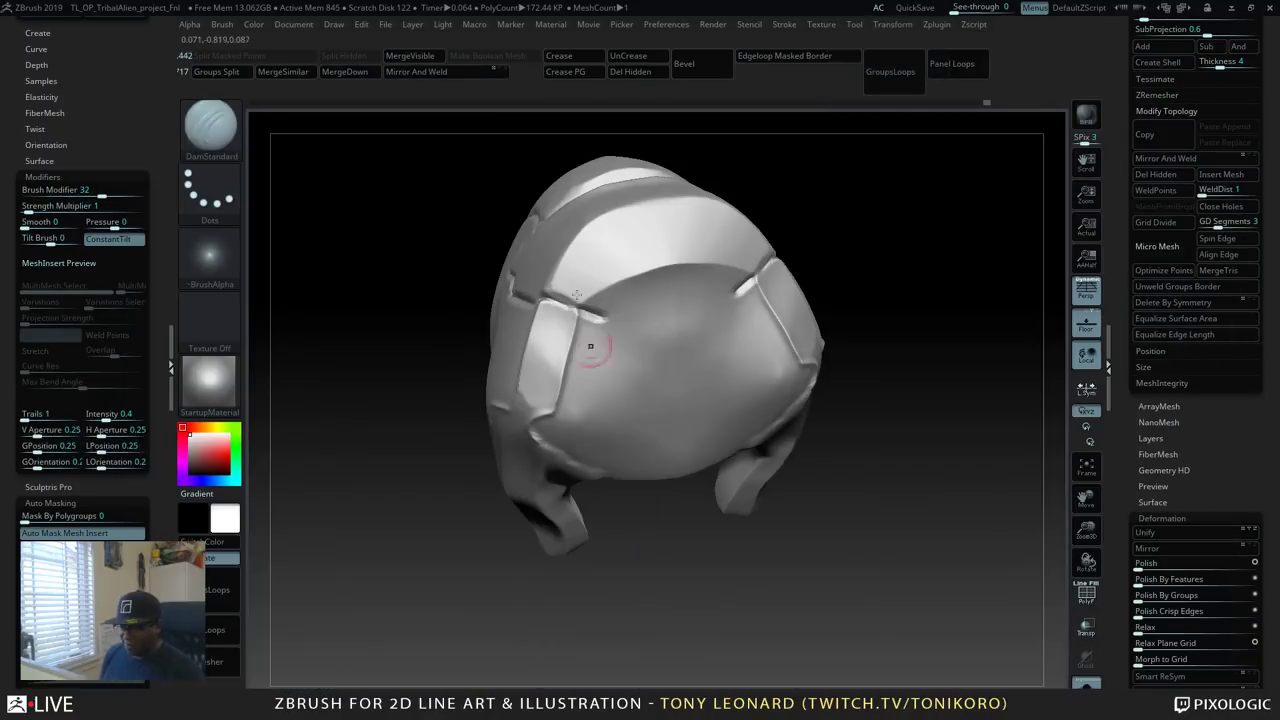
{"action": "key", "text": "s"}
{"action": "left_click_drag", "start_coordinate": [628, 323], "coordinate": [619, 325]}
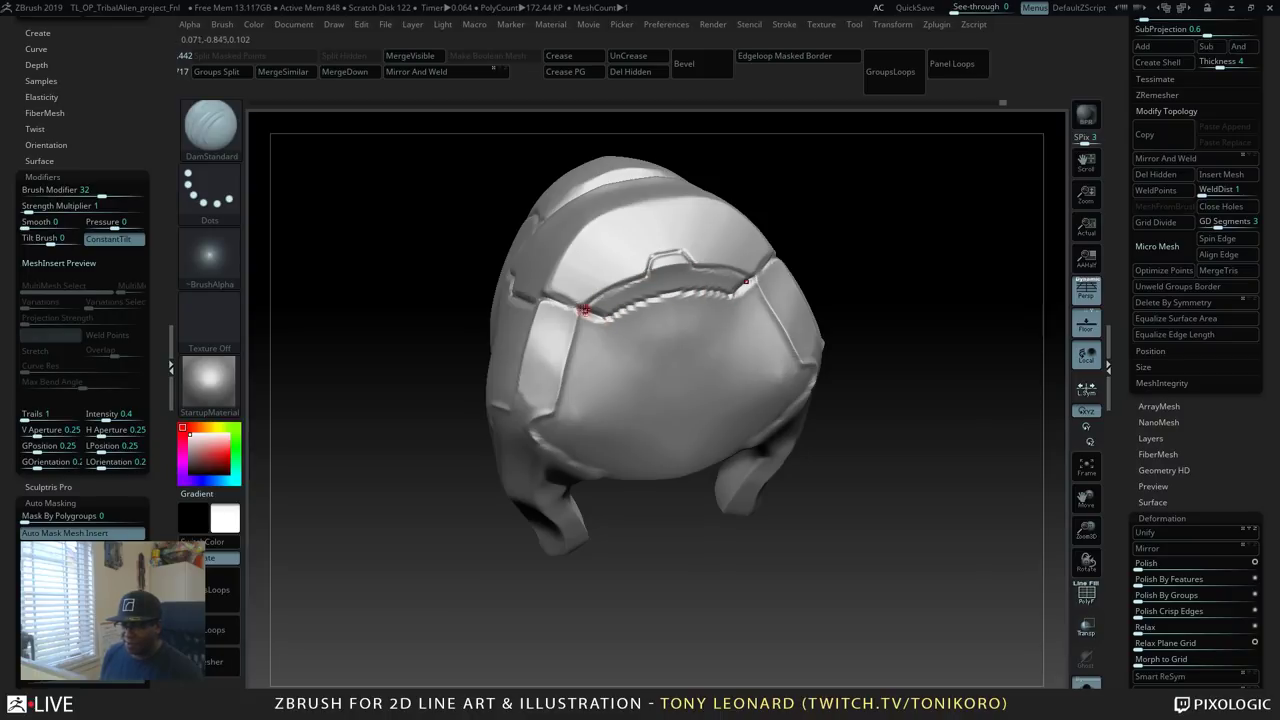
Polish the crown surface alongside the side-panel seams with a resized hPolish brush.
{"action": "left_click_drag", "start_coordinate": [957, 437], "coordinate": [940, 514]}
{"action": "key", "text": "b"}
{"action": "key", "text": "h"}
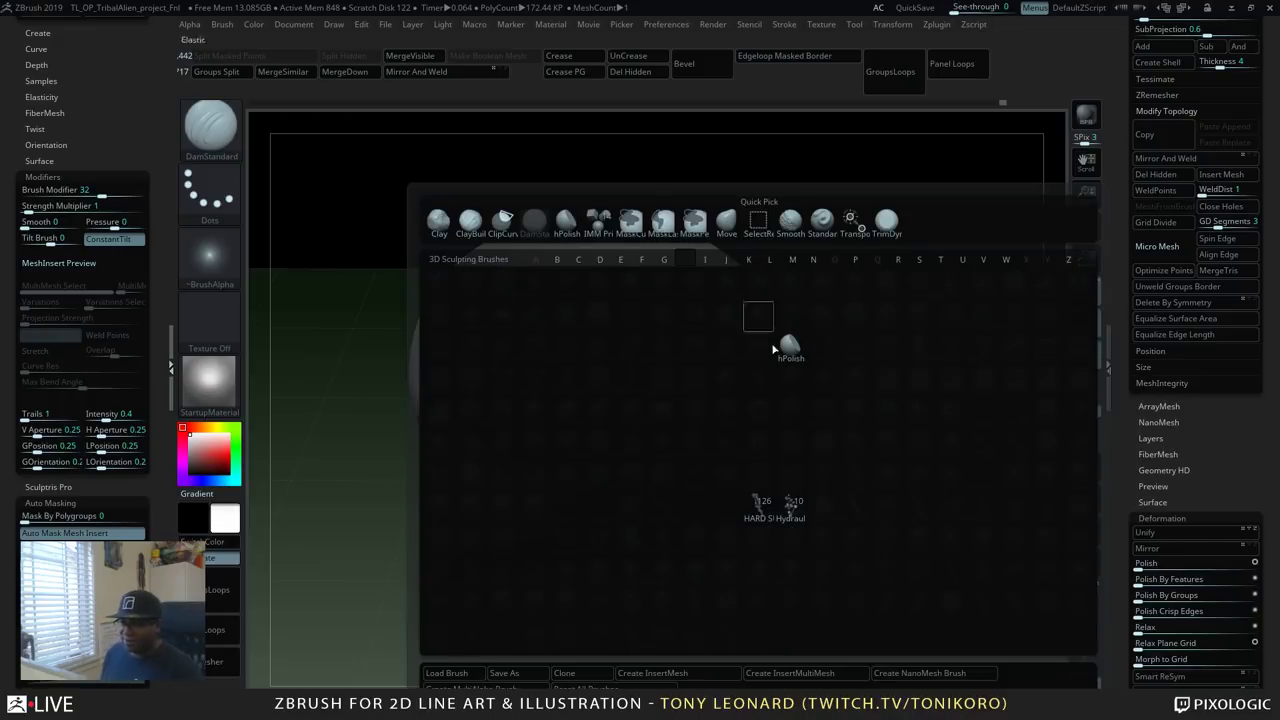
{"action": "key", "text": "p"}
{"action": "key", "text": "s"}
{"action": "left_click_drag", "start_coordinate": [783, 344], "coordinate": [790, 347]}
{"action": "left_click_drag", "start_coordinate": [905, 493], "coordinate": [688, 421]}
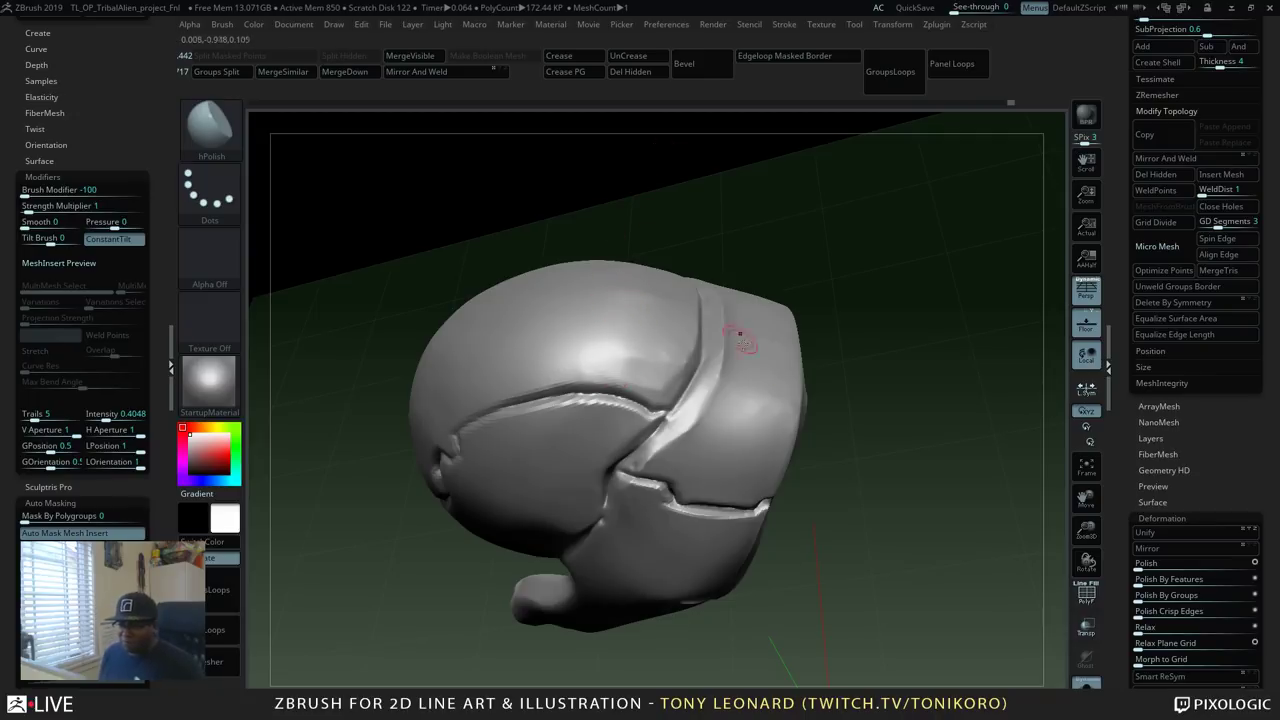
{"action": "mouse_move", "coordinate": [940, 492]}
{"action": "left_mouse_down"}
{"action": "mouse_move", "coordinate": [587, 508]}
{"action": "mouse_move", "coordinate": [600, 309]}
{"action": "left_mouse_up"}
Flatten the crown above the side seams and toward the brow with the TrimDynamic brush.
{"action": "key", "text": "b"}
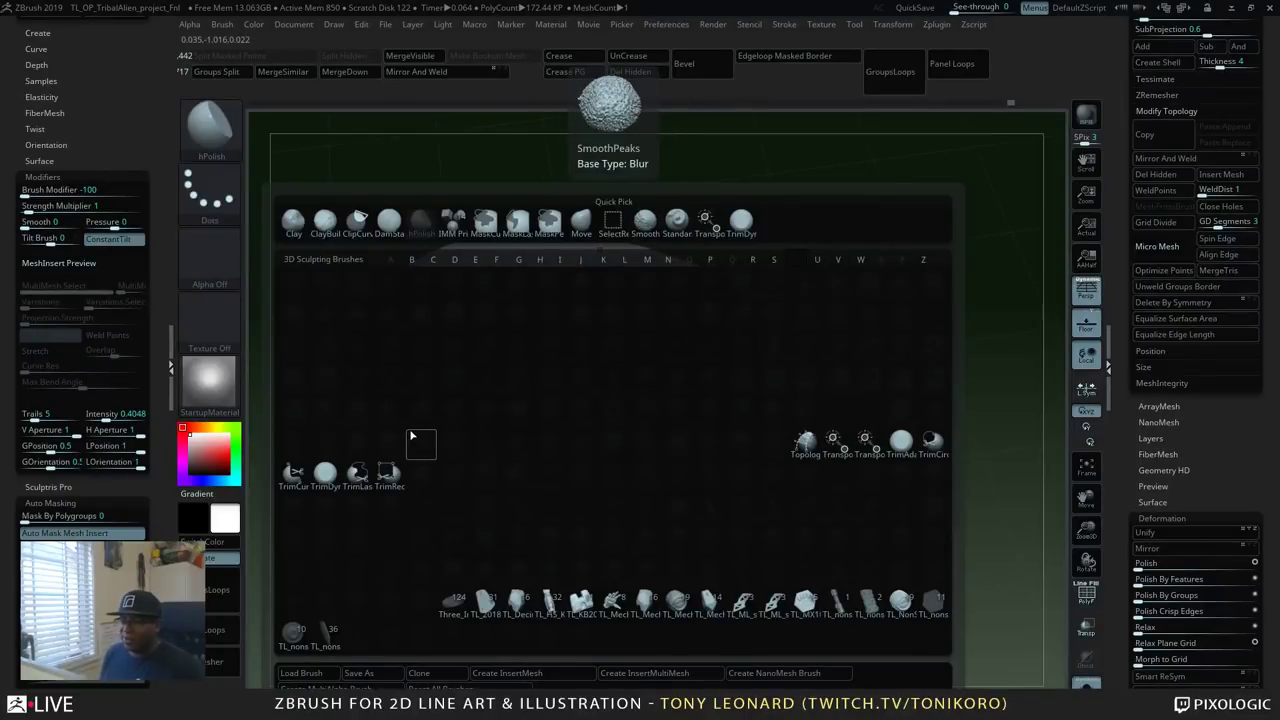
{"action": "left_click", "coordinate": [322, 478]}
{"action": "left_click_drag", "start_coordinate": [829, 548], "coordinate": [884, 473], "text": "alt"}
{"action": "left_click_drag", "start_coordinate": [578, 340], "coordinate": [479, 425]}
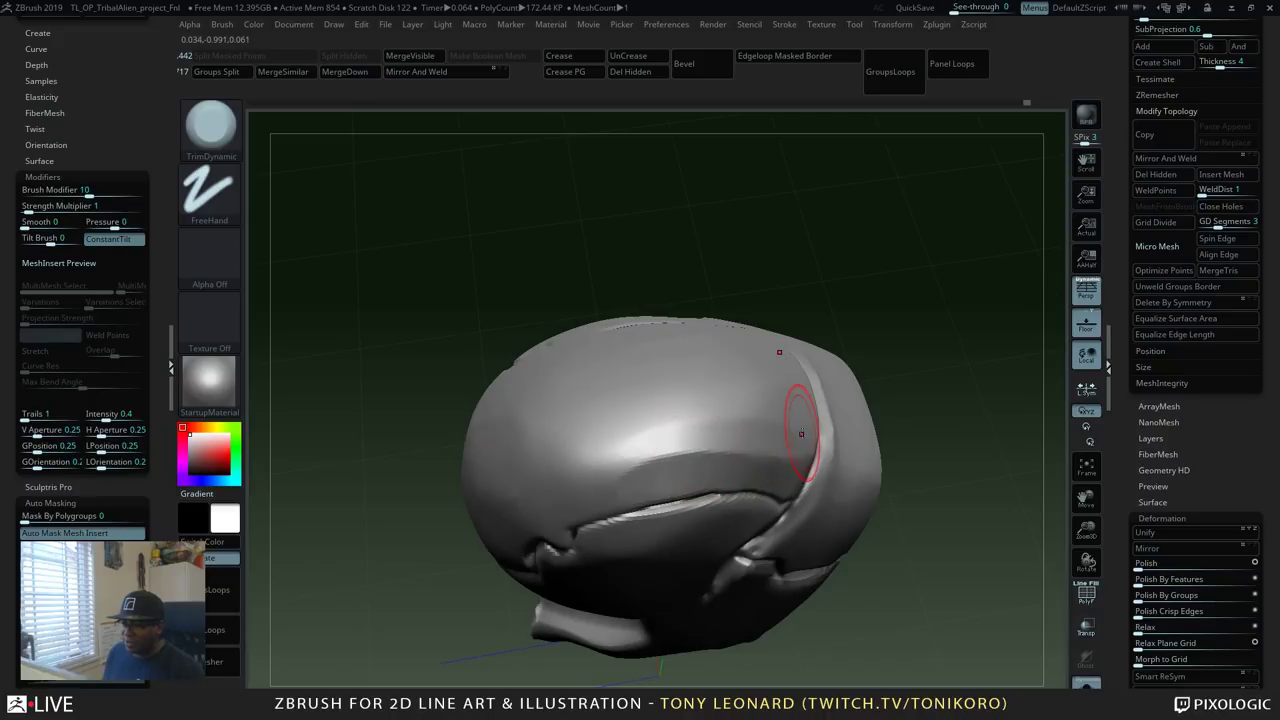
{"action": "left_click_drag", "start_coordinate": [999, 568], "coordinate": [968, 498]}
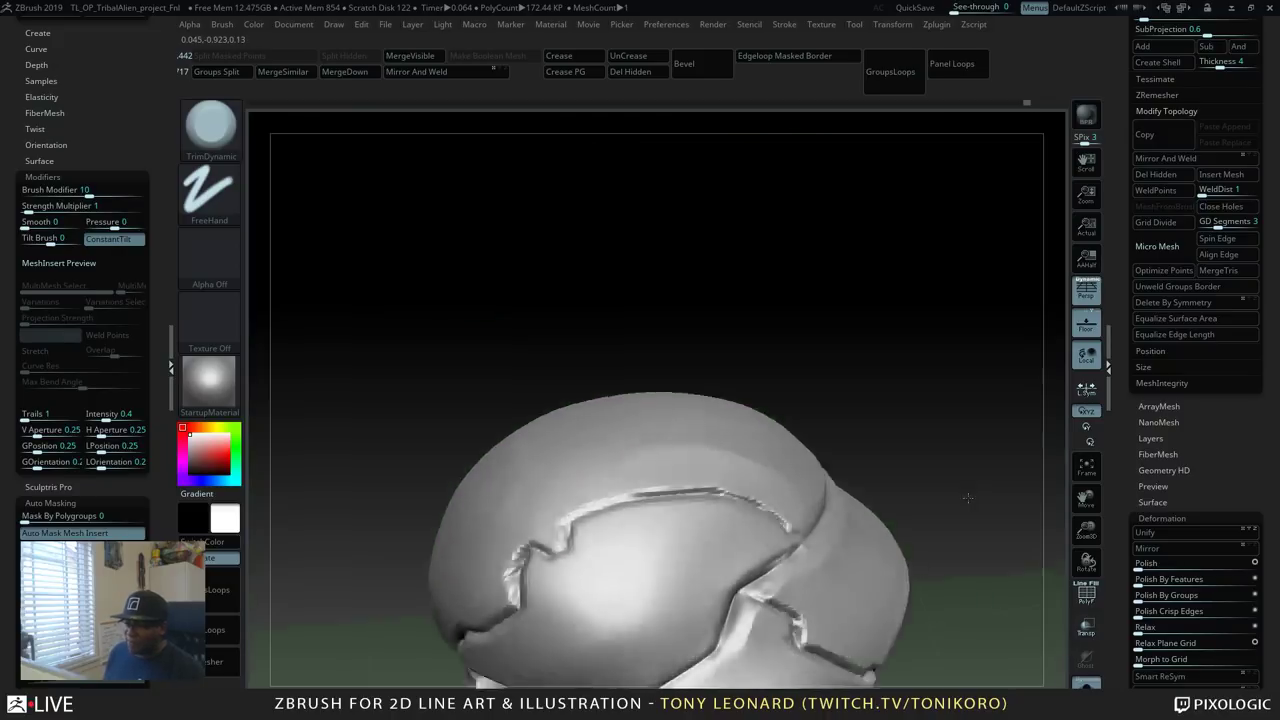
{"action": "right_click_drag", "start_coordinate": [967, 497], "coordinate": [842, 499]}
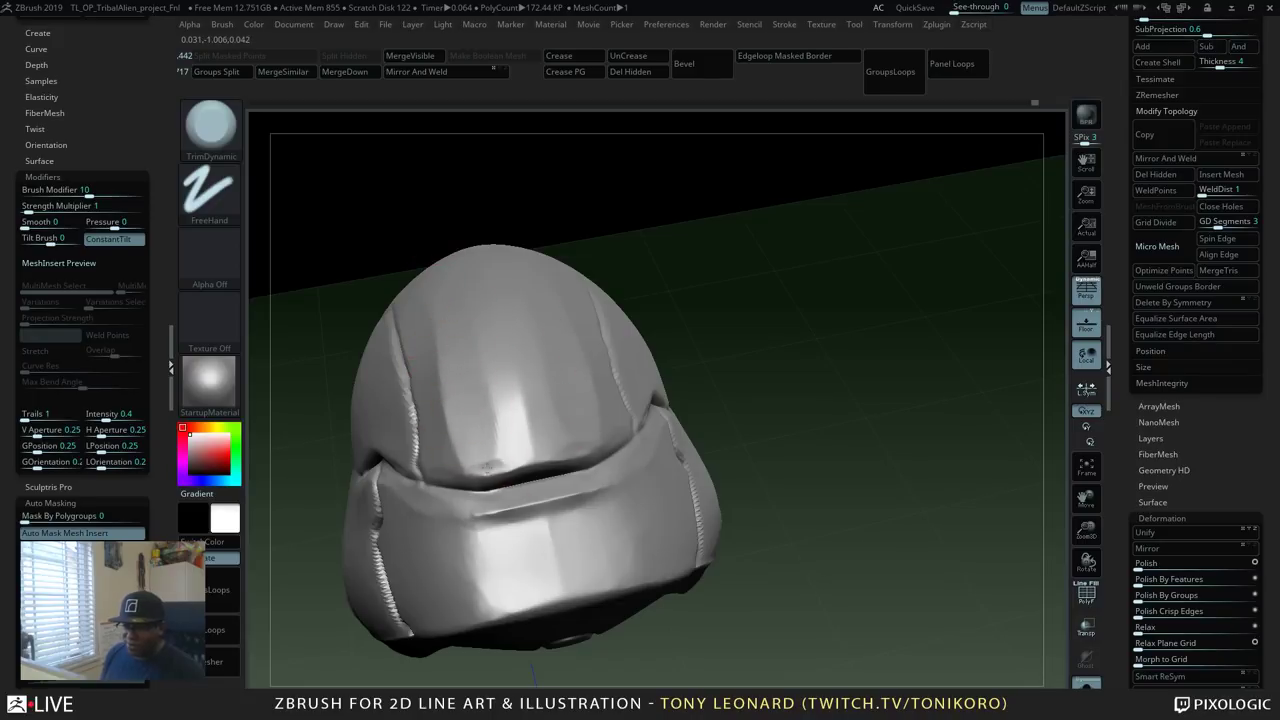
{"action": "mouse_move", "coordinate": [880, 517]}
{"action": "right_mouse_down"}
{"action": "mouse_move", "coordinate": [911, 557]}
{"action": "mouse_move", "coordinate": [911, 524]}
{"action": "right_mouse_up"}
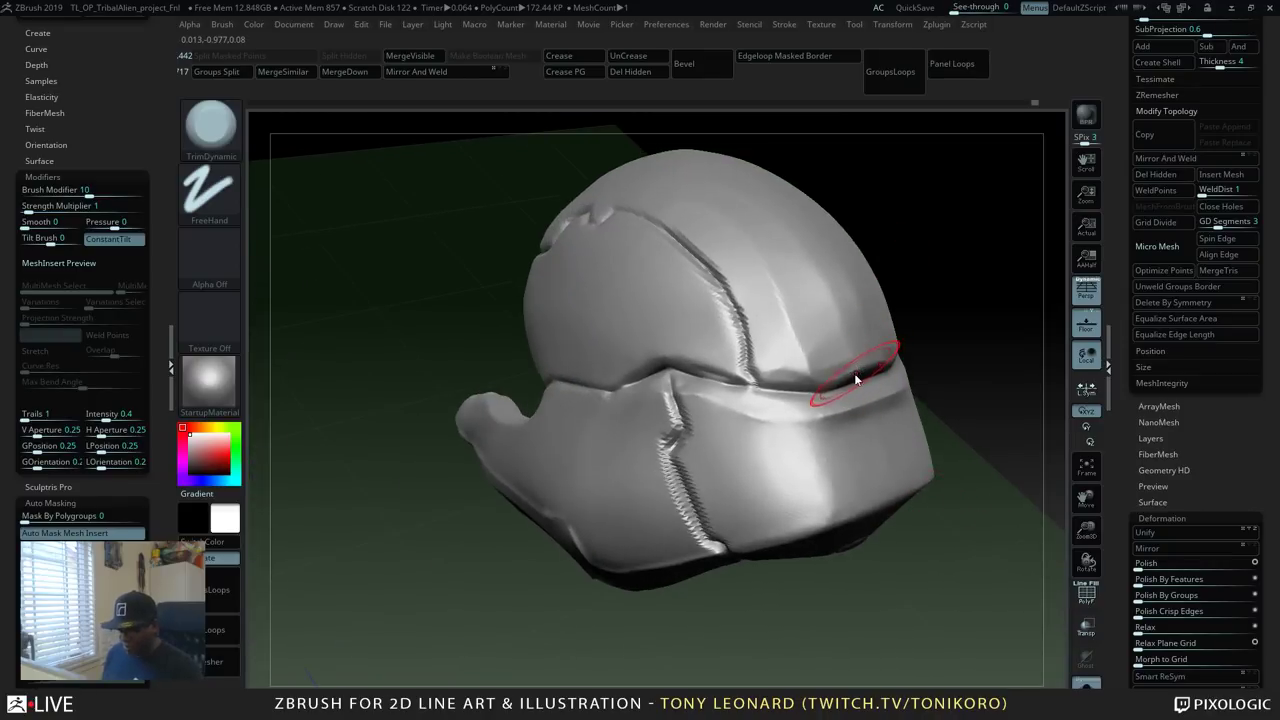
Polish the lower front of the crown just above the brow groove with a smaller hPolish brush.
{"action": "key", "text": "b"}
{"action": "key", "text": "h"}
{"action": "key", "text": "p"}
{"action": "key", "text": "s"}
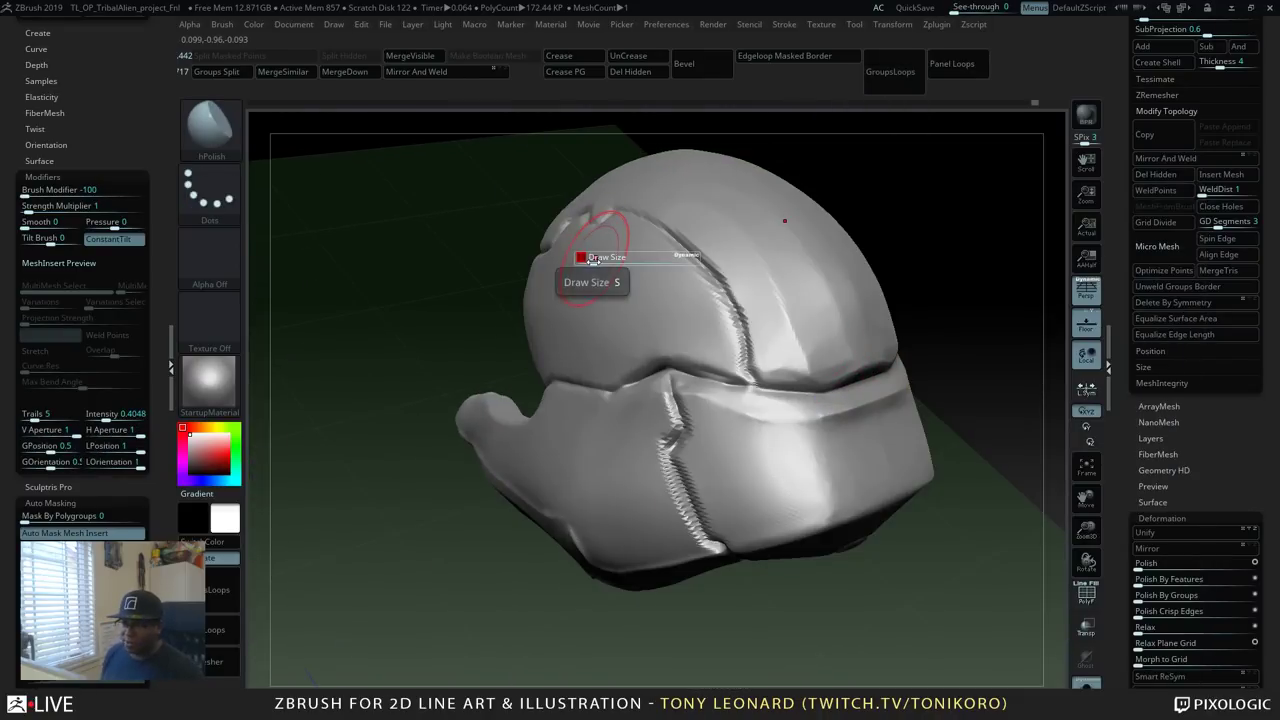
{"action": "left_click_drag", "start_coordinate": [593, 258], "coordinate": [585, 258]}
{"action": "left_click_drag", "start_coordinate": [777, 362], "coordinate": [792, 370]}
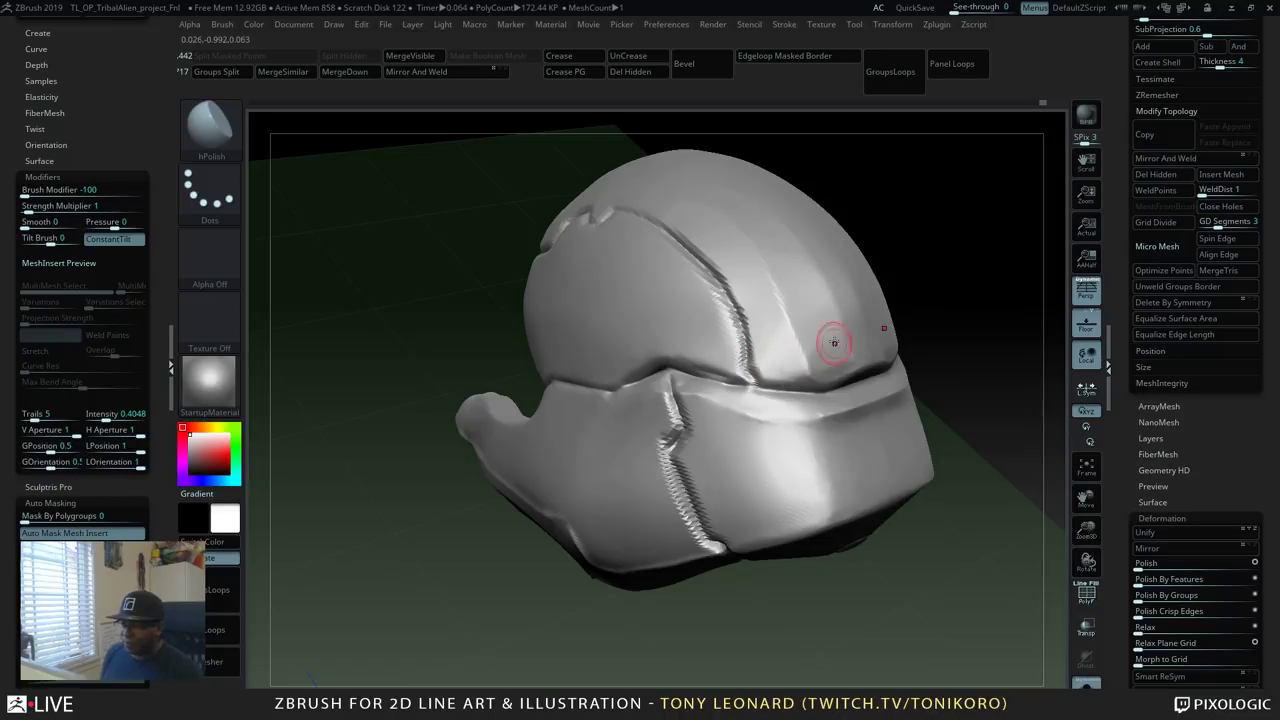
{"action": "left_click_drag", "start_coordinate": [816, 322], "coordinate": [821, 356]}
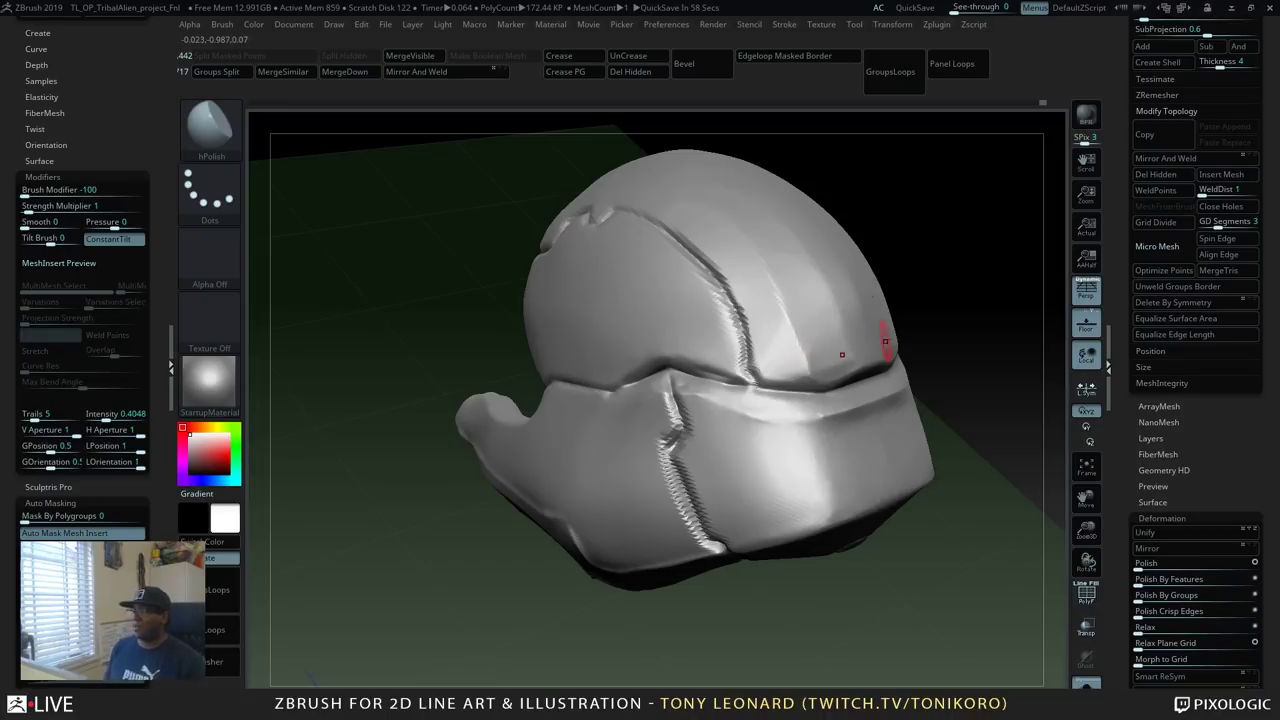
{"action": "left_click_drag", "start_coordinate": [1006, 223], "coordinate": [913, 492]}
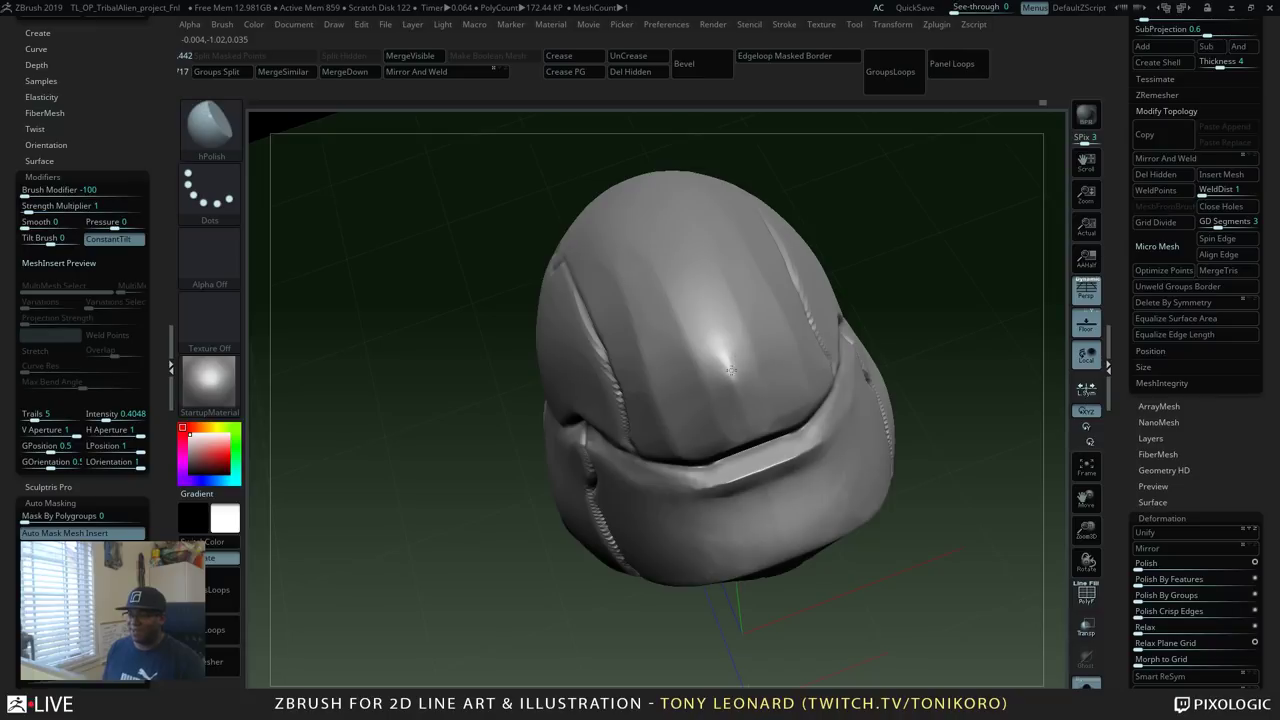
Polish the central strip of the crown and define its side edges and rounded lower corners with hPolish.
{"action": "mouse_move", "coordinate": [730, 371]}
{"action": "left_mouse_down"}
{"action": "mouse_move", "coordinate": [724, 355]}
{"action": "mouse_move", "coordinate": [729, 376]}
{"action": "left_mouse_up"}
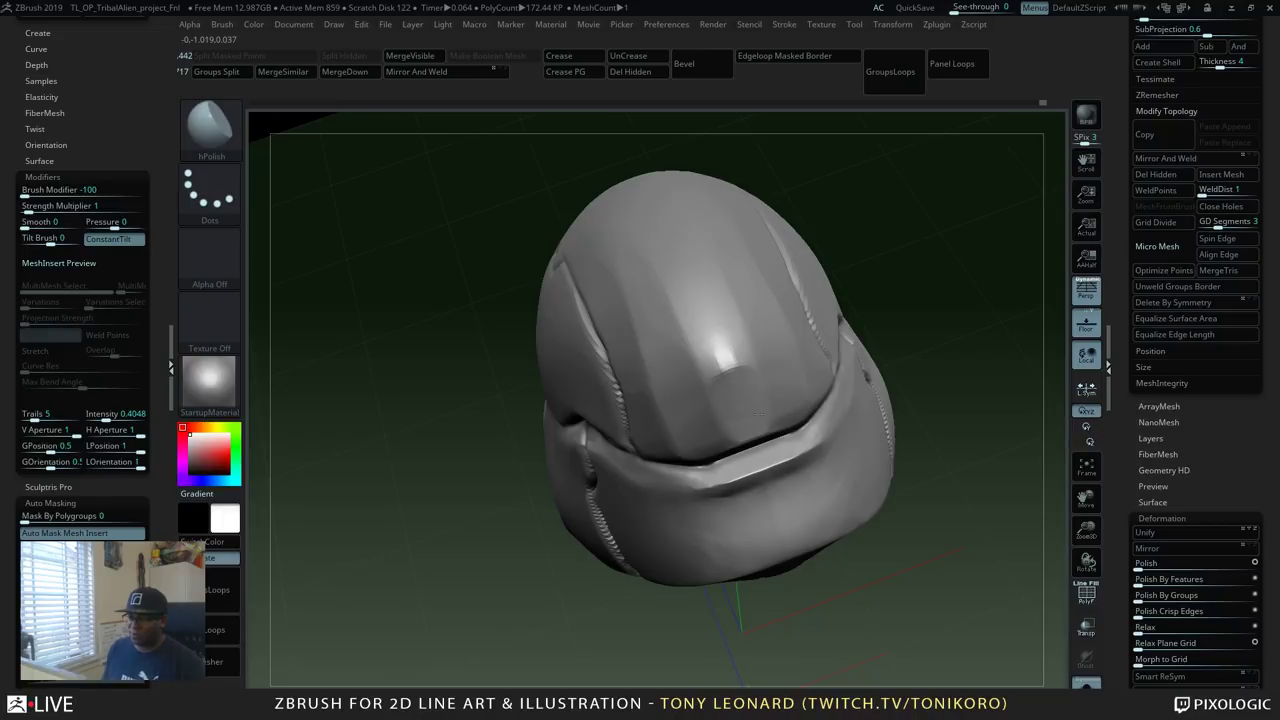
{"action": "mouse_move", "coordinate": [757, 425]}
{"action": "left_mouse_down"}
{"action": "mouse_move", "coordinate": [738, 358]}
{"action": "mouse_move", "coordinate": [728, 364]}
{"action": "mouse_move", "coordinate": [706, 325]}
{"action": "left_mouse_up"}
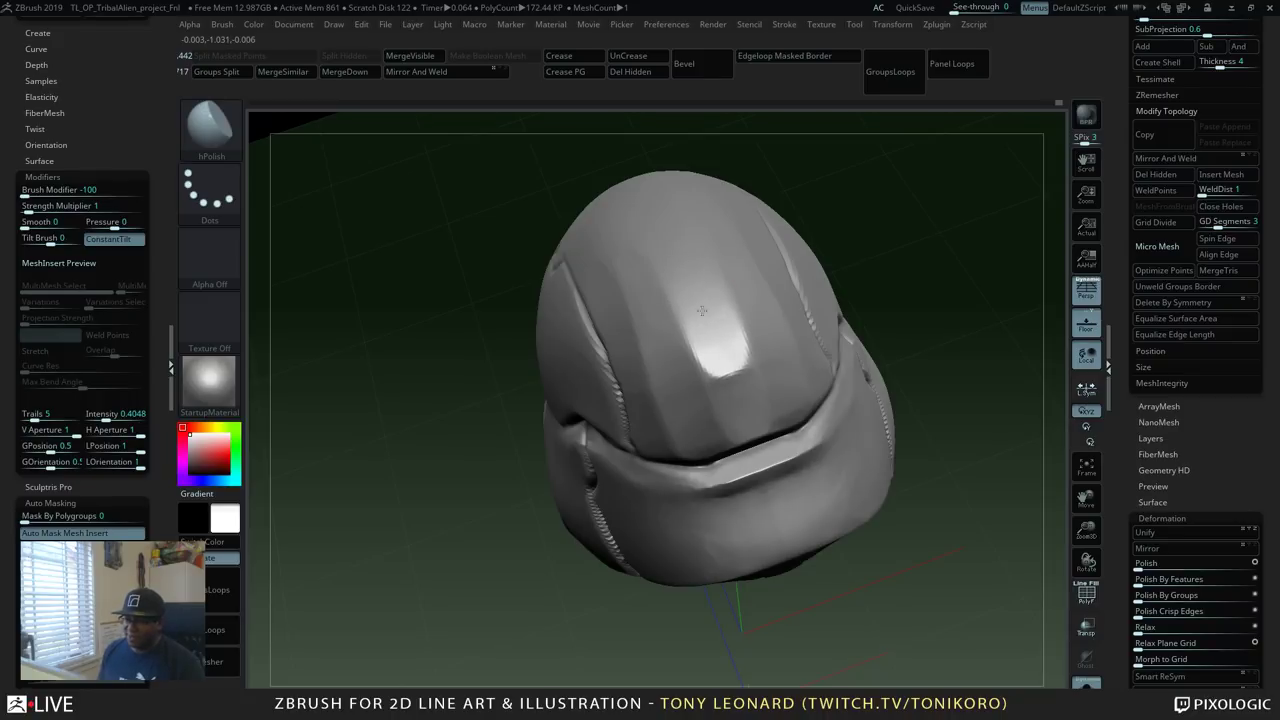
{"action": "left_click_drag", "start_coordinate": [855, 289], "coordinate": [974, 397]}
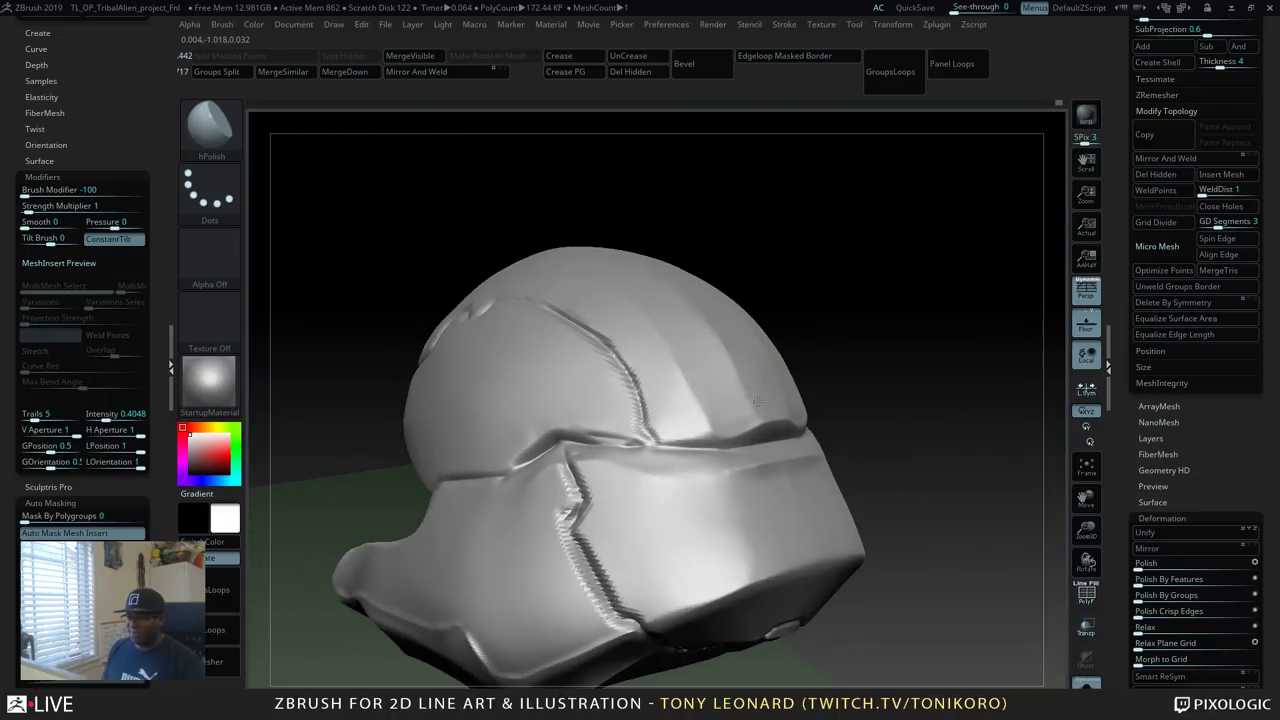
{"action": "mouse_move", "coordinate": [928, 406]}
{"action": "left_mouse_down"}
{"action": "mouse_move", "coordinate": [954, 303]}
{"action": "mouse_move", "coordinate": [763, 280]}
{"action": "mouse_move", "coordinate": [890, 408]}
{"action": "mouse_move", "coordinate": [687, 291]}
{"action": "left_mouse_up"}
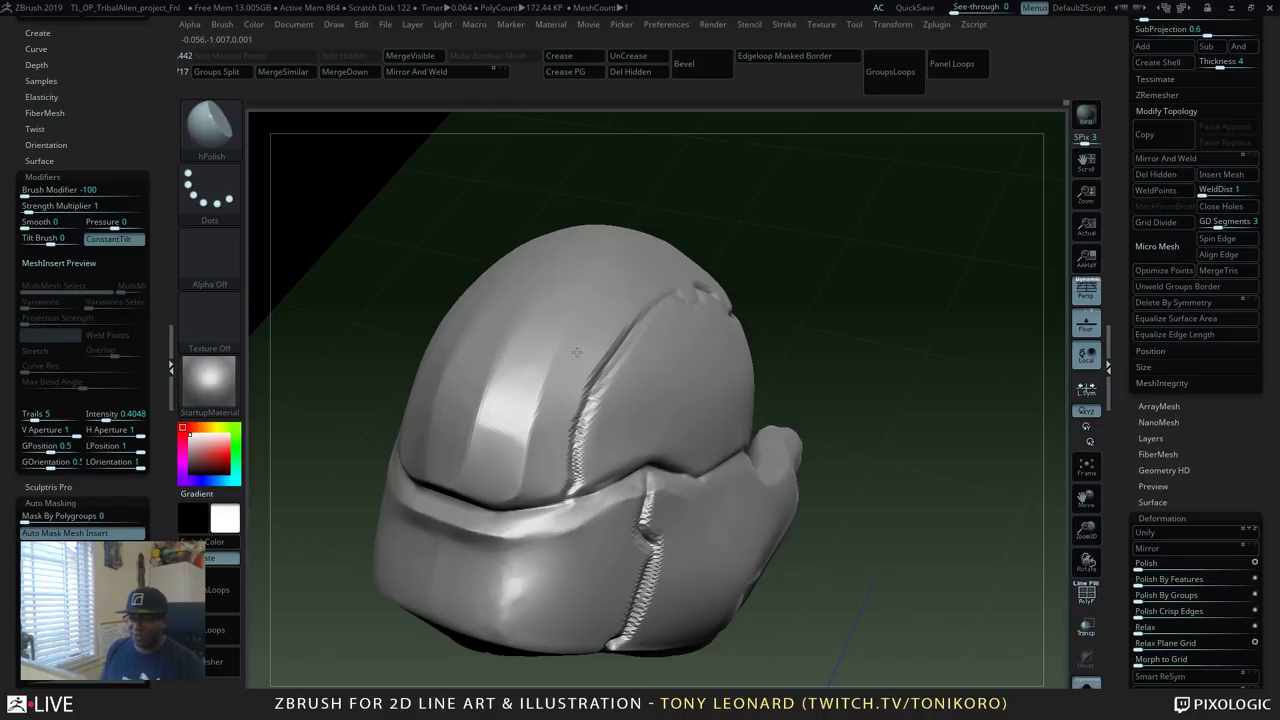
{"action": "mouse_move", "coordinate": [890, 379]}
{"action": "left_mouse_down"}
{"action": "mouse_move", "coordinate": [940, 403]}
{"action": "mouse_move", "coordinate": [957, 437]}
{"action": "mouse_move", "coordinate": [1028, 398]}
{"action": "mouse_move", "coordinate": [620, 300]}
{"action": "left_mouse_up"}
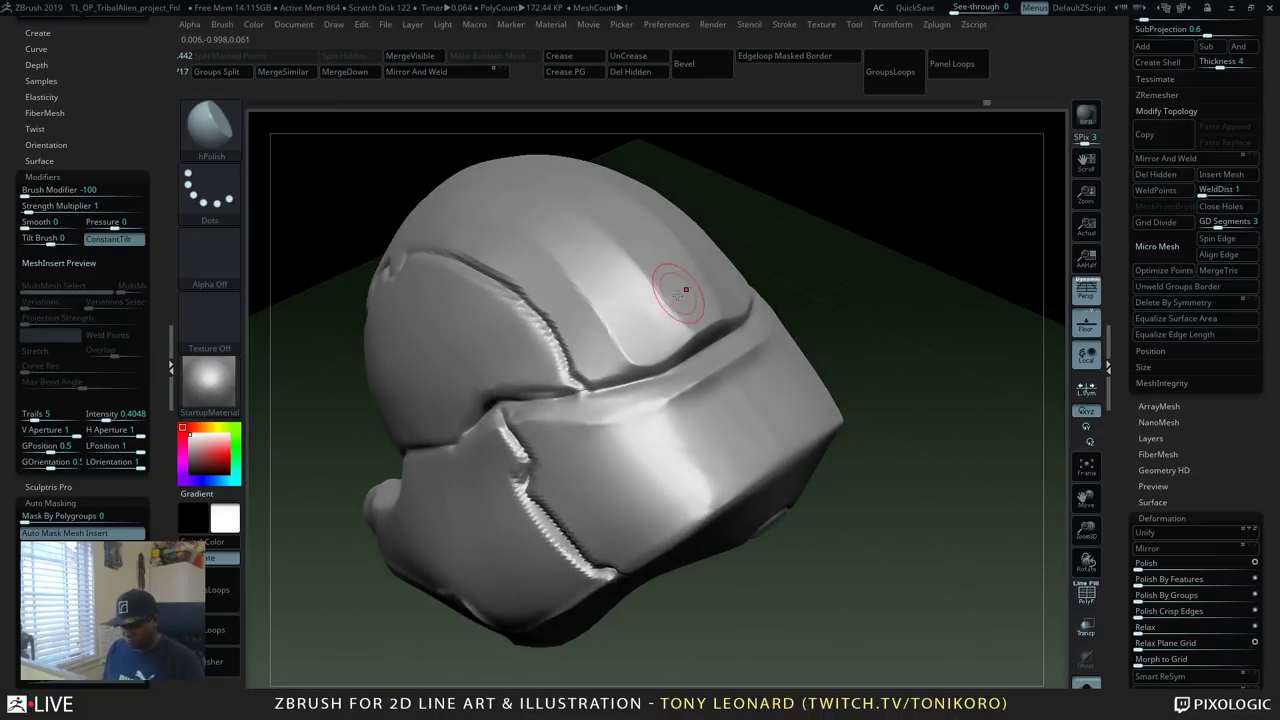
{"action": "key", "text": "b"}
{"action": "left_click", "coordinate": [702, 340]}
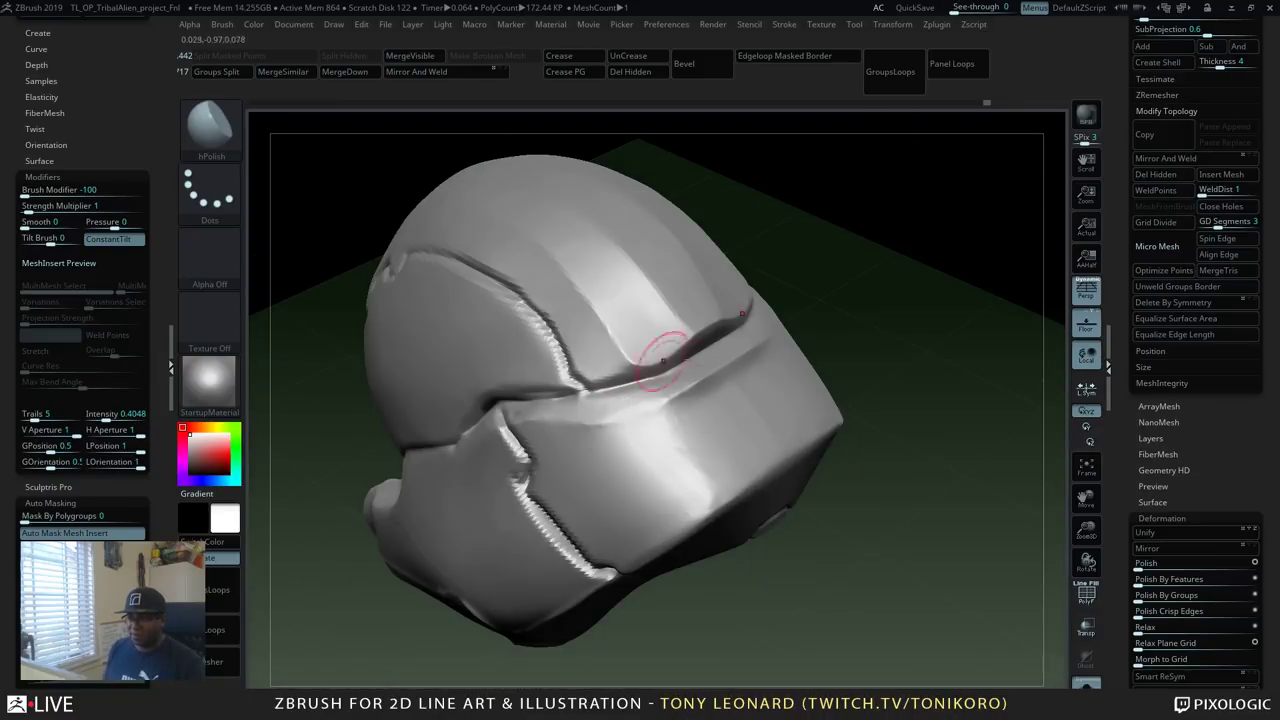
{"action": "left_click_drag", "start_coordinate": [940, 410], "coordinate": [867, 359]}
{"action": "key", "text": "v"}
{"action": "key", "text": "b"}
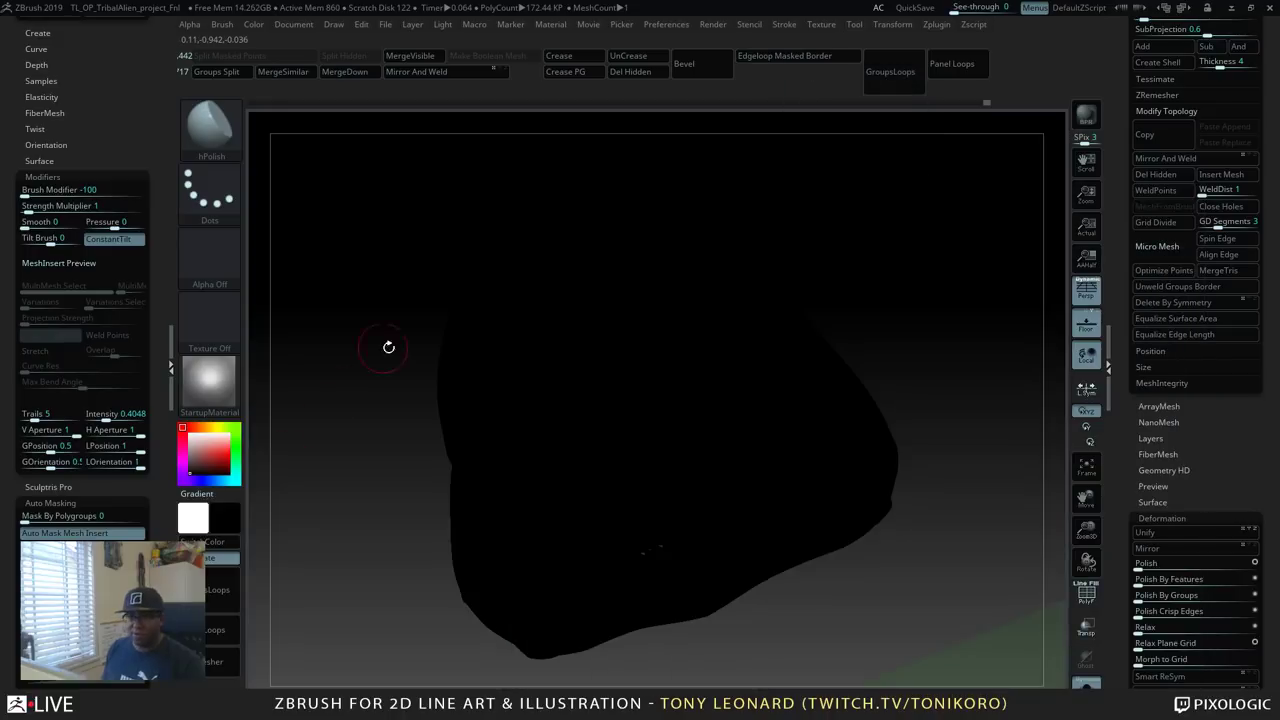
{"action": "left_click", "coordinate": [189, 434]}
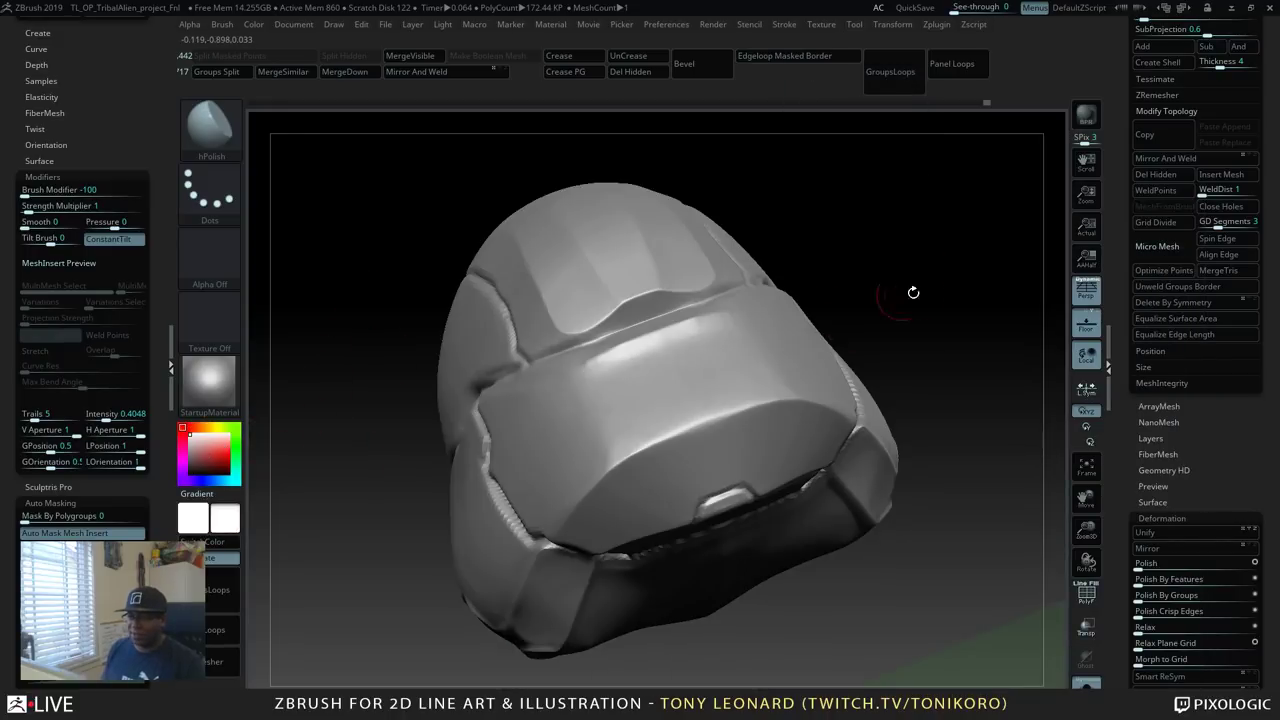
Trim the crown's front edge down into the brow groove with TrimDynamic and smooth the transition.
{"action": "left_click_drag", "start_coordinate": [914, 291], "coordinate": [944, 288]}
{"action": "key", "text": "b"}
{"action": "key", "text": "t"}
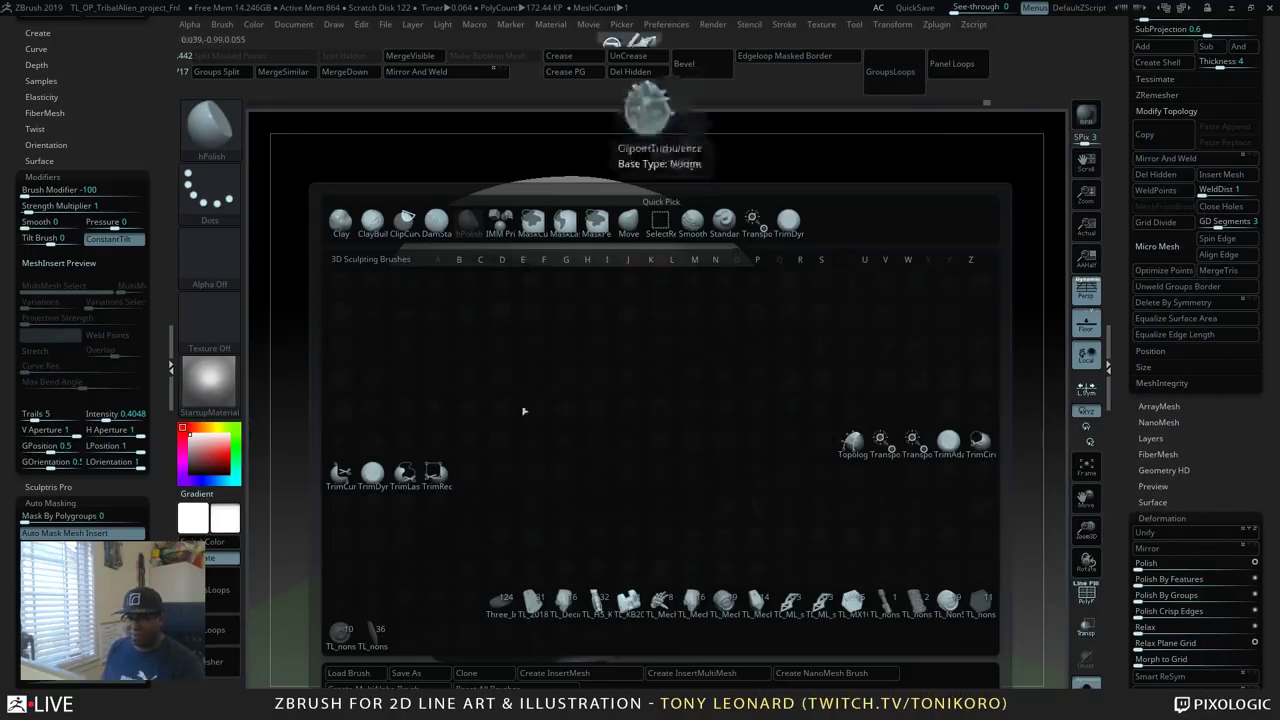
{"action": "left_click", "coordinate": [372, 476]}
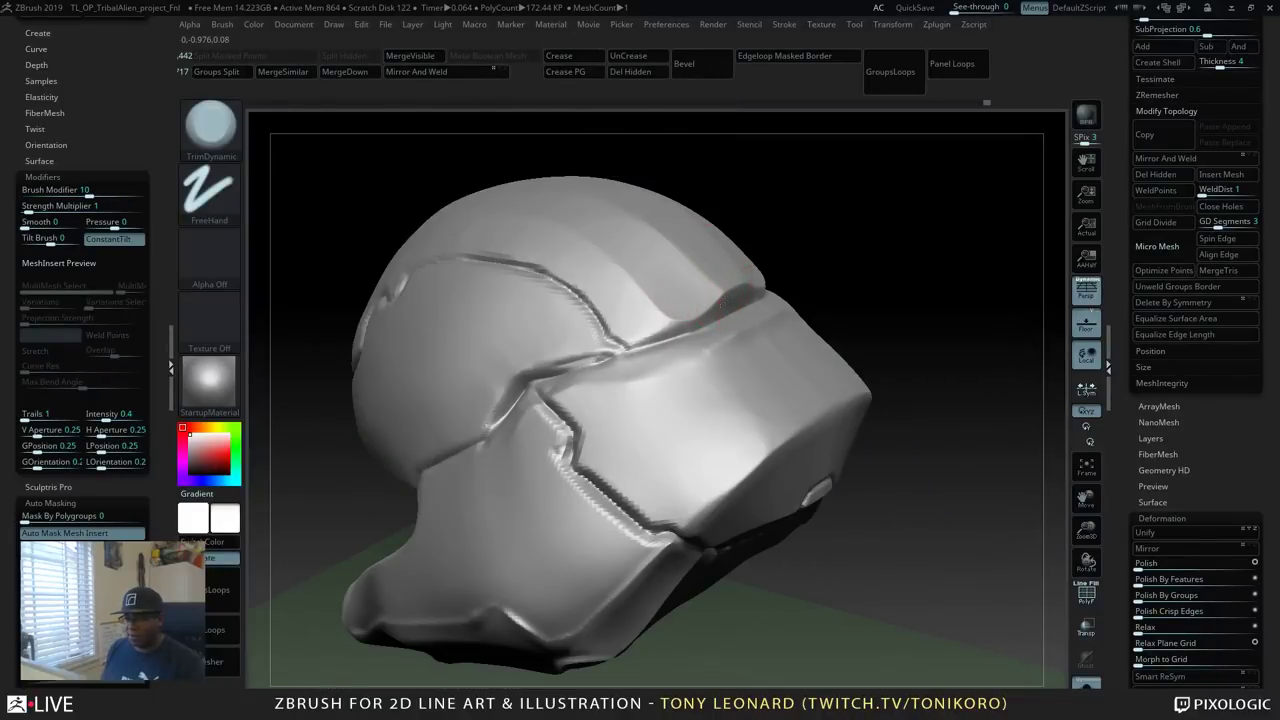
{"action": "left_click_drag", "start_coordinate": [692, 316], "coordinate": [640, 335]}
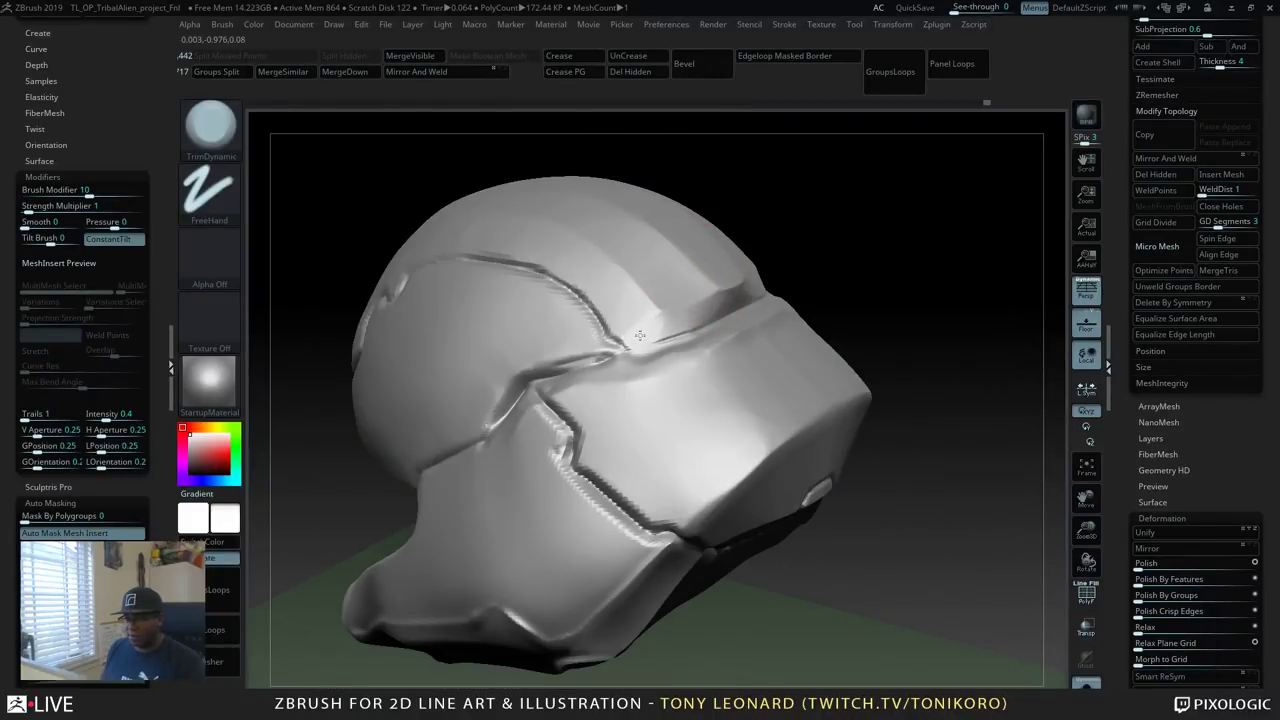
{"action": "left_click_drag", "start_coordinate": [730, 296], "coordinate": [672, 322]}
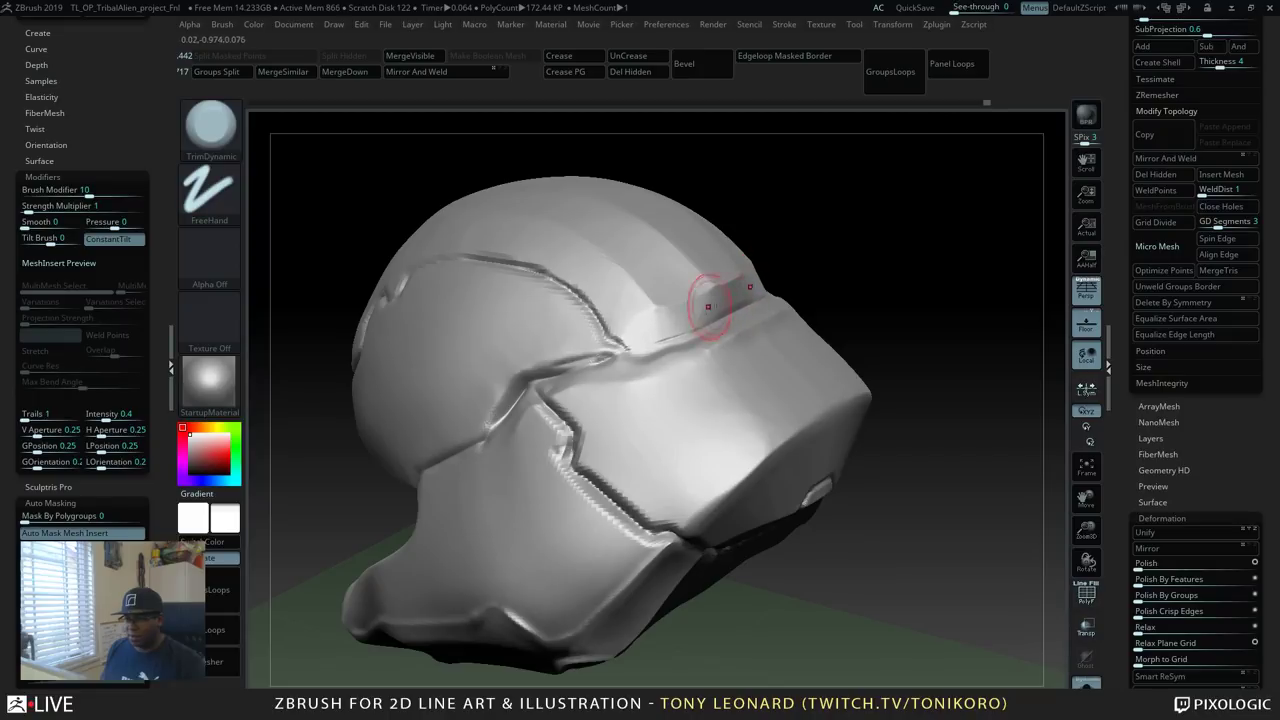
{"action": "key", "text": "shift"}
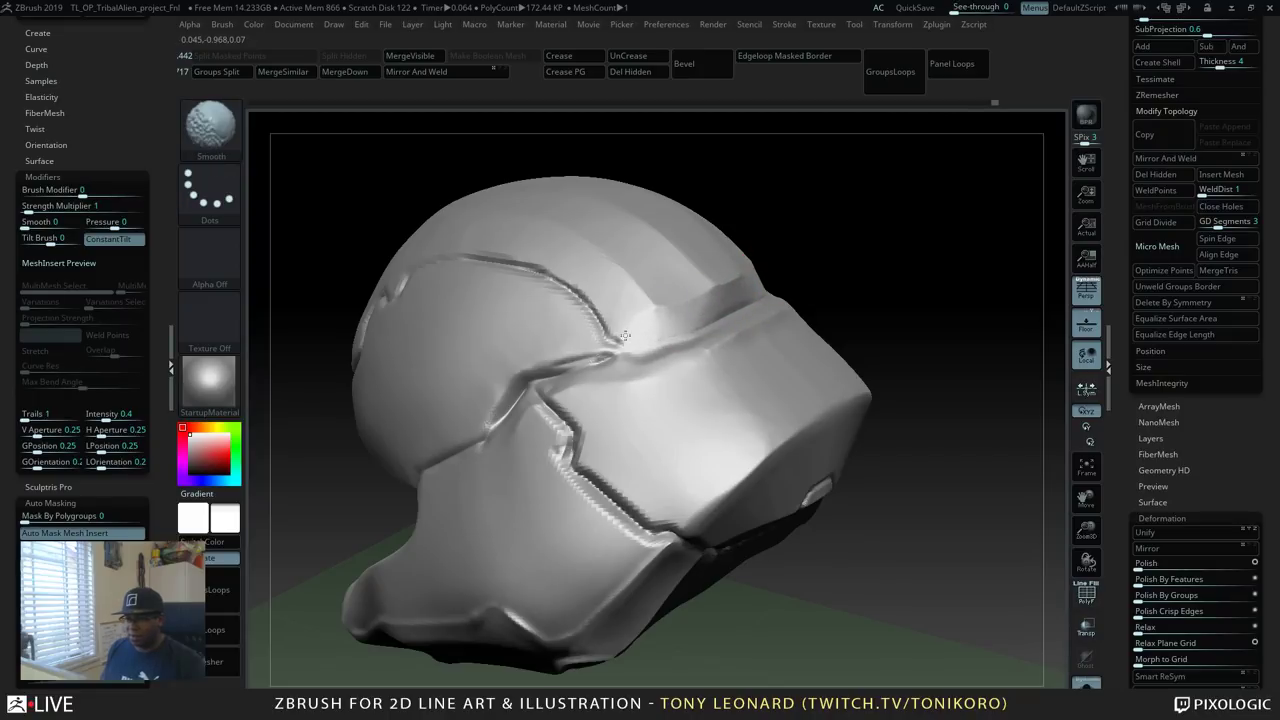
Build up the lower surfaces of both cheek guards toward their tips with the Clay brush.
{"action": "mouse_move", "coordinate": [880, 380]}
{"action": "left_mouse_down"}
{"action": "mouse_move", "coordinate": [963, 434]}
{"action": "mouse_move", "coordinate": [975, 512]}
{"action": "mouse_move", "coordinate": [943, 537]}
{"action": "mouse_move", "coordinate": [926, 502]}
{"action": "mouse_move", "coordinate": [968, 531]}
{"action": "mouse_move", "coordinate": [914, 503]}
{"action": "left_mouse_up"}
{"action": "key", "text": "b"}
{"action": "key", "text": "c"}
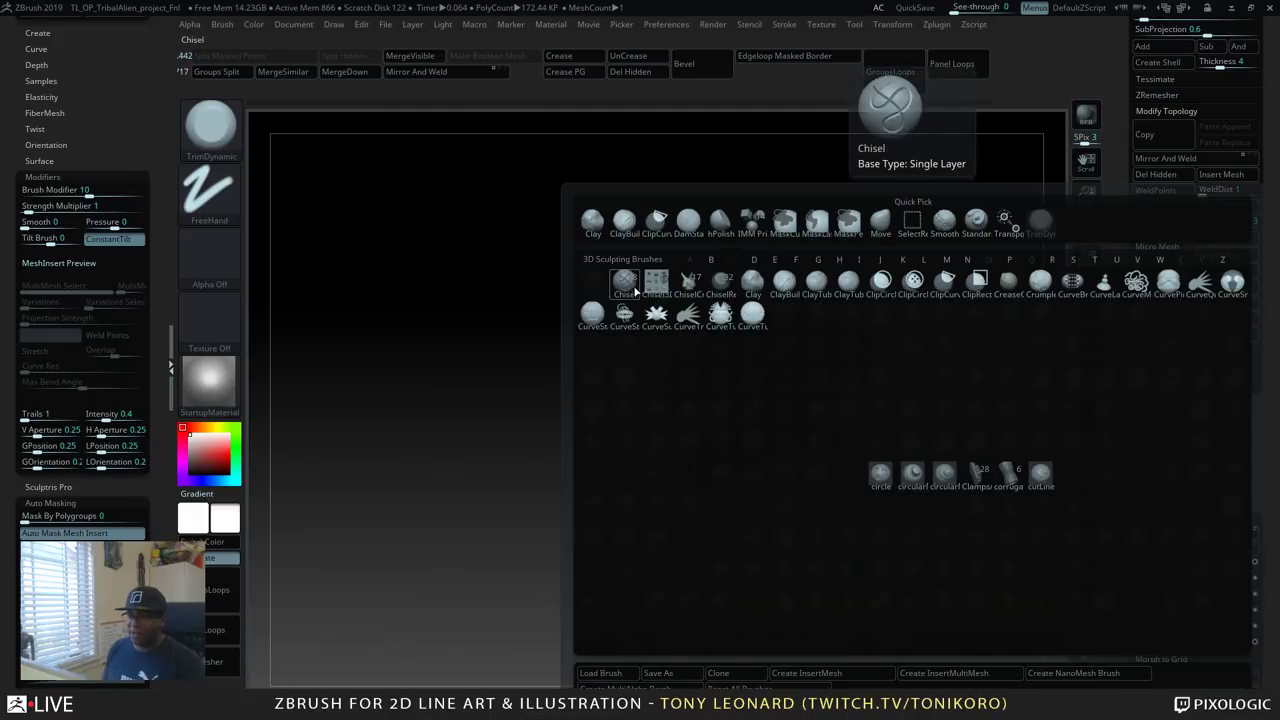
{"action": "left_click", "coordinate": [598, 229]}
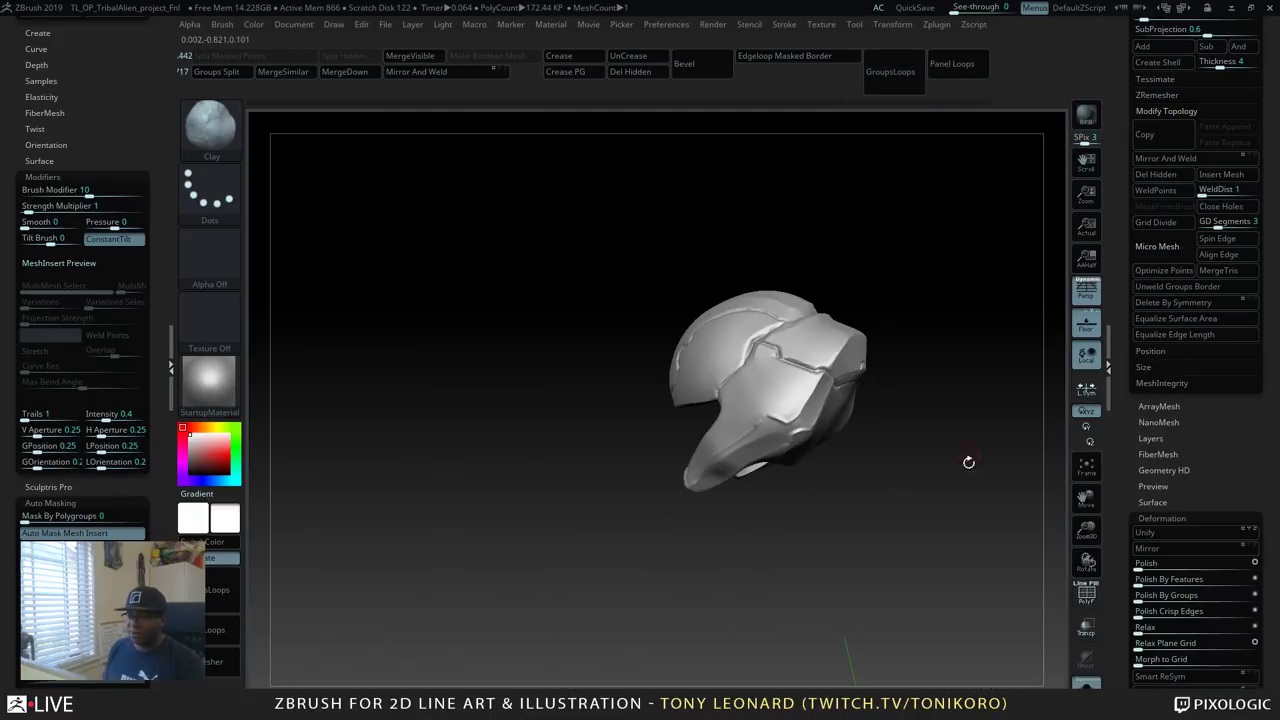
{"action": "mouse_move", "coordinate": [969, 463]}
{"action": "left_mouse_down"}
{"action": "mouse_move", "coordinate": [775, 451]}
{"action": "mouse_move", "coordinate": [848, 600]}
{"action": "mouse_move", "coordinate": [951, 492]}
{"action": "left_mouse_up"}
{"action": "mouse_move", "coordinate": [628, 328]}
{"action": "left_mouse_down"}
{"action": "mouse_move", "coordinate": [575, 420]}
{"action": "mouse_move", "coordinate": [540, 440]}
{"action": "mouse_move", "coordinate": [622, 351]}
{"action": "mouse_move", "coordinate": [658, 346]}
{"action": "left_mouse_up"}
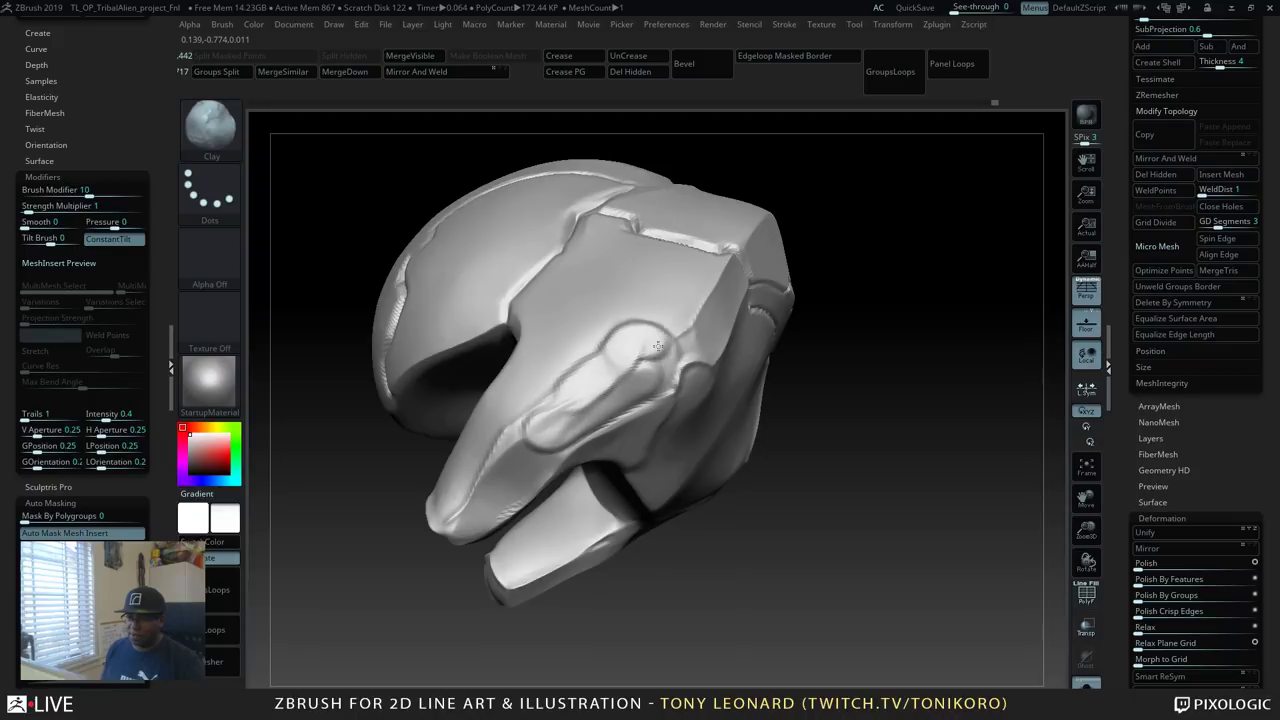
{"action": "mouse_move", "coordinate": [617, 383]}
{"action": "left_mouse_down"}
{"action": "mouse_move", "coordinate": [628, 405]}
{"action": "mouse_move", "coordinate": [578, 438]}
{"action": "mouse_move", "coordinate": [520, 451]}
{"action": "mouse_move", "coordinate": [472, 522]}
{"action": "mouse_move", "coordinate": [535, 478]}
{"action": "left_mouse_up"}
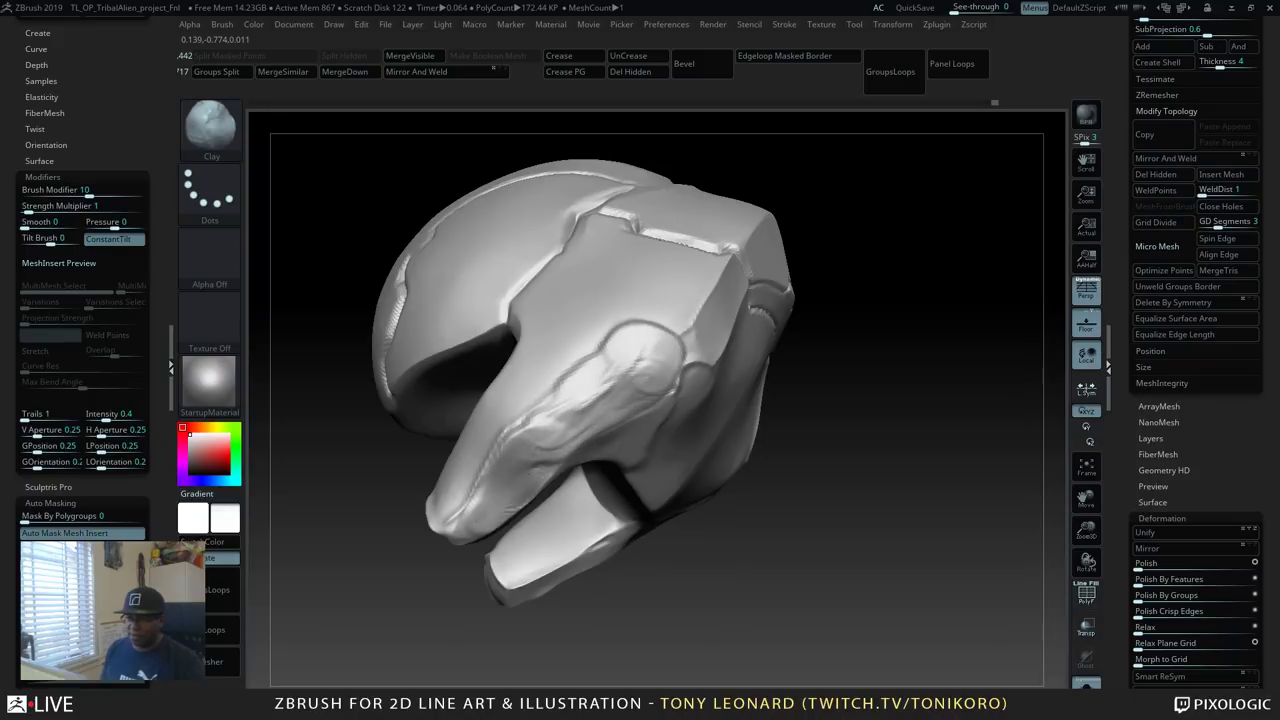
Polish the built-up lower surfaces of both cheek guards toward their tips with the hPolish brush.
{"action": "key", "text": "b"}
{"action": "key", "text": "h"}
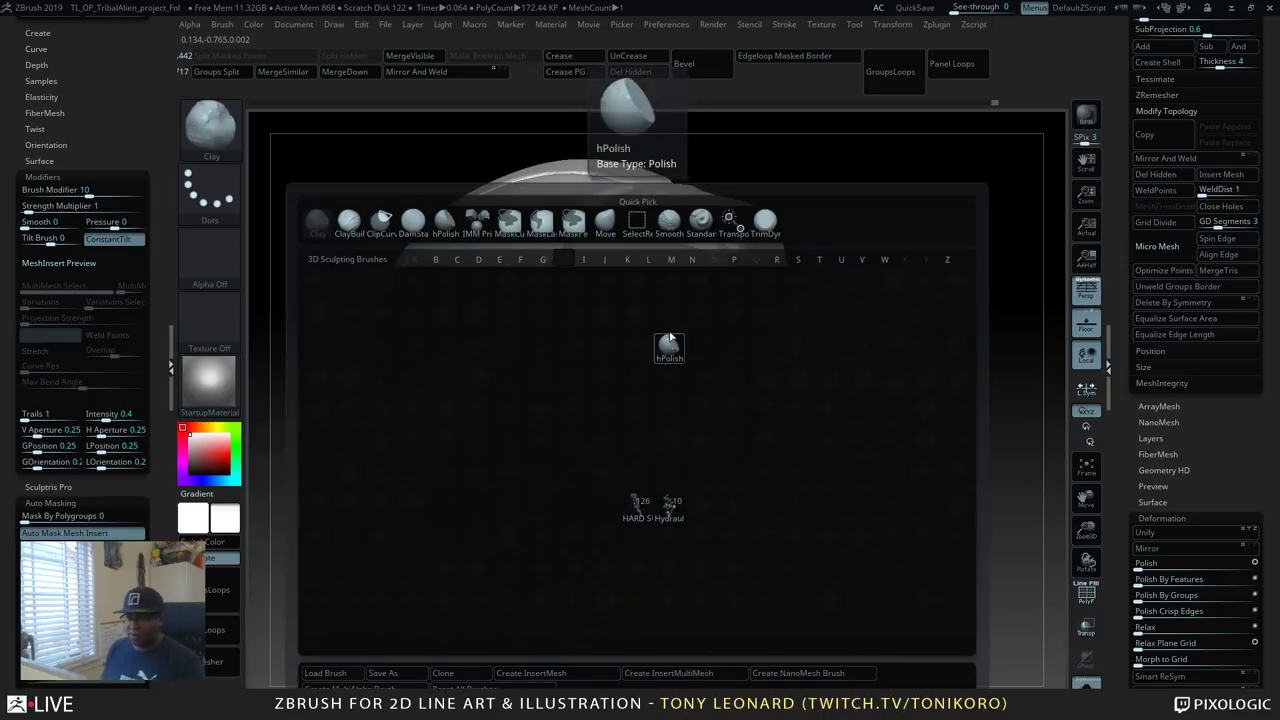
{"action": "key", "text": "p"}
{"action": "mouse_move", "coordinate": [648, 423]}
{"action": "left_mouse_down"}
{"action": "mouse_move", "coordinate": [657, 320]}
{"action": "mouse_move", "coordinate": [650, 366]}
{"action": "mouse_move", "coordinate": [682, 350]}
{"action": "mouse_move", "coordinate": [652, 360]}
{"action": "mouse_move", "coordinate": [666, 388]}
{"action": "left_mouse_up"}
{"action": "mouse_move", "coordinate": [830, 500]}
{"action": "left_mouse_down"}
{"action": "mouse_move", "coordinate": [940, 521]}
{"action": "mouse_move", "coordinate": [876, 532]}
{"action": "left_mouse_up"}
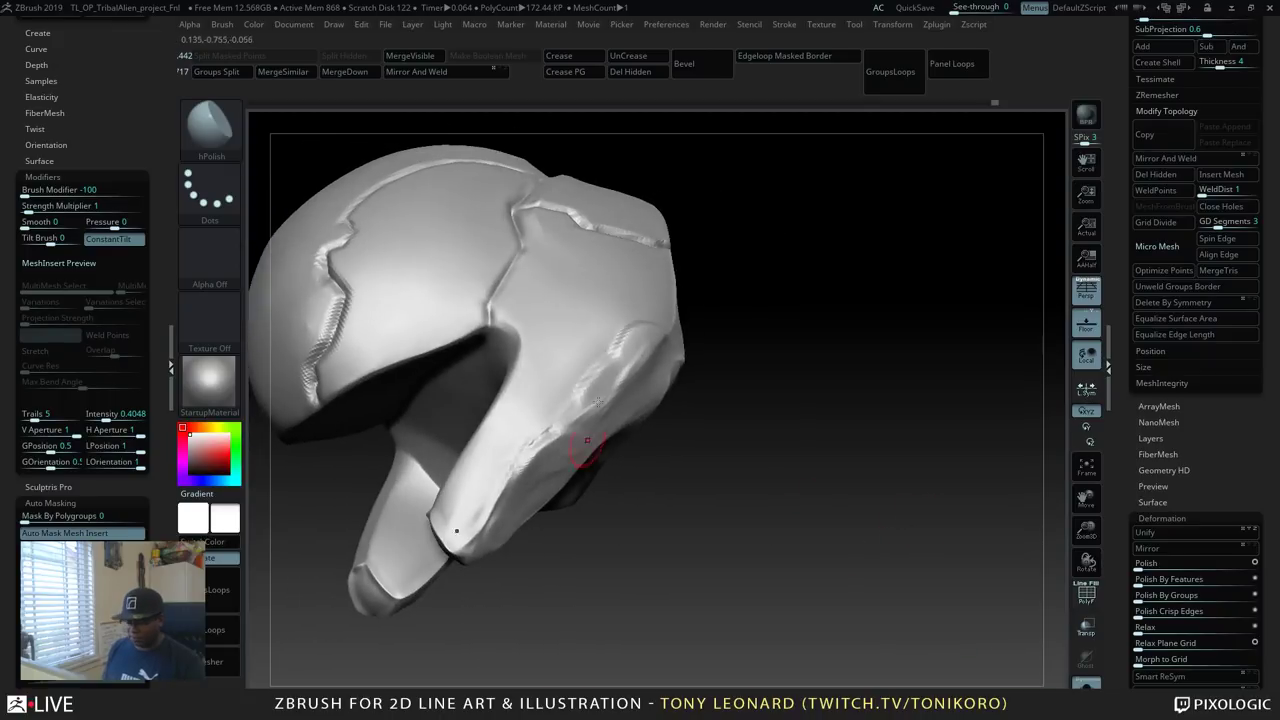
{"action": "mouse_move", "coordinate": [587, 440]}
{"action": "left_mouse_down"}
{"action": "mouse_move", "coordinate": [651, 417]}
{"action": "mouse_move", "coordinate": [578, 441]}
{"action": "mouse_move", "coordinate": [596, 400]}
{"action": "mouse_move", "coordinate": [580, 437]}
{"action": "left_mouse_up"}
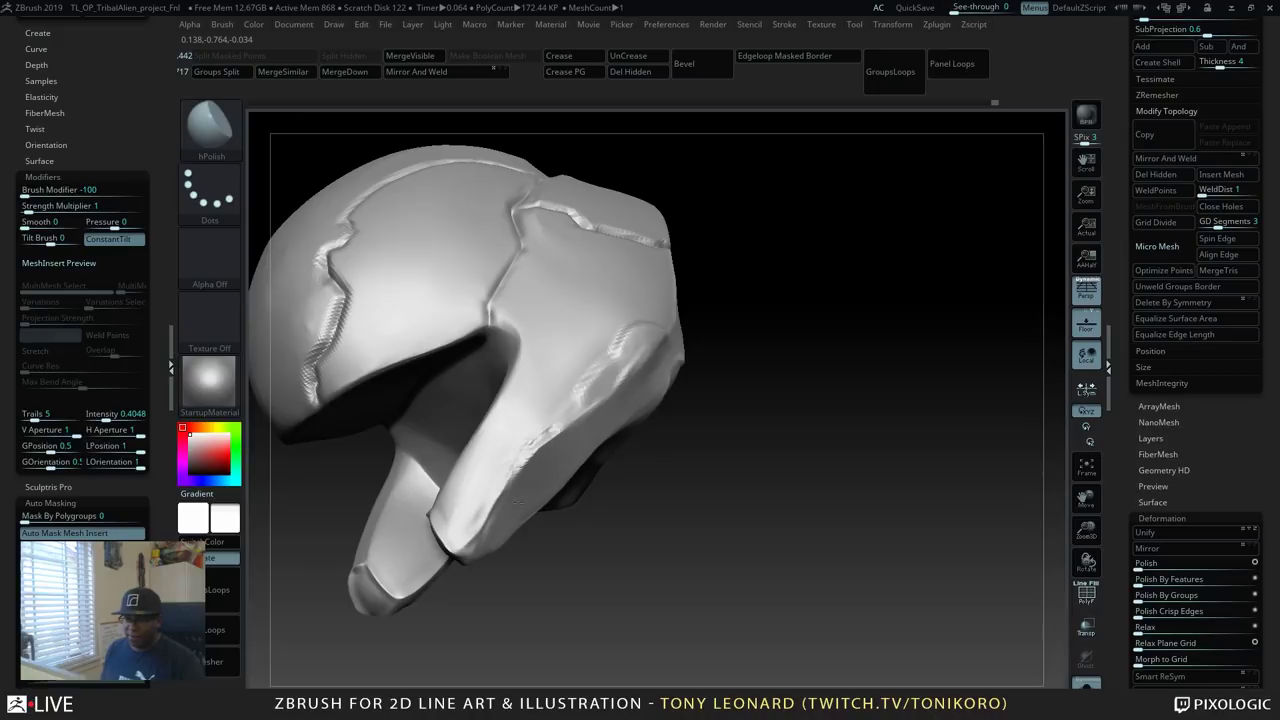
{"action": "left_click_drag", "start_coordinate": [695, 440], "coordinate": [853, 523]}
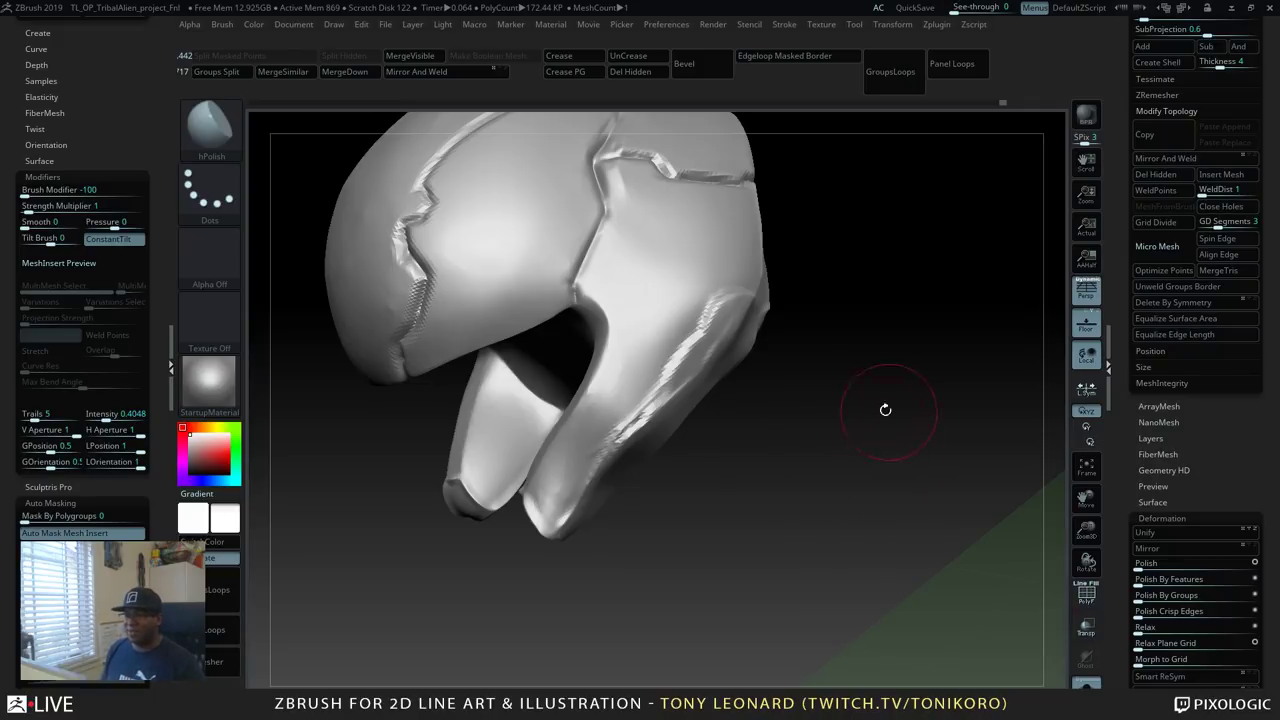
Flatten the helmet's side panels and the outer faces of the cheek guards with hPolish, sharpening their lower edge.
{"action": "mouse_move", "coordinate": [885, 410]}
{"action": "left_mouse_down"}
{"action": "mouse_move", "coordinate": [749, 300]}
{"action": "mouse_move", "coordinate": [711, 306]}
{"action": "mouse_move", "coordinate": [673, 348]}
{"action": "mouse_move", "coordinate": [663, 303]}
{"action": "left_mouse_up"}
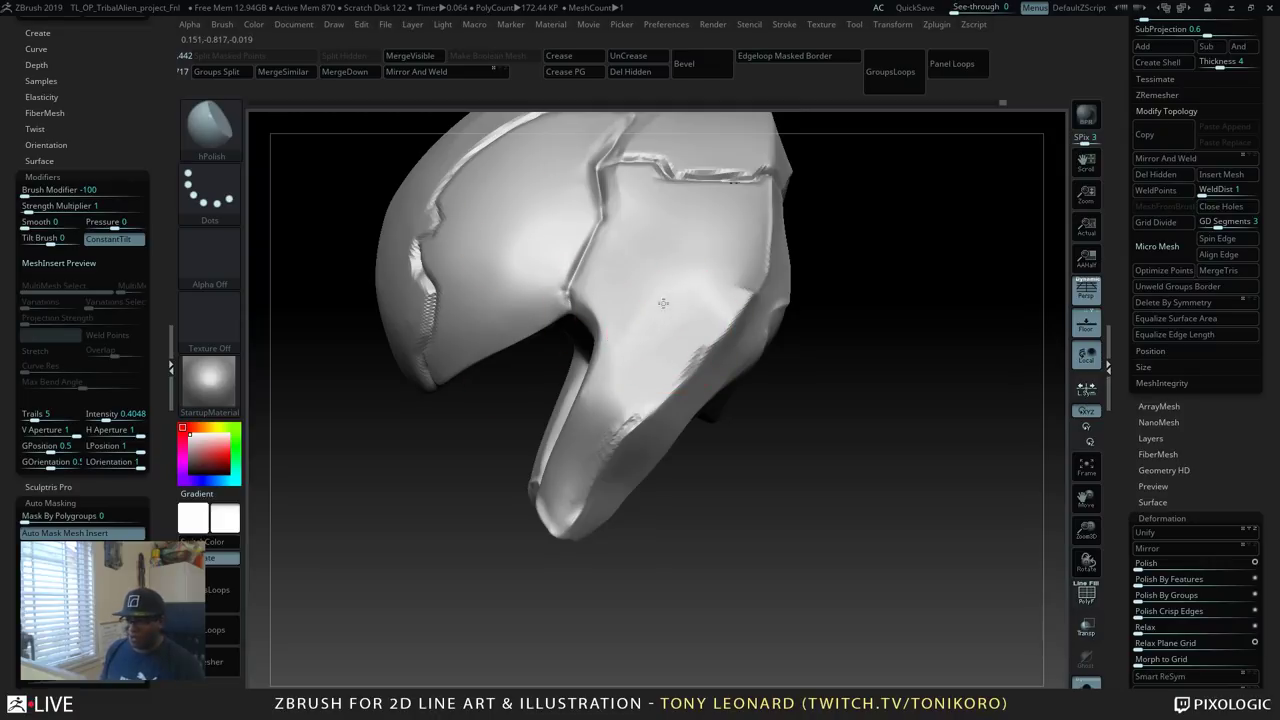
{"action": "left_click_drag", "start_coordinate": [617, 395], "coordinate": [732, 282]}
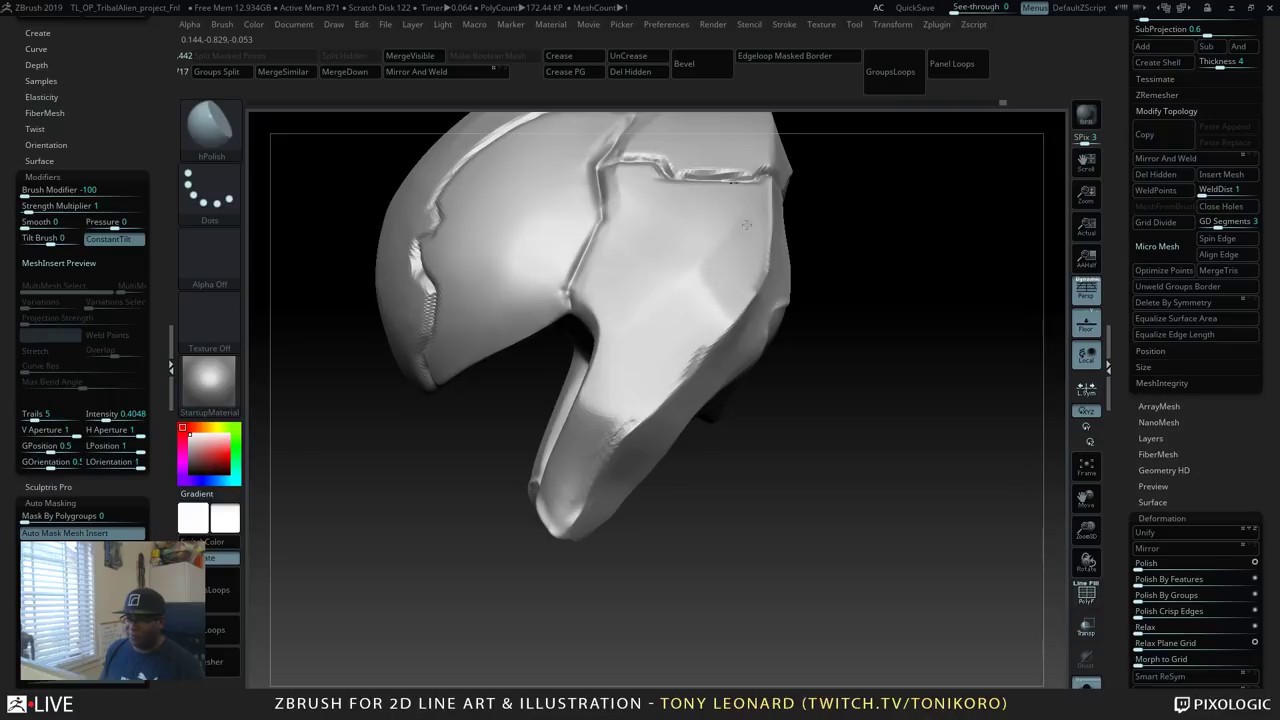
{"action": "left_click_drag", "start_coordinate": [746, 225], "coordinate": [661, 302]}
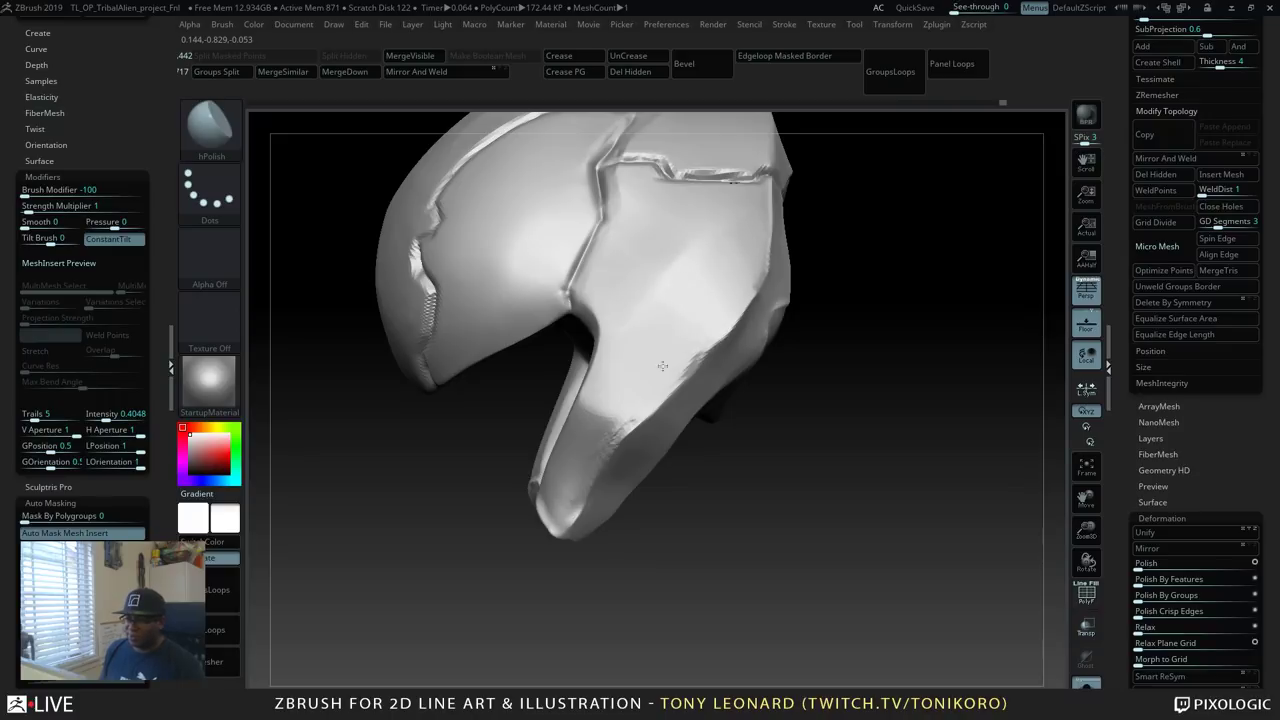
{"action": "left_click_drag", "start_coordinate": [829, 477], "coordinate": [866, 540]}
{"action": "left_click_drag", "start_coordinate": [723, 528], "coordinate": [790, 533]}
{"action": "mouse_move", "coordinate": [626, 390]}
{"action": "left_mouse_down"}
{"action": "mouse_move", "coordinate": [545, 480]}
{"action": "mouse_move", "coordinate": [562, 462]}
{"action": "left_mouse_up"}
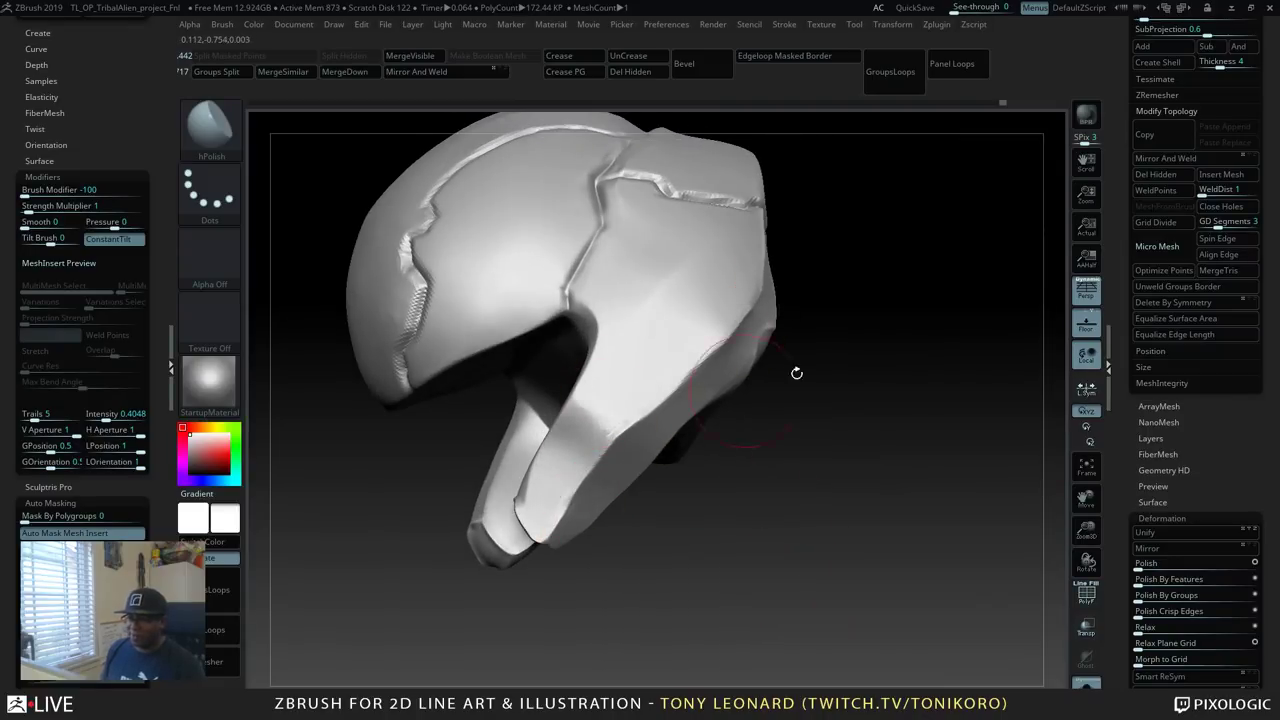
Polish the ridges at the lower rear corners and smooth the undersides of both cheek guards down to the tips.
{"action": "mouse_move", "coordinate": [797, 374]}
{"action": "left_mouse_down"}
{"action": "mouse_move", "coordinate": [843, 503]}
{"action": "mouse_move", "coordinate": [826, 500]}
{"action": "left_mouse_up"}
{"action": "mouse_move", "coordinate": [823, 236]}
{"action": "left_mouse_down"}
{"action": "mouse_move", "coordinate": [772, 294]}
{"action": "mouse_move", "coordinate": [808, 203]}
{"action": "left_mouse_up"}
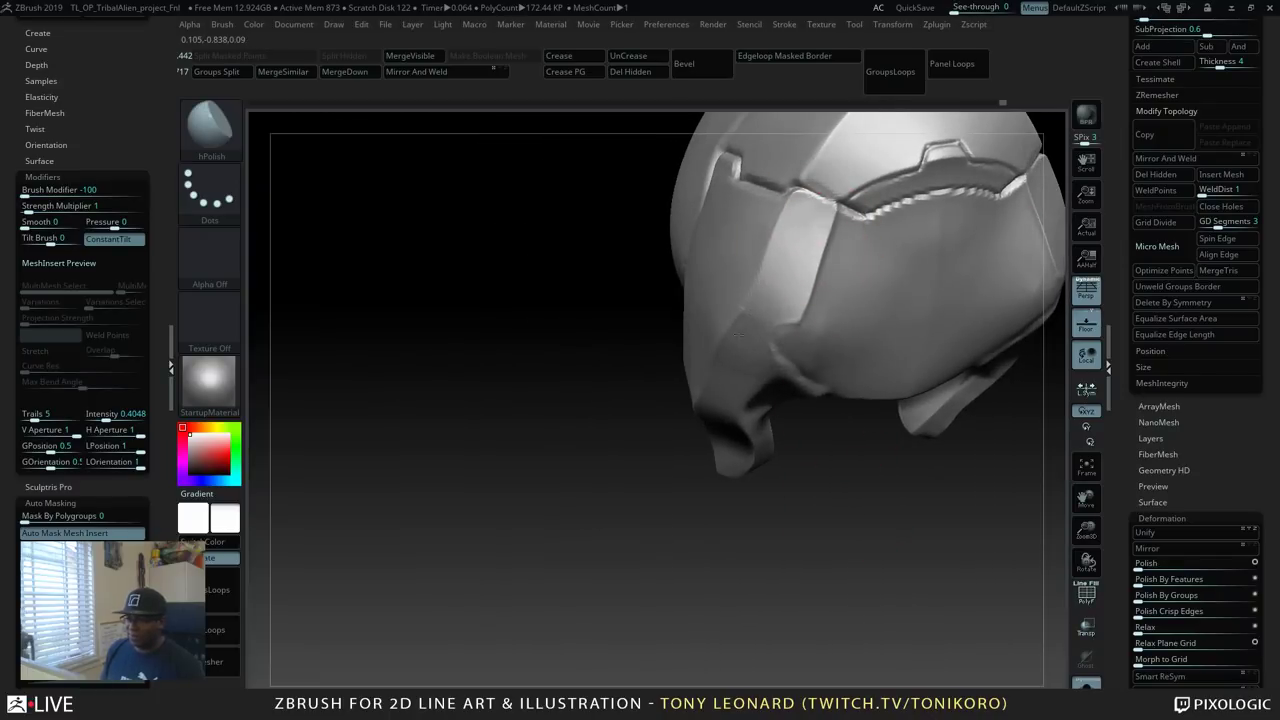
{"action": "left_click_drag", "start_coordinate": [826, 565], "coordinate": [606, 417]}
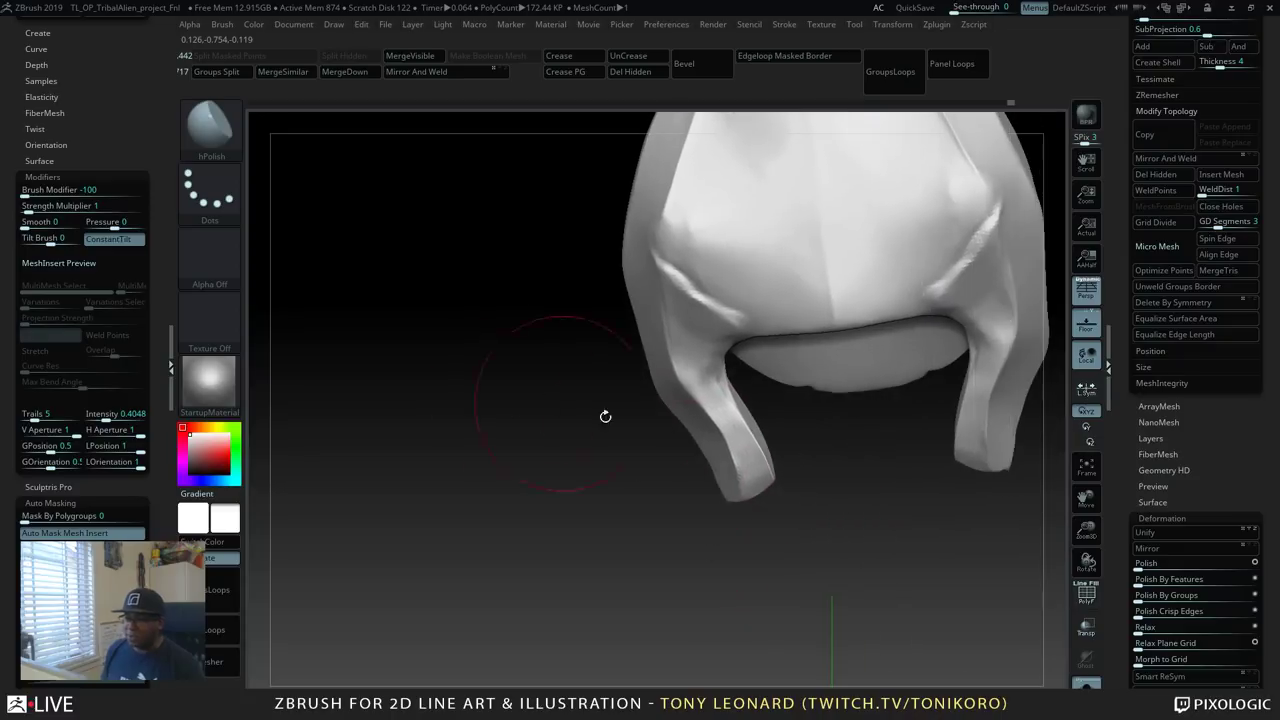
{"action": "mouse_move", "coordinate": [702, 266]}
{"action": "left_mouse_down"}
{"action": "mouse_move", "coordinate": [700, 292]}
{"action": "mouse_move", "coordinate": [680, 278]}
{"action": "mouse_move", "coordinate": [704, 329]}
{"action": "left_mouse_up"}
{"action": "mouse_move", "coordinate": [736, 412]}
{"action": "left_mouse_down"}
{"action": "mouse_move", "coordinate": [757, 440]}
{"action": "mouse_move", "coordinate": [771, 406]}
{"action": "mouse_move", "coordinate": [702, 373]}
{"action": "mouse_move", "coordinate": [706, 402]}
{"action": "left_mouse_up"}
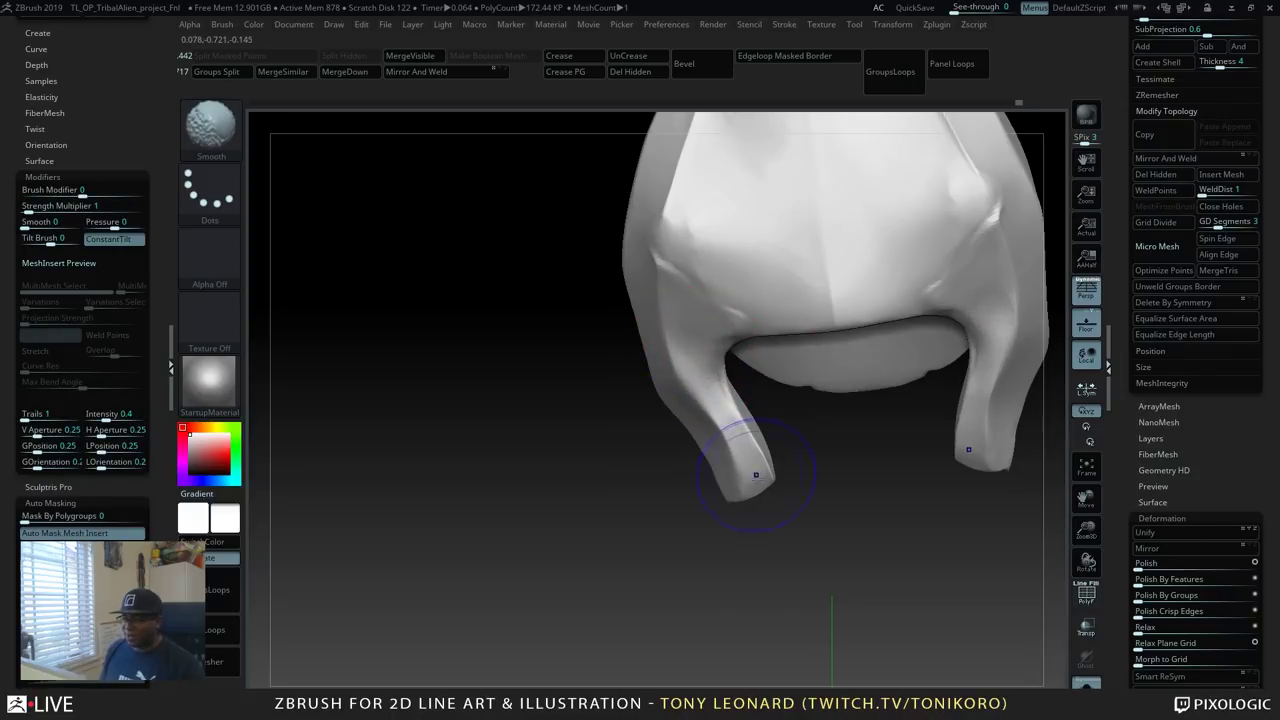
{"action": "left_click_drag", "start_coordinate": [739, 437], "coordinate": [754, 469]}
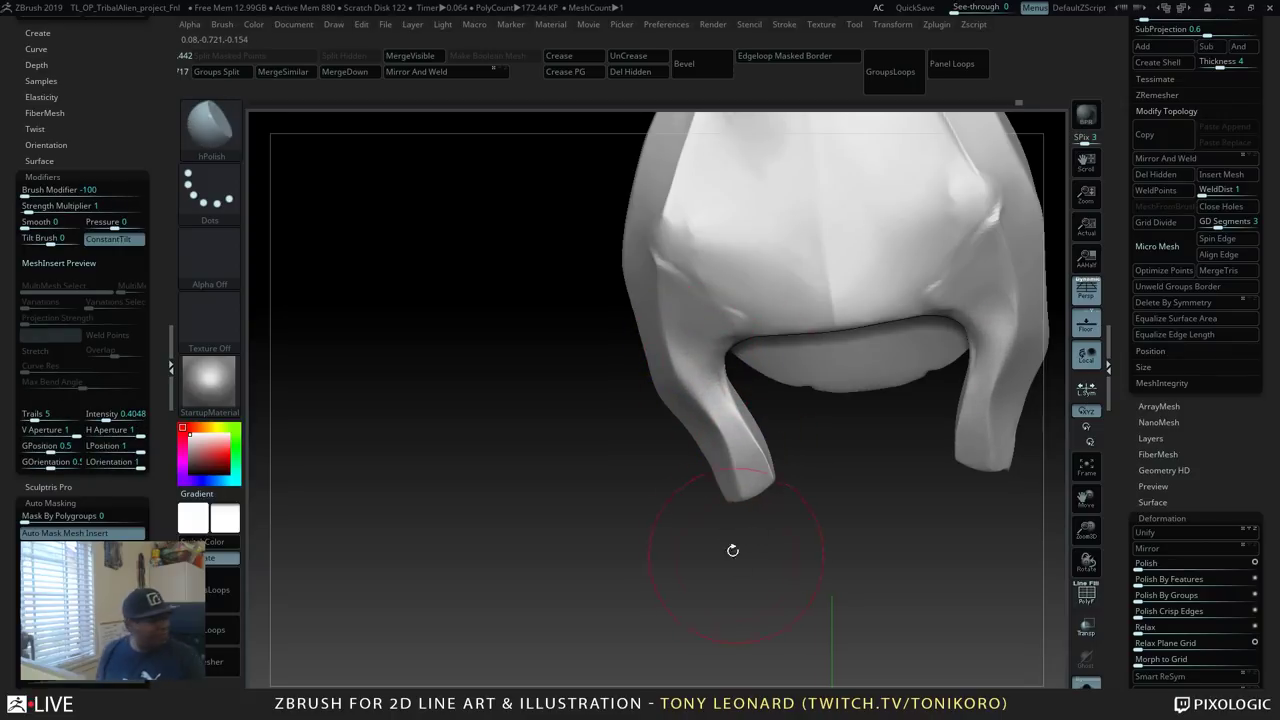
Build up a raised symmetrical emblem on the crown's front, above the brow groove, with a smaller Clay brush.
{"action": "mouse_move", "coordinate": [574, 423]}
{"action": "left_mouse_down"}
{"action": "mouse_move", "coordinate": [694, 490]}
{"action": "mouse_move", "coordinate": [671, 537]}
{"action": "mouse_move", "coordinate": [640, 520]}
{"action": "mouse_move", "coordinate": [791, 577]}
{"action": "mouse_move", "coordinate": [820, 556]}
{"action": "mouse_move", "coordinate": [832, 600]}
{"action": "left_mouse_up"}
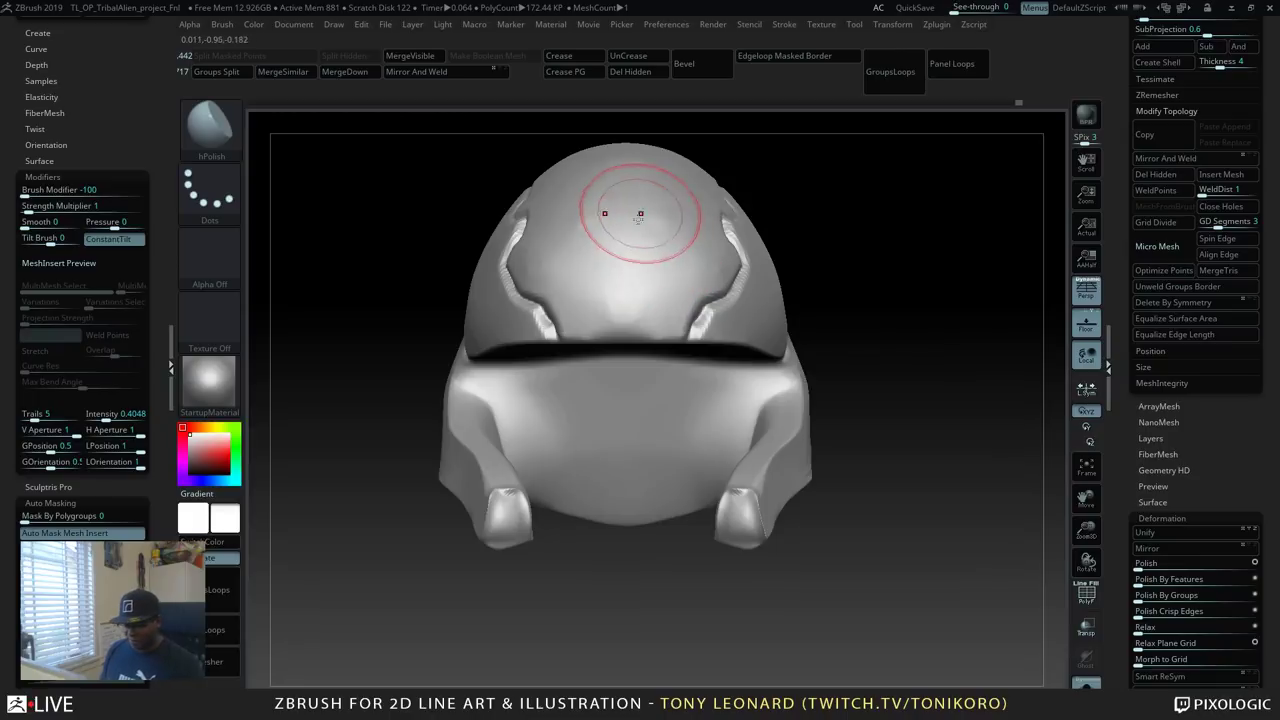
{"action": "key", "text": "b"}
{"action": "key", "text": "m"}
{"action": "left_click", "coordinate": [416, 229]}
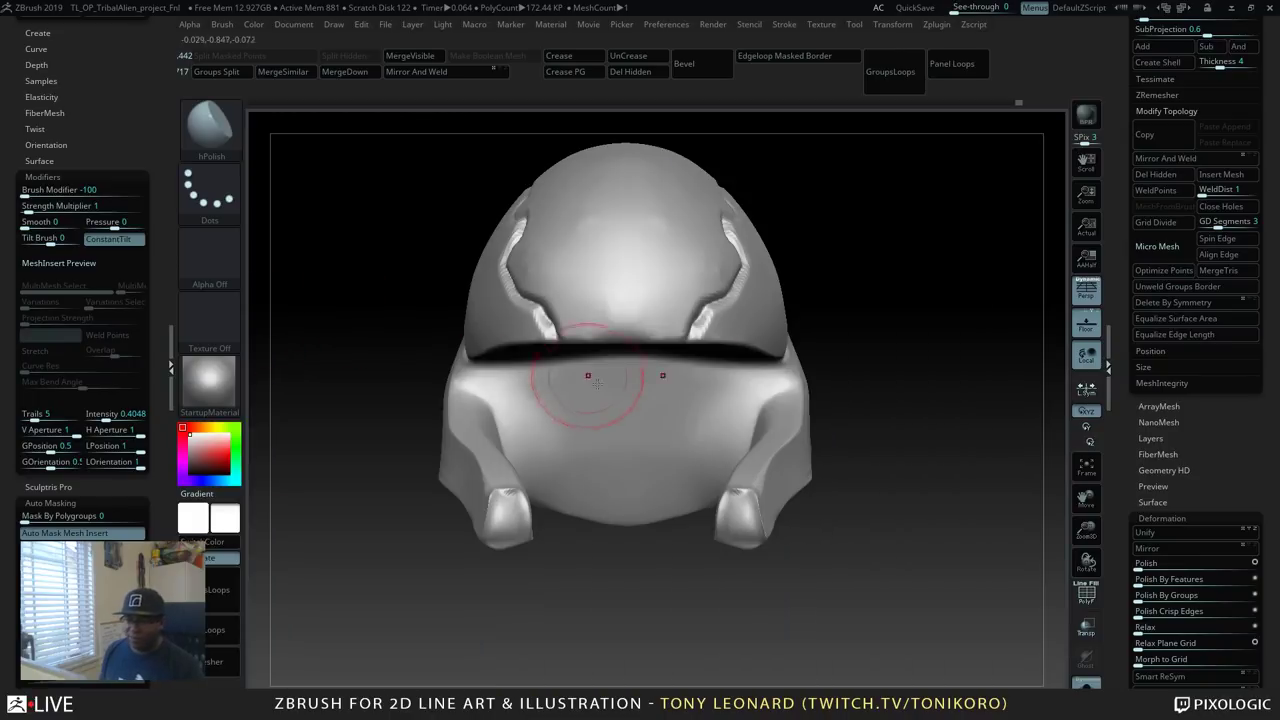
{"action": "key", "text": "b"}
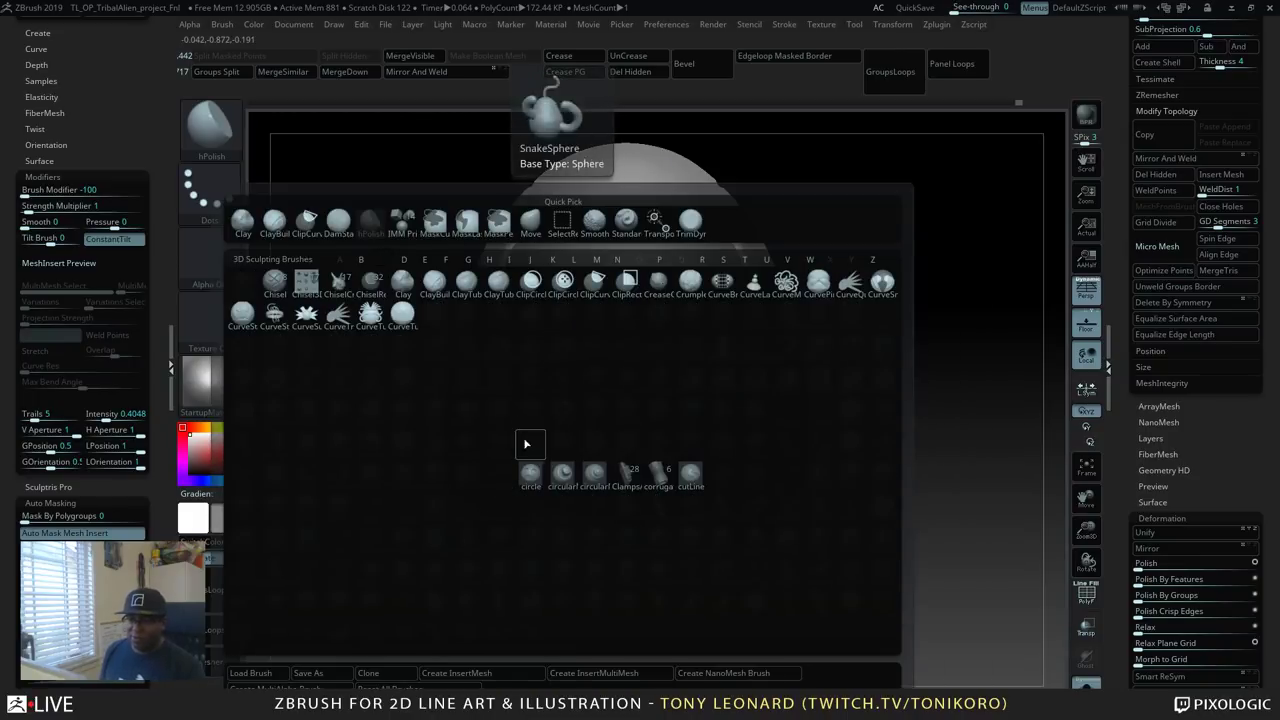
{"action": "left_click", "coordinate": [403, 281]}
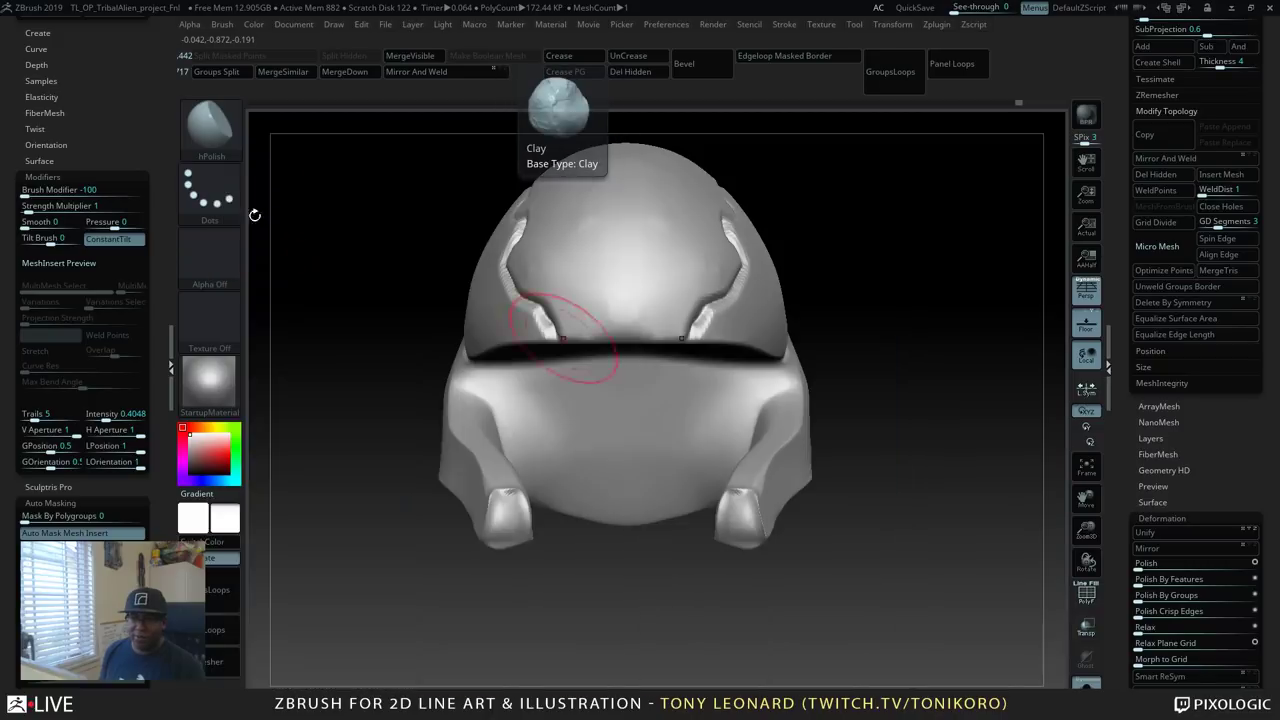
{"action": "key", "text": "bracketleft"}
{"action": "key", "text": "bracketleft"}
{"action": "key", "text": "bracketleft"}
{"action": "key", "text": "bracketleft"}
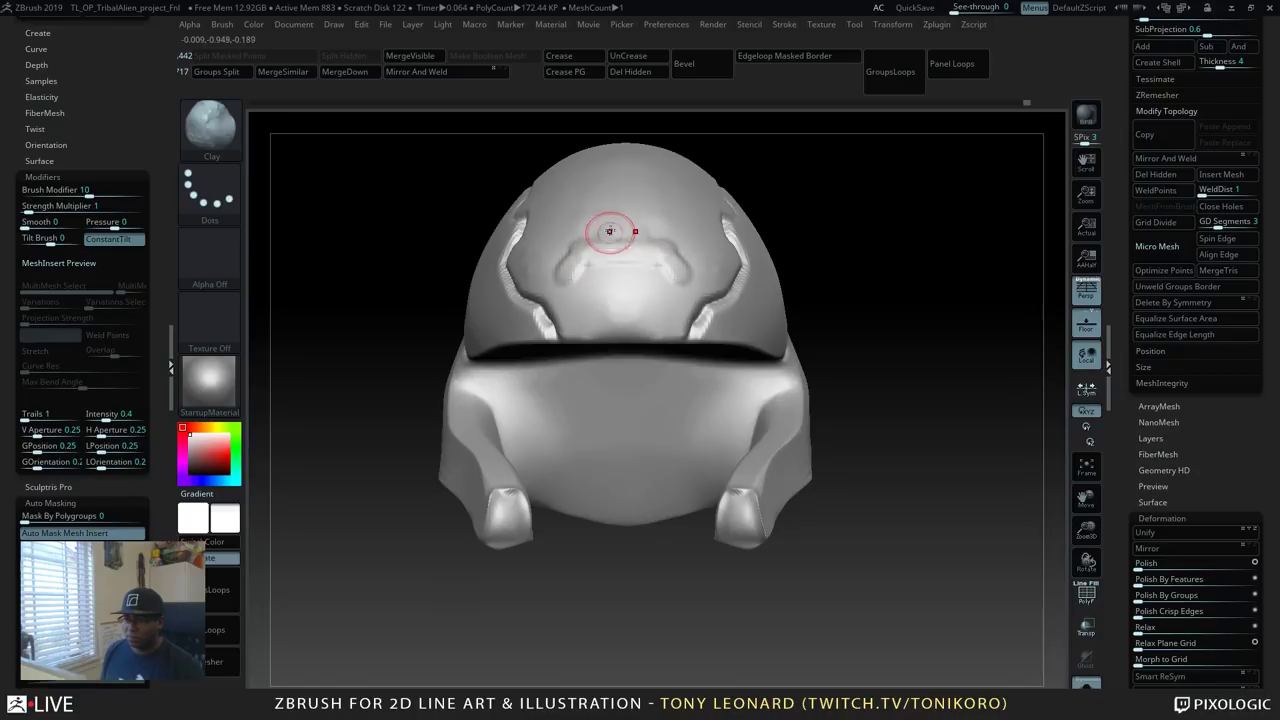
{"action": "mouse_move", "coordinate": [612, 238]}
{"action": "left_mouse_down"}
{"action": "mouse_move", "coordinate": [633, 242]}
{"action": "mouse_move", "coordinate": [568, 266]}
{"action": "mouse_move", "coordinate": [590, 322]}
{"action": "mouse_move", "coordinate": [616, 326]}
{"action": "mouse_move", "coordinate": [614, 314]}
{"action": "mouse_move", "coordinate": [590, 333]}
{"action": "left_mouse_up"}
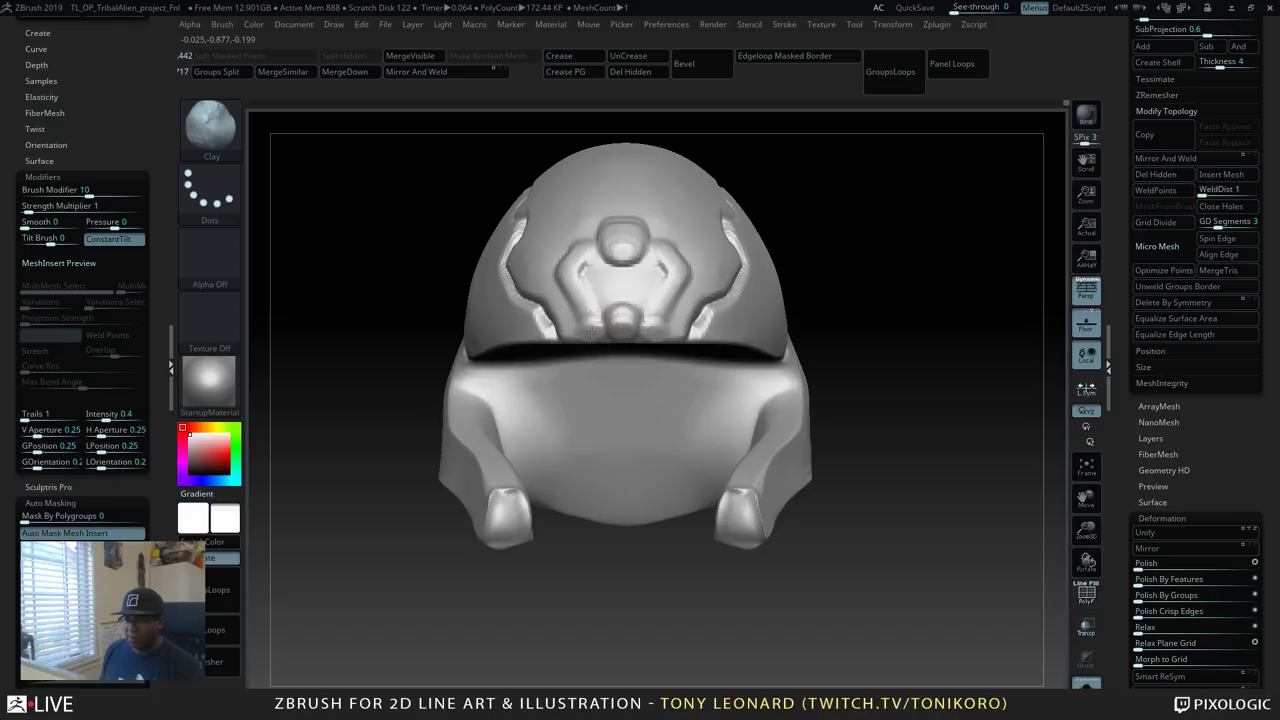
Add round studs to the sides and upper part of the front emblem with the Clay brush.
{"action": "mouse_move", "coordinate": [548, 262]}
{"action": "left_mouse_down"}
{"action": "mouse_move", "coordinate": [545, 278]}
{"action": "mouse_move", "coordinate": [556, 260]}
{"action": "left_mouse_up"}
{"action": "mouse_move", "coordinate": [918, 424]}
{"action": "left_mouse_down"}
{"action": "mouse_move", "coordinate": [983, 426]}
{"action": "mouse_move", "coordinate": [1071, 514]}
{"action": "mouse_move", "coordinate": [919, 454]}
{"action": "left_mouse_up"}
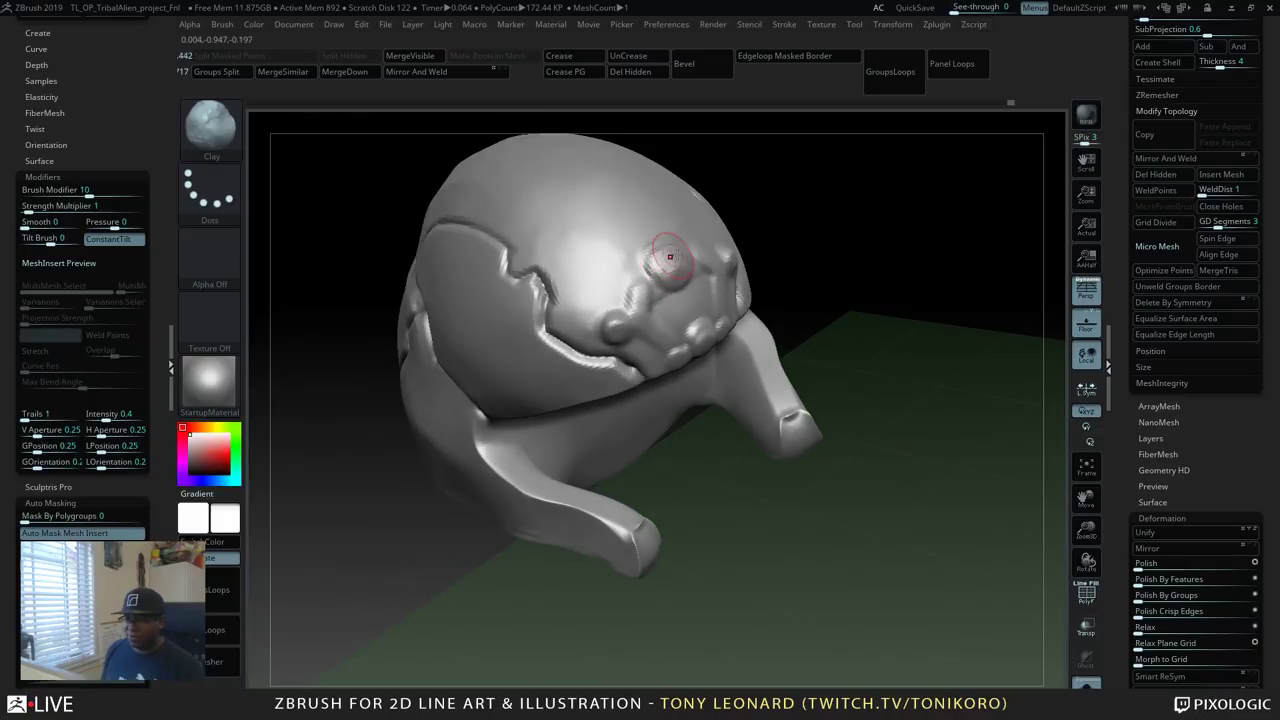
{"action": "left_click_drag", "start_coordinate": [670, 256], "coordinate": [665, 258]}
{"action": "left_click_drag", "start_coordinate": [796, 300], "coordinate": [960, 320]}
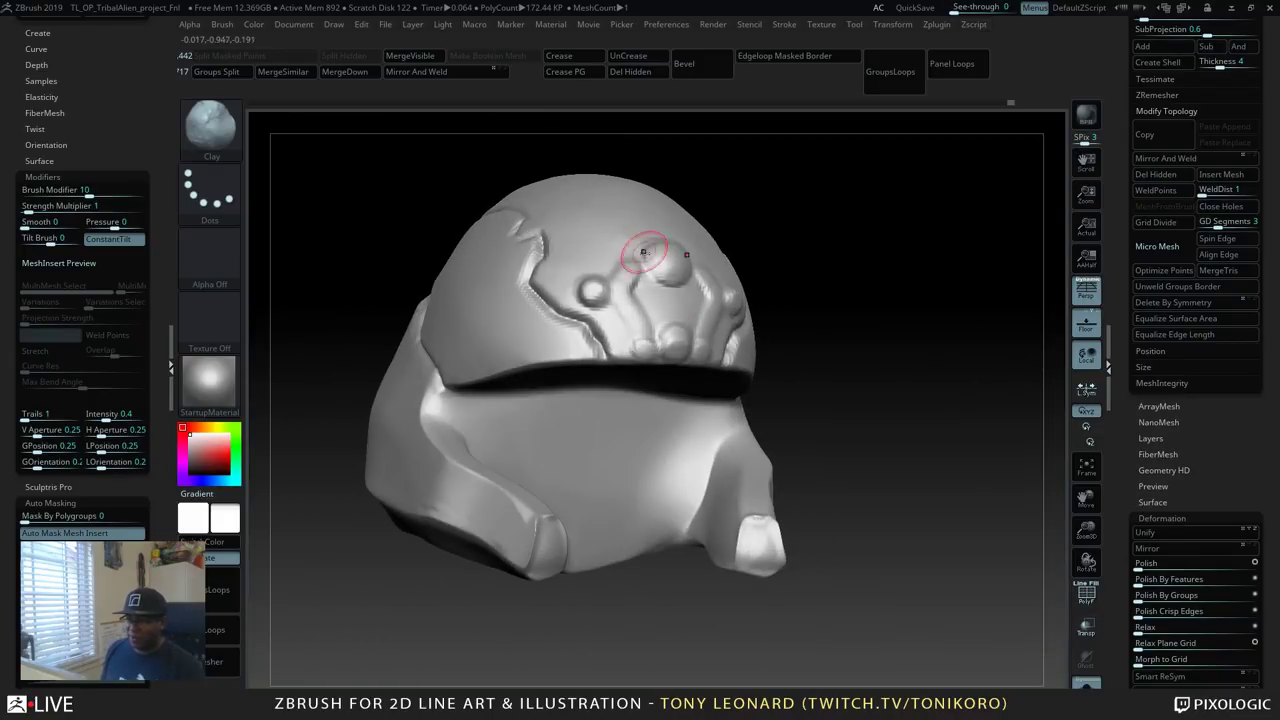
{"action": "left_click_drag", "start_coordinate": [637, 268], "coordinate": [652, 262]}
Turn off perspective and build a narrow raised strip along the crown's centre line above the emblem with Clay.
{"action": "mouse_move", "coordinate": [880, 500]}
{"action": "left_mouse_down"}
{"action": "mouse_move", "coordinate": [894, 411]}
{"action": "mouse_move", "coordinate": [880, 668]}
{"action": "mouse_move", "coordinate": [866, 590]}
{"action": "left_mouse_up"}
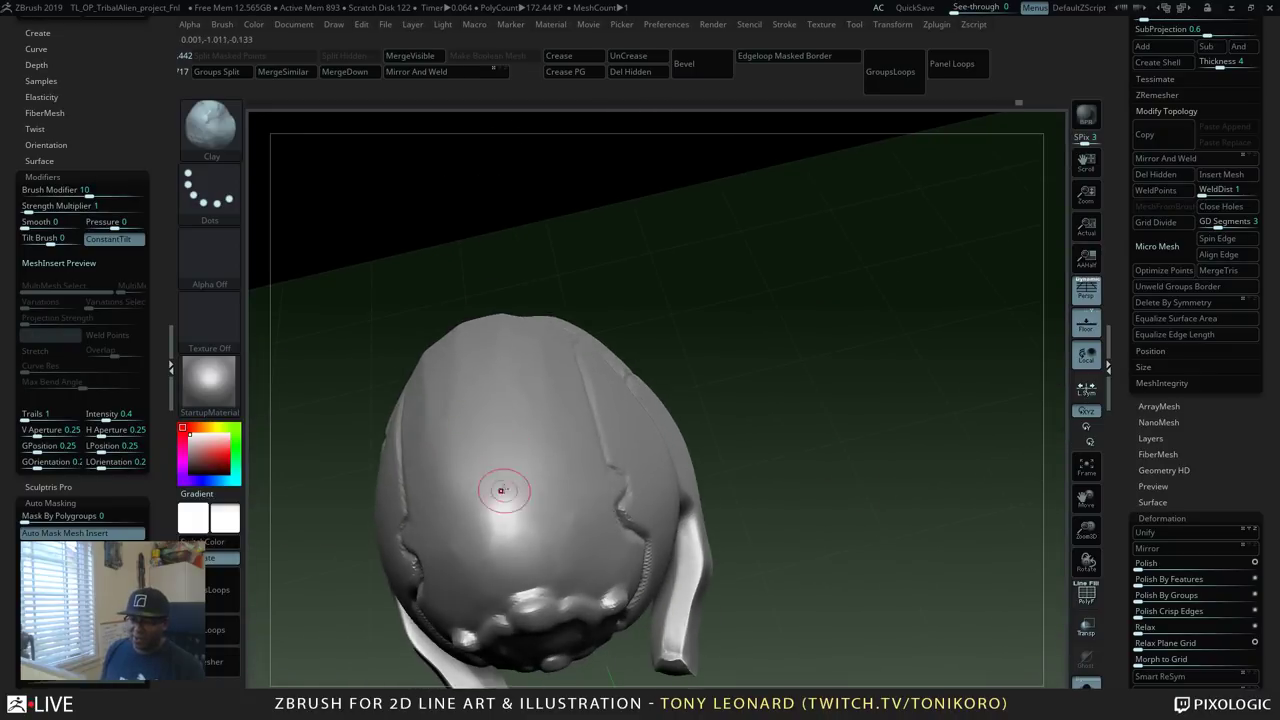
{"action": "left_click_drag", "start_coordinate": [726, 334], "coordinate": [912, 402], "text": "shift"}
{"action": "left_click_drag", "start_coordinate": [862, 536], "coordinate": [1036, 364], "text": "alt"}
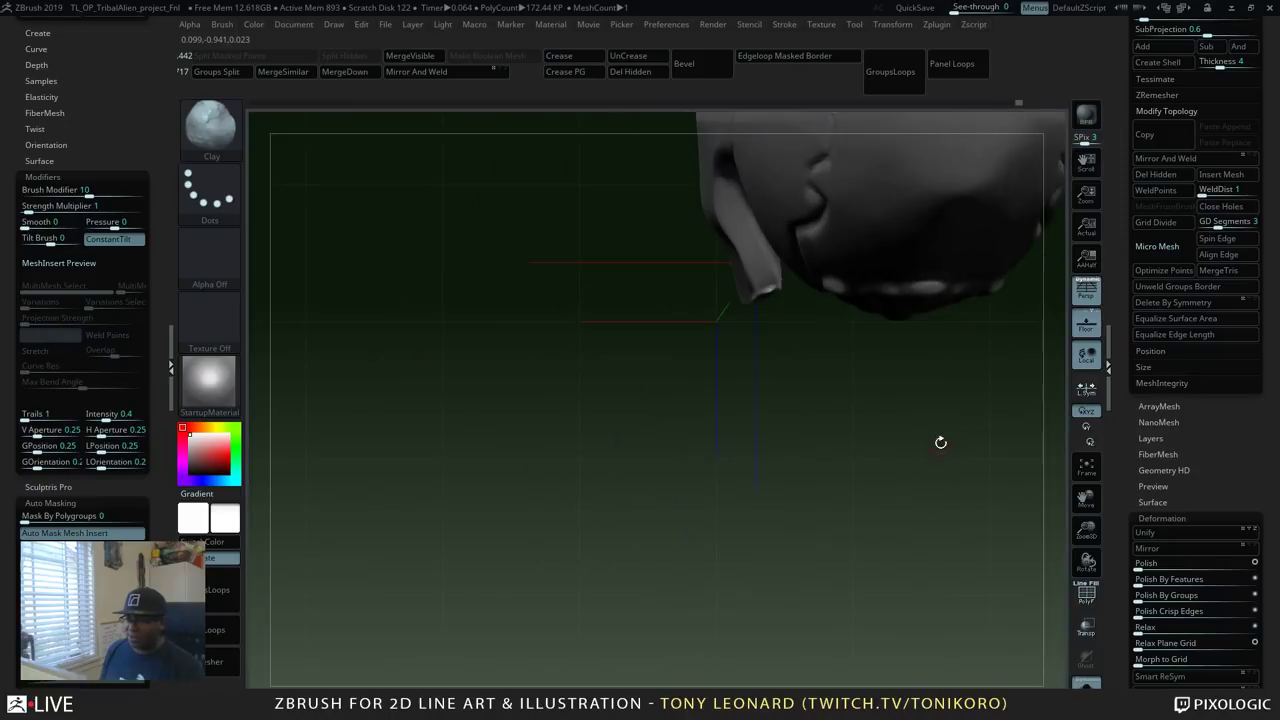
{"action": "left_click_drag", "start_coordinate": [940, 443], "coordinate": [820, 500], "text": "alt"}
{"action": "left_click", "coordinate": [1086, 291]}
{"action": "mouse_move", "coordinate": [908, 506]}
{"action": "left_mouse_down", "text": "alt"}
{"action": "mouse_move", "coordinate": [904, 598]}
{"action": "mouse_move", "coordinate": [898, 518]}
{"action": "left_mouse_up", "text": "alt"}
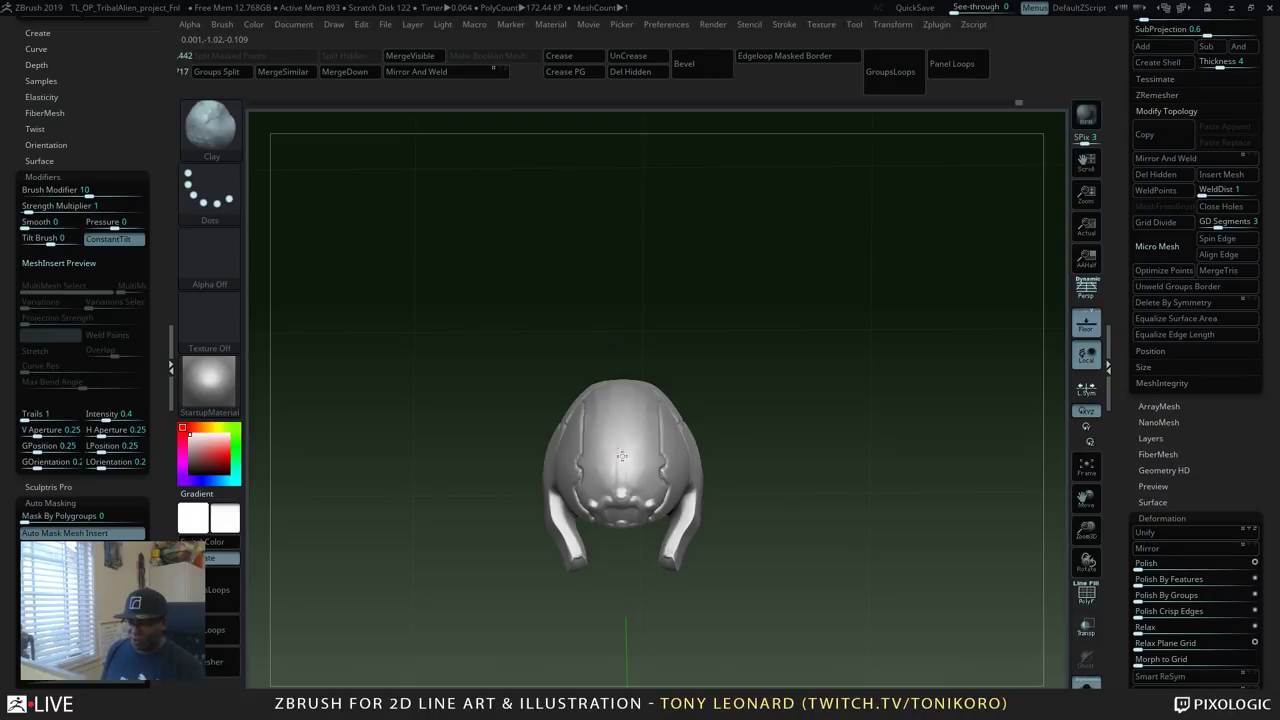
{"action": "left_click_drag", "start_coordinate": [622, 456], "coordinate": [621, 484]}
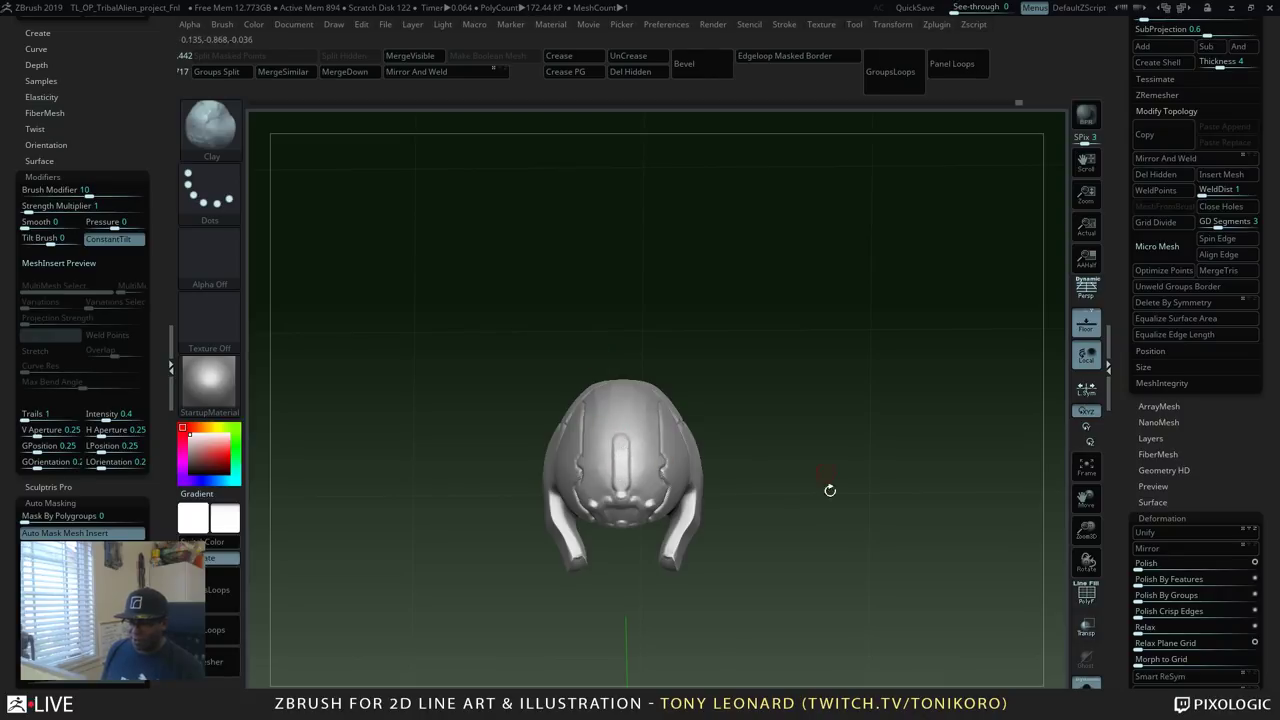
Carve an elongated recess and round dimples into the rear panels on both sides with the inverted Clay brush.
{"action": "left_click_drag", "start_coordinate": [830, 490], "coordinate": [719, 479]}
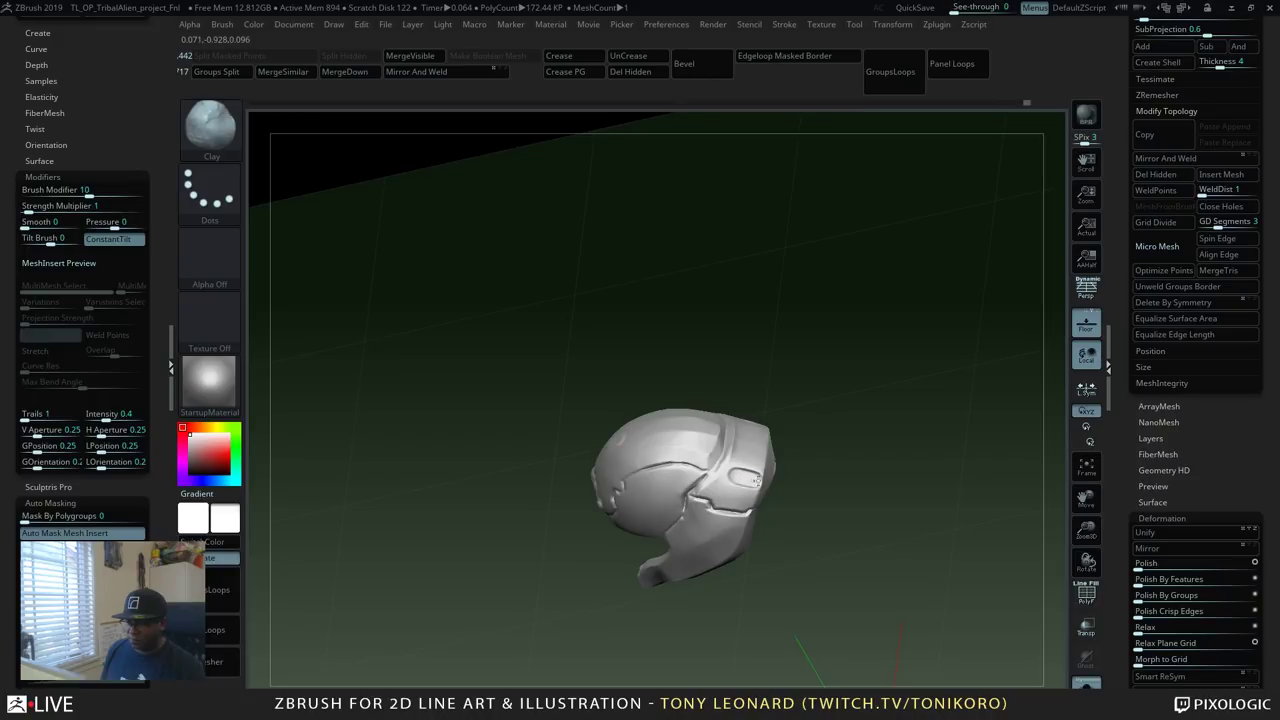
{"action": "left_click_drag", "start_coordinate": [917, 506], "coordinate": [860, 446]}
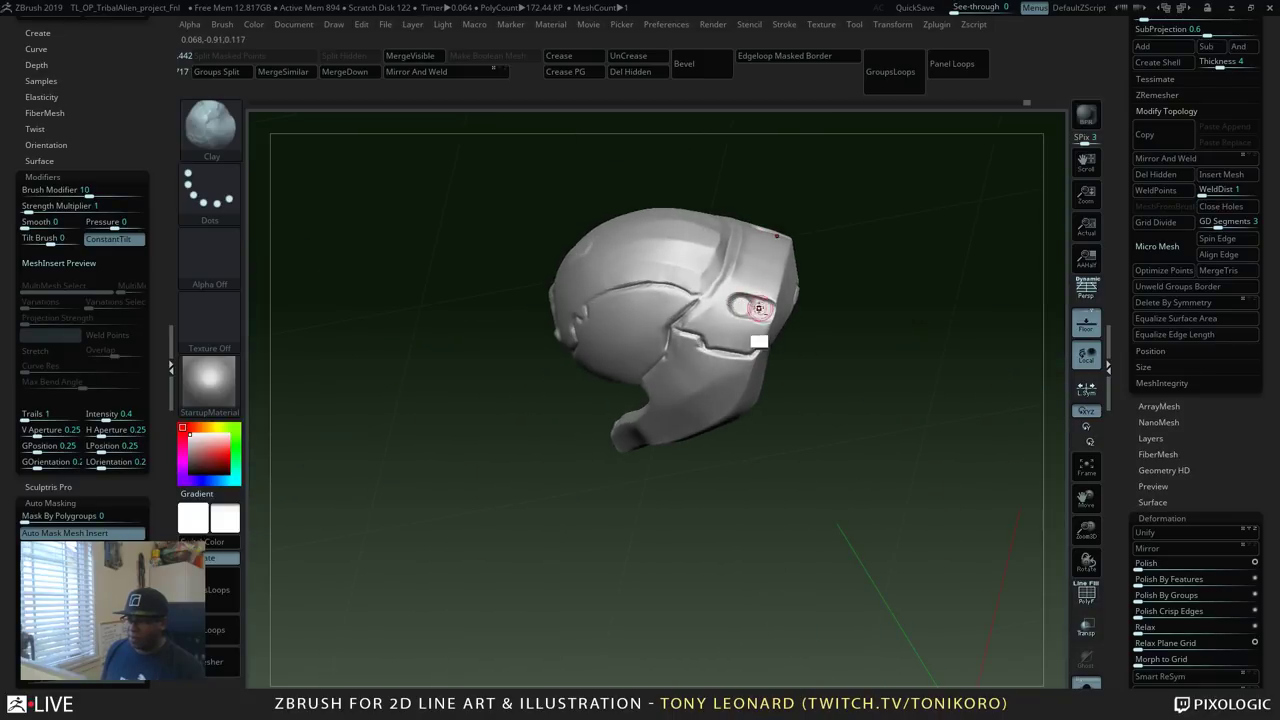
{"action": "left_click_drag", "start_coordinate": [787, 300], "coordinate": [939, 364]}
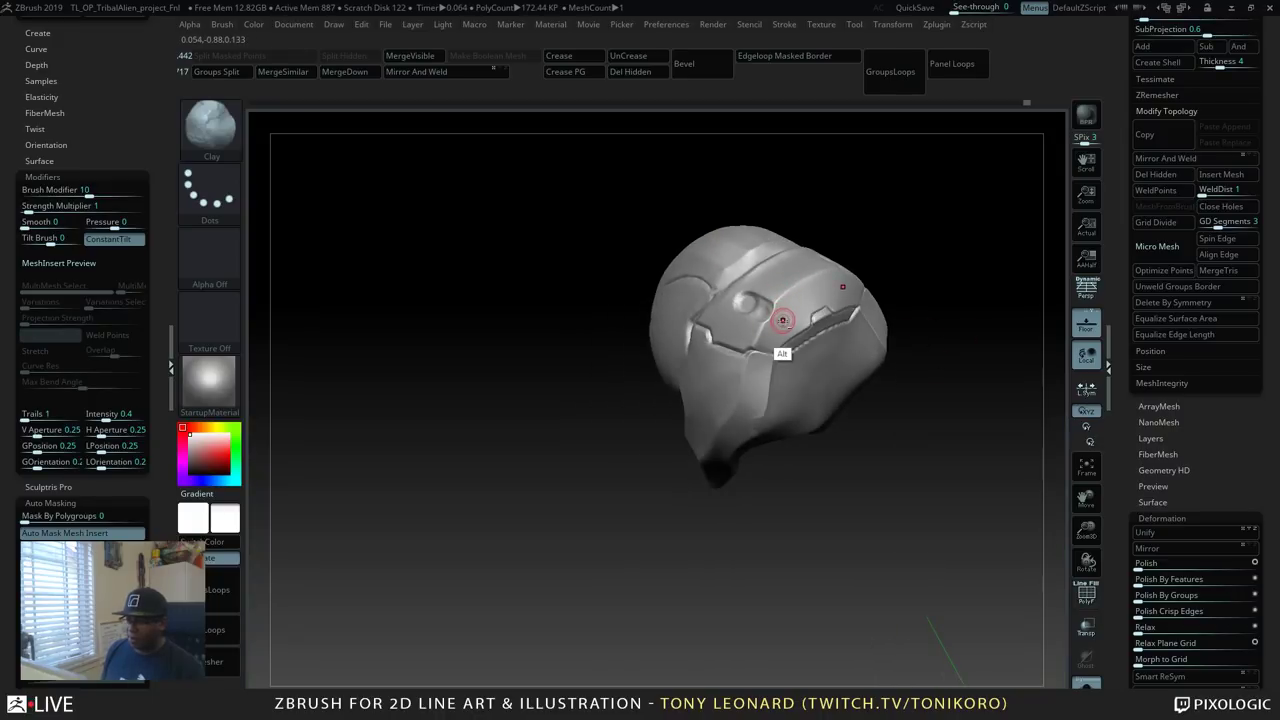
{"action": "left_click_drag", "start_coordinate": [781, 320], "coordinate": [783, 320], "text": "alt"}
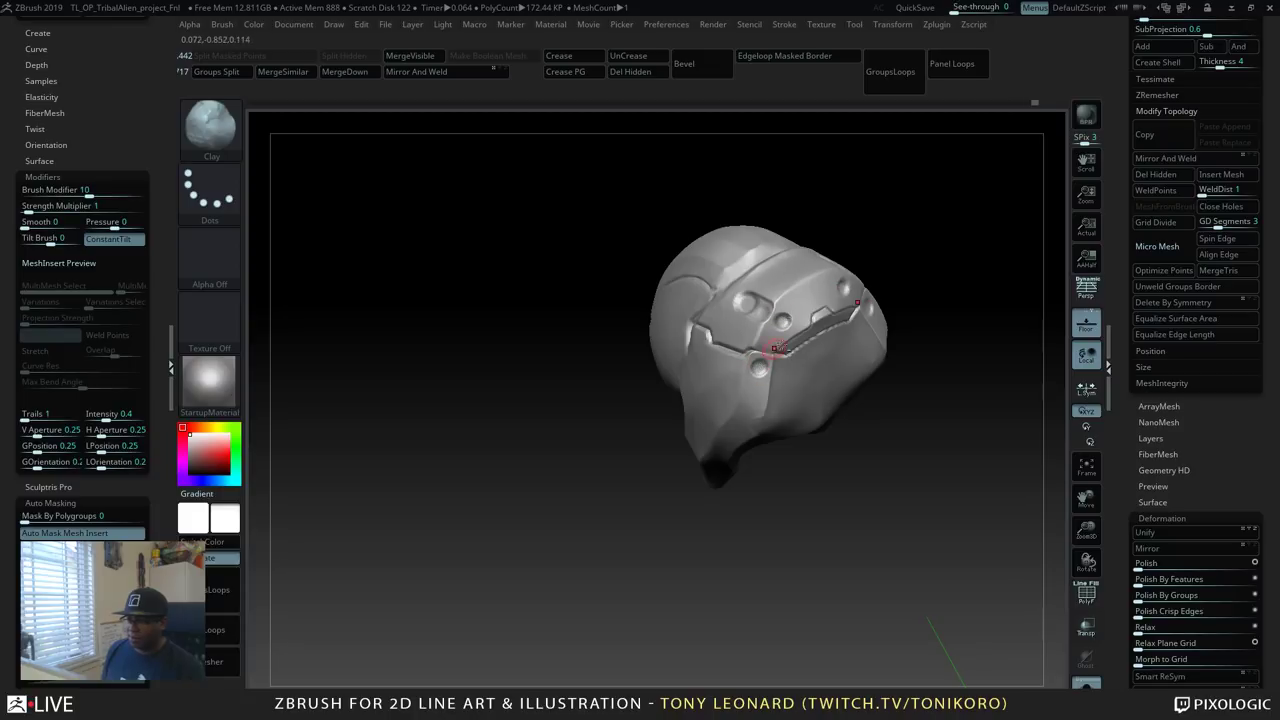
Mask the whole helmet except the front ends of the cheek guards with MaskLasso from a side view.
{"action": "left_click_drag", "start_coordinate": [930, 541], "coordinate": [934, 569]}
{"action": "left_click_drag", "start_coordinate": [924, 557], "coordinate": [957, 594]}
{"action": "left_click_drag", "start_coordinate": [916, 468], "coordinate": [924, 525]}
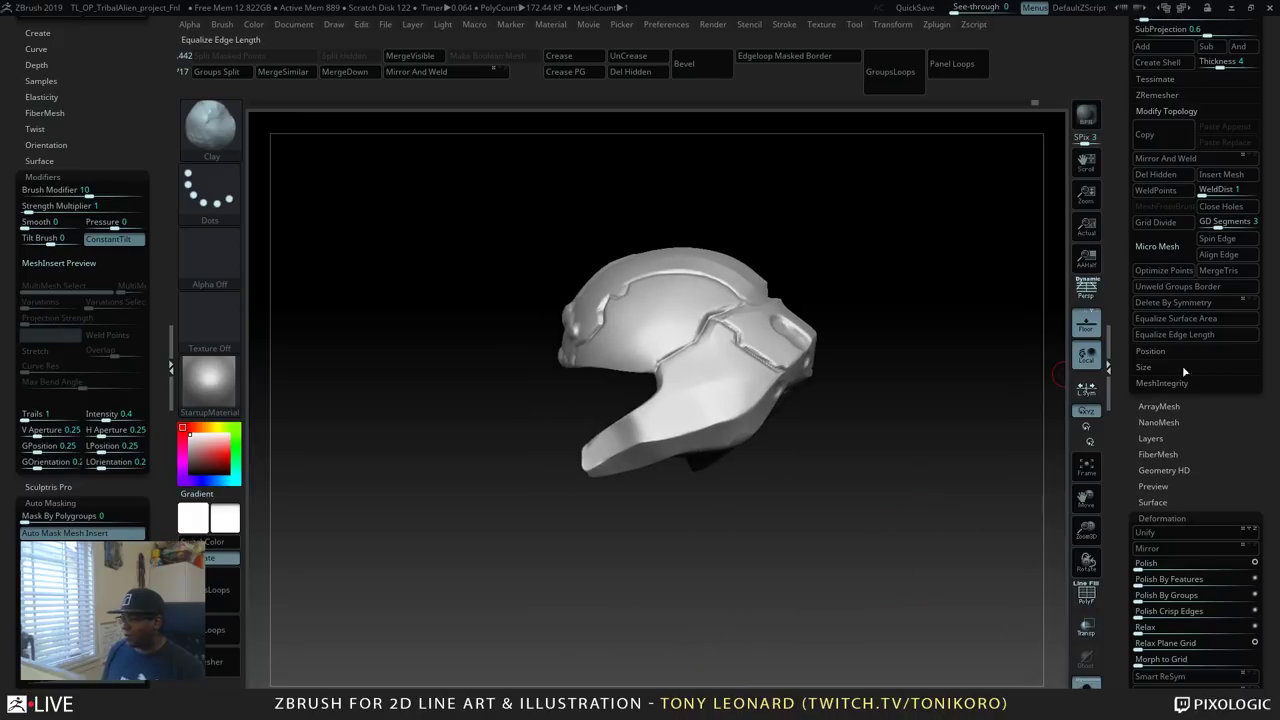
{"action": "left_click_drag", "start_coordinate": [960, 434], "coordinate": [846, 509]}
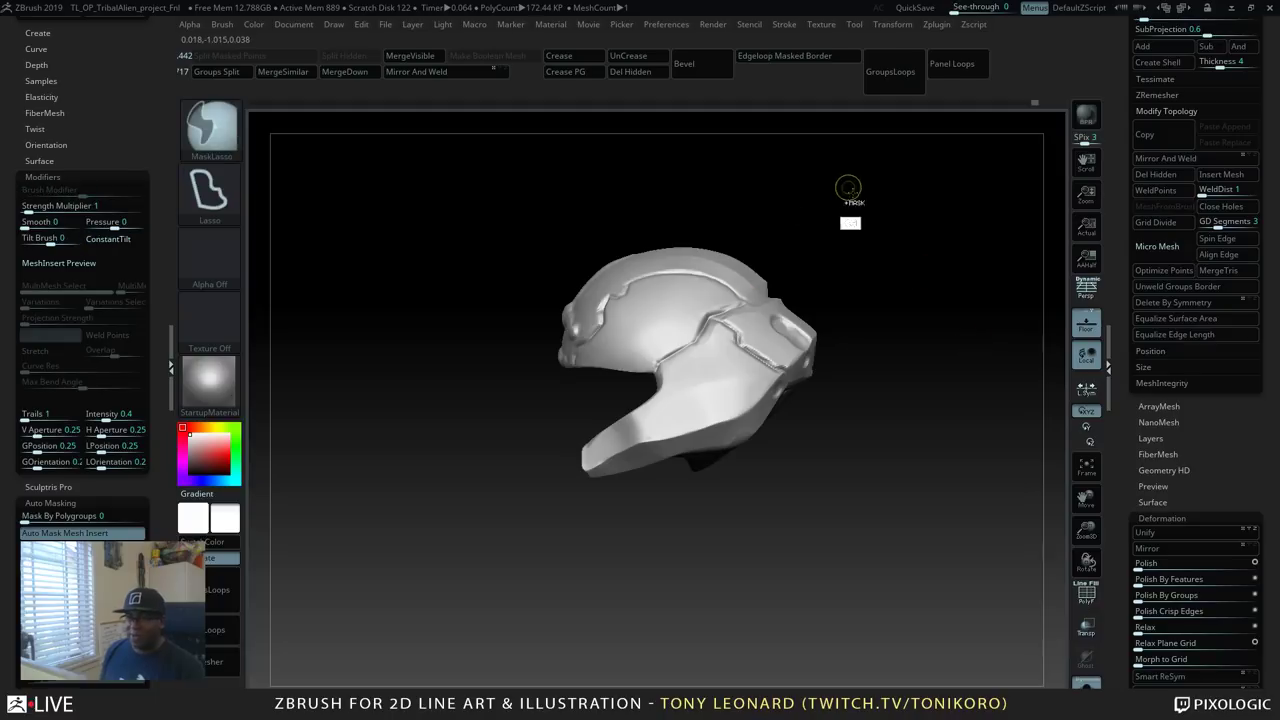
{"action": "mouse_move", "coordinate": [503, 309]}
{"action": "left_mouse_down", "text": "ctrl"}
{"action": "mouse_move", "coordinate": [580, 403]}
{"action": "mouse_move", "coordinate": [966, 392]}
{"action": "mouse_move", "coordinate": [774, 185]}
{"action": "left_mouse_up", "text": "ctrl"}
{"action": "mouse_move", "coordinate": [590, 219]}
{"action": "left_mouse_down", "text": "ctrl"}
{"action": "mouse_move", "coordinate": [495, 323]}
{"action": "mouse_move", "coordinate": [770, 290]}
{"action": "left_mouse_up", "text": "ctrl"}
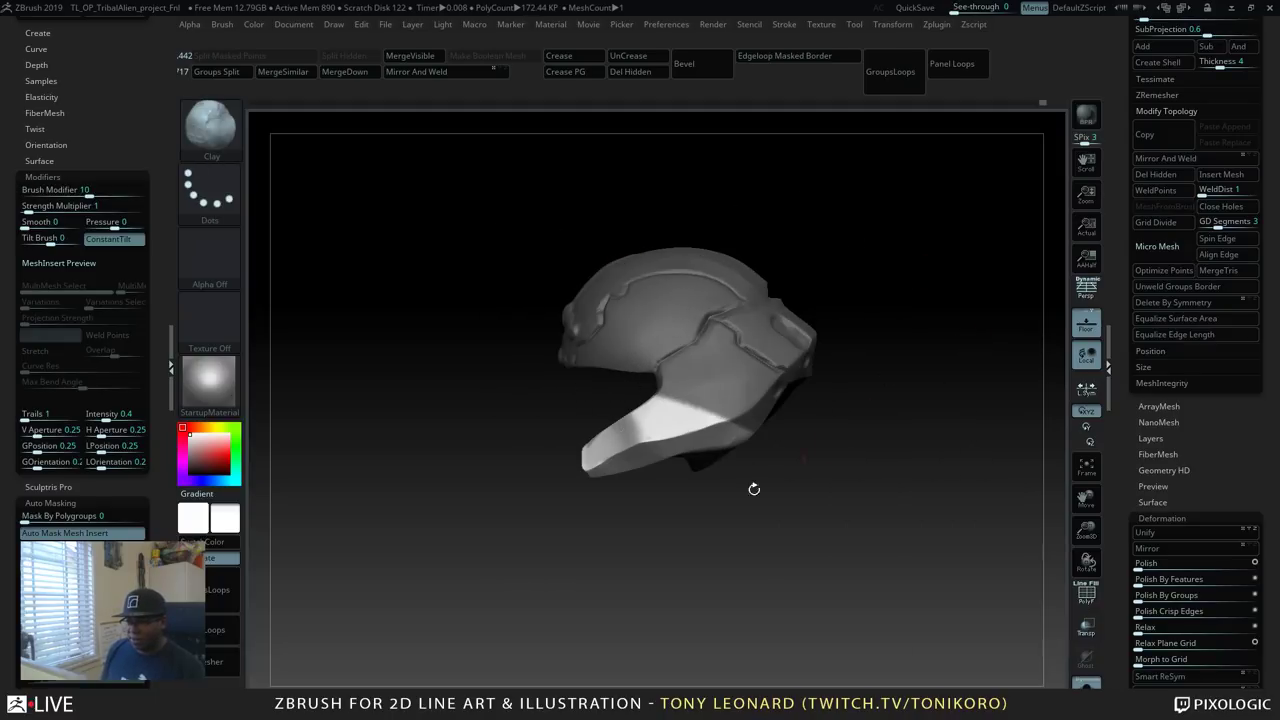
{"action": "mouse_move", "coordinate": [792, 498]}
{"action": "left_mouse_down", "text": "ctrl"}
{"action": "mouse_move", "coordinate": [674, 503]}
{"action": "mouse_move", "coordinate": [658, 408]}
{"action": "mouse_move", "coordinate": [840, 277]}
{"action": "mouse_move", "coordinate": [930, 602]}
{"action": "left_mouse_up", "text": "ctrl"}
Cut the unmasked tips of both cheek guards to flat, angled ends with ClipCurve.
{"action": "mouse_move", "coordinate": [882, 503]}
{"action": "left_mouse_down", "text": "alt"}
{"action": "mouse_move", "coordinate": [950, 452]}
{"action": "mouse_move", "coordinate": [978, 410]}
{"action": "left_mouse_up", "text": "alt"}
{"action": "key", "text": "ctrl+shift"}
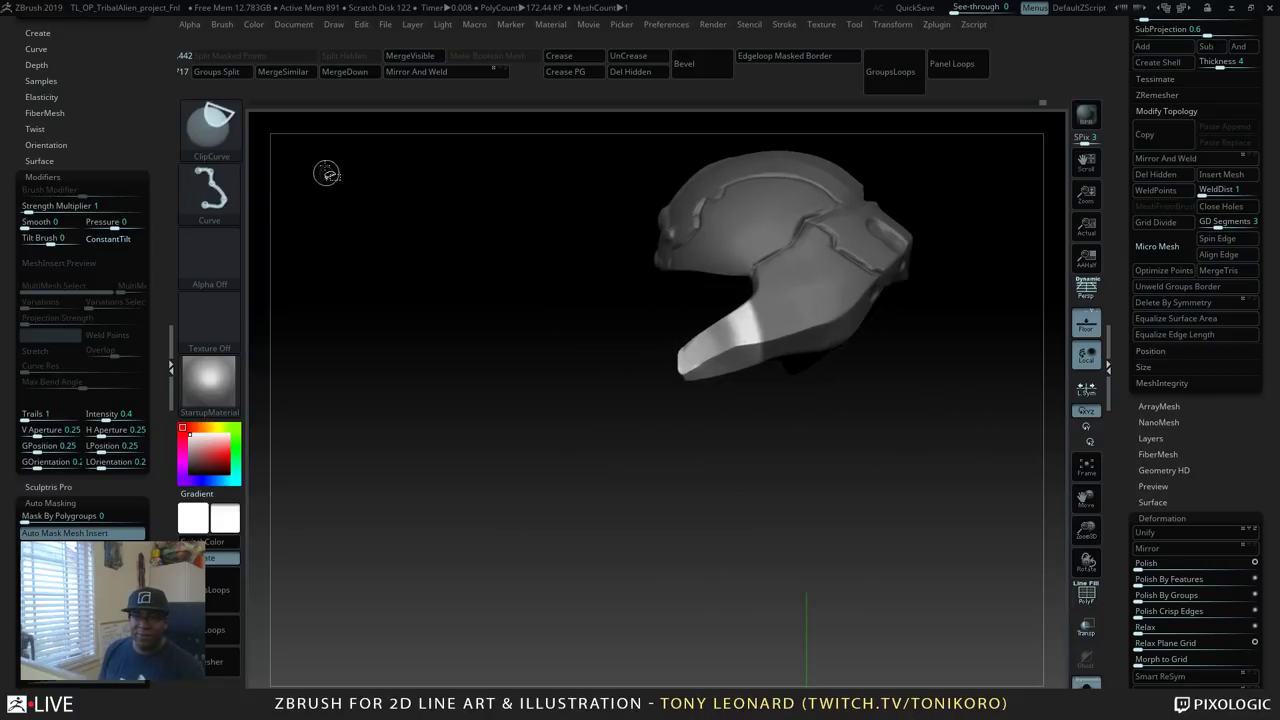
{"action": "left_click_drag", "start_coordinate": [718, 442], "coordinate": [616, 308], "text": "ctrl+shift"}
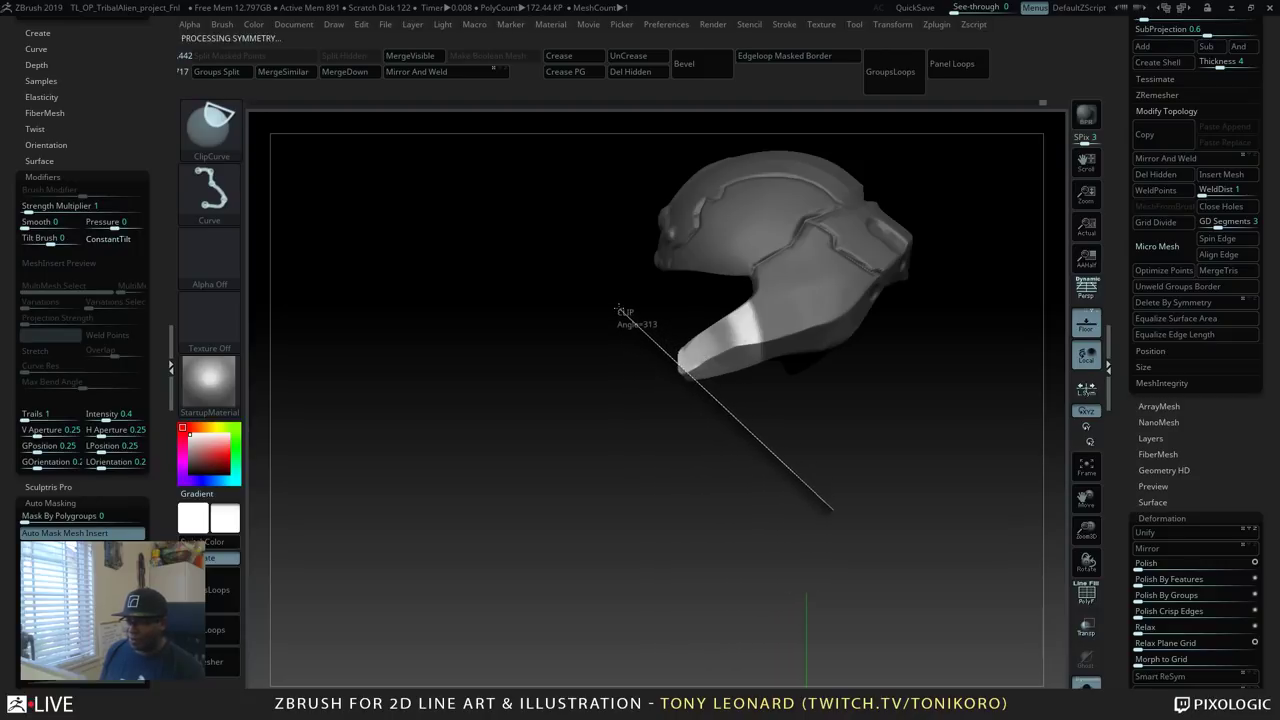
{"action": "mouse_move", "coordinate": [675, 436]}
{"action": "left_mouse_down", "text": "ctrl+shift"}
{"action": "mouse_move", "coordinate": [681, 304]}
{"action": "mouse_move", "coordinate": [897, 480]}
{"action": "mouse_move", "coordinate": [882, 521]}
{"action": "mouse_move", "coordinate": [809, 523]}
{"action": "mouse_move", "coordinate": [610, 434]}
{"action": "left_mouse_up", "text": "ctrl+shift"}
{"action": "key", "text": "ctrl+shift"}
{"action": "mouse_move", "coordinate": [597, 490]}
{"action": "left_mouse_down", "text": "ctrl+shift"}
{"action": "mouse_move", "coordinate": [596, 323]}
{"action": "mouse_move", "coordinate": [607, 317]}
{"action": "mouse_move", "coordinate": [603, 345]}
{"action": "mouse_move", "coordinate": [878, 496]}
{"action": "mouse_move", "coordinate": [856, 553]}
{"action": "mouse_move", "coordinate": [866, 507]}
{"action": "left_mouse_up", "text": "ctrl+shift"}
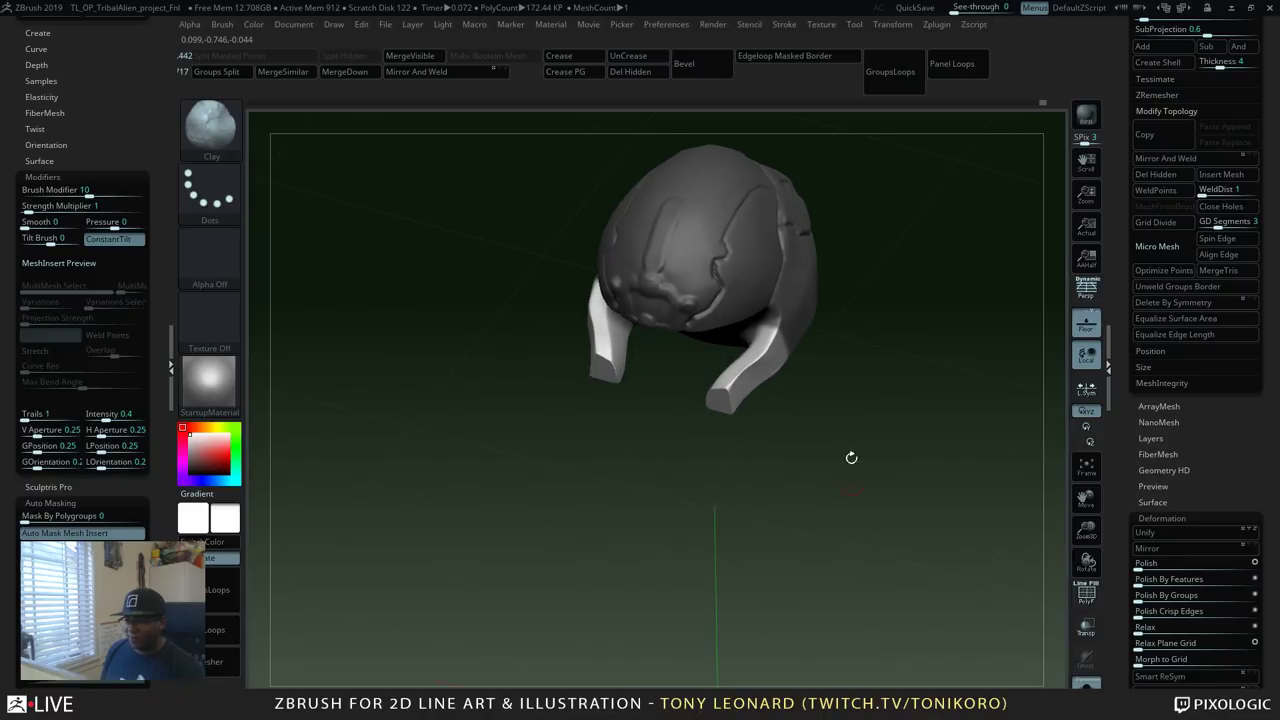
{"action": "left_click_drag", "start_coordinate": [851, 457], "coordinate": [857, 529]}
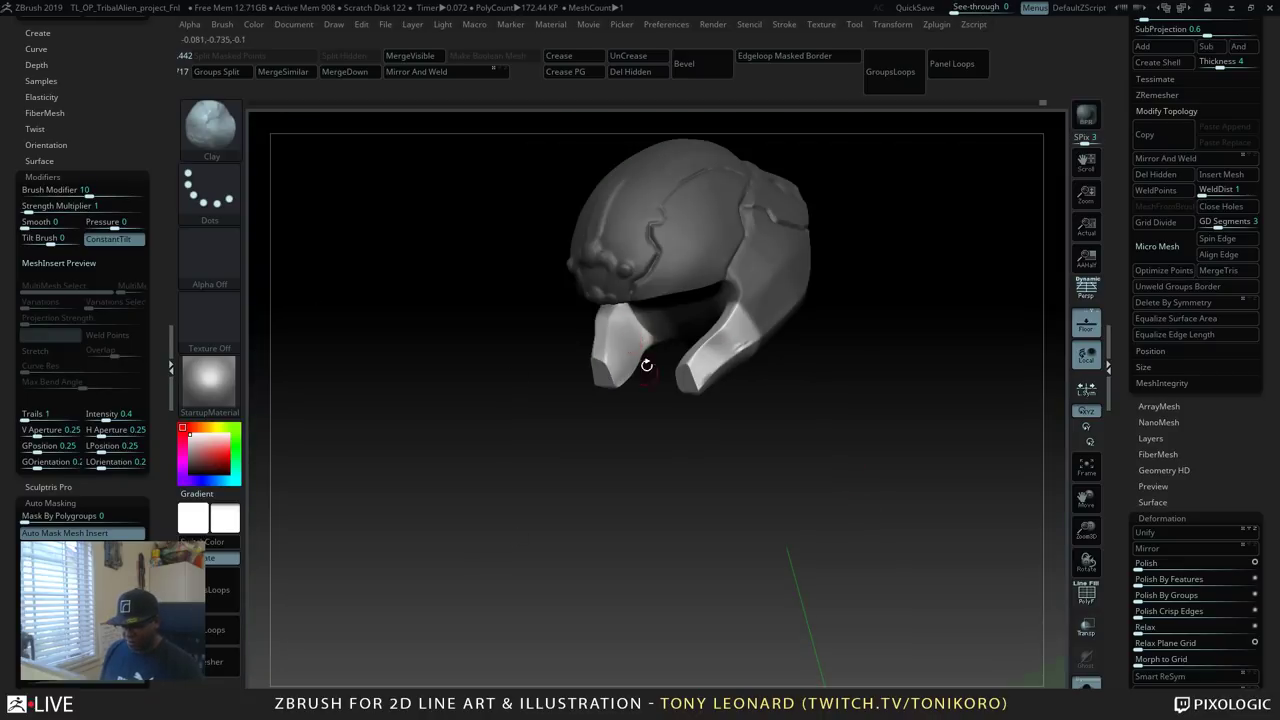
Flatten the faces and edges of both cheek guard tips with TrimDynamic, smooth them, and clear the helmet's mask.
{"action": "key", "text": "b"}
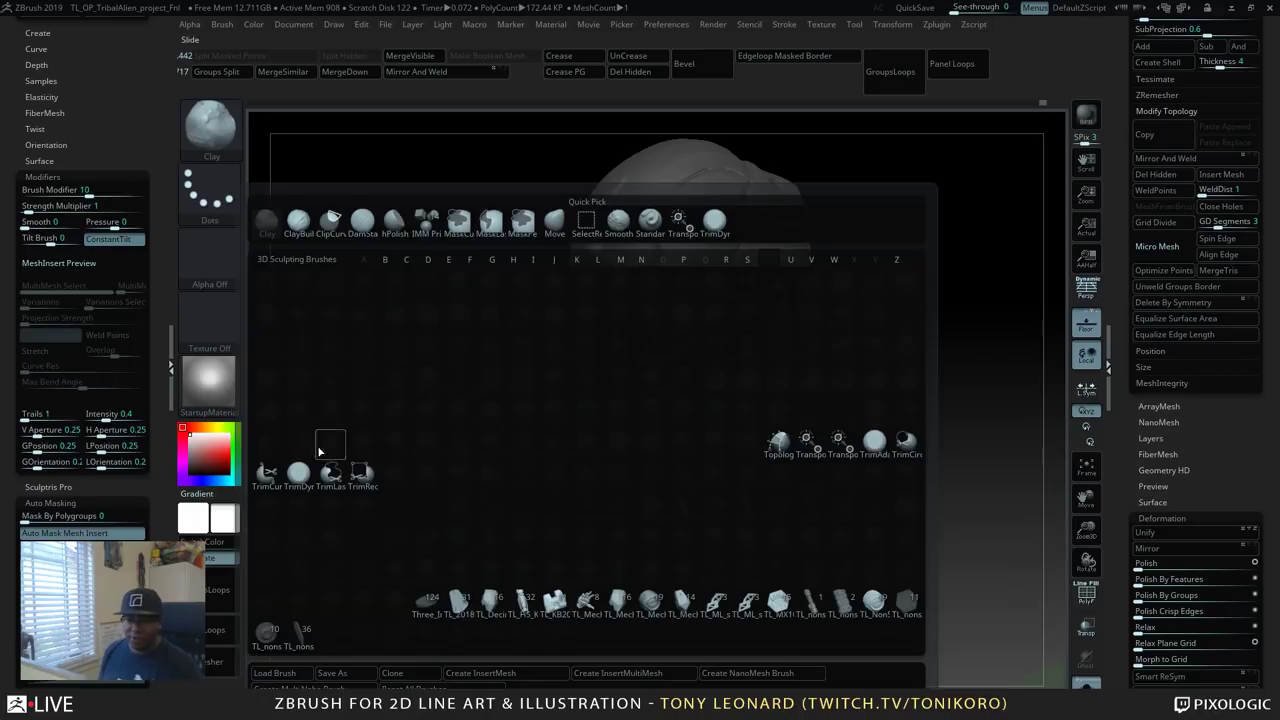
{"action": "key", "text": "d"}
{"action": "mouse_move", "coordinate": [623, 362]}
{"action": "left_mouse_down"}
{"action": "mouse_move", "coordinate": [614, 357]}
{"action": "mouse_move", "coordinate": [629, 365]}
{"action": "left_mouse_up"}
{"action": "key", "text": "s"}
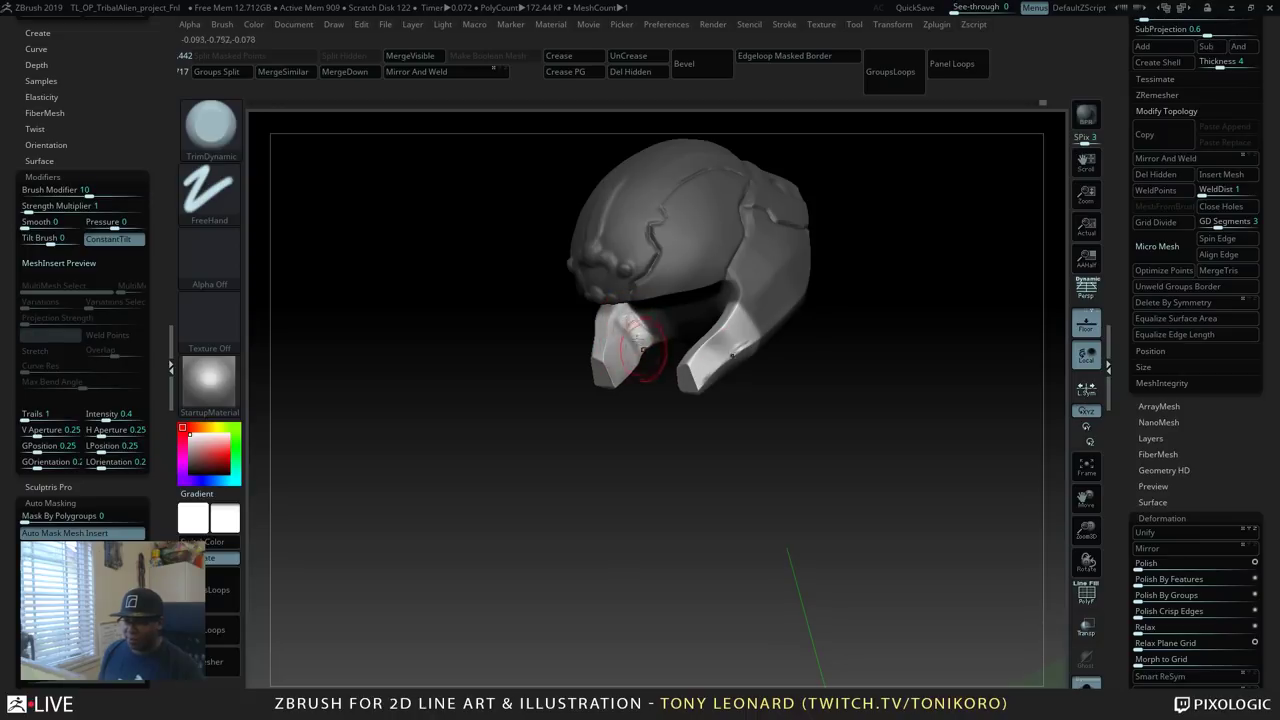
{"action": "key", "text": "shift"}
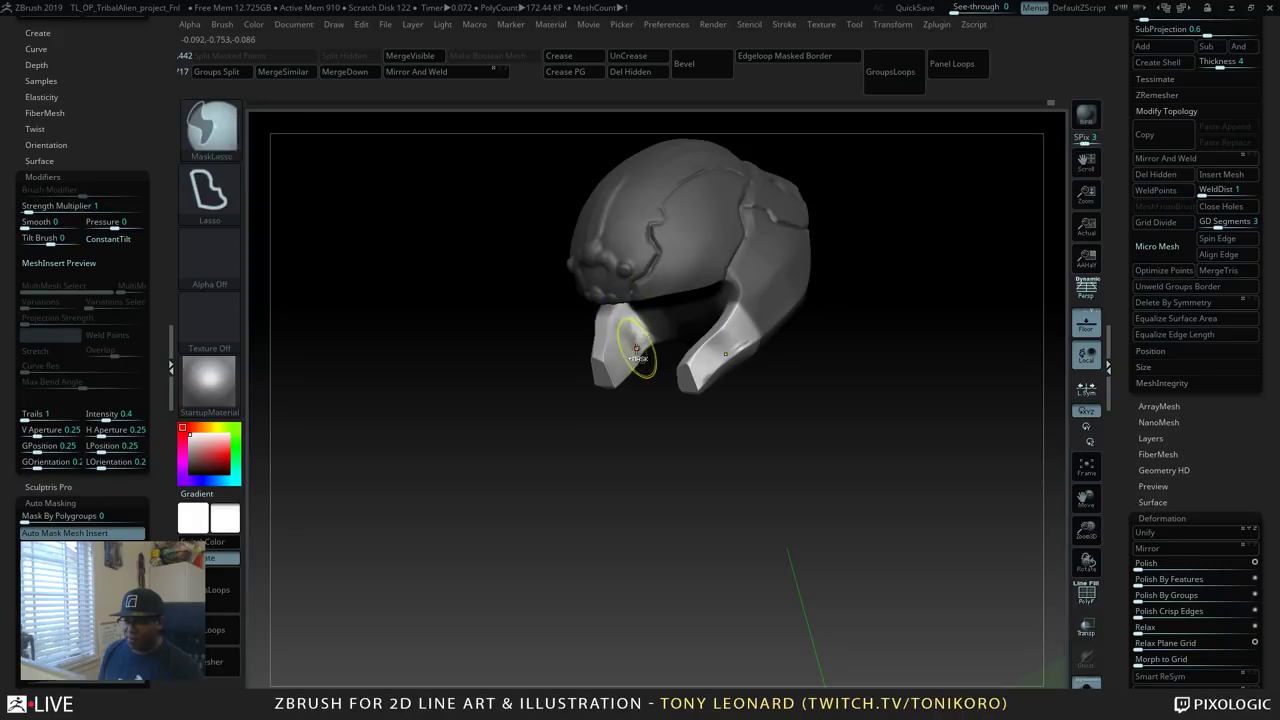
{"action": "key", "text": "shift"}
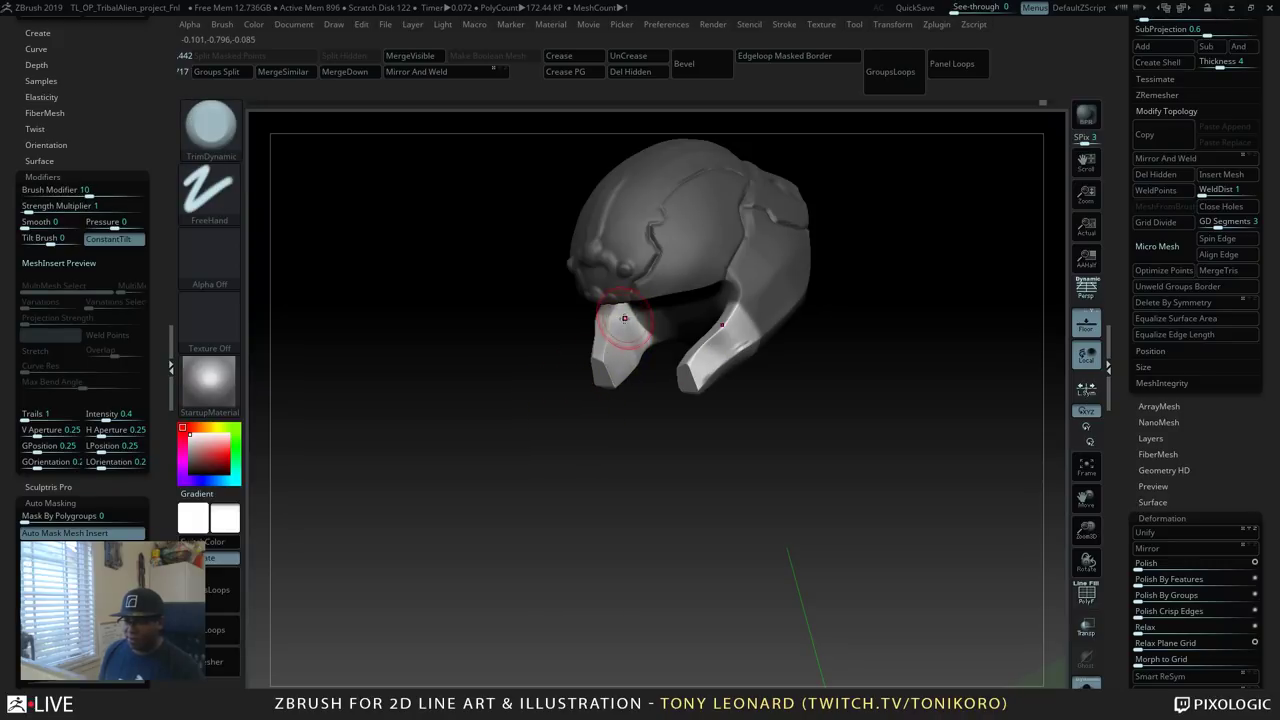
{"action": "key", "text": "shift"}
{"action": "key", "text": "shift"}
{"action": "mouse_move", "coordinate": [673, 390]}
{"action": "left_mouse_down"}
{"action": "mouse_move", "coordinate": [674, 411]}
{"action": "mouse_move", "coordinate": [776, 514]}
{"action": "mouse_move", "coordinate": [731, 429]}
{"action": "mouse_move", "coordinate": [857, 557]}
{"action": "mouse_move", "coordinate": [901, 416]}
{"action": "mouse_move", "coordinate": [900, 428]}
{"action": "mouse_move", "coordinate": [714, 480]}
{"action": "left_mouse_up"}
Reshape the helmet's side profile with the Move brush, adjusting the front brim and the back of the crown.
{"action": "key", "text": "b"}
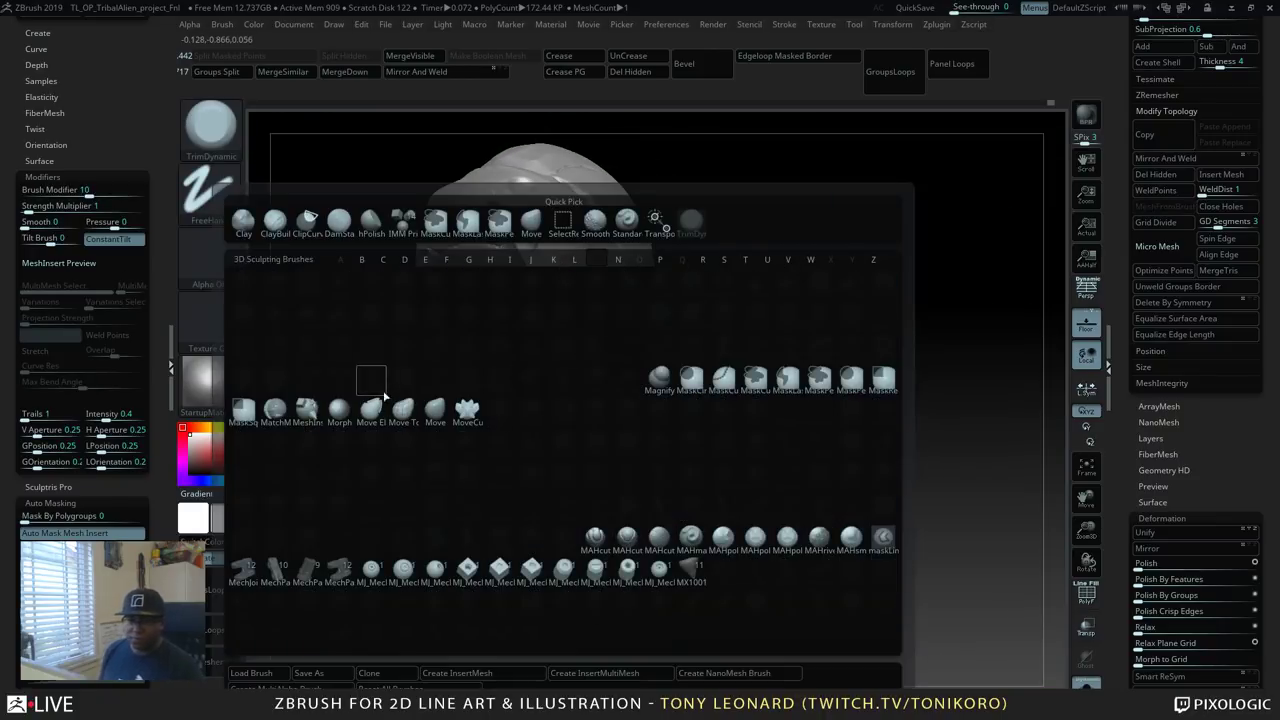
{"action": "left_click", "coordinate": [435, 410]}
{"action": "left_click_drag", "start_coordinate": [566, 426], "coordinate": [767, 440]}
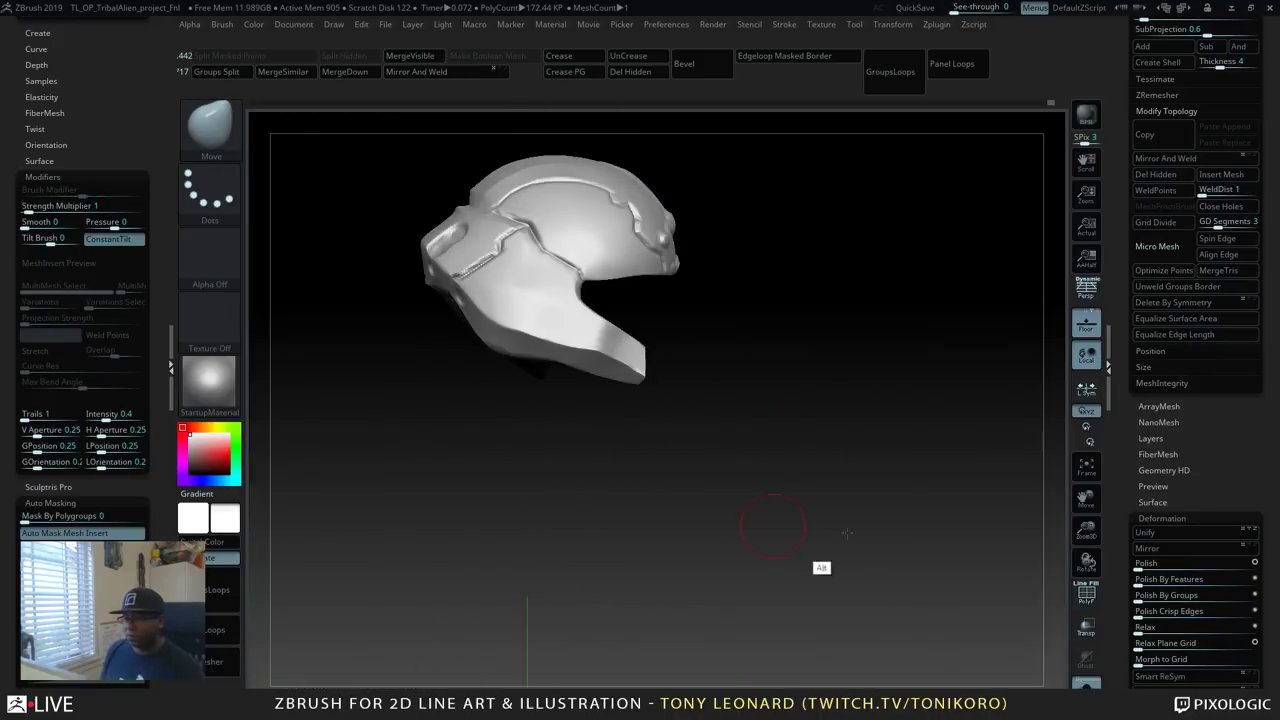
{"action": "left_click_drag", "start_coordinate": [820, 566], "coordinate": [965, 604]}
{"action": "key", "text": "s"}
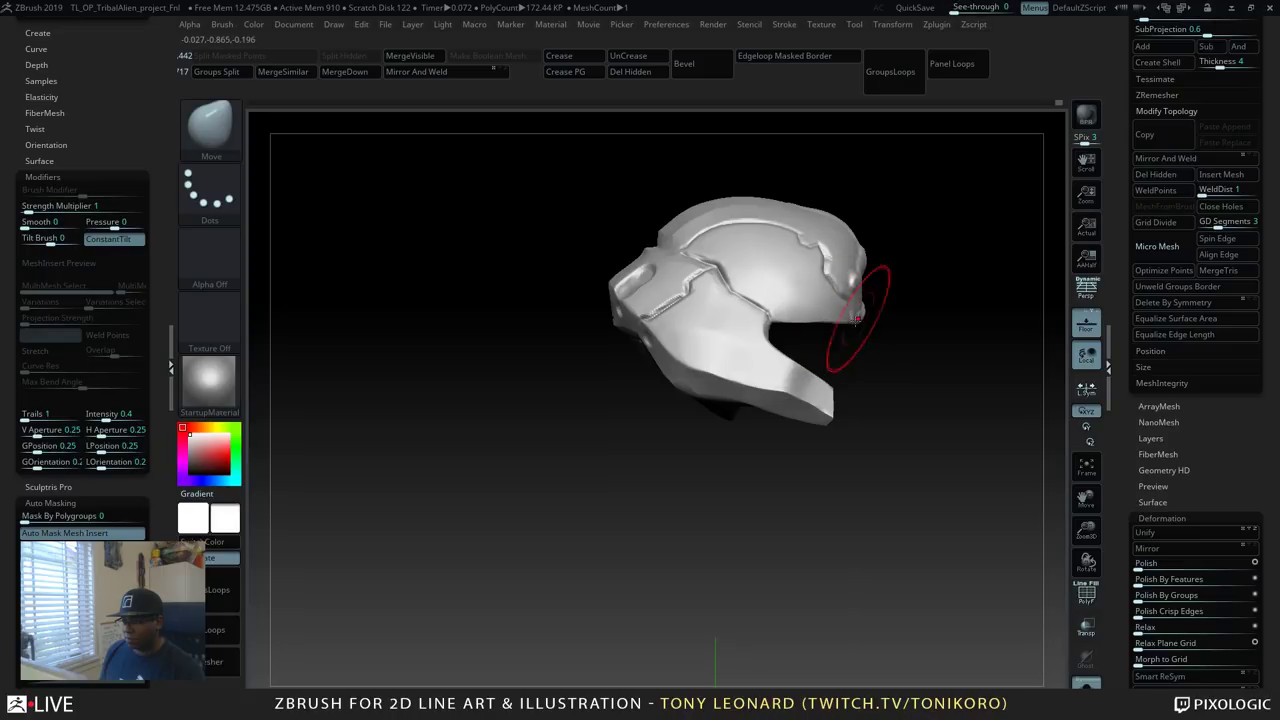
{"action": "mouse_move", "coordinate": [858, 322]}
{"action": "left_mouse_down"}
{"action": "mouse_move", "coordinate": [905, 388]}
{"action": "mouse_move", "coordinate": [886, 283]}
{"action": "mouse_move", "coordinate": [923, 420]}
{"action": "left_mouse_up"}
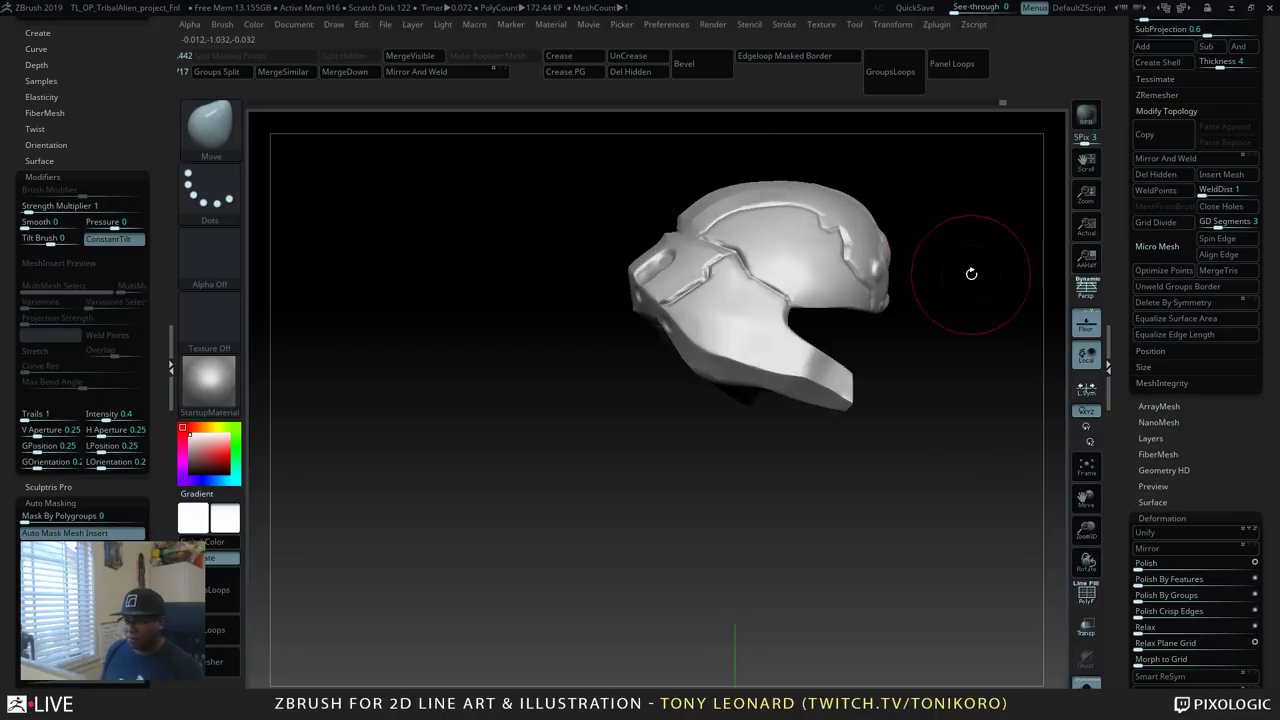
{"action": "mouse_move", "coordinate": [971, 274]}
{"action": "left_mouse_down"}
{"action": "mouse_move", "coordinate": [1014, 297]}
{"action": "mouse_move", "coordinate": [1000, 285]}
{"action": "left_mouse_up"}
{"action": "mouse_move", "coordinate": [994, 279]}
{"action": "left_mouse_down"}
{"action": "mouse_move", "coordinate": [960, 309]}
{"action": "mouse_move", "coordinate": [921, 272]}
{"action": "left_mouse_up"}
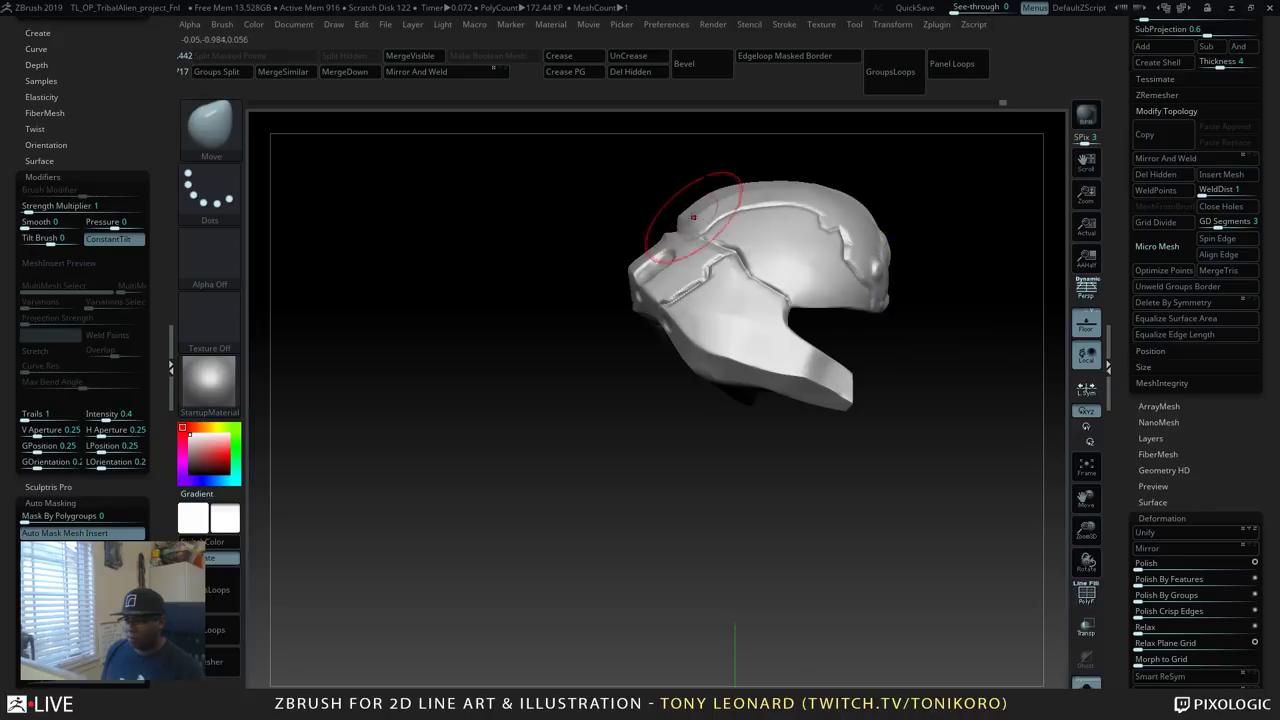
{"action": "left_click_drag", "start_coordinate": [692, 224], "coordinate": [676, 232]}
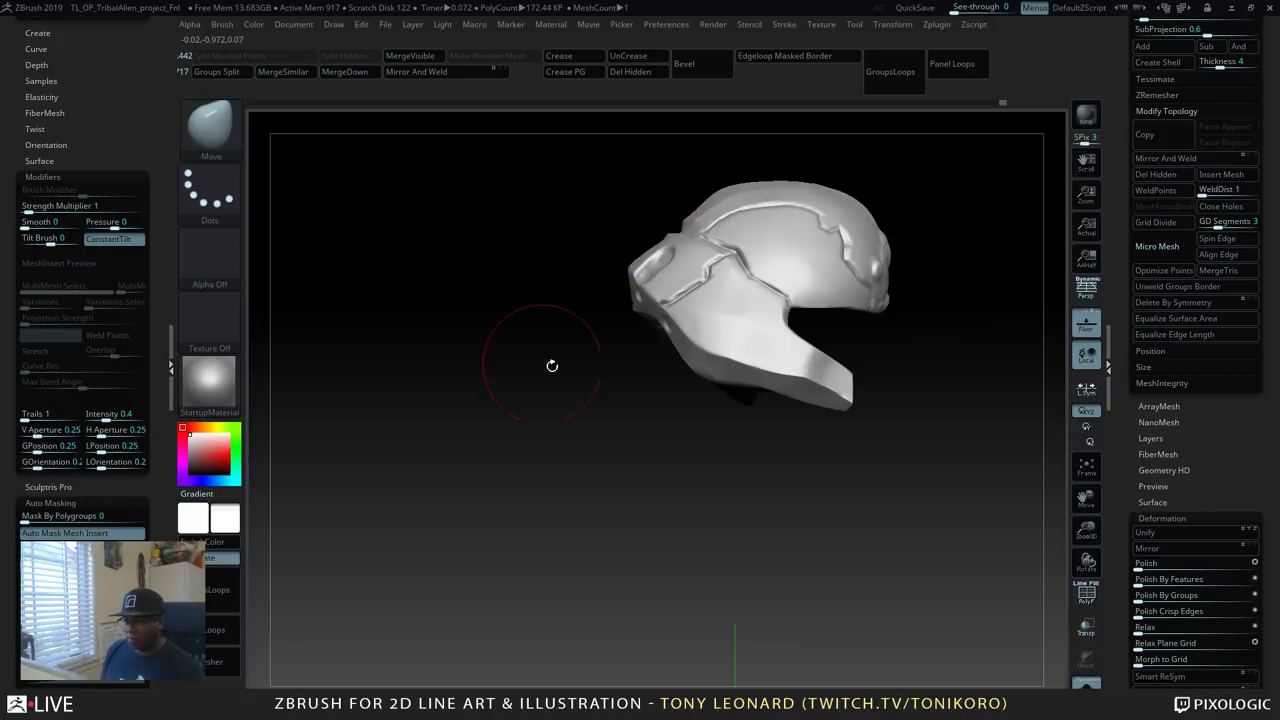
Adjust the rear crown edge and the rear side contours of the helmet symmetrically with the Move brush.
{"action": "left_click_drag", "start_coordinate": [552, 366], "coordinate": [678, 300]}
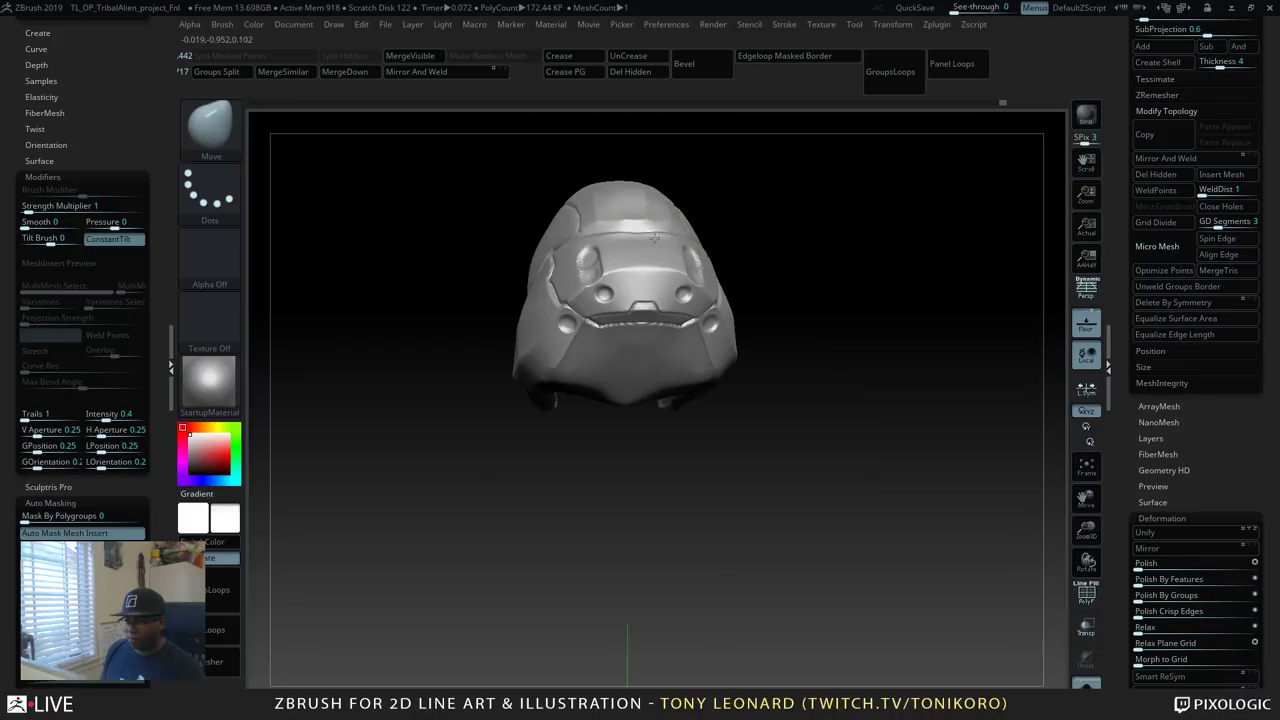
{"action": "left_click_drag", "start_coordinate": [654, 238], "coordinate": [652, 226]}
{"action": "mouse_move", "coordinate": [706, 276]}
{"action": "left_mouse_down"}
{"action": "mouse_move", "coordinate": [724, 286]}
{"action": "mouse_move", "coordinate": [716, 300]}
{"action": "left_mouse_up"}
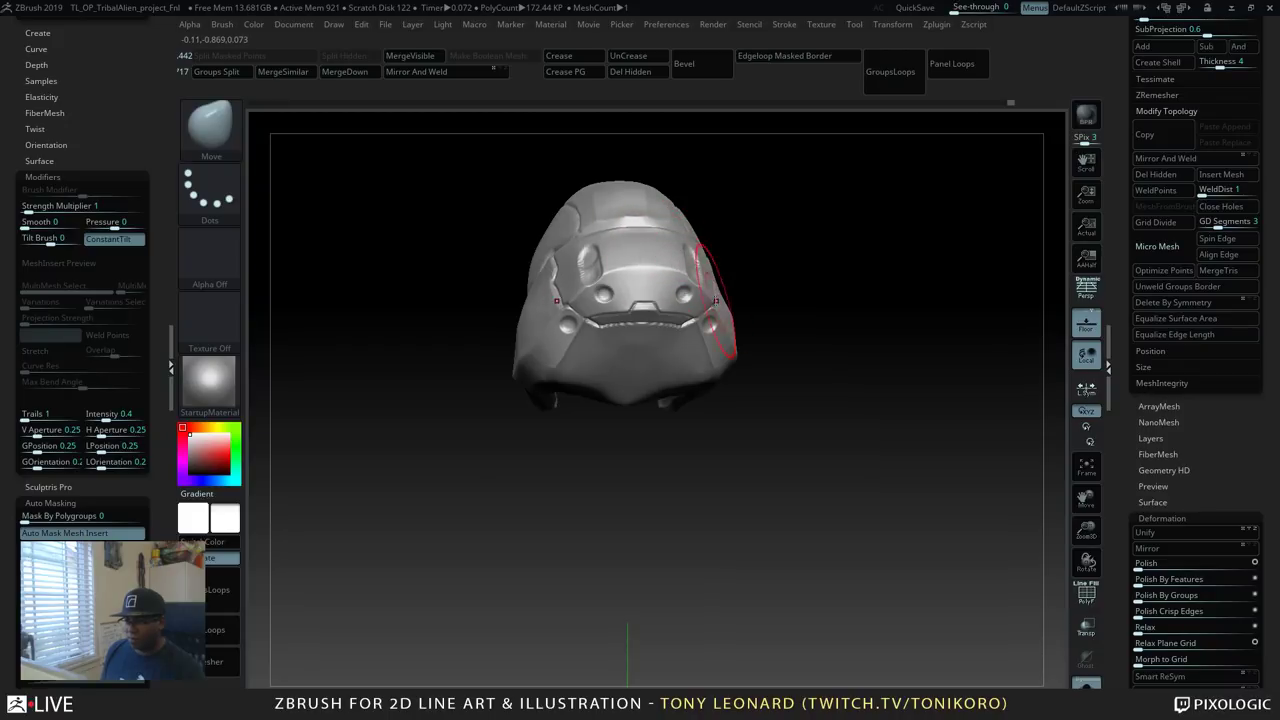
{"action": "mouse_move", "coordinate": [932, 336]}
{"action": "left_mouse_down"}
{"action": "mouse_move", "coordinate": [843, 389]}
{"action": "mouse_move", "coordinate": [905, 352]}
{"action": "left_mouse_up"}
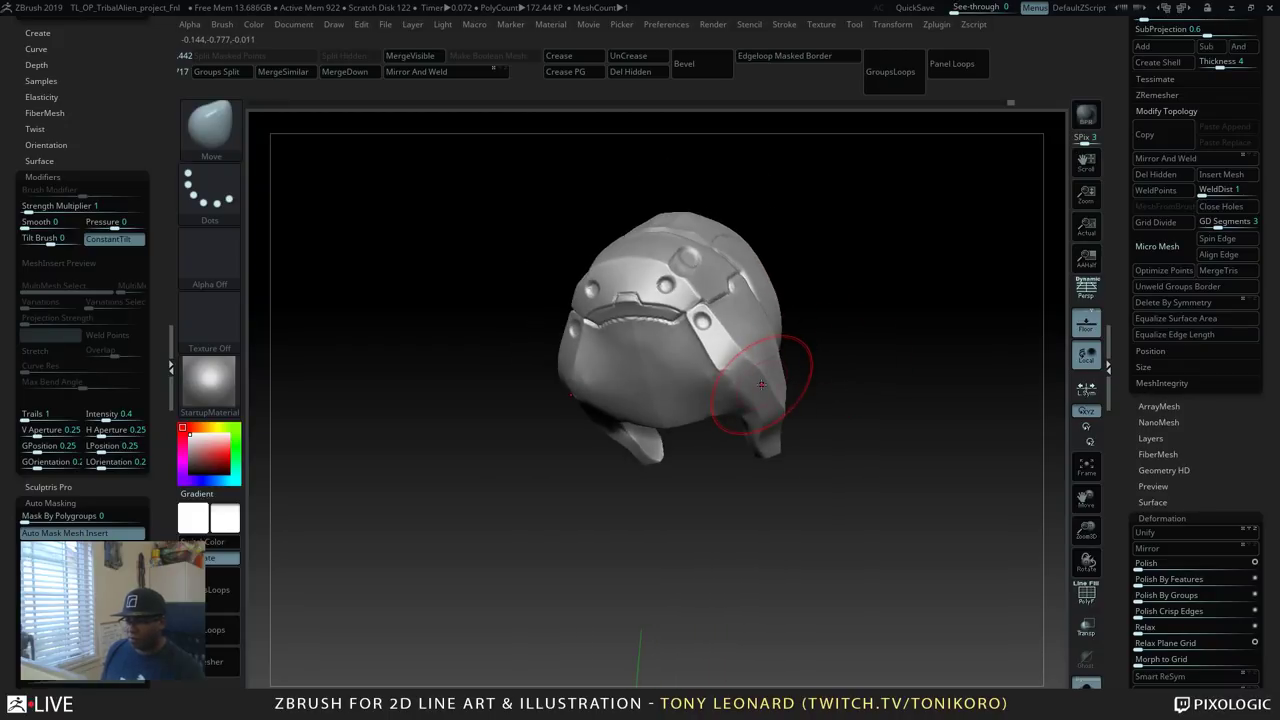
{"action": "mouse_move", "coordinate": [762, 379]}
{"action": "left_mouse_down"}
{"action": "mouse_move", "coordinate": [773, 379]}
{"action": "mouse_move", "coordinate": [740, 420]}
{"action": "mouse_move", "coordinate": [715, 390]}
{"action": "left_mouse_up"}
Smooth the front of the crown above the emblem and subdivide the helmet mesh once.
{"action": "left_click_drag", "start_coordinate": [837, 457], "coordinate": [655, 449], "text": "alt"}
{"action": "mouse_move", "coordinate": [885, 400]}
{"action": "left_mouse_down"}
{"action": "mouse_move", "coordinate": [860, 408]}
{"action": "mouse_move", "coordinate": [780, 390]}
{"action": "left_mouse_up"}
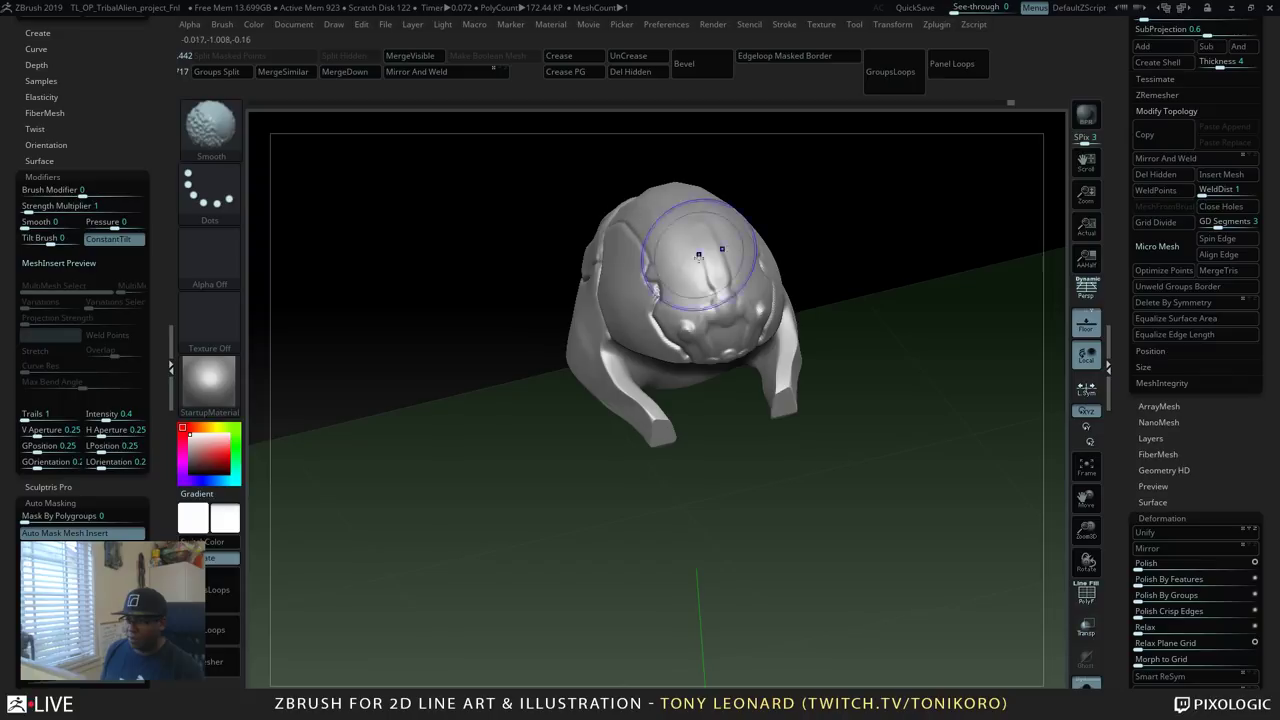
{"action": "mouse_move", "coordinate": [894, 463]}
{"action": "left_mouse_down"}
{"action": "mouse_move", "coordinate": [903, 429]}
{"action": "mouse_move", "coordinate": [890, 420]}
{"action": "left_mouse_up"}
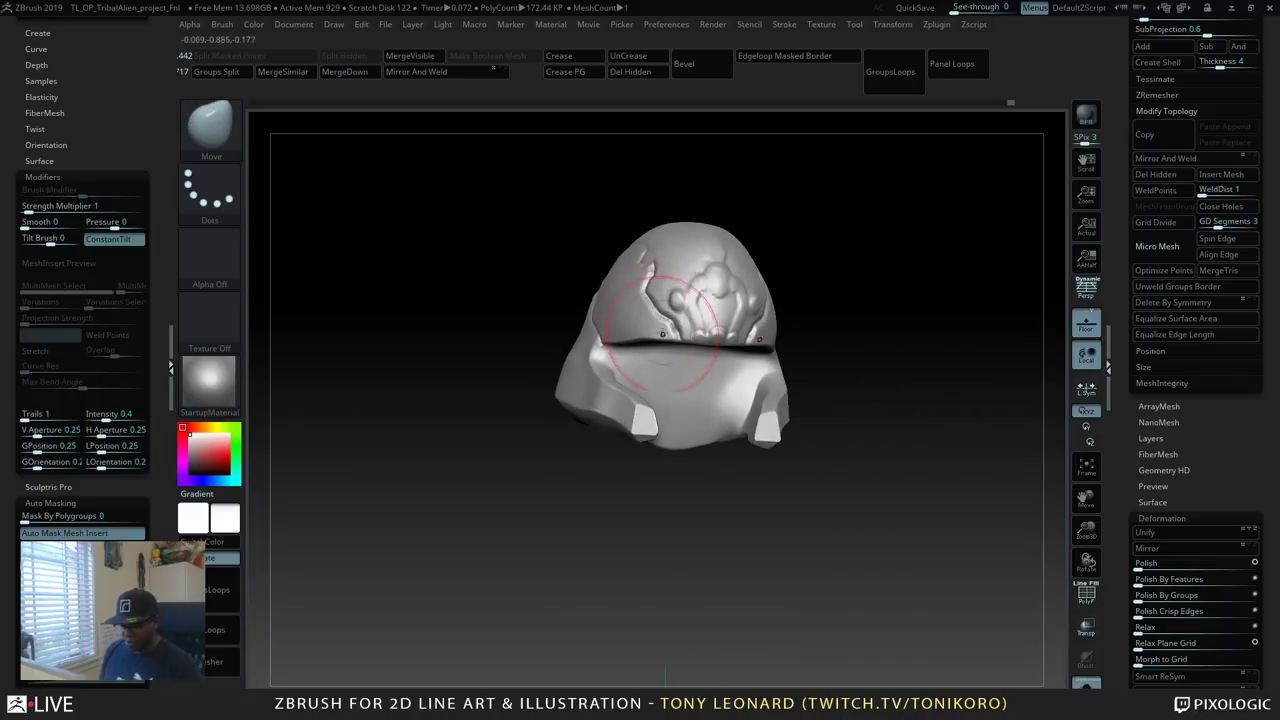
{"action": "left_click_drag", "start_coordinate": [894, 354], "coordinate": [906, 440]}
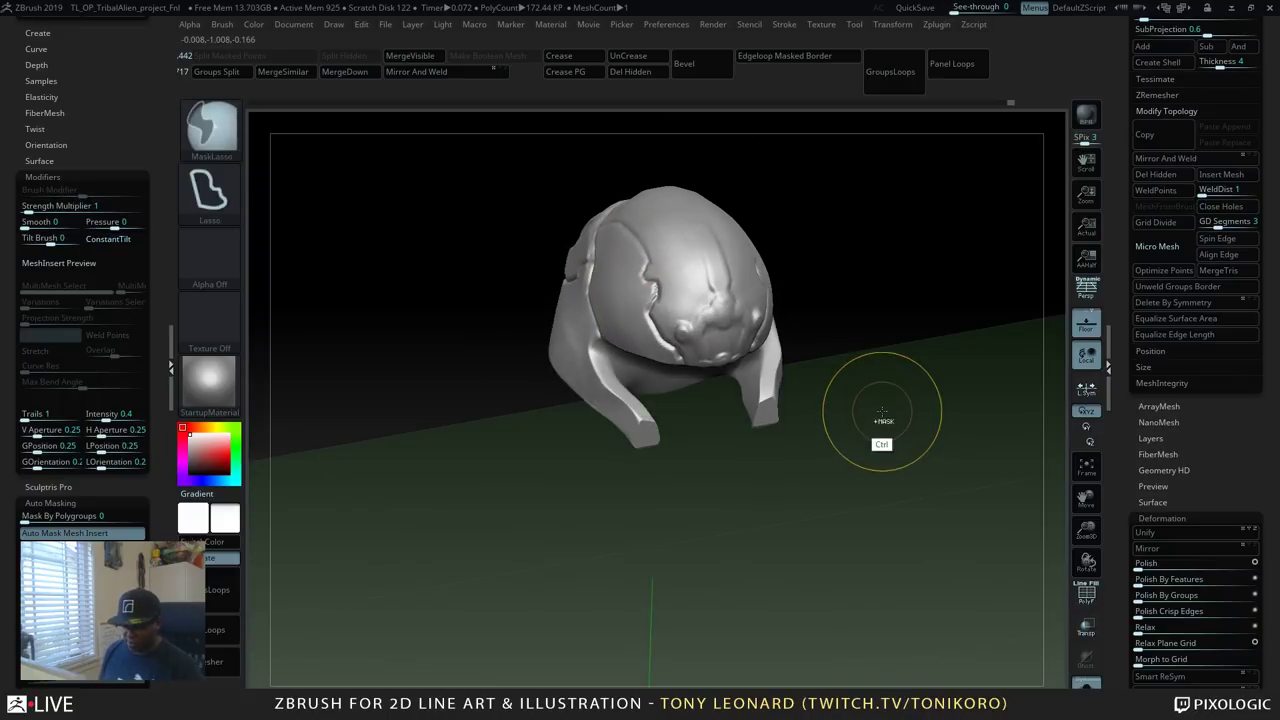
{"action": "left_click_drag", "start_coordinate": [906, 357], "coordinate": [832, 250]}
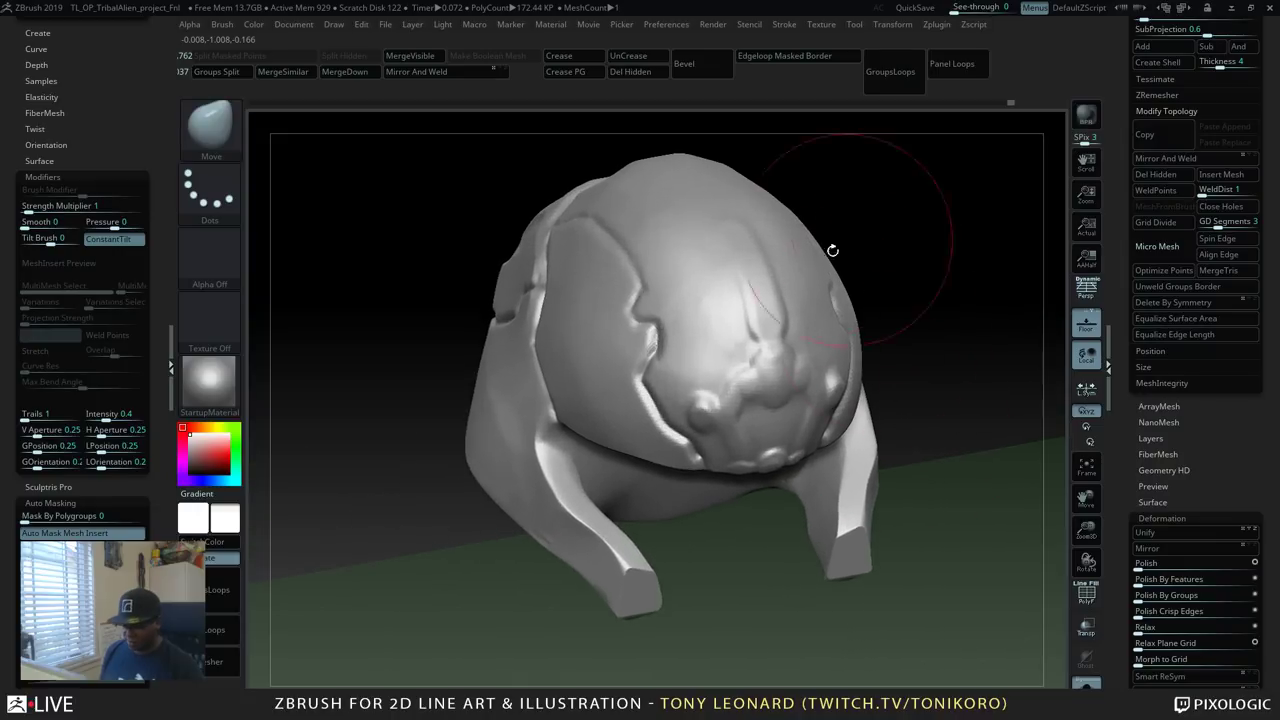
Carve a fine groove outlining the crown's centre strip and short symmetrical slits around it with DamStandard.
{"action": "key", "text": "b"}
{"action": "key", "text": "d"}
{"action": "key", "text": "s"}
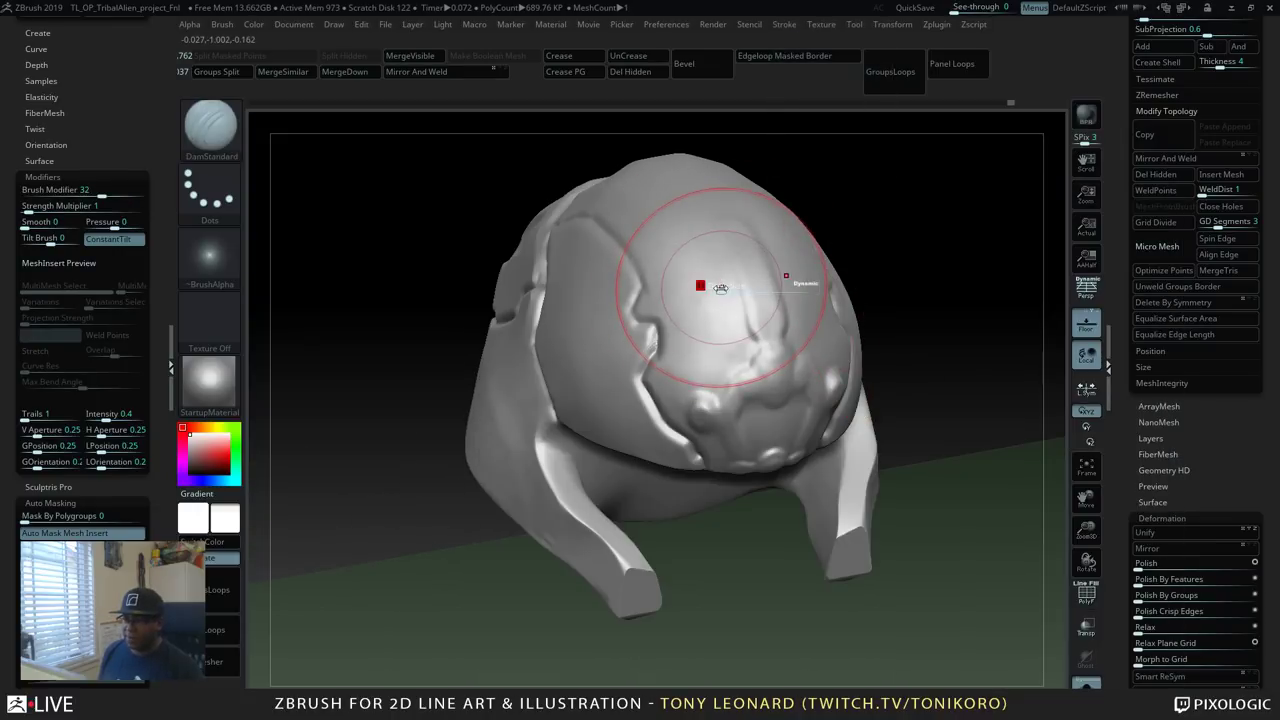
{"action": "left_click_drag", "start_coordinate": [906, 271], "coordinate": [890, 190]}
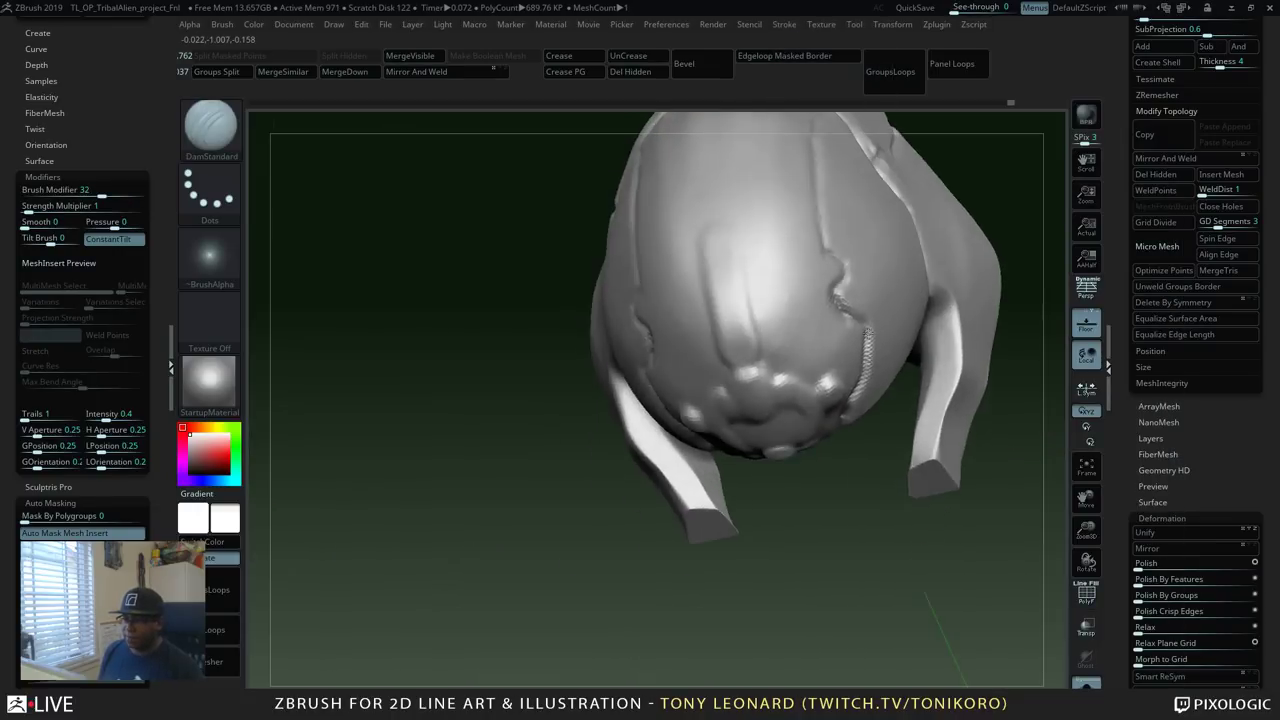
{"action": "left_click_drag", "start_coordinate": [868, 331], "coordinate": [866, 322]}
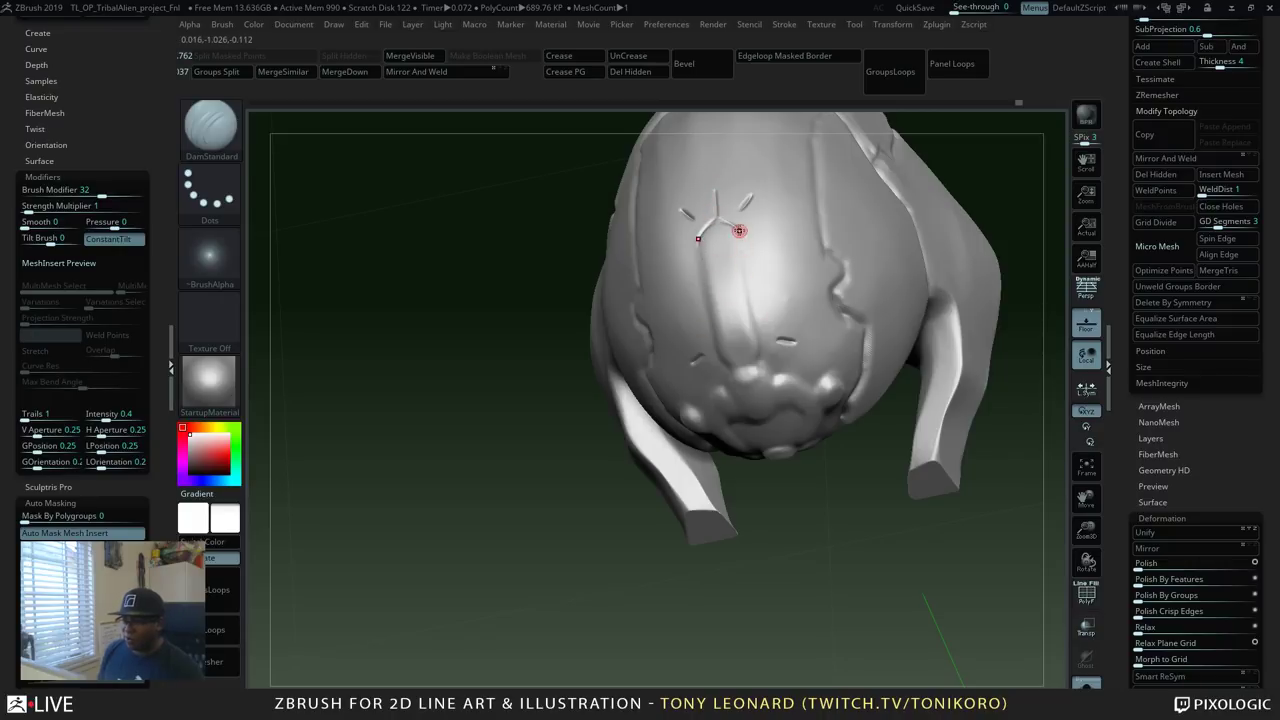
{"action": "left_click_drag", "start_coordinate": [742, 250], "coordinate": [755, 330]}
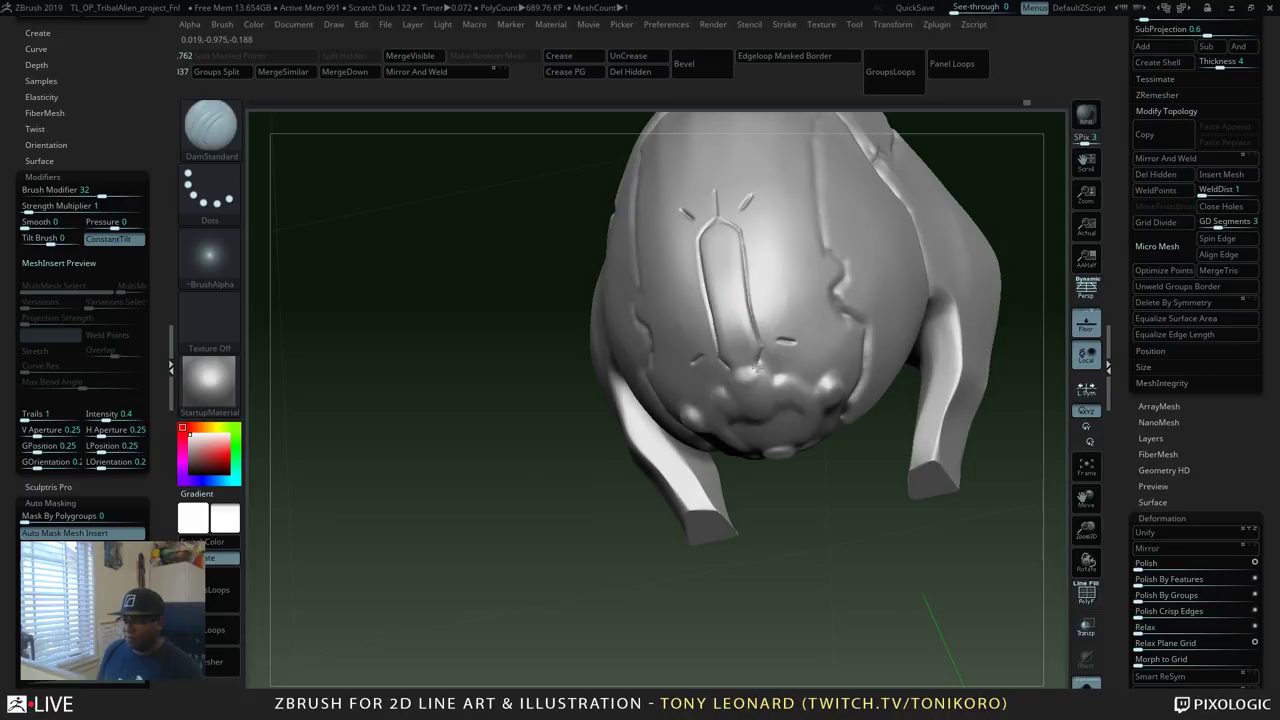
Sharpen the emblem's upper edges where they meet the crown strip with the inverted DamStandard brush.
{"action": "left_click_drag", "start_coordinate": [874, 549], "coordinate": [903, 483]}
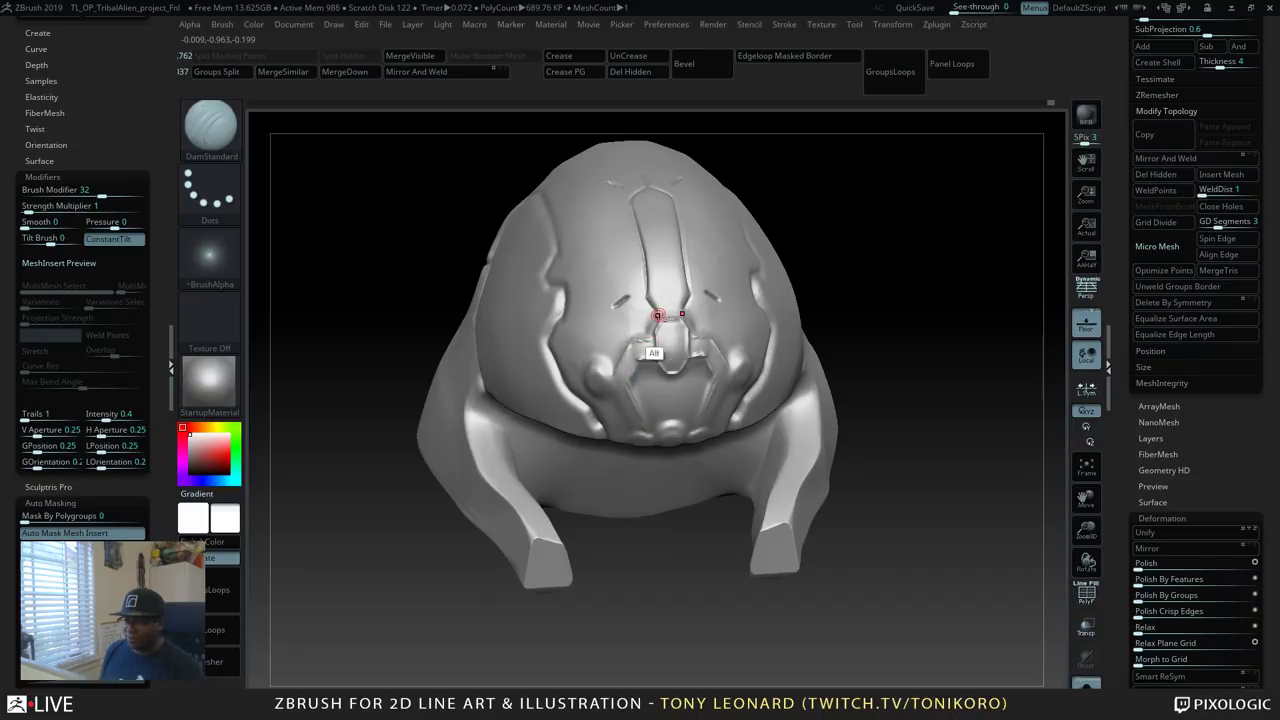
{"action": "left_click_drag", "start_coordinate": [653, 328], "coordinate": [655, 320], "text": "alt"}
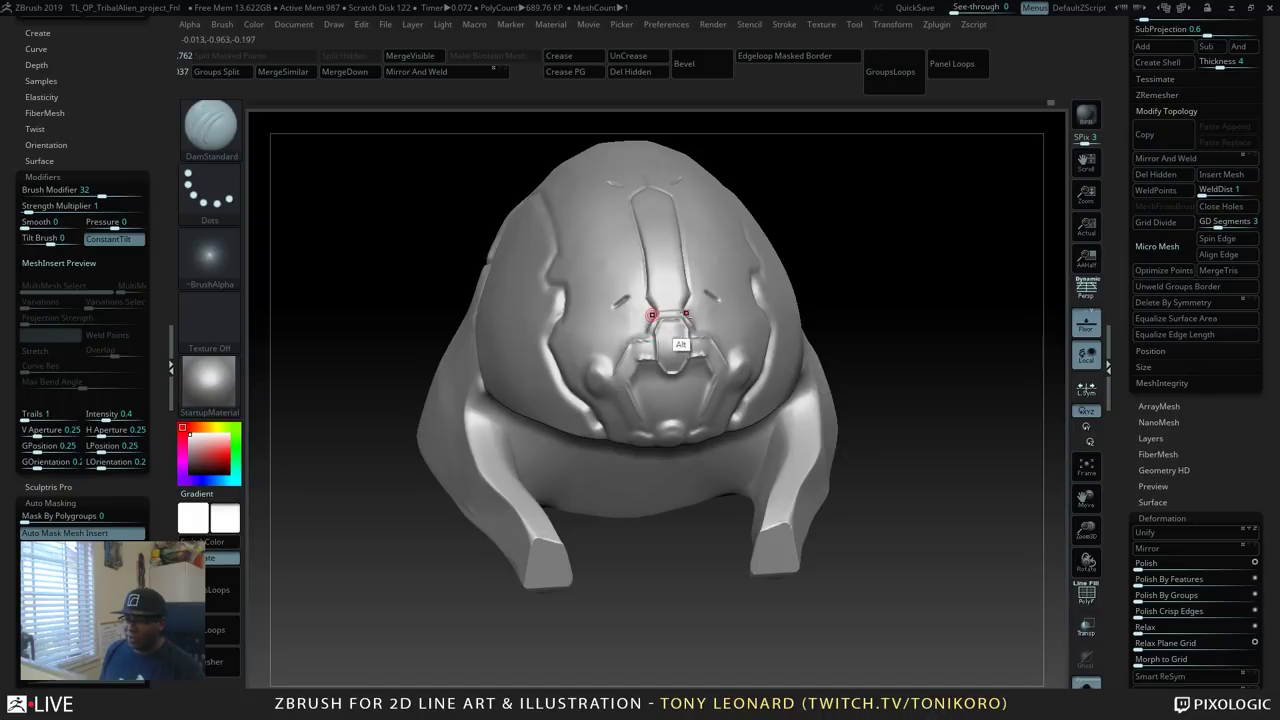
{"action": "left_click_drag", "start_coordinate": [943, 485], "coordinate": [970, 452]}
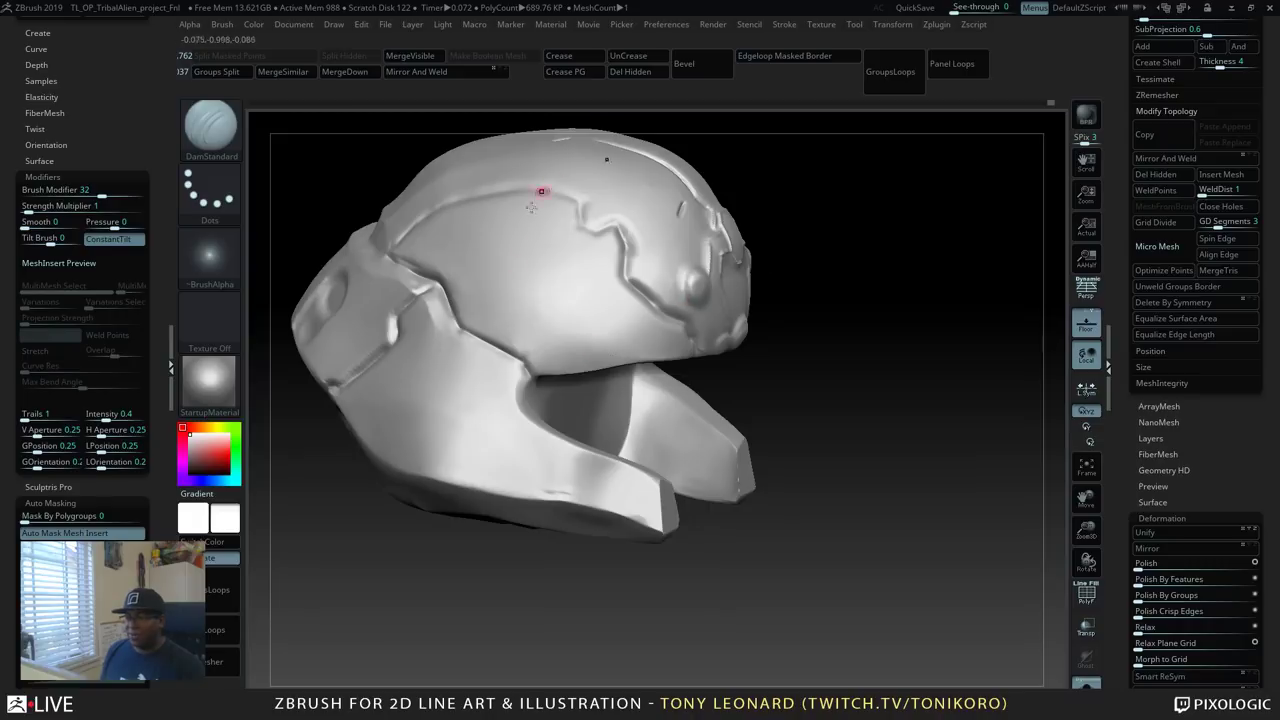
{"action": "left_click_drag", "start_coordinate": [878, 439], "coordinate": [911, 490]}
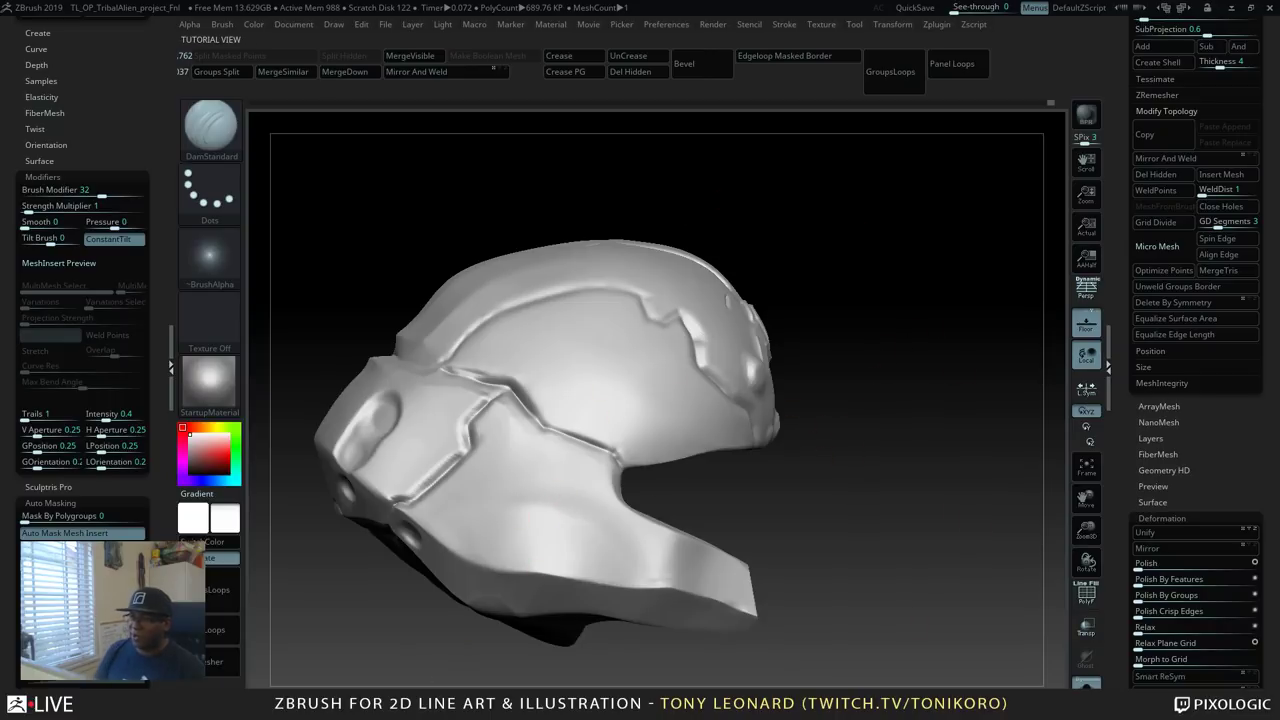
{"action": "mouse_move", "coordinate": [952, 464]}
{"action": "left_mouse_down"}
{"action": "mouse_move", "coordinate": [877, 414]}
{"action": "mouse_move", "coordinate": [1004, 208]}
{"action": "mouse_move", "coordinate": [906, 260]}
{"action": "mouse_move", "coordinate": [740, 436]}
{"action": "mouse_move", "coordinate": [662, 300]}
{"action": "left_mouse_up"}
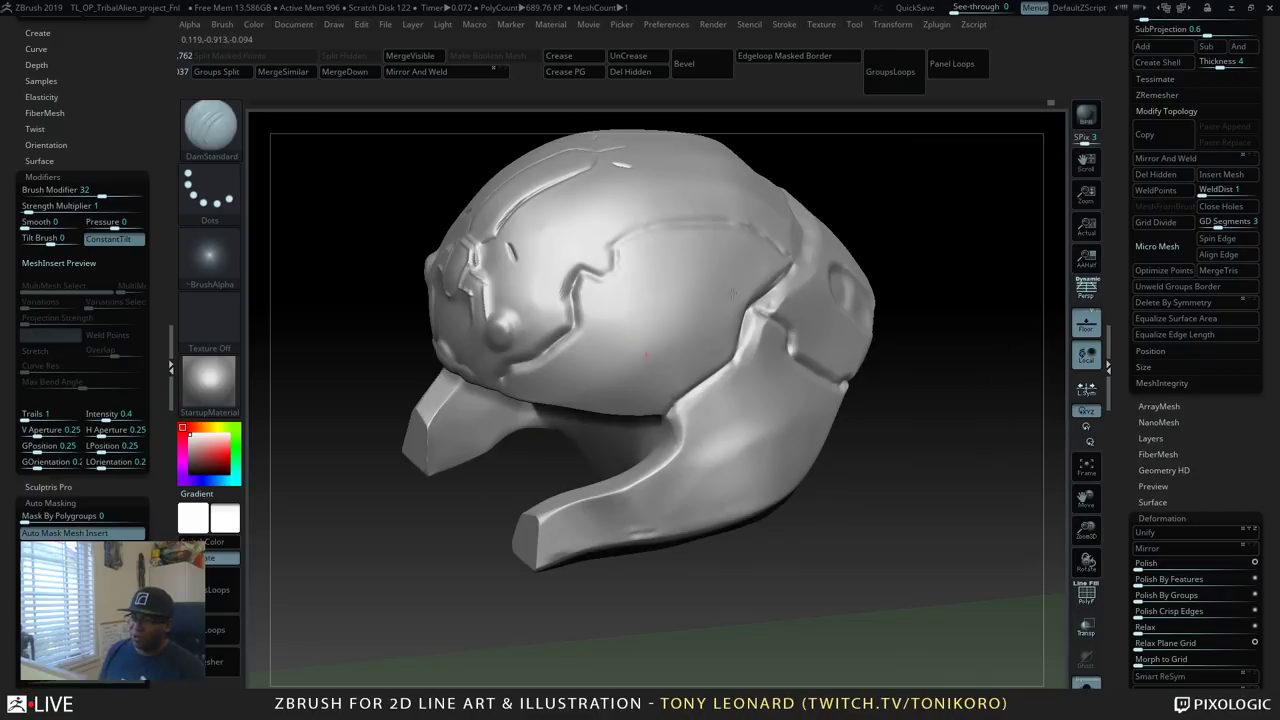
{"action": "mouse_move", "coordinate": [879, 520]}
{"action": "left_mouse_down", "text": "alt"}
{"action": "mouse_move", "coordinate": [829, 463]}
{"action": "mouse_move", "coordinate": [858, 542]}
{"action": "mouse_move", "coordinate": [894, 537]}
{"action": "left_mouse_up", "text": "alt"}
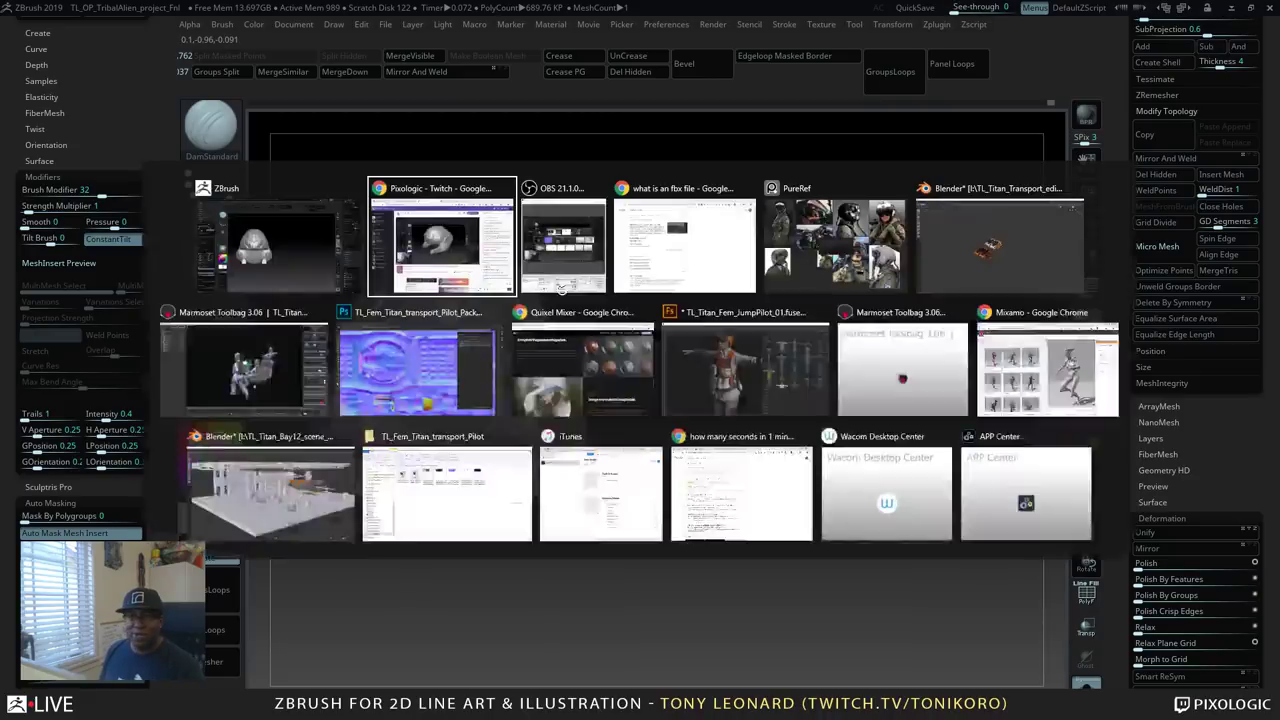
Switch to Marmoset Toolbag and examine the animated pilot characters' helmets, outfits and seat from several angles.
{"action": "key", "text": "alt+Tab"}
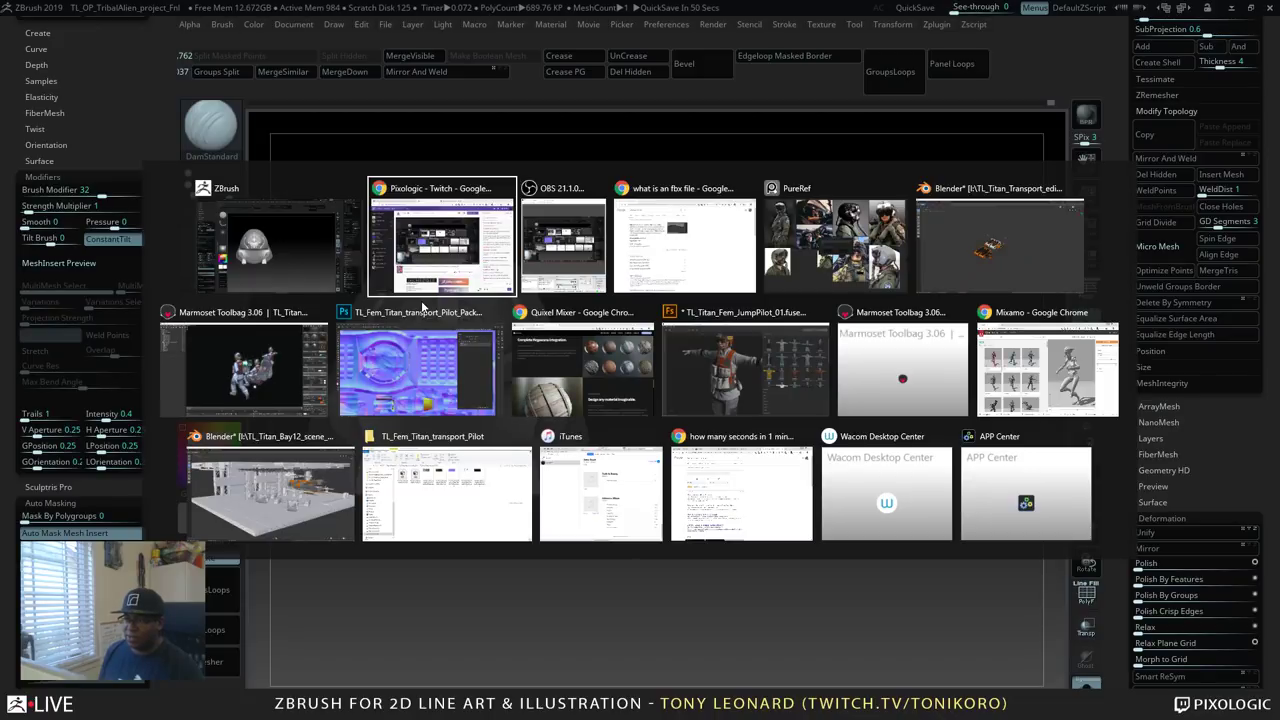
{"action": "key", "text": "Escape"}
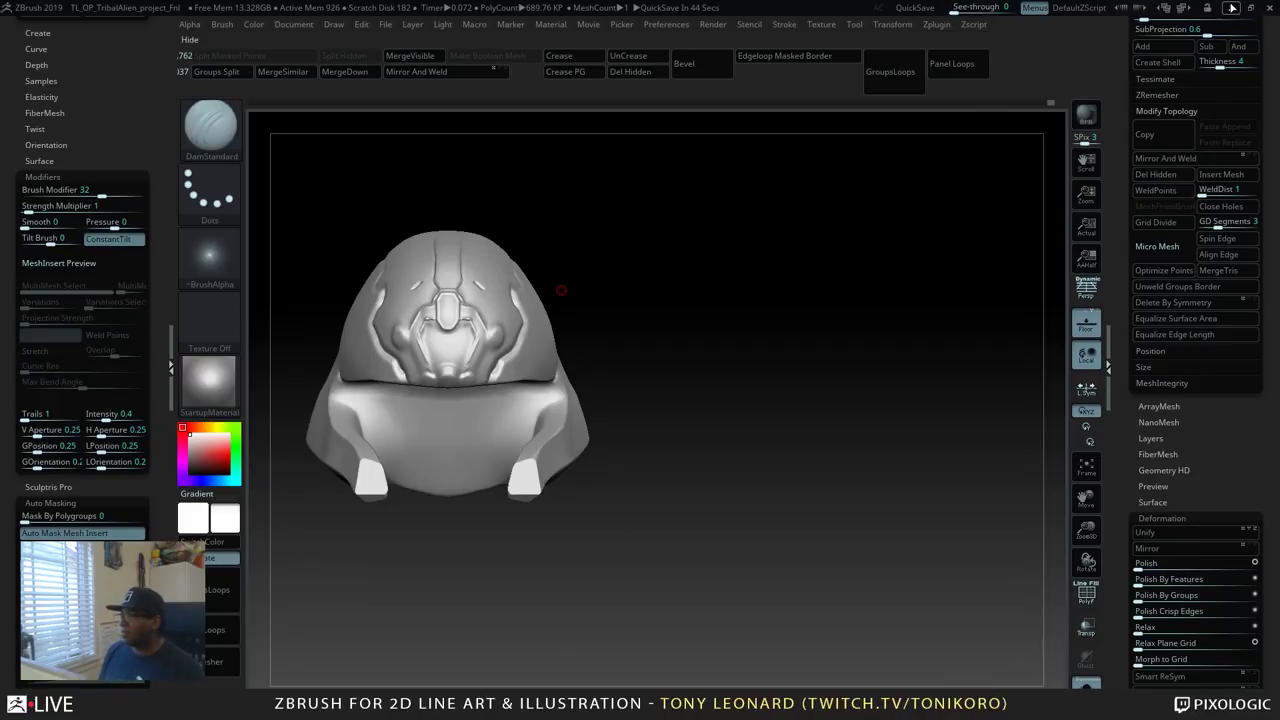
{"action": "key", "text": "alt+Tab"}
{"action": "left_click", "coordinate": [1201, 8]}
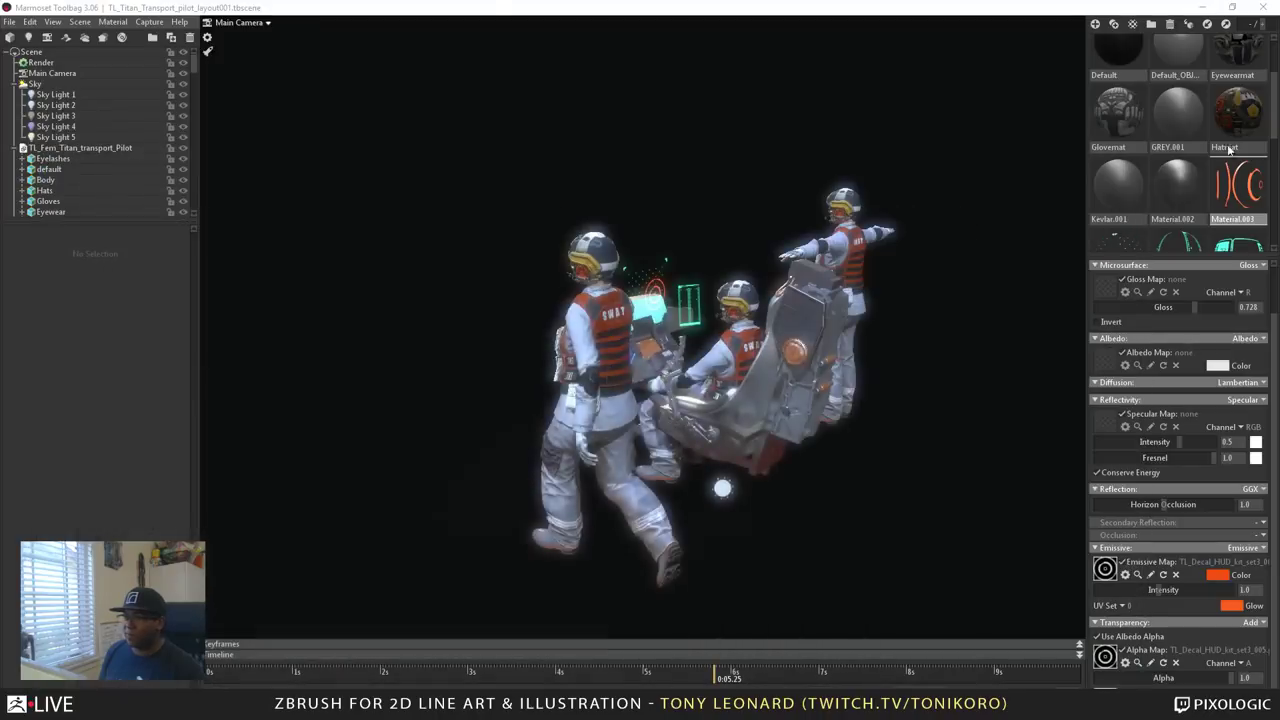
{"action": "left_click", "coordinate": [369, 374]}
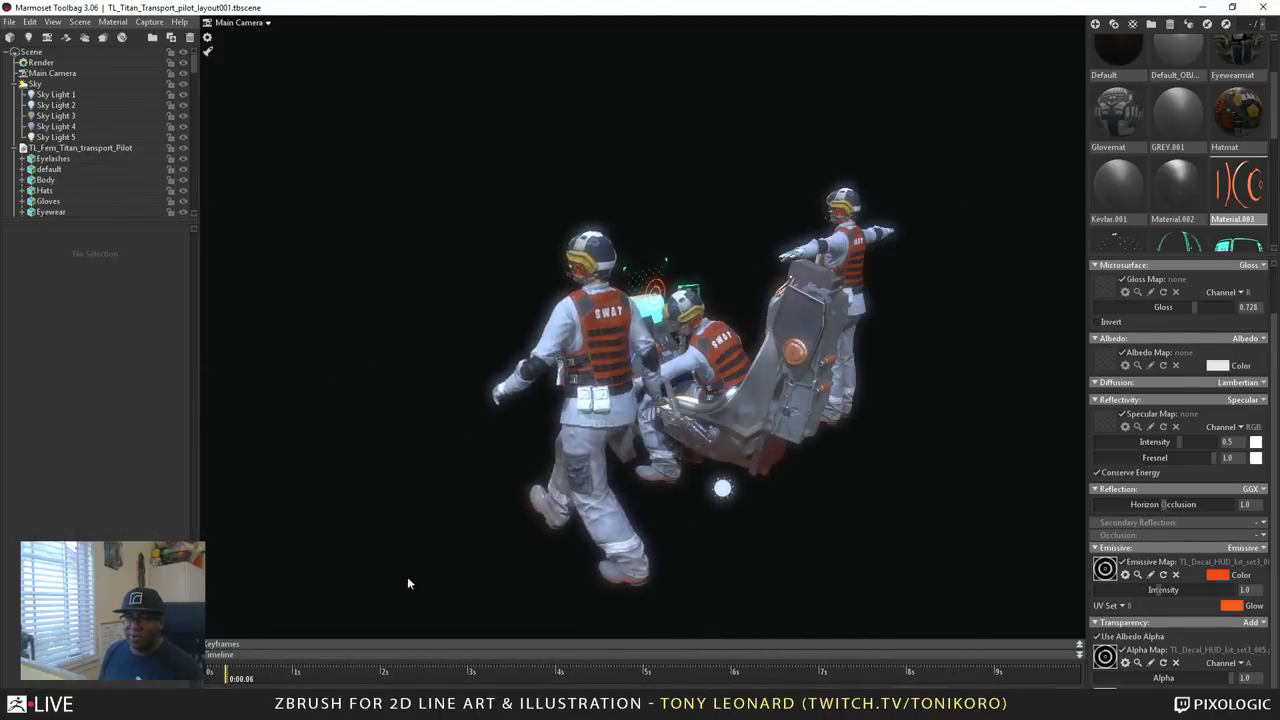
{"action": "left_click_drag", "start_coordinate": [420, 575], "coordinate": [585, 535], "text": "alt"}
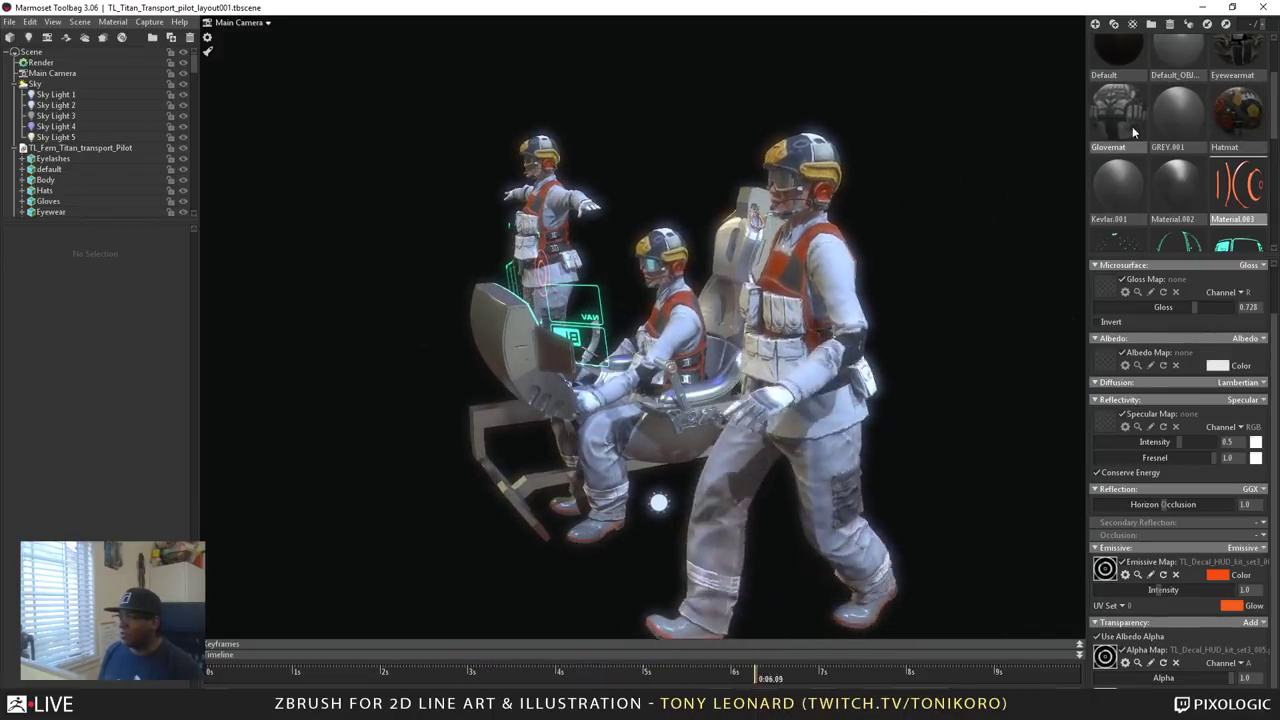
{"action": "scroll", "coordinate": [1126, 130], "scroll_direction": "up", "scroll_amount": 1}
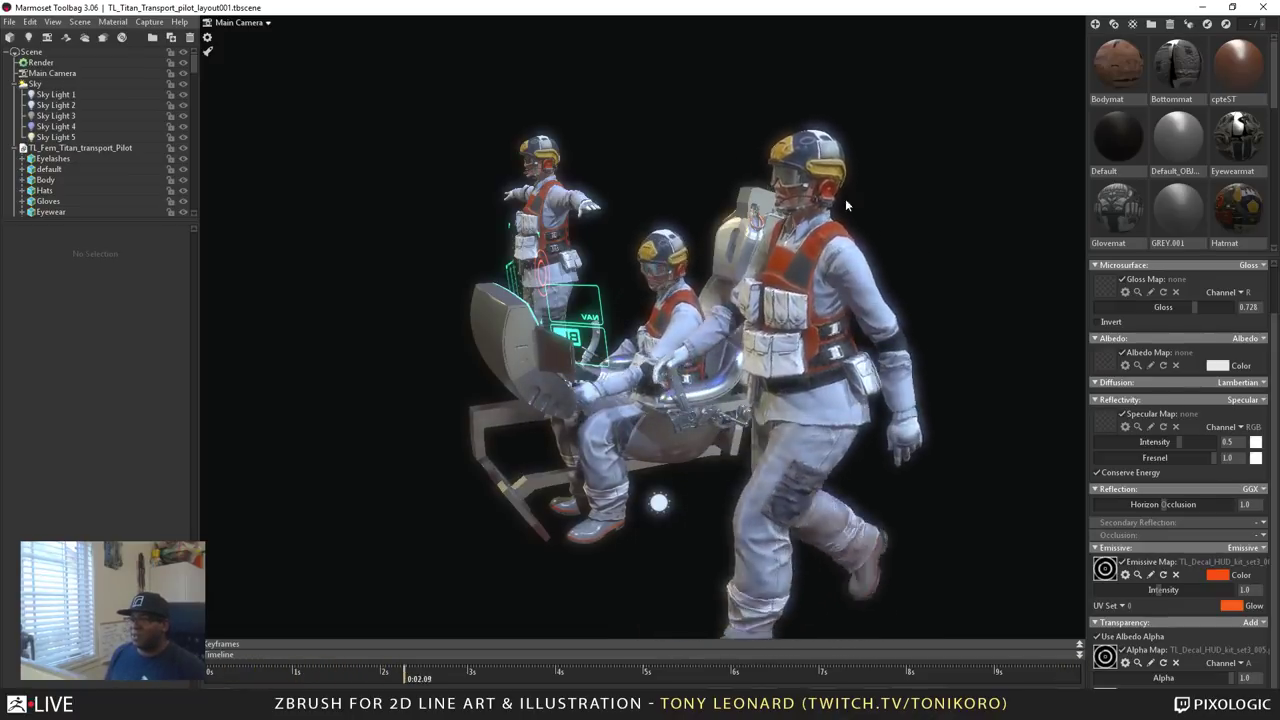
{"action": "left_click_drag", "start_coordinate": [826, 224], "coordinate": [797, 277]}
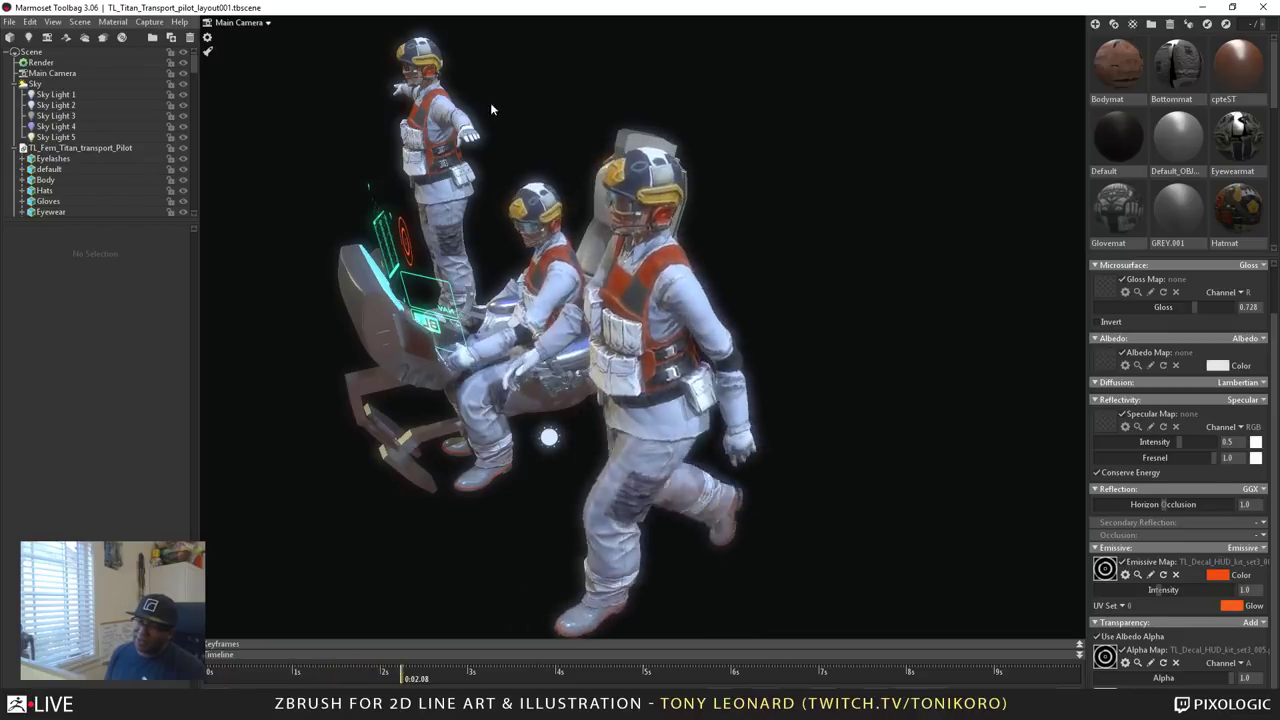
{"action": "left_click_drag", "start_coordinate": [490, 102], "coordinate": [421, 386]}
{"action": "scroll", "coordinate": [480, 400], "scroll_direction": "down", "scroll_amount": 4}
{"action": "scroll", "coordinate": [421, 386], "scroll_direction": "up", "scroll_amount": 3}
{"action": "left_click_drag", "start_coordinate": [325, 500], "coordinate": [548, 501]}
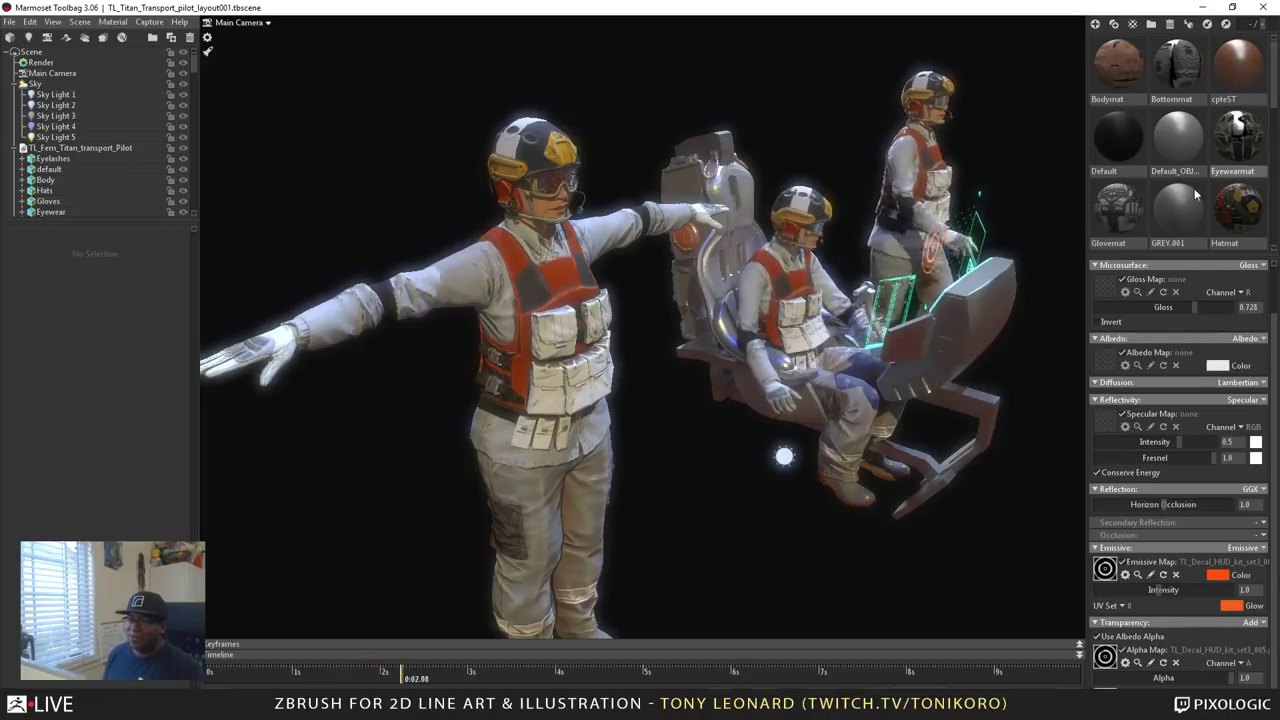
Examine the T-posed pilot beside the seated and standing pilots, from helmet to boots and from the front.
{"action": "left_click_drag", "start_coordinate": [474, 335], "coordinate": [604, 42]}
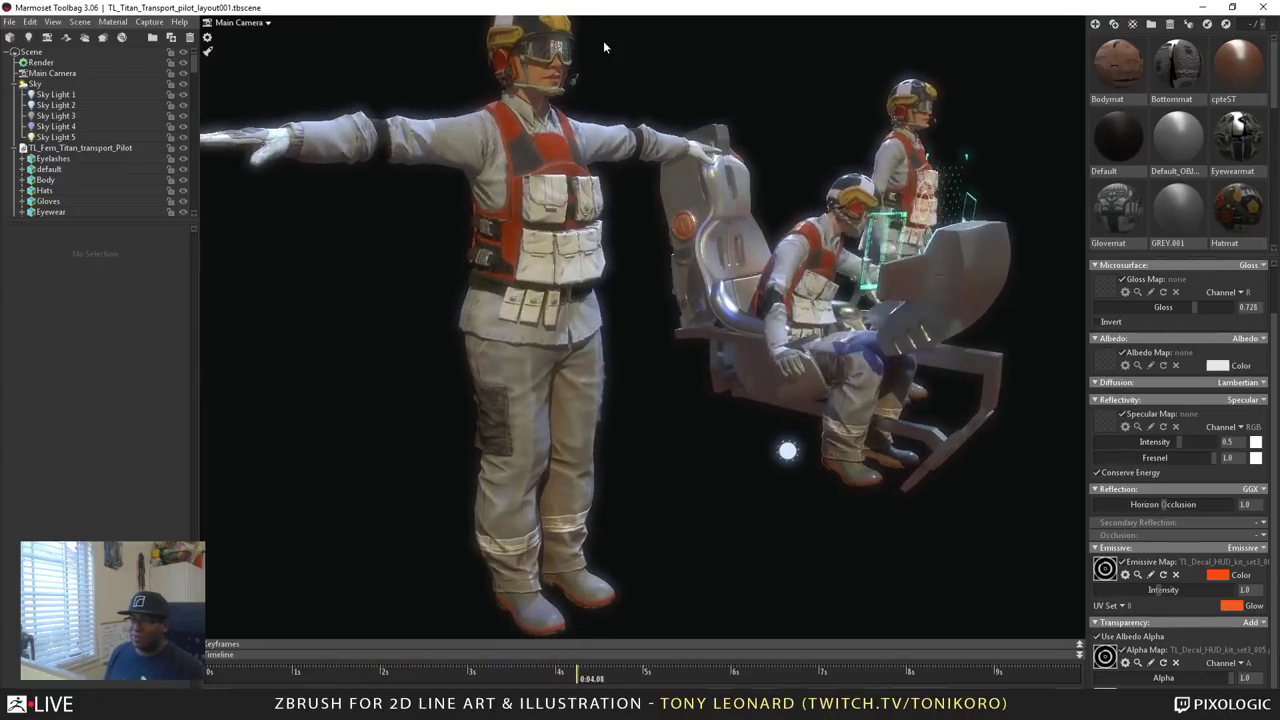
{"action": "left_click_drag", "start_coordinate": [720, 150], "coordinate": [737, 238]}
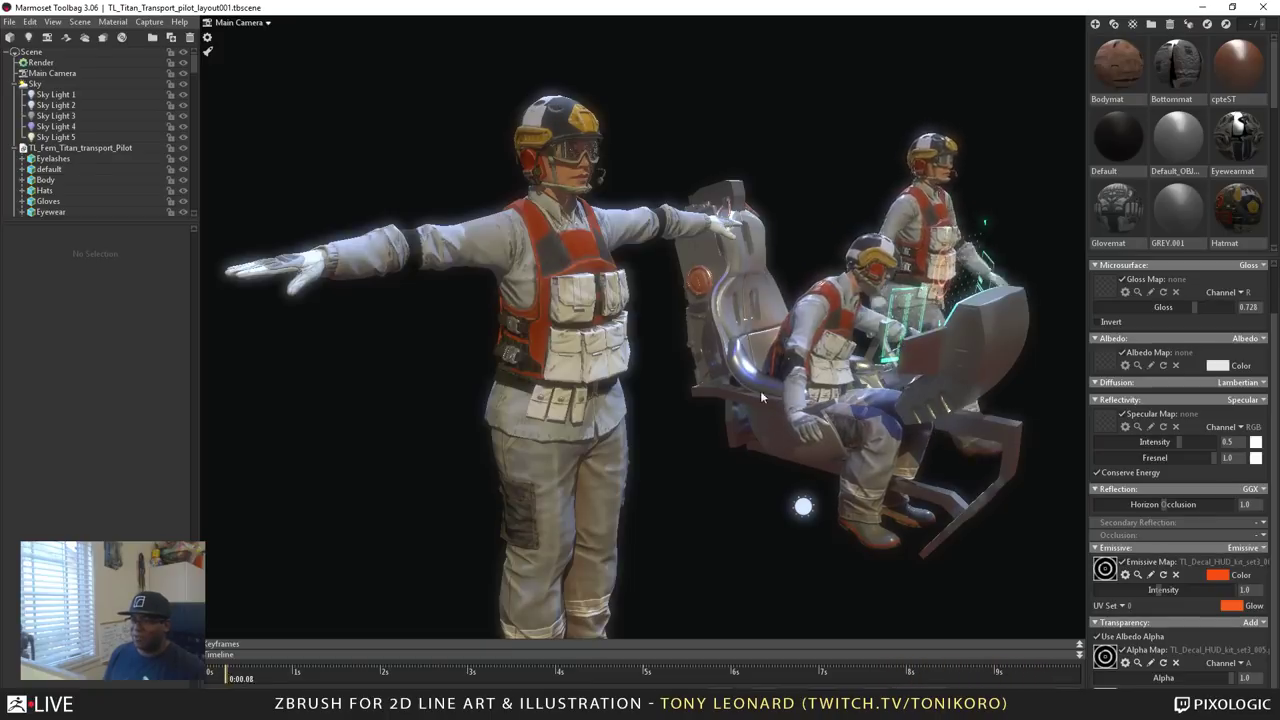
{"action": "left_click_drag", "start_coordinate": [775, 160], "coordinate": [712, 408]}
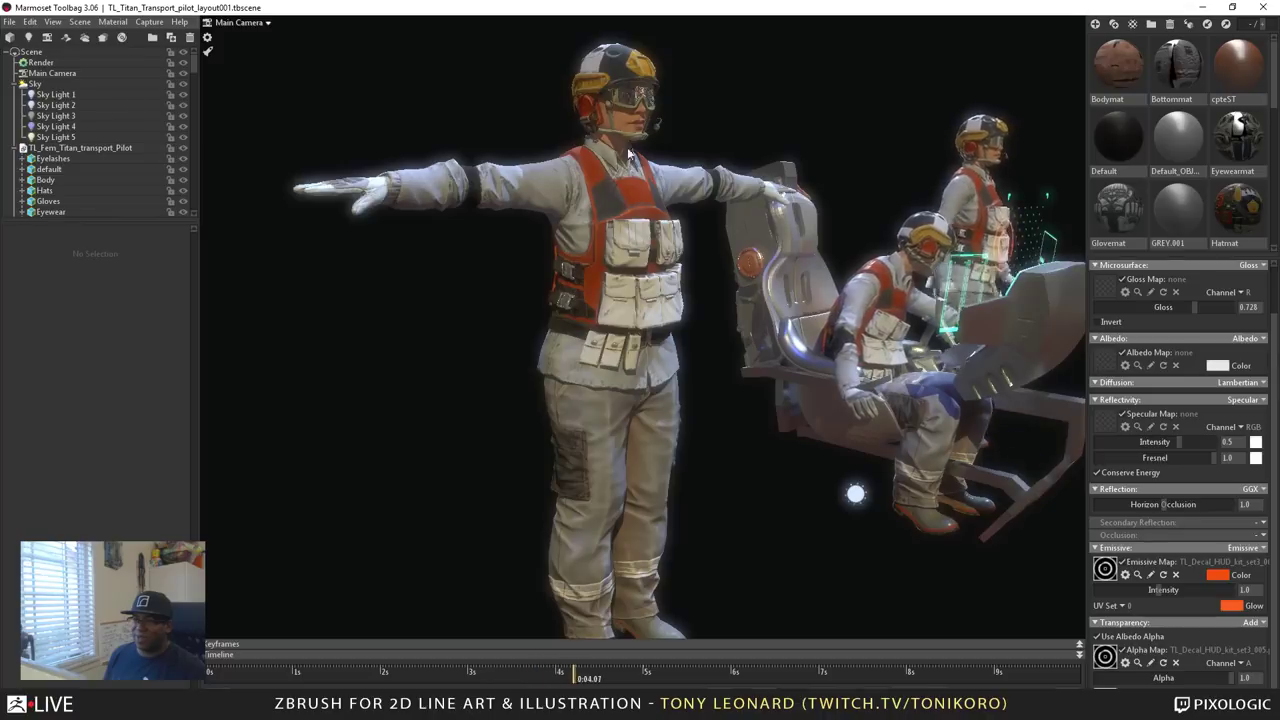
{"action": "left_click_drag", "start_coordinate": [577, 118], "coordinate": [617, 246]}
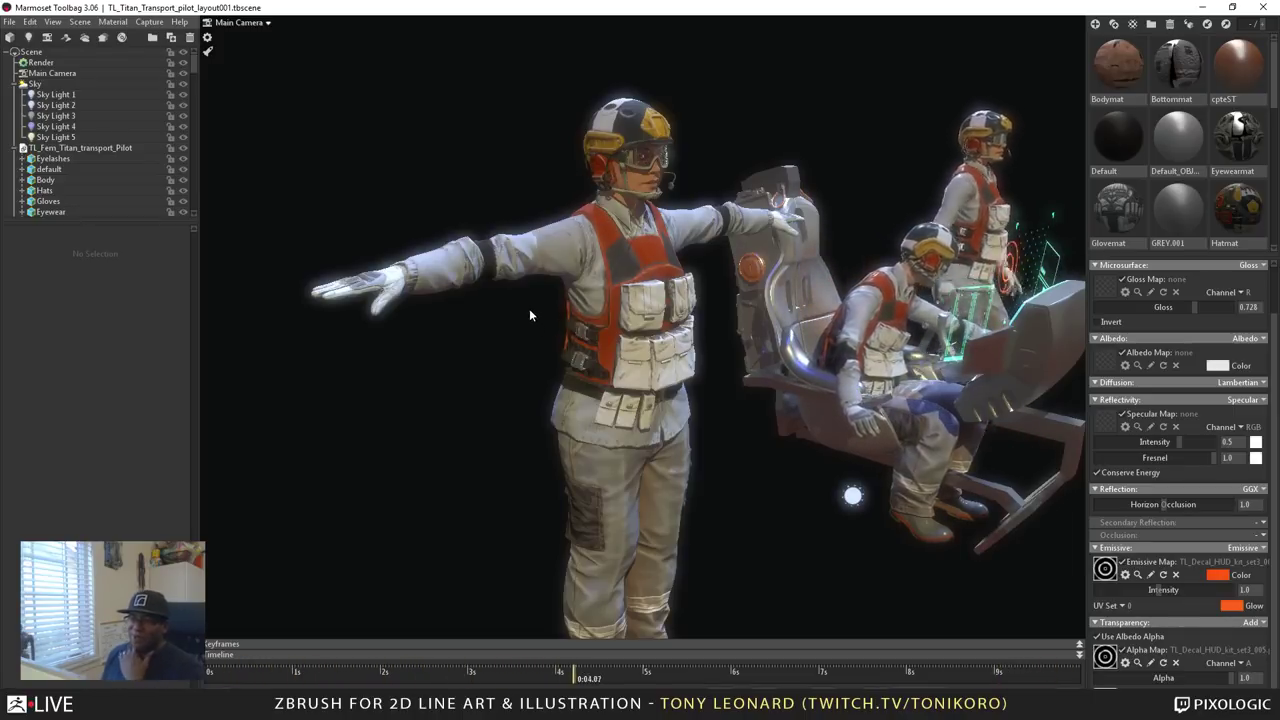
{"action": "left_click_drag", "start_coordinate": [782, 363], "coordinate": [745, 367]}
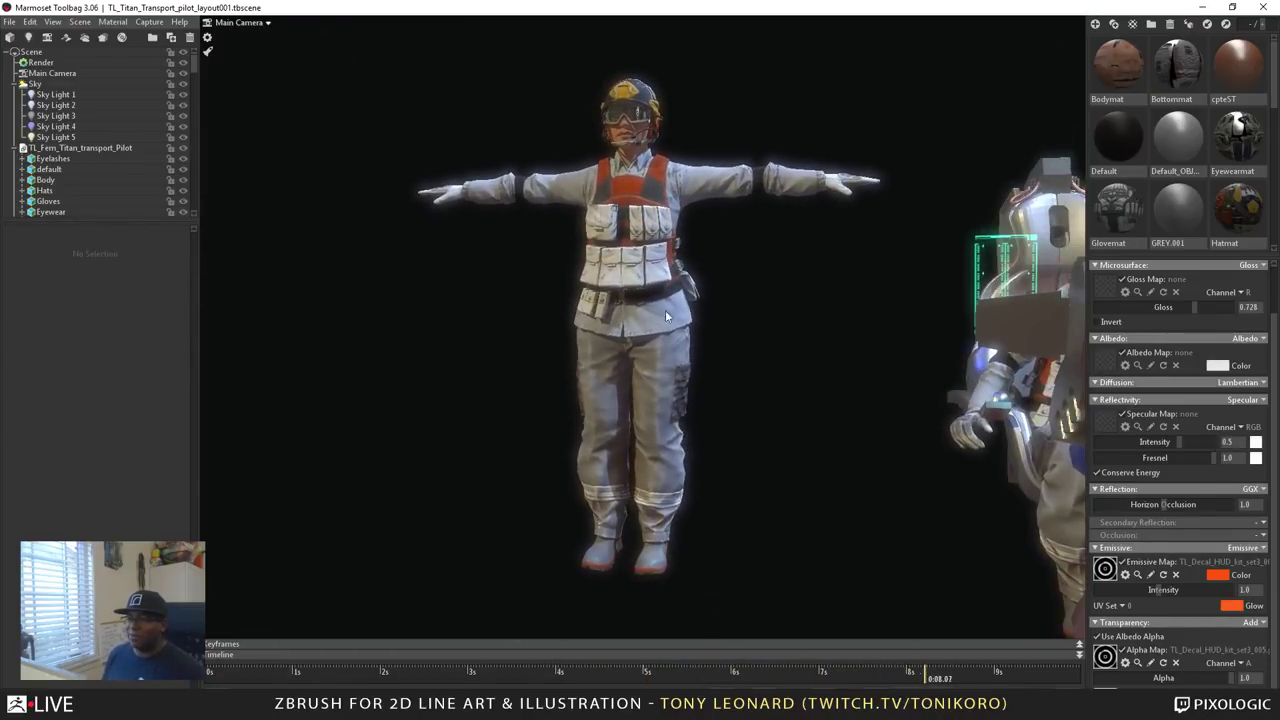
{"action": "left_click_drag", "start_coordinate": [665, 316], "coordinate": [849, 448]}
{"action": "right_click_drag", "start_coordinate": [849, 448], "coordinate": [771, 428]}
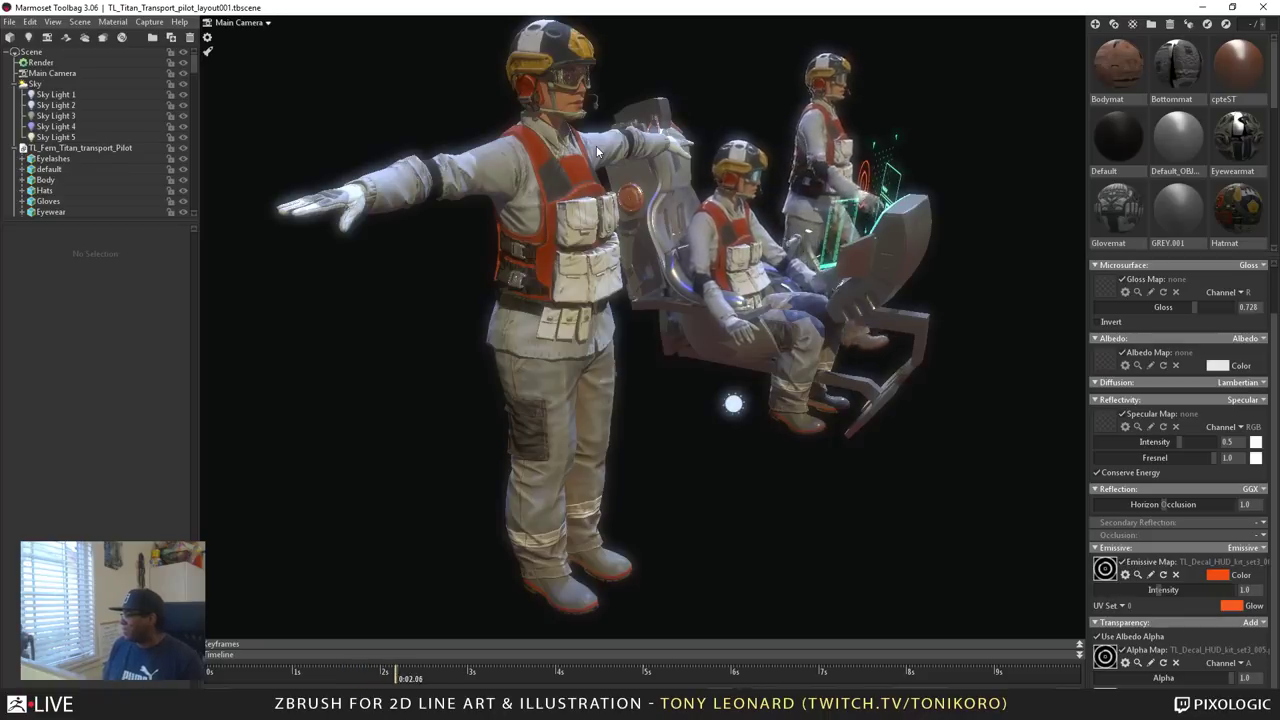
Switch back to ZBrush and bring the front of the helmet with its emblem into close view.
{"action": "key", "text": "alt+Tab"}
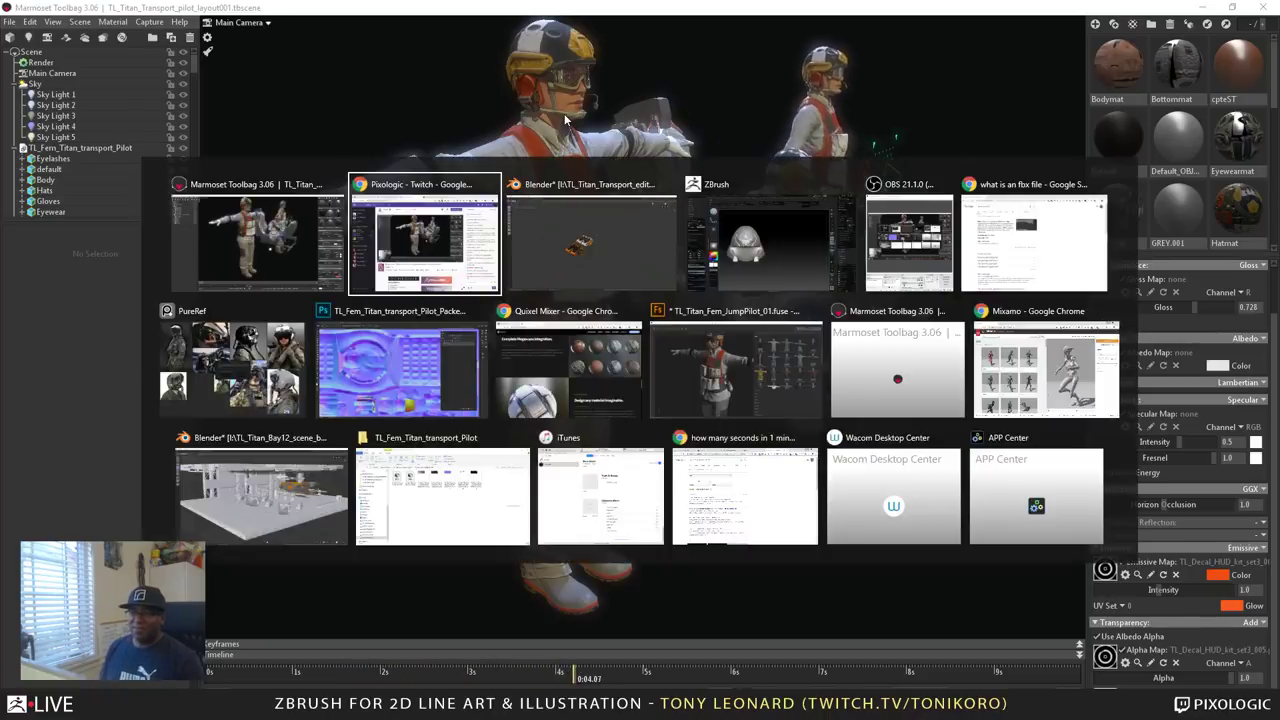
{"action": "key", "text": "Tab"}
{"action": "key", "text": "Tab"}
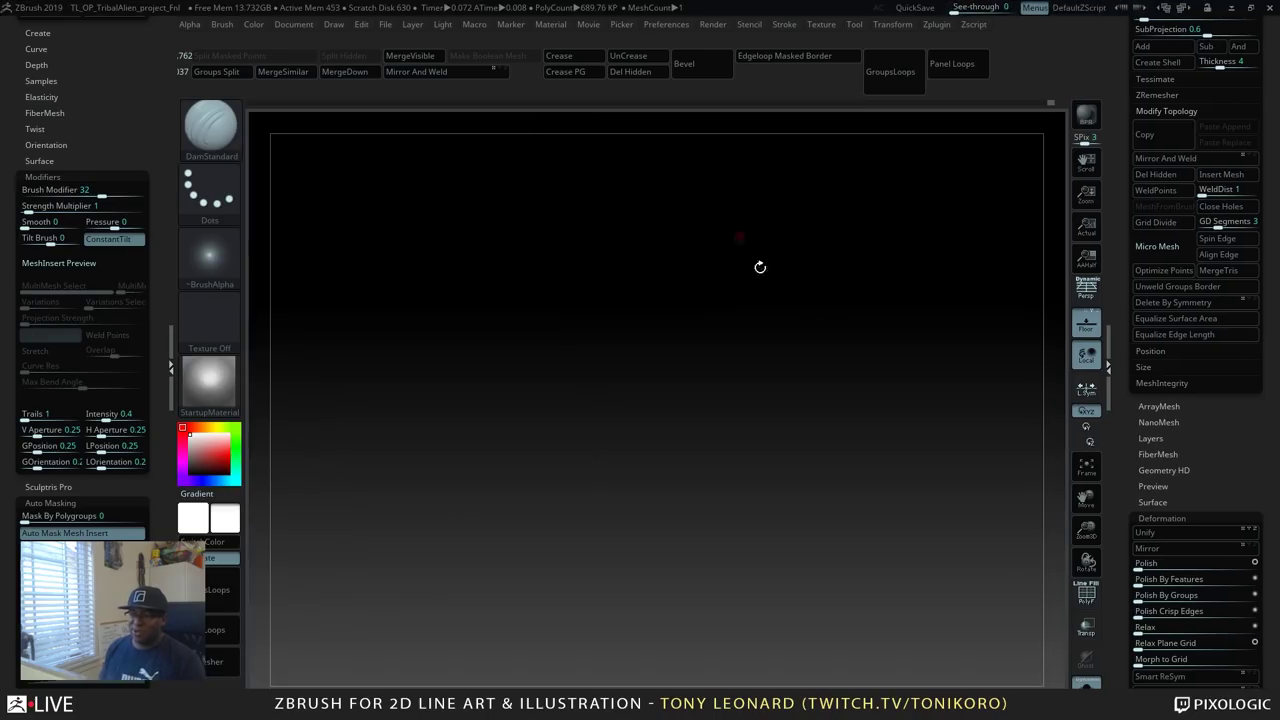
{"action": "left_click_drag", "start_coordinate": [760, 267], "coordinate": [905, 407]}
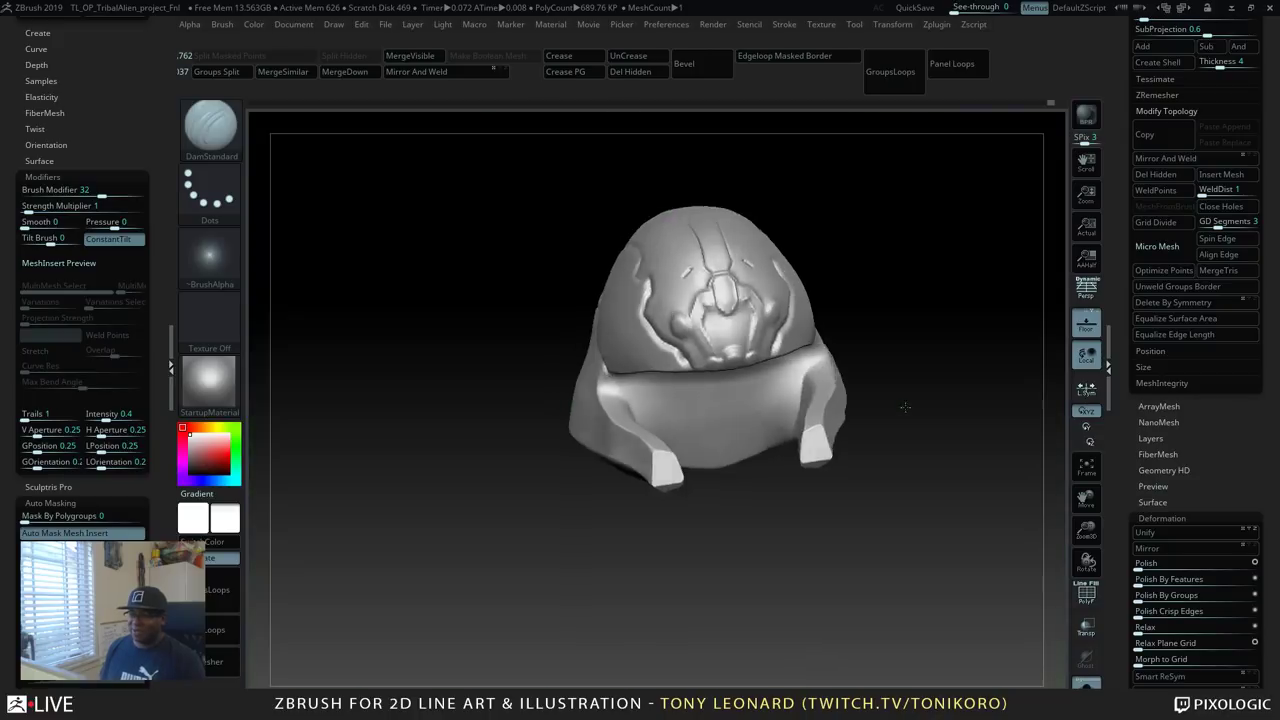
{"action": "key", "text": "f"}
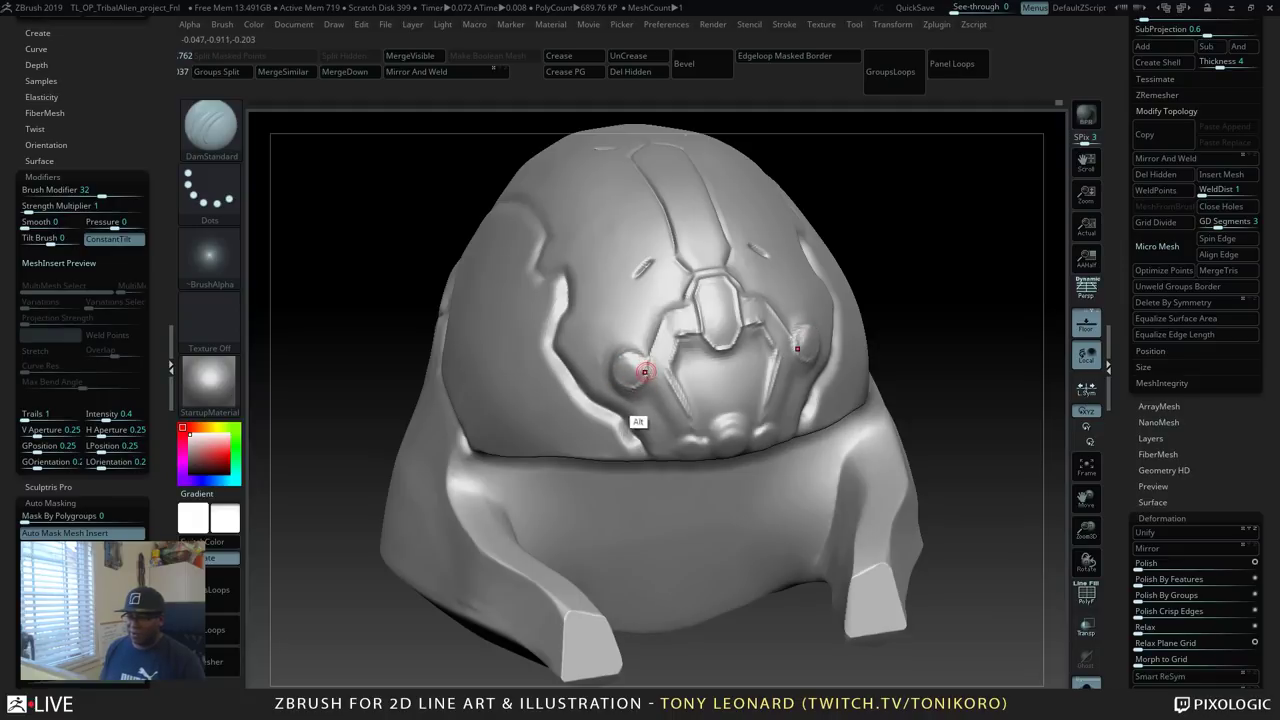
Flatten the emblem's central oval and the round studs on both sides of it with the hPolish brush.
{"action": "key", "text": "b"}
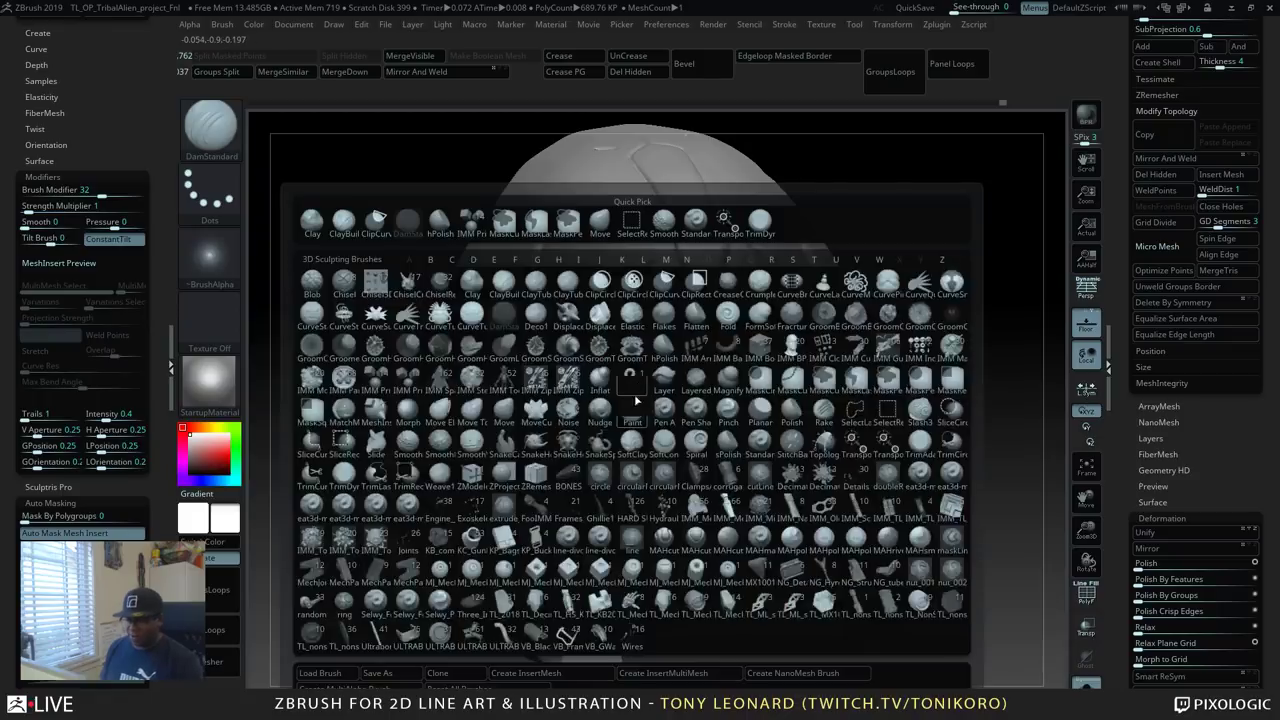
{"action": "key", "text": "h"}
{"action": "key", "text": "p"}
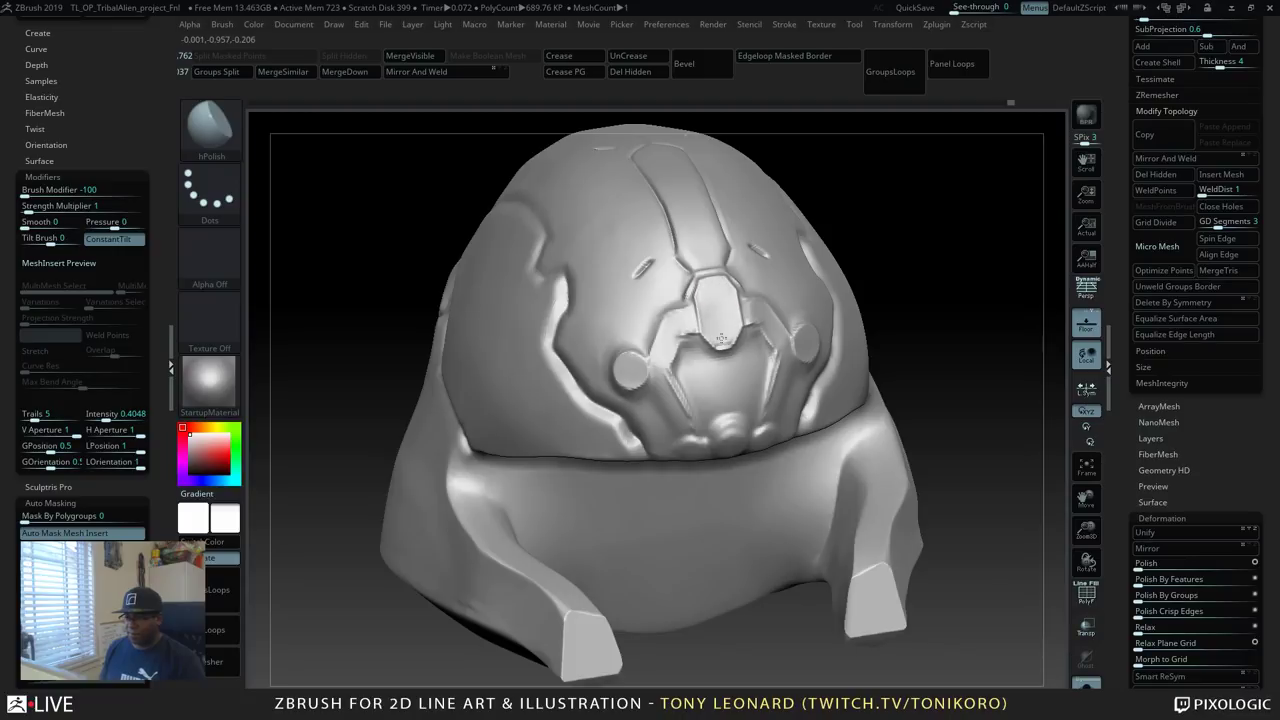
{"action": "left_click_drag", "start_coordinate": [960, 450], "coordinate": [897, 407]}
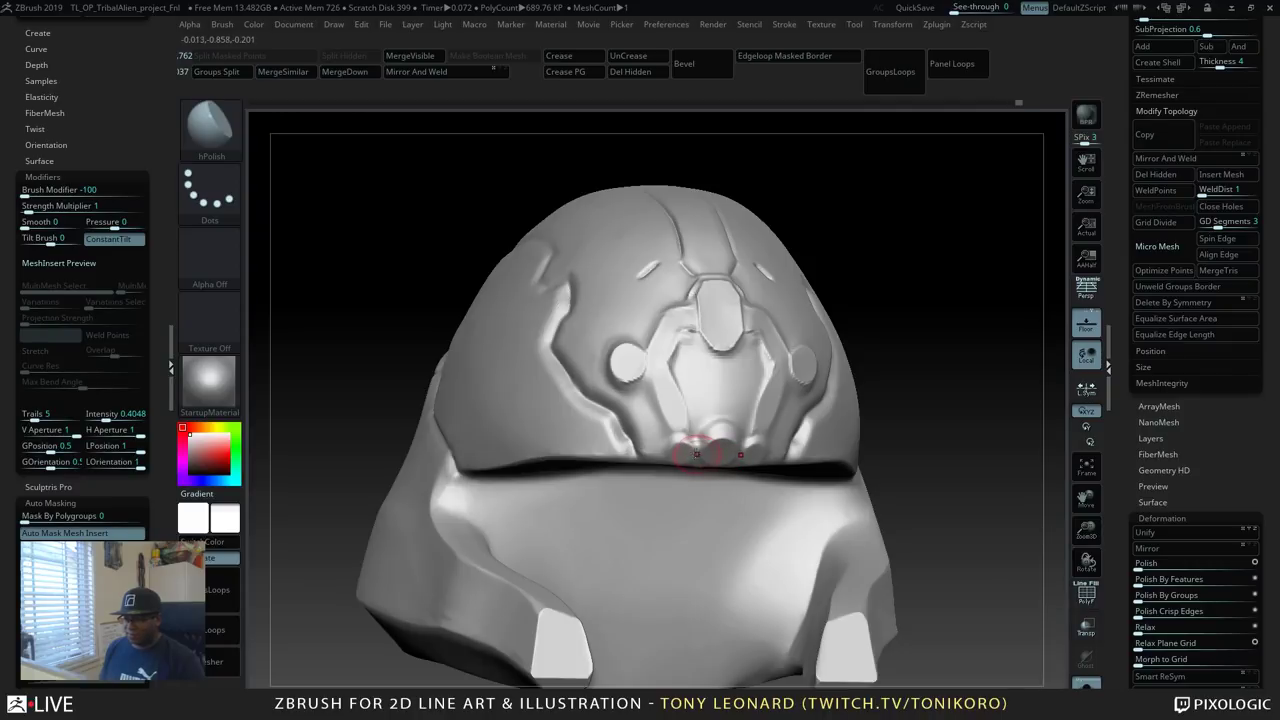
{"action": "left_click_drag", "start_coordinate": [949, 371], "coordinate": [630, 387]}
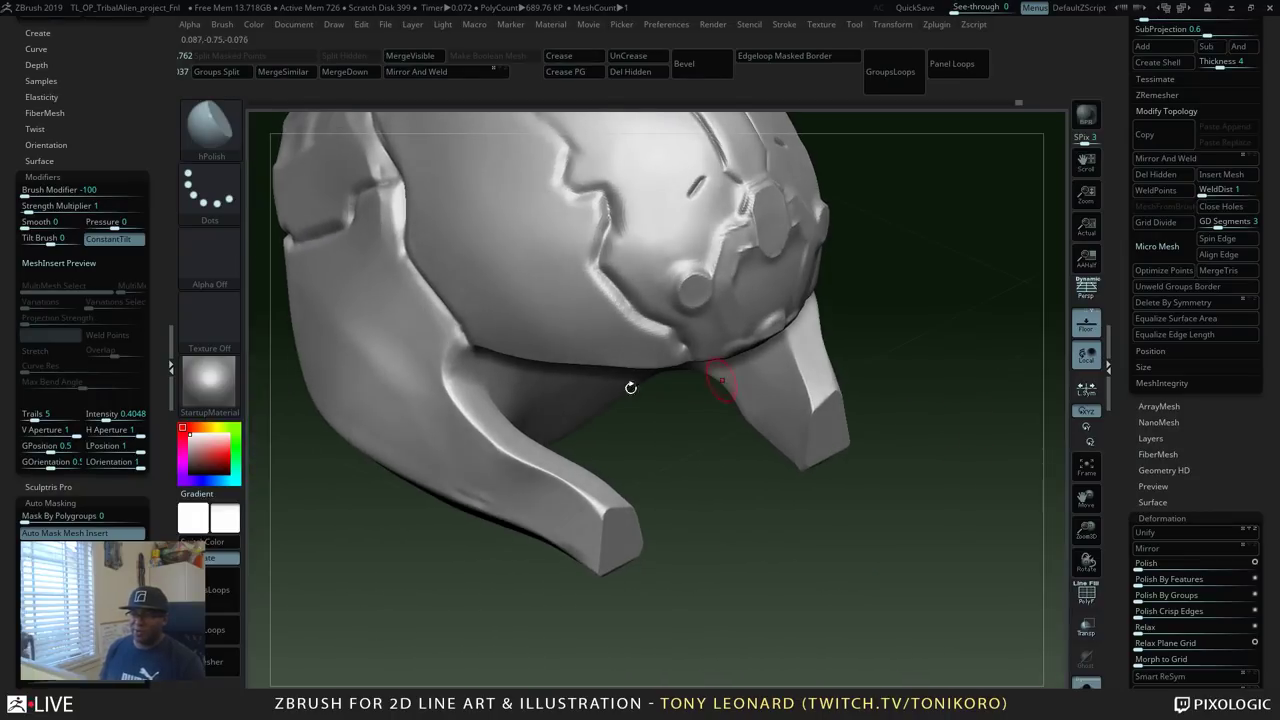
Flatten the surface of the helmet's rear crown section between the two side recesses with hPolish.
{"action": "left_click_drag", "start_coordinate": [871, 530], "coordinate": [942, 594]}
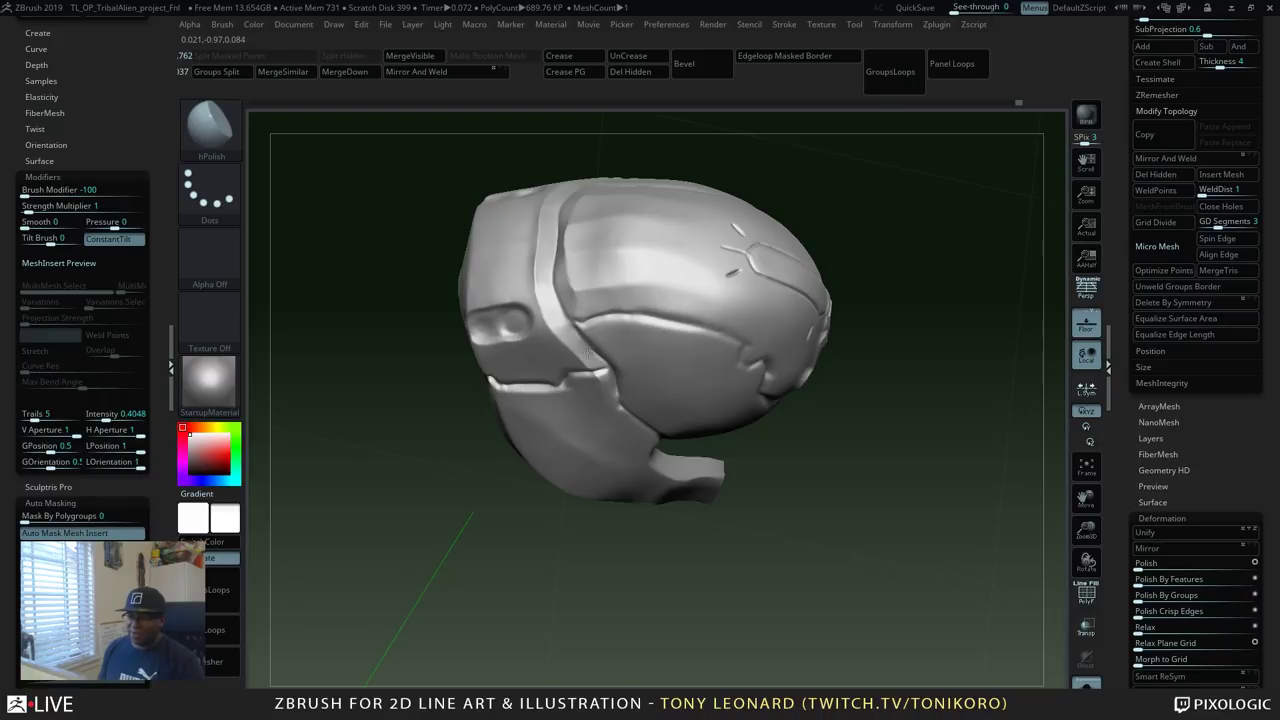
{"action": "left_click_drag", "start_coordinate": [898, 489], "coordinate": [891, 554], "text": "alt"}
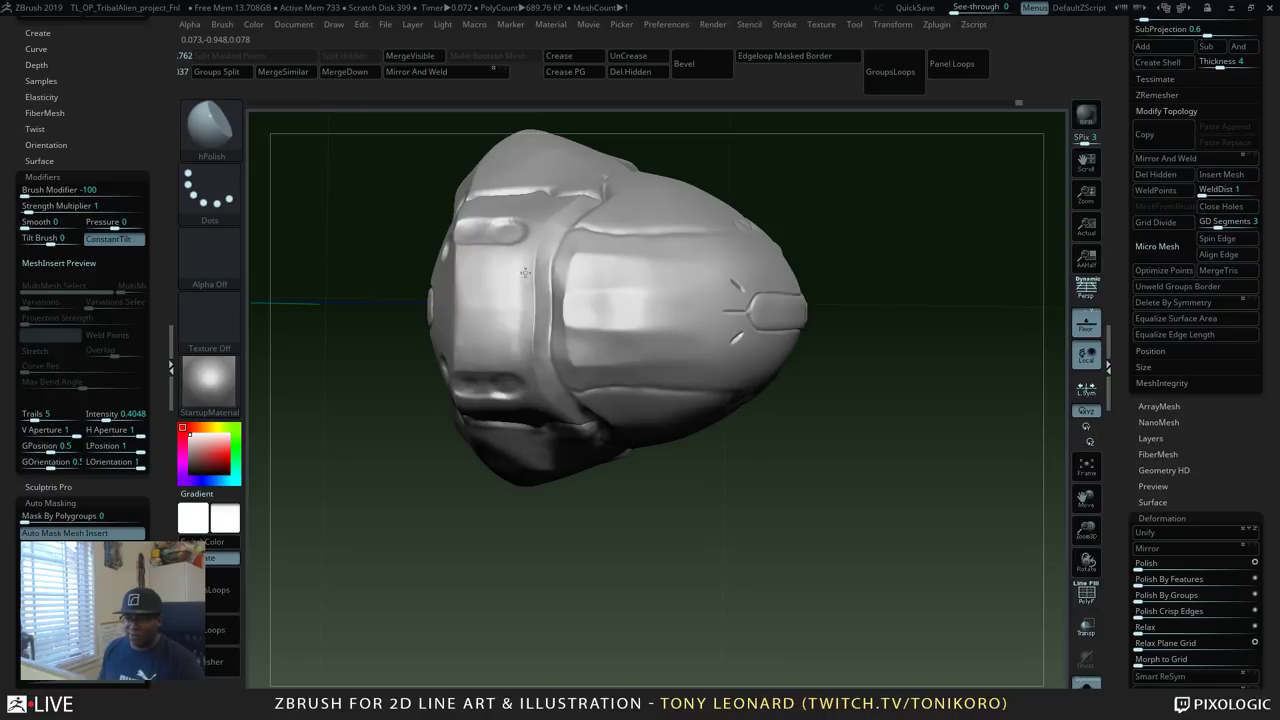
{"action": "left_click_drag", "start_coordinate": [525, 274], "coordinate": [524, 340]}
{"action": "mouse_move", "coordinate": [529, 263]}
{"action": "left_mouse_down"}
{"action": "mouse_move", "coordinate": [516, 328]}
{"action": "mouse_move", "coordinate": [528, 352]}
{"action": "left_mouse_up"}
{"action": "left_click_drag", "start_coordinate": [510, 307], "coordinate": [487, 274]}
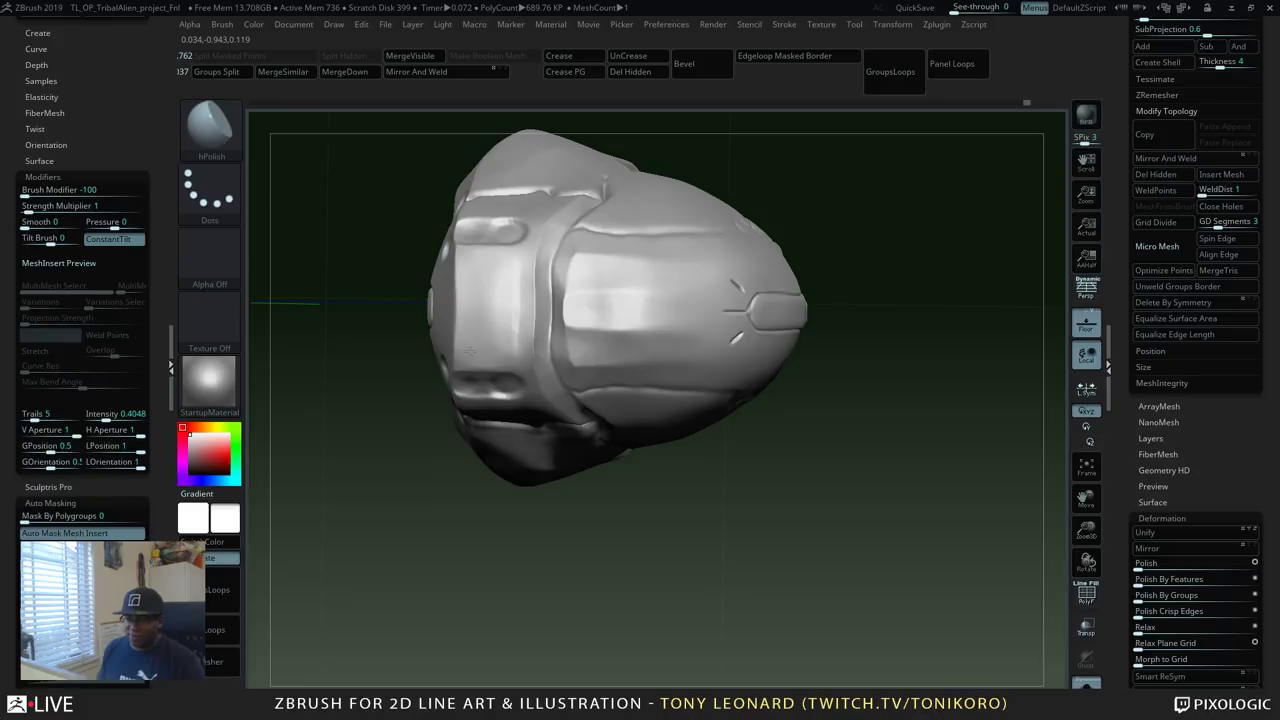
Examine the helmet's crown seams, side panels and rear plates from several angles.
{"action": "left_click_drag", "start_coordinate": [895, 432], "coordinate": [860, 463]}
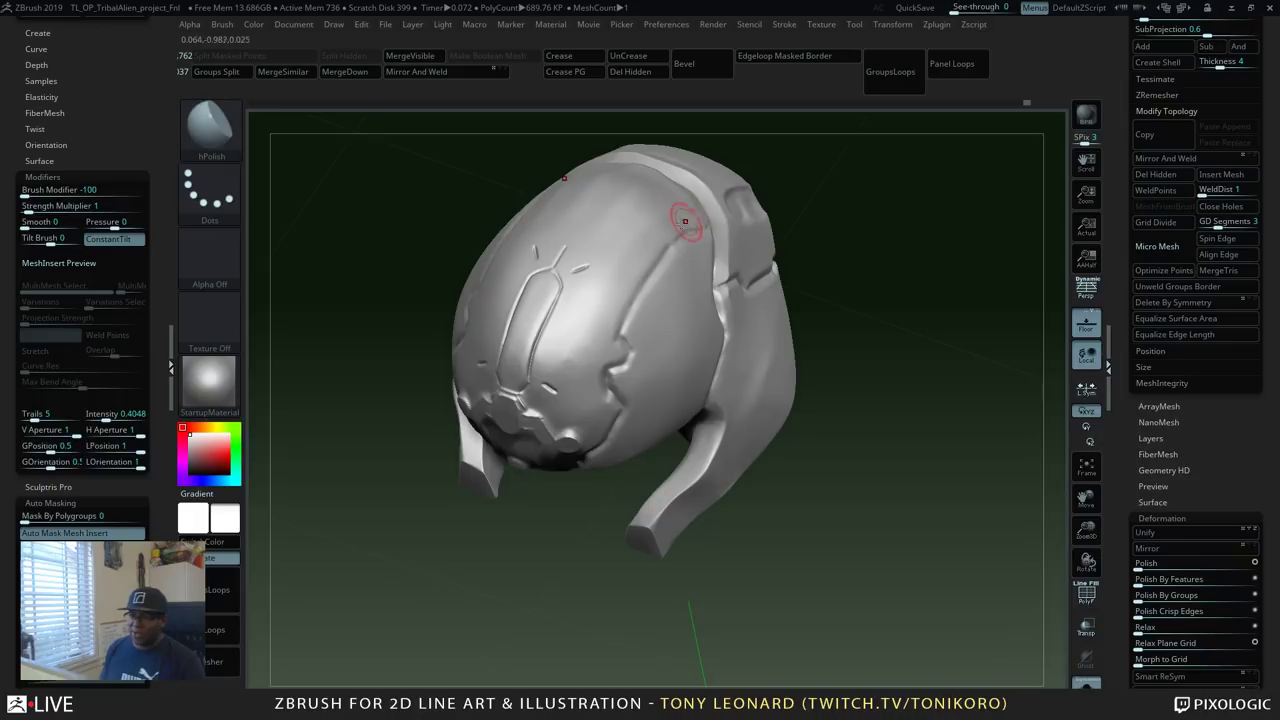
{"action": "left_click_drag", "start_coordinate": [551, 491], "coordinate": [543, 363]}
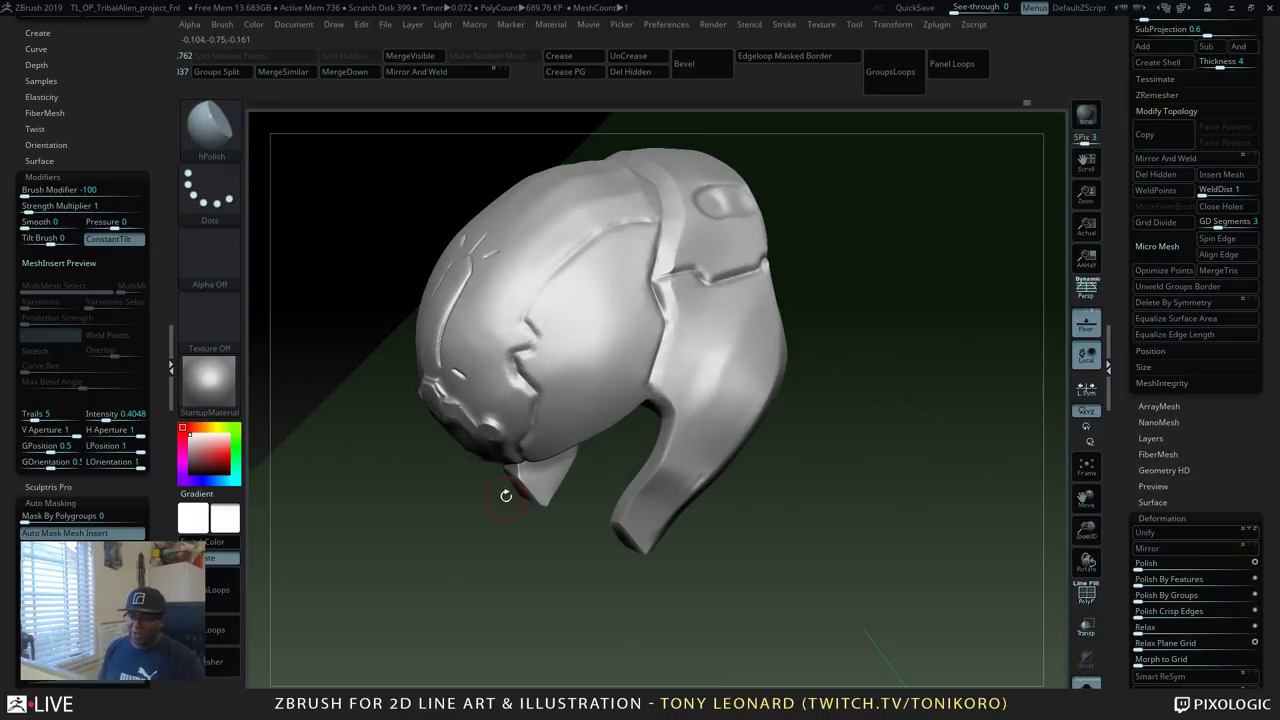
{"action": "left_click_drag", "start_coordinate": [716, 573], "coordinate": [593, 222]}
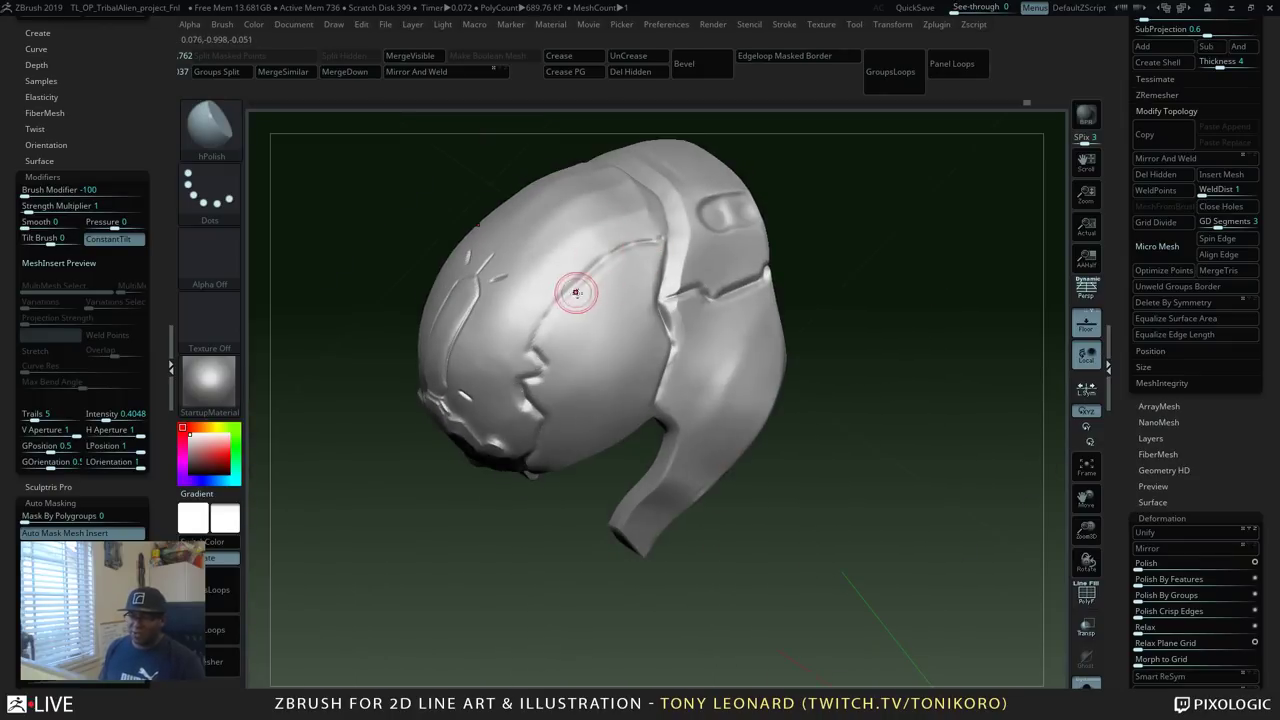
{"action": "left_click_drag", "start_coordinate": [857, 520], "coordinate": [951, 403]}
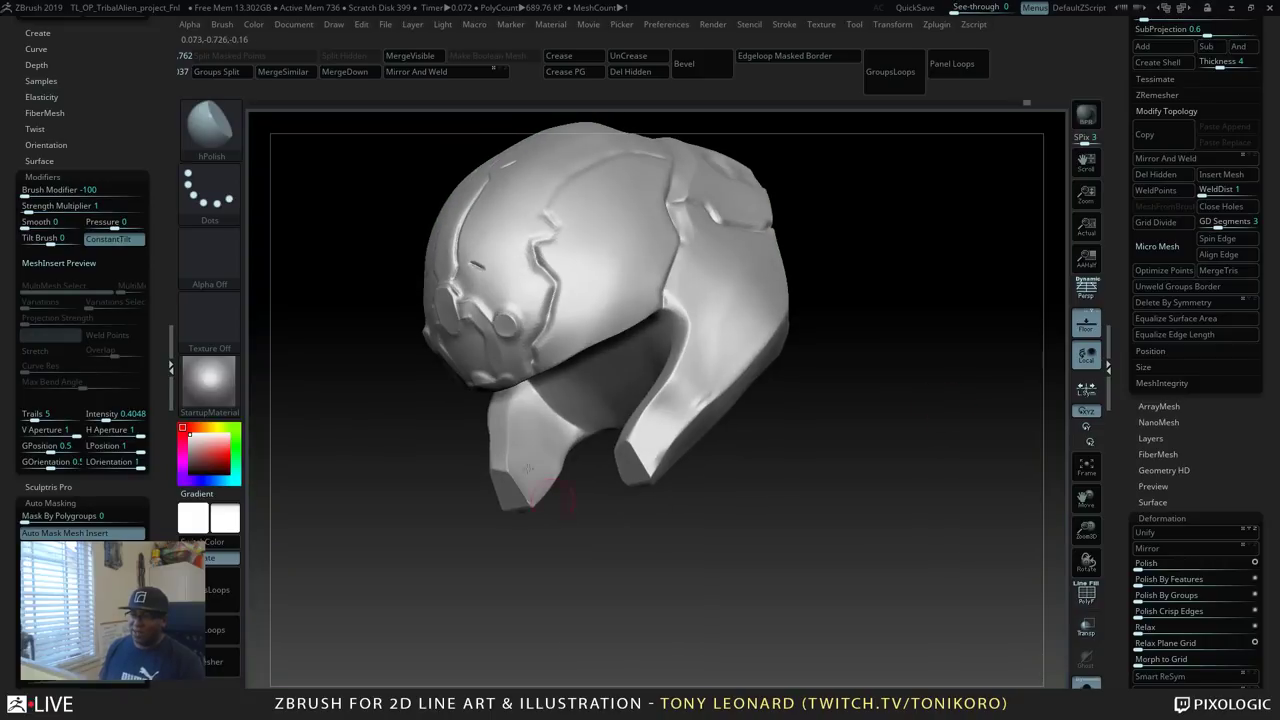
{"action": "left_click_drag", "start_coordinate": [911, 471], "coordinate": [876, 515]}
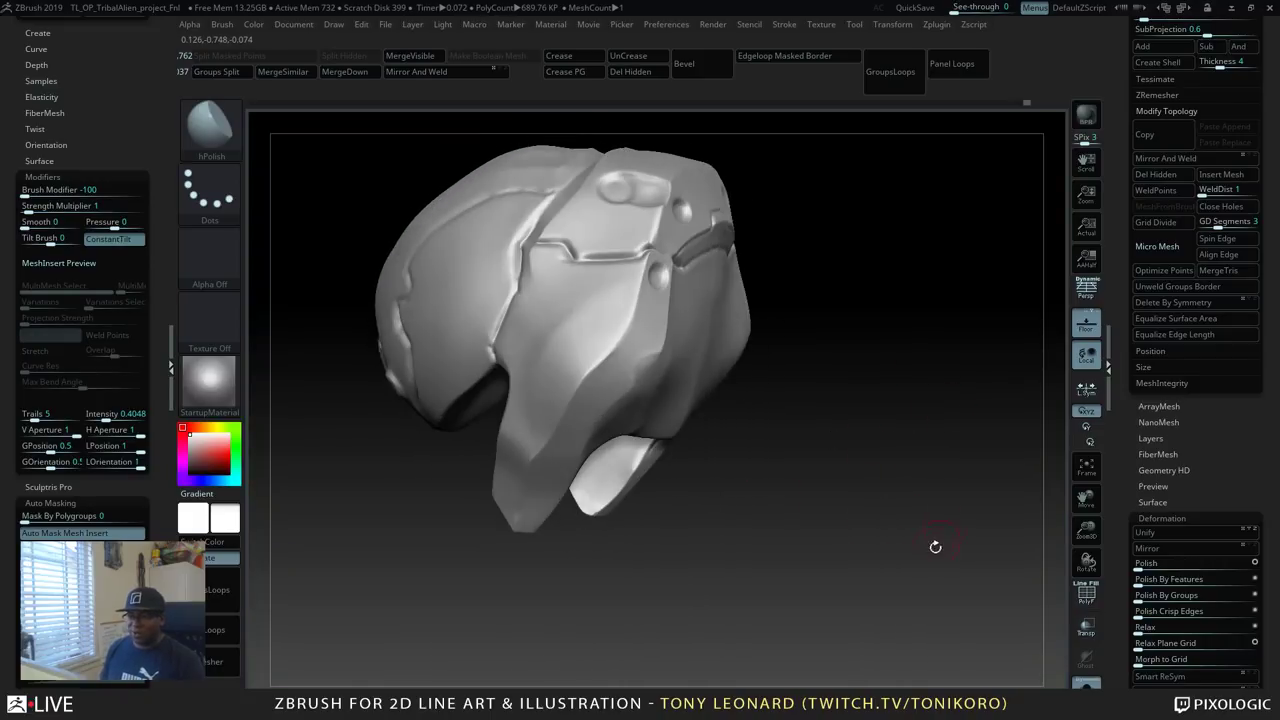
{"action": "mouse_move", "coordinate": [935, 547]}
{"action": "left_mouse_down"}
{"action": "mouse_move", "coordinate": [907, 562]}
{"action": "mouse_move", "coordinate": [860, 555]}
{"action": "left_mouse_up"}
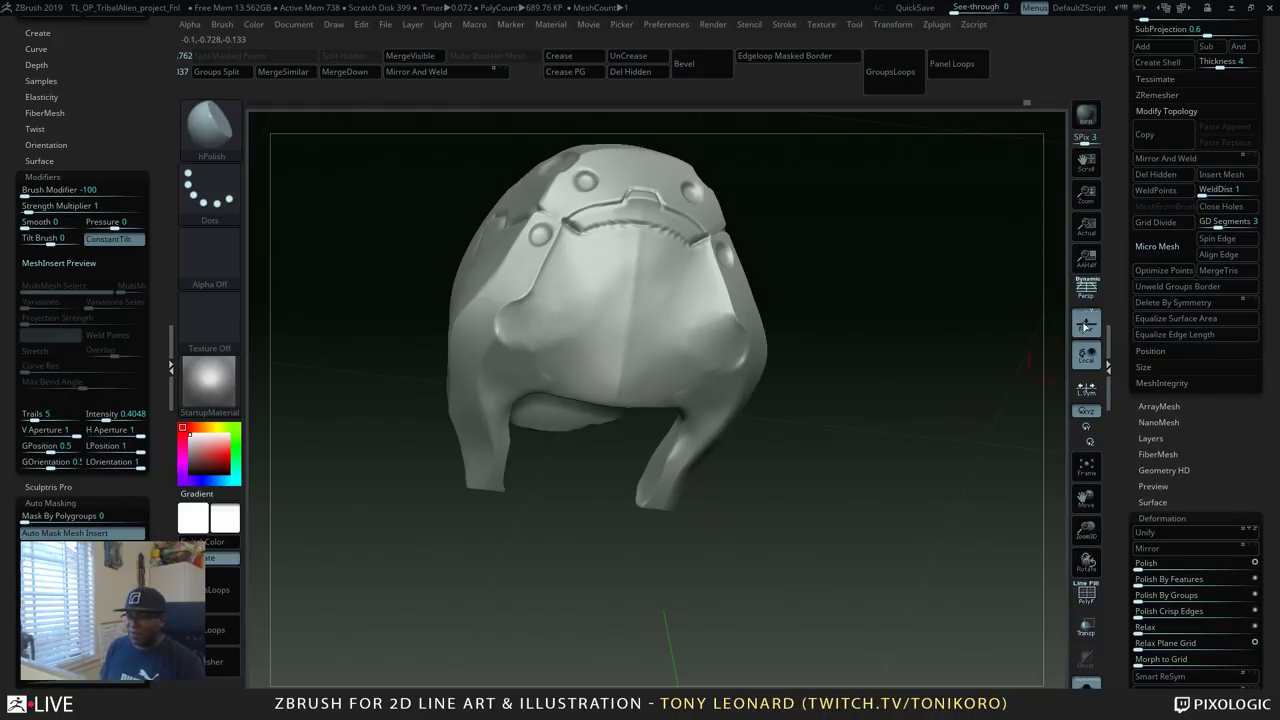
{"action": "mouse_move", "coordinate": [894, 447]}
{"action": "left_mouse_down"}
{"action": "mouse_move", "coordinate": [899, 527]}
{"action": "mouse_move", "coordinate": [934, 553]}
{"action": "mouse_move", "coordinate": [923, 514]}
{"action": "left_mouse_up"}
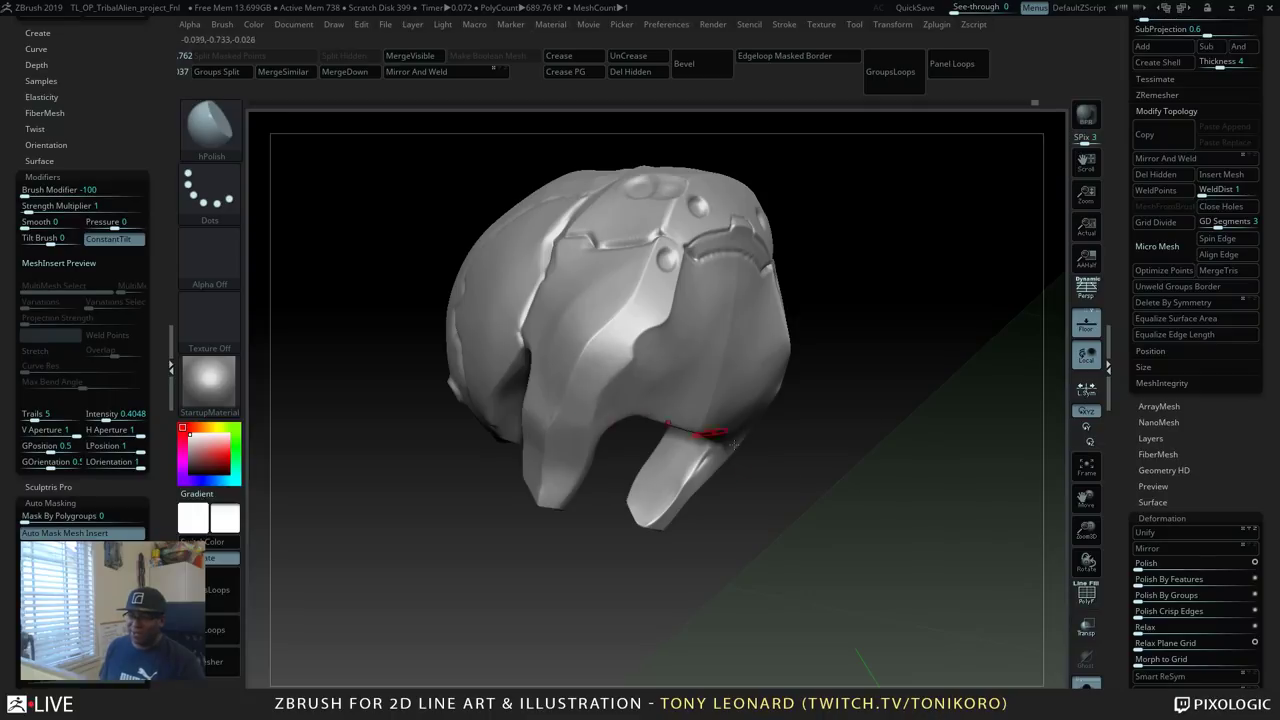
Examine the cheek guards' planes, lower edges and tips up close and against the whole helmet silhouette.
{"action": "mouse_move", "coordinate": [770, 470]}
{"action": "left_mouse_down"}
{"action": "mouse_move", "coordinate": [880, 540]}
{"action": "mouse_move", "coordinate": [895, 535]}
{"action": "left_mouse_up"}
{"action": "left_click_drag", "start_coordinate": [540, 398], "coordinate": [549, 405]}
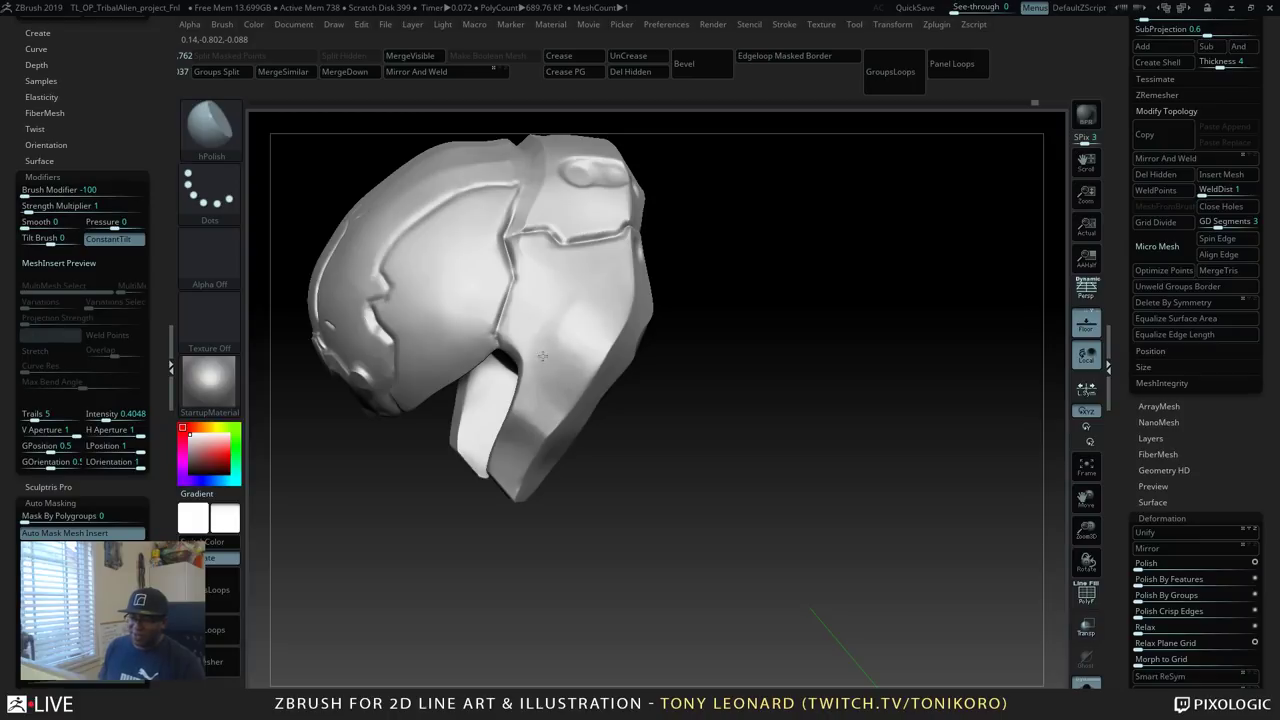
{"action": "right_click_drag", "start_coordinate": [689, 449], "coordinate": [491, 466]}
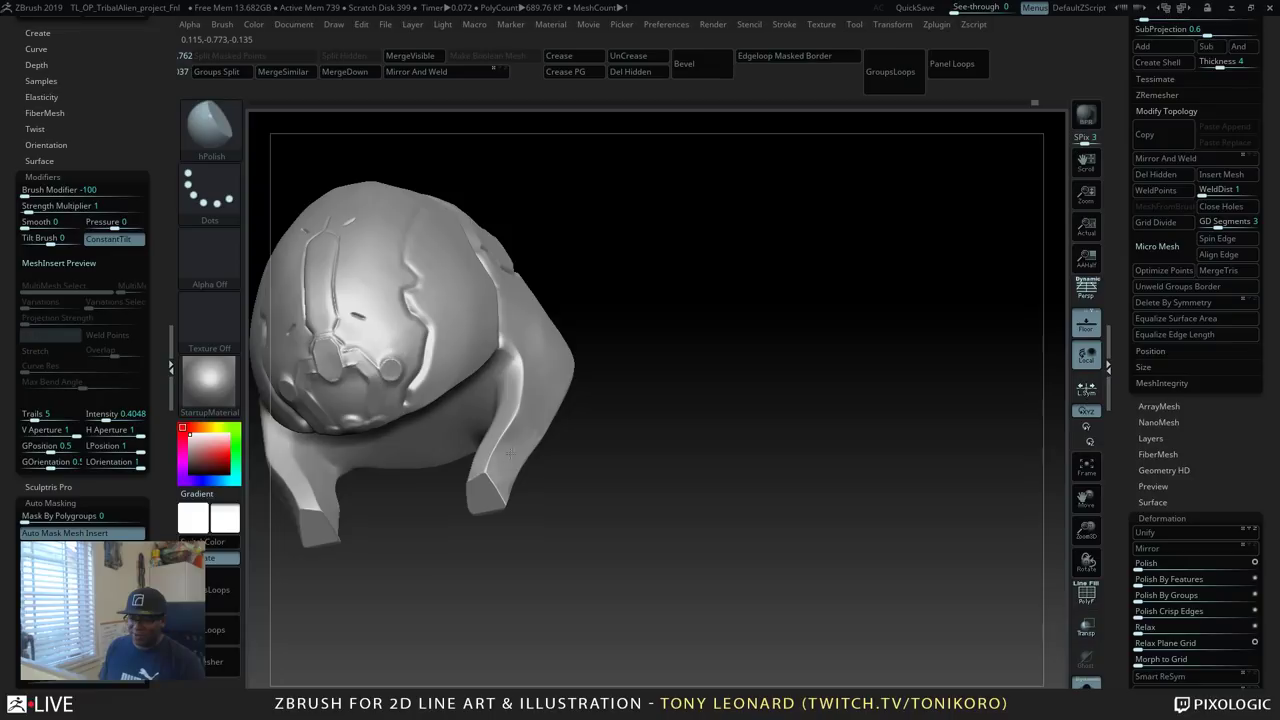
{"action": "right_click_drag", "start_coordinate": [509, 475], "coordinate": [851, 571]}
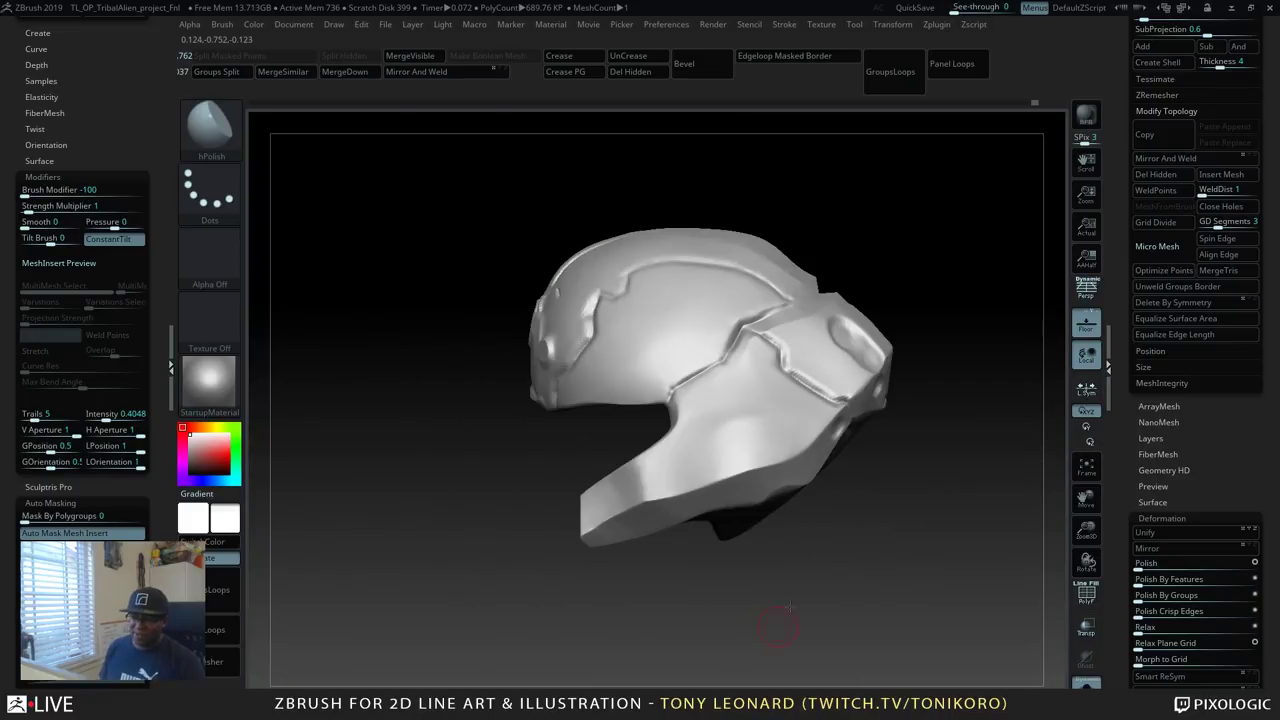
{"action": "right_click_drag", "start_coordinate": [780, 628], "coordinate": [751, 606], "text": "alt"}
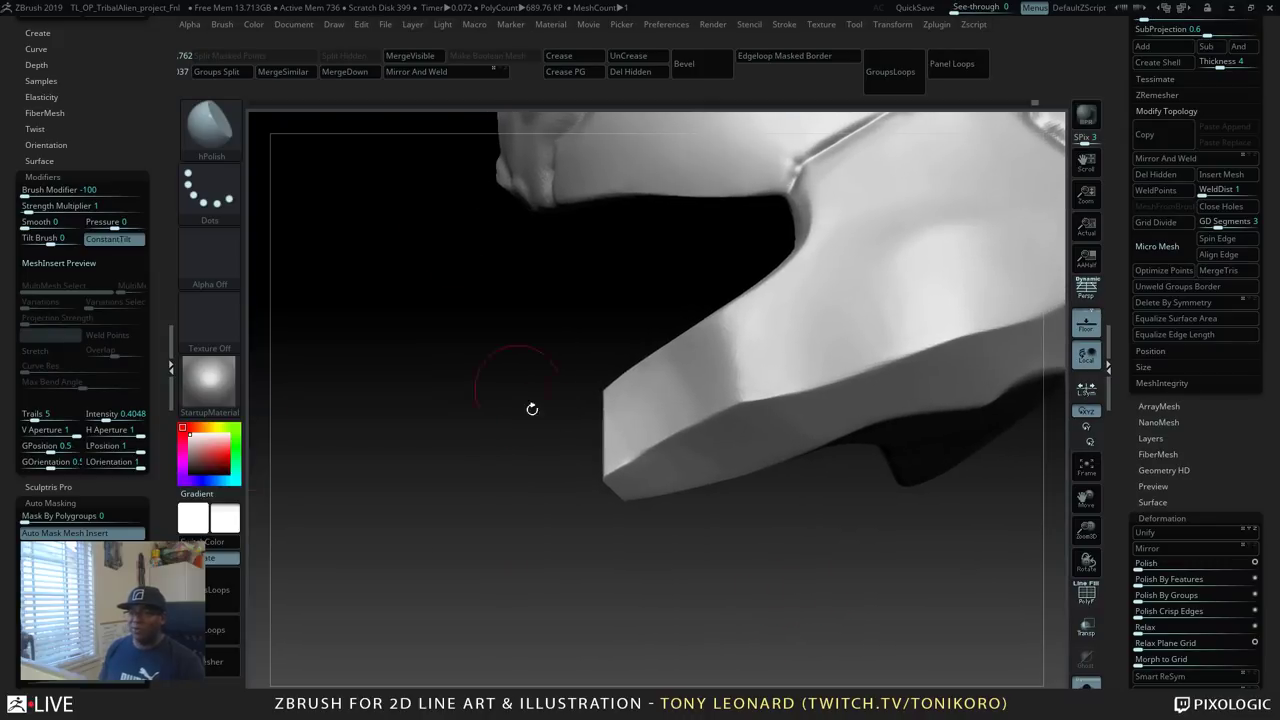
{"action": "right_click_drag", "start_coordinate": [834, 577], "coordinate": [911, 526], "text": "alt"}
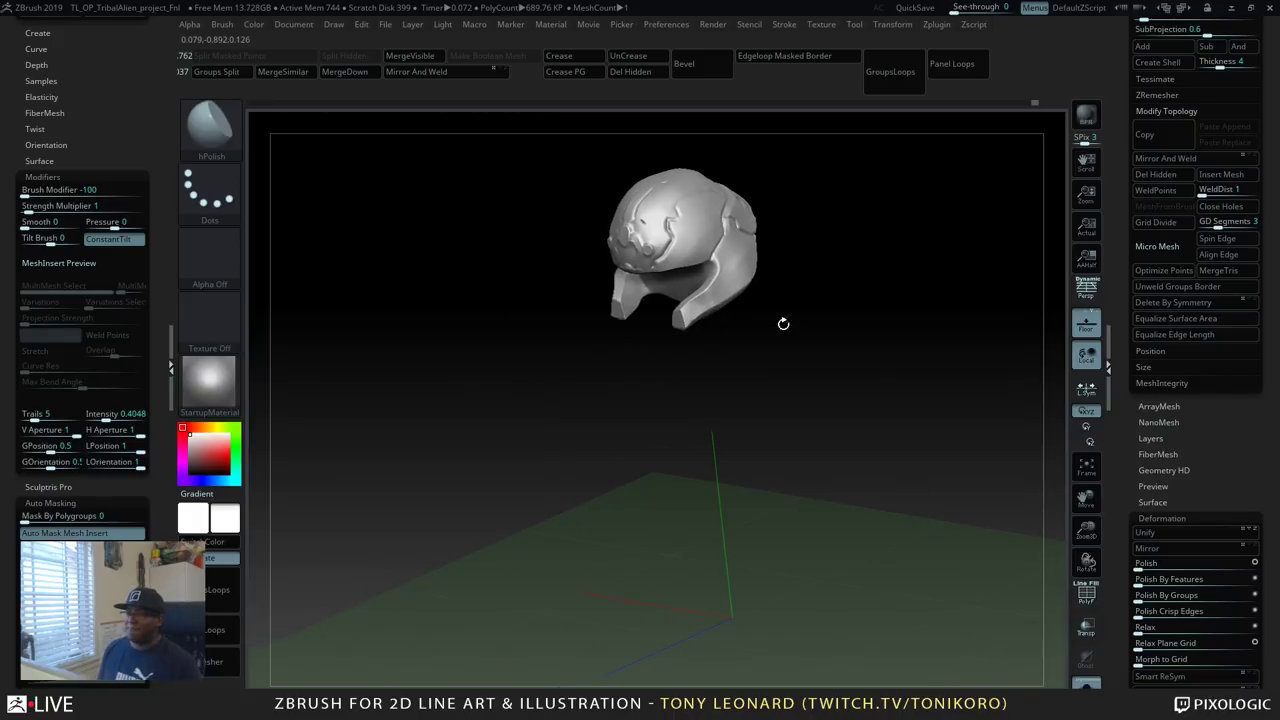
{"action": "right_click_drag", "start_coordinate": [890, 446], "coordinate": [910, 548]}
{"action": "right_click_drag", "start_coordinate": [891, 500], "coordinate": [900, 600]}
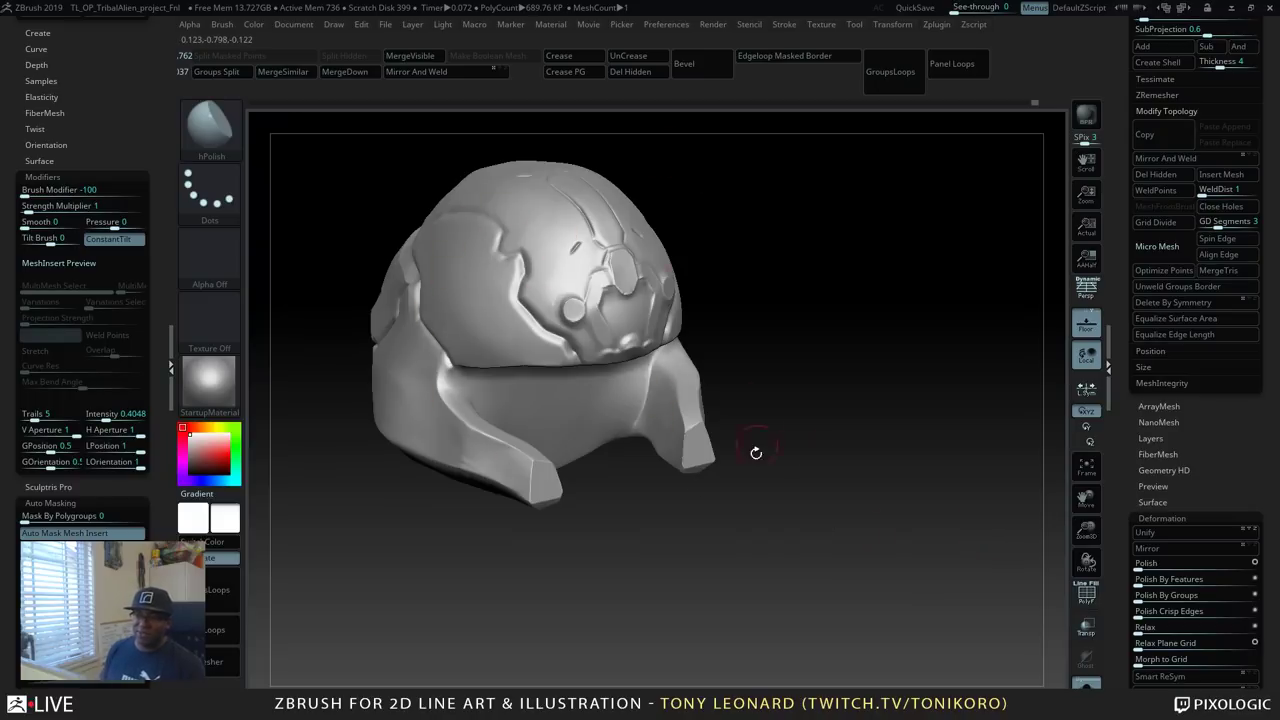
Carve a stepped groove along the crown above the side panel toward the front emblem with the DamStandard brush.
{"action": "right_click_drag", "start_coordinate": [863, 501], "coordinate": [583, 397]}
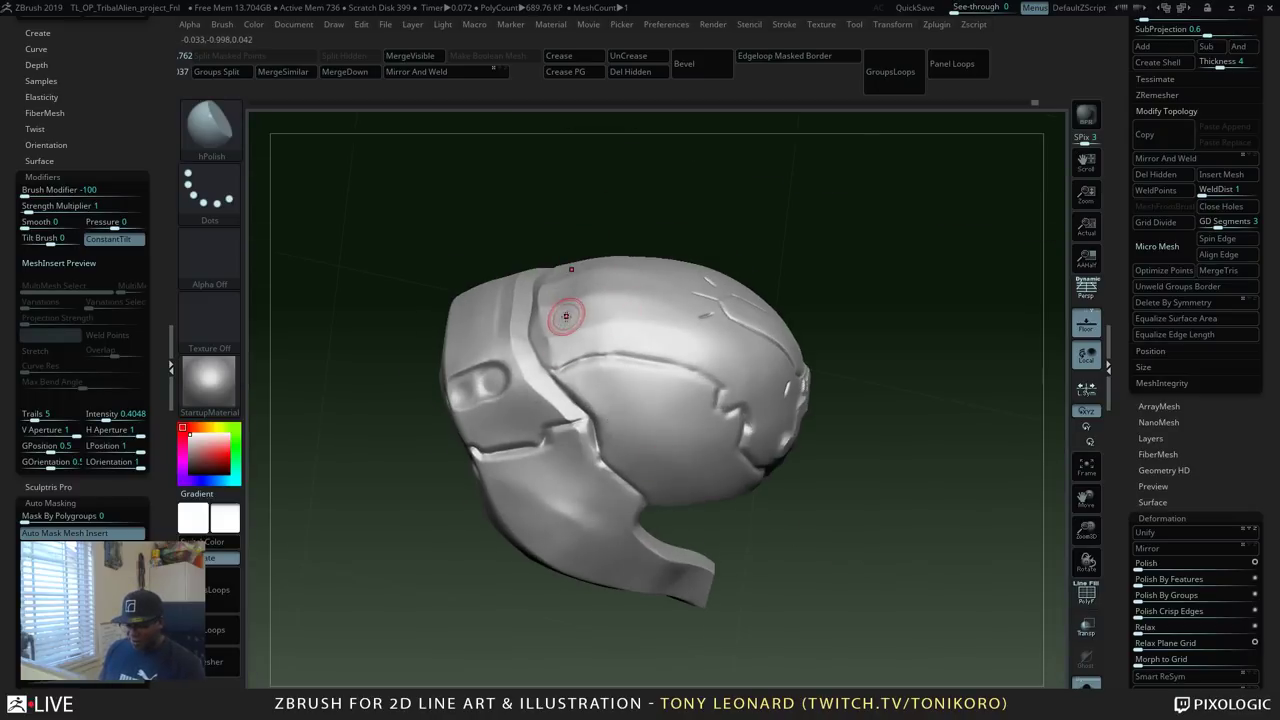
{"action": "key", "text": "b"}
{"action": "key", "text": "d"}
{"action": "key", "text": "s"}
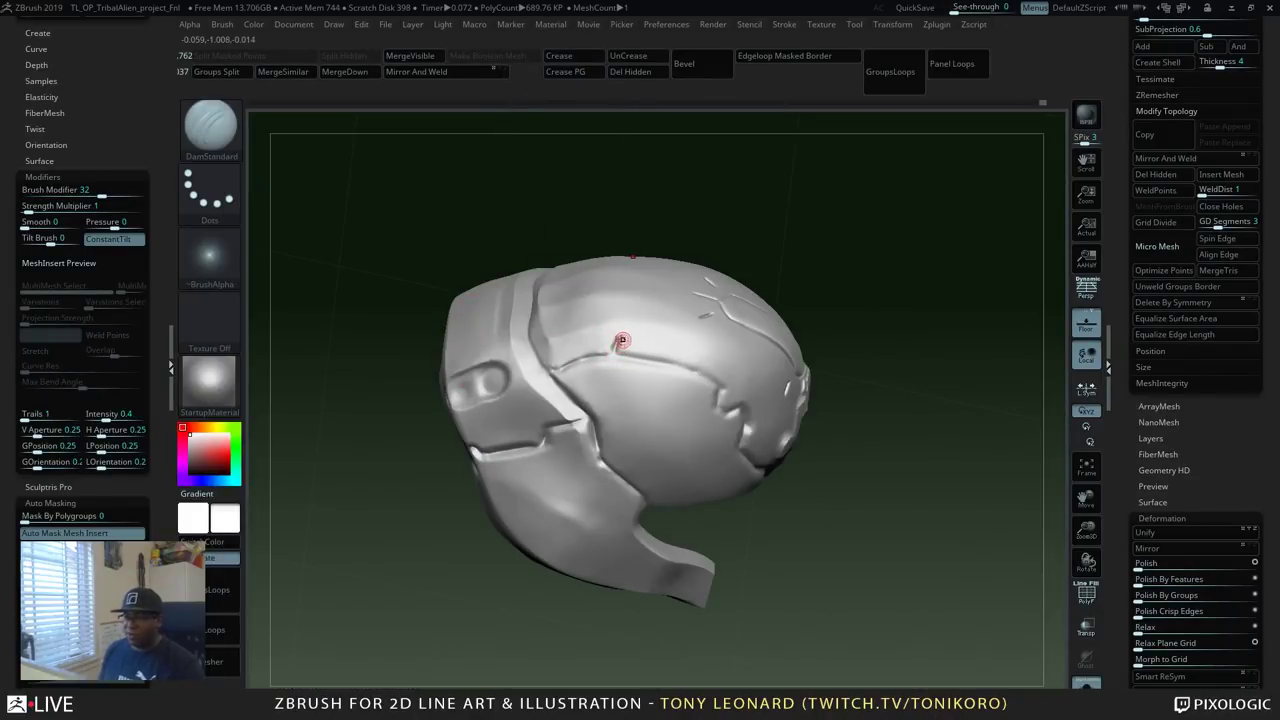
{"action": "mouse_move", "coordinate": [617, 344]}
{"action": "left_mouse_down"}
{"action": "mouse_move", "coordinate": [693, 355]}
{"action": "mouse_move", "coordinate": [697, 342]}
{"action": "left_mouse_up"}
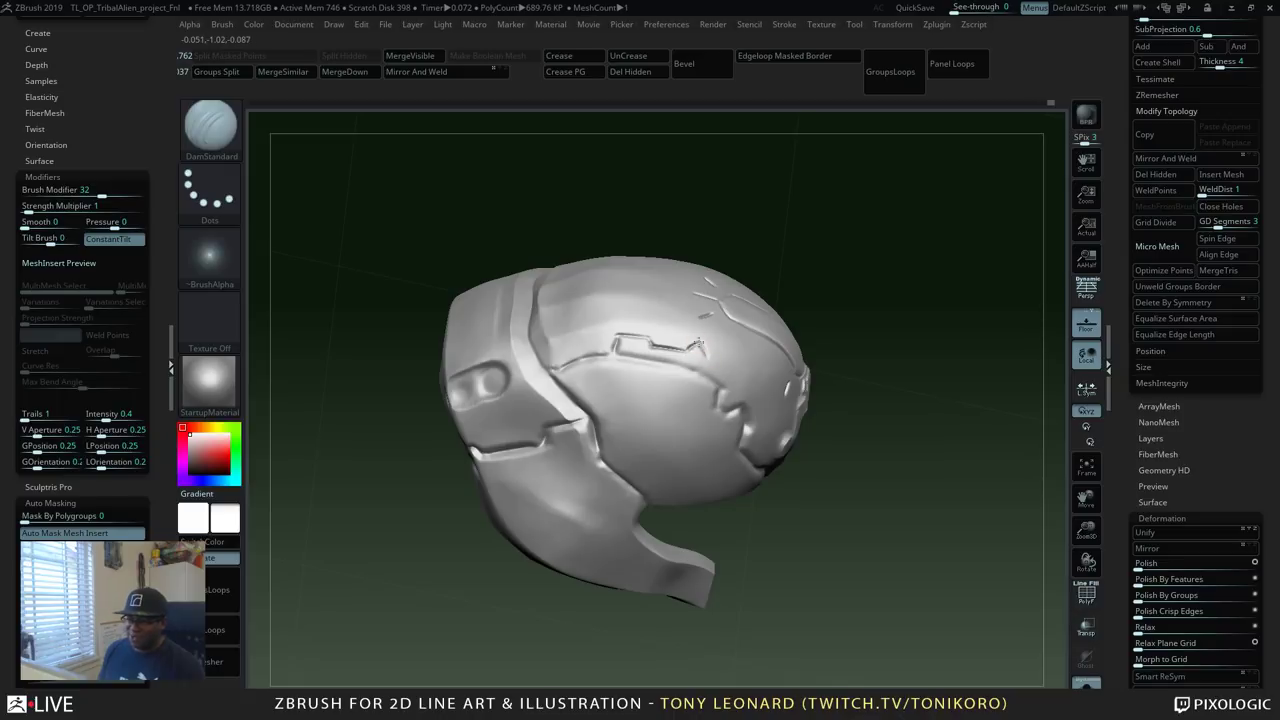
{"action": "left_click_drag", "start_coordinate": [978, 416], "coordinate": [974, 490]}
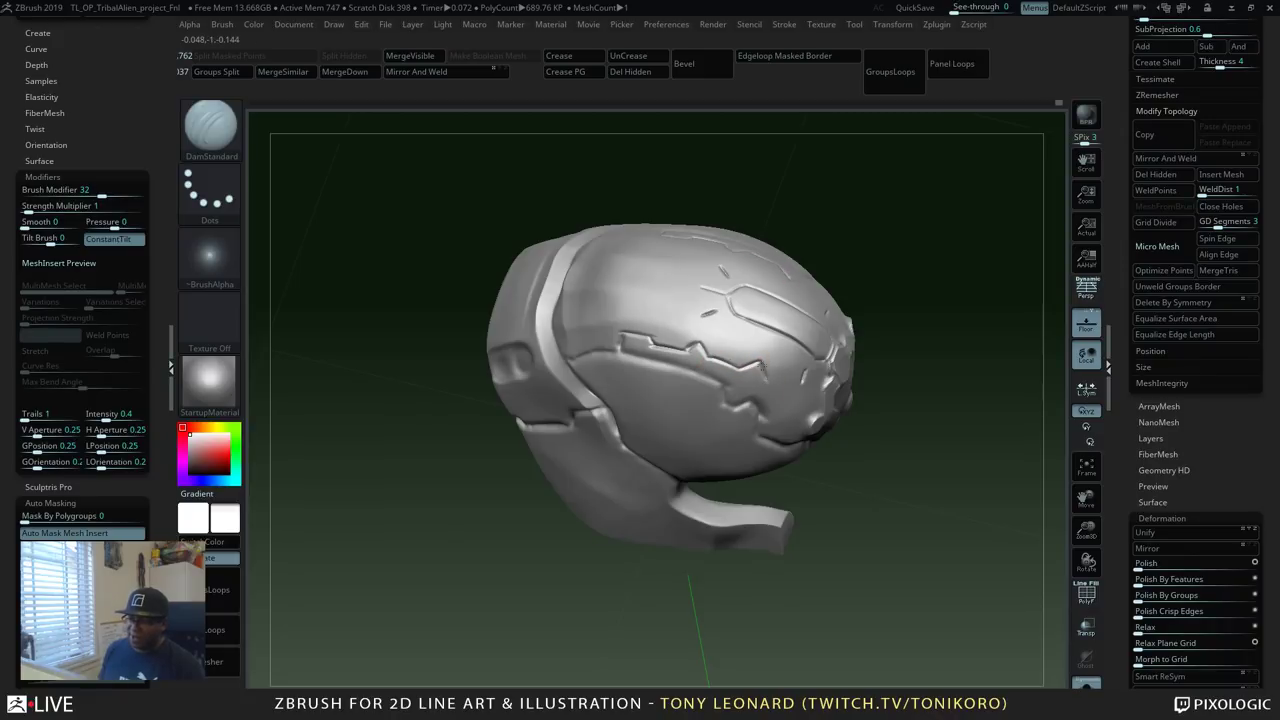
{"action": "left_click_drag", "start_coordinate": [870, 420], "coordinate": [983, 456]}
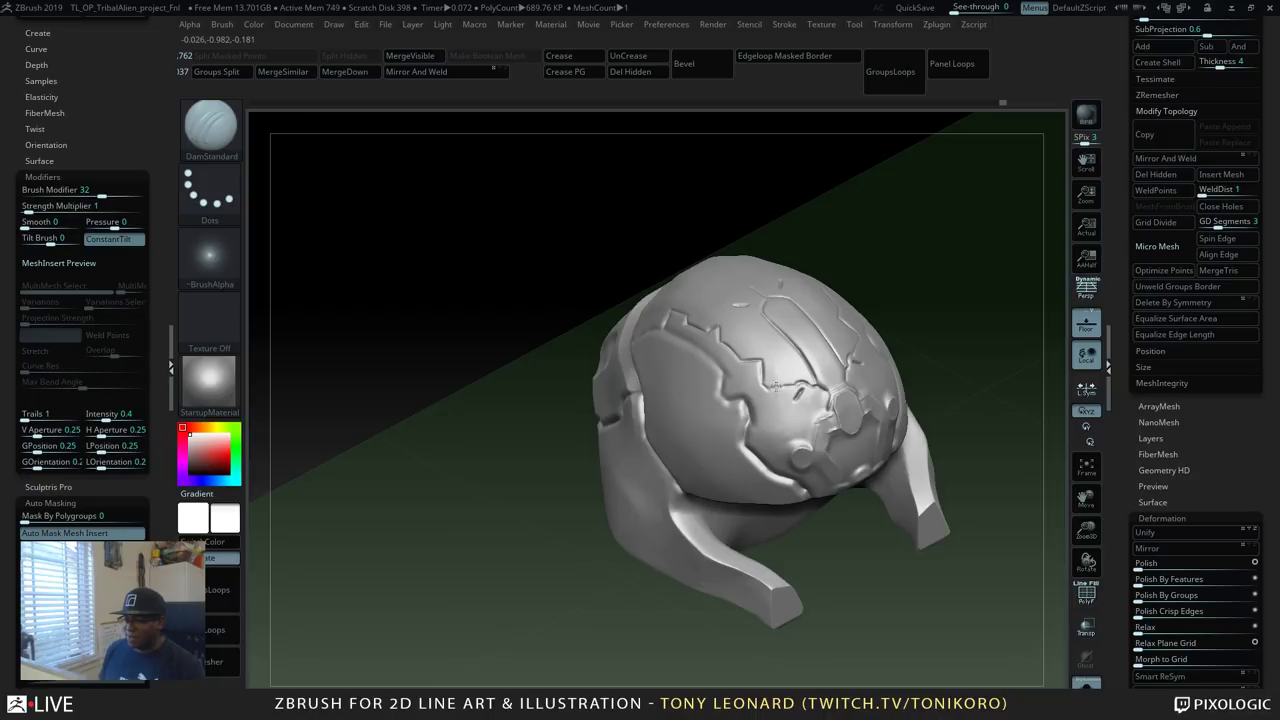
{"action": "right_click_drag", "start_coordinate": [814, 386], "coordinate": [762, 432]}
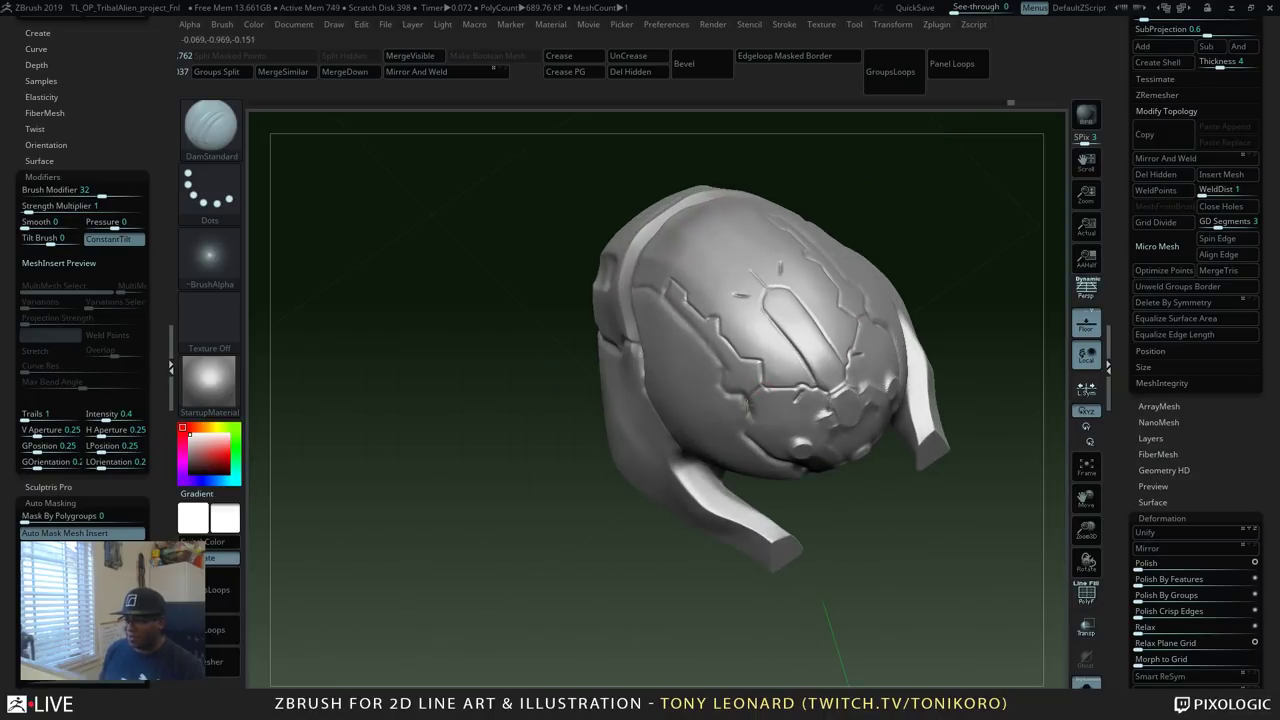
{"action": "right_click_drag", "start_coordinate": [938, 551], "coordinate": [949, 563]}
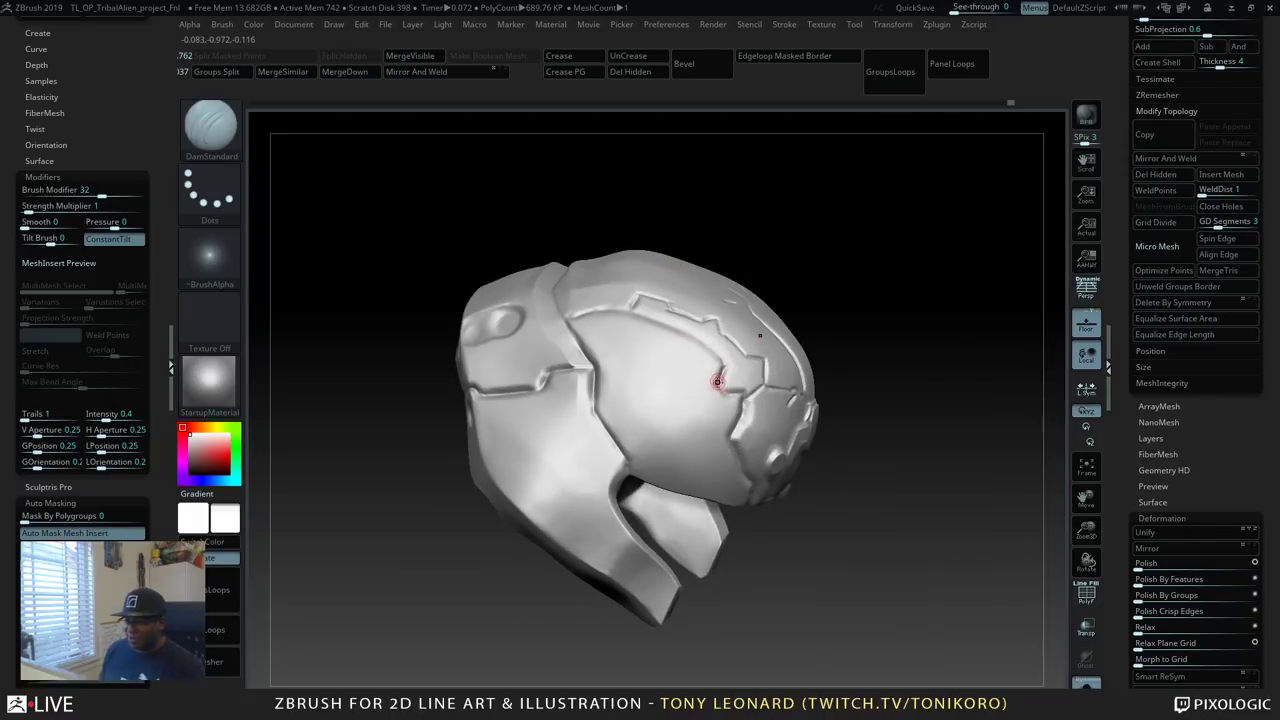
Deepen the notched front seam of the side panel and its junction with the forehead plates using DamStandard.
{"action": "left_click_drag", "start_coordinate": [717, 381], "coordinate": [737, 398]}
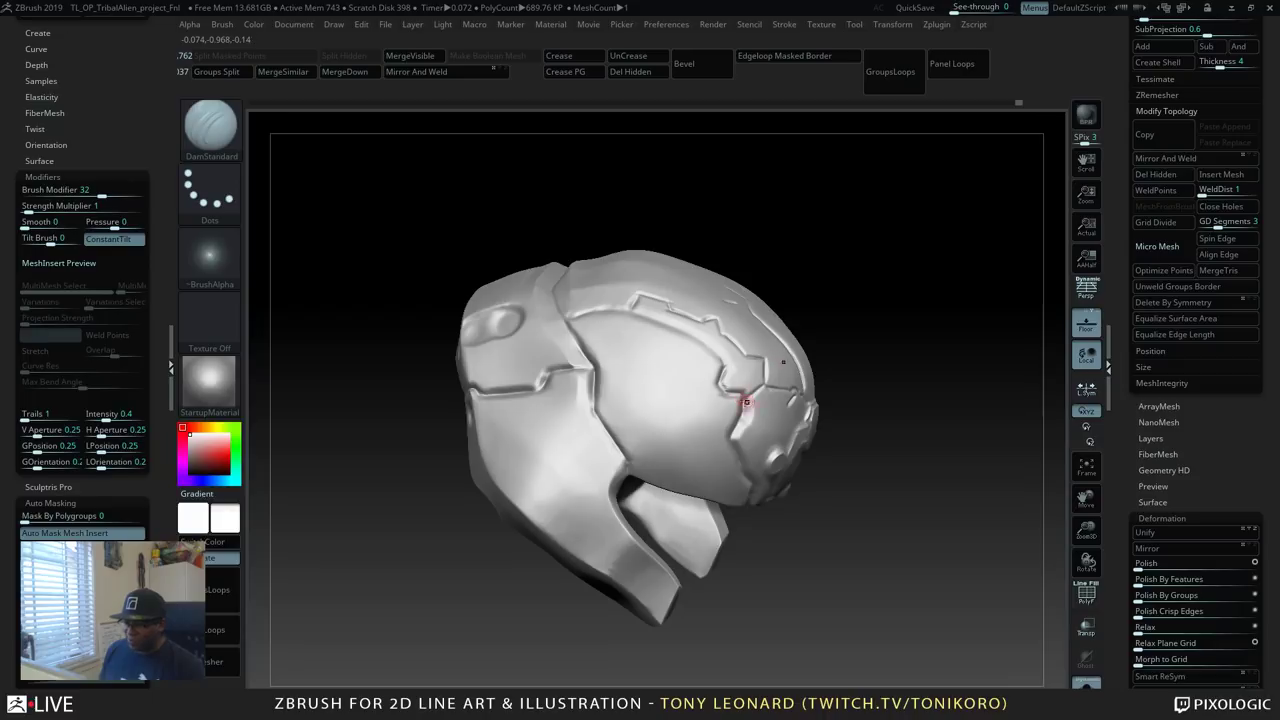
{"action": "left_click_drag", "start_coordinate": [934, 491], "coordinate": [960, 440]}
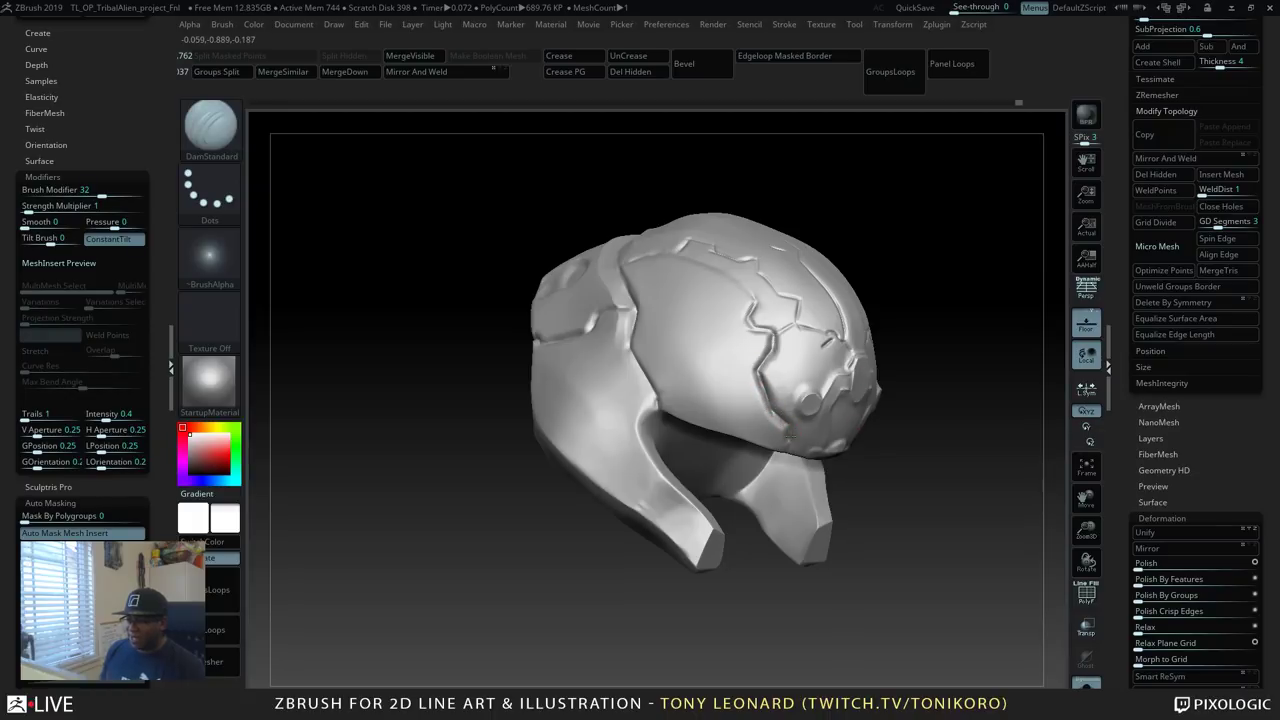
{"action": "right_click_drag", "start_coordinate": [789, 438], "coordinate": [801, 407]}
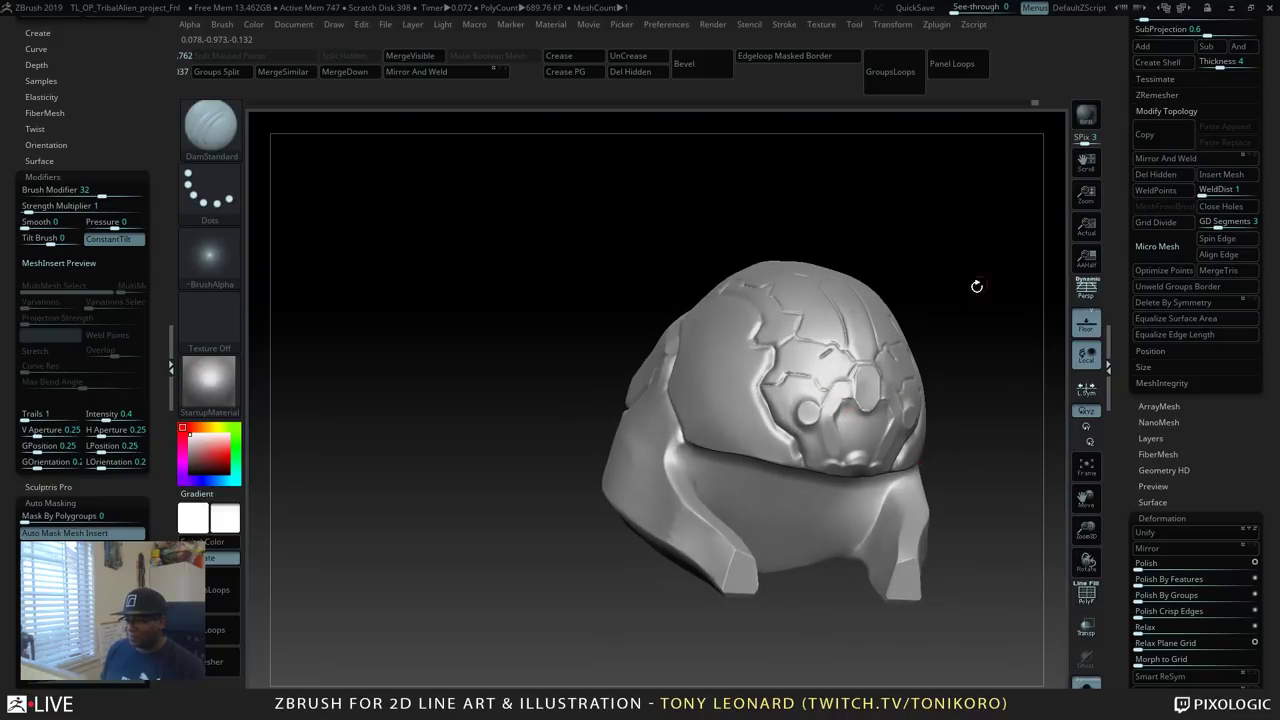
Deepen the groove outlining the narrow central strip above the emblem down to the emblem's upper edge.
{"action": "left_click_drag", "start_coordinate": [974, 283], "coordinate": [936, 381]}
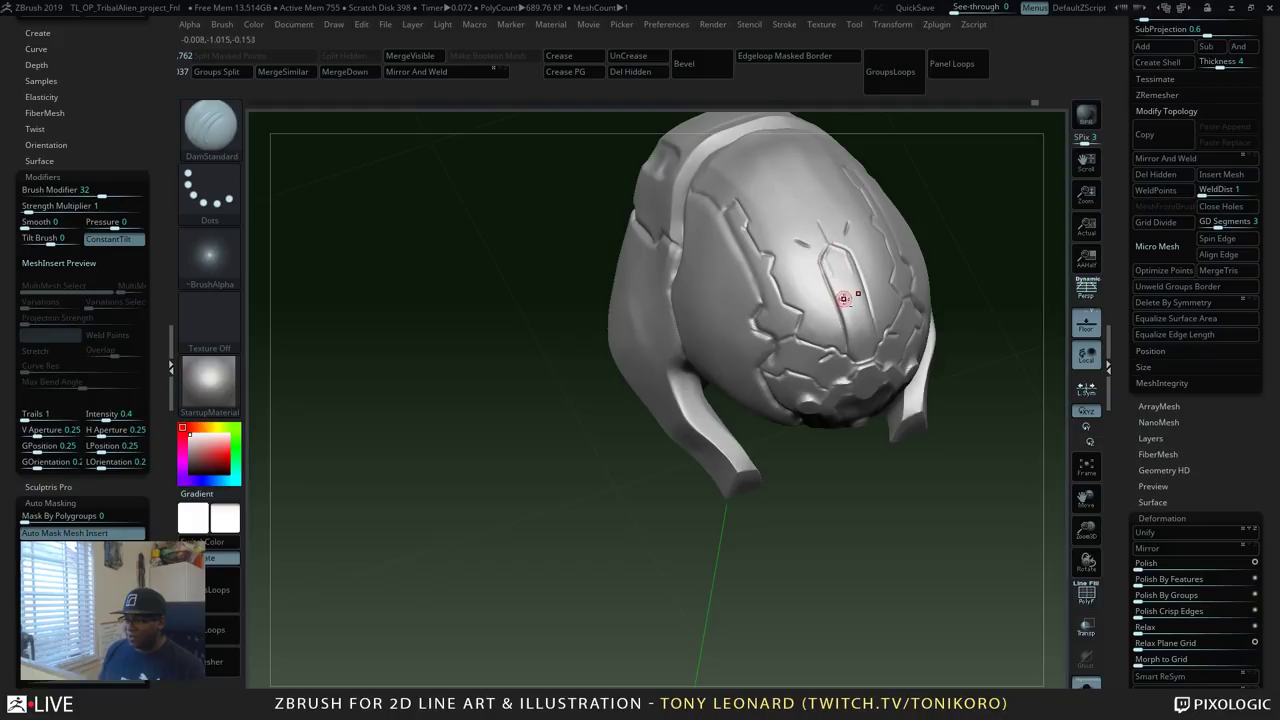
{"action": "left_click_drag", "start_coordinate": [822, 259], "coordinate": [850, 347]}
{"action": "left_click_drag", "start_coordinate": [940, 430], "coordinate": [957, 484]}
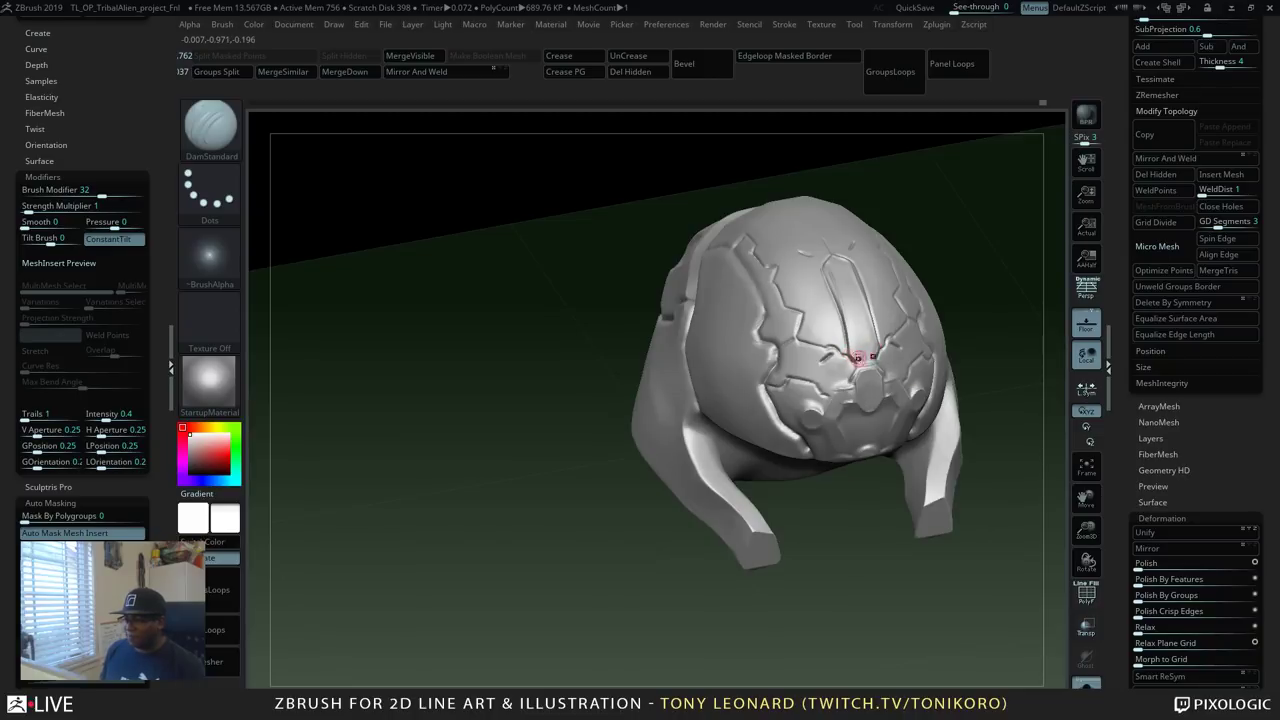
{"action": "right_click_drag", "start_coordinate": [886, 363], "coordinate": [931, 237]}
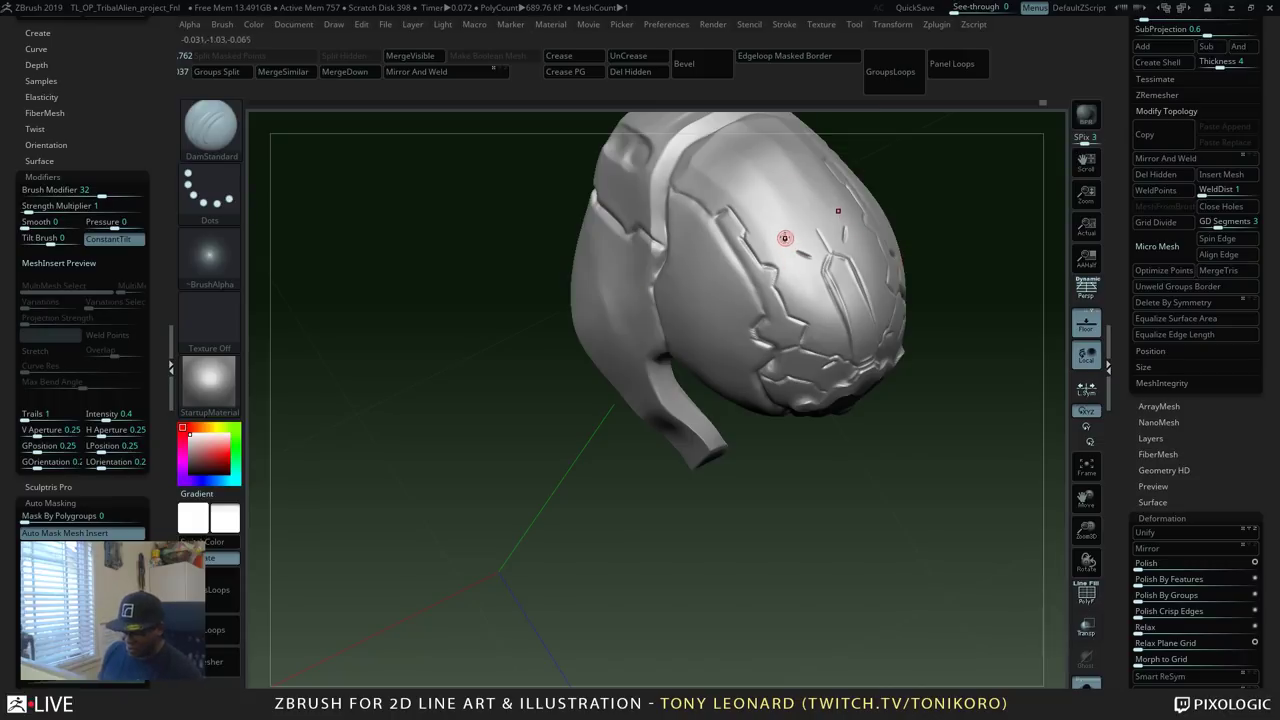
Build up the upper end of the crown's central strip with the Standard brush and a resized Clay brush.
{"action": "key", "text": "b"}
{"action": "key", "text": "s"}
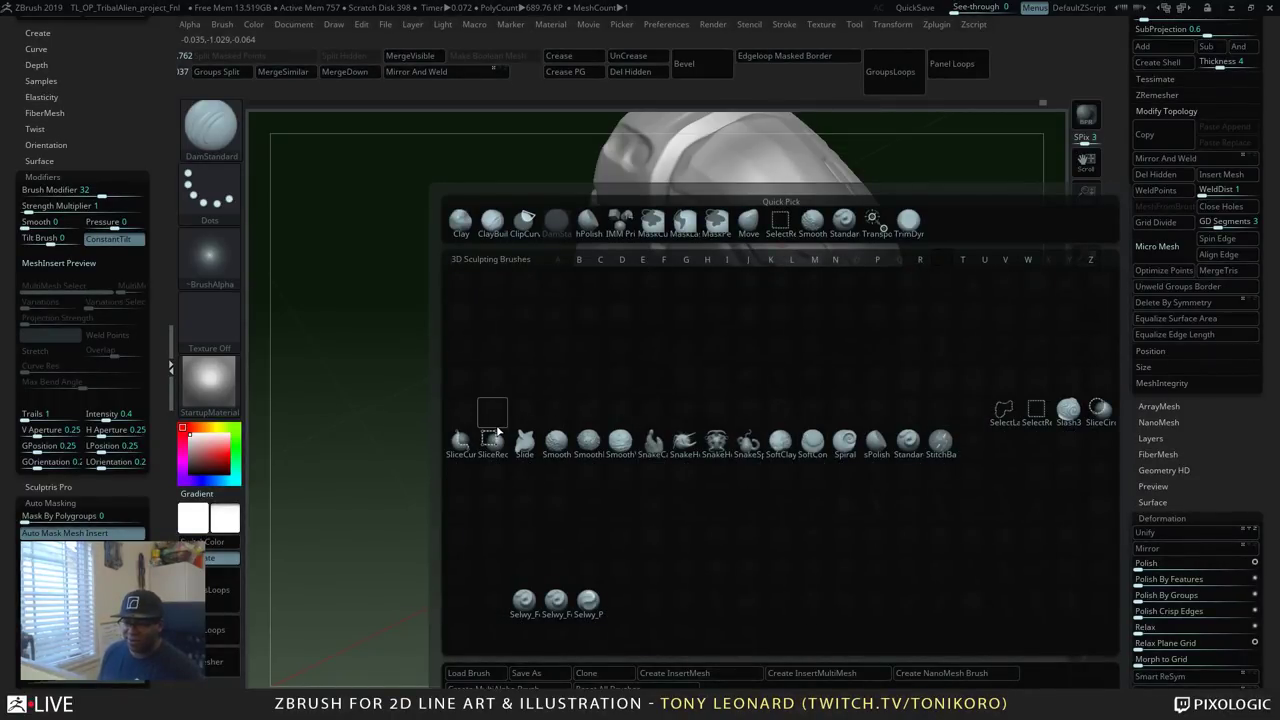
{"action": "left_click", "coordinate": [935, 452]}
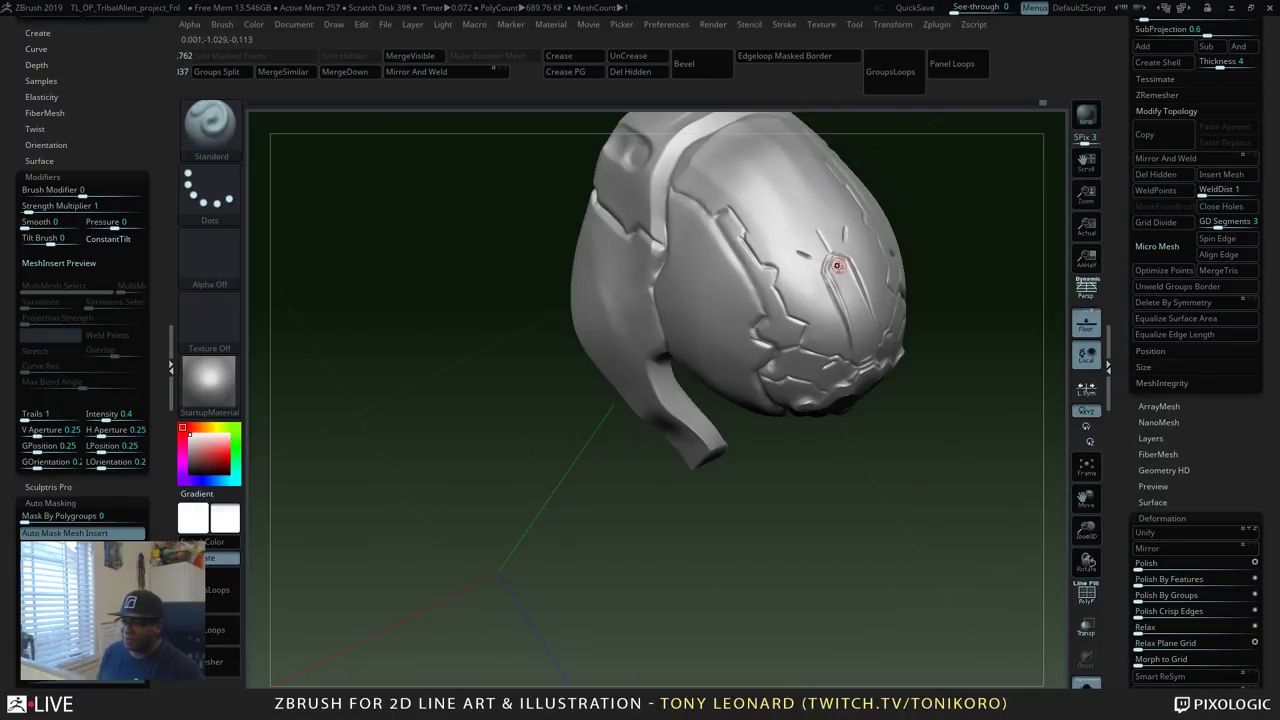
{"action": "left_click_drag", "start_coordinate": [822, 277], "coordinate": [828, 262]}
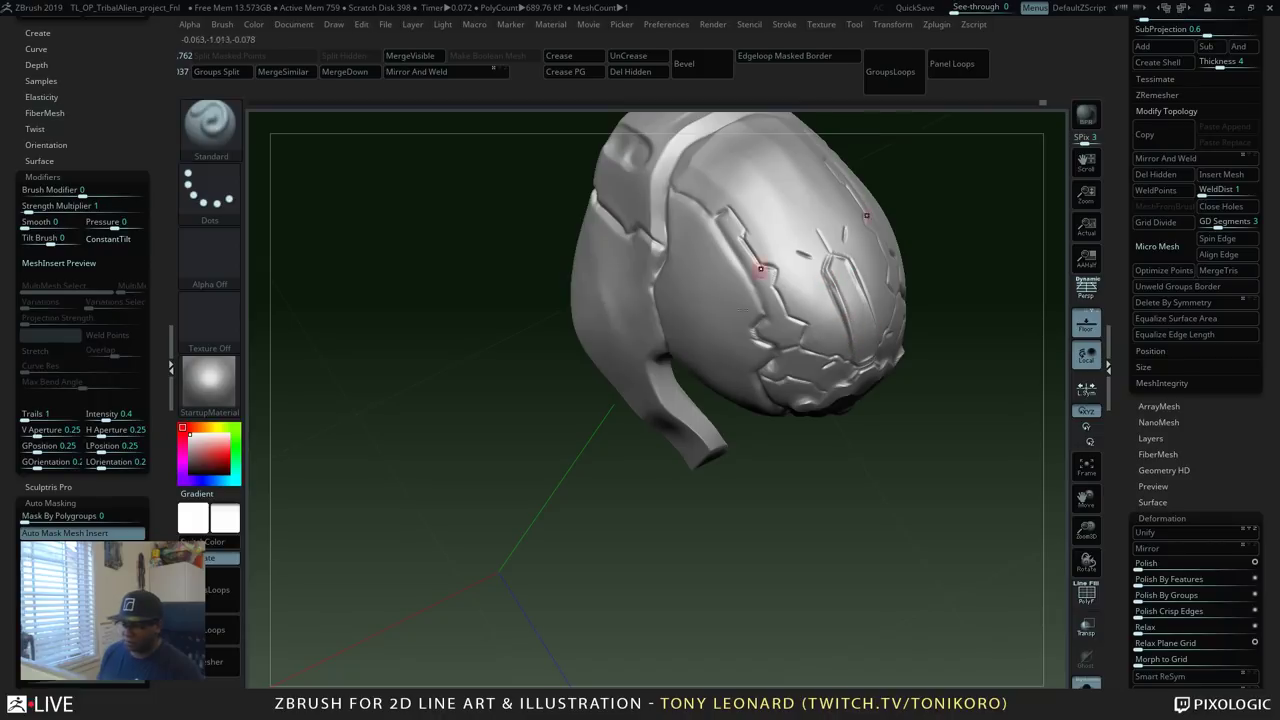
{"action": "key", "text": "b"}
{"action": "left_click", "coordinate": [615, 283]}
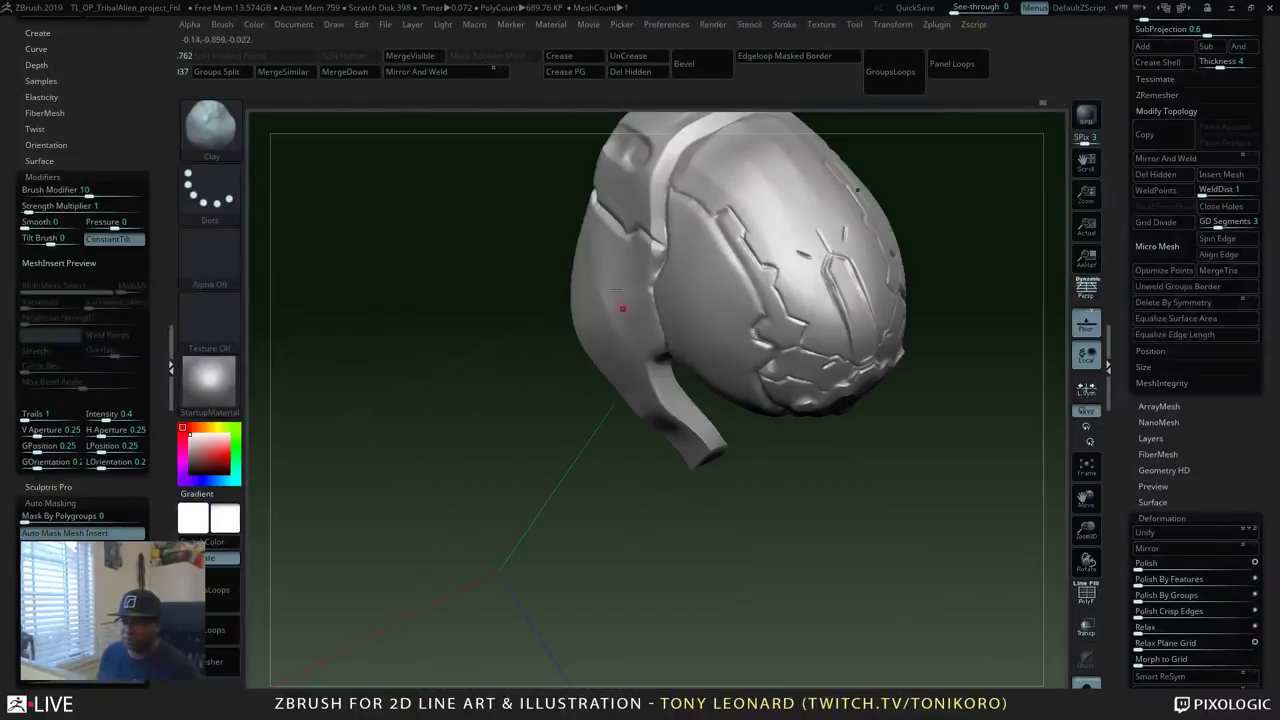
{"action": "key", "text": "s"}
{"action": "left_click", "coordinate": [843, 269]}
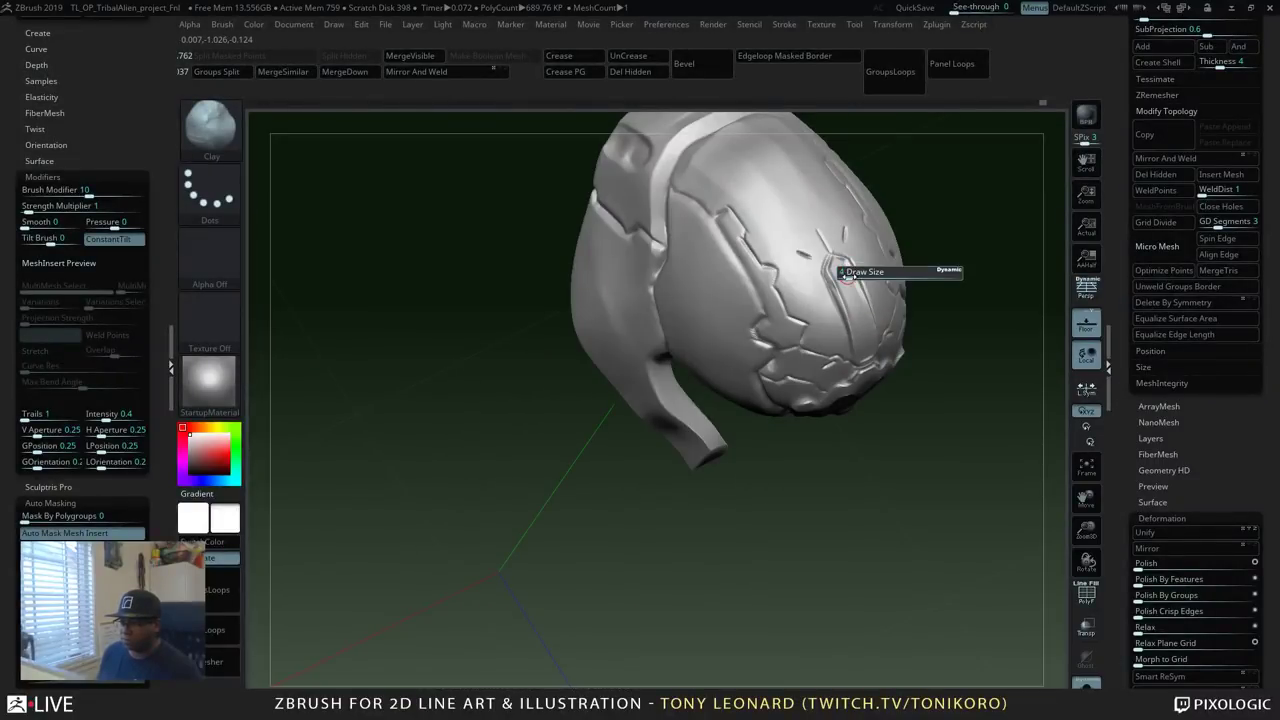
{"action": "left_click_drag", "start_coordinate": [987, 272], "coordinate": [897, 262]}
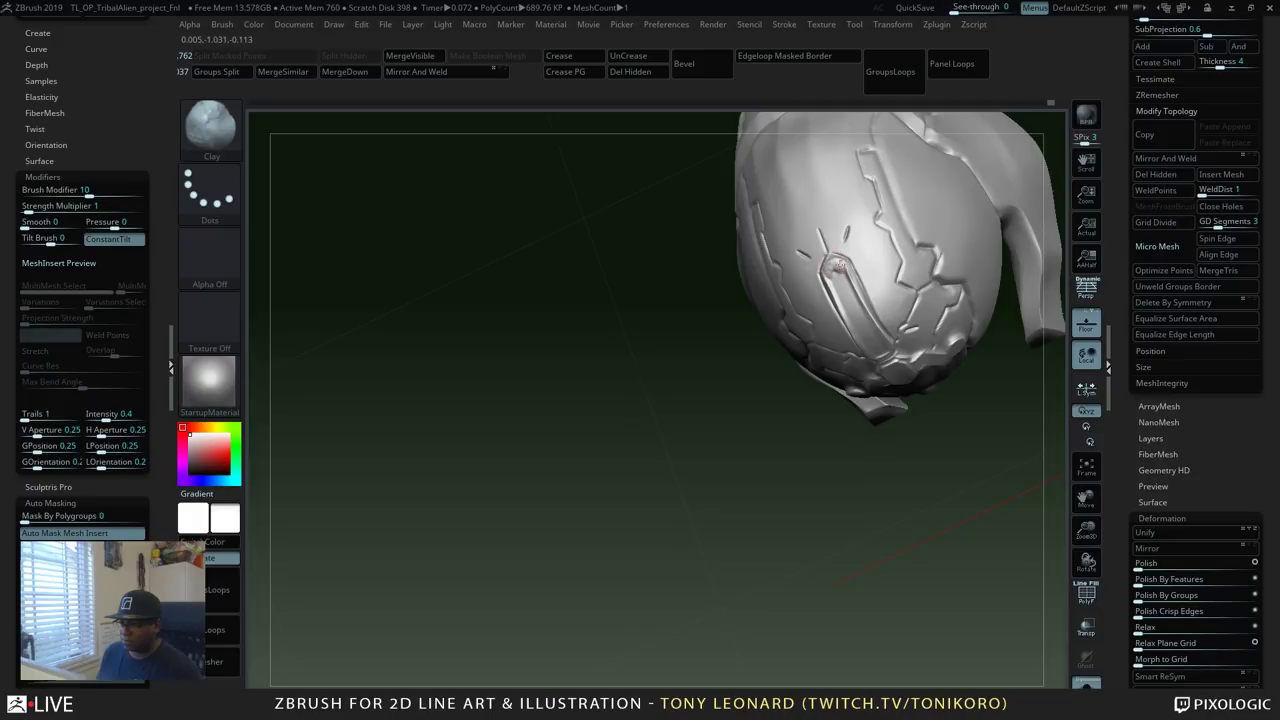
Raise the central strip along its full length with Clay strokes and smooth its surface.
{"action": "left_click_drag", "start_coordinate": [797, 391], "coordinate": [890, 571]}
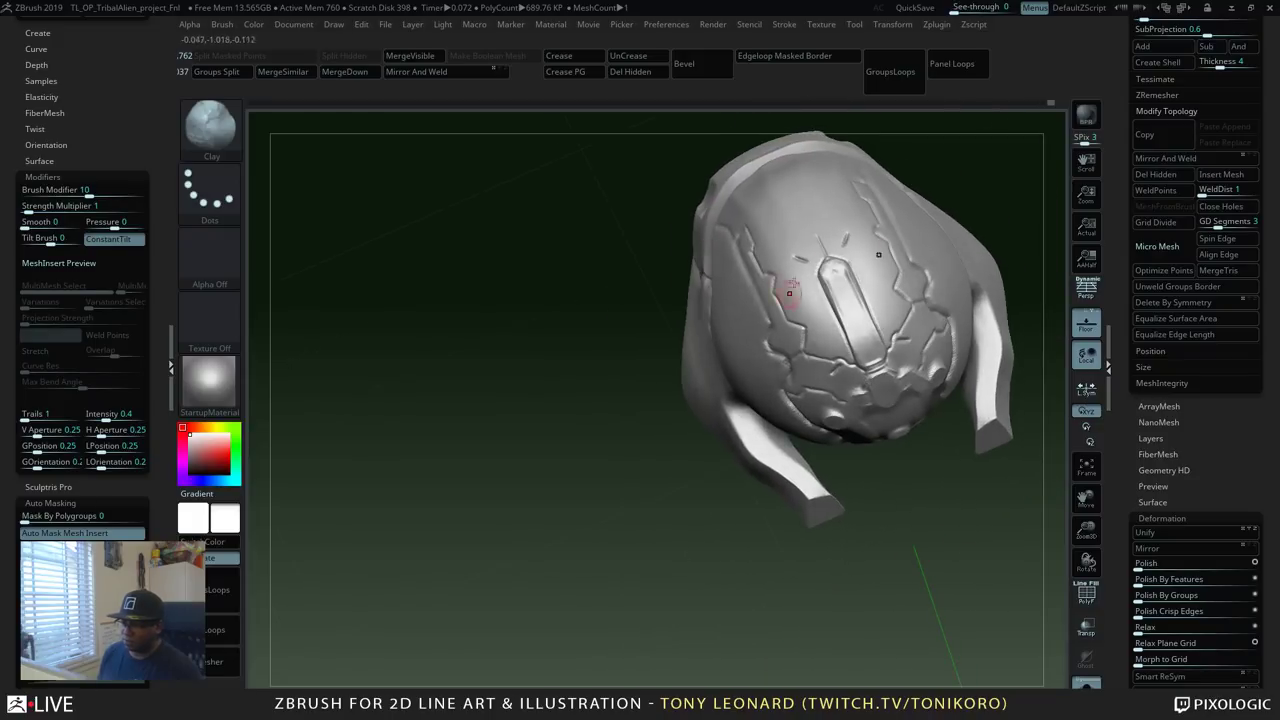
{"action": "left_click_drag", "start_coordinate": [832, 280], "coordinate": [866, 354]}
{"action": "mouse_move", "coordinate": [840, 304]}
{"action": "left_mouse_down"}
{"action": "mouse_move", "coordinate": [865, 358]}
{"action": "mouse_move", "coordinate": [829, 277]}
{"action": "mouse_move", "coordinate": [855, 371]}
{"action": "left_mouse_up"}
{"action": "left_click_drag", "start_coordinate": [880, 500], "coordinate": [949, 460]}
{"action": "mouse_move", "coordinate": [968, 369]}
{"action": "left_mouse_down"}
{"action": "mouse_move", "coordinate": [940, 424]}
{"action": "mouse_move", "coordinate": [915, 430]}
{"action": "left_mouse_up"}
{"action": "mouse_move", "coordinate": [861, 325]}
{"action": "left_mouse_down", "text": "shift"}
{"action": "mouse_move", "coordinate": [871, 373]}
{"action": "mouse_move", "coordinate": [840, 283]}
{"action": "left_mouse_up", "text": "shift"}
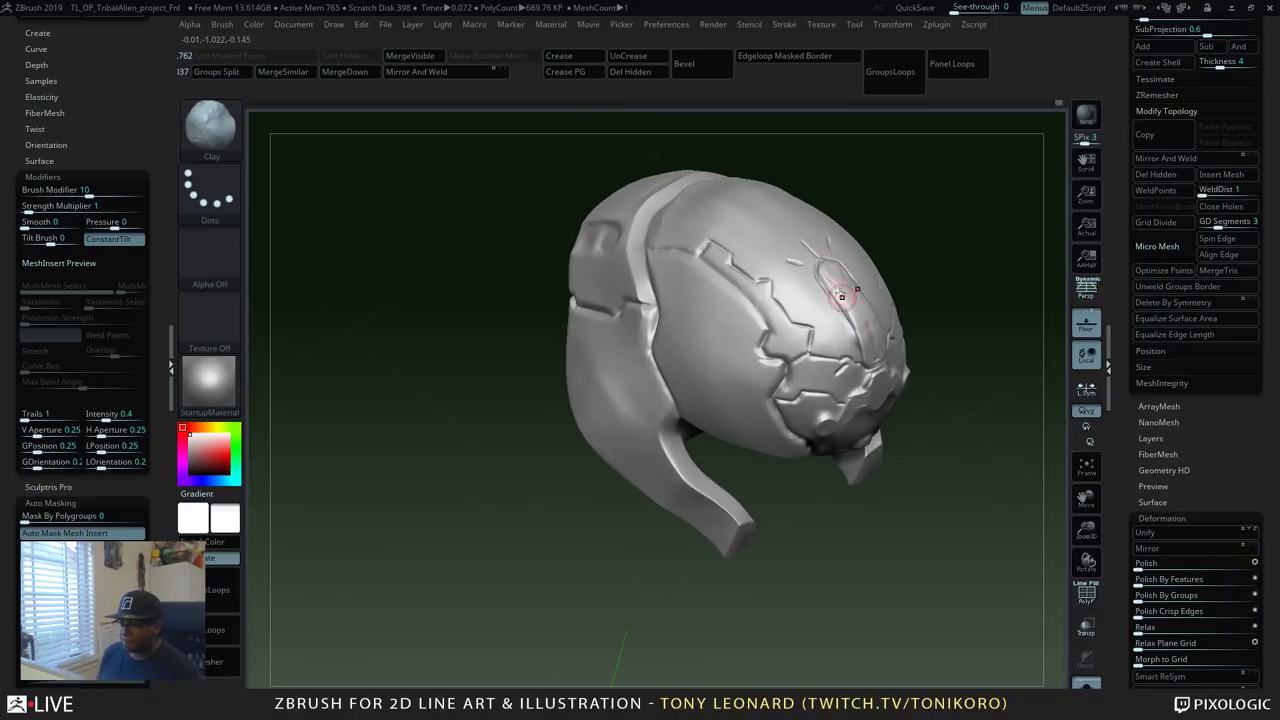
{"action": "mouse_move", "coordinate": [991, 409]}
{"action": "left_mouse_down"}
{"action": "mouse_move", "coordinate": [997, 358]}
{"action": "mouse_move", "coordinate": [851, 300]}
{"action": "left_mouse_up"}
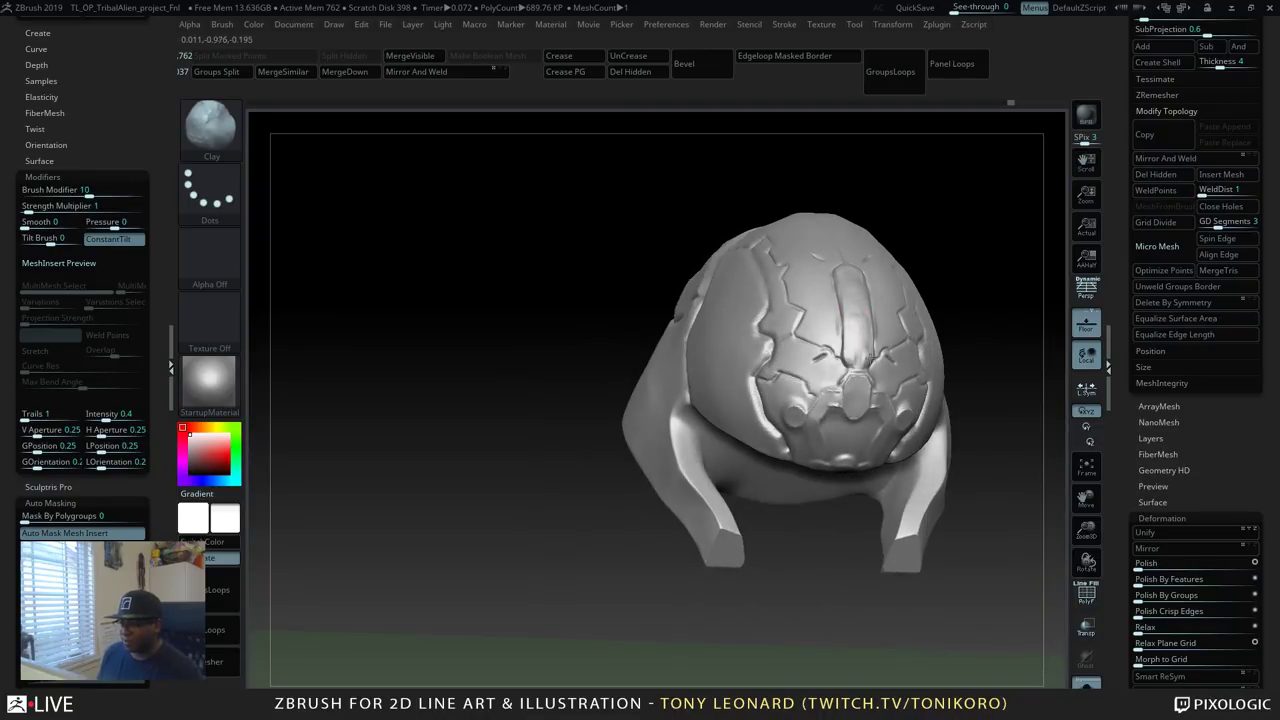
Flatten the top of the raised central strip down to the emblem with the TrimDynamic brush.
{"action": "mouse_move", "coordinate": [950, 252]}
{"action": "left_mouse_down"}
{"action": "mouse_move", "coordinate": [994, 309]}
{"action": "mouse_move", "coordinate": [946, 294]}
{"action": "left_mouse_up"}
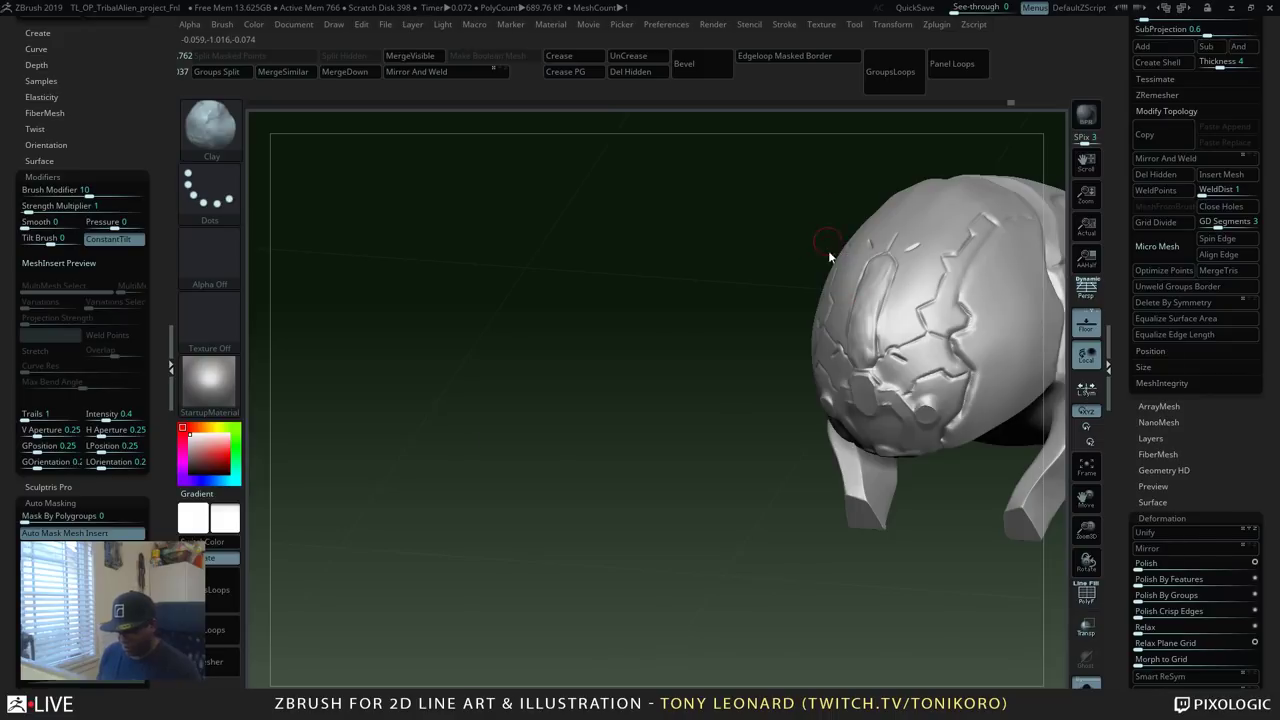
{"action": "key", "text": "b"}
{"action": "key", "text": "t"}
{"action": "left_click", "coordinate": [541, 470]}
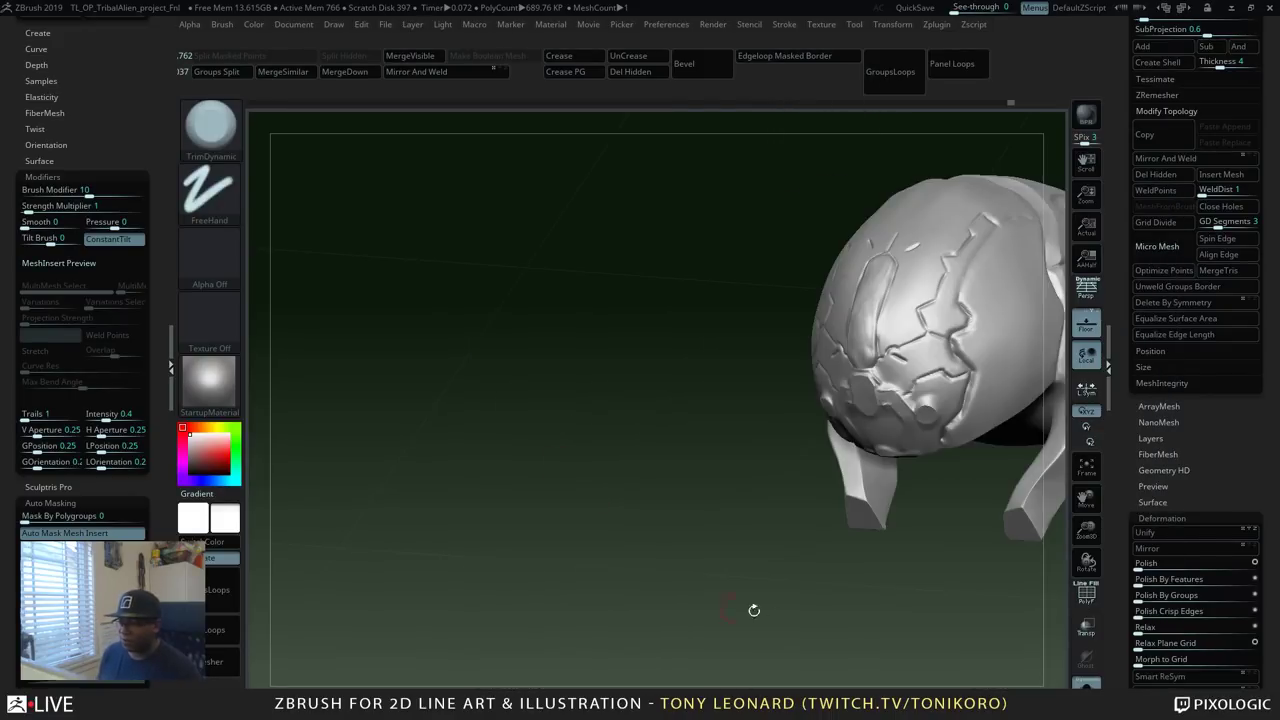
{"action": "left_click_drag", "start_coordinate": [754, 609], "coordinate": [770, 540]}
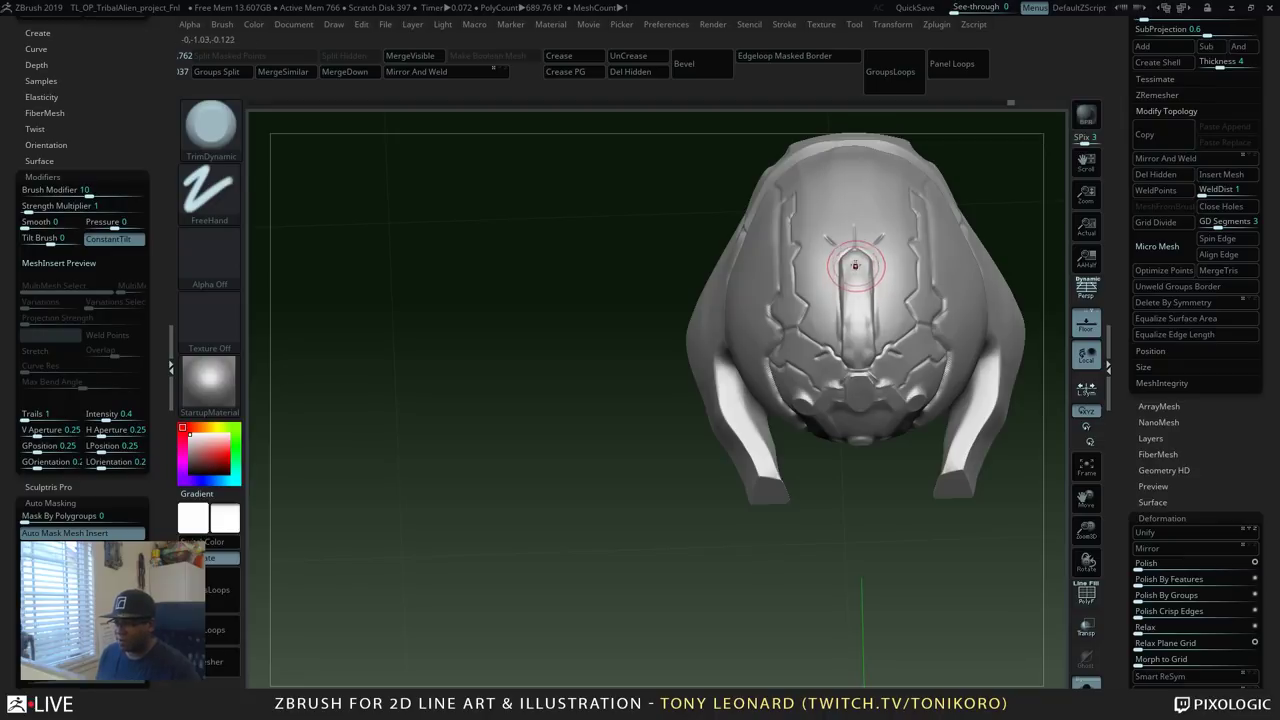
{"action": "left_click_drag", "start_coordinate": [855, 261], "coordinate": [858, 346]}
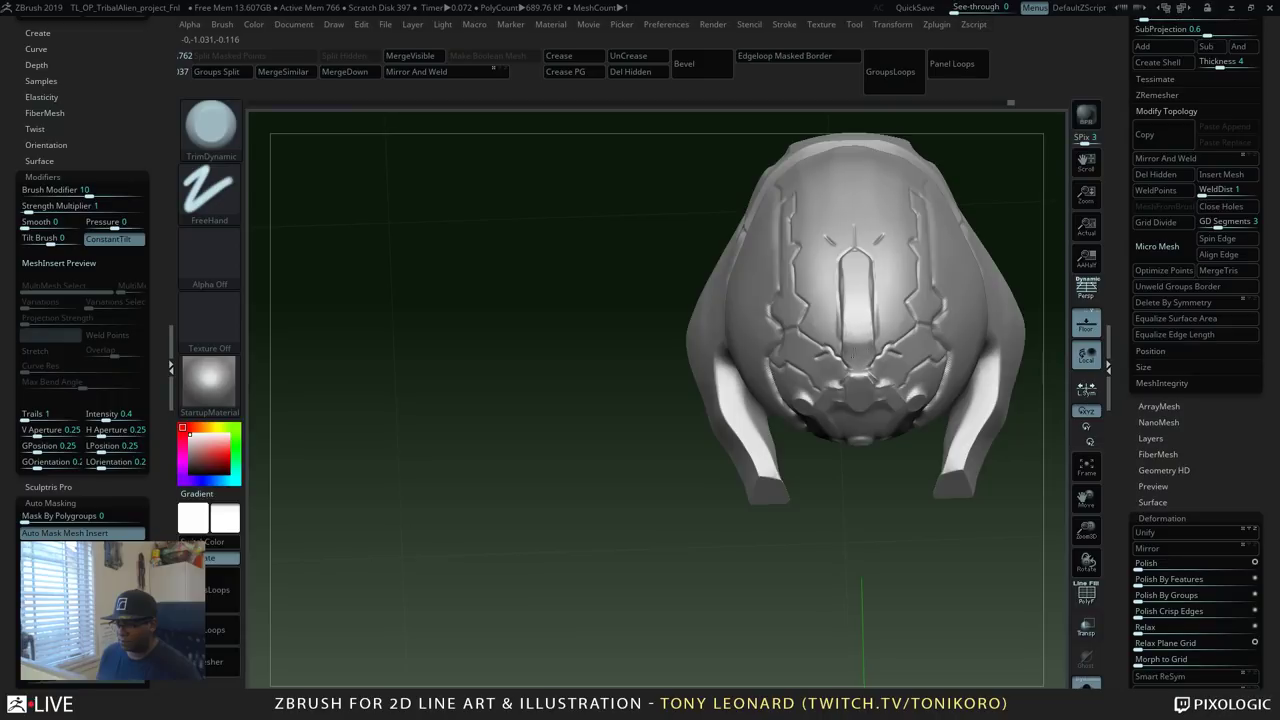
{"action": "left_click_drag", "start_coordinate": [856, 310], "coordinate": [852, 332]}
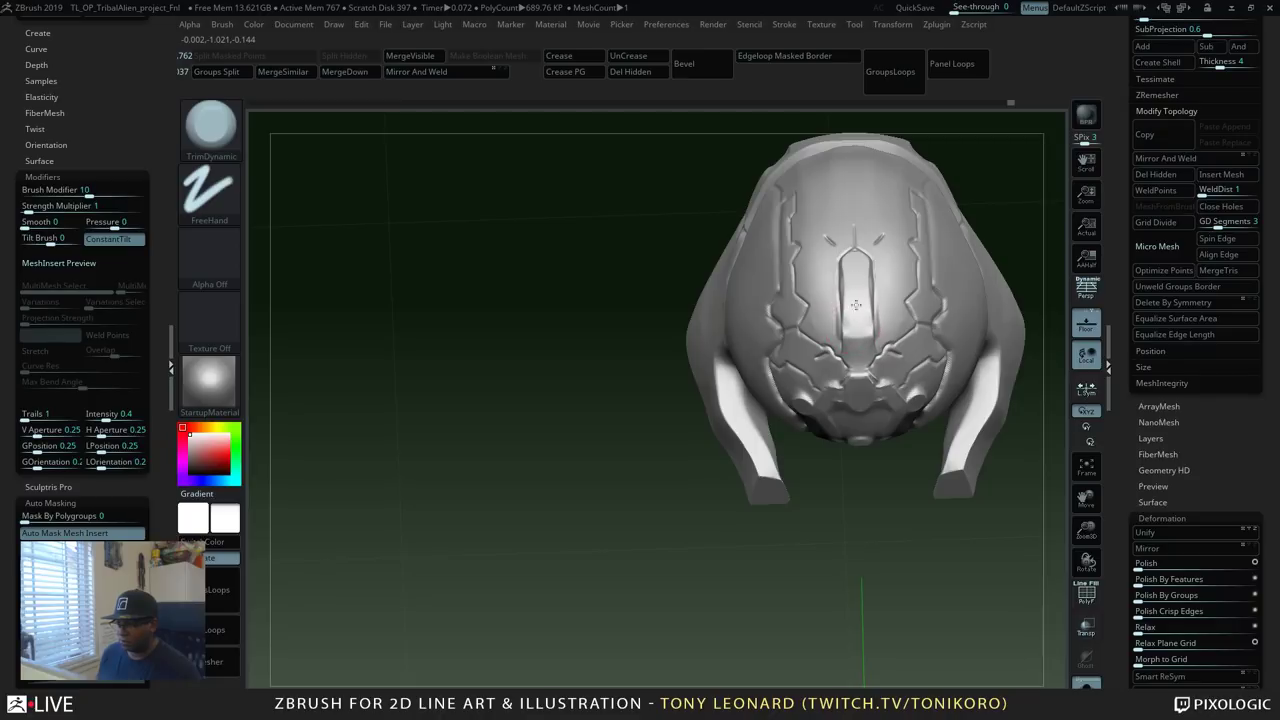
Smooth the central strip's surface and trim it again into a clean plane up to its rounded end.
{"action": "mouse_move", "coordinate": [870, 322]}
{"action": "right_mouse_down"}
{"action": "mouse_move", "coordinate": [977, 529]}
{"action": "mouse_move", "coordinate": [966, 495]}
{"action": "right_mouse_up"}
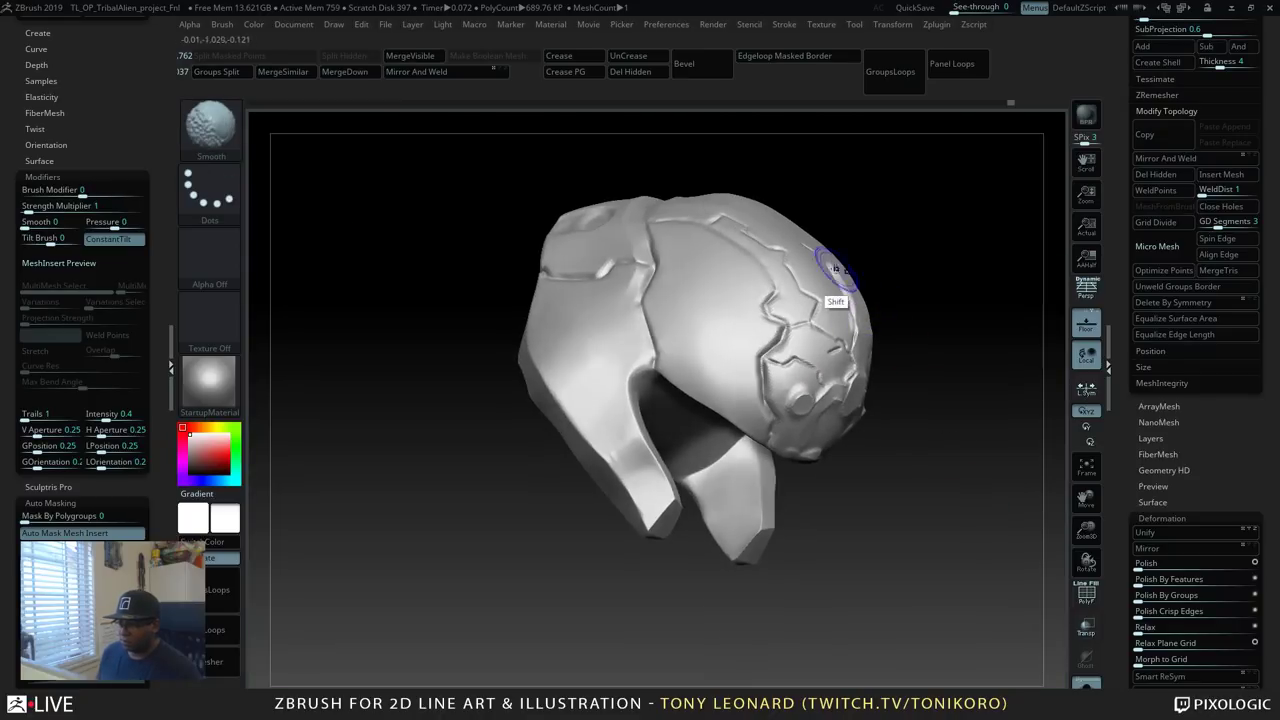
{"action": "left_click_drag", "start_coordinate": [837, 270], "coordinate": [846, 342], "text": "shift"}
{"action": "right_click_drag", "start_coordinate": [951, 406], "coordinate": [886, 371]}
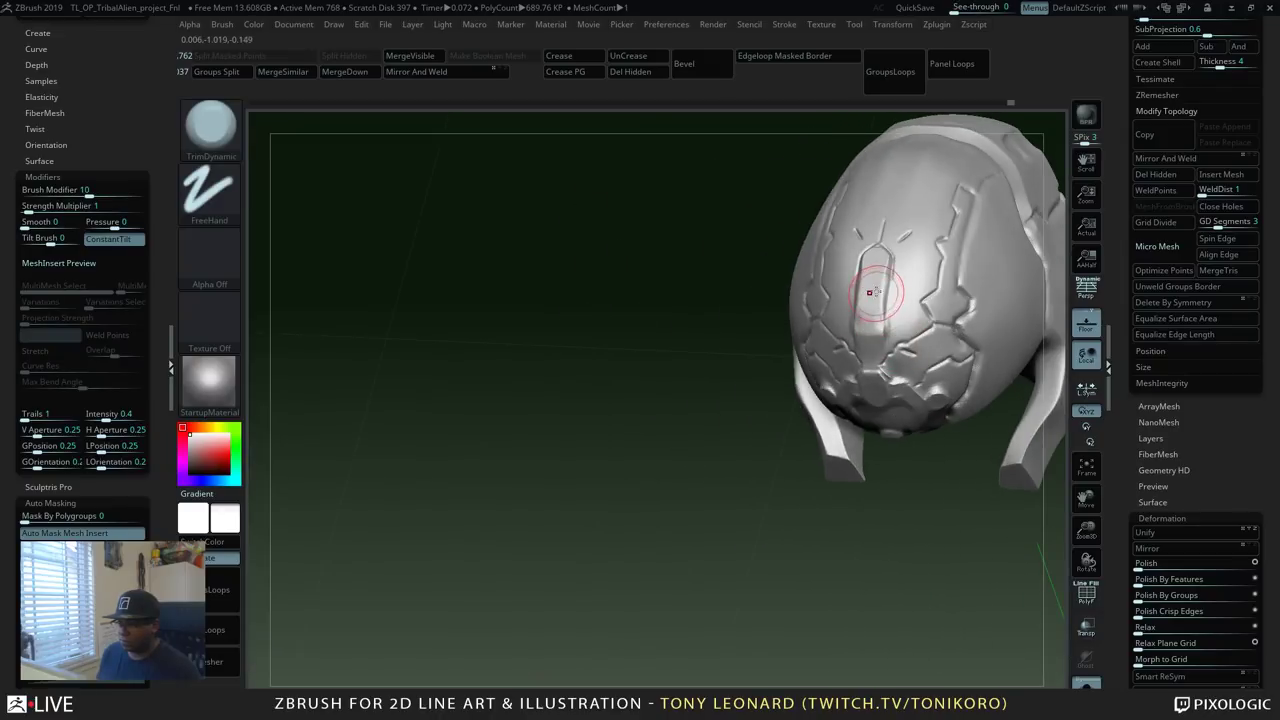
{"action": "left_click_drag", "start_coordinate": [870, 291], "coordinate": [878, 246], "text": "shift"}
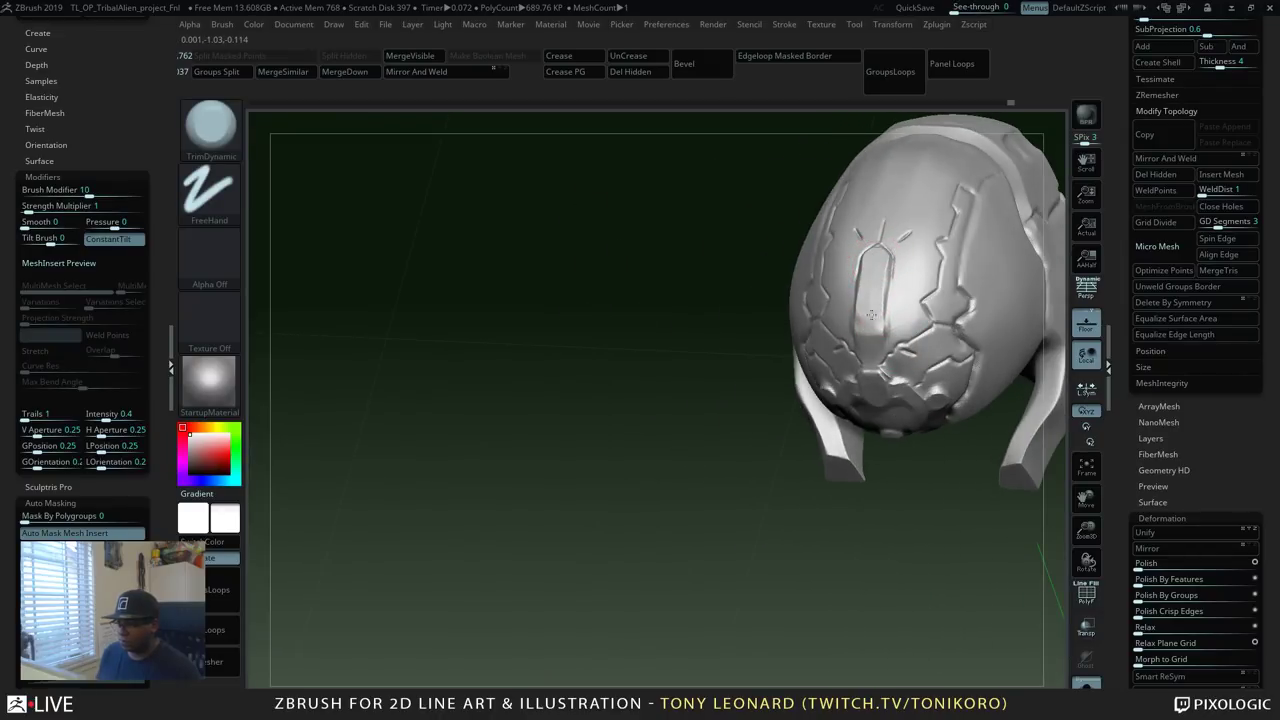
{"action": "mouse_move", "coordinate": [869, 289]}
{"action": "left_mouse_down"}
{"action": "mouse_move", "coordinate": [870, 329]}
{"action": "mouse_move", "coordinate": [885, 334]}
{"action": "mouse_move", "coordinate": [865, 340]}
{"action": "mouse_move", "coordinate": [880, 349]}
{"action": "mouse_move", "coordinate": [946, 304]}
{"action": "mouse_move", "coordinate": [932, 310]}
{"action": "left_mouse_up"}
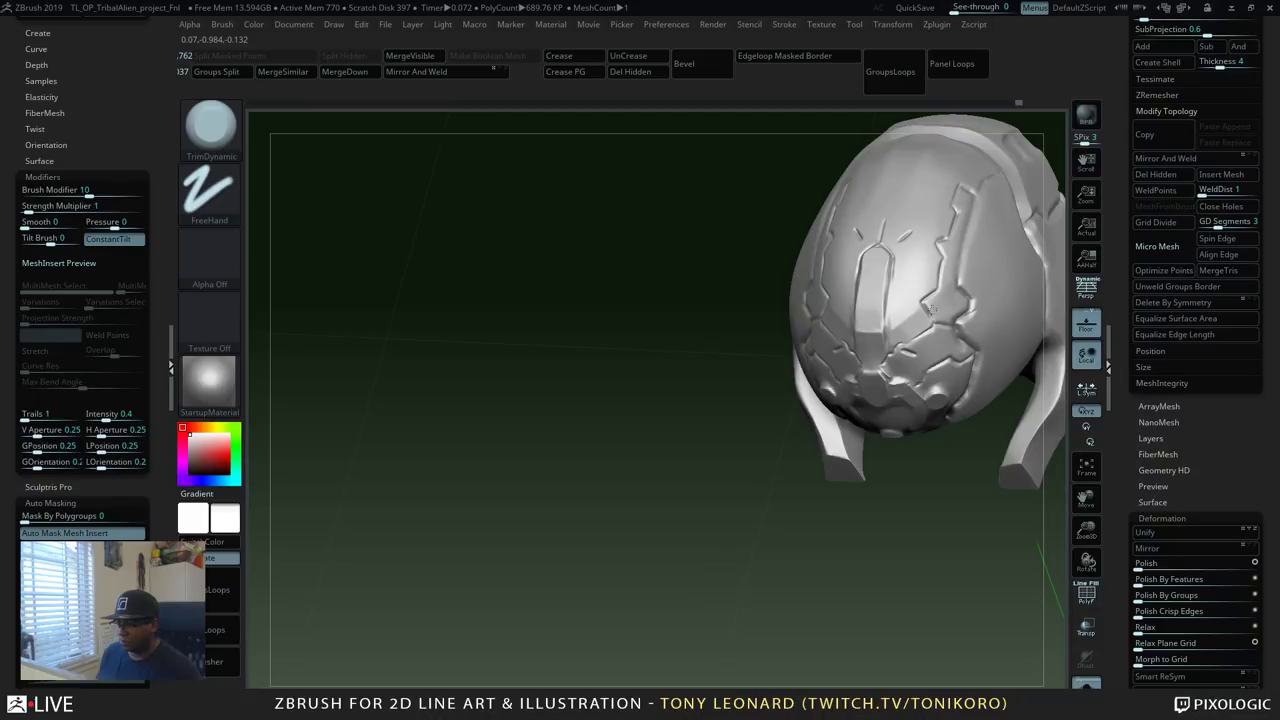
Trim flat planes into the helmet's side panel near its lower front edge with TrimDynamic.
{"action": "left_click_drag", "start_coordinate": [929, 574], "coordinate": [775, 357]}
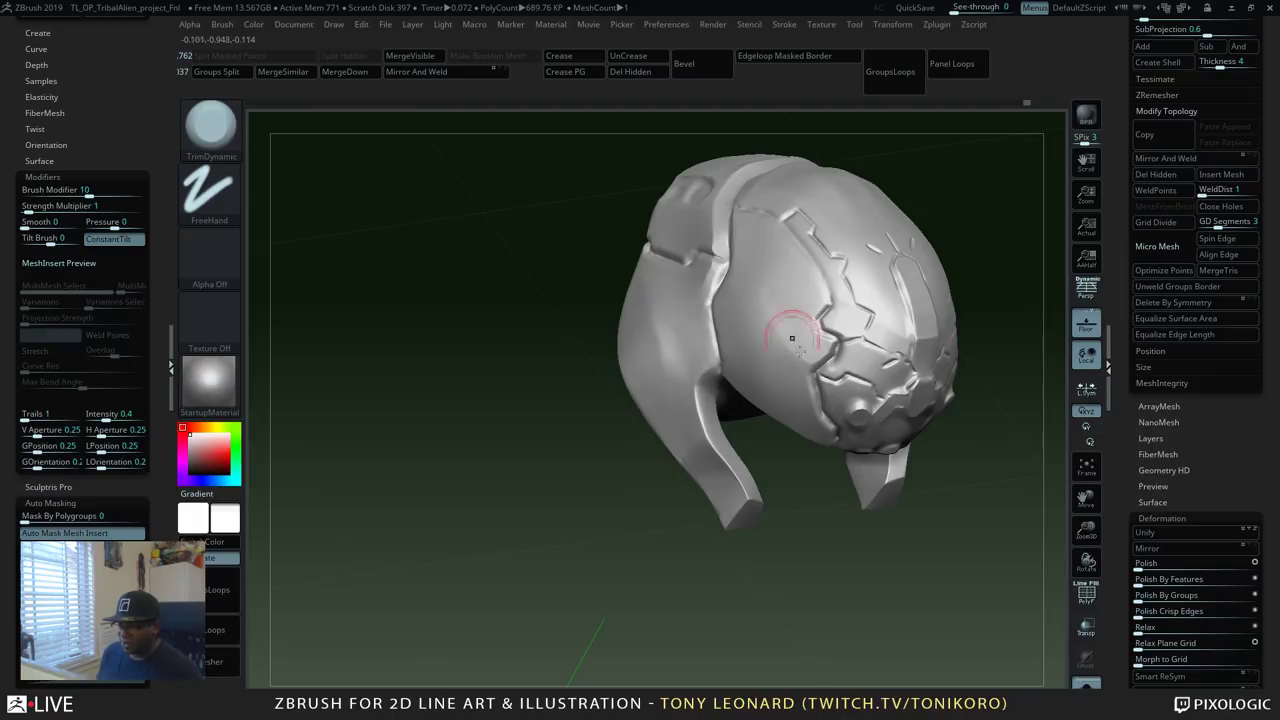
{"action": "mouse_move", "coordinate": [846, 557]}
{"action": "left_mouse_down"}
{"action": "mouse_move", "coordinate": [910, 510]}
{"action": "mouse_move", "coordinate": [820, 400]}
{"action": "left_mouse_up"}
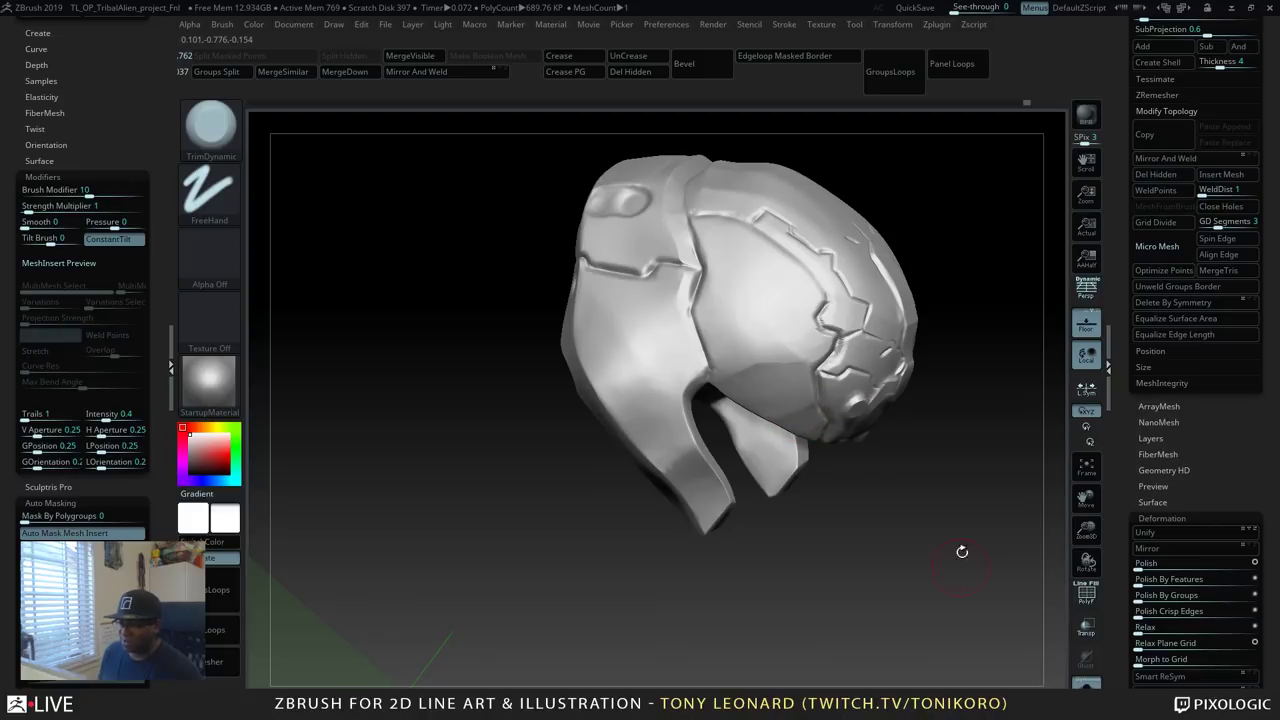
{"action": "mouse_move", "coordinate": [960, 551]}
{"action": "left_mouse_down"}
{"action": "mouse_move", "coordinate": [1002, 589]}
{"action": "mouse_move", "coordinate": [990, 570]}
{"action": "left_mouse_up"}
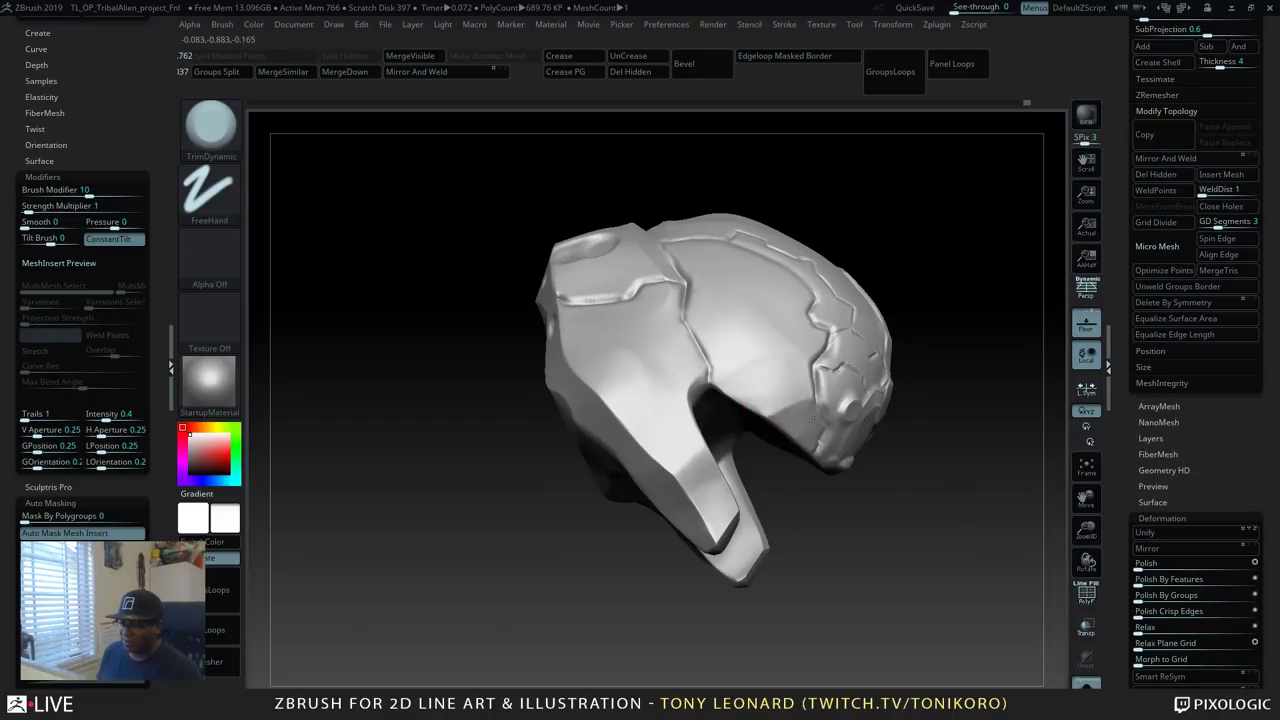
{"action": "left_click_drag", "start_coordinate": [946, 530], "coordinate": [1010, 590]}
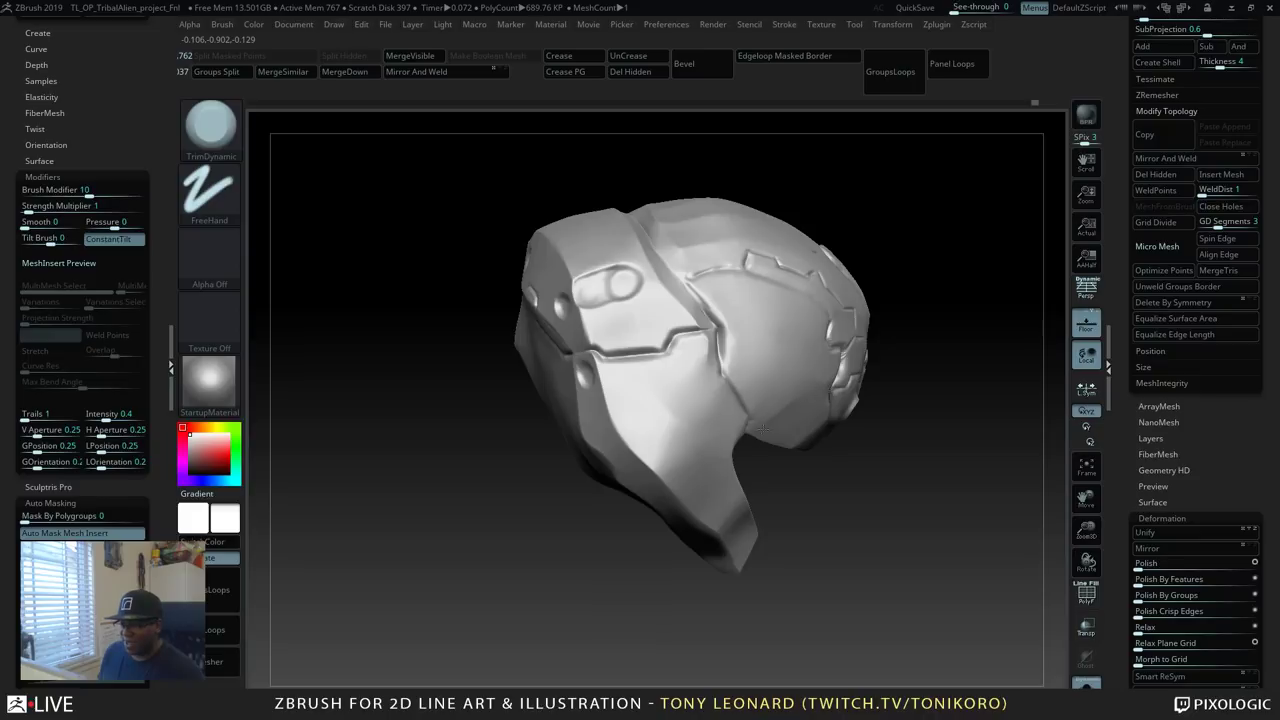
{"action": "mouse_move", "coordinate": [781, 416]}
{"action": "right_mouse_down"}
{"action": "mouse_move", "coordinate": [950, 480]}
{"action": "mouse_move", "coordinate": [983, 345]}
{"action": "mouse_move", "coordinate": [803, 226]}
{"action": "mouse_move", "coordinate": [914, 382]}
{"action": "mouse_move", "coordinate": [826, 334]}
{"action": "mouse_move", "coordinate": [774, 431]}
{"action": "right_mouse_up"}
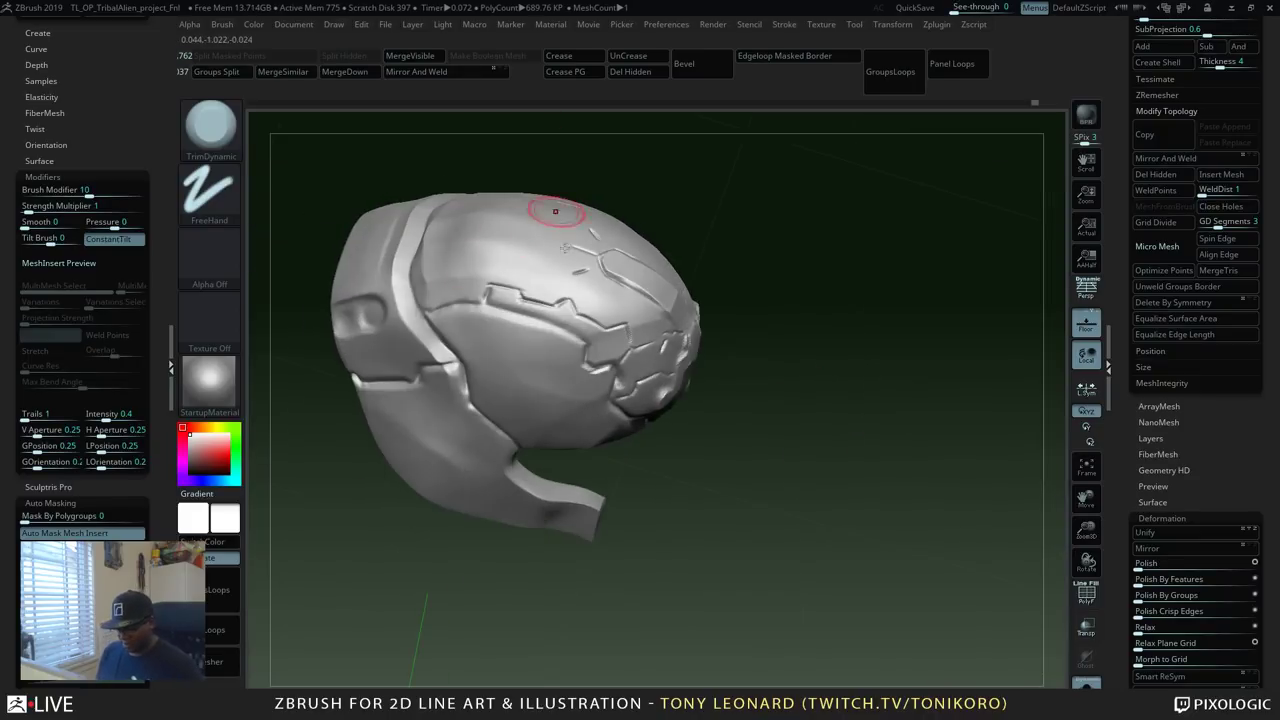
{"action": "key", "text": "b"}
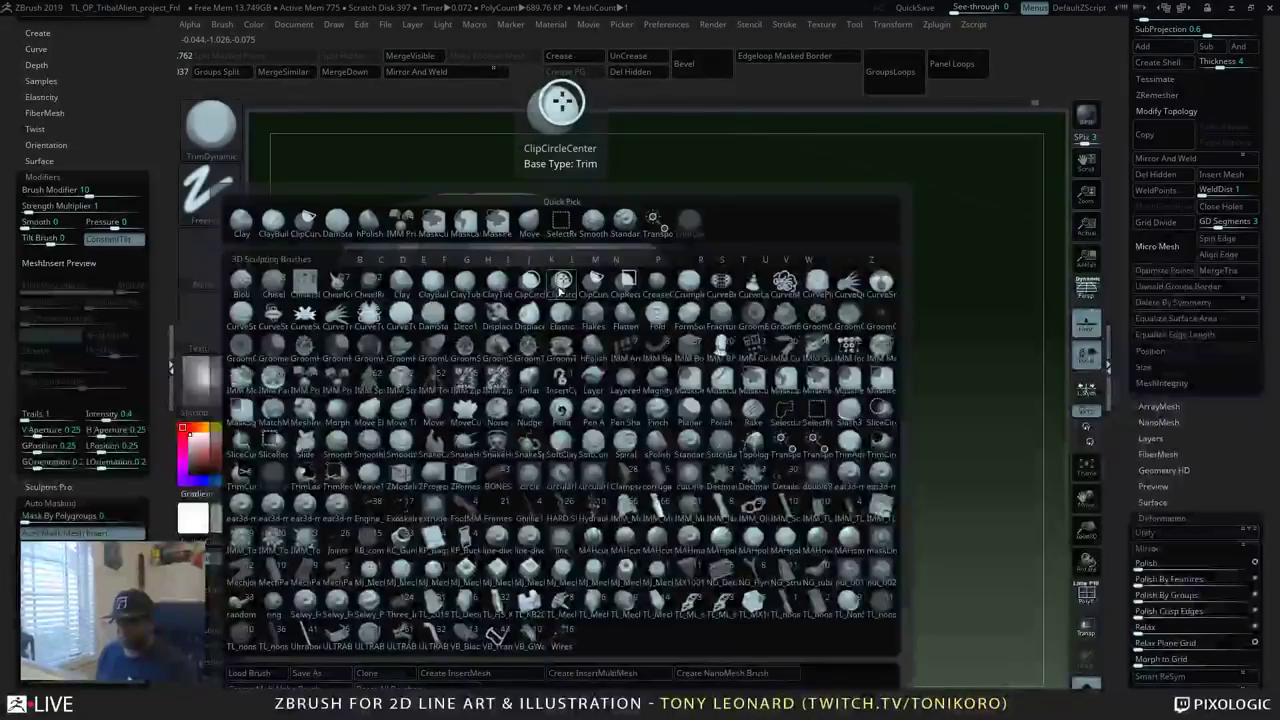
{"action": "key", "text": "Escape"}
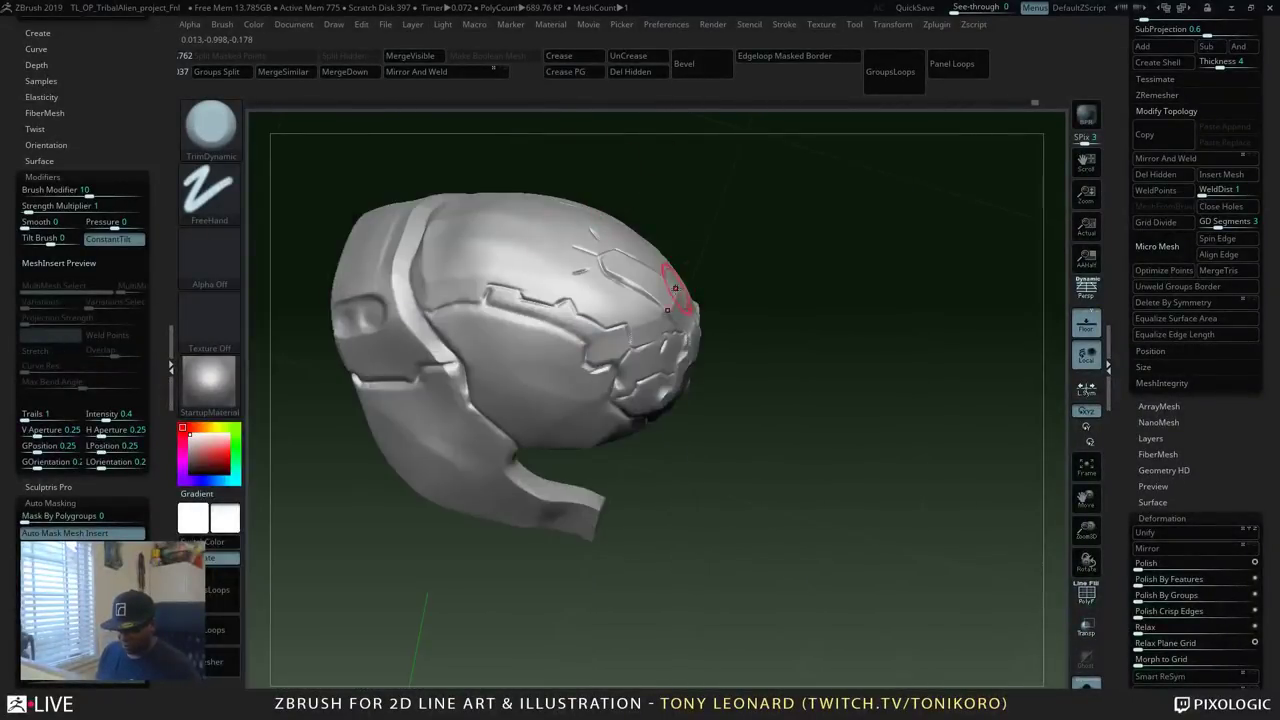
{"action": "key", "text": "b"}
{"action": "key", "text": "d"}
{"action": "key", "text": "s"}
Switch the sculpting brush to MAHpolish Edger and turn the helmet to show its side panel and cheek guard.
{"action": "key", "text": "b"}
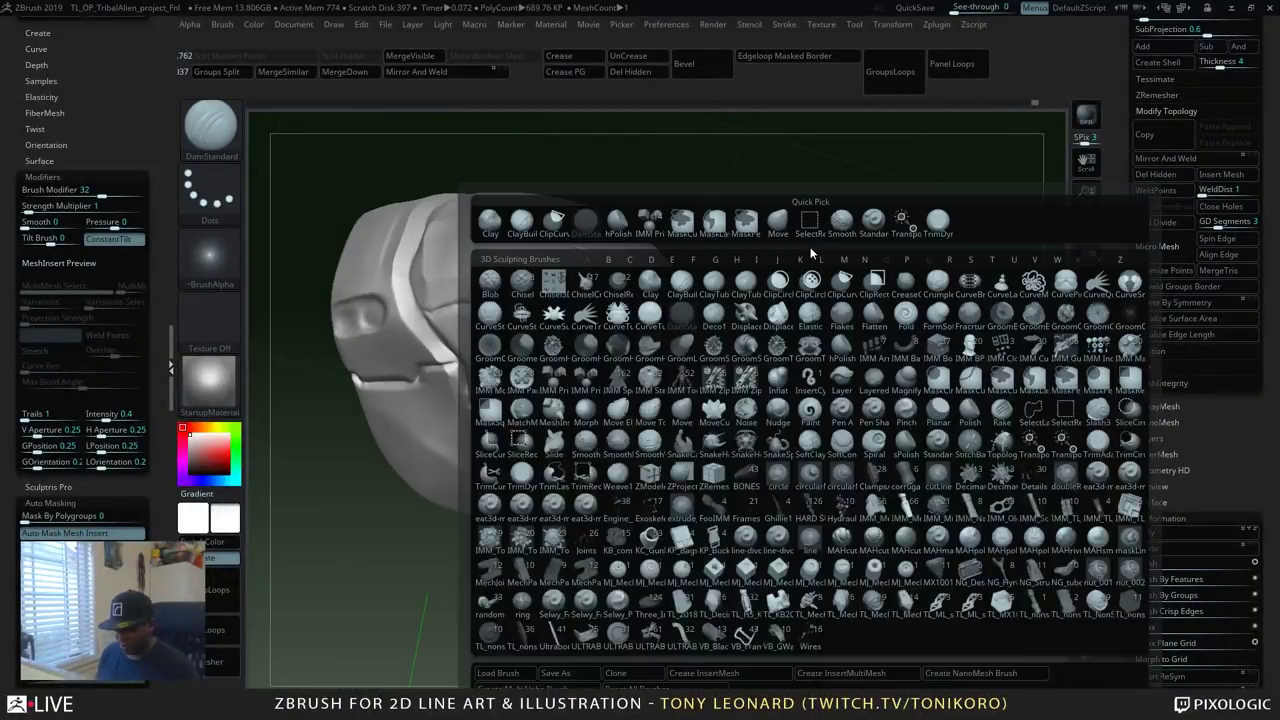
{"action": "key", "text": "m"}
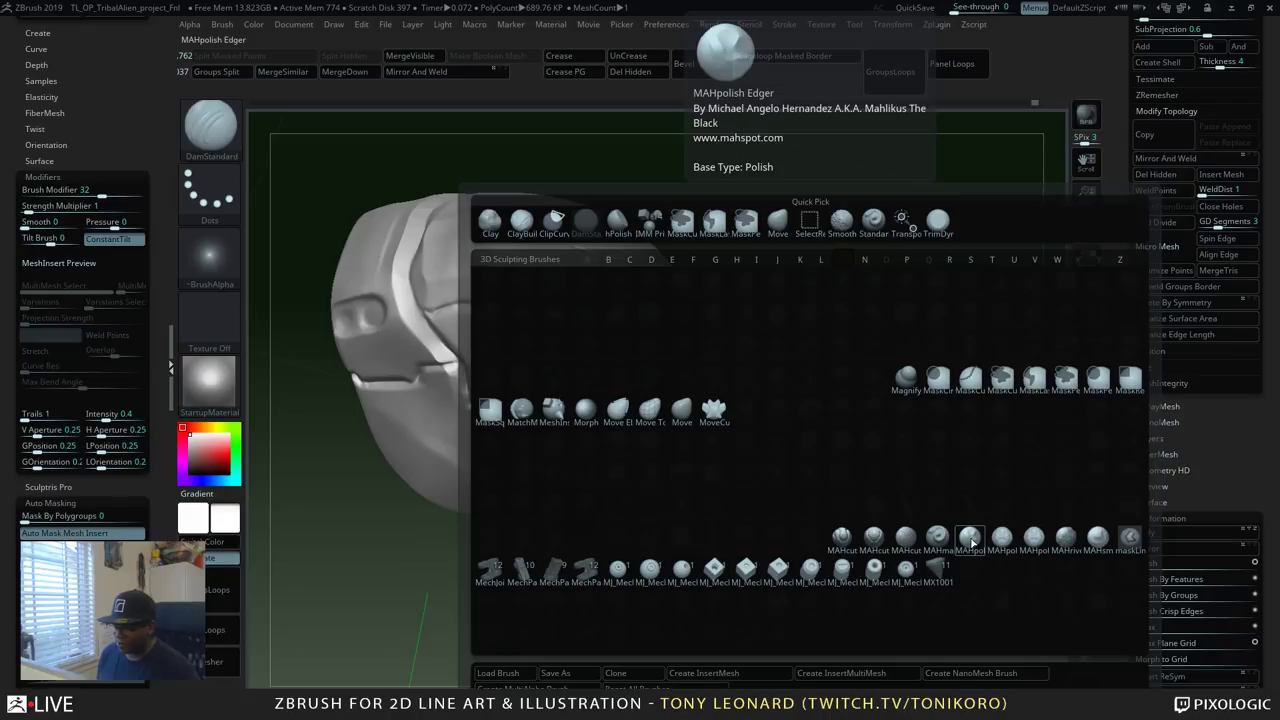
{"action": "left_click", "coordinate": [975, 537]}
{"action": "left_click_drag", "start_coordinate": [857, 493], "coordinate": [665, 248]}
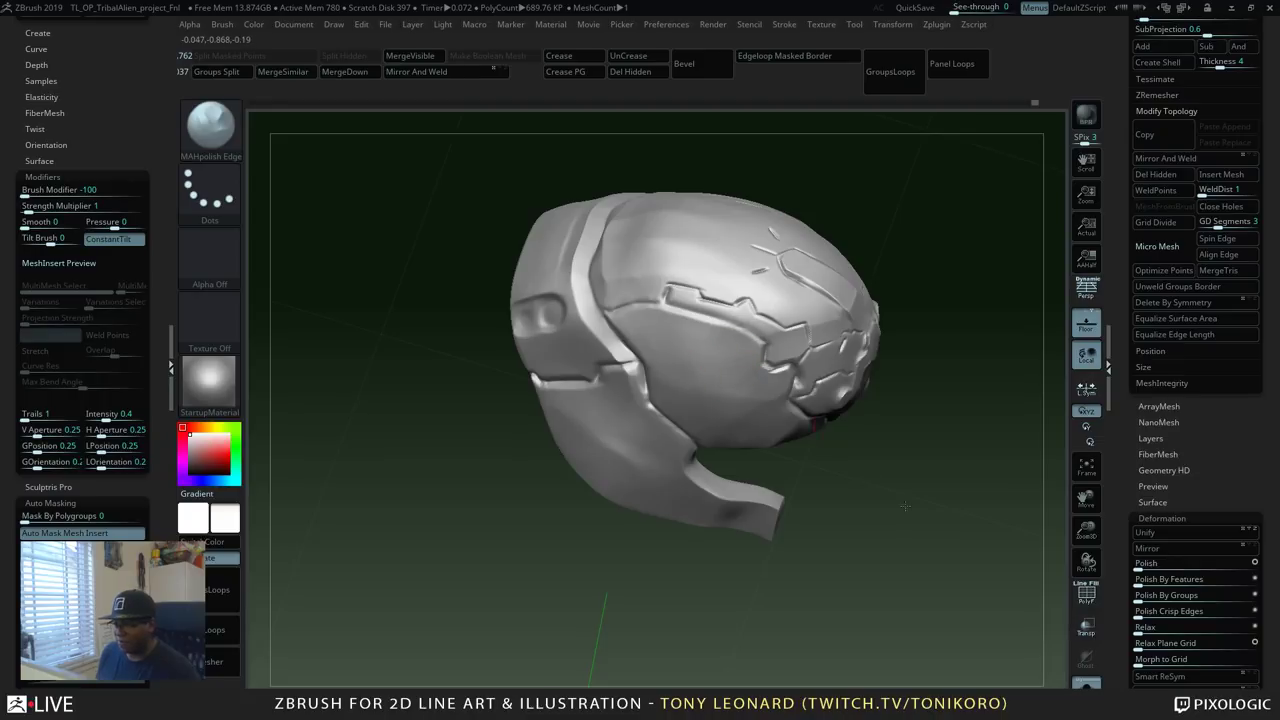
{"action": "left_click_drag", "start_coordinate": [900, 508], "coordinate": [927, 453]}
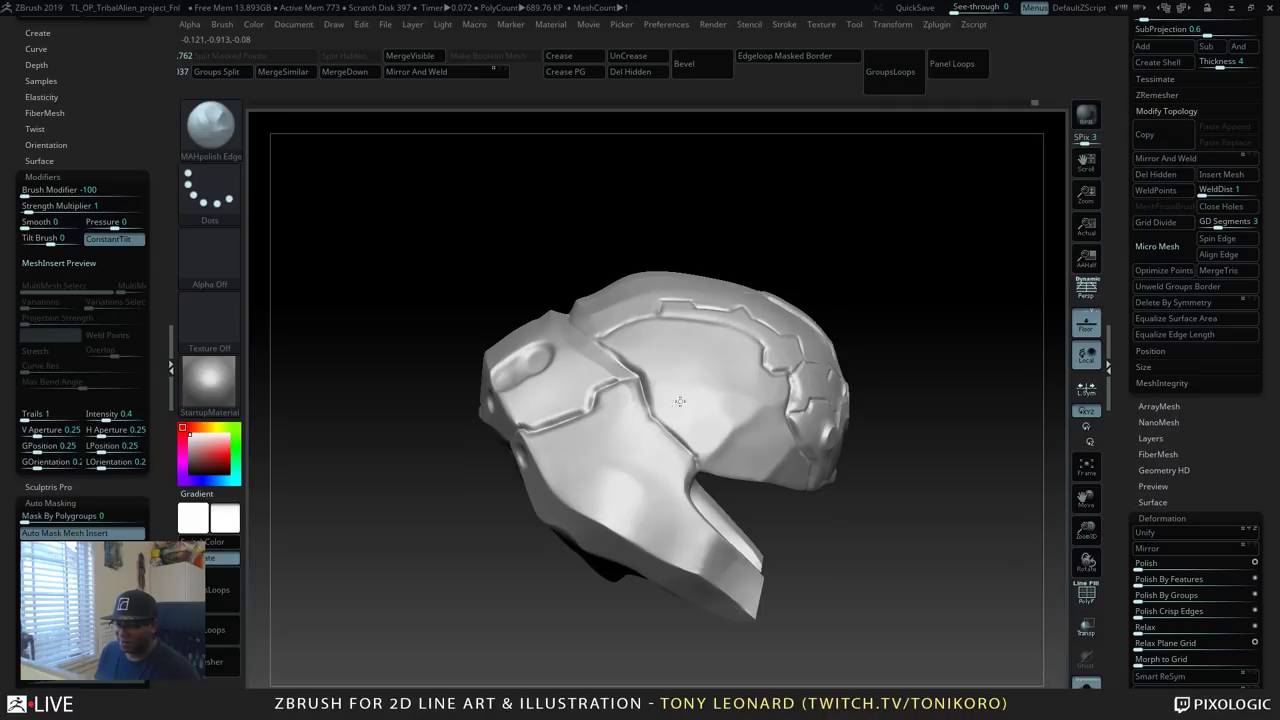
Flatten the surface of the helmet's large side panel with short MAHpolish Edge brush strokes.
{"action": "left_click", "coordinate": [729, 409]}
{"action": "mouse_move", "coordinate": [815, 512]}
{"action": "left_mouse_down"}
{"action": "mouse_move", "coordinate": [889, 551]}
{"action": "mouse_move", "coordinate": [897, 532]}
{"action": "mouse_move", "coordinate": [851, 571]}
{"action": "left_mouse_up"}
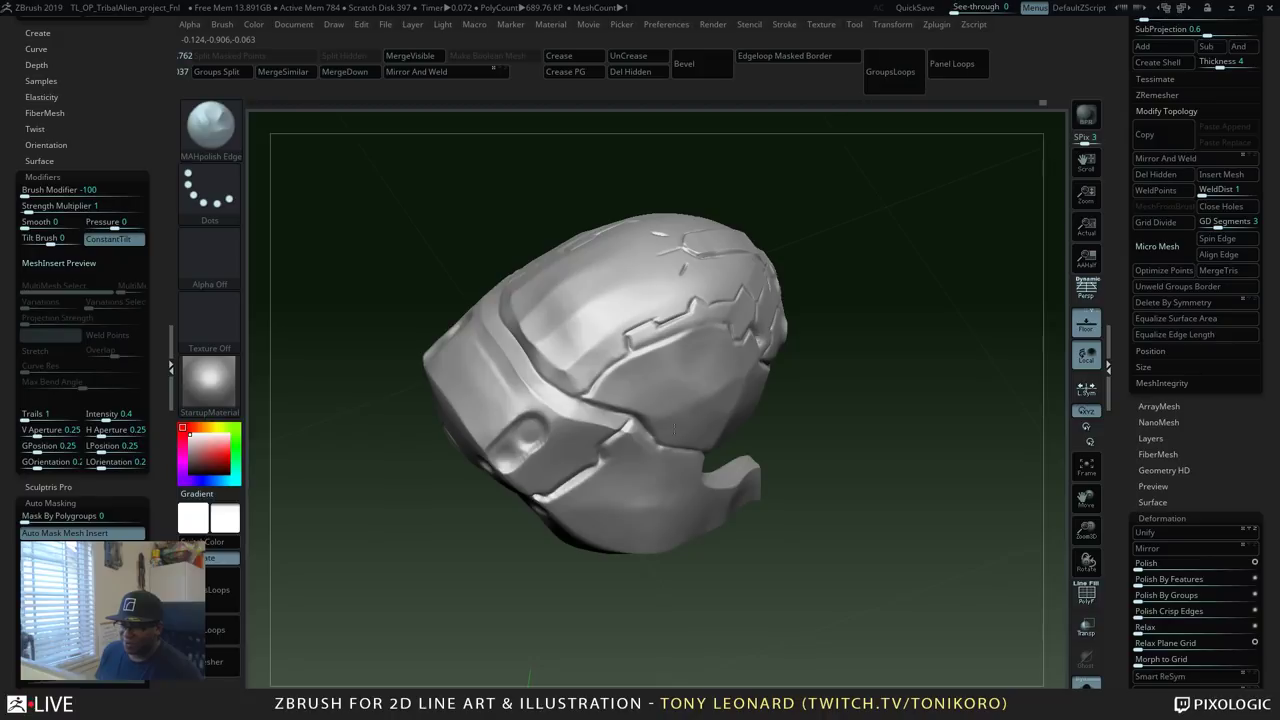
{"action": "left_click_drag", "start_coordinate": [963, 486], "coordinate": [955, 466]}
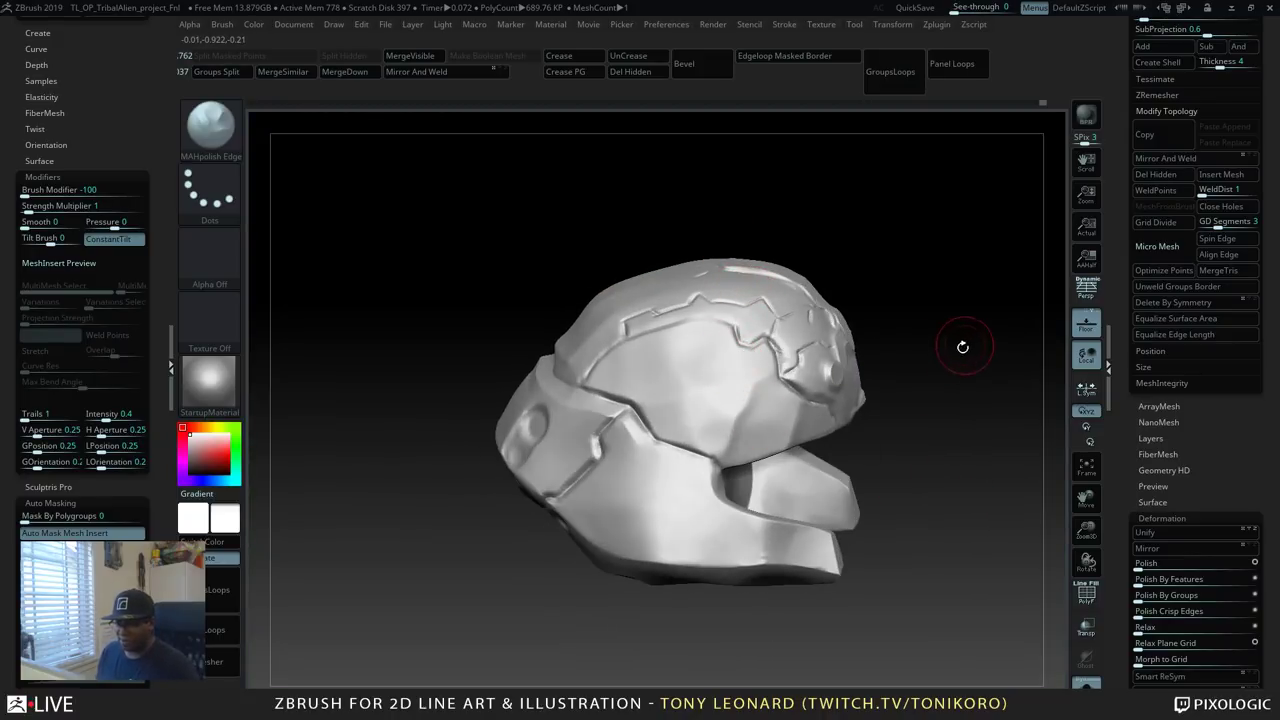
{"action": "mouse_move", "coordinate": [963, 346]}
{"action": "left_mouse_down"}
{"action": "mouse_move", "coordinate": [951, 394]}
{"action": "mouse_move", "coordinate": [983, 371]}
{"action": "mouse_move", "coordinate": [886, 480]}
{"action": "left_mouse_up"}
{"action": "key", "text": "b"}
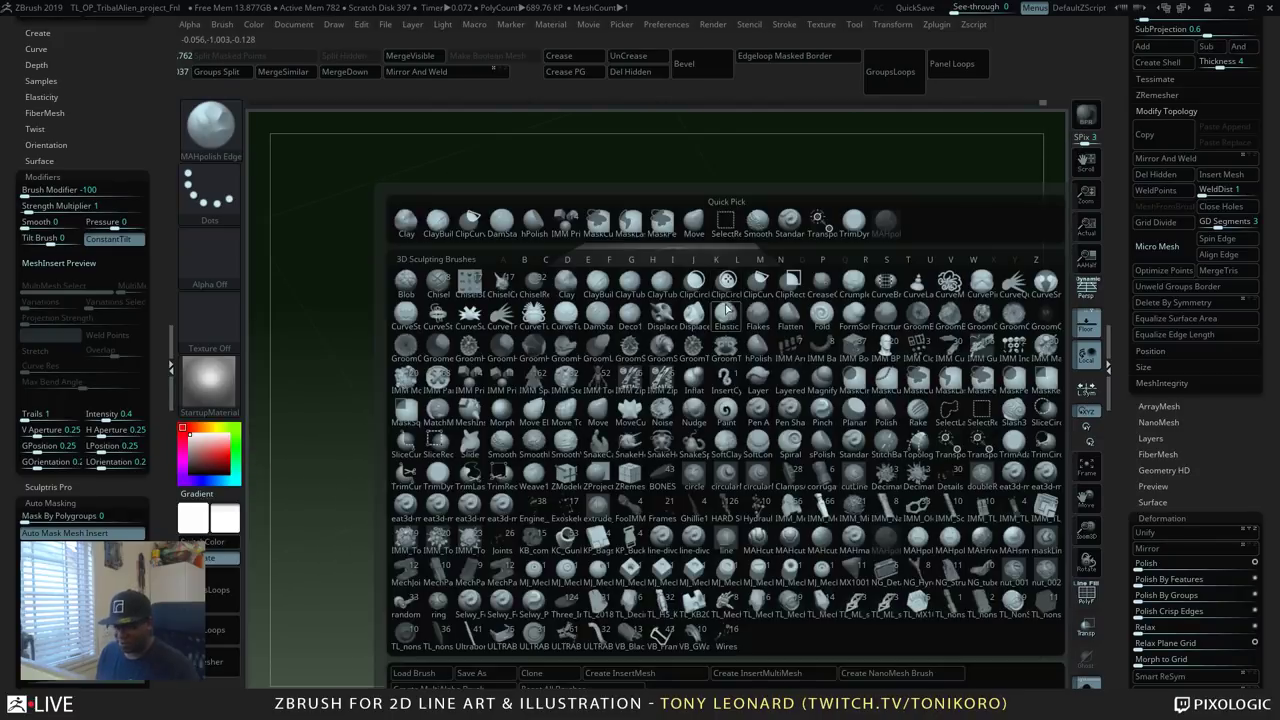
{"action": "key", "text": "c"}
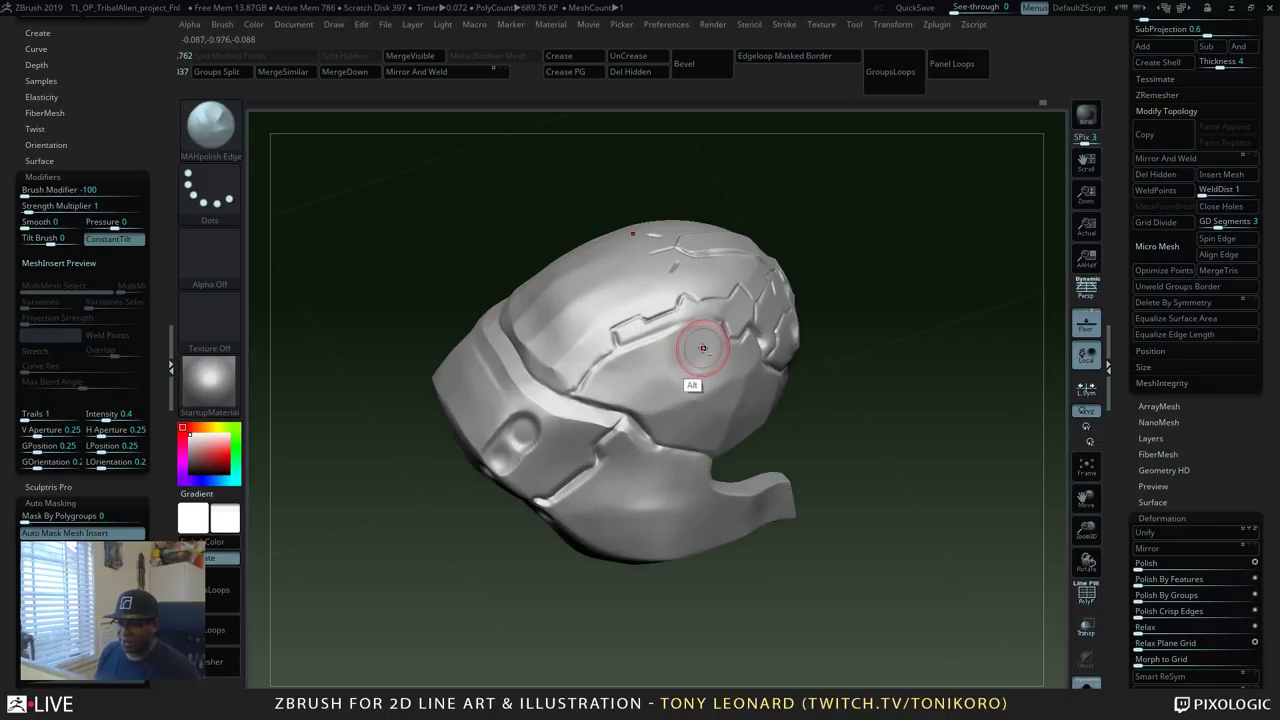
{"action": "left_click_drag", "start_coordinate": [700, 346], "coordinate": [702, 365], "text": "alt"}
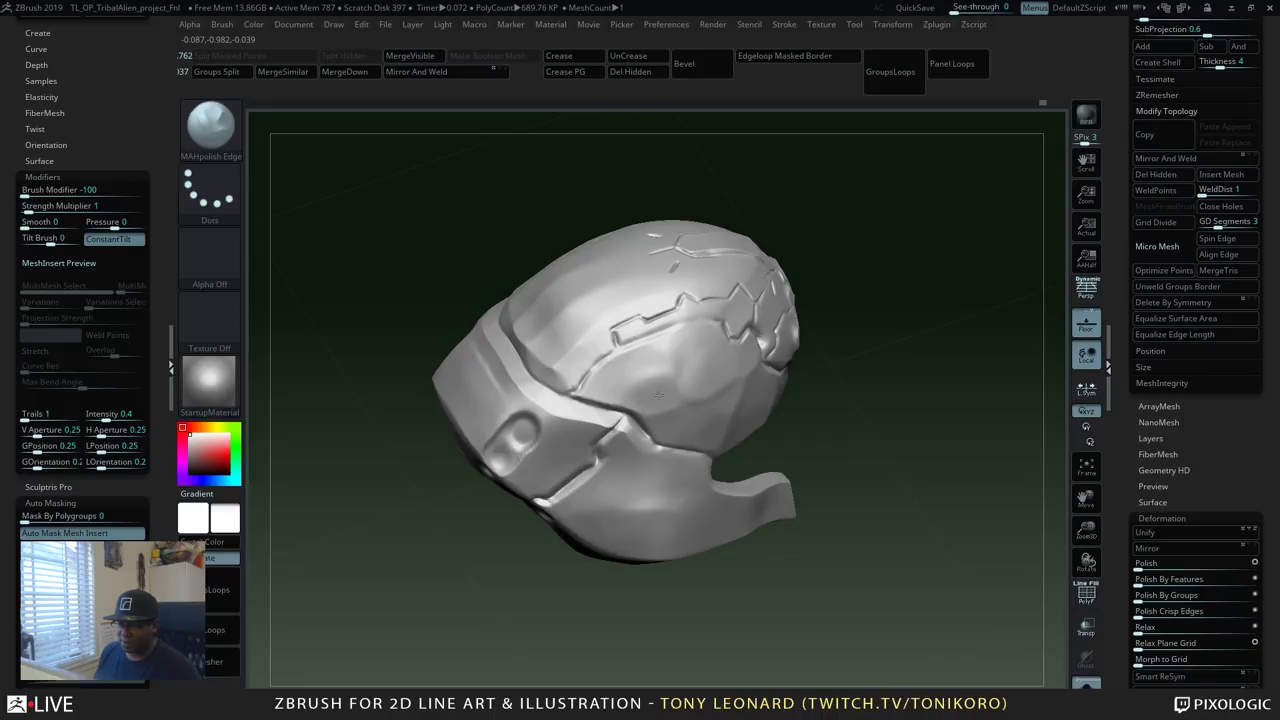
{"action": "mouse_move", "coordinate": [659, 394]}
{"action": "left_mouse_down"}
{"action": "mouse_move", "coordinate": [663, 380]}
{"action": "mouse_move", "coordinate": [638, 386]}
{"action": "left_mouse_up"}
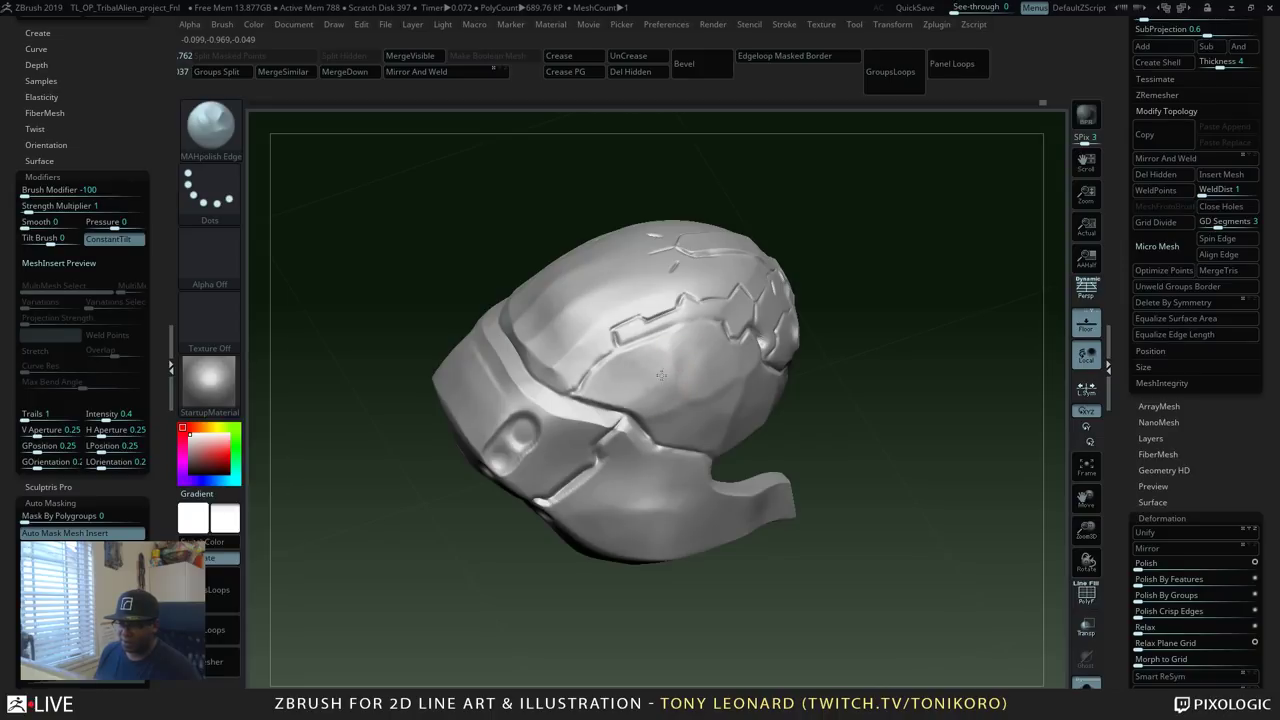
Switch to the hPolish brush at draw size 41 and smooth the facets across the helmet's side panel.
{"action": "key", "text": "b"}
{"action": "key", "text": "h"}
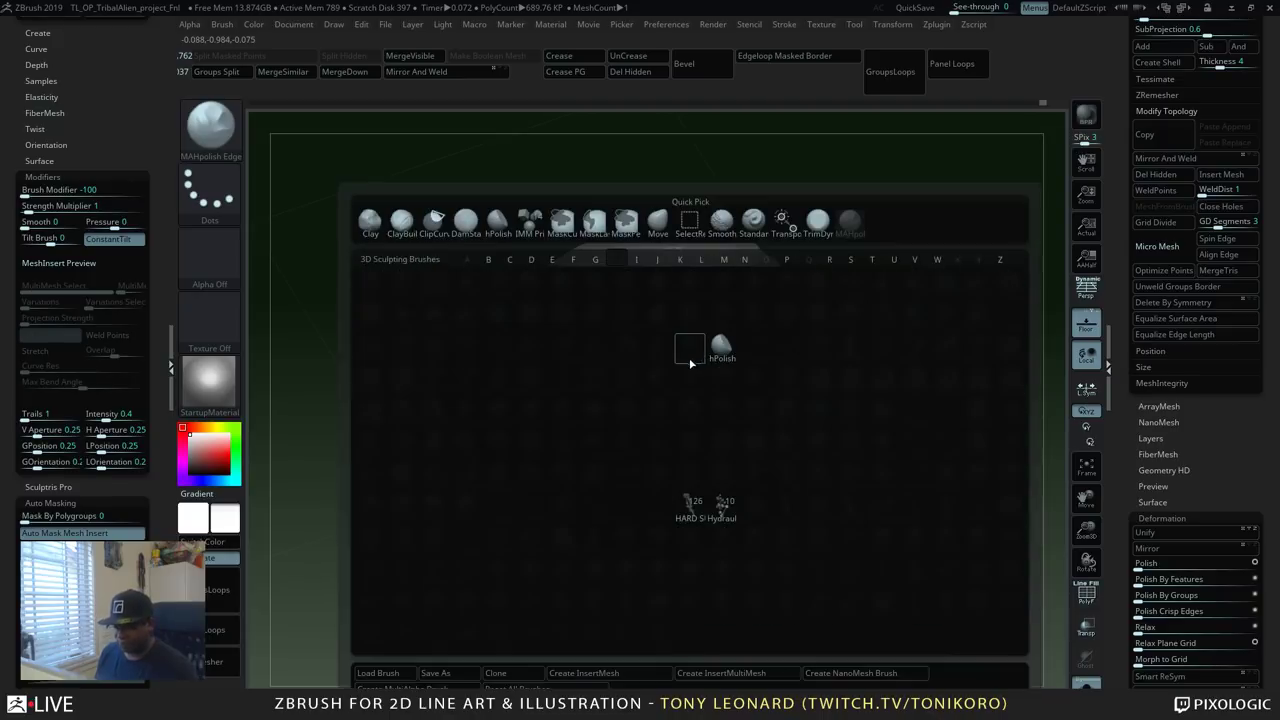
{"action": "key", "text": "p"}
{"action": "key", "text": "s"}
{"action": "left_click_drag", "start_coordinate": [859, 434], "coordinate": [888, 448]}
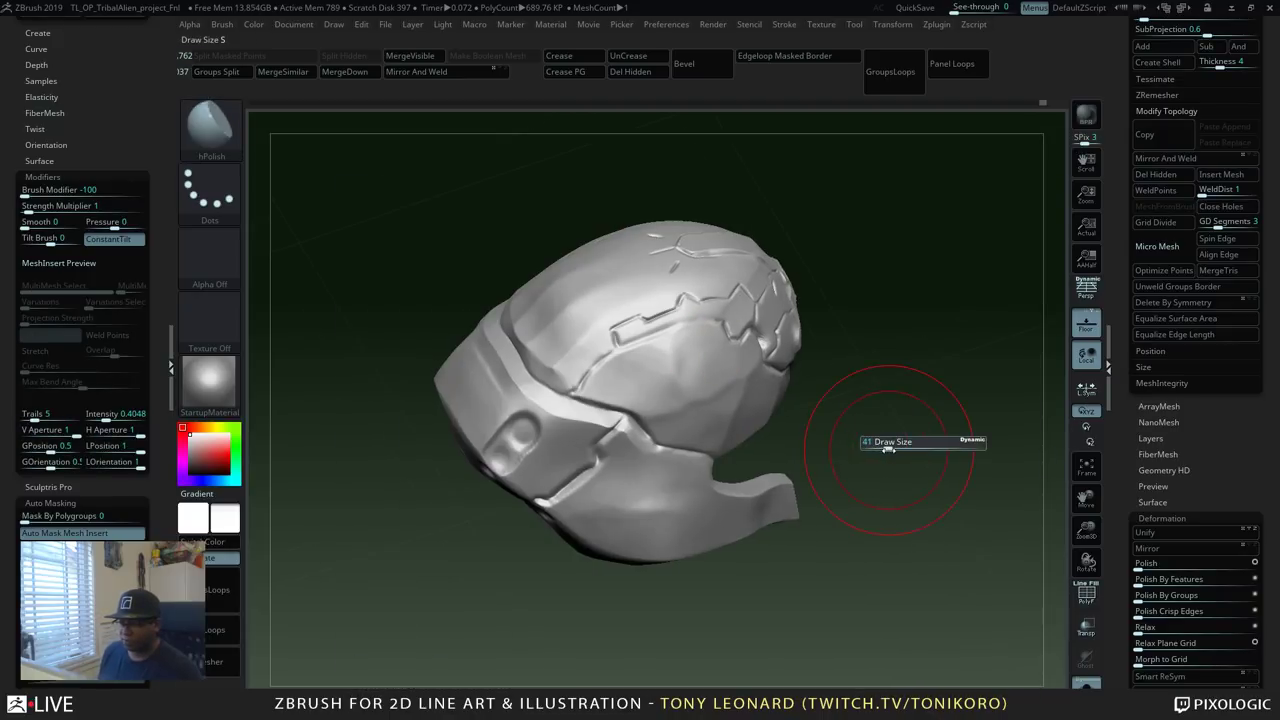
{"action": "mouse_move", "coordinate": [706, 332]}
{"action": "left_mouse_down"}
{"action": "mouse_move", "coordinate": [659, 366]}
{"action": "mouse_move", "coordinate": [686, 368]}
{"action": "mouse_move", "coordinate": [642, 380]}
{"action": "mouse_move", "coordinate": [712, 374]}
{"action": "mouse_move", "coordinate": [644, 364]}
{"action": "left_mouse_up"}
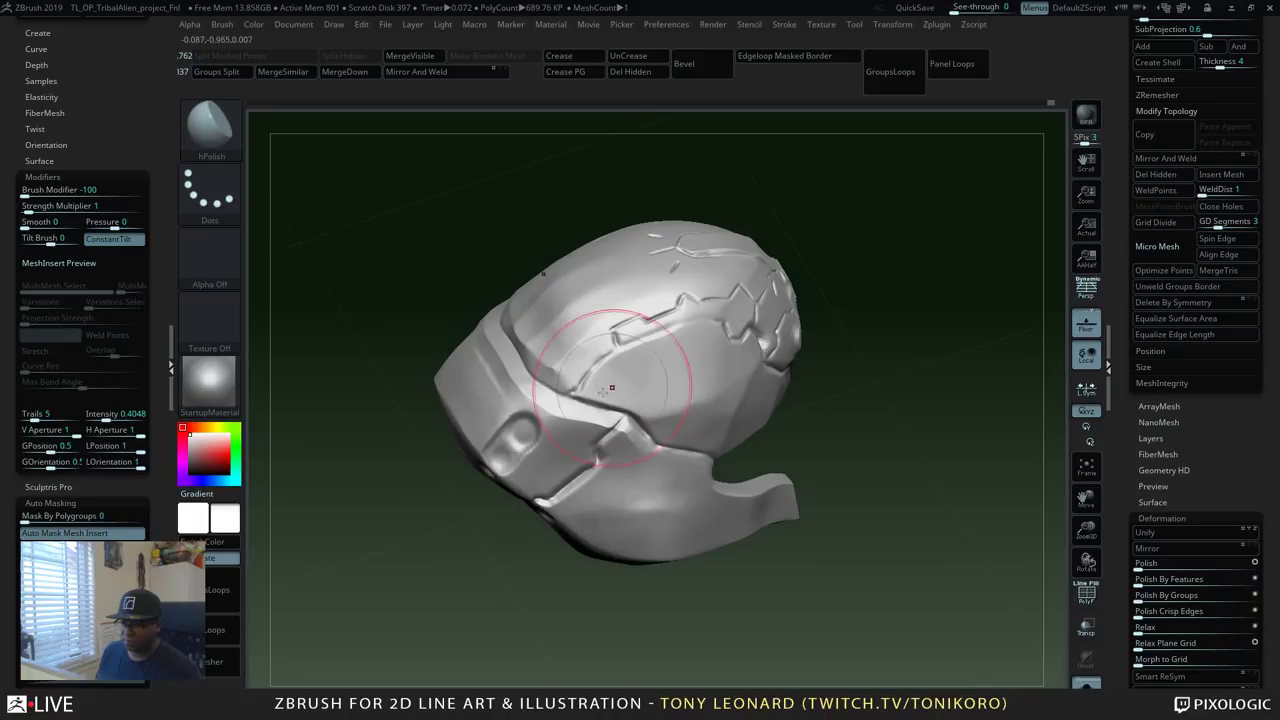
{"action": "mouse_move", "coordinate": [949, 489]}
{"action": "left_mouse_down"}
{"action": "mouse_move", "coordinate": [935, 469]}
{"action": "mouse_move", "coordinate": [680, 385]}
{"action": "mouse_move", "coordinate": [646, 378]}
{"action": "mouse_move", "coordinate": [666, 430]}
{"action": "mouse_move", "coordinate": [630, 396]}
{"action": "mouse_move", "coordinate": [659, 440]}
{"action": "mouse_move", "coordinate": [682, 430]}
{"action": "mouse_move", "coordinate": [730, 475]}
{"action": "mouse_move", "coordinate": [740, 450]}
{"action": "left_mouse_up"}
{"action": "left_click_drag", "start_coordinate": [806, 372], "coordinate": [972, 529]}
{"action": "left_click_drag", "start_coordinate": [951, 543], "coordinate": [943, 477]}
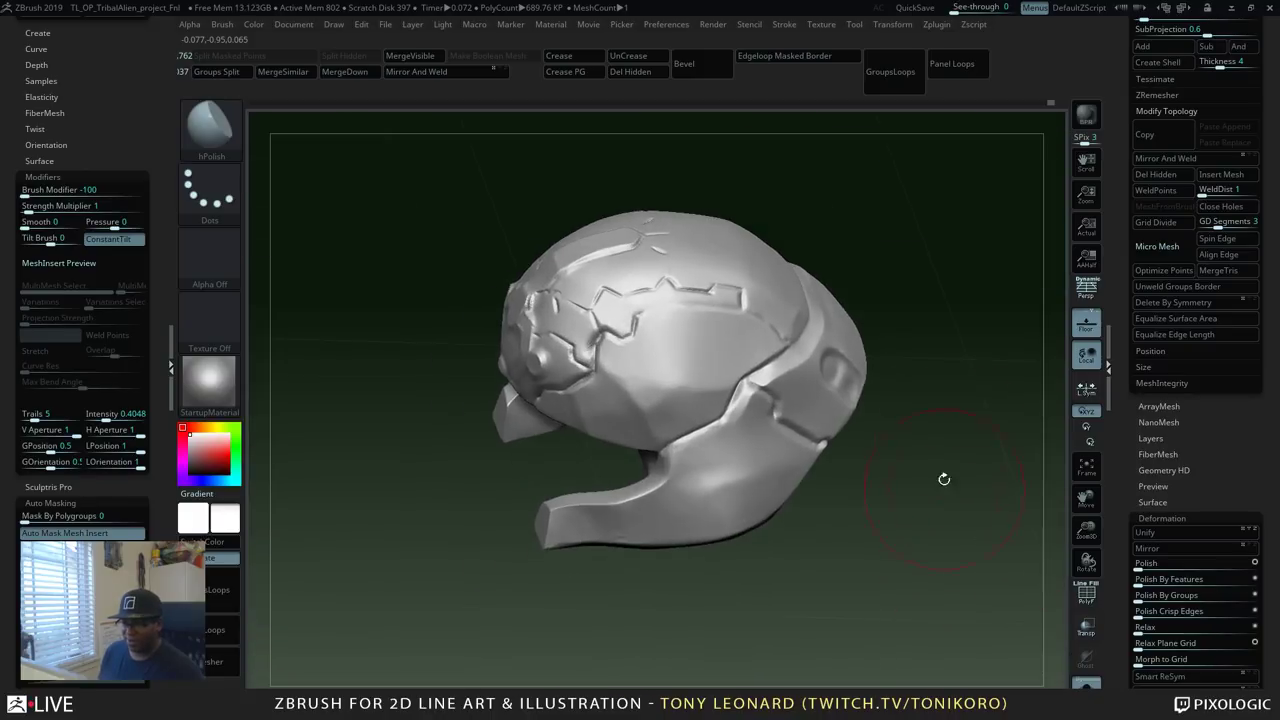
Reduce the hPolish draw size to 11 and plane the facet along the side panel's lower edge.
{"action": "key", "text": "b"}
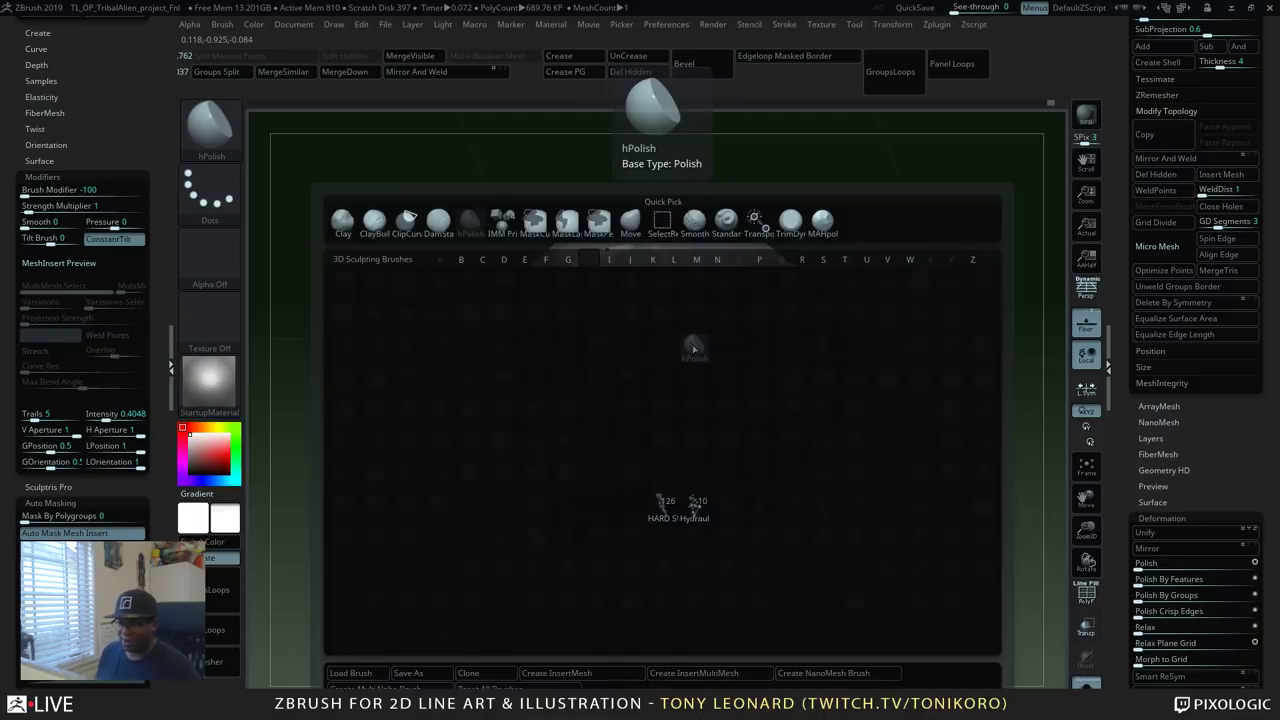
{"action": "key", "text": "s"}
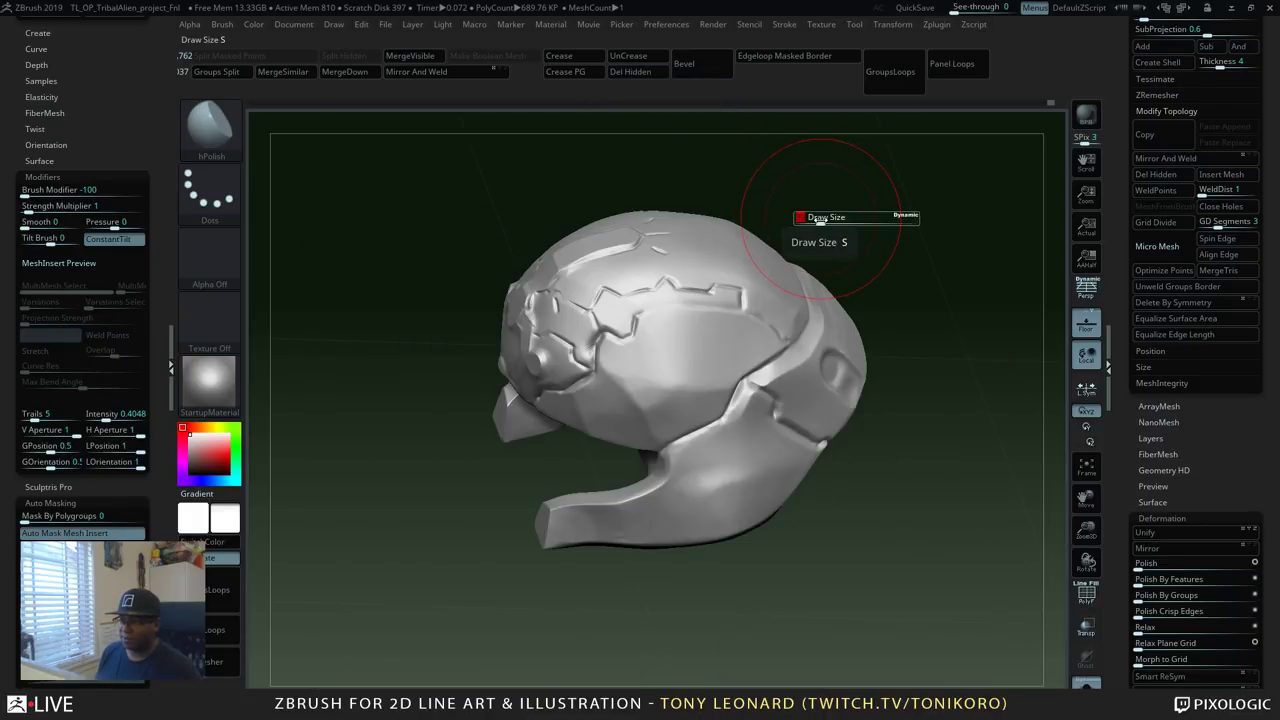
{"action": "left_click_drag", "start_coordinate": [820, 220], "coordinate": [807, 227]}
{"action": "key", "text": "s"}
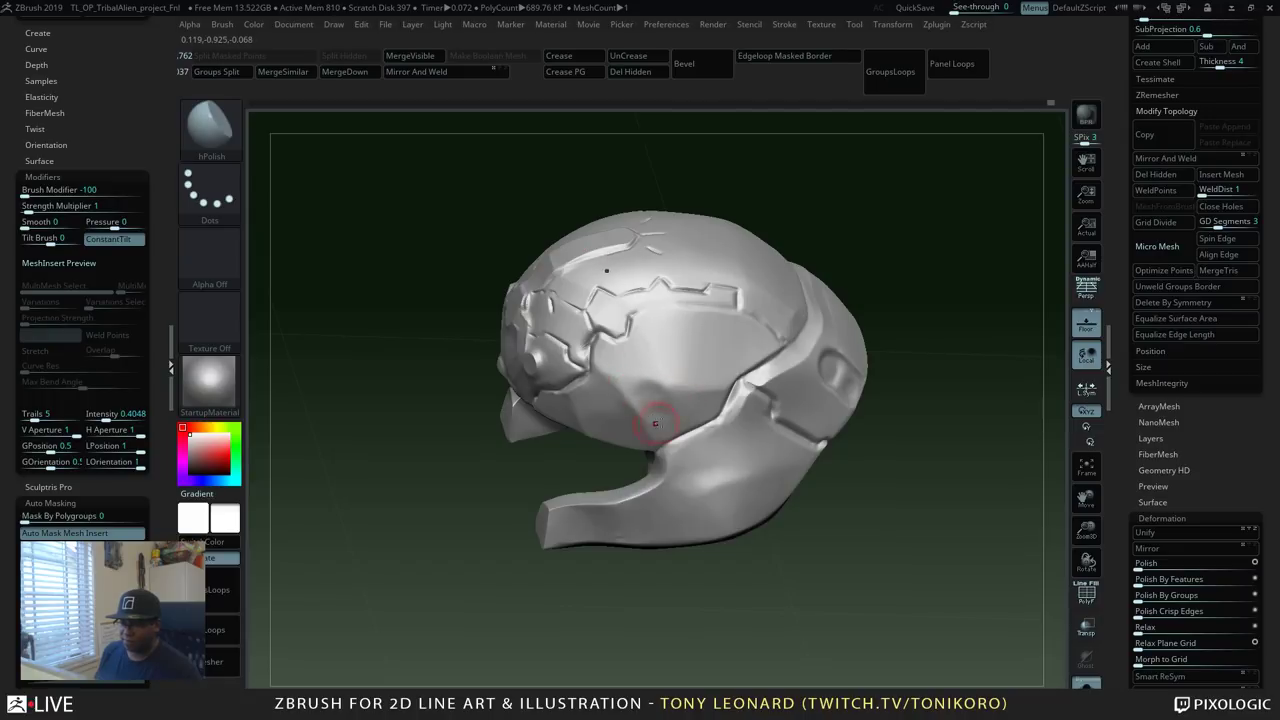
{"action": "key", "text": "ctrl"}
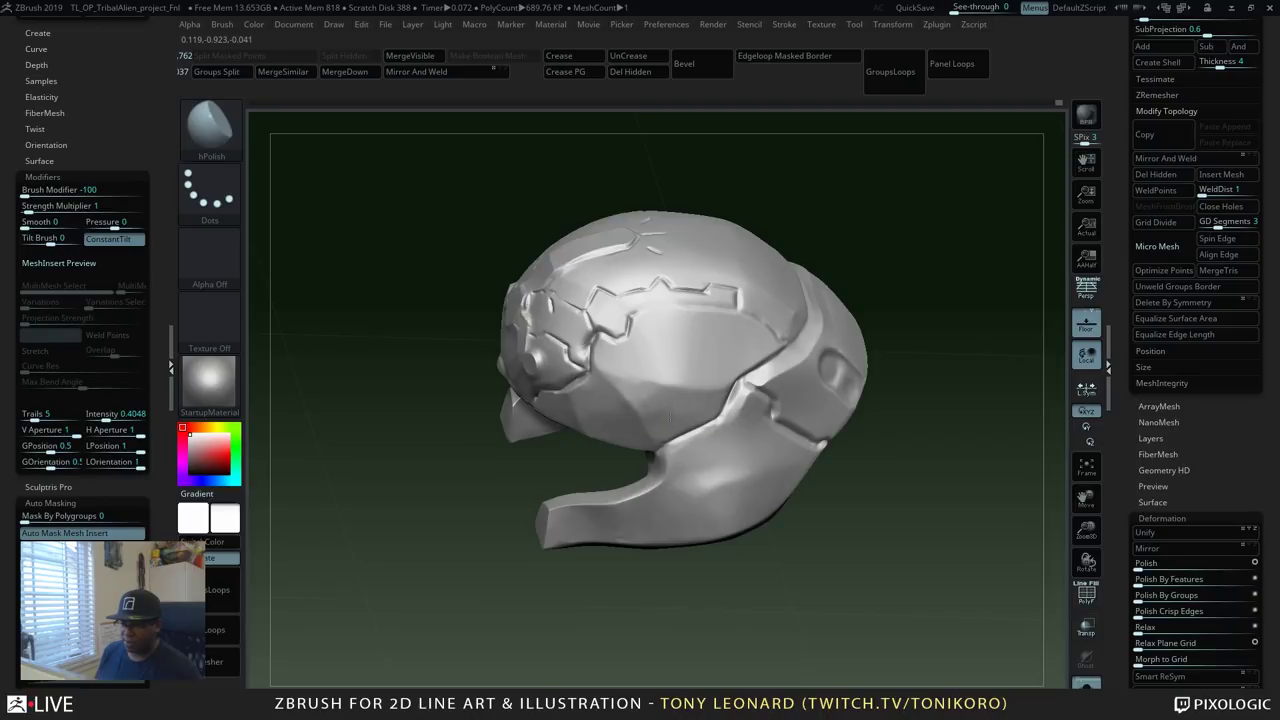
Examine the helmet from the front and sides and review the perspective and focal length settings in the Draw options.
{"action": "left_click_drag", "start_coordinate": [840, 500], "coordinate": [1050, 575]}
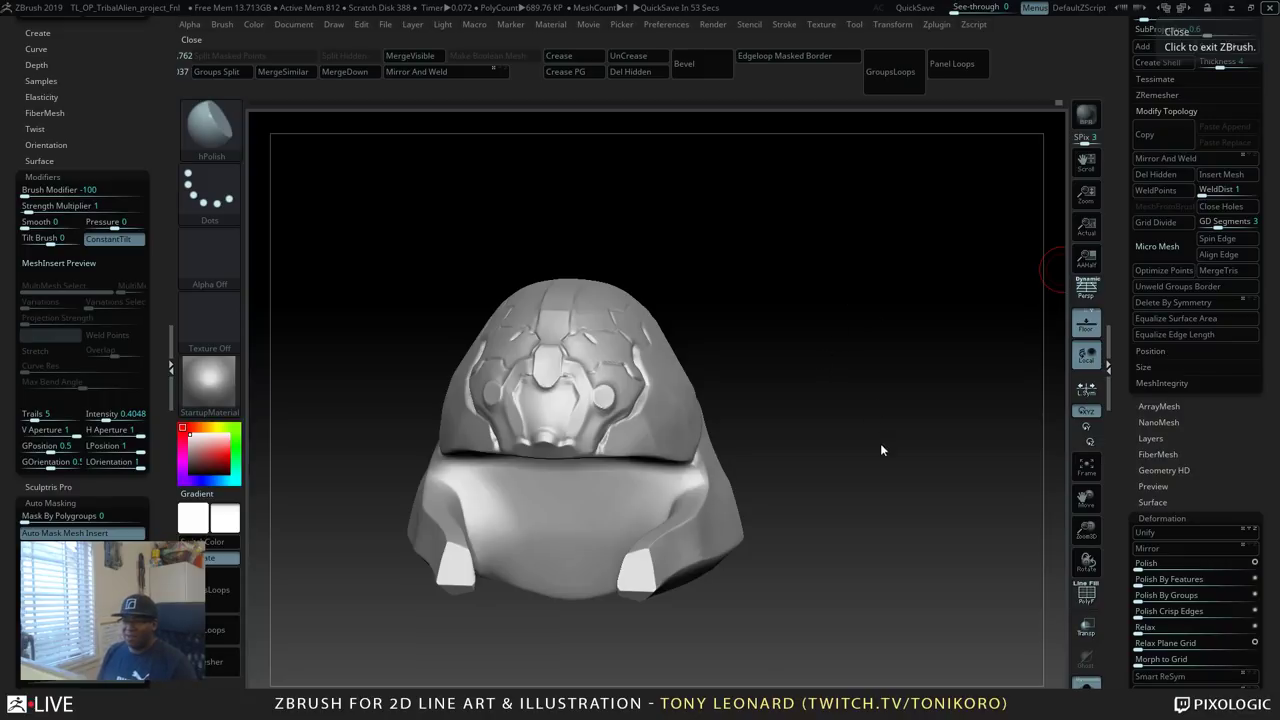
{"action": "left_click_drag", "start_coordinate": [880, 450], "coordinate": [896, 506]}
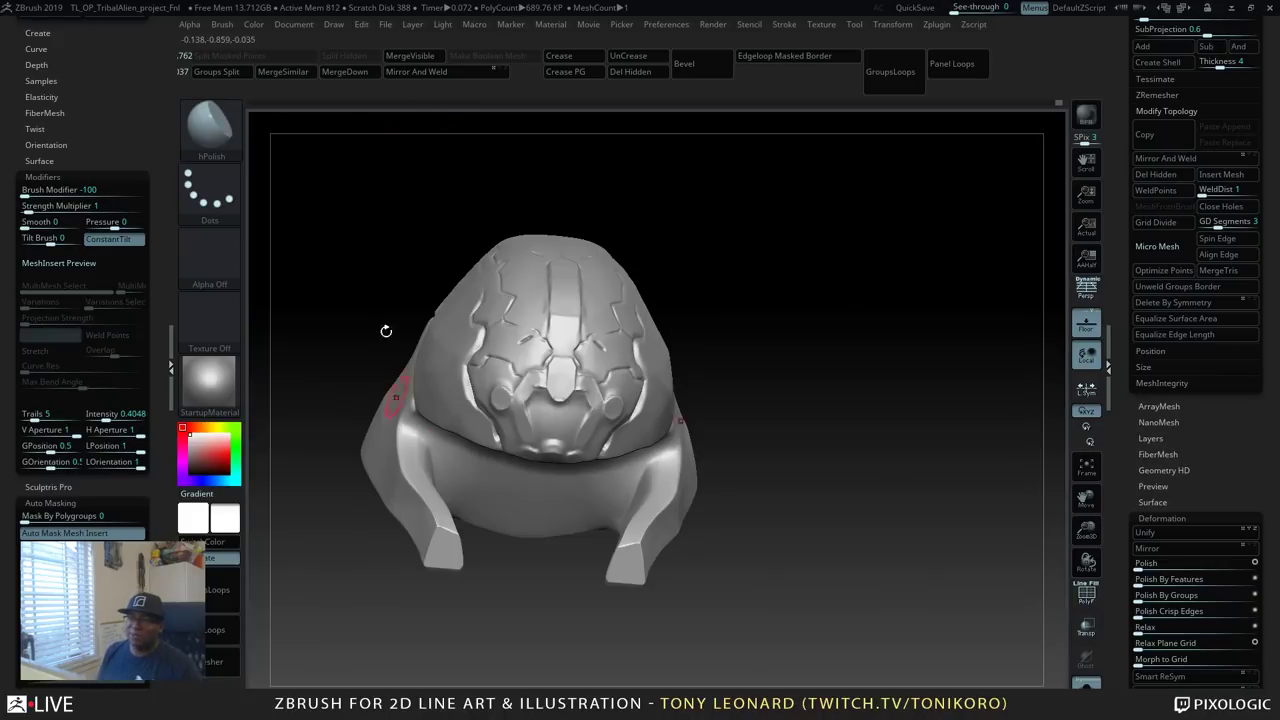
{"action": "key", "text": "shift"}
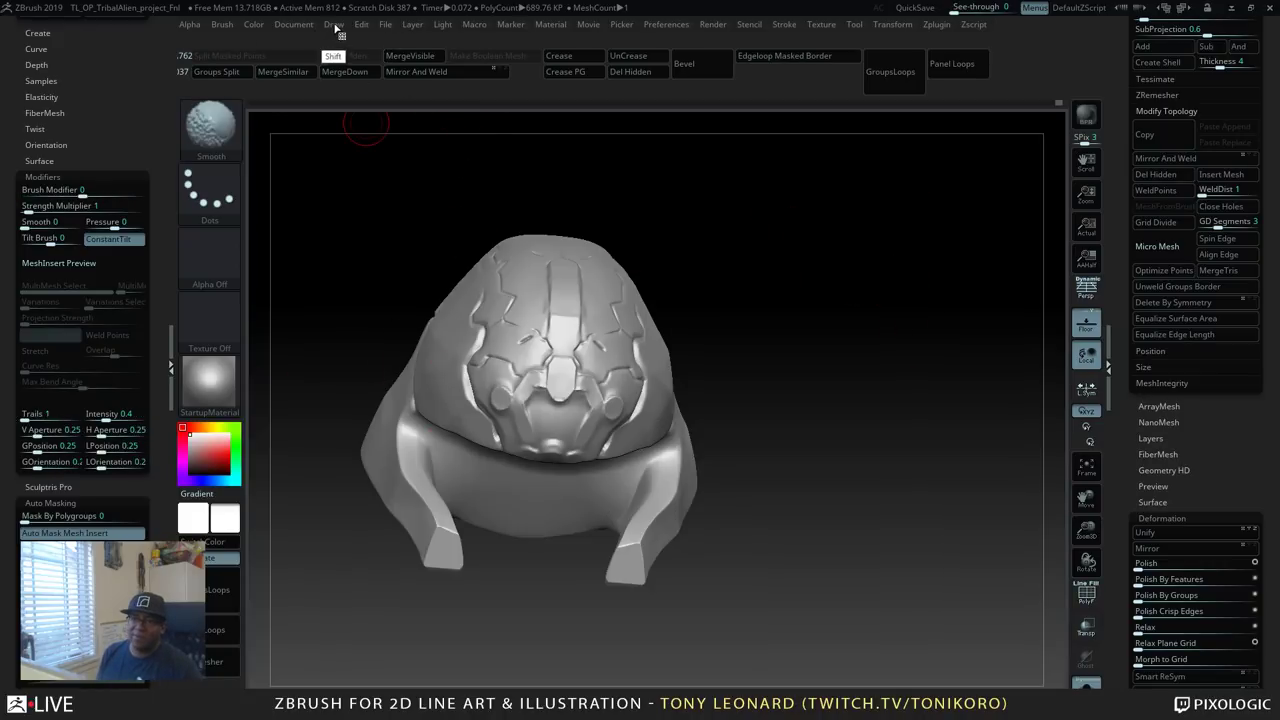
{"action": "left_click", "coordinate": [335, 28]}
{"action": "left_click", "coordinate": [334, 28]}
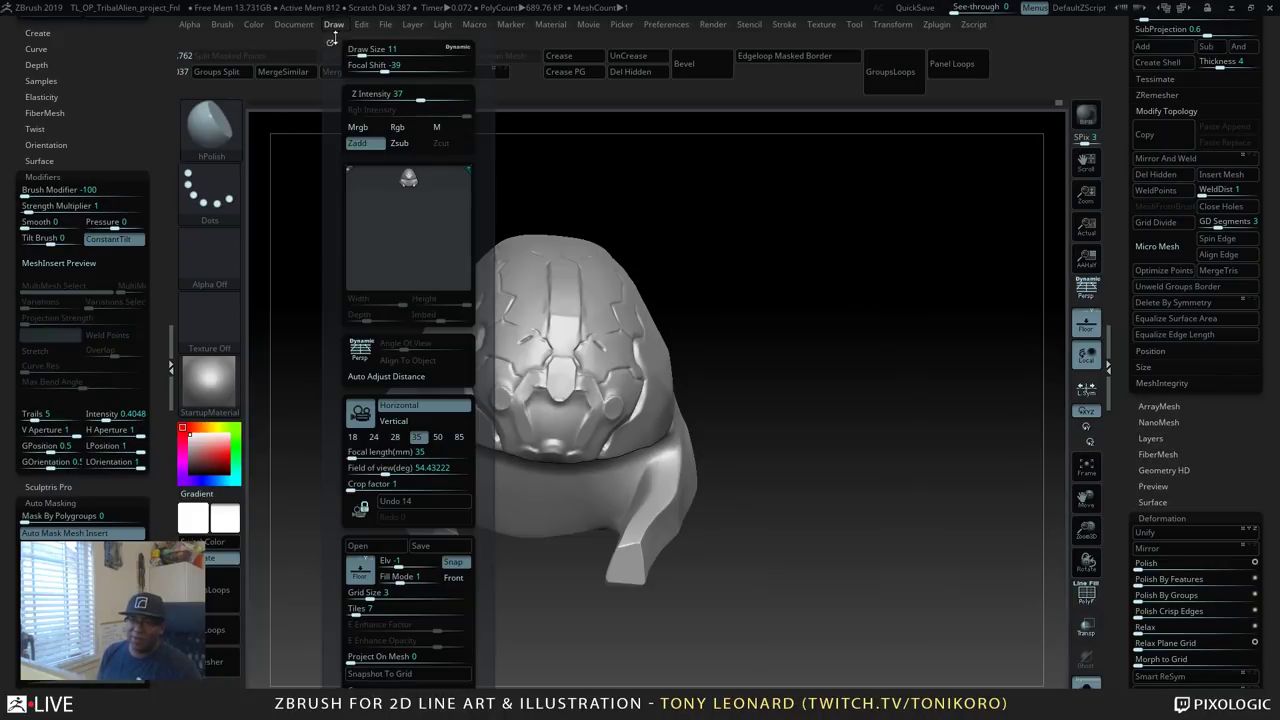
{"action": "left_click", "coordinate": [330, 29]}
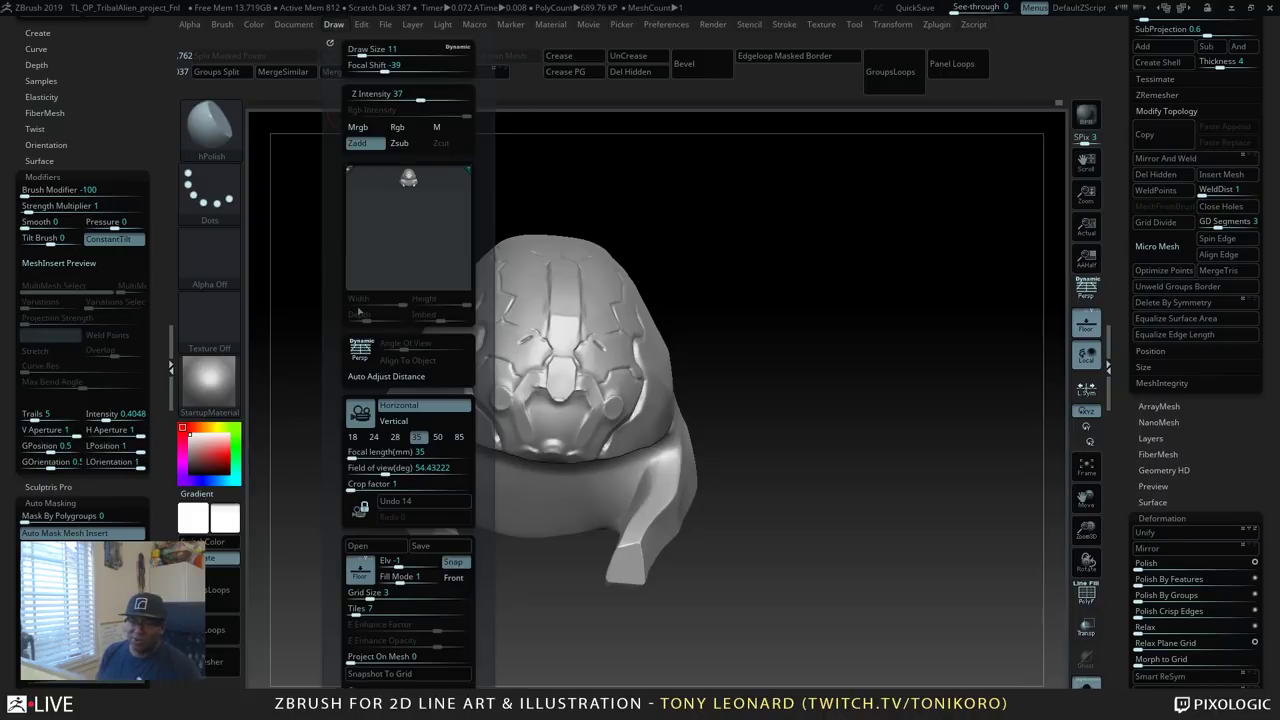
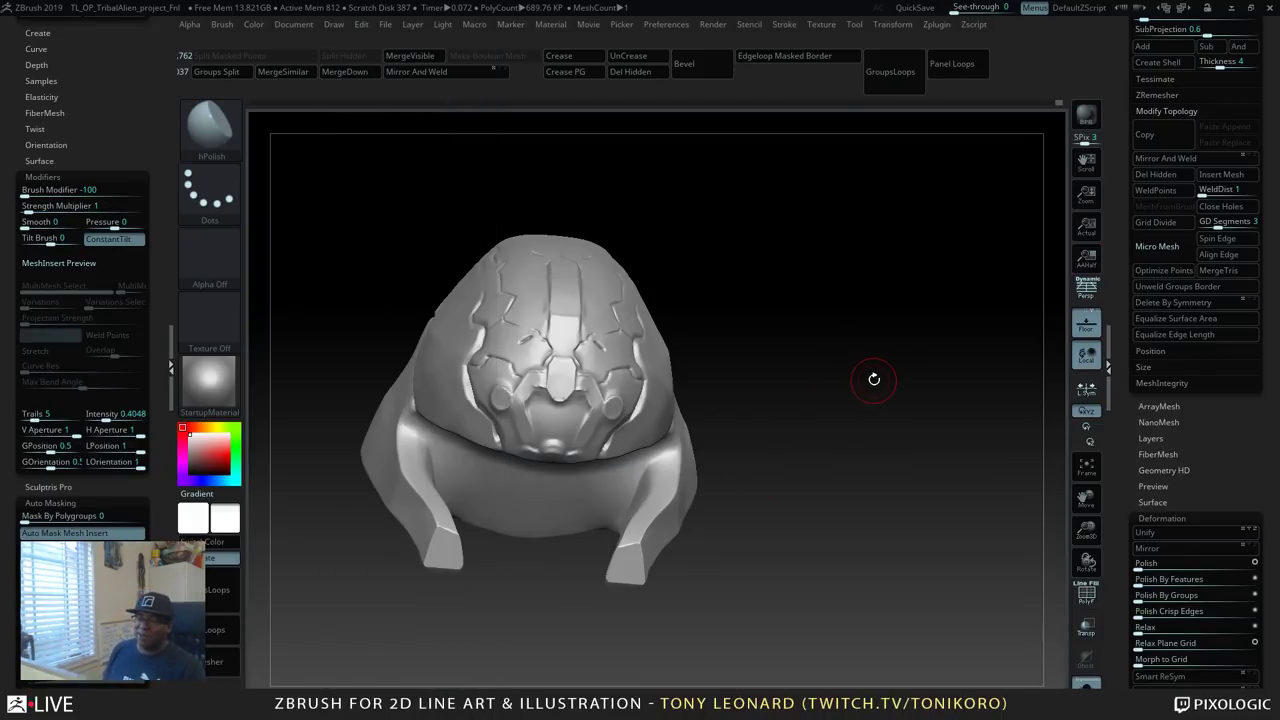
{"action": "mouse_move", "coordinate": [863, 496]}
{"action": "left_mouse_down"}
{"action": "mouse_move", "coordinate": [894, 469]}
{"action": "mouse_move", "coordinate": [904, 483]}
{"action": "mouse_move", "coordinate": [860, 512]}
{"action": "left_mouse_up"}
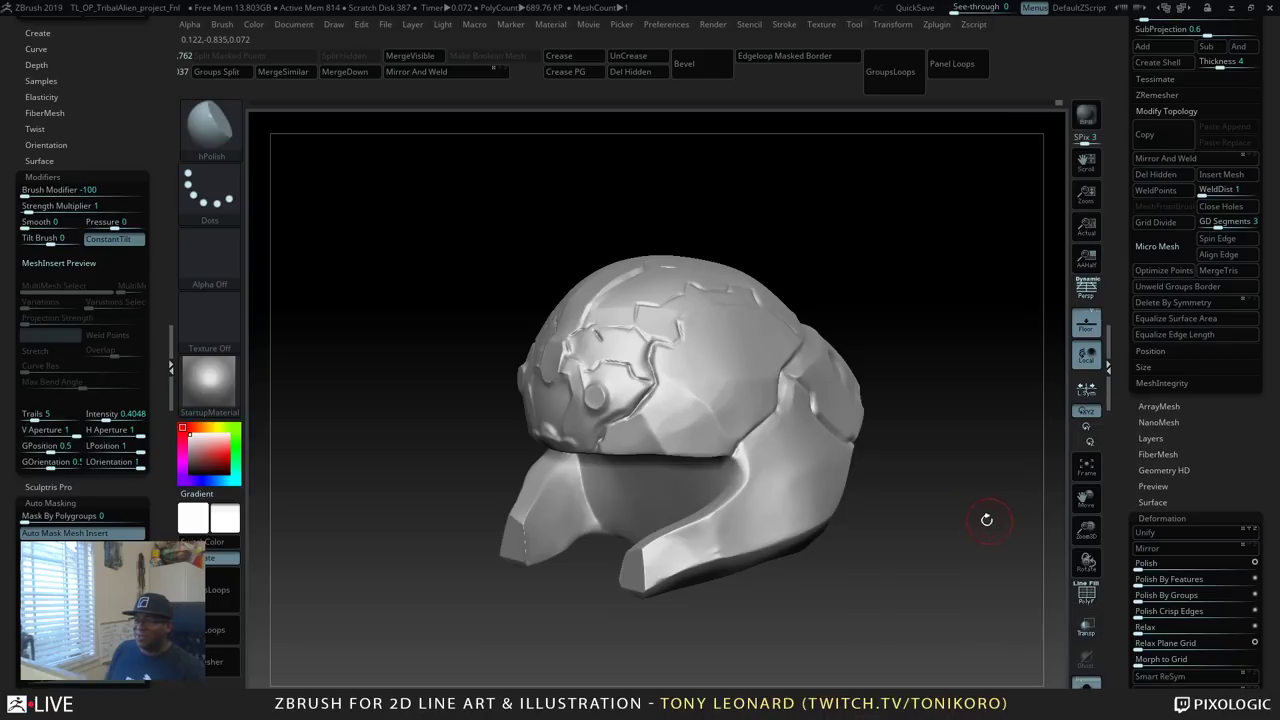
{"action": "left_click_drag", "start_coordinate": [986, 519], "coordinate": [951, 560]}
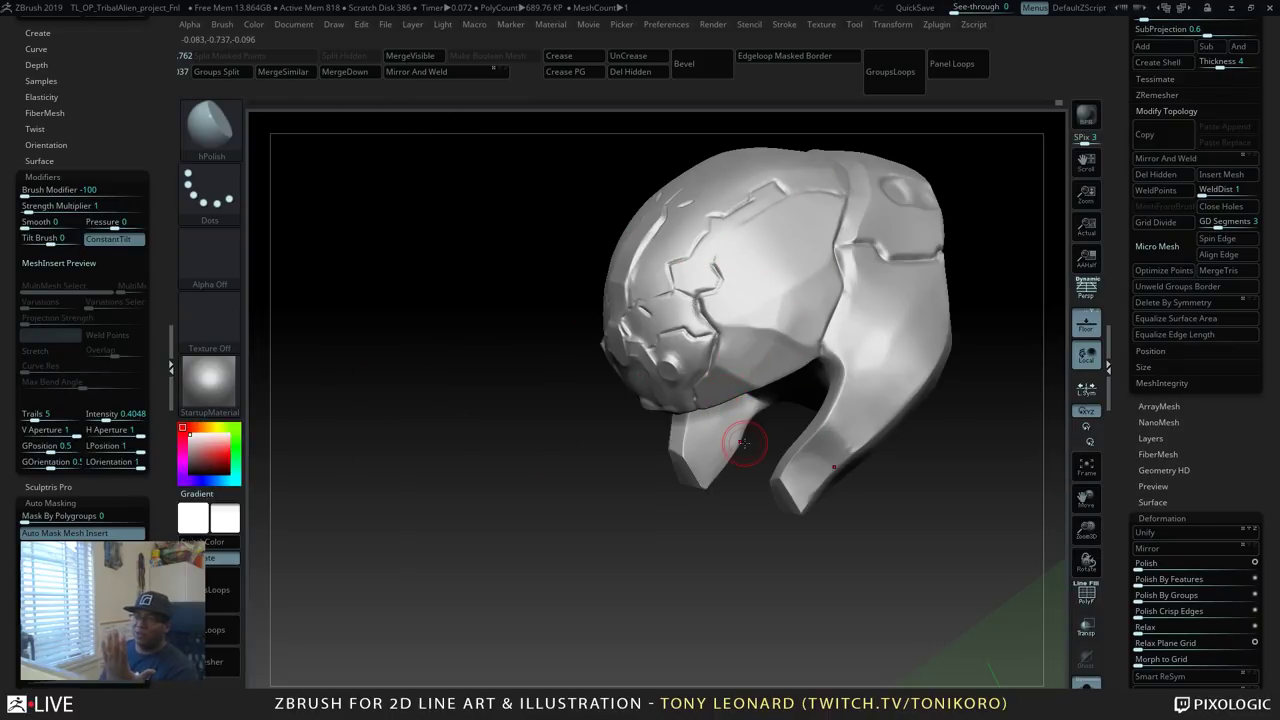
{"action": "left_click", "coordinate": [338, 27]}
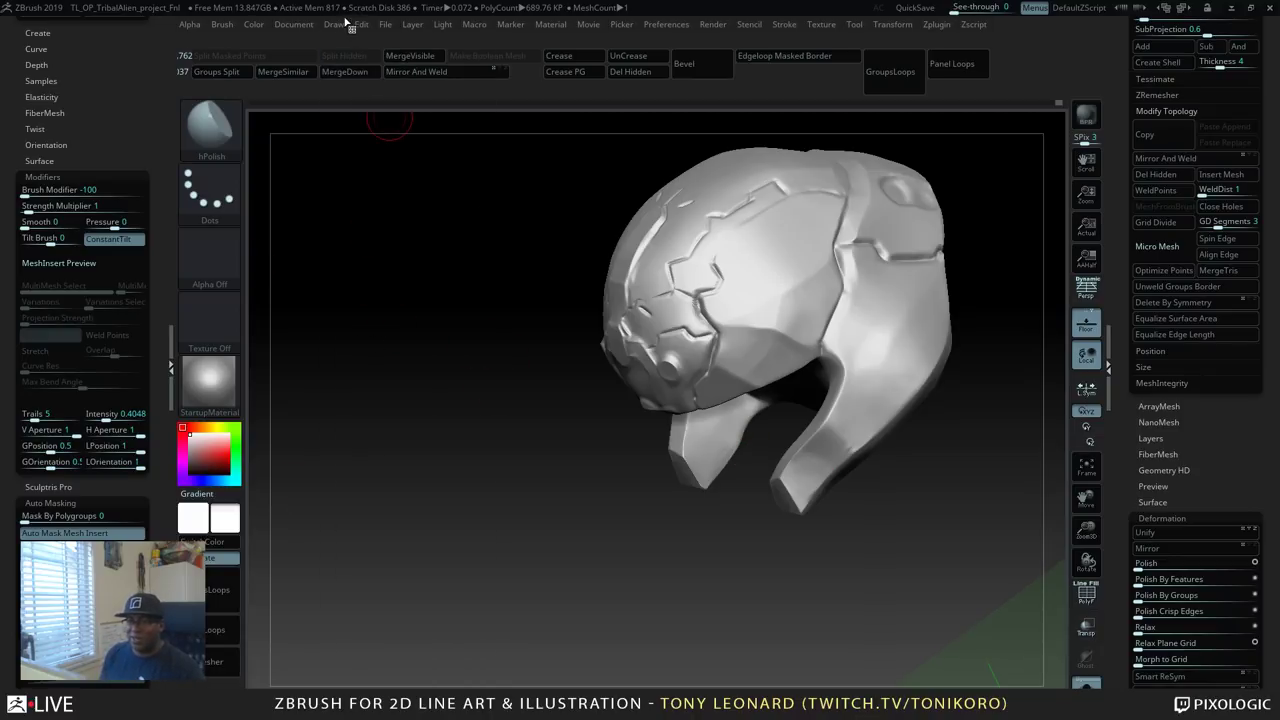
{"action": "left_click", "coordinate": [345, 24]}
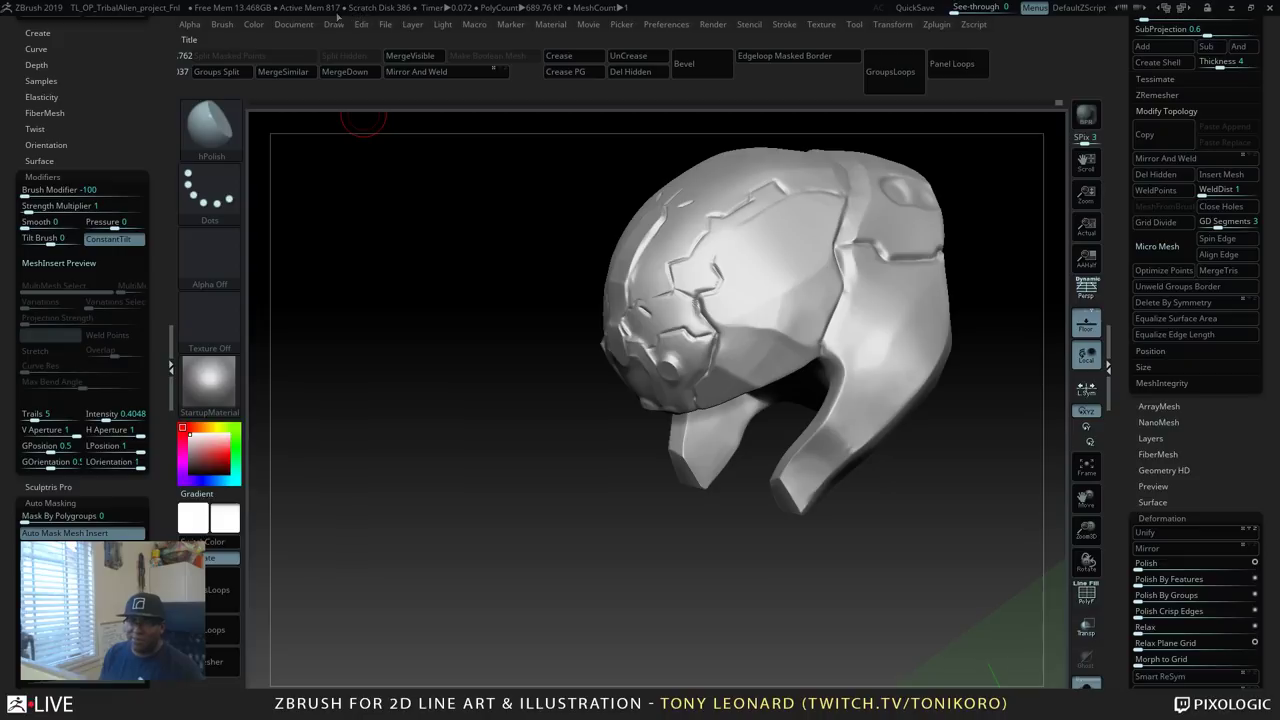
{"action": "left_click", "coordinate": [334, 27]}
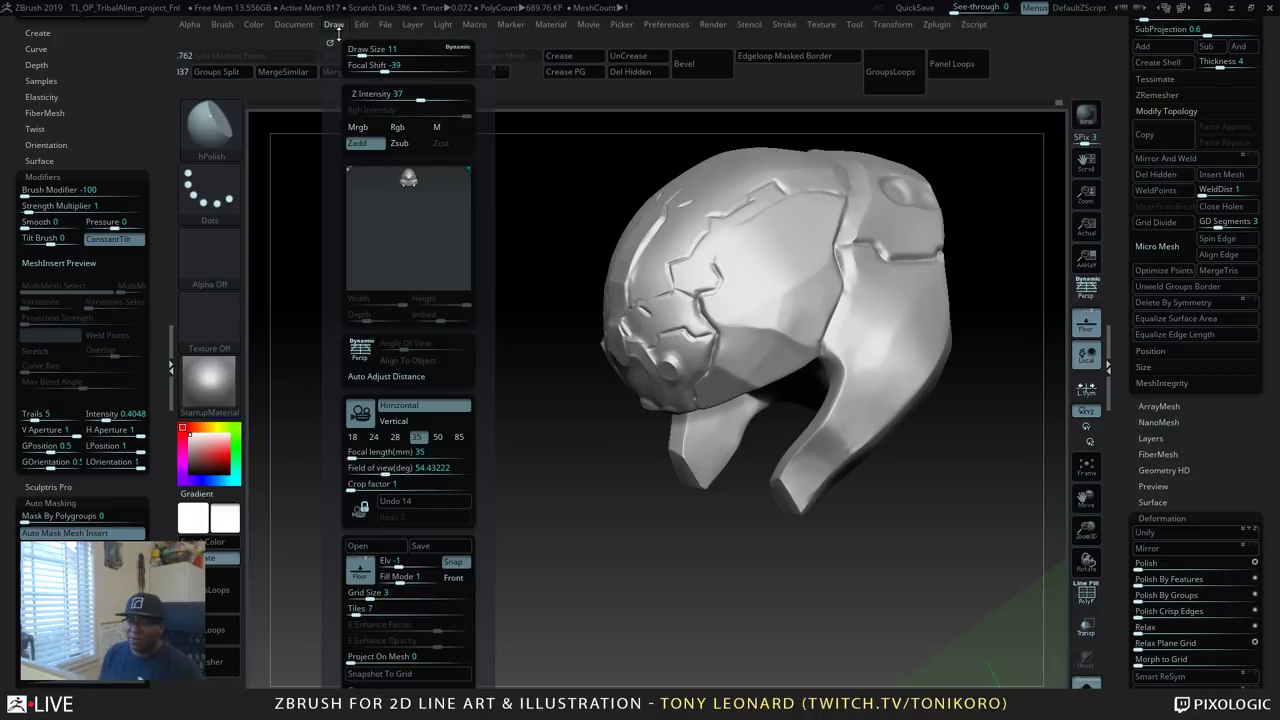
Select the Clay brush, reduce its draw size, and sculpt along the jagged seam between the helmet's face plate and side panel.
{"action": "mouse_move", "coordinate": [929, 455]}
{"action": "left_mouse_down"}
{"action": "mouse_move", "coordinate": [960, 517]}
{"action": "mouse_move", "coordinate": [937, 554]}
{"action": "left_mouse_up"}
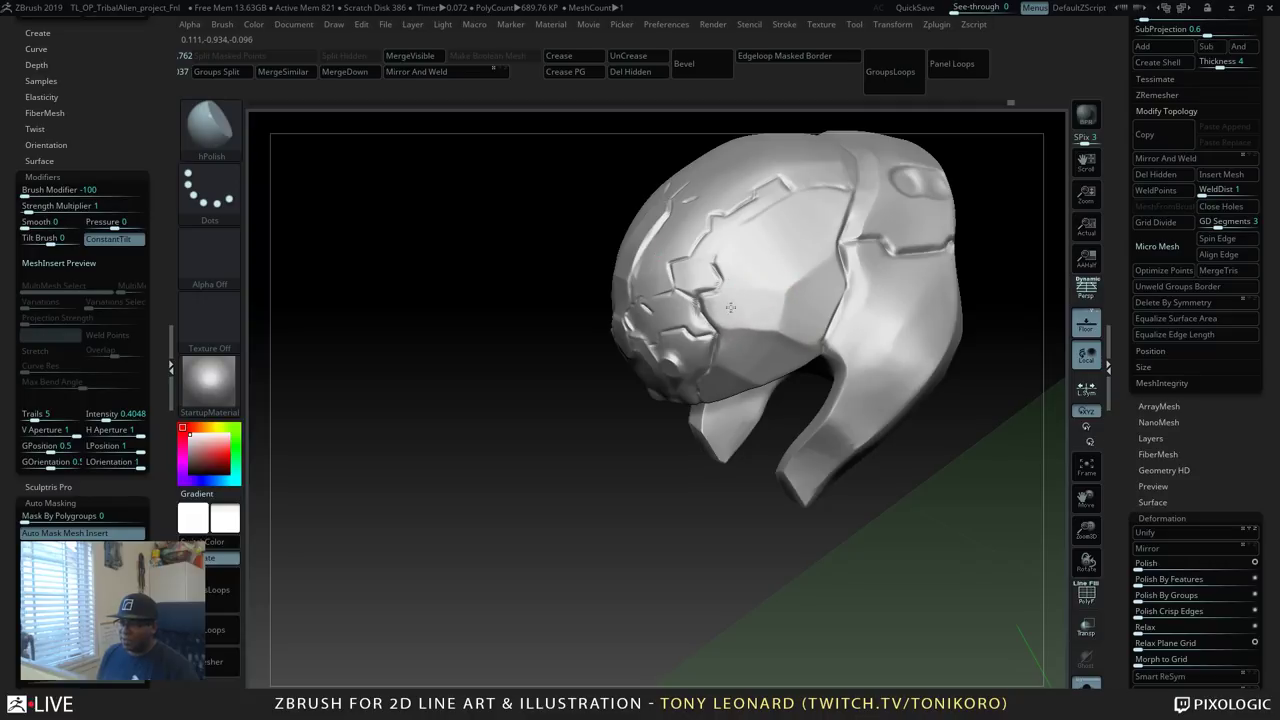
{"action": "mouse_move", "coordinate": [880, 478]}
{"action": "left_mouse_down"}
{"action": "mouse_move", "coordinate": [931, 457]}
{"action": "mouse_move", "coordinate": [949, 420]}
{"action": "left_mouse_up"}
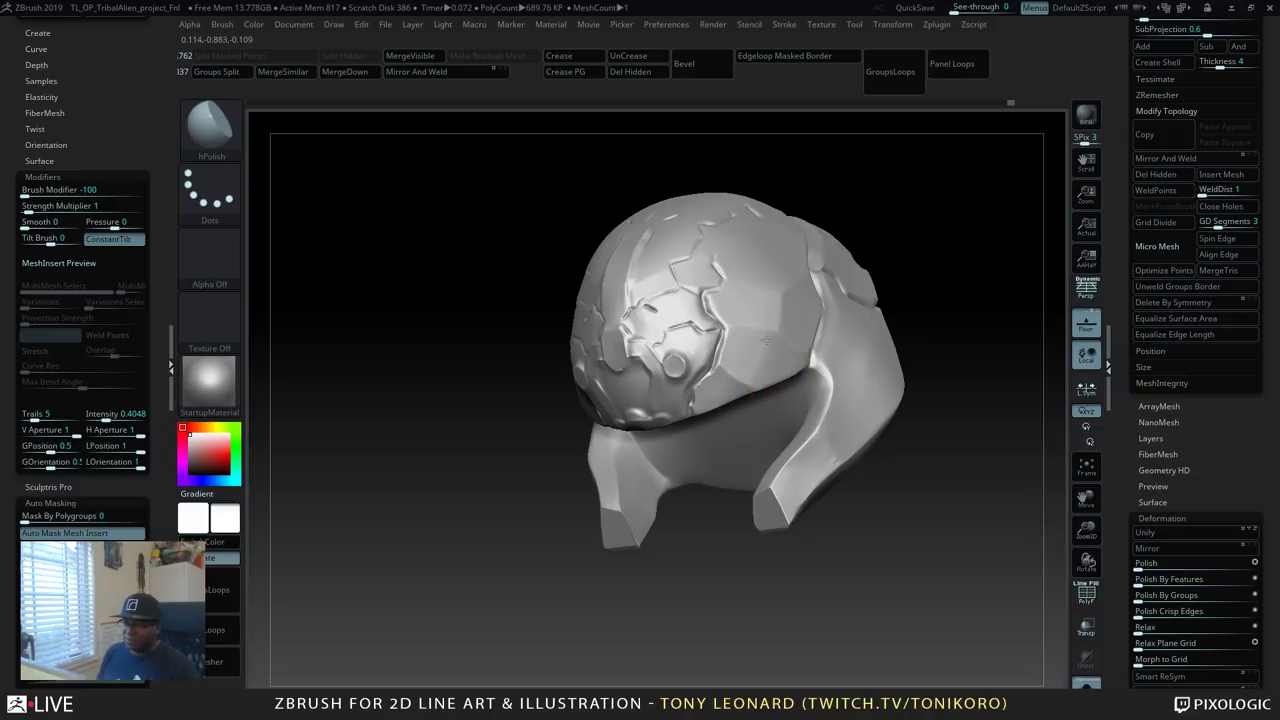
{"action": "left_click_drag", "start_coordinate": [944, 413], "coordinate": [917, 440]}
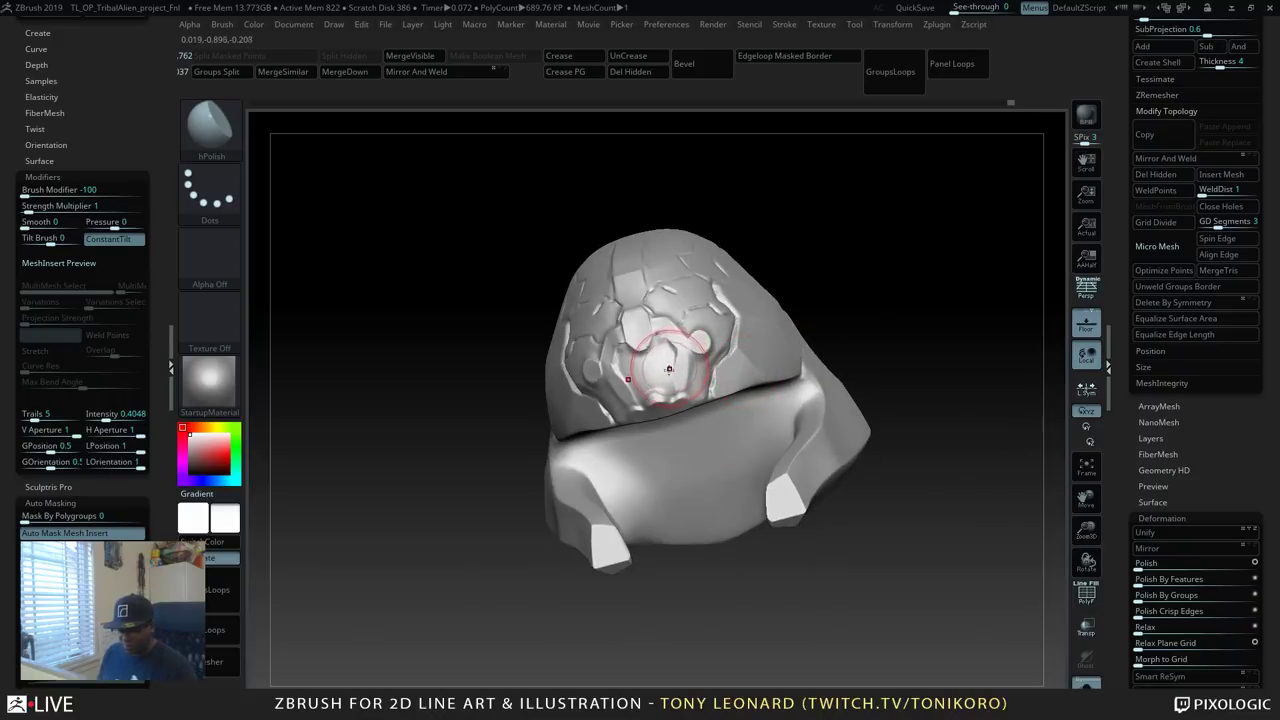
{"action": "key", "text": "b"}
{"action": "left_click", "coordinate": [508, 284]}
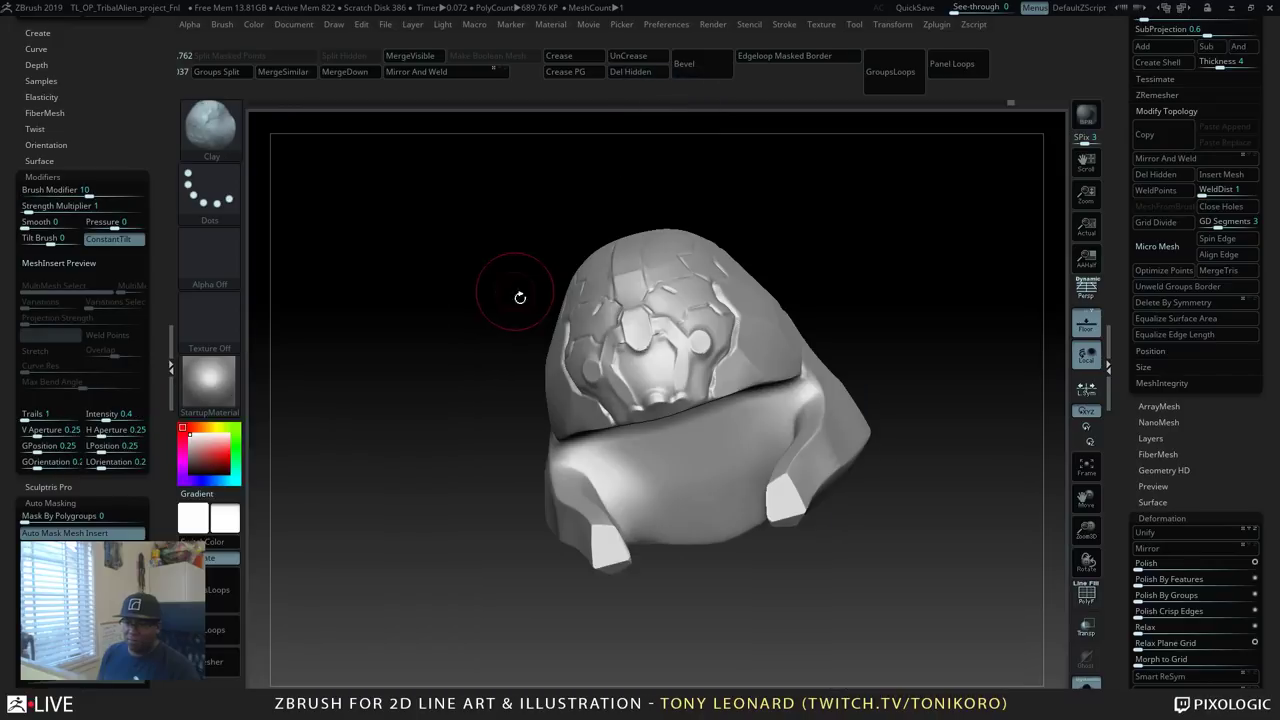
{"action": "key", "text": "s"}
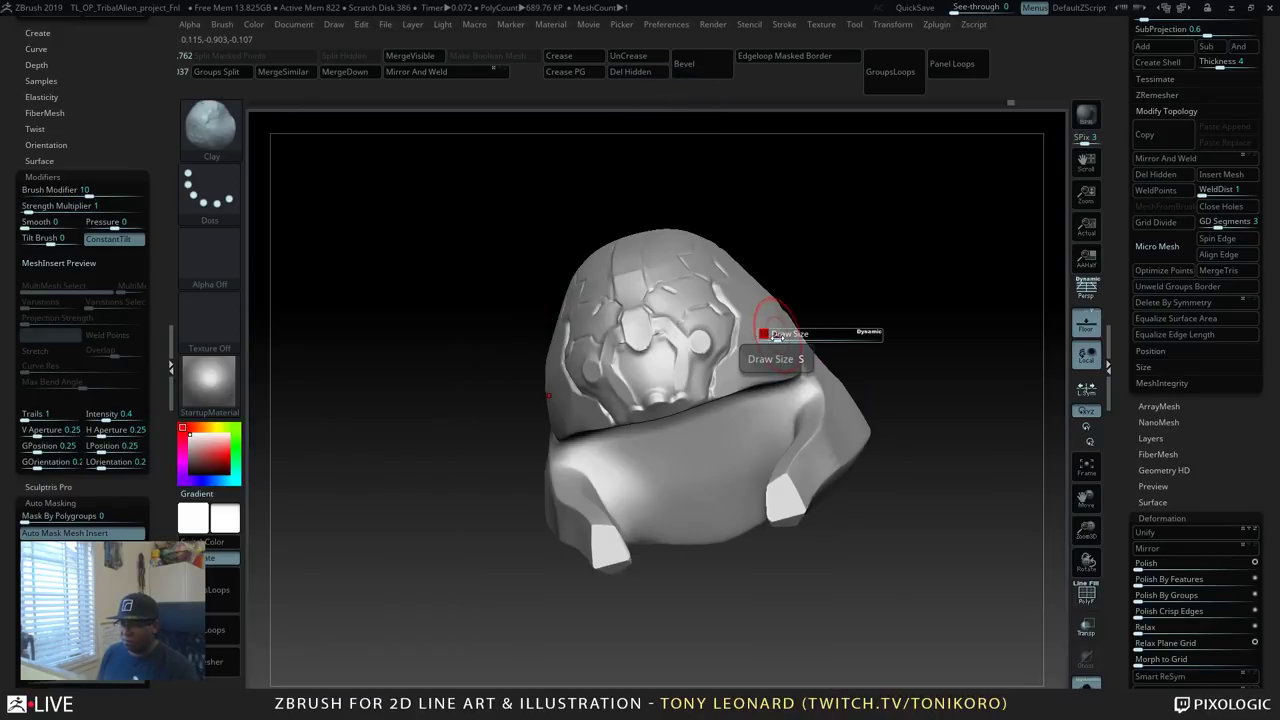
{"action": "left_click_drag", "start_coordinate": [777, 337], "coordinate": [762, 337]}
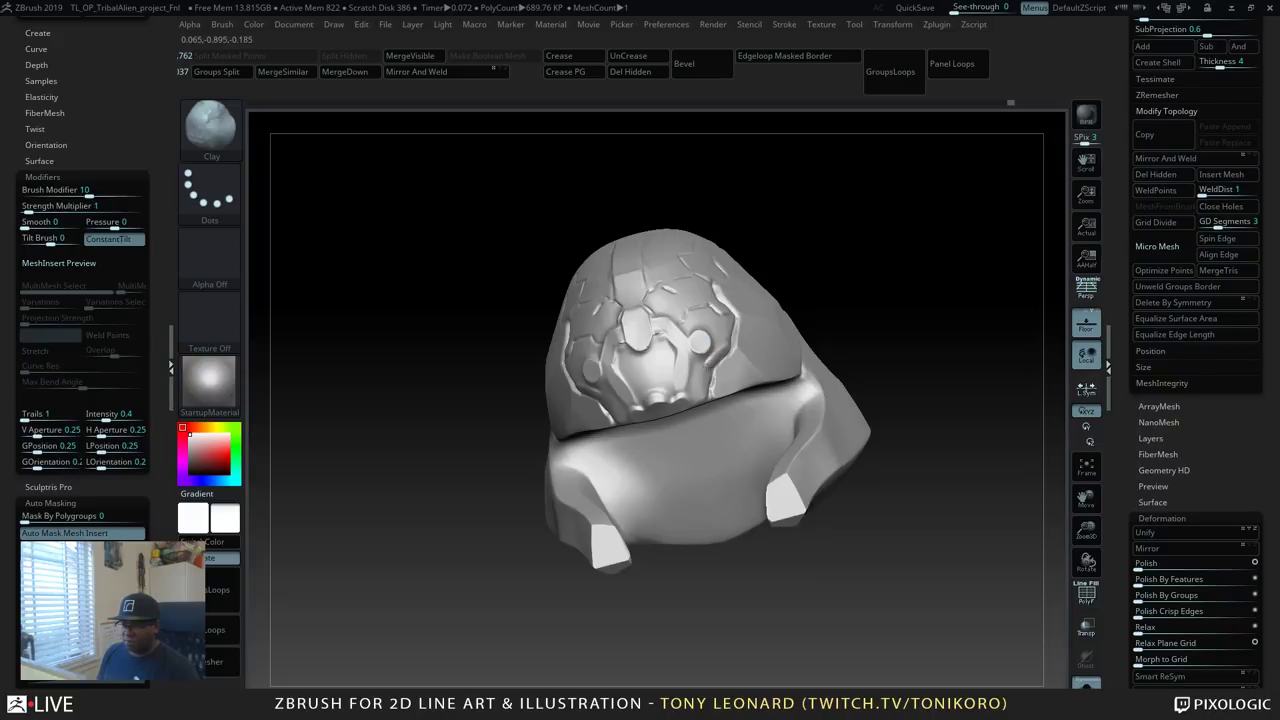
{"action": "left_click_drag", "start_coordinate": [706, 366], "coordinate": [705, 397]}
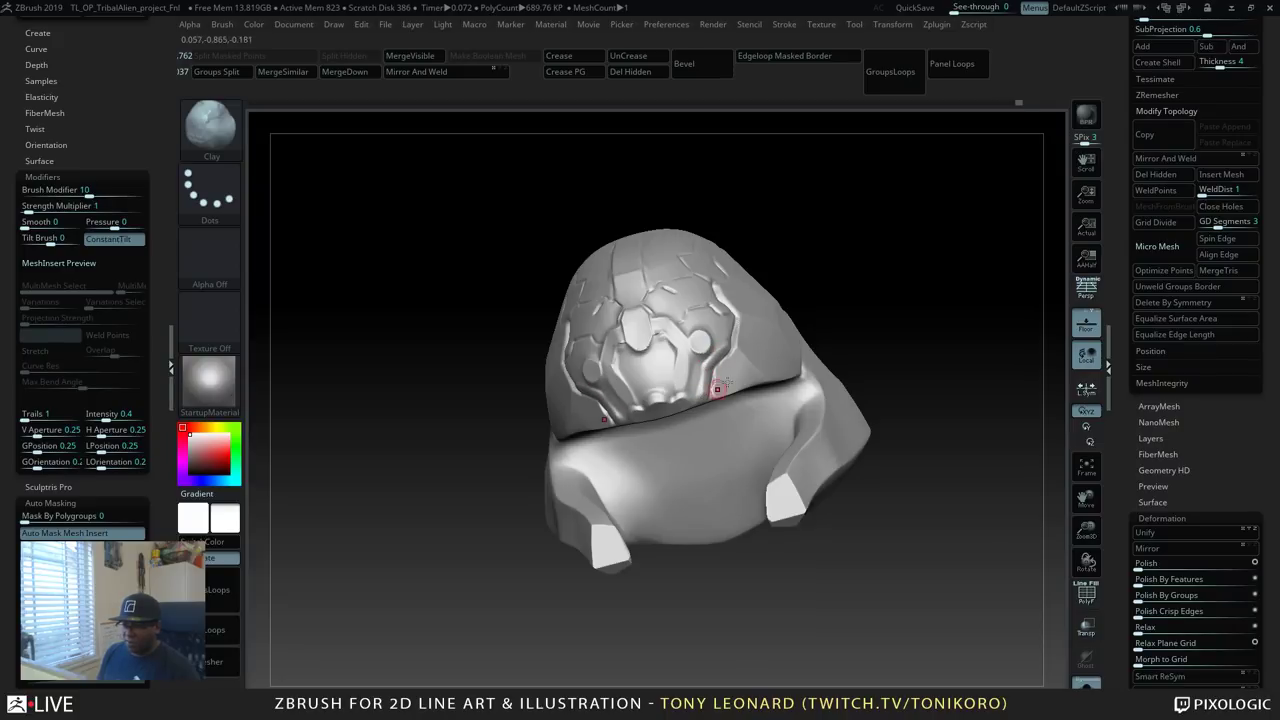
{"action": "left_click_drag", "start_coordinate": [1005, 367], "coordinate": [980, 468]}
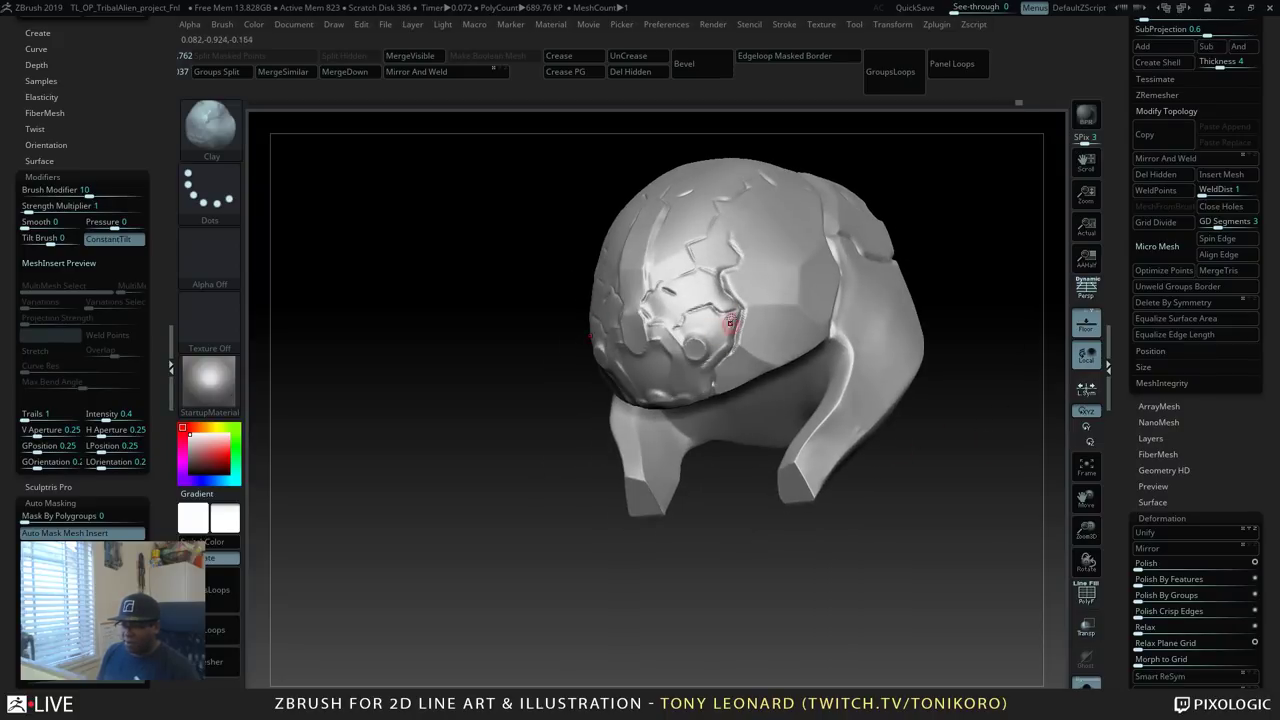
{"action": "left_click_drag", "start_coordinate": [730, 323], "coordinate": [729, 339]}
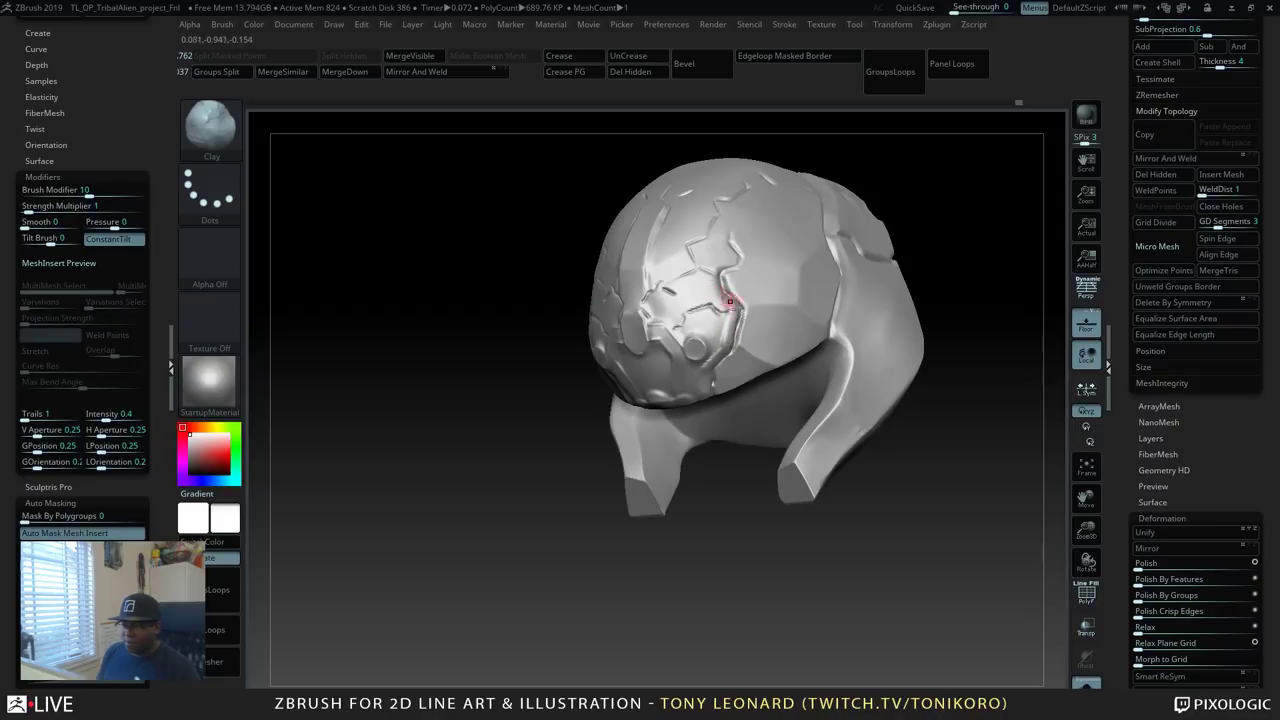
{"action": "left_click_drag", "start_coordinate": [723, 294], "coordinate": [729, 306]}
{"action": "mouse_move", "coordinate": [714, 262]}
{"action": "left_mouse_down"}
{"action": "mouse_move", "coordinate": [714, 297]}
{"action": "mouse_move", "coordinate": [735, 258]}
{"action": "mouse_move", "coordinate": [716, 262]}
{"action": "left_mouse_up"}
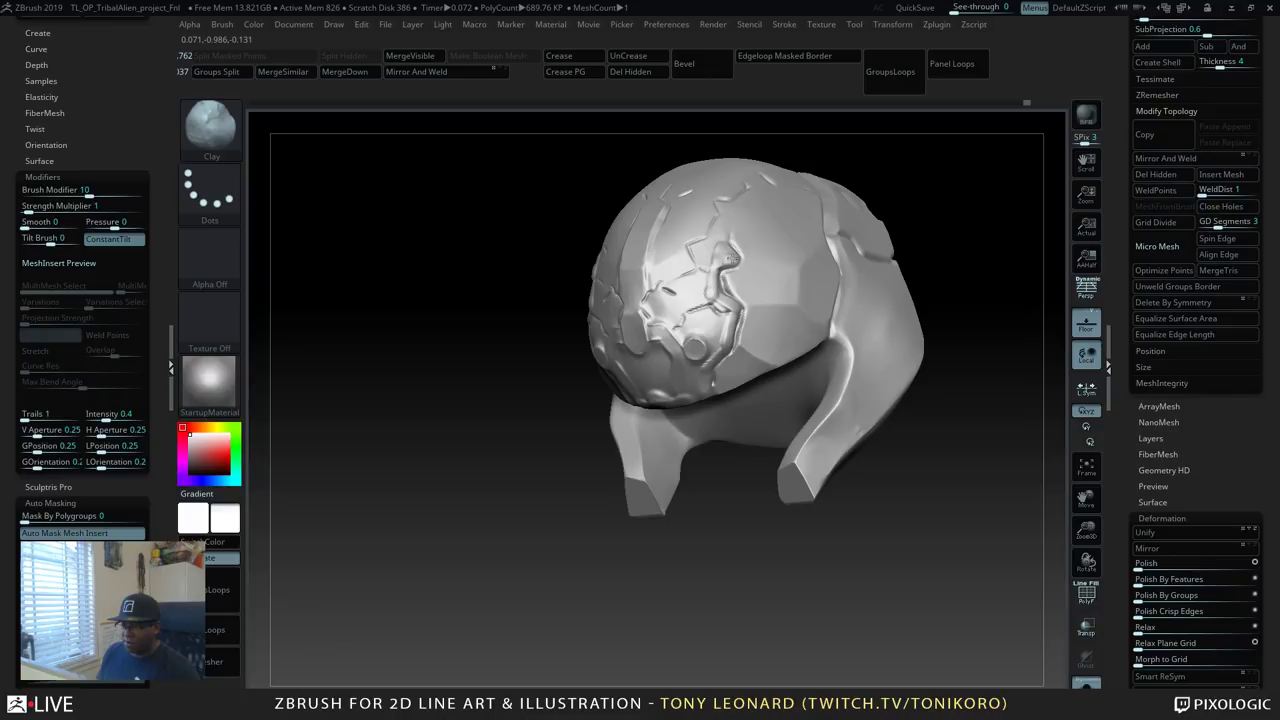
Build up clay at the lower end of the seam between the face plate and side panel, and smooth the stroke.
{"action": "right_click_drag", "start_coordinate": [734, 291], "coordinate": [720, 367]}
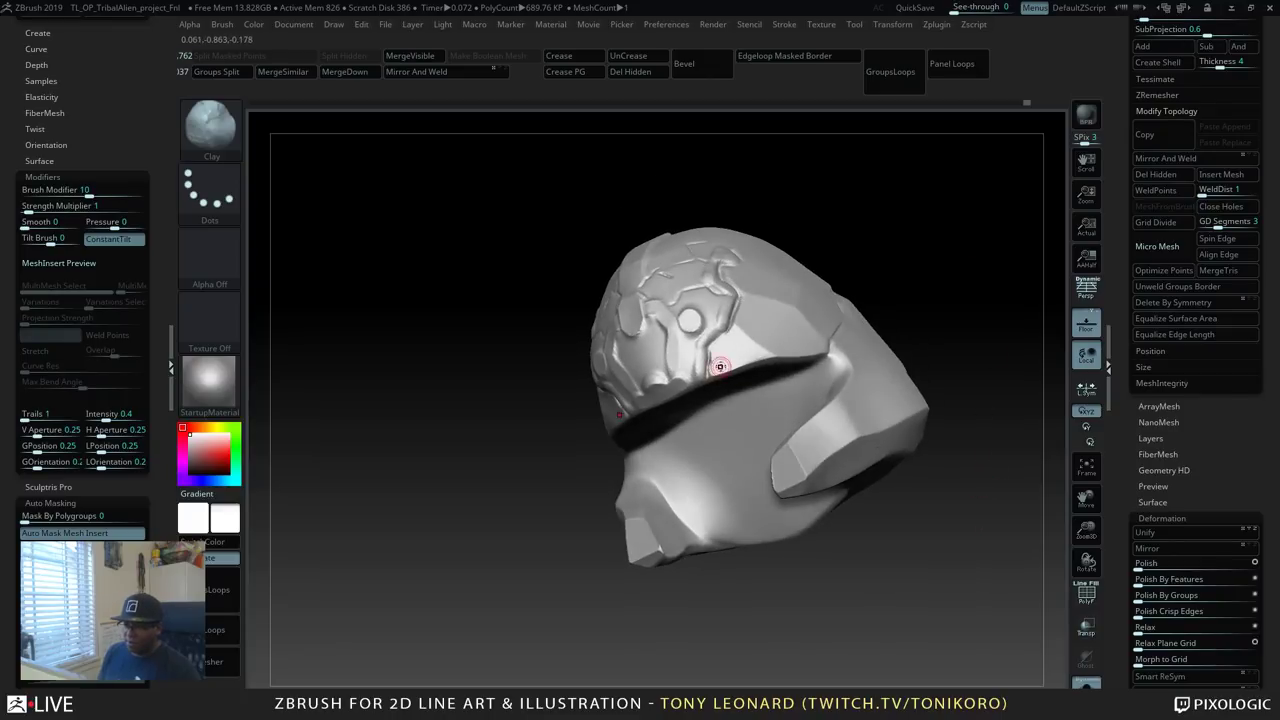
{"action": "mouse_move", "coordinate": [720, 367]}
{"action": "left_mouse_down"}
{"action": "mouse_move", "coordinate": [711, 341]}
{"action": "mouse_move", "coordinate": [713, 367]}
{"action": "left_mouse_up"}
{"action": "key", "text": "shift"}
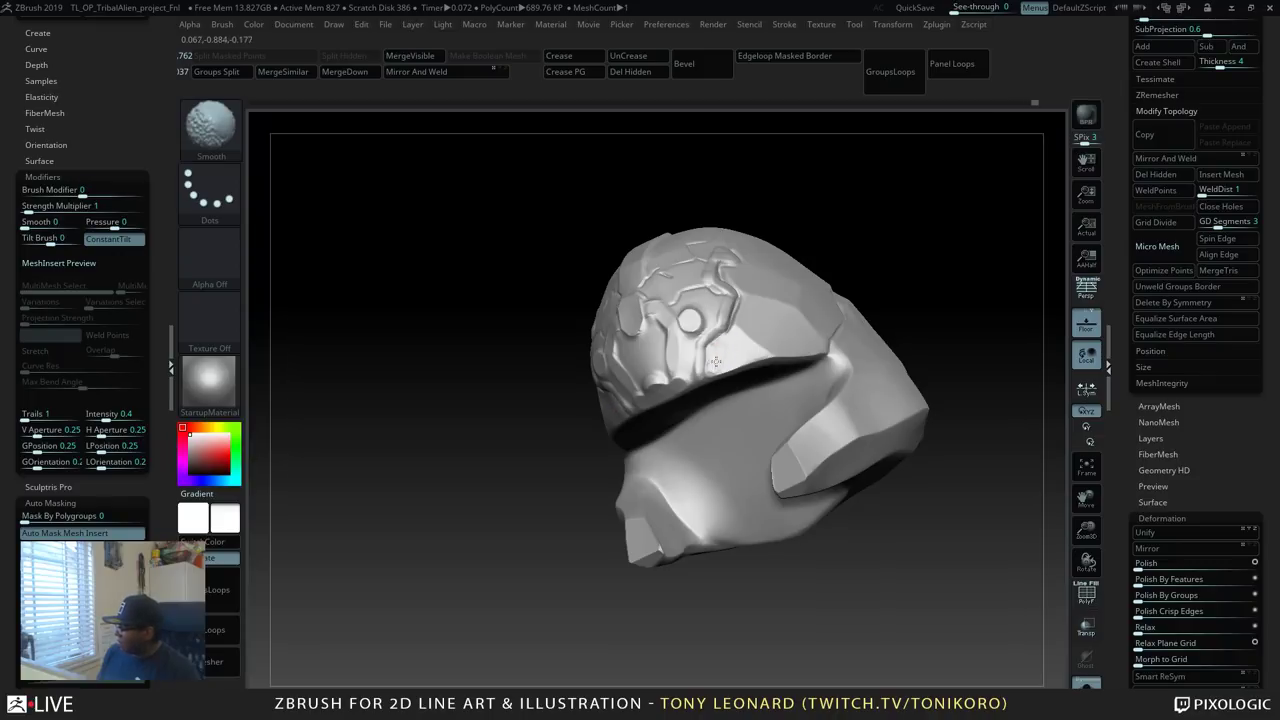
{"action": "key", "text": "shift"}
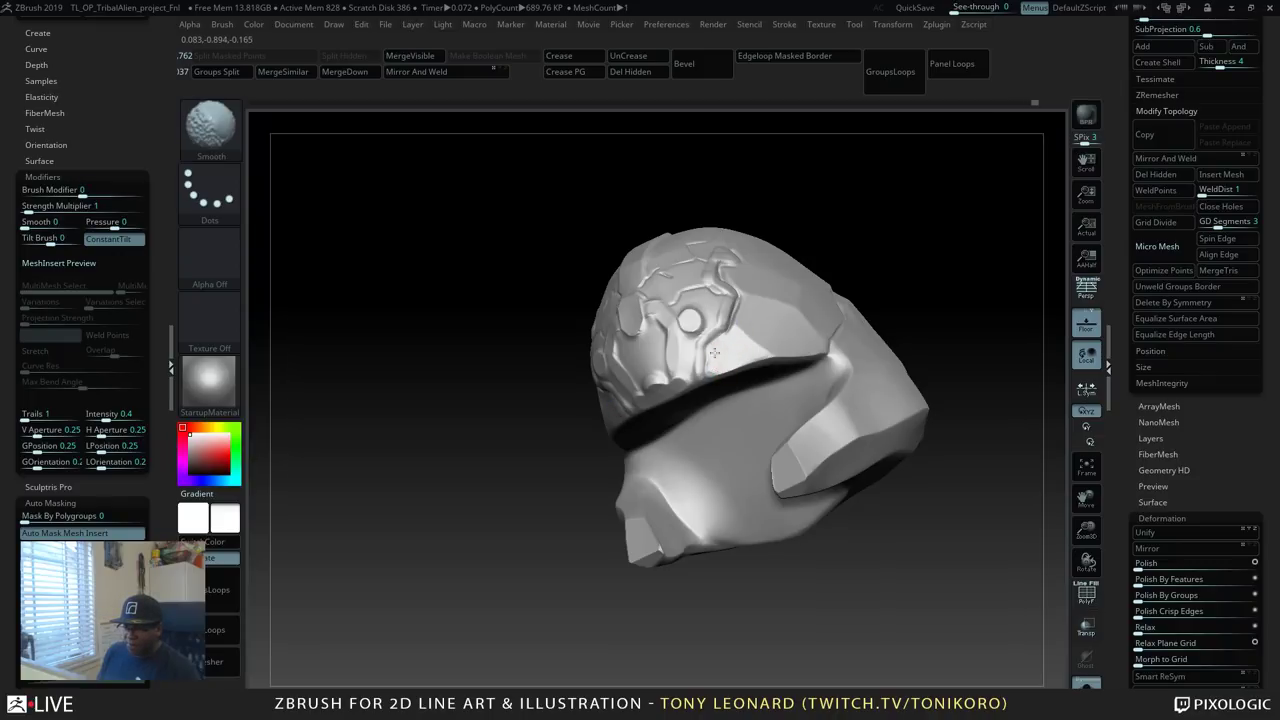
{"action": "left_click_drag", "start_coordinate": [900, 470], "coordinate": [981, 481]}
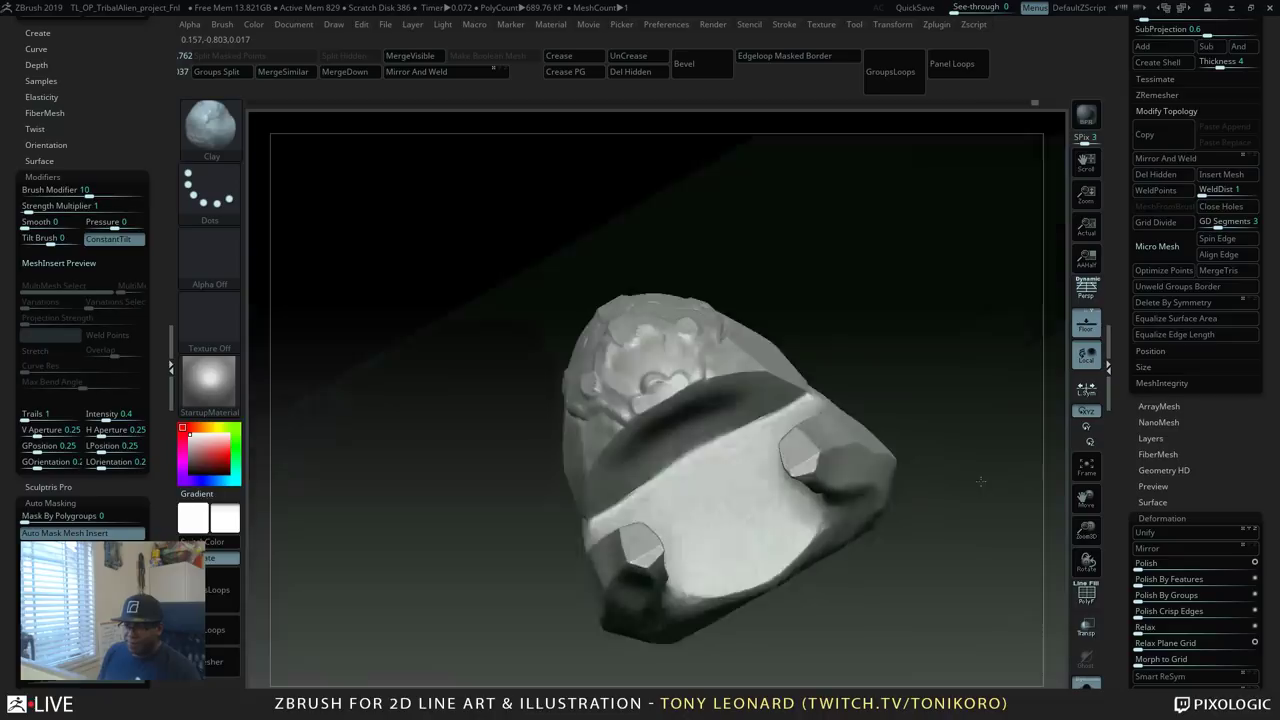
Switch to the DamStandard brush and carve a crease along the underside of the helmet's front brim.
{"action": "key", "text": "b"}
{"action": "key", "text": "d"}
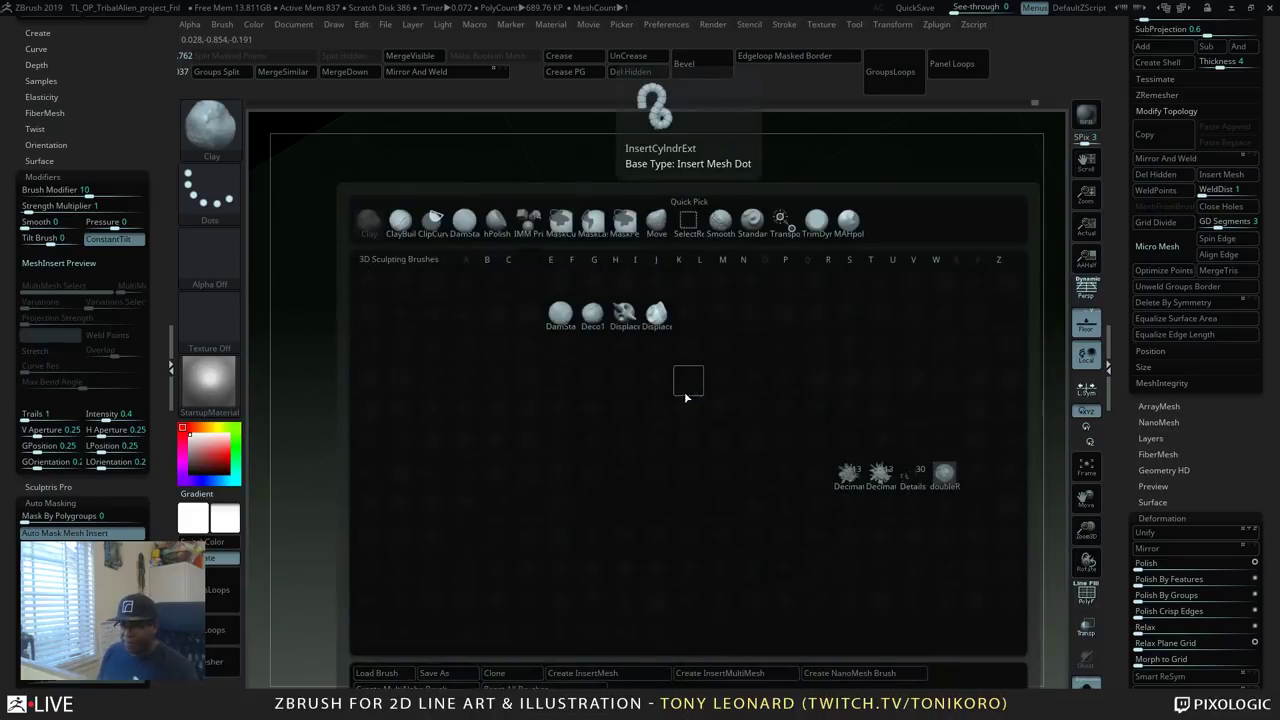
{"action": "key", "text": "d"}
{"action": "key", "text": "s"}
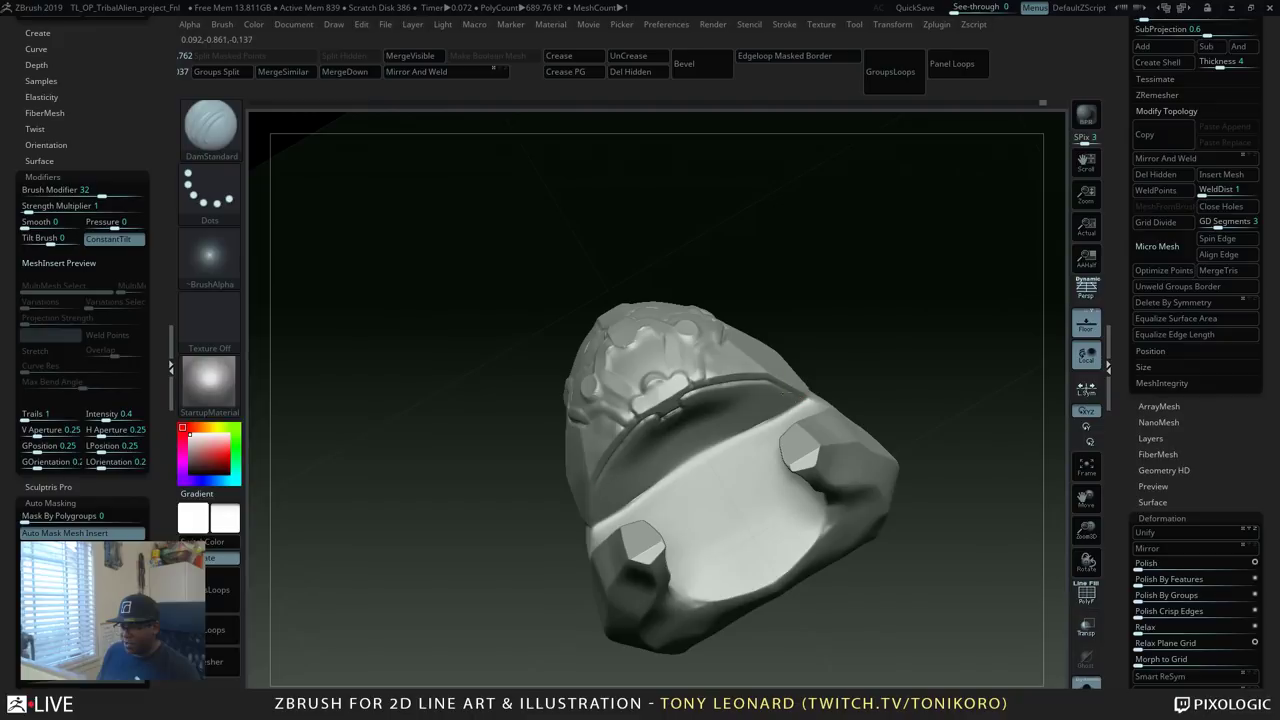
{"action": "mouse_move", "coordinate": [929, 414]}
{"action": "left_mouse_down"}
{"action": "mouse_move", "coordinate": [989, 486]}
{"action": "mouse_move", "coordinate": [963, 463]}
{"action": "left_mouse_up"}
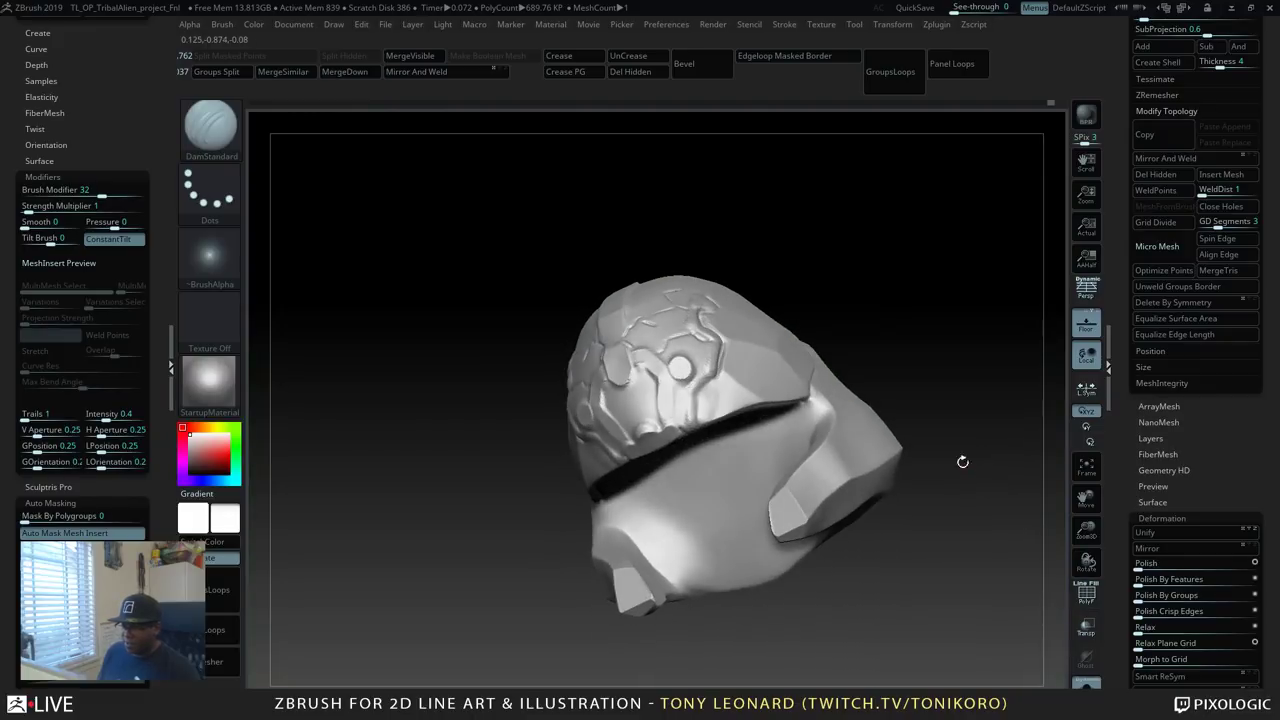
Carve a curved panel line across the cheek guard, from the brim's inner corner up to the existing side seam.
{"action": "left_click_drag", "start_coordinate": [806, 405], "coordinate": [815, 430]}
{"action": "left_click_drag", "start_coordinate": [975, 463], "coordinate": [927, 567]}
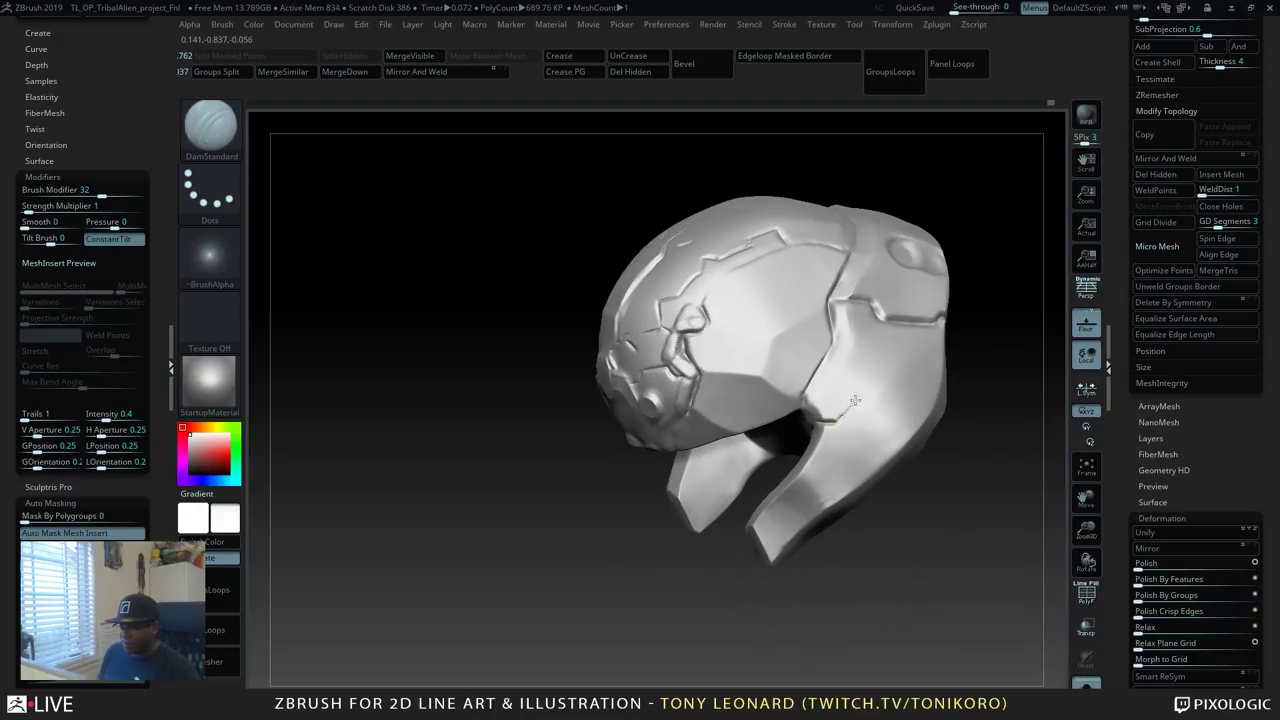
{"action": "left_click_drag", "start_coordinate": [885, 343], "coordinate": [883, 356]}
{"action": "mouse_move", "coordinate": [877, 373]}
{"action": "right_mouse_down"}
{"action": "mouse_move", "coordinate": [993, 621]}
{"action": "mouse_move", "coordinate": [748, 274]}
{"action": "right_mouse_up"}
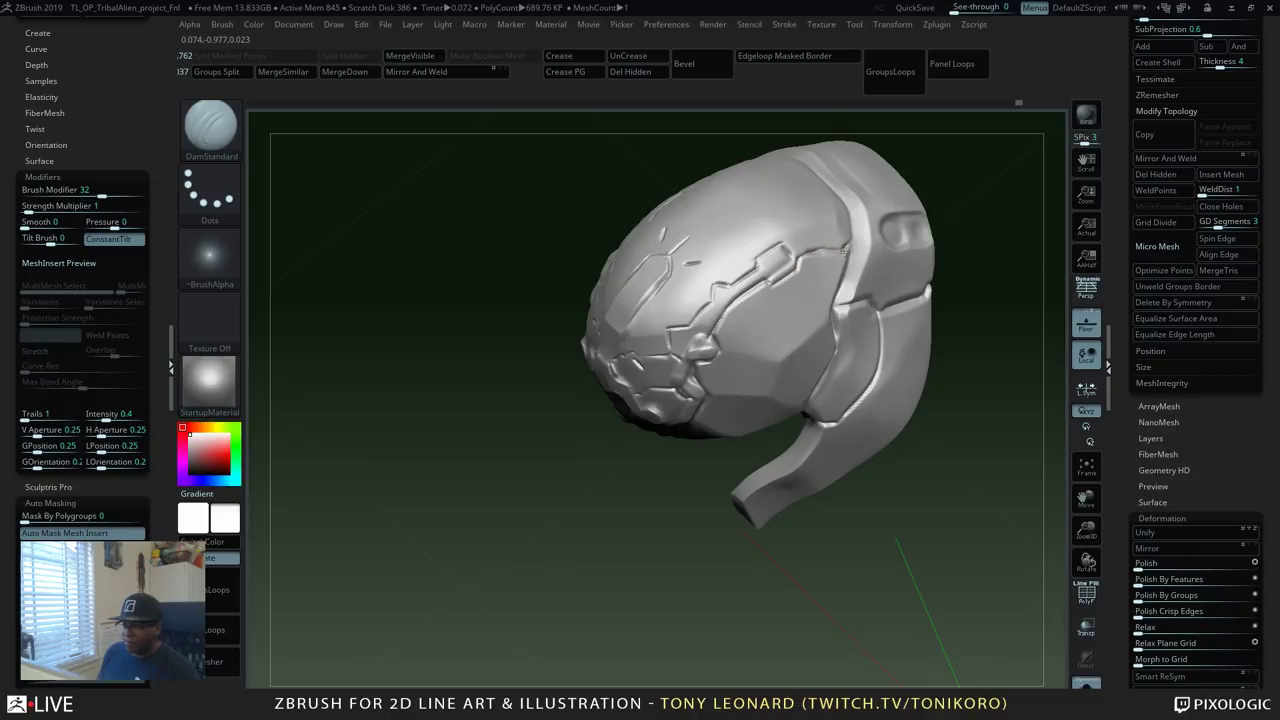
{"action": "mouse_move", "coordinate": [960, 555]}
{"action": "left_mouse_down"}
{"action": "mouse_move", "coordinate": [993, 472]}
{"action": "mouse_move", "coordinate": [961, 545]}
{"action": "mouse_move", "coordinate": [903, 434]}
{"action": "left_mouse_up"}
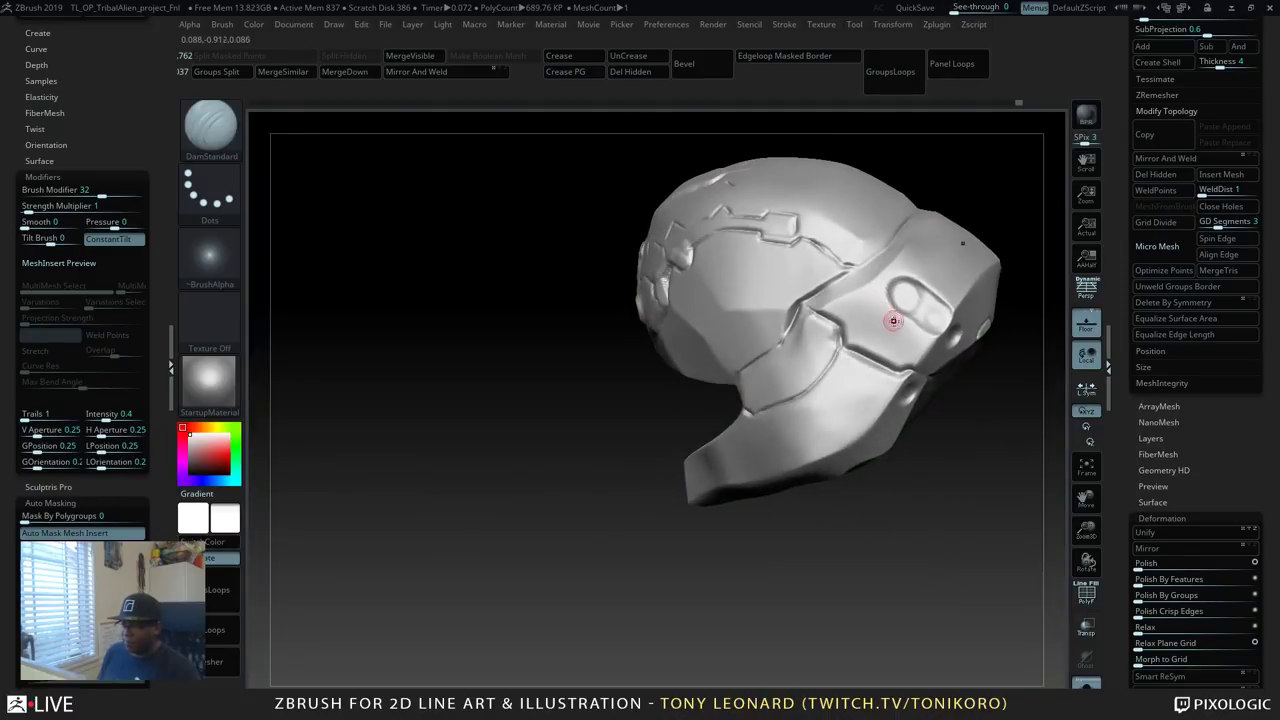
Using the ring brush with the DragRect stroke, stamp and soften a small ring in the oval recess on the helmet's rear side.
{"action": "key", "text": "b"}
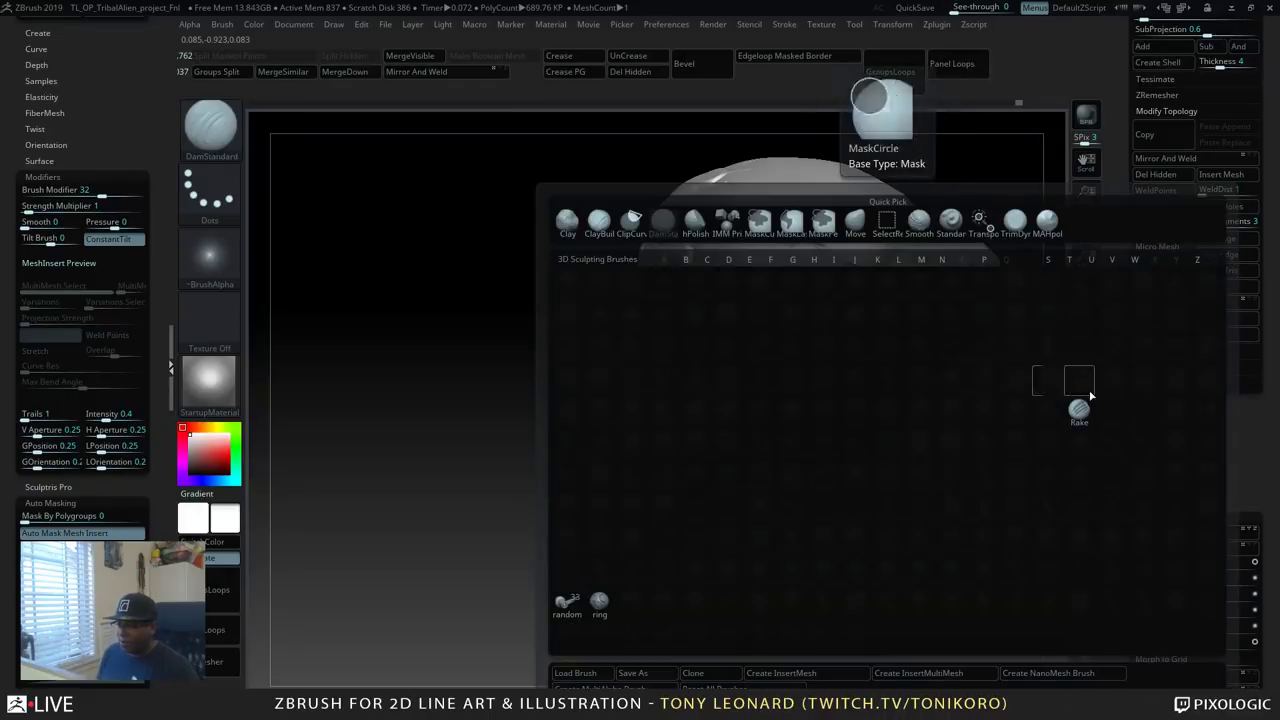
{"action": "left_click", "coordinate": [600, 601]}
{"action": "left_click_drag", "start_coordinate": [600, 595], "coordinate": [319, 251]}
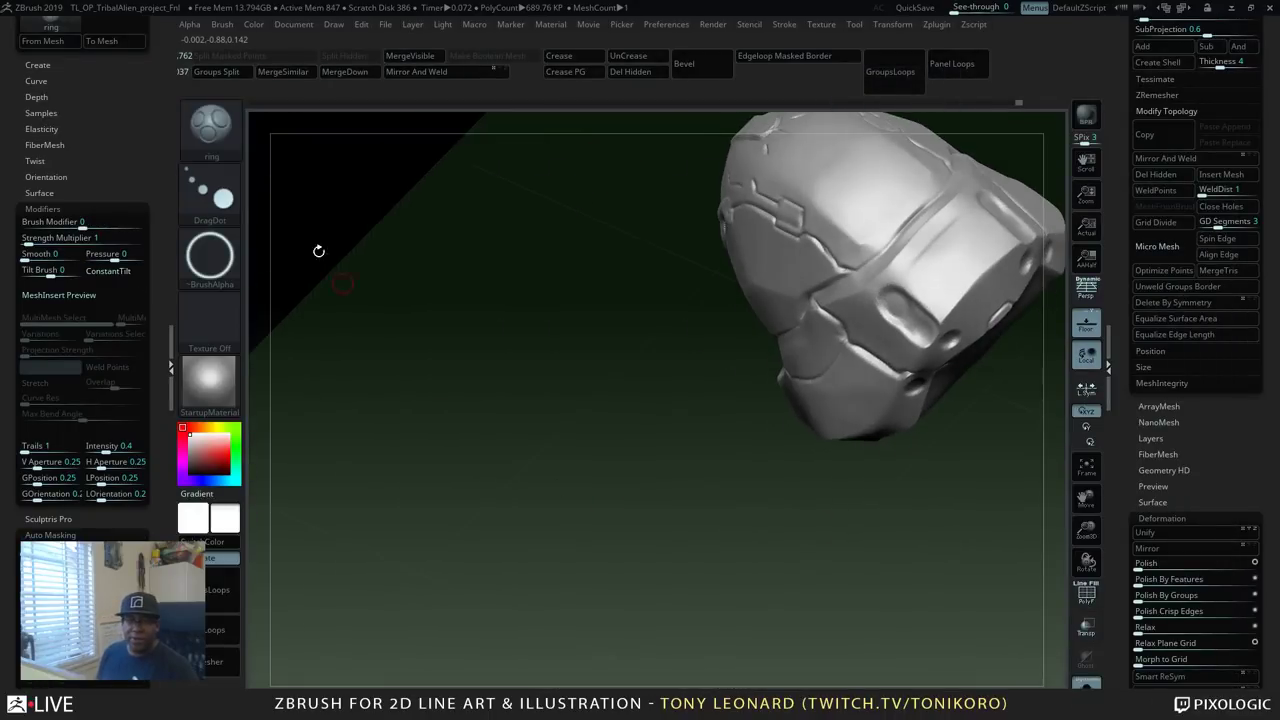
{"action": "left_click", "coordinate": [216, 198]}
{"action": "left_click", "coordinate": [220, 200]}
{"action": "left_click", "coordinate": [352, 200]}
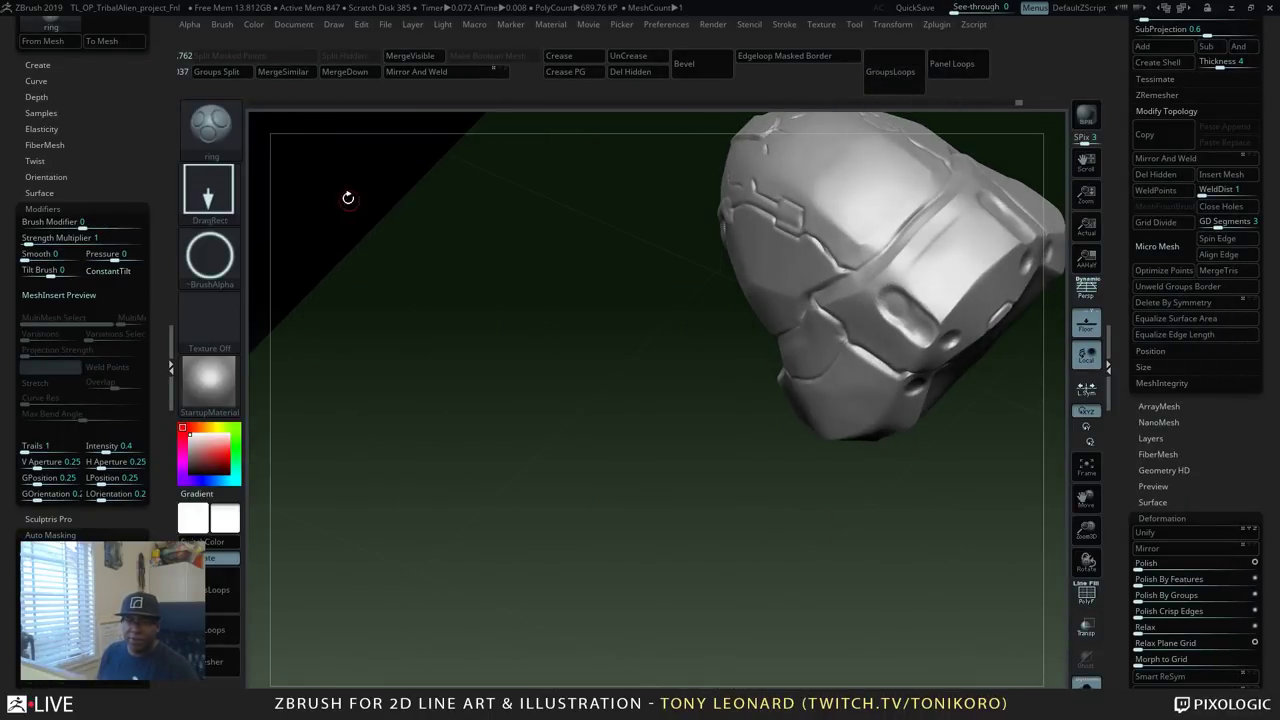
{"action": "mouse_move", "coordinate": [777, 543]}
{"action": "left_mouse_down"}
{"action": "mouse_move", "coordinate": [889, 323]}
{"action": "mouse_move", "coordinate": [917, 324]}
{"action": "left_mouse_up"}
{"action": "mouse_move", "coordinate": [963, 417]}
{"action": "left_mouse_down"}
{"action": "mouse_move", "coordinate": [989, 462]}
{"action": "mouse_move", "coordinate": [947, 352]}
{"action": "left_mouse_up"}
{"action": "key", "text": "shift"}
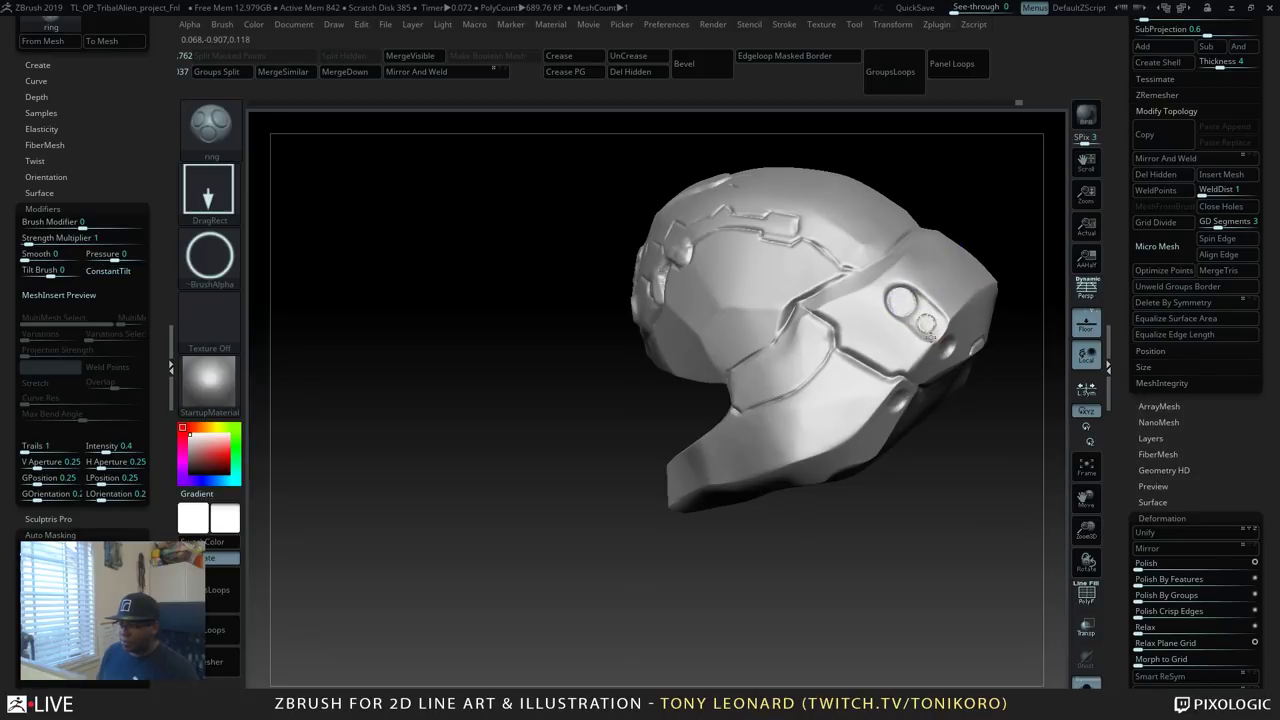
{"action": "key", "text": "shift"}
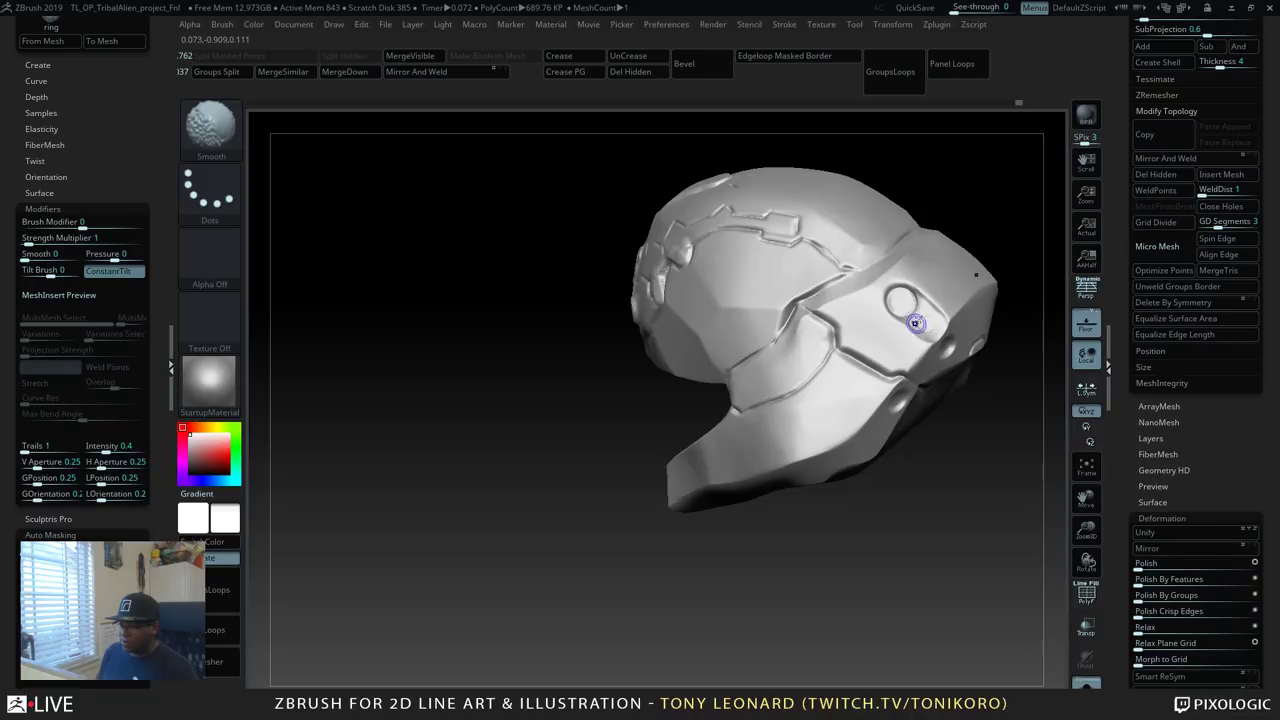
{"action": "left_click_drag", "start_coordinate": [966, 410], "coordinate": [986, 520]}
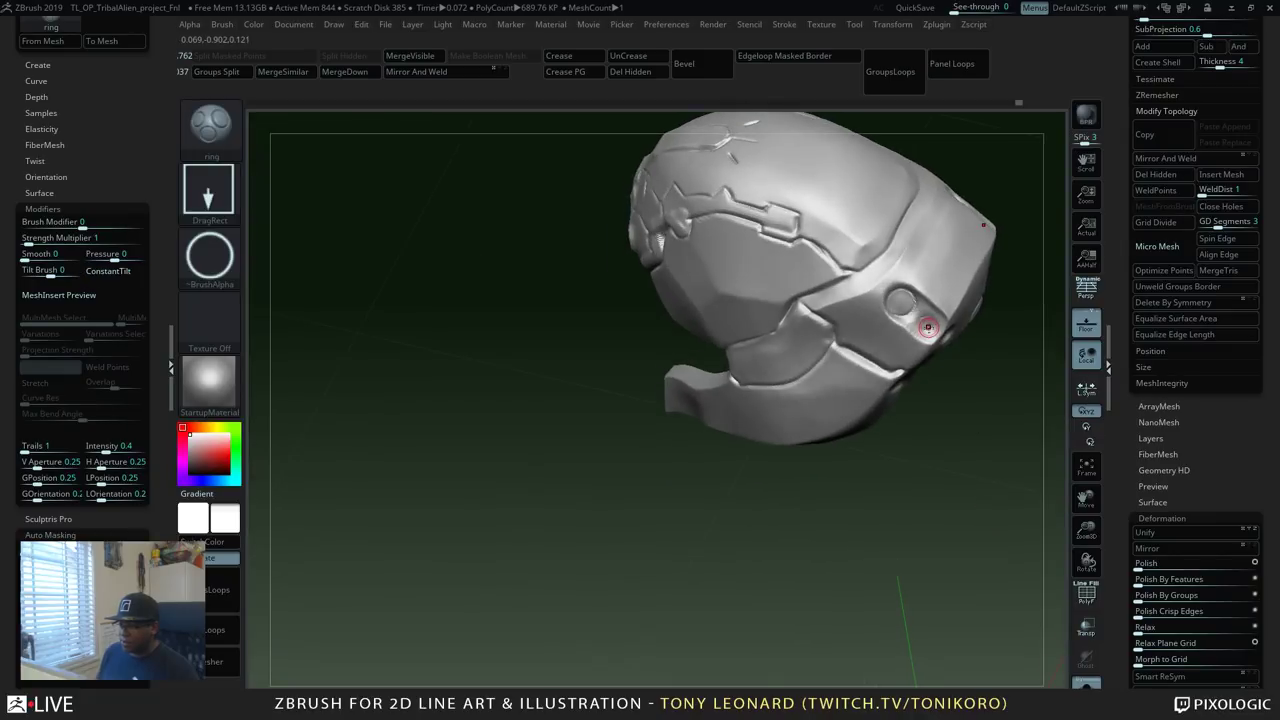
{"action": "key", "text": "shift"}
{"action": "key", "text": "shift"}
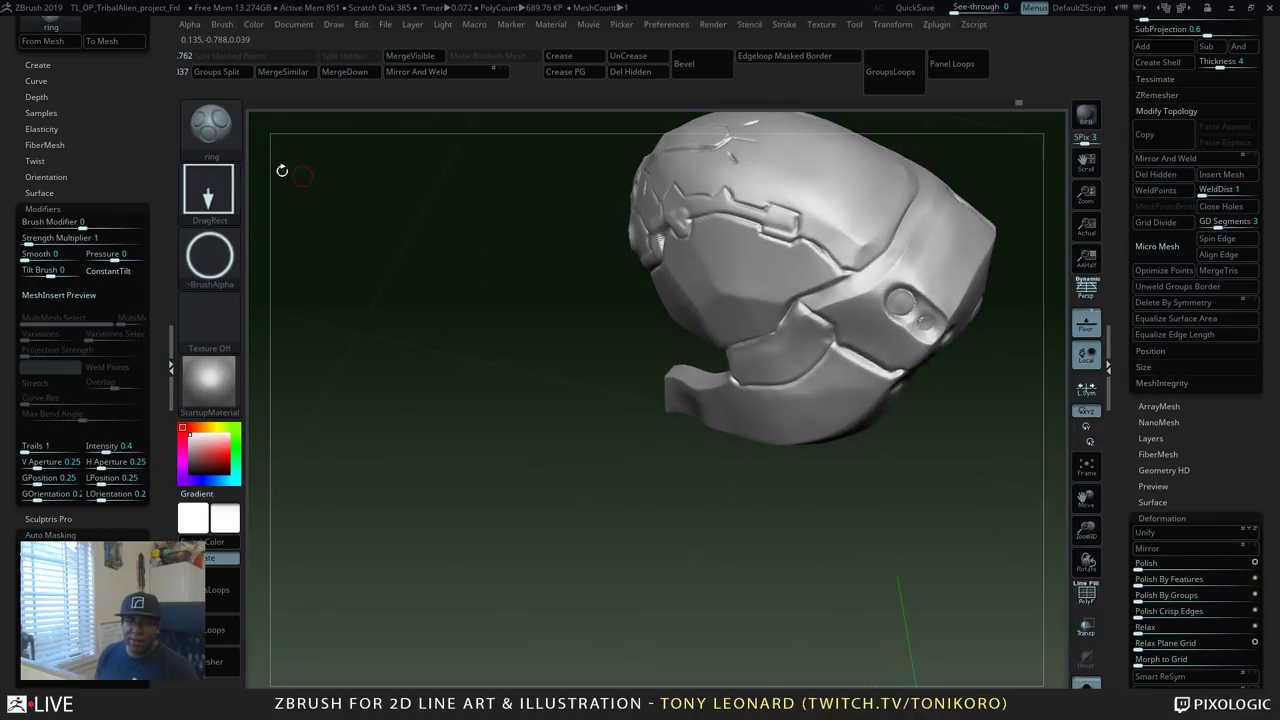
Using the circle brush with the DragRect stroke, stamp and soften a small round shape beside the larger disc in the rear side recess.
{"action": "left_click", "coordinate": [231, 136]}
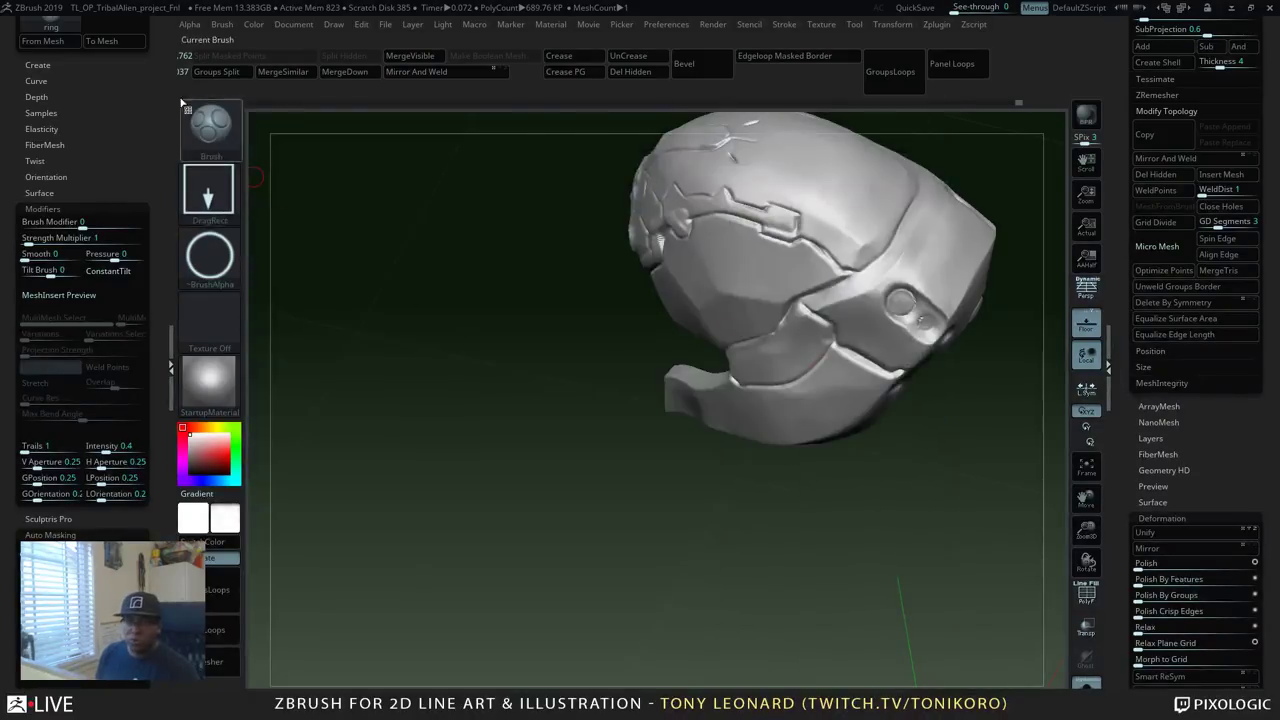
{"action": "left_click", "coordinate": [195, 115]}
{"action": "left_click", "coordinate": [195, 115]}
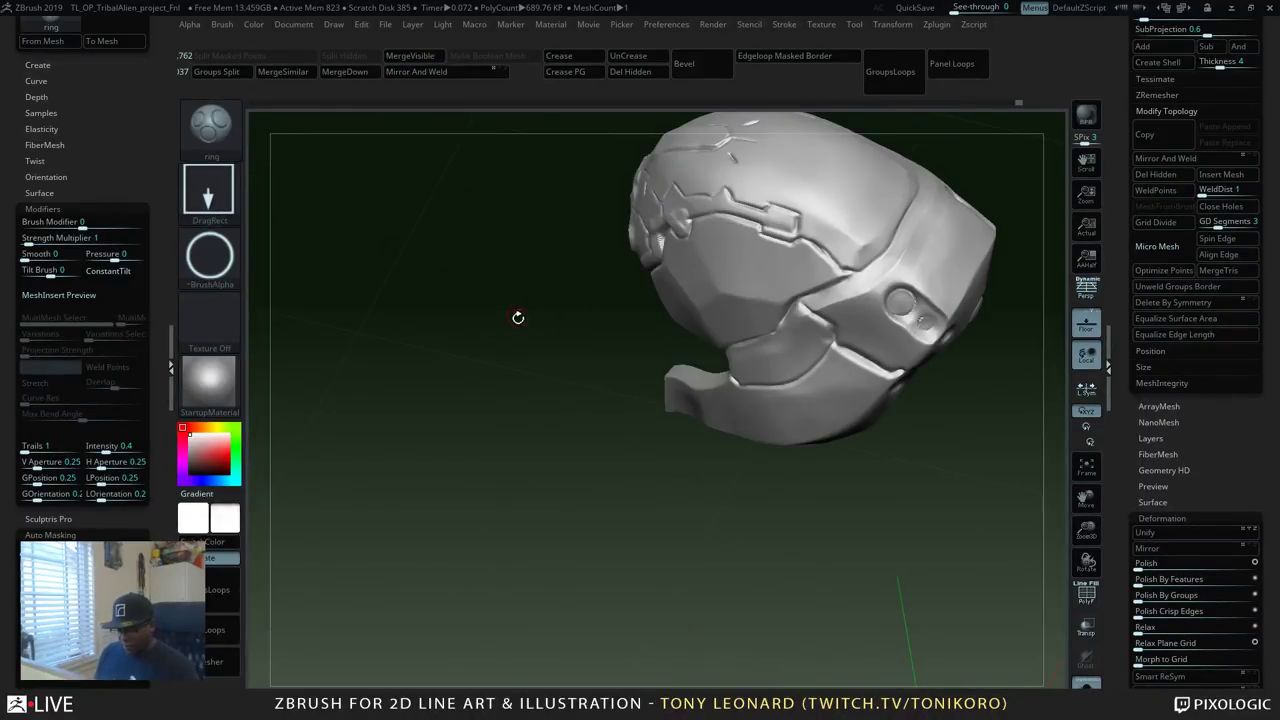
{"action": "key", "text": "b"}
{"action": "left_click", "coordinate": [484, 467]}
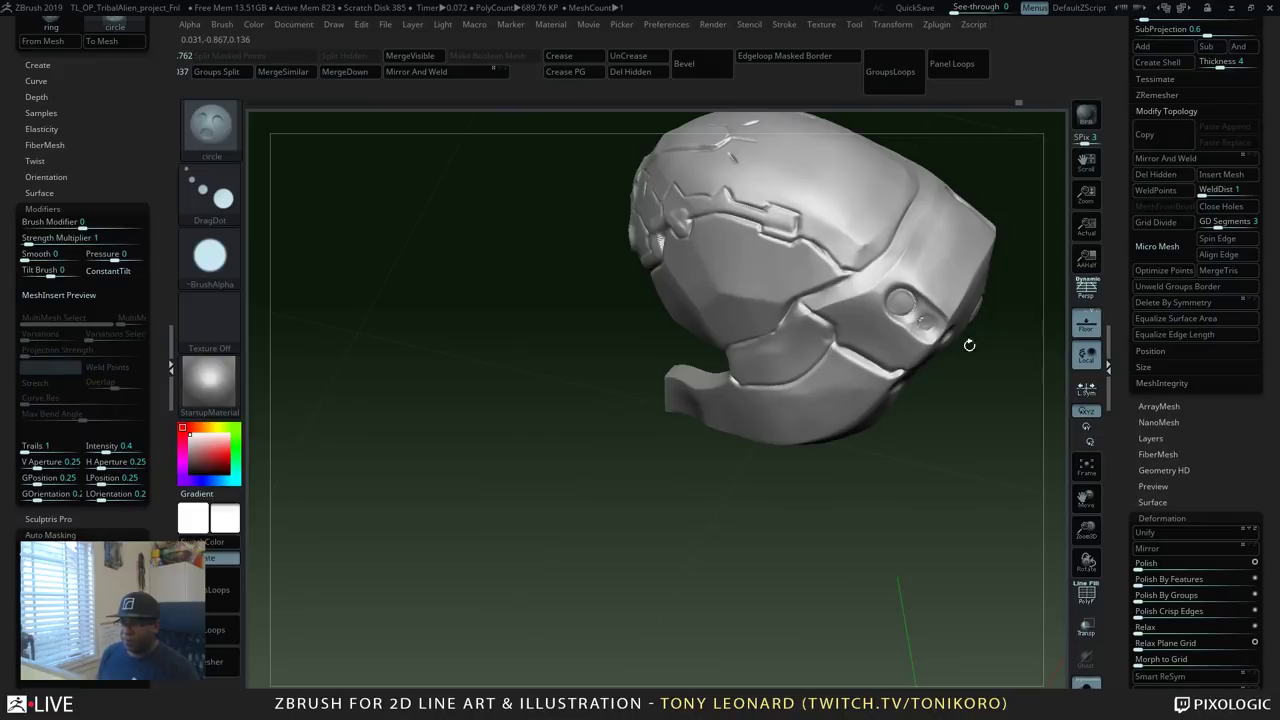
{"action": "left_click", "coordinate": [210, 190]}
{"action": "left_click", "coordinate": [349, 206]}
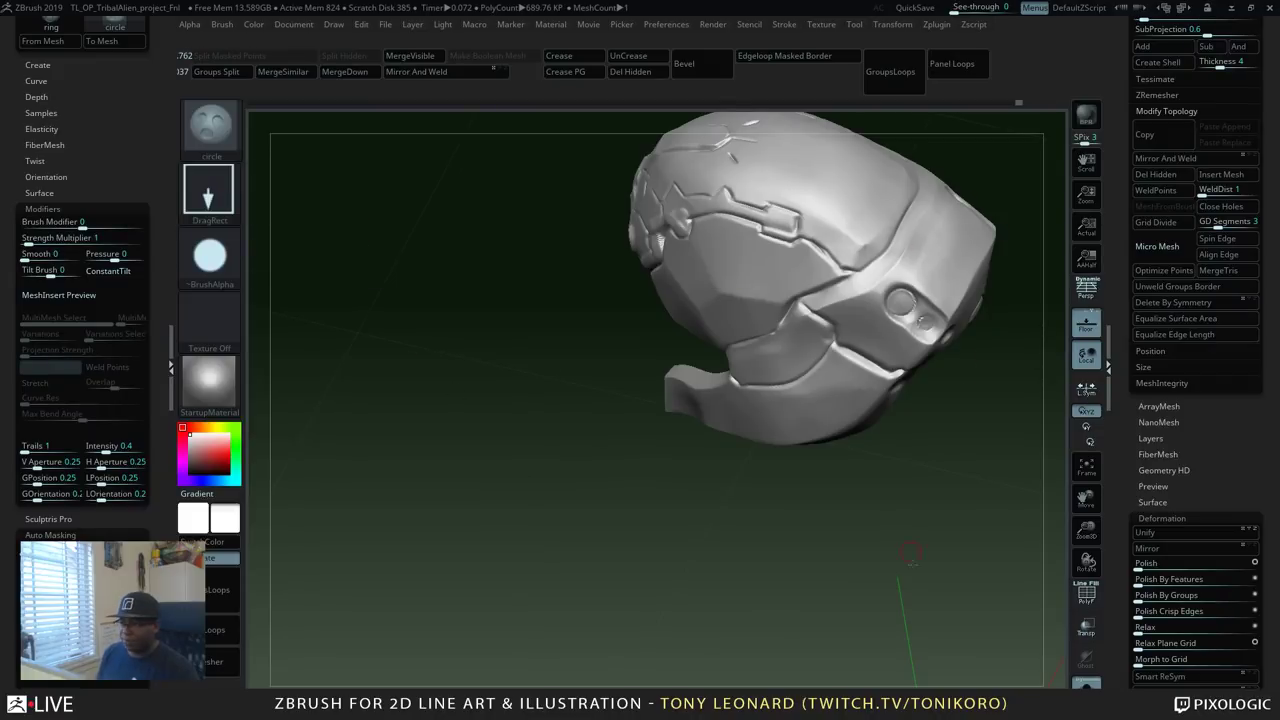
{"action": "left_click_drag", "start_coordinate": [912, 563], "coordinate": [909, 486]}
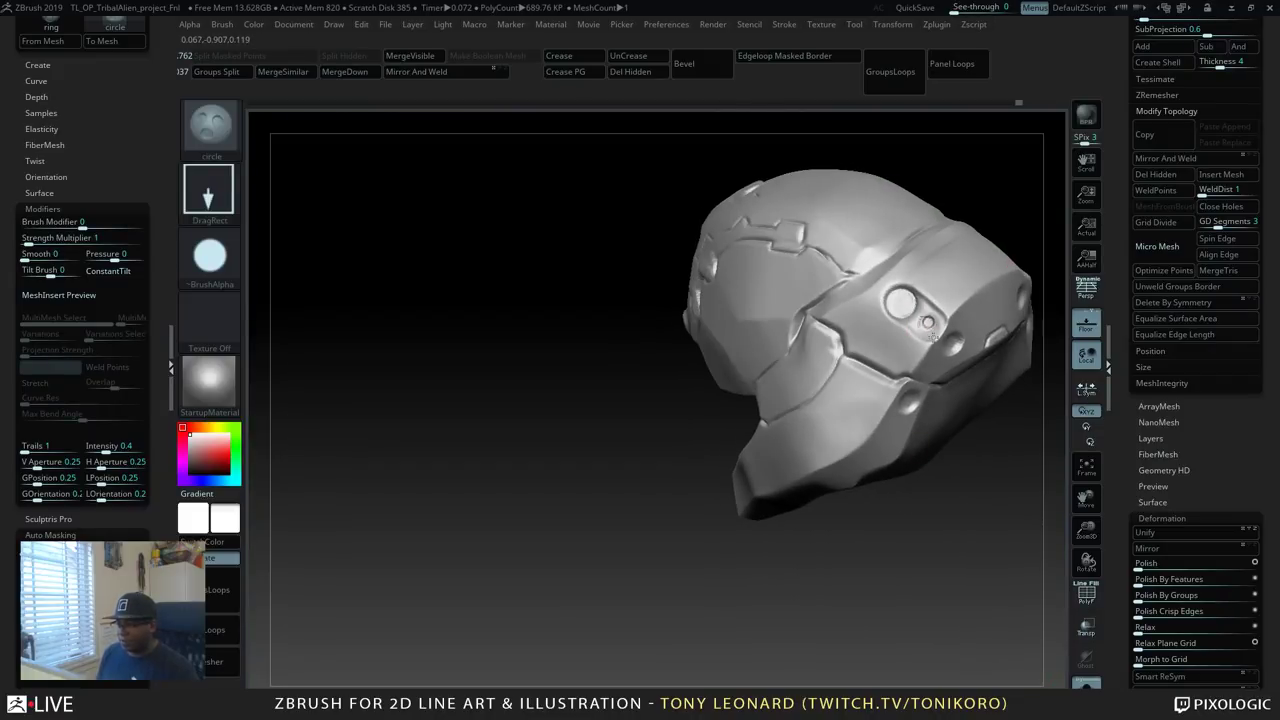
{"action": "key", "text": "shift"}
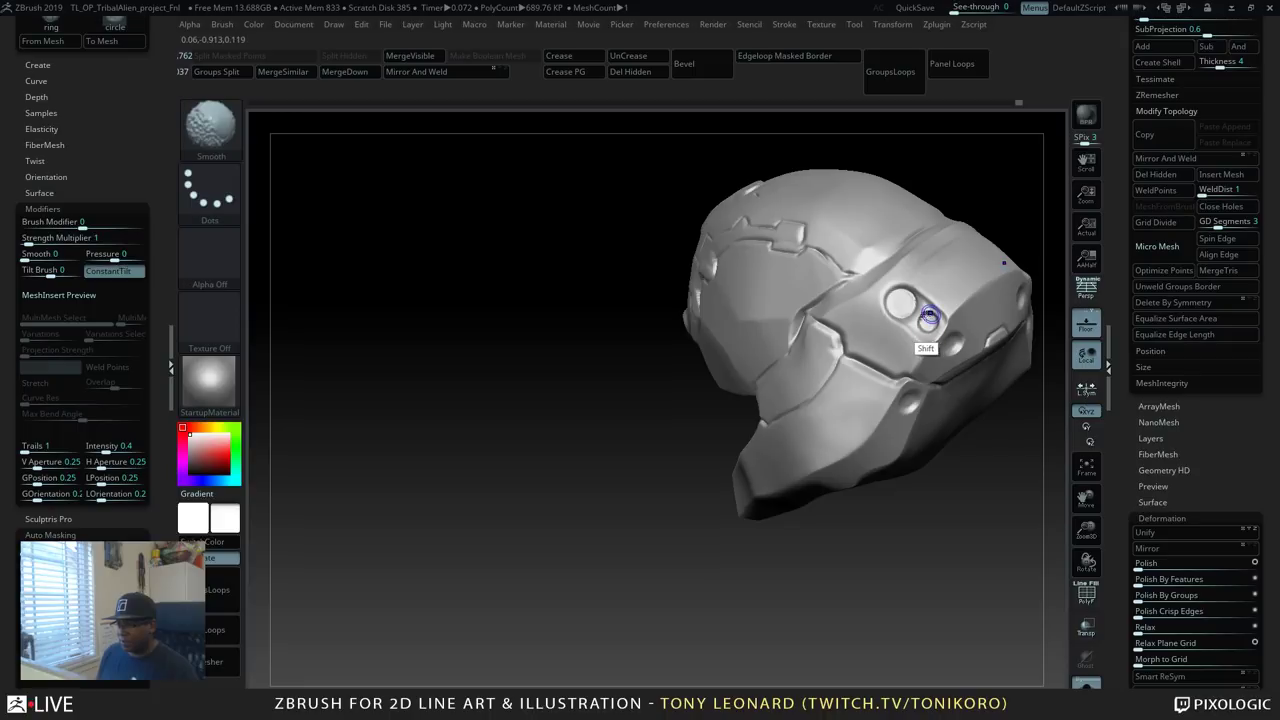
{"action": "key", "text": "shift"}
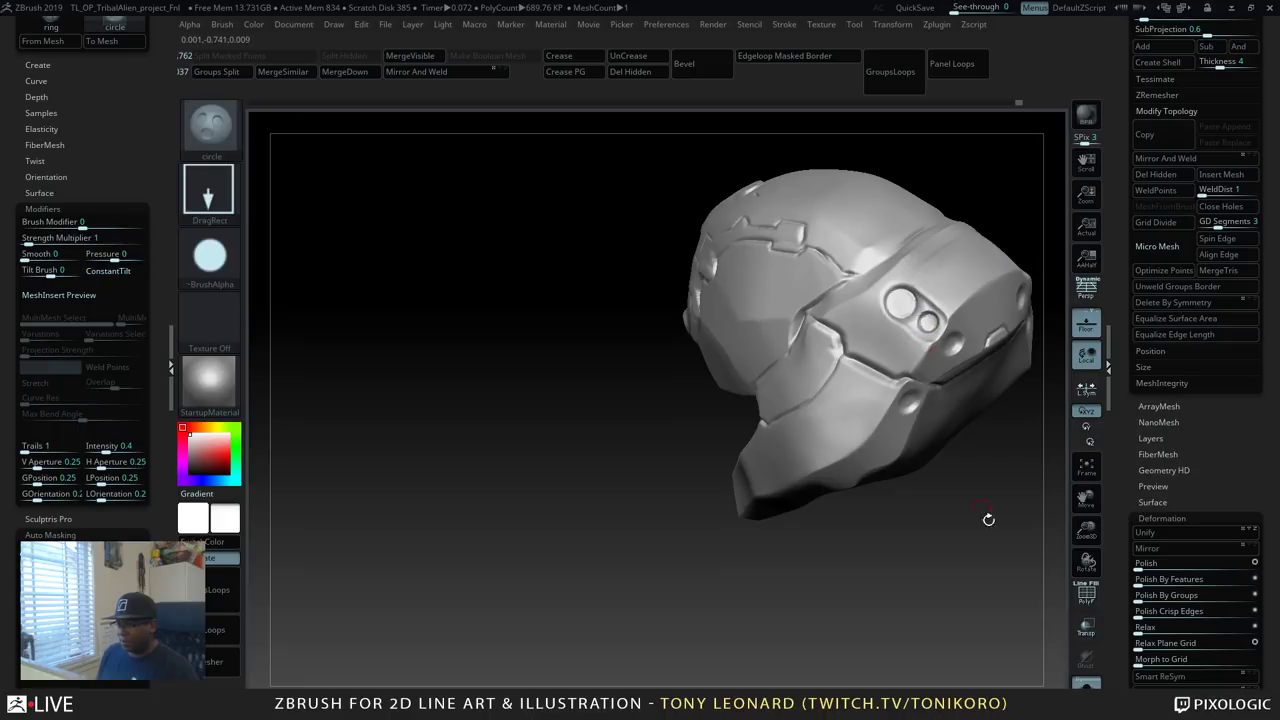
Stamp round circle details onto the faceted side panel of the helmet.
{"action": "mouse_move", "coordinate": [986, 517]}
{"action": "left_mouse_down"}
{"action": "mouse_move", "coordinate": [930, 520]}
{"action": "mouse_move", "coordinate": [960, 597]}
{"action": "mouse_move", "coordinate": [988, 507]}
{"action": "mouse_move", "coordinate": [997, 577]}
{"action": "mouse_move", "coordinate": [962, 505]}
{"action": "left_mouse_up"}
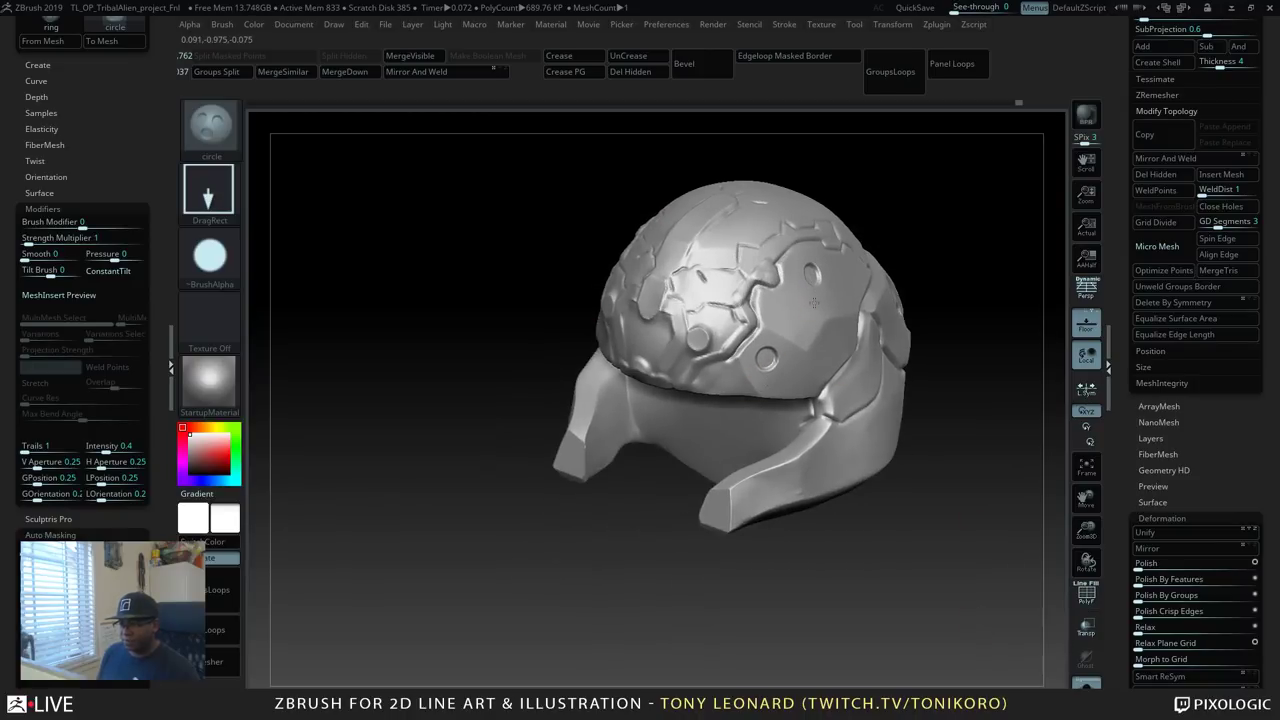
{"action": "mouse_move", "coordinate": [971, 537]}
{"action": "left_mouse_down"}
{"action": "mouse_move", "coordinate": [955, 560]}
{"action": "mouse_move", "coordinate": [980, 569]}
{"action": "mouse_move", "coordinate": [950, 546]}
{"action": "mouse_move", "coordinate": [859, 583]}
{"action": "mouse_move", "coordinate": [761, 583]}
{"action": "mouse_move", "coordinate": [881, 531]}
{"action": "mouse_move", "coordinate": [885, 556]}
{"action": "mouse_move", "coordinate": [969, 505]}
{"action": "mouse_move", "coordinate": [786, 396]}
{"action": "left_mouse_up"}
{"action": "key", "text": "shift"}
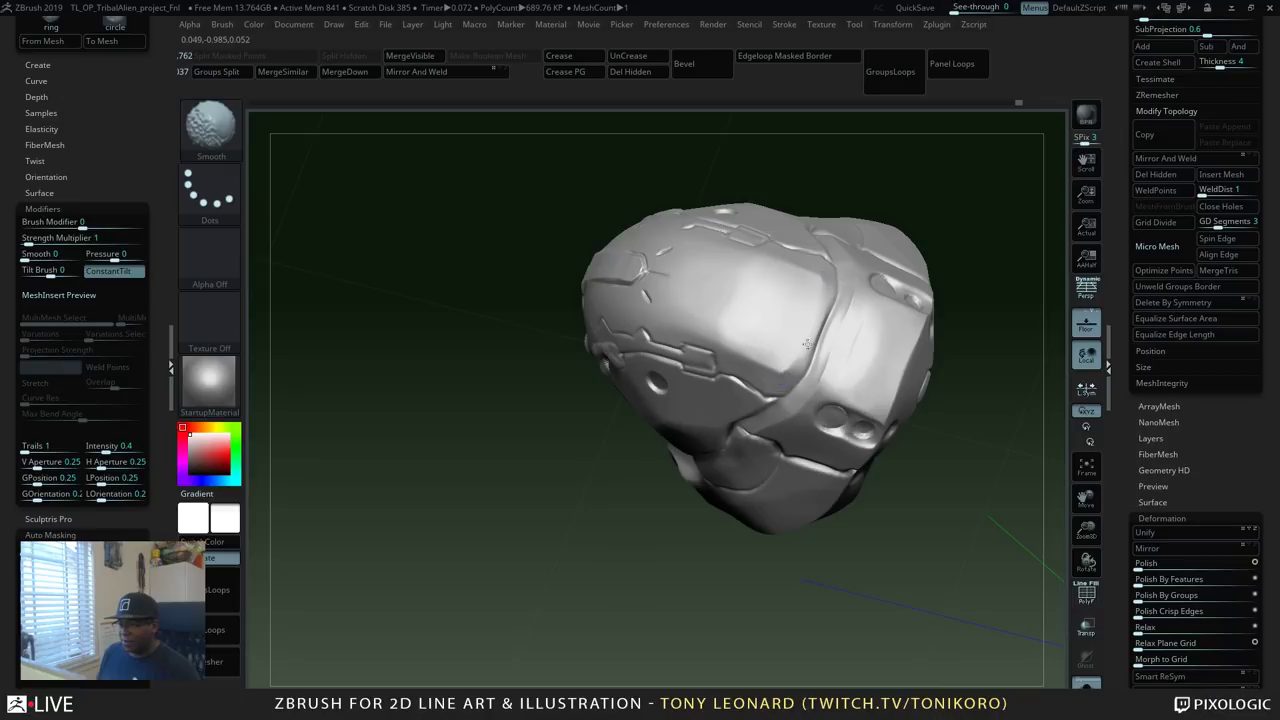
Select the TrimDynamic brush, adjust its draw size, and flatten the rear edge of the helmet's crown panel.
{"action": "key", "text": "b"}
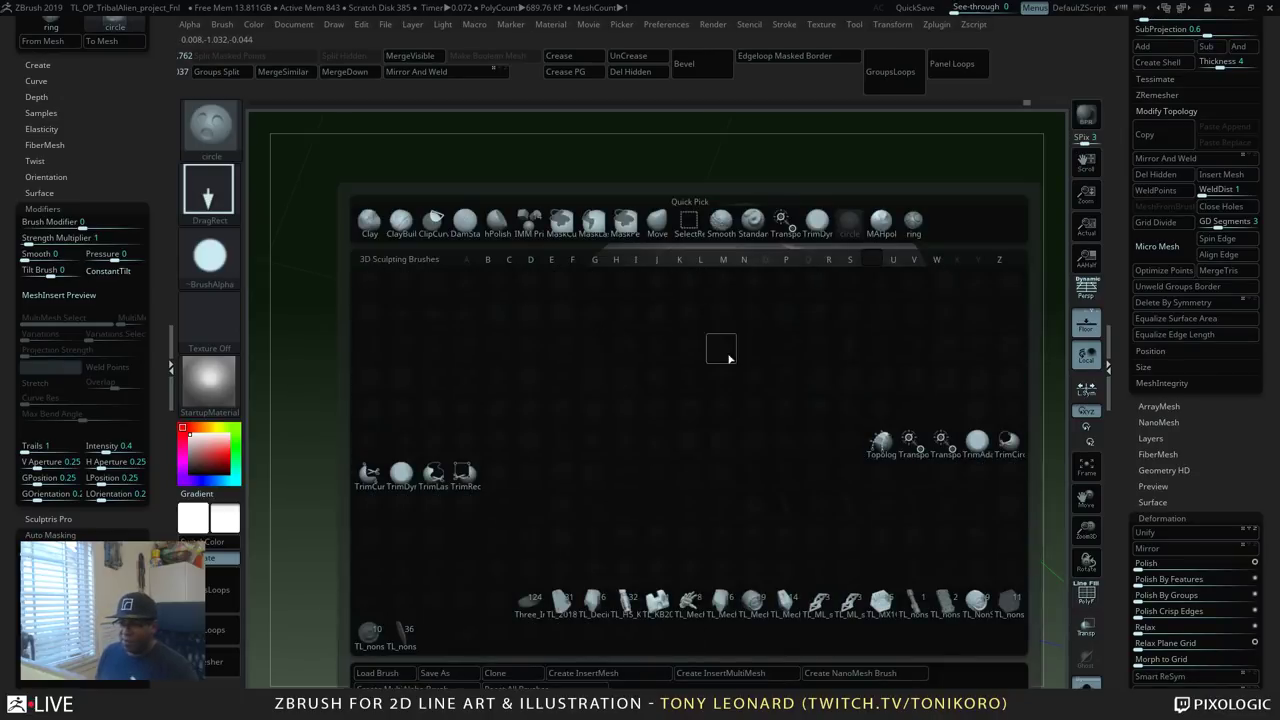
{"action": "left_click", "coordinate": [402, 473]}
{"action": "key", "text": "s"}
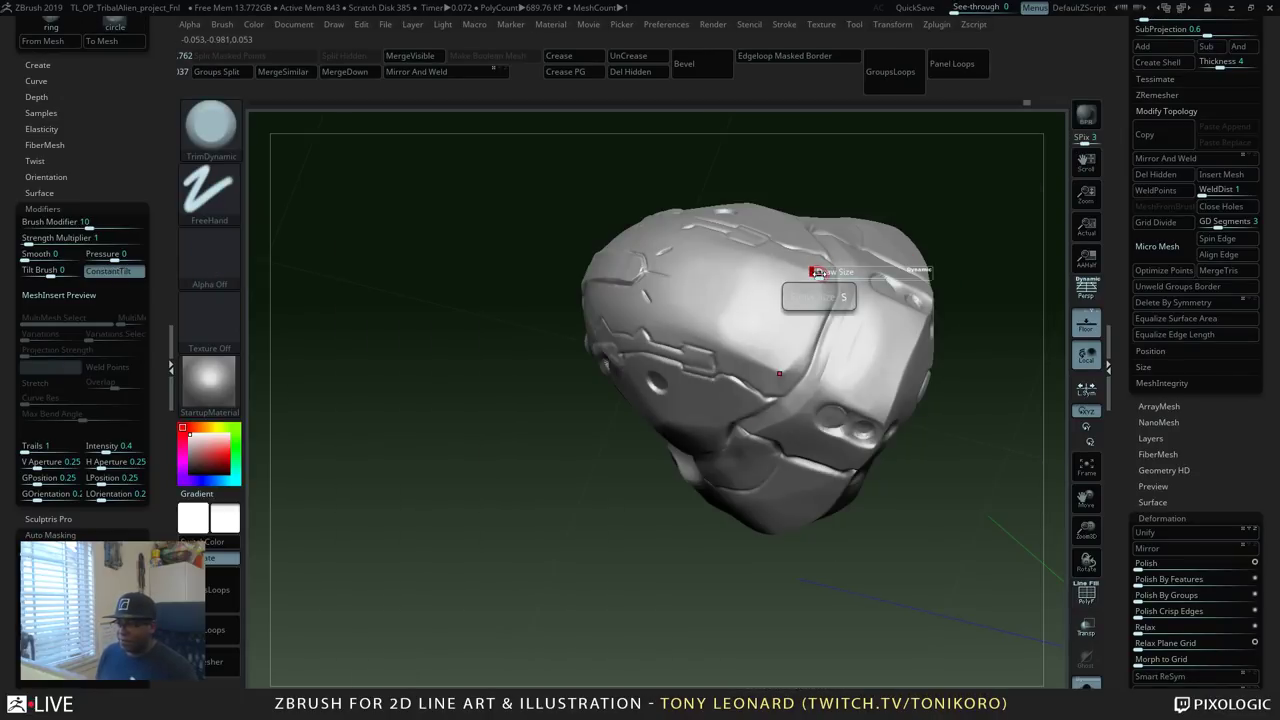
{"action": "left_click_drag", "start_coordinate": [818, 273], "coordinate": [802, 352]}
Smooth the surface of the wide band behind the crown panel.
{"action": "mouse_move", "coordinate": [960, 530]}
{"action": "left_mouse_down"}
{"action": "mouse_move", "coordinate": [1036, 495]}
{"action": "mouse_move", "coordinate": [1006, 537]}
{"action": "left_mouse_up"}
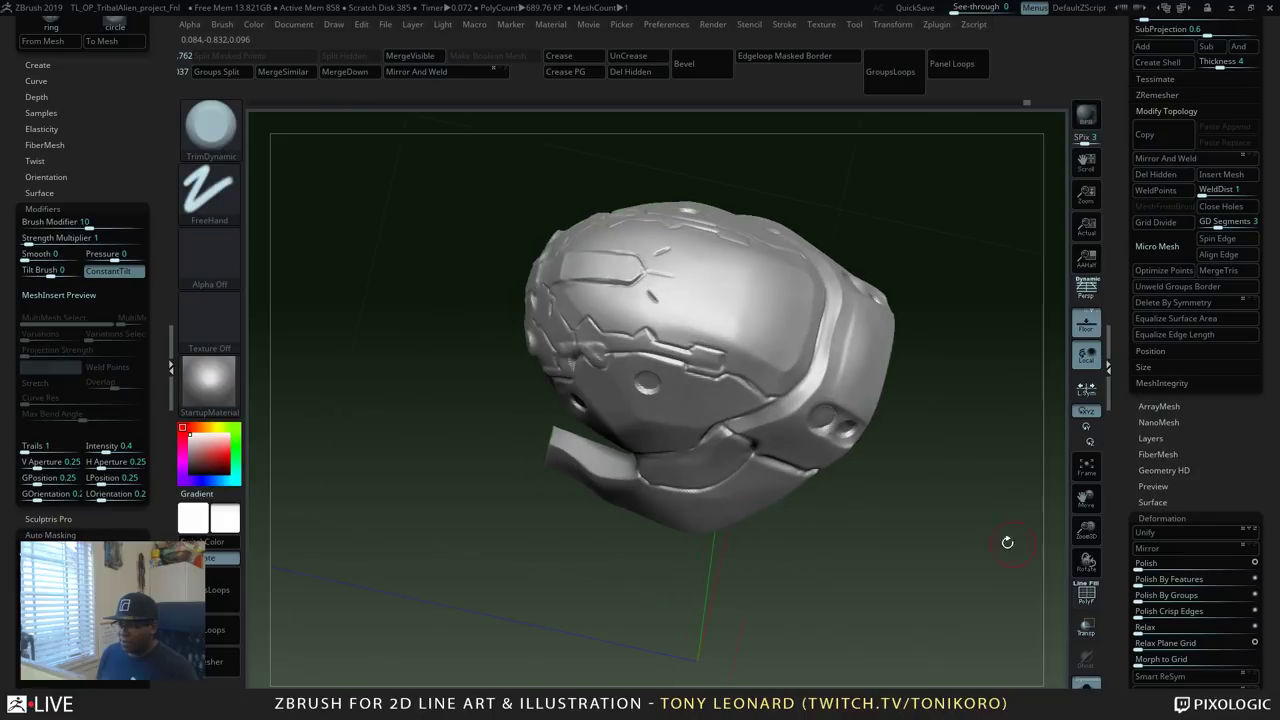
{"action": "key", "text": "shift"}
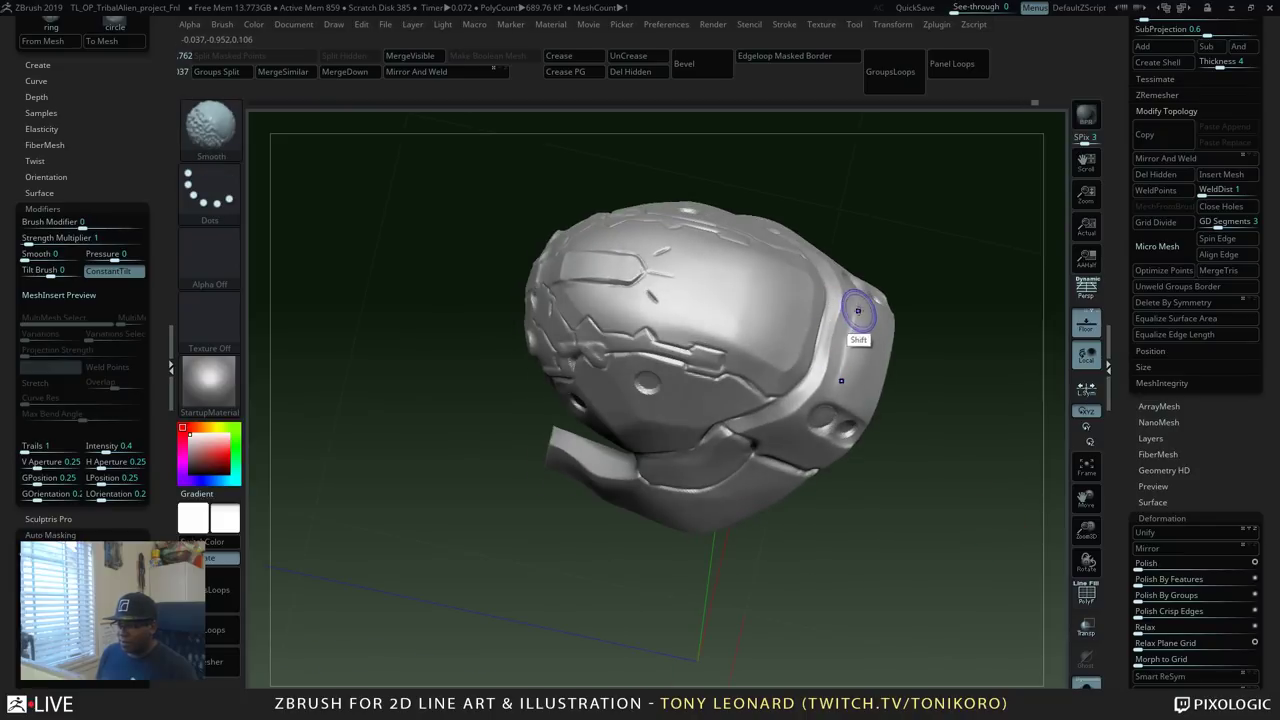
{"action": "left_click_drag", "start_coordinate": [857, 309], "coordinate": [843, 370], "text": "shift"}
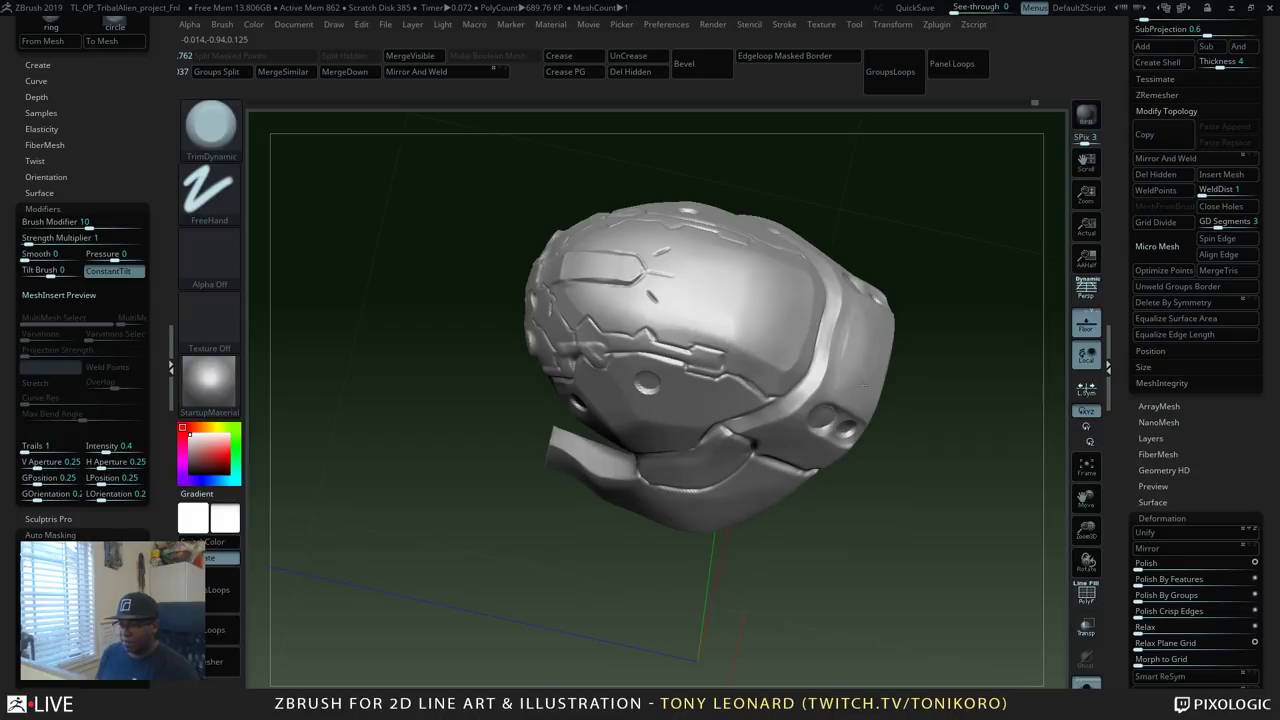
Adjust the TrimDynamic draw size, then flatten and smooth the wide rear band between the paired round details.
{"action": "left_click_drag", "start_coordinate": [933, 440], "coordinate": [857, 407]}
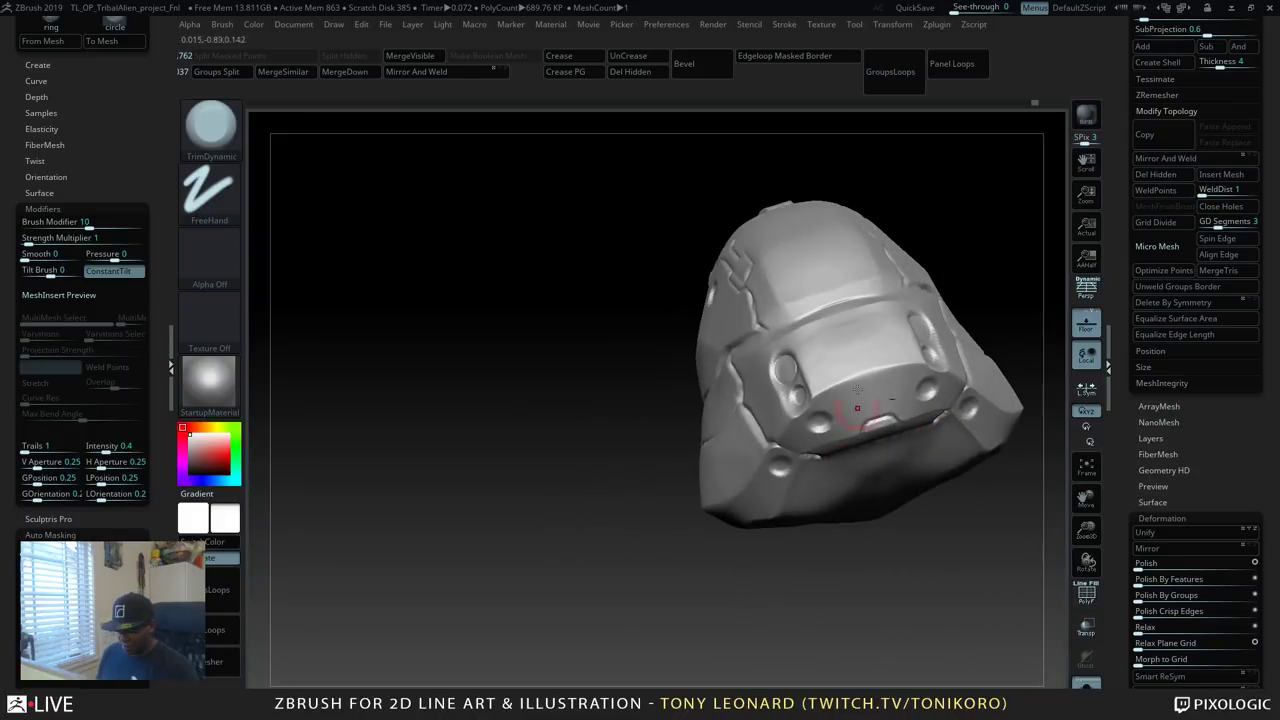
{"action": "key", "text": "b"}
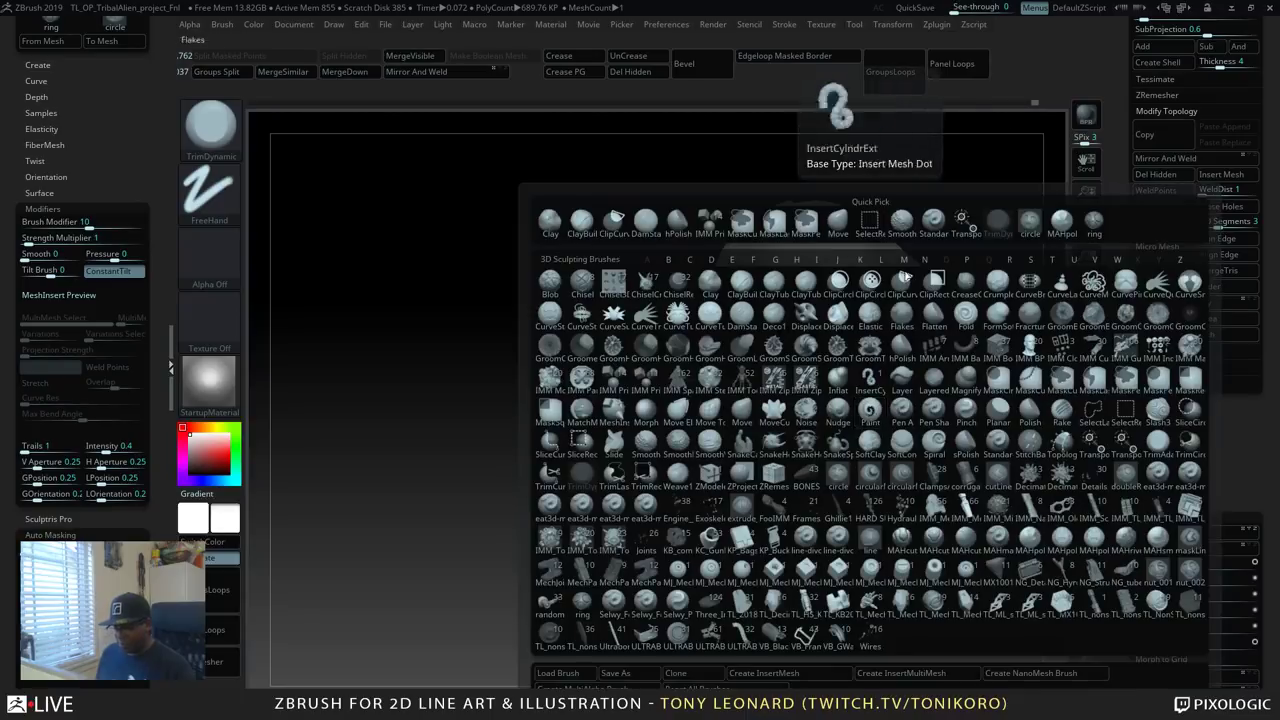
{"action": "key", "text": "Escape"}
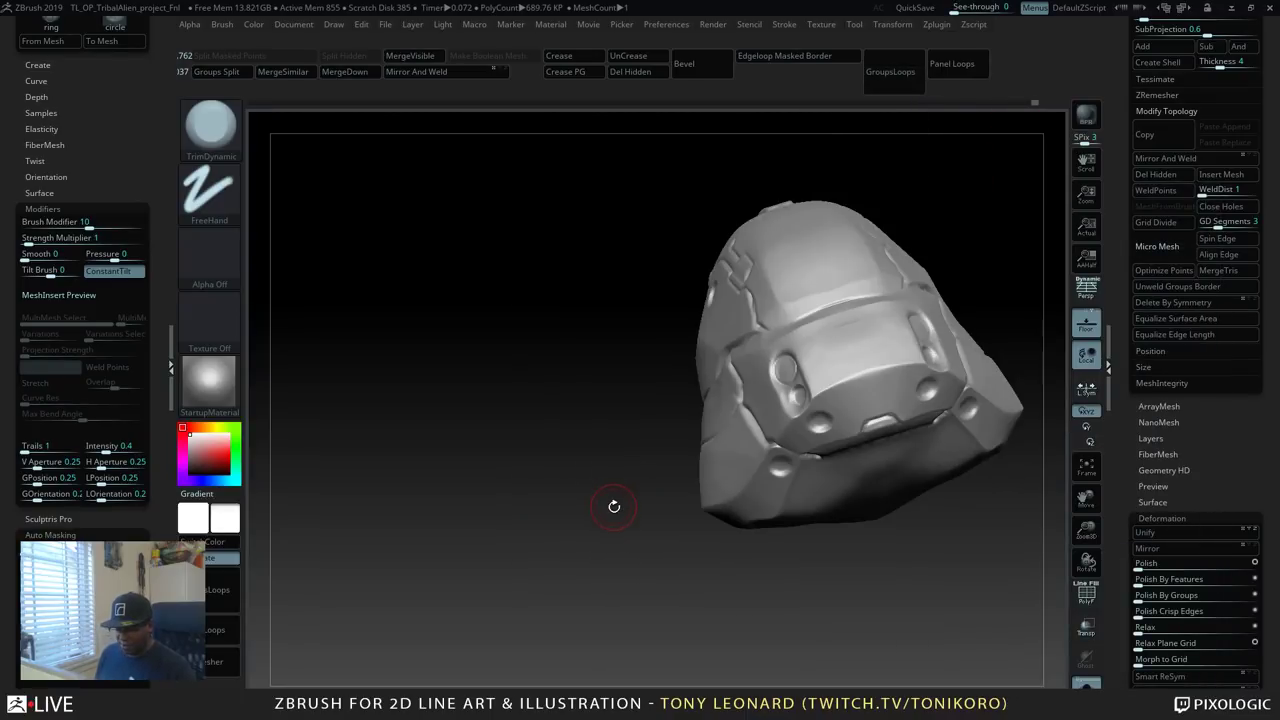
{"action": "key", "text": "s"}
{"action": "key", "text": "s"}
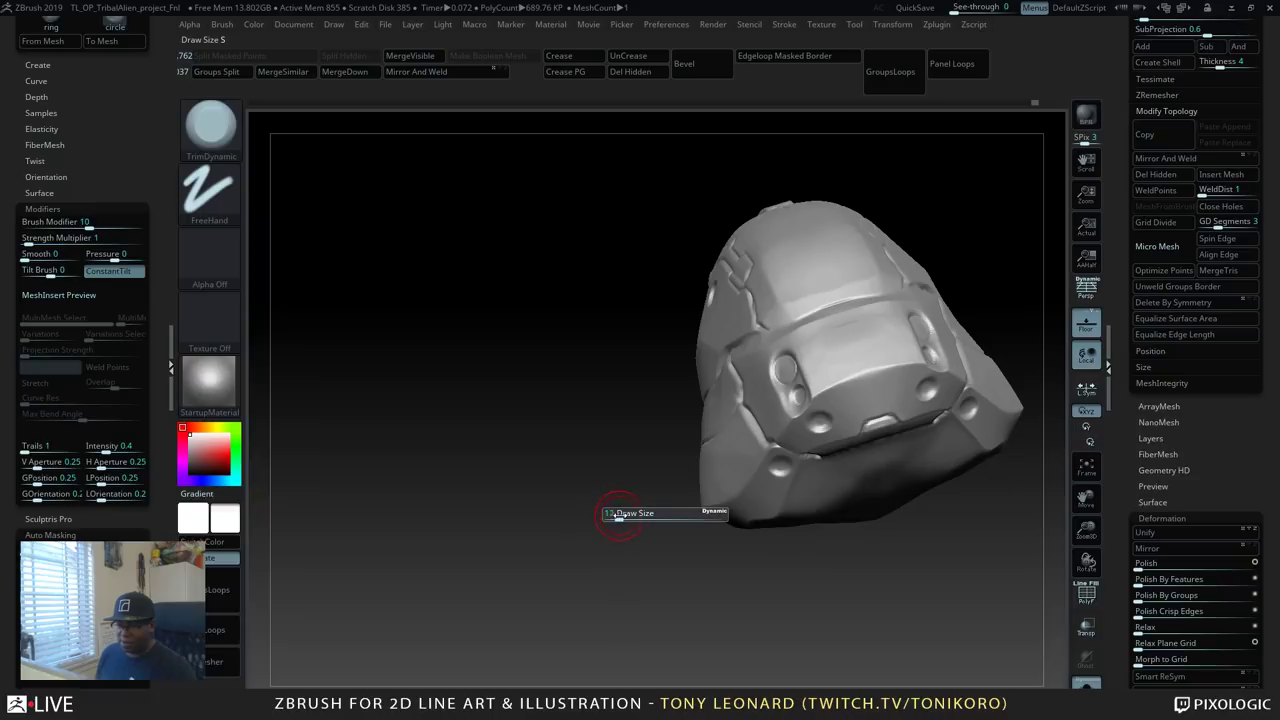
{"action": "mouse_move", "coordinate": [686, 543]}
{"action": "left_mouse_down"}
{"action": "mouse_move", "coordinate": [857, 329]}
{"action": "mouse_move", "coordinate": [846, 334]}
{"action": "mouse_move", "coordinate": [860, 357]}
{"action": "mouse_move", "coordinate": [838, 369]}
{"action": "mouse_move", "coordinate": [816, 354]}
{"action": "left_mouse_up"}
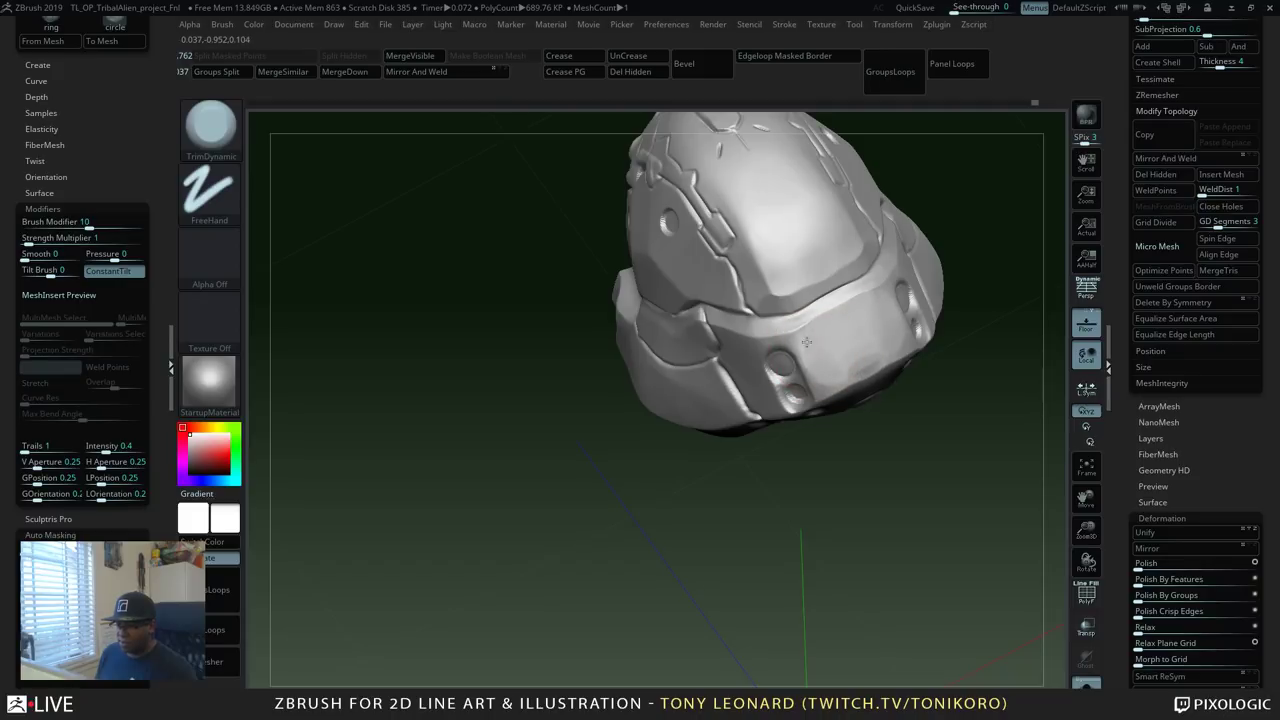
{"action": "left_click_drag", "start_coordinate": [819, 355], "coordinate": [806, 339]}
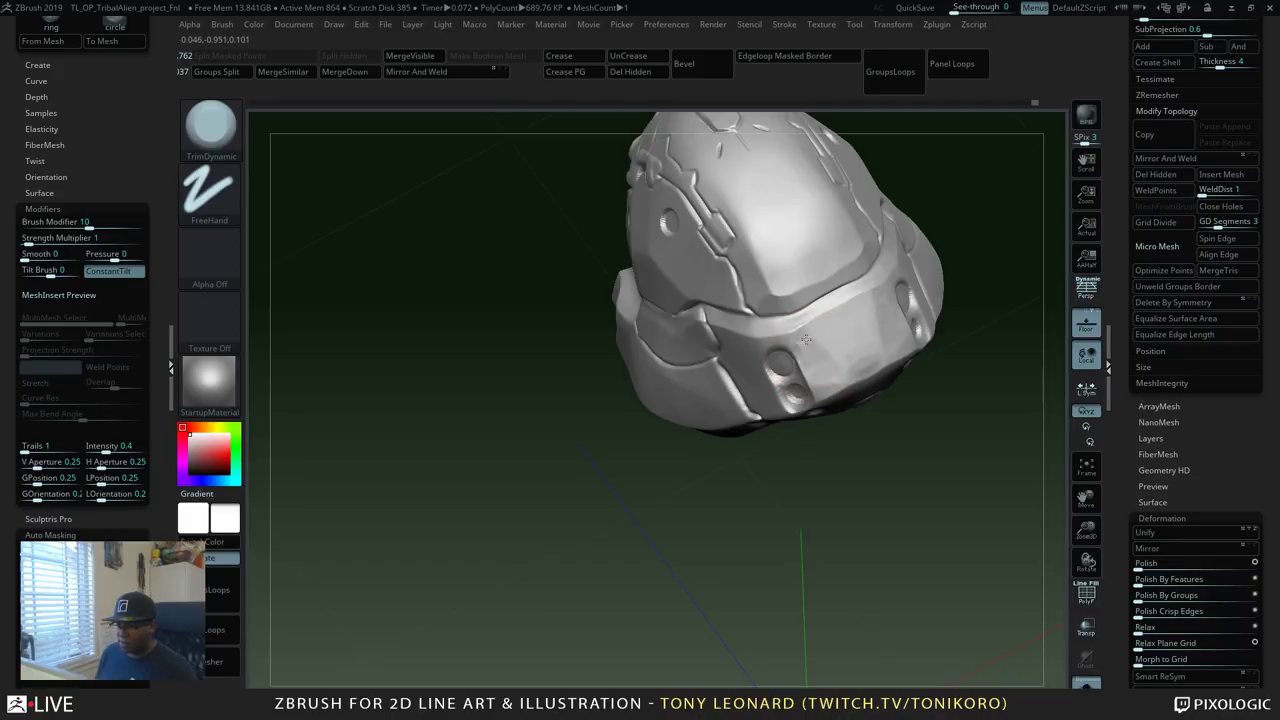
{"action": "key", "text": "shift"}
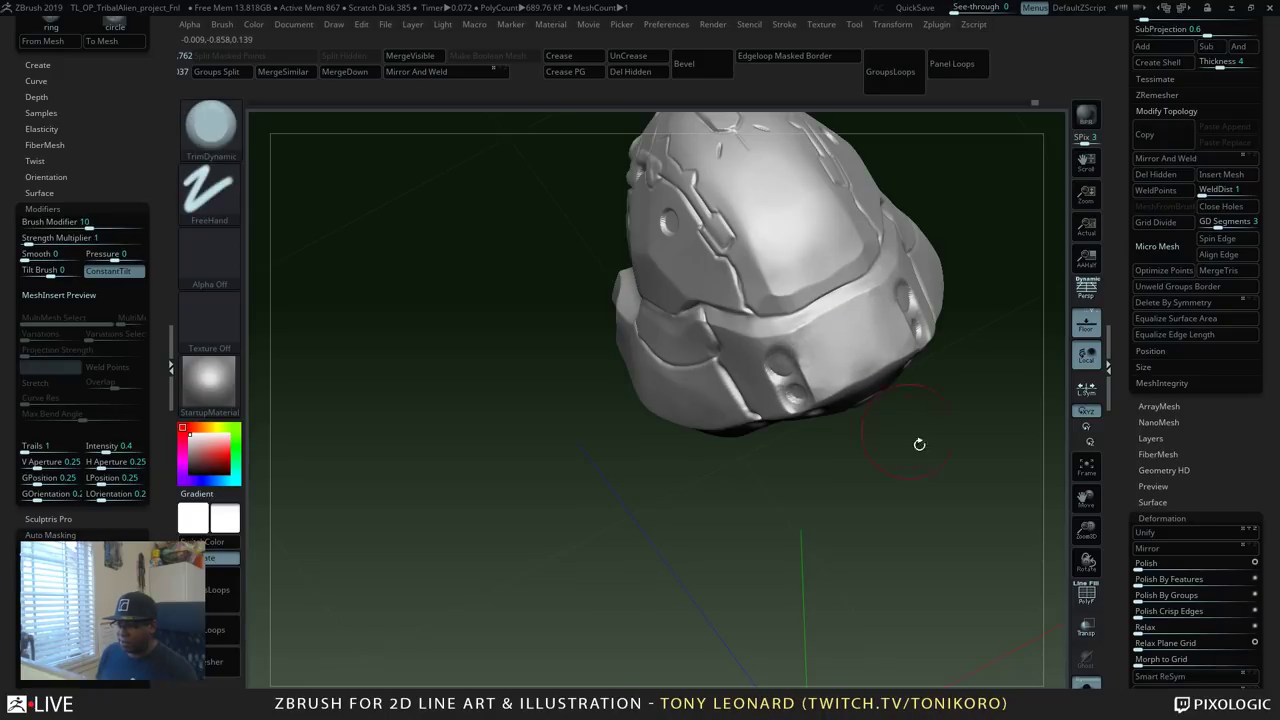
Resize the TrimDynamic brush and trim the small side panel below the faceted side panel.
{"action": "mouse_move", "coordinate": [917, 443]}
{"action": "left_mouse_down"}
{"action": "mouse_move", "coordinate": [711, 414]}
{"action": "mouse_move", "coordinate": [721, 381]}
{"action": "left_mouse_up"}
{"action": "key", "text": "s"}
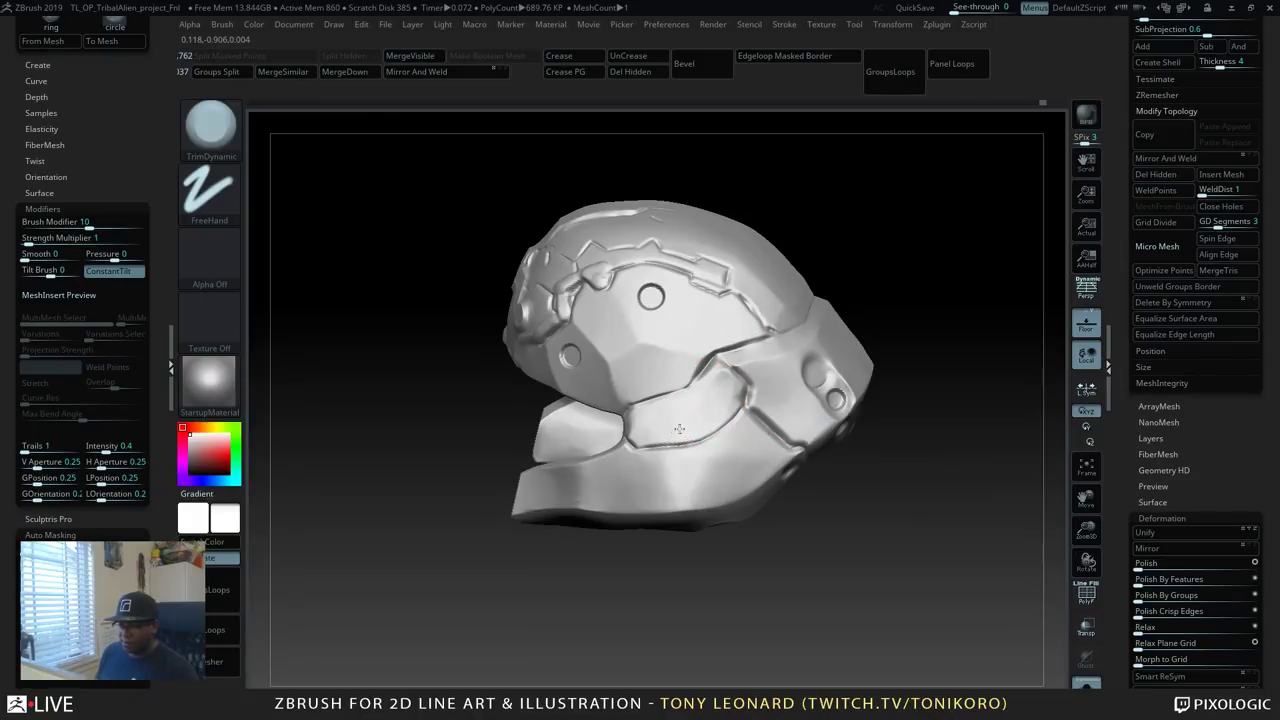
{"action": "left_click_drag", "start_coordinate": [722, 397], "coordinate": [732, 397]}
{"action": "mouse_move", "coordinate": [940, 560]}
{"action": "left_mouse_down"}
{"action": "mouse_move", "coordinate": [986, 614]}
{"action": "mouse_move", "coordinate": [1022, 471]}
{"action": "mouse_move", "coordinate": [883, 354]}
{"action": "left_mouse_up"}
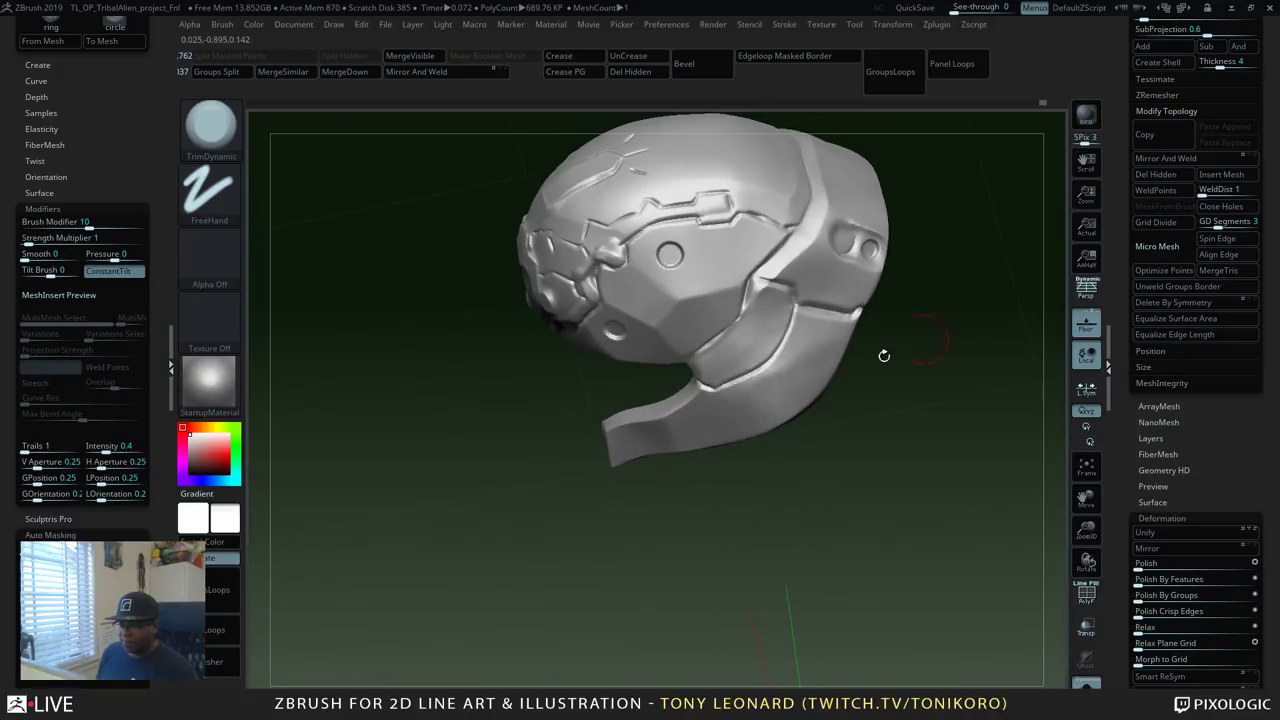
{"action": "key", "text": "b"}
{"action": "key", "text": "m"}
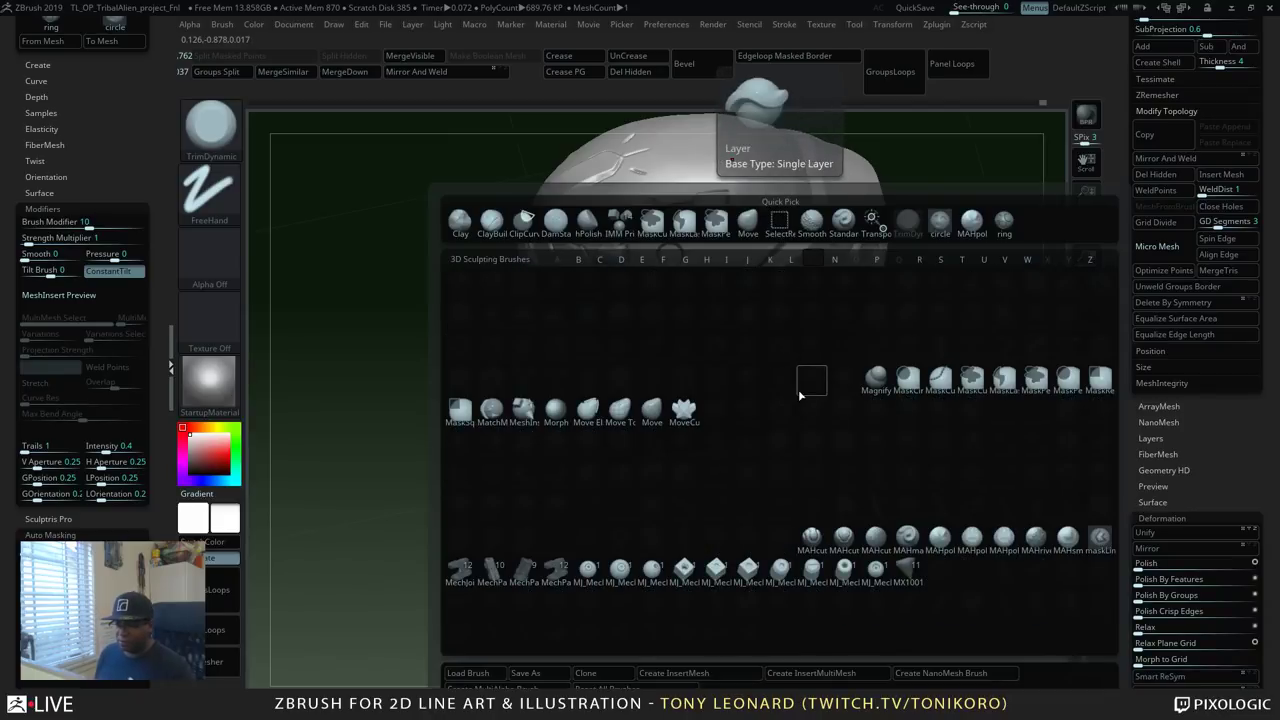
{"action": "left_click", "coordinate": [834, 543]}
{"action": "left_click", "coordinate": [904, 410]}
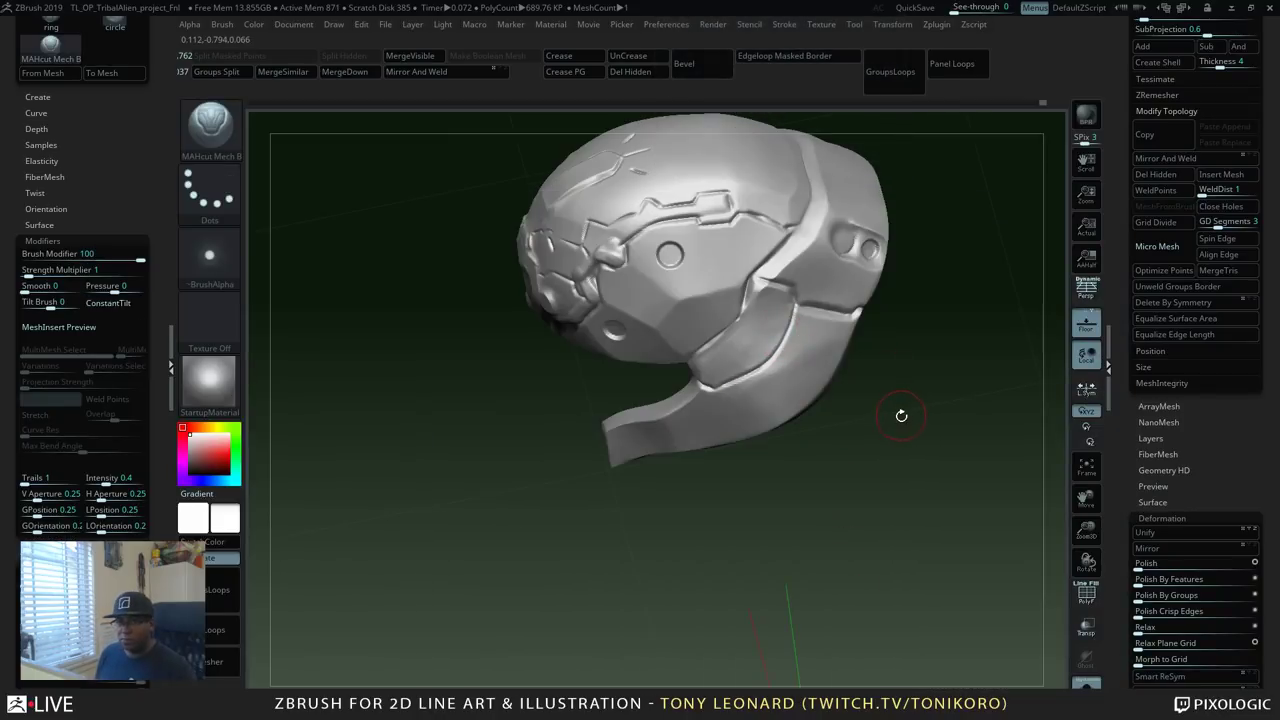
Select the MAHcut Mech A brush and adjust its draw size for cutting the panel seams.
{"action": "key", "text": "b"}
{"action": "key", "text": "m"}
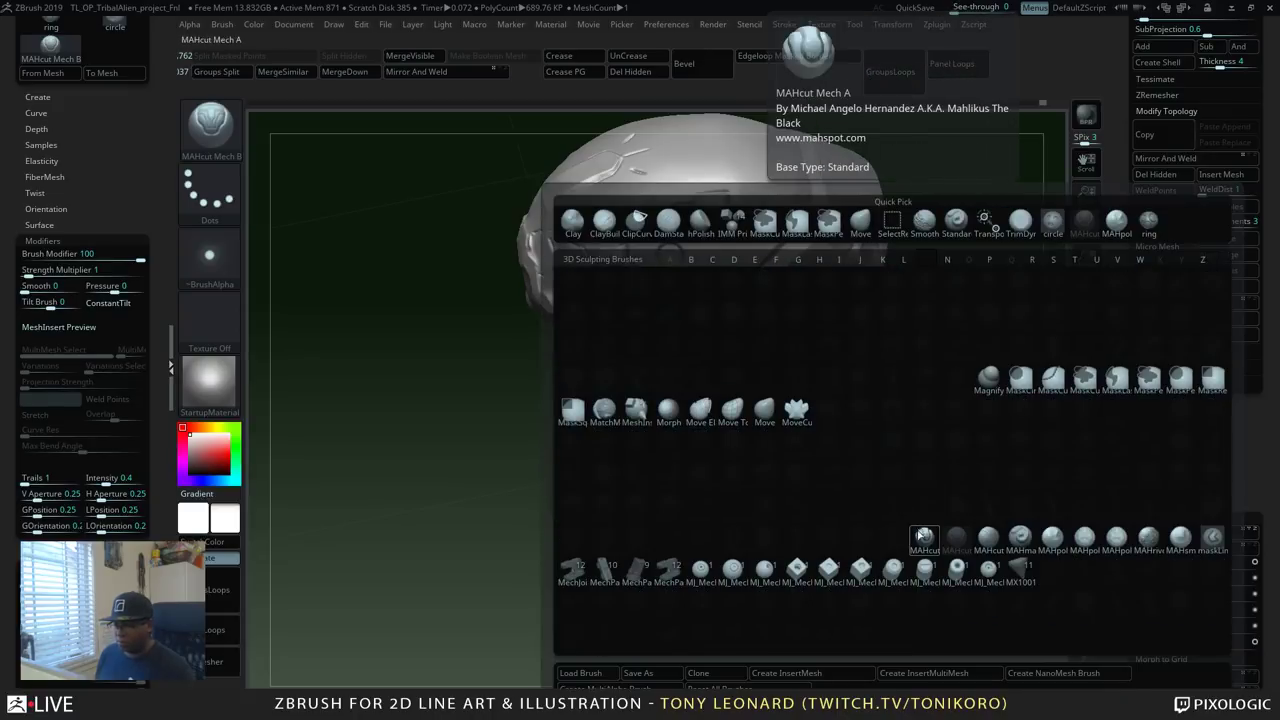
{"action": "left_click", "coordinate": [889, 218]}
{"action": "key", "text": "w"}
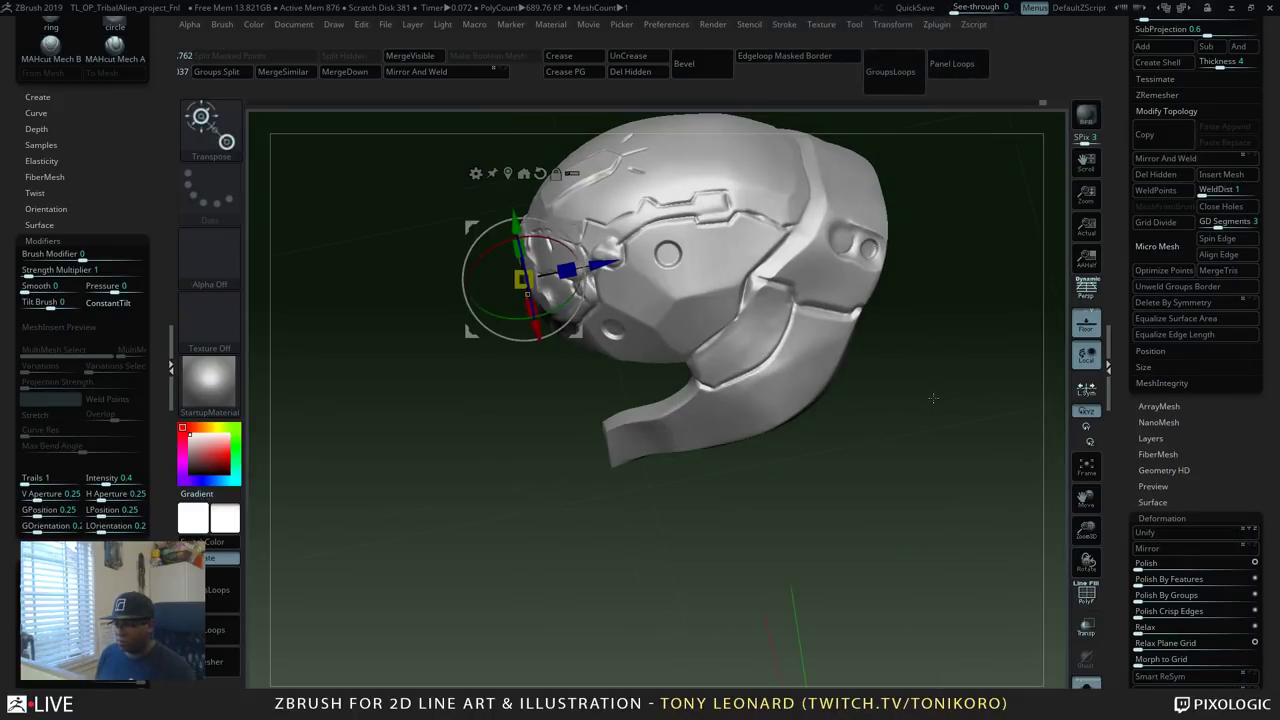
{"action": "left_click_drag", "start_coordinate": [936, 408], "coordinate": [940, 411]}
{"action": "key", "text": "q"}
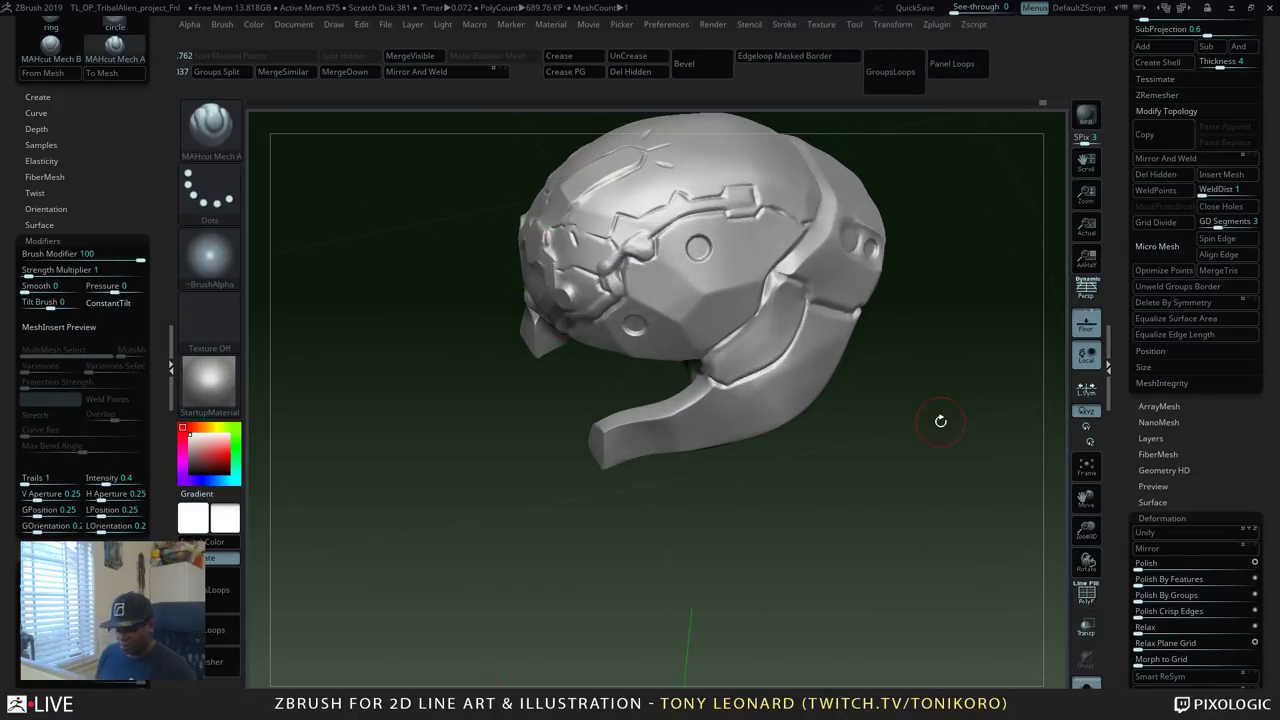
{"action": "key", "text": "s"}
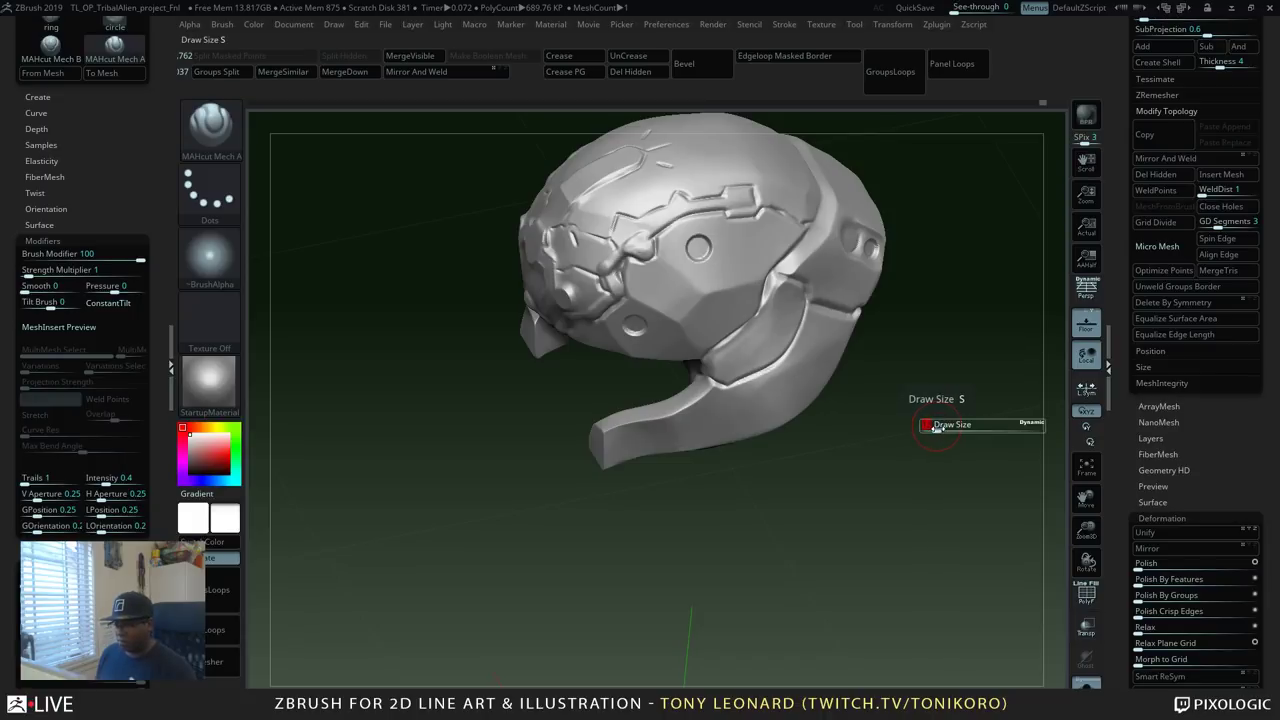
{"action": "left_click_drag", "start_coordinate": [937, 426], "coordinate": [937, 403]}
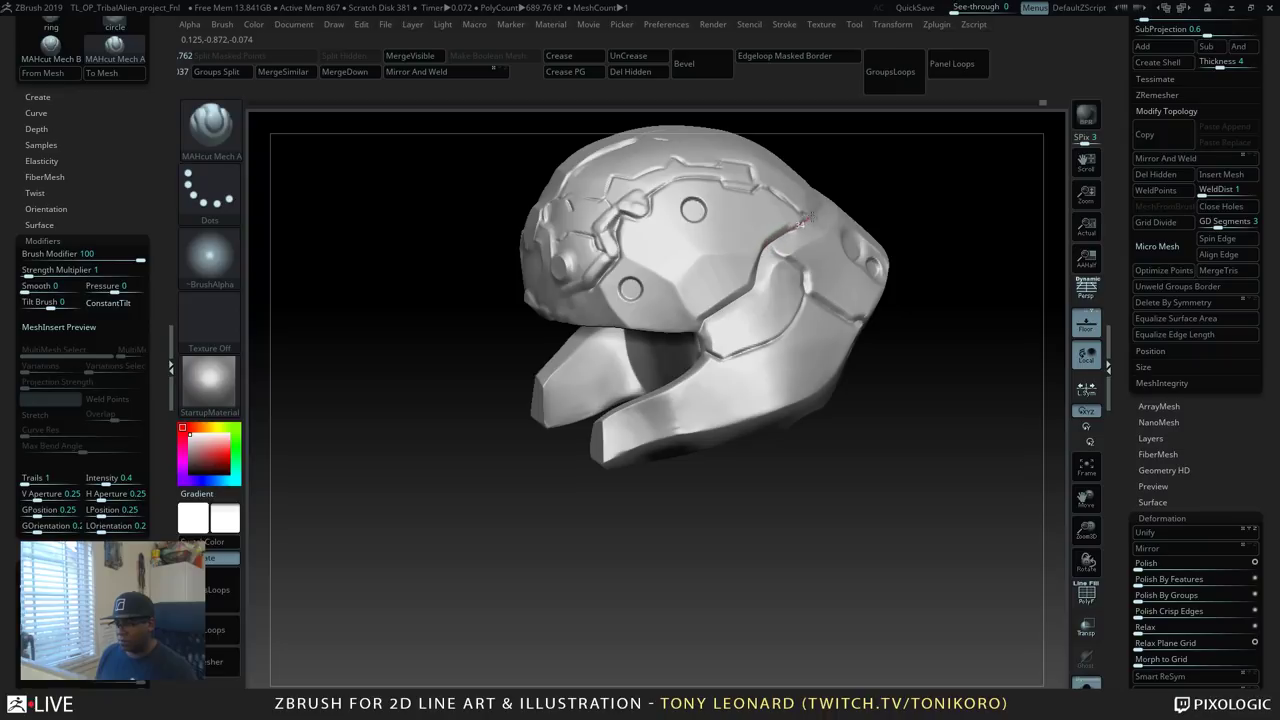
Cut the seam between the crown panel and the rear band deeper with MAHcut Mech A and soften it.
{"action": "left_click_drag", "start_coordinate": [925, 185], "coordinate": [834, 251]}
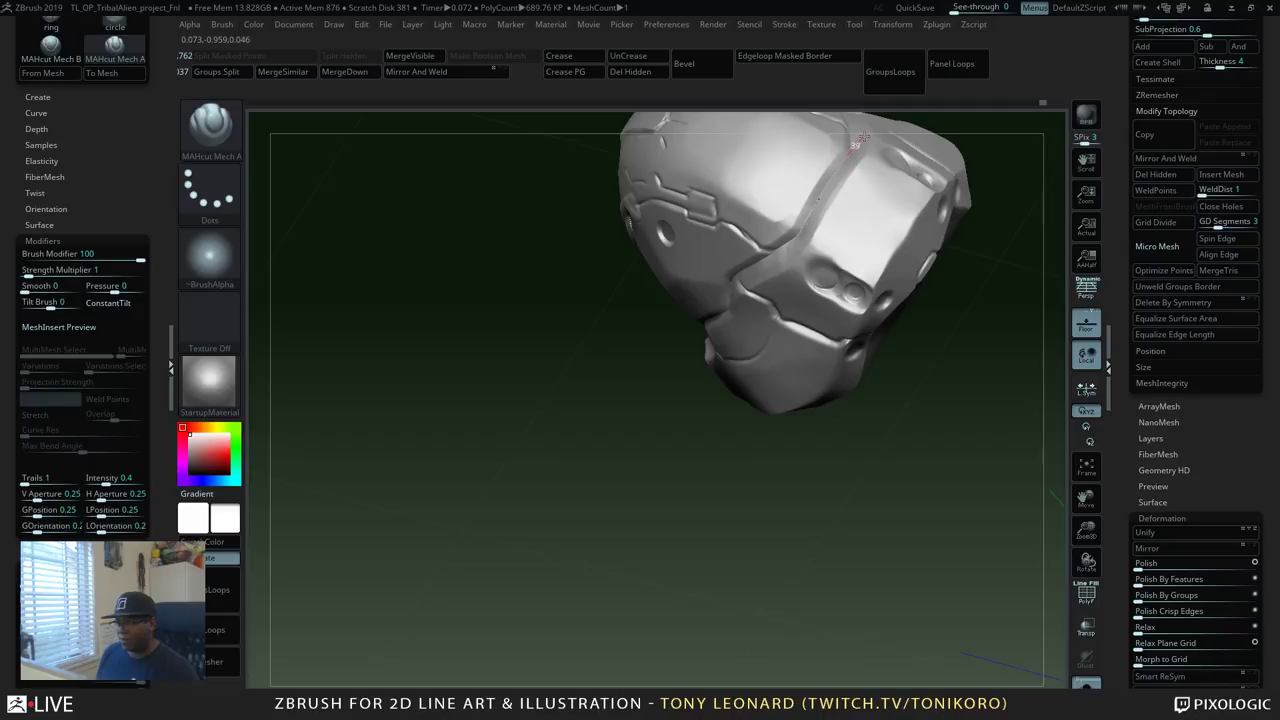
{"action": "mouse_move", "coordinate": [998, 518]}
{"action": "left_mouse_down"}
{"action": "mouse_move", "coordinate": [1014, 472]}
{"action": "mouse_move", "coordinate": [992, 545]}
{"action": "mouse_move", "coordinate": [1008, 436]}
{"action": "mouse_move", "coordinate": [937, 540]}
{"action": "left_mouse_up"}
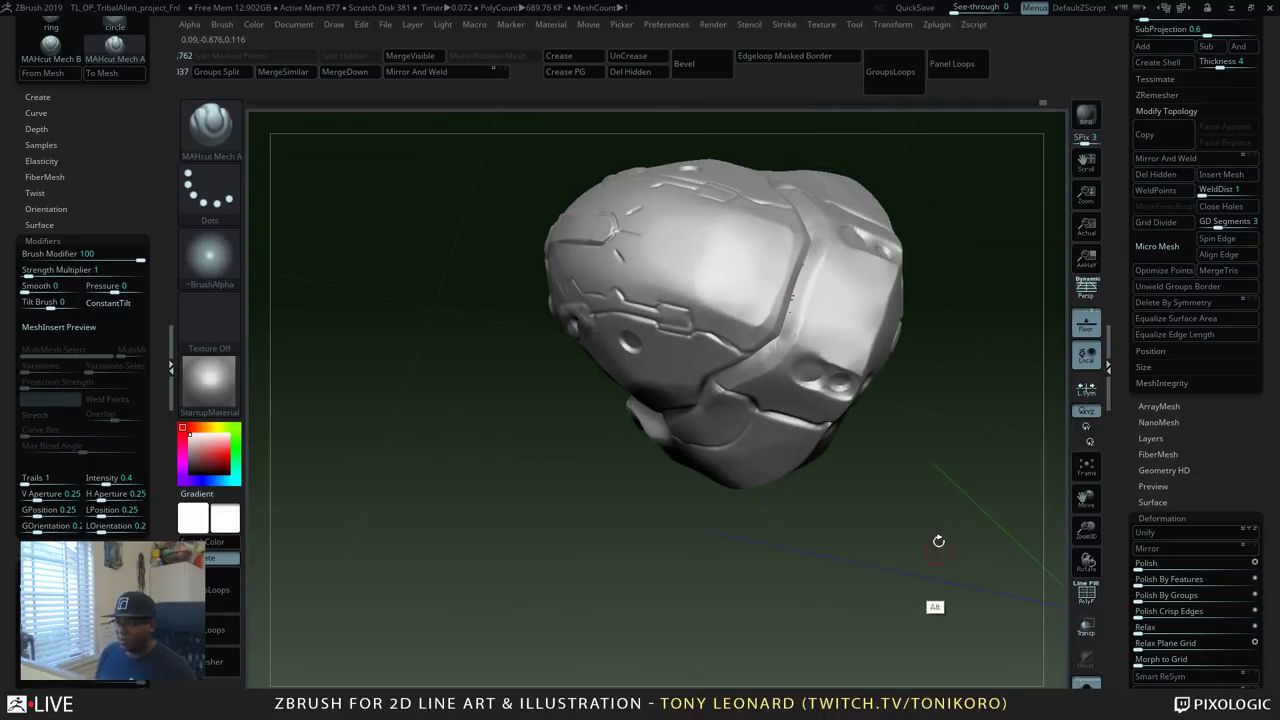
{"action": "left_click_drag", "start_coordinate": [809, 266], "coordinate": [773, 346], "text": "shift"}
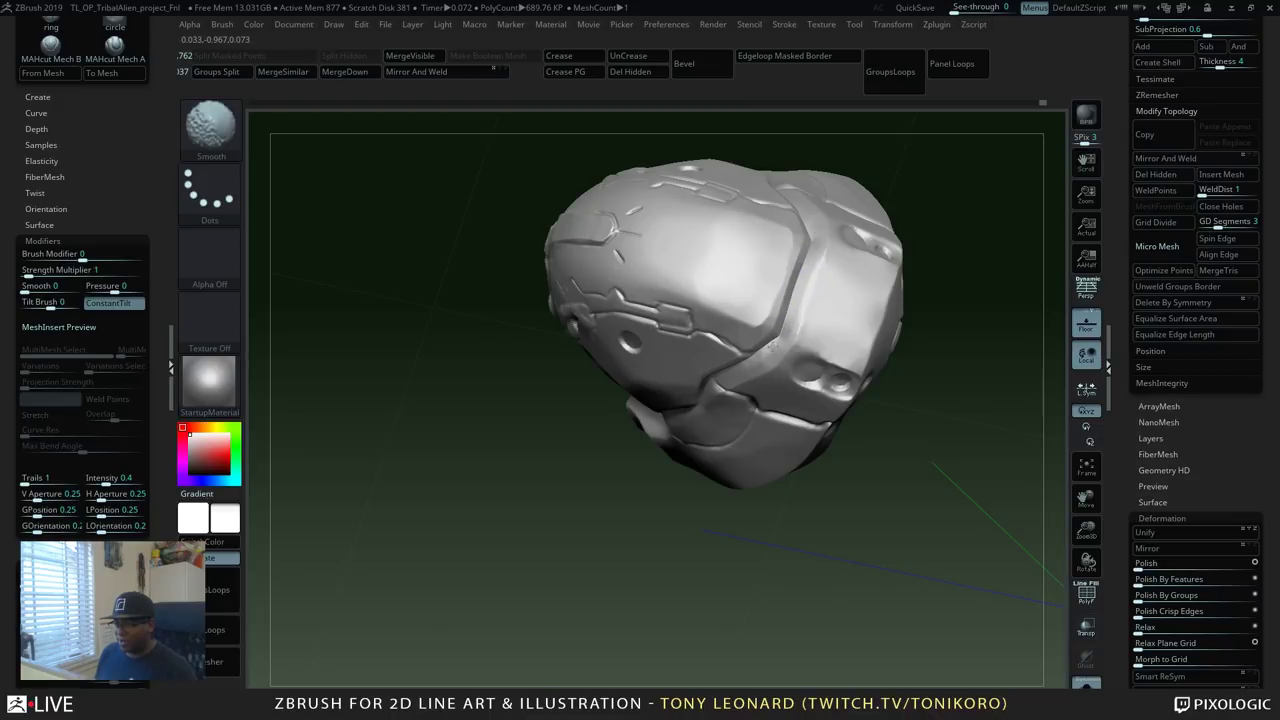
{"action": "mouse_move", "coordinate": [758, 429]}
{"action": "right_mouse_down"}
{"action": "mouse_move", "coordinate": [966, 503]}
{"action": "mouse_move", "coordinate": [920, 527]}
{"action": "right_mouse_up"}
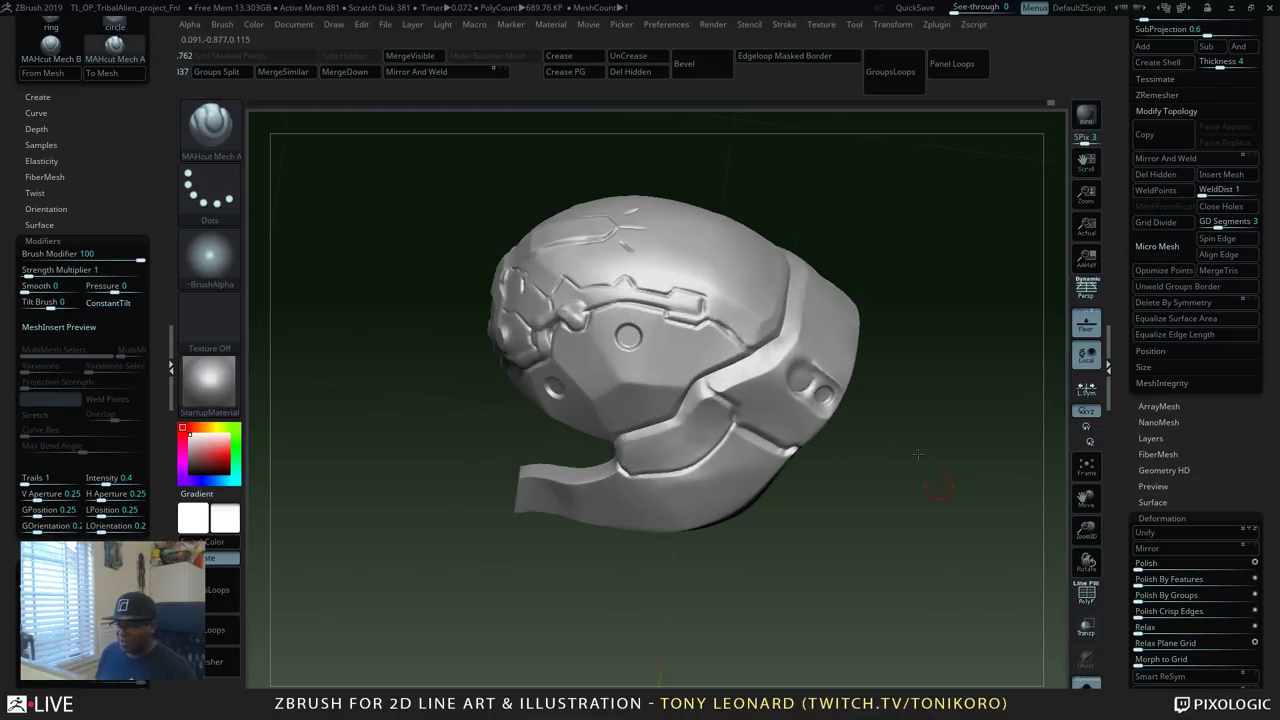
Deepen the seam running from the rectangular side detail to the rear band and smooth its edge.
{"action": "right_click_drag", "start_coordinate": [888, 437], "coordinate": [750, 294]}
{"action": "mouse_move", "coordinate": [909, 534]}
{"action": "right_mouse_down"}
{"action": "mouse_move", "coordinate": [1006, 557]}
{"action": "mouse_move", "coordinate": [977, 594]}
{"action": "mouse_move", "coordinate": [997, 525]}
{"action": "mouse_move", "coordinate": [790, 332]}
{"action": "right_mouse_up"}
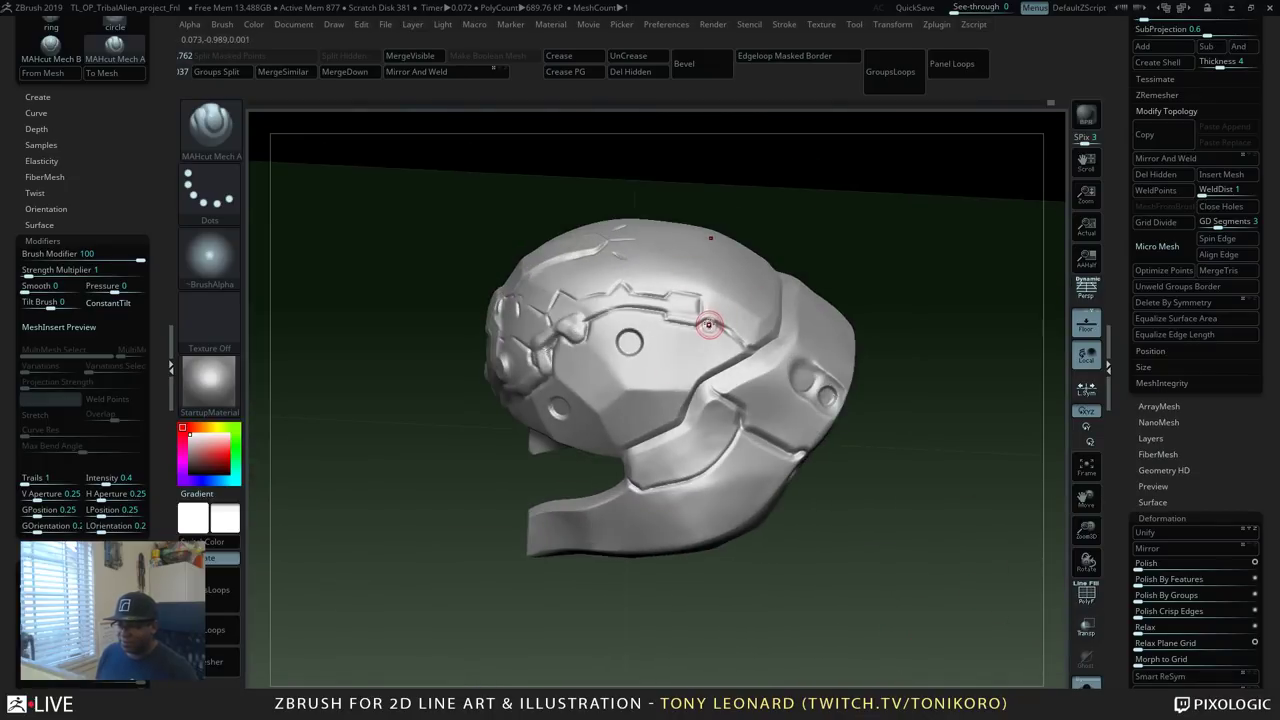
{"action": "left_click_drag", "start_coordinate": [705, 318], "coordinate": [712, 320]}
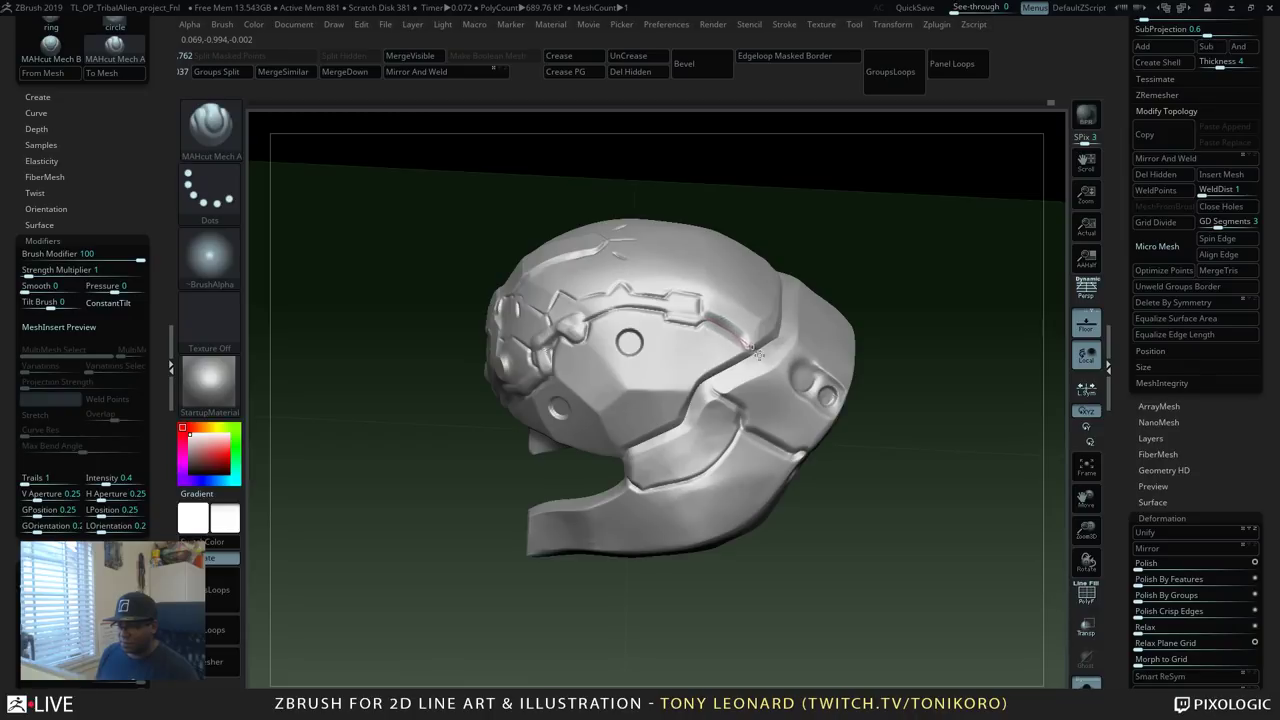
{"action": "right_click_drag", "start_coordinate": [970, 263], "coordinate": [968, 523]}
{"action": "key", "text": "shift"}
{"action": "mouse_move", "coordinate": [700, 322]}
{"action": "left_mouse_down", "text": "shift"}
{"action": "mouse_move", "coordinate": [730, 325]}
{"action": "mouse_move", "coordinate": [792, 297]}
{"action": "left_mouse_up", "text": "shift"}
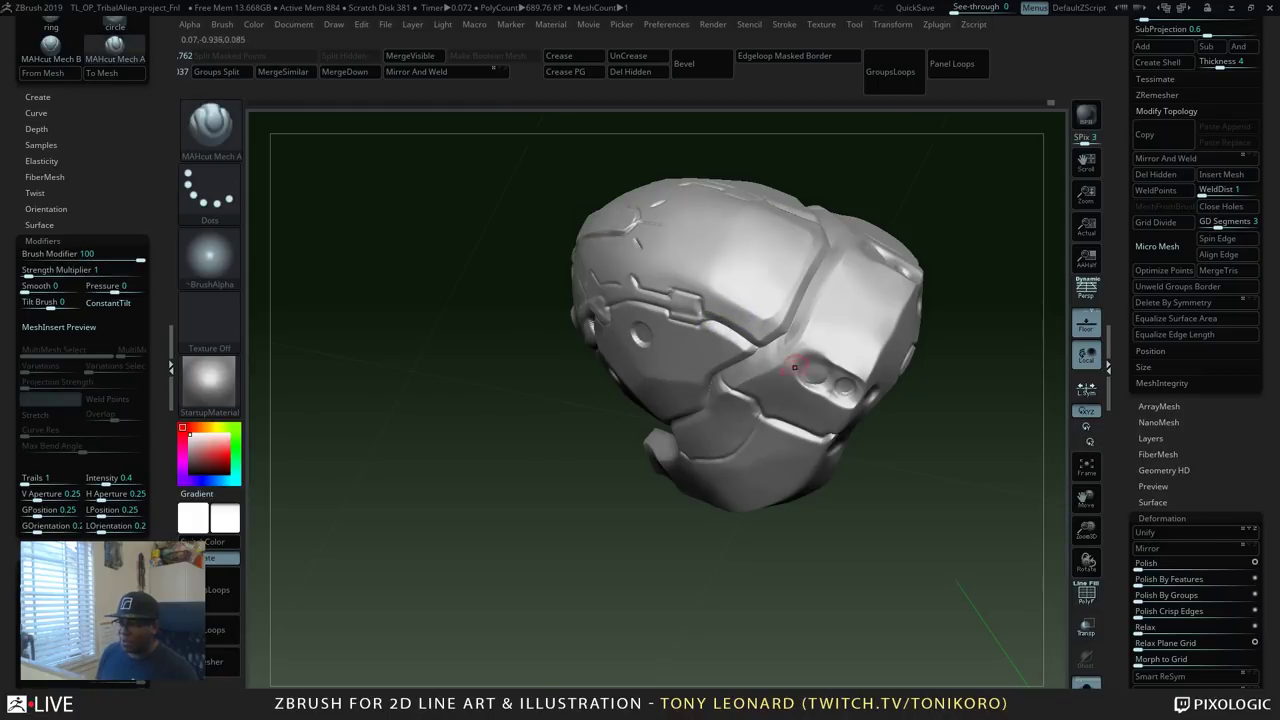
Select the hPolish brush and flatten the central front plate between the two round discs.
{"action": "mouse_move", "coordinate": [857, 371]}
{"action": "right_mouse_down"}
{"action": "mouse_move", "coordinate": [997, 489]}
{"action": "mouse_move", "coordinate": [1012, 458]}
{"action": "mouse_move", "coordinate": [991, 466]}
{"action": "mouse_move", "coordinate": [1011, 534]}
{"action": "mouse_move", "coordinate": [960, 480]}
{"action": "right_mouse_up"}
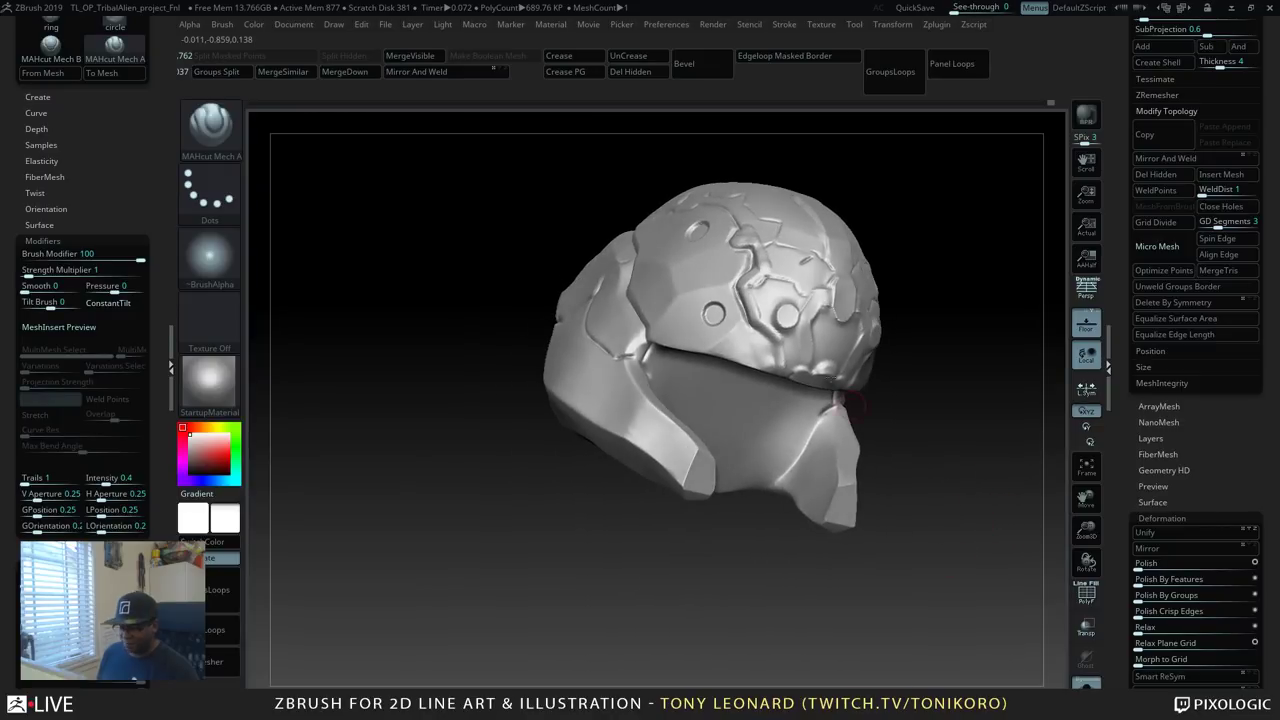
{"action": "key", "text": "b"}
{"action": "key", "text": "h"}
{"action": "key", "text": "p"}
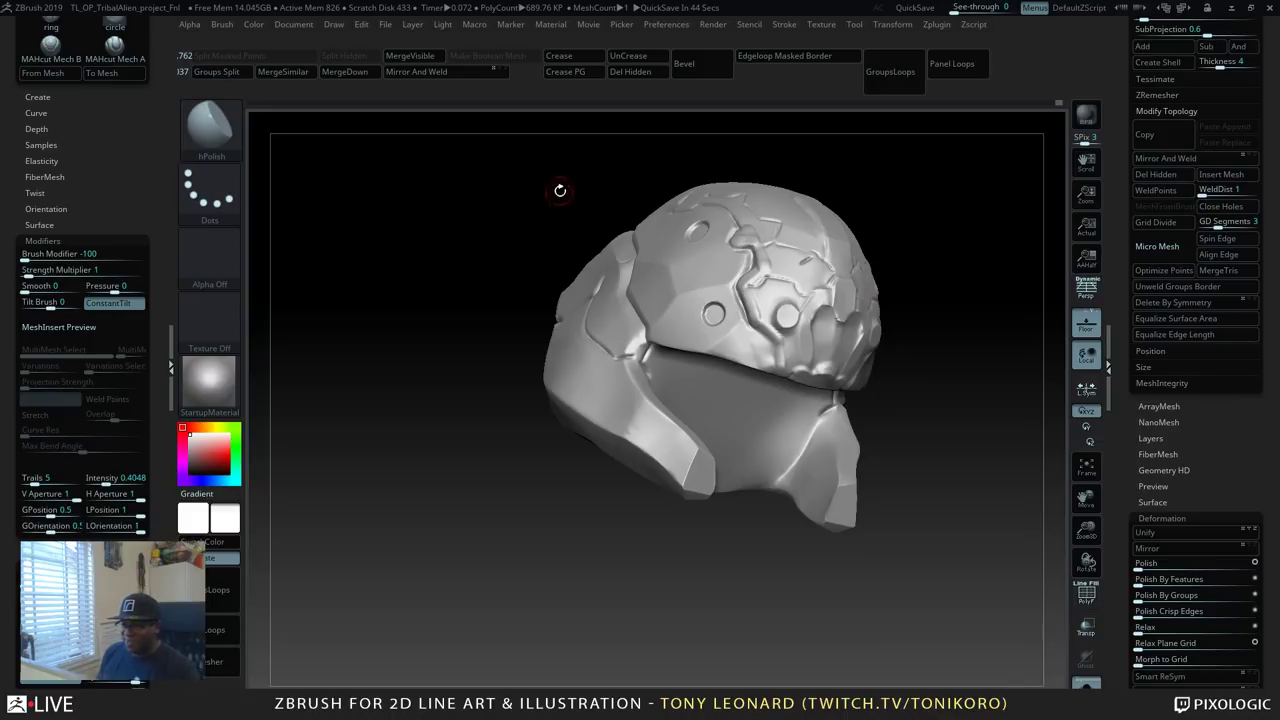
{"action": "left_click_drag", "start_coordinate": [940, 401], "coordinate": [890, 455]}
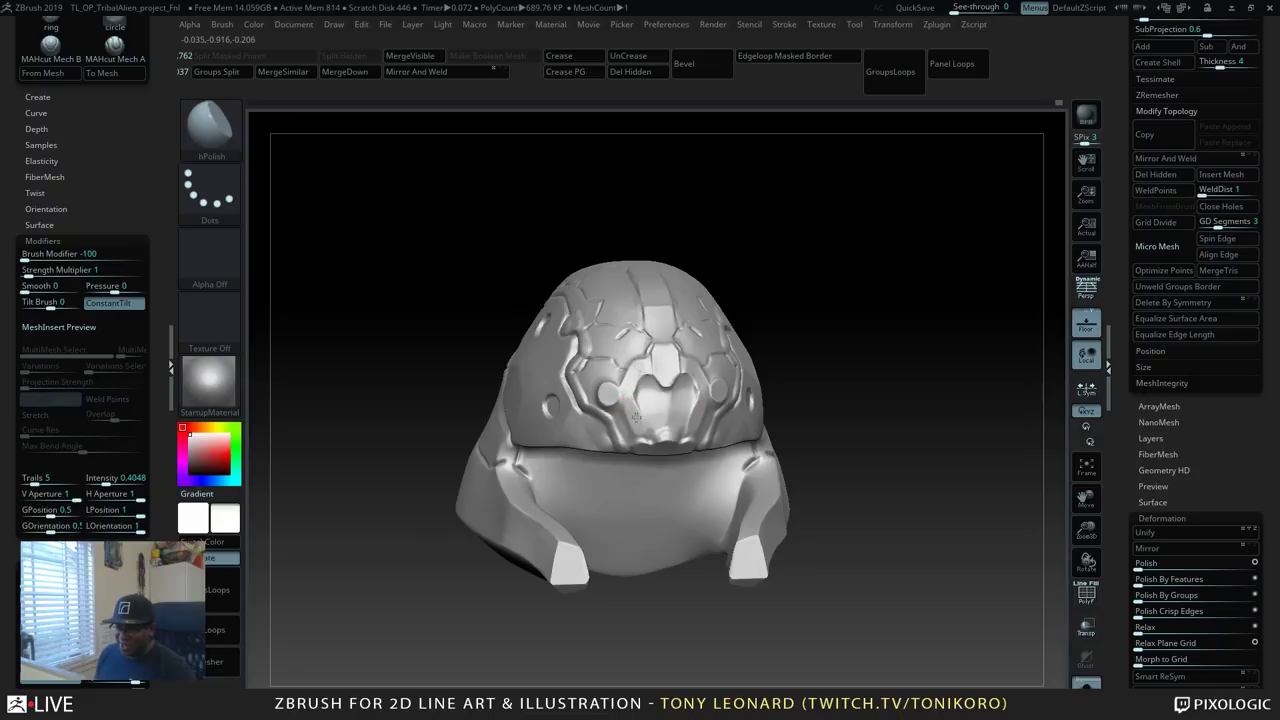
{"action": "left_click_drag", "start_coordinate": [905, 320], "coordinate": [926, 371]}
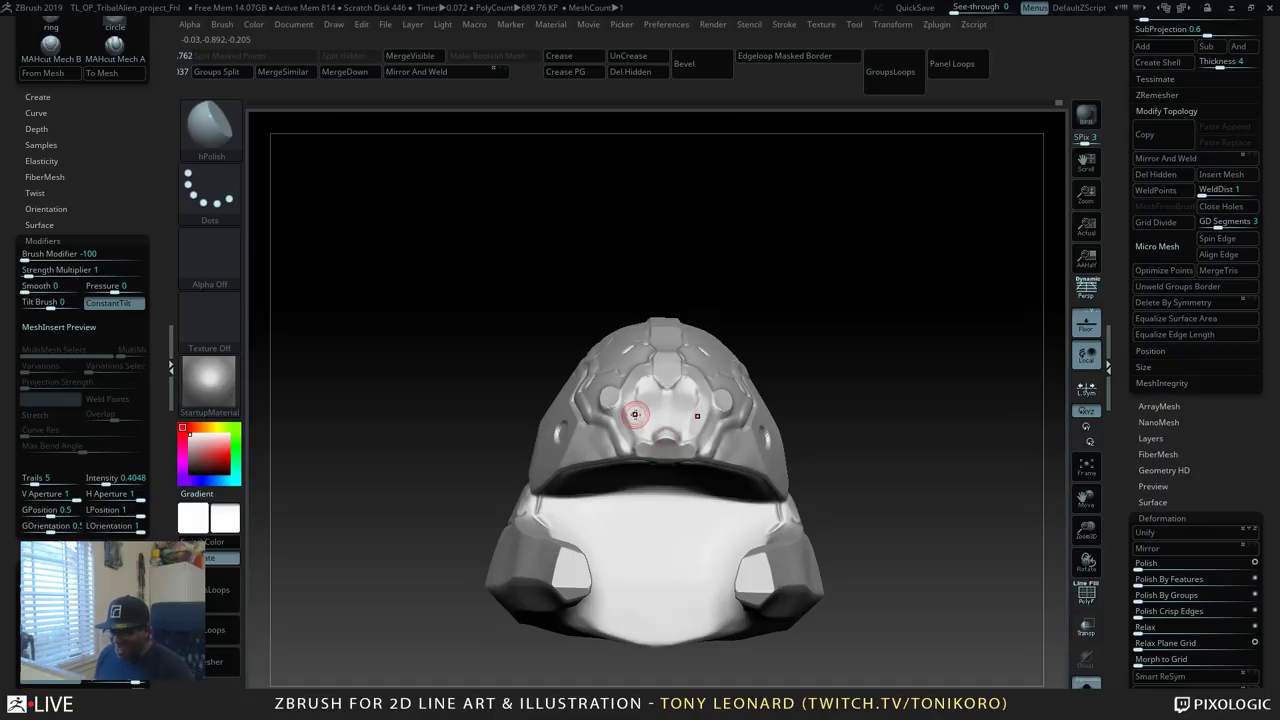
Select the DamStandard brush, adjust its draw size, and carve a small squared notch into the lower central front plate.
{"action": "key", "text": "b"}
{"action": "key", "text": "d"}
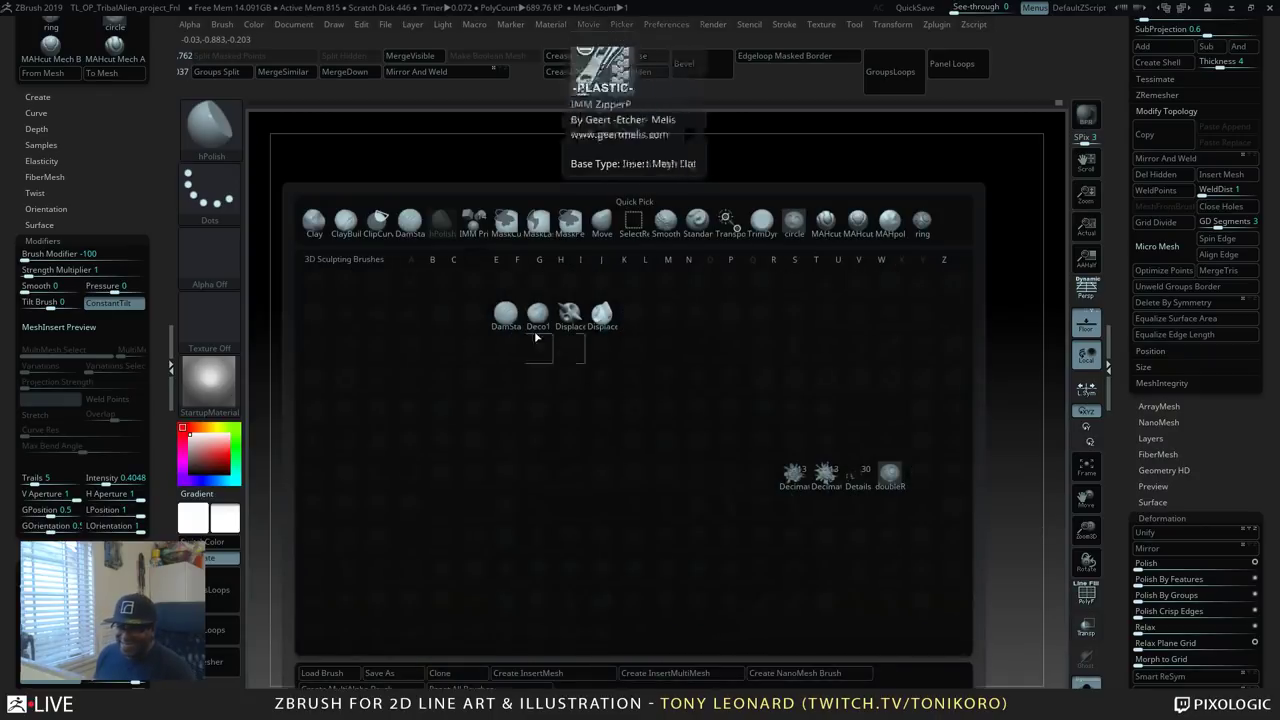
{"action": "key", "text": "s"}
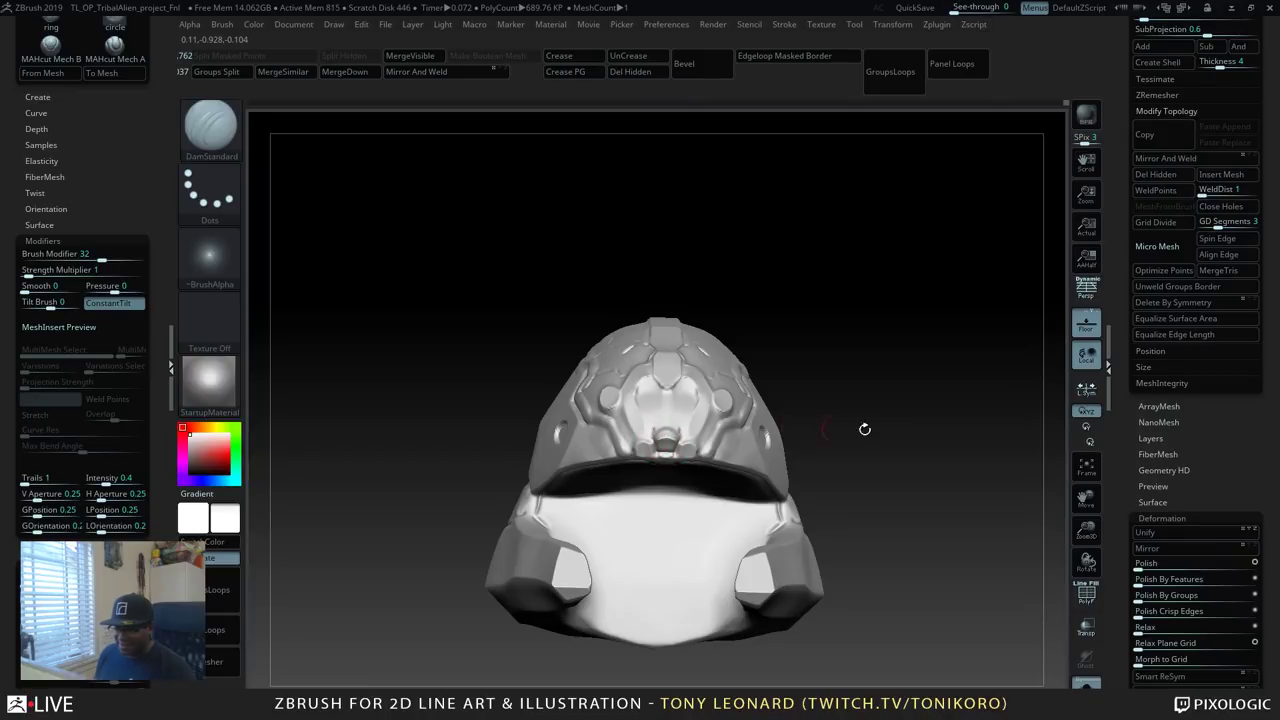
{"action": "mouse_move", "coordinate": [865, 429]}
{"action": "left_mouse_down"}
{"action": "mouse_move", "coordinate": [800, 440]}
{"action": "mouse_move", "coordinate": [760, 430]}
{"action": "left_mouse_up"}
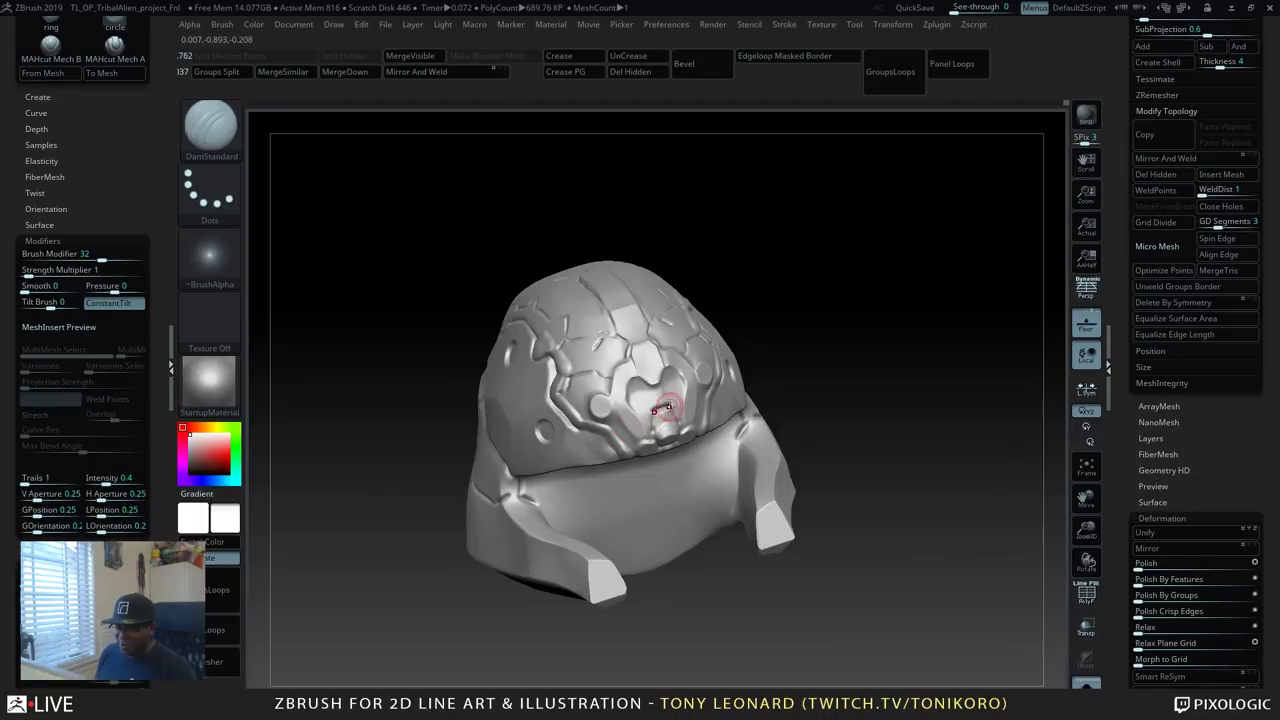
{"action": "left_click_drag", "start_coordinate": [652, 418], "coordinate": [651, 430]}
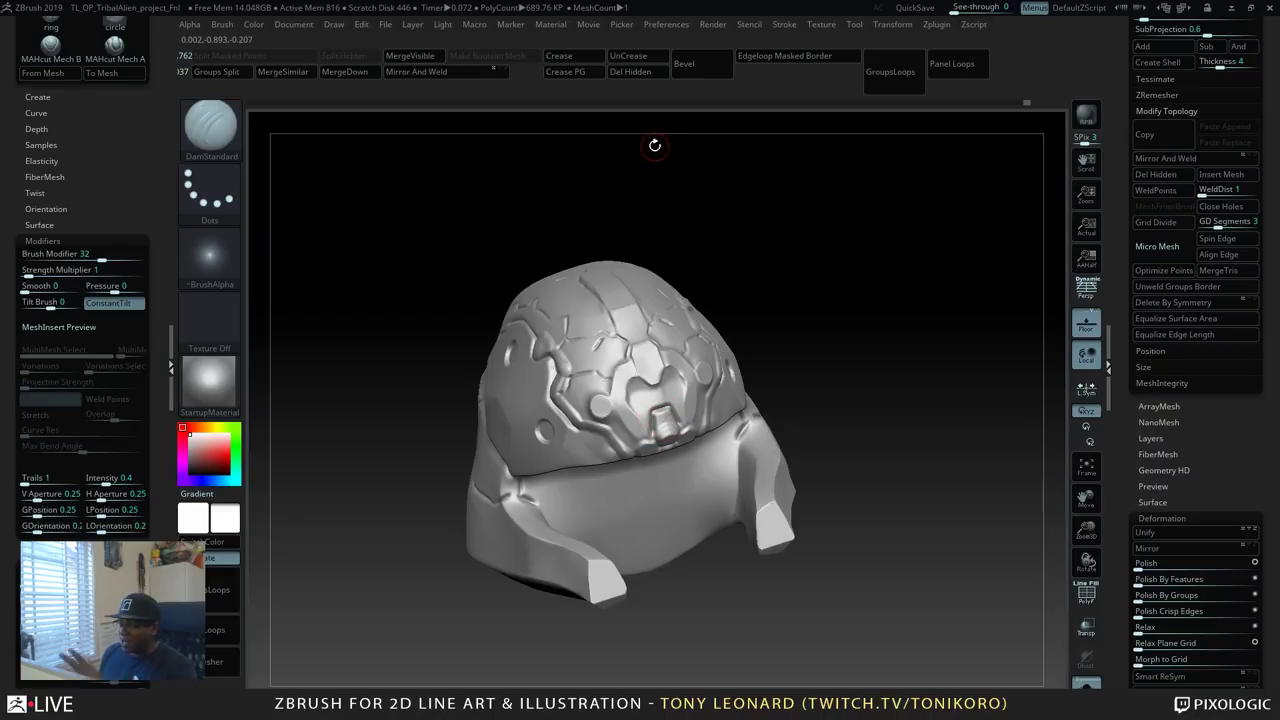
Refine the carved front notch with inverted DamStandard strokes to sharpen its inner shape.
{"action": "left_click_drag", "start_coordinate": [849, 366], "coordinate": [953, 538]}
{"action": "left_click_drag", "start_coordinate": [954, 307], "coordinate": [979, 295]}
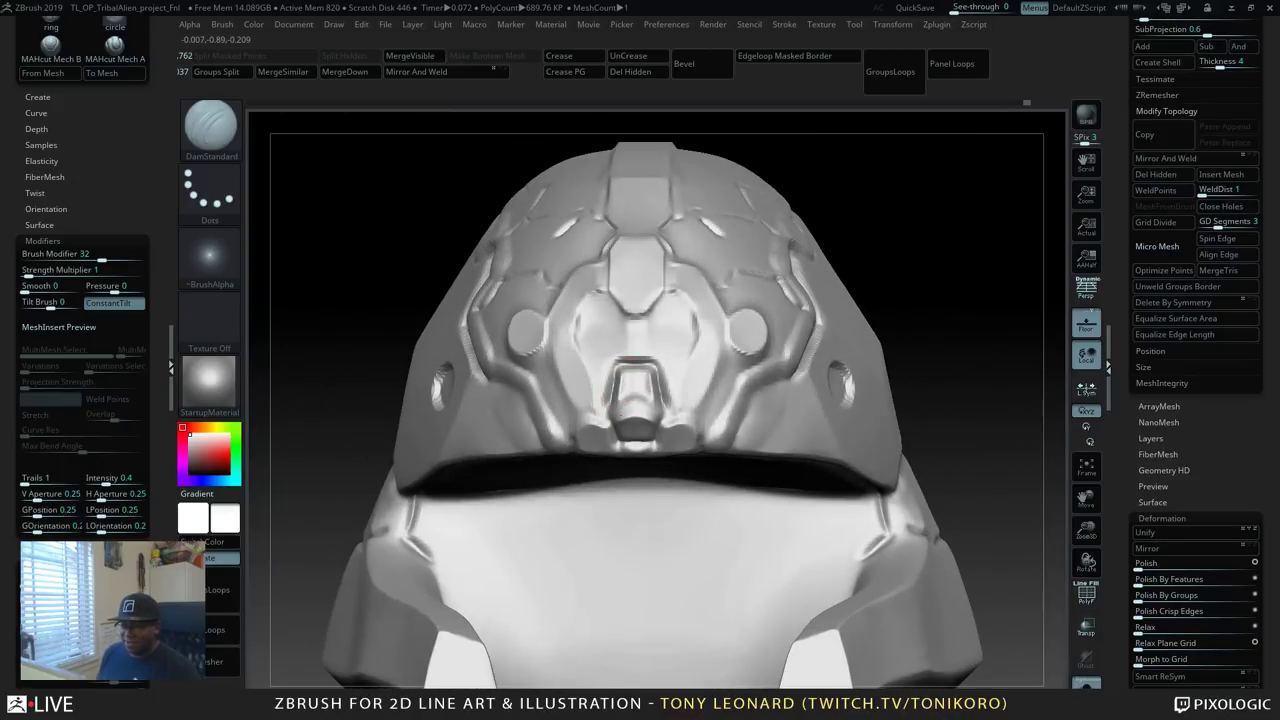
{"action": "left_click_drag", "start_coordinate": [626, 423], "coordinate": [660, 410], "text": "alt"}
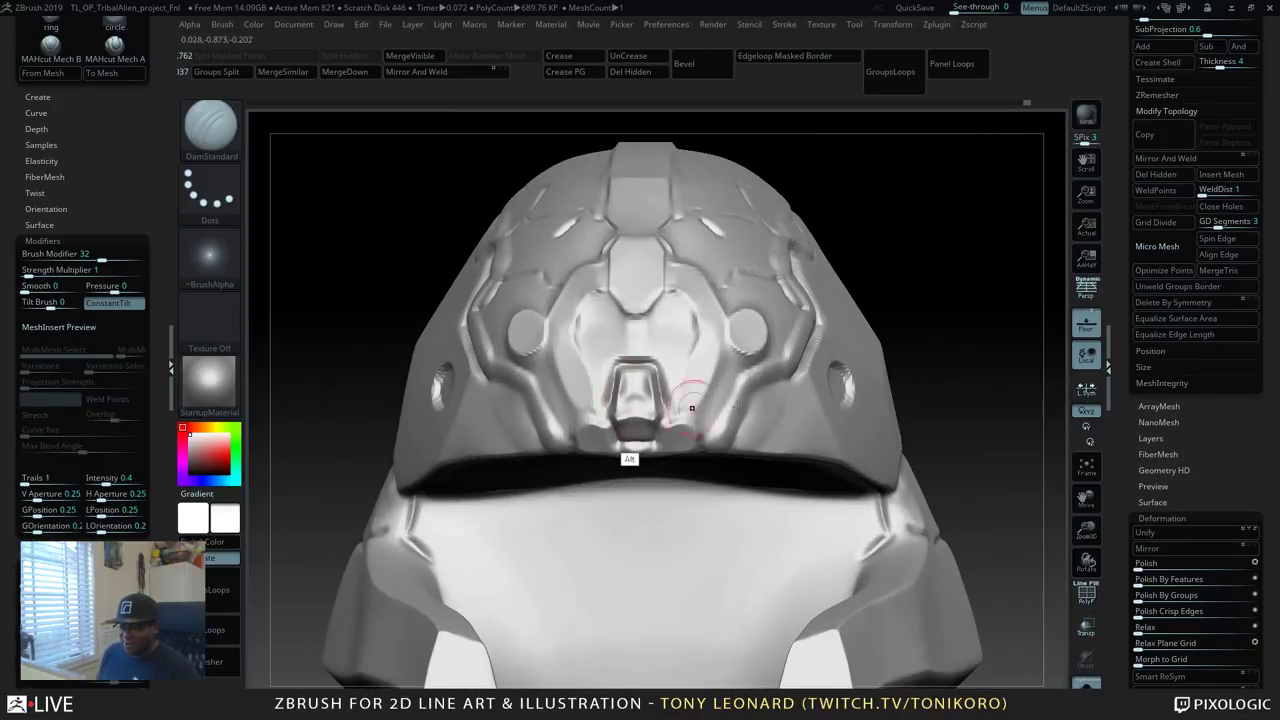
{"action": "mouse_move", "coordinate": [915, 385]}
{"action": "left_mouse_down"}
{"action": "mouse_move", "coordinate": [1023, 374]}
{"action": "mouse_move", "coordinate": [977, 431]}
{"action": "left_mouse_up"}
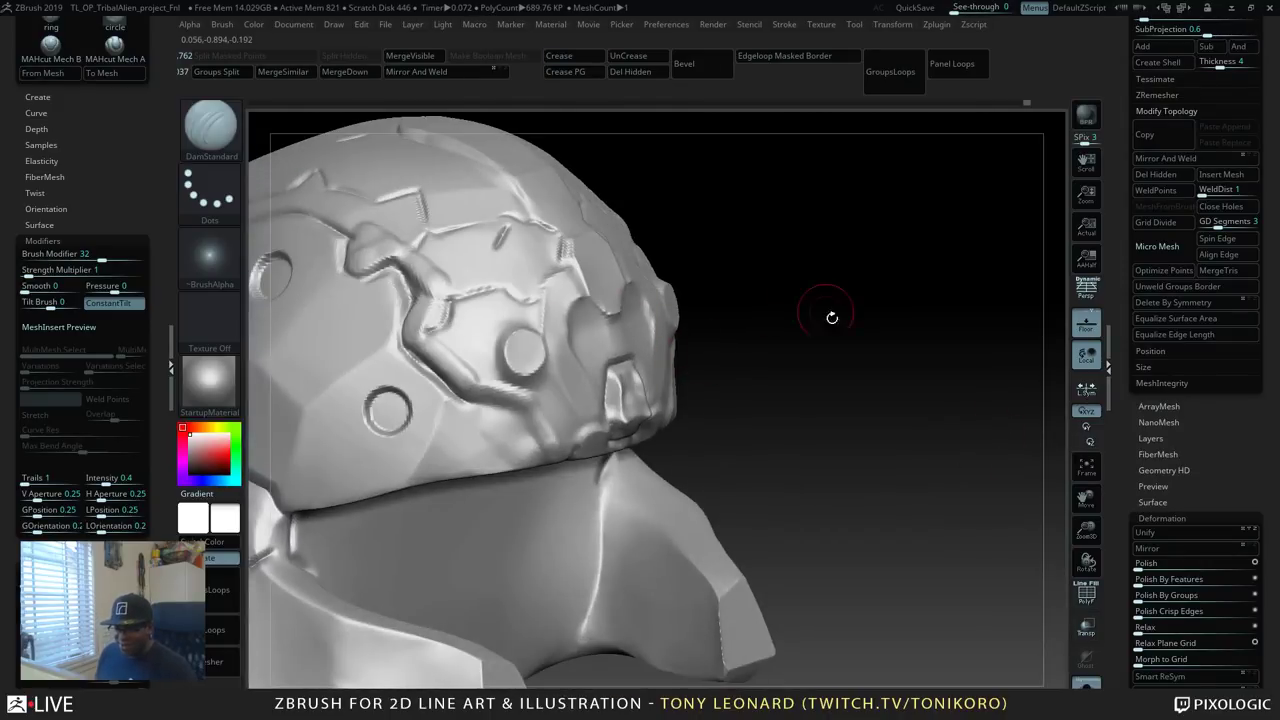
{"action": "left_click_drag", "start_coordinate": [831, 314], "coordinate": [640, 375]}
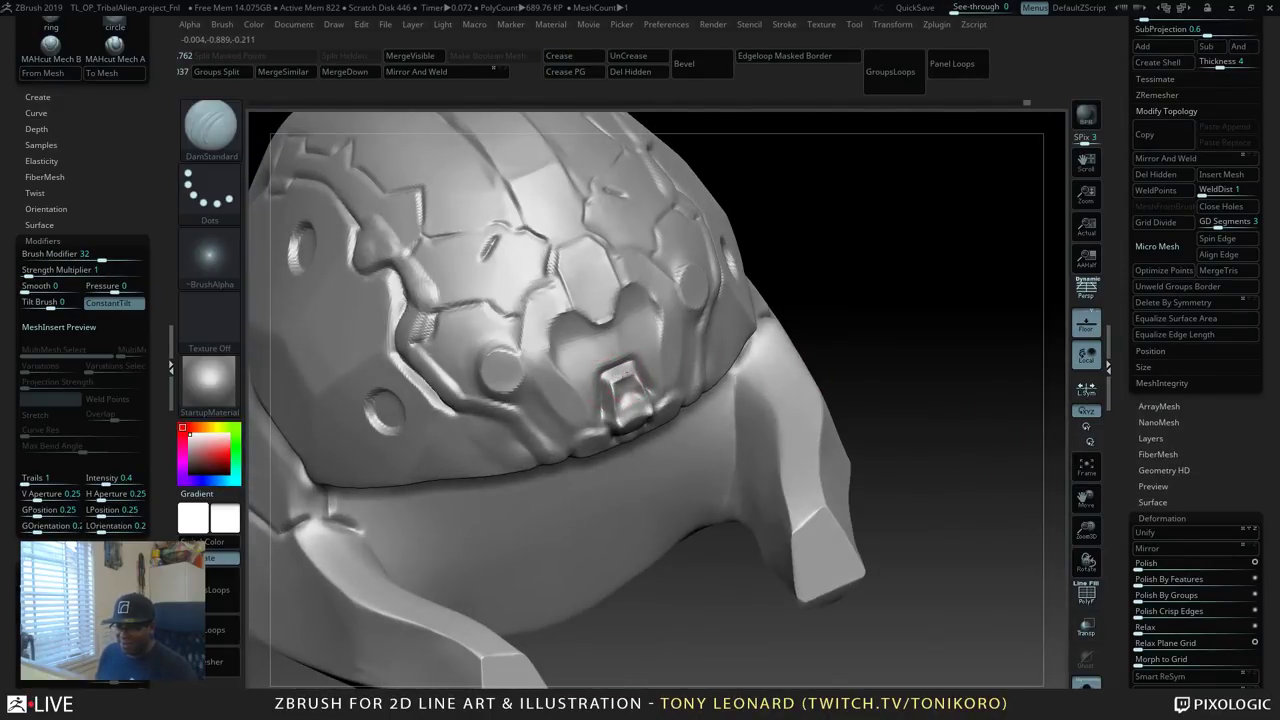
Fill the carved notch in the lower central front plate with the Clay brush and flatten the fill with hPolish.
{"action": "key", "text": "b"}
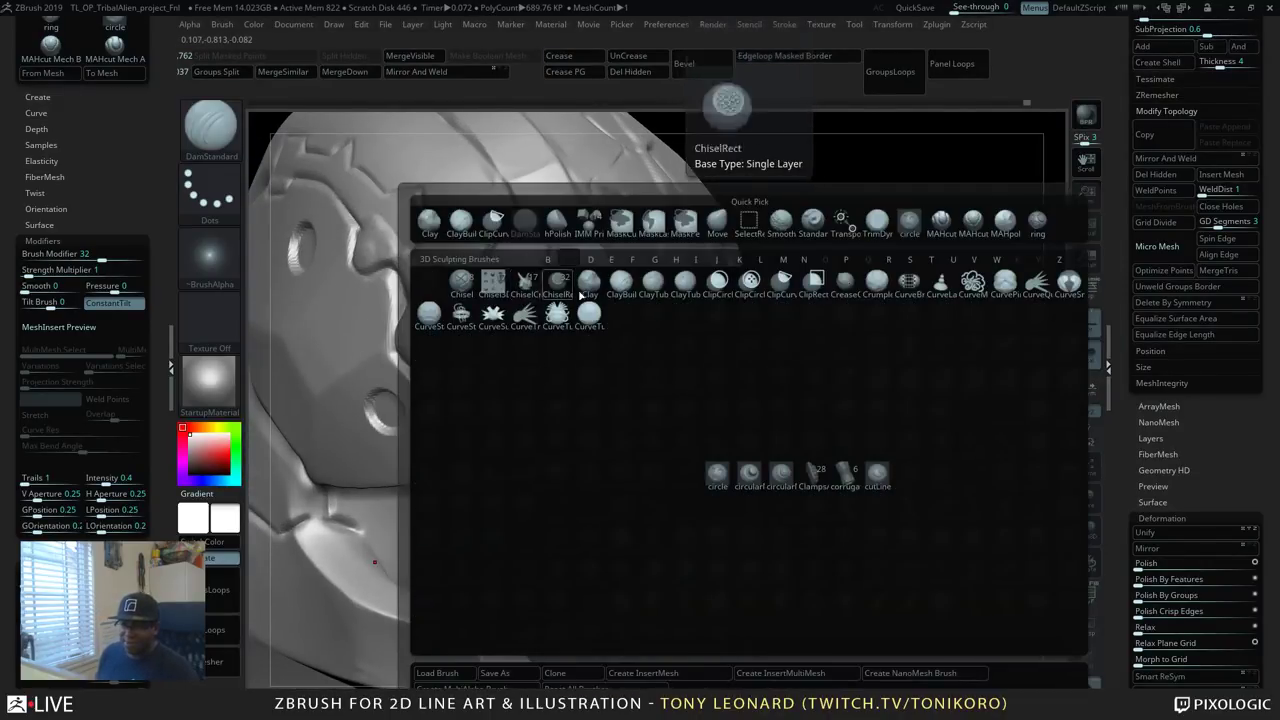
{"action": "left_click", "coordinate": [584, 288]}
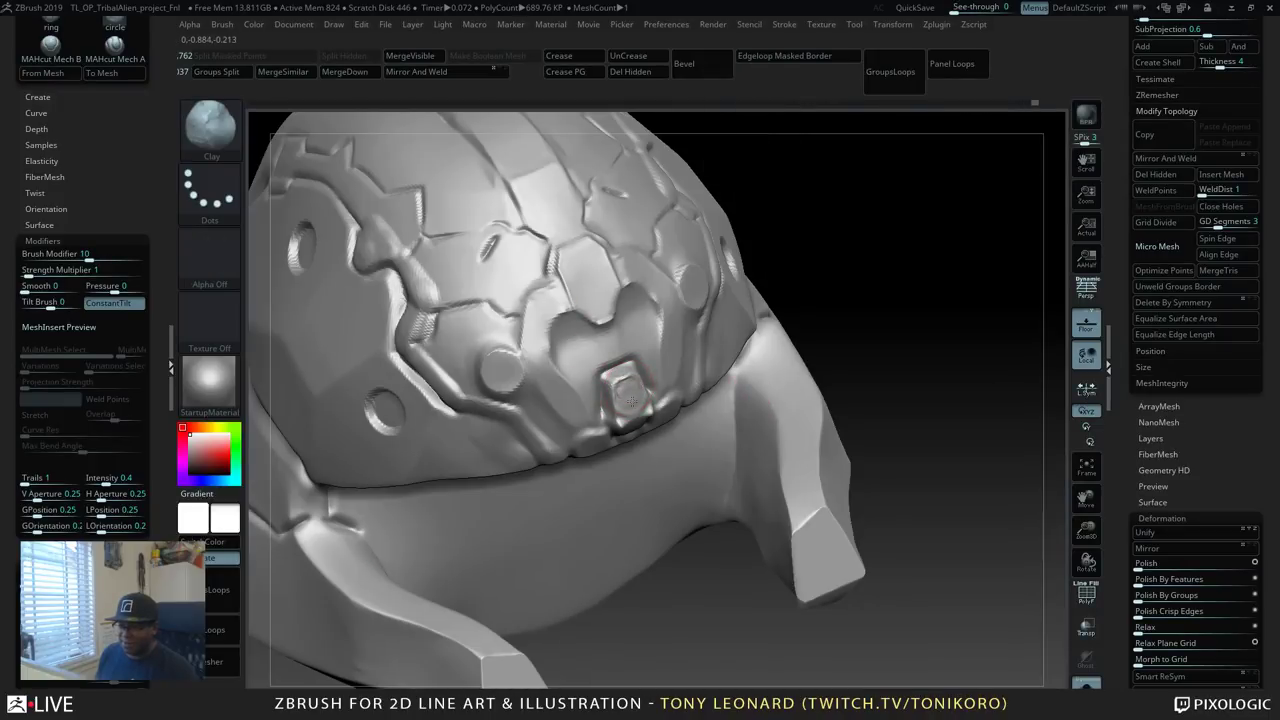
{"action": "key", "text": "b"}
{"action": "key", "text": "h"}
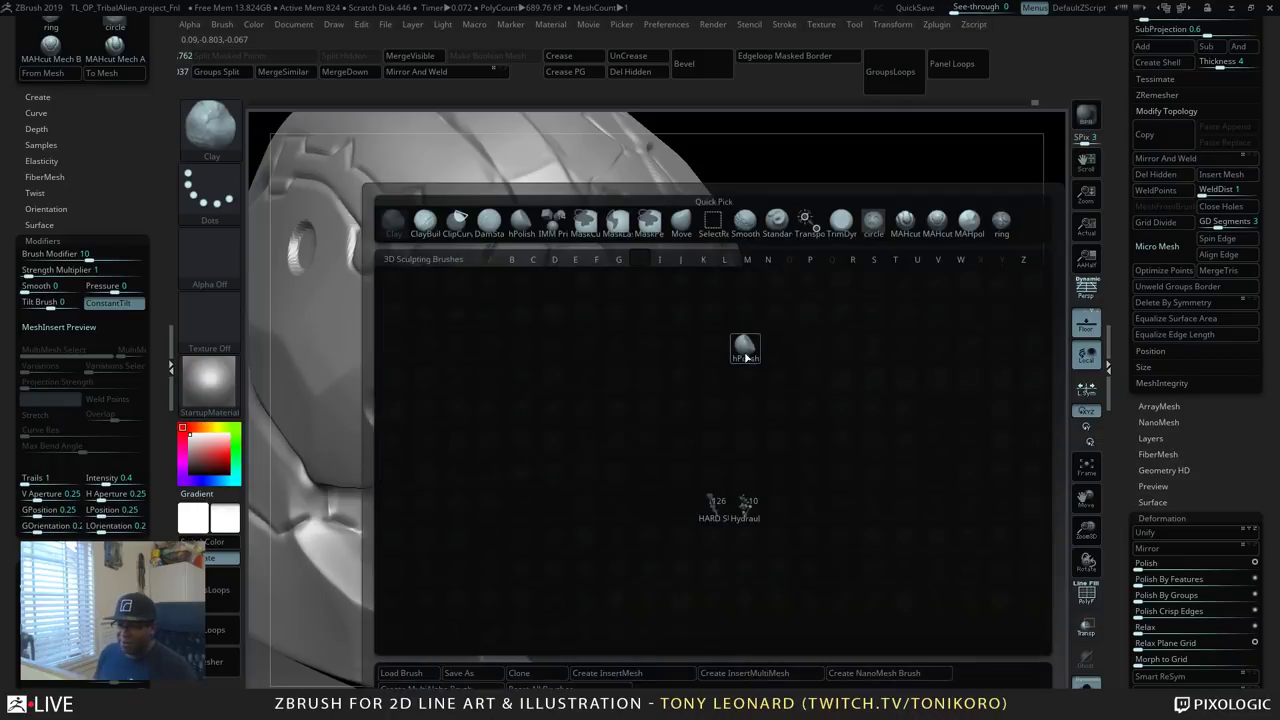
{"action": "key", "text": "p"}
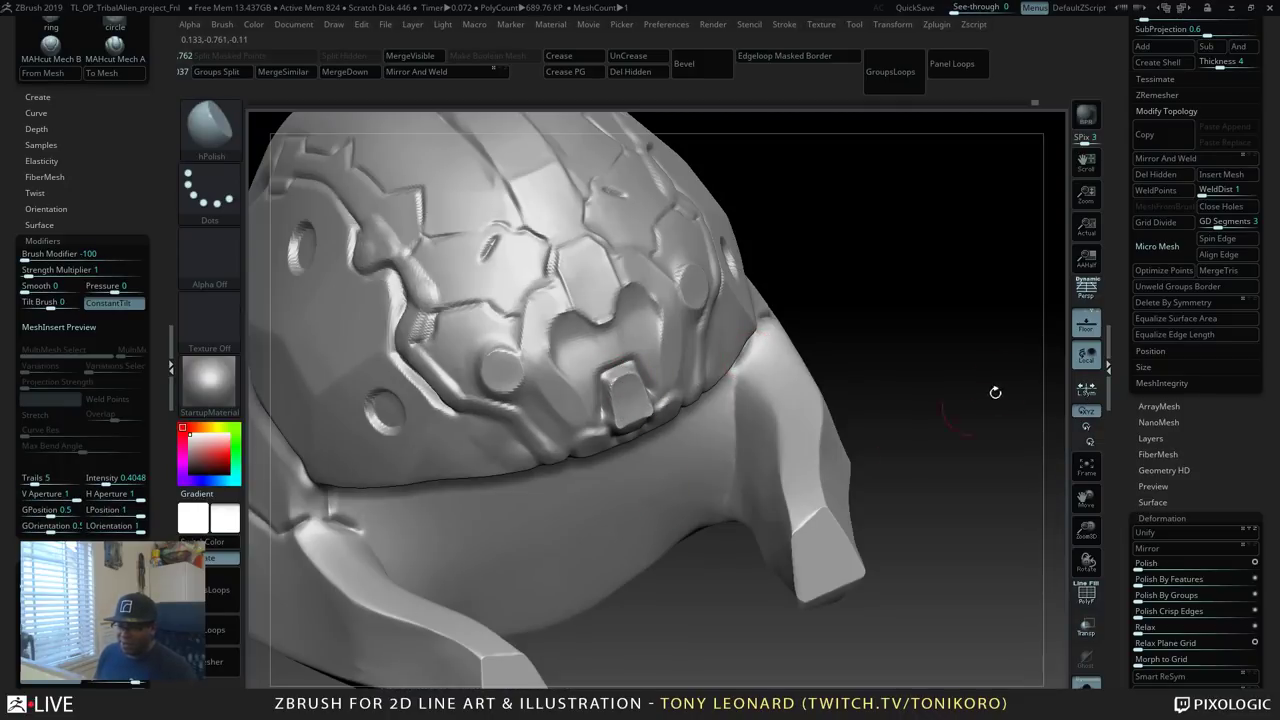
Polish the small front block's lower face and upper edge with hPolish, adjusting the draw size for the edge.
{"action": "left_click_drag", "start_coordinate": [995, 393], "coordinate": [640, 425]}
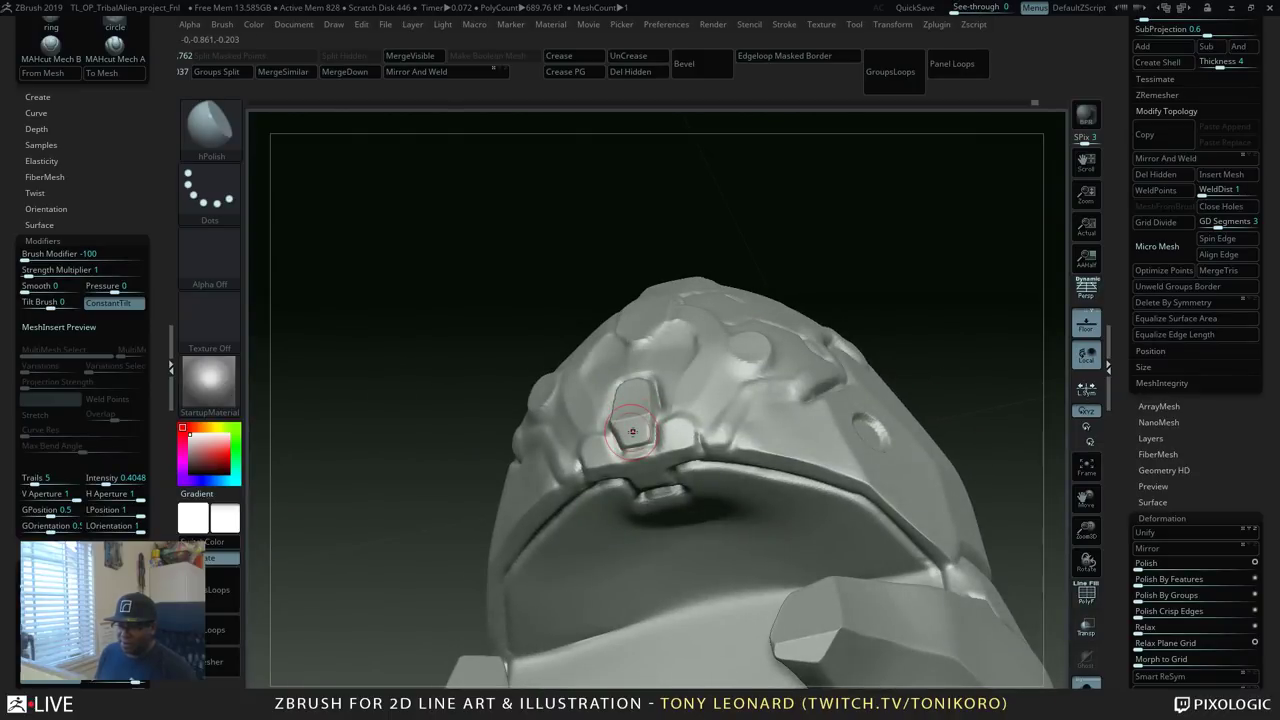
{"action": "left_click_drag", "start_coordinate": [964, 226], "coordinate": [900, 323]}
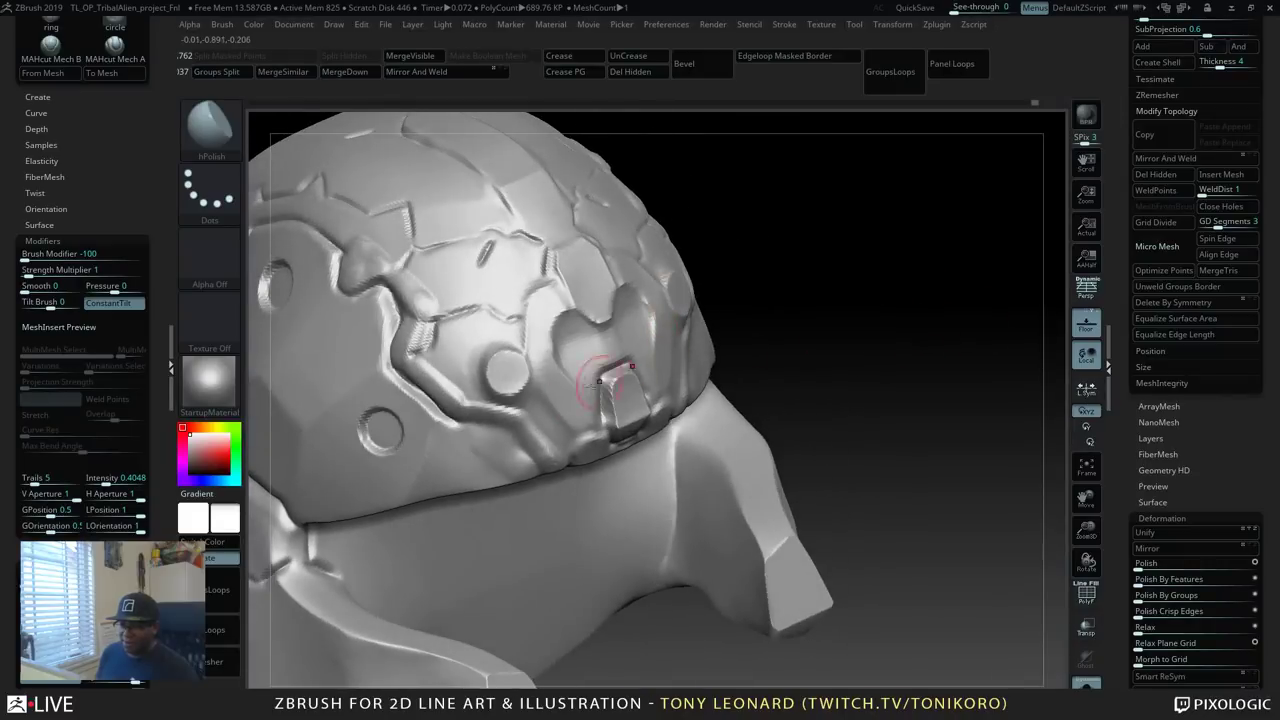
{"action": "key", "text": "s"}
{"action": "left_click_drag", "start_coordinate": [582, 391], "coordinate": [575, 393]}
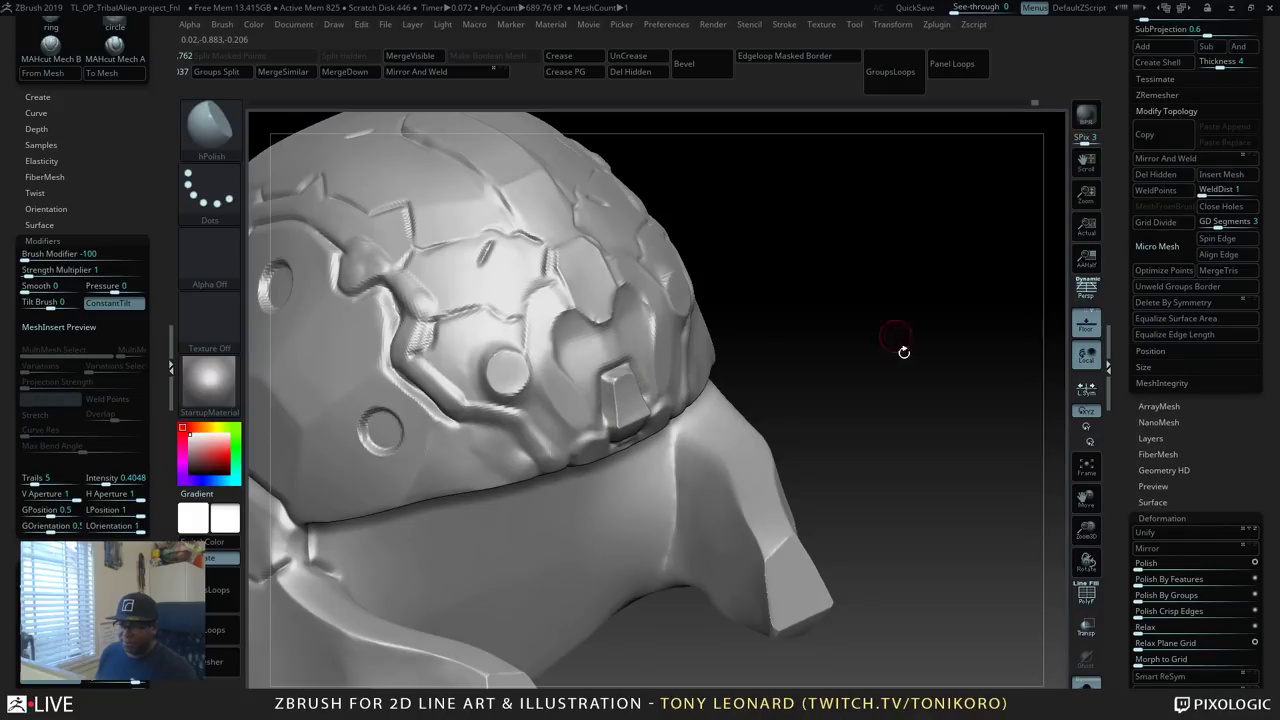
Examine the whole helmet from the front and both sides to review the panel details.
{"action": "left_click_drag", "start_coordinate": [897, 338], "coordinate": [840, 369]}
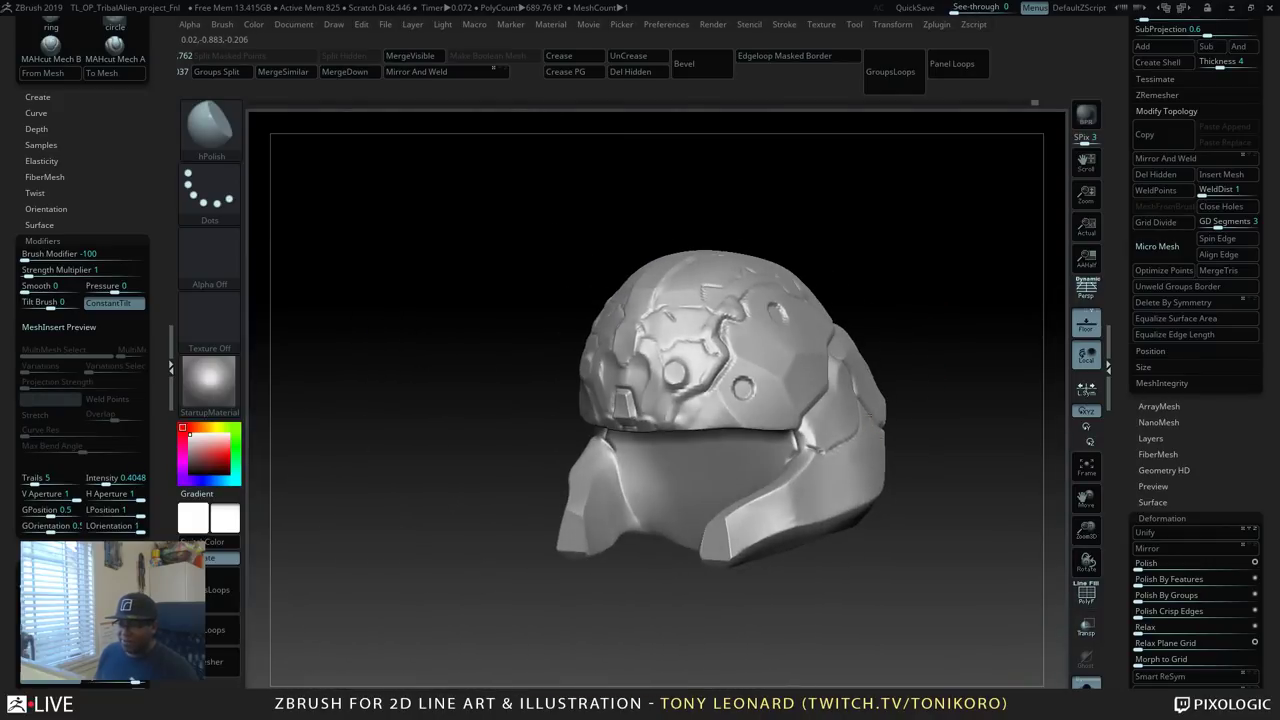
{"action": "left_click_drag", "start_coordinate": [934, 369], "coordinate": [969, 553]}
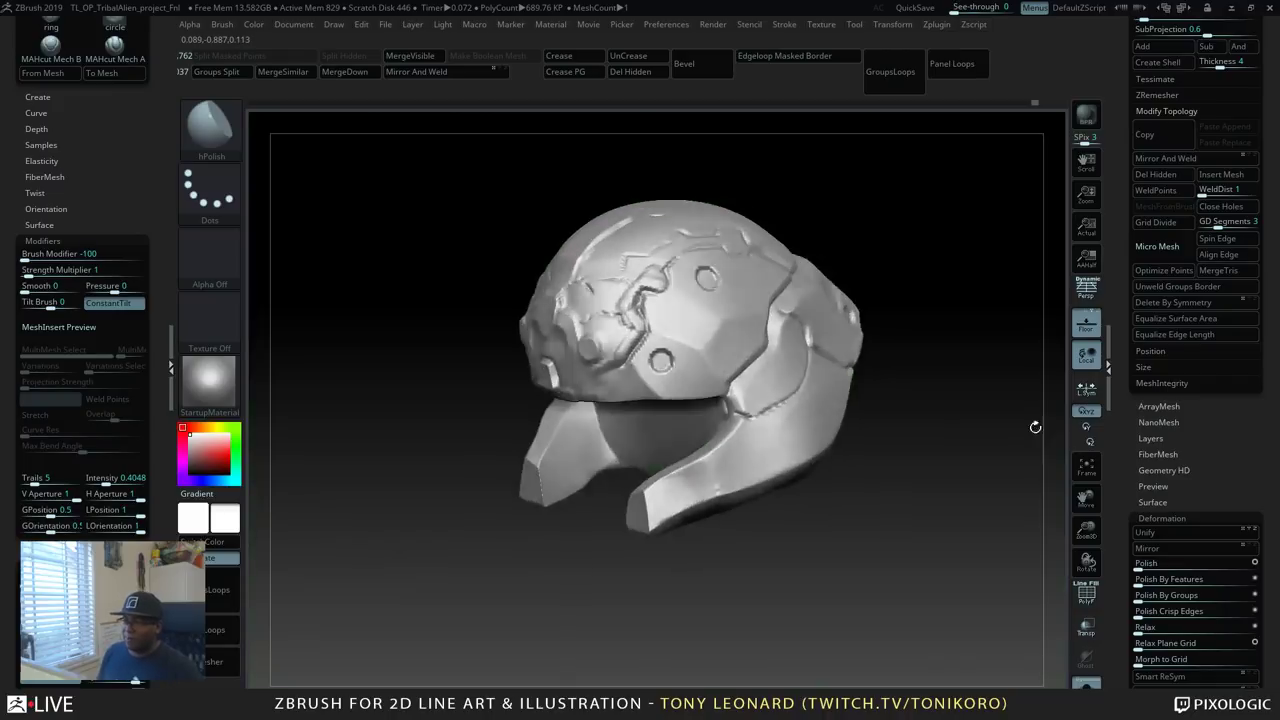
{"action": "left_click_drag", "start_coordinate": [1034, 423], "coordinate": [521, 487]}
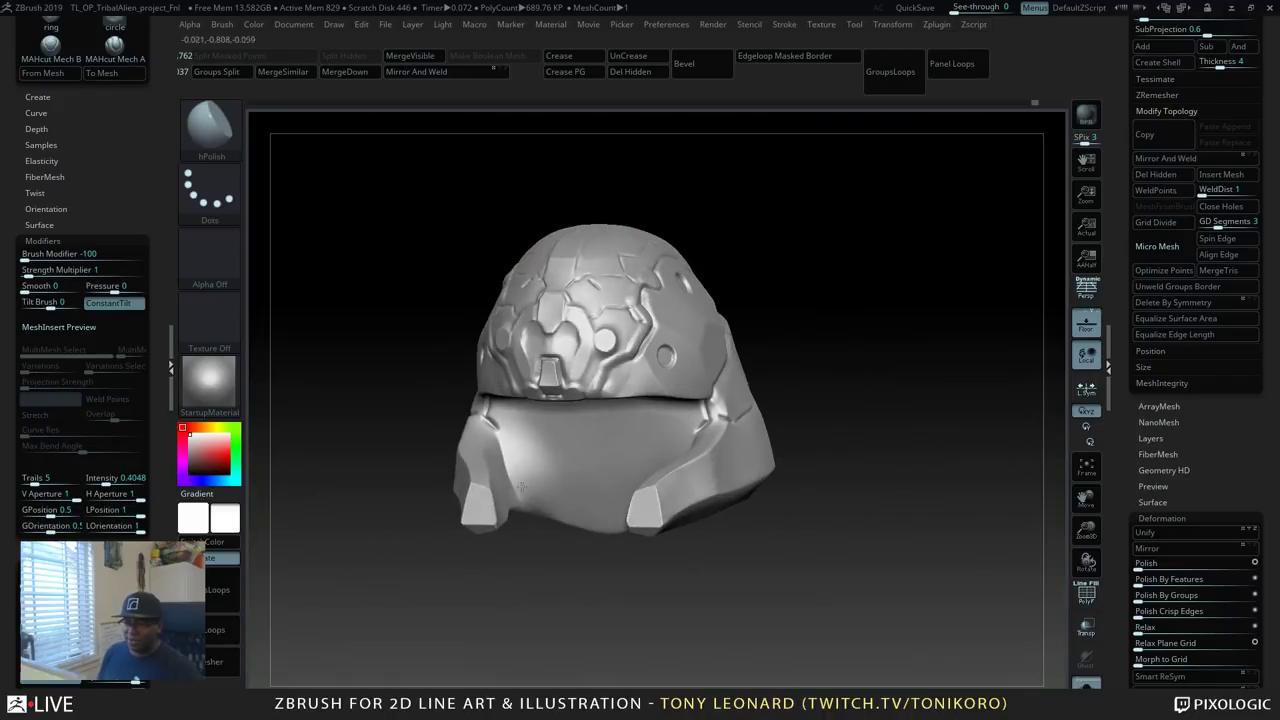
{"action": "left_click_drag", "start_coordinate": [866, 256], "coordinate": [897, 330]}
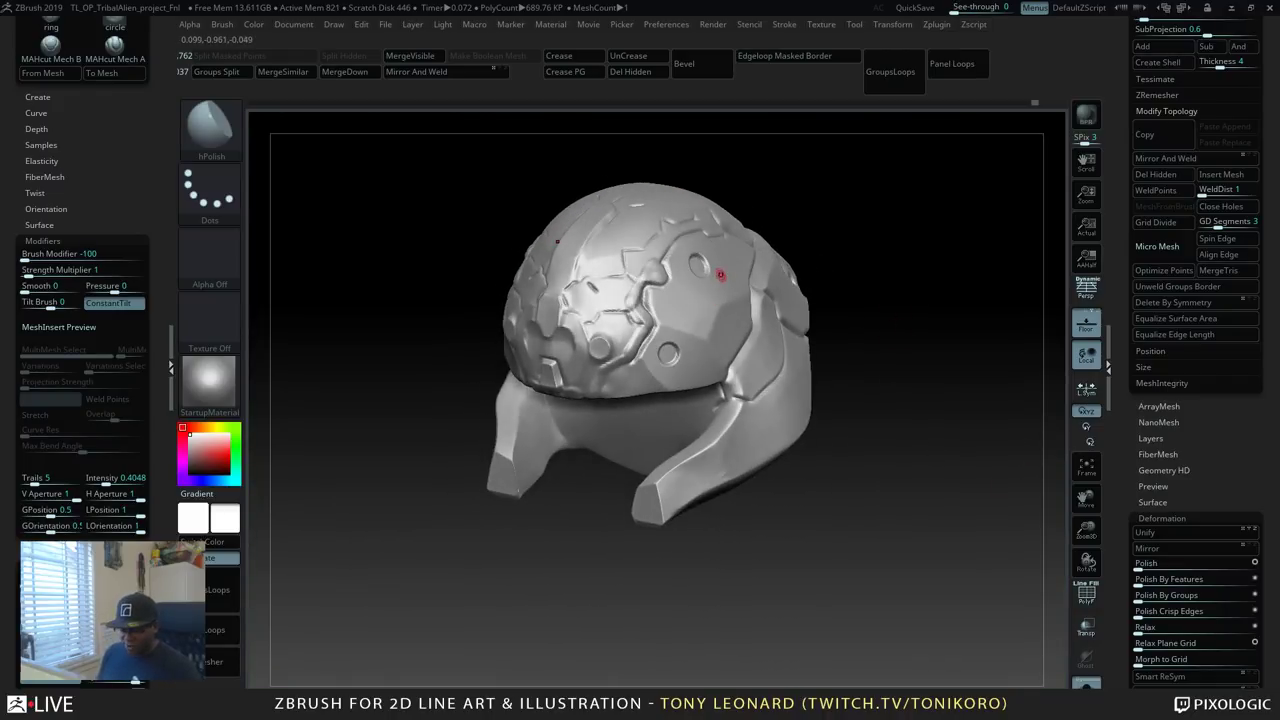
{"action": "key", "text": "shift+f"}
{"action": "key", "text": "shift+f"}
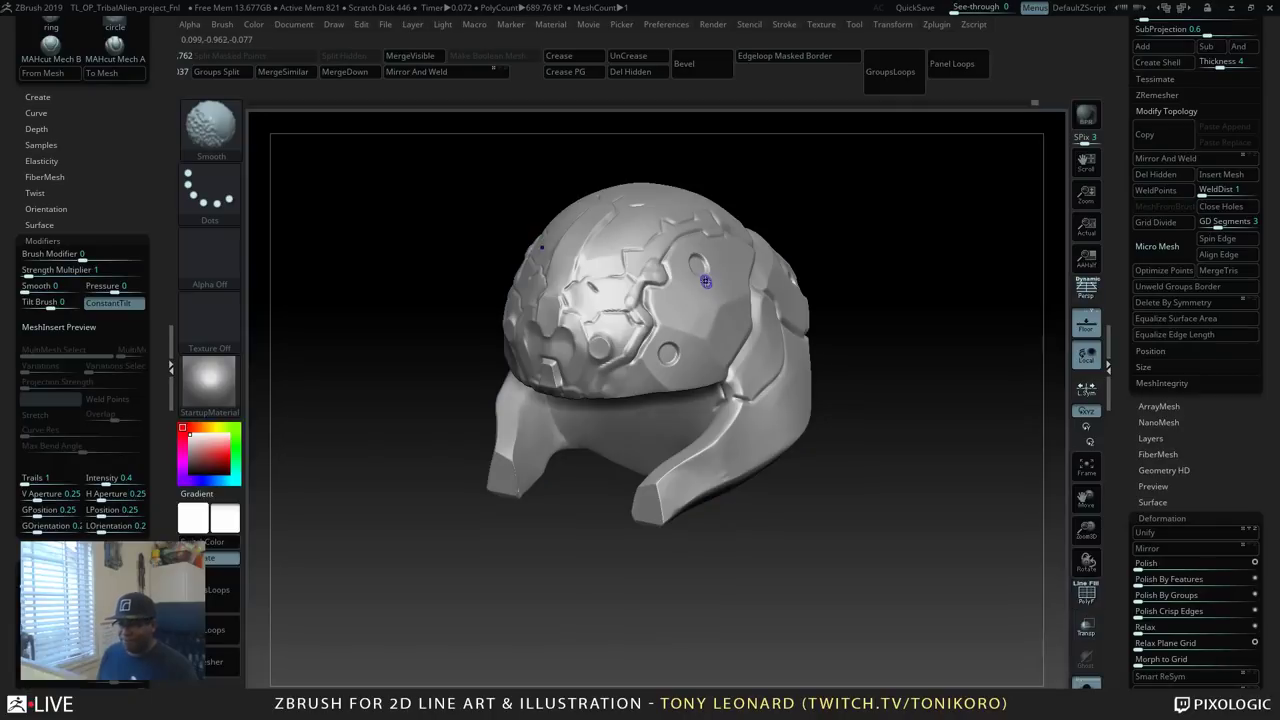
{"action": "mouse_move", "coordinate": [958, 432]}
{"action": "left_mouse_down"}
{"action": "mouse_move", "coordinate": [974, 414]}
{"action": "mouse_move", "coordinate": [1020, 466]}
{"action": "mouse_move", "coordinate": [983, 425]}
{"action": "mouse_move", "coordinate": [1006, 391]}
{"action": "mouse_move", "coordinate": [986, 391]}
{"action": "mouse_move", "coordinate": [997, 483]}
{"action": "left_mouse_up"}
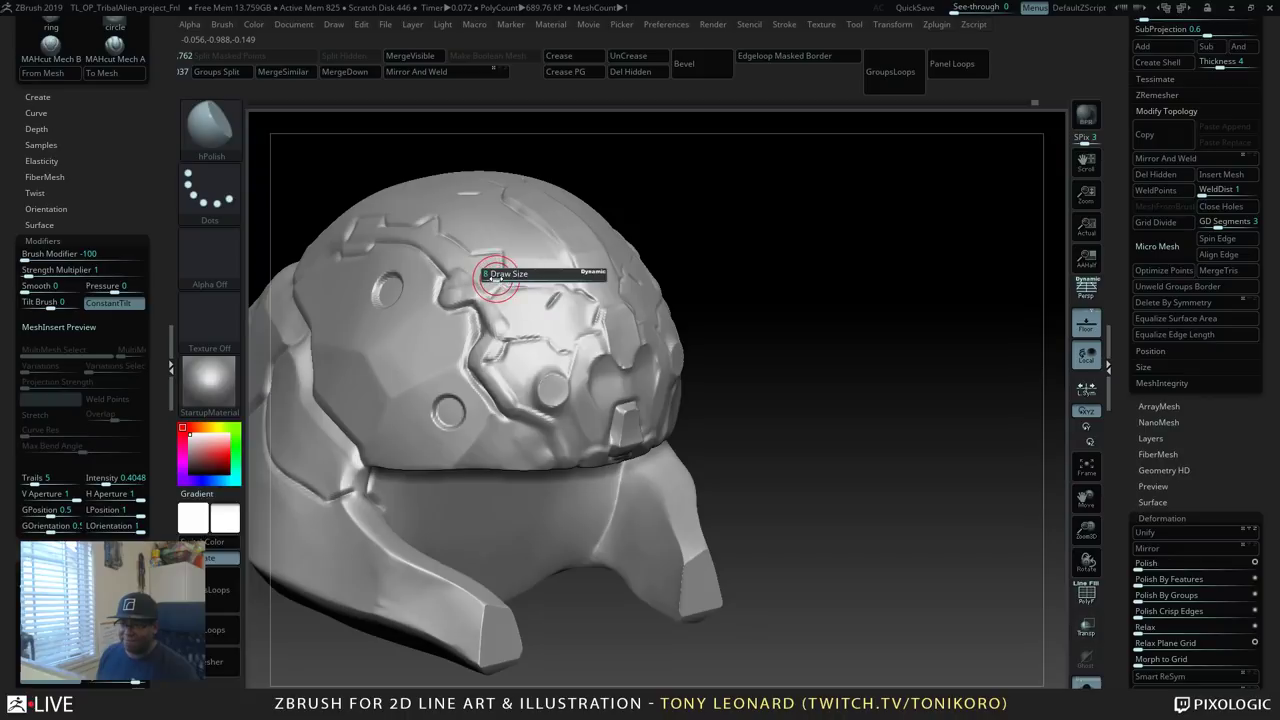
{"action": "mouse_move", "coordinate": [829, 306]}
{"action": "left_mouse_down"}
{"action": "mouse_move", "coordinate": [855, 308]}
{"action": "mouse_move", "coordinate": [877, 360]}
{"action": "left_mouse_up"}
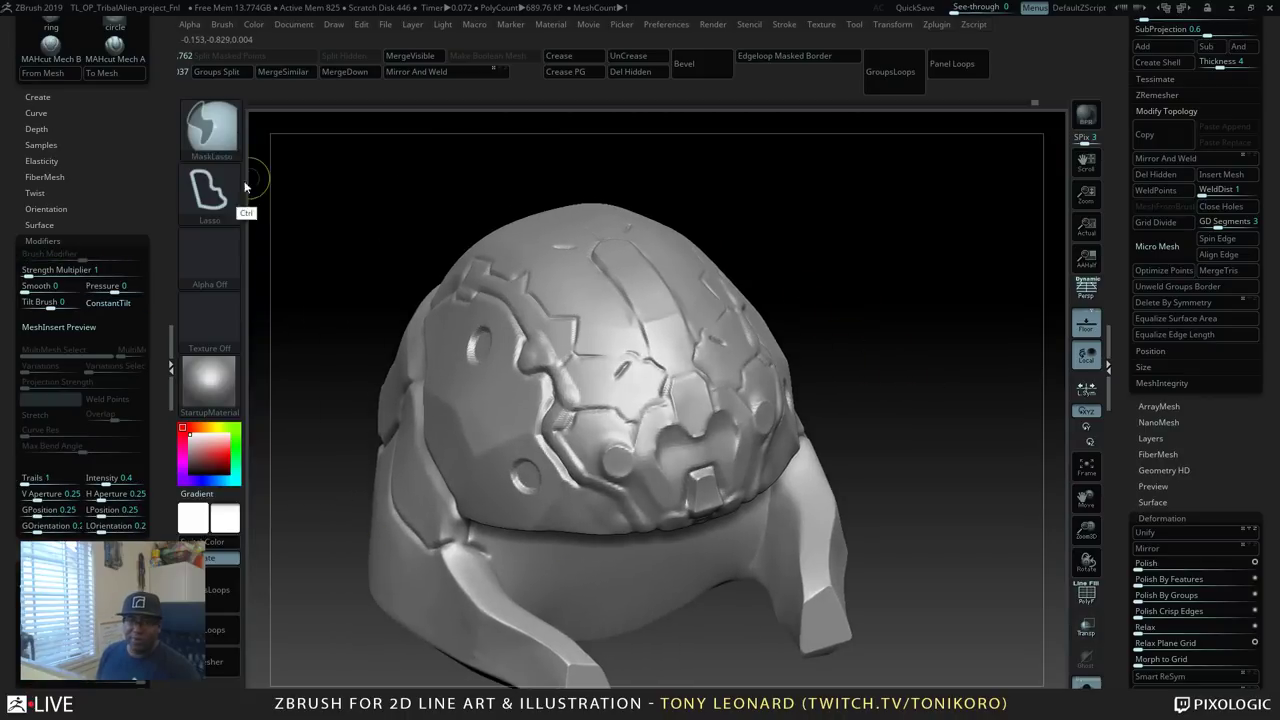
Set the masking brush to MaskPen and mask the front plates and the forward part of the crown.
{"action": "left_click", "coordinate": [211, 137], "text": "ctrl"}
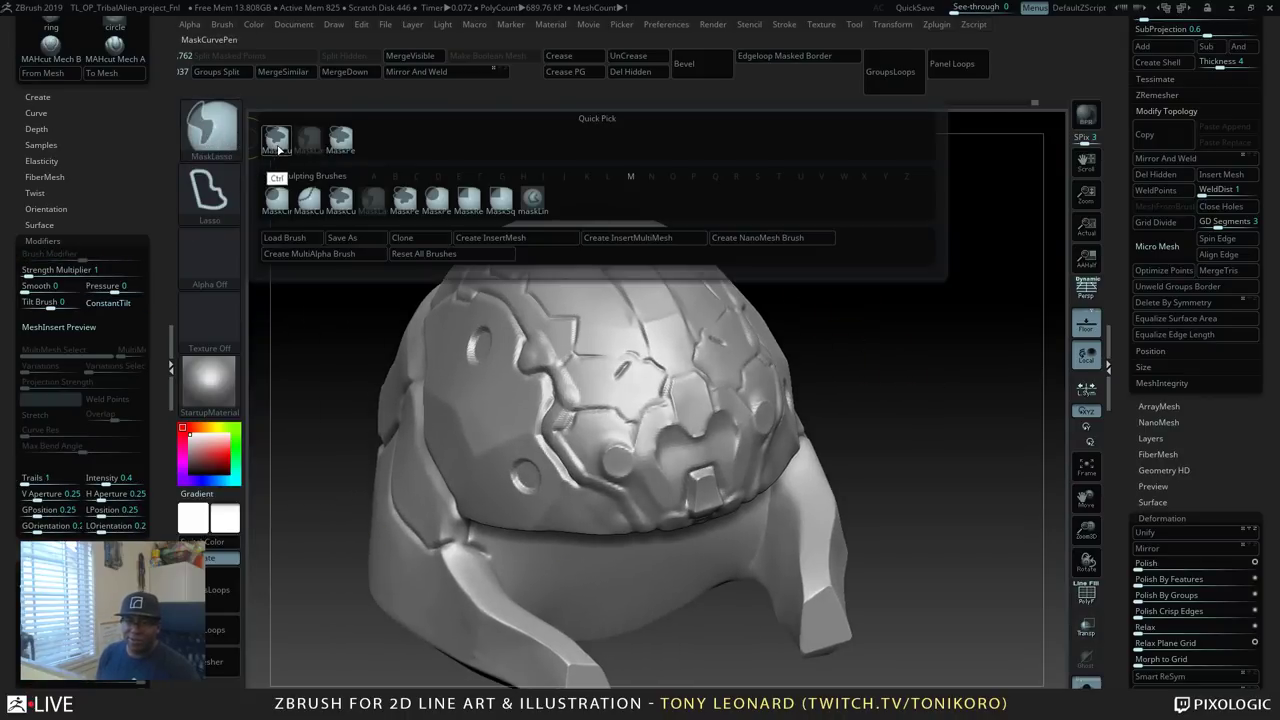
{"action": "left_click", "coordinate": [341, 139], "text": "ctrl"}
{"action": "mouse_move", "coordinate": [829, 267]}
{"action": "left_mouse_down"}
{"action": "mouse_move", "coordinate": [903, 294]}
{"action": "mouse_move", "coordinate": [877, 334]}
{"action": "left_mouse_up"}
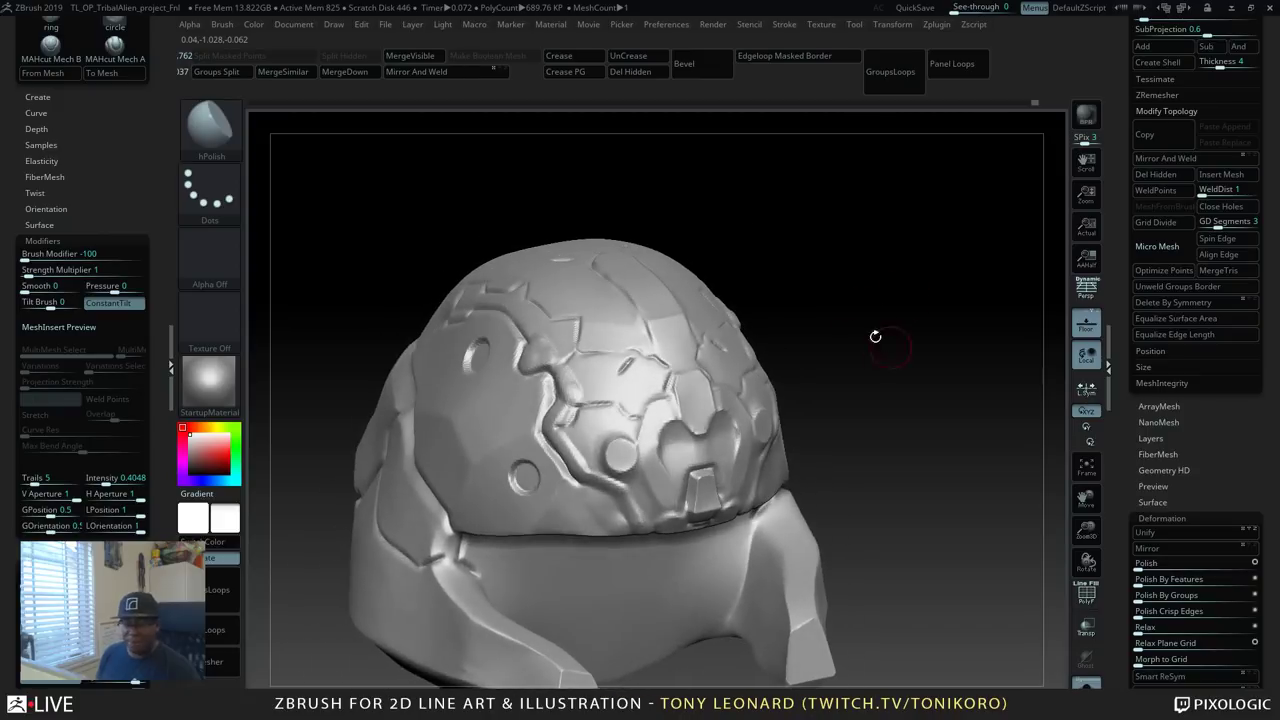
{"action": "mouse_move", "coordinate": [557, 341]}
{"action": "left_mouse_down", "text": "ctrl"}
{"action": "mouse_move", "coordinate": [546, 342]}
{"action": "mouse_move", "coordinate": [576, 390]}
{"action": "mouse_move", "coordinate": [563, 425]}
{"action": "mouse_move", "coordinate": [645, 524]}
{"action": "mouse_move", "coordinate": [666, 506]}
{"action": "mouse_move", "coordinate": [672, 458]}
{"action": "mouse_move", "coordinate": [714, 440]}
{"action": "mouse_move", "coordinate": [642, 428]}
{"action": "mouse_move", "coordinate": [606, 398]}
{"action": "mouse_move", "coordinate": [614, 360]}
{"action": "mouse_move", "coordinate": [675, 355]}
{"action": "mouse_move", "coordinate": [698, 408]}
{"action": "left_mouse_up", "text": "ctrl"}
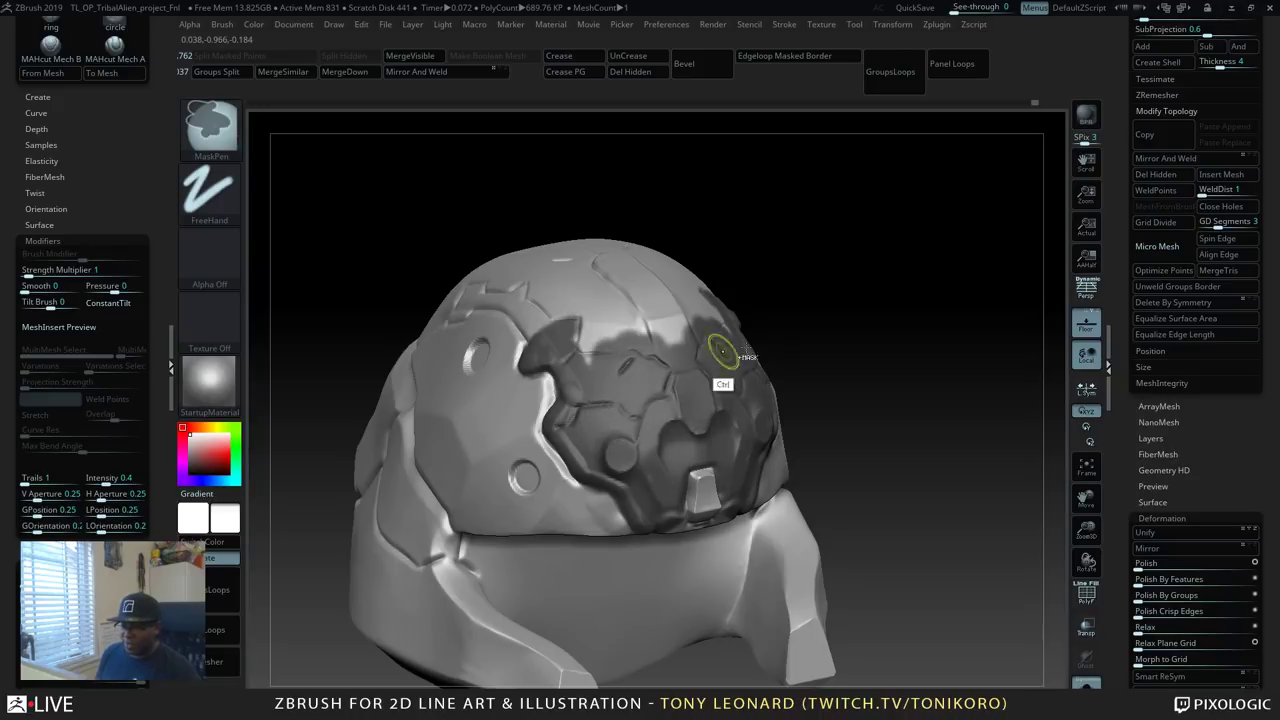
{"action": "left_click_drag", "start_coordinate": [842, 372], "coordinate": [946, 452]}
{"action": "mouse_move", "coordinate": [645, 312]}
{"action": "left_mouse_down", "text": "ctrl"}
{"action": "mouse_move", "coordinate": [662, 305]}
{"action": "mouse_move", "coordinate": [605, 258]}
{"action": "mouse_move", "coordinate": [622, 292]}
{"action": "mouse_move", "coordinate": [527, 312]}
{"action": "mouse_move", "coordinate": [525, 268]}
{"action": "mouse_move", "coordinate": [506, 270]}
{"action": "mouse_move", "coordinate": [498, 252]}
{"action": "mouse_move", "coordinate": [498, 300]}
{"action": "mouse_move", "coordinate": [520, 240]}
{"action": "mouse_move", "coordinate": [600, 225]}
{"action": "mouse_move", "coordinate": [530, 195]}
{"action": "mouse_move", "coordinate": [470, 210]}
{"action": "mouse_move", "coordinate": [455, 232]}
{"action": "left_mouse_up", "text": "ctrl"}
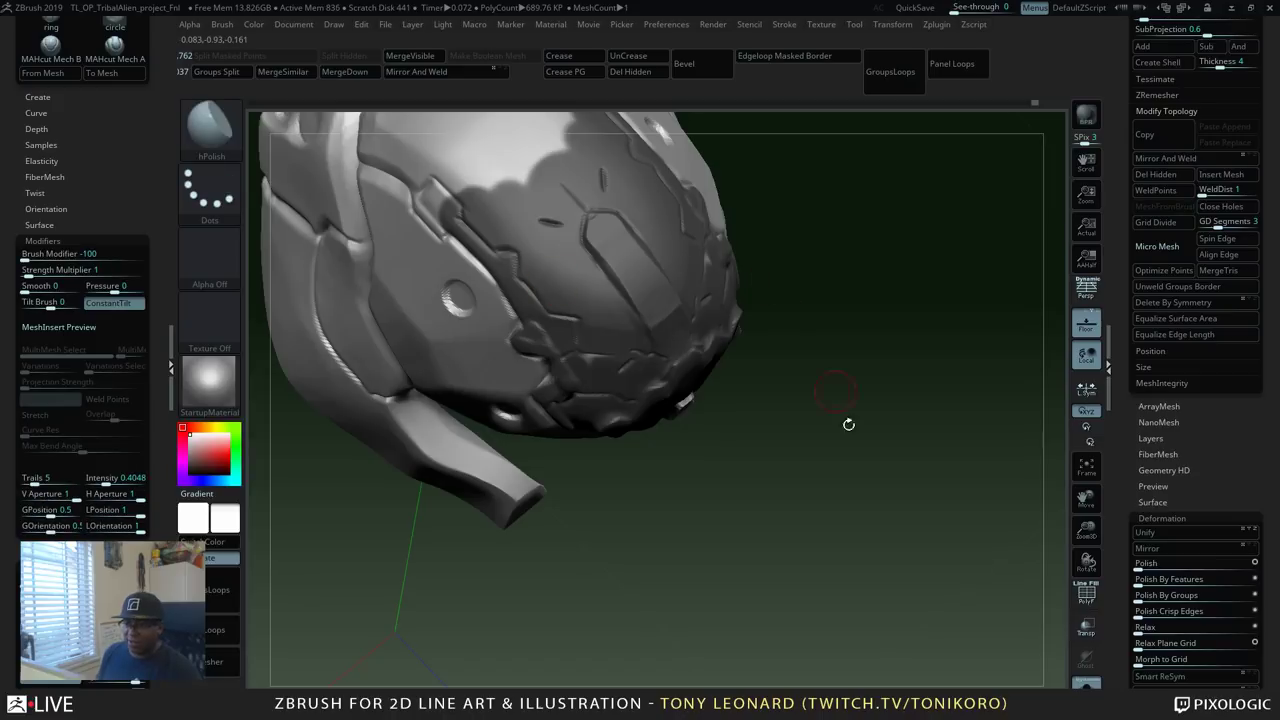
Extend the mask over the upper side of the dome, following the side panel seam back to the rear band.
{"action": "left_click_drag", "start_coordinate": [820, 487], "coordinate": [600, 300]}
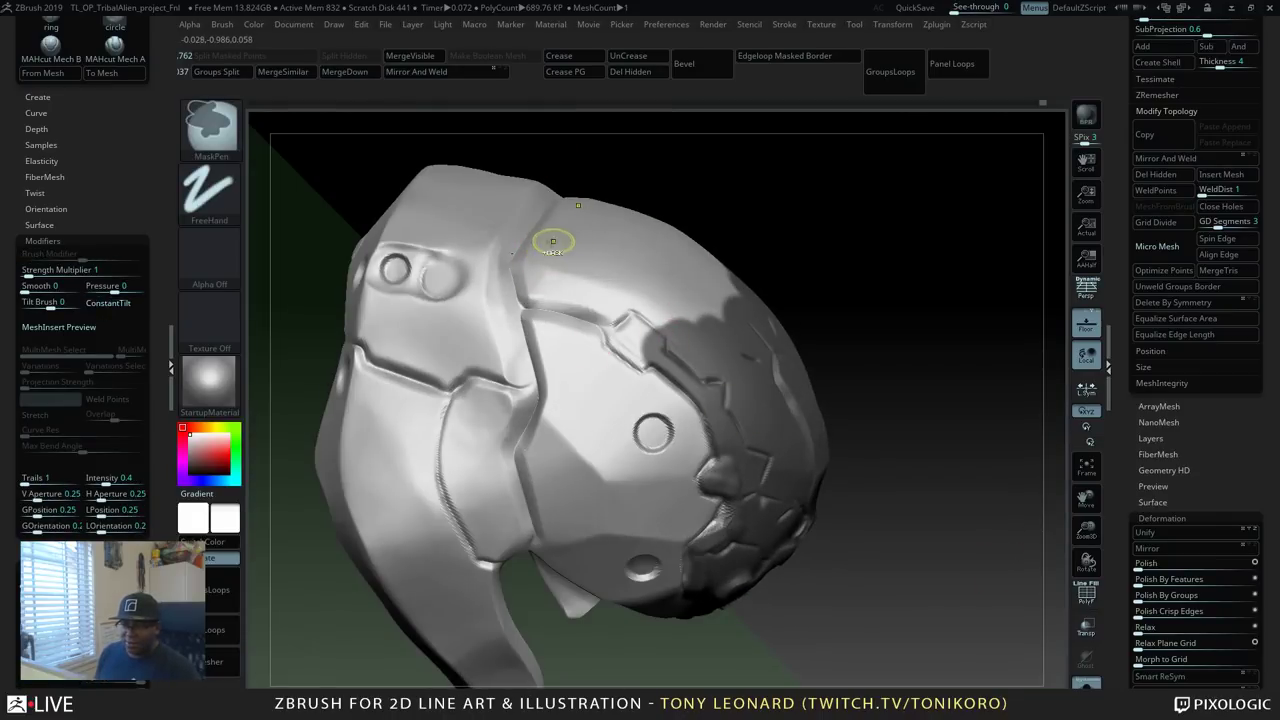
{"action": "mouse_move", "coordinate": [551, 240]}
{"action": "left_mouse_down", "text": "ctrl"}
{"action": "mouse_move", "coordinate": [530, 256]}
{"action": "mouse_move", "coordinate": [536, 296]}
{"action": "mouse_move", "coordinate": [600, 292]}
{"action": "mouse_move", "coordinate": [540, 290]}
{"action": "left_mouse_up", "text": "ctrl"}
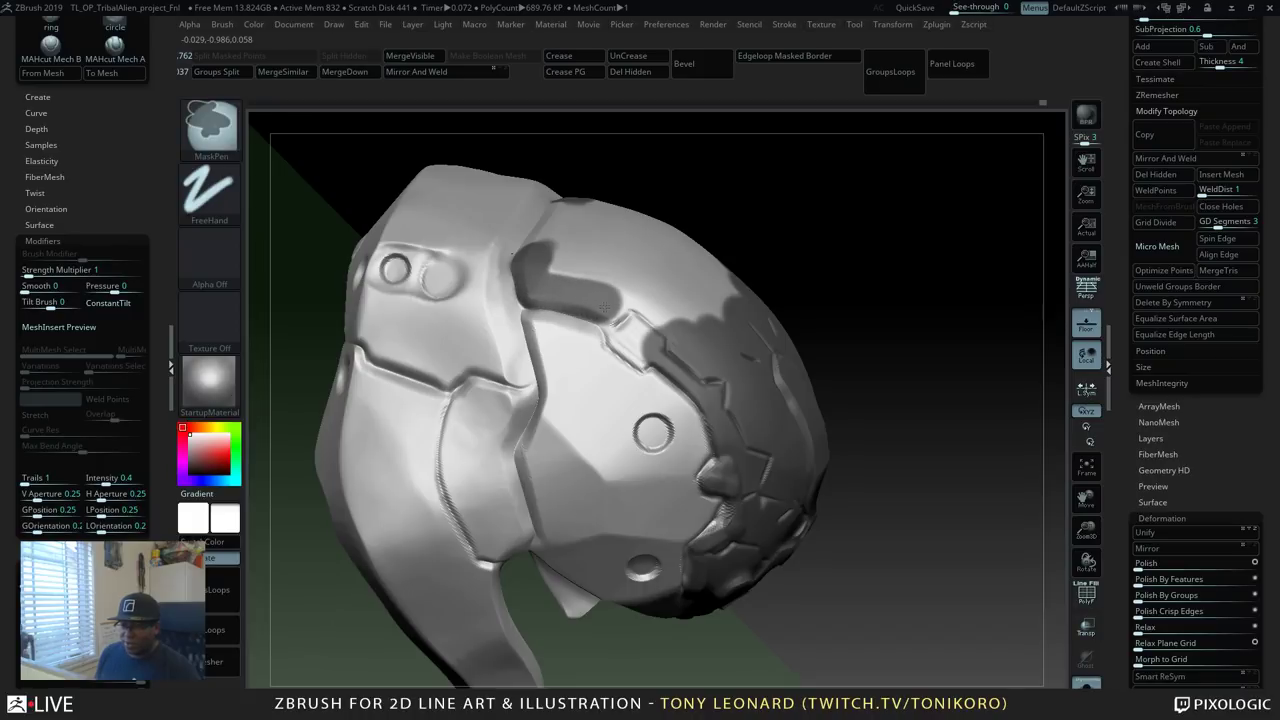
{"action": "left_click_drag", "start_coordinate": [622, 300], "coordinate": [680, 232], "text": "ctrl"}
{"action": "left_click_drag", "start_coordinate": [639, 293], "coordinate": [662, 310], "text": "ctrl"}
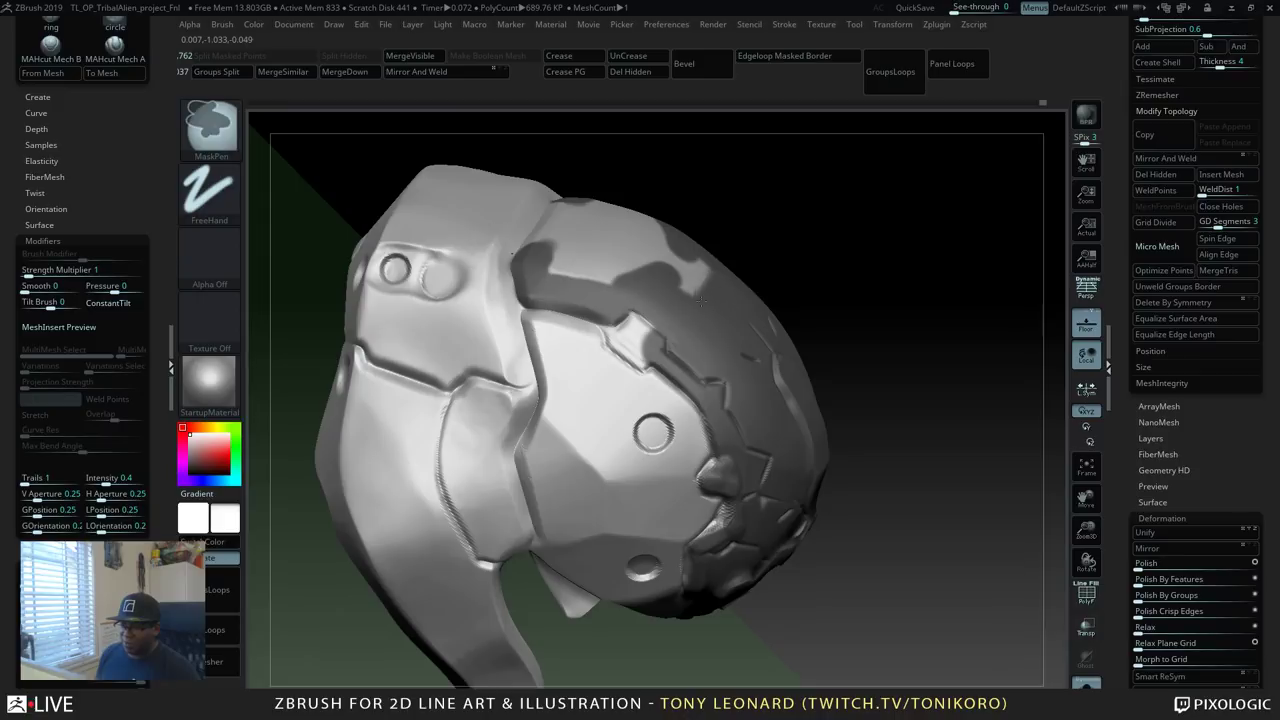
{"action": "mouse_move", "coordinate": [701, 300]}
{"action": "left_mouse_down", "text": "ctrl"}
{"action": "mouse_move", "coordinate": [548, 230]}
{"action": "mouse_move", "coordinate": [530, 205]}
{"action": "left_mouse_up", "text": "ctrl"}
Adjust the draw size and complete the mask across the top panel up to the rear band's edge.
{"action": "mouse_move", "coordinate": [749, 209]}
{"action": "left_mouse_down"}
{"action": "mouse_move", "coordinate": [927, 361]}
{"action": "mouse_move", "coordinate": [945, 508]}
{"action": "left_mouse_up"}
{"action": "key", "text": "s"}
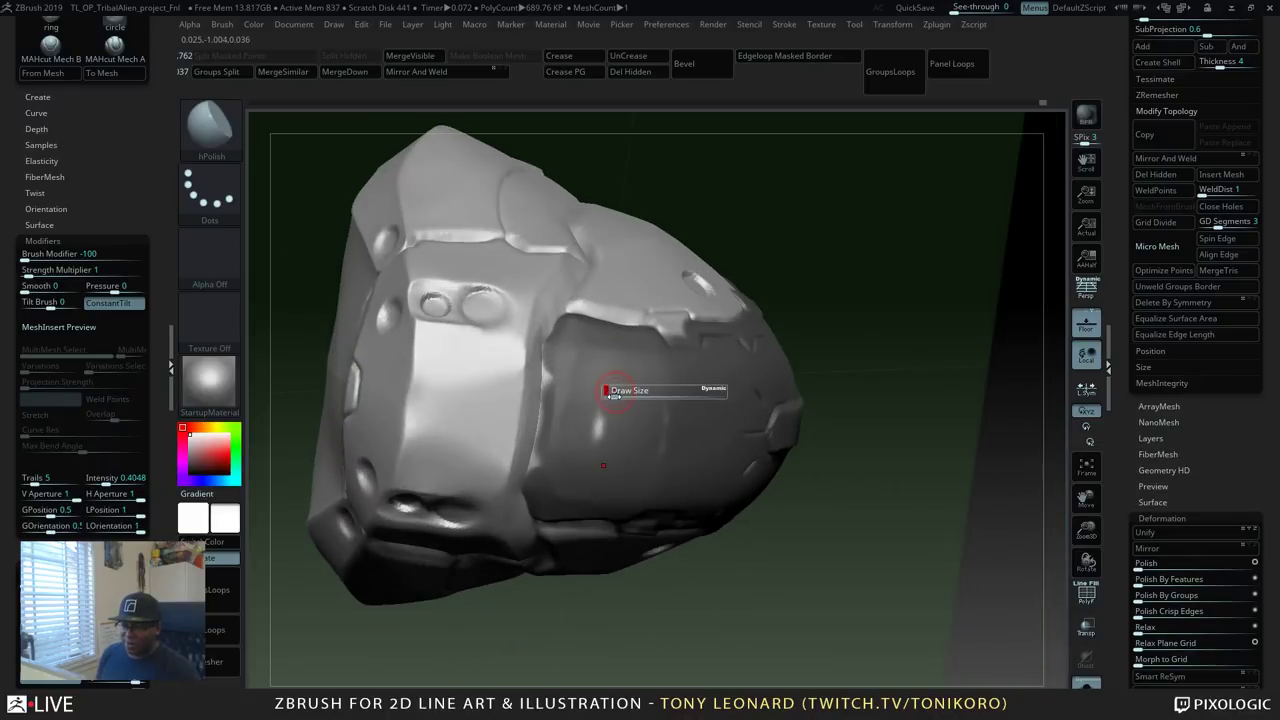
{"action": "key", "text": "ctrl"}
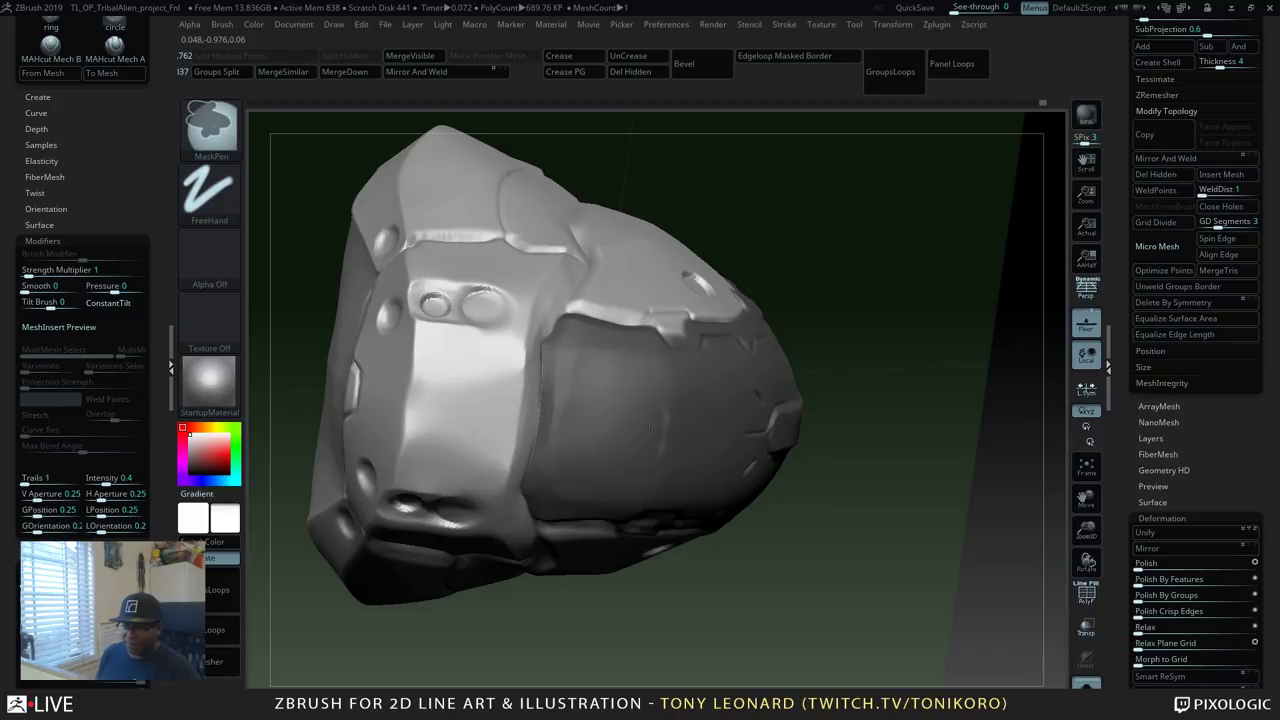
{"action": "mouse_move", "coordinate": [858, 480]}
{"action": "left_mouse_down"}
{"action": "mouse_move", "coordinate": [886, 386]}
{"action": "mouse_move", "coordinate": [929, 412]}
{"action": "mouse_move", "coordinate": [872, 361]}
{"action": "left_mouse_up"}
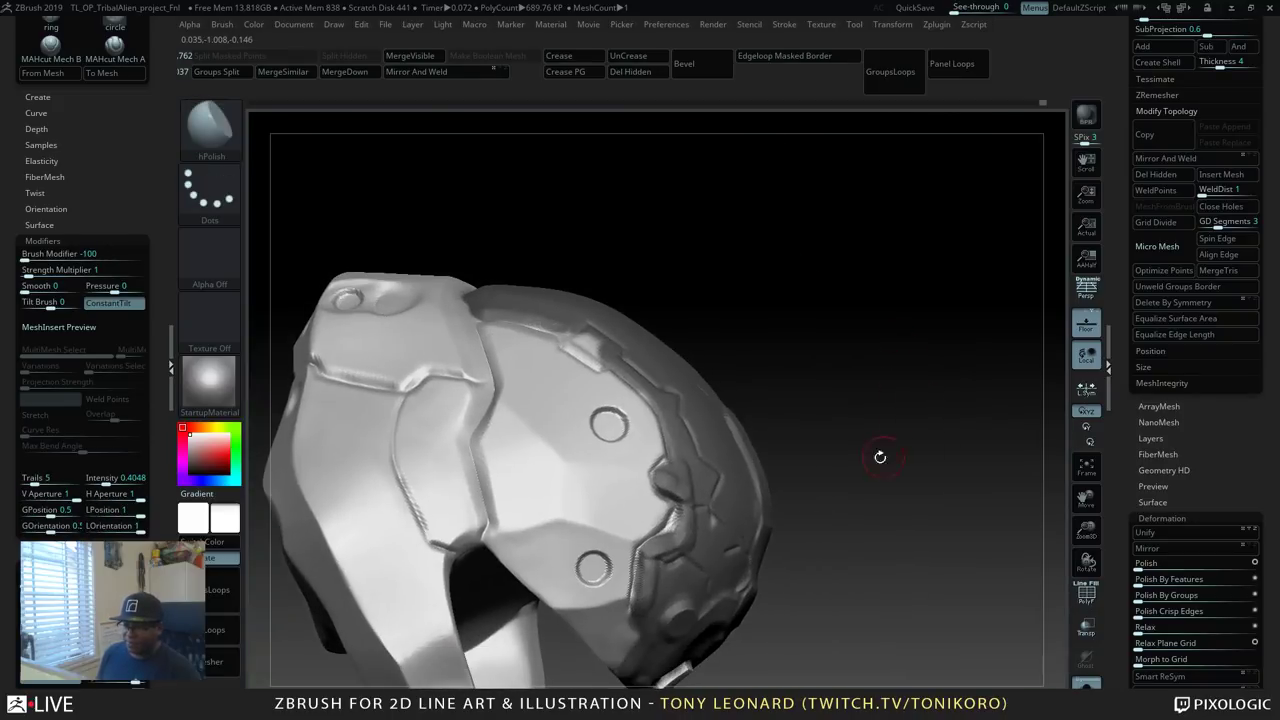
Adjust the draw size and mask the jagged seam edge and the rectangular detail bordering the side panel.
{"action": "key", "text": "s"}
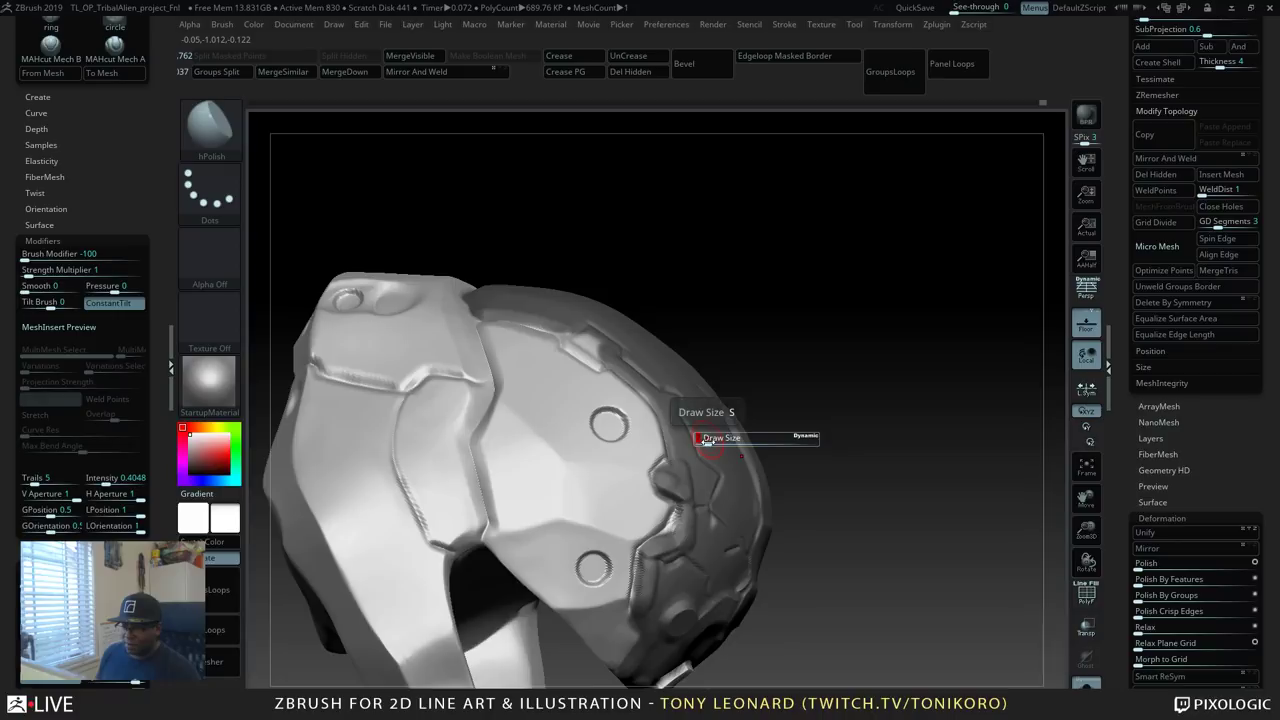
{"action": "key", "text": "ctrl"}
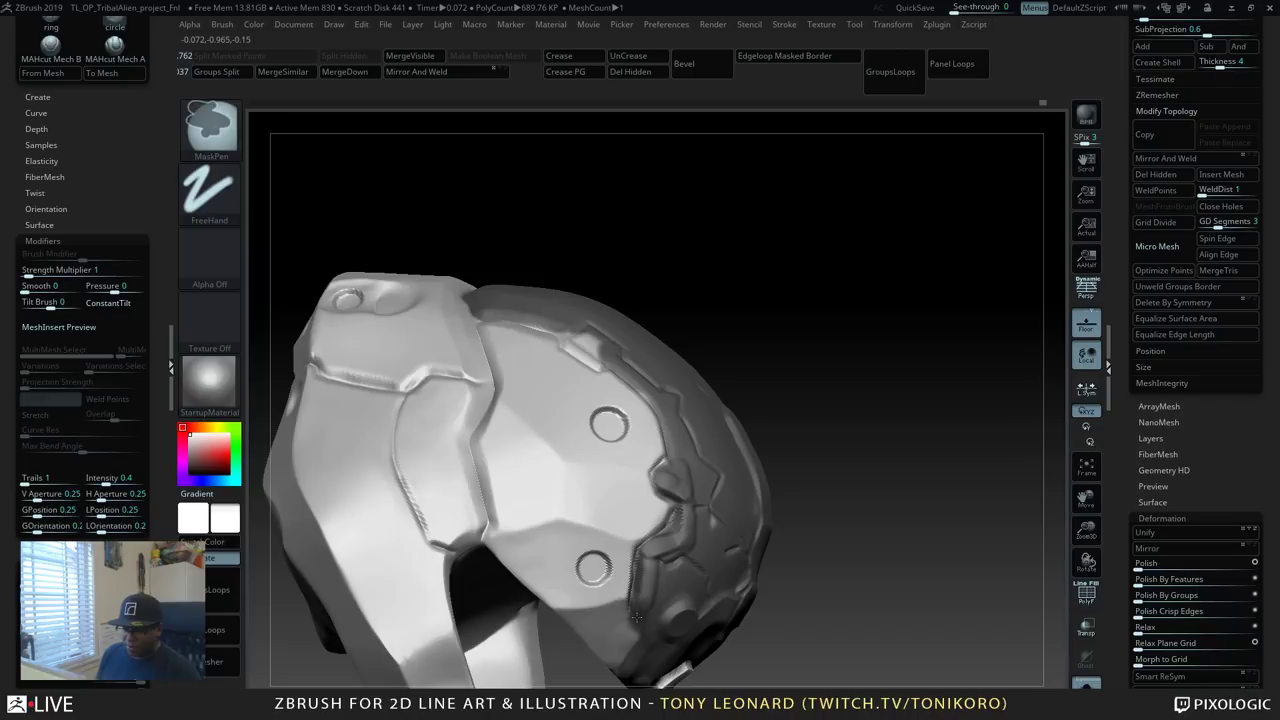
{"action": "left_click_drag", "start_coordinate": [866, 380], "coordinate": [850, 470]}
{"action": "key", "text": "ctrl"}
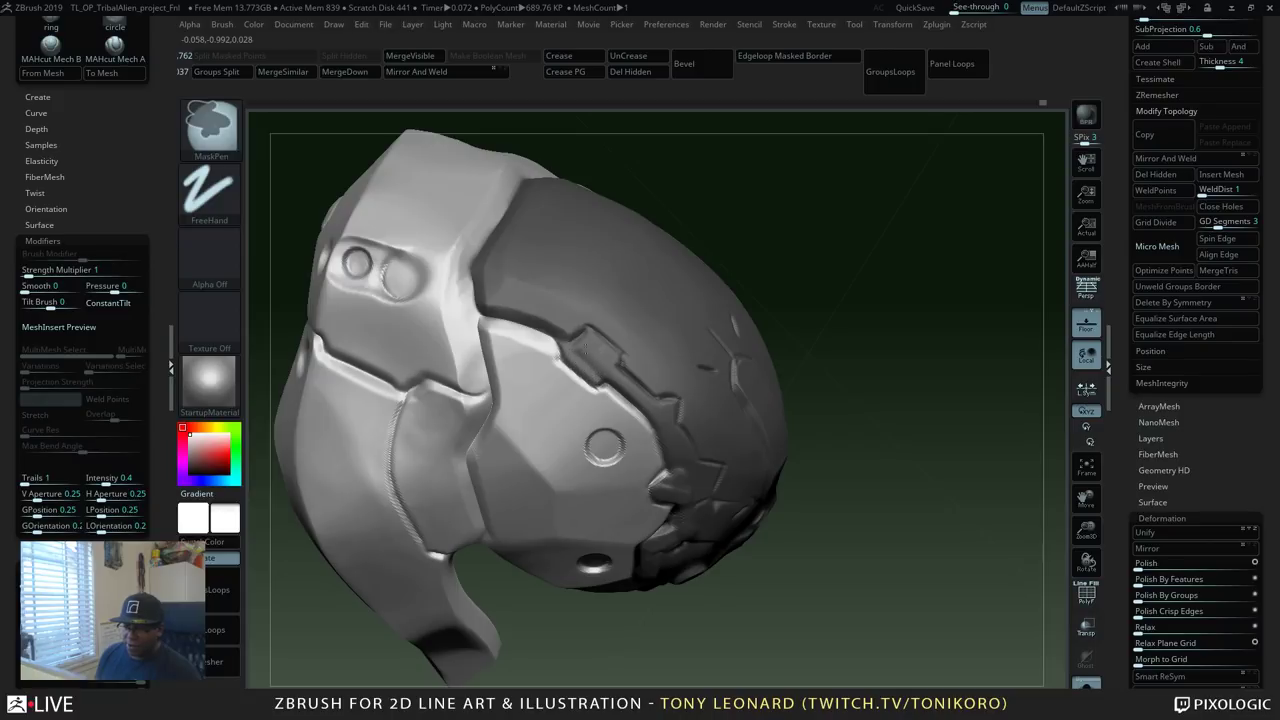
{"action": "mouse_move", "coordinate": [843, 257]}
{"action": "left_mouse_down"}
{"action": "mouse_move", "coordinate": [971, 414]}
{"action": "mouse_move", "coordinate": [1062, 453]}
{"action": "mouse_move", "coordinate": [933, 484]}
{"action": "left_mouse_up"}
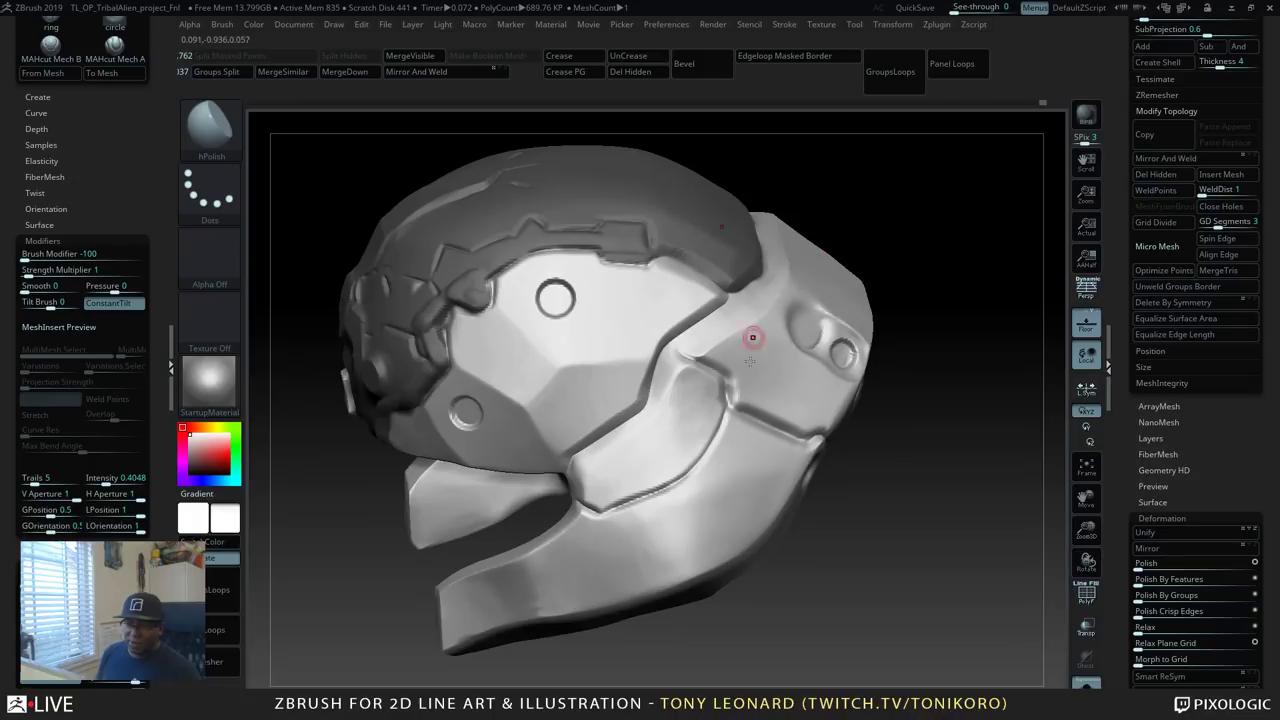
Check the mask's coverage around the front and side panels by inverting it and inverting it back.
{"action": "left_click_drag", "start_coordinate": [941, 556], "coordinate": [1045, 503], "text": "alt"}
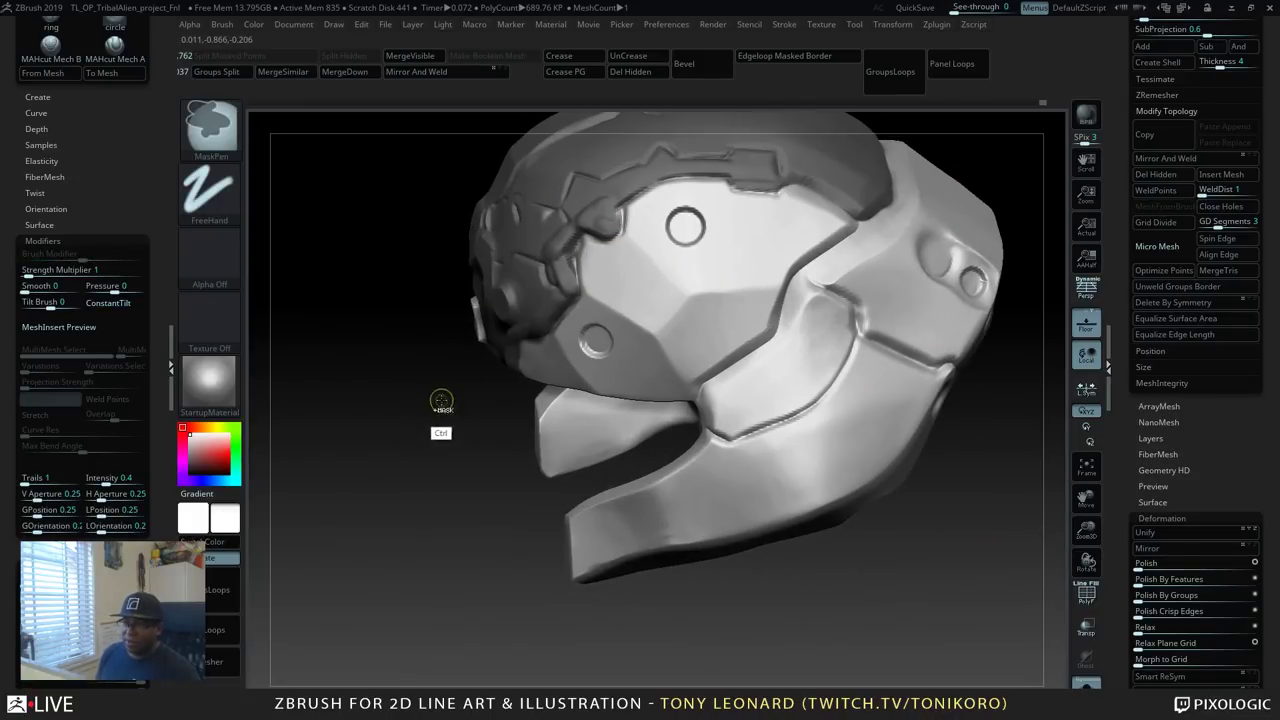
{"action": "key", "text": "alt"}
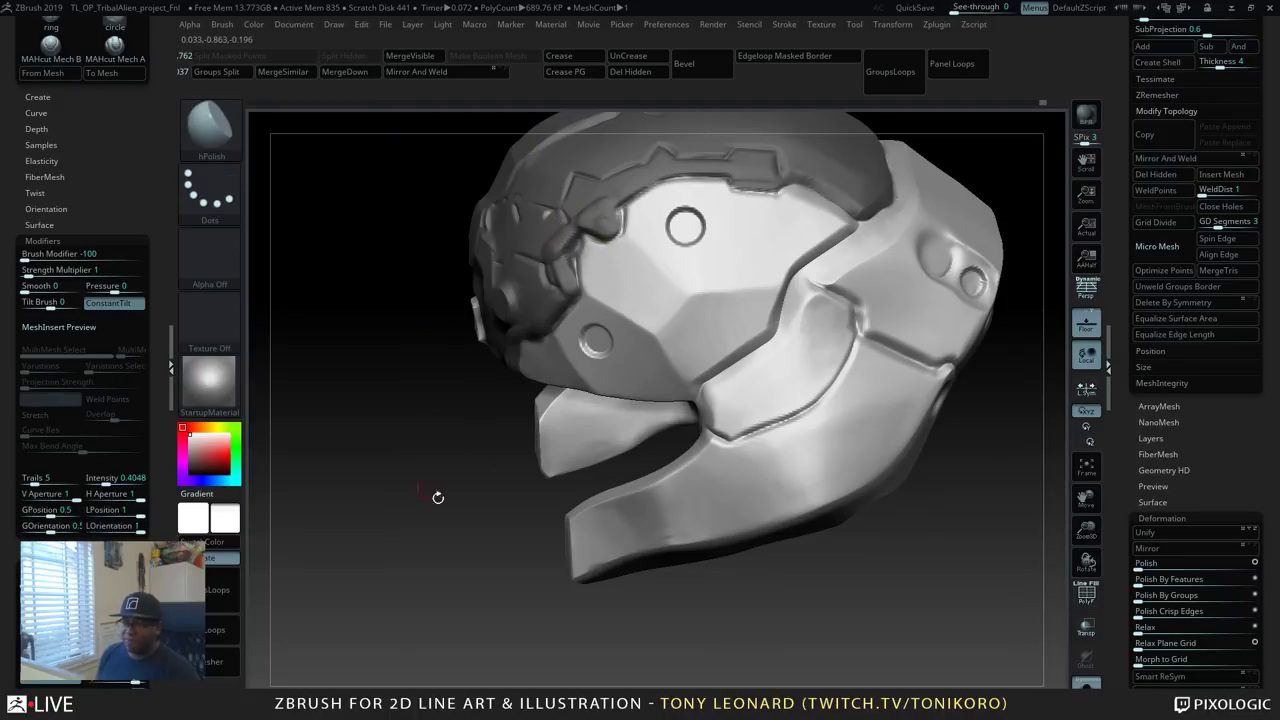
{"action": "left_click_drag", "start_coordinate": [438, 497], "coordinate": [479, 437]}
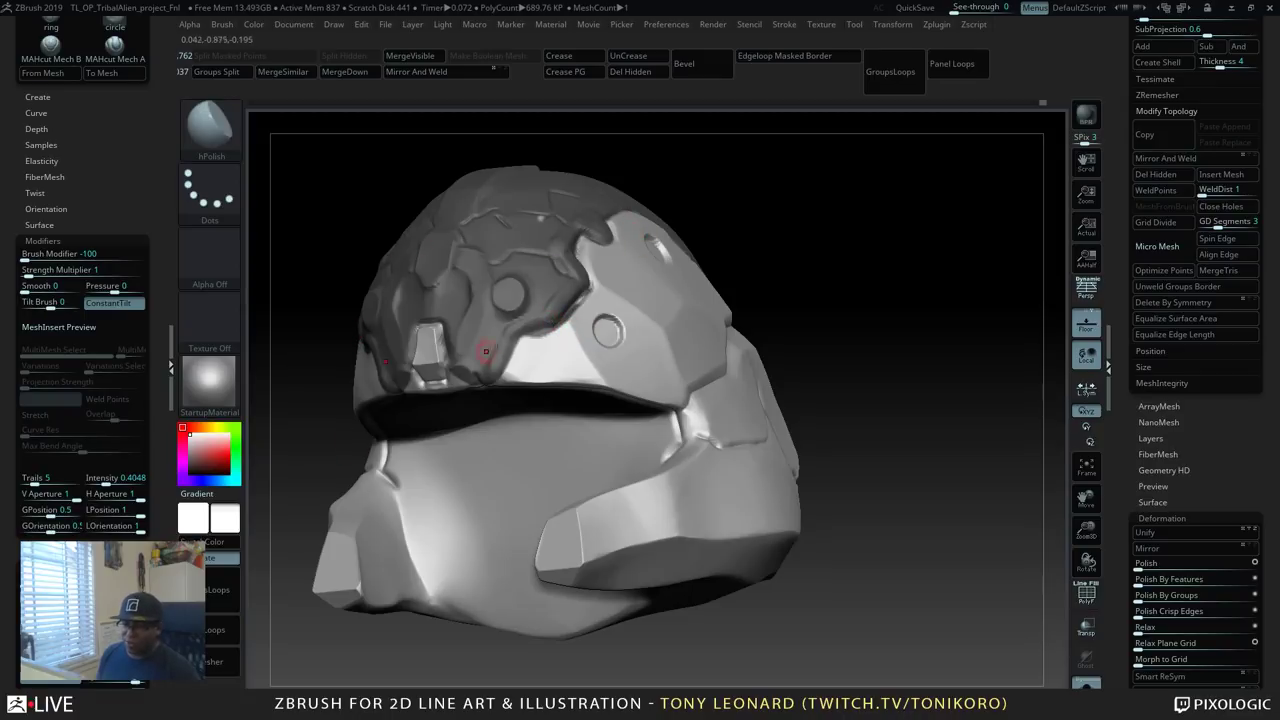
{"action": "key", "text": "ctrl"}
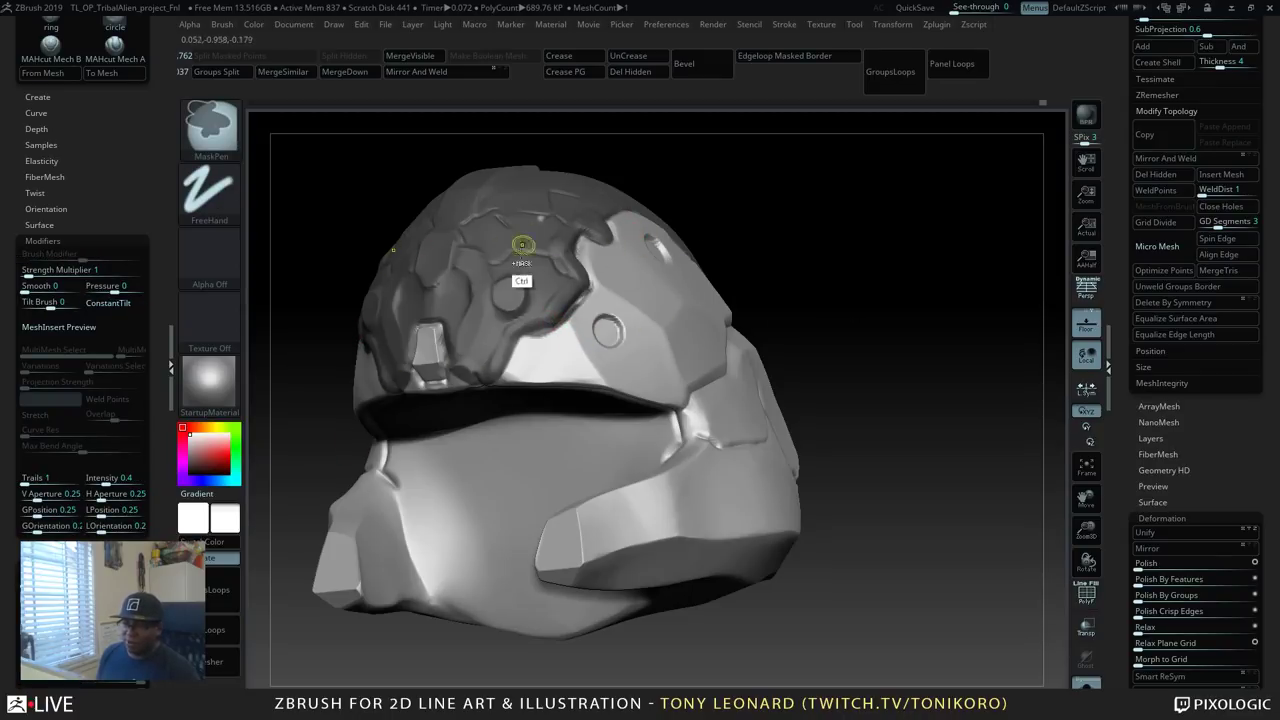
{"action": "left_click", "coordinate": [815, 212], "text": "ctrl"}
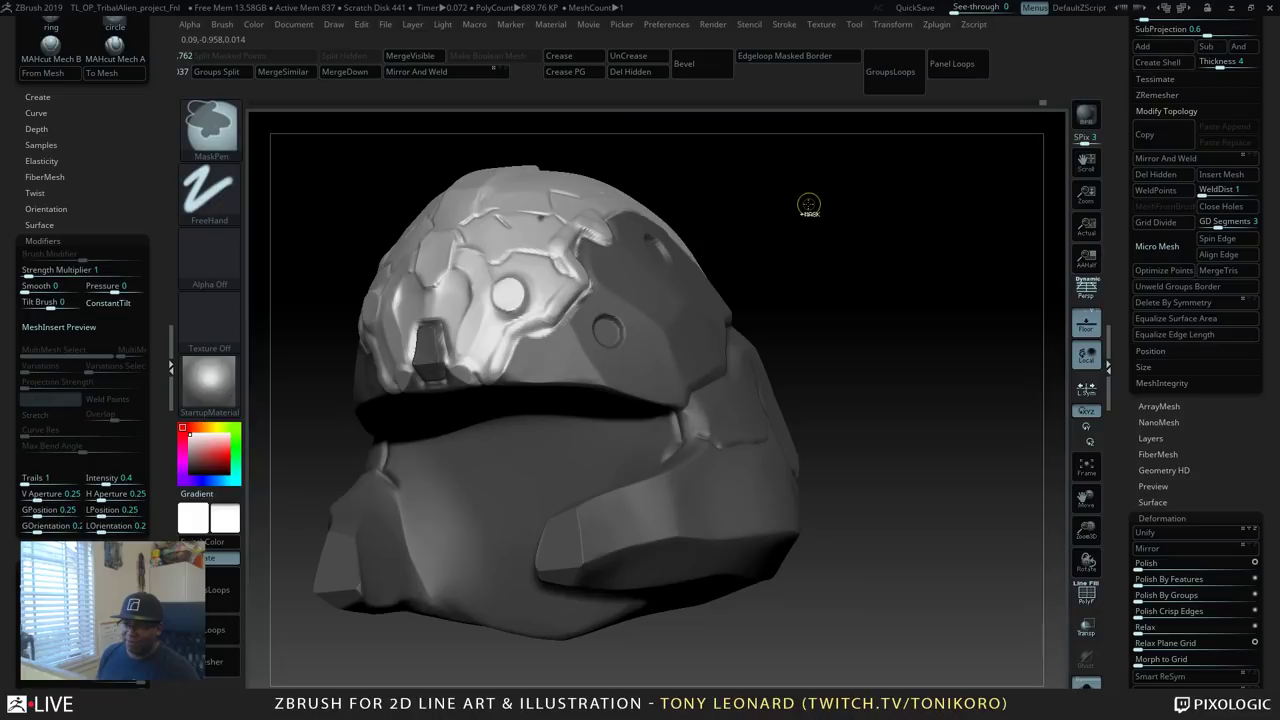
{"action": "key", "text": "ctrl"}
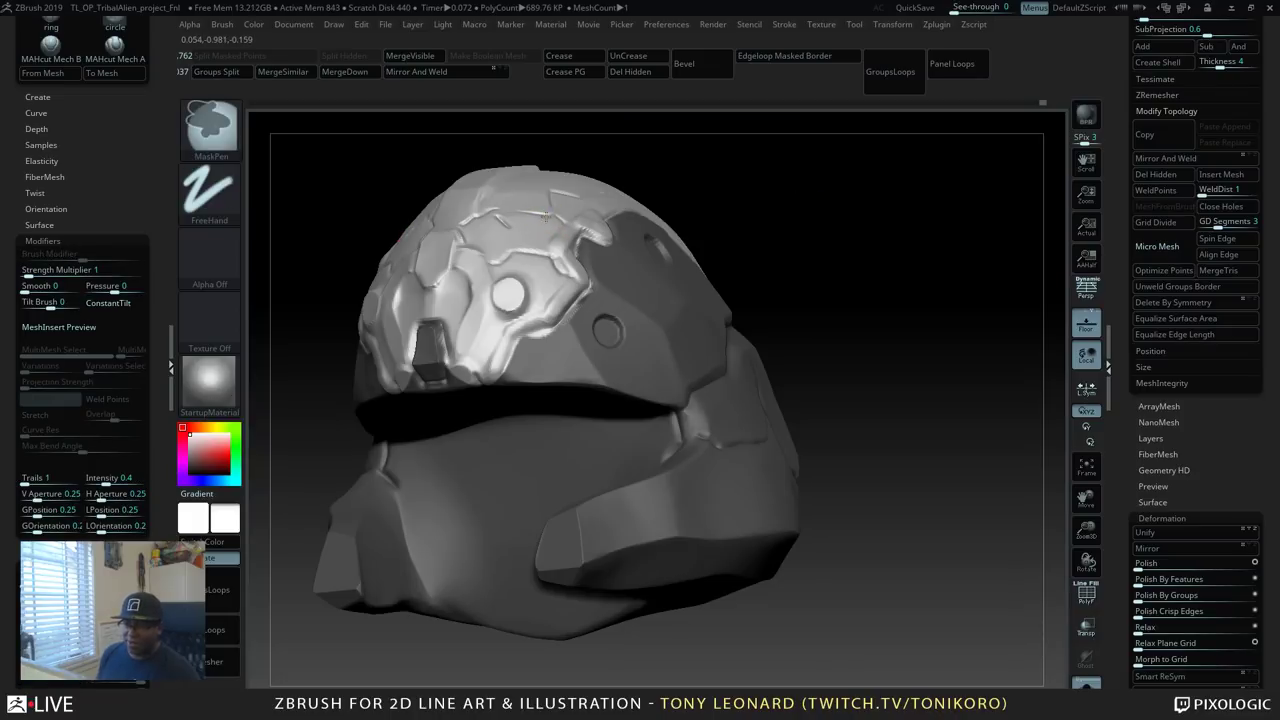
{"action": "left_click", "coordinate": [860, 238], "text": "ctrl"}
{"action": "mouse_move", "coordinate": [860, 277]}
{"action": "left_mouse_down"}
{"action": "mouse_move", "coordinate": [963, 520]}
{"action": "mouse_move", "coordinate": [935, 469]}
{"action": "left_mouse_up"}
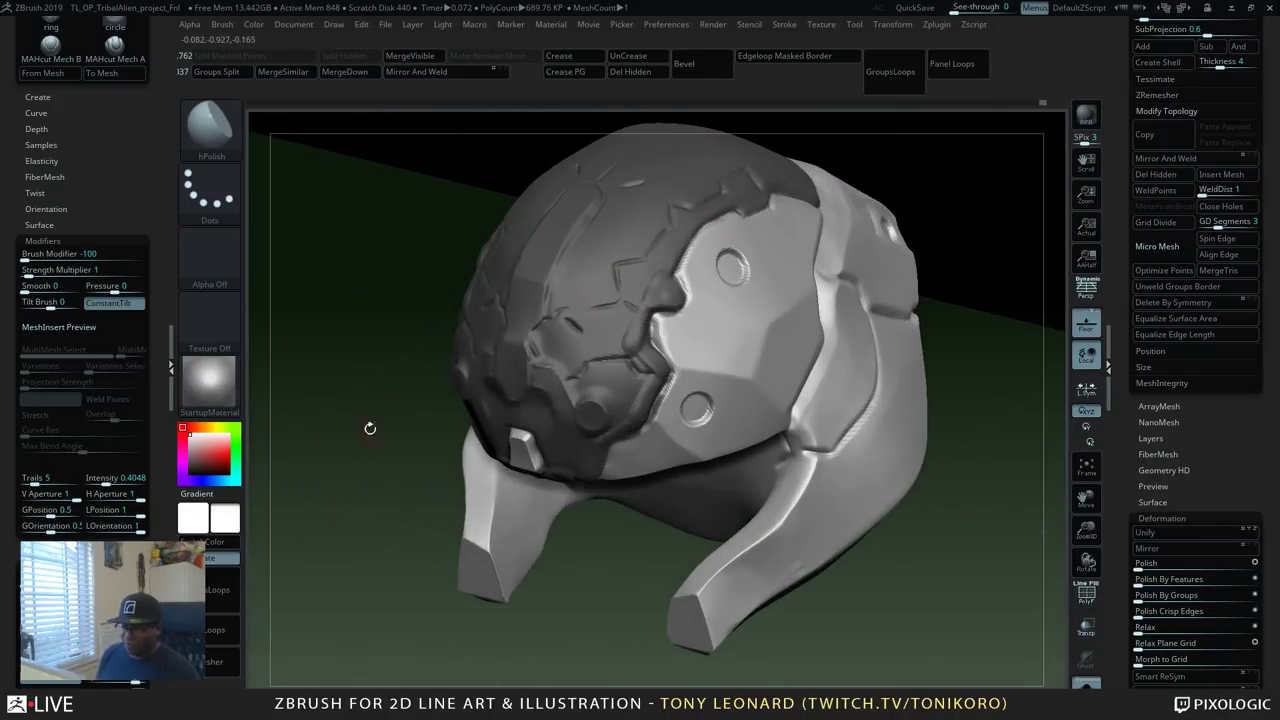
Blur the mask over the front and crown panels, and sharpen its edge again.
{"action": "left_click", "coordinate": [623, 270], "text": "ctrl"}
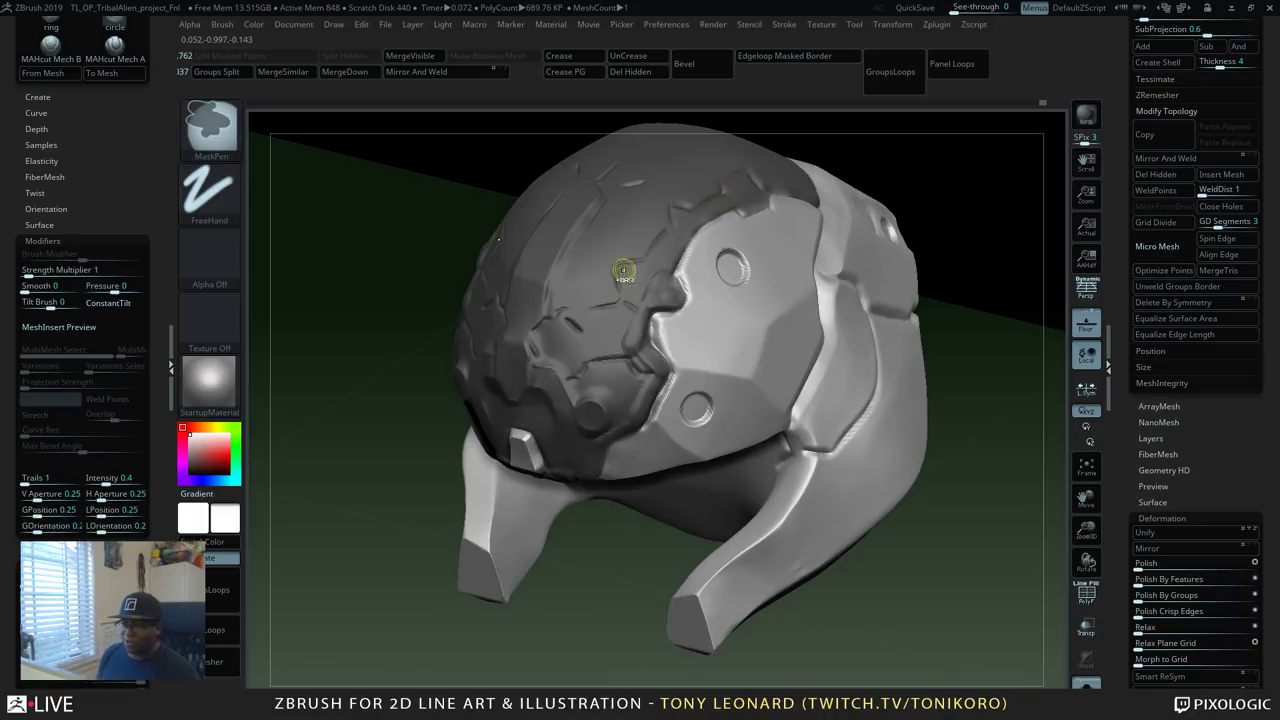
{"action": "left_click", "coordinate": [628, 279], "text": "ctrl"}
{"action": "left_click", "coordinate": [632, 292], "text": "ctrl"}
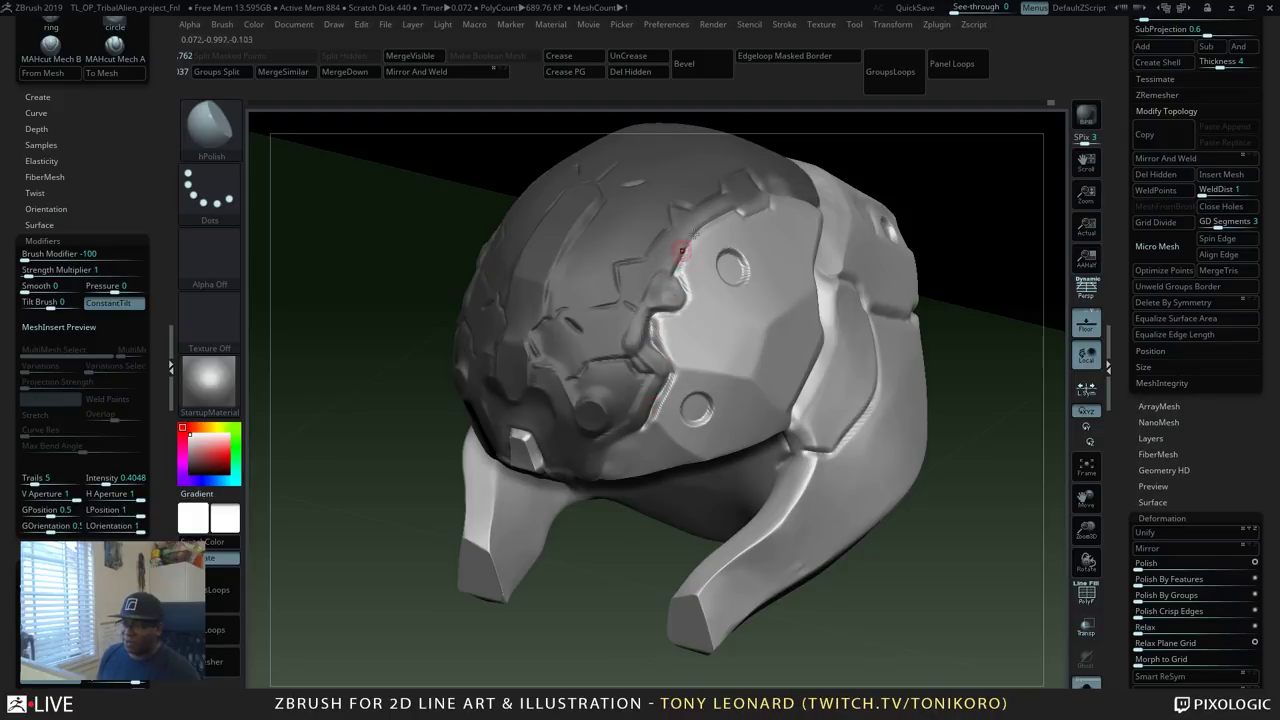
{"action": "key", "text": "ctrl"}
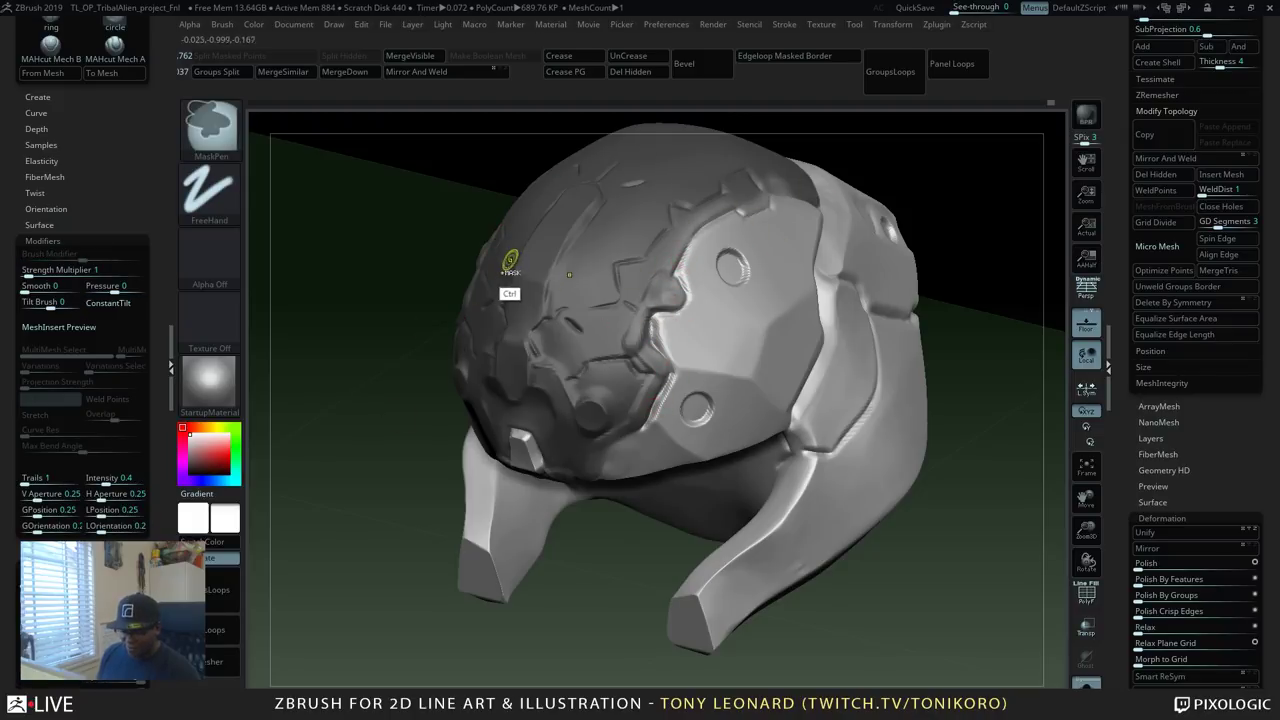
{"action": "key", "text": "ctrl"}
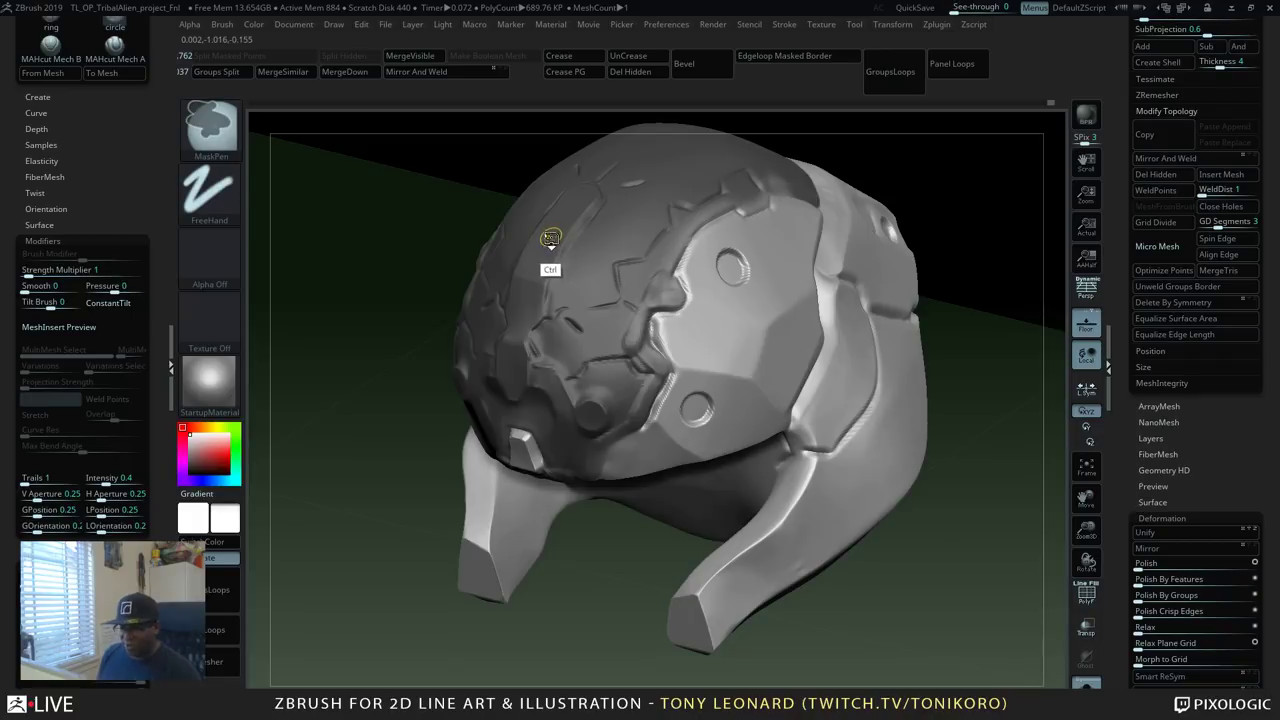
{"action": "left_click", "coordinate": [550, 240], "text": "ctrl"}
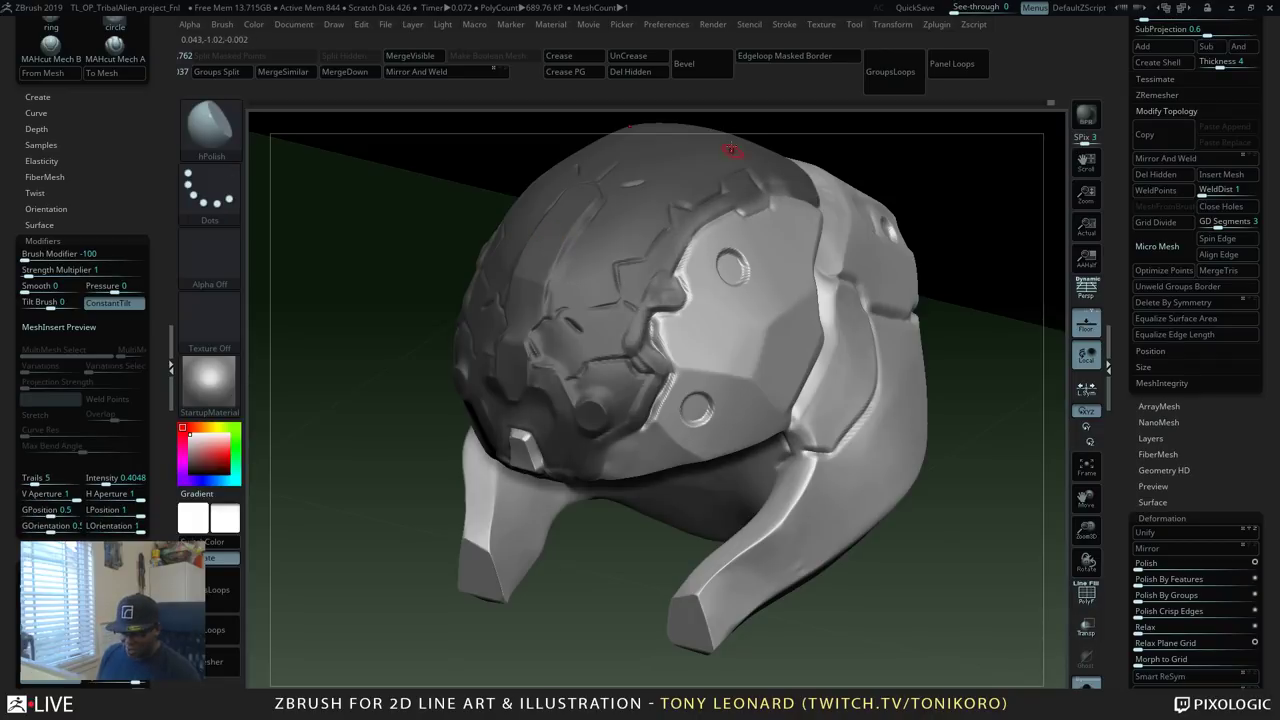
{"action": "key", "text": "ctrl"}
{"action": "key", "text": "ctrl"}
{"action": "key", "text": "ctrl+alt"}
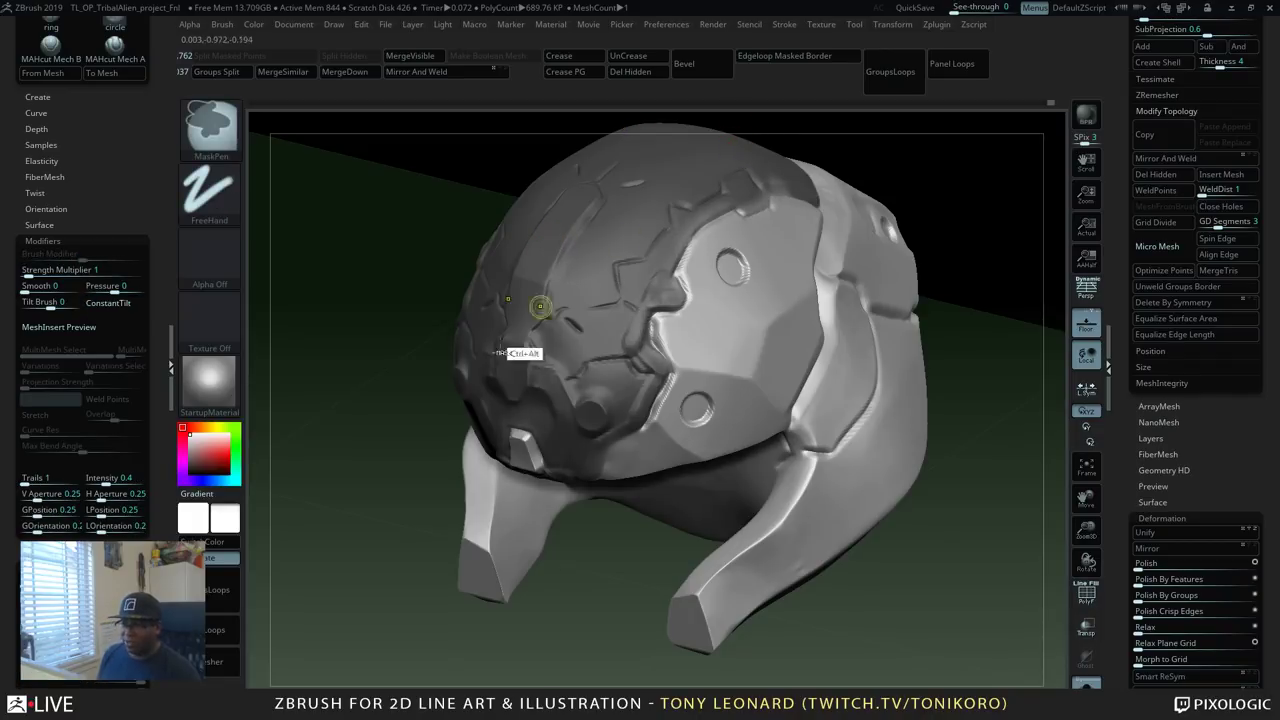
{"action": "left_click", "coordinate": [636, 251], "text": "ctrl+alt"}
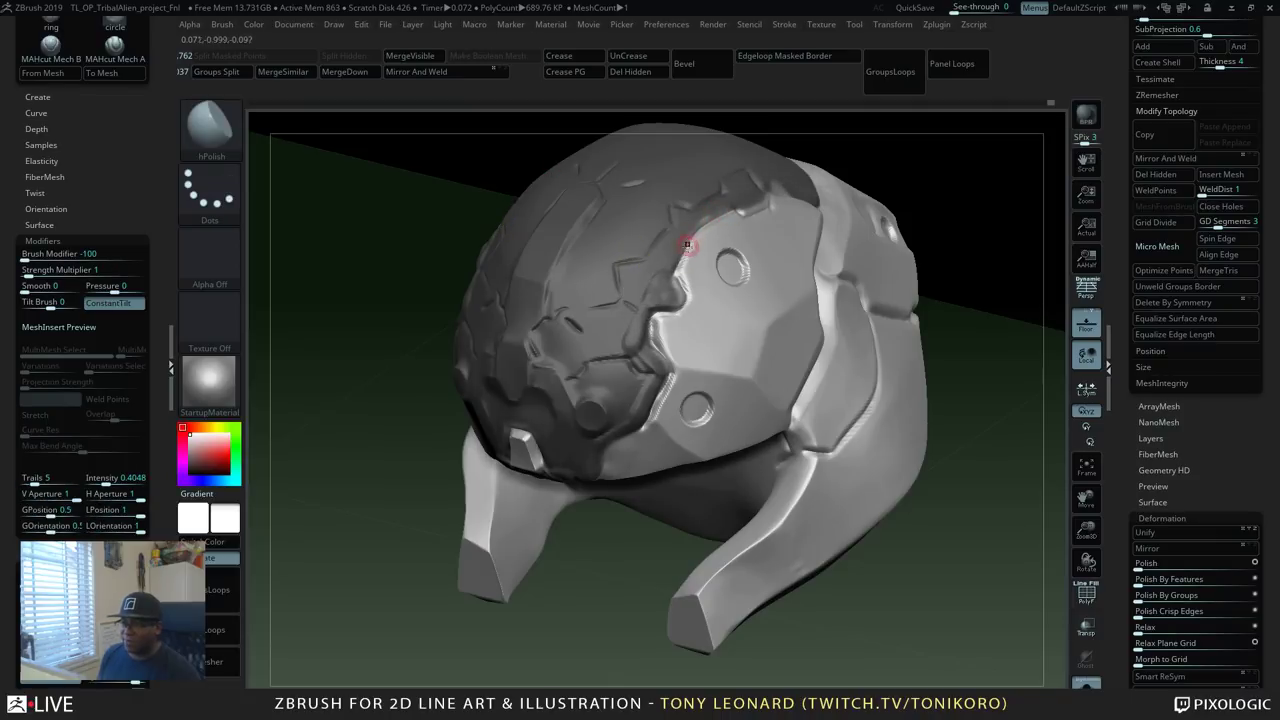
Adjust the draw size and touch up the mask along the front panel's lower edge, beside the side panel.
{"action": "left_click_drag", "start_coordinate": [1027, 282], "coordinate": [971, 286]}
{"action": "key", "text": "ctrl"}
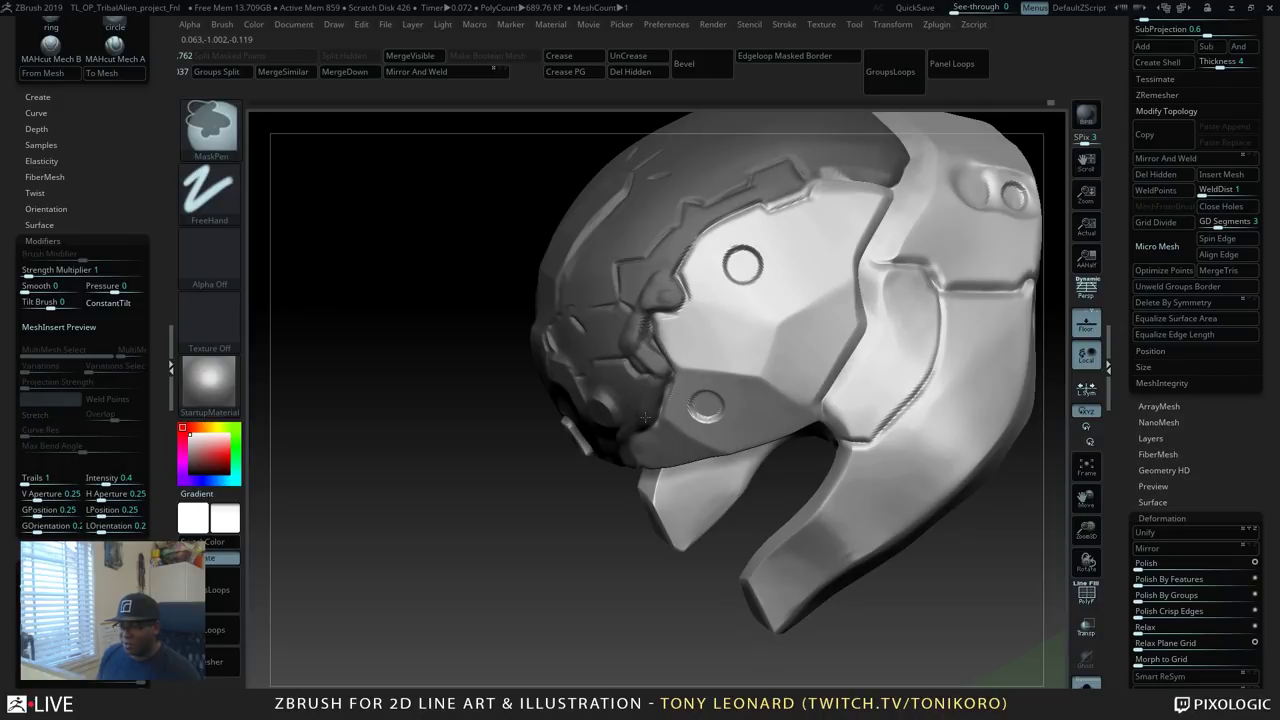
{"action": "key", "text": "ctrl"}
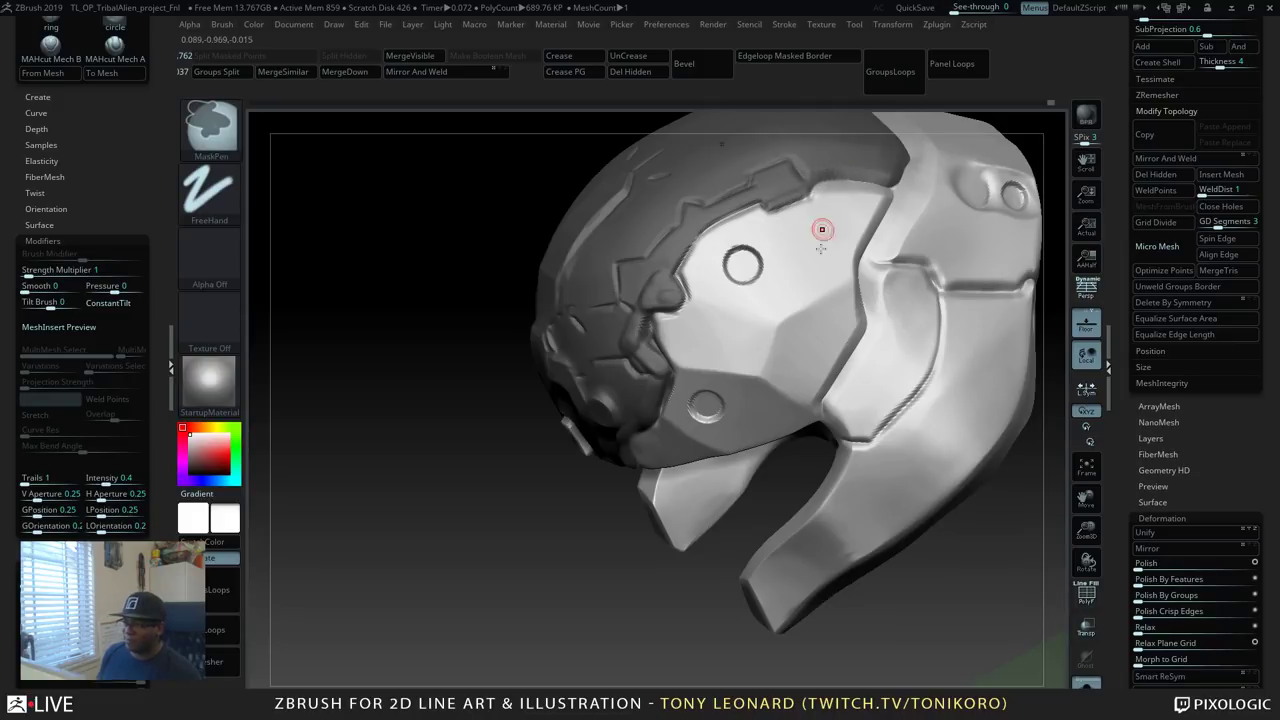
{"action": "mouse_move", "coordinate": [560, 514]}
{"action": "left_mouse_down", "text": "alt"}
{"action": "mouse_move", "coordinate": [594, 451]}
{"action": "mouse_move", "coordinate": [604, 348]}
{"action": "left_mouse_up", "text": "alt"}
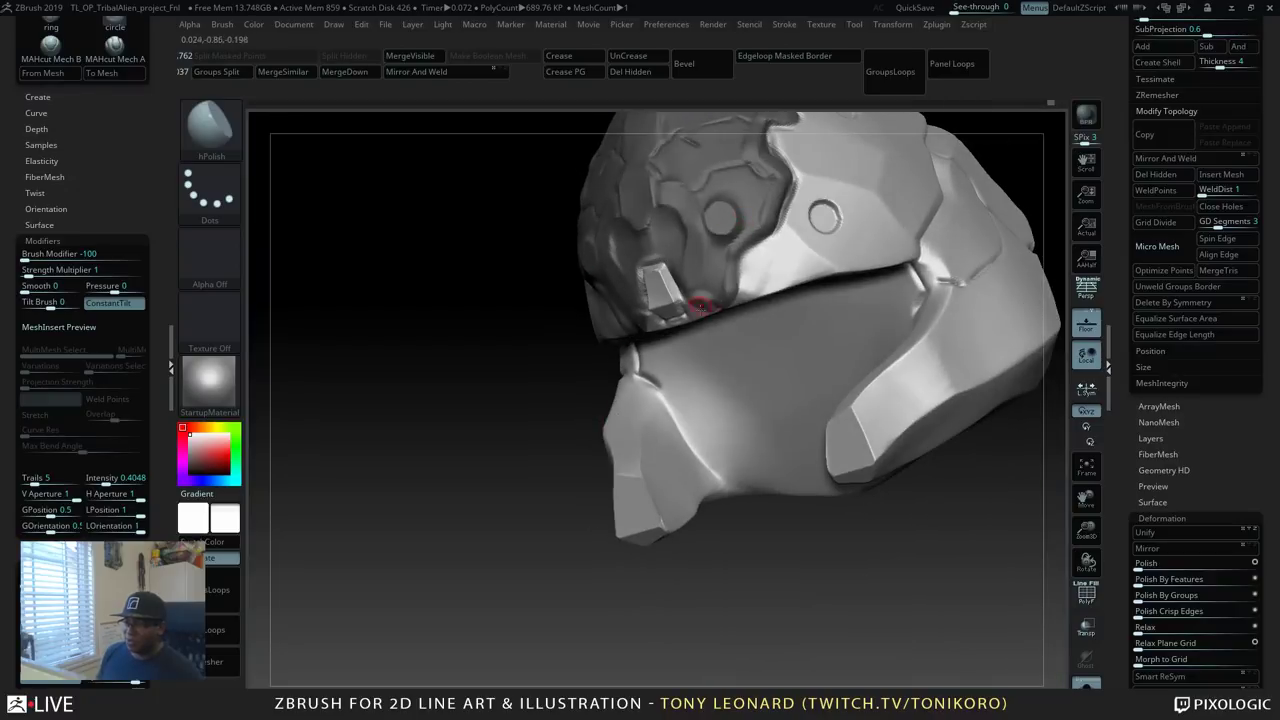
{"action": "key", "text": "s"}
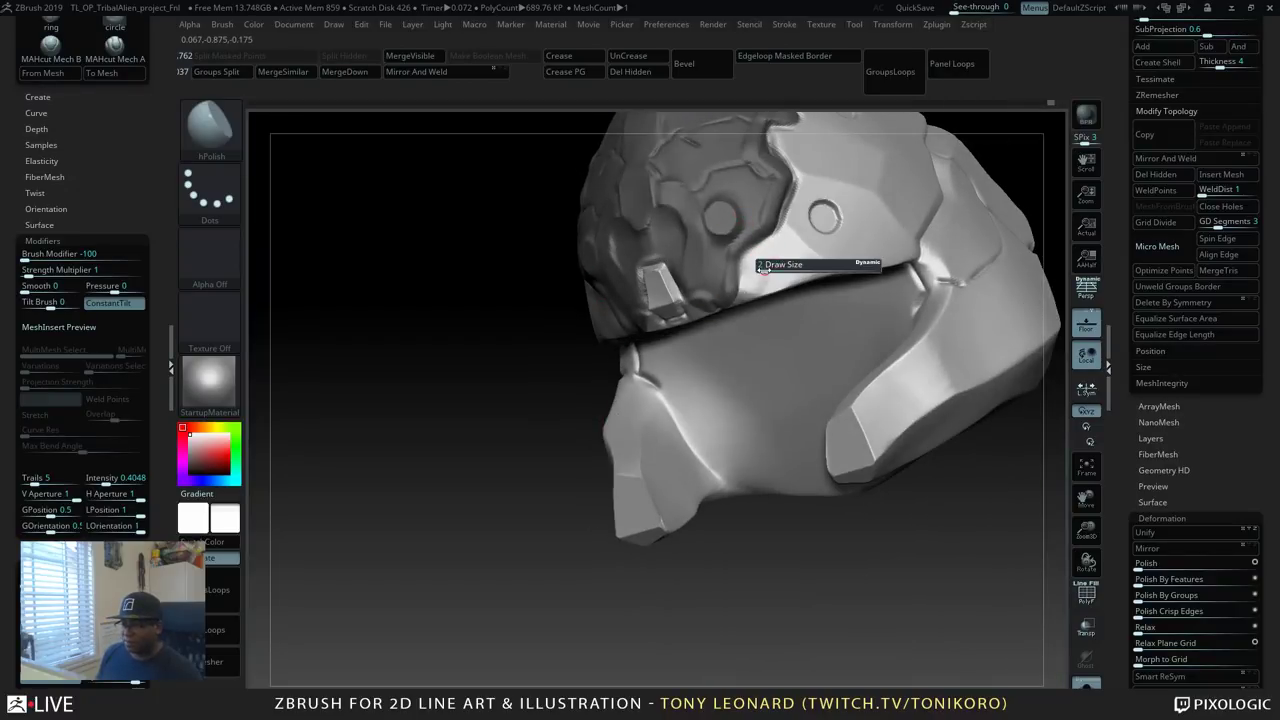
{"action": "key", "text": "ctrl"}
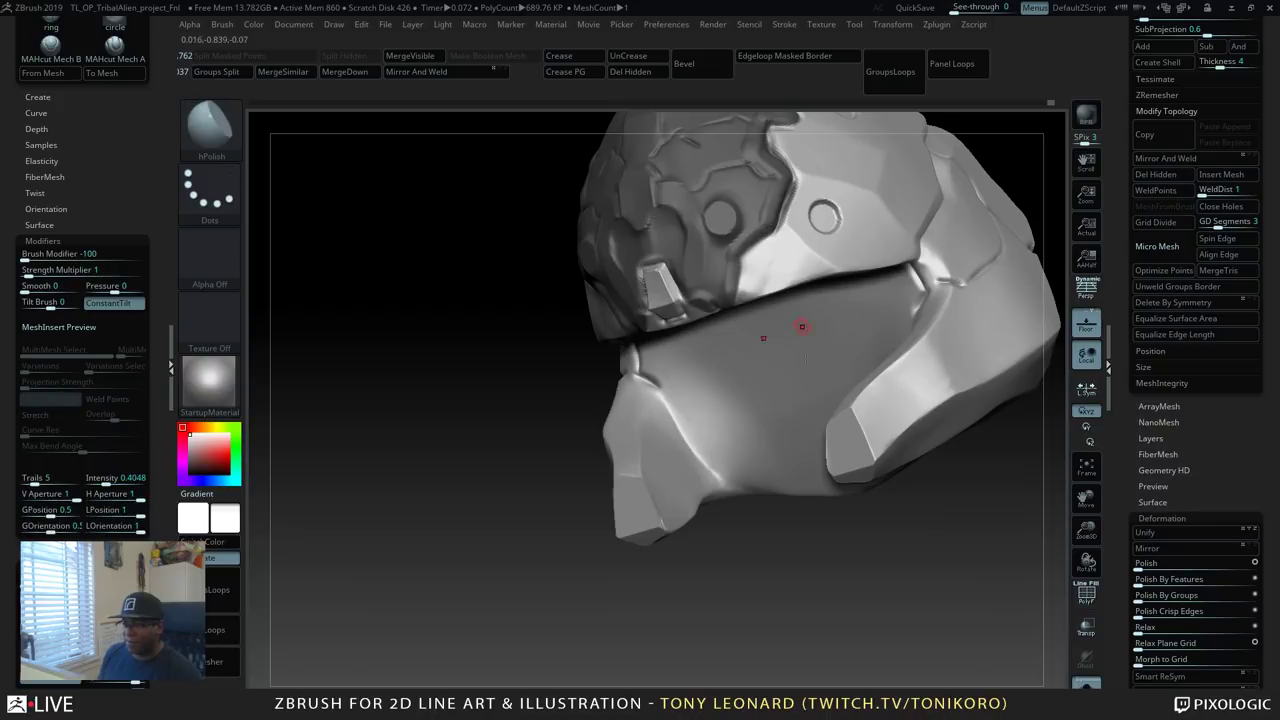
Extend the mask around the underside of the front rim, beside and below the small raised block.
{"action": "mouse_move", "coordinate": [803, 326]}
{"action": "right_mouse_down"}
{"action": "mouse_move", "coordinate": [940, 370]}
{"action": "mouse_move", "coordinate": [930, 340]}
{"action": "mouse_move", "coordinate": [899, 369]}
{"action": "right_mouse_up"}
{"action": "key", "text": "ctrl"}
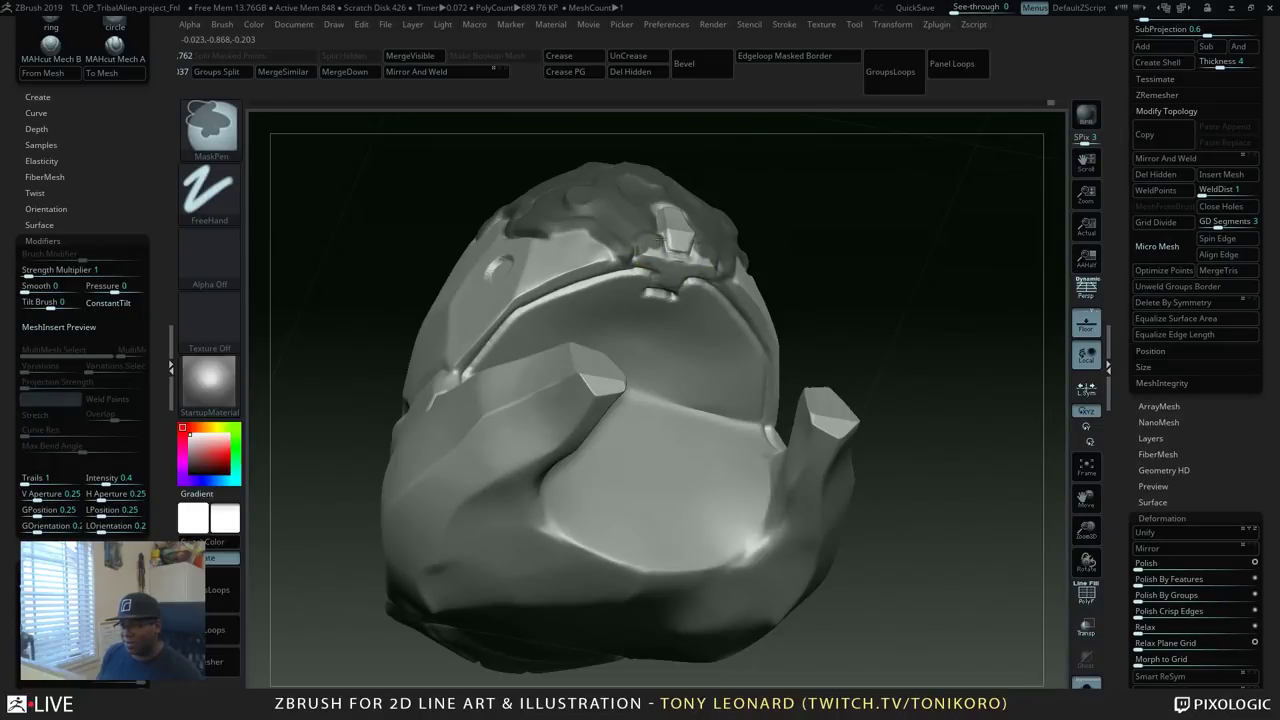
{"action": "left_click_drag", "start_coordinate": [658, 241], "coordinate": [661, 258], "text": "ctrl"}
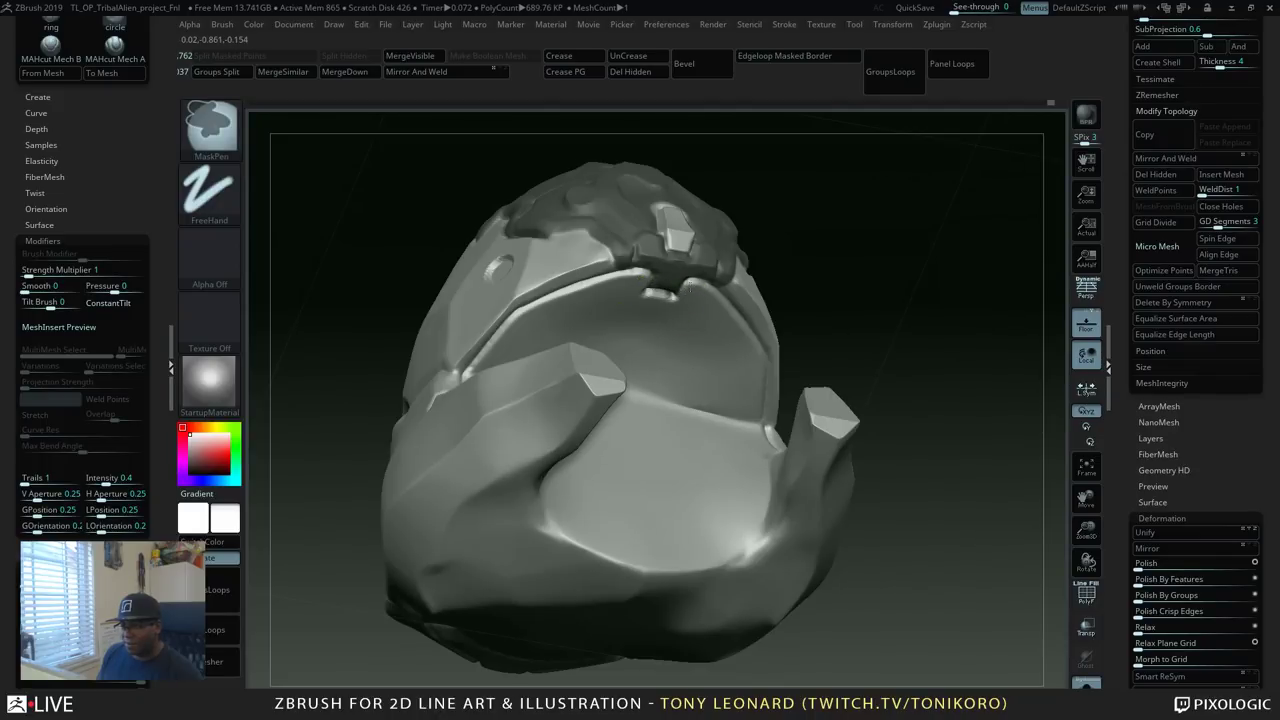
{"action": "left_click_drag", "start_coordinate": [917, 234], "coordinate": [911, 406]}
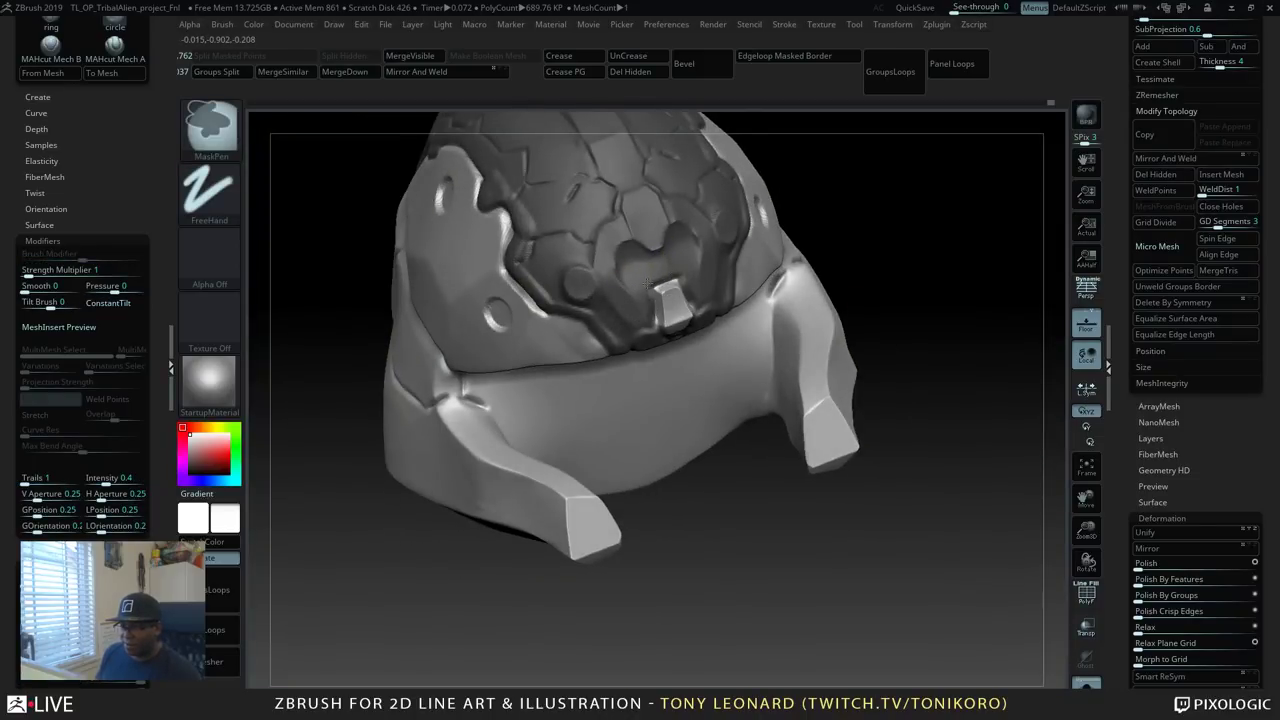
{"action": "mouse_move", "coordinate": [653, 330]}
{"action": "right_mouse_down"}
{"action": "mouse_move", "coordinate": [632, 354]}
{"action": "mouse_move", "coordinate": [1014, 306]}
{"action": "mouse_move", "coordinate": [966, 534]}
{"action": "mouse_move", "coordinate": [927, 533]}
{"action": "mouse_move", "coordinate": [660, 292]}
{"action": "right_mouse_up"}
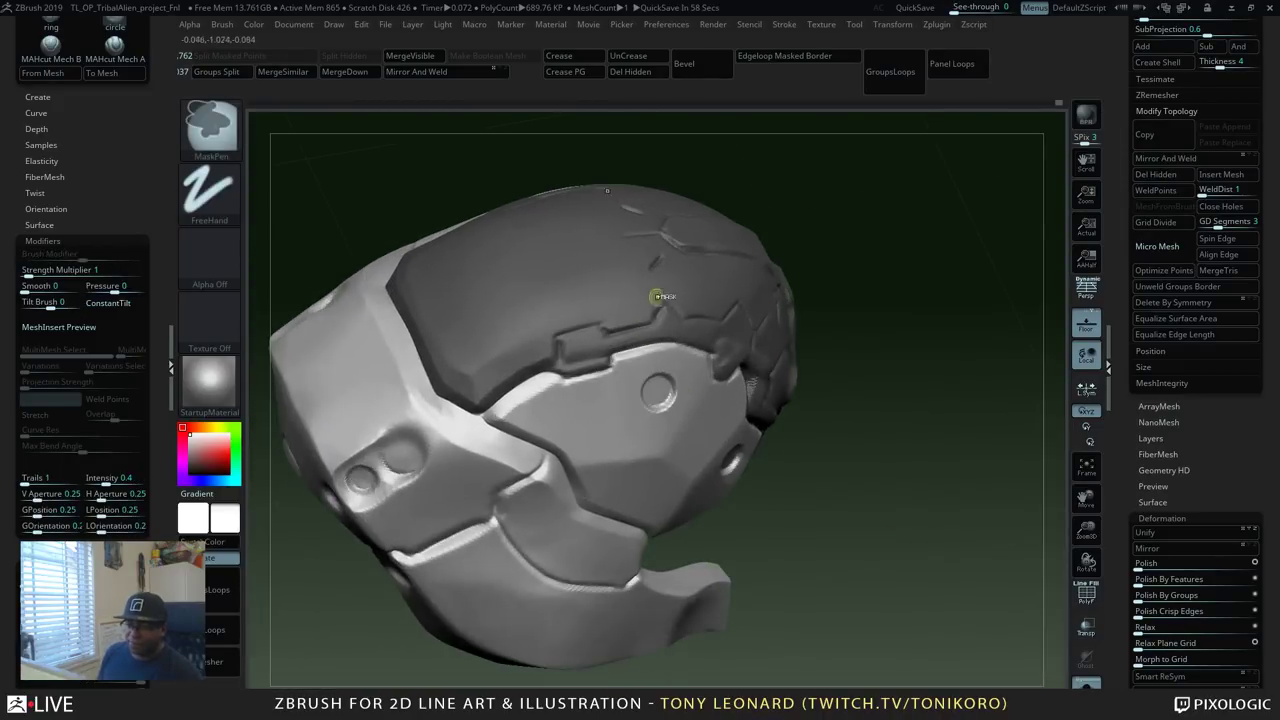
Convert the masked front and crown panels into a separate polygroup and show the polyframe.
{"action": "right_click_drag", "start_coordinate": [952, 347], "coordinate": [988, 360]}
{"action": "right_click_drag", "start_coordinate": [1003, 424], "coordinate": [925, 481], "text": "ctrl"}
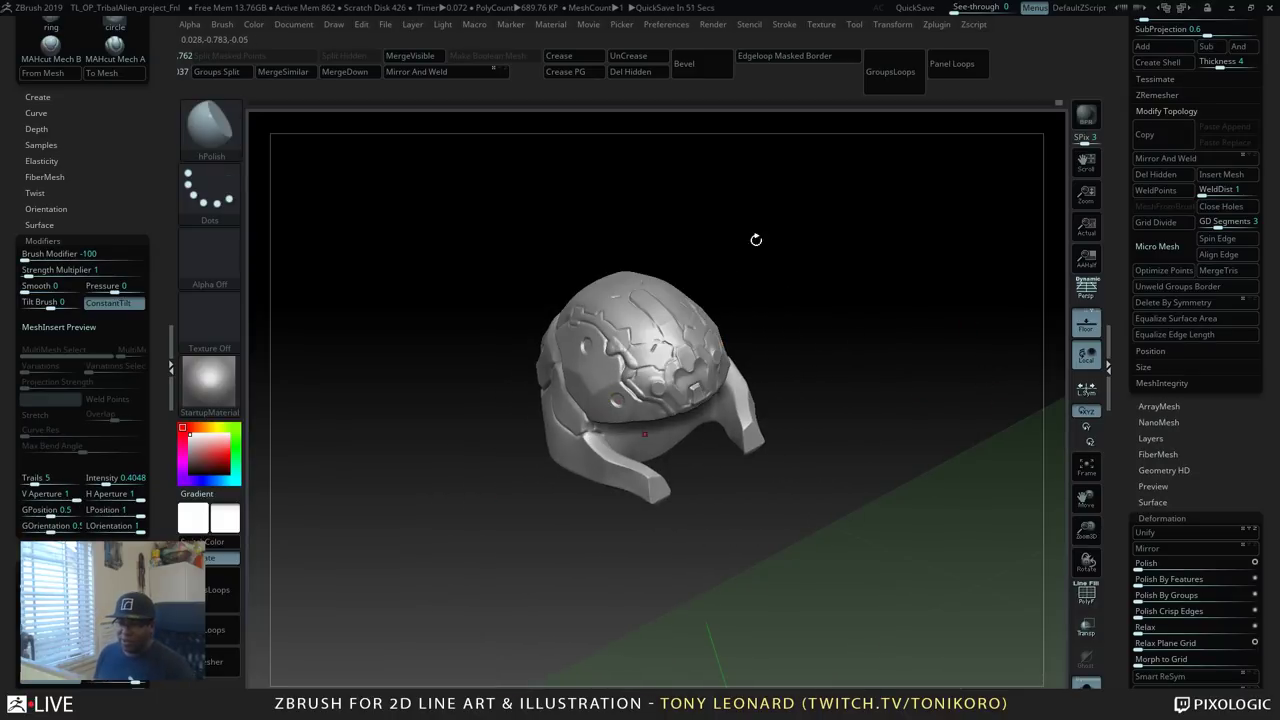
{"action": "key", "text": "shift+f"}
{"action": "mouse_move", "coordinate": [908, 398]}
{"action": "left_mouse_down"}
{"action": "mouse_move", "coordinate": [960, 431]}
{"action": "mouse_move", "coordinate": [940, 483]}
{"action": "mouse_move", "coordinate": [923, 423]}
{"action": "mouse_move", "coordinate": [946, 520]}
{"action": "mouse_move", "coordinate": [949, 429]}
{"action": "mouse_move", "coordinate": [1008, 505]}
{"action": "left_mouse_up"}
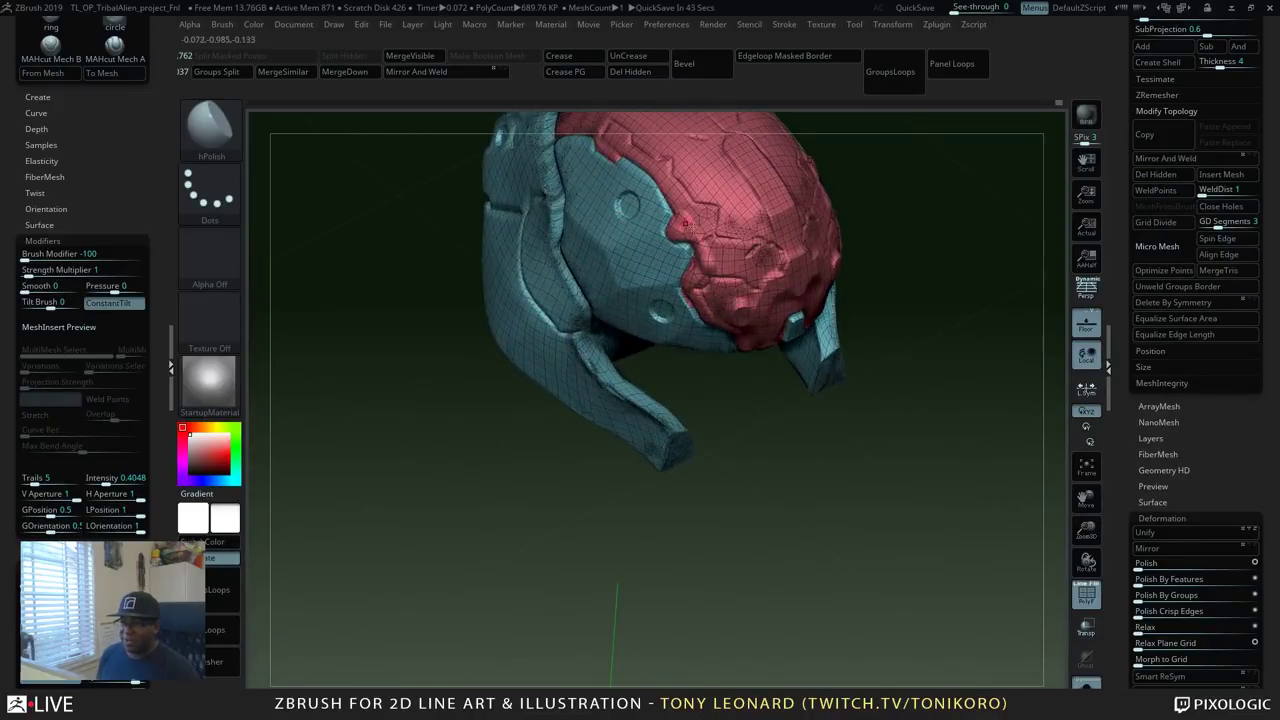
Examine the polygroup border around the dome, side panels and rear band, and collapse the Deformation settings.
{"action": "left_click_drag", "start_coordinate": [954, 448], "coordinate": [943, 566], "text": "alt"}
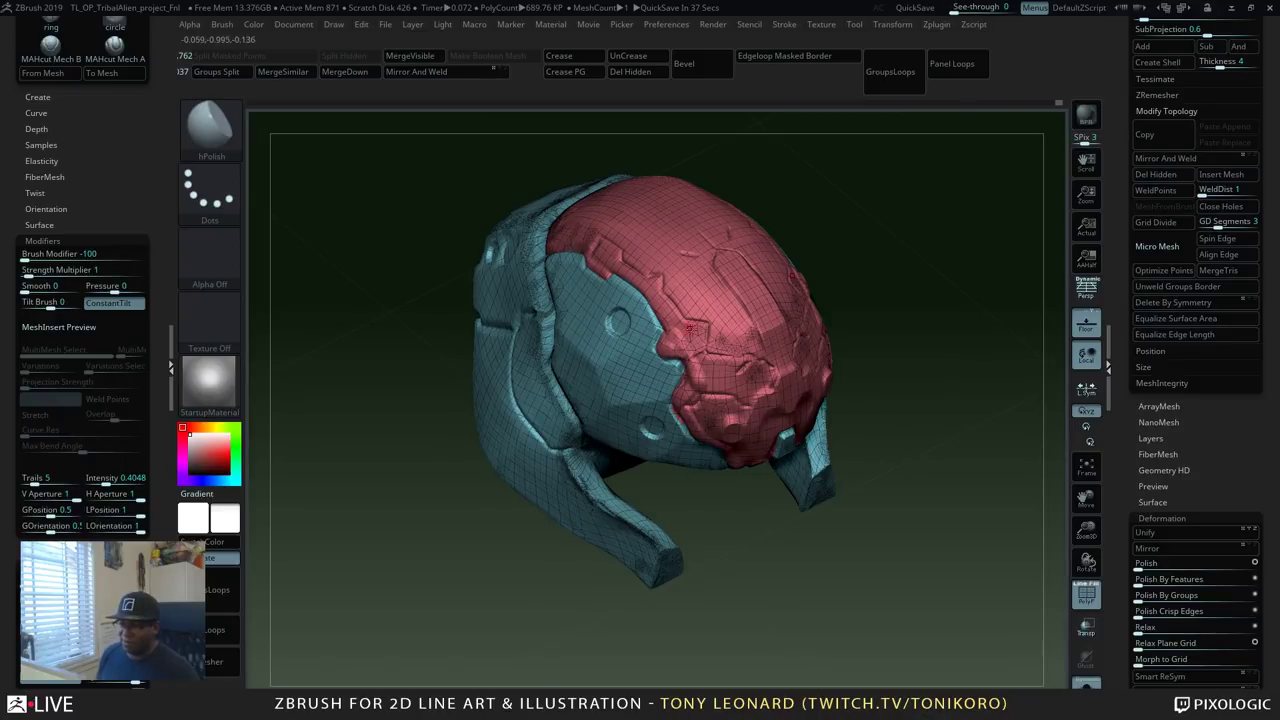
{"action": "left_click_drag", "start_coordinate": [822, 275], "coordinate": [962, 395]}
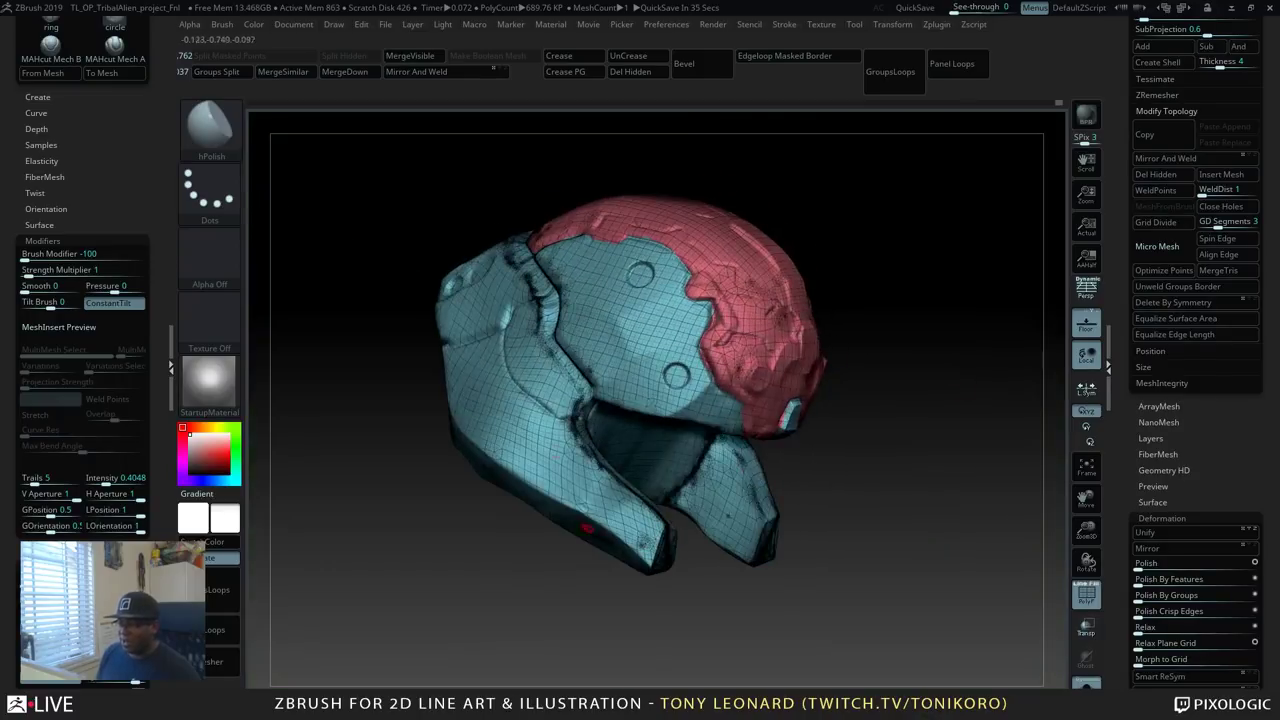
{"action": "left_click_drag", "start_coordinate": [903, 509], "coordinate": [772, 571]}
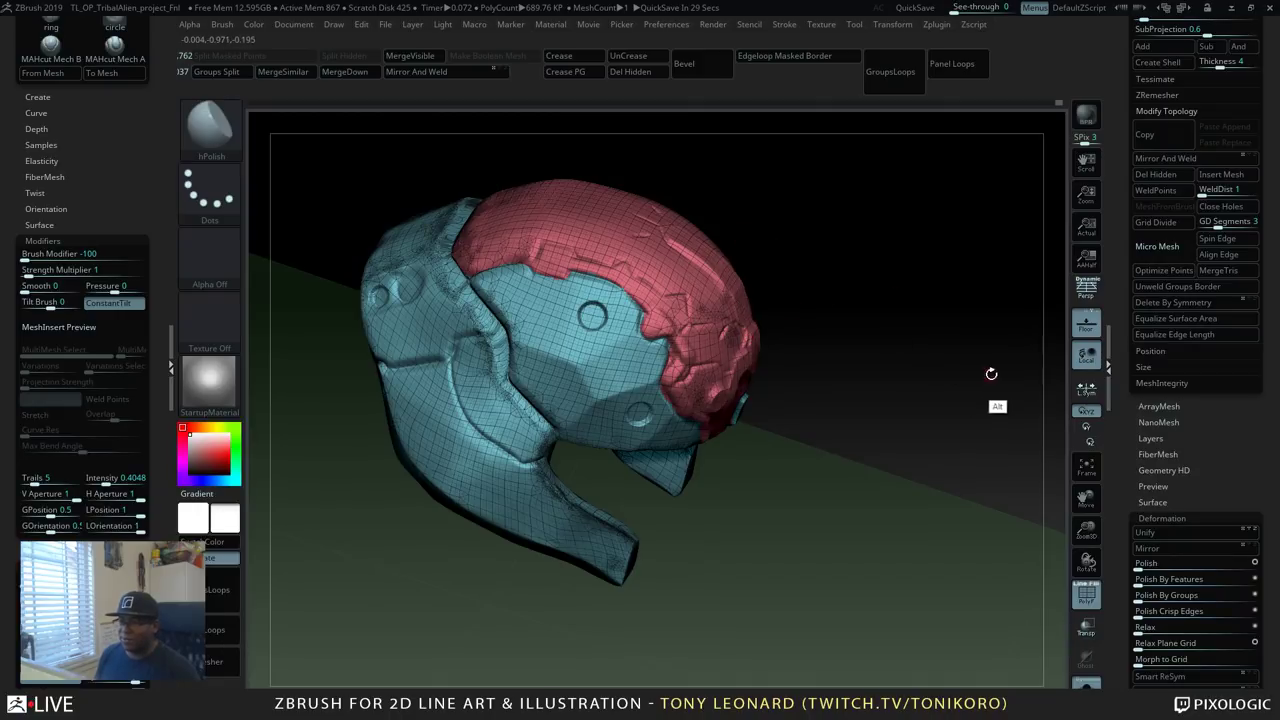
{"action": "left_click_drag", "start_coordinate": [962, 416], "coordinate": [930, 405]}
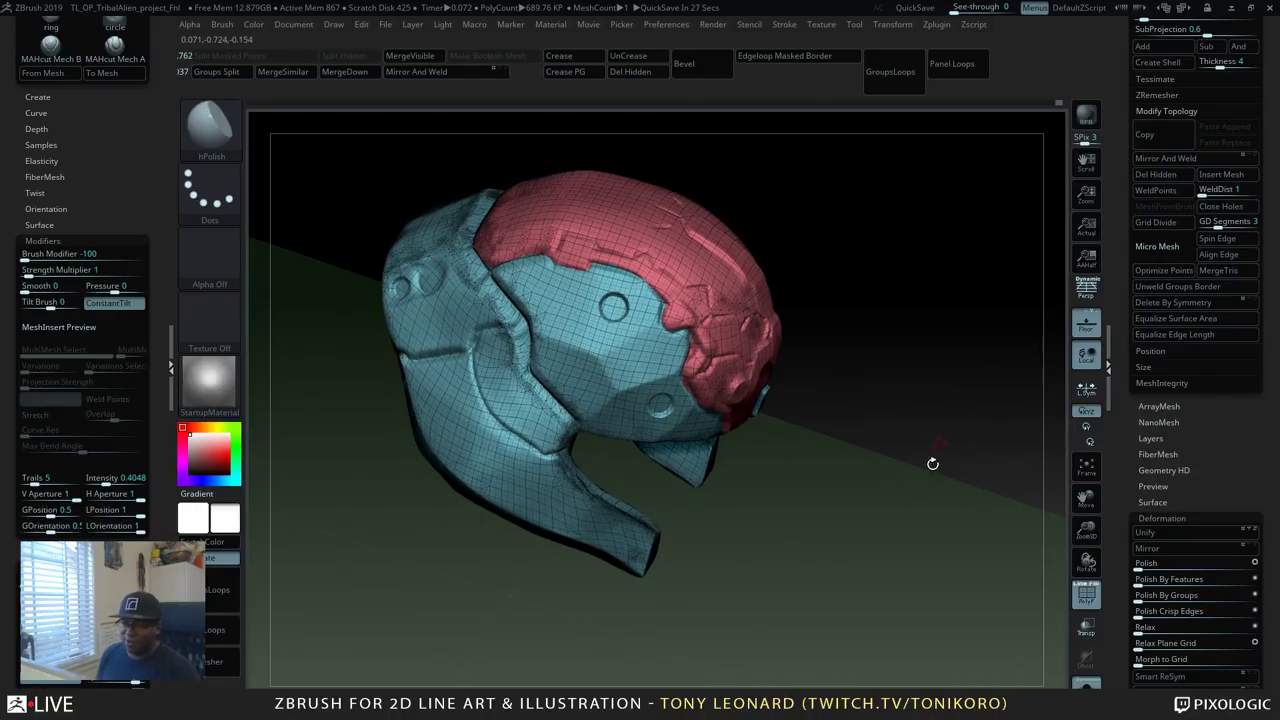
{"action": "left_click_drag", "start_coordinate": [933, 463], "coordinate": [926, 502]}
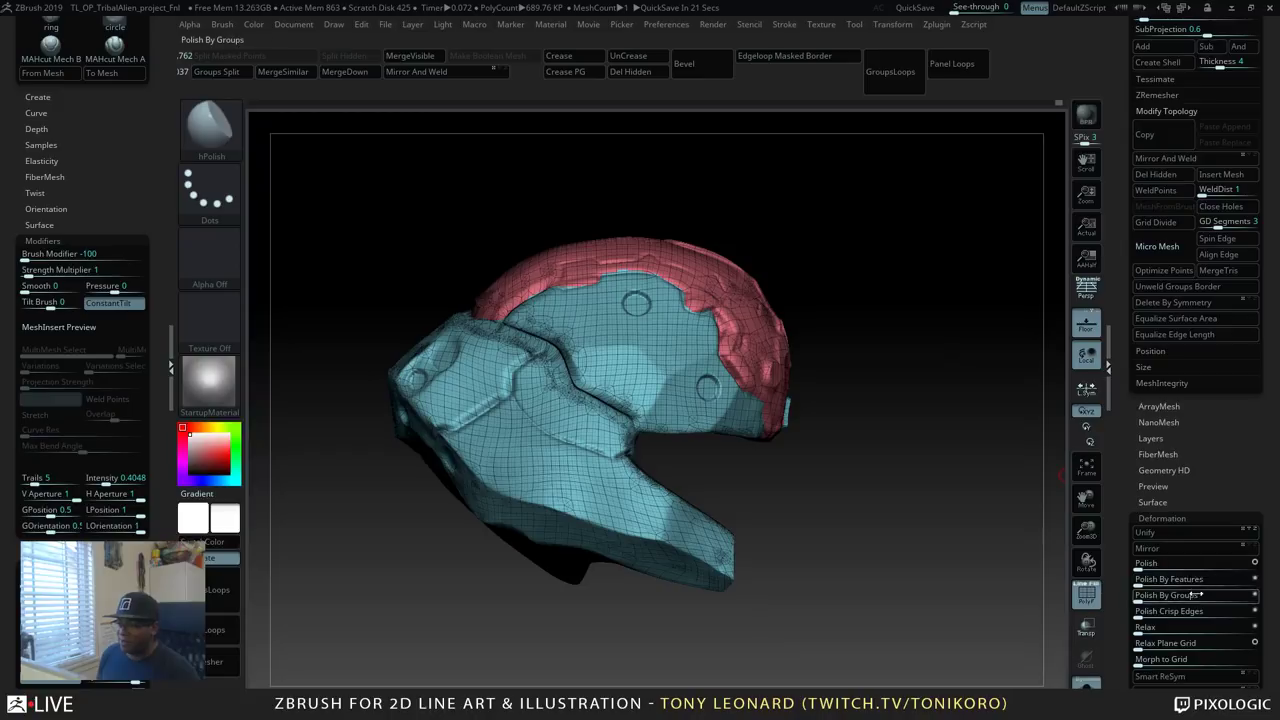
{"action": "left_click_drag", "start_coordinate": [980, 512], "coordinate": [887, 378]}
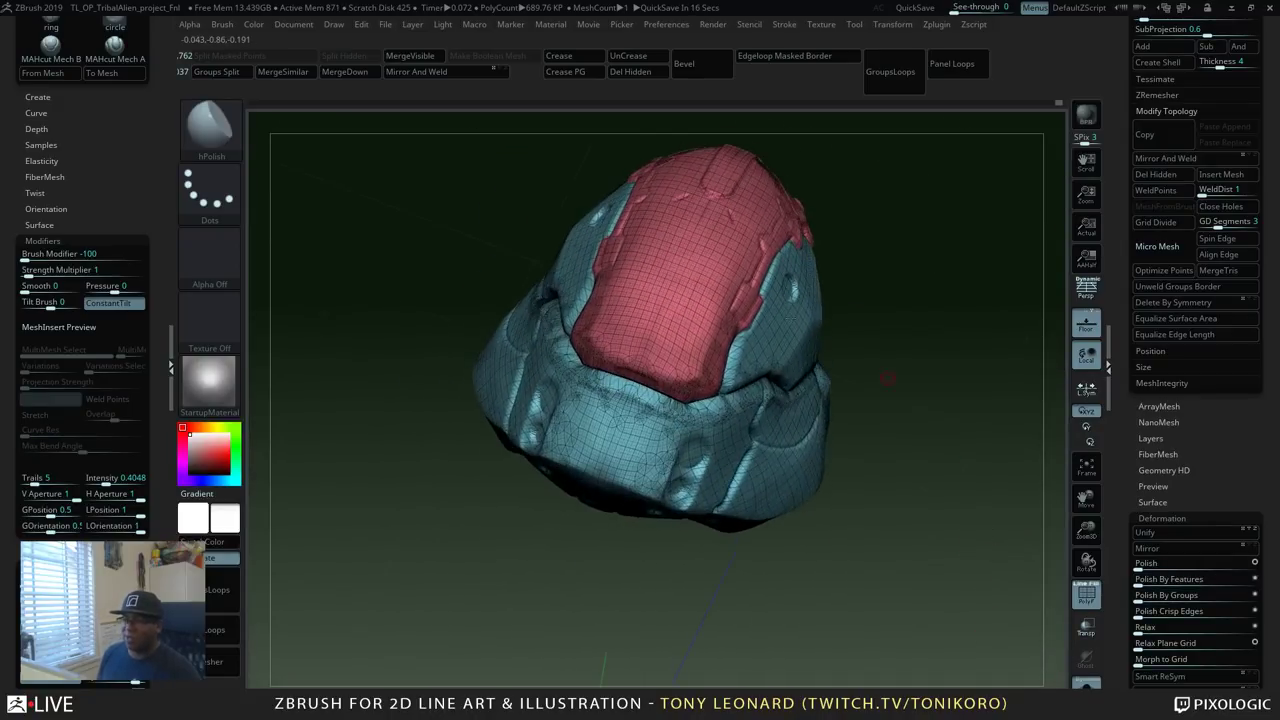
{"action": "left_click_drag", "start_coordinate": [952, 424], "coordinate": [952, 383]}
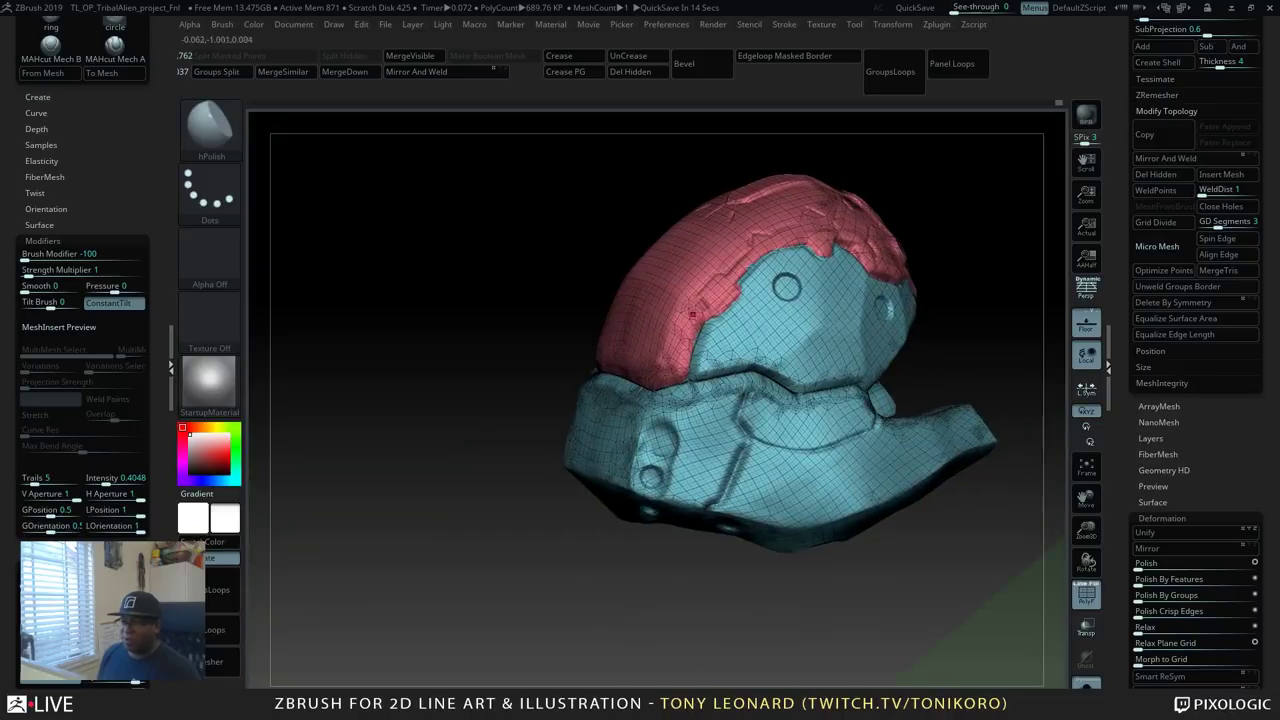
{"action": "left_click_drag", "start_coordinate": [977, 223], "coordinate": [901, 219], "text": "alt"}
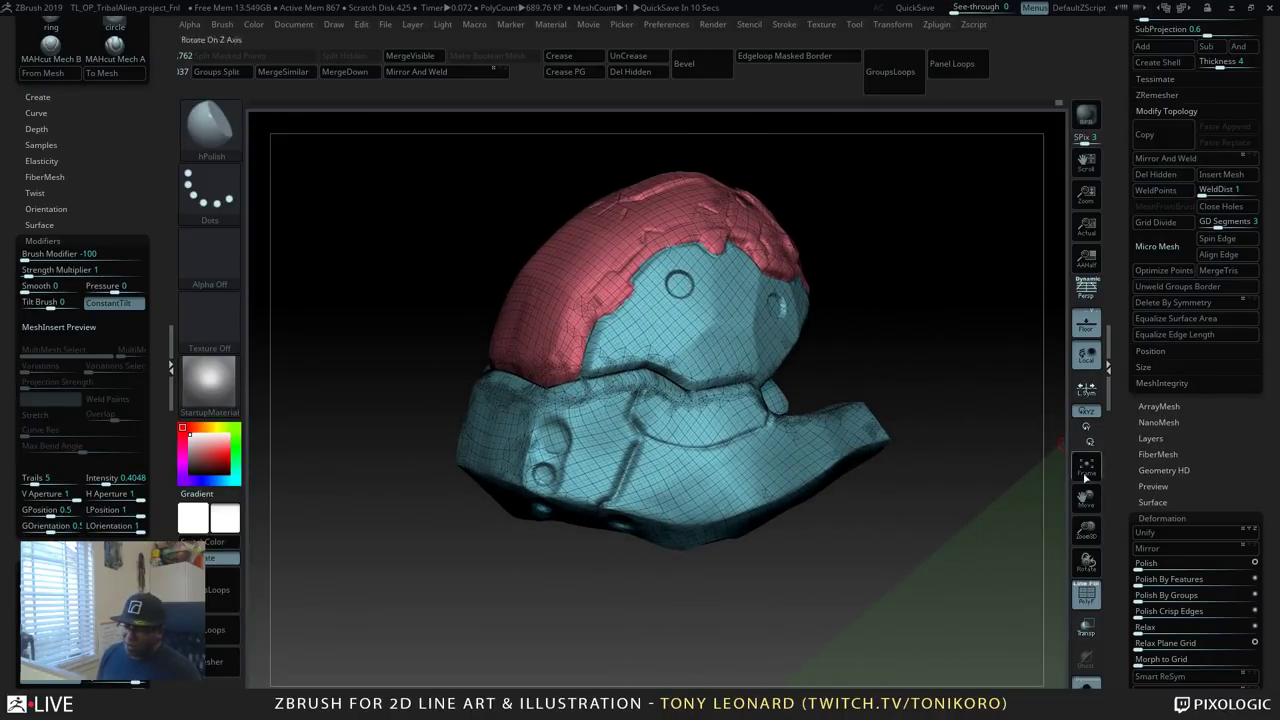
{"action": "scroll", "coordinate": [1140, 560], "scroll_direction": "down", "scroll_amount": 3}
{"action": "left_click", "coordinate": [1162, 323]}
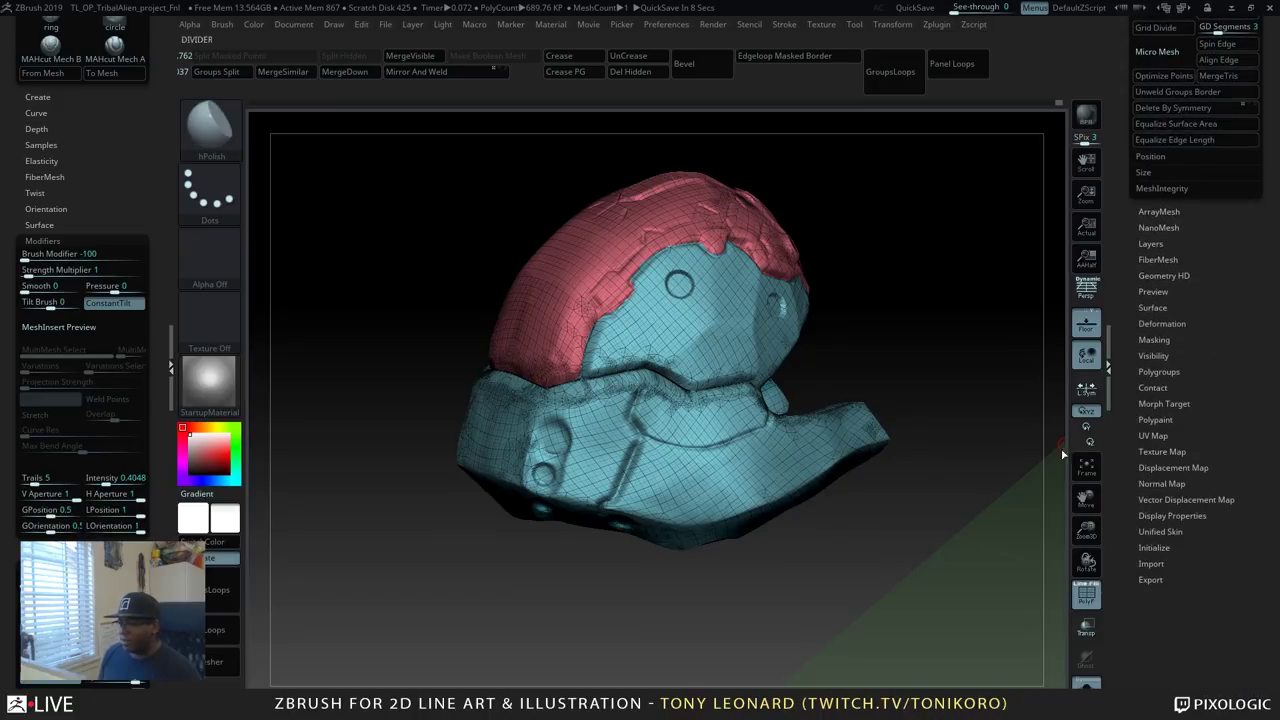
Try remeshing the helmet with DynaMesh, and examine the polygroup border along the side panel seam and rear band.
{"action": "left_click_drag", "start_coordinate": [999, 313], "coordinate": [889, 514]}
{"action": "left_click_drag", "start_coordinate": [843, 351], "coordinate": [948, 494]}
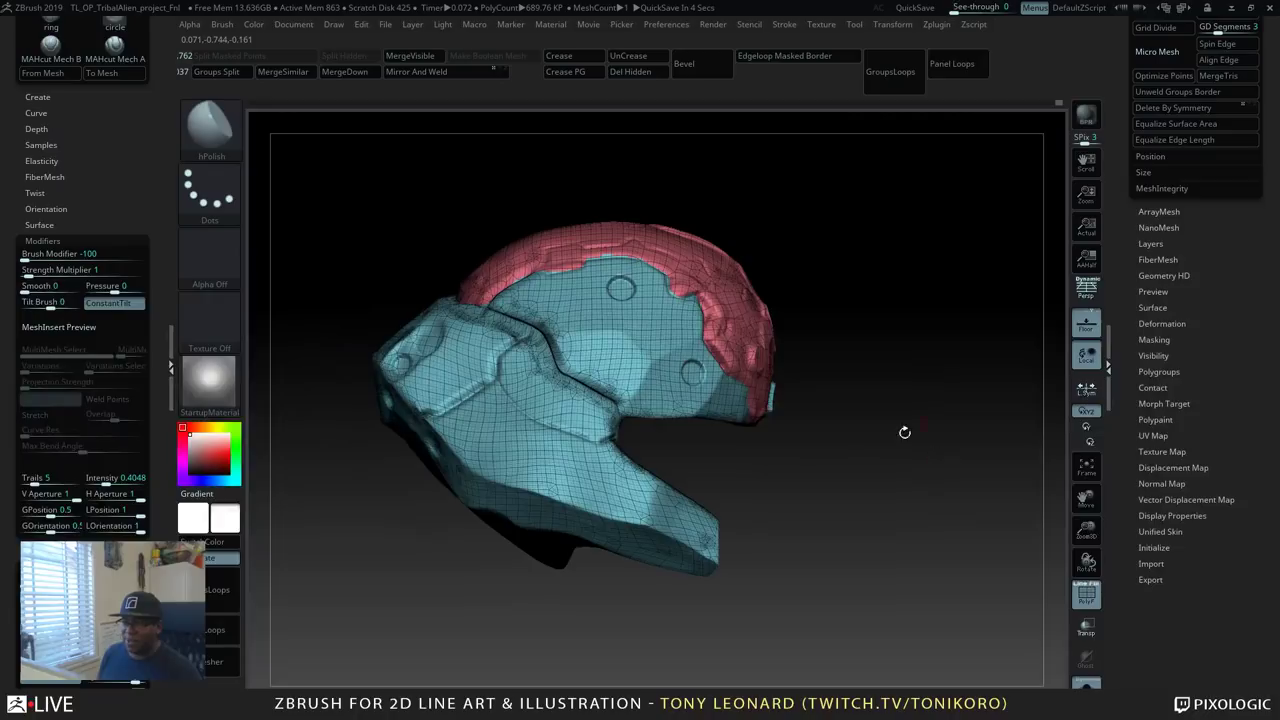
{"action": "left_click_drag", "start_coordinate": [932, 413], "coordinate": [949, 567]}
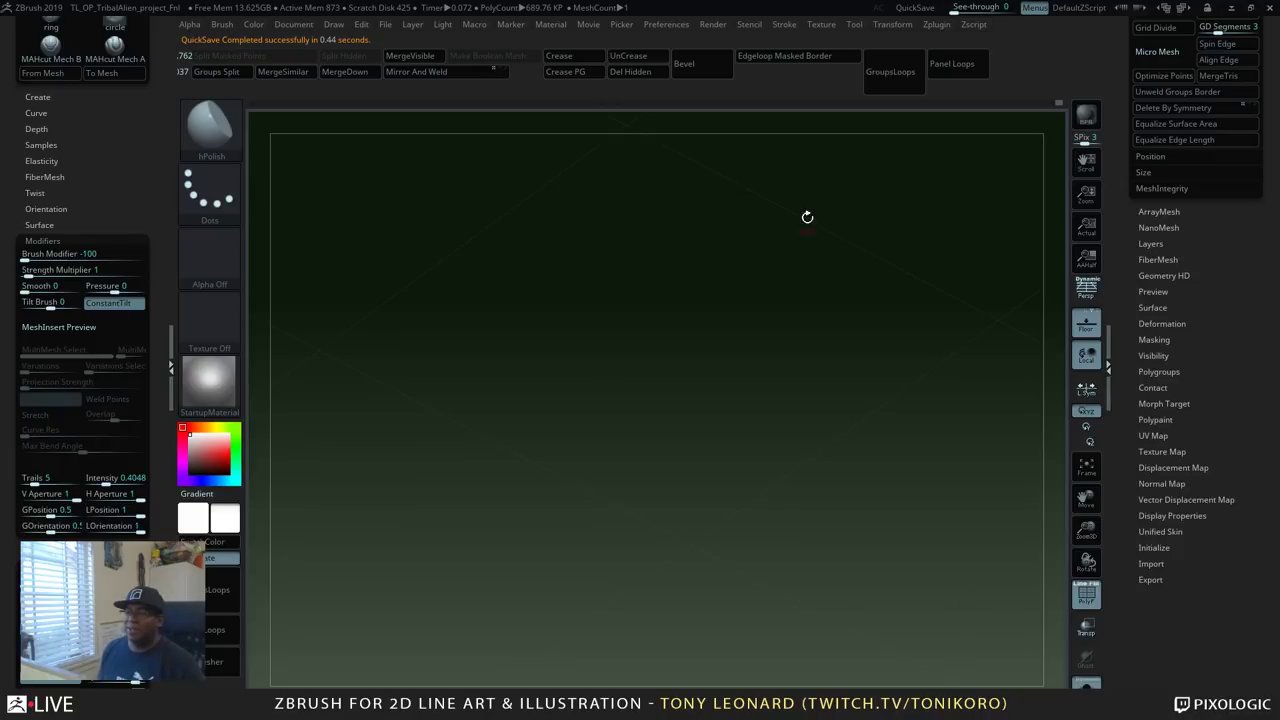
{"action": "left_click_drag", "start_coordinate": [896, 469], "coordinate": [939, 471]}
{"action": "left_click_drag", "start_coordinate": [956, 312], "coordinate": [579, 498]}
{"action": "left_click_drag", "start_coordinate": [857, 571], "coordinate": [874, 556]}
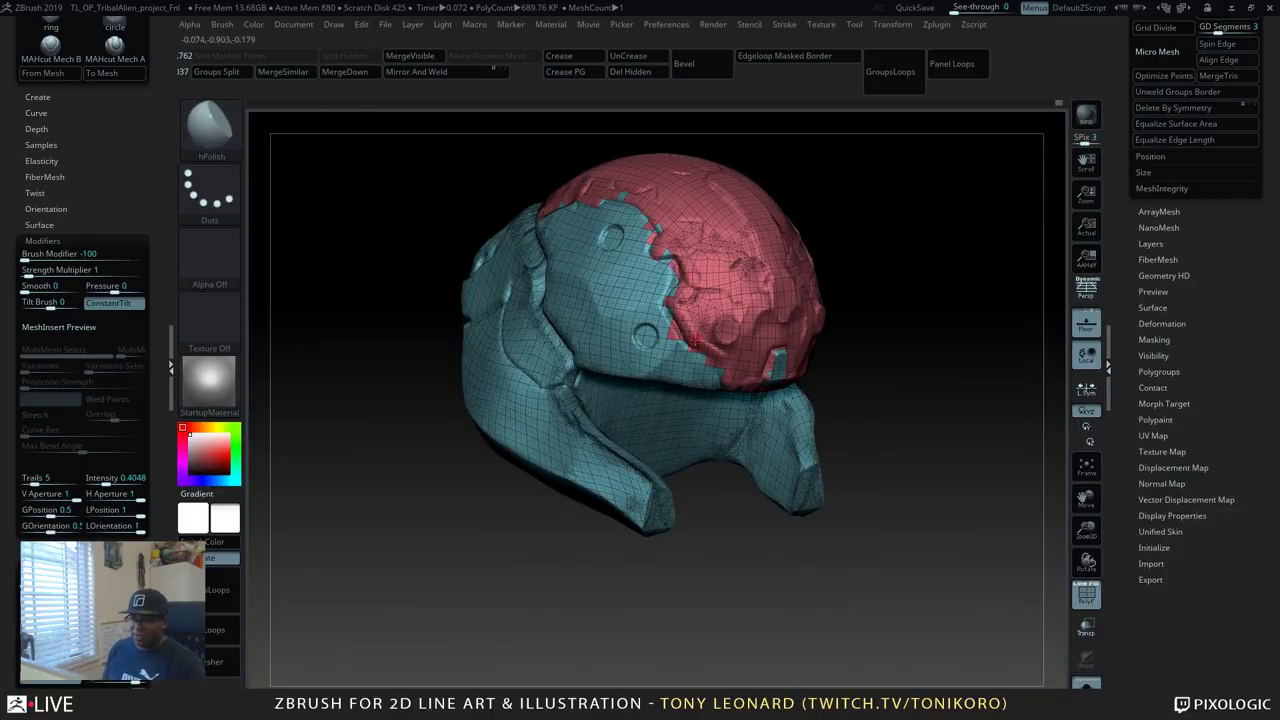
{"action": "left_click_drag", "start_coordinate": [917, 366], "coordinate": [926, 440]}
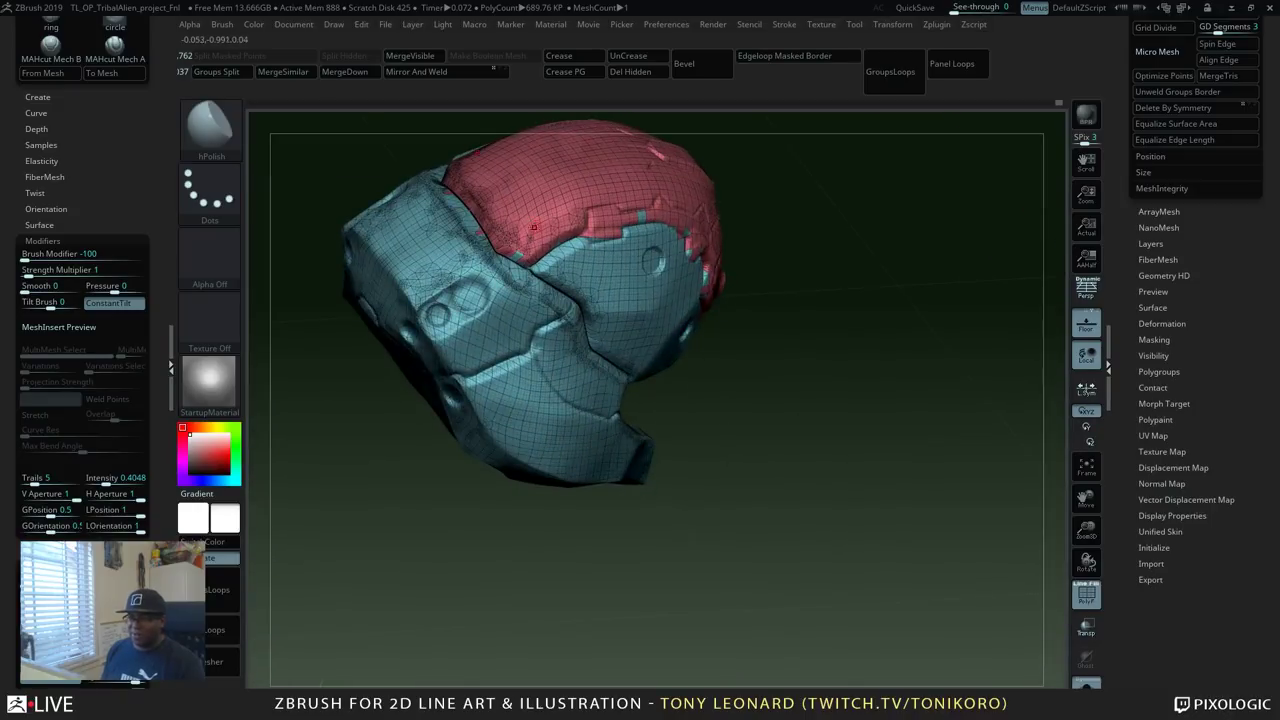
{"action": "left_click_drag", "start_coordinate": [848, 428], "coordinate": [805, 381]}
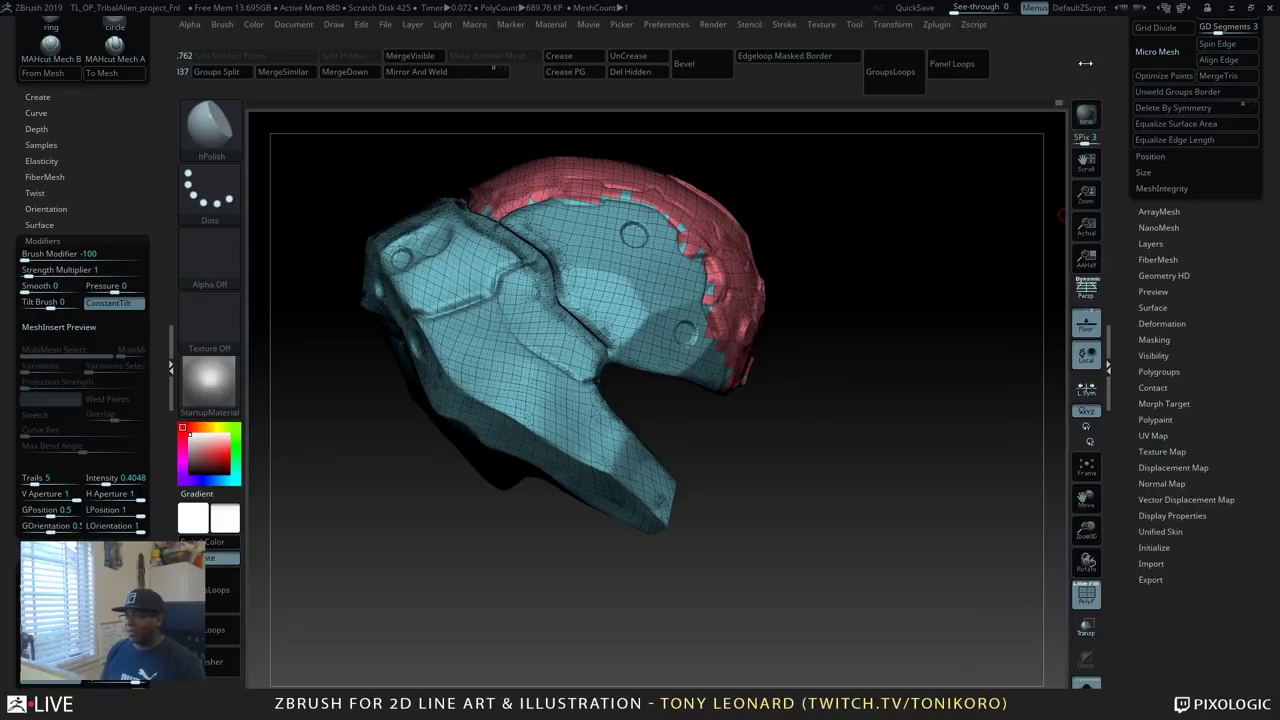
Undo the polygroup conversion to bring back the mask, and delete the helmet's lower subdivision levels.
{"action": "key", "text": "ctrl+z"}
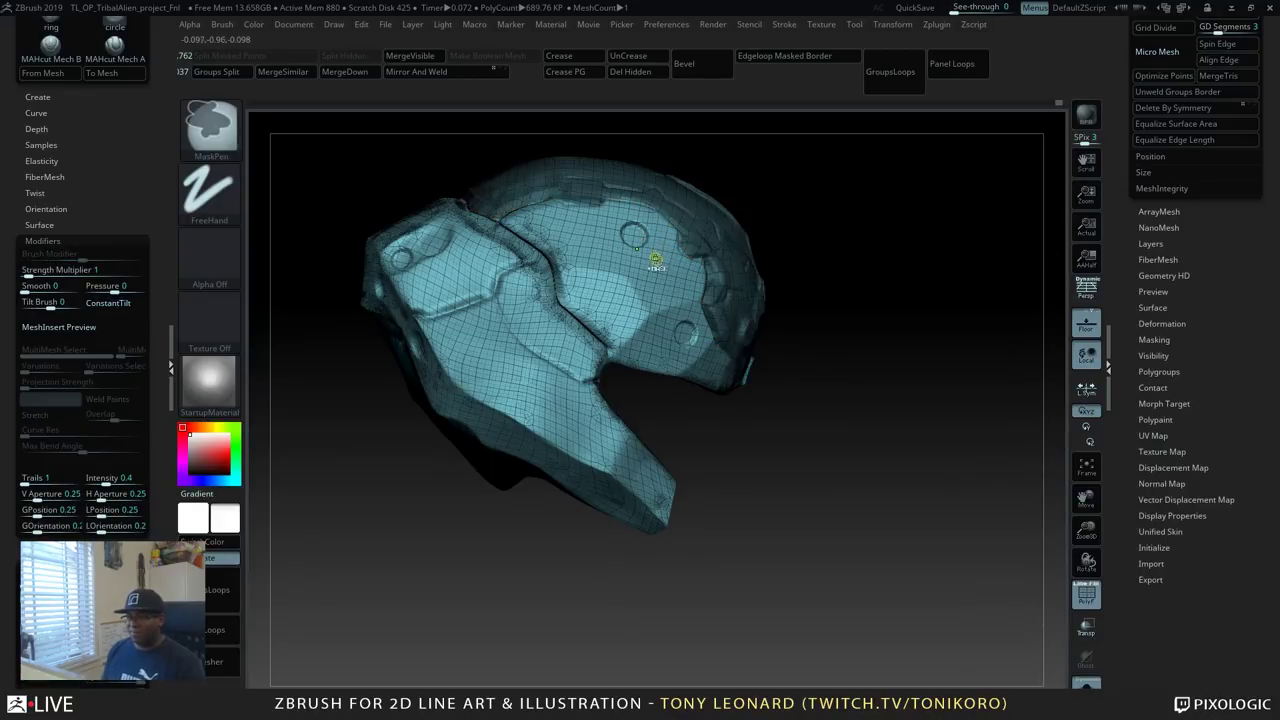
{"action": "left_click_drag", "start_coordinate": [942, 373], "coordinate": [811, 396]}
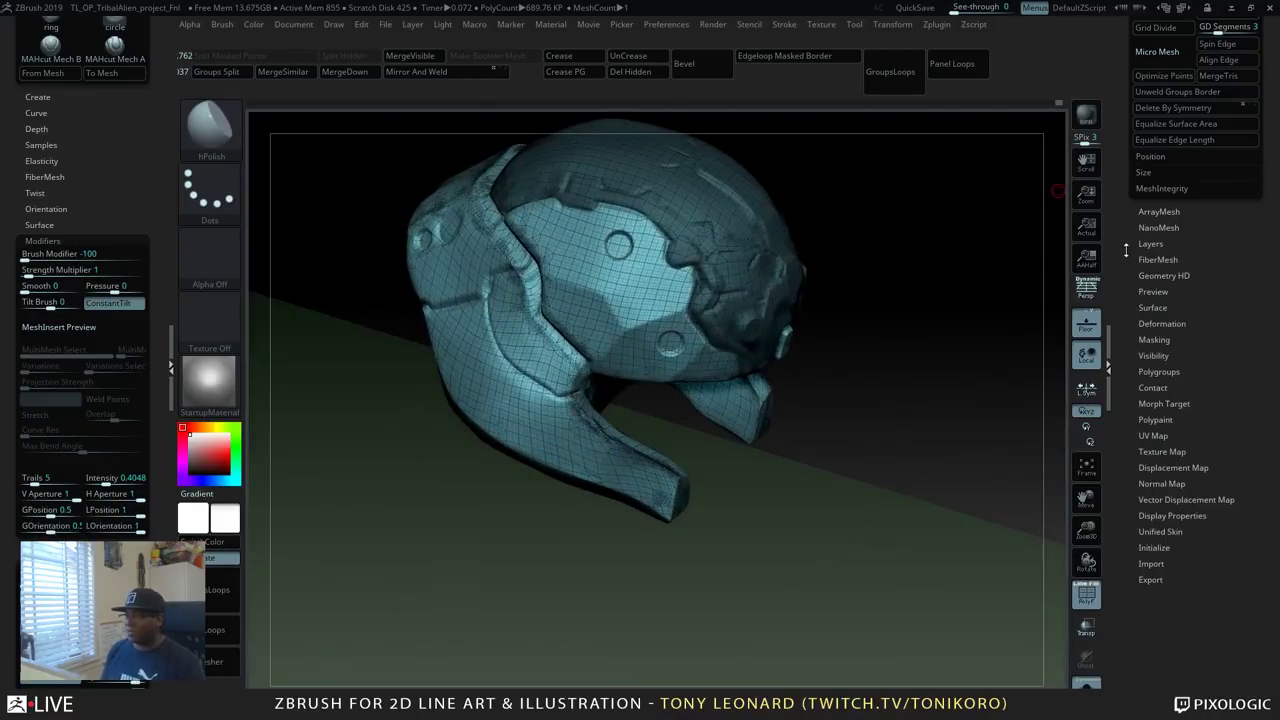
{"action": "scroll", "coordinate": [1140, 213], "scroll_direction": "up", "scroll_amount": 5}
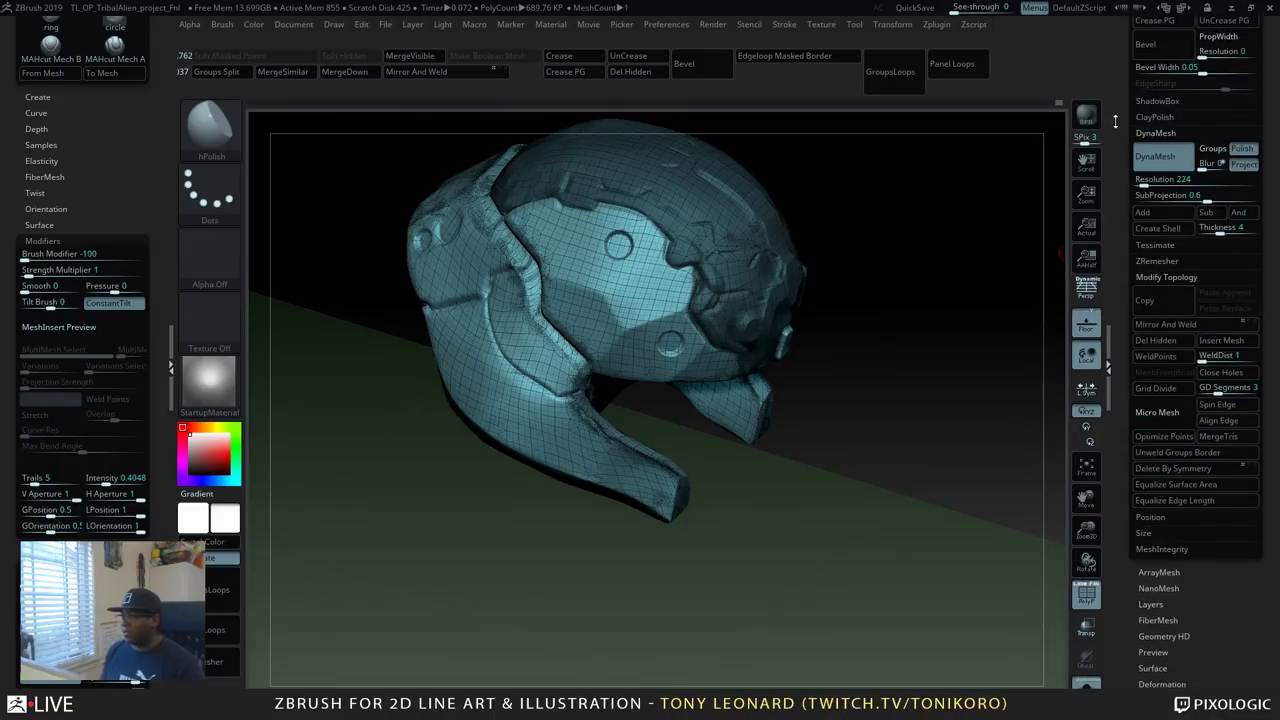
{"action": "scroll", "coordinate": [1110, 175], "scroll_direction": "up", "scroll_amount": 3}
{"action": "scroll", "coordinate": [1110, 175], "scroll_direction": "up", "scroll_amount": 3}
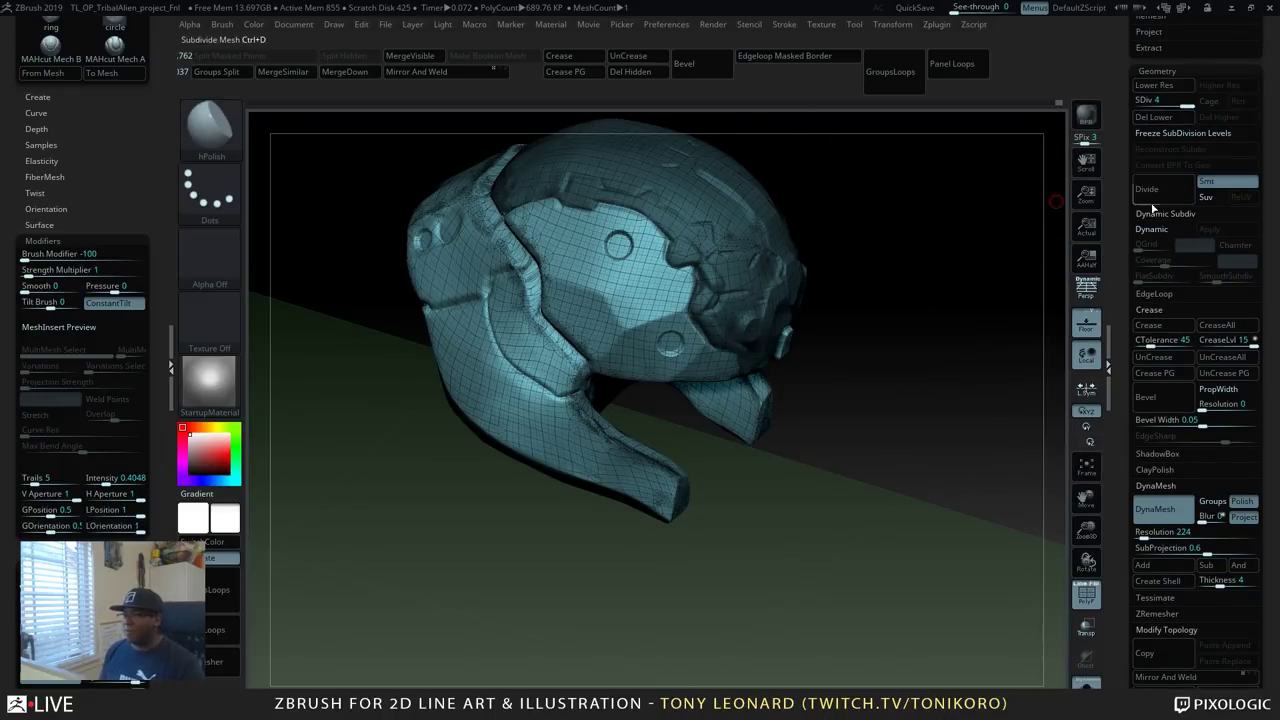
{"action": "left_click", "coordinate": [1160, 118]}
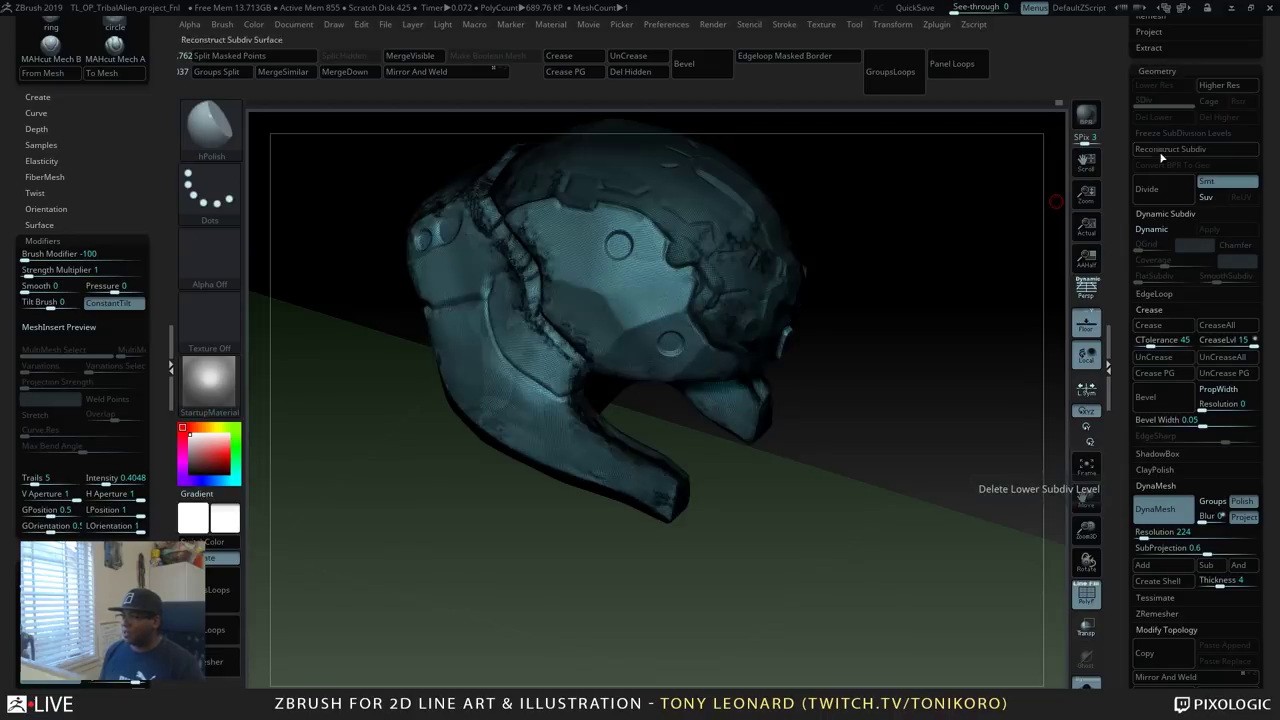
Convert the masked front and crown panels into their own polygroup on the high-resolution helmet mesh.
{"action": "left_click_drag", "start_coordinate": [910, 483], "coordinate": [860, 420]}
{"action": "left_click_drag", "start_coordinate": [803, 386], "coordinate": [892, 474]}
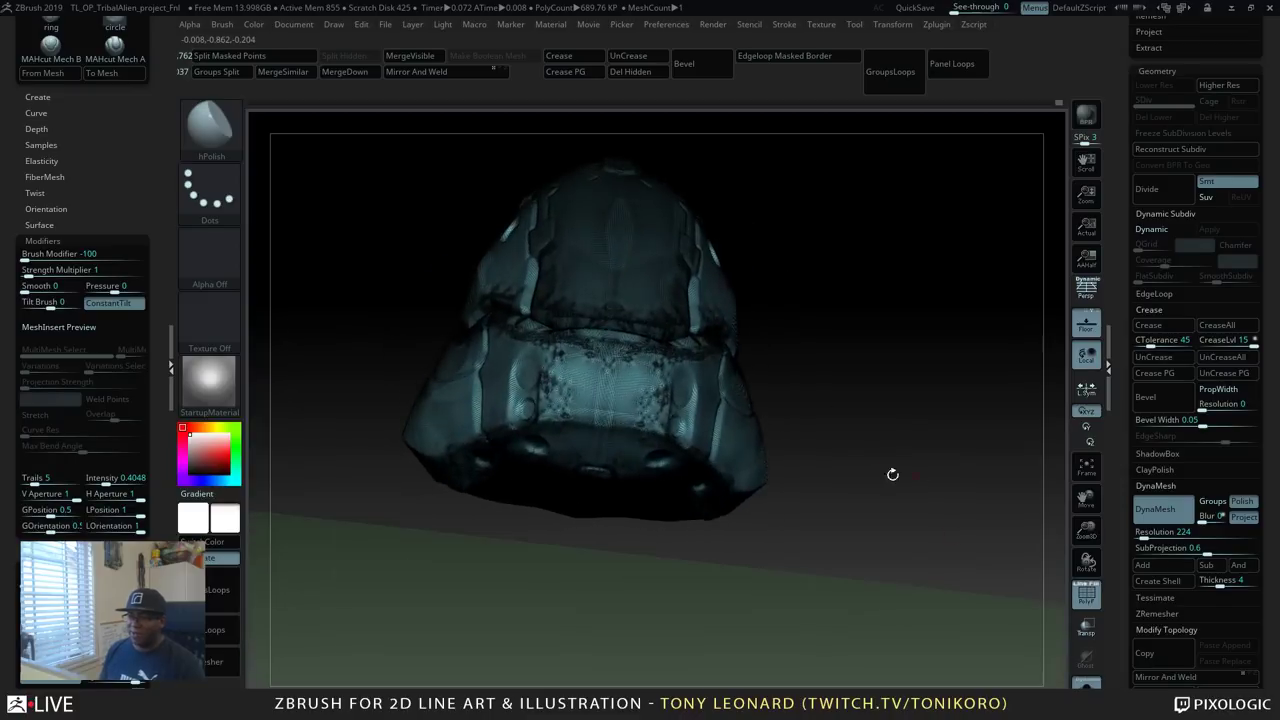
{"action": "left_click_drag", "start_coordinate": [901, 404], "coordinate": [820, 466]}
{"action": "left_click_drag", "start_coordinate": [874, 327], "coordinate": [811, 283]}
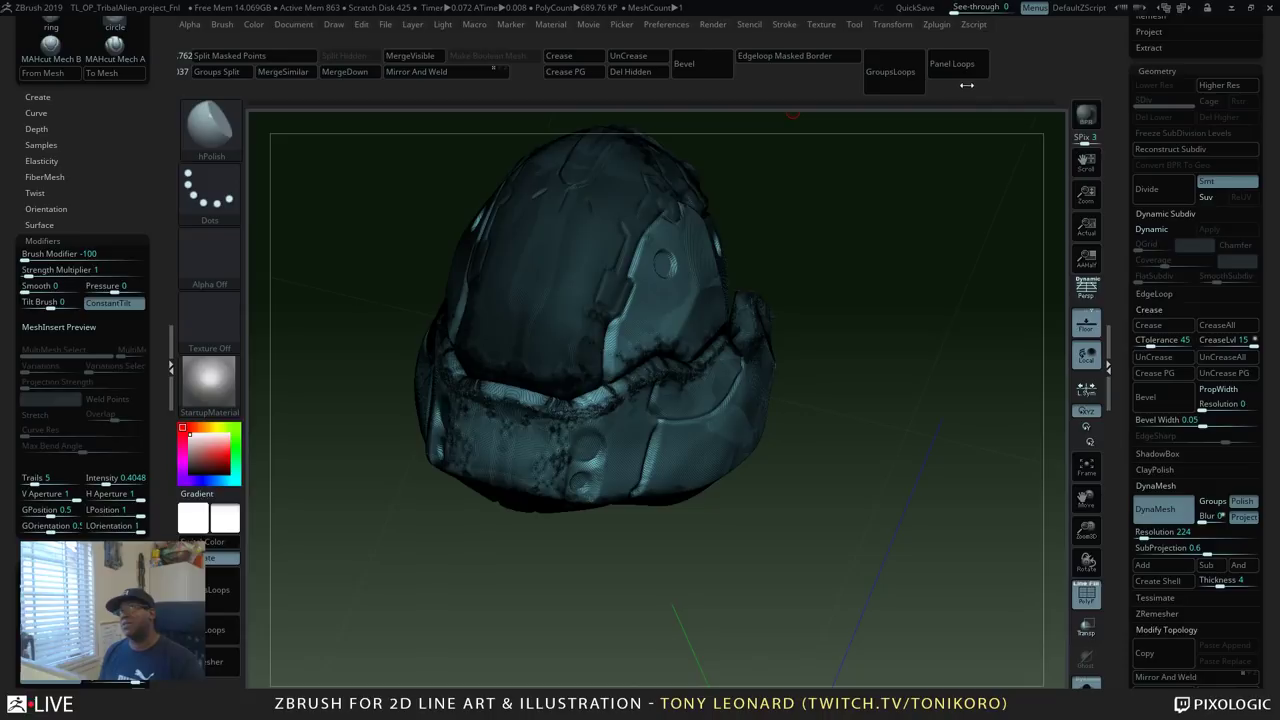
{"action": "mouse_move", "coordinate": [778, 84]}
{"action": "left_mouse_down"}
{"action": "mouse_move", "coordinate": [793, 92]}
{"action": "mouse_move", "coordinate": [678, 100]}
{"action": "mouse_move", "coordinate": [974, 92]}
{"action": "left_mouse_up"}
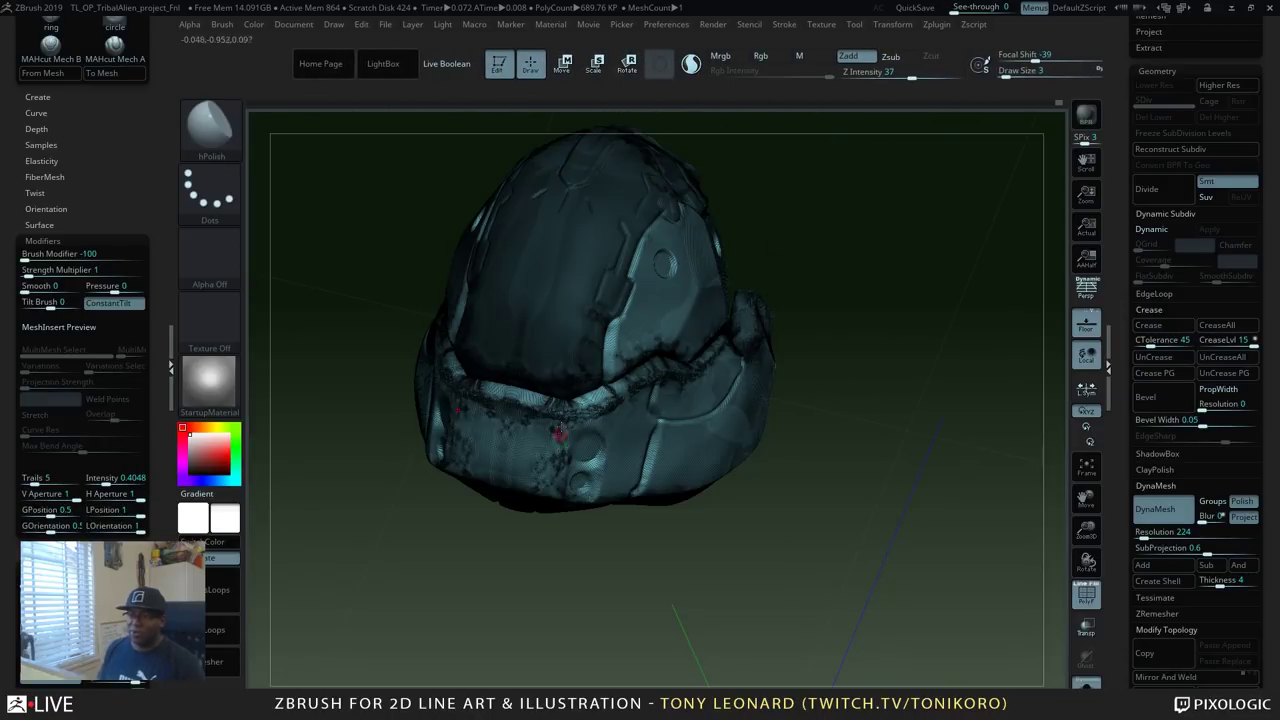
{"action": "mouse_move", "coordinate": [865, 517]}
{"action": "left_mouse_down"}
{"action": "mouse_move", "coordinate": [927, 510]}
{"action": "mouse_move", "coordinate": [760, 517]}
{"action": "mouse_move", "coordinate": [946, 534]}
{"action": "mouse_move", "coordinate": [960, 583]}
{"action": "mouse_move", "coordinate": [930, 581]}
{"action": "mouse_move", "coordinate": [957, 533]}
{"action": "mouse_move", "coordinate": [944, 522]}
{"action": "mouse_move", "coordinate": [960, 480]}
{"action": "mouse_move", "coordinate": [920, 517]}
{"action": "mouse_move", "coordinate": [905, 520]}
{"action": "mouse_move", "coordinate": [900, 500]}
{"action": "mouse_move", "coordinate": [900, 512]}
{"action": "mouse_move", "coordinate": [886, 507]}
{"action": "left_mouse_up"}
{"action": "key", "text": "ctrl"}
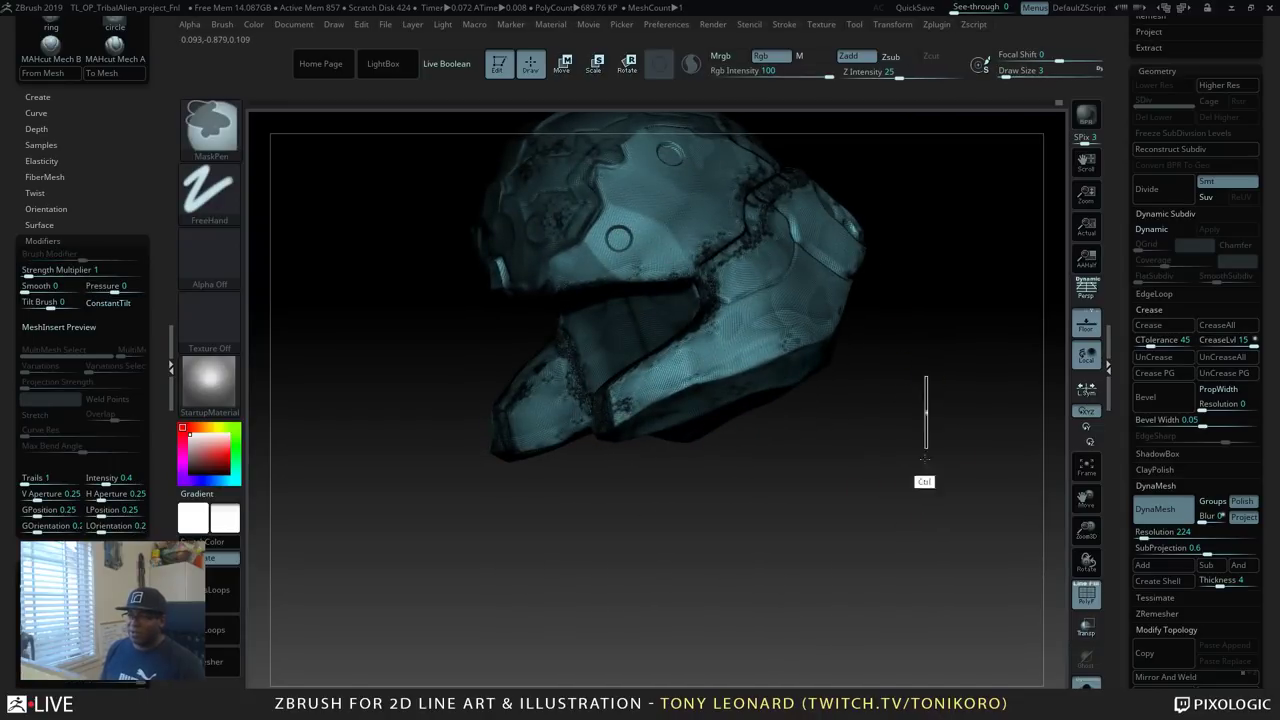
{"action": "left_click_drag", "start_coordinate": [925, 458], "coordinate": [918, 486], "text": "ctrl"}
{"action": "key", "text": "ctrl+z"}
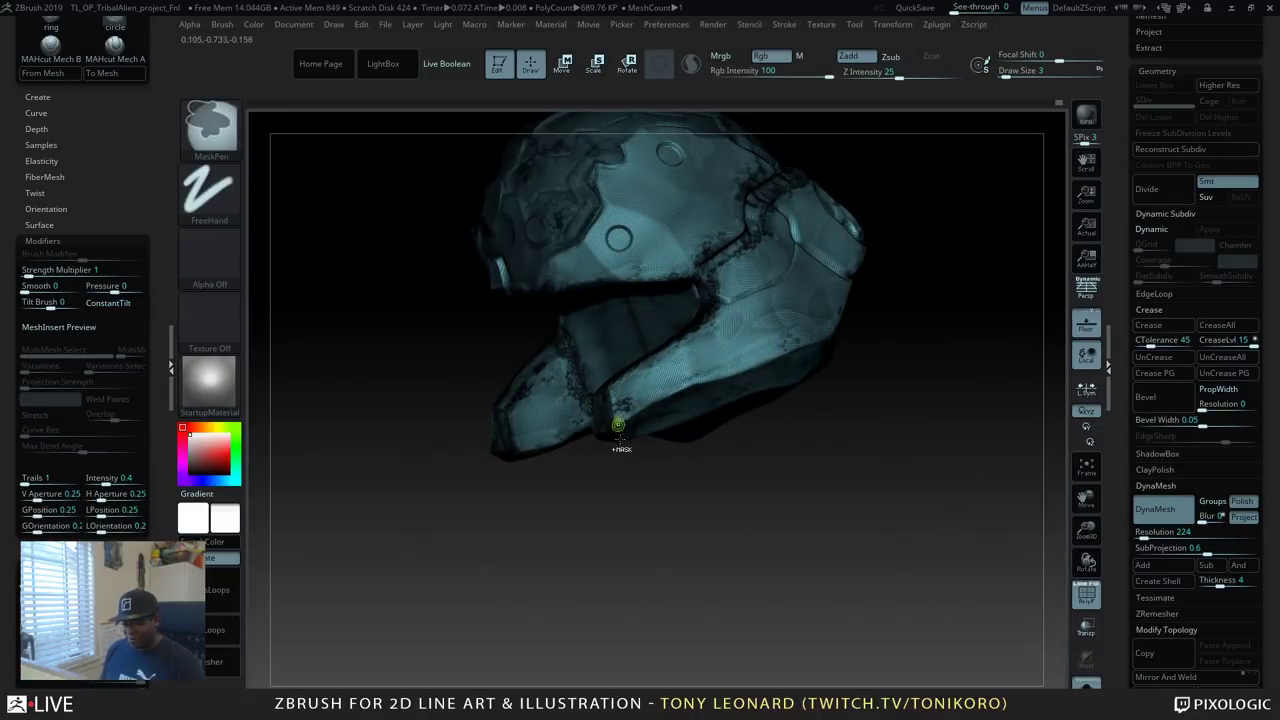
{"action": "key", "text": "ctrl+w"}
{"action": "mouse_move", "coordinate": [868, 528]}
{"action": "left_mouse_down"}
{"action": "mouse_move", "coordinate": [825, 578]}
{"action": "mouse_move", "coordinate": [701, 584]}
{"action": "left_mouse_up"}
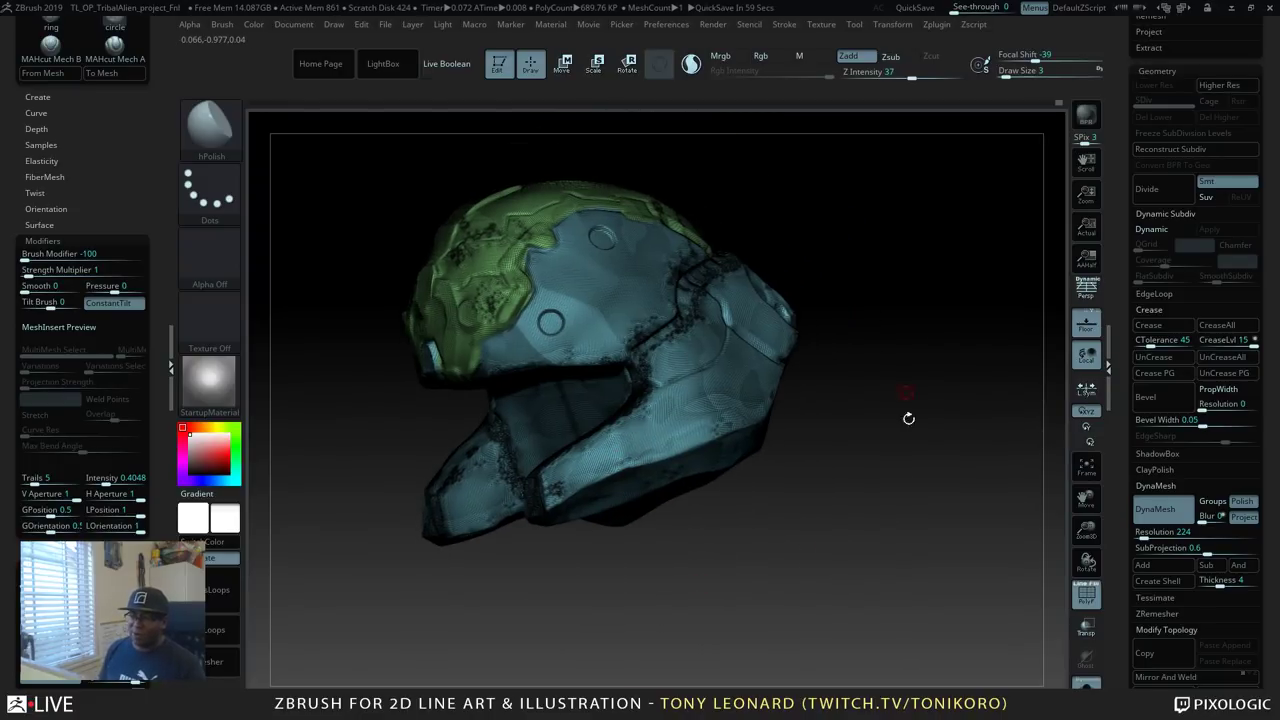
Hide the polyframe and view the helmet's side panels and front rim.
{"action": "mouse_move", "coordinate": [908, 420]}
{"action": "left_mouse_down"}
{"action": "mouse_move", "coordinate": [908, 522]}
{"action": "mouse_move", "coordinate": [903, 480]}
{"action": "mouse_move", "coordinate": [895, 504]}
{"action": "mouse_move", "coordinate": [931, 503]}
{"action": "mouse_move", "coordinate": [871, 514]}
{"action": "mouse_move", "coordinate": [869, 503]}
{"action": "mouse_move", "coordinate": [876, 534]}
{"action": "left_mouse_up"}
{"action": "key", "text": "shift+f"}
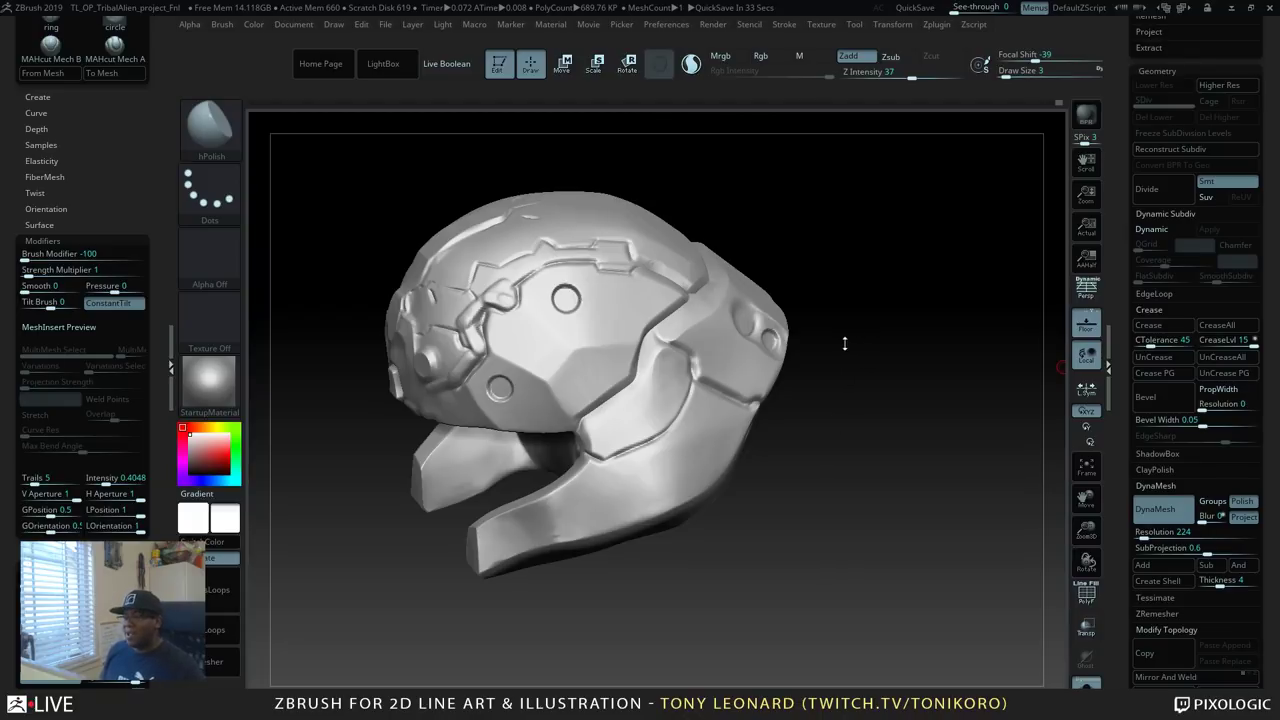
{"action": "left_click_drag", "start_coordinate": [913, 421], "coordinate": [909, 491]}
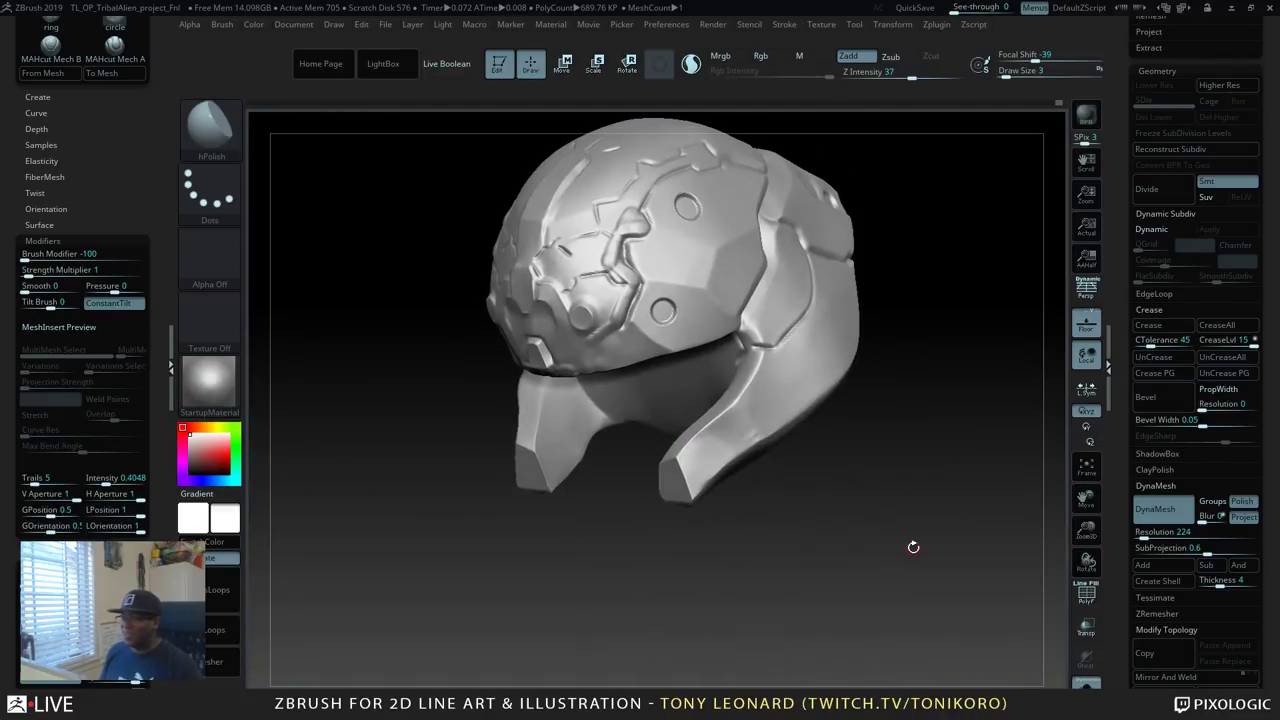
Switch to the Blender scene TL_Titan_Bay12_scene_build001 and examine the hangar's orange ship, parked aircraft and support towers.
{"action": "key", "text": "alt+Tab"}
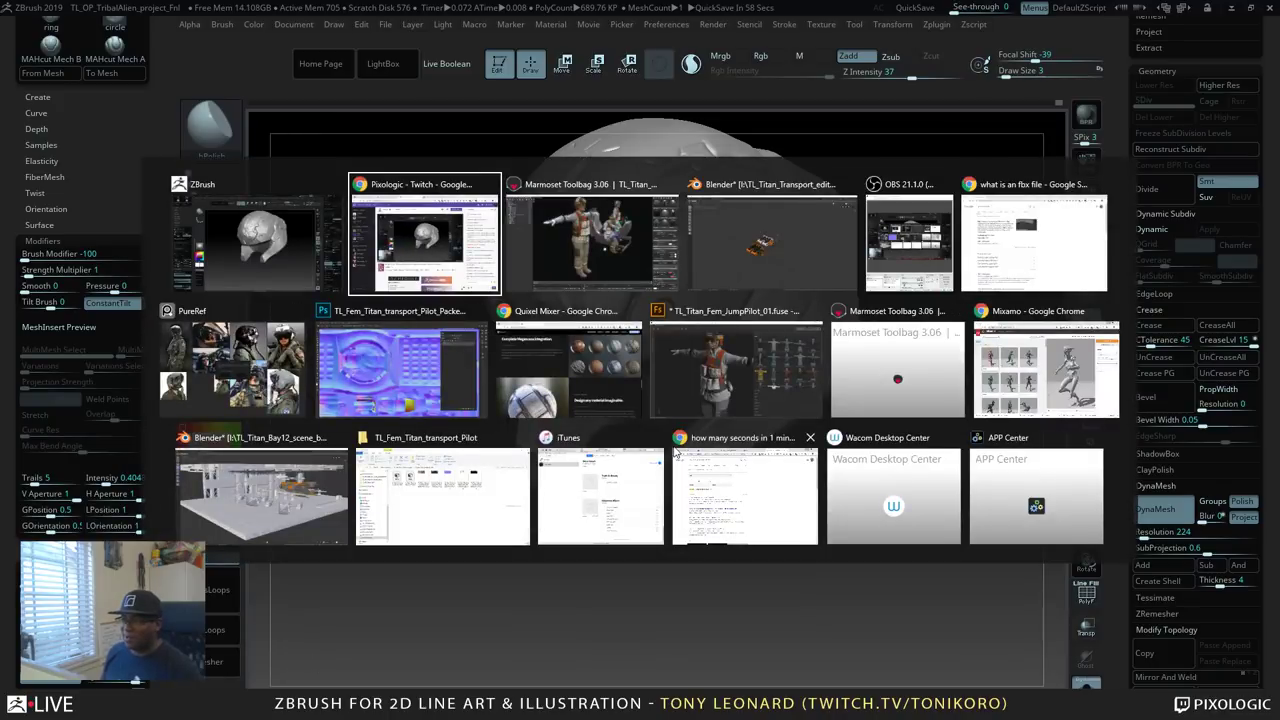
{"action": "left_click", "coordinate": [260, 495]}
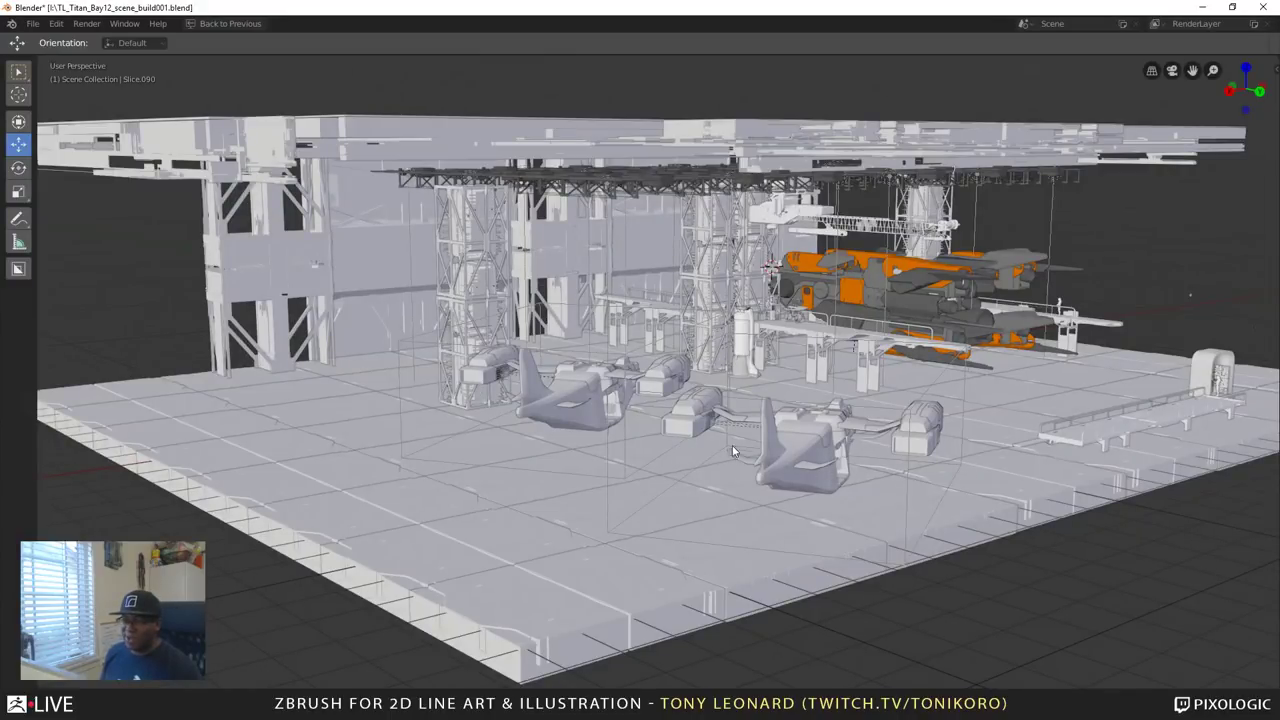
{"action": "scroll", "coordinate": [829, 463], "scroll_direction": "down", "scroll_amount": 4}
{"action": "middle_click_drag", "start_coordinate": [834, 470], "coordinate": [717, 458]}
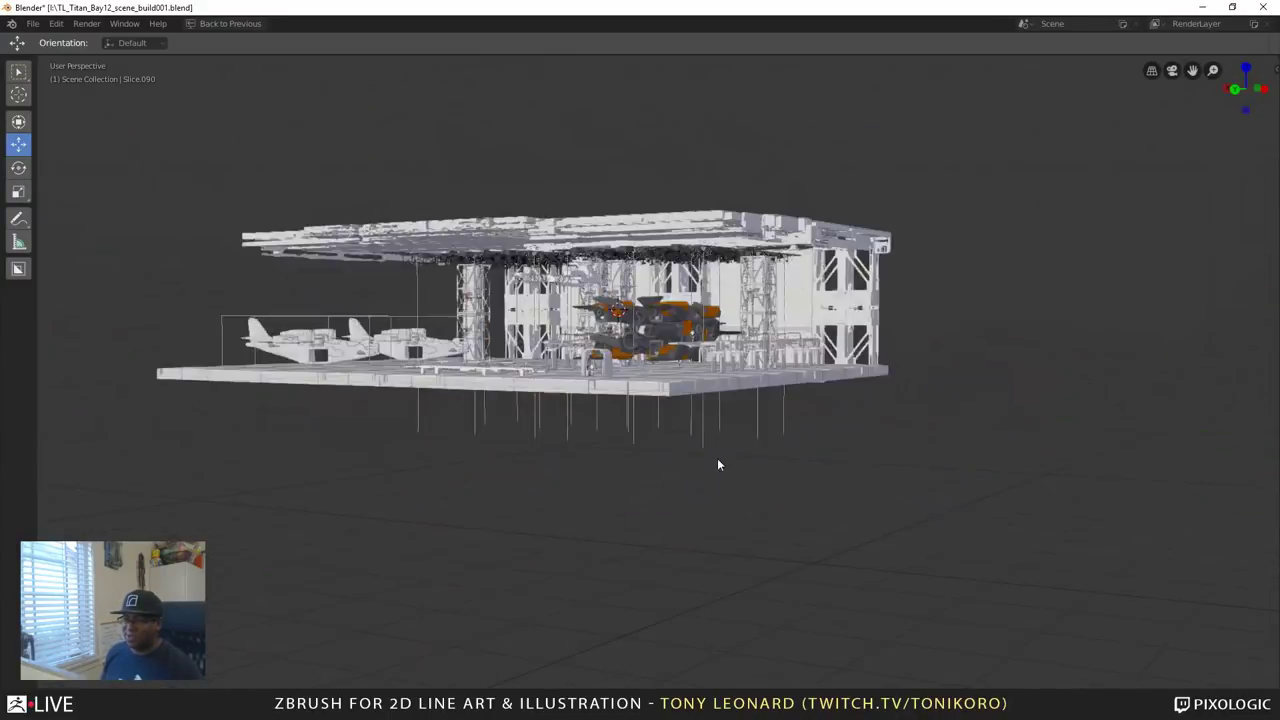
{"action": "scroll", "coordinate": [733, 462], "scroll_direction": "up", "scroll_amount": 5}
{"action": "scroll", "coordinate": [733, 467], "scroll_direction": "down", "scroll_amount": 5}
{"action": "middle_click_drag", "start_coordinate": [640, 436], "coordinate": [643, 454]}
{"action": "scroll", "coordinate": [642, 450], "scroll_direction": "up", "scroll_amount": 4}
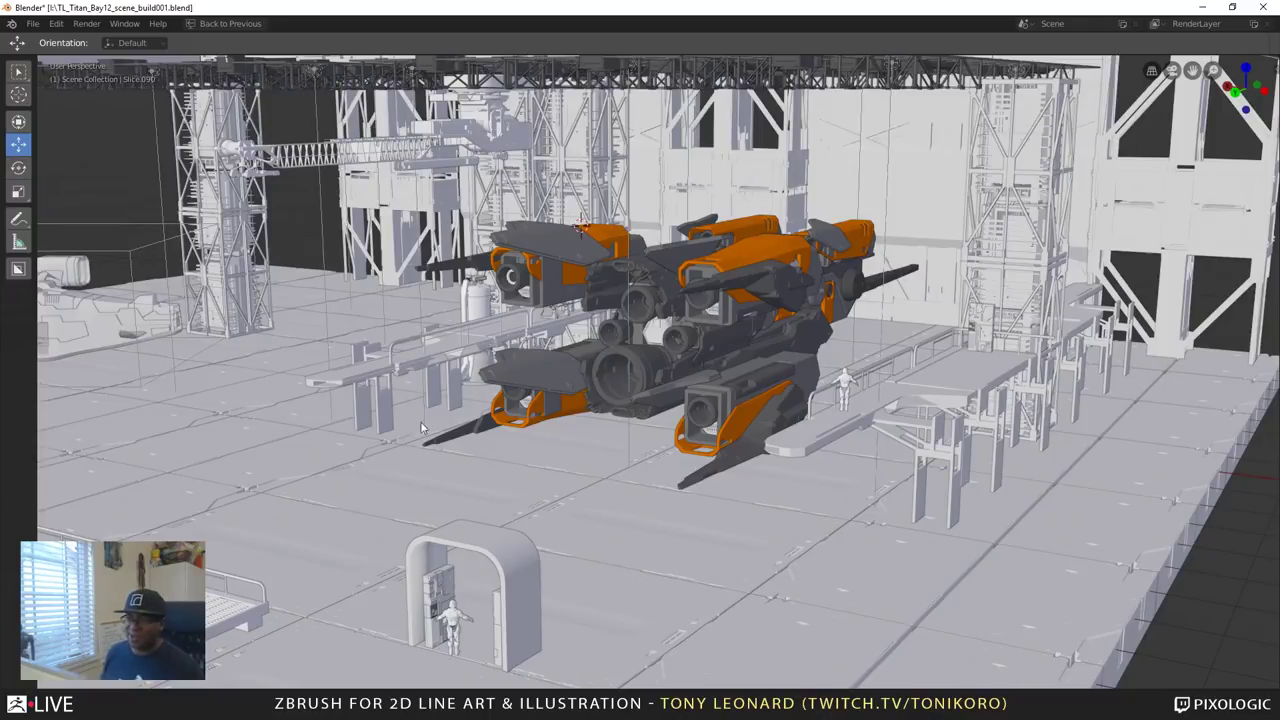
{"action": "scroll", "coordinate": [466, 404], "scroll_direction": "down", "scroll_amount": 2}
{"action": "middle_click_drag", "start_coordinate": [466, 404], "coordinate": [646, 569]}
{"action": "scroll", "coordinate": [460, 497], "scroll_direction": "up", "scroll_amount": 1}
{"action": "scroll", "coordinate": [646, 569], "scroll_direction": "up", "scroll_amount": 6}
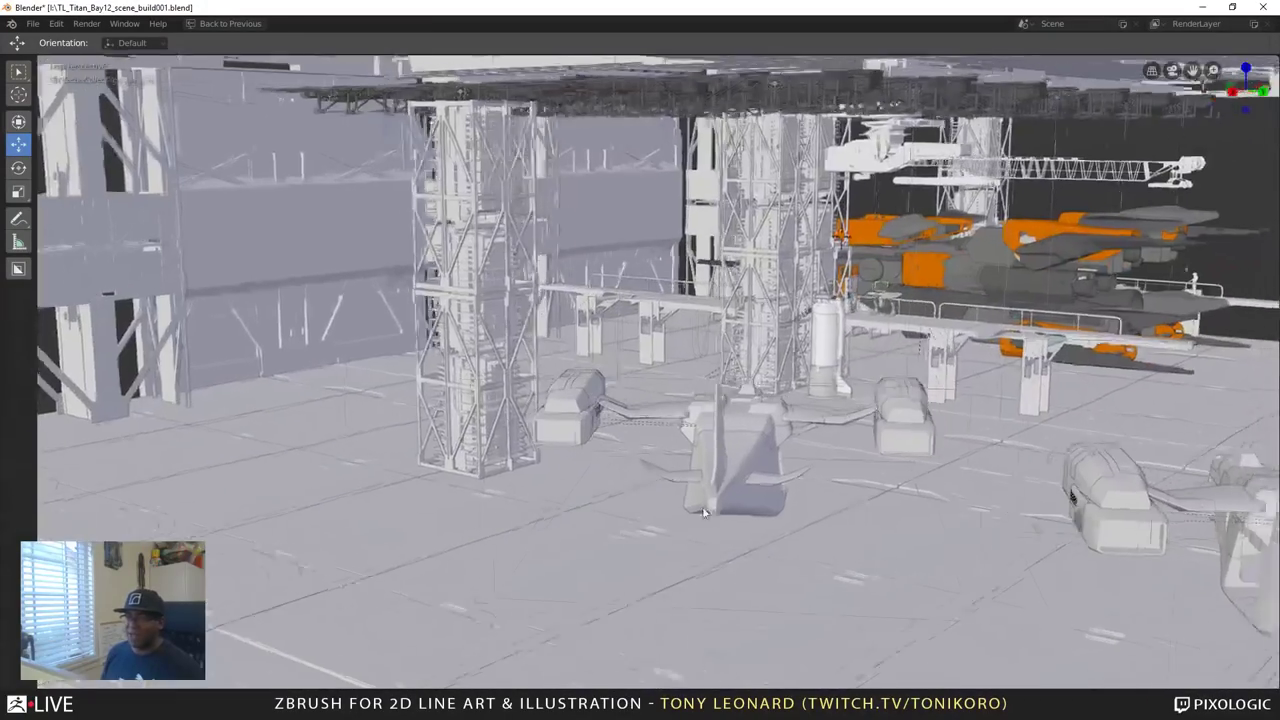
{"action": "middle_click_drag", "start_coordinate": [703, 512], "coordinate": [659, 519]}
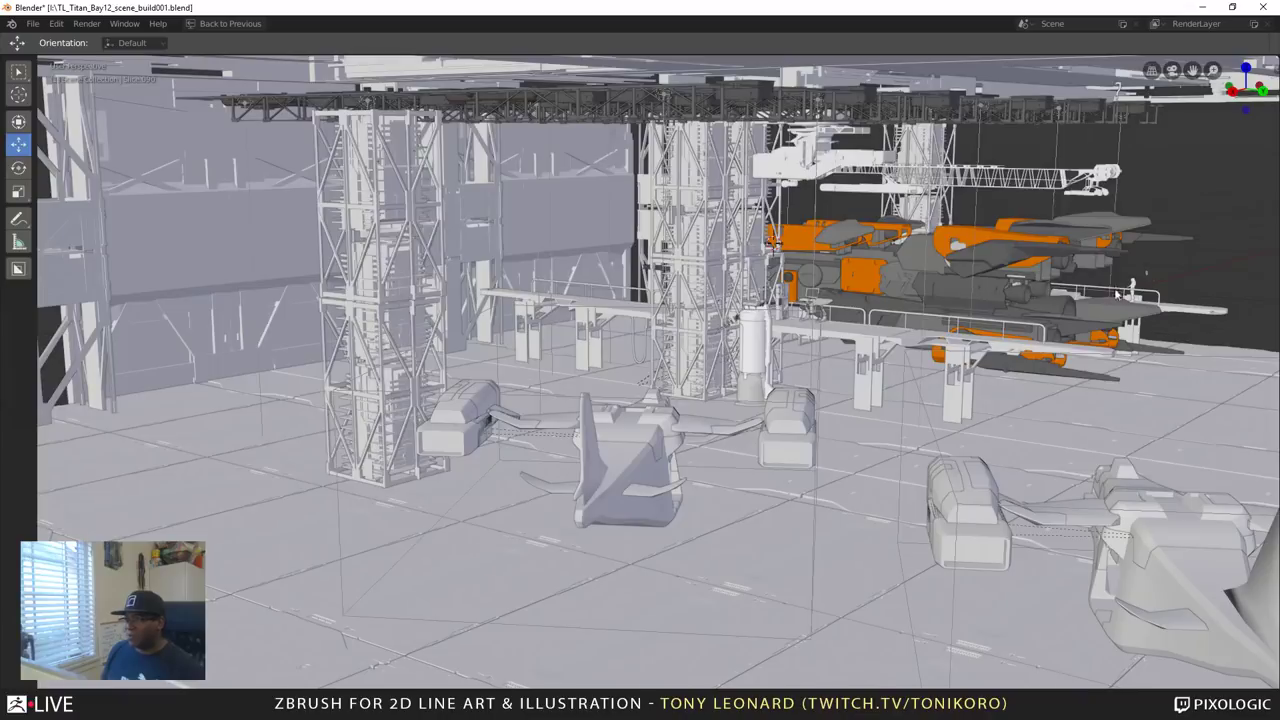
Examine the hangar bay from outside, looking over its roof, floor, walkways and parked aircraft.
{"action": "scroll", "coordinate": [1111, 307], "scroll_direction": "down", "scroll_amount": 10}
{"action": "middle_click_drag", "start_coordinate": [1116, 290], "coordinate": [860, 268]}
{"action": "scroll", "coordinate": [780, 268], "scroll_direction": "up", "scroll_amount": 5}
{"action": "middle_click_drag", "start_coordinate": [1010, 262], "coordinate": [809, 287]}
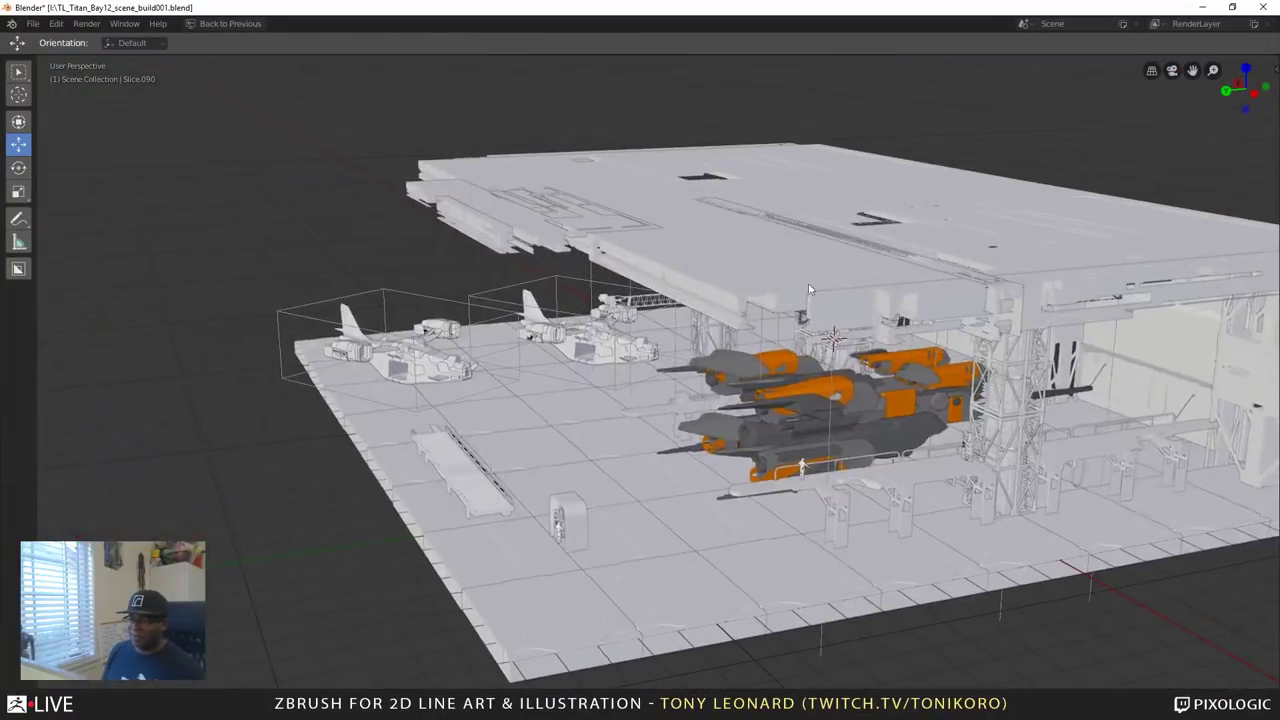
{"action": "scroll", "coordinate": [810, 289], "scroll_direction": "up", "scroll_amount": 2}
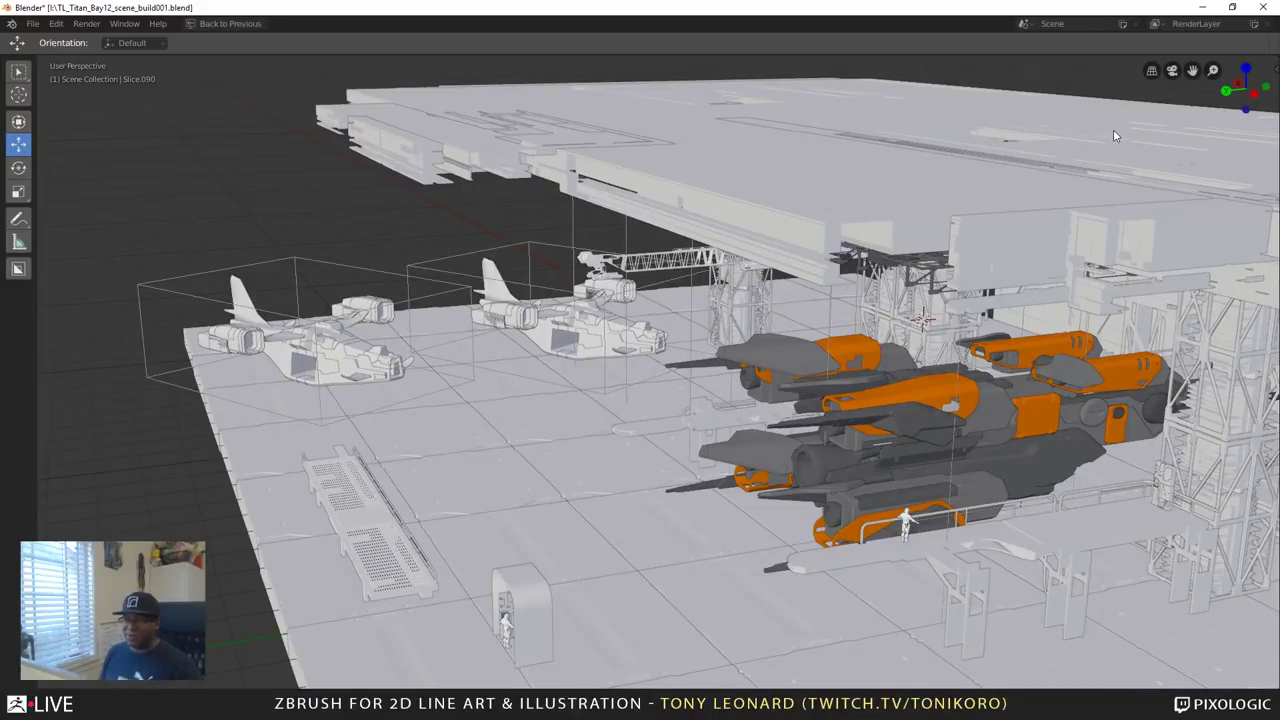
{"action": "scroll", "coordinate": [1111, 134], "scroll_direction": "down", "scroll_amount": 5}
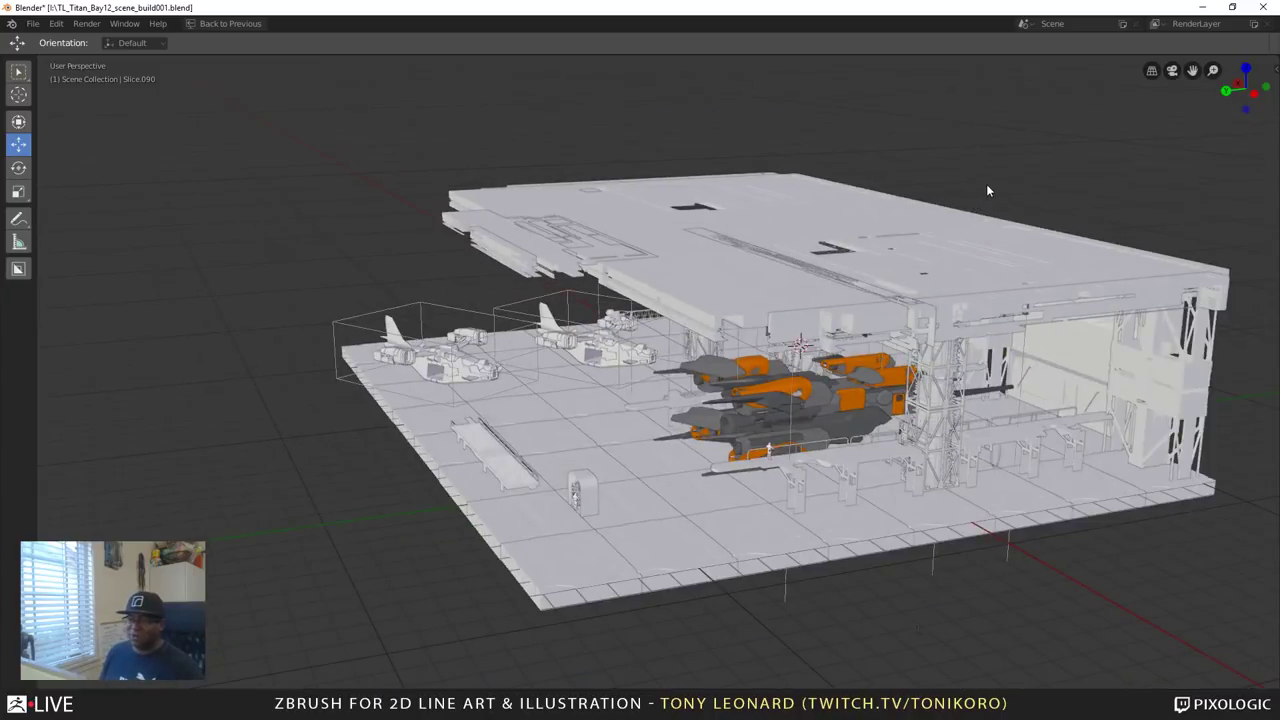
{"action": "scroll", "coordinate": [1060, 200], "scroll_direction": "down", "scroll_amount": 4}
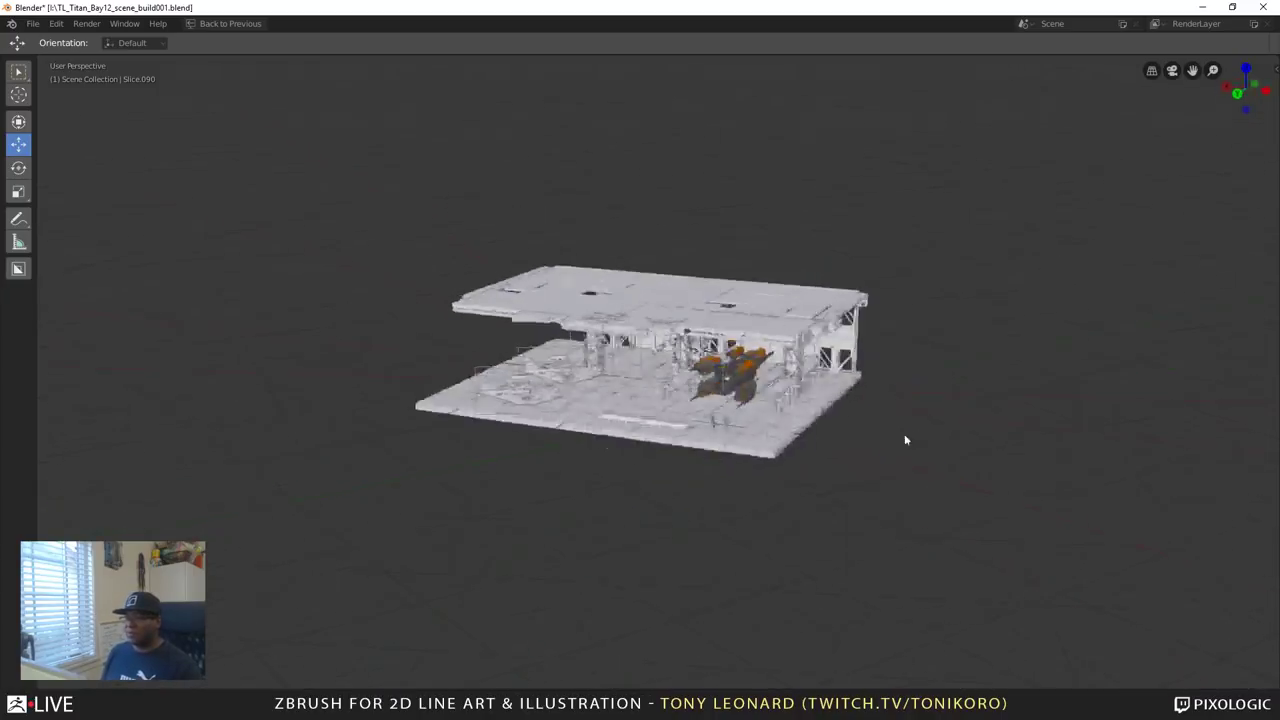
{"action": "middle_click_drag", "start_coordinate": [905, 440], "coordinate": [966, 434]}
{"action": "scroll", "coordinate": [966, 434], "scroll_direction": "up", "scroll_amount": 7}
{"action": "middle_click_drag", "start_coordinate": [683, 360], "coordinate": [843, 515]}
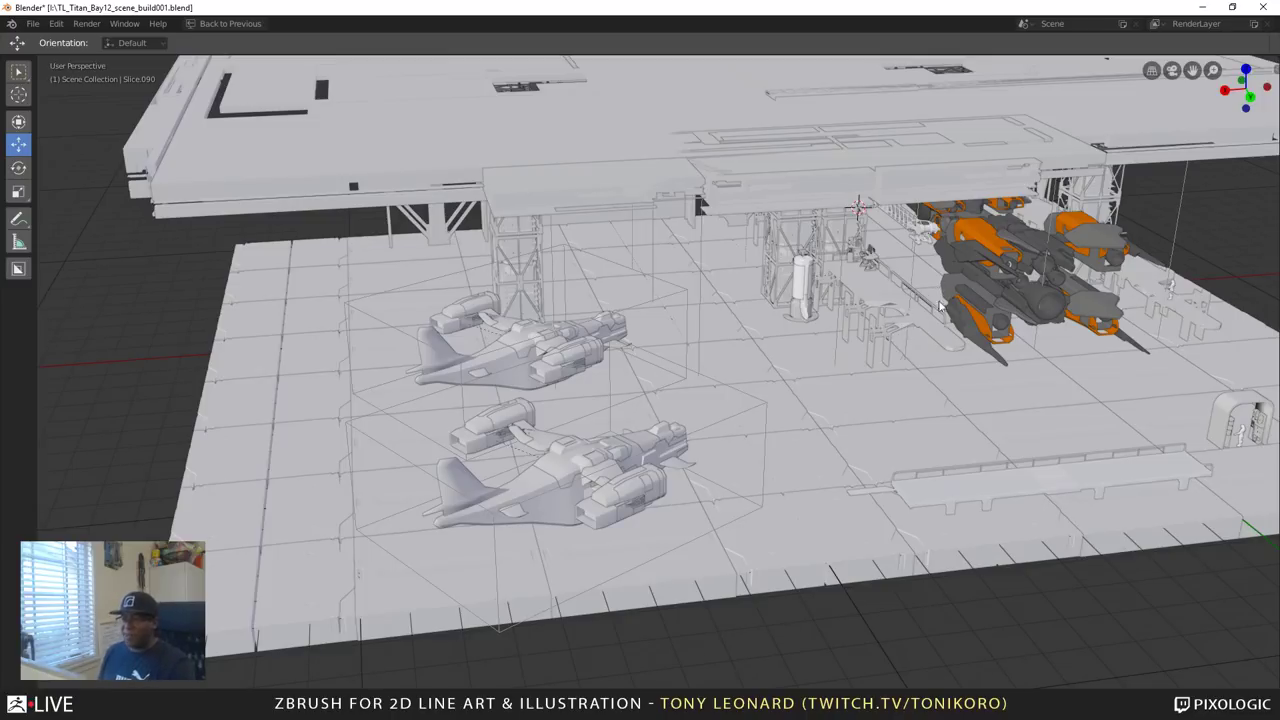
View the open front of the hangar bay and display the scene in Rendered shading.
{"action": "scroll", "coordinate": [813, 288], "scroll_direction": "down", "scroll_amount": 3}
{"action": "middle_click_drag", "start_coordinate": [813, 362], "coordinate": [767, 345]}
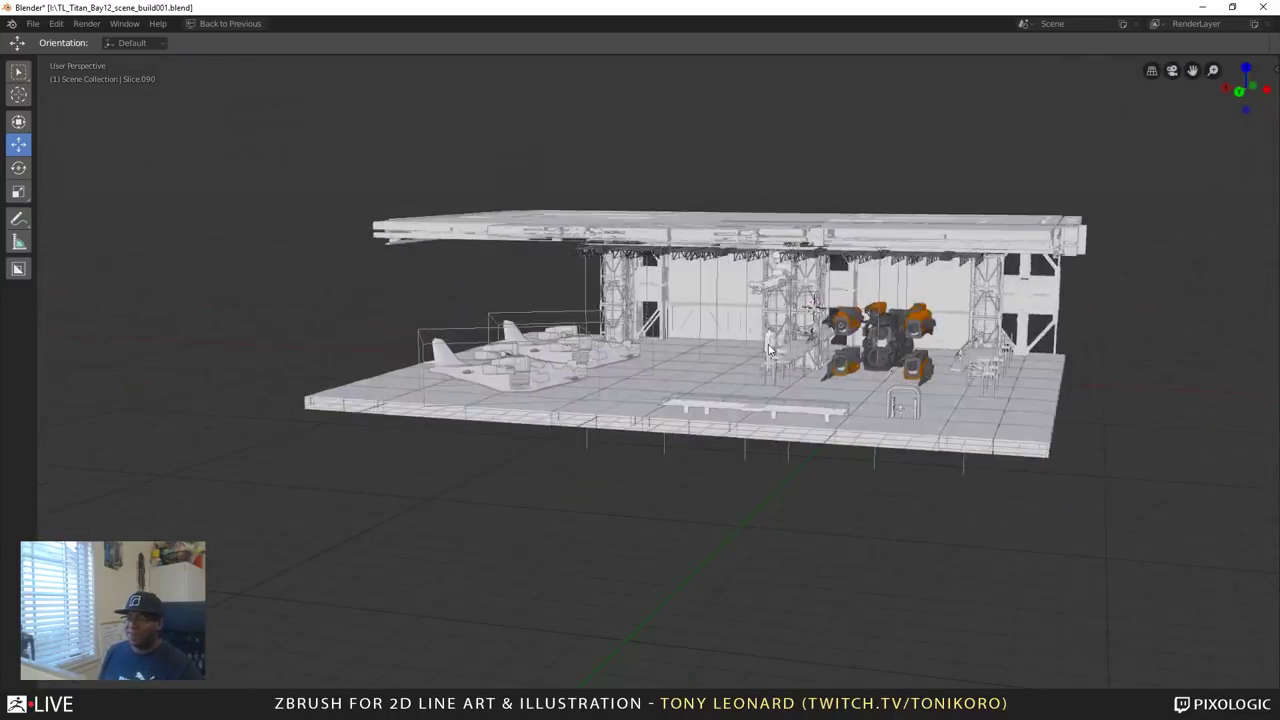
{"action": "scroll", "coordinate": [767, 345], "scroll_direction": "up", "scroll_amount": 3}
{"action": "middle_click_drag", "start_coordinate": [930, 381], "coordinate": [326, 357]}
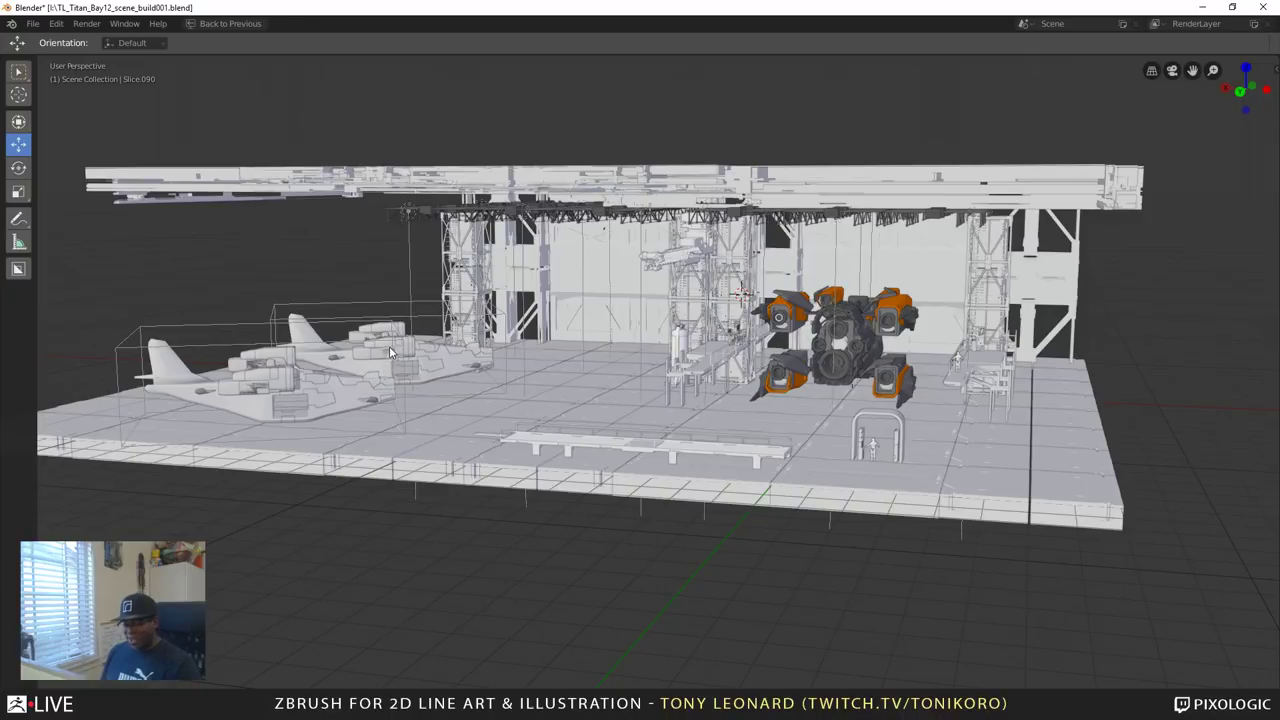
{"action": "key", "text": "z"}
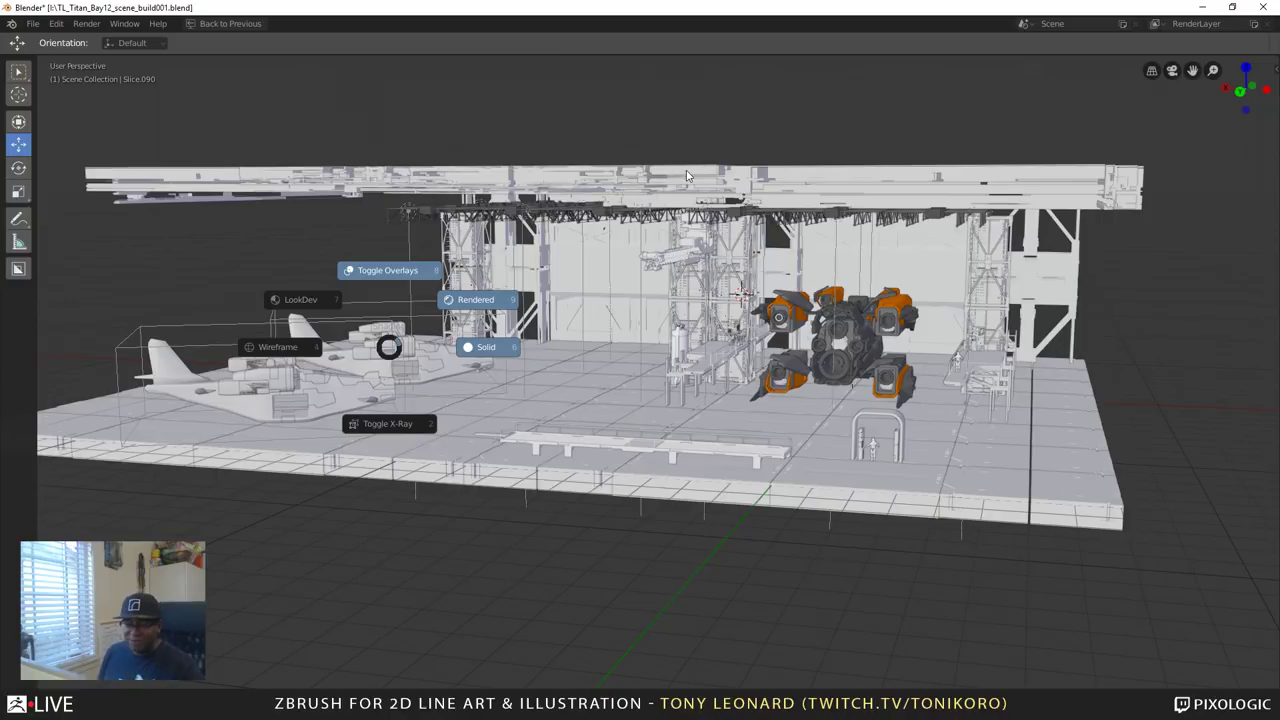
Switch to the Marmoset Toolbag scene TL_Titan_Transport_pilot_layout001 to view the posed pilot characters.
{"action": "key", "text": "alt+Tab"}
{"action": "key", "text": "alt+Tab"}
{"action": "key", "text": "alt+Tab"}
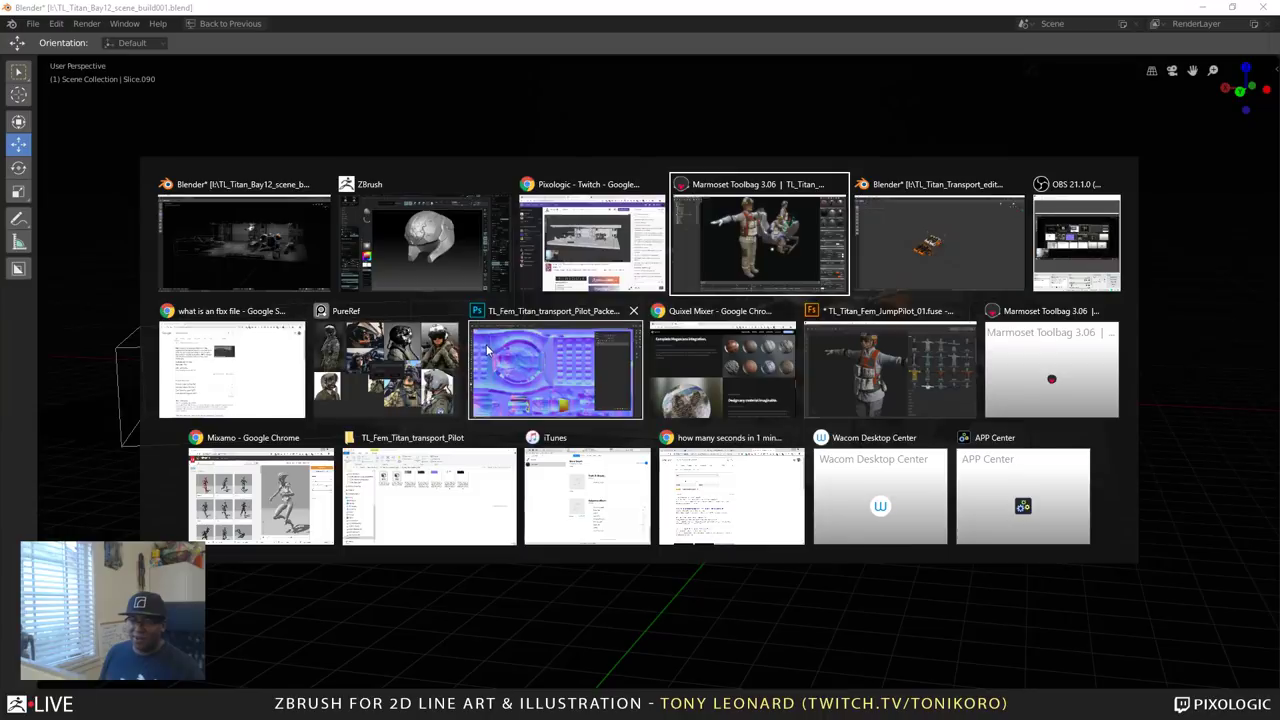
{"action": "left_click", "coordinate": [790, 245]}
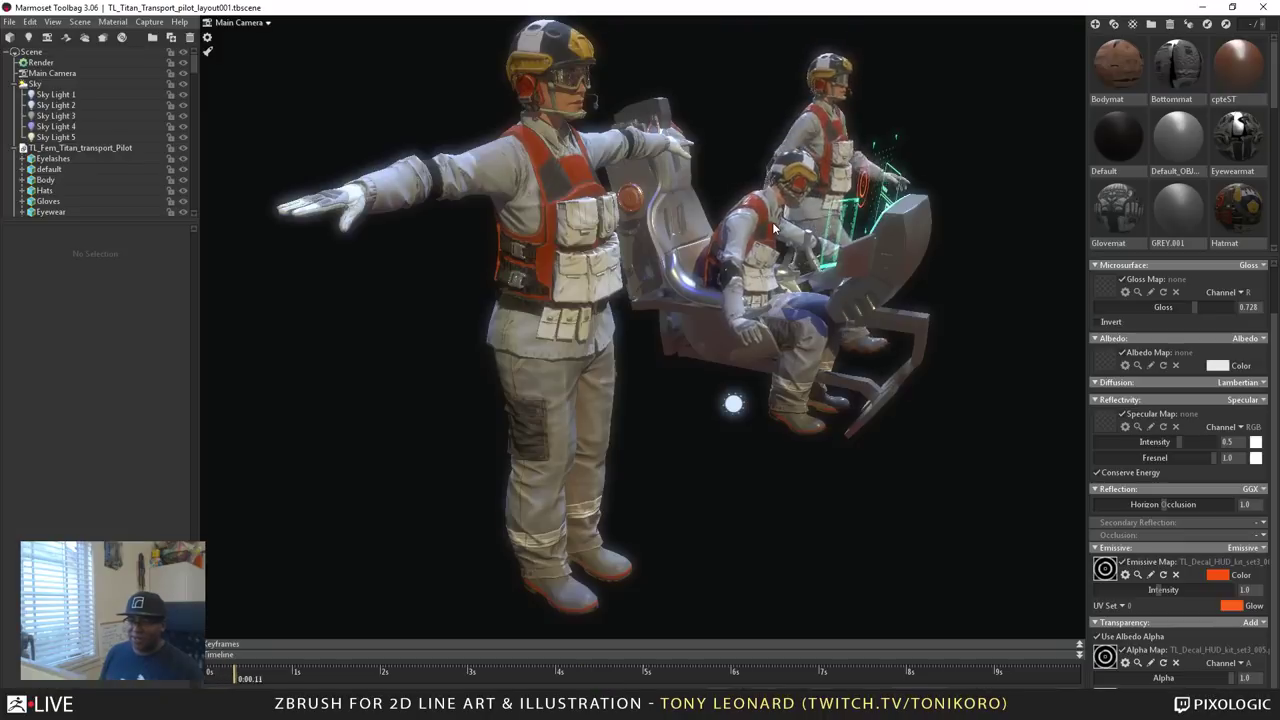
Switch to Mixamo in the browser and examine the Running animation on the alien character from several angles.
{"action": "key", "text": "alt+Tab"}
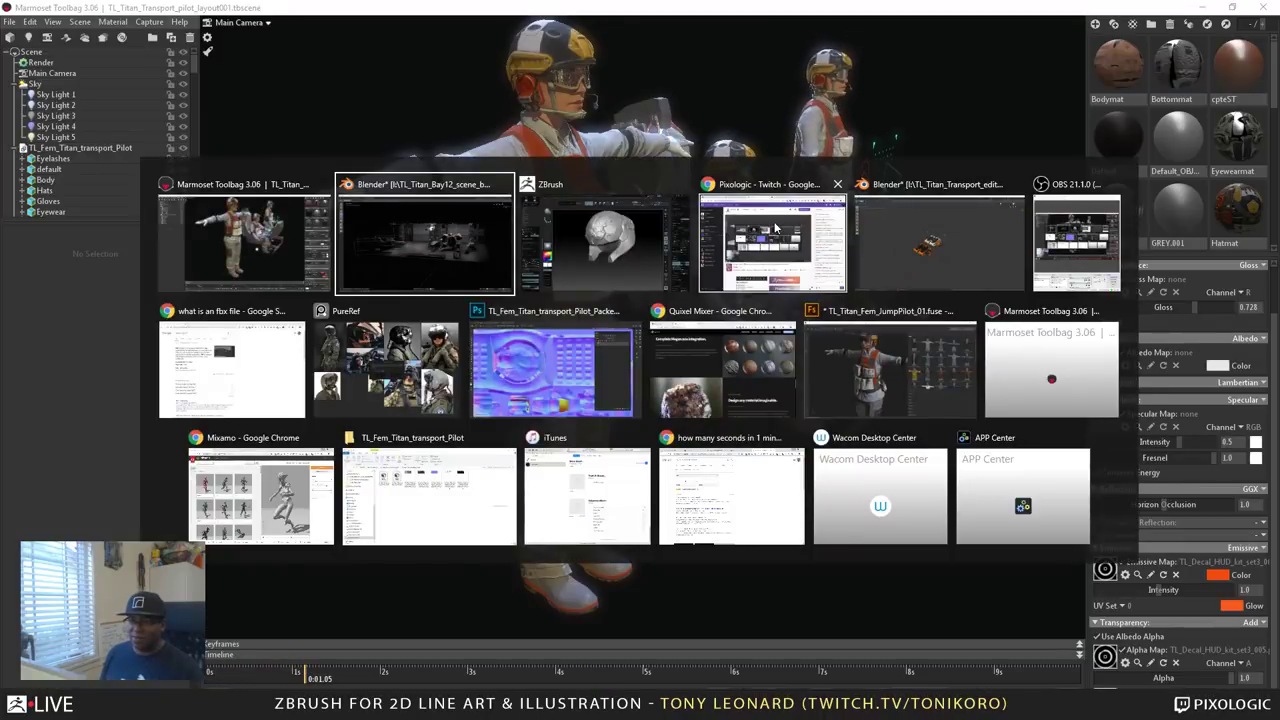
{"action": "left_click", "coordinate": [270, 505]}
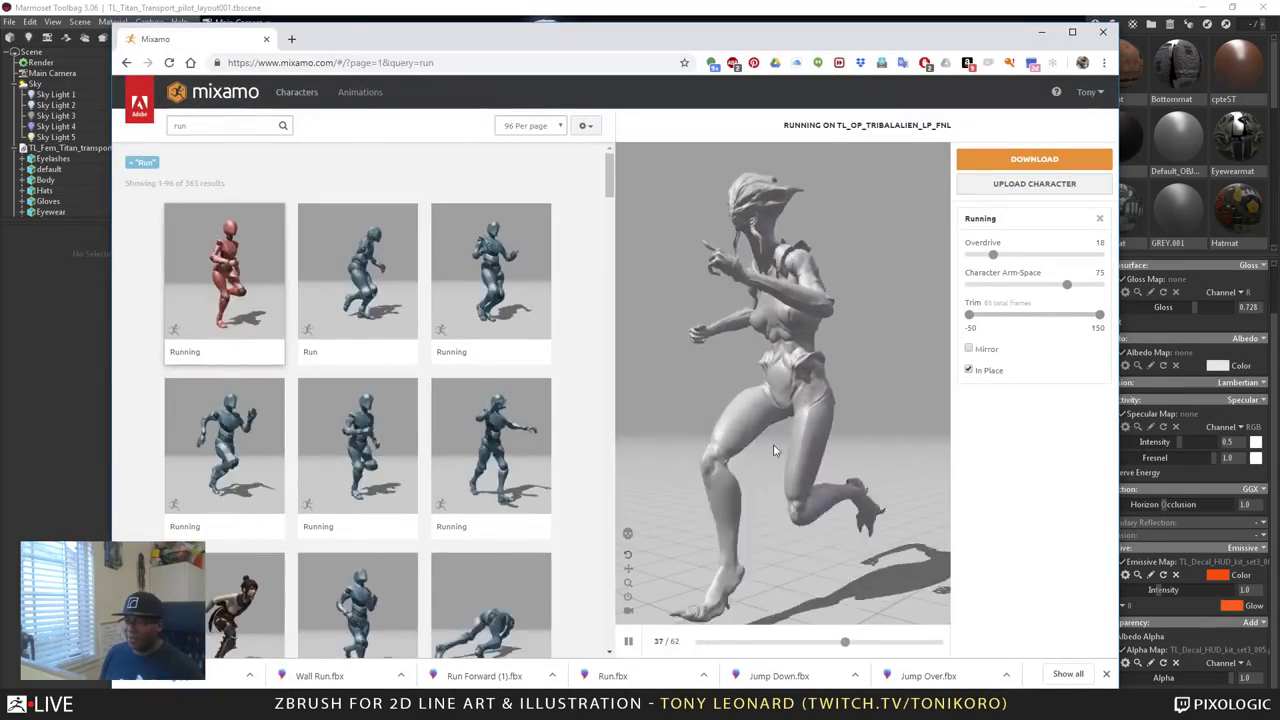
{"action": "left_click_drag", "start_coordinate": [817, 490], "coordinate": [721, 477]}
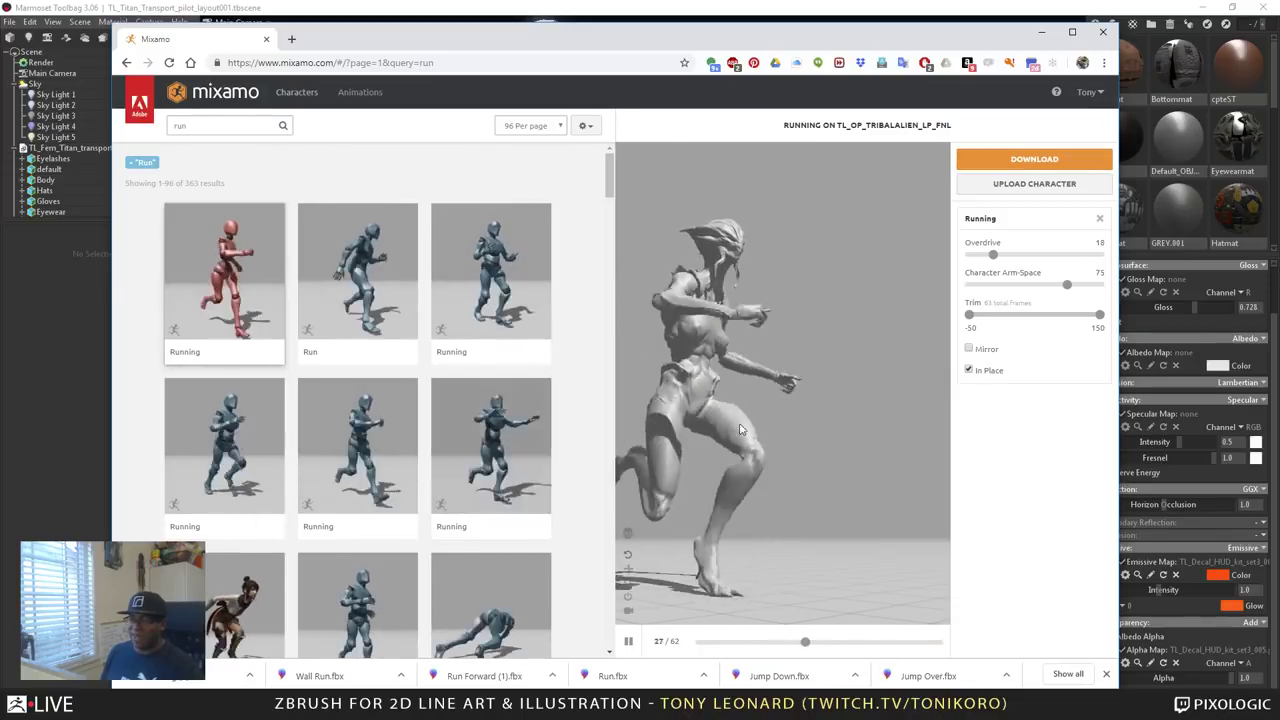
{"action": "left_click_drag", "start_coordinate": [822, 446], "coordinate": [820, 502]}
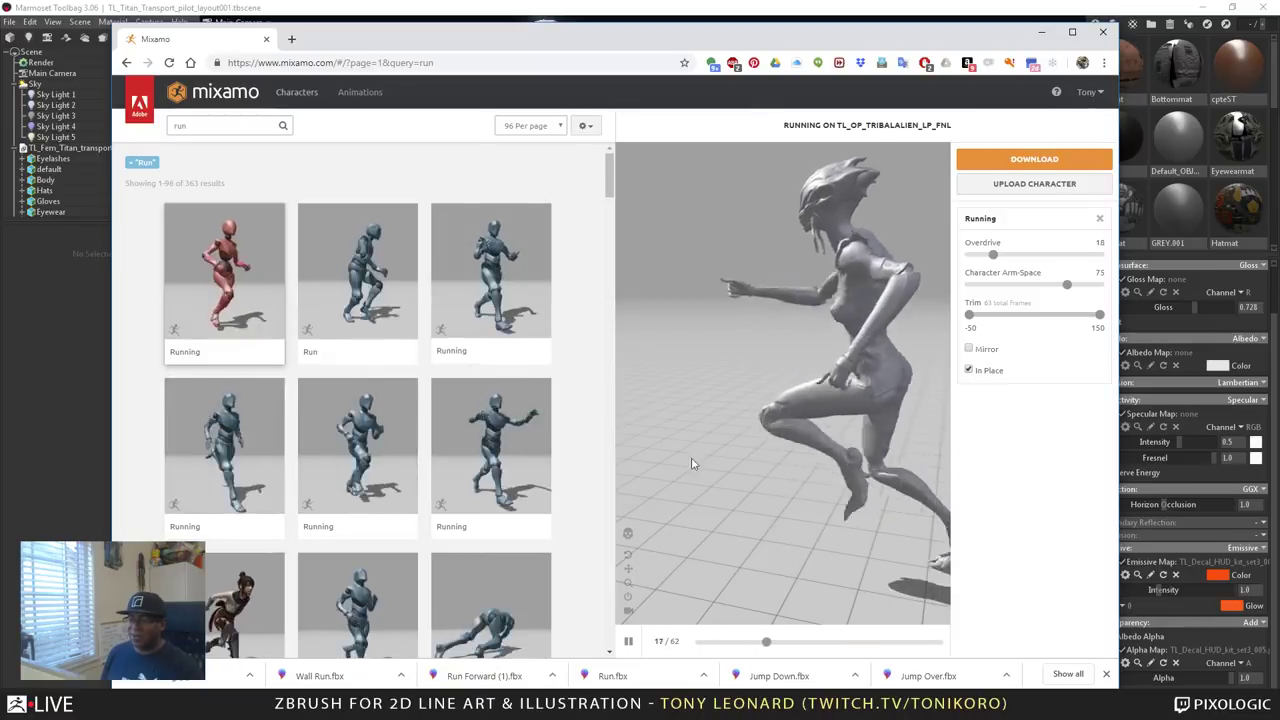
{"action": "left_click_drag", "start_coordinate": [831, 464], "coordinate": [937, 543]}
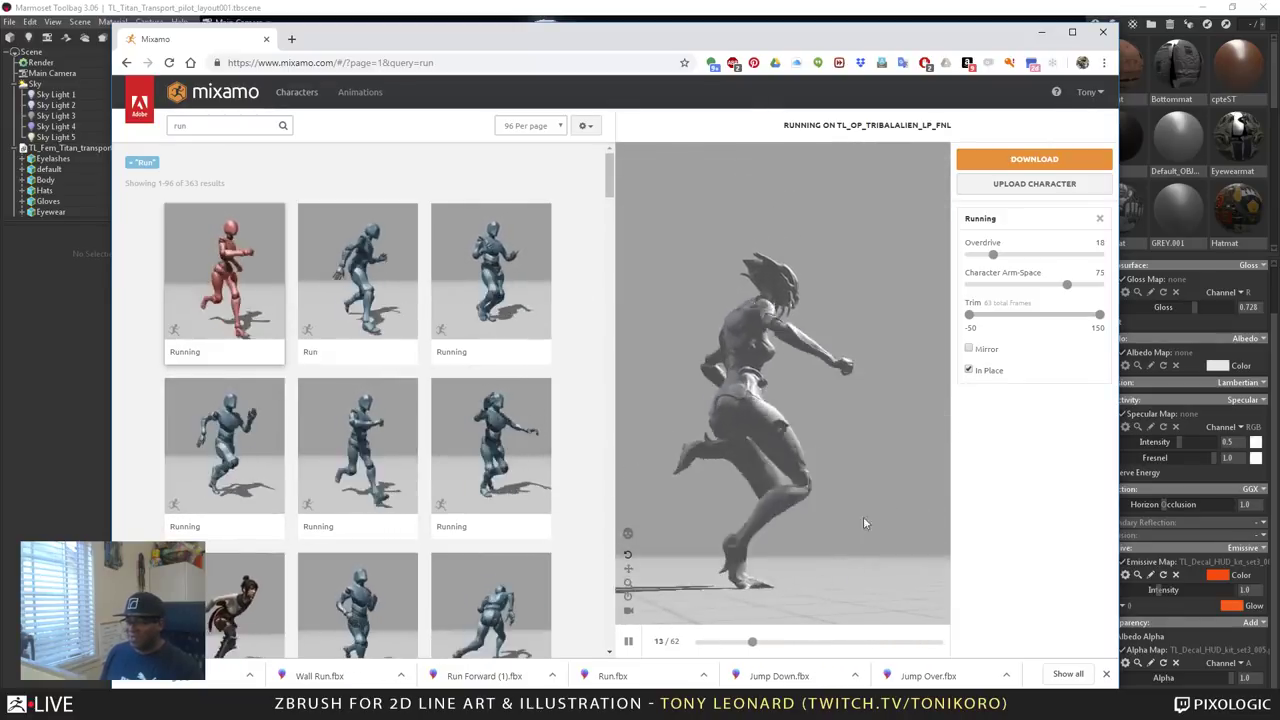
{"action": "left_click_drag", "start_coordinate": [855, 427], "coordinate": [814, 384]}
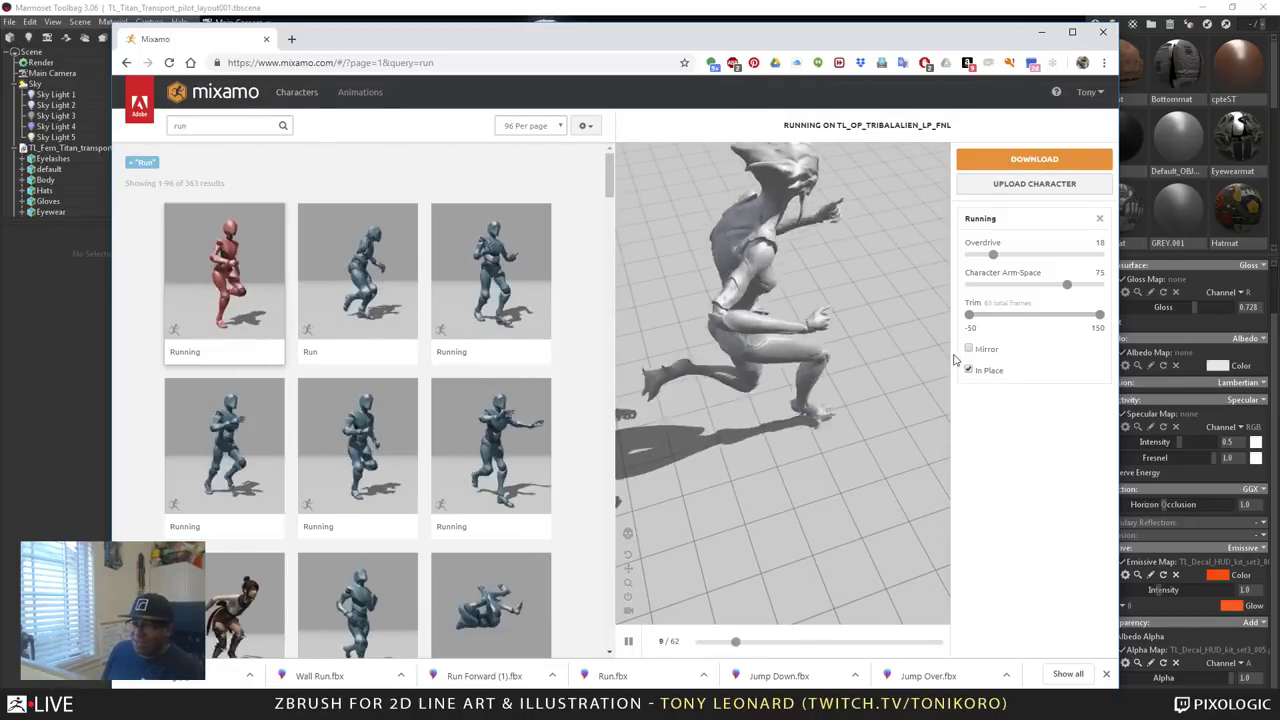
Switch back to Marmoset Toolbag and view the posed pilots and cockpit seat from the opposite side.
{"action": "left_click_drag", "start_coordinate": [812, 437], "coordinate": [845, 440]}
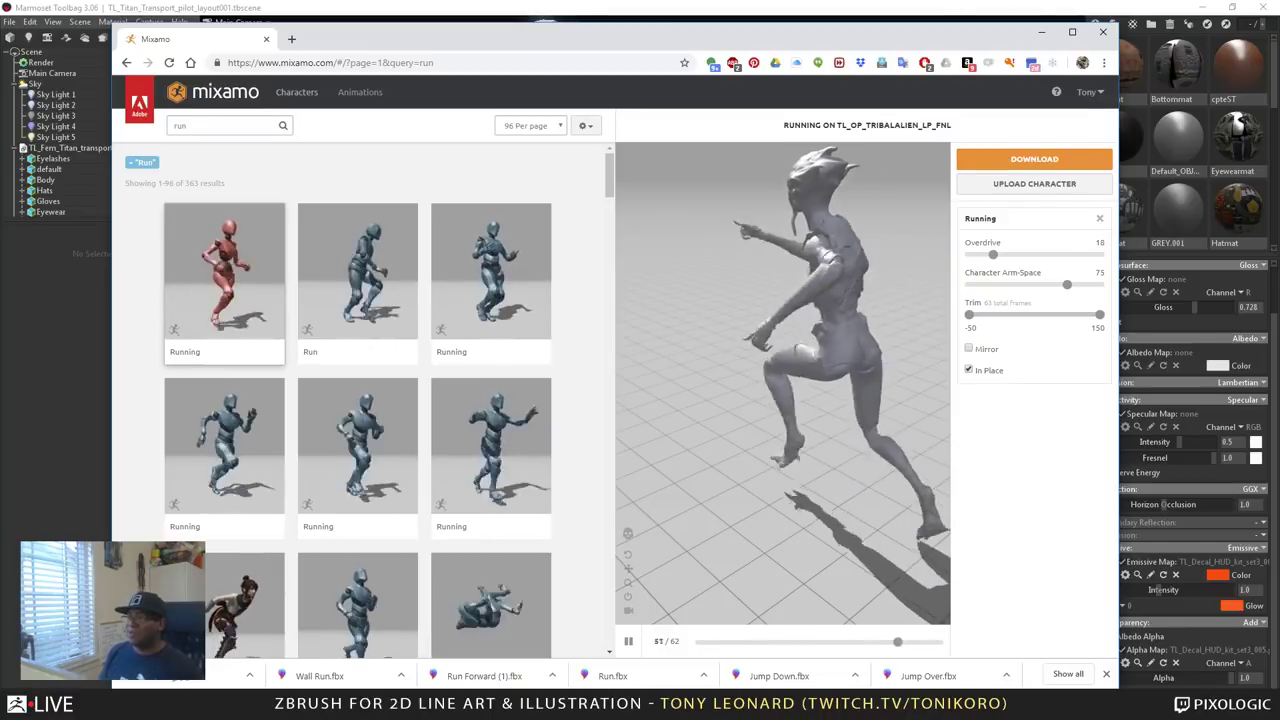
{"action": "left_click", "coordinate": [960, 11]}
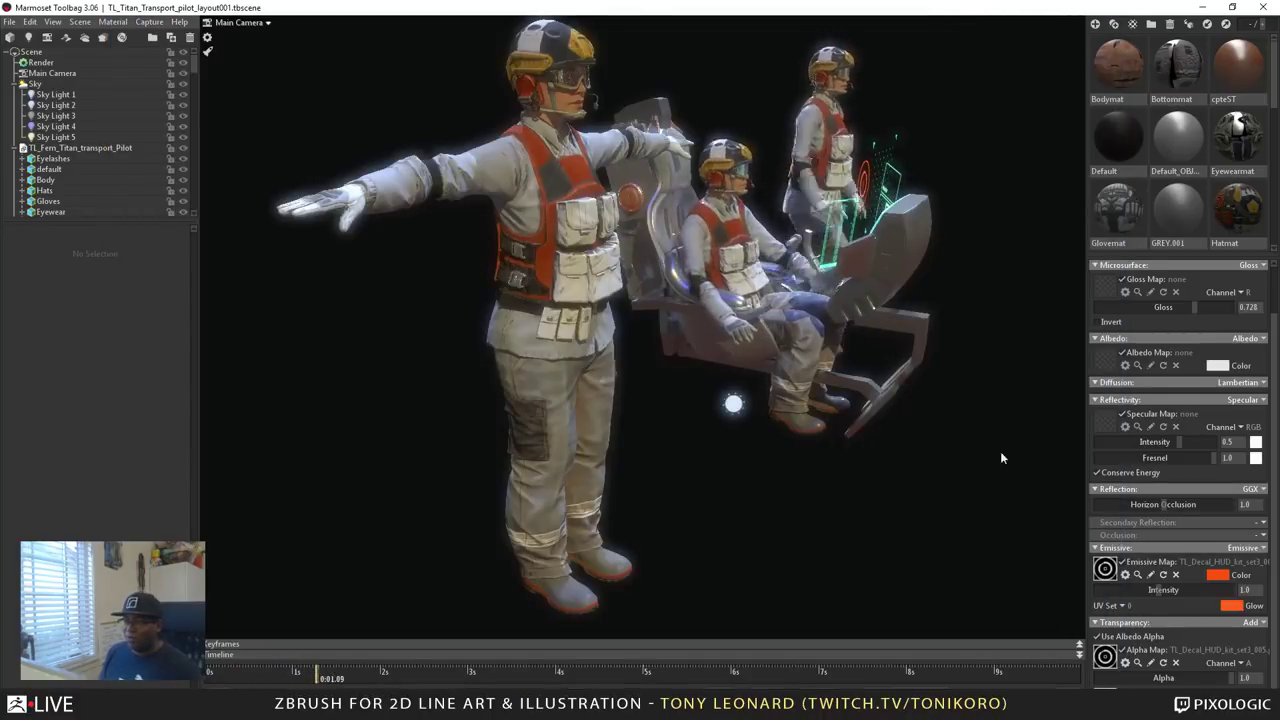
{"action": "left_click_drag", "start_coordinate": [1000, 457], "coordinate": [735, 421]}
{"action": "scroll", "coordinate": [766, 422], "scroll_direction": "down", "scroll_amount": 5}
{"action": "left_click_drag", "start_coordinate": [838, 371], "coordinate": [852, 396]}
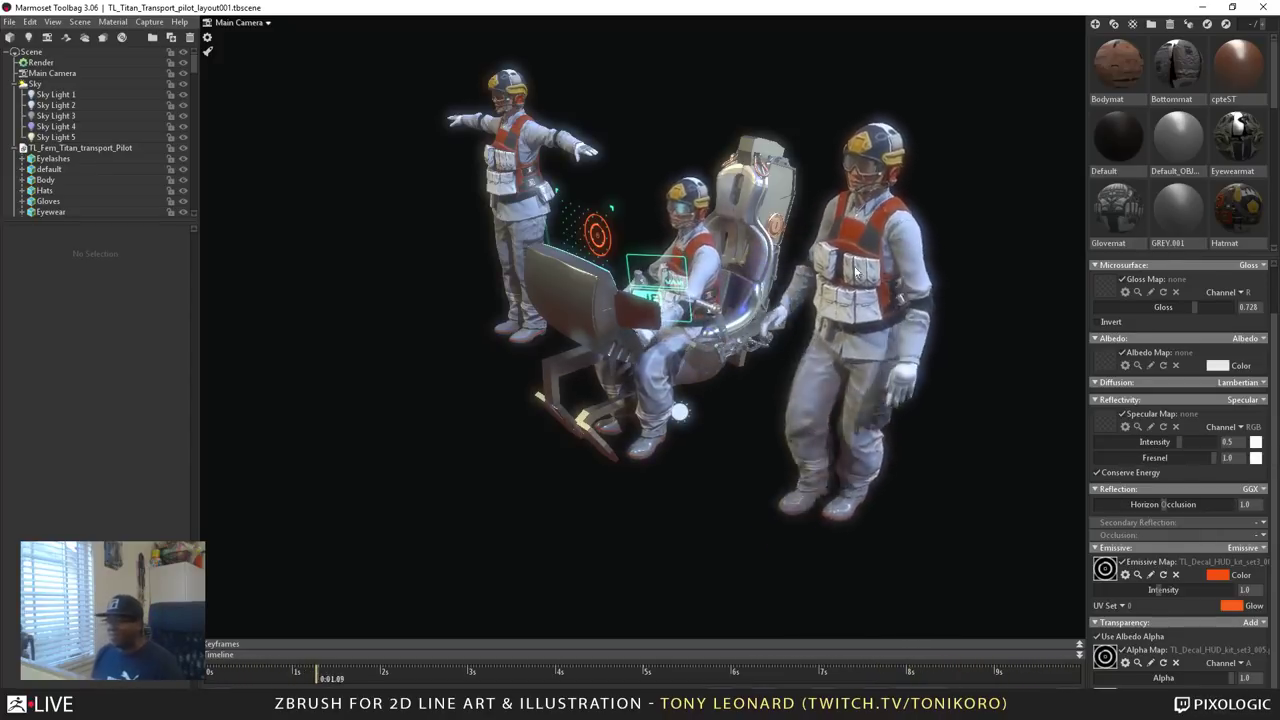
Switch to the ZBrush helmet project and turn the model to a straight front view.
{"action": "key", "text": "alt+Tab"}
{"action": "key", "text": "alt+Tab"}
{"action": "key", "text": "alt+Tab"}
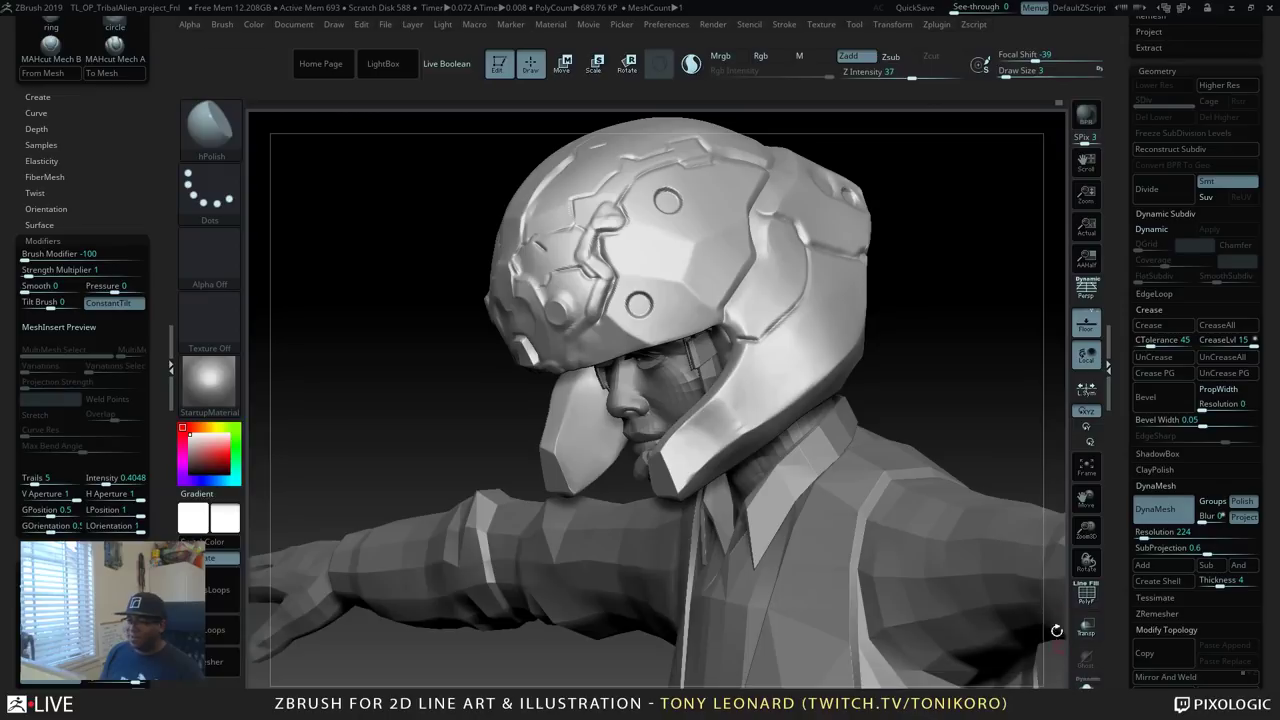
{"action": "left_click_drag", "start_coordinate": [973, 353], "coordinate": [990, 401]}
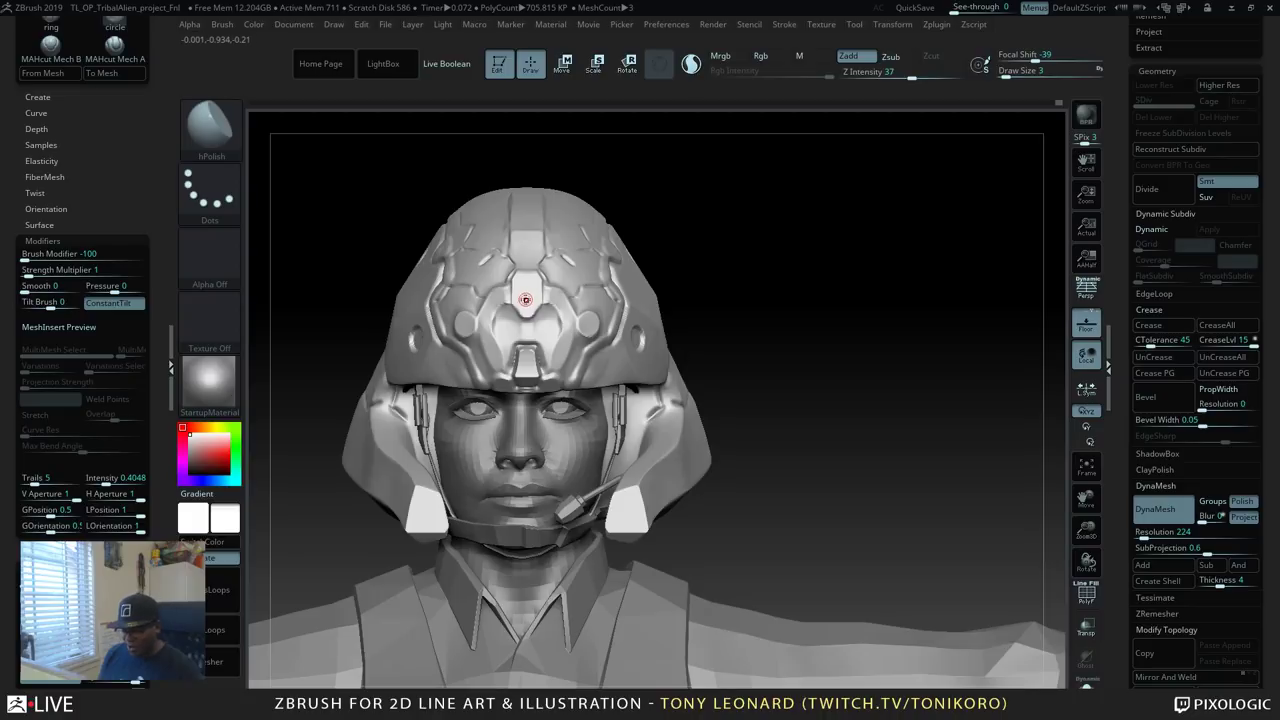
Insert a QCube from the IMM Primitives brush on the centre of the helmet's front.
{"action": "key", "text": "b"}
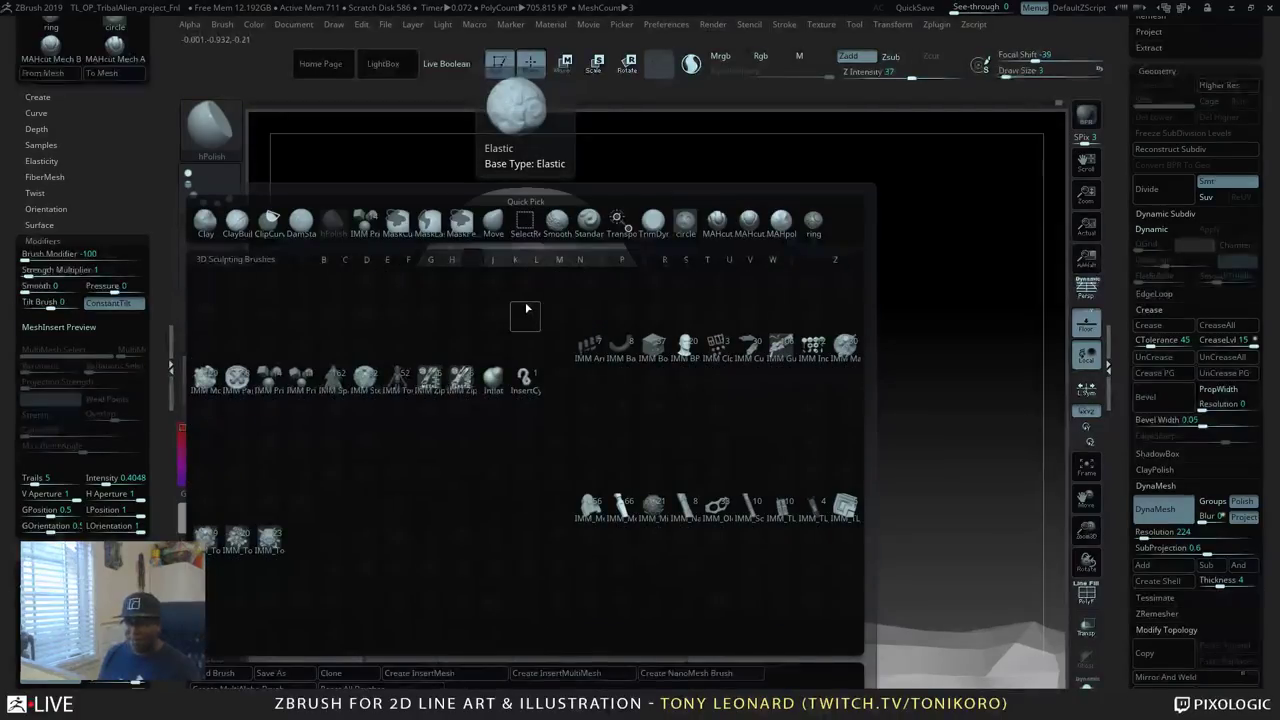
{"action": "left_click", "coordinate": [267, 380]}
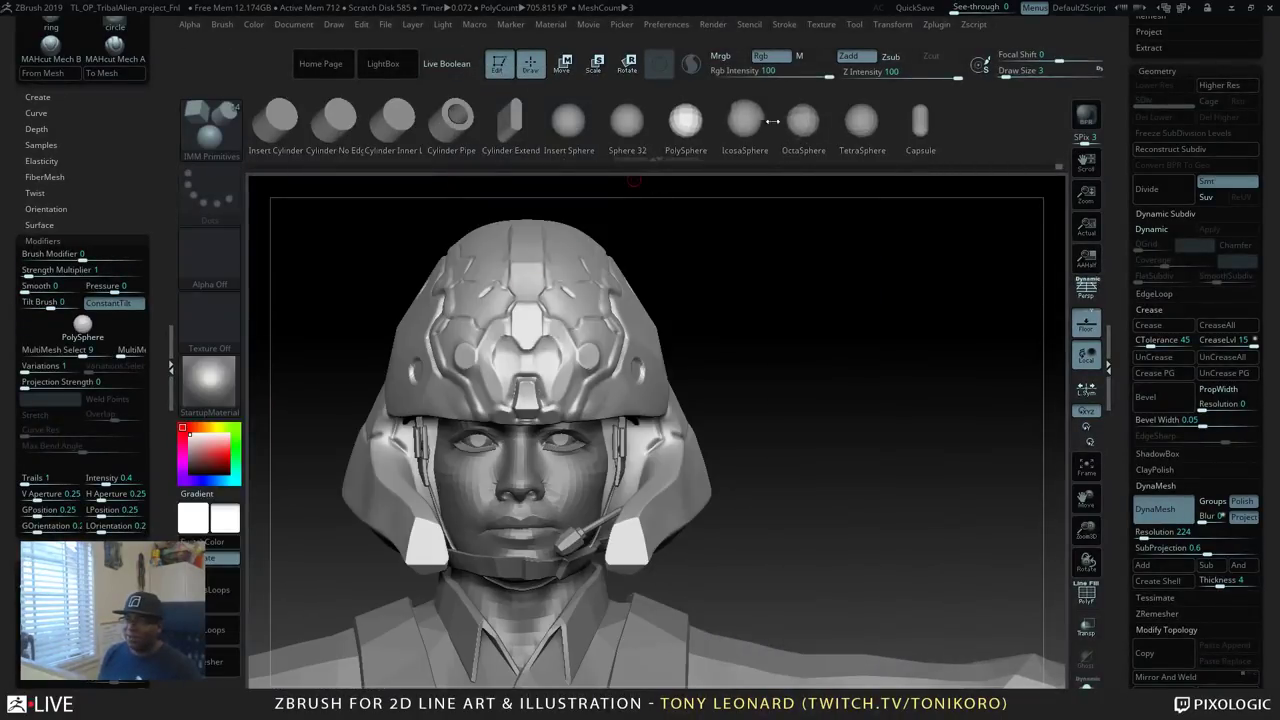
{"action": "key", "text": "m"}
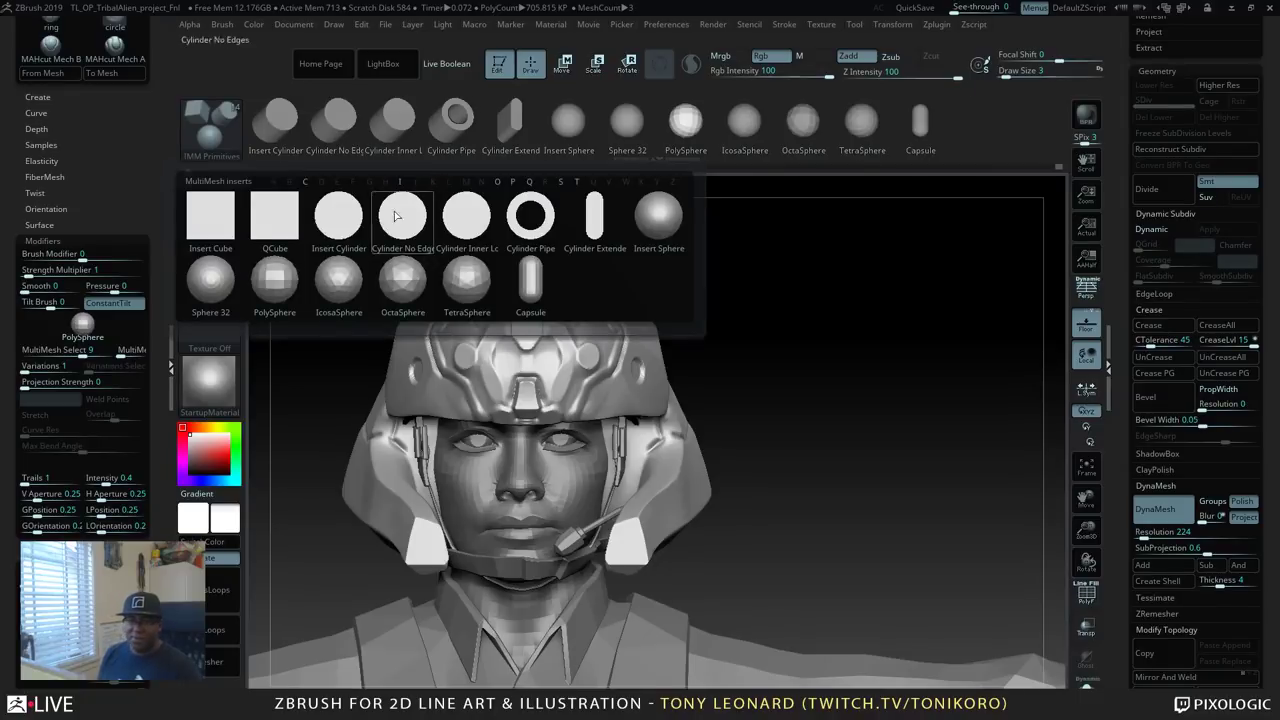
{"action": "left_click", "coordinate": [289, 225]}
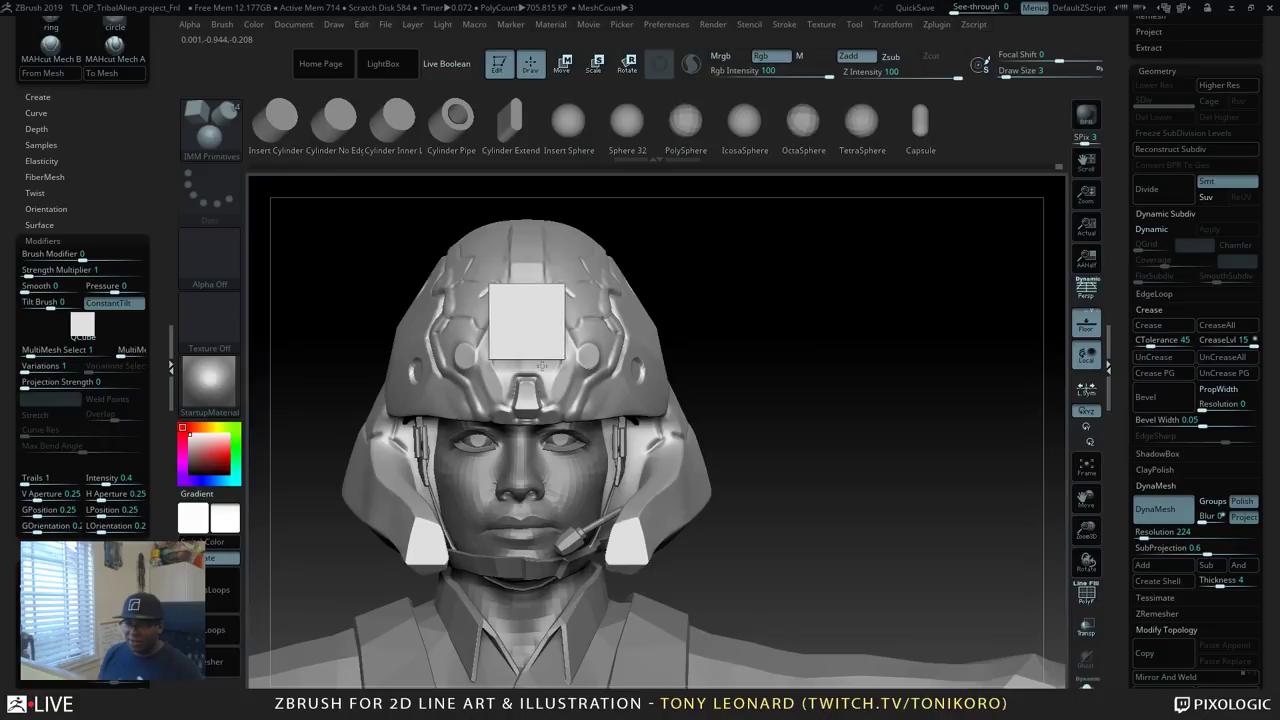
{"action": "mouse_move", "coordinate": [823, 420]}
{"action": "left_mouse_down"}
{"action": "mouse_move", "coordinate": [914, 405]}
{"action": "mouse_move", "coordinate": [891, 380]}
{"action": "mouse_move", "coordinate": [827, 419]}
{"action": "left_mouse_up"}
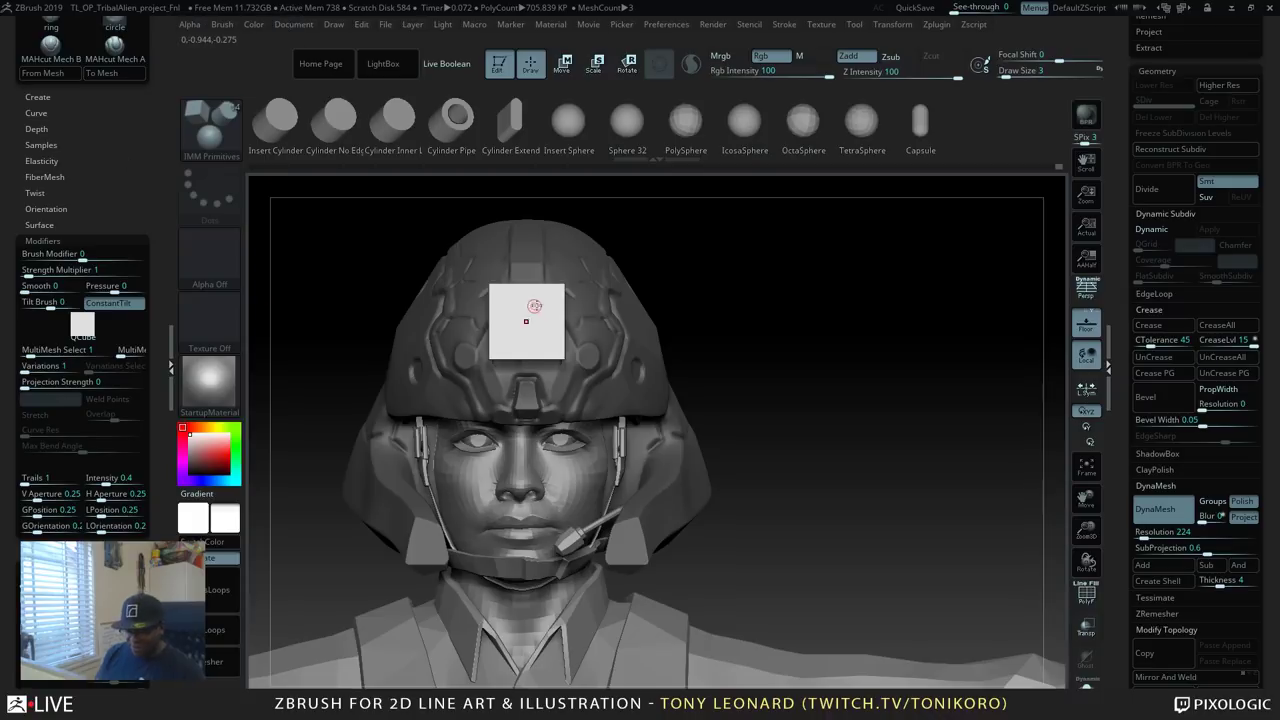
Move the inserted cube down in front of the eyes and widen it sideways.
{"action": "key", "text": "w"}
{"action": "left_click_drag", "start_coordinate": [530, 238], "coordinate": [530, 389]}
{"action": "mouse_move", "coordinate": [900, 410]}
{"action": "left_mouse_down"}
{"action": "mouse_move", "coordinate": [819, 424]}
{"action": "mouse_move", "coordinate": [892, 427]}
{"action": "left_mouse_up"}
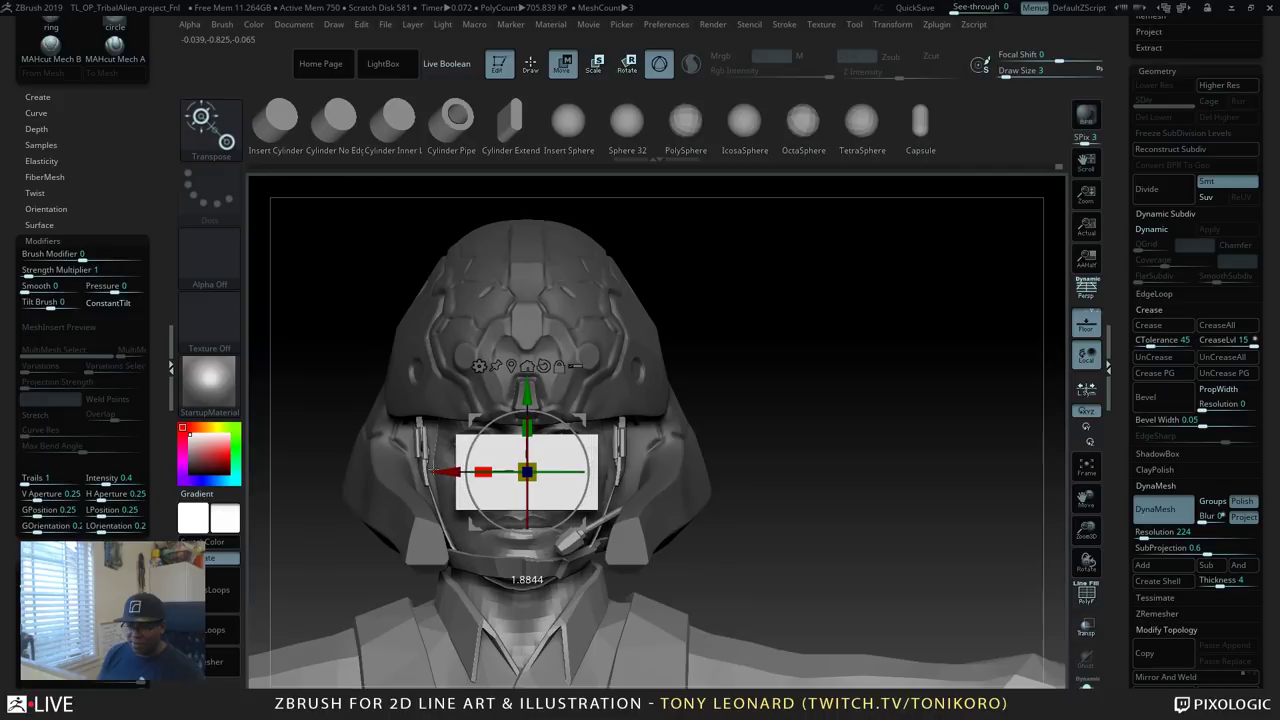
{"action": "left_click_drag", "start_coordinate": [702, 429], "coordinate": [930, 467]}
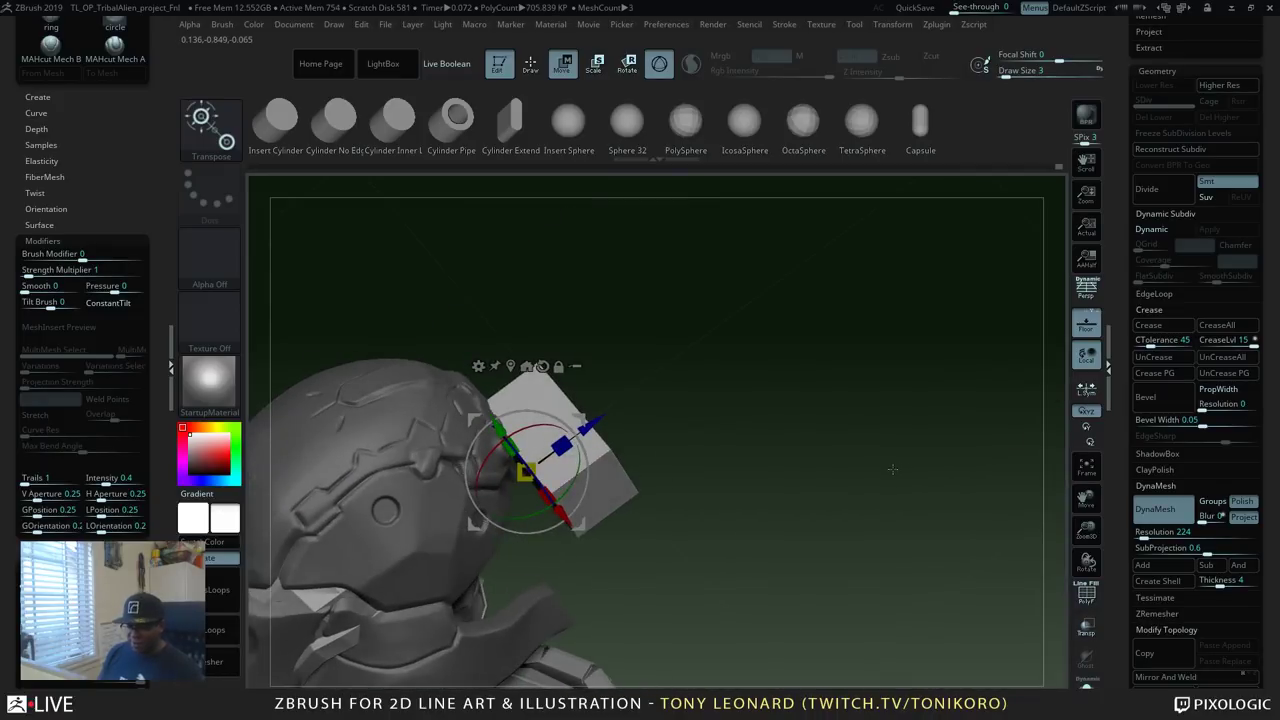
Split the cube from the helmet into its own subtool and view it from the side with polyframe shown.
{"action": "key", "text": "shift+f"}
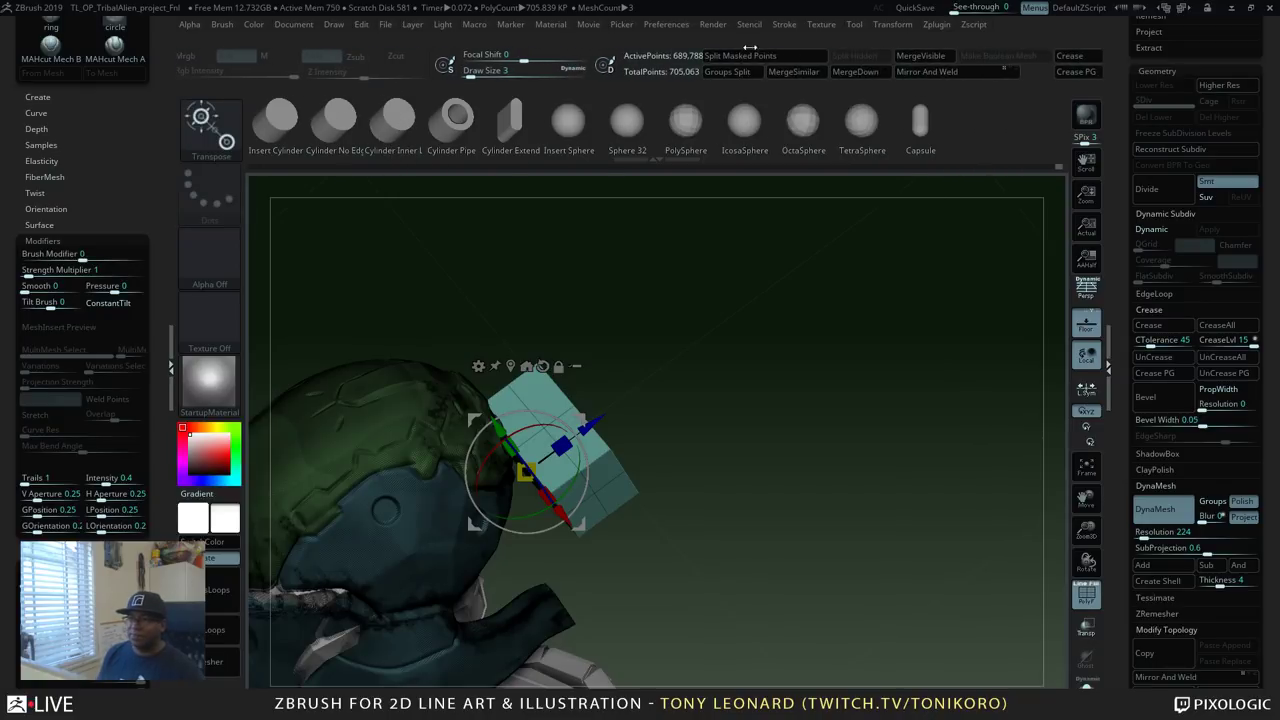
{"action": "key", "text": "shift+f"}
{"action": "left_click_drag", "start_coordinate": [802, 357], "coordinate": [837, 447]}
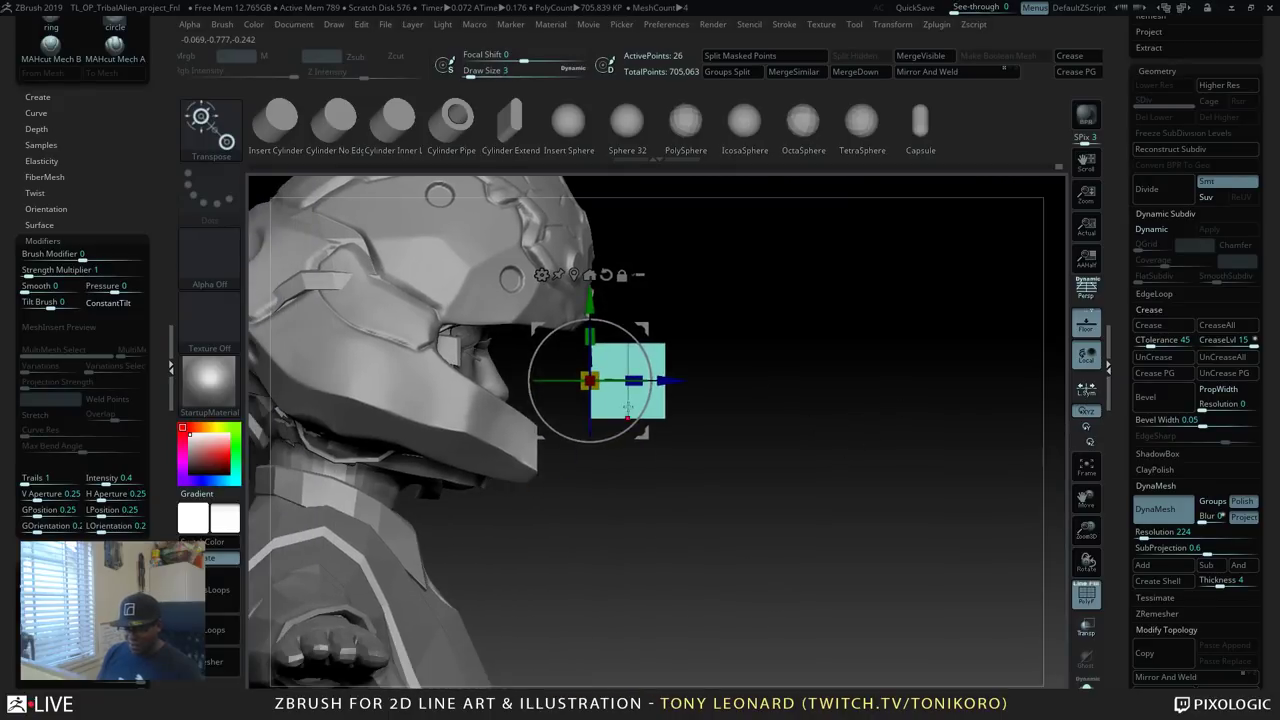
Delete the cube's top, bottom and back polygons with the ZModeler brush, leaving a U-shaped front and sides.
{"action": "key", "text": "q"}
{"action": "key", "text": "b"}
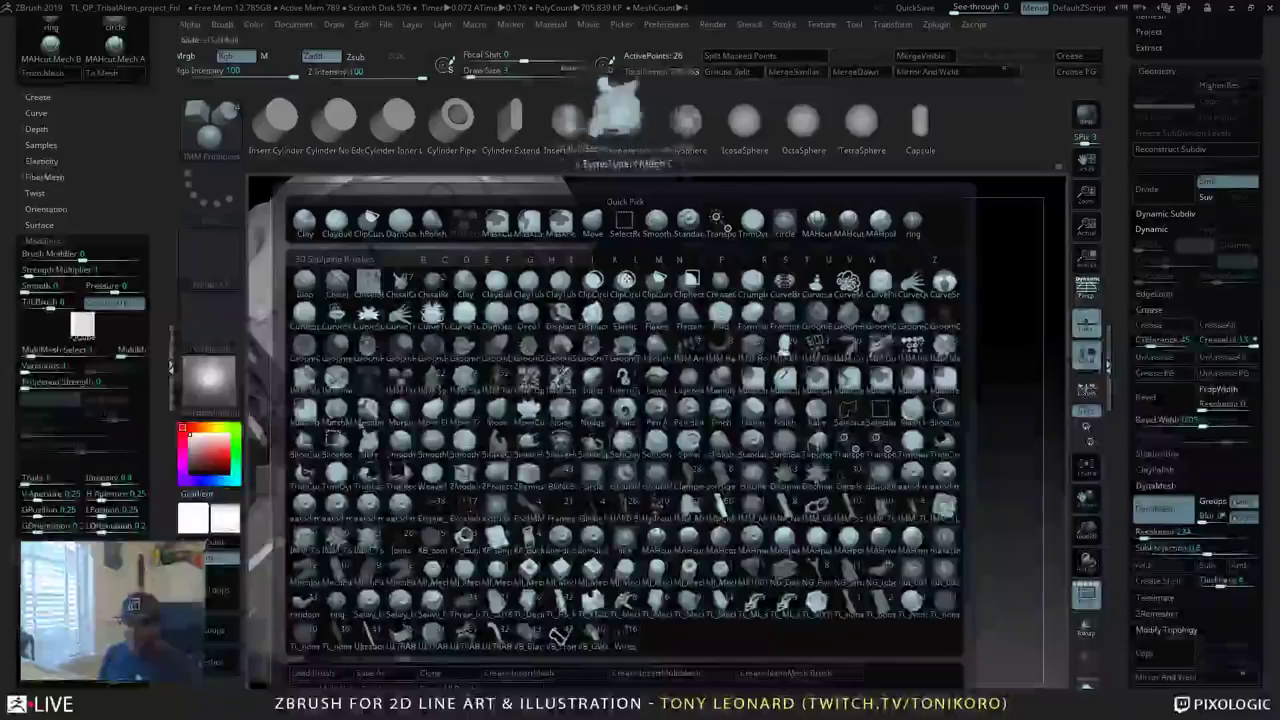
{"action": "key", "text": "z"}
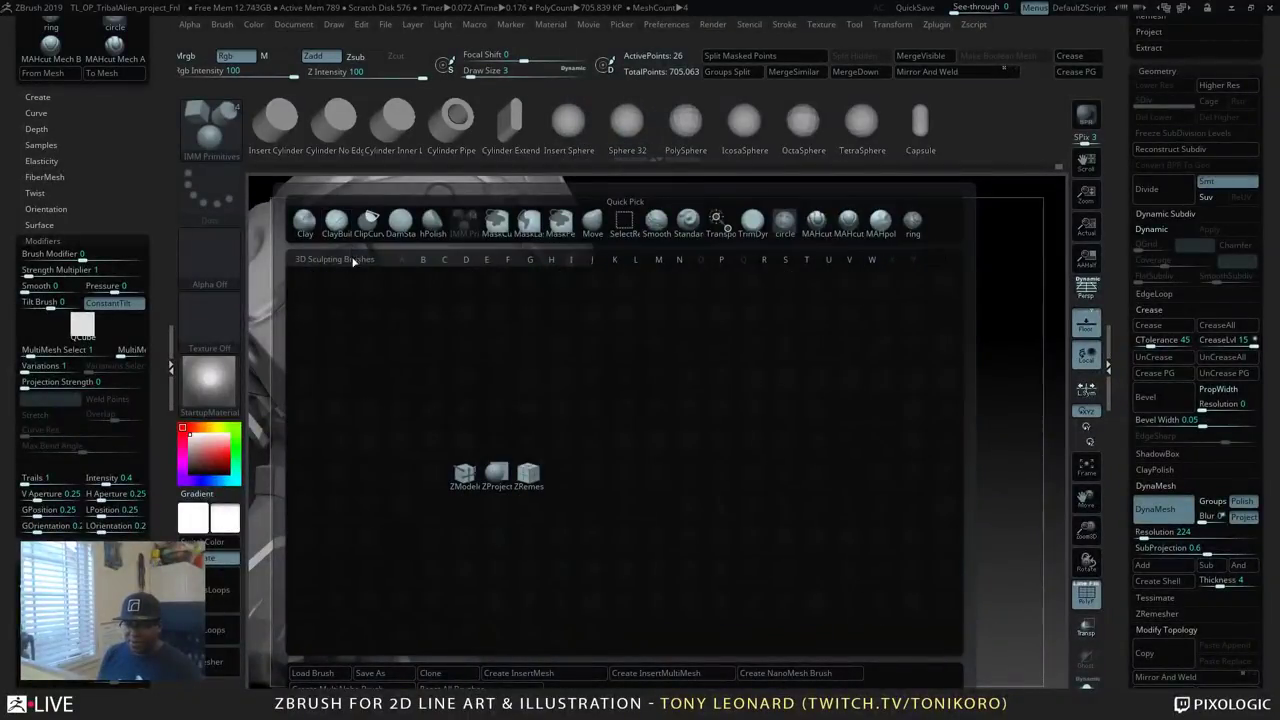
{"action": "key", "text": "m"}
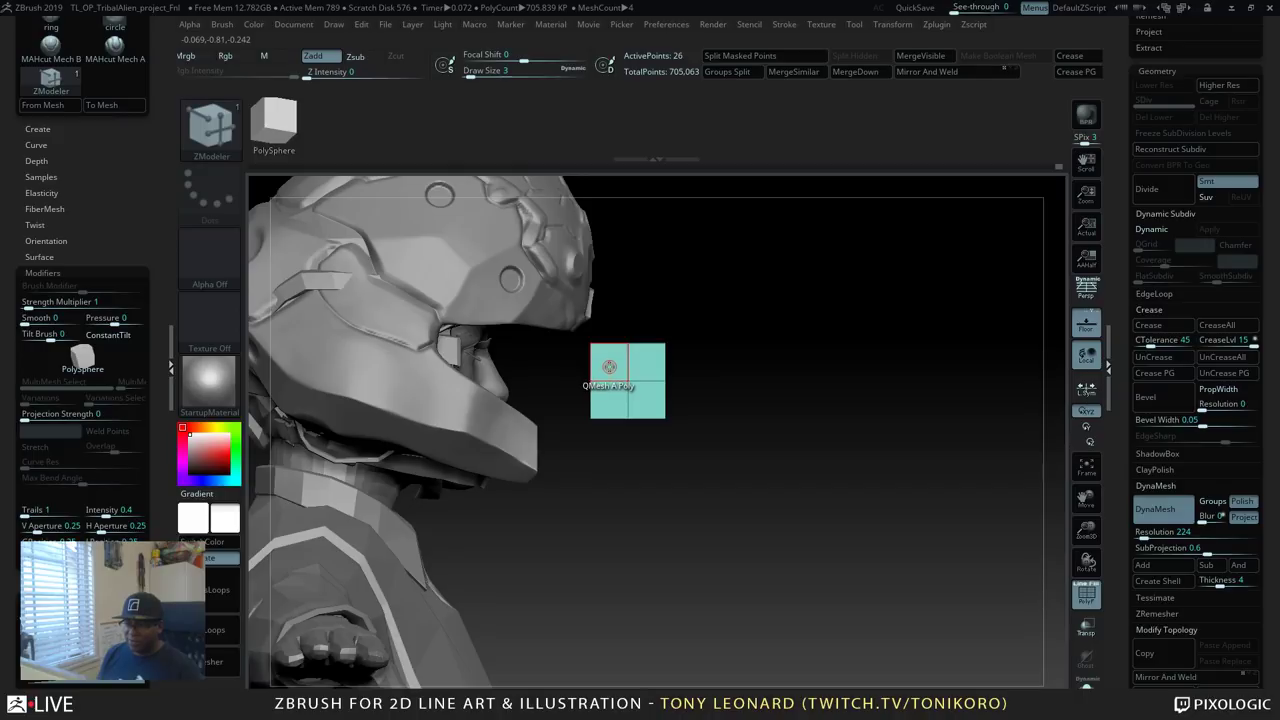
{"action": "left_click_drag", "start_coordinate": [817, 325], "coordinate": [809, 431]}
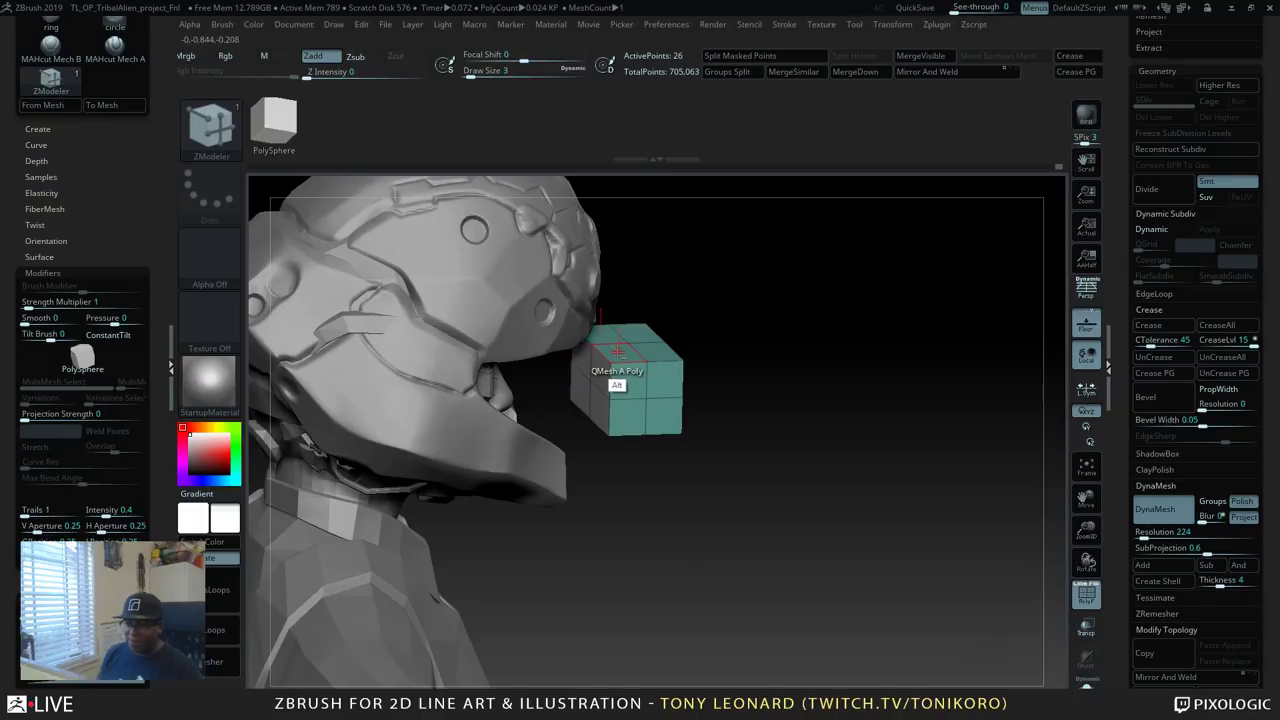
{"action": "left_click_drag", "start_coordinate": [806, 480], "coordinate": [814, 360]}
{"action": "left_click", "coordinate": [604, 308], "text": "alt"}
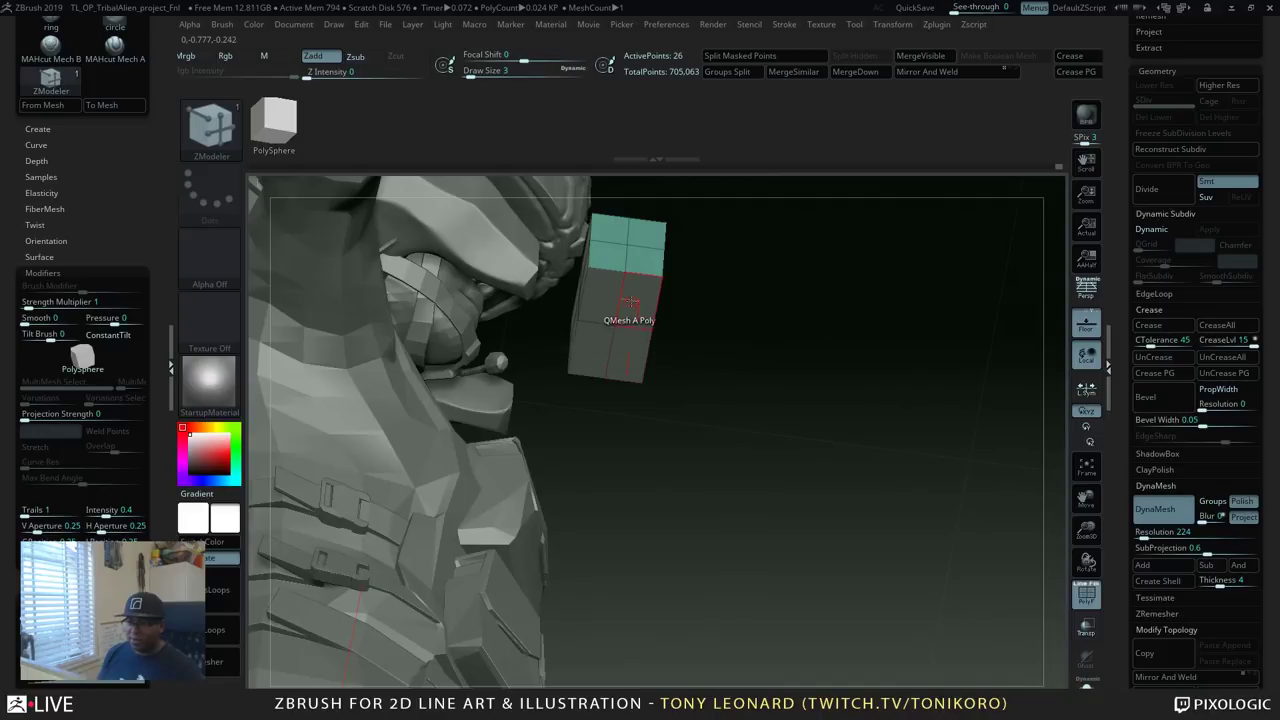
{"action": "key", "text": "space"}
{"action": "left_click", "coordinate": [495, 236]}
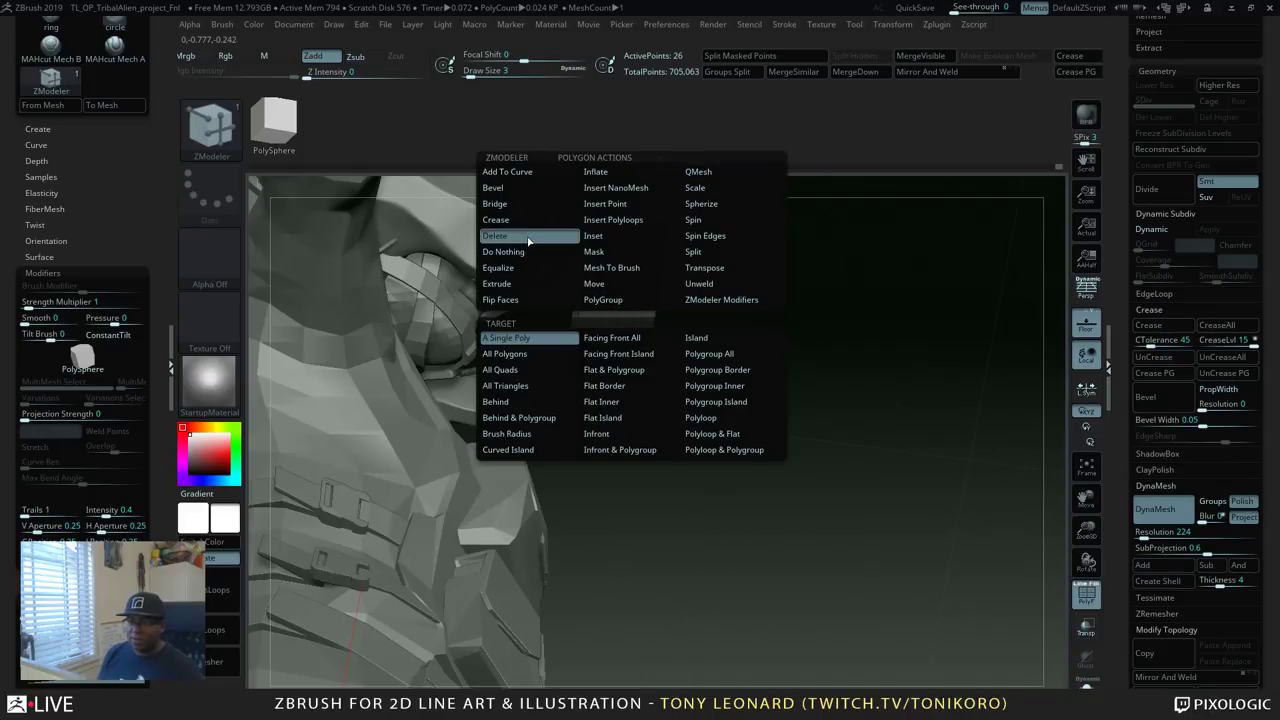
{"action": "left_click", "coordinate": [619, 380]}
{"action": "left_click_drag", "start_coordinate": [619, 383], "coordinate": [852, 456]}
Turn on Double display for the U-shaped piece and isolate it in Solo mode.
{"action": "left_click_drag", "start_coordinate": [1125, 671], "coordinate": [1123, 500]}
{"action": "left_click_drag", "start_coordinate": [1126, 678], "coordinate": [1138, 499]}
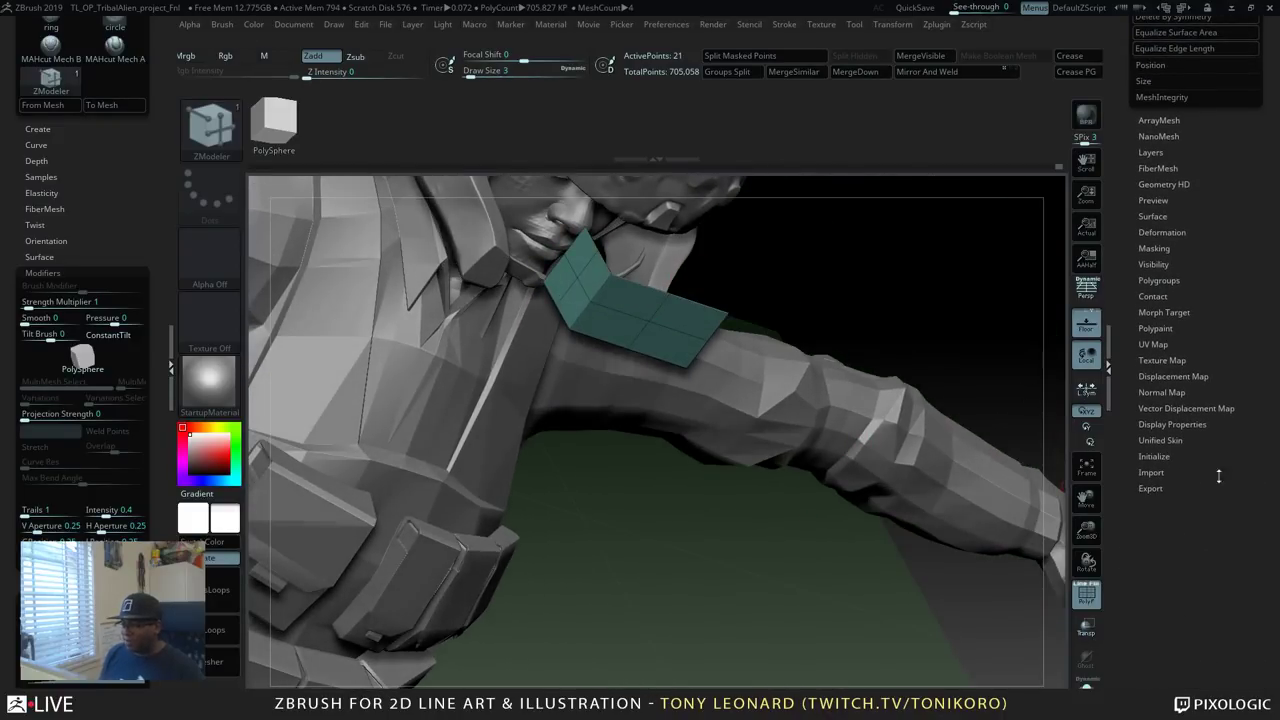
{"action": "left_click", "coordinate": [1160, 425]}
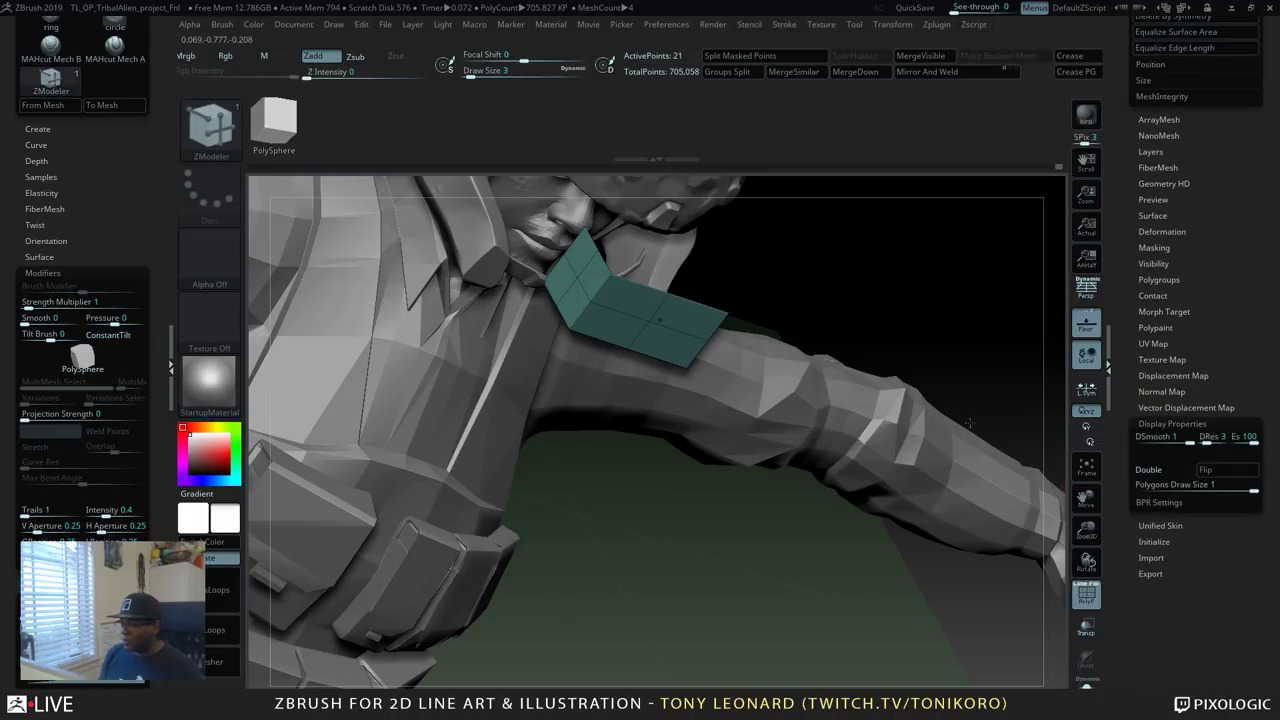
{"action": "left_click", "coordinate": [1181, 475]}
{"action": "left_click_drag", "start_coordinate": [833, 552], "coordinate": [818, 510]}
{"action": "left_click", "coordinate": [1086, 686]}
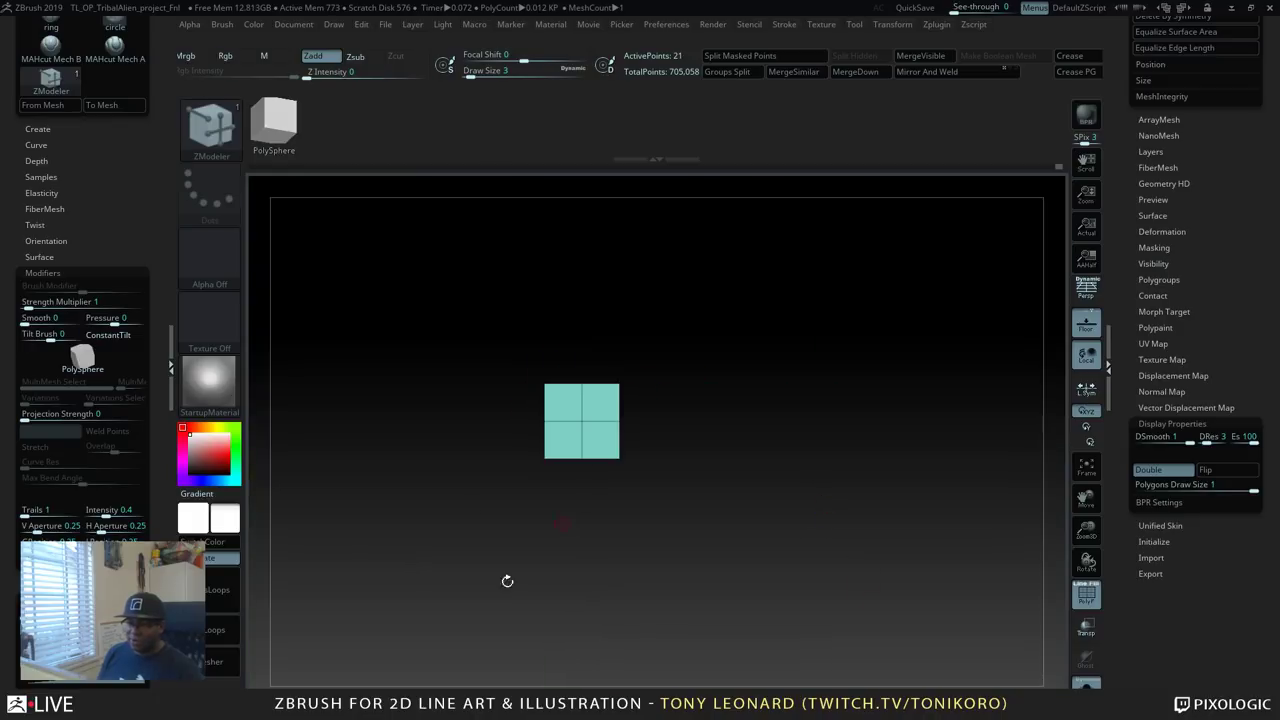
Try to mask half of the U-shaped piece and move the unmasked part of its sides outward, and undo the move.
{"action": "left_click_drag", "start_coordinate": [443, 325], "coordinate": [564, 524], "text": "ctrl+alt+shift"}
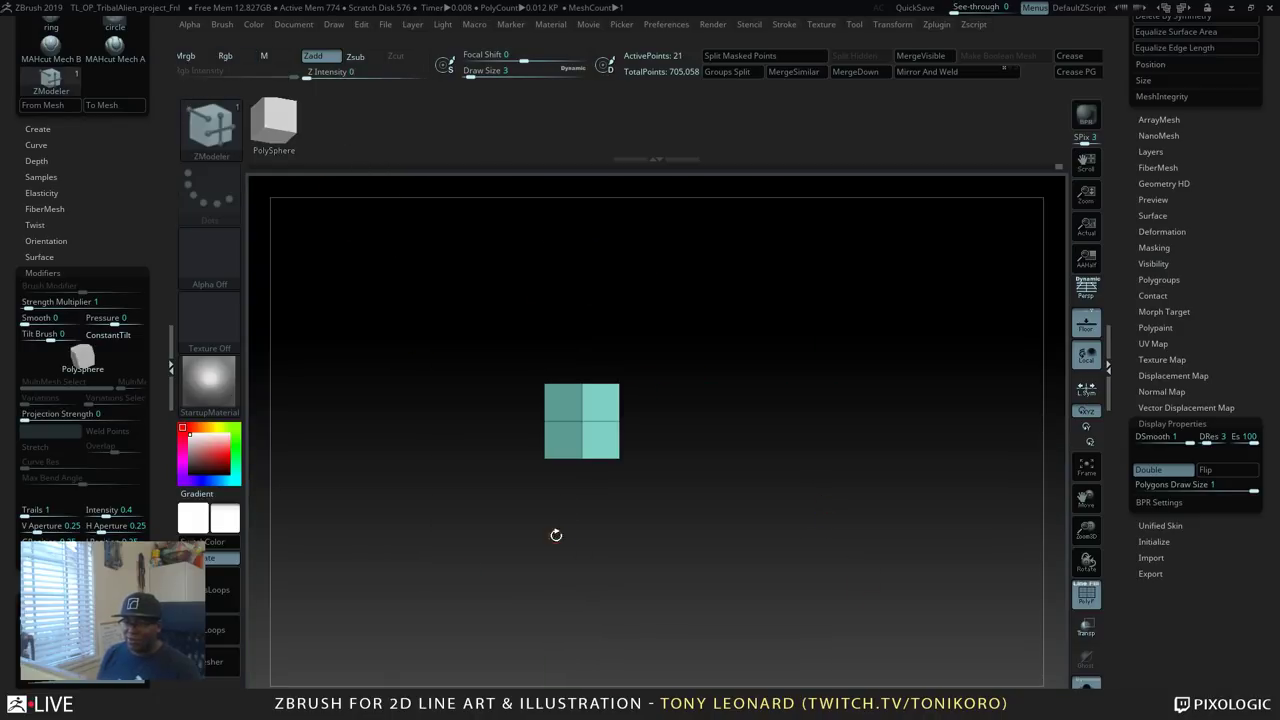
{"action": "left_click_drag", "start_coordinate": [757, 556], "coordinate": [839, 520]}
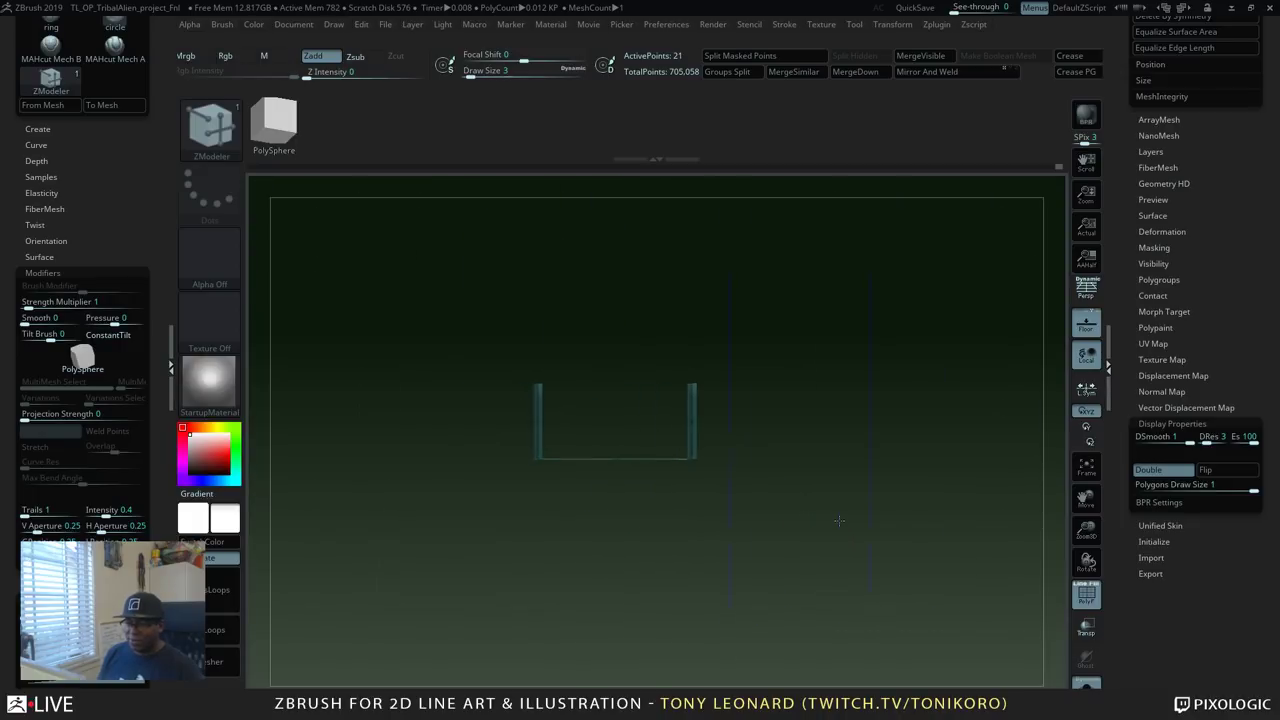
{"action": "key", "text": "w"}
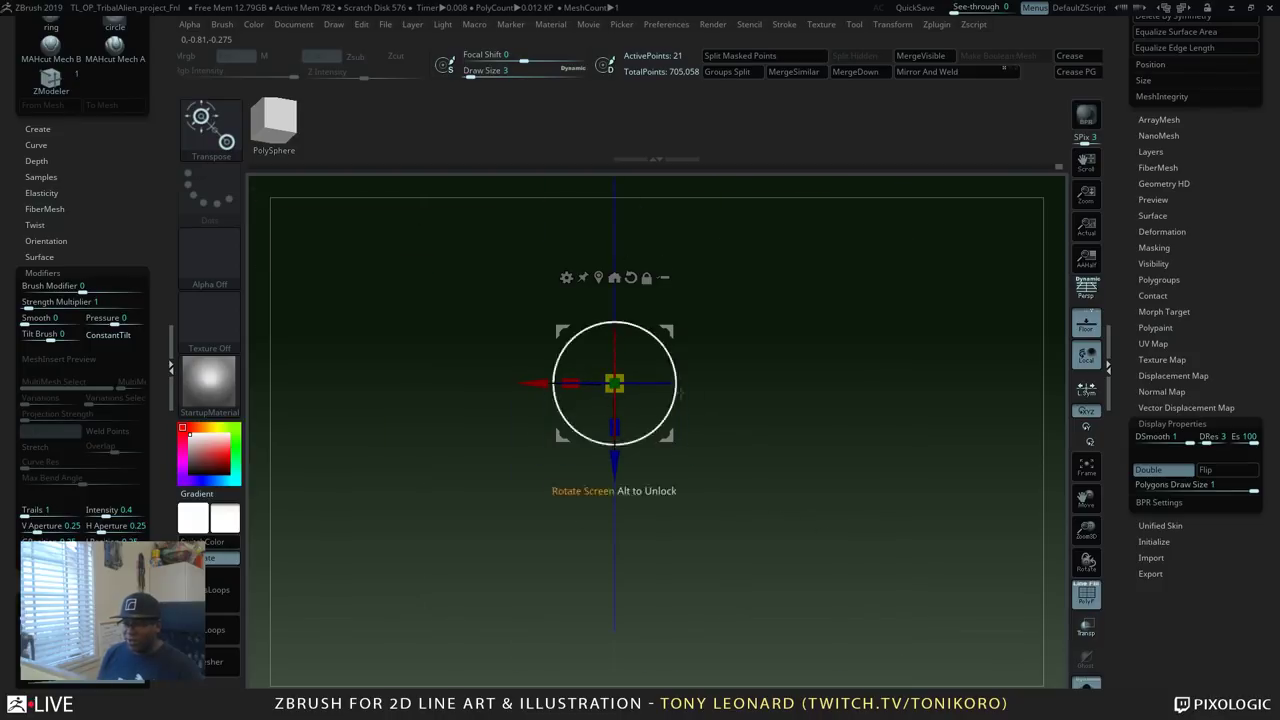
{"action": "left_click_drag", "start_coordinate": [679, 440], "coordinate": [757, 483]}
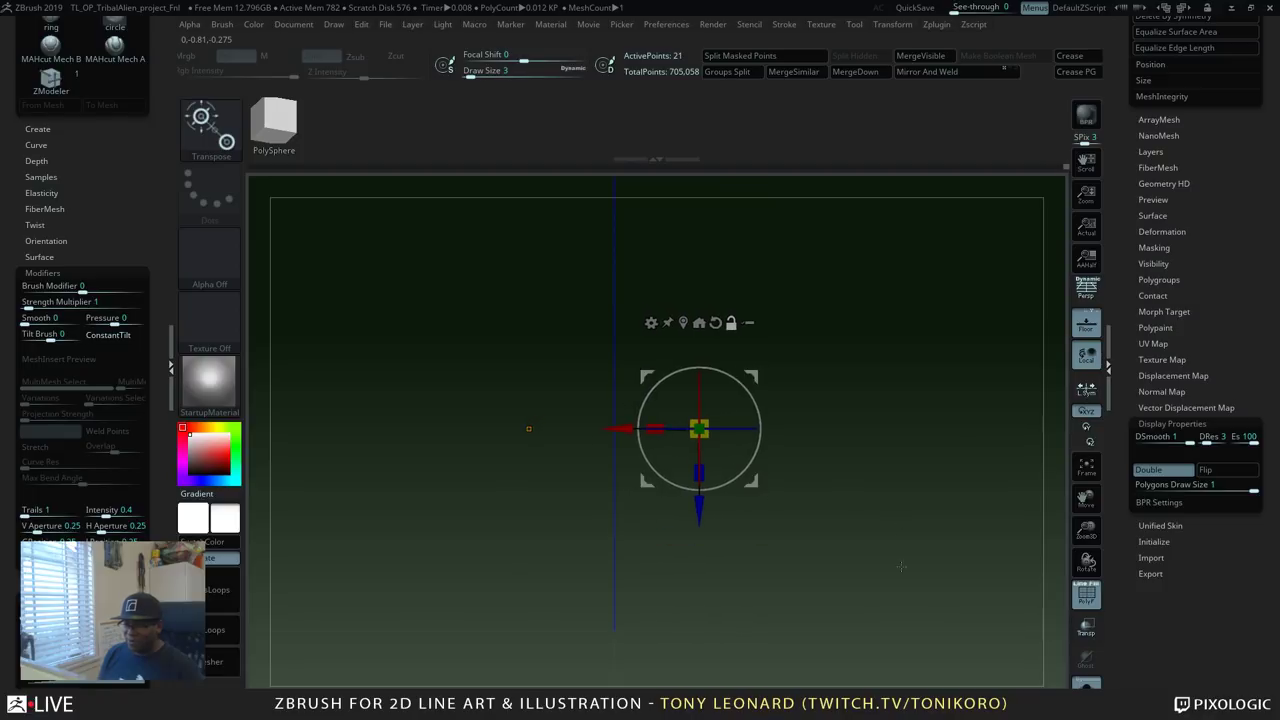
{"action": "left_click_drag", "start_coordinate": [901, 566], "coordinate": [876, 531]}
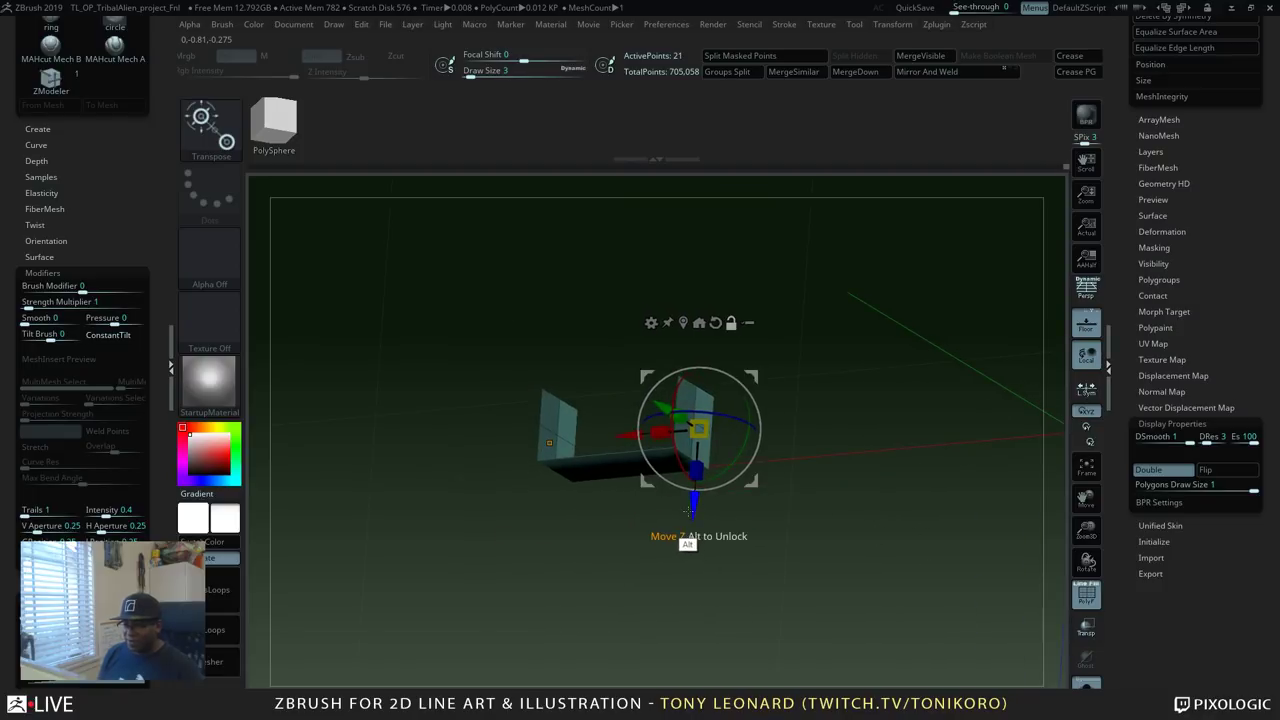
{"action": "left_click_drag", "start_coordinate": [693, 507], "coordinate": [875, 600]}
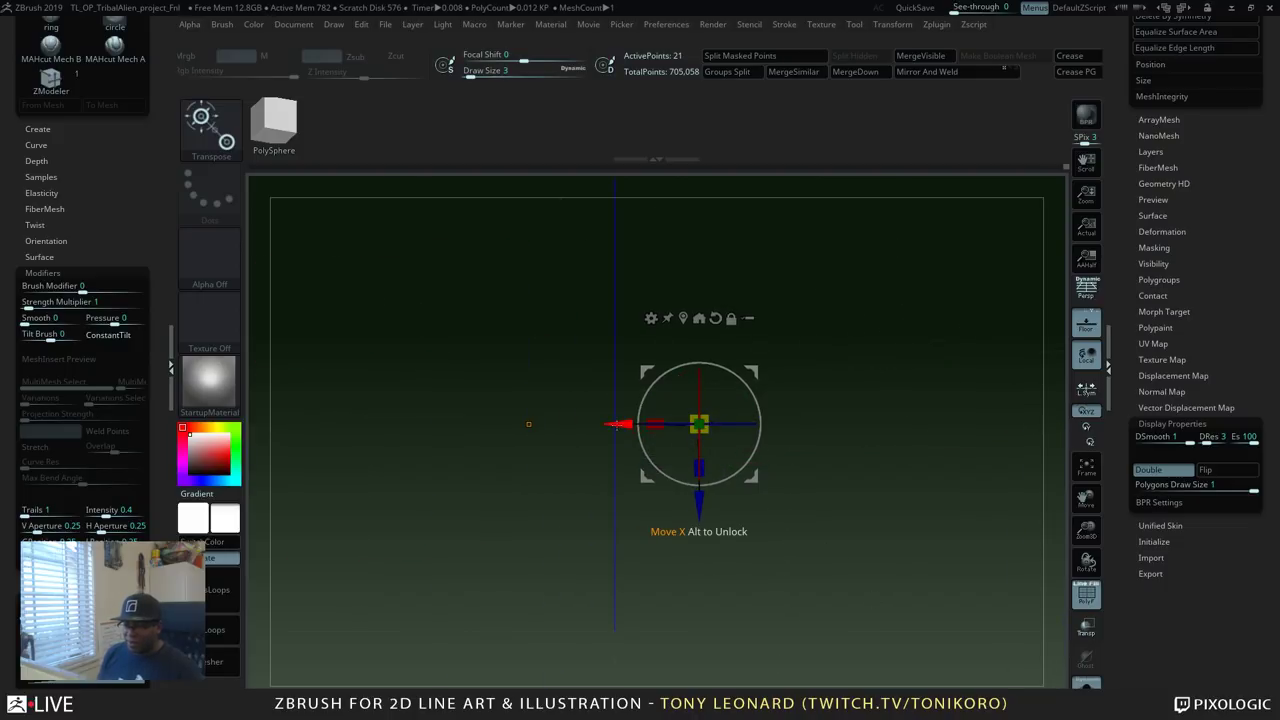
{"action": "left_click_drag", "start_coordinate": [617, 423], "coordinate": [646, 423]}
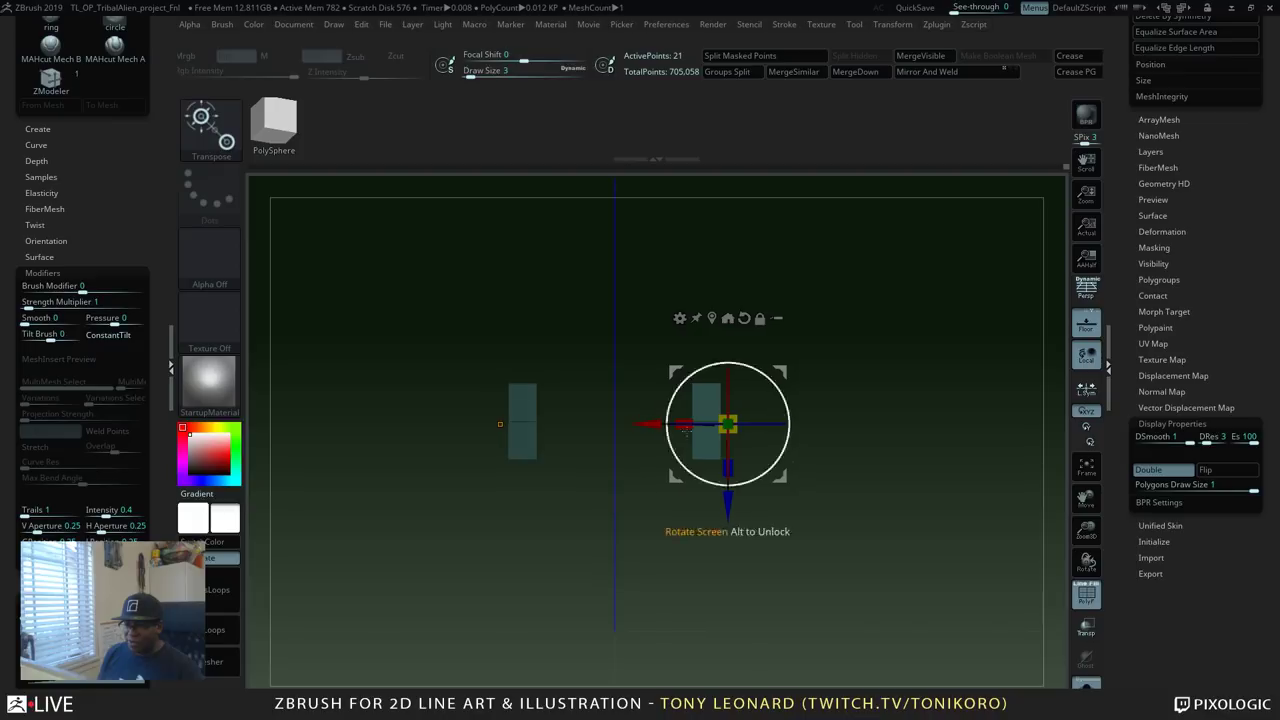
{"action": "left_click_drag", "start_coordinate": [840, 510], "coordinate": [903, 506]}
{"action": "key", "text": "ctrl+z"}
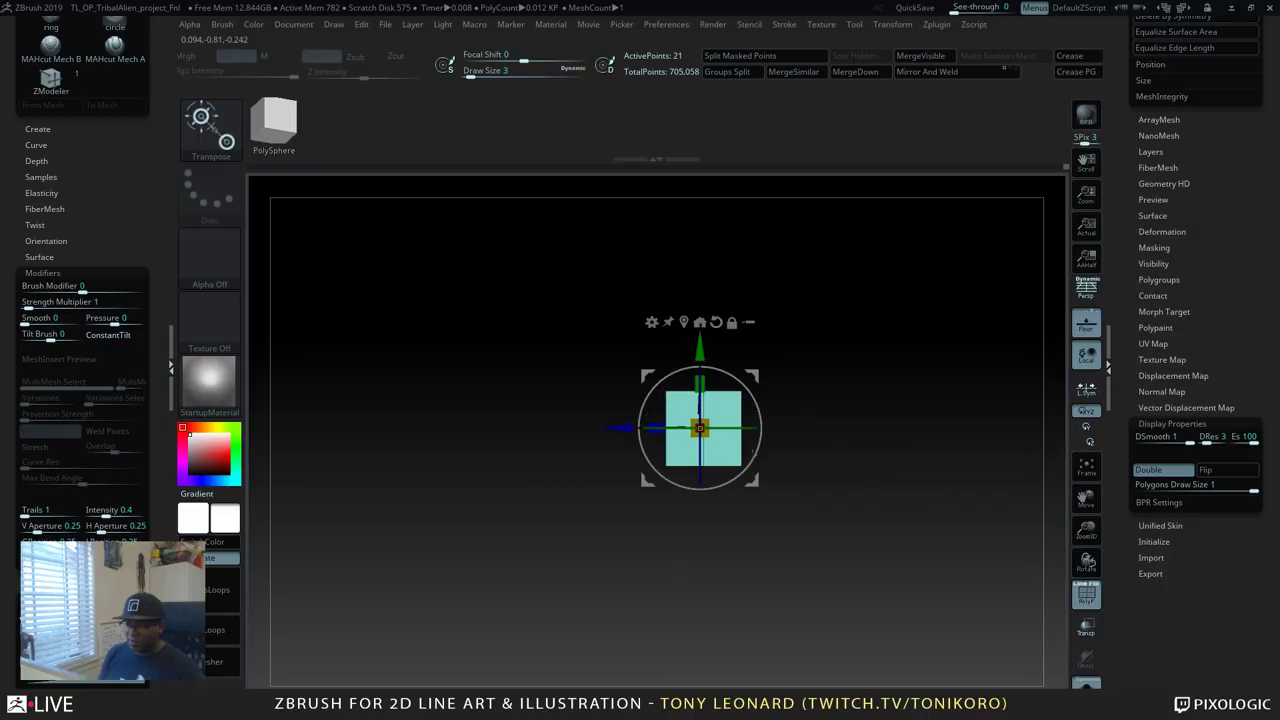
Mask the front half of the piece from the side and move the rear ends of its side panels outward.
{"action": "left_click_drag", "start_coordinate": [473, 316], "coordinate": [669, 581], "text": "ctrl"}
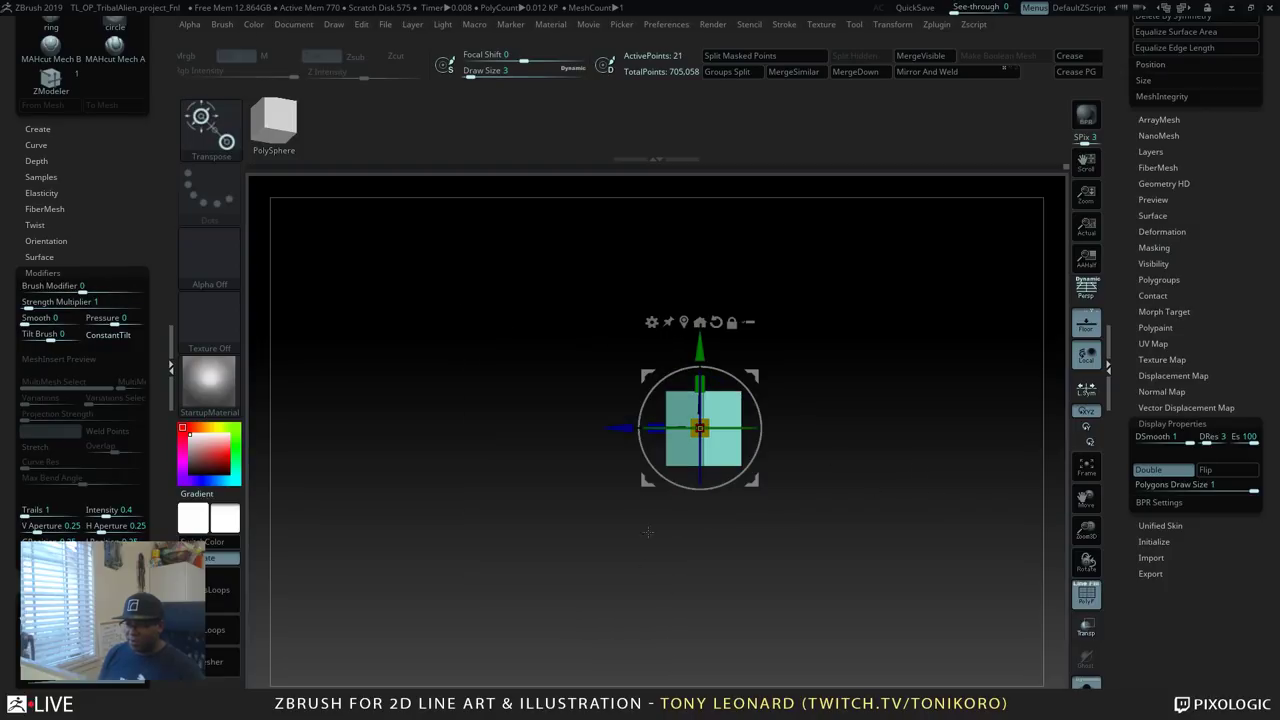
{"action": "left_click_drag", "start_coordinate": [875, 485], "coordinate": [869, 541]}
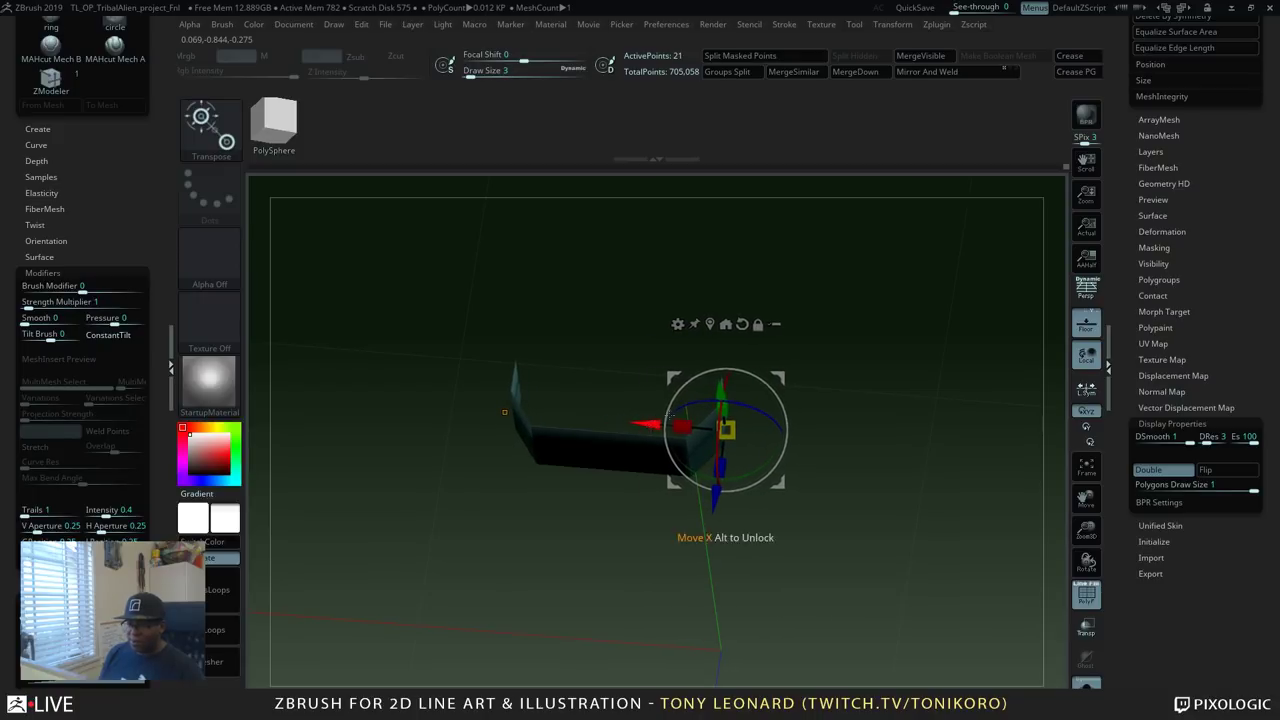
{"action": "left_click_drag", "start_coordinate": [905, 575], "coordinate": [950, 585]}
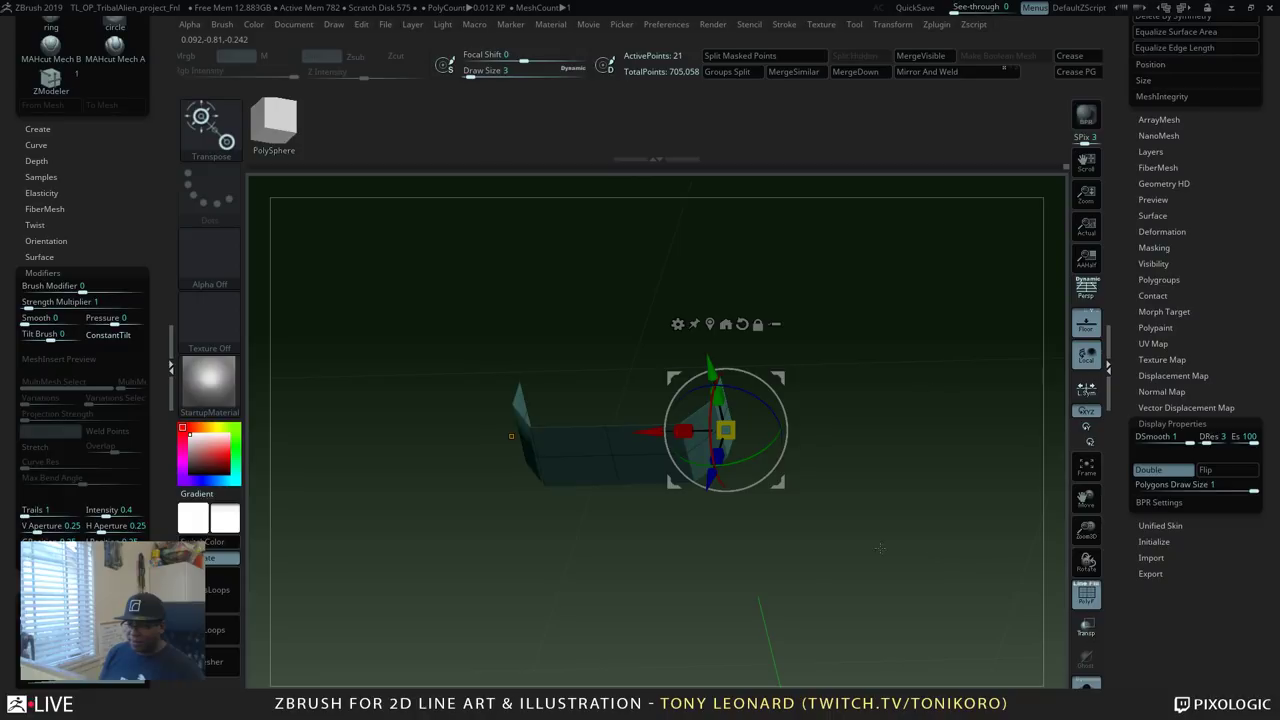
{"action": "left_click_drag", "start_coordinate": [880, 548], "coordinate": [886, 514]}
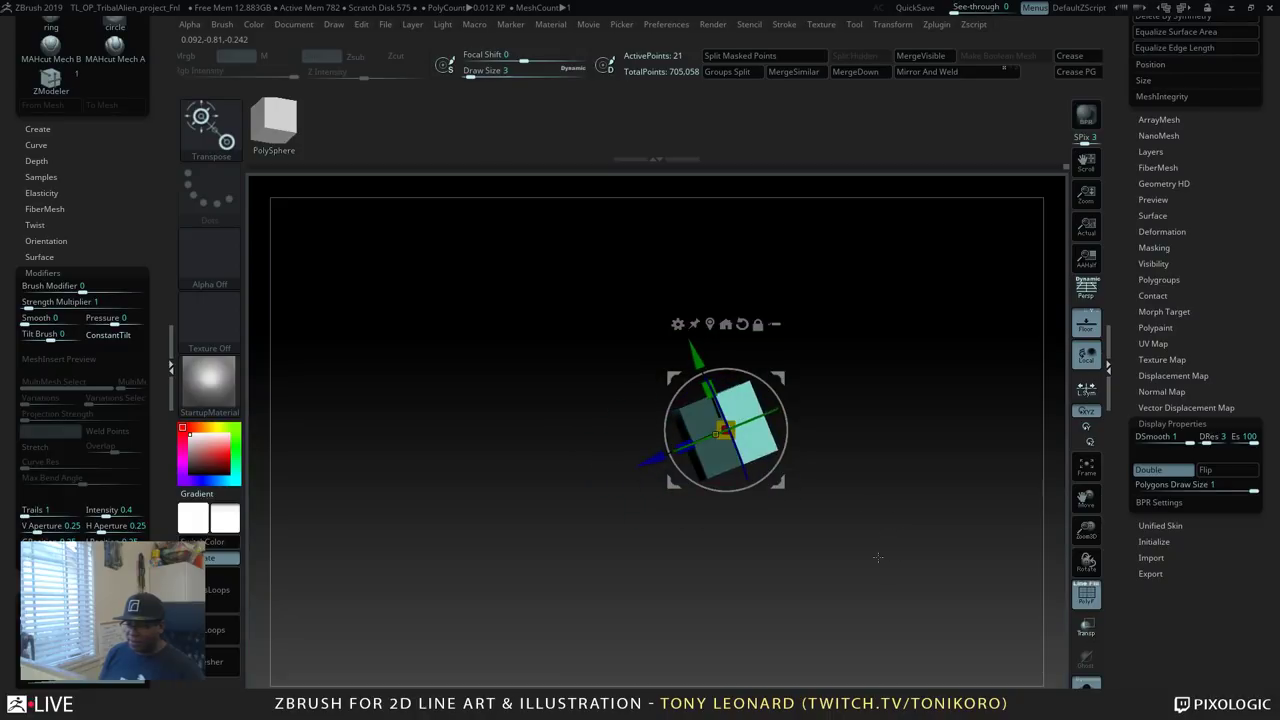
Mask the front portion of the U-shaped piece, nudge the unmasked rear part of its side panels sideways, and clear the mask.
{"action": "mouse_move", "coordinate": [535, 245]}
{"action": "left_mouse_down", "text": "ctrl"}
{"action": "mouse_move", "coordinate": [663, 414]}
{"action": "mouse_move", "coordinate": [737, 572]}
{"action": "left_mouse_up", "text": "ctrl"}
{"action": "left_click_drag", "start_coordinate": [649, 427], "coordinate": [659, 430]}
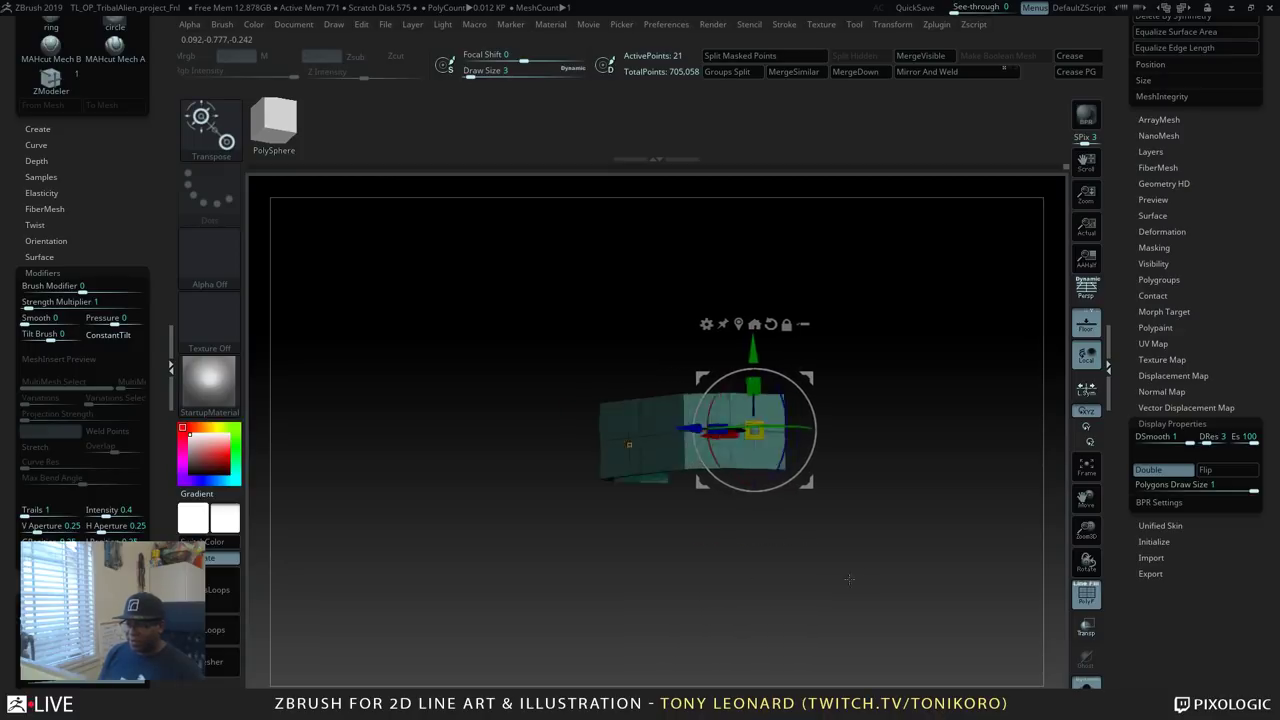
{"action": "left_click_drag", "start_coordinate": [849, 579], "coordinate": [887, 543]}
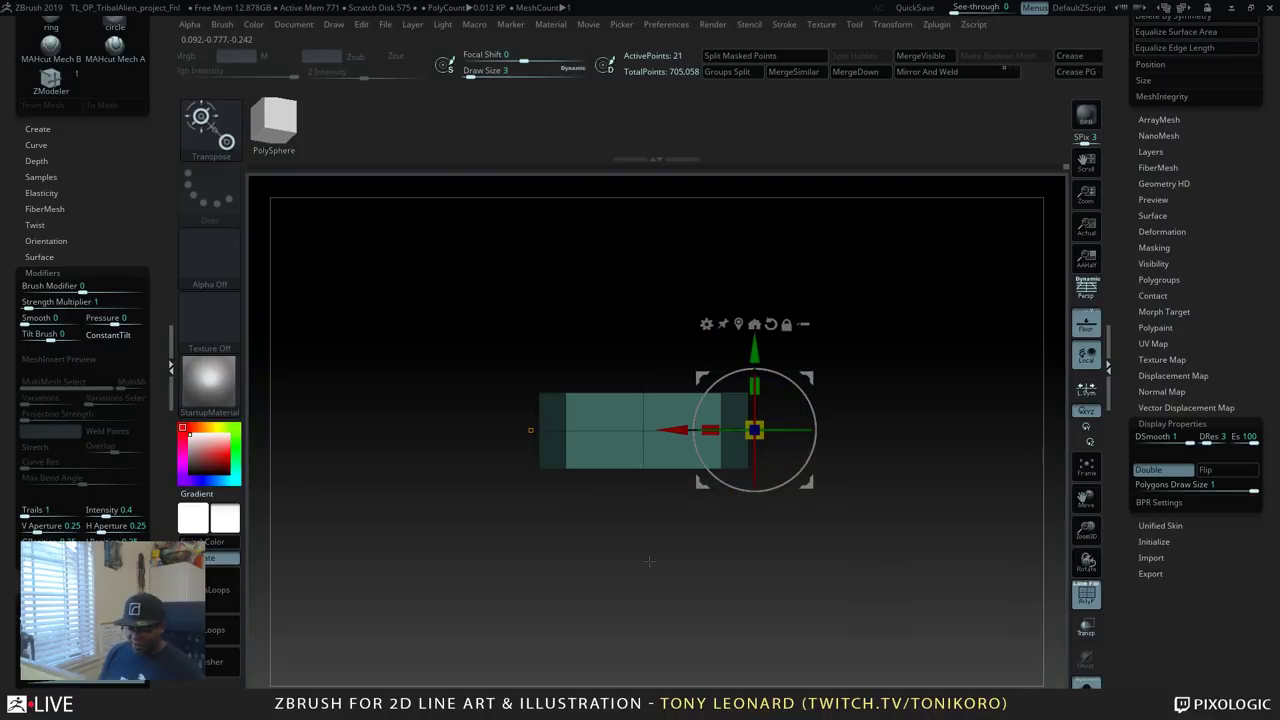
{"action": "key", "text": "q"}
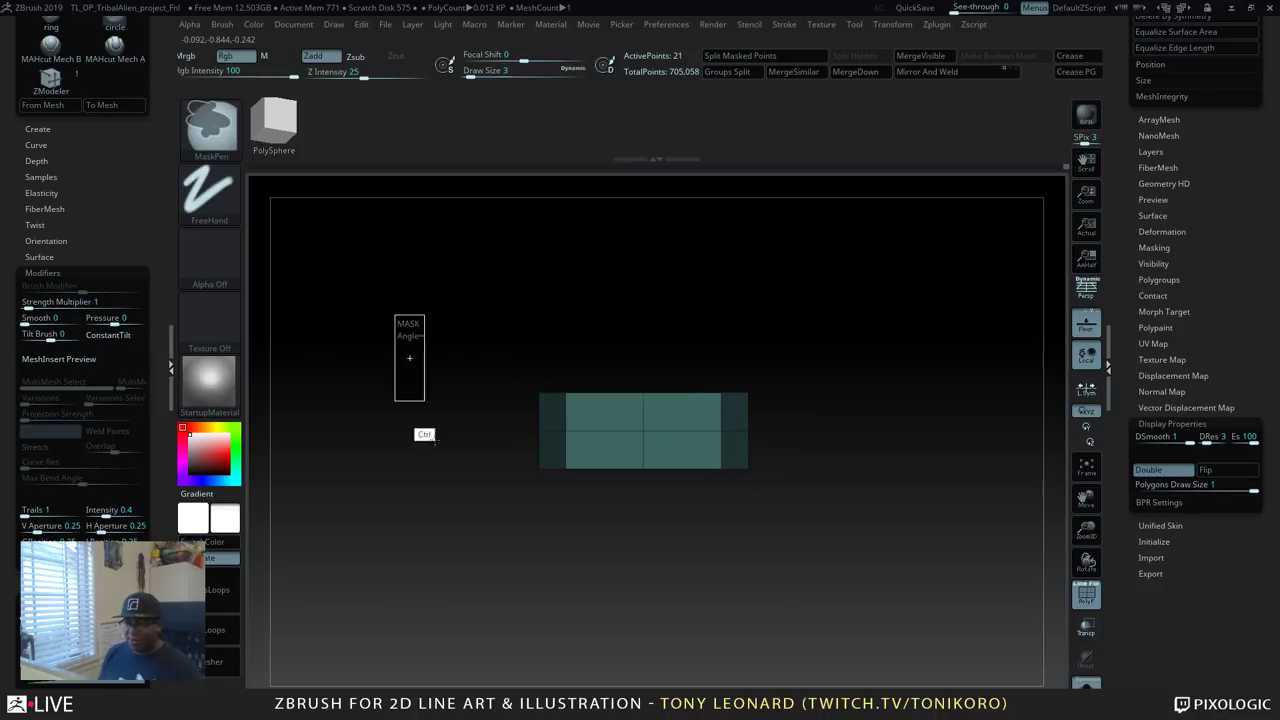
{"action": "left_click", "coordinate": [423, 431], "text": "ctrl"}
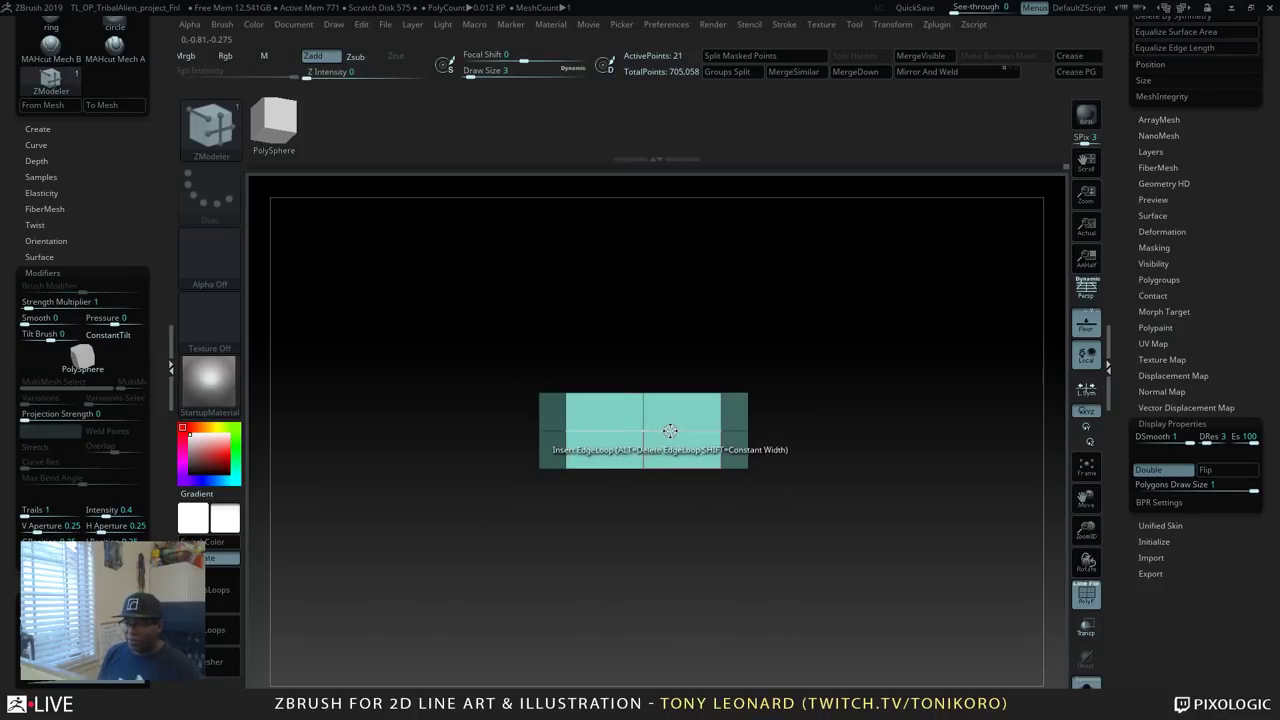
Insert an edge loop midway across each half of the piece's front panel with the ZModeler brush.
{"action": "key", "text": "space"}
{"action": "left_click", "coordinate": [654, 331]}
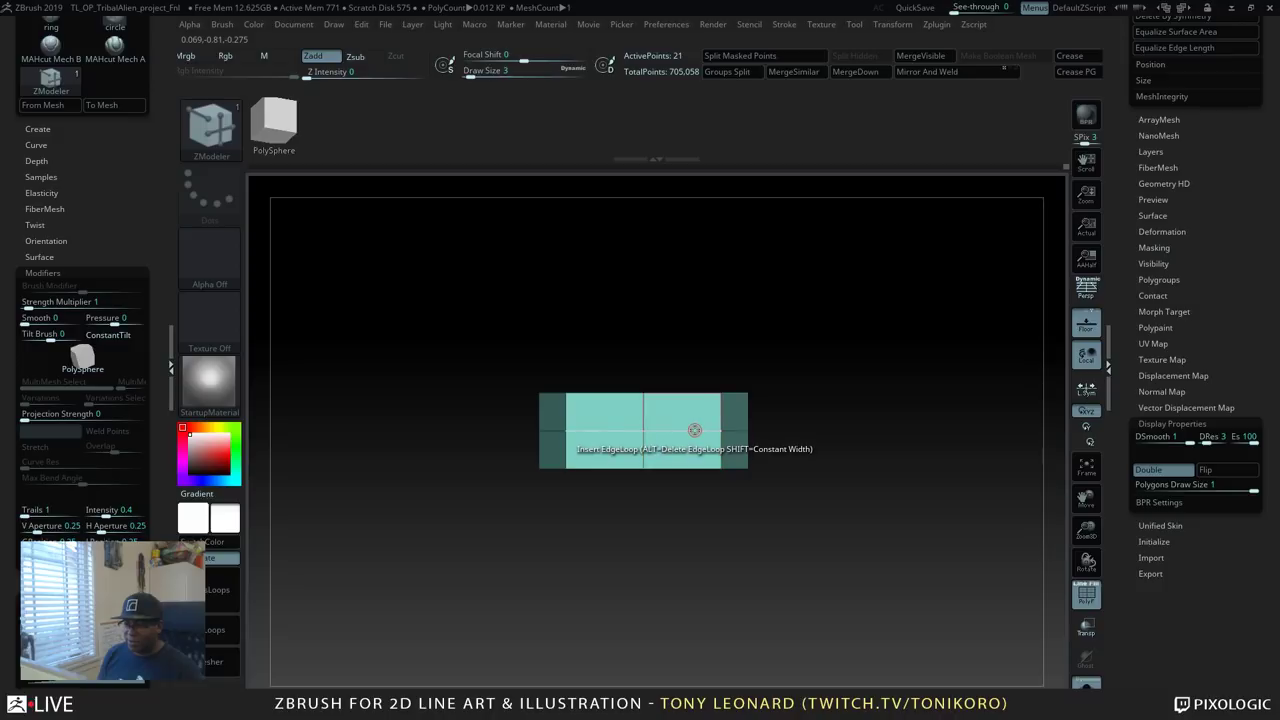
{"action": "left_click", "coordinate": [695, 431]}
{"action": "left_click_drag", "start_coordinate": [889, 411], "coordinate": [928, 504]}
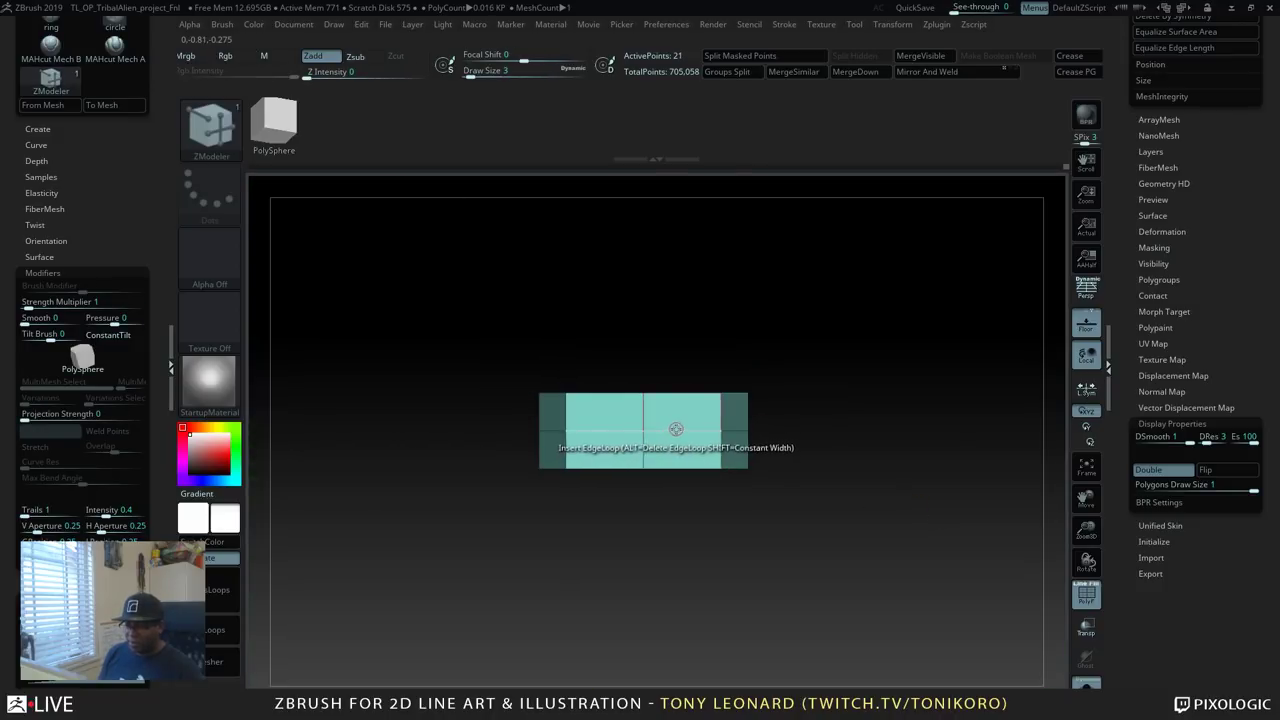
{"action": "key", "text": "ctrl+z"}
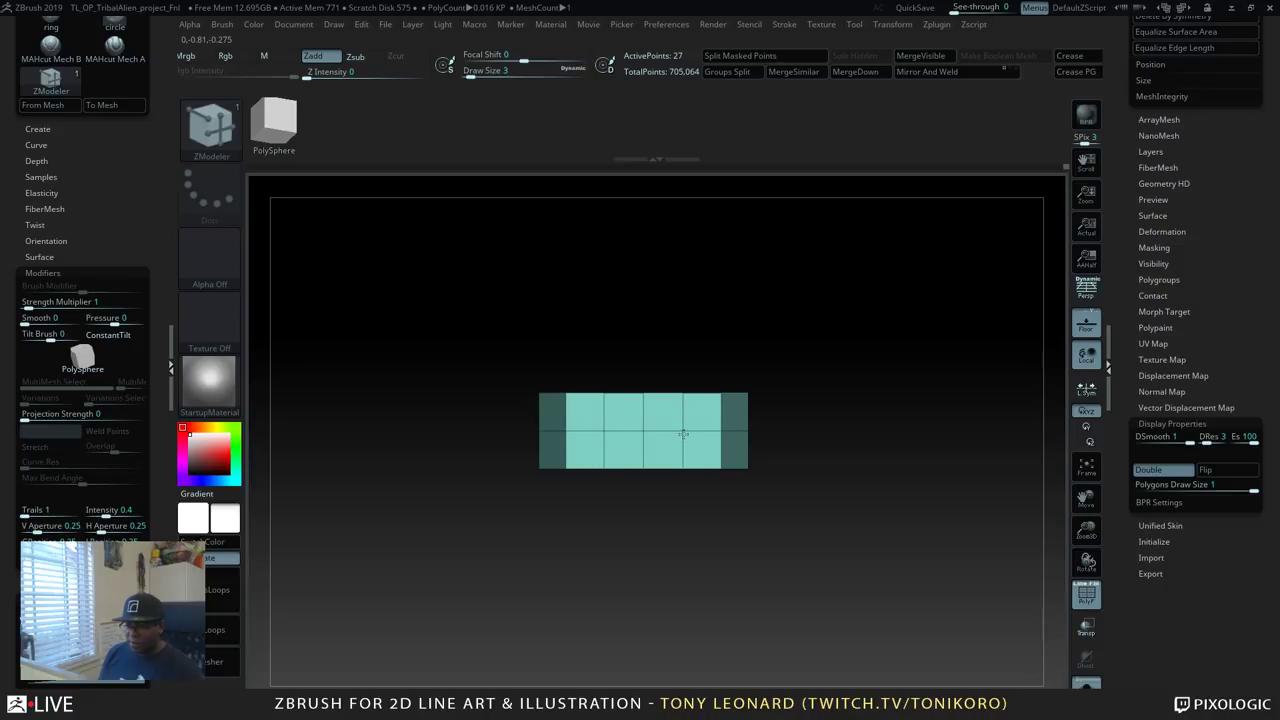
{"action": "left_click_drag", "start_coordinate": [903, 514], "coordinate": [923, 600]}
Mask the piece from the front view so that only the middle section of the front panel is left free to move.
{"action": "mouse_move", "coordinate": [612, 548]}
{"action": "left_mouse_down", "text": "ctrl"}
{"action": "mouse_move", "coordinate": [590, 444]}
{"action": "mouse_move", "coordinate": [572, 436]}
{"action": "mouse_move", "coordinate": [620, 538]}
{"action": "mouse_move", "coordinate": [655, 520]}
{"action": "left_mouse_up", "text": "ctrl"}
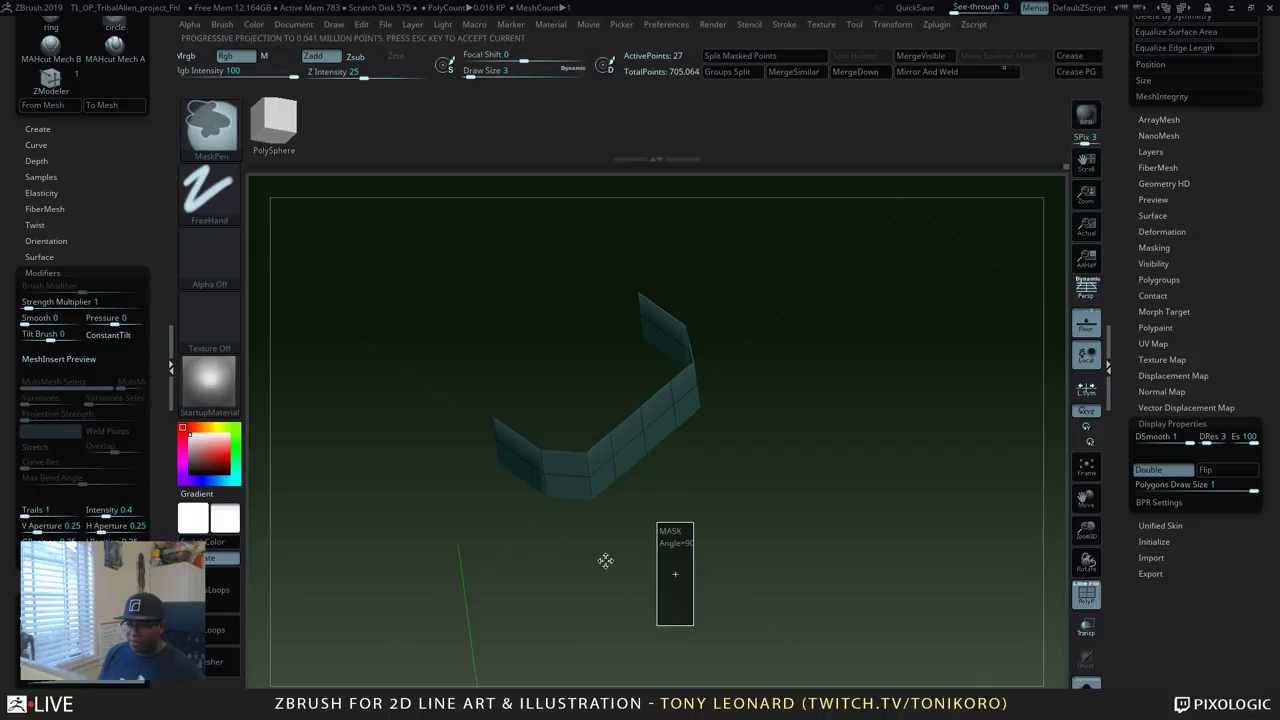
{"action": "key", "text": "ctrl+z"}
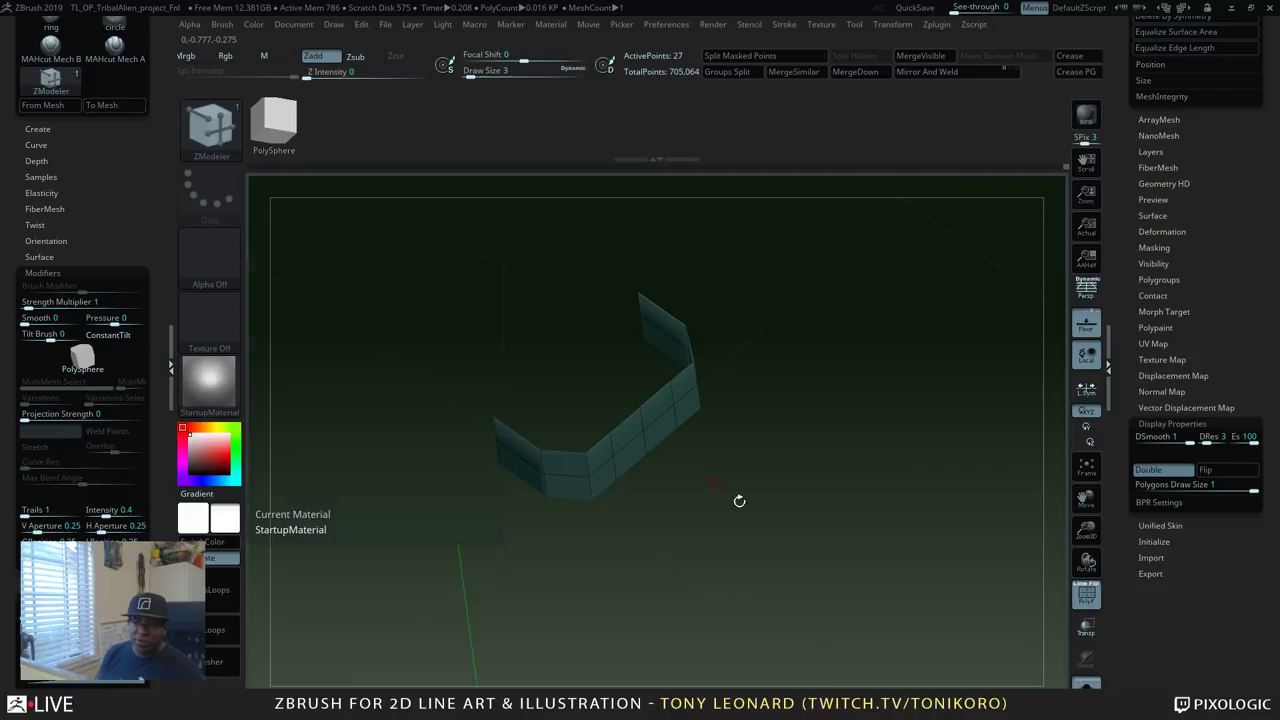
{"action": "left_click_drag", "start_coordinate": [737, 503], "coordinate": [779, 478]}
{"action": "left_click_drag", "start_coordinate": [820, 538], "coordinate": [862, 543]}
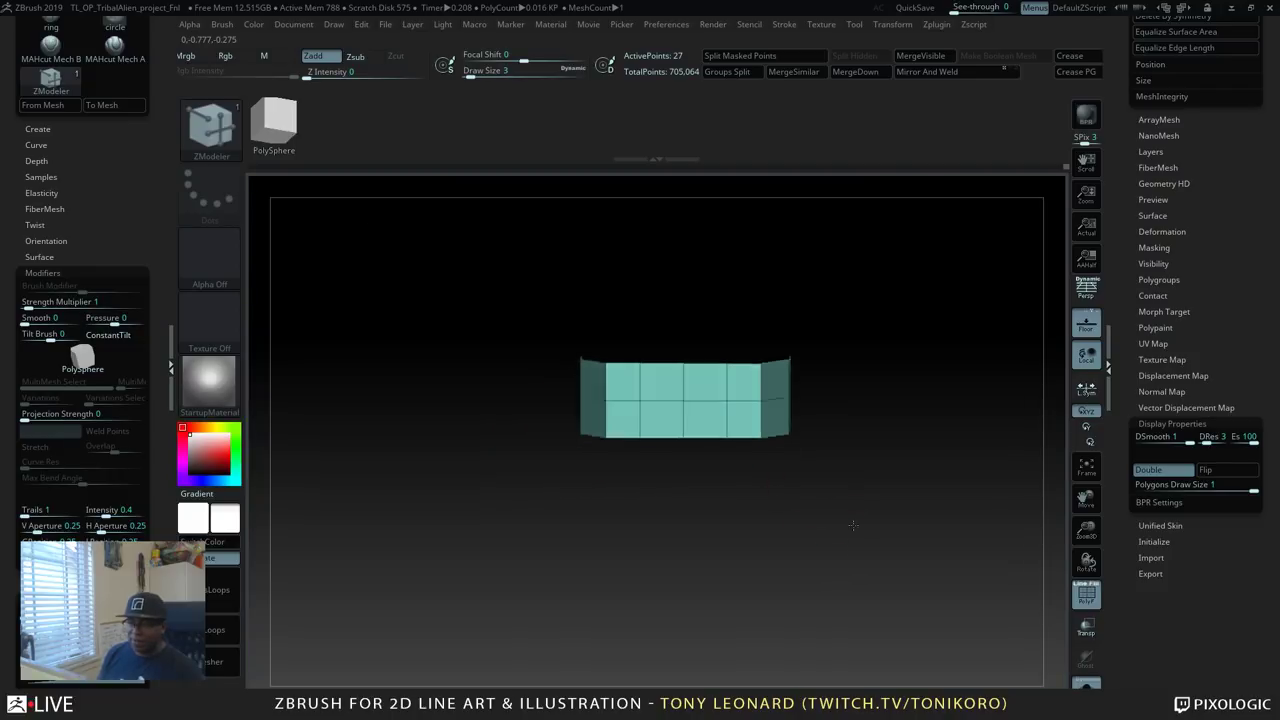
{"action": "left_click_drag", "start_coordinate": [632, 324], "coordinate": [652, 494], "text": "ctrl"}
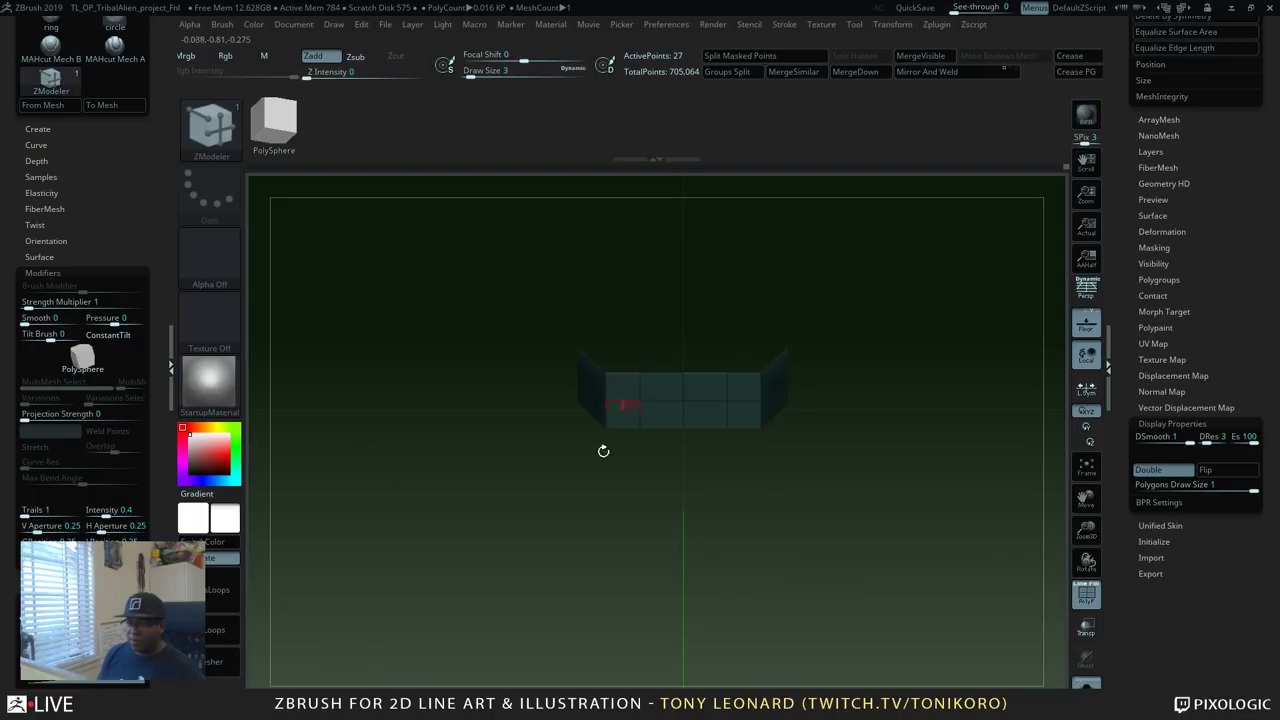
{"action": "mouse_move", "coordinate": [603, 449]}
{"action": "left_mouse_down"}
{"action": "mouse_move", "coordinate": [903, 563]}
{"action": "mouse_move", "coordinate": [891, 491]}
{"action": "mouse_move", "coordinate": [763, 457]}
{"action": "left_mouse_up"}
{"action": "left_click_drag", "start_coordinate": [612, 290], "coordinate": [738, 474], "text": "ctrl"}
{"action": "mouse_move", "coordinate": [917, 483]}
{"action": "left_mouse_down"}
{"action": "mouse_move", "coordinate": [895, 546]}
{"action": "mouse_move", "coordinate": [746, 489]}
{"action": "mouse_move", "coordinate": [901, 545]}
{"action": "left_mouse_up"}
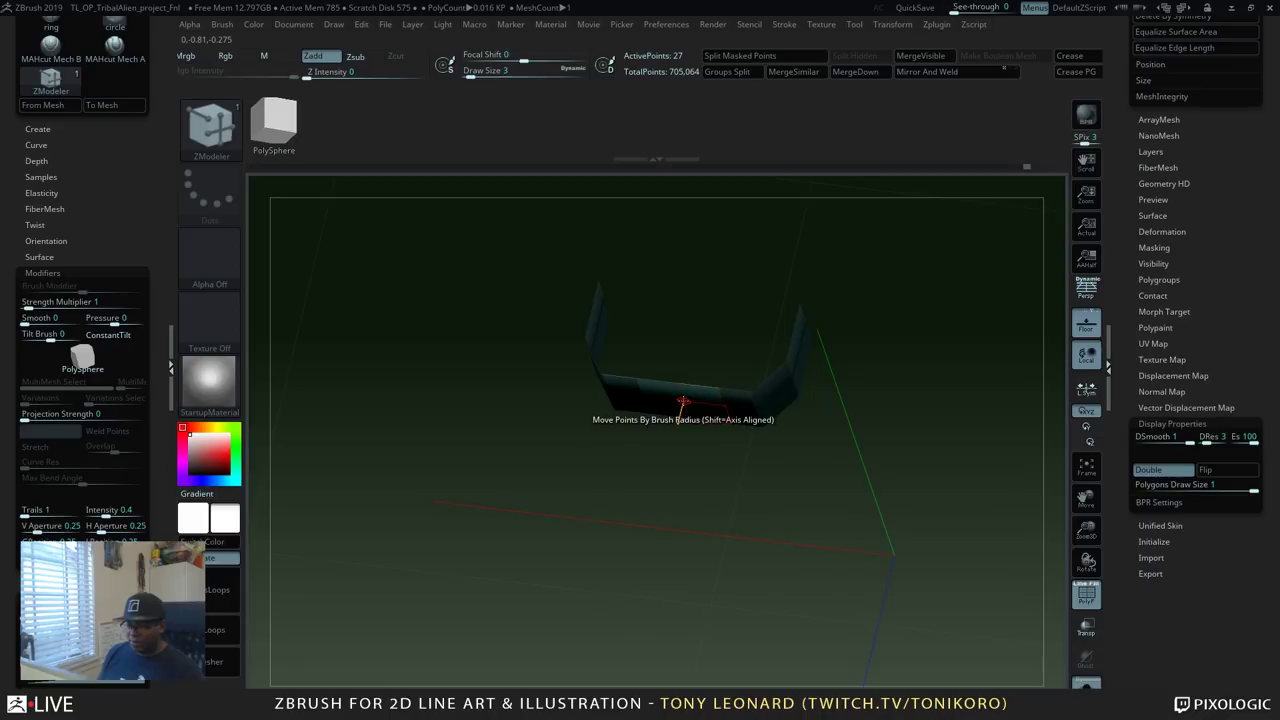
Centre the transform gizmo on the front panel and move its middle section forward by about 0.02 units to curve the front.
{"action": "key", "text": "w"}
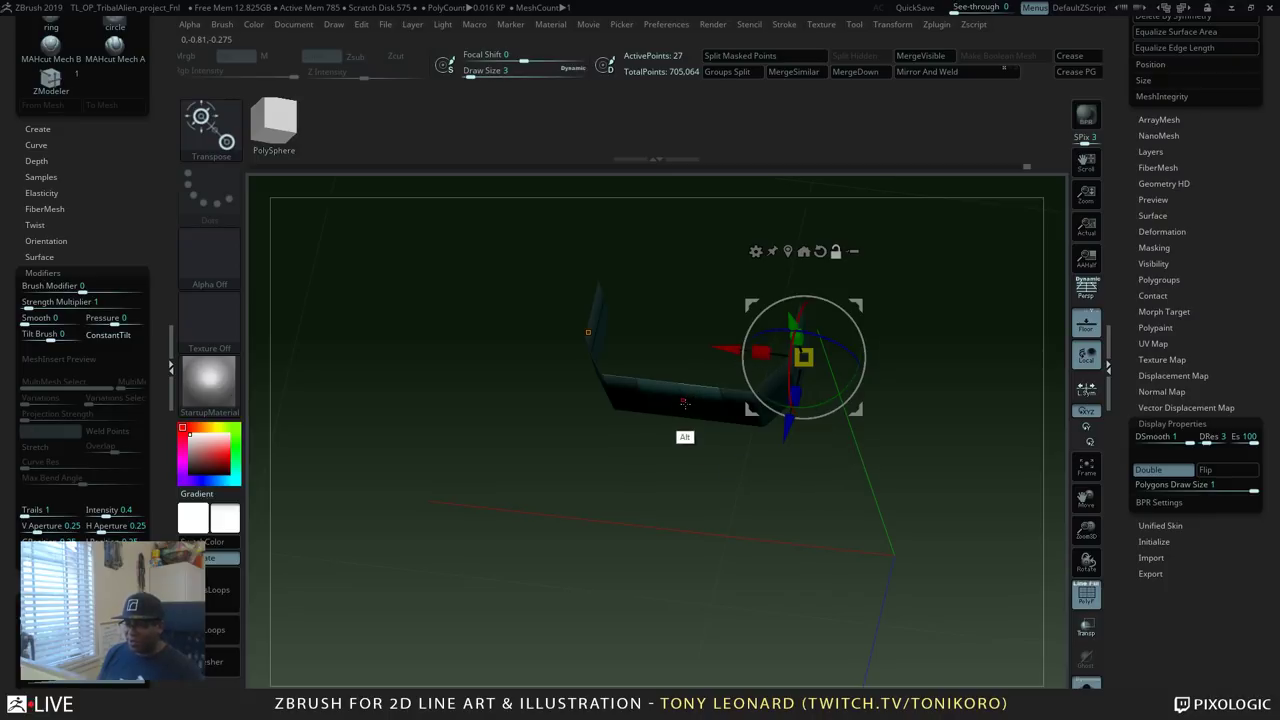
{"action": "left_click", "coordinate": [682, 401], "text": "alt"}
{"action": "left_click_drag", "start_coordinate": [826, 400], "coordinate": [826, 480]}
{"action": "left_click_drag", "start_coordinate": [688, 410], "coordinate": [783, 406]}
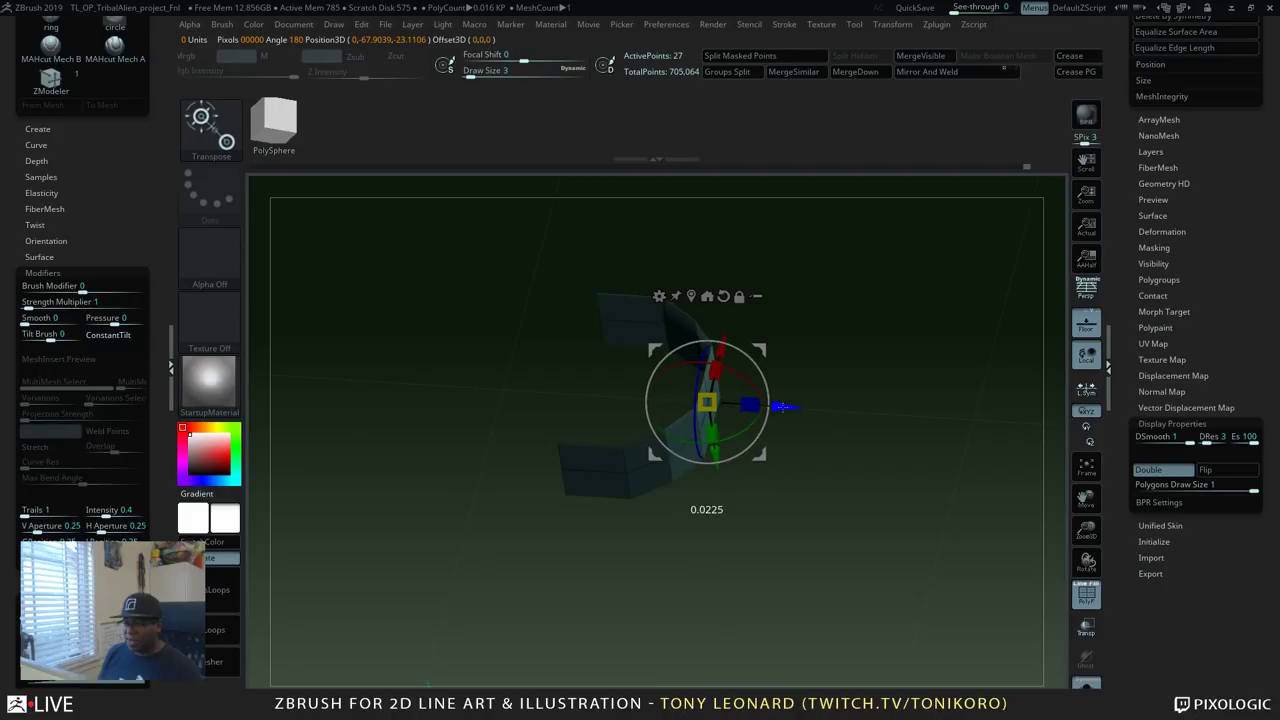
{"action": "left_click_drag", "start_coordinate": [909, 454], "coordinate": [944, 499]}
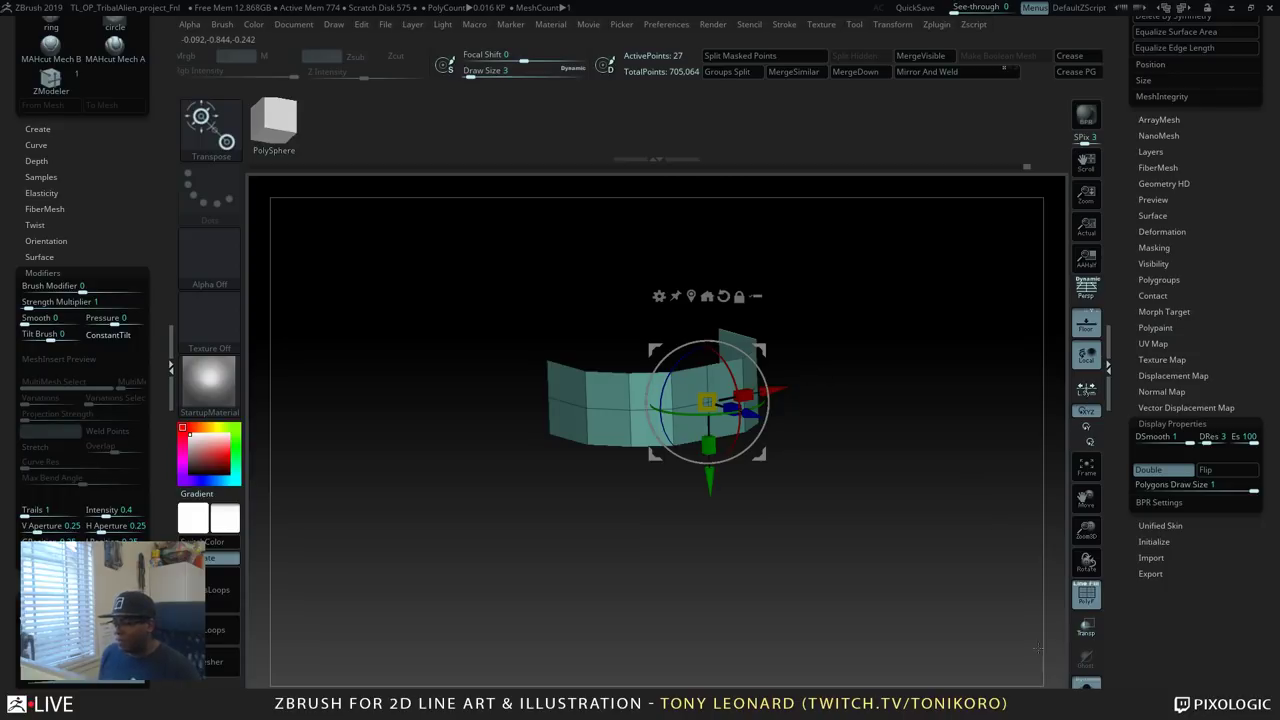
Turn off Solo mode and move the visor piece back and up into the helmet's face opening.
{"action": "left_click", "coordinate": [1086, 681]}
{"action": "left_click_drag", "start_coordinate": [883, 354], "coordinate": [850, 377]}
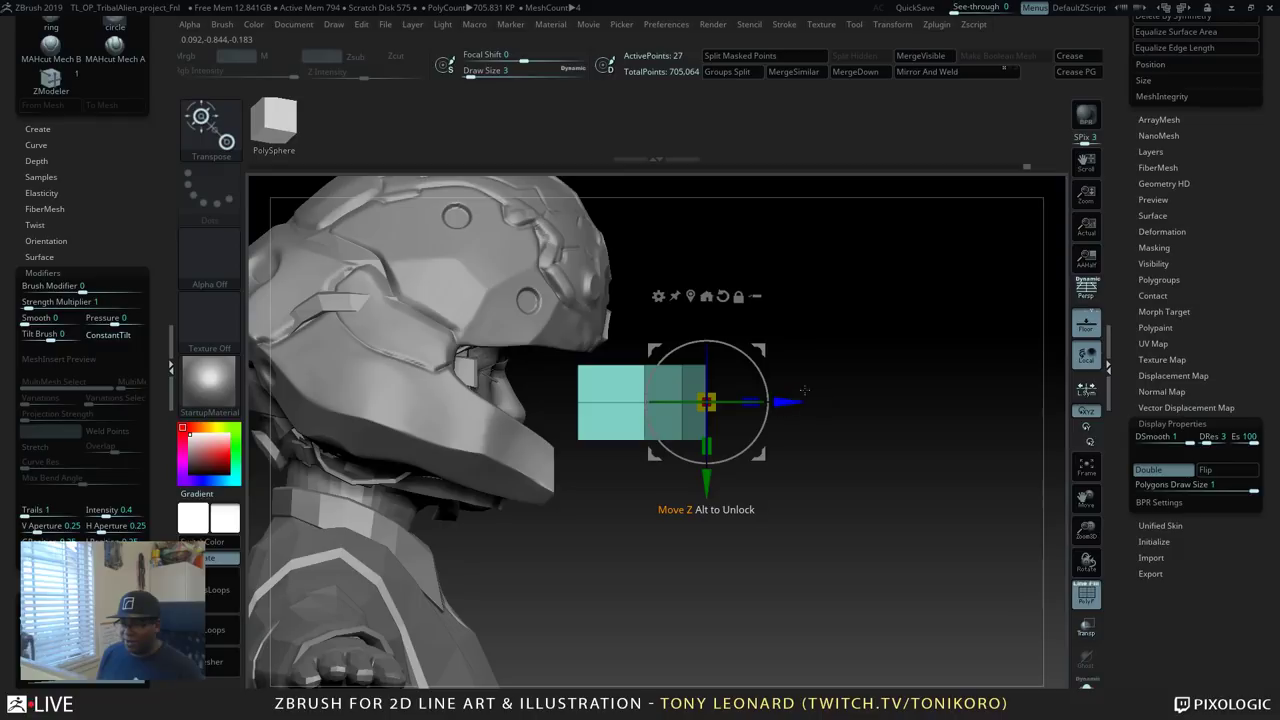
{"action": "key", "text": "ctrl+z"}
{"action": "key", "text": "ctrl+shift+z"}
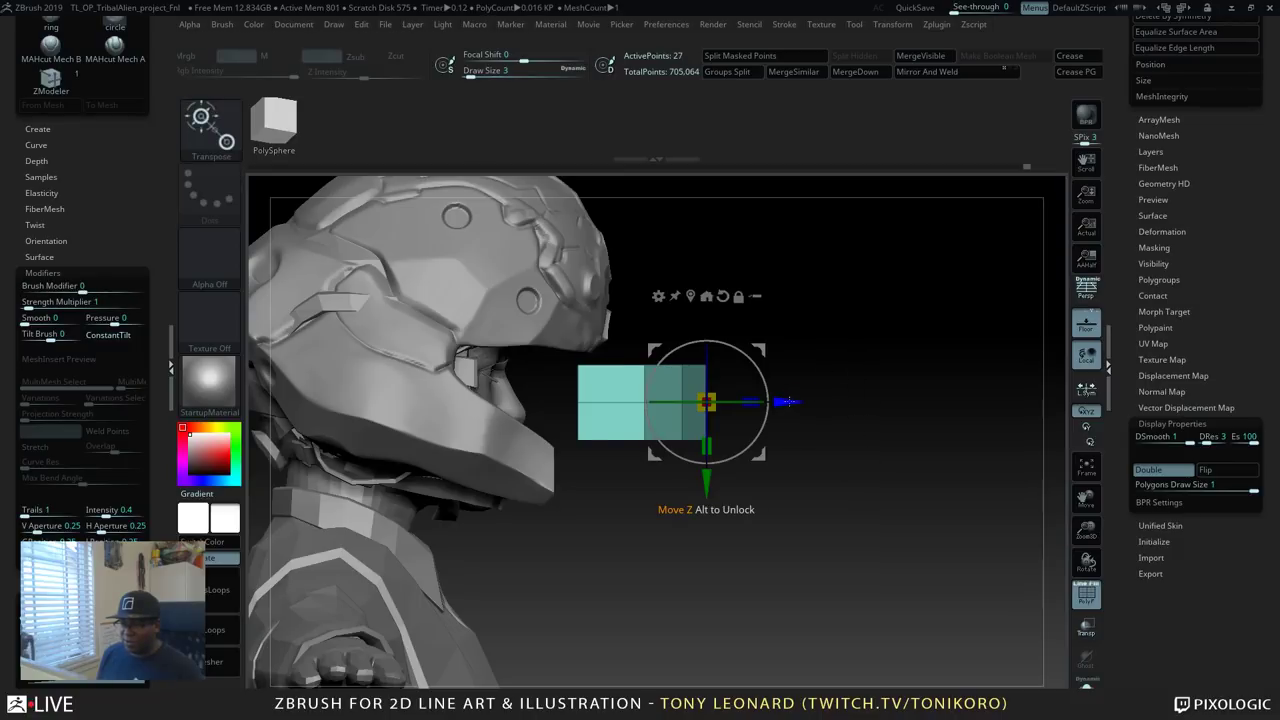
{"action": "left_click_drag", "start_coordinate": [789, 401], "coordinate": [708, 371]}
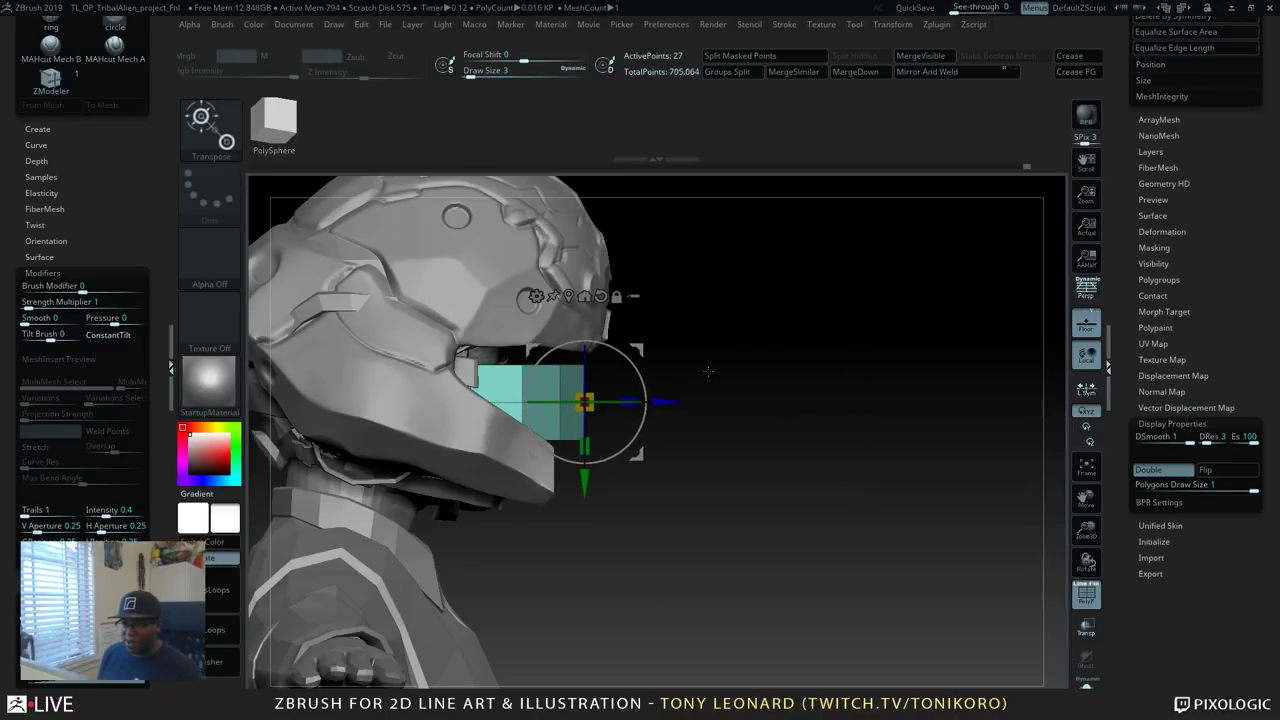
{"action": "left_click_drag", "start_coordinate": [588, 489], "coordinate": [588, 443]}
Tilt the visor to follow the helmet's brow line and shift it slightly forward and down over the eyes.
{"action": "mouse_move", "coordinate": [840, 443]}
{"action": "left_mouse_down"}
{"action": "mouse_move", "coordinate": [640, 440]}
{"action": "mouse_move", "coordinate": [837, 430]}
{"action": "left_mouse_up"}
{"action": "left_click_drag", "start_coordinate": [641, 335], "coordinate": [641, 352]}
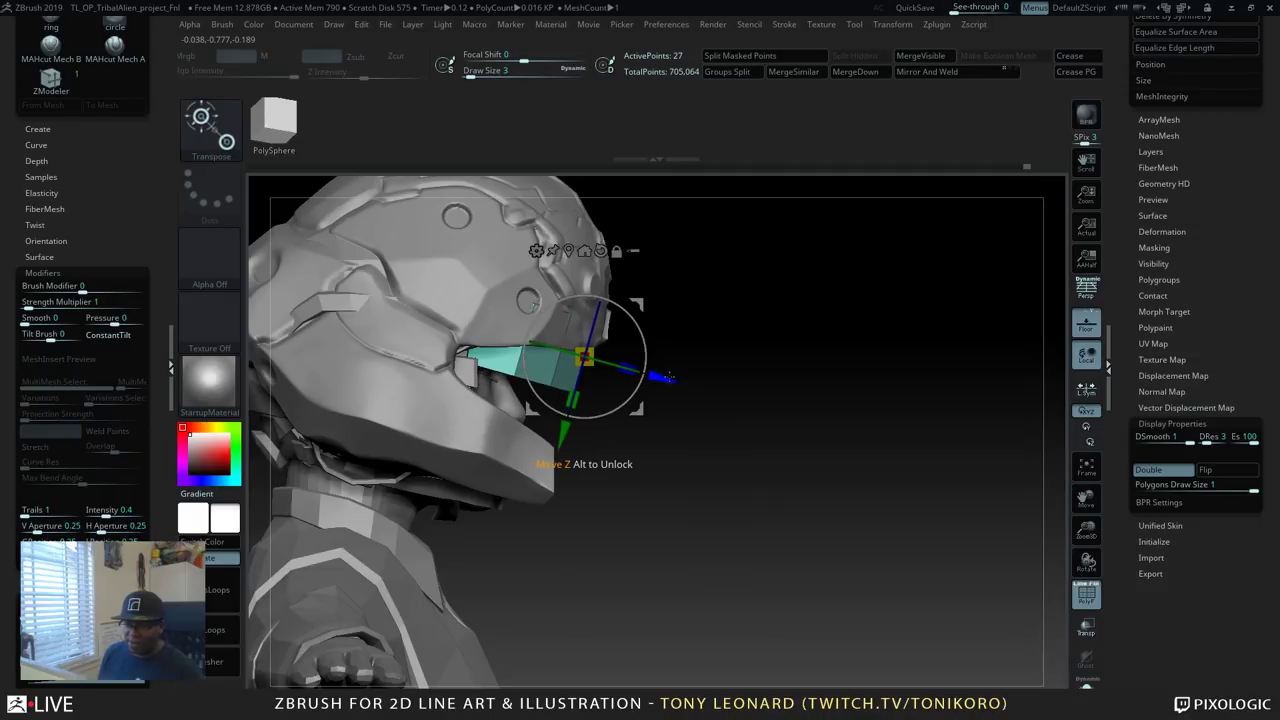
{"action": "left_click_drag", "start_coordinate": [668, 376], "coordinate": [664, 385]}
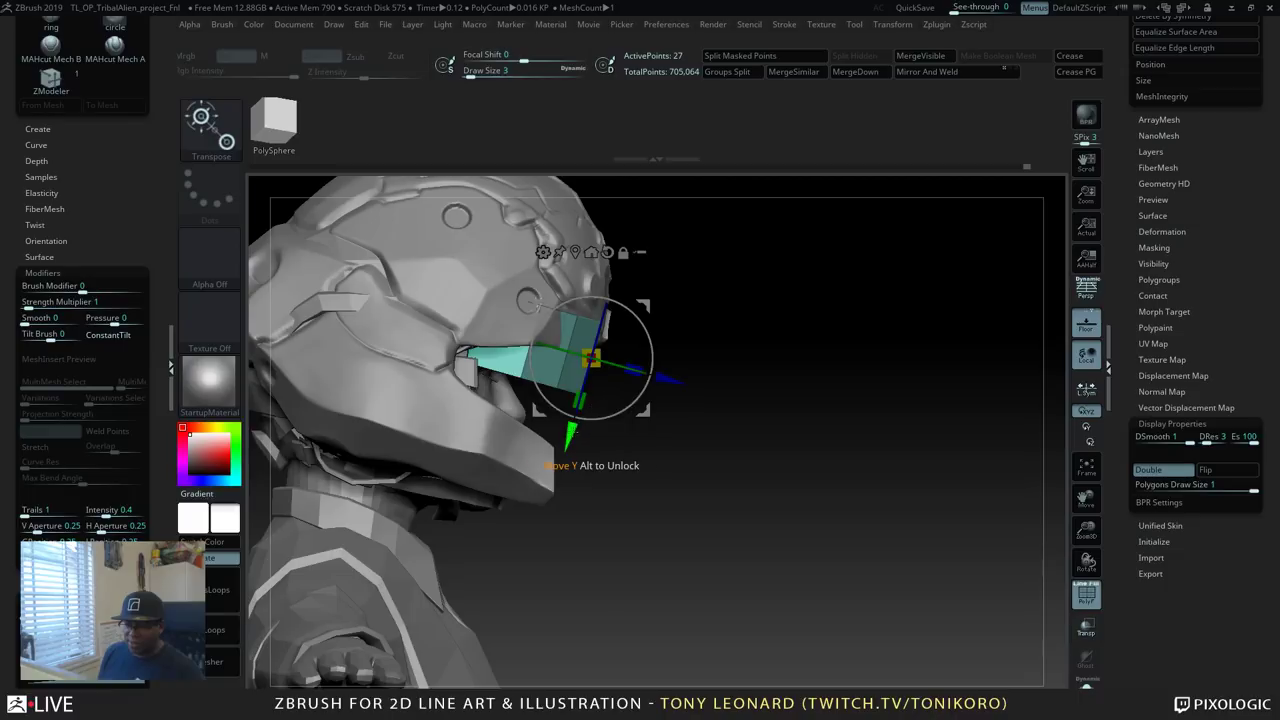
{"action": "left_click_drag", "start_coordinate": [566, 434], "coordinate": [557, 463]}
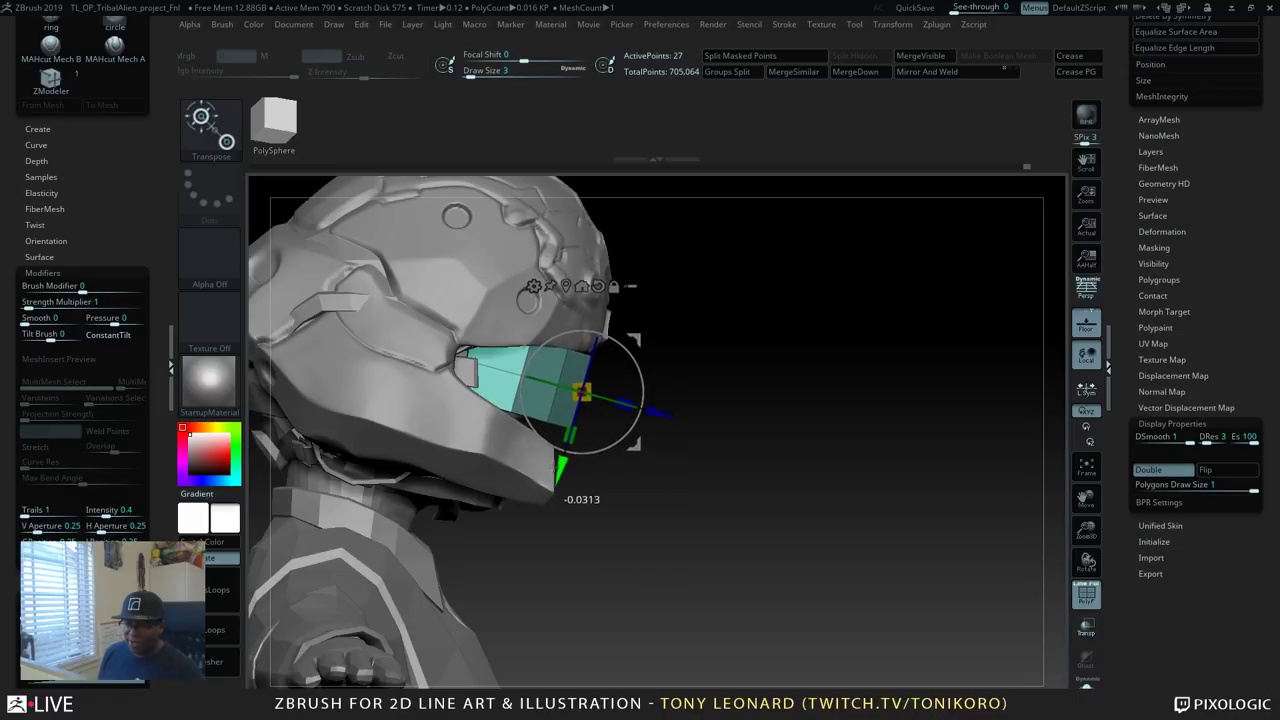
Widen the visor sideways so that it spans the helmet's face opening.
{"action": "left_click_drag", "start_coordinate": [817, 443], "coordinate": [760, 468]}
{"action": "left_click_drag", "start_coordinate": [866, 406], "coordinate": [848, 408]}
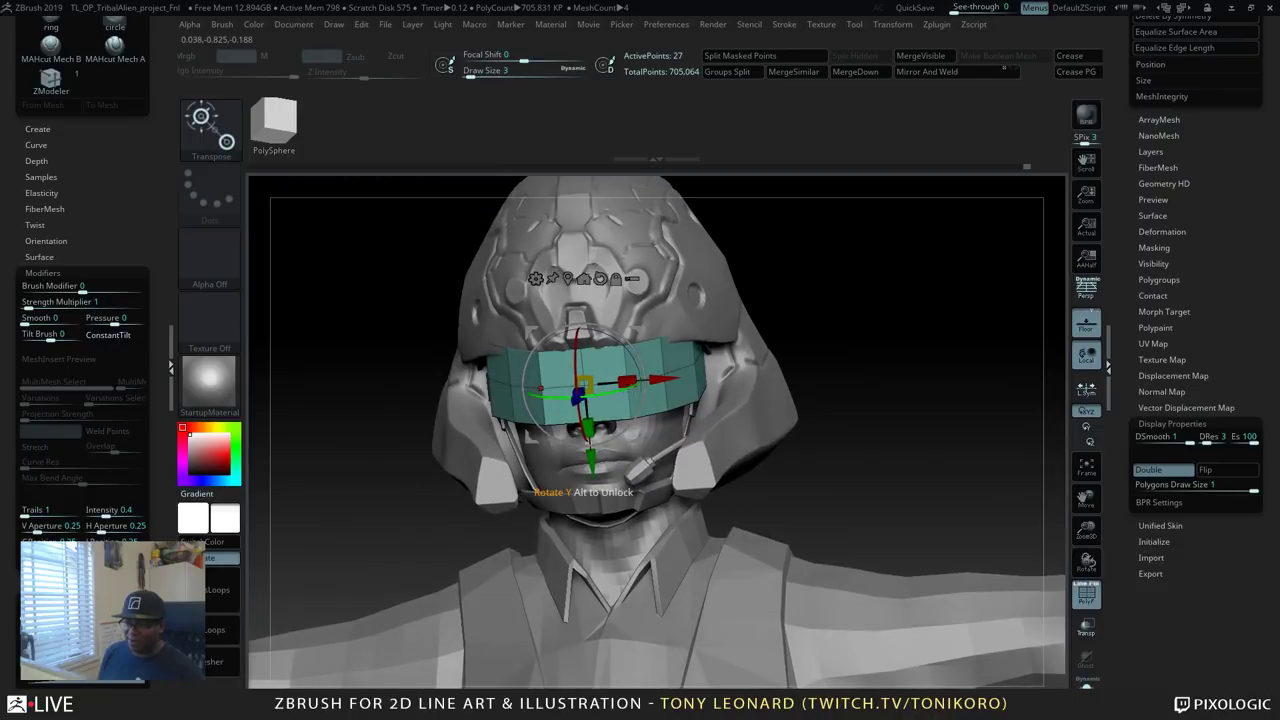
{"action": "left_click_drag", "start_coordinate": [628, 381], "coordinate": [660, 379]}
Switch to the Move brush with a draw size of 27 and pull the visor's side edges inward toward the helmet.
{"action": "mouse_move", "coordinate": [880, 350]}
{"action": "left_mouse_down"}
{"action": "mouse_move", "coordinate": [920, 338]}
{"action": "mouse_move", "coordinate": [947, 413]}
{"action": "mouse_move", "coordinate": [917, 398]}
{"action": "mouse_move", "coordinate": [914, 474]}
{"action": "left_mouse_up"}
{"action": "key", "text": "q"}
{"action": "key", "text": "b"}
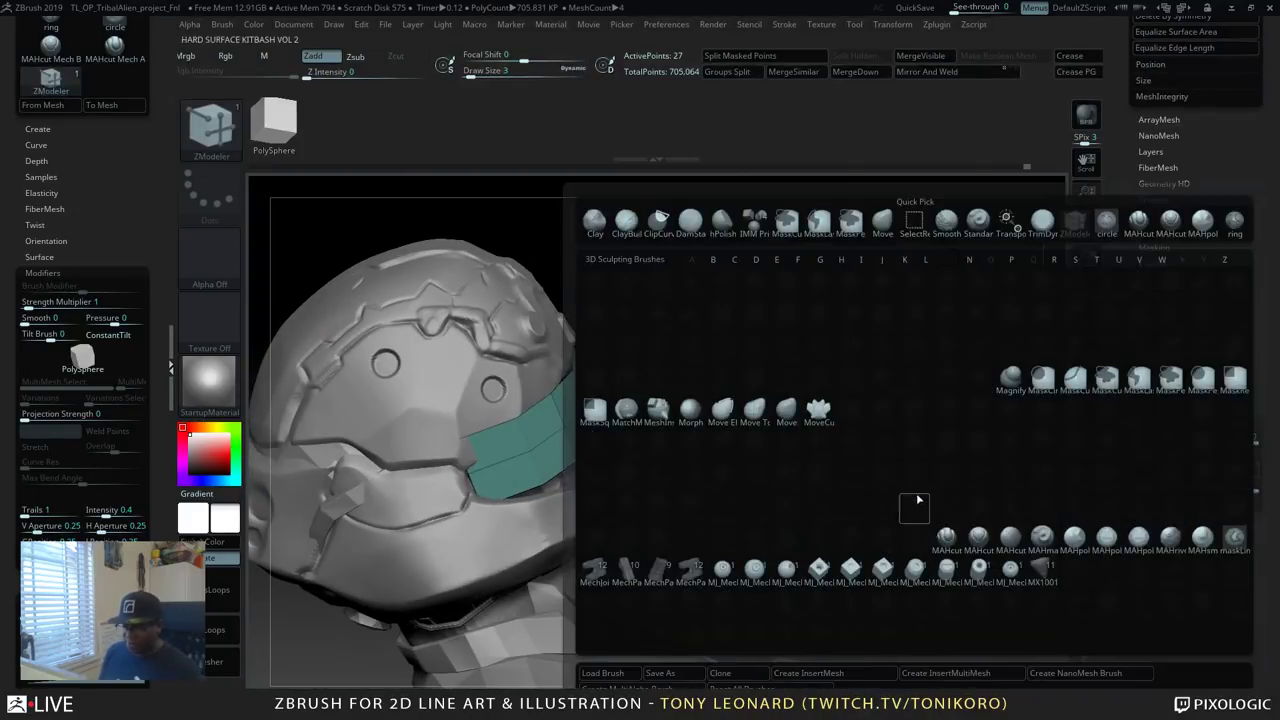
{"action": "left_click", "coordinate": [786, 412]}
{"action": "key", "text": "s"}
{"action": "left_click_drag", "start_coordinate": [874, 409], "coordinate": [890, 410]}
{"action": "left_click_drag", "start_coordinate": [819, 365], "coordinate": [665, 372]}
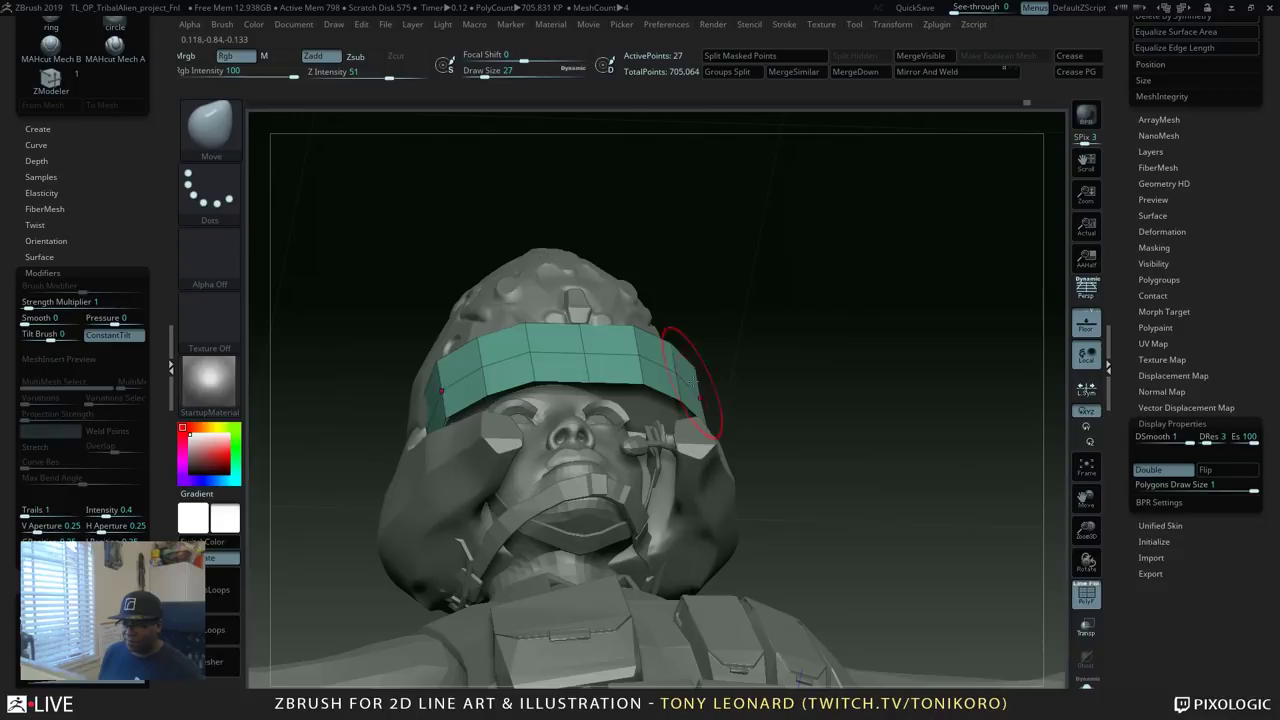
{"action": "left_click_drag", "start_coordinate": [694, 366], "coordinate": [683, 369]}
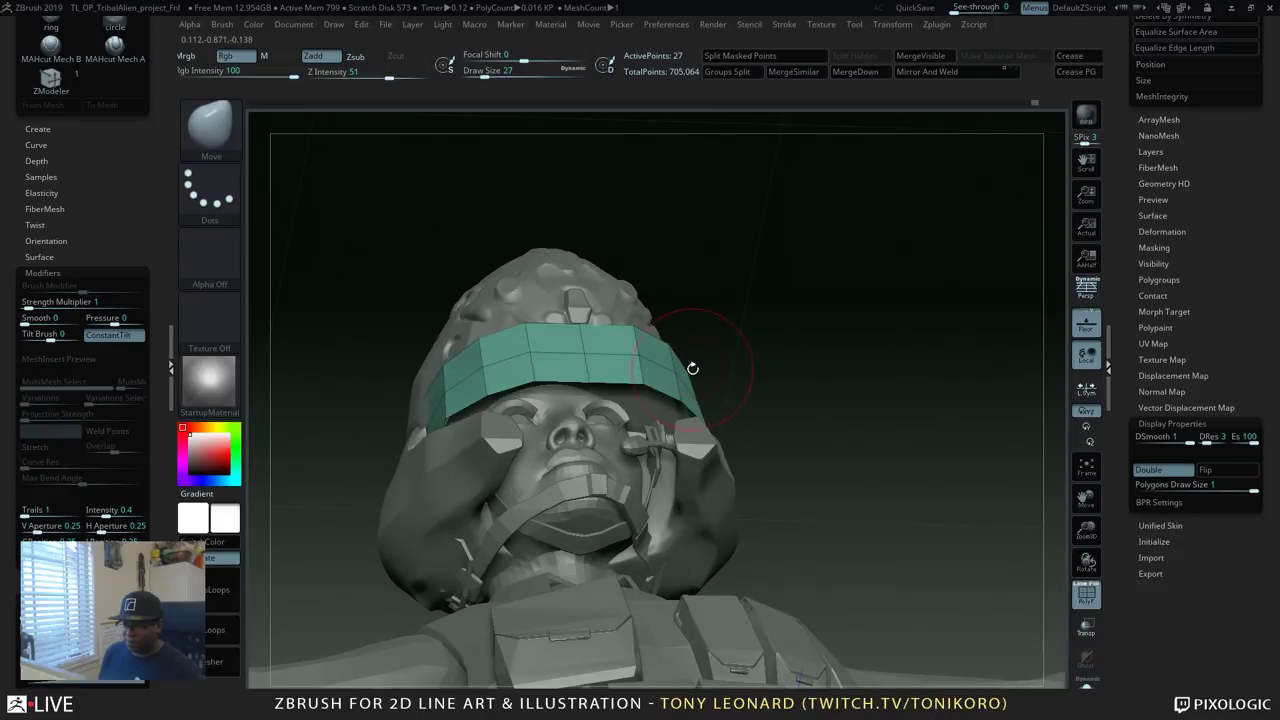
Pull the visor's lower edge down at the sides and near the front, and shift the front panel's centre point slightly down.
{"action": "left_click_drag", "start_coordinate": [815, 343], "coordinate": [700, 403]}
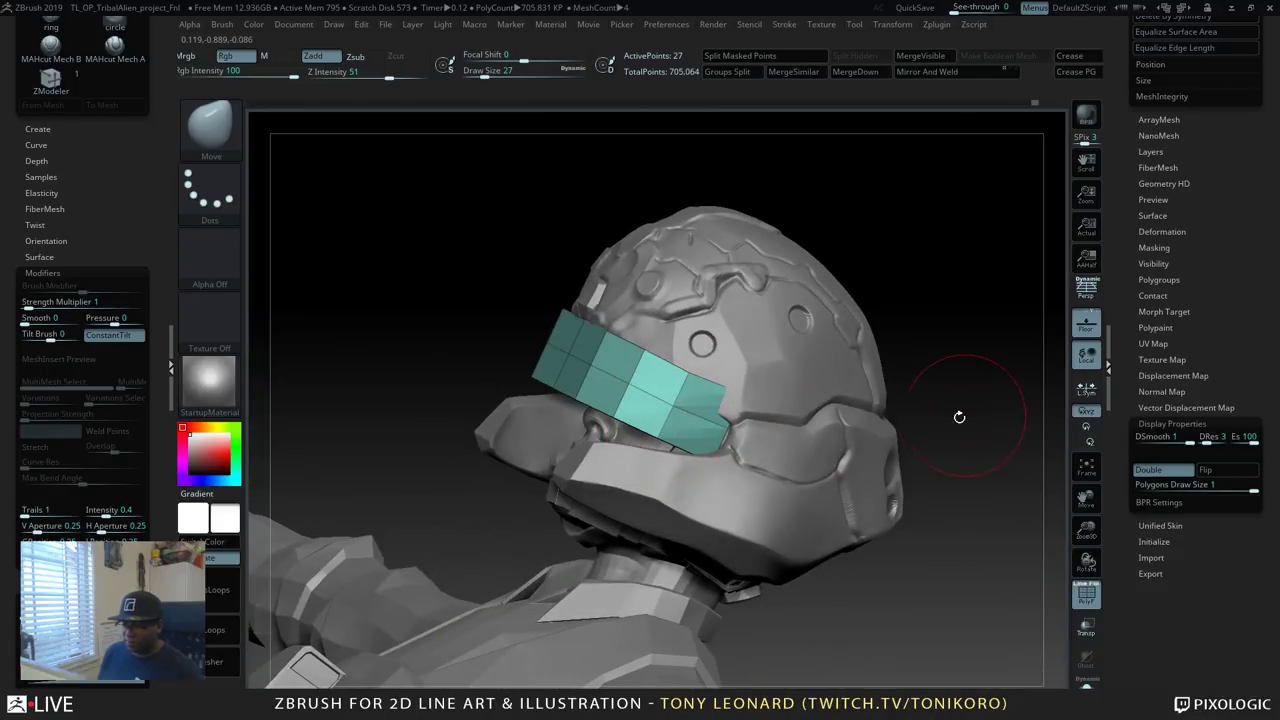
{"action": "left_click_drag", "start_coordinate": [960, 414], "coordinate": [672, 438]}
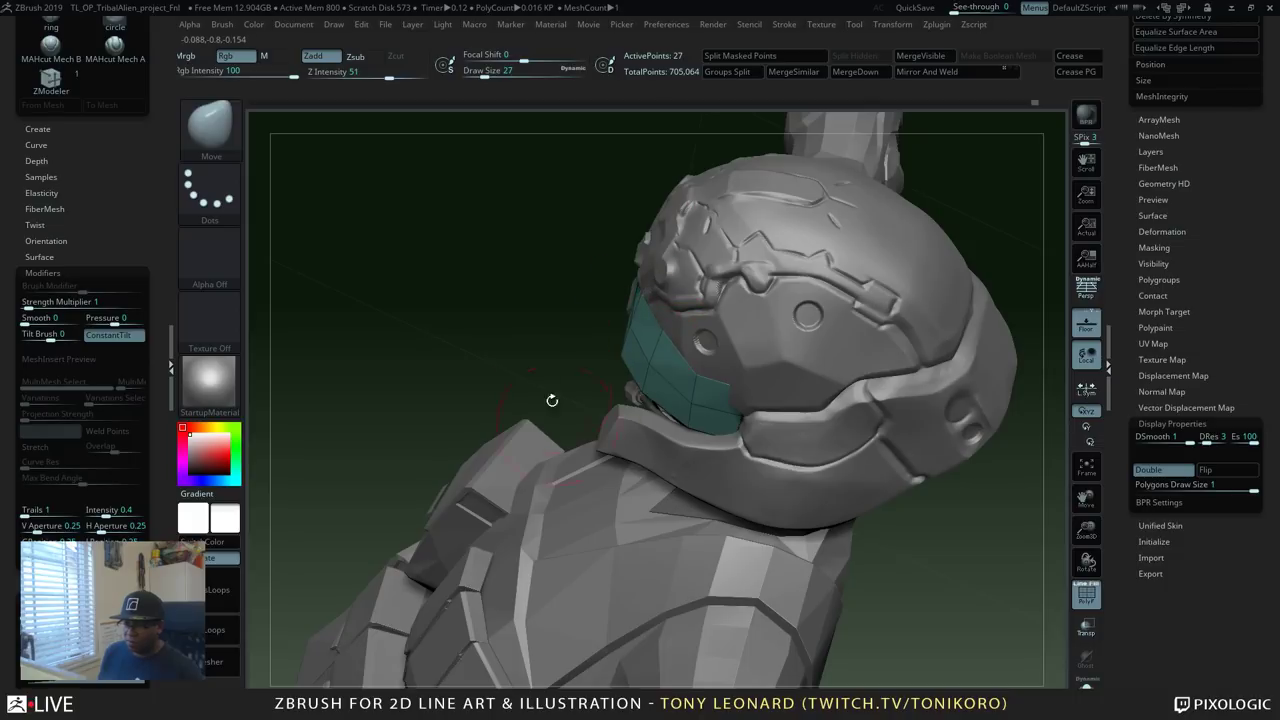
{"action": "left_click_drag", "start_coordinate": [552, 400], "coordinate": [640, 344]}
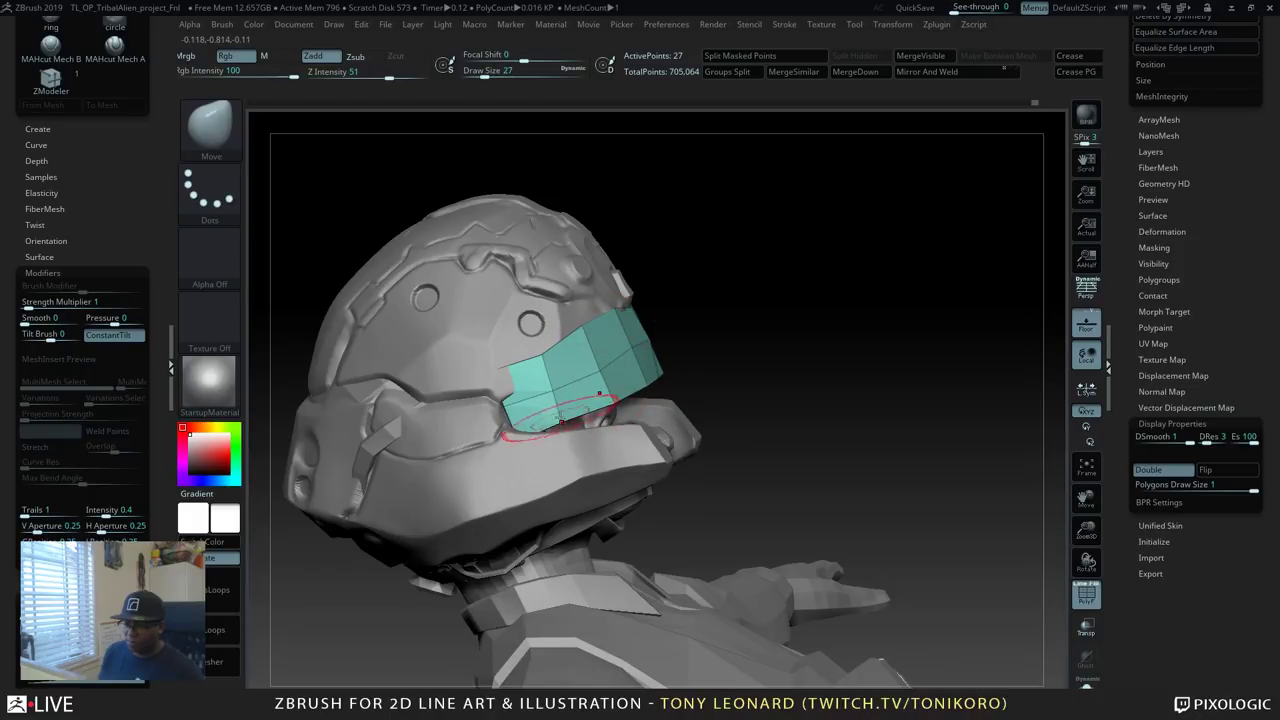
{"action": "left_click_drag", "start_coordinate": [561, 422], "coordinate": [564, 431]}
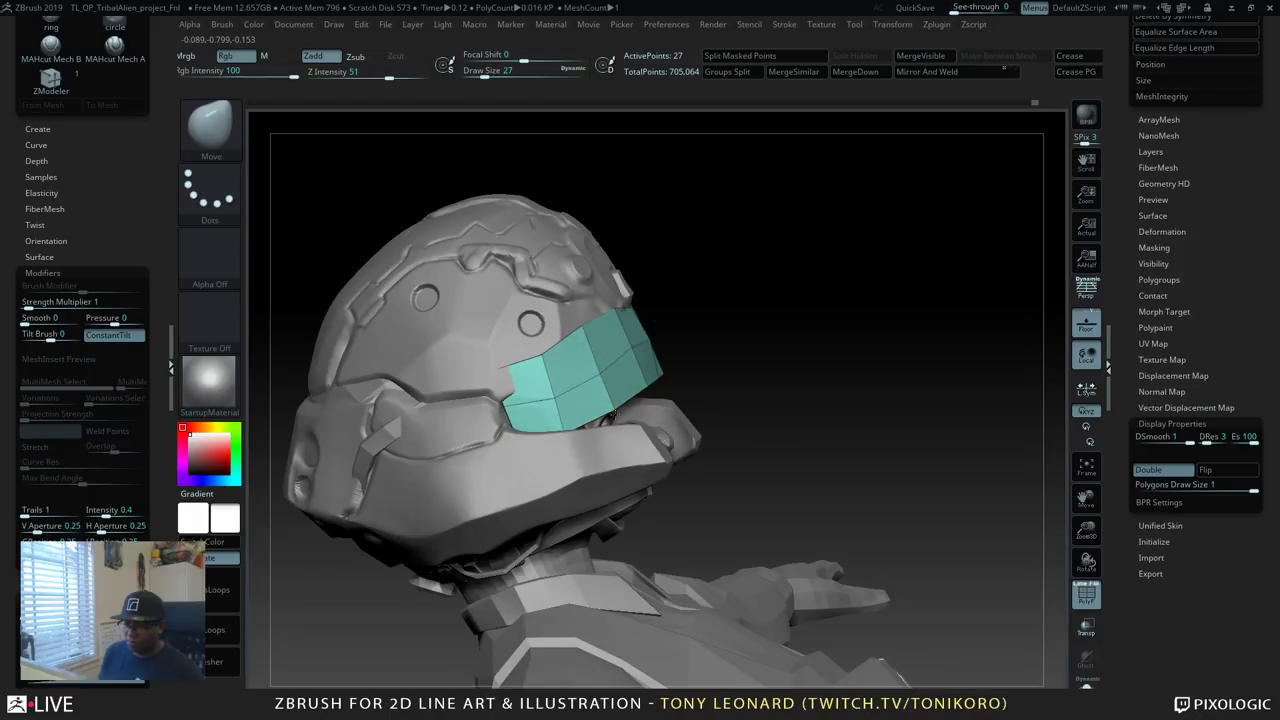
{"action": "left_click_drag", "start_coordinate": [805, 262], "coordinate": [668, 226]}
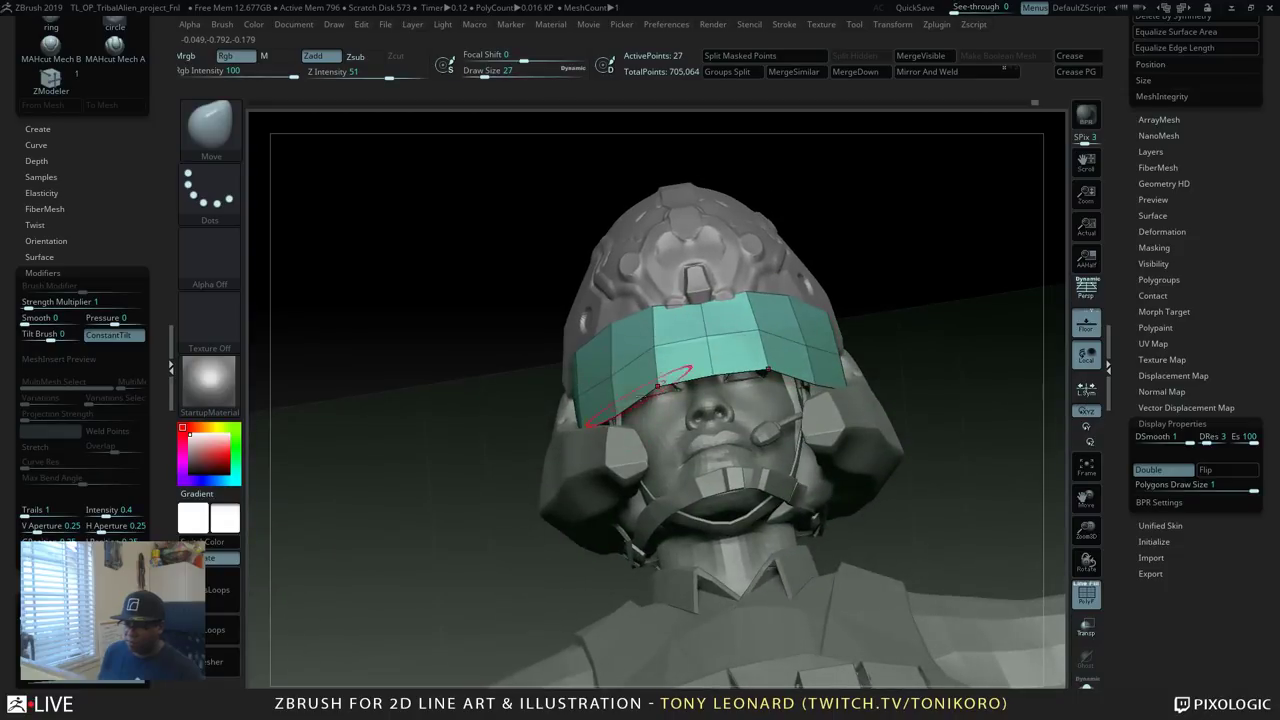
{"action": "left_click_drag", "start_coordinate": [658, 386], "coordinate": [664, 397]}
{"action": "left_click_drag", "start_coordinate": [706, 335], "coordinate": [709, 350]}
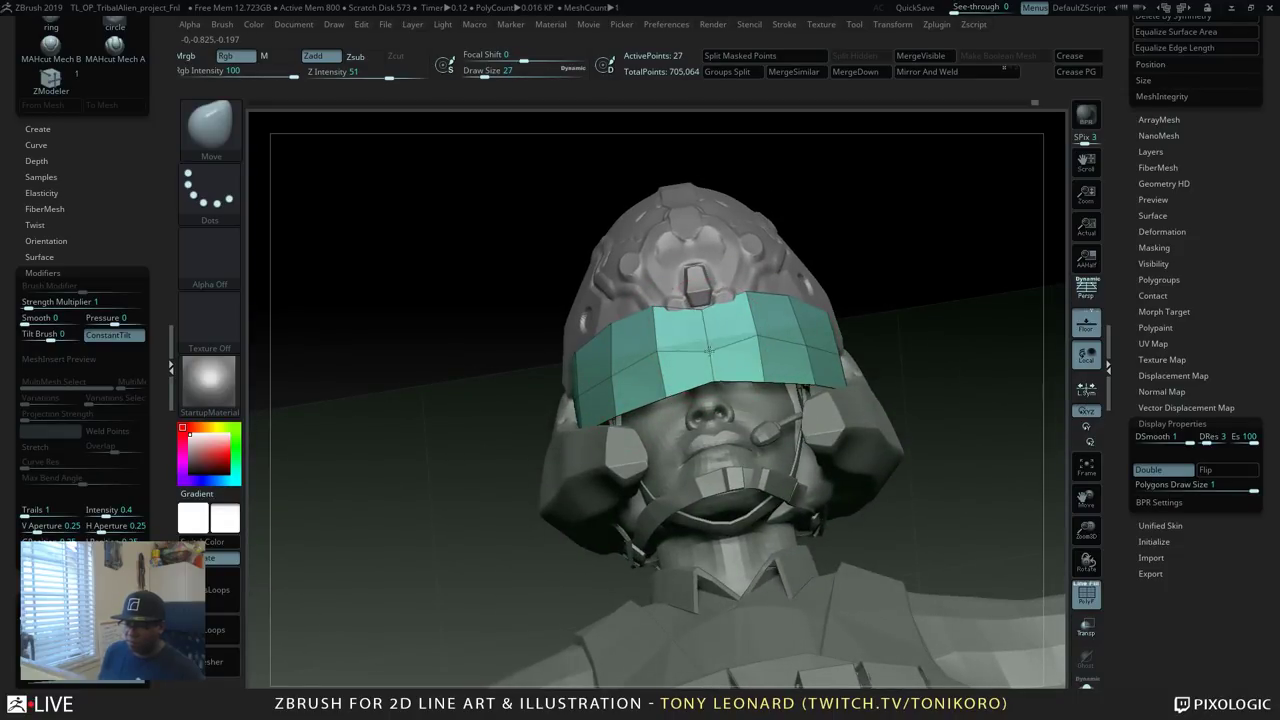
Set the Move brush's draw size to 9 and nudge the visor's upper edge points to fit the helmet's brow and sides.
{"action": "key", "text": "s"}
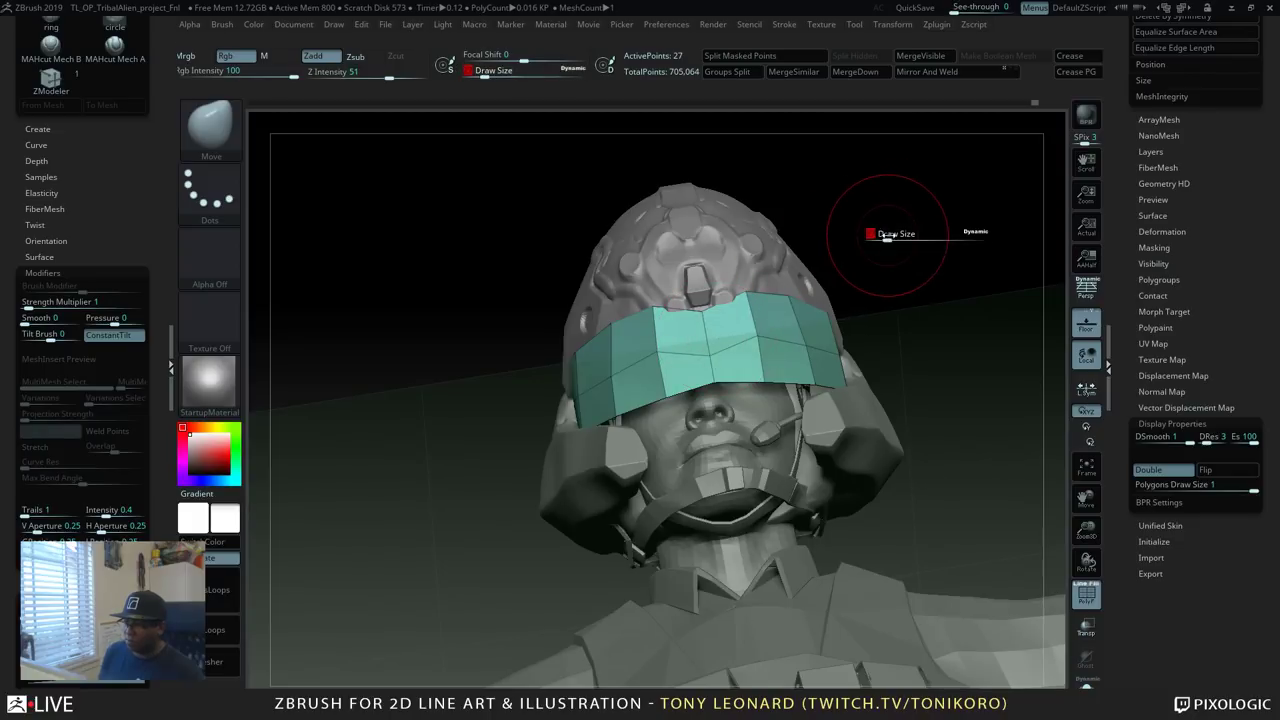
{"action": "left_click_drag", "start_coordinate": [886, 237], "coordinate": [877, 240]}
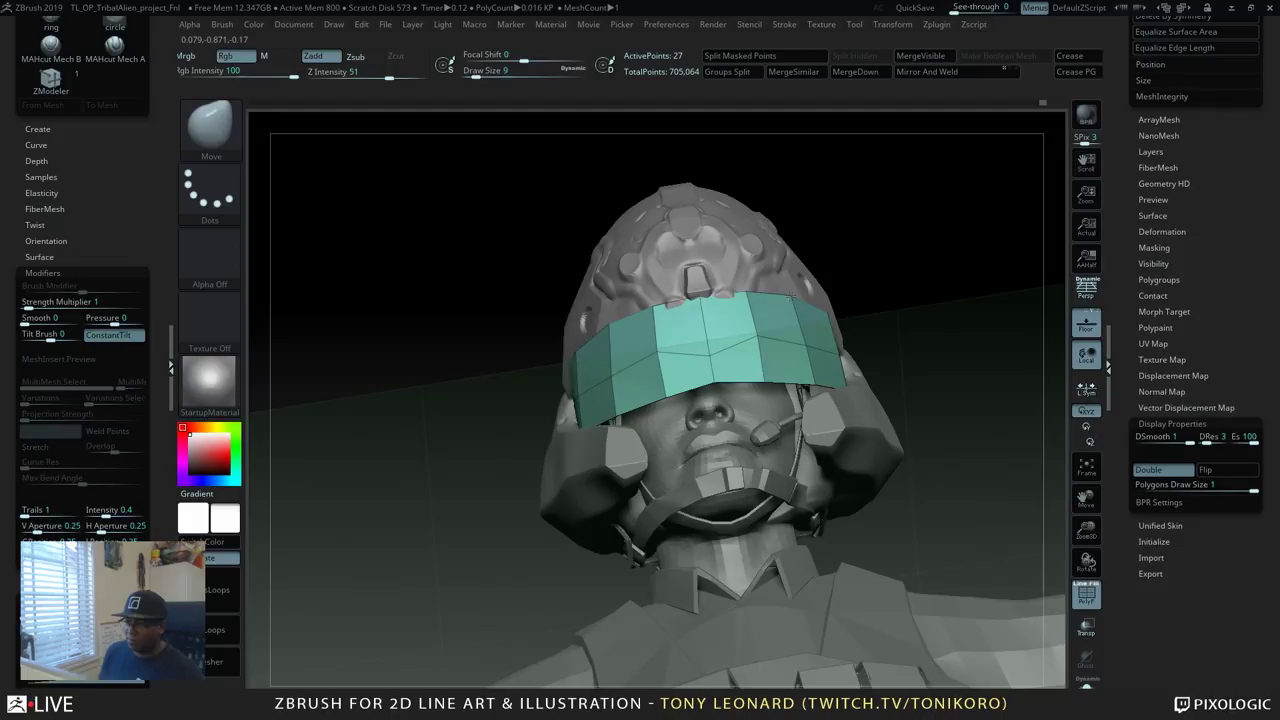
{"action": "left_click_drag", "start_coordinate": [914, 275], "coordinate": [883, 313]}
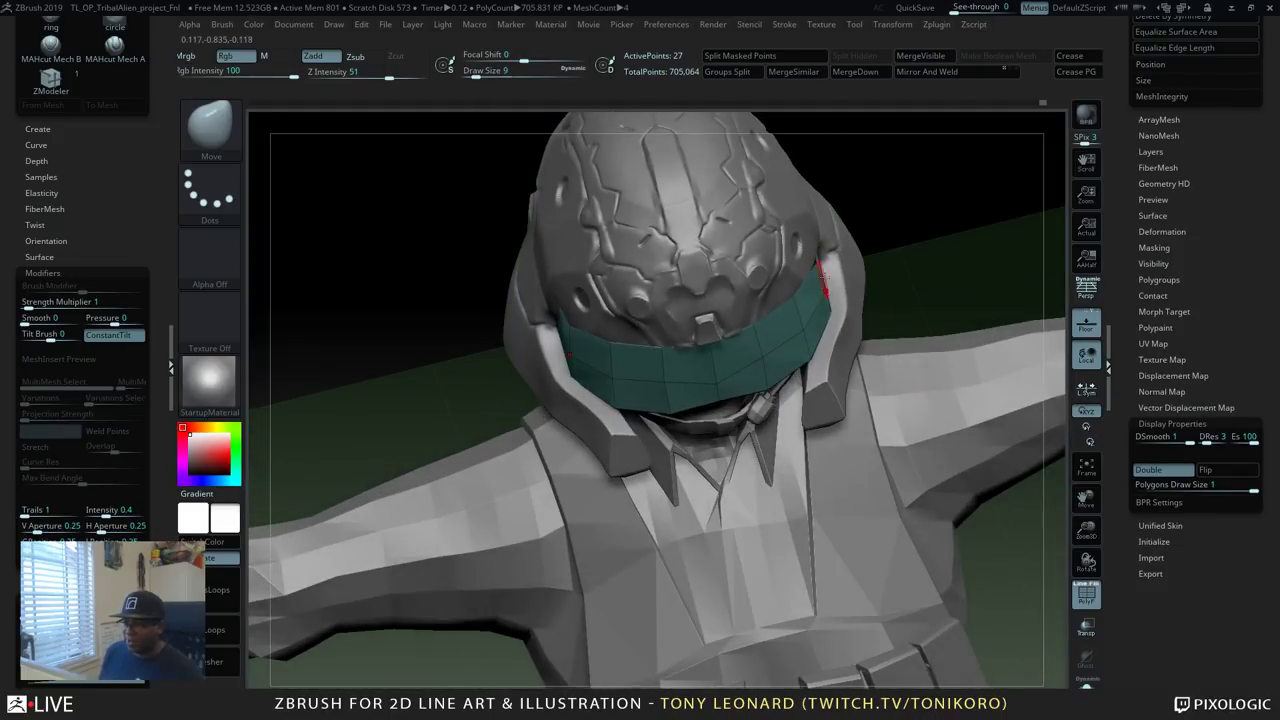
{"action": "left_click_drag", "start_coordinate": [947, 205], "coordinate": [809, 254]}
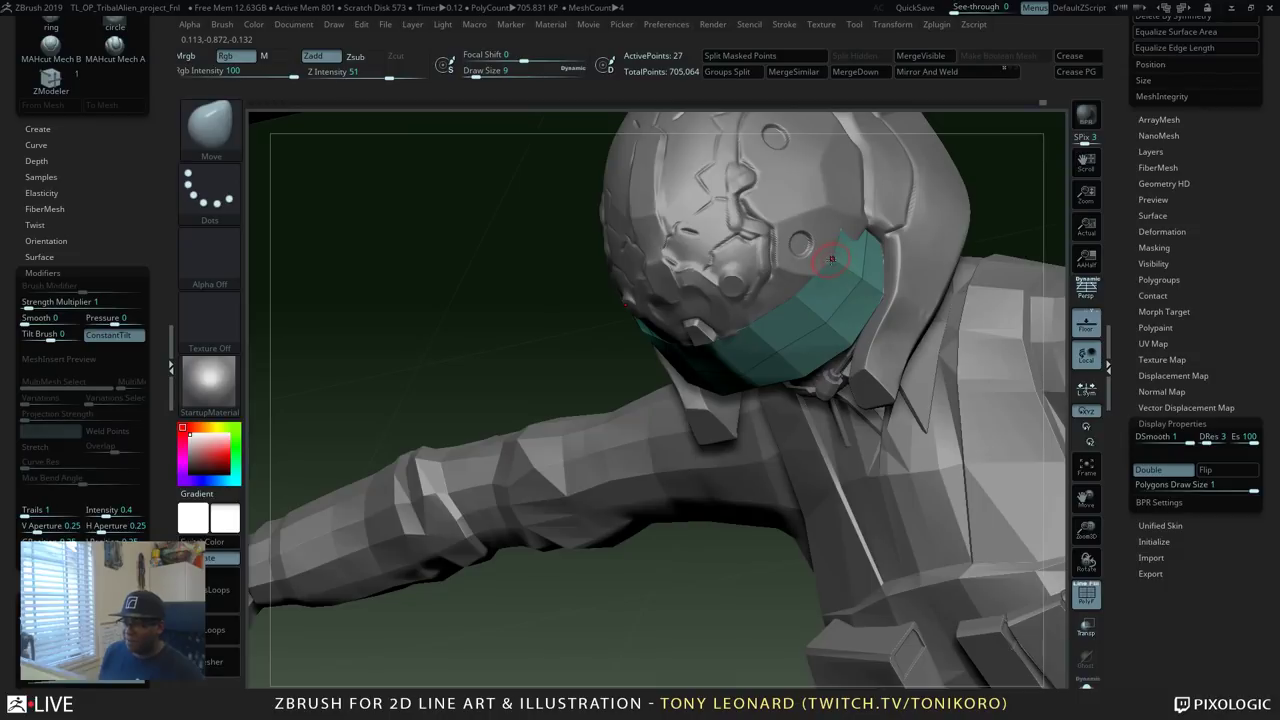
{"action": "left_click_drag", "start_coordinate": [517, 306], "coordinate": [951, 286]}
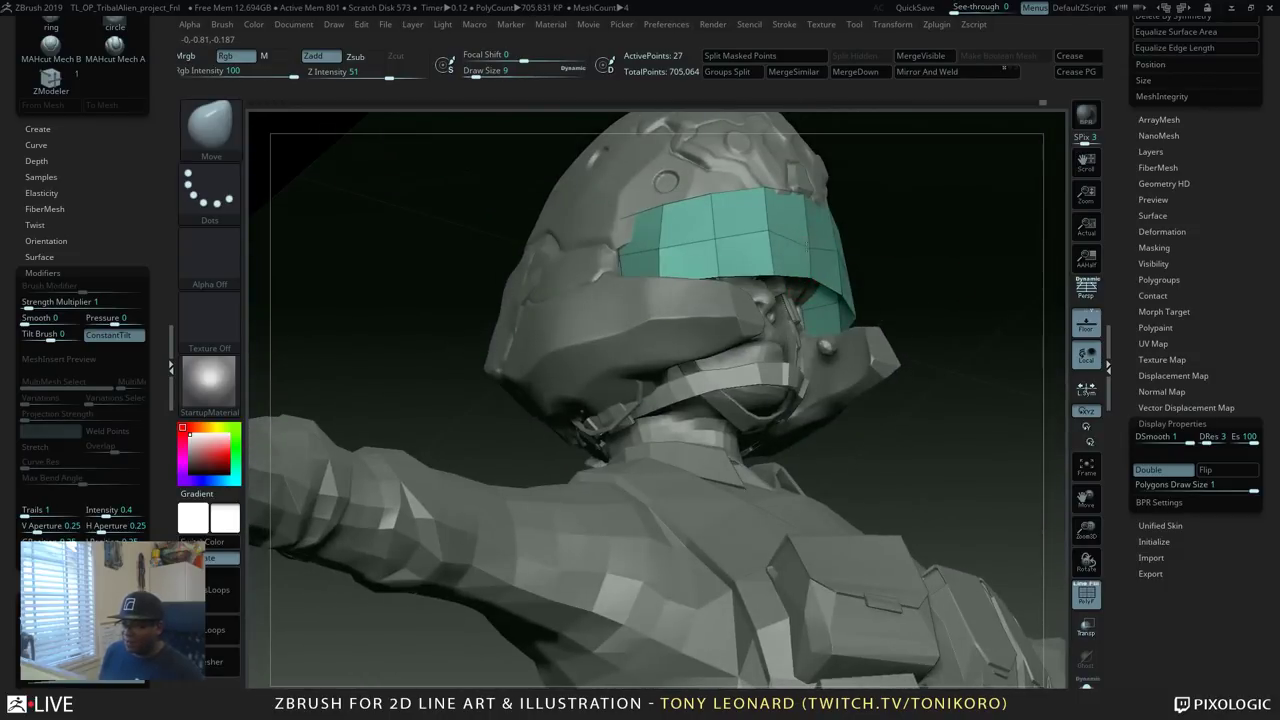
{"action": "left_click_drag", "start_coordinate": [975, 290], "coordinate": [1006, 317]}
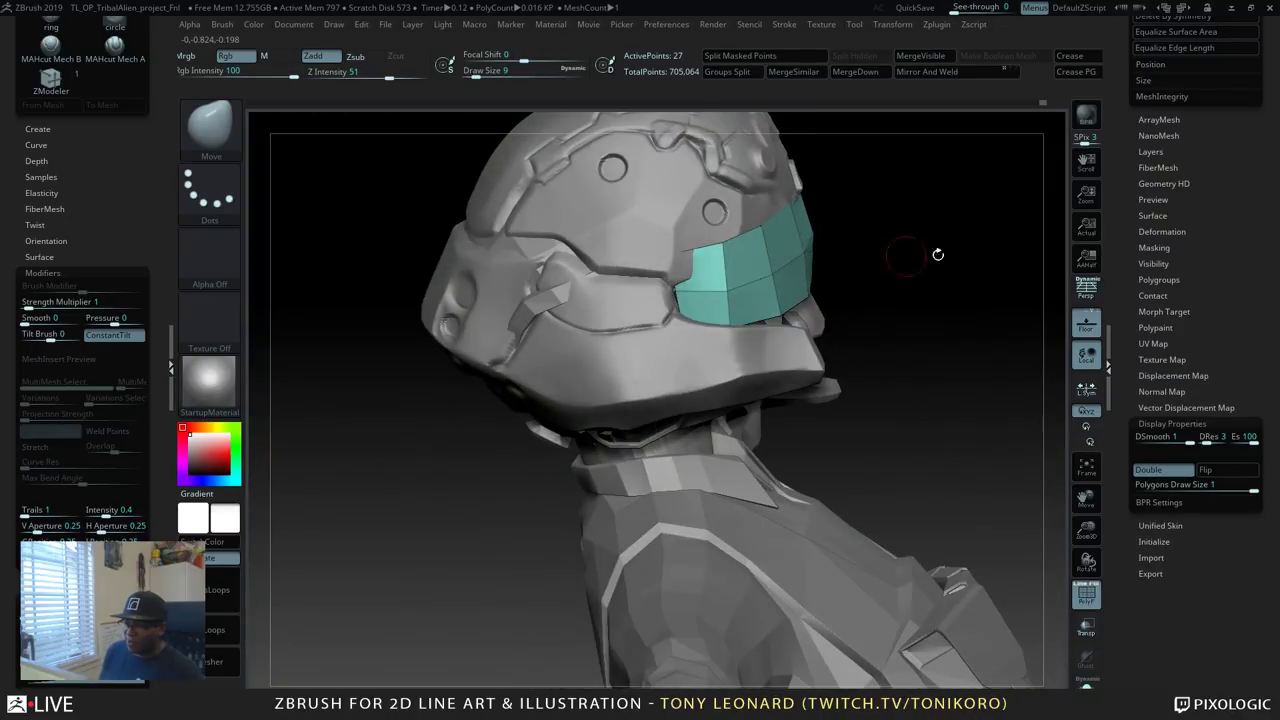
{"action": "left_click_drag", "start_coordinate": [905, 255], "coordinate": [845, 260]}
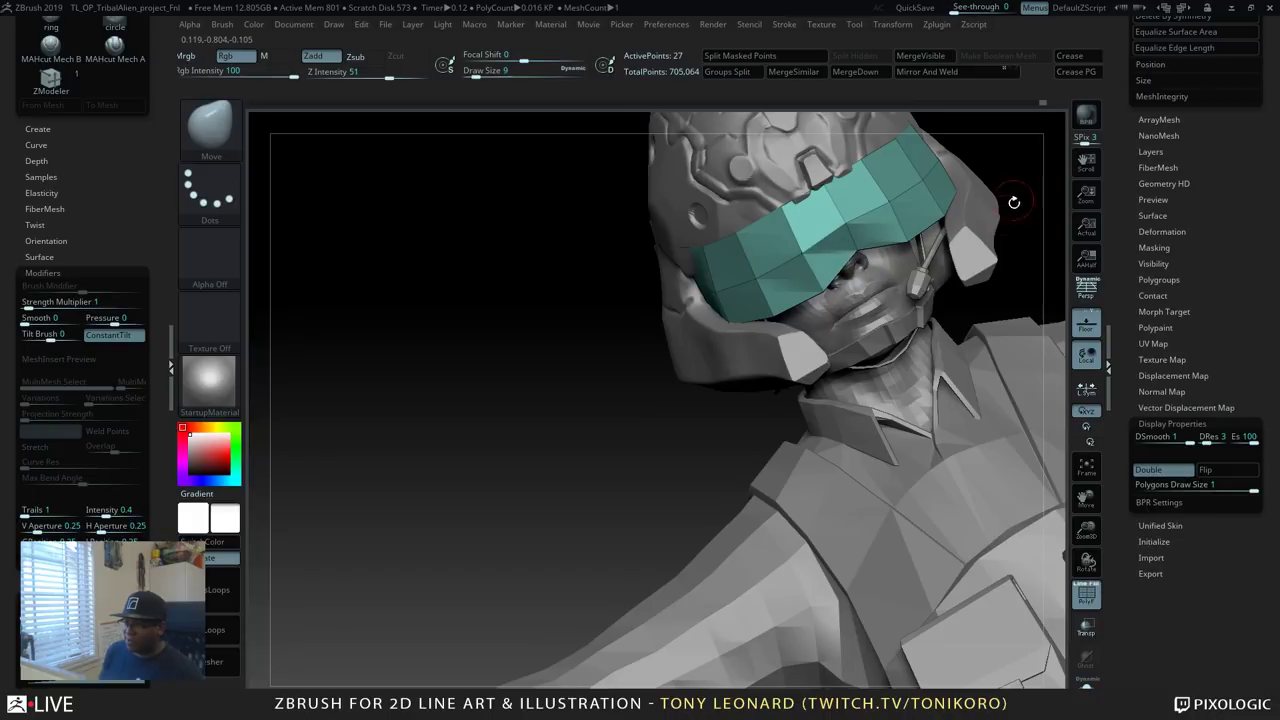
Smooth the visor's upper edge along the helmet's brow and check the fit from the side and front.
{"action": "left_click_drag", "start_coordinate": [1016, 198], "coordinate": [767, 261]}
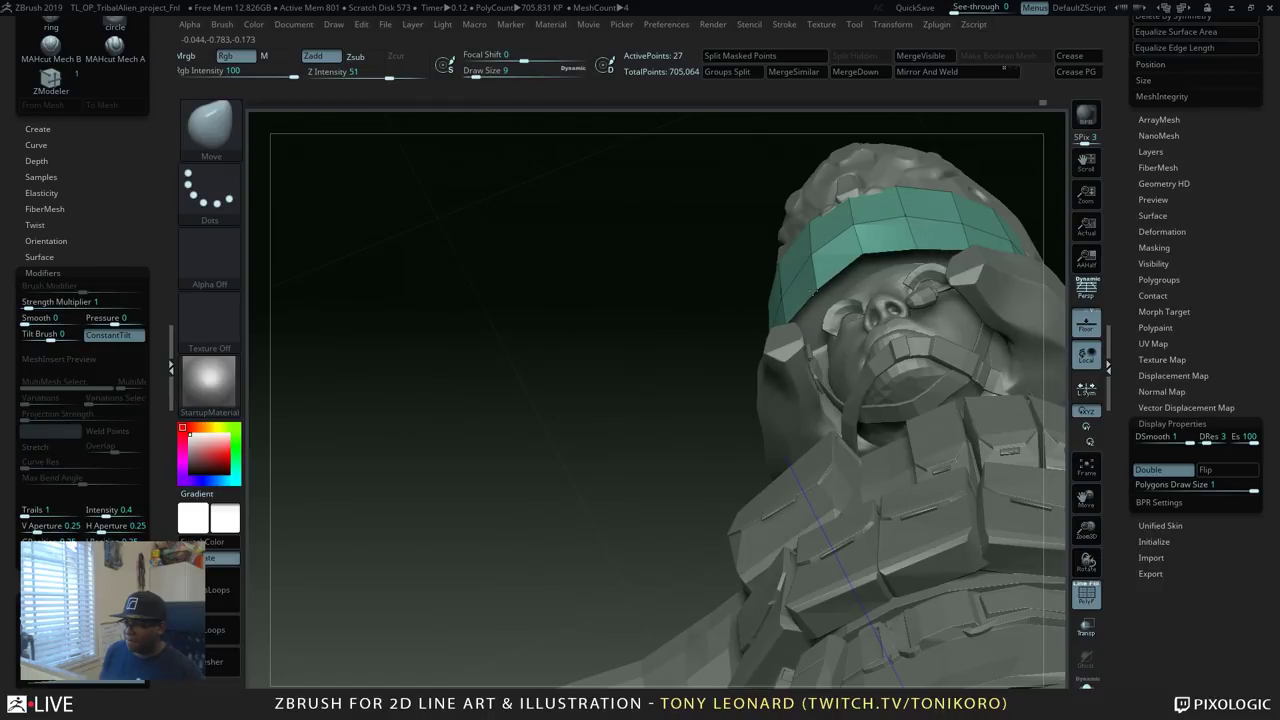
{"action": "key", "text": "shift"}
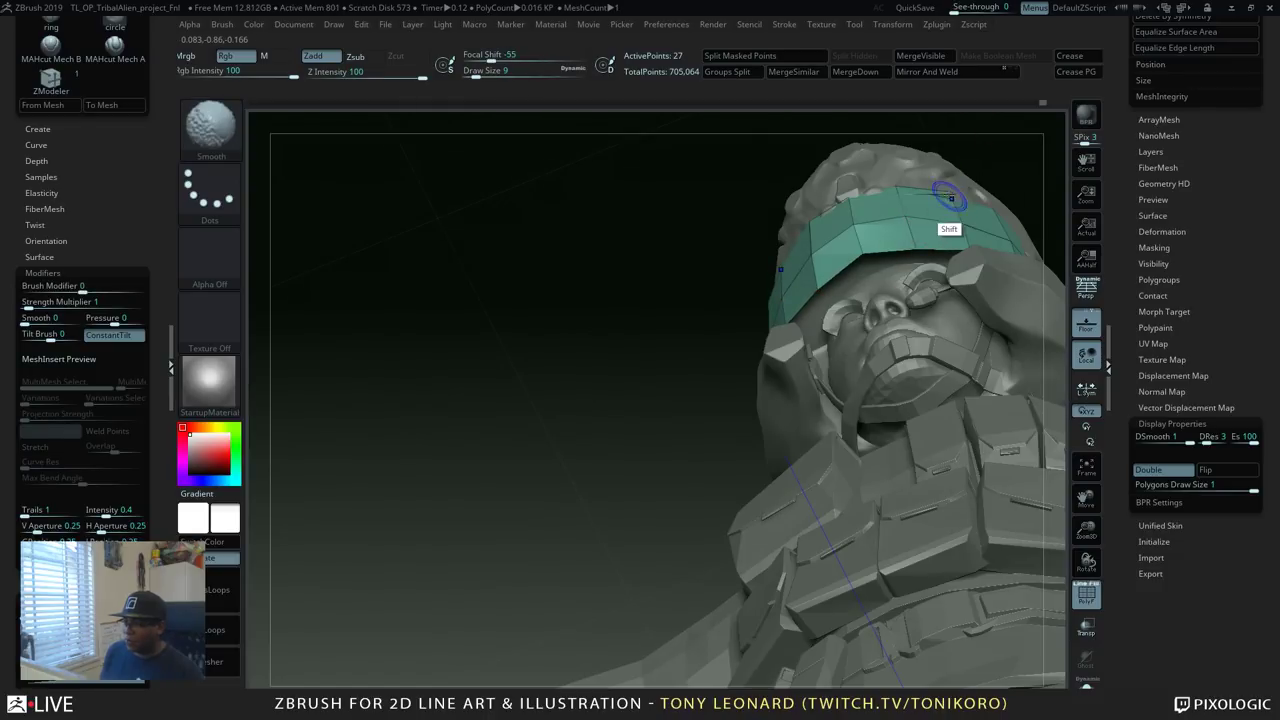
{"action": "left_click_drag", "start_coordinate": [922, 193], "coordinate": [998, 217], "text": "shift"}
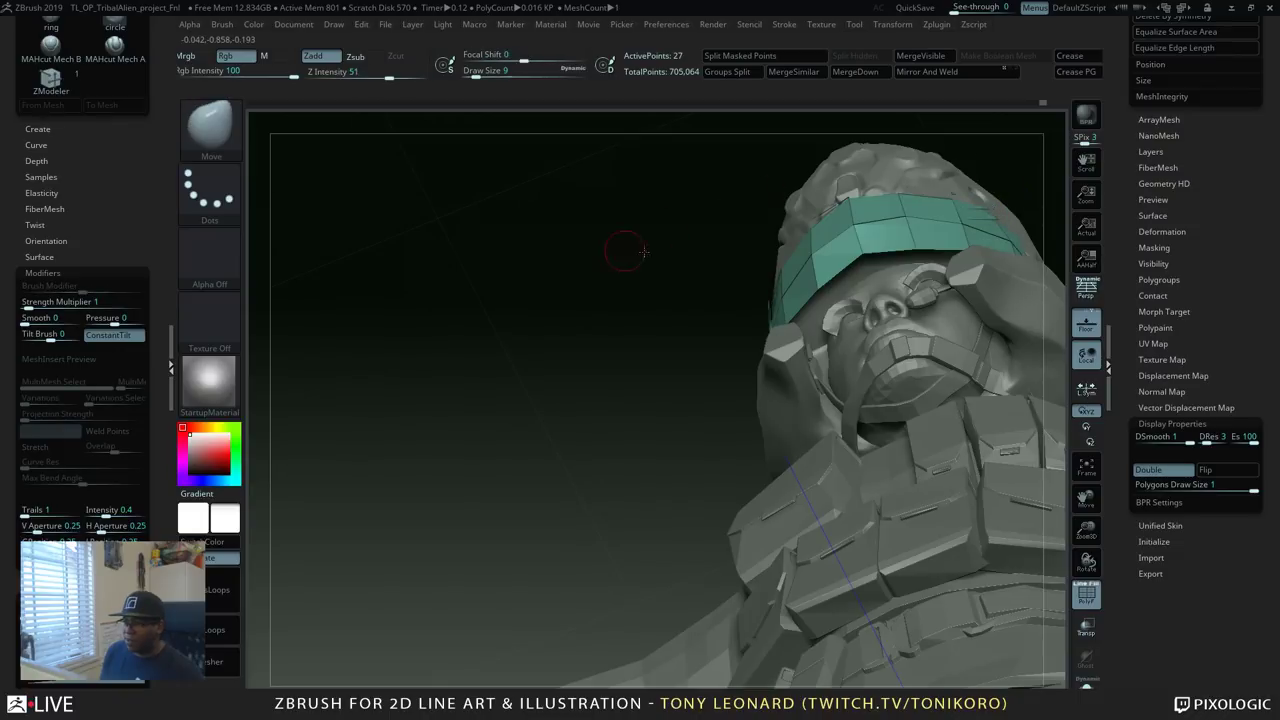
{"action": "mouse_move", "coordinate": [626, 251]}
{"action": "left_mouse_down"}
{"action": "mouse_move", "coordinate": [694, 297]}
{"action": "mouse_move", "coordinate": [389, 406]}
{"action": "mouse_move", "coordinate": [262, 402]}
{"action": "left_mouse_up"}
{"action": "mouse_move", "coordinate": [870, 218]}
{"action": "left_mouse_down"}
{"action": "mouse_move", "coordinate": [808, 168]}
{"action": "mouse_move", "coordinate": [860, 391]}
{"action": "mouse_move", "coordinate": [977, 253]}
{"action": "mouse_move", "coordinate": [910, 343]}
{"action": "mouse_move", "coordinate": [880, 338]}
{"action": "left_mouse_up"}
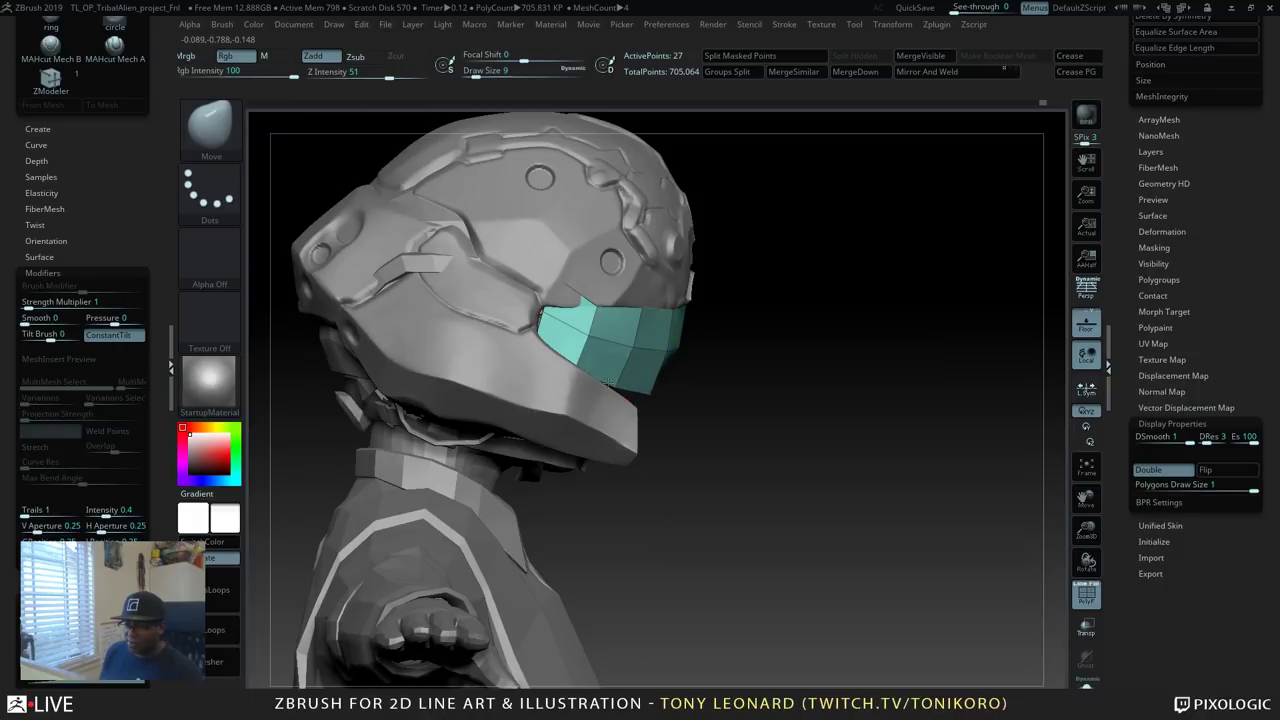
{"action": "left_click_drag", "start_coordinate": [725, 440], "coordinate": [684, 396]}
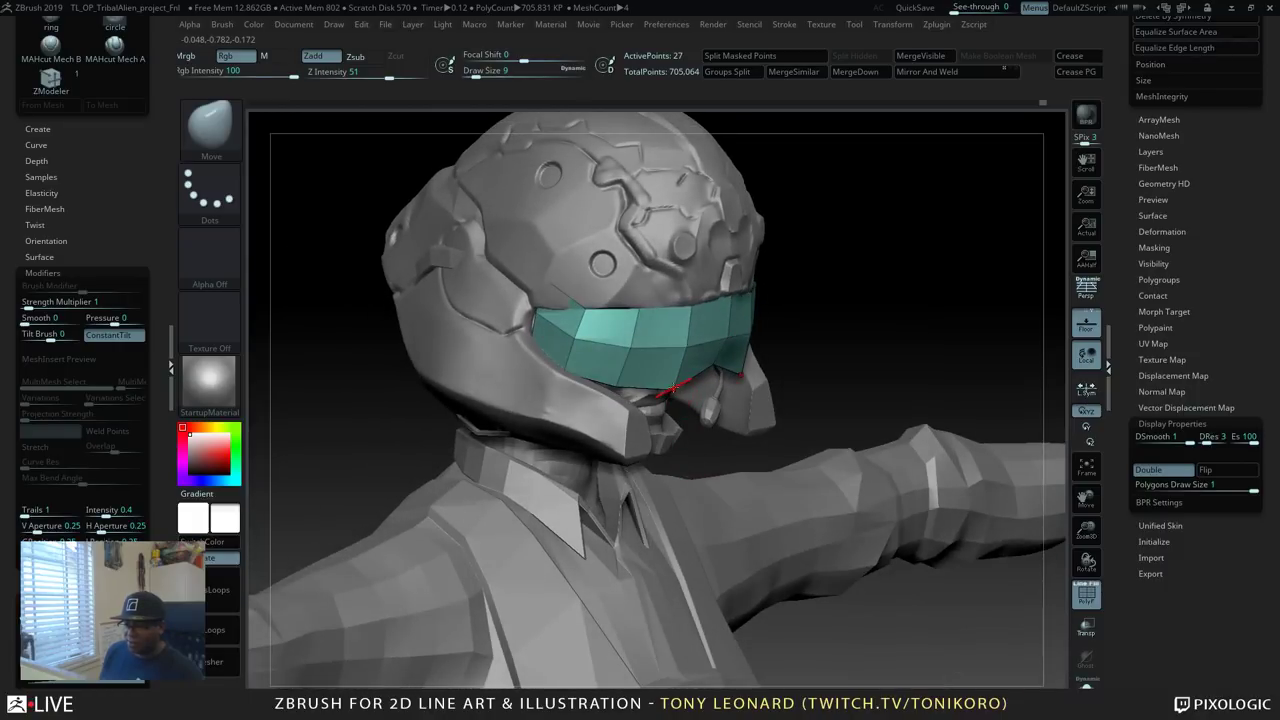
{"action": "left_click_drag", "start_coordinate": [837, 320], "coordinate": [934, 203]}
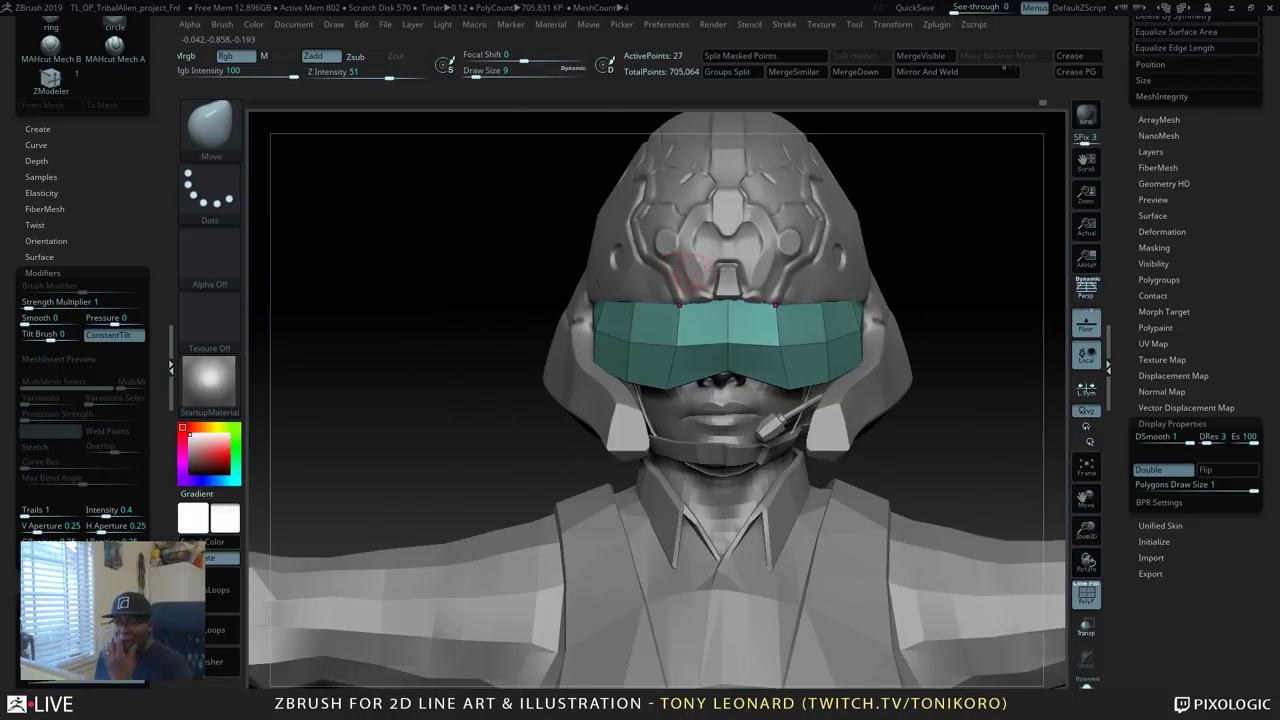
Insert vertical edge loops on both sides of the visor's centre line with the ZModeler brush.
{"action": "key", "text": "ctrl"}
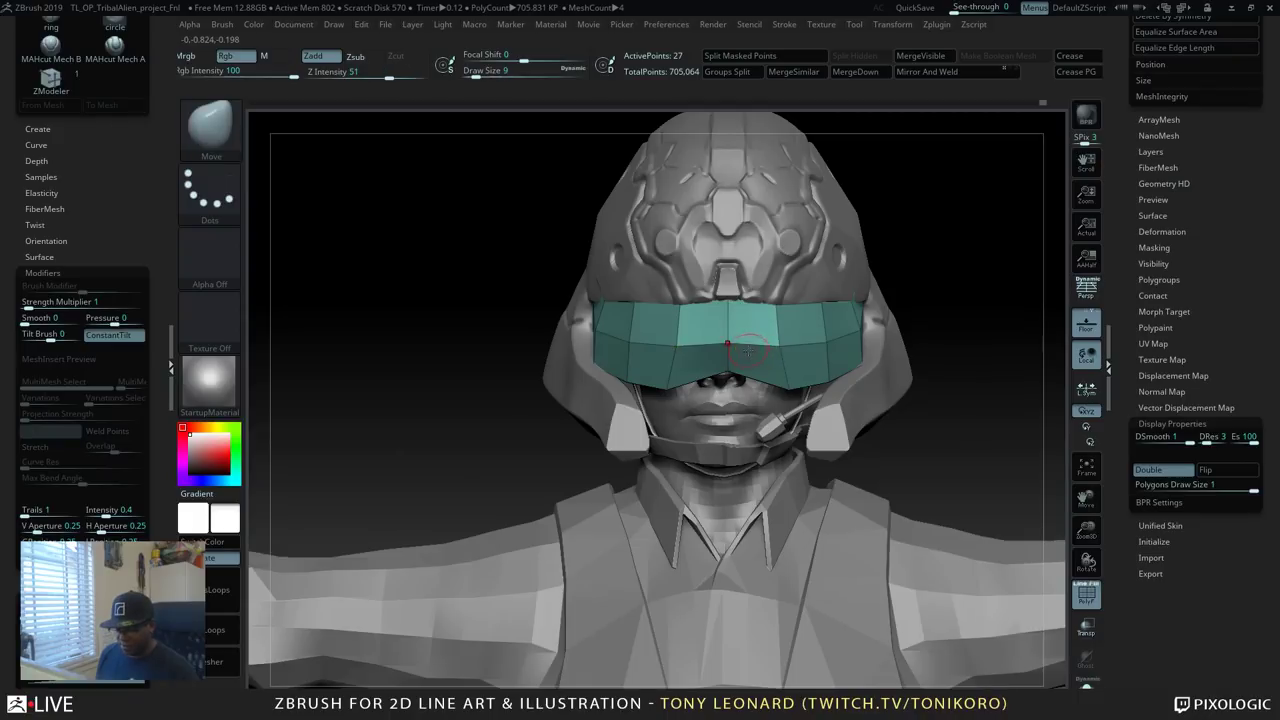
{"action": "key", "text": "b"}
{"action": "key", "text": "z"}
{"action": "key", "text": "m"}
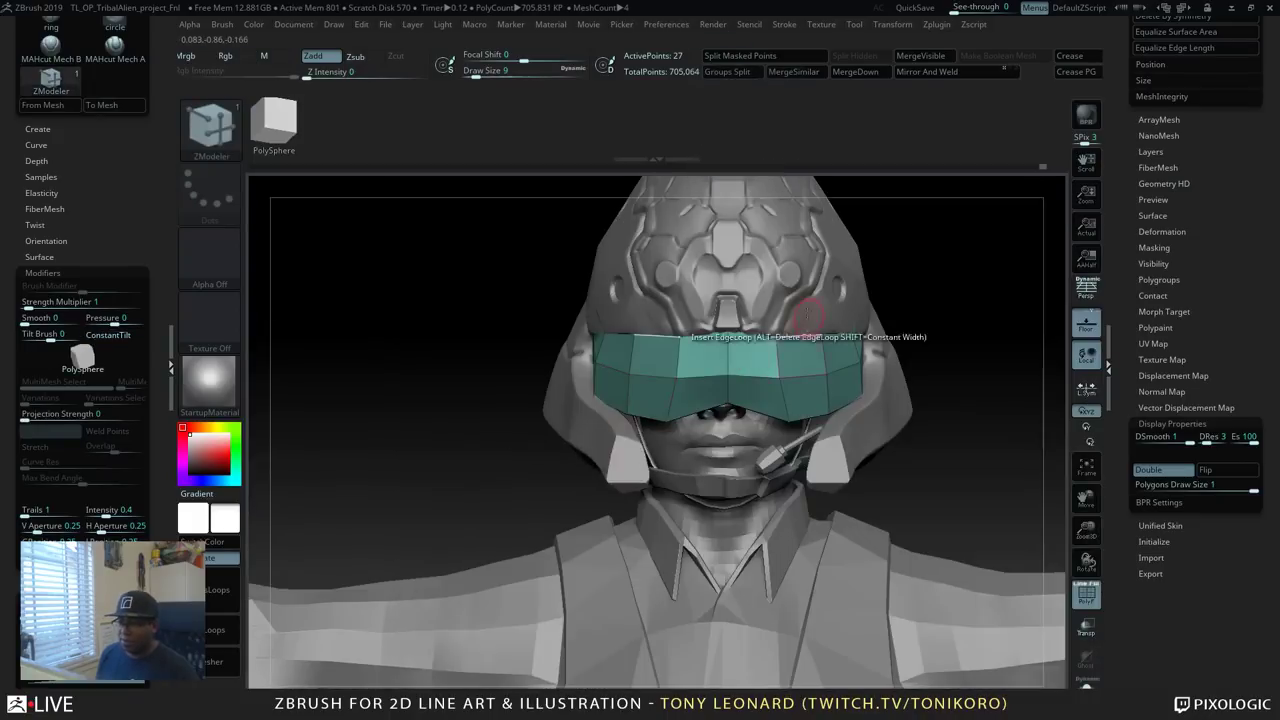
{"action": "left_click", "coordinate": [752, 365]}
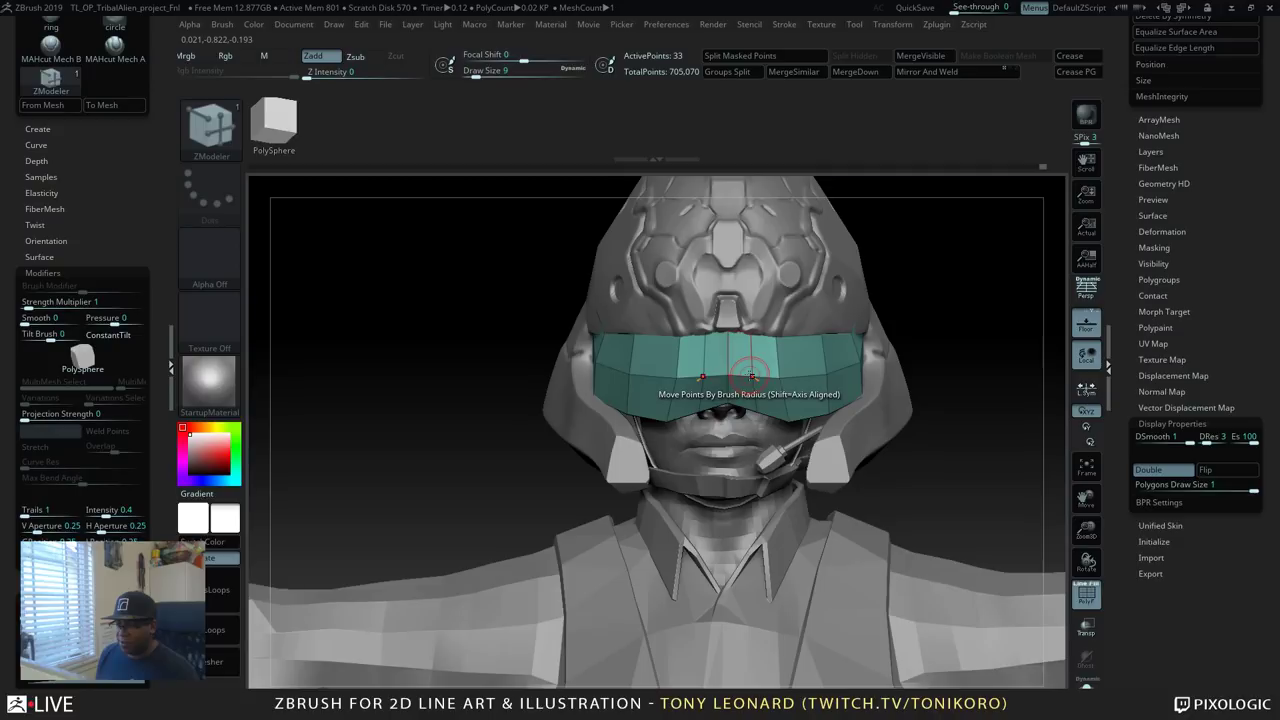
Move the added points to flatten the visor's front panel above the nose, and undo the last edit at its upper side corner.
{"action": "left_click_drag", "start_coordinate": [975, 404], "coordinate": [970, 359]}
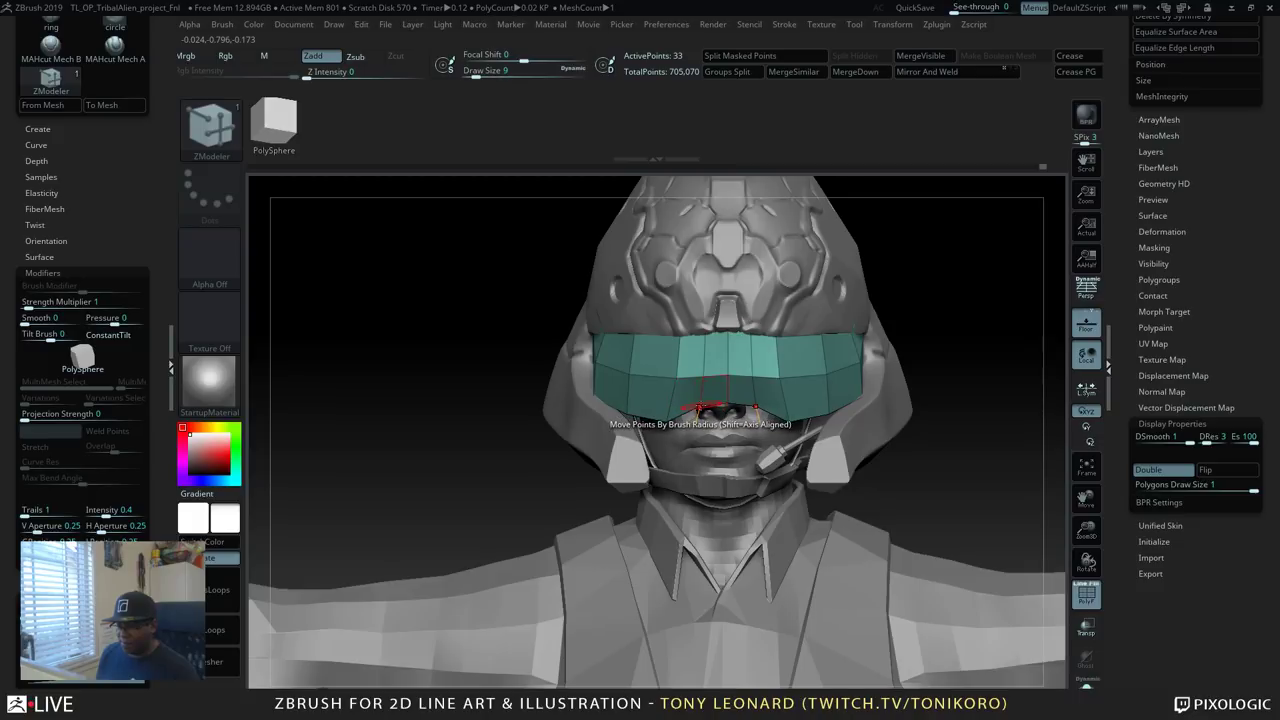
{"action": "left_click_drag", "start_coordinate": [962, 389], "coordinate": [908, 282]}
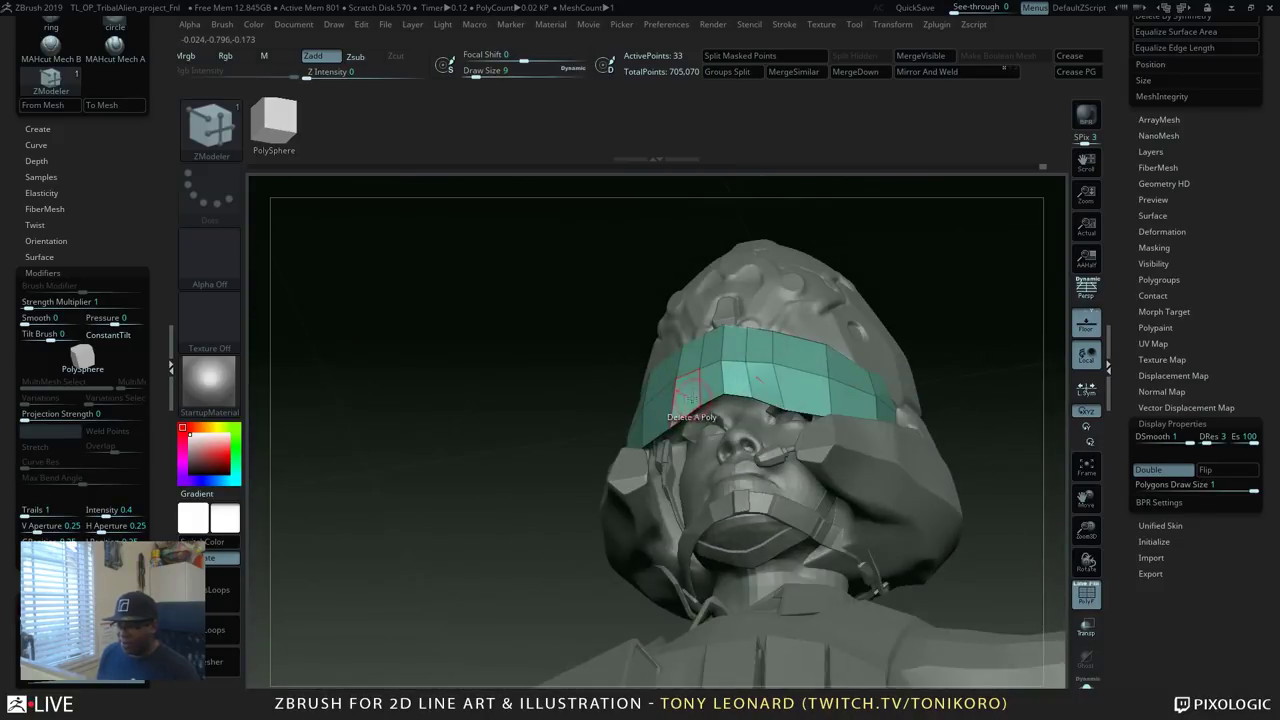
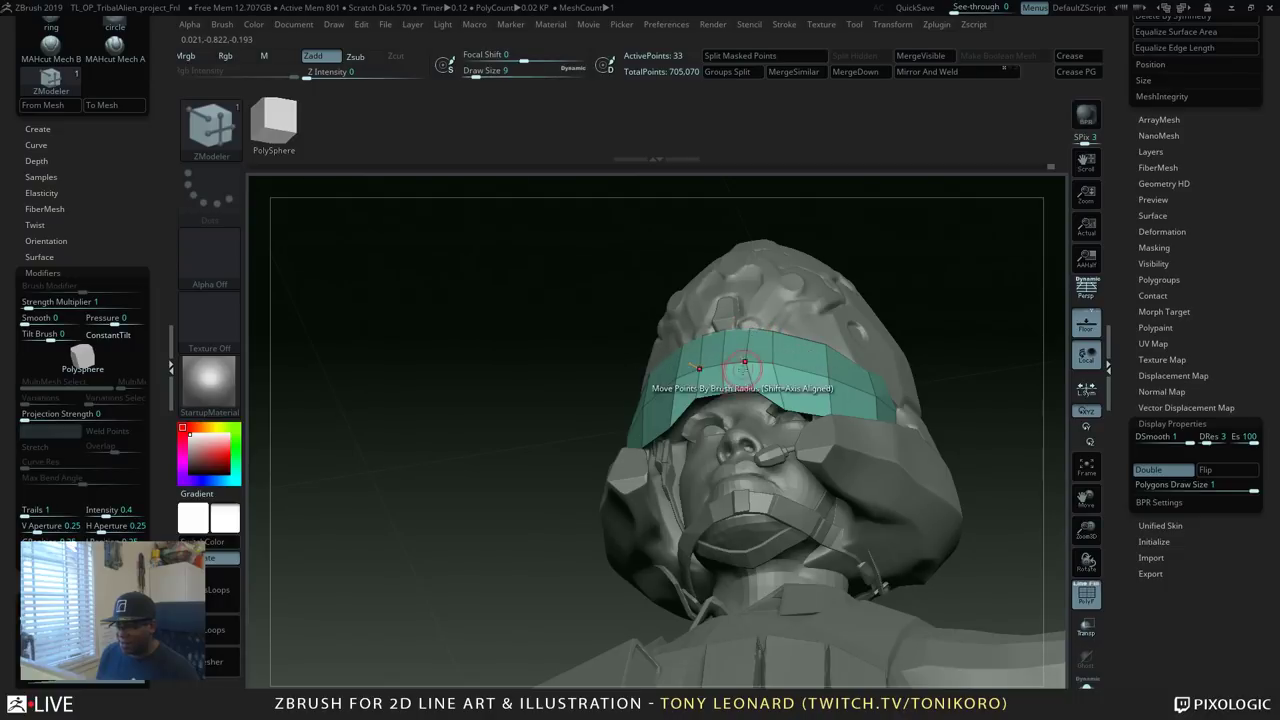
{"action": "left_click_drag", "start_coordinate": [745, 361], "coordinate": [740, 388]}
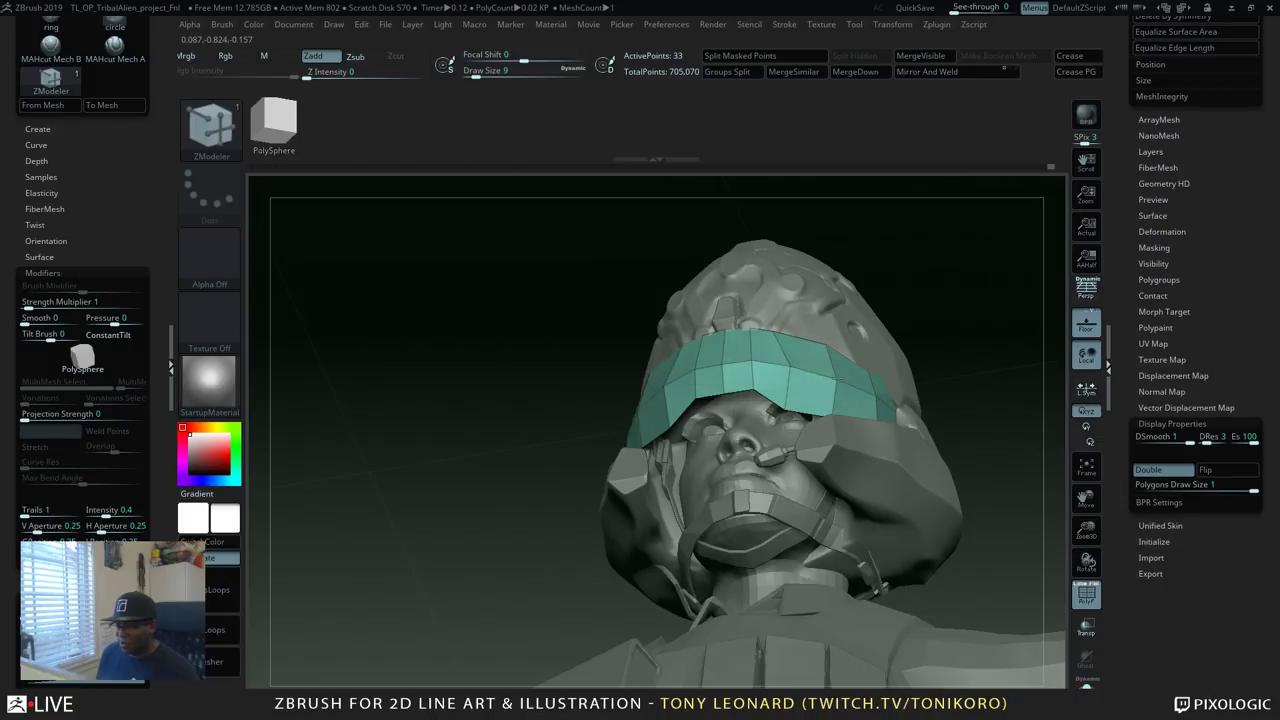
{"action": "left_click_drag", "start_coordinate": [953, 323], "coordinate": [850, 400]}
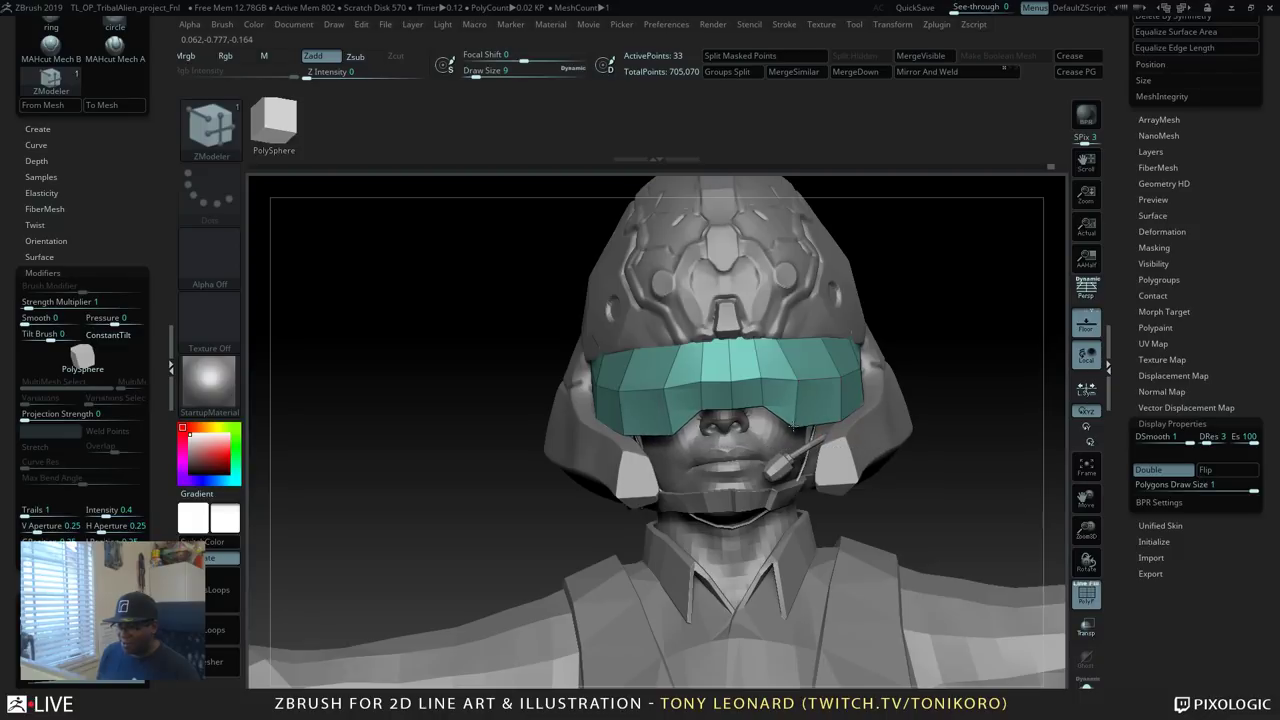
{"action": "left_click_drag", "start_coordinate": [1004, 287], "coordinate": [735, 350]}
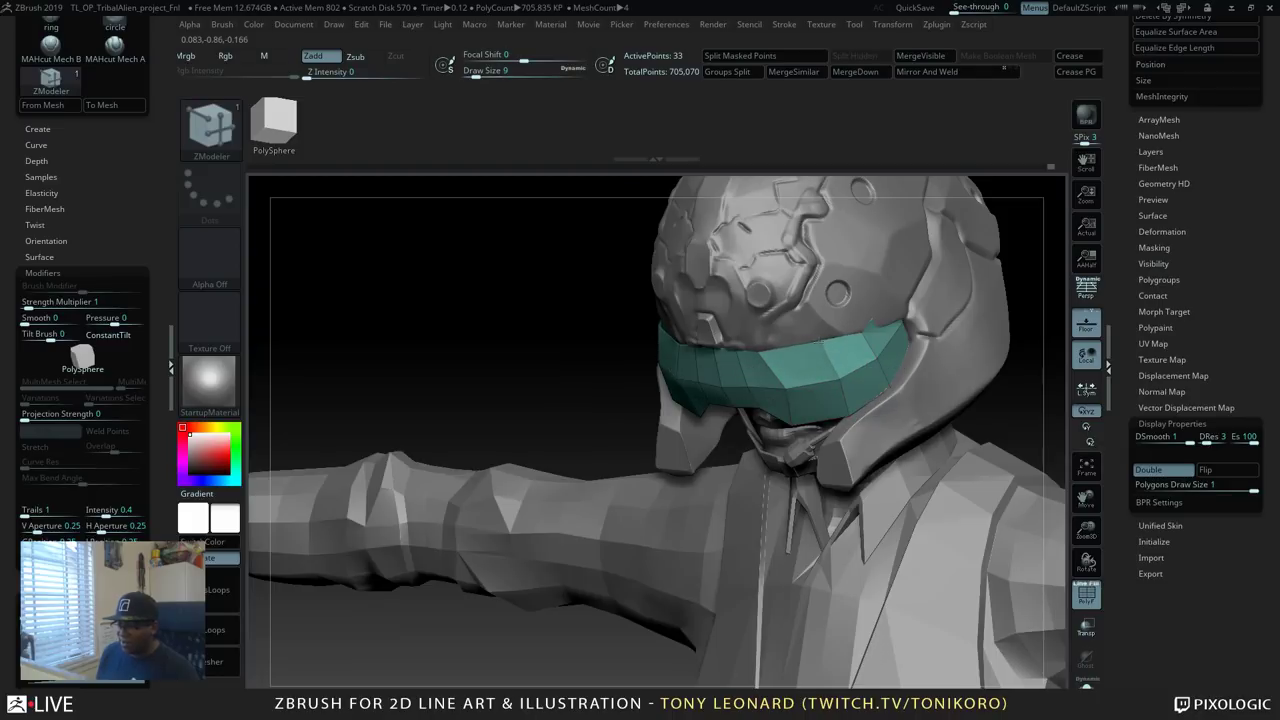
{"action": "key", "text": "ctrl"}
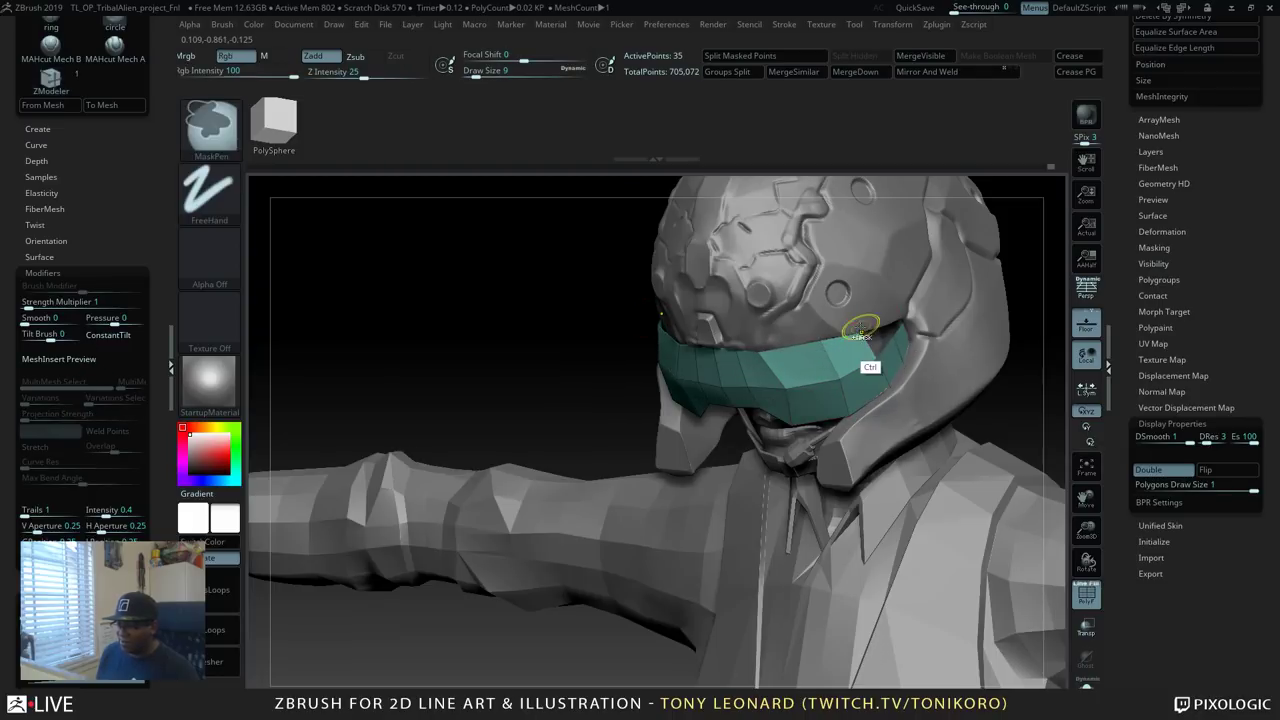
{"action": "key", "text": "ctrl"}
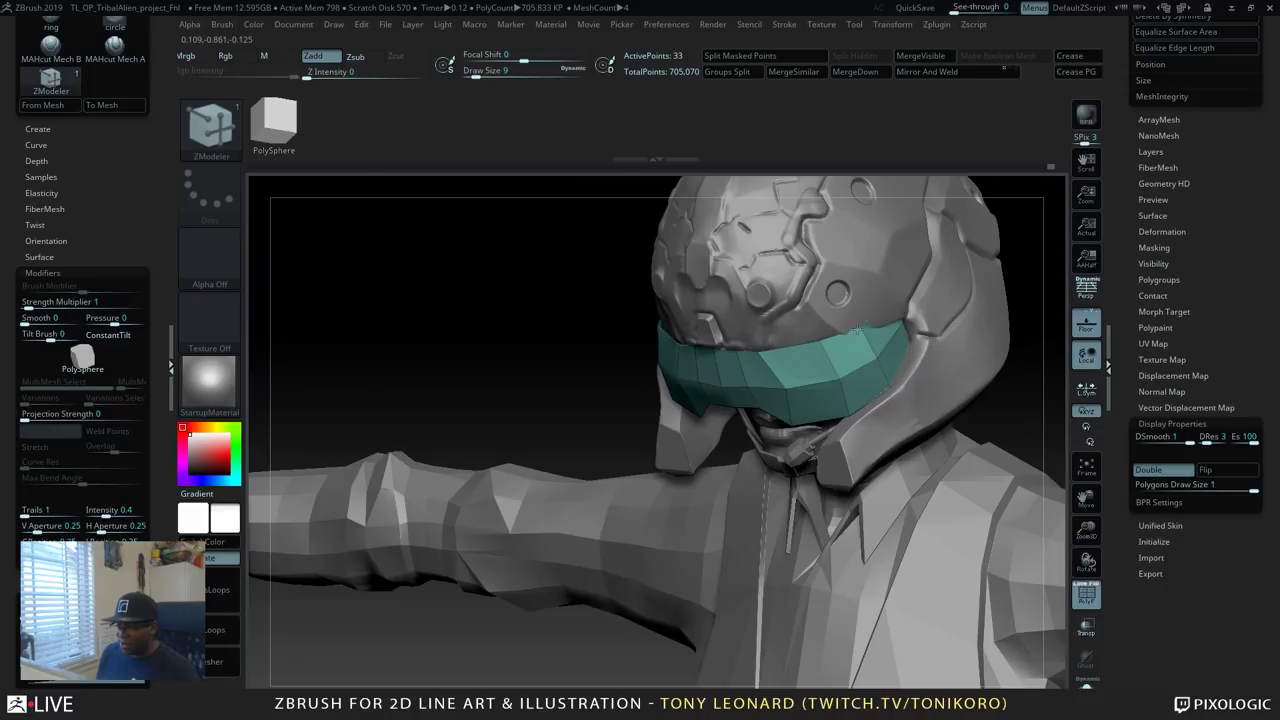
Move the whole visor slightly back toward the face, with tiny vertical and sideways corrections.
{"action": "left_click_drag", "start_coordinate": [420, 330], "coordinate": [594, 291]}
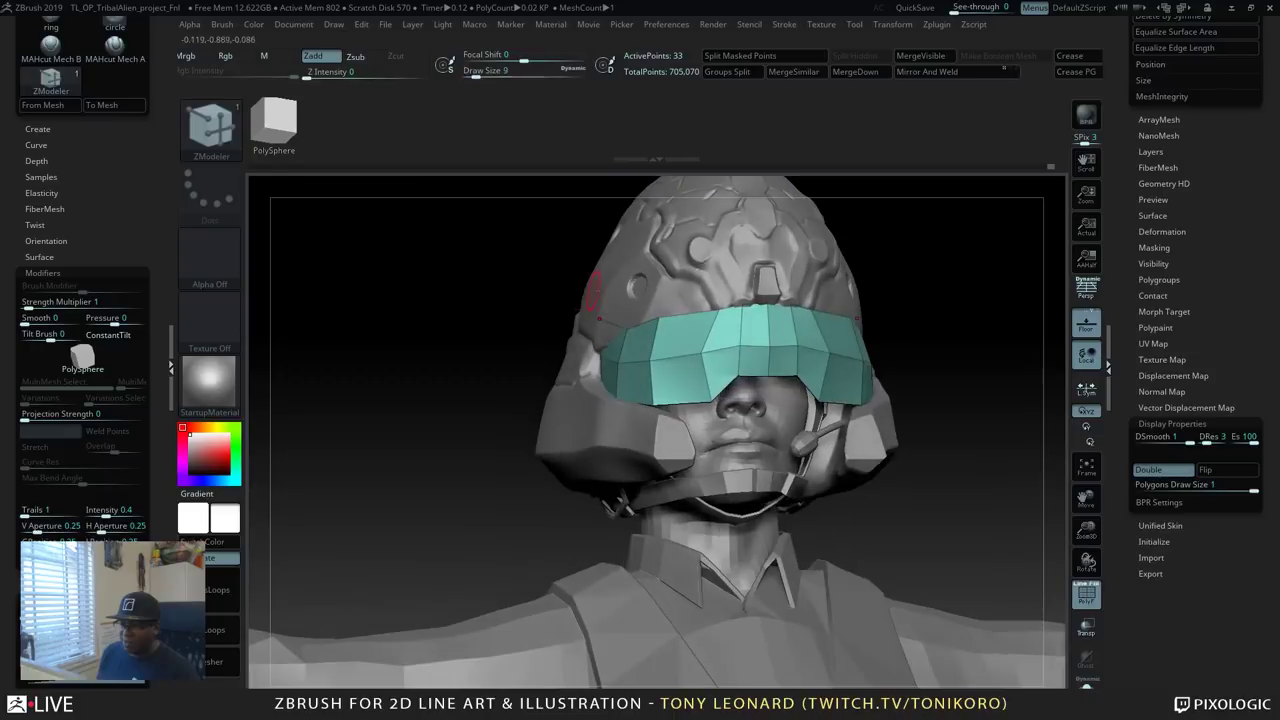
{"action": "left_click_drag", "start_coordinate": [966, 373], "coordinate": [990, 410]}
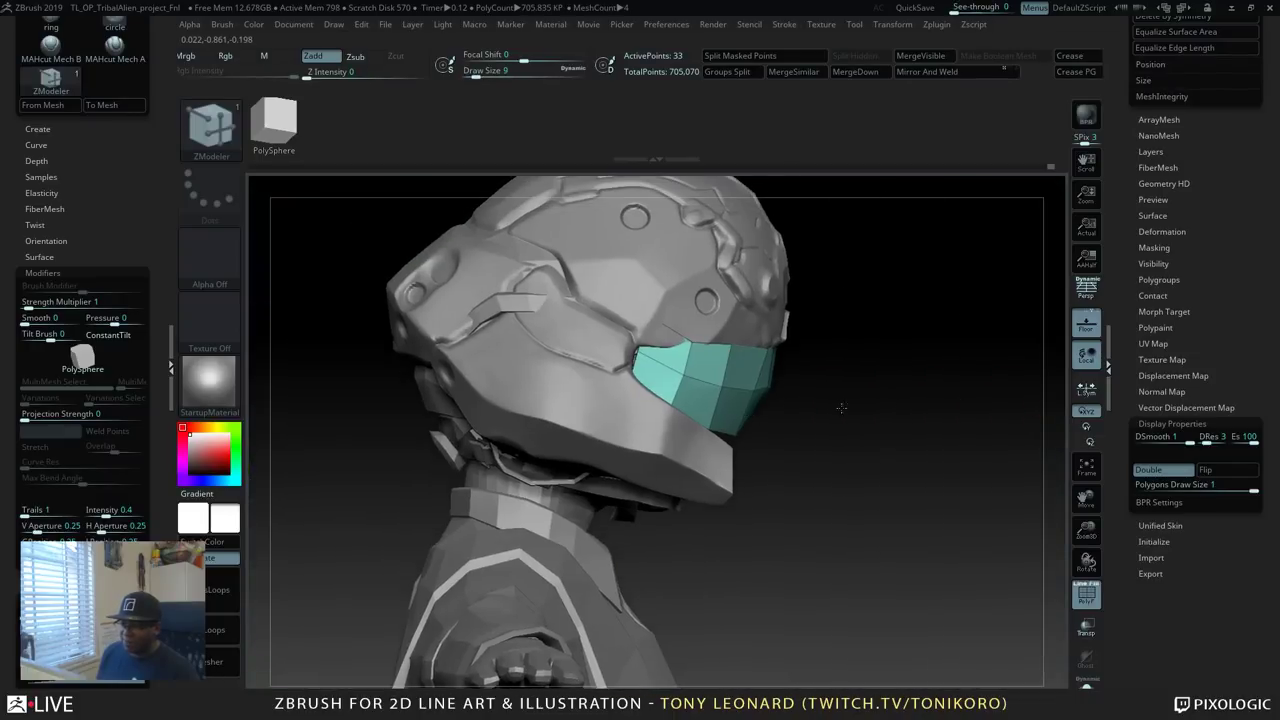
{"action": "key", "text": "w"}
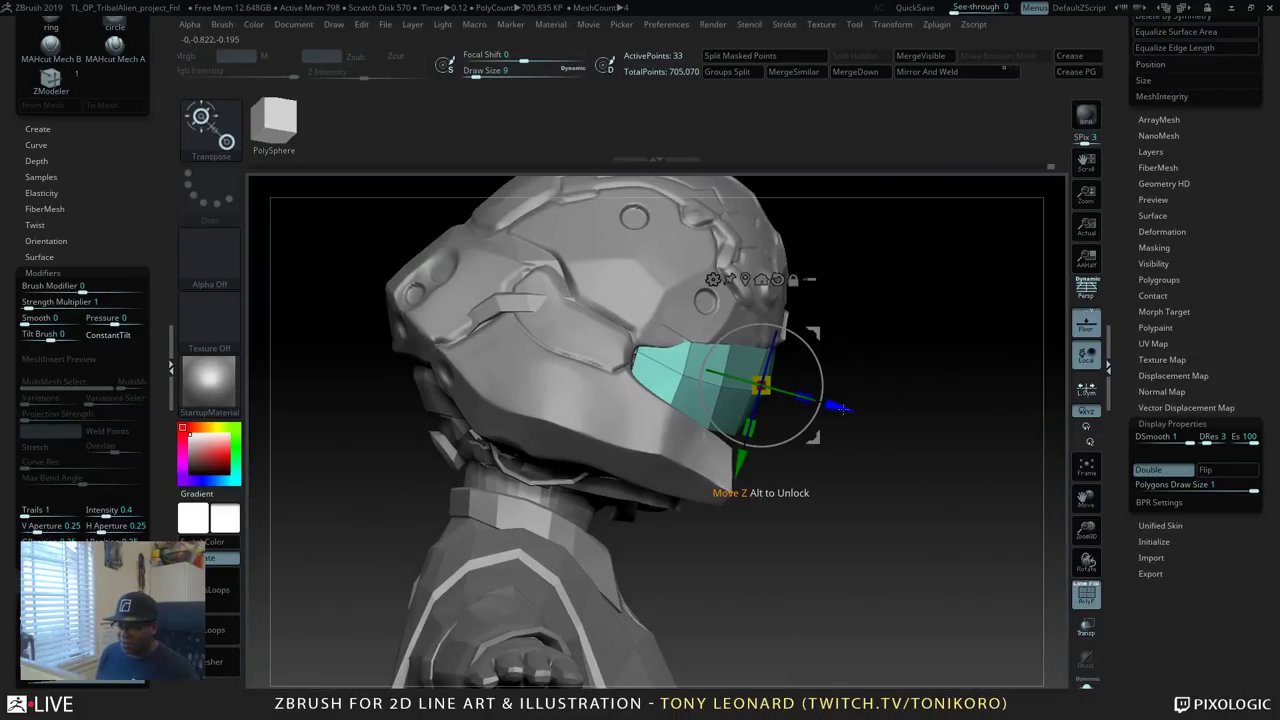
{"action": "left_click_drag", "start_coordinate": [843, 409], "coordinate": [827, 404]}
{"action": "left_click_drag", "start_coordinate": [946, 467], "coordinate": [887, 490]}
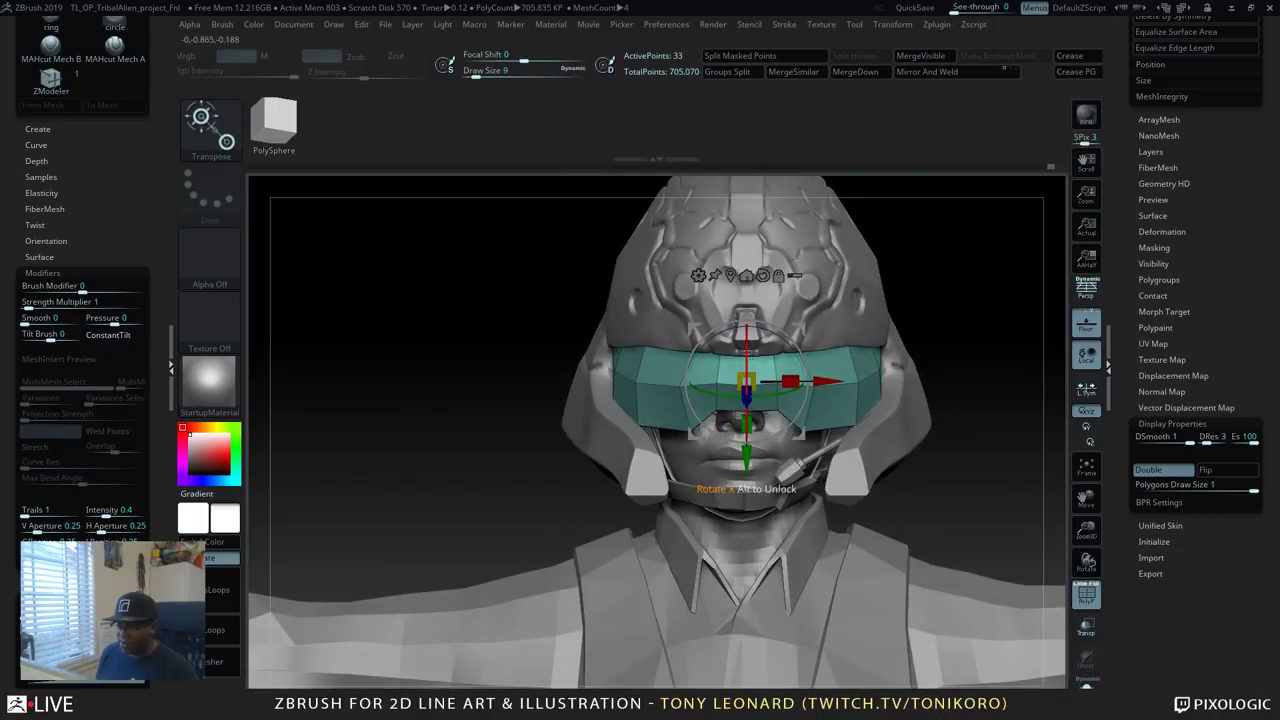
{"action": "left_click_drag", "start_coordinate": [742, 468], "coordinate": [741, 467]}
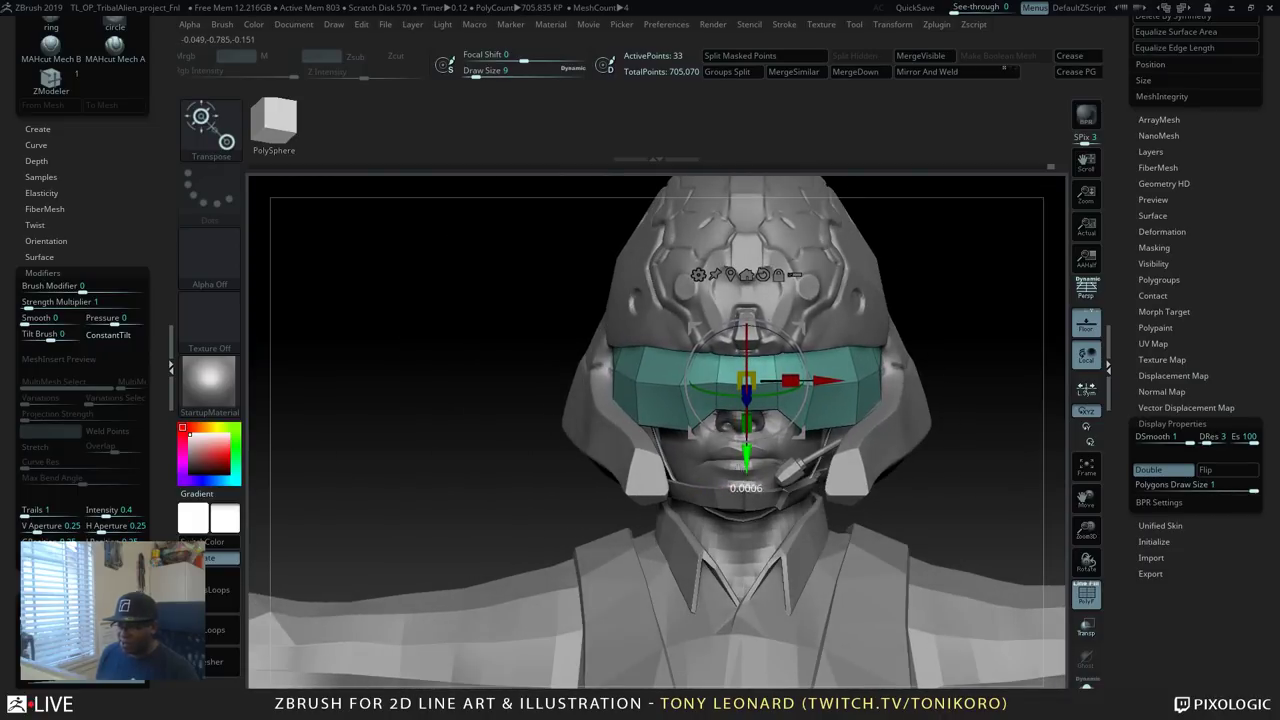
{"action": "left_click_drag", "start_coordinate": [822, 380], "coordinate": [822, 380]}
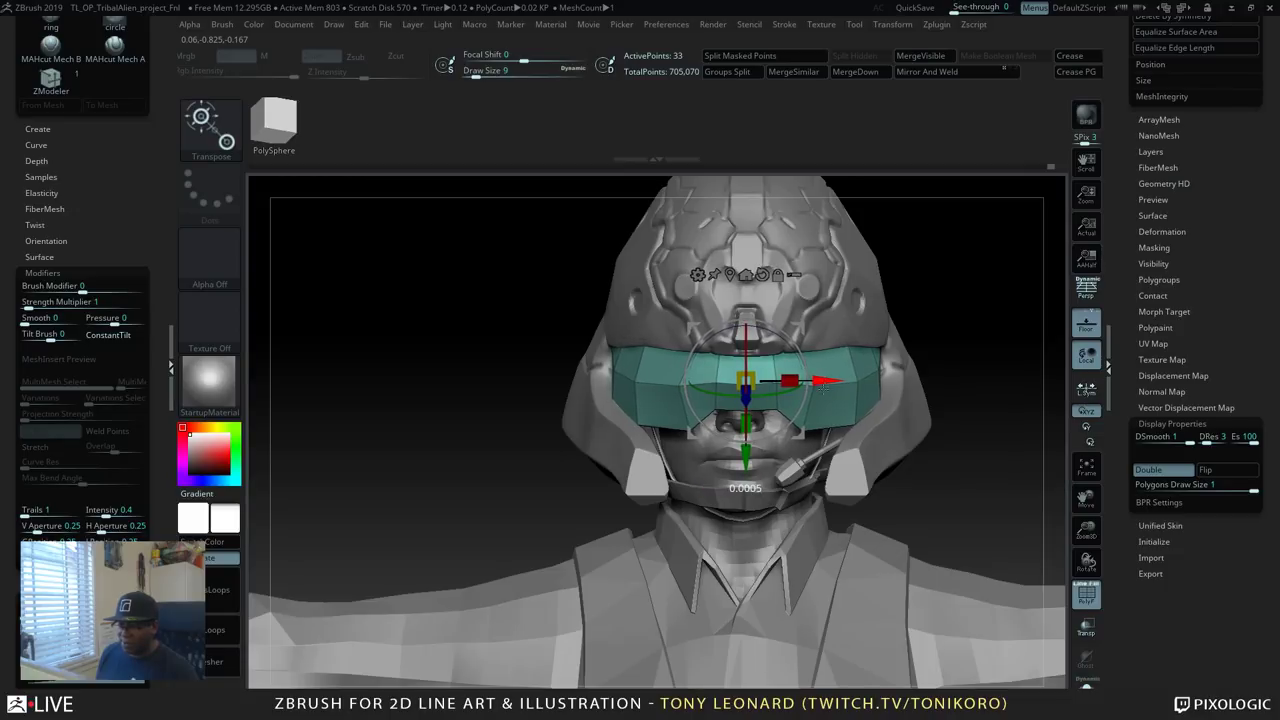
Lower the visor slightly and move it forward until it is well clear of the helmet and face.
{"action": "left_click_drag", "start_coordinate": [981, 332], "coordinate": [698, 447]}
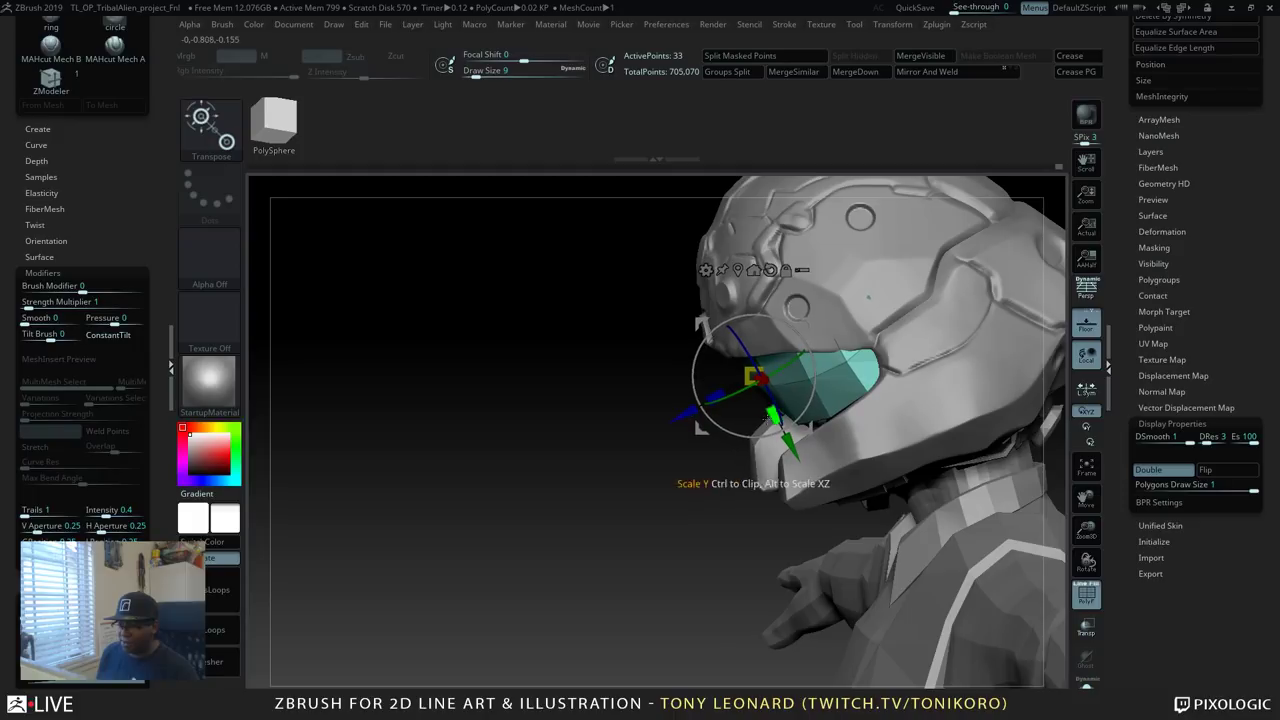
{"action": "left_click_drag", "start_coordinate": [793, 450], "coordinate": [797, 460]}
{"action": "left_click_drag", "start_coordinate": [740, 520], "coordinate": [876, 422]}
{"action": "left_click_drag", "start_coordinate": [732, 297], "coordinate": [902, 331]}
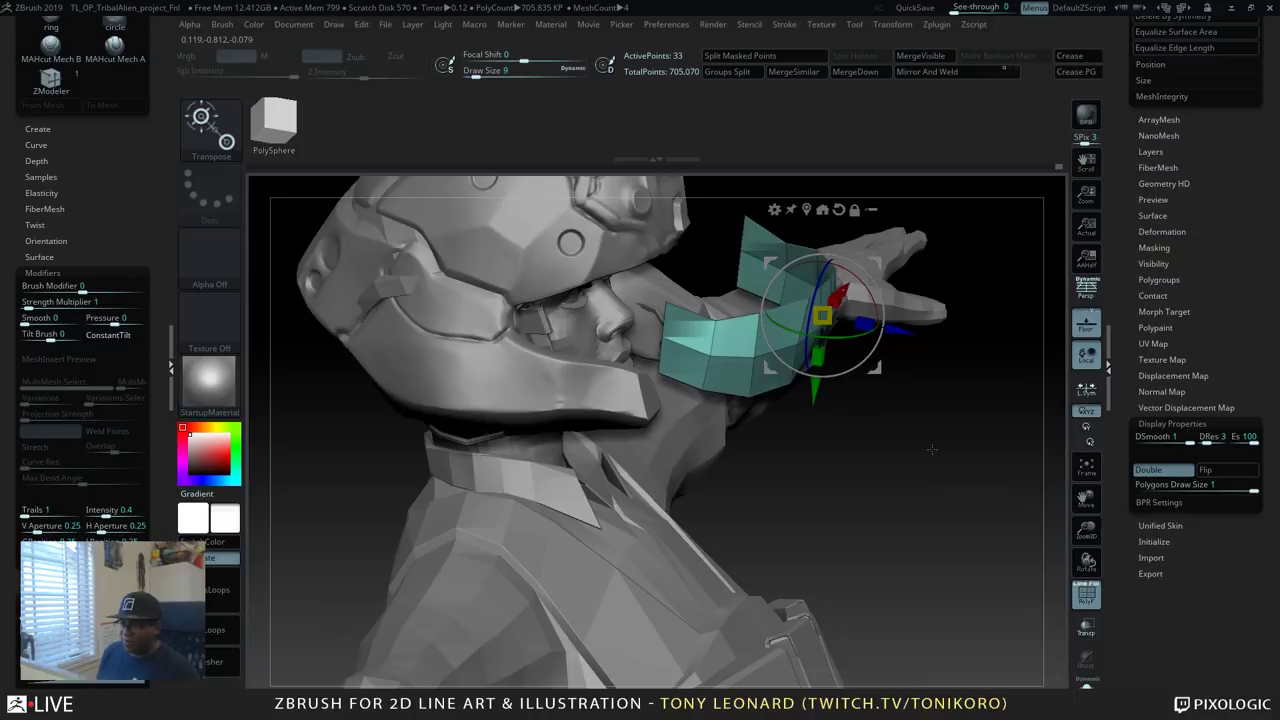
Give the visor thickness by extruding its whole polygroup with the ZModeler QMesh polygon action set to Polygroup All.
{"action": "left_click_drag", "start_coordinate": [940, 420], "coordinate": [915, 490]}
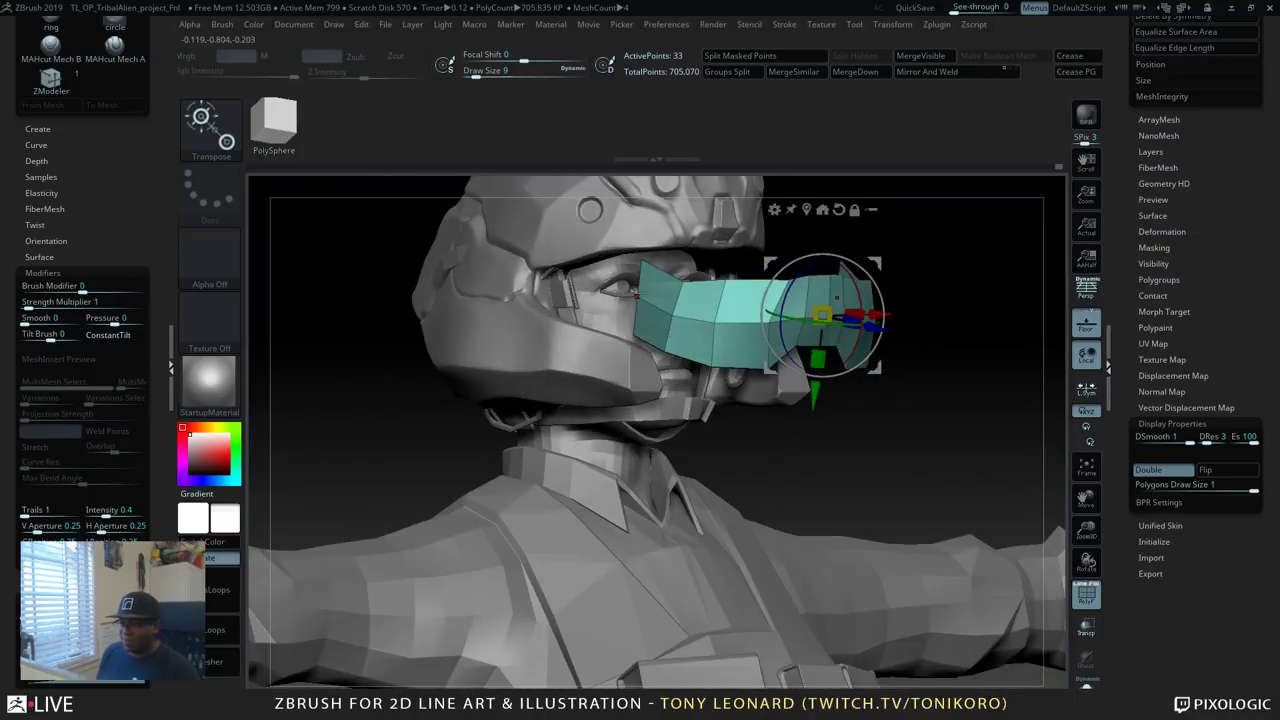
{"action": "left_click_drag", "start_coordinate": [958, 433], "coordinate": [760, 382]}
{"action": "key", "text": "q"}
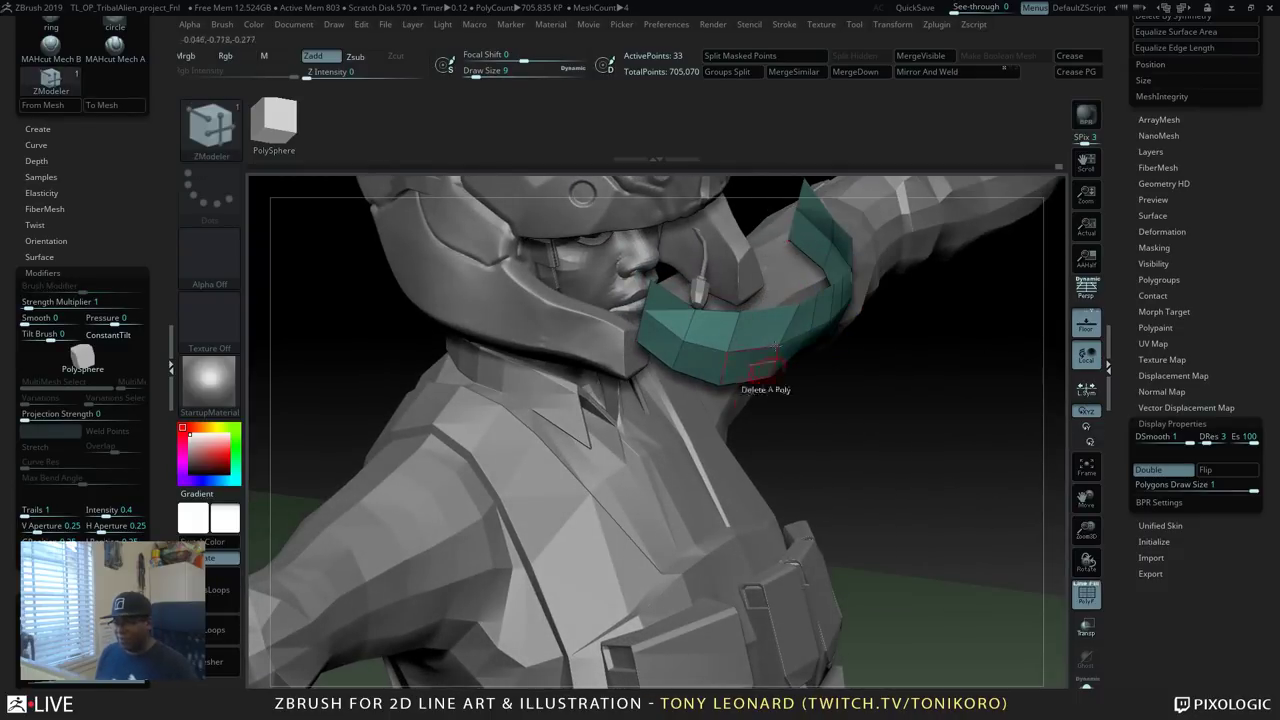
{"action": "key", "text": "b"}
{"action": "key", "text": "z"}
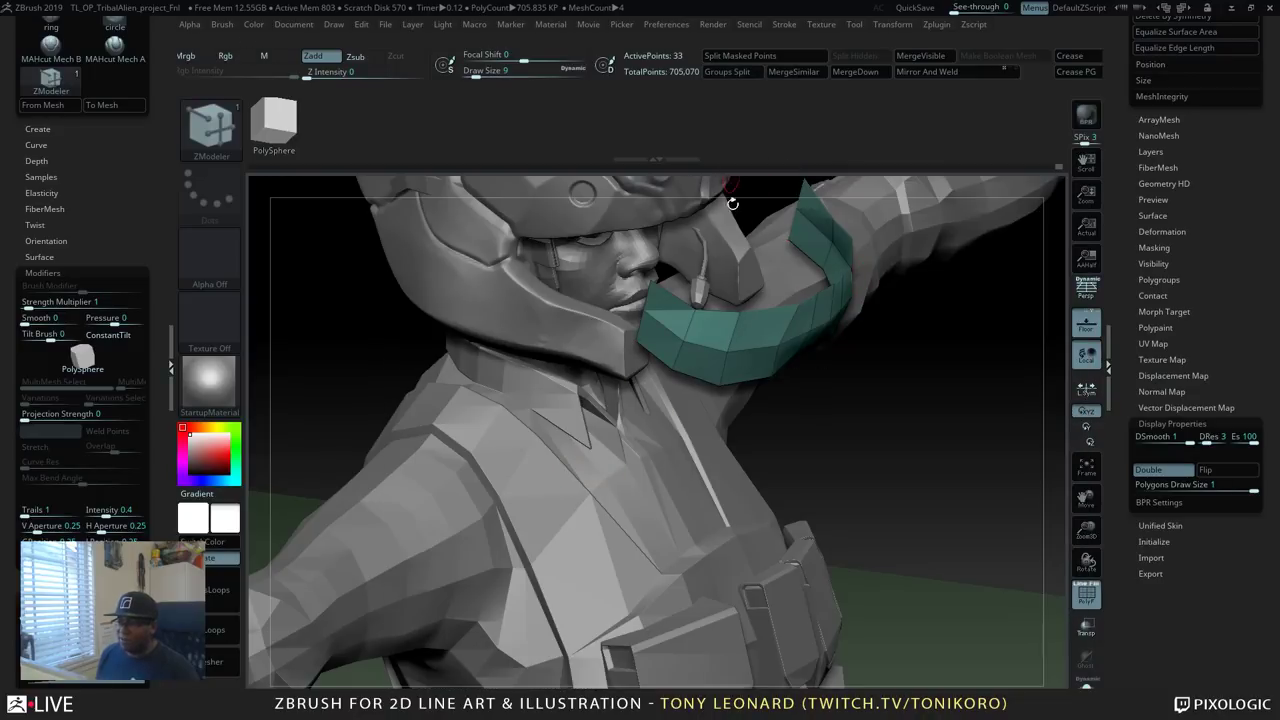
{"action": "left_click_drag", "start_coordinate": [906, 398], "coordinate": [760, 305]}
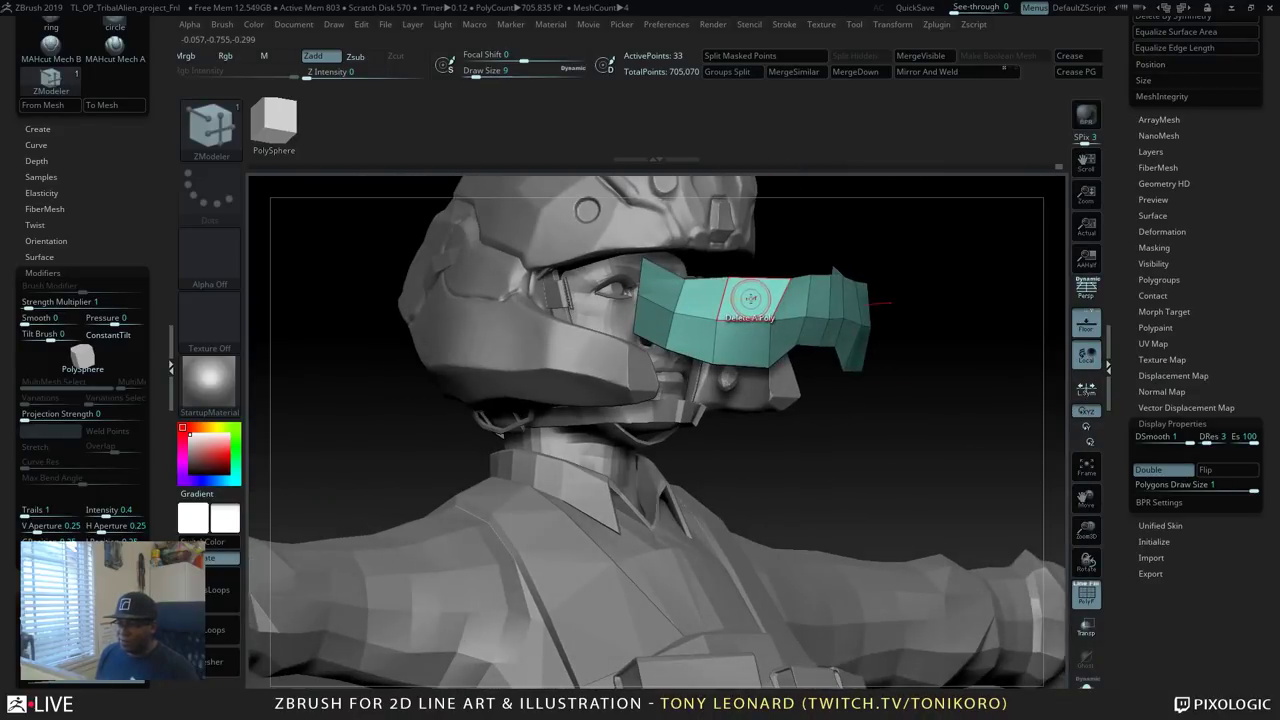
{"action": "key", "text": "space"}
{"action": "left_click", "coordinate": [845, 172]}
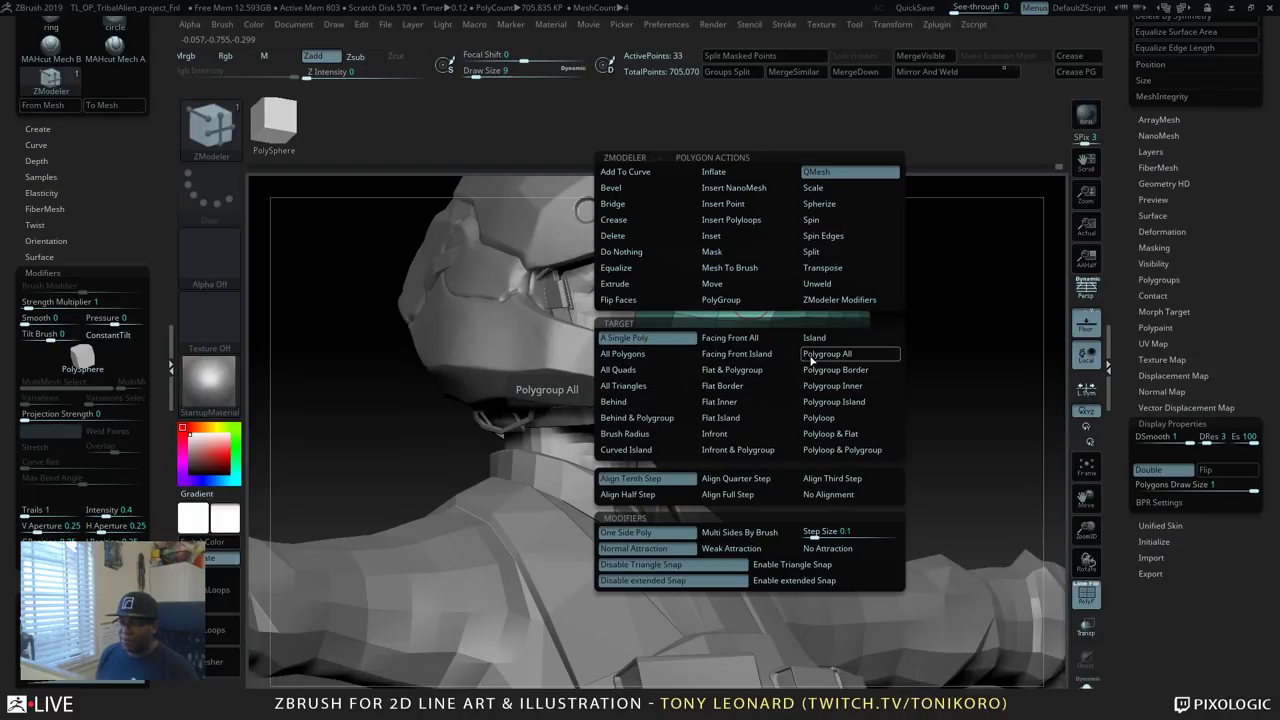
{"action": "left_click", "coordinate": [827, 354]}
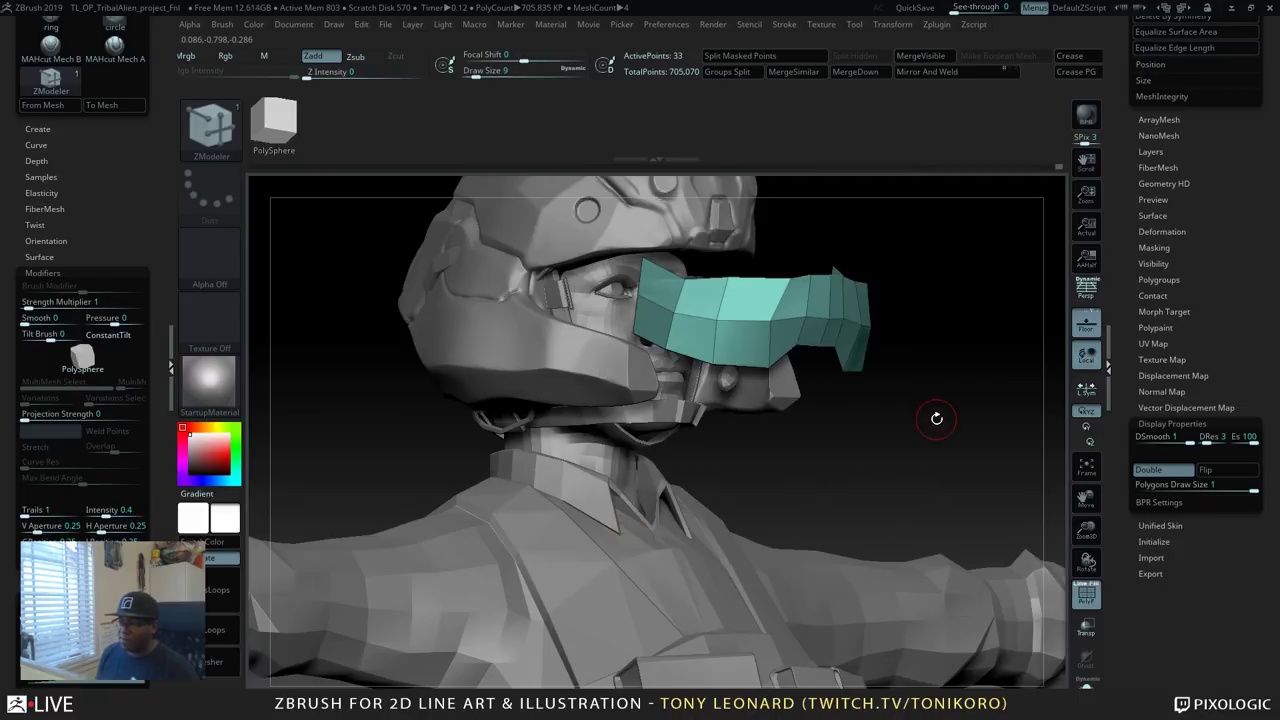
{"action": "left_click_drag", "start_coordinate": [937, 418], "coordinate": [762, 331]}
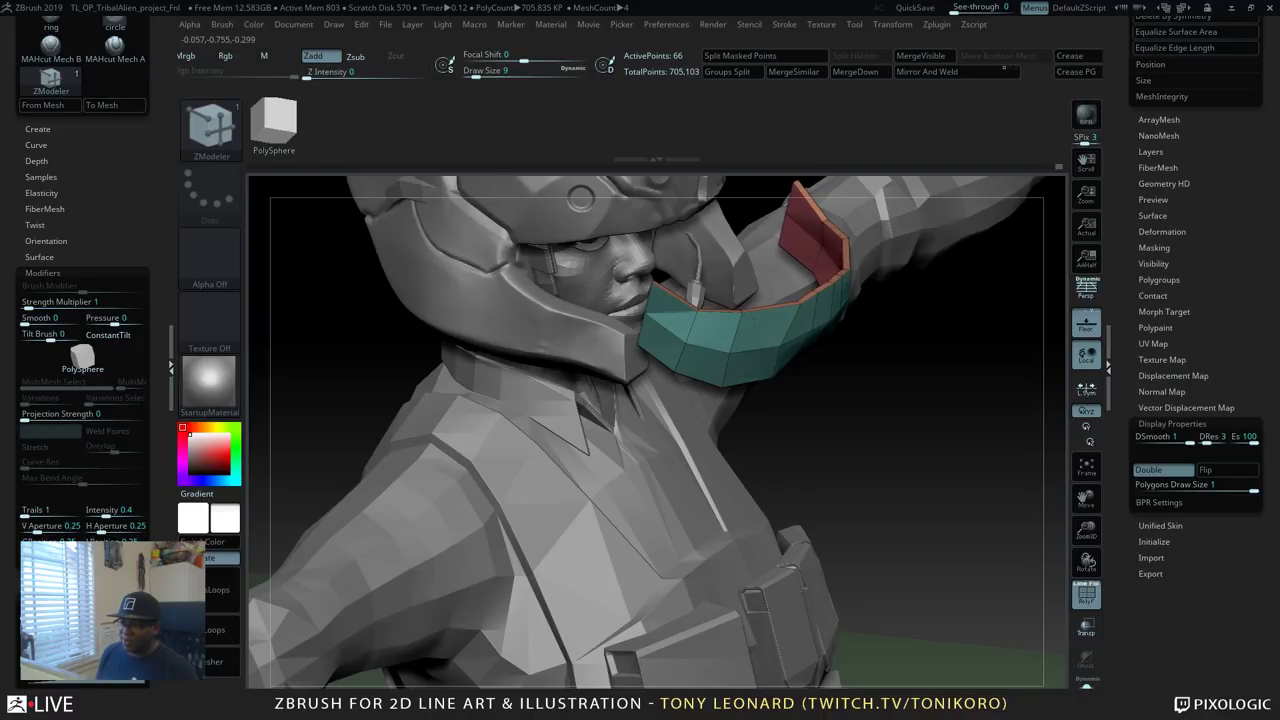
Turn on dynamic subdivision for the thickened visor and raise its SmoothSubdiv level.
{"action": "left_click_drag", "start_coordinate": [934, 414], "coordinate": [870, 335]}
{"action": "left_click_drag", "start_coordinate": [1002, 354], "coordinate": [905, 478]}
{"action": "key", "text": "d"}
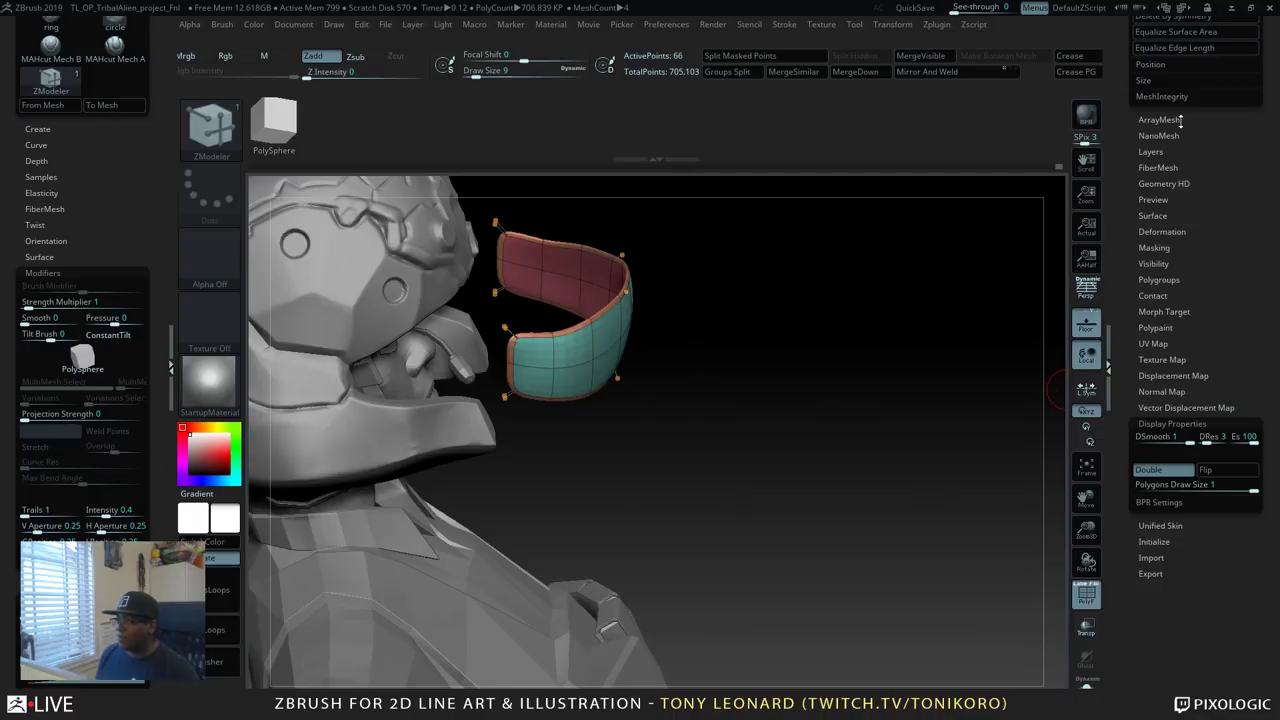
{"action": "left_click_drag", "start_coordinate": [1131, 168], "coordinate": [1117, 303]}
{"action": "scroll", "coordinate": [1117, 303], "scroll_direction": "up", "scroll_amount": 3}
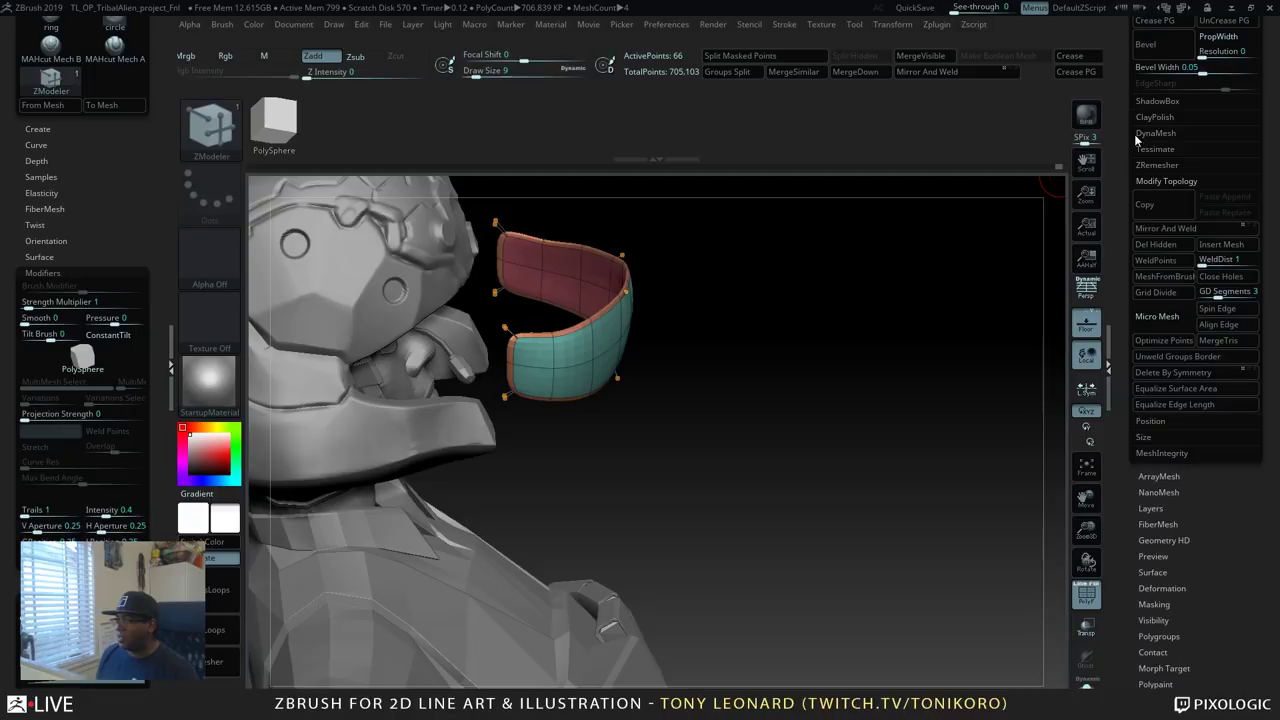
{"action": "scroll", "coordinate": [1119, 204], "scroll_direction": "up", "scroll_amount": 5}
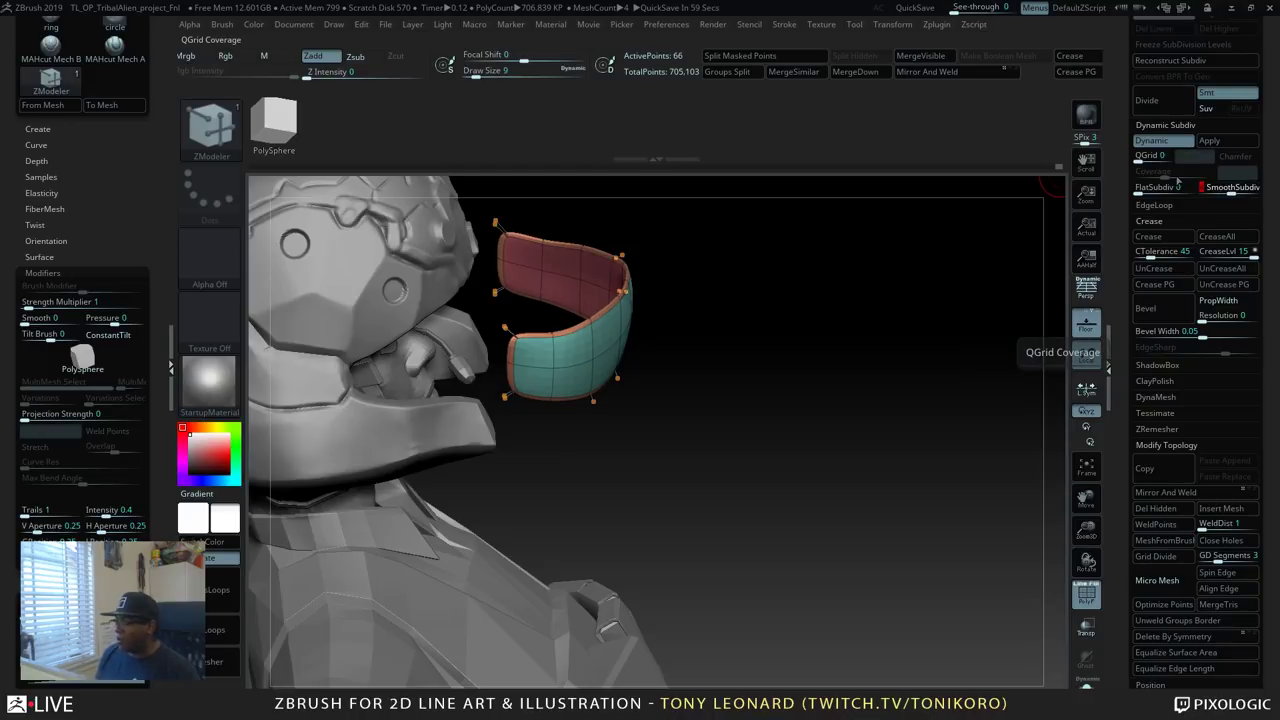
{"action": "mouse_move", "coordinate": [816, 342]}
{"action": "left_mouse_down"}
{"action": "mouse_move", "coordinate": [848, 344]}
{"action": "mouse_move", "coordinate": [895, 412]}
{"action": "mouse_move", "coordinate": [886, 391]}
{"action": "left_mouse_up"}
Select the Move brush, set its draw size to 33, and adjust the curvature of the visor's side.
{"action": "key", "text": "b"}
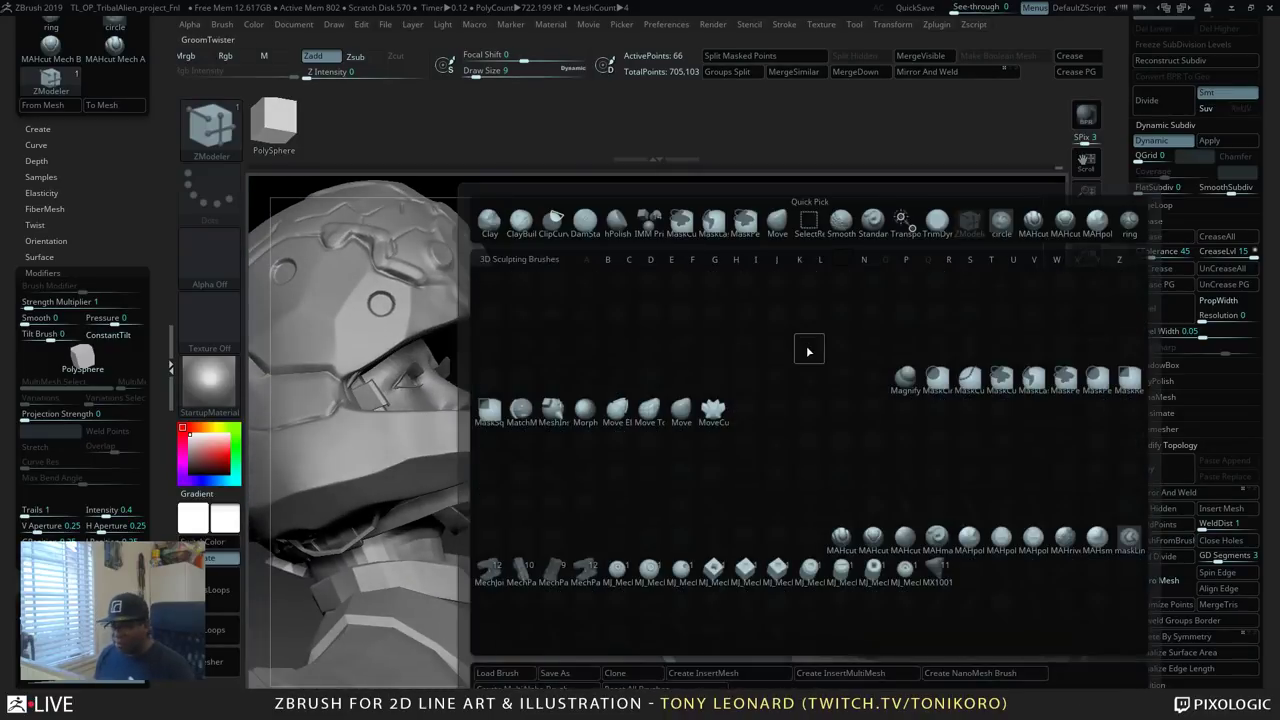
{"action": "left_click", "coordinate": [680, 428]}
{"action": "key", "text": "s"}
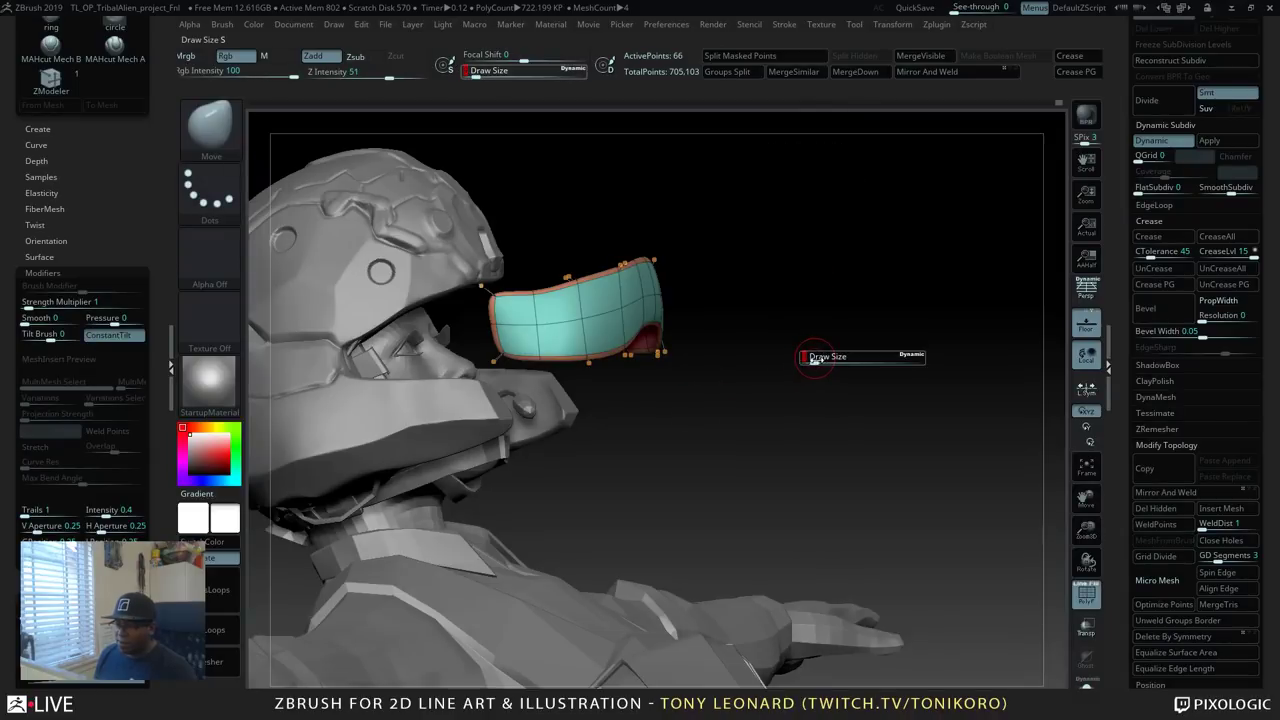
{"action": "left_click_drag", "start_coordinate": [806, 357], "coordinate": [822, 358]}
{"action": "mouse_move", "coordinate": [818, 368]}
{"action": "left_mouse_down"}
{"action": "mouse_move", "coordinate": [800, 371]}
{"action": "mouse_move", "coordinate": [769, 342]}
{"action": "left_mouse_up"}
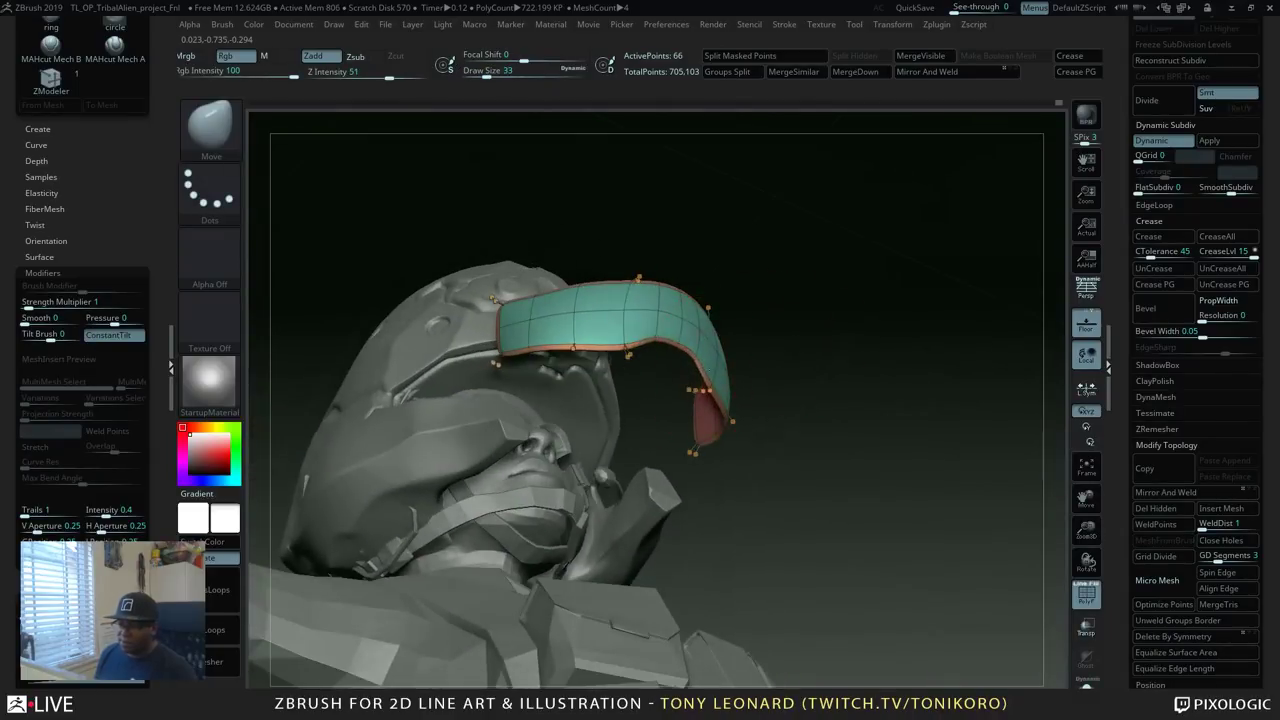
{"action": "left_click_drag", "start_coordinate": [703, 390], "coordinate": [709, 372]}
{"action": "left_click_drag", "start_coordinate": [896, 339], "coordinate": [677, 366]}
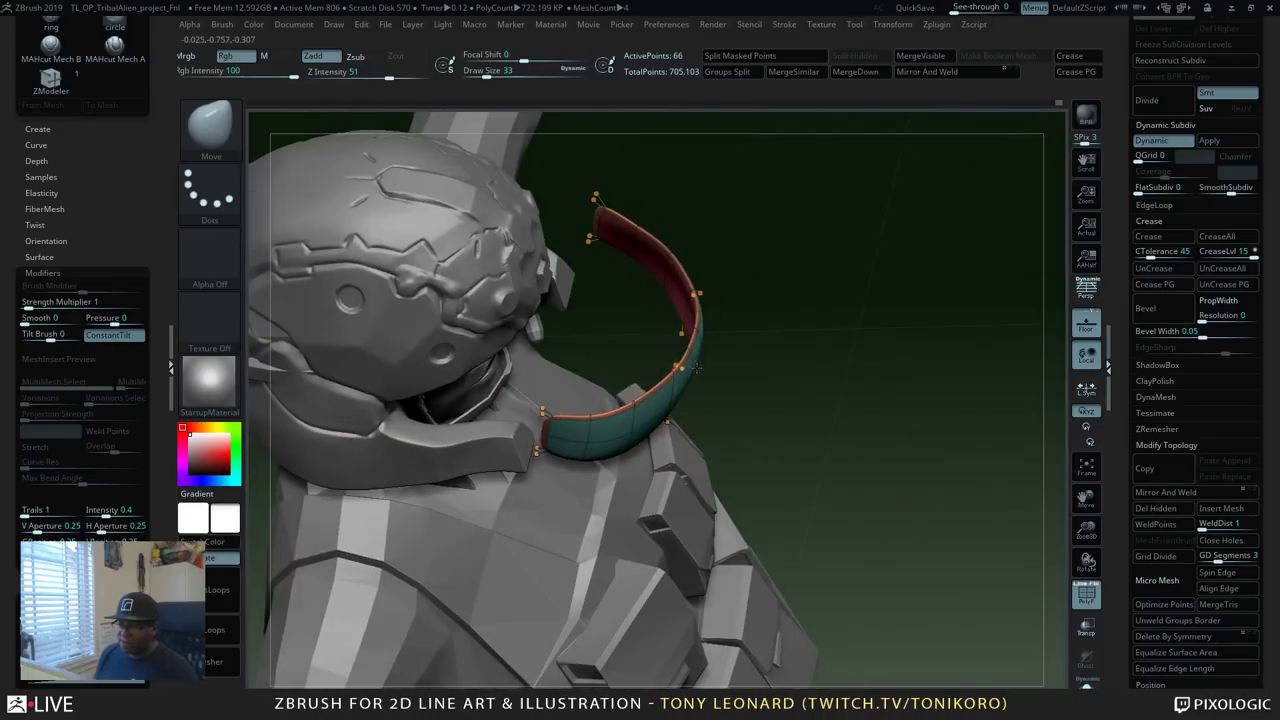
{"action": "left_click_drag", "start_coordinate": [889, 374], "coordinate": [659, 272]}
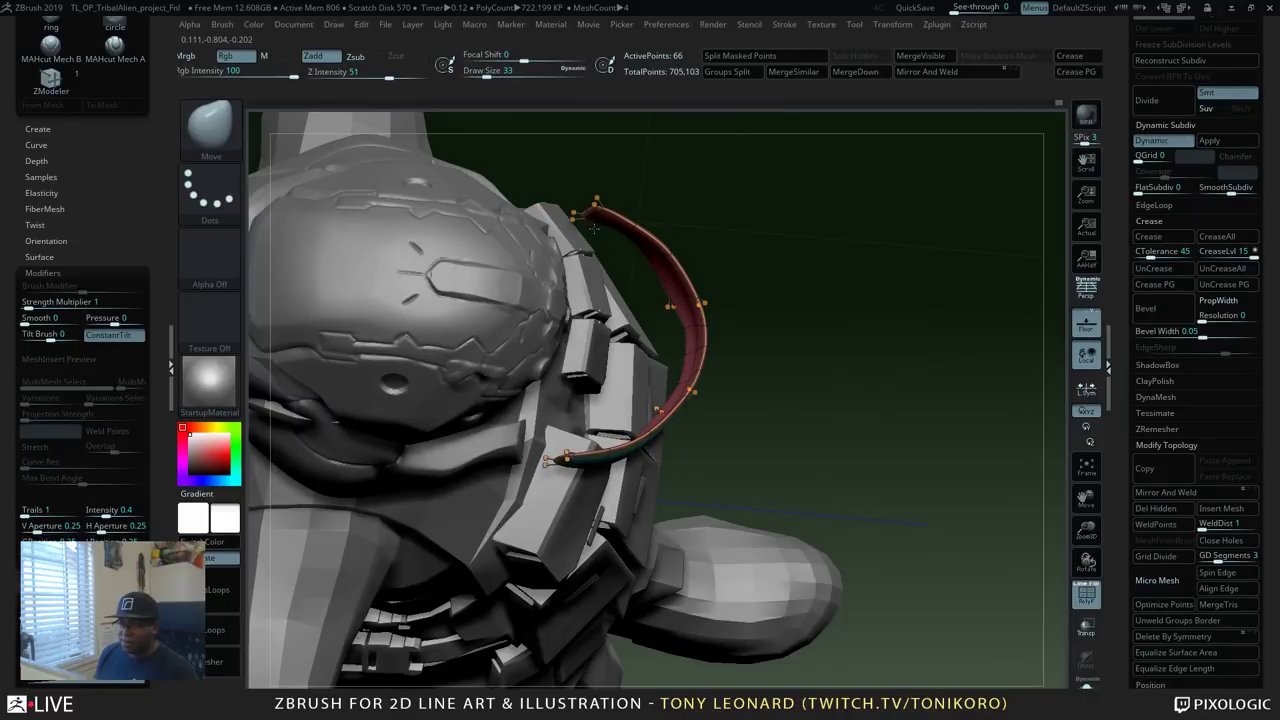
Nudge the visor's lower edge downward around the nose notch with the Move brush.
{"action": "left_click_drag", "start_coordinate": [887, 317], "coordinate": [826, 289]}
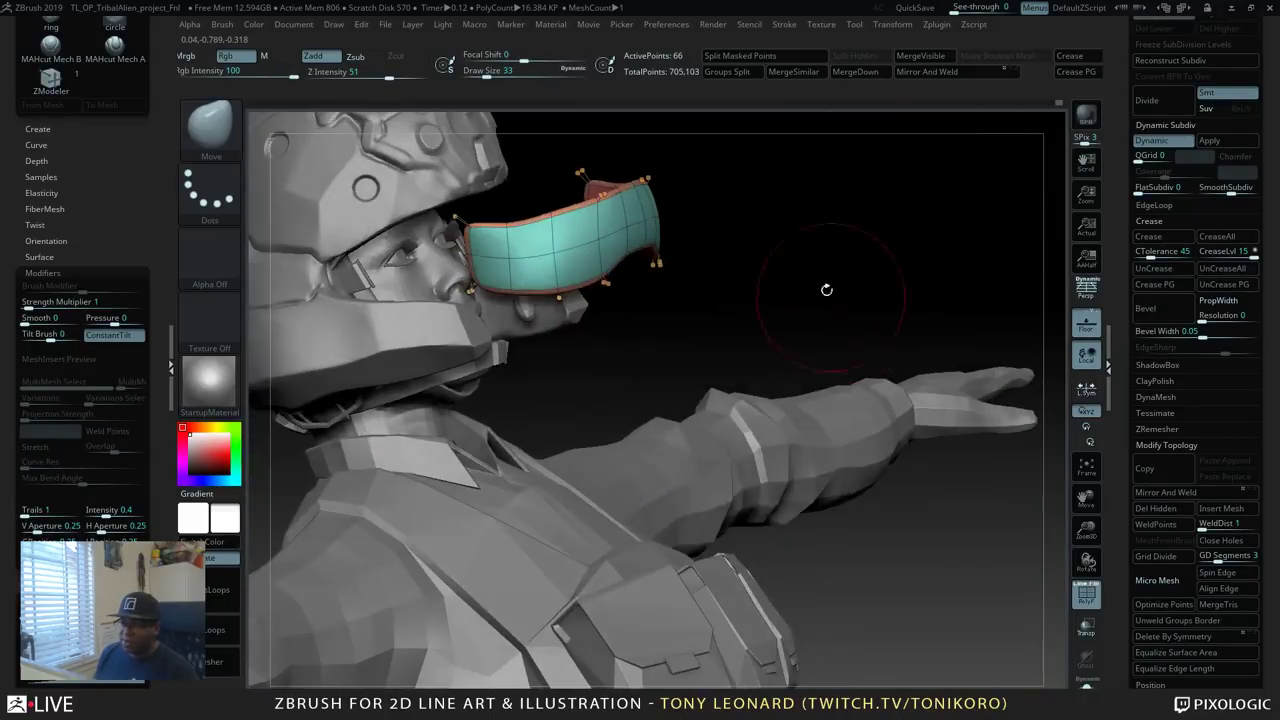
{"action": "left_click_drag", "start_coordinate": [586, 283], "coordinate": [583, 293]}
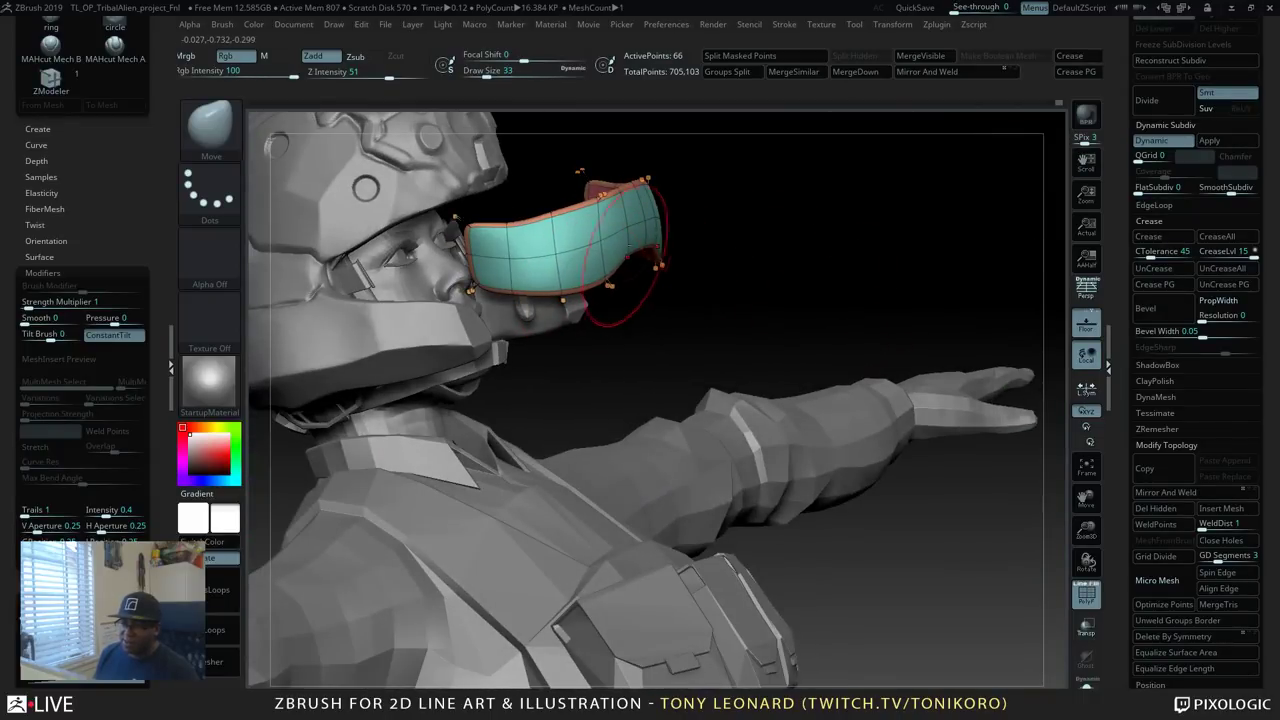
{"action": "left_click_drag", "start_coordinate": [644, 252], "coordinate": [654, 262]}
{"action": "mouse_move", "coordinate": [683, 207]}
{"action": "left_mouse_down"}
{"action": "mouse_move", "coordinate": [723, 209]}
{"action": "mouse_move", "coordinate": [754, 243]}
{"action": "mouse_move", "coordinate": [800, 331]}
{"action": "mouse_move", "coordinate": [764, 342]}
{"action": "left_mouse_up"}
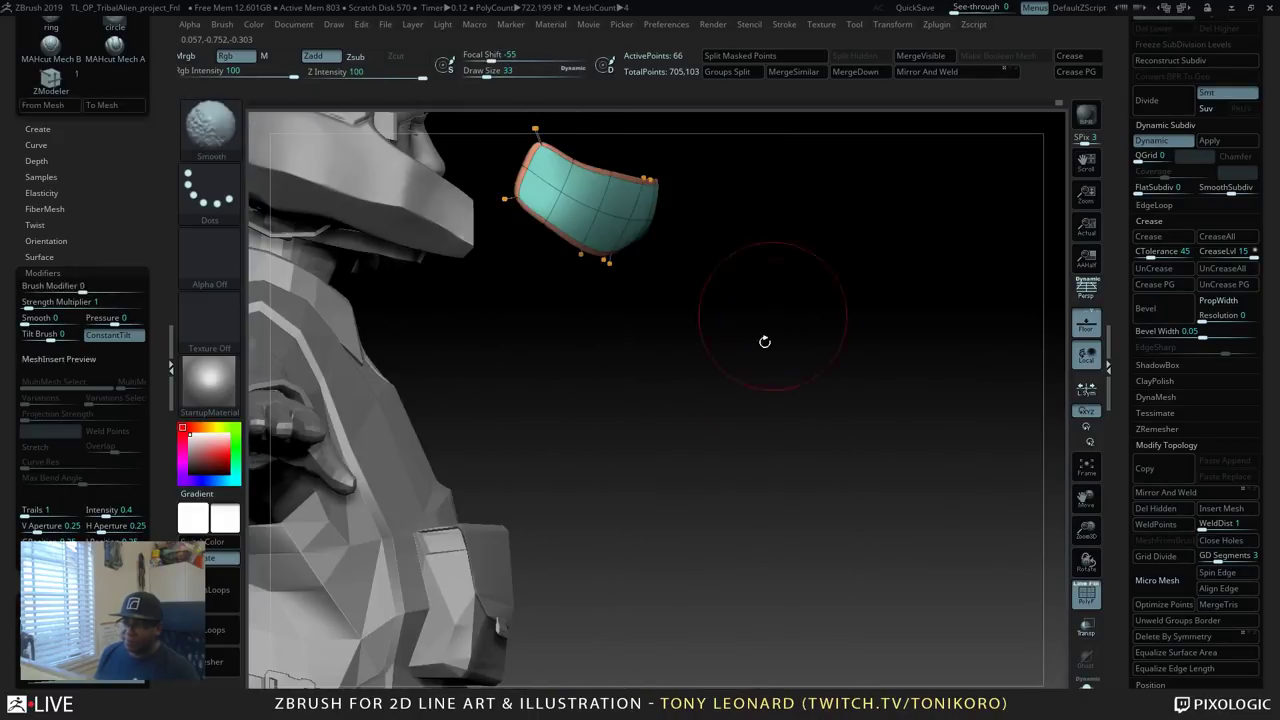
Move the visor back into the helmet's face opening, raise it slightly, and tilt it to match the opening.
{"action": "key", "text": "w"}
{"action": "left_click_drag", "start_coordinate": [861, 365], "coordinate": [966, 514]}
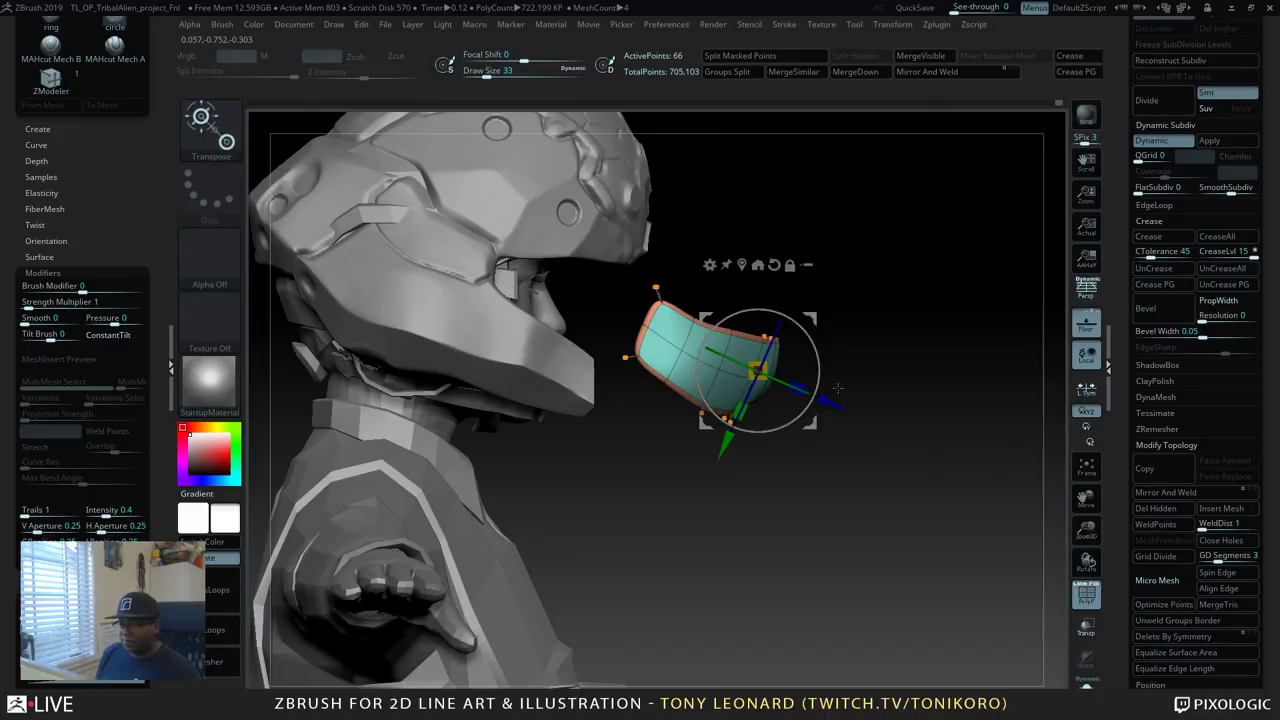
{"action": "left_click_drag", "start_coordinate": [831, 401], "coordinate": [670, 353]}
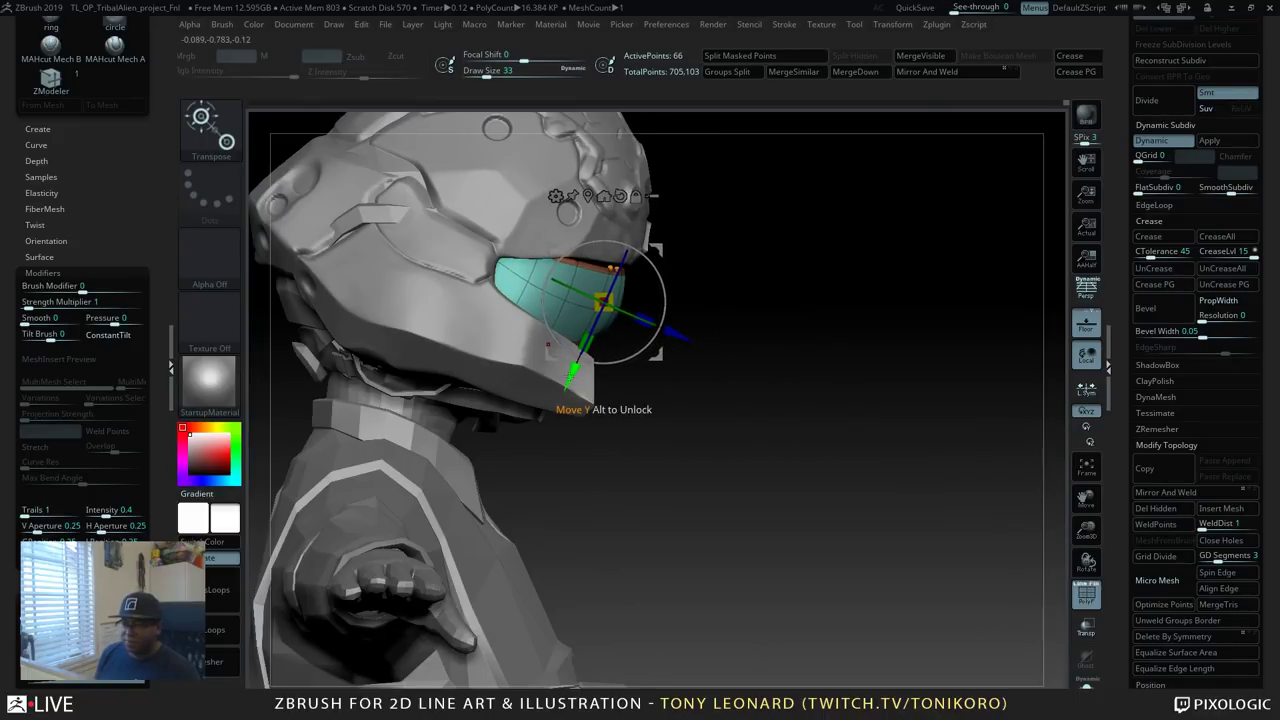
{"action": "left_click_drag", "start_coordinate": [572, 375], "coordinate": [575, 365]}
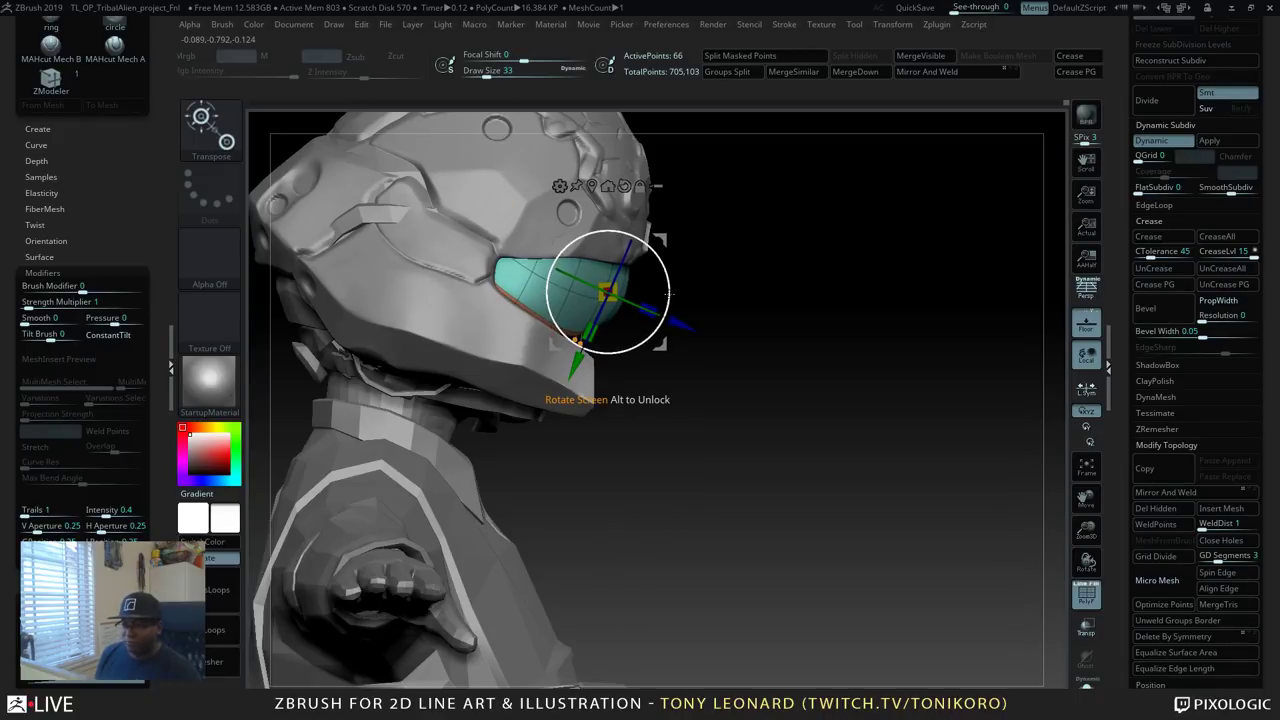
{"action": "left_click_drag", "start_coordinate": [669, 295], "coordinate": [582, 363]}
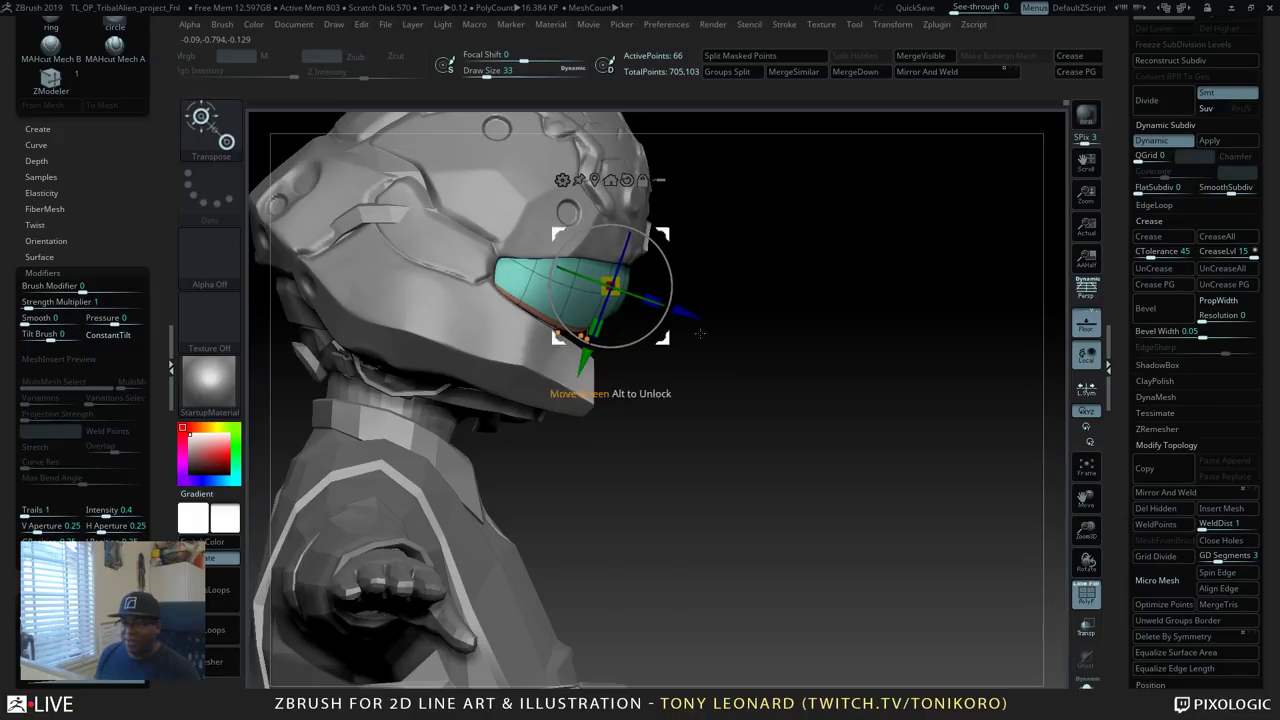
Scale the visor to about 1.09 times its height and widen it slightly to fill the face opening.
{"action": "left_click_drag", "start_coordinate": [928, 437], "coordinate": [905, 340]}
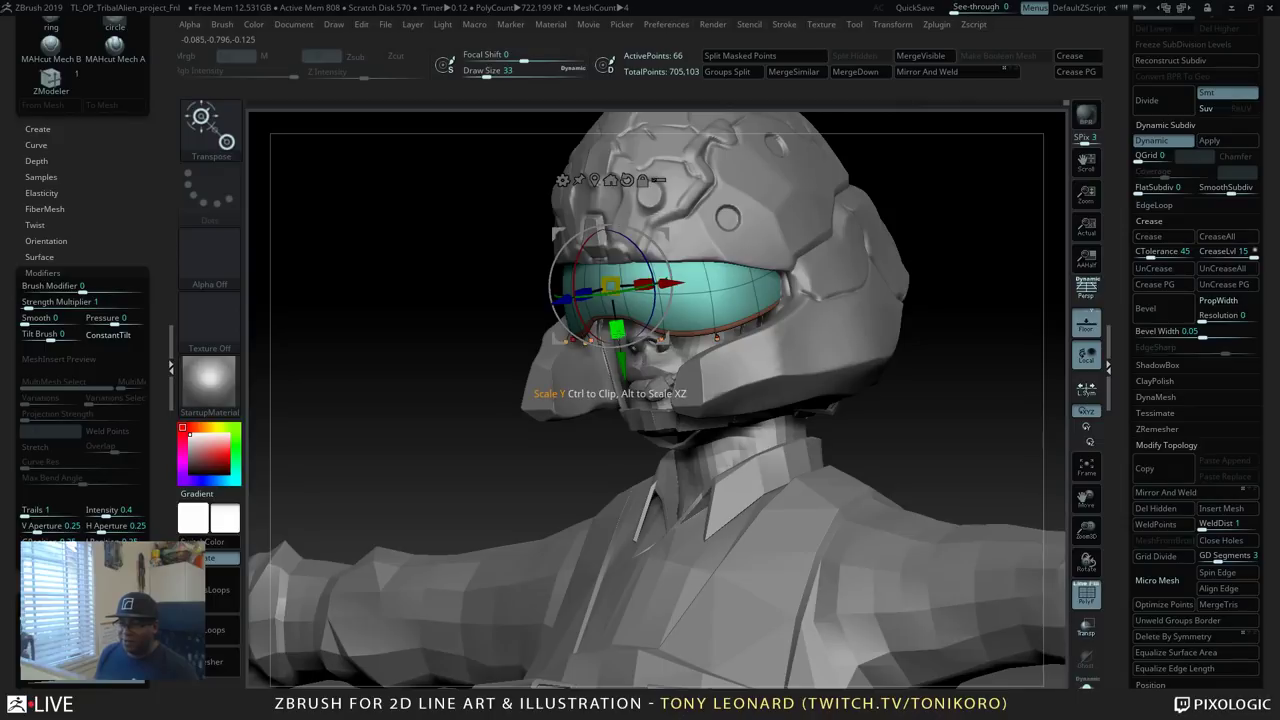
{"action": "left_click_drag", "start_coordinate": [617, 328], "coordinate": [617, 334]}
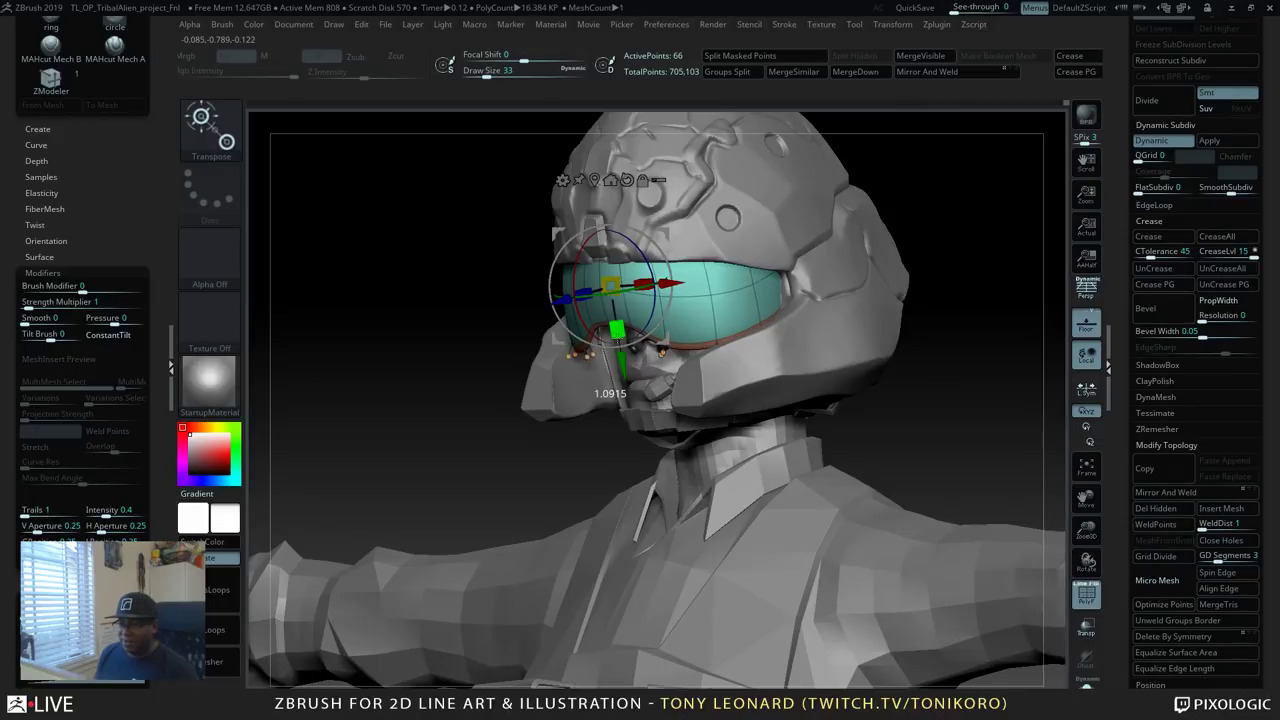
{"action": "left_click_drag", "start_coordinate": [930, 377], "coordinate": [1022, 418]}
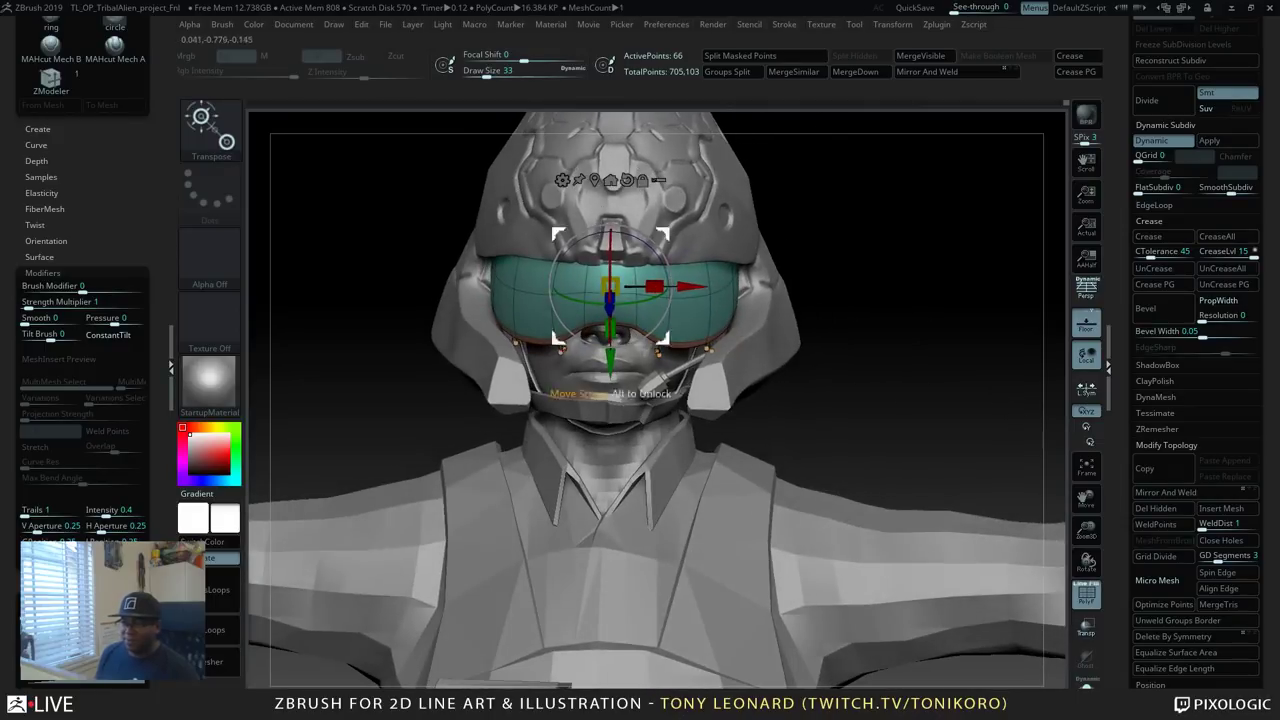
{"action": "left_click_drag", "start_coordinate": [654, 287], "coordinate": [657, 287]}
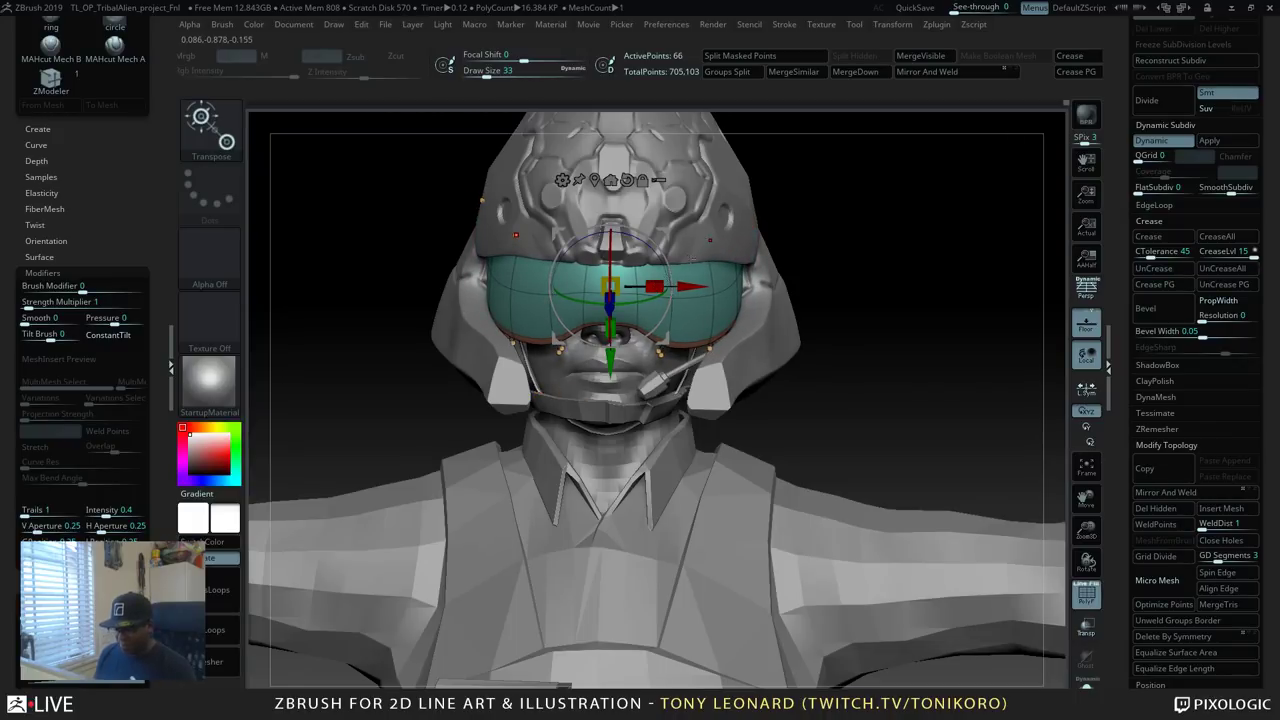
Select the Move brush, undo a trial pull at the visor's upper side corner, and nudge its front slightly.
{"action": "key", "text": "b"}
{"action": "key", "text": "m"}
{"action": "left_click", "coordinate": [560, 411]}
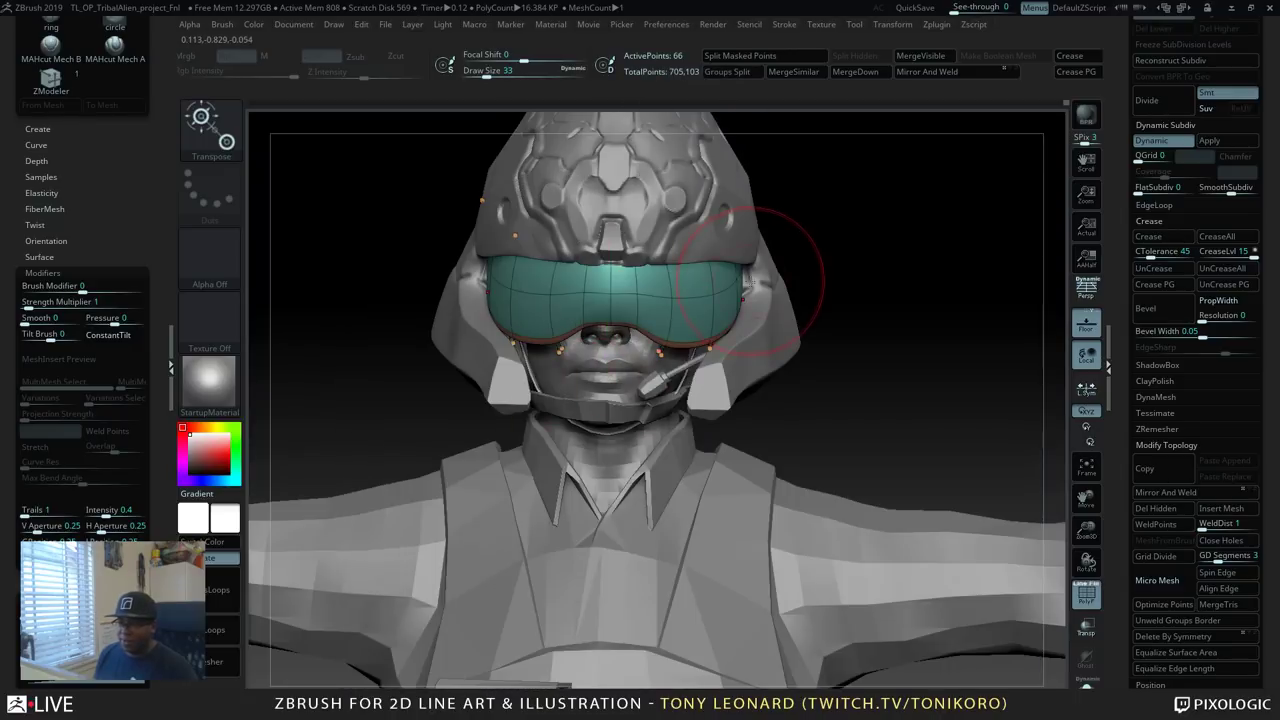
{"action": "right_click_drag", "start_coordinate": [753, 277], "coordinate": [780, 288]}
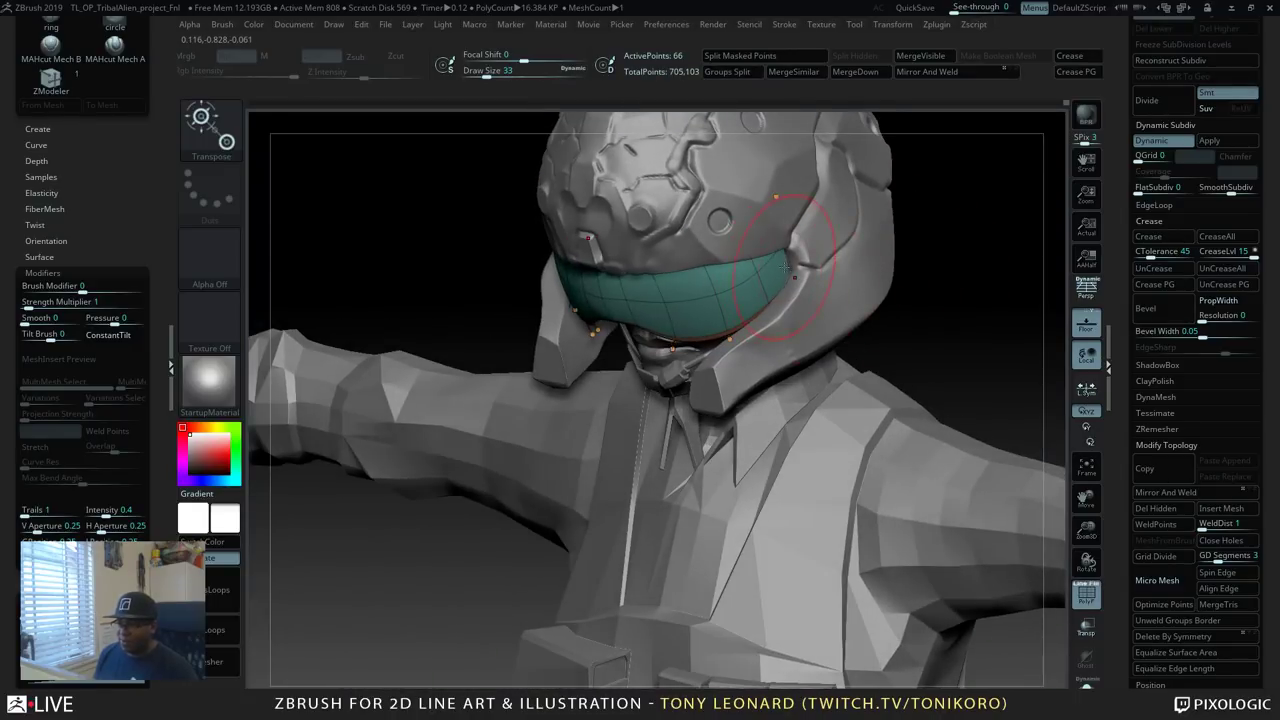
{"action": "left_click_drag", "start_coordinate": [785, 267], "coordinate": [782, 238]}
{"action": "key", "text": "ctrl+z"}
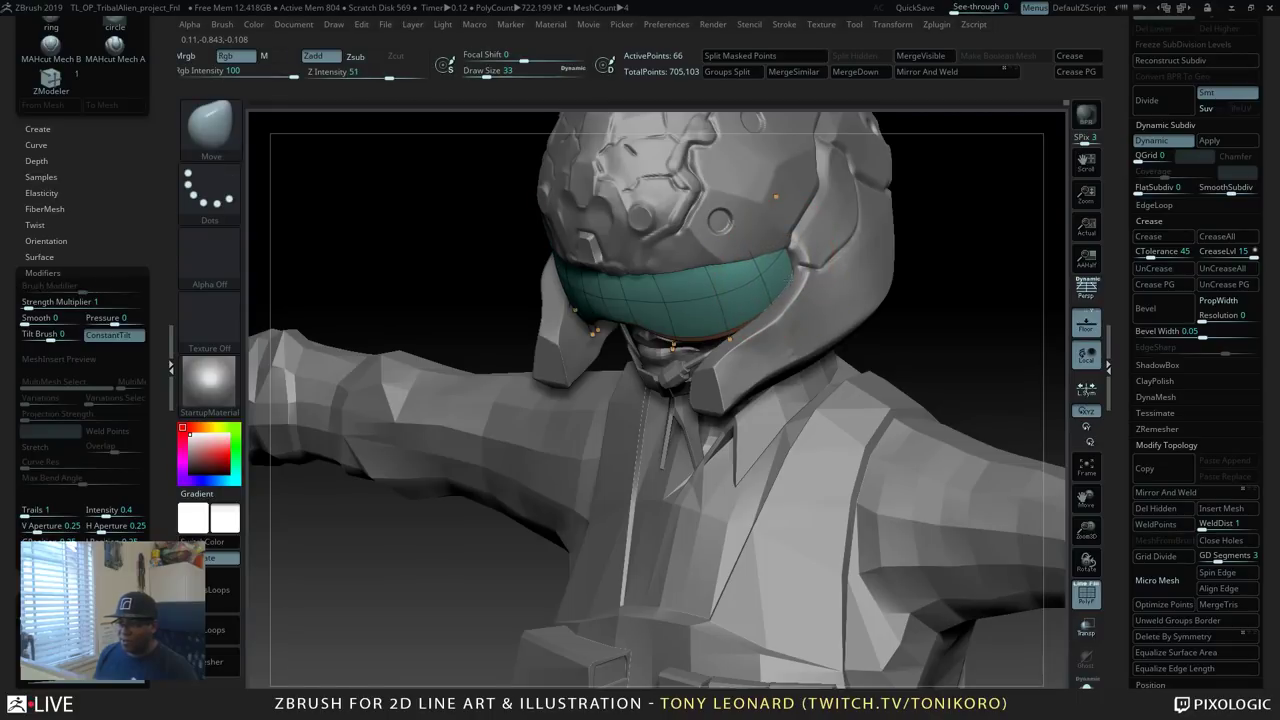
{"action": "right_click_drag", "start_coordinate": [775, 275], "coordinate": [840, 252]}
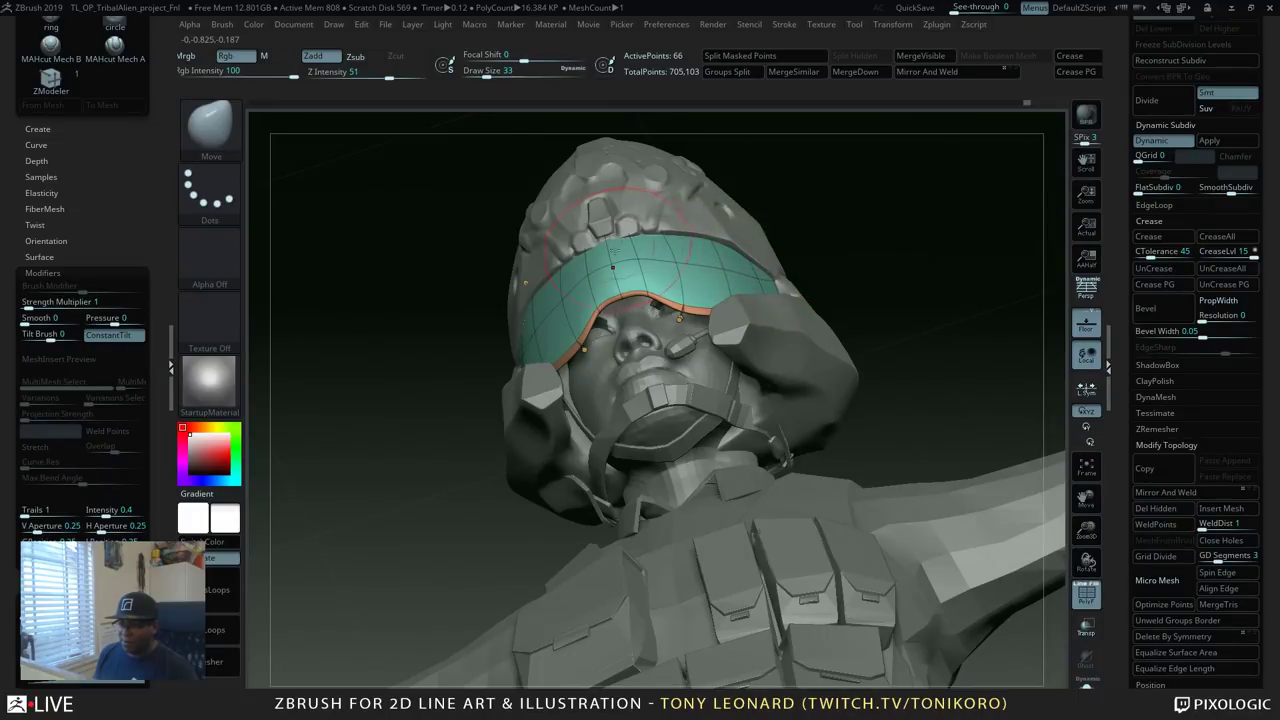
{"action": "left_click_drag", "start_coordinate": [613, 256], "coordinate": [613, 259]}
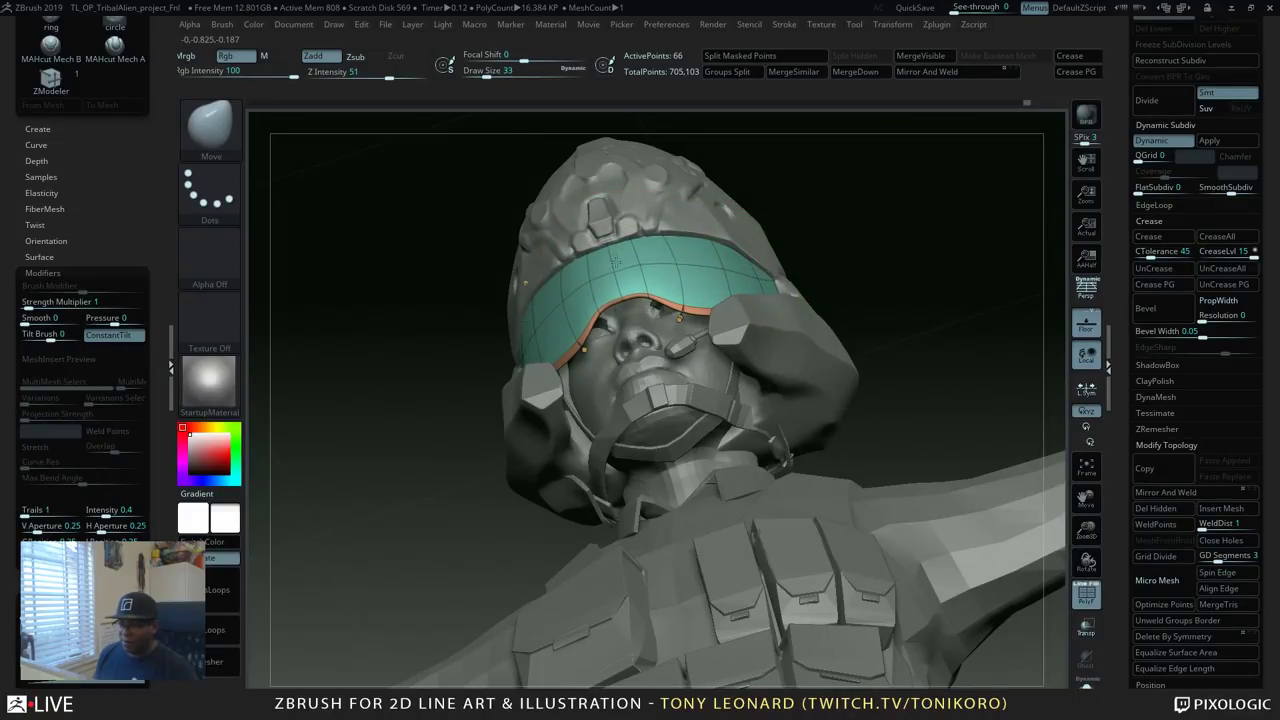
Examine the visor's fit in the helmet from the front, the side and at full-figure distance.
{"action": "right_click_drag", "start_coordinate": [809, 227], "coordinate": [504, 407]}
{"action": "left_click_drag", "start_coordinate": [900, 354], "coordinate": [868, 300]}
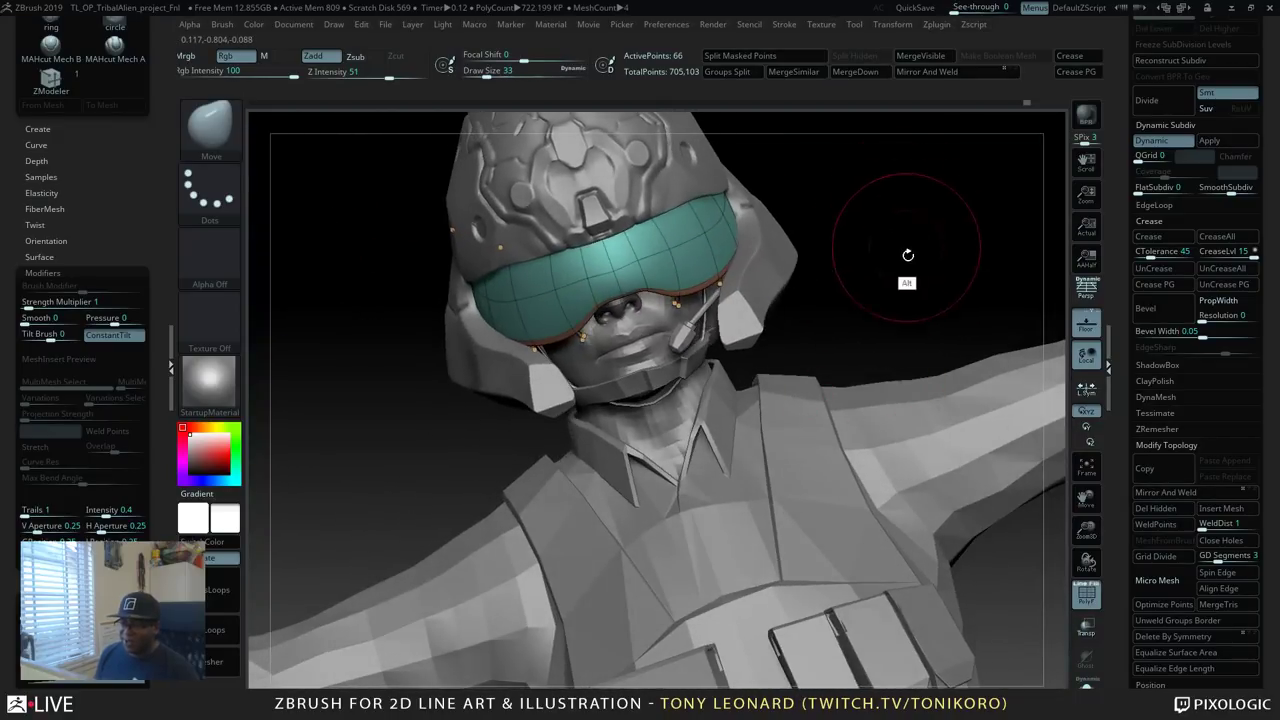
{"action": "left_click_drag", "start_coordinate": [908, 254], "coordinate": [883, 200]}
{"action": "right_click_drag", "start_coordinate": [882, 200], "coordinate": [1008, 429]}
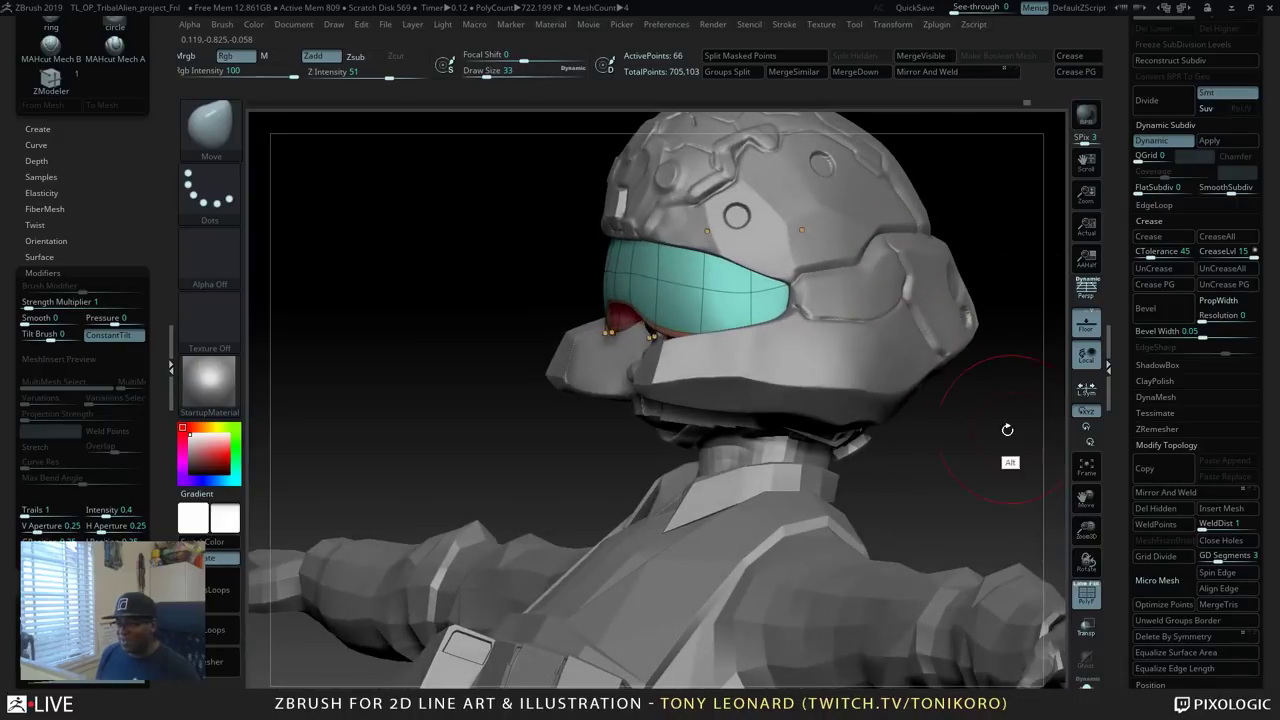
{"action": "right_click_drag", "start_coordinate": [974, 384], "coordinate": [954, 335]}
{"action": "right_click_drag", "start_coordinate": [954, 335], "coordinate": [970, 399]}
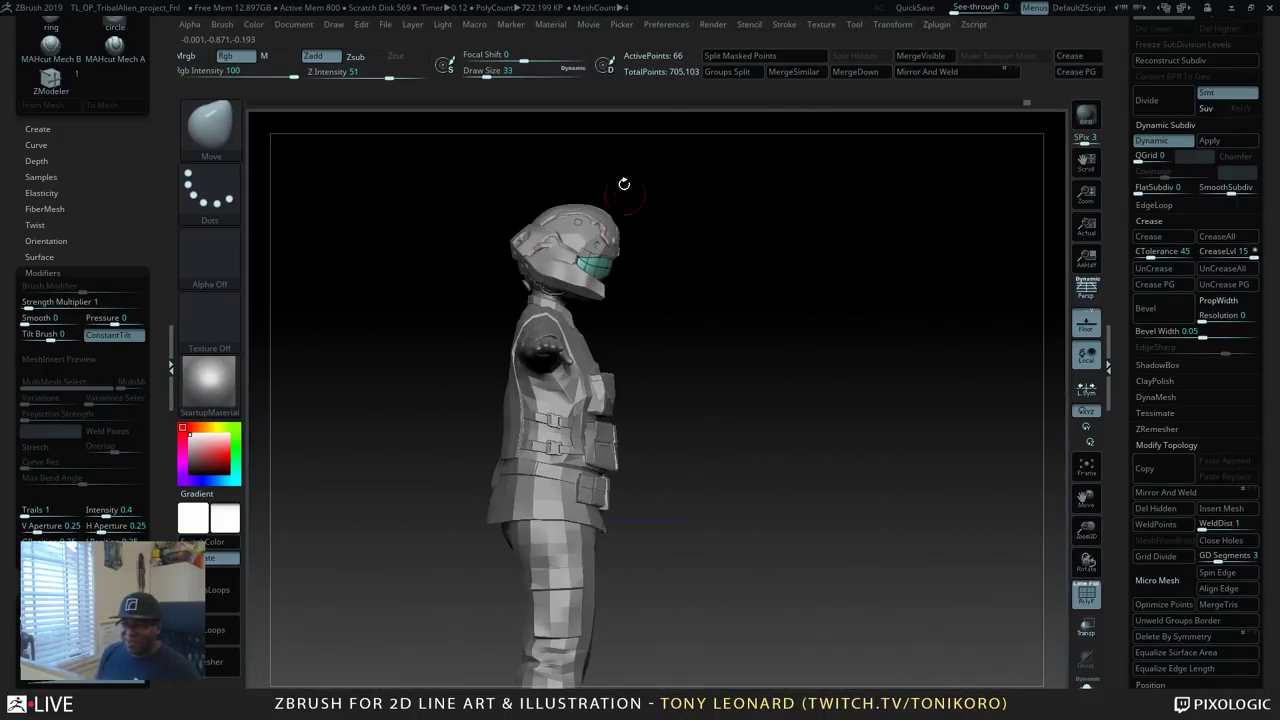
{"action": "left_click_drag", "start_coordinate": [876, 353], "coordinate": [884, 355], "text": "shift"}
Select the Move brush and set its draw size to 80.
{"action": "key", "text": "b"}
{"action": "key", "text": "m"}
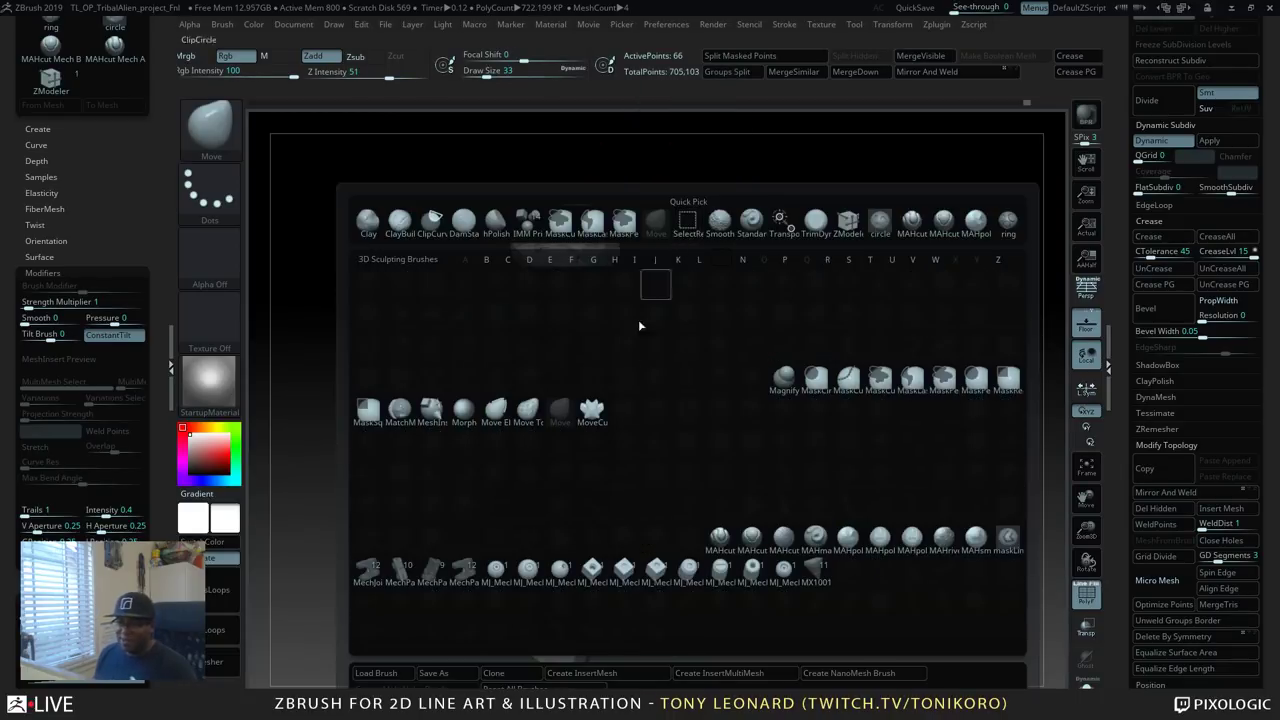
{"action": "key", "text": "v"}
{"action": "key", "text": "s"}
{"action": "key", "text": "s"}
{"action": "key", "text": "s"}
{"action": "key", "text": "s"}
{"action": "key", "text": "s"}
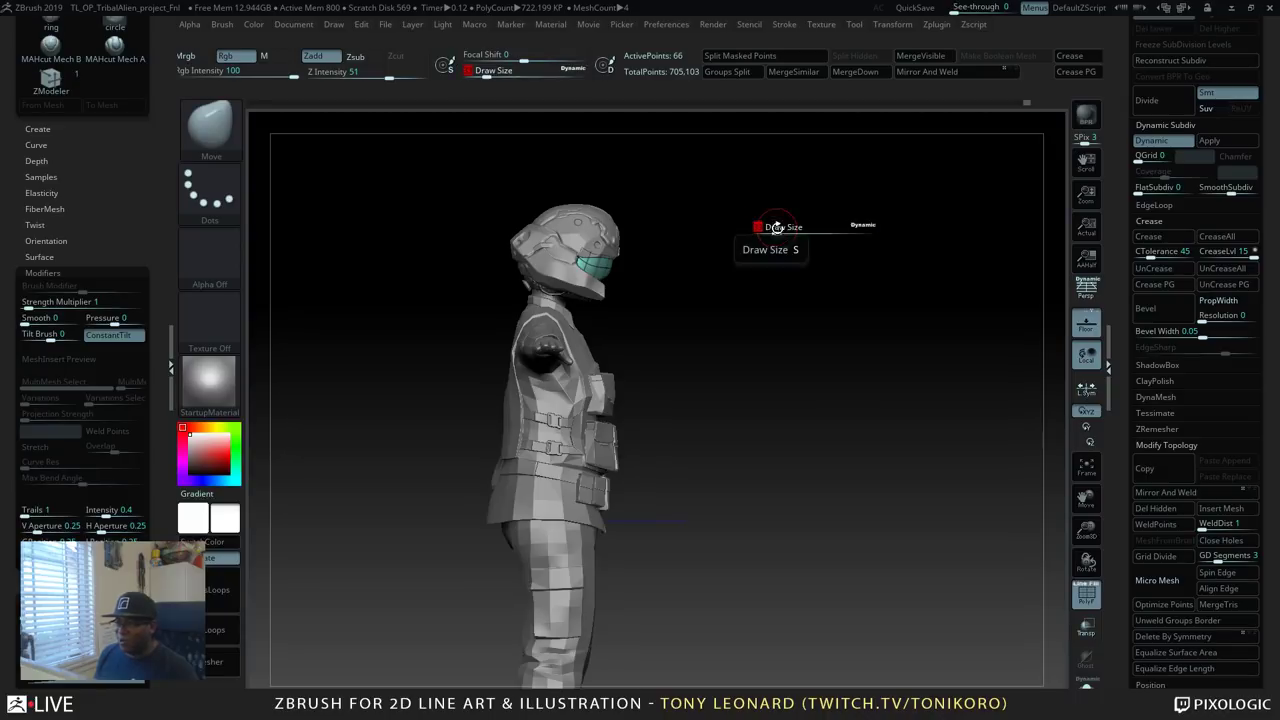
{"action": "mouse_move", "coordinate": [770, 227]}
{"action": "left_mouse_down"}
{"action": "mouse_move", "coordinate": [791, 229]}
{"action": "mouse_move", "coordinate": [780, 228]}
{"action": "left_mouse_up"}
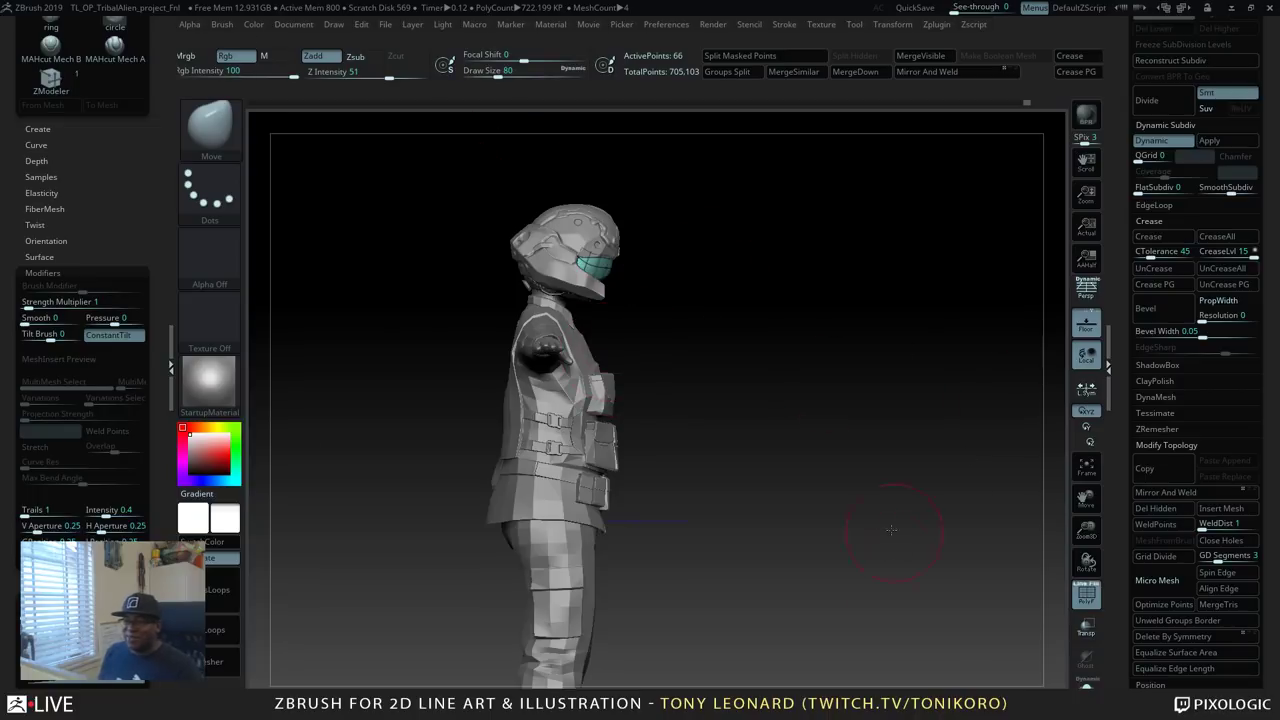
Turn off the polyframe display and examine the visor and helmet on the full figure from the front and the side.
{"action": "left_click_drag", "start_coordinate": [890, 526], "coordinate": [914, 548]}
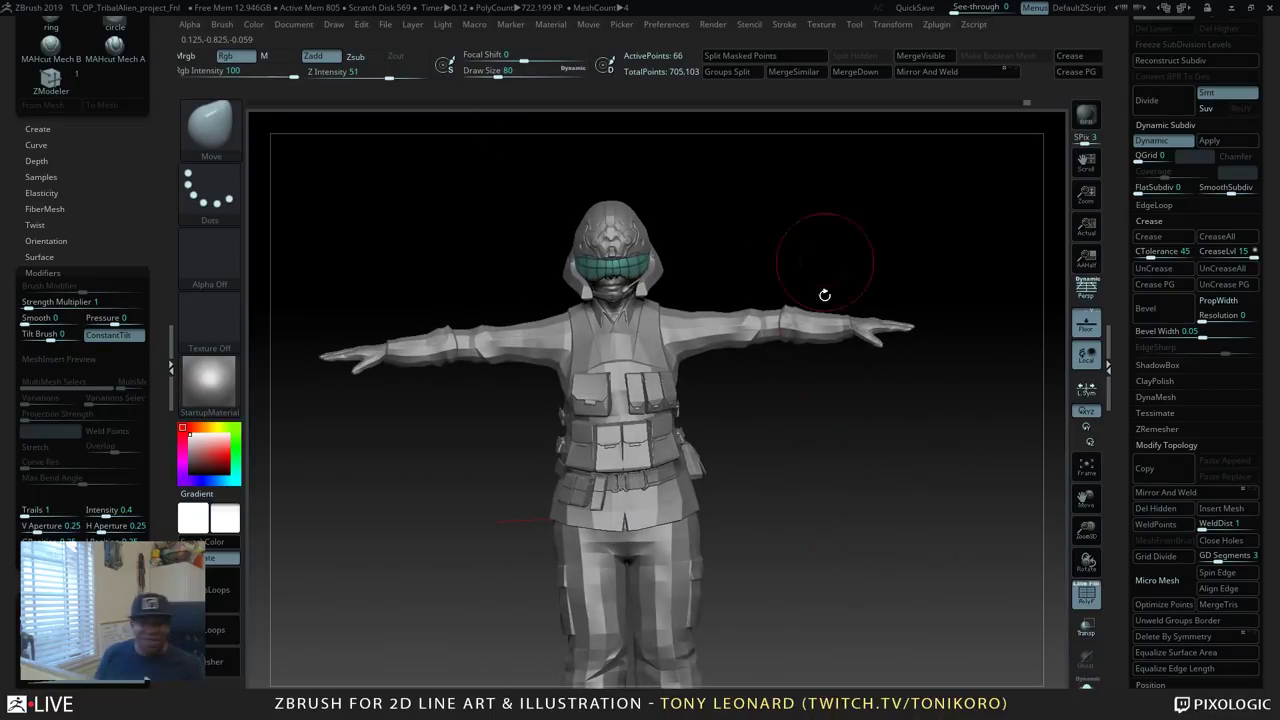
{"action": "left_click_drag", "start_coordinate": [949, 491], "coordinate": [967, 484]}
{"action": "left_click_drag", "start_coordinate": [913, 537], "coordinate": [960, 435], "text": "alt"}
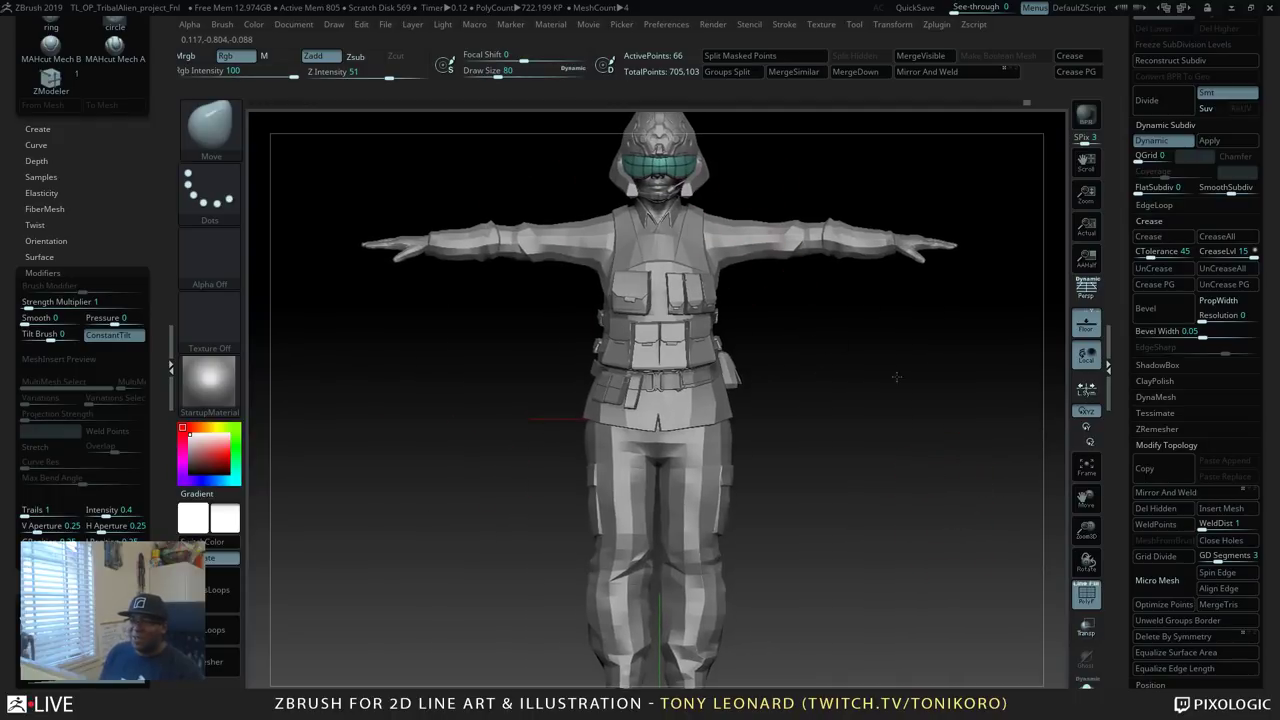
{"action": "left_click_drag", "start_coordinate": [890, 374], "coordinate": [880, 516], "text": "alt"}
{"action": "key", "text": "shift+f"}
{"action": "mouse_move", "coordinate": [569, 279]}
{"action": "left_mouse_down"}
{"action": "mouse_move", "coordinate": [814, 266]}
{"action": "mouse_move", "coordinate": [782, 374]}
{"action": "left_mouse_up"}
{"action": "left_click_drag", "start_coordinate": [896, 280], "coordinate": [651, 215]}
{"action": "left_click_drag", "start_coordinate": [924, 468], "coordinate": [704, 584]}
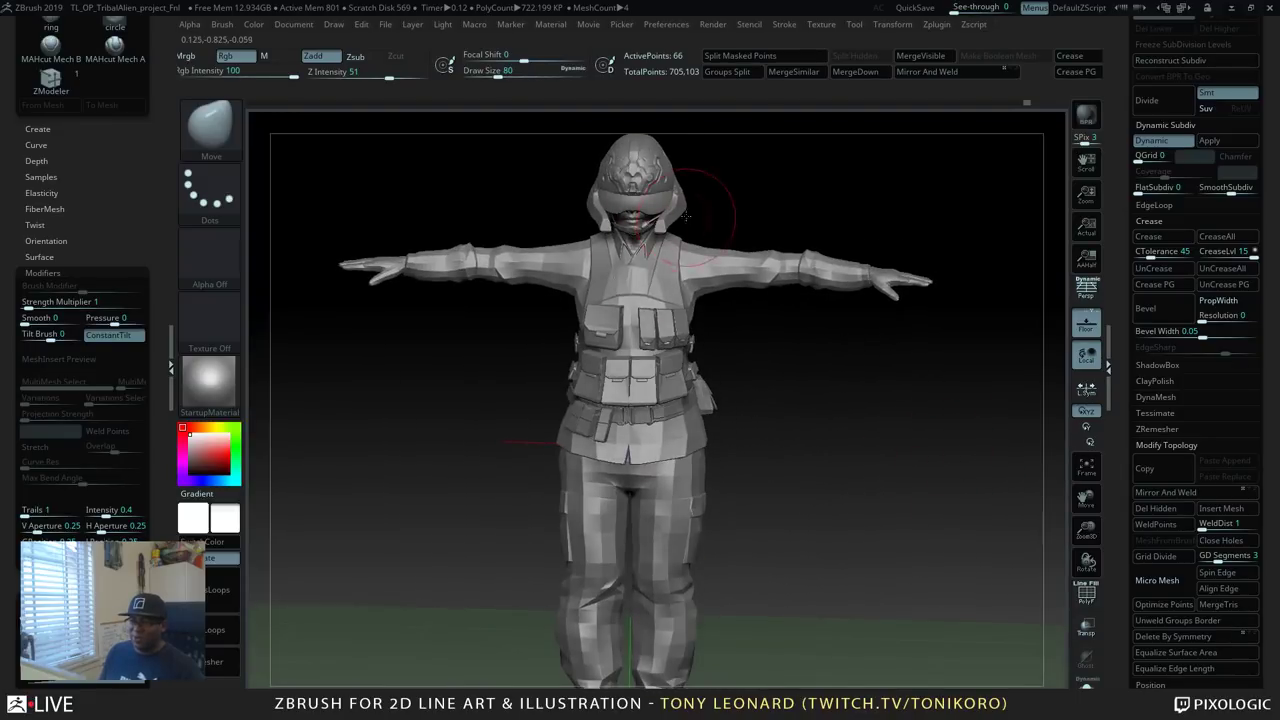
{"action": "left_click_drag", "start_coordinate": [804, 526], "coordinate": [770, 550]}
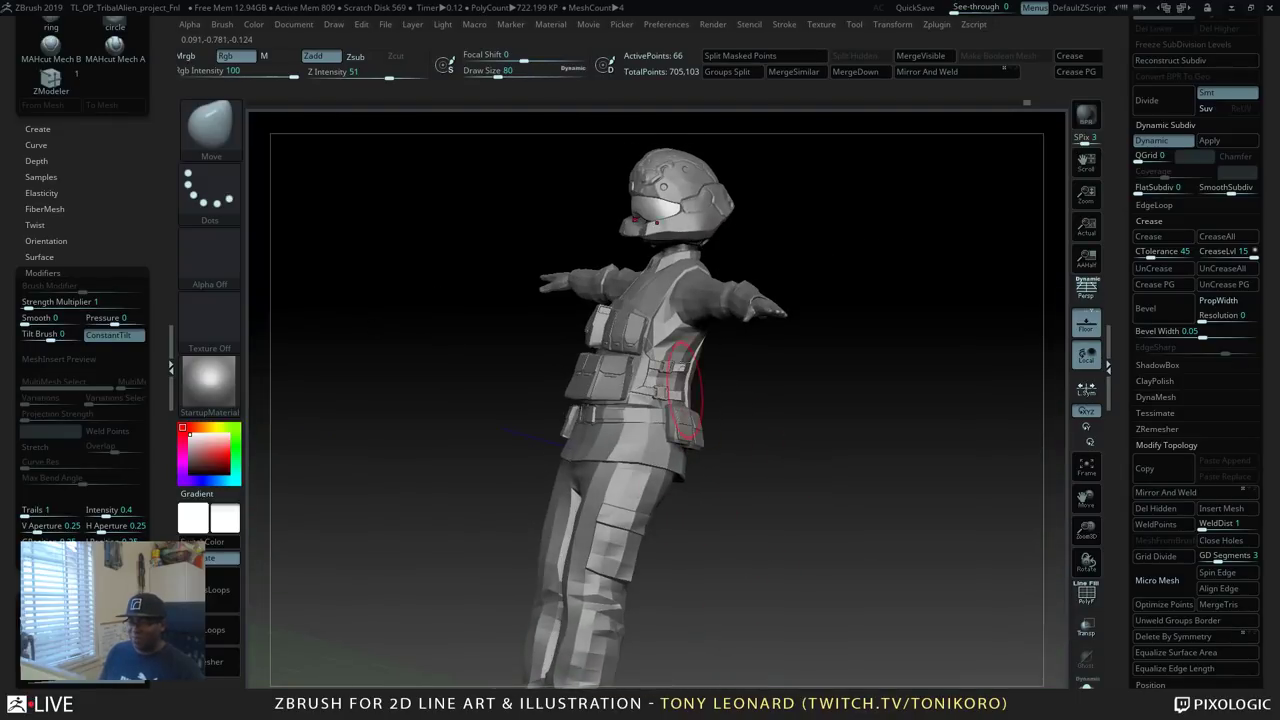
{"action": "mouse_move", "coordinate": [929, 309]}
{"action": "left_mouse_down"}
{"action": "mouse_move", "coordinate": [831, 245]}
{"action": "mouse_move", "coordinate": [914, 286]}
{"action": "mouse_move", "coordinate": [911, 574]}
{"action": "mouse_move", "coordinate": [881, 338]}
{"action": "mouse_move", "coordinate": [760, 340]}
{"action": "left_mouse_up"}
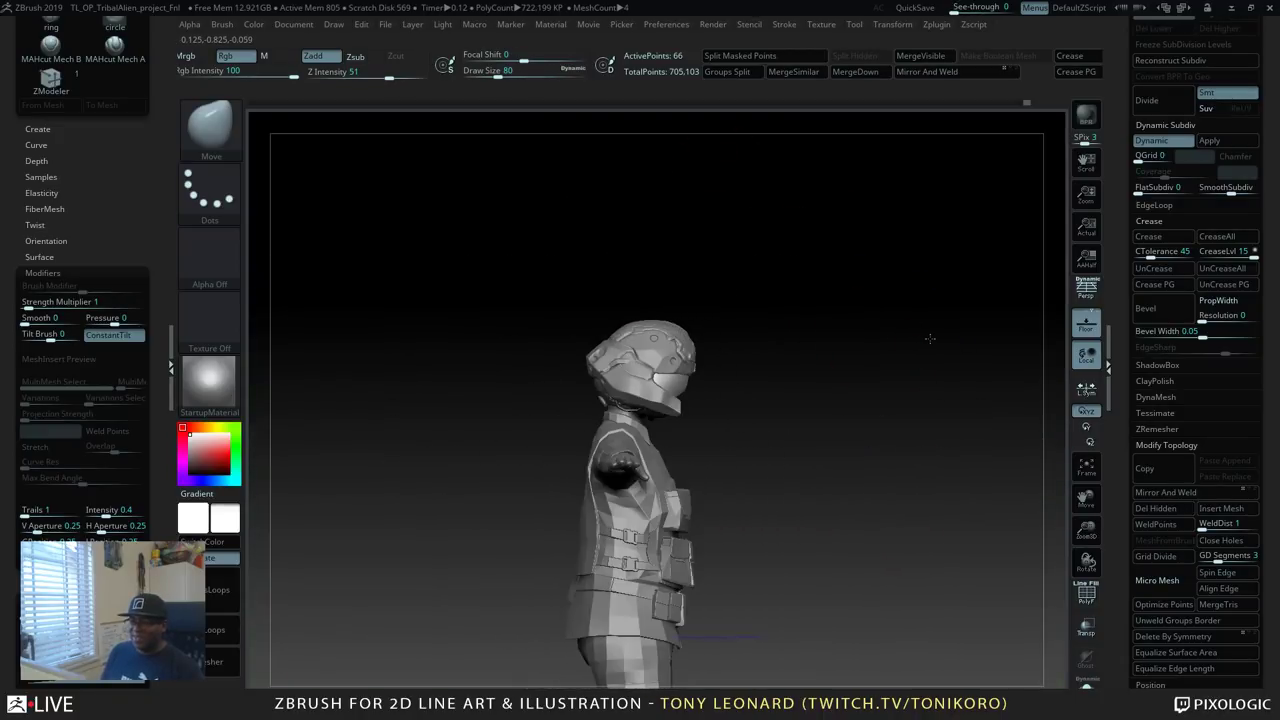
Make the helmet the active subtool, refine its outline with the Move brush, and check it against the full figure.
{"action": "left_click", "coordinate": [675, 331], "text": "alt"}
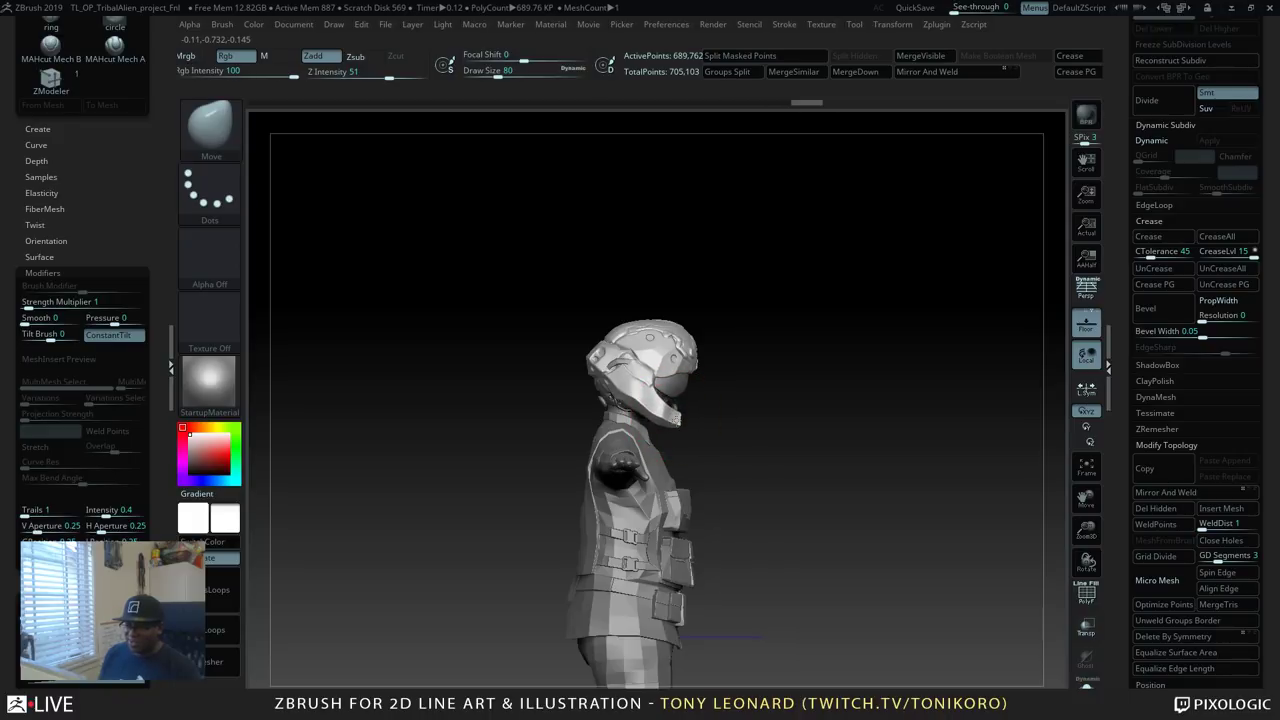
{"action": "left_click_drag", "start_coordinate": [714, 323], "coordinate": [820, 333]}
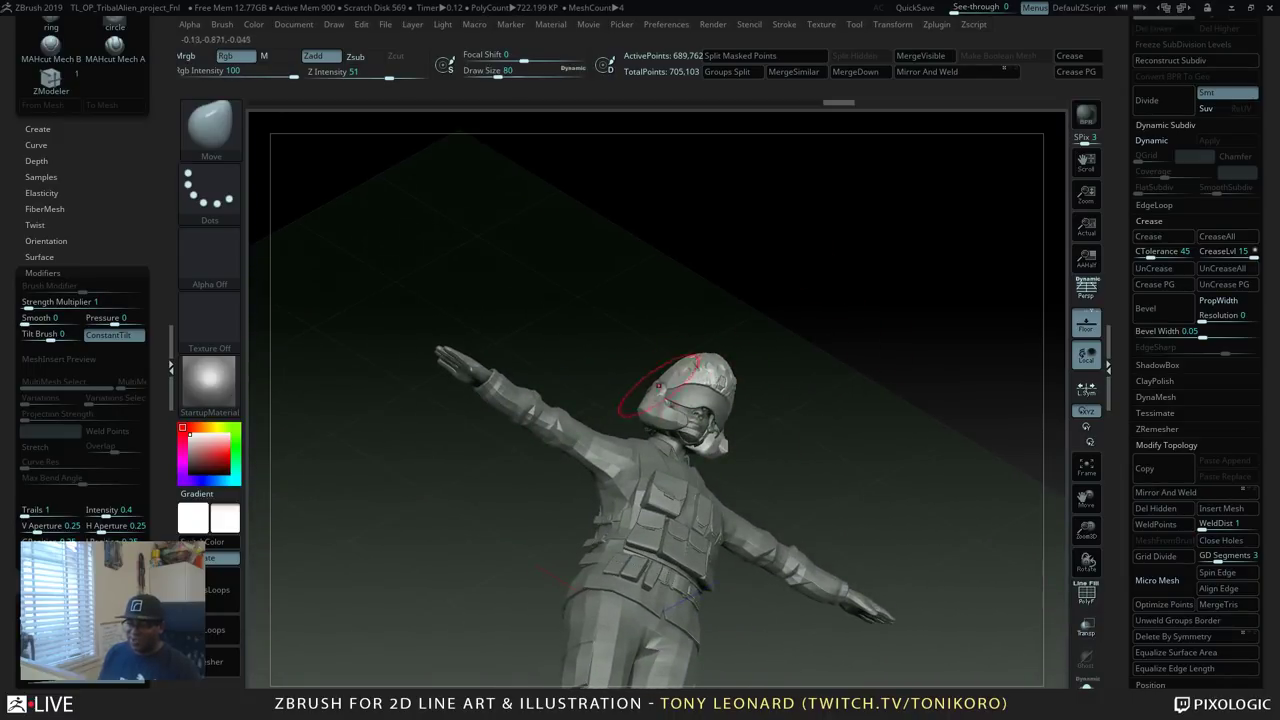
{"action": "left_click_drag", "start_coordinate": [752, 375], "coordinate": [929, 349]}
{"action": "left_click_drag", "start_coordinate": [837, 355], "coordinate": [855, 499], "text": "alt"}
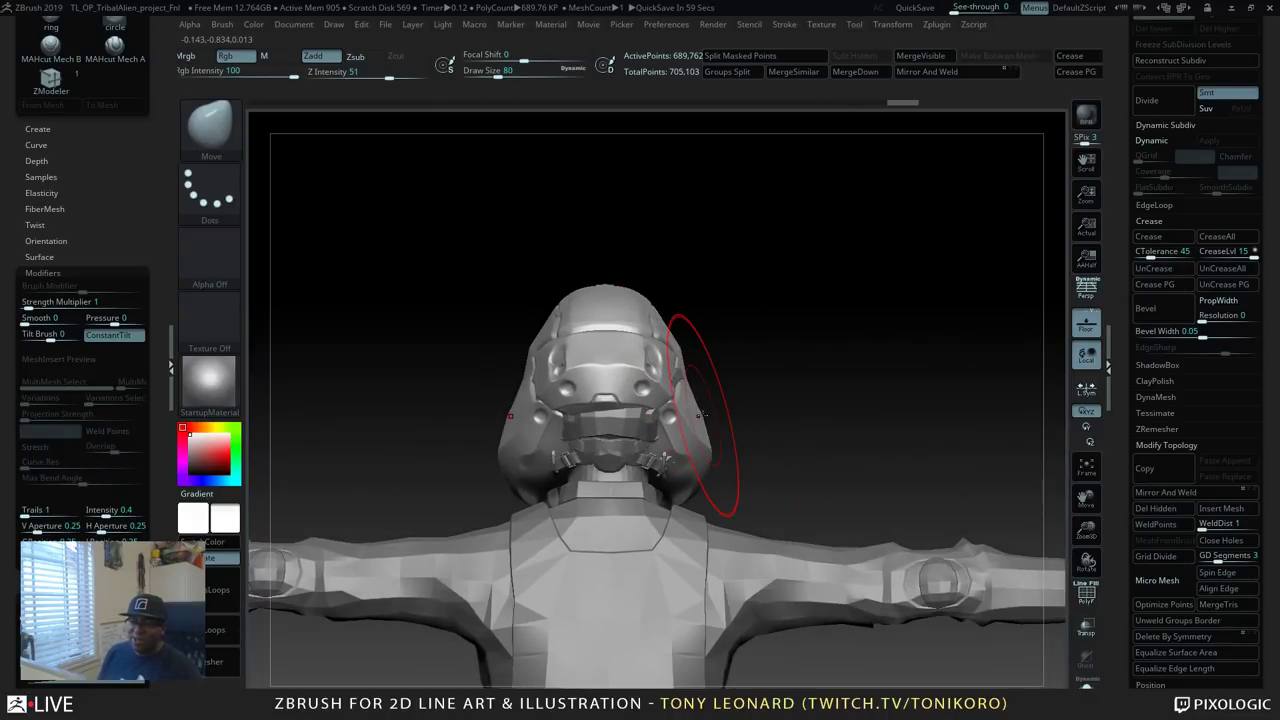
{"action": "mouse_move", "coordinate": [823, 286]}
{"action": "left_mouse_down"}
{"action": "mouse_move", "coordinate": [817, 347]}
{"action": "mouse_move", "coordinate": [874, 311]}
{"action": "mouse_move", "coordinate": [843, 306]}
{"action": "mouse_move", "coordinate": [903, 306]}
{"action": "mouse_move", "coordinate": [829, 314]}
{"action": "mouse_move", "coordinate": [877, 331]}
{"action": "mouse_move", "coordinate": [884, 309]}
{"action": "mouse_move", "coordinate": [866, 349]}
{"action": "mouse_move", "coordinate": [900, 446]}
{"action": "mouse_move", "coordinate": [866, 452]}
{"action": "left_mouse_up"}
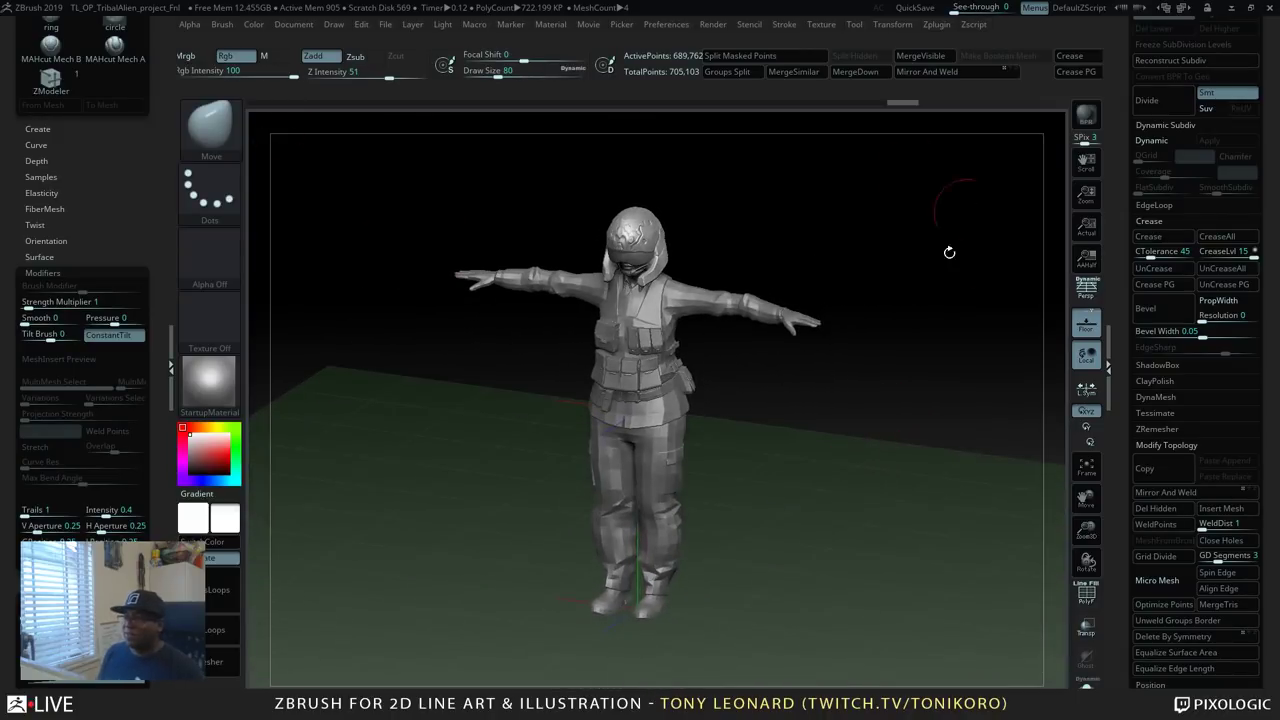
{"action": "left_click_drag", "start_coordinate": [484, 415], "coordinate": [520, 450]}
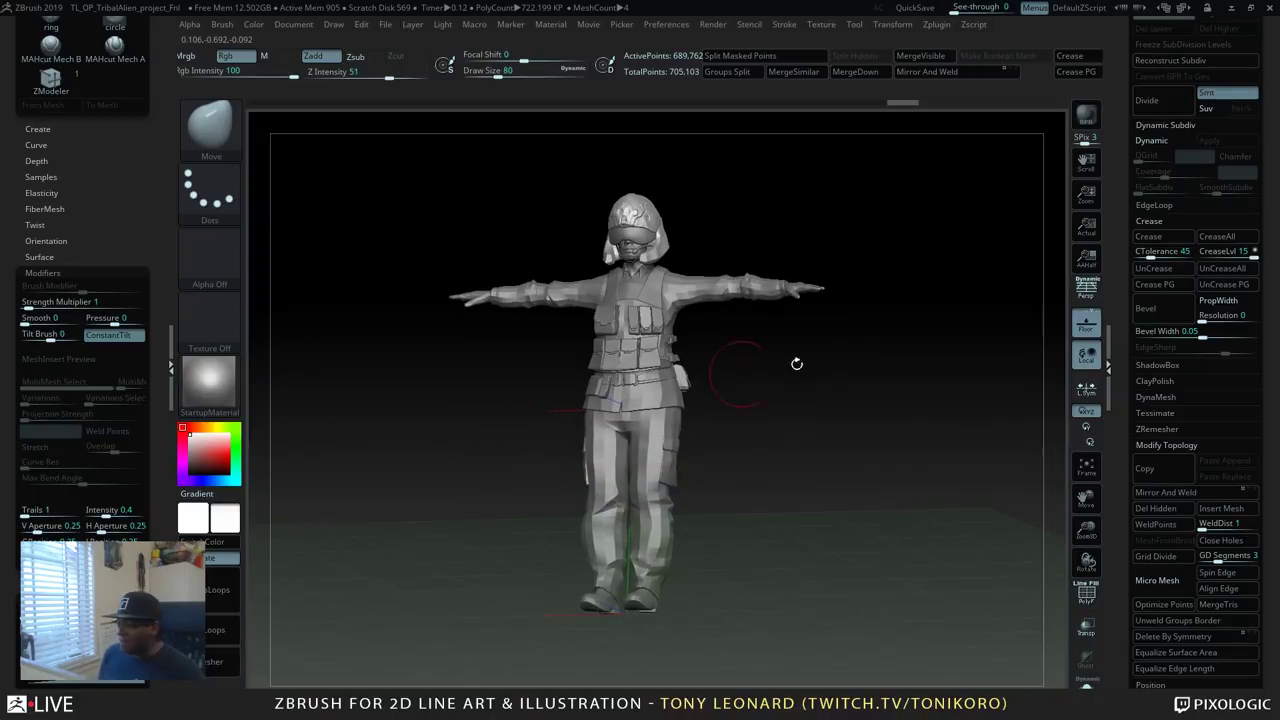
{"action": "left_click_drag", "start_coordinate": [481, 391], "coordinate": [518, 413]}
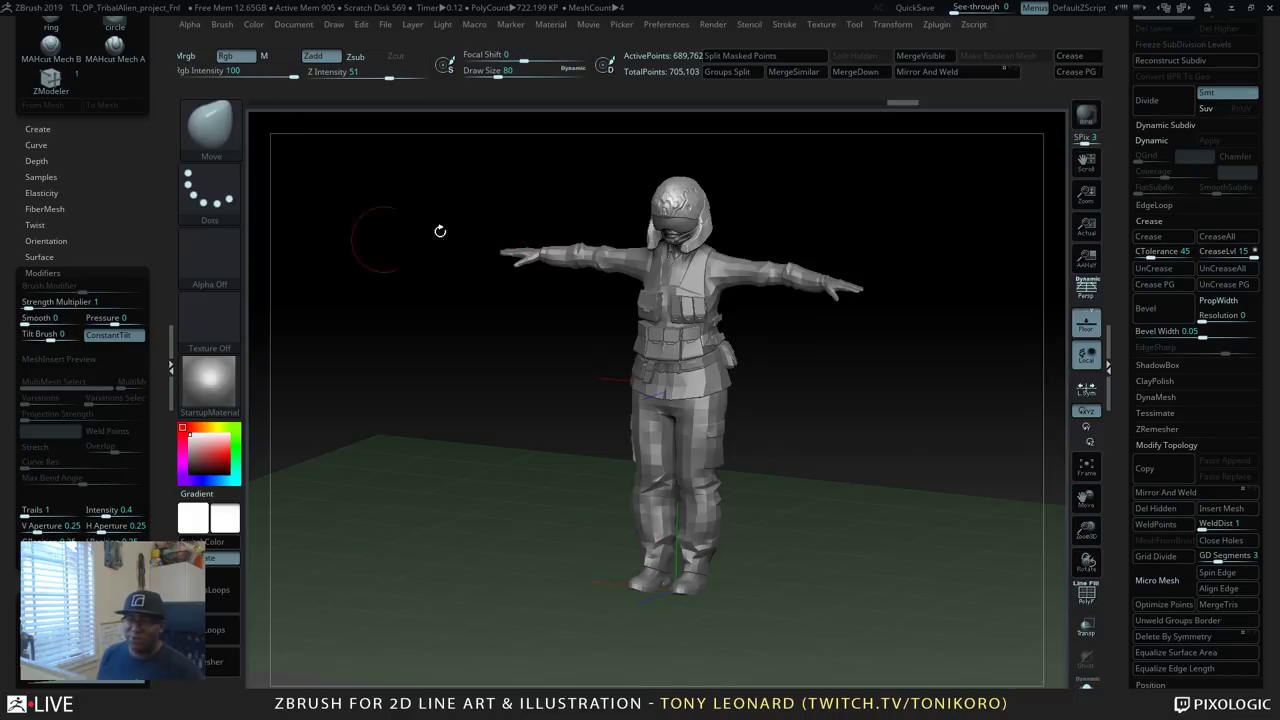
Collapse the expanded Brush palette to clear the side tray.
{"action": "left_click_drag", "start_coordinate": [161, 196], "coordinate": [165, 600]}
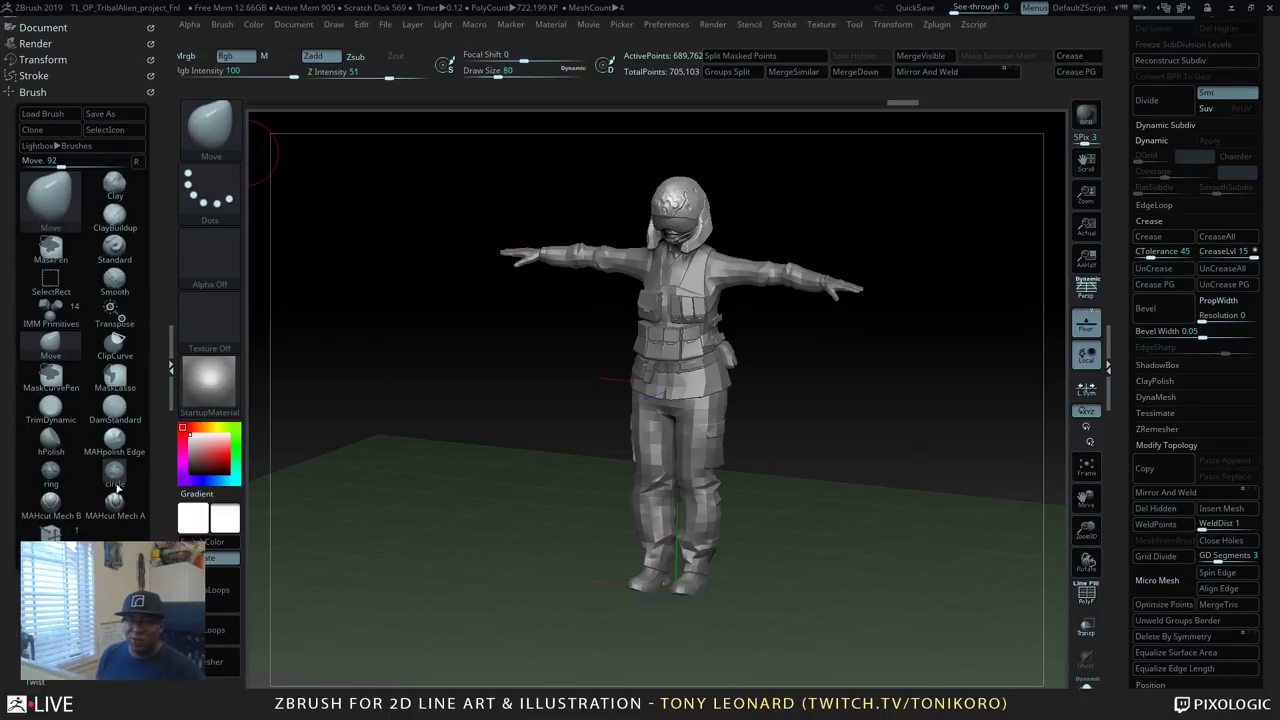
{"action": "left_click", "coordinate": [44, 92], "text": "shift"}
{"action": "left_click", "coordinate": [73, 133]}
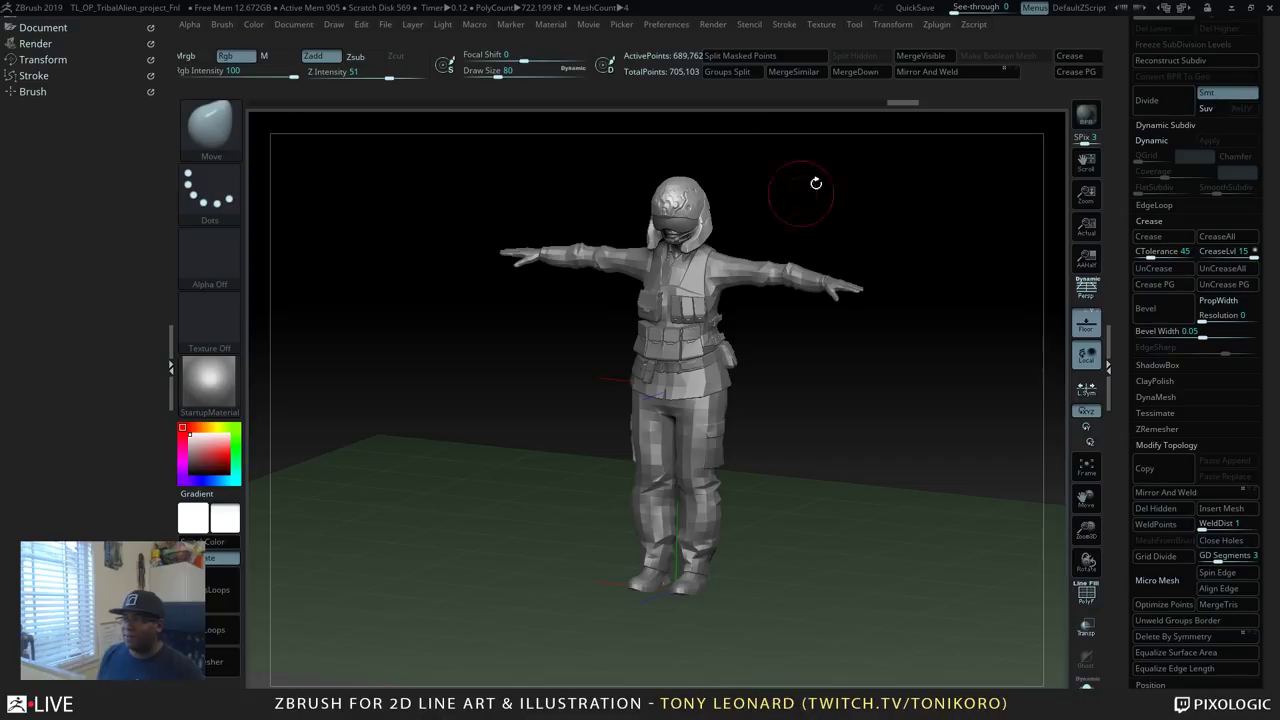
Browse the render presets in LightBox, load B&W Anime01, and make a BPR render of the figure.
{"action": "key", "text": "comma"}
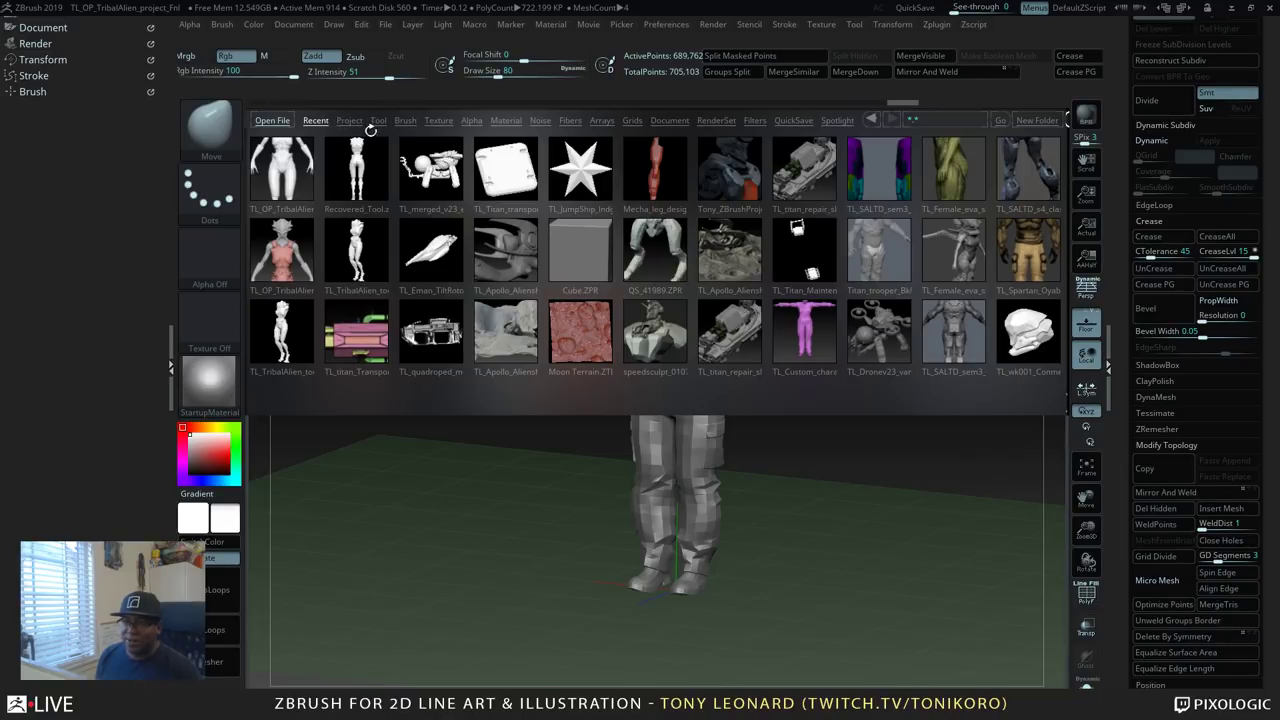
{"action": "left_click", "coordinate": [716, 120]}
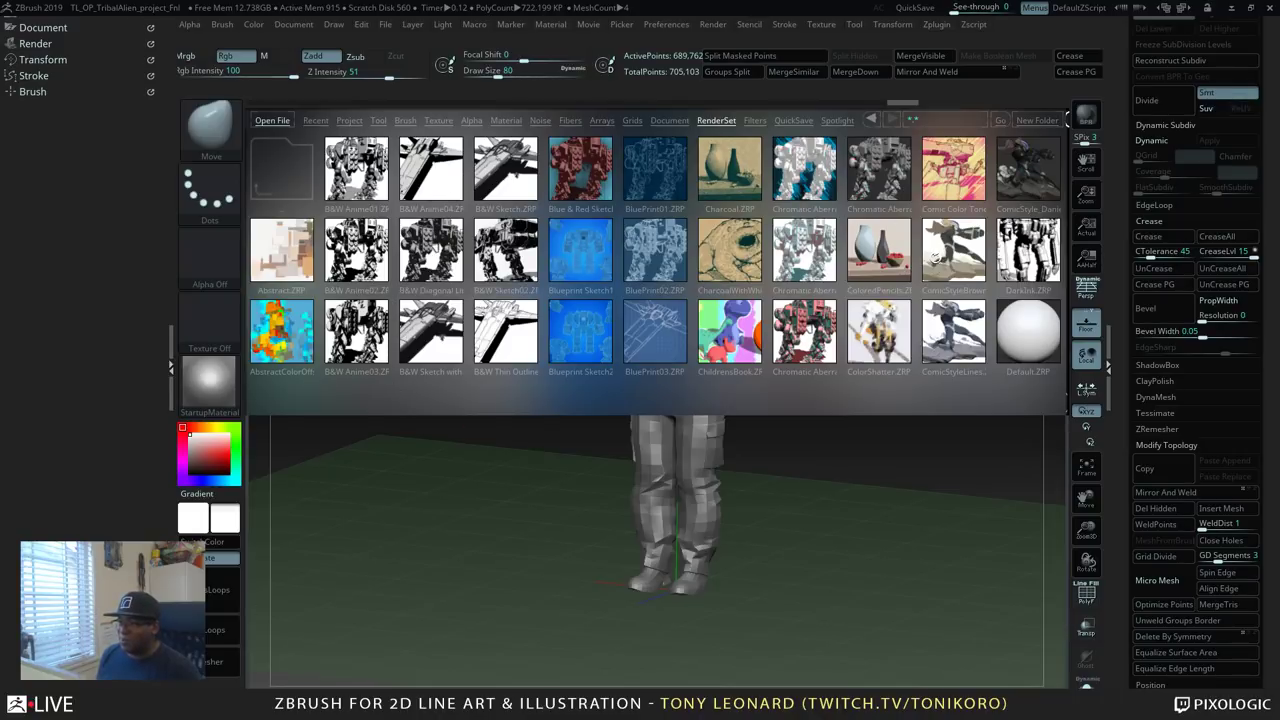
{"action": "left_click_drag", "start_coordinate": [934, 256], "coordinate": [540, 290]}
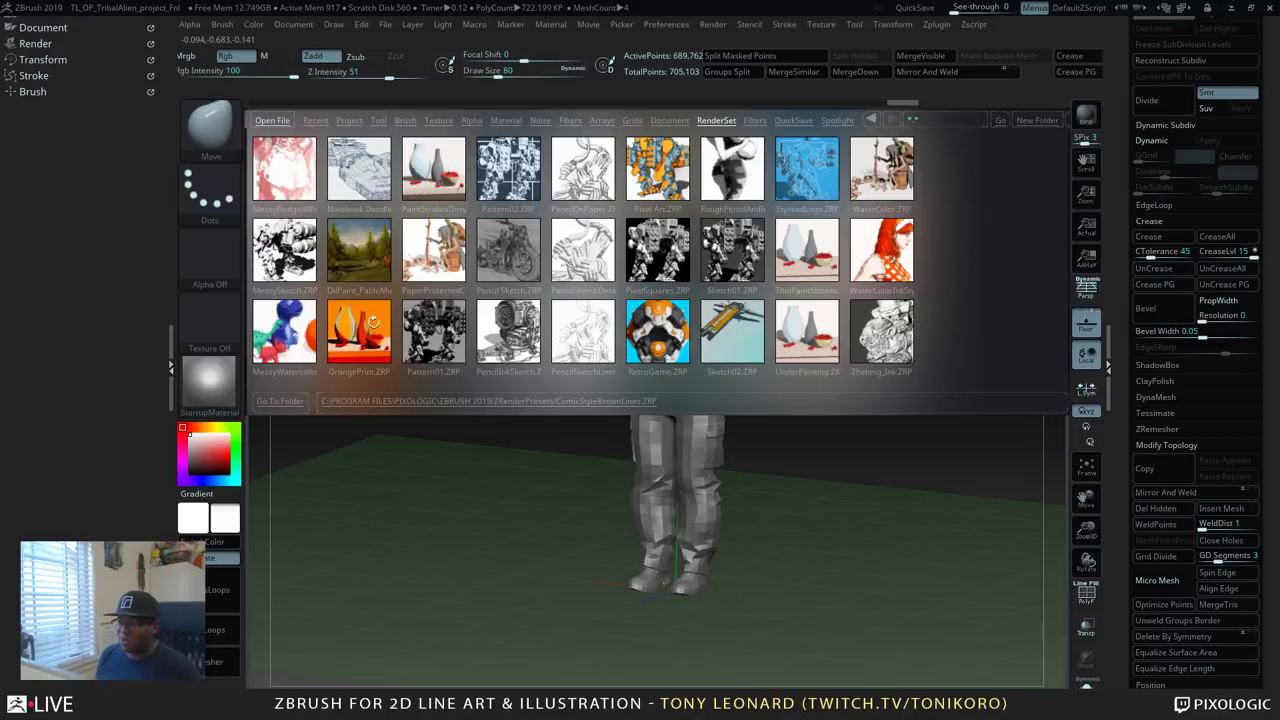
{"action": "left_click_drag", "start_coordinate": [300, 241], "coordinate": [762, 270]}
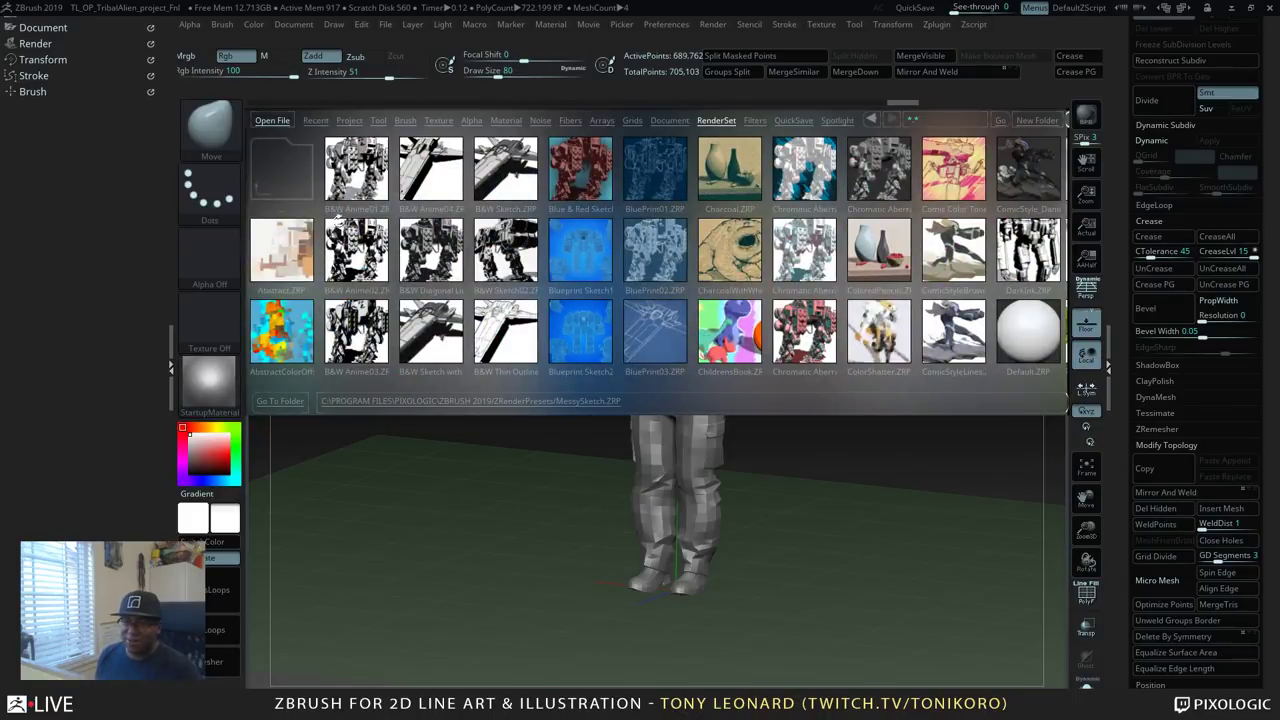
{"action": "double_click", "coordinate": [362, 180]}
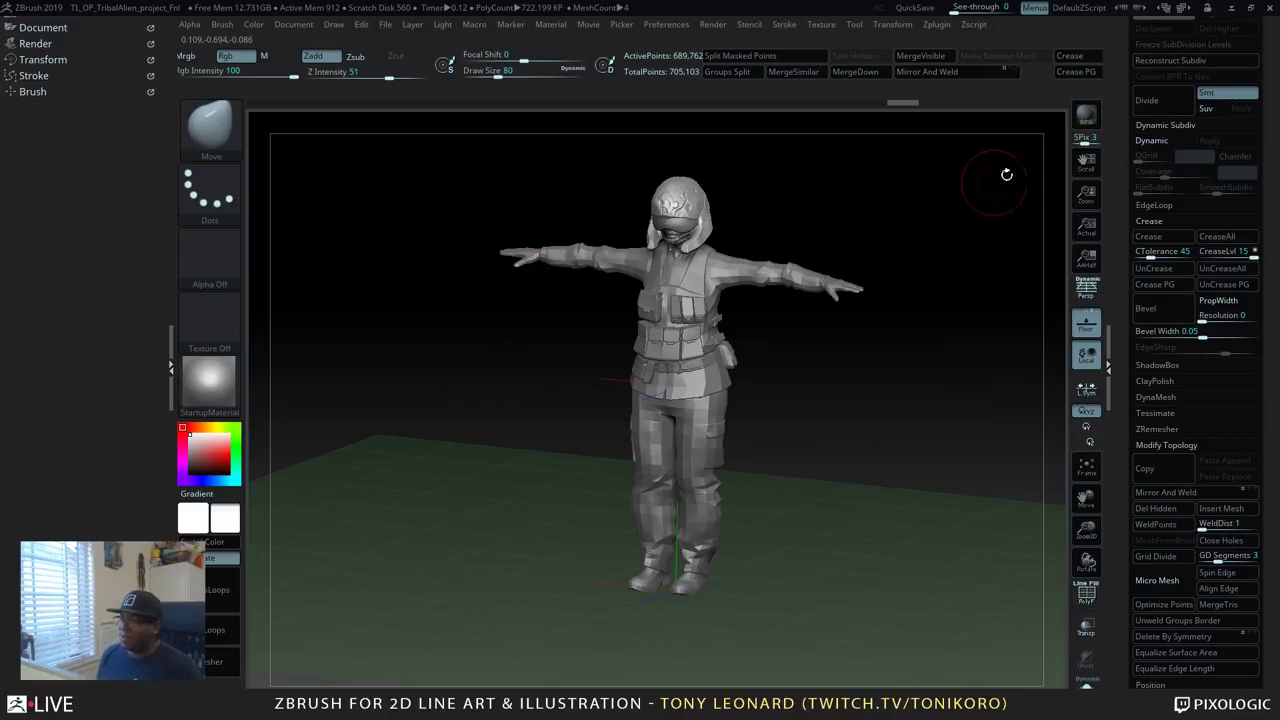
{"action": "left_click", "coordinate": [1097, 116]}
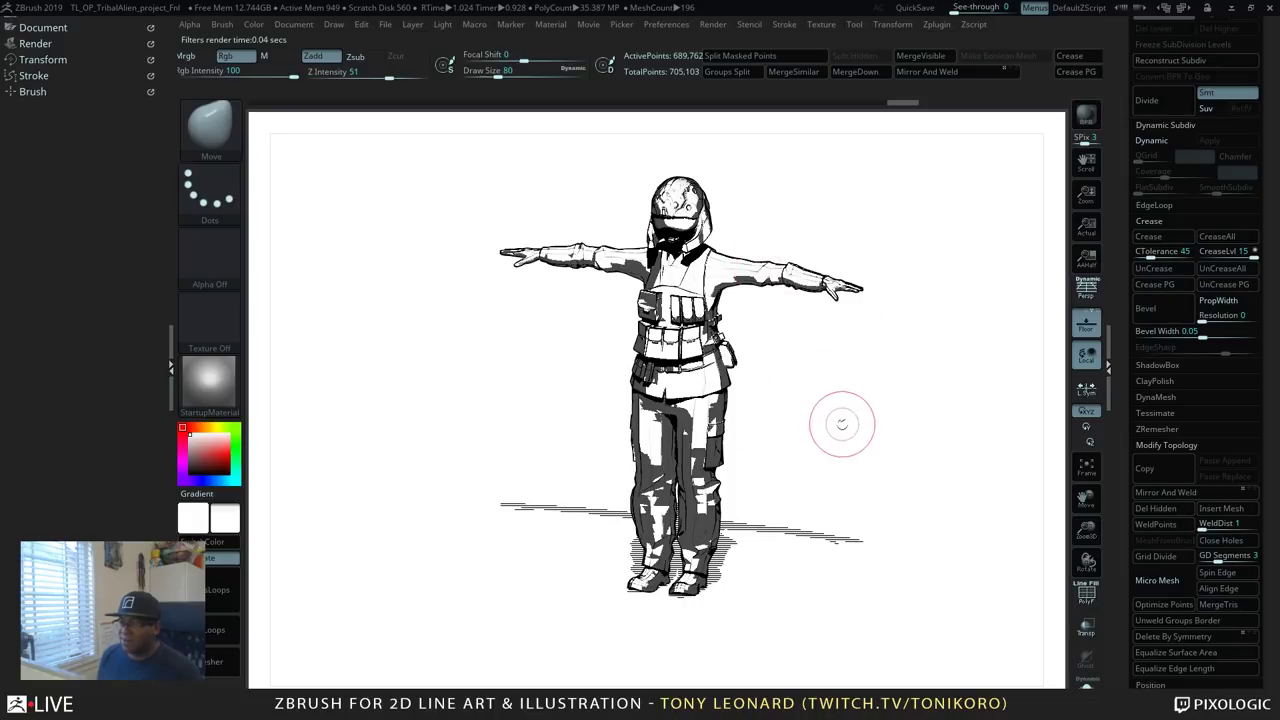
Enable perspective, load the B&W Anime04 render preset, and render the figure from a rear three-quarter view.
{"action": "mouse_move", "coordinate": [842, 424]}
{"action": "left_mouse_down"}
{"action": "mouse_move", "coordinate": [876, 404]}
{"action": "mouse_move", "coordinate": [886, 414]}
{"action": "mouse_move", "coordinate": [800, 437]}
{"action": "mouse_move", "coordinate": [830, 464]}
{"action": "mouse_move", "coordinate": [800, 480]}
{"action": "mouse_move", "coordinate": [843, 491]}
{"action": "mouse_move", "coordinate": [846, 473]}
{"action": "mouse_move", "coordinate": [853, 488]}
{"action": "left_mouse_up"}
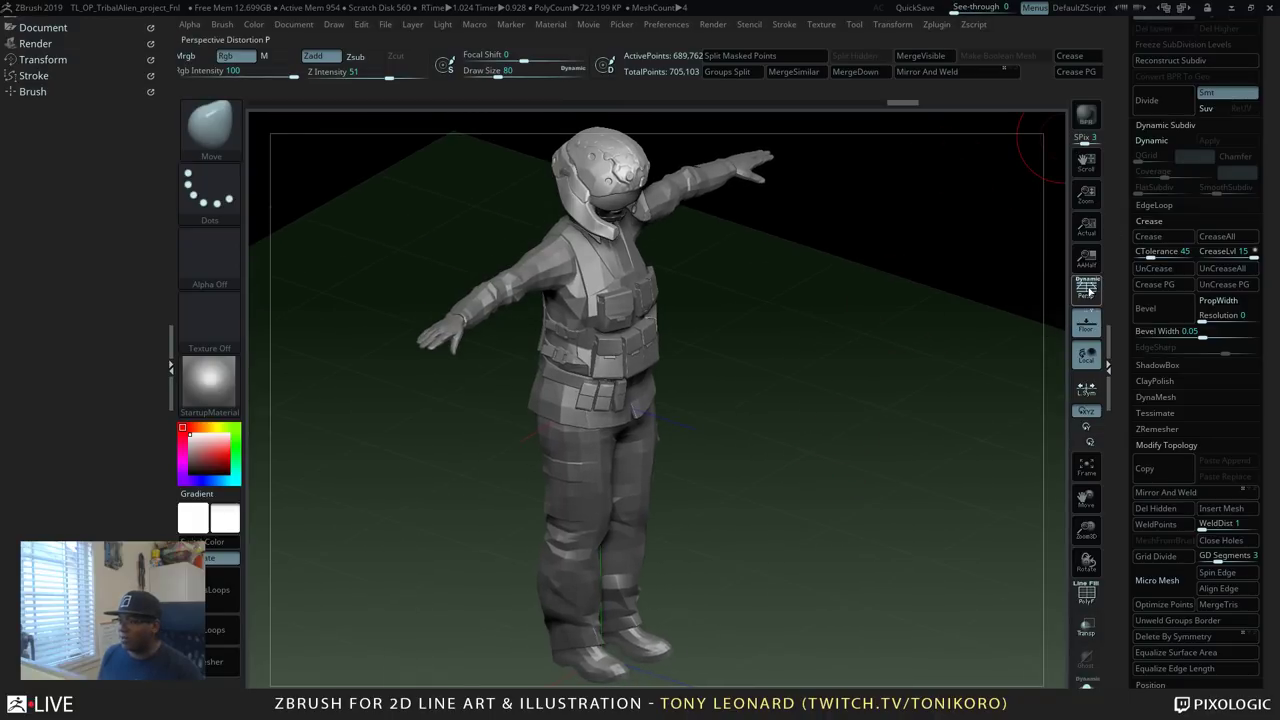
{"action": "left_click", "coordinate": [1088, 291]}
{"action": "left_click_drag", "start_coordinate": [908, 394], "coordinate": [932, 417]}
{"action": "key", "text": "comma"}
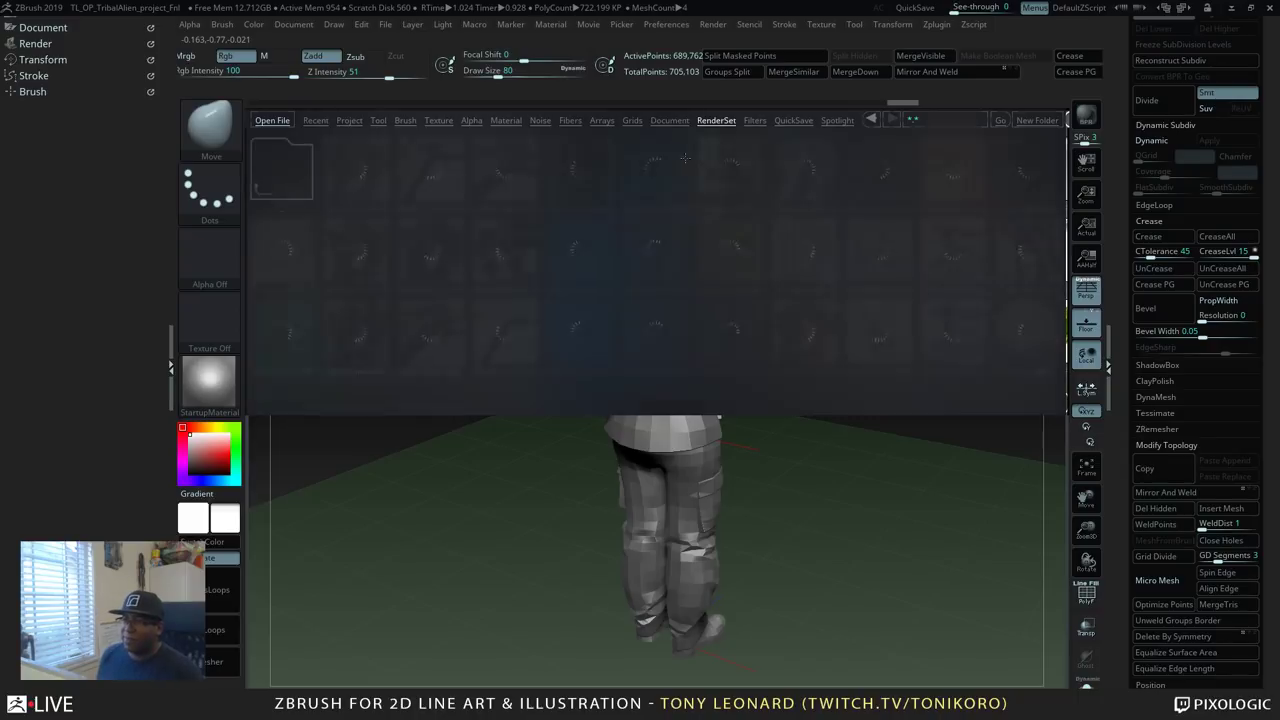
{"action": "double_click", "coordinate": [440, 172]}
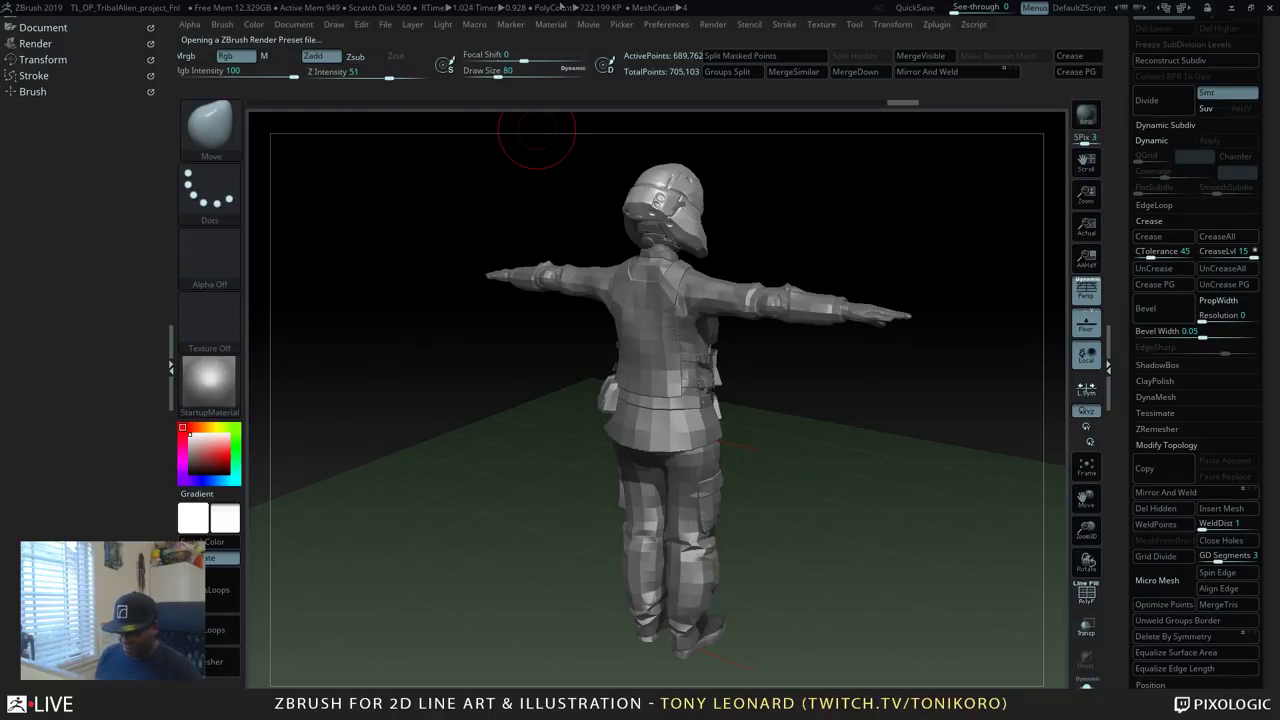
{"action": "key", "text": "shift"}
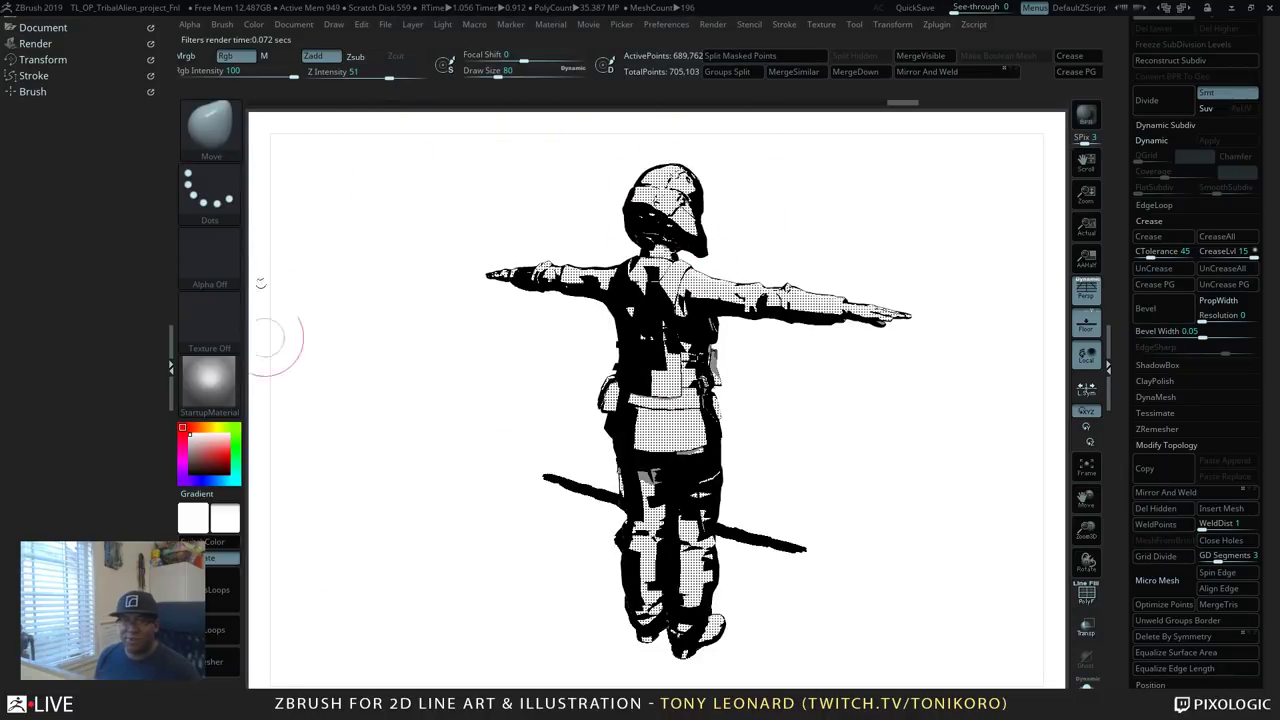
Expand the BPR Filters settings in the Render palette, inspect filter slots F1 to F4, and return to the live model.
{"action": "left_click_drag", "start_coordinate": [81, 218], "coordinate": [89, 331]}
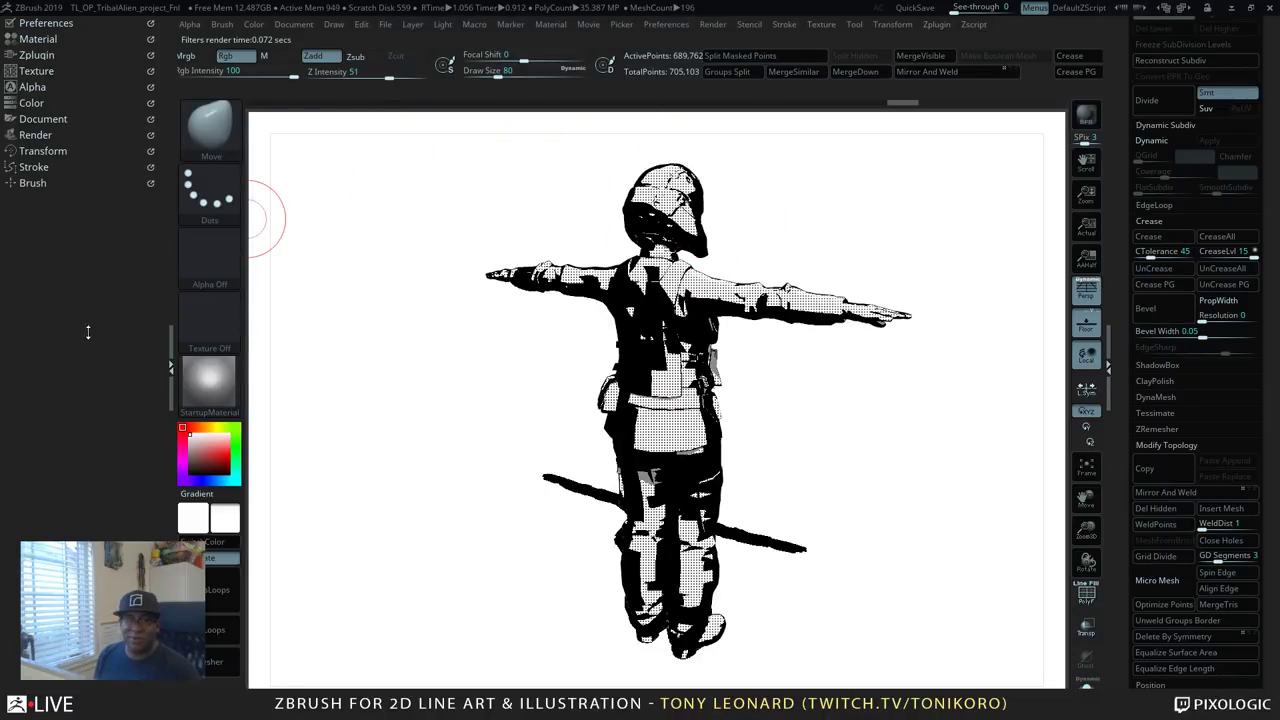
{"action": "left_click", "coordinate": [36, 135]}
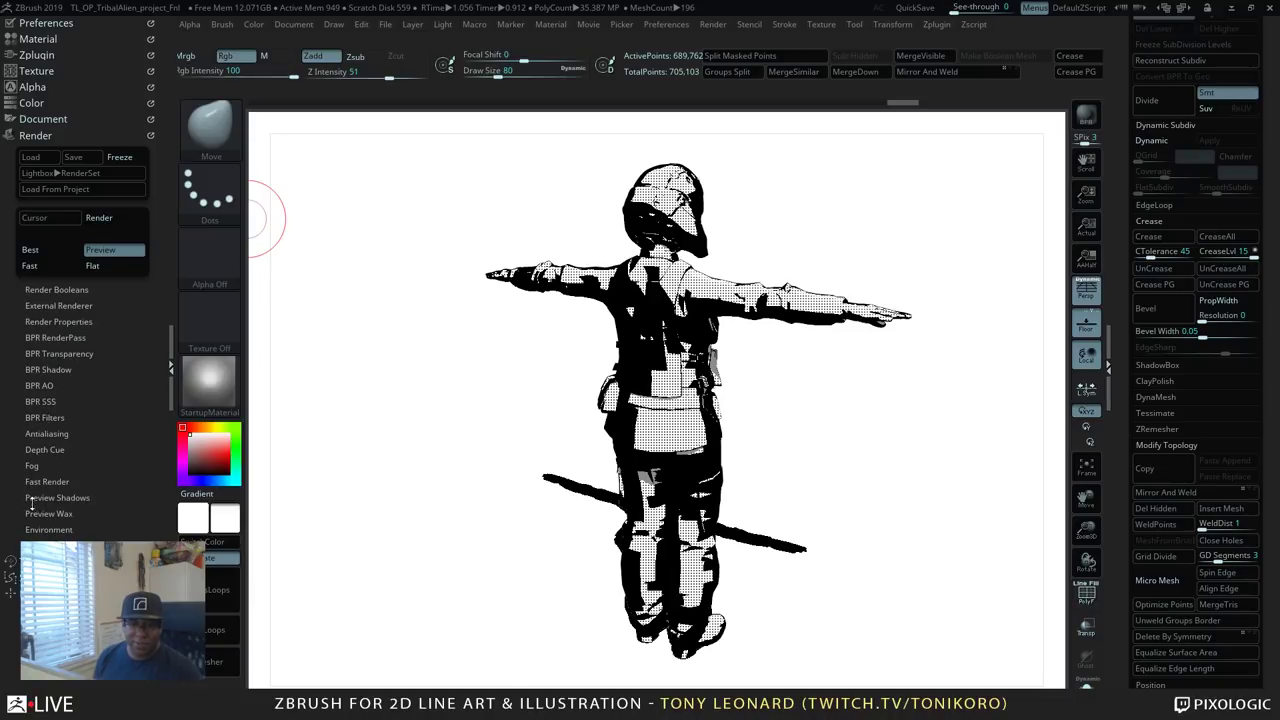
{"action": "left_click", "coordinate": [44, 417]}
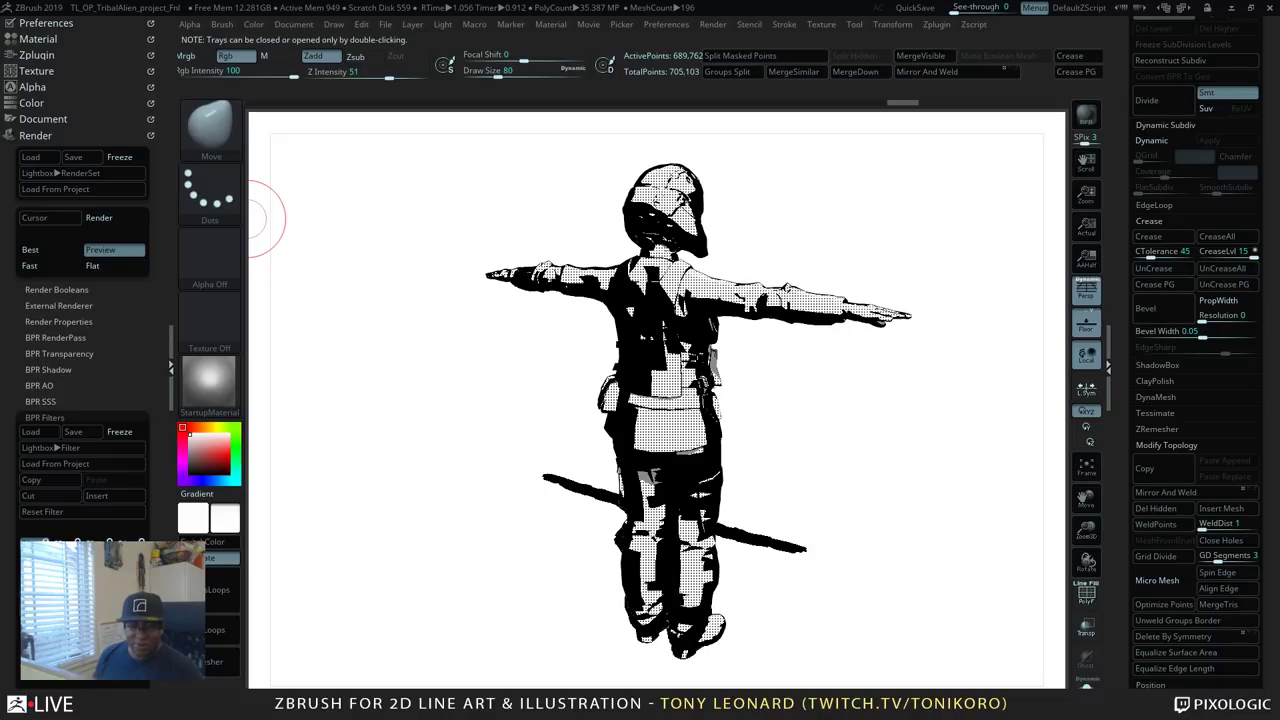
{"action": "scroll", "coordinate": [76, 480], "scroll_direction": "down", "scroll_amount": 2}
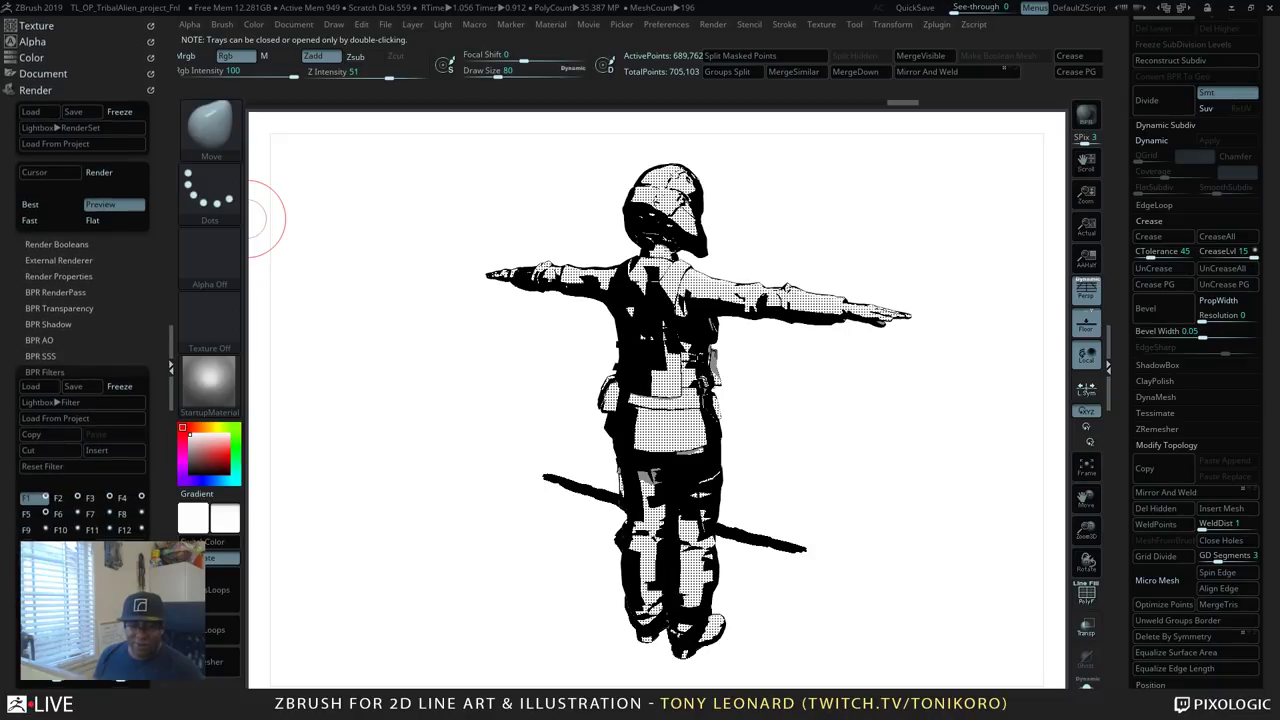
{"action": "left_click", "coordinate": [26, 499]}
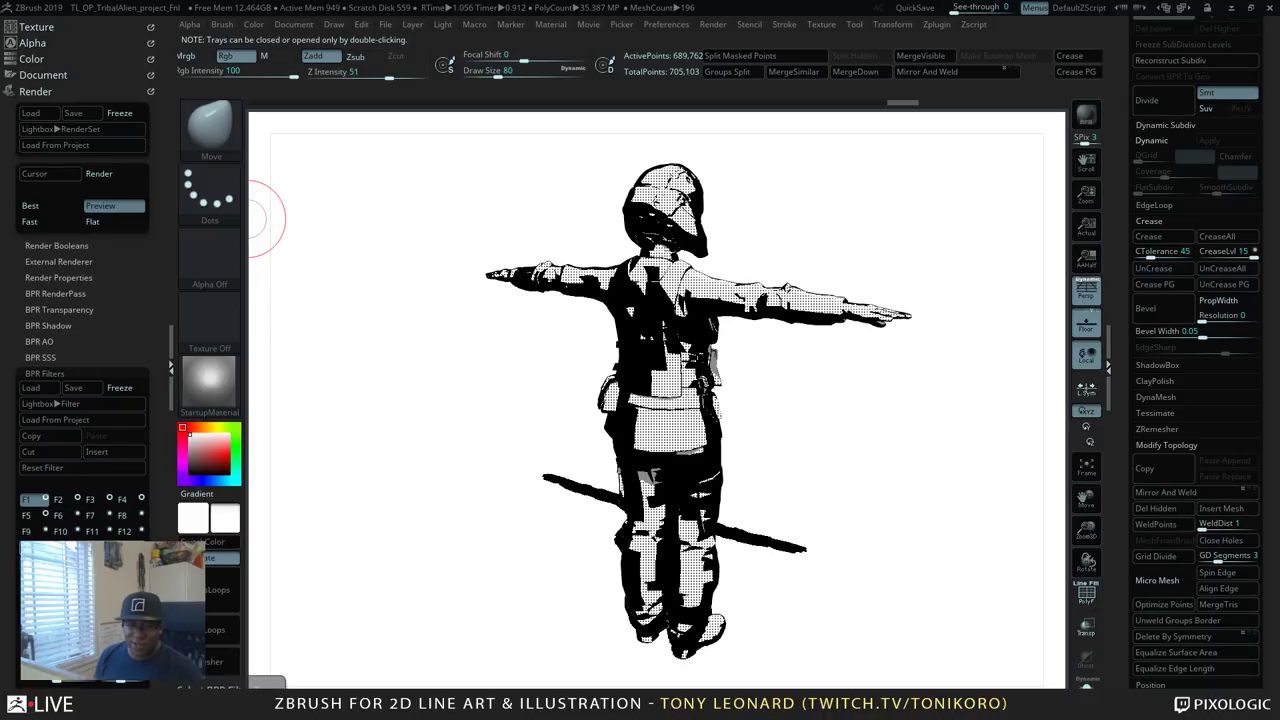
{"action": "left_click", "coordinate": [58, 499]}
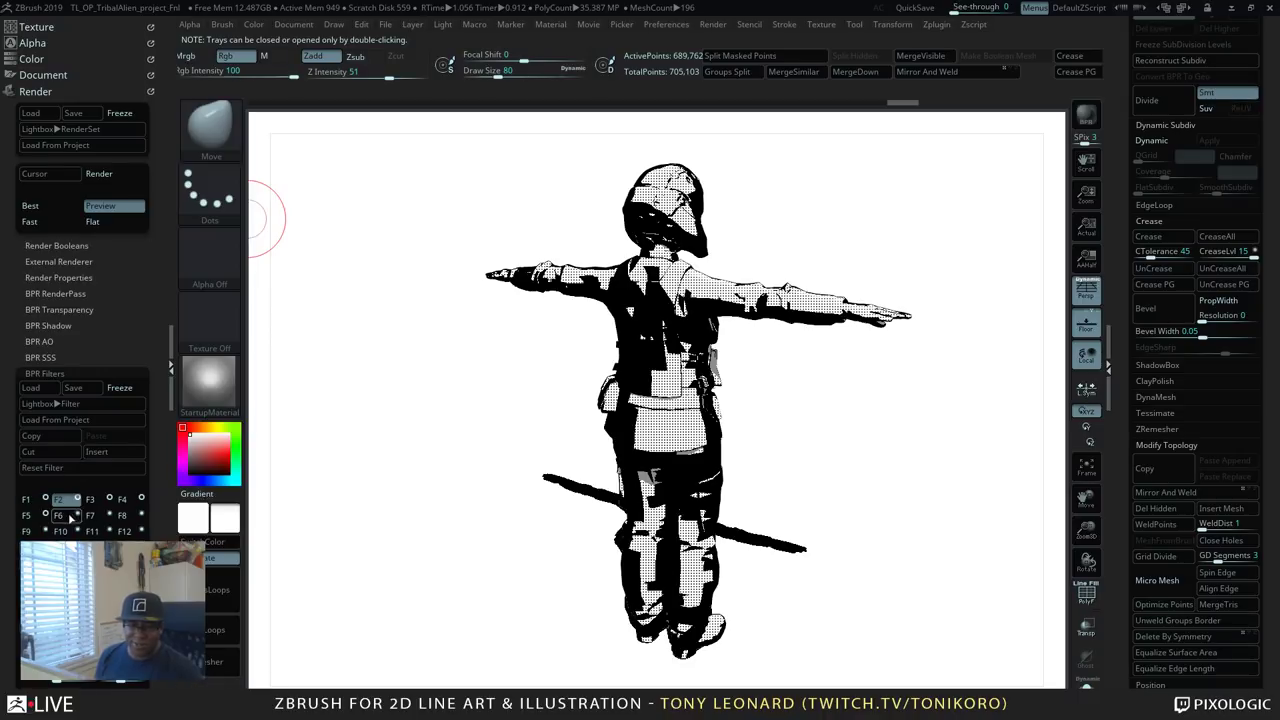
{"action": "left_click", "coordinate": [90, 499]}
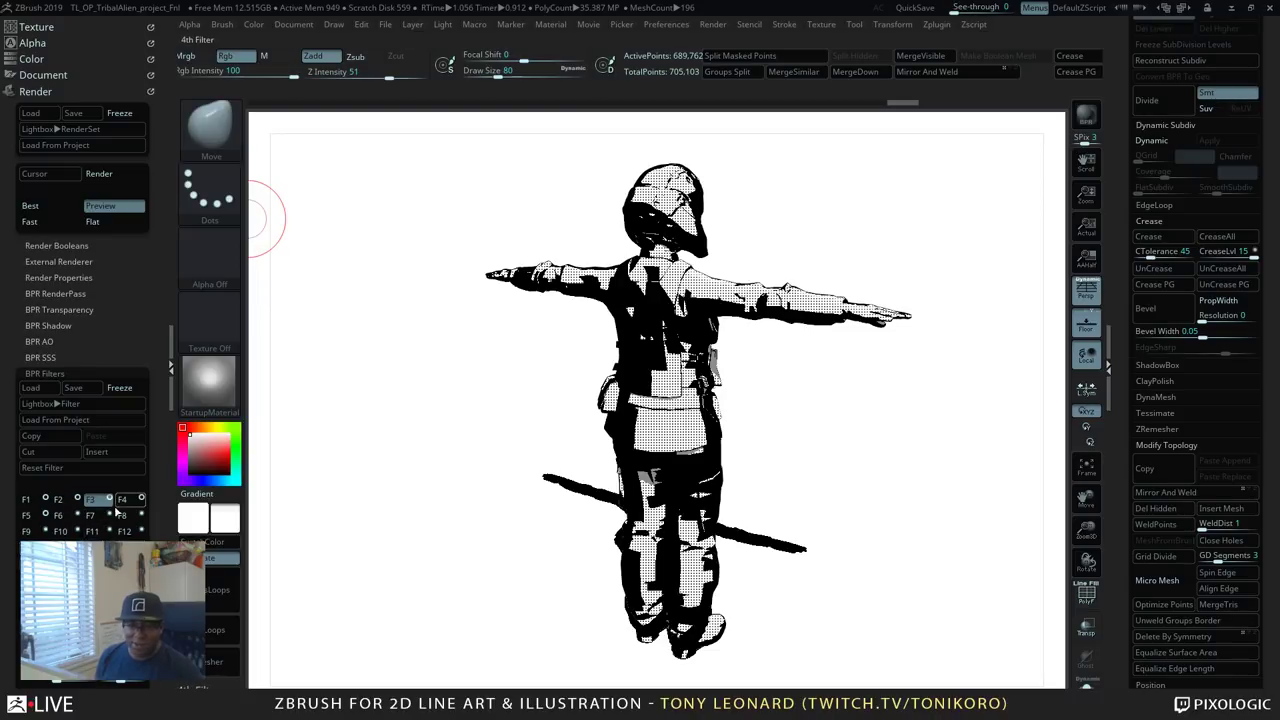
{"action": "left_click", "coordinate": [122, 499]}
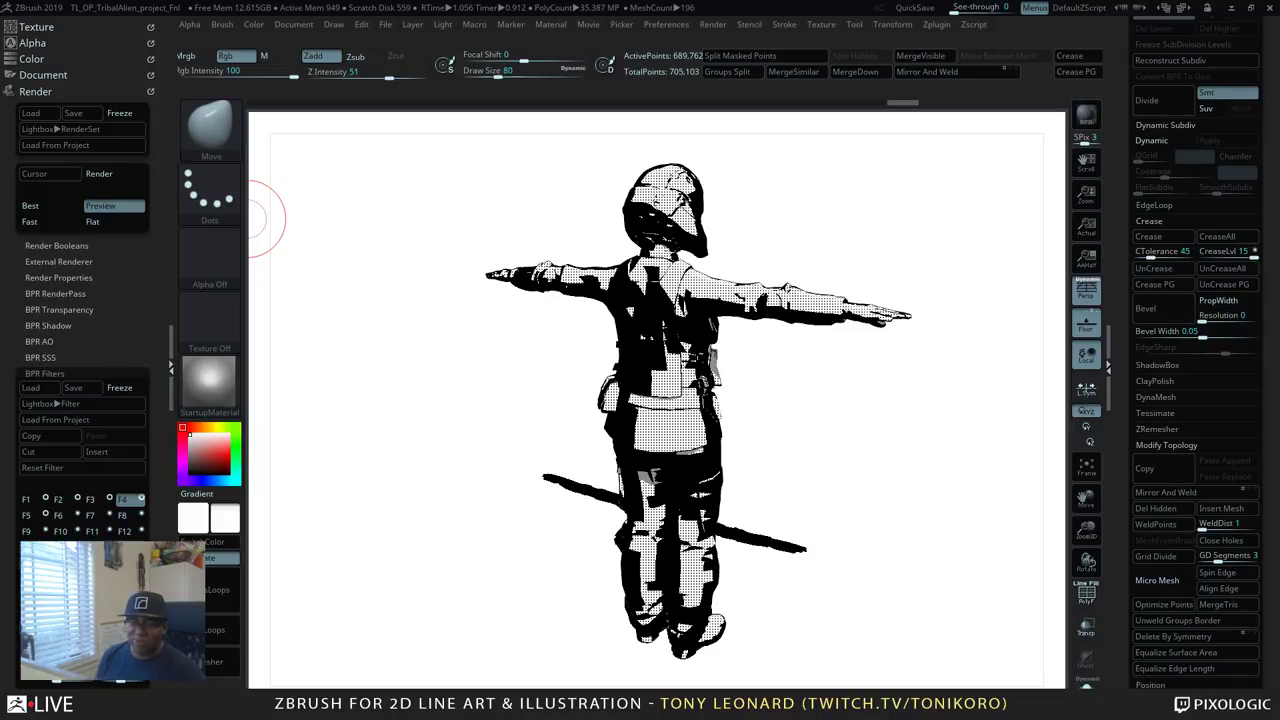
{"action": "left_click", "coordinate": [814, 458]}
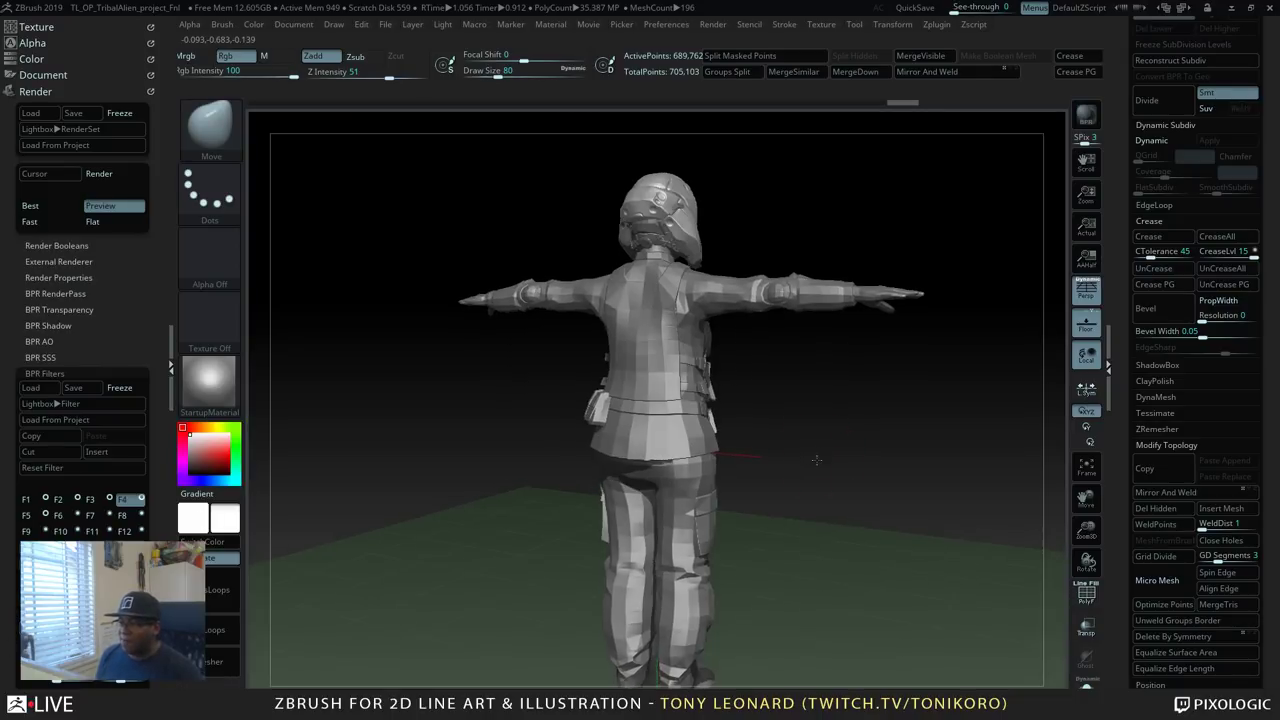
{"action": "left_click_drag", "start_coordinate": [816, 460], "coordinate": [839, 478]}
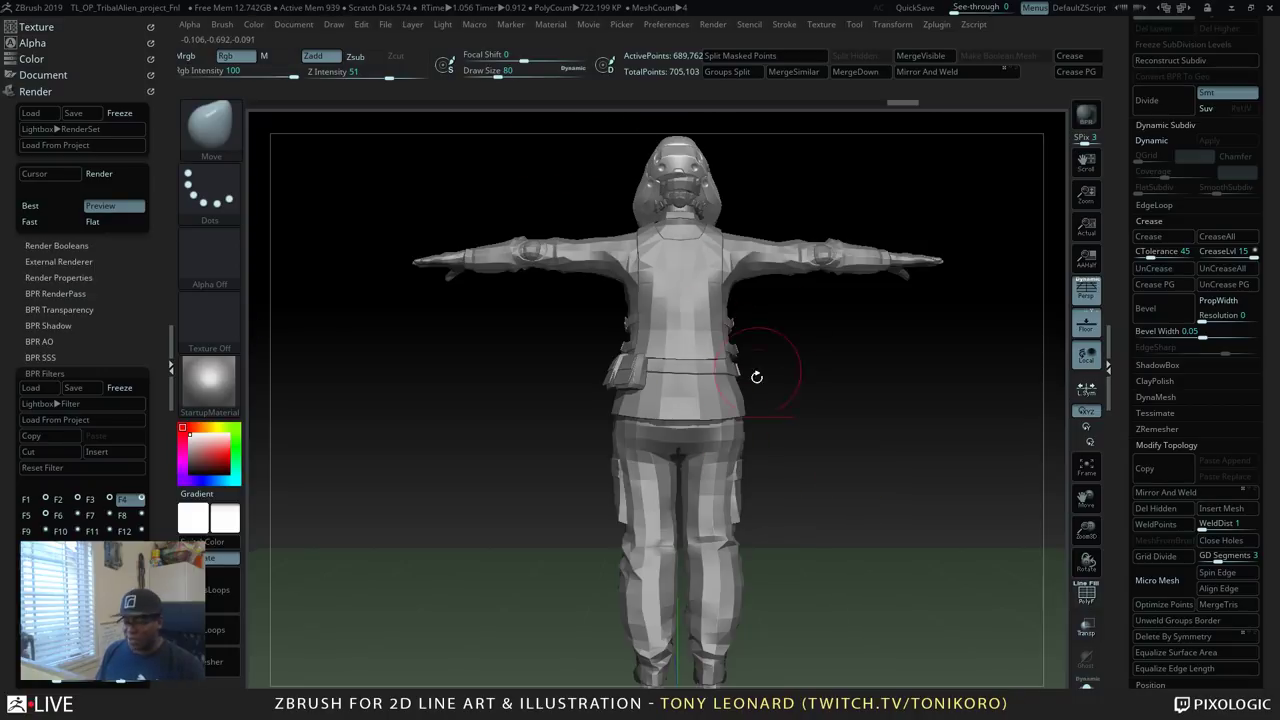
{"action": "left_click_drag", "start_coordinate": [814, 492], "coordinate": [869, 517]}
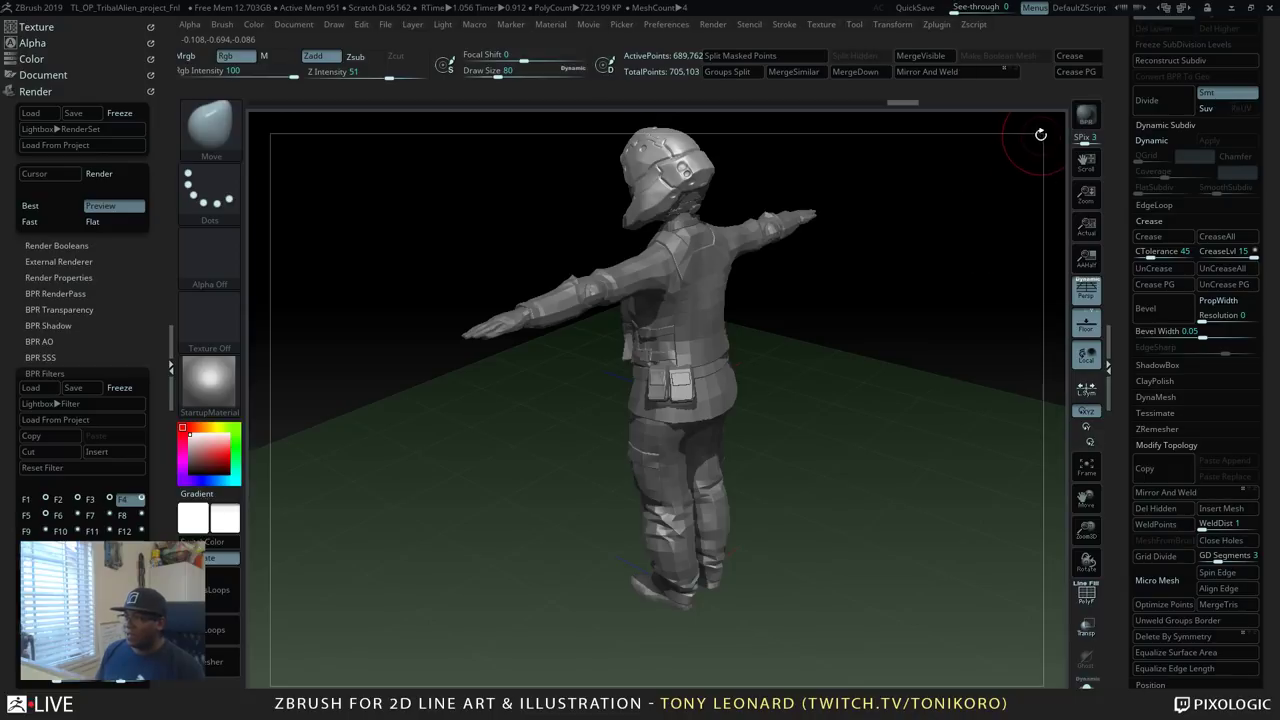
{"action": "mouse_move", "coordinate": [878, 511]}
{"action": "left_mouse_down"}
{"action": "mouse_move", "coordinate": [957, 514]}
{"action": "mouse_move", "coordinate": [858, 510]}
{"action": "mouse_move", "coordinate": [880, 460]}
{"action": "mouse_move", "coordinate": [891, 517]}
{"action": "left_mouse_up"}
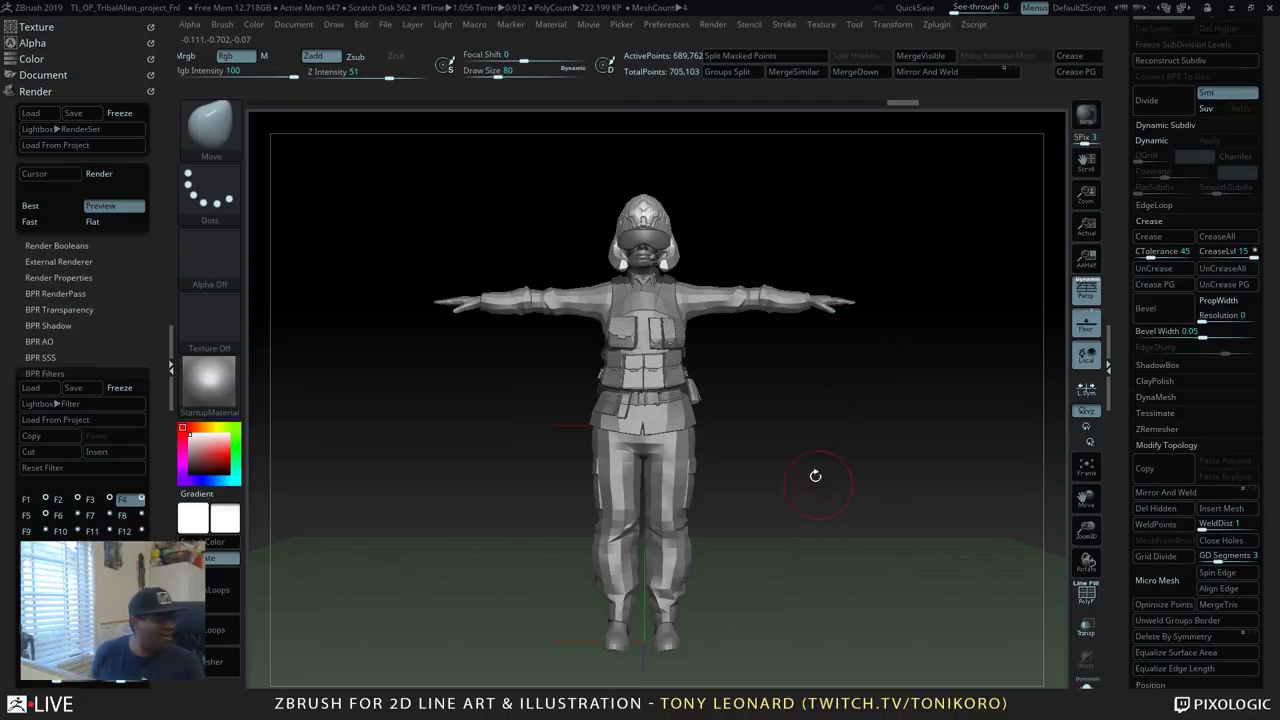
{"action": "left_click_drag", "start_coordinate": [846, 523], "coordinate": [857, 551]}
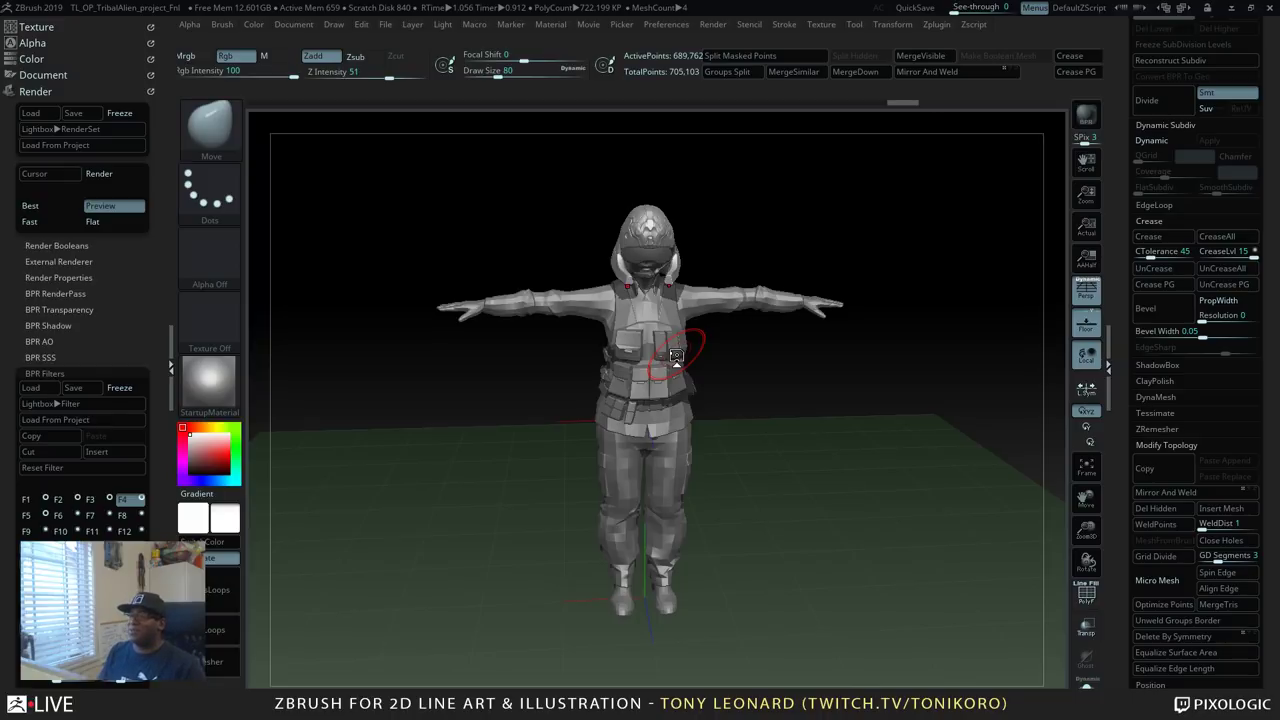
Switch to the Marmoset Toolbag pilot scene and examine the T-pose, seated and walking figures from several sides.
{"action": "left_click", "coordinate": [1207, 7]}
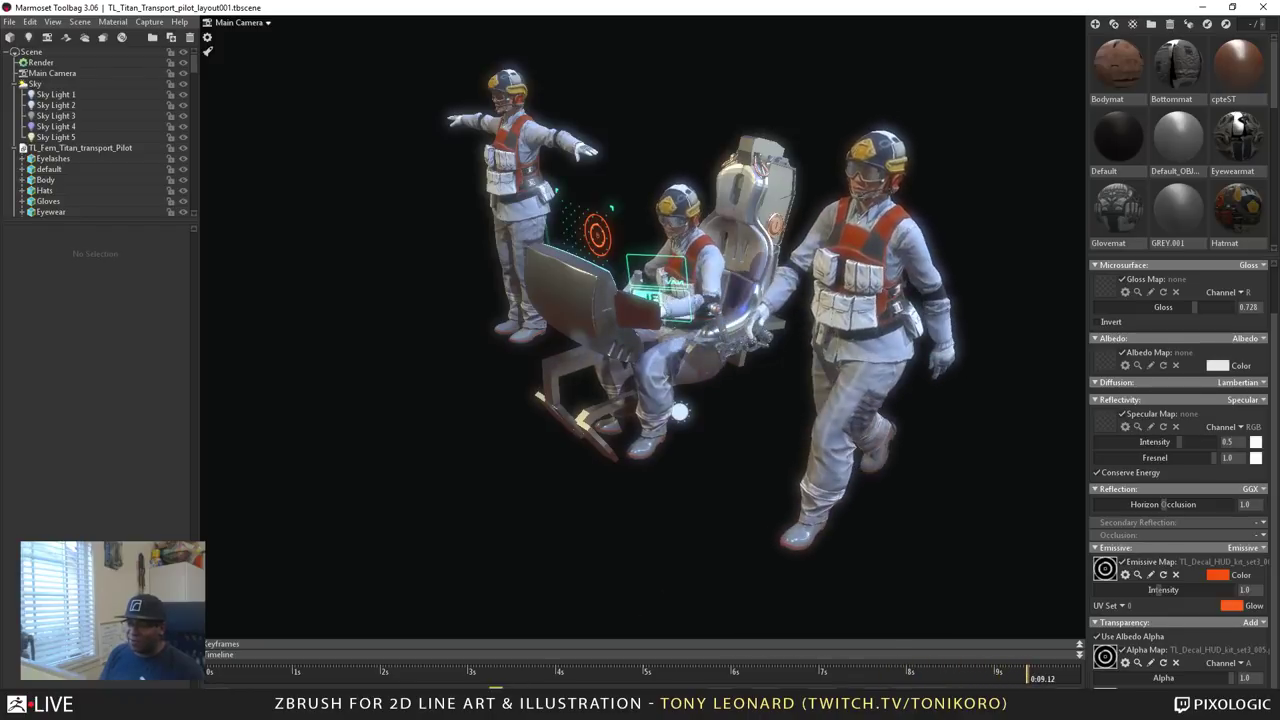
{"action": "left_click_drag", "start_coordinate": [661, 464], "coordinate": [714, 471]}
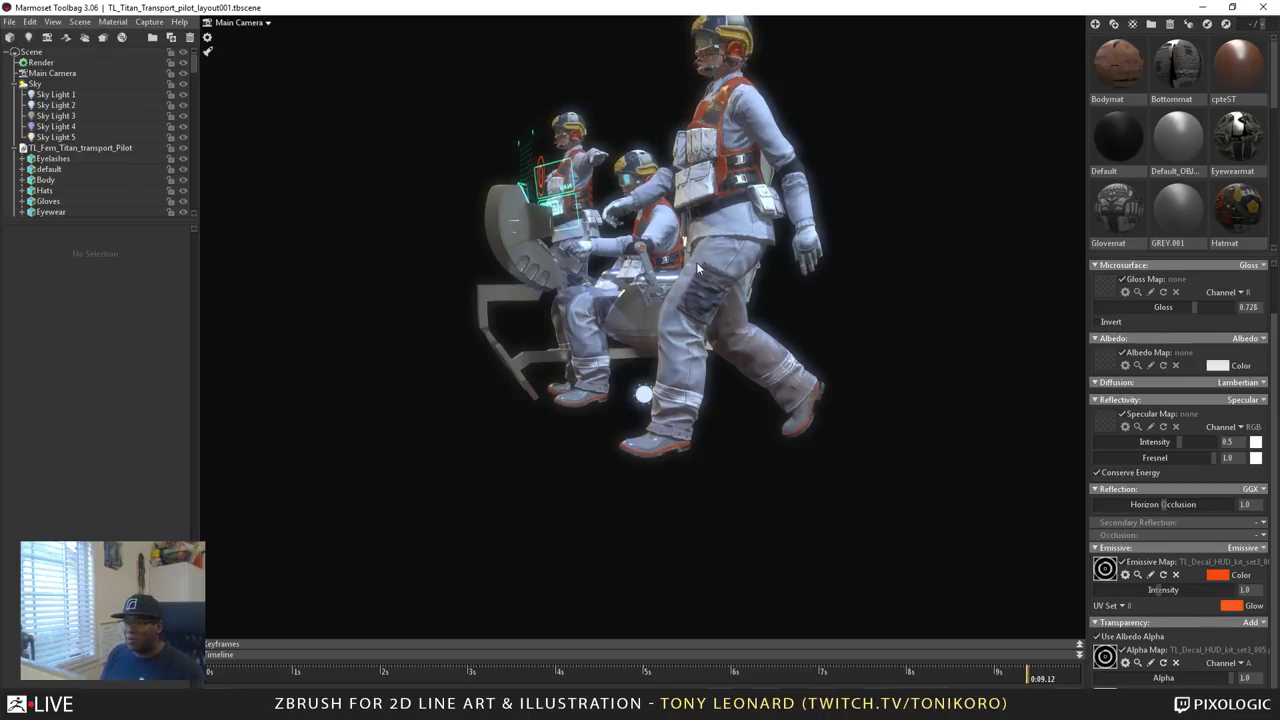
{"action": "left_click_drag", "start_coordinate": [443, 437], "coordinate": [865, 490], "text": "alt"}
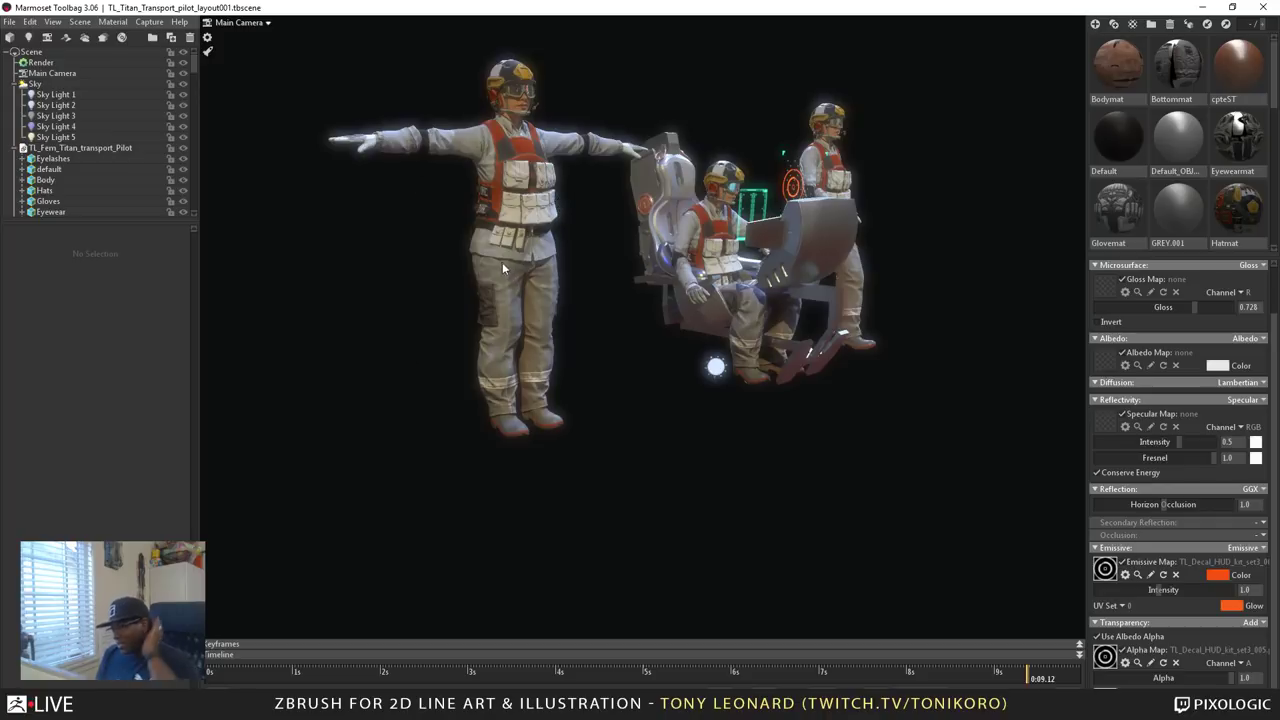
Switch to Mixamo in Chrome to view the alien's Running animation, and return to the Marmoset Toolbag pilot scene.
{"action": "key", "text": "alt+Tab"}
{"action": "key", "text": "Tab"}
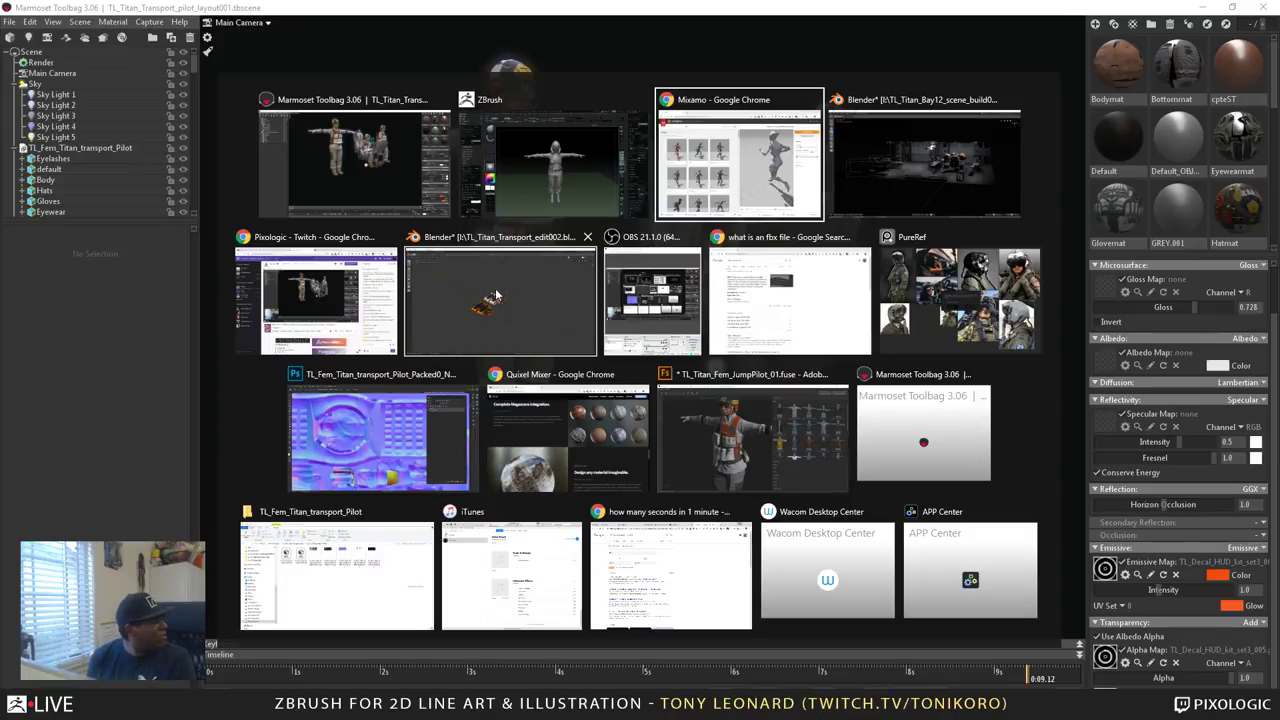
{"action": "key", "text": "alt+Tab"}
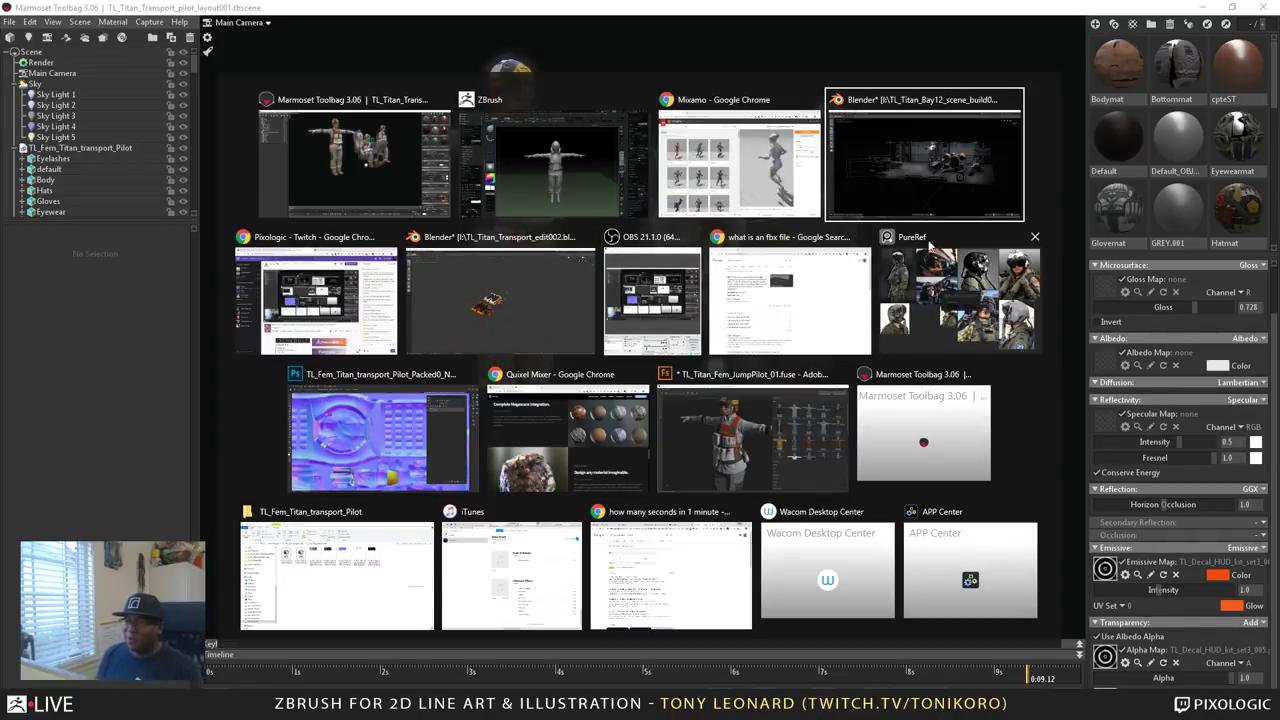
{"action": "left_click", "coordinate": [745, 176]}
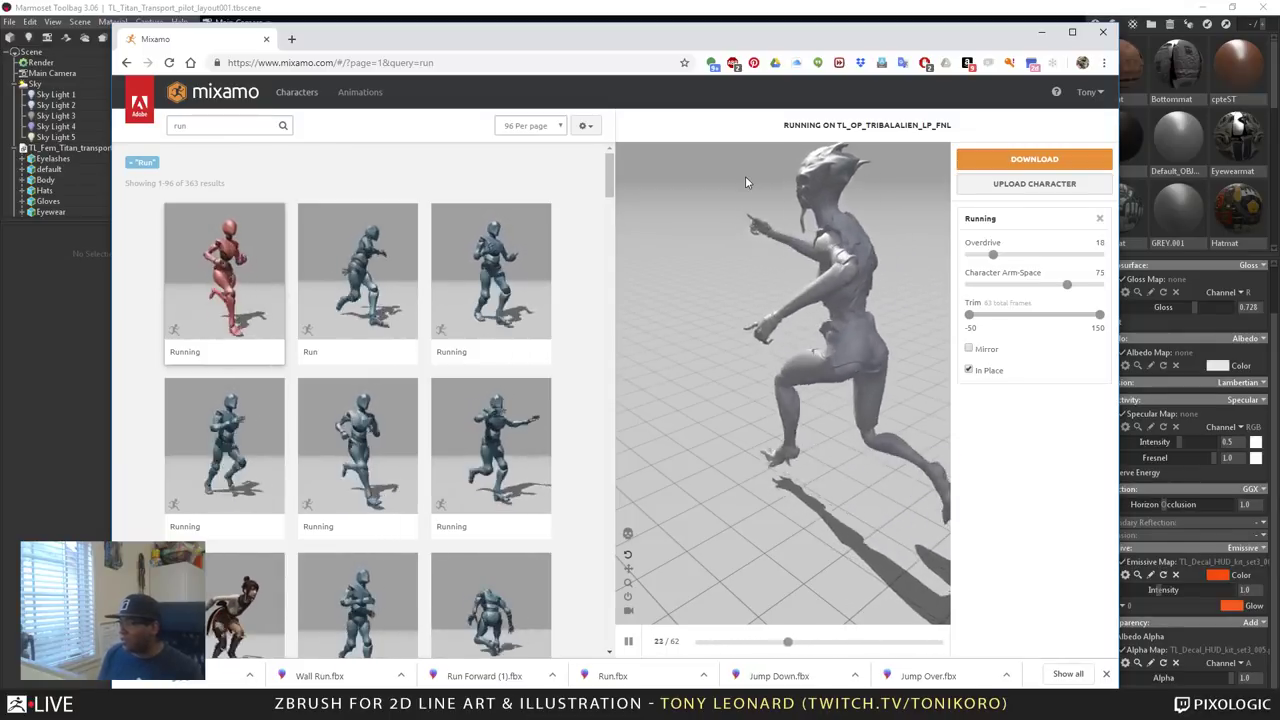
{"action": "key", "text": "alt+Tab"}
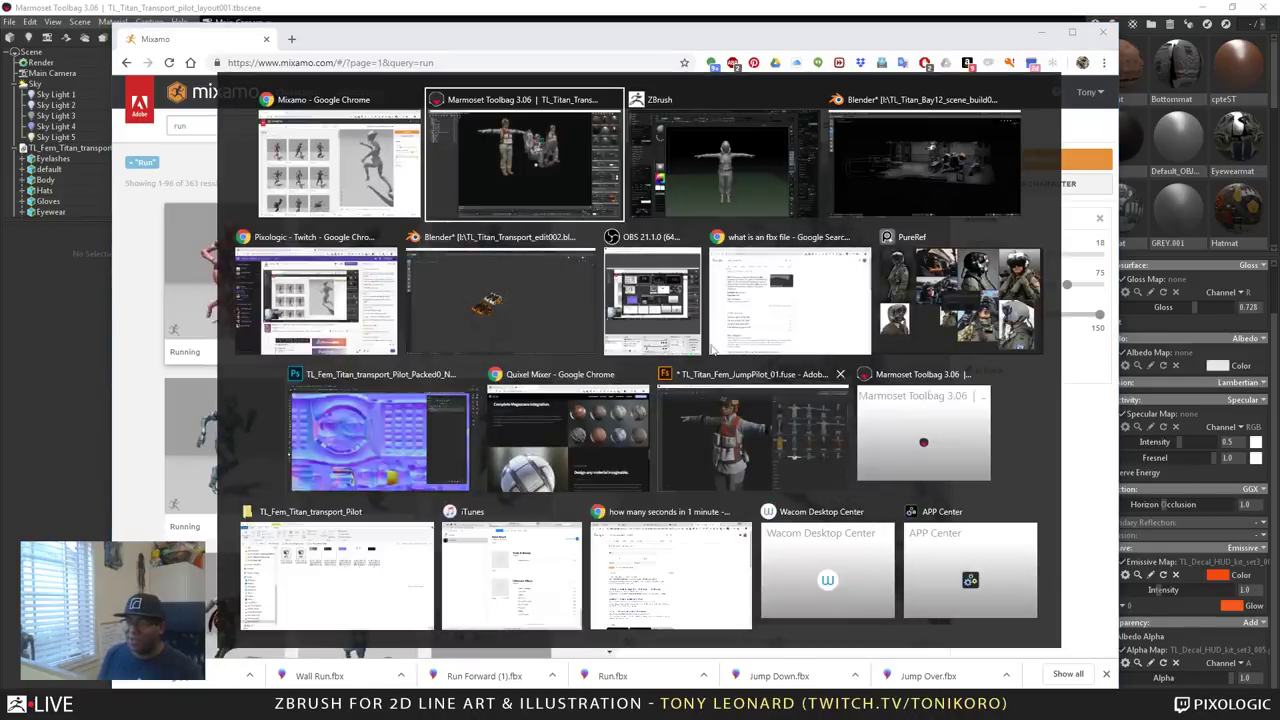
{"action": "left_click", "coordinate": [548, 187]}
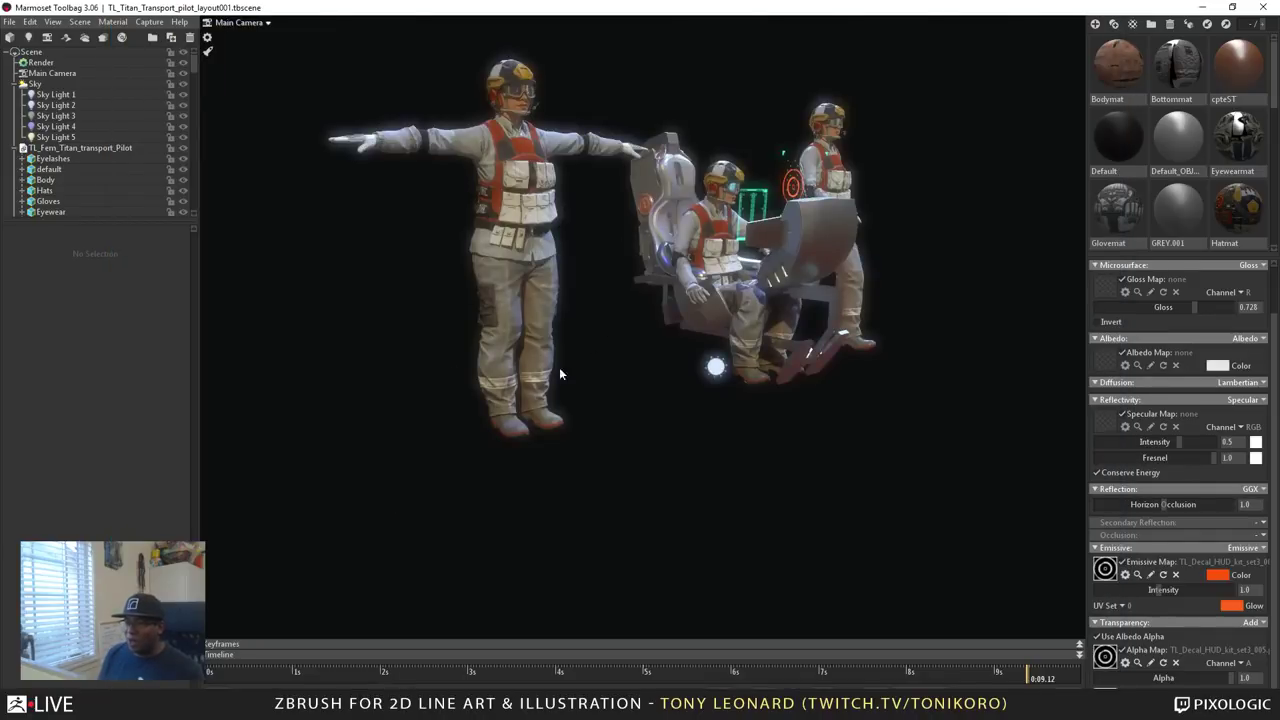